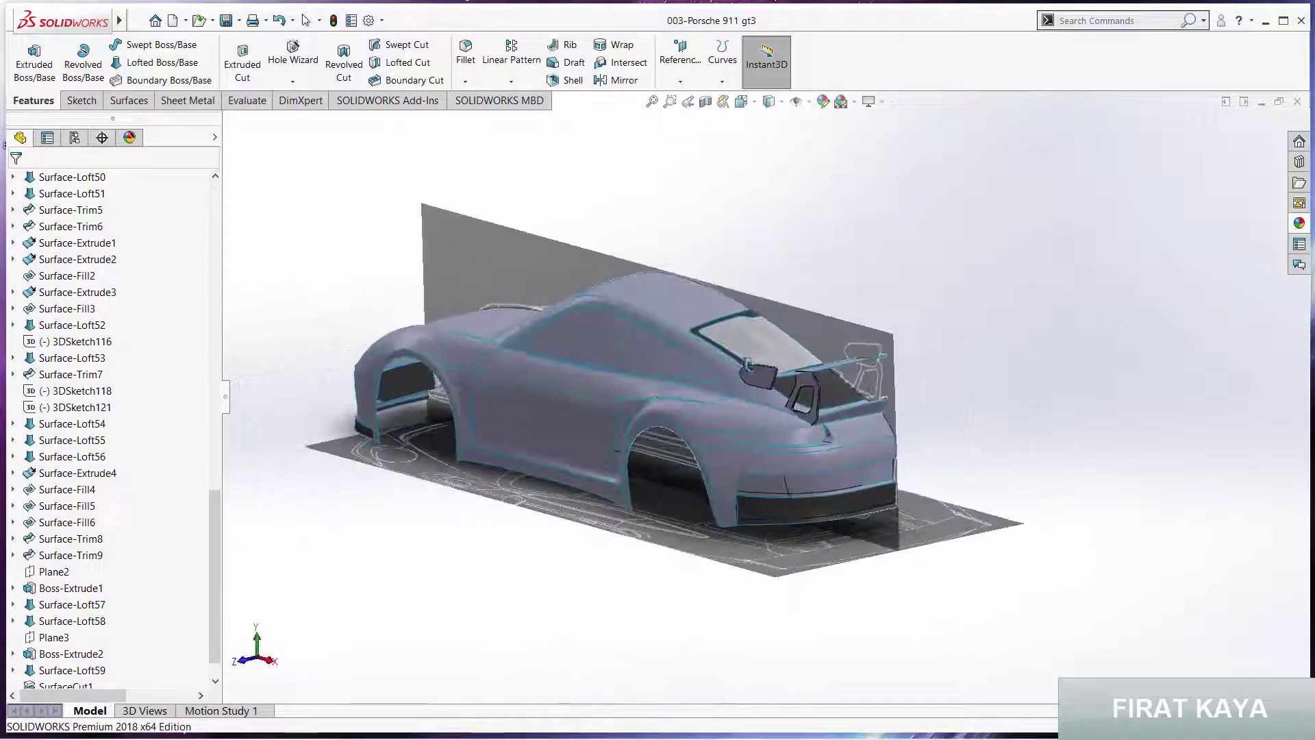
Turn the car to the standard Front view and check the red Porsche reference photo
mouse_move(748, 363)
middle_mouse_down()
mouse_move(783, 379)
mouse_move(1136, 344)
mouse_move(822, 342)
mouse_move(865, 402)
middle_mouse_up()
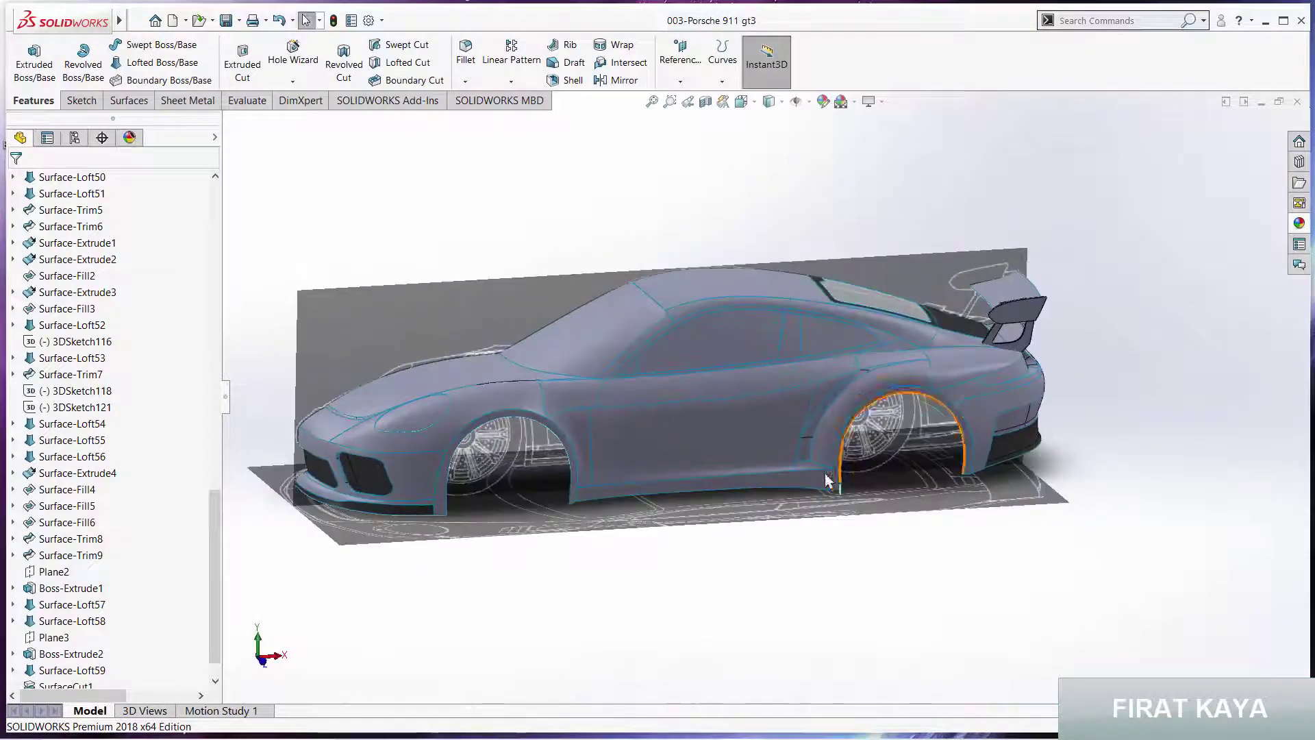
key("space")
left_click(644, 471)
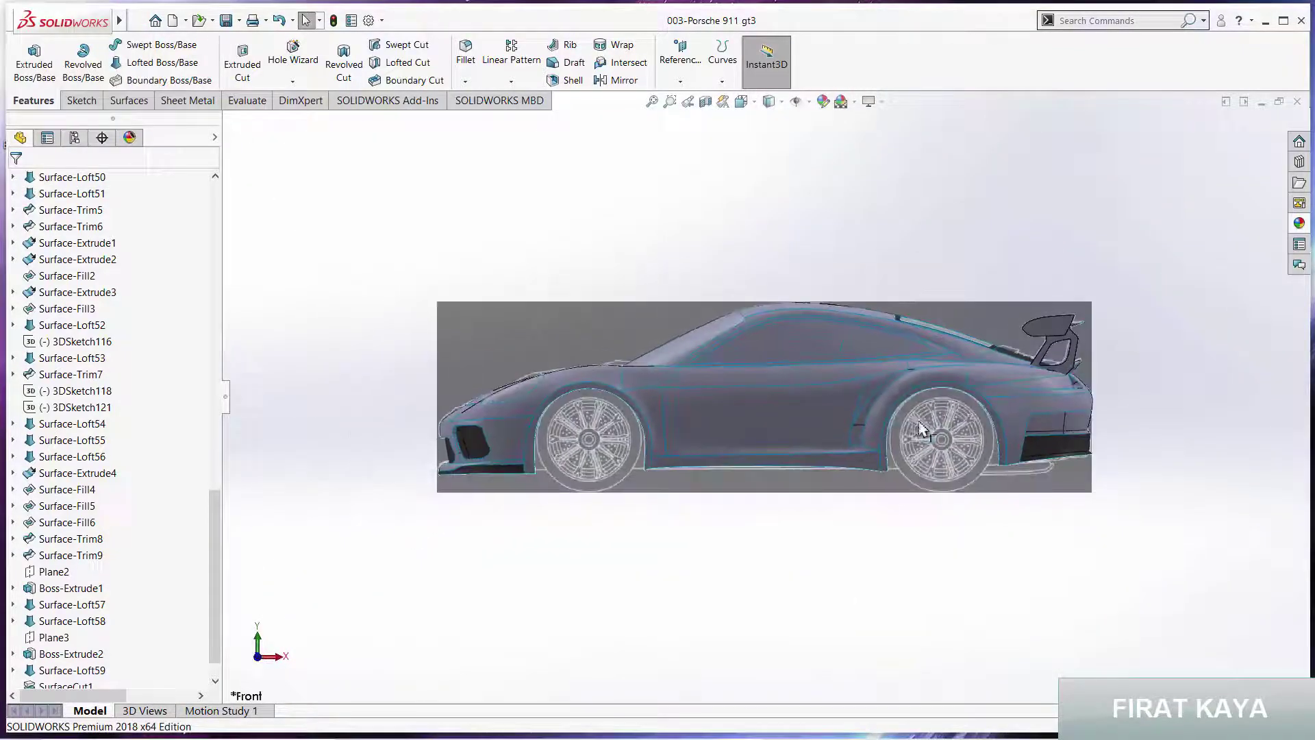
scroll(916, 425, "down", 2)
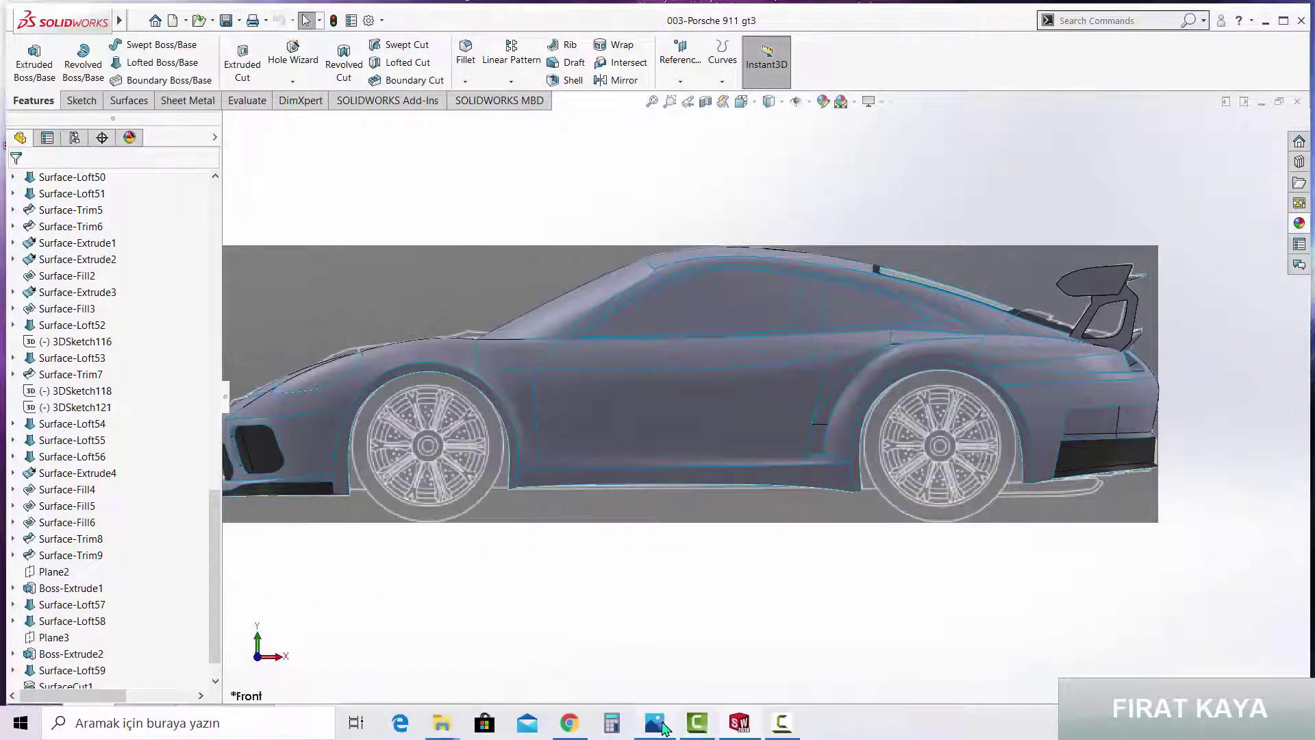
left_click(663, 728)
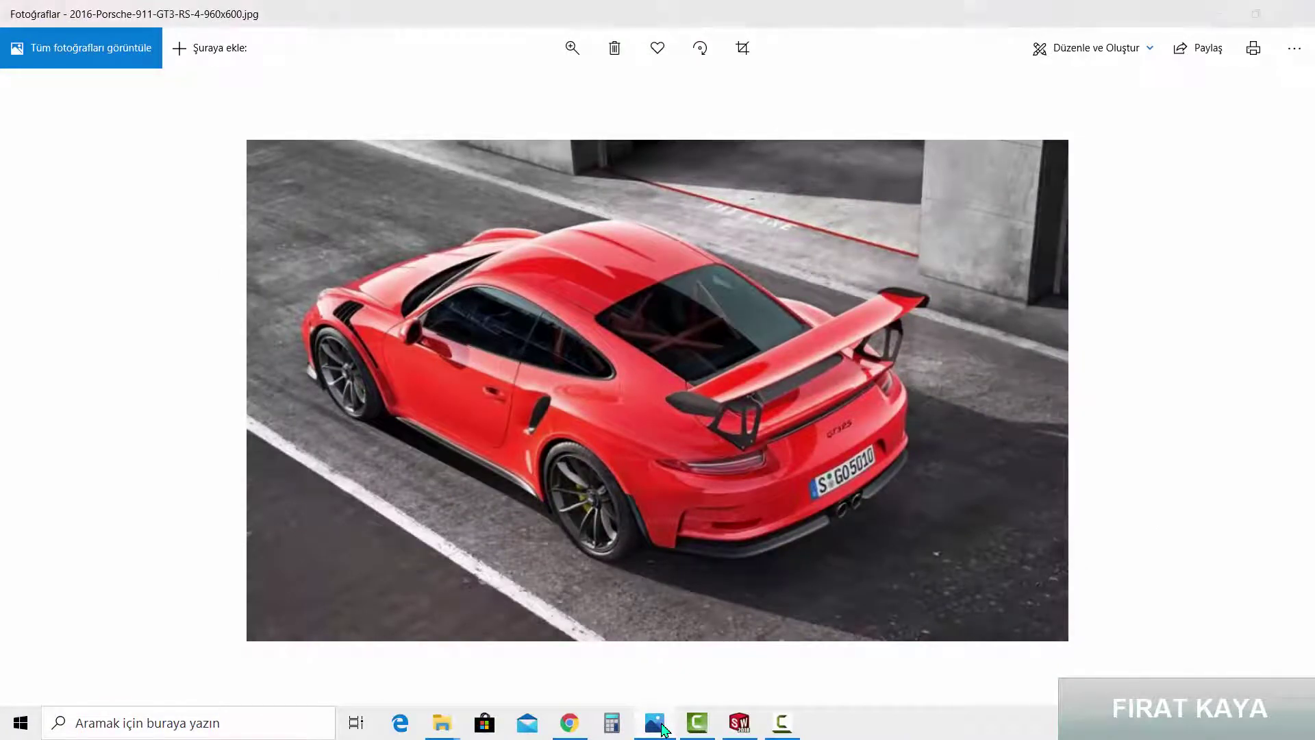
left_click(663, 728)
Switch to the Back view and start a new sketch on the Ön Düzlem plane
middle_click_drag(754, 473, 1011, 475)
key("space")
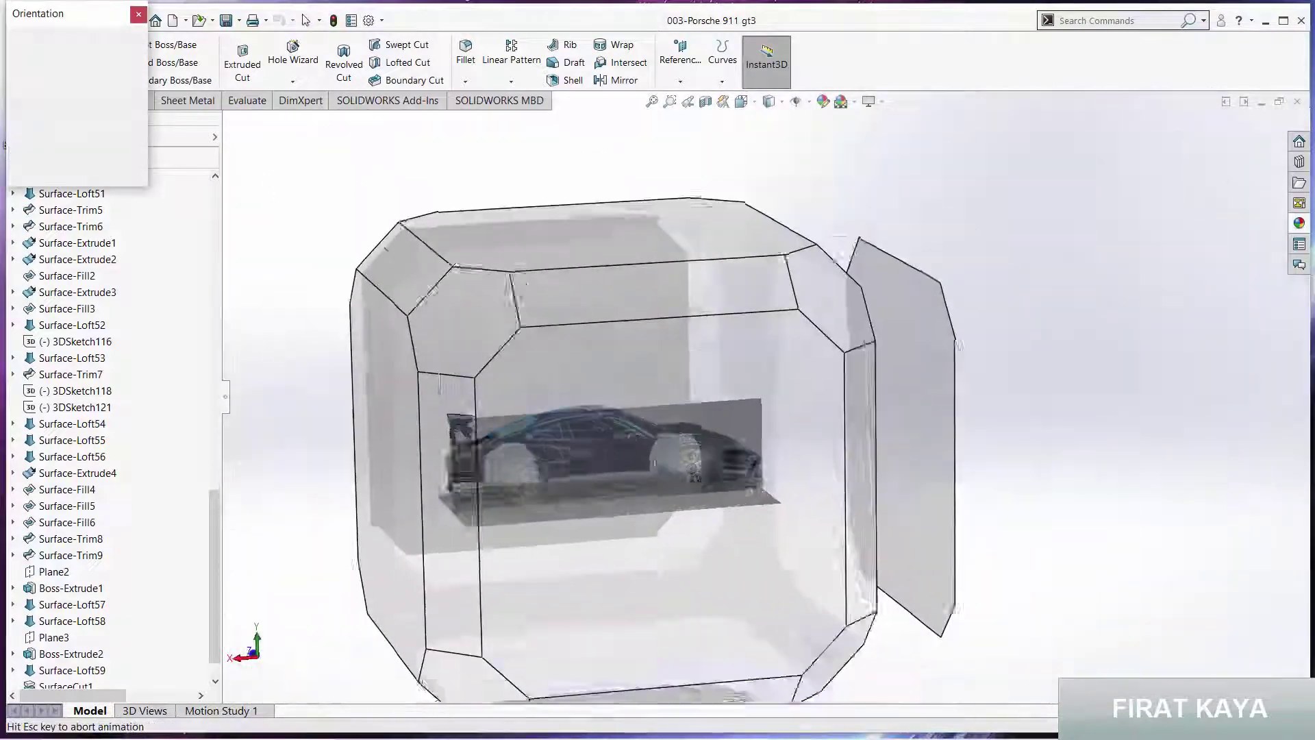
left_click(623, 465)
scroll(741, 406, "down", 2)
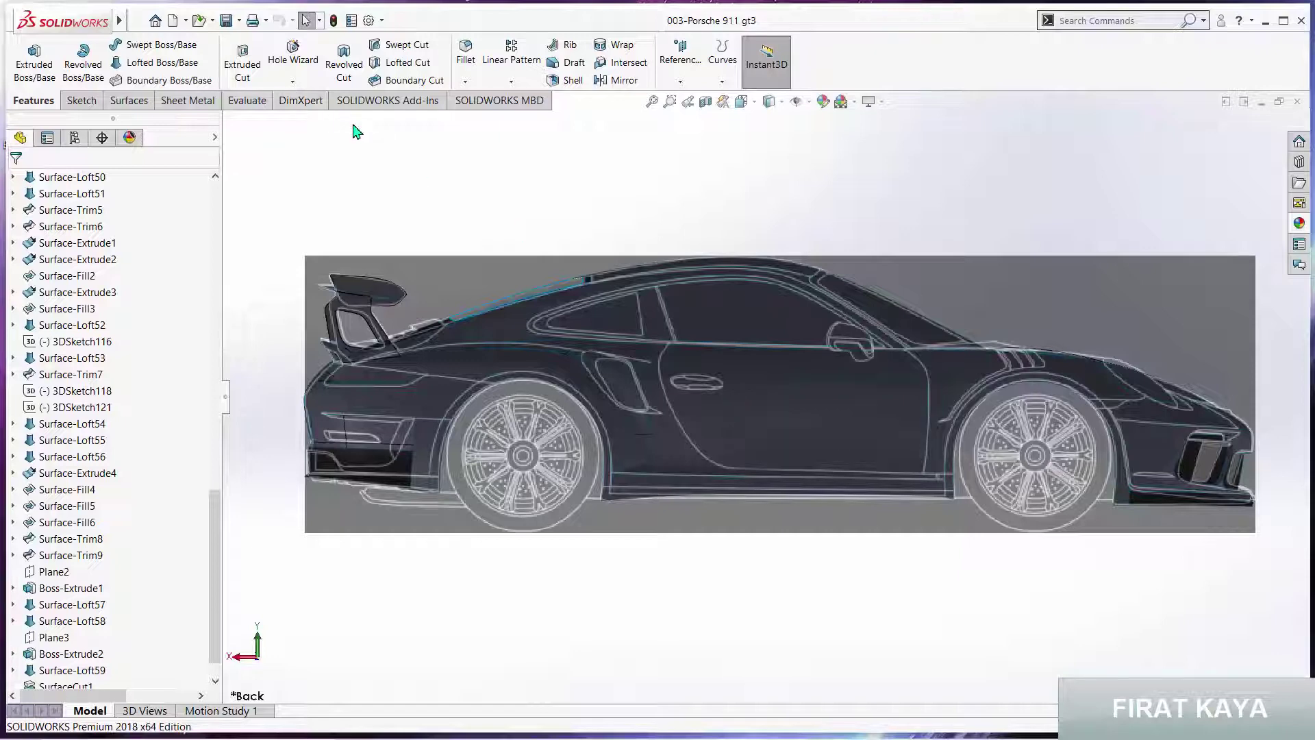
scroll(105, 331, "up", 15)
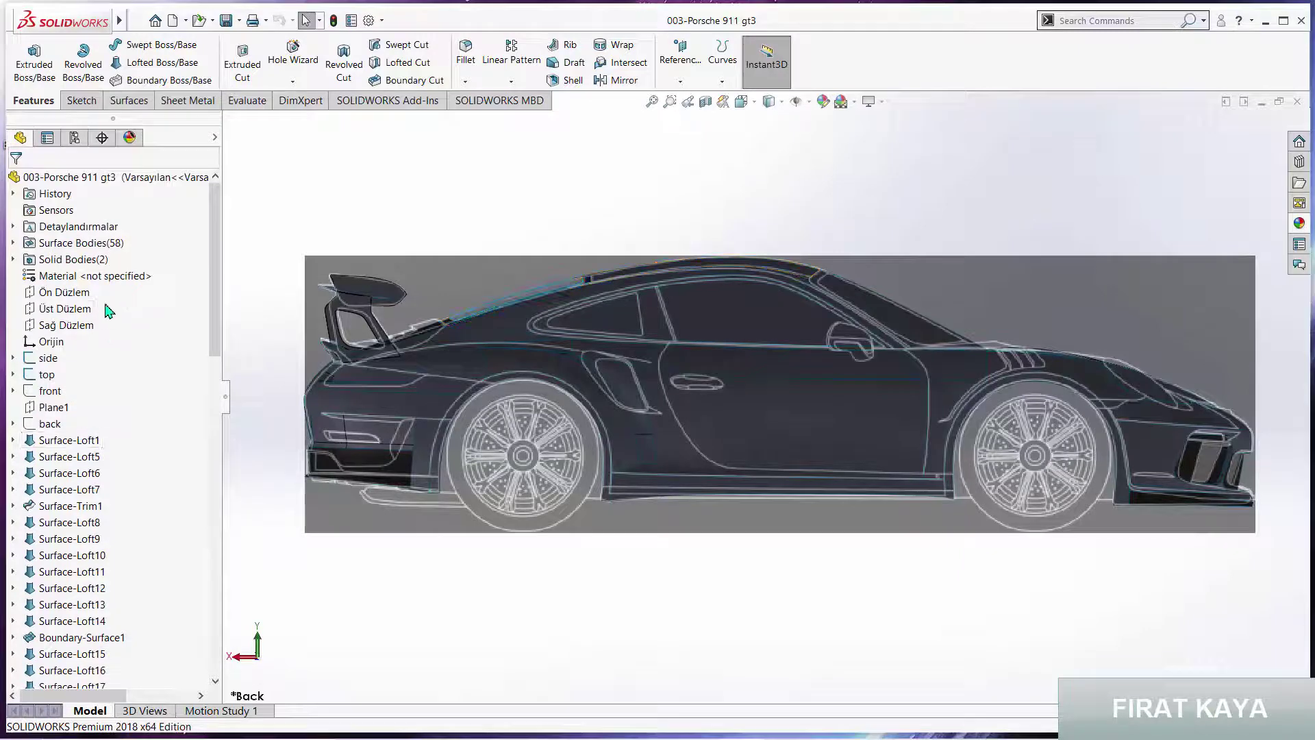
left_click(54, 290)
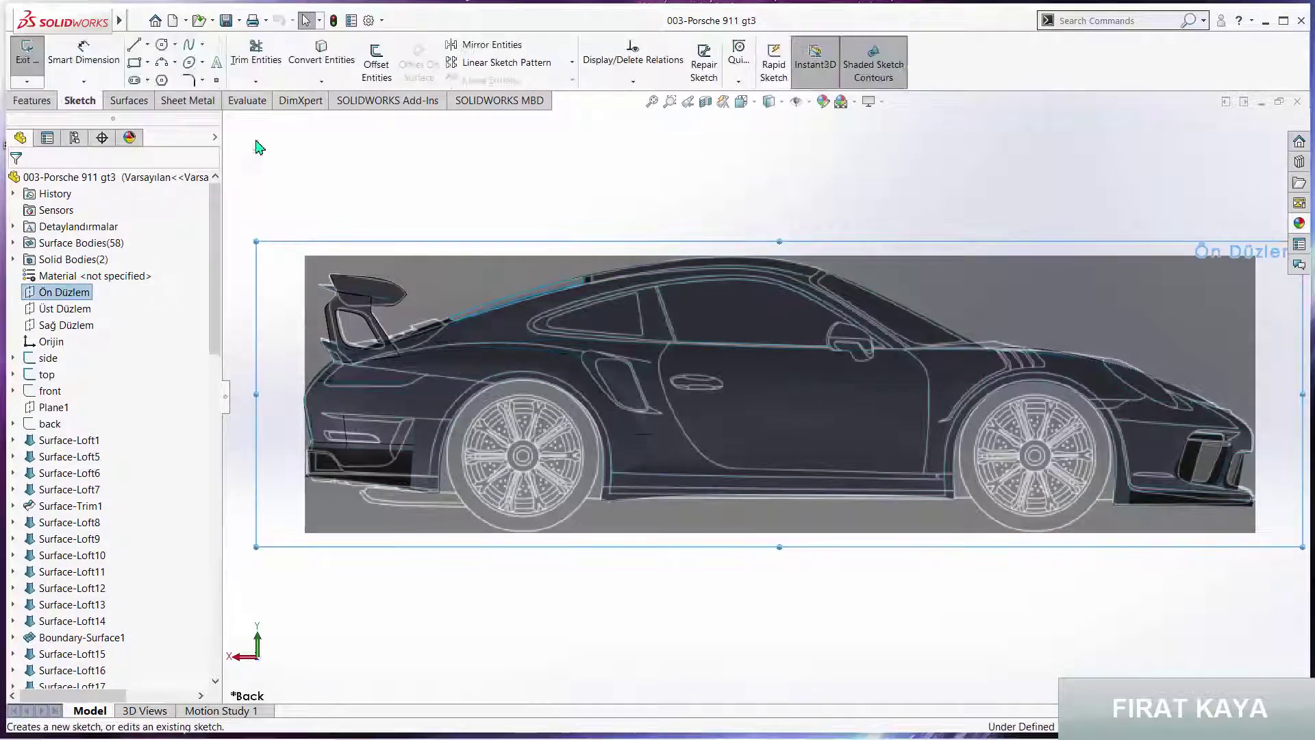
Trace a spline along the intake's top edge and front corner down to its lower tip
scroll(623, 368, "down", 5)
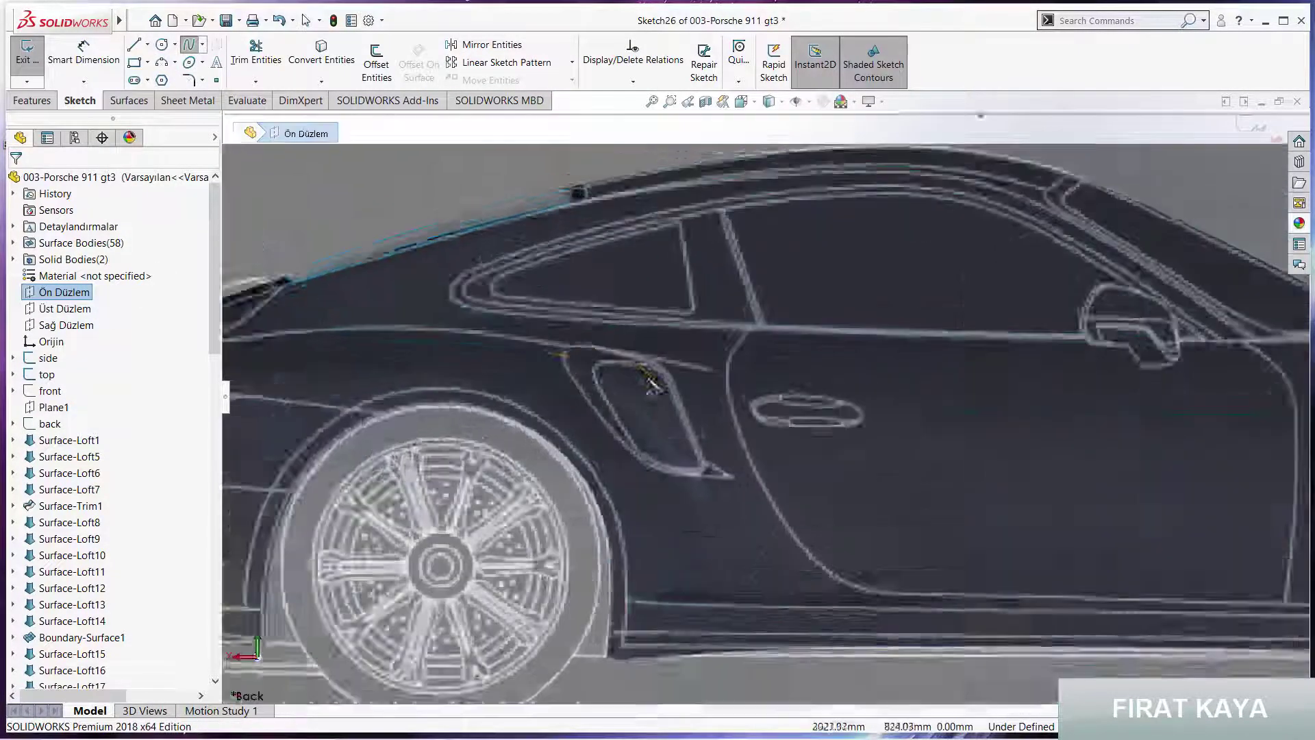
scroll(623, 368, "down", 4)
left_click(705, 342)
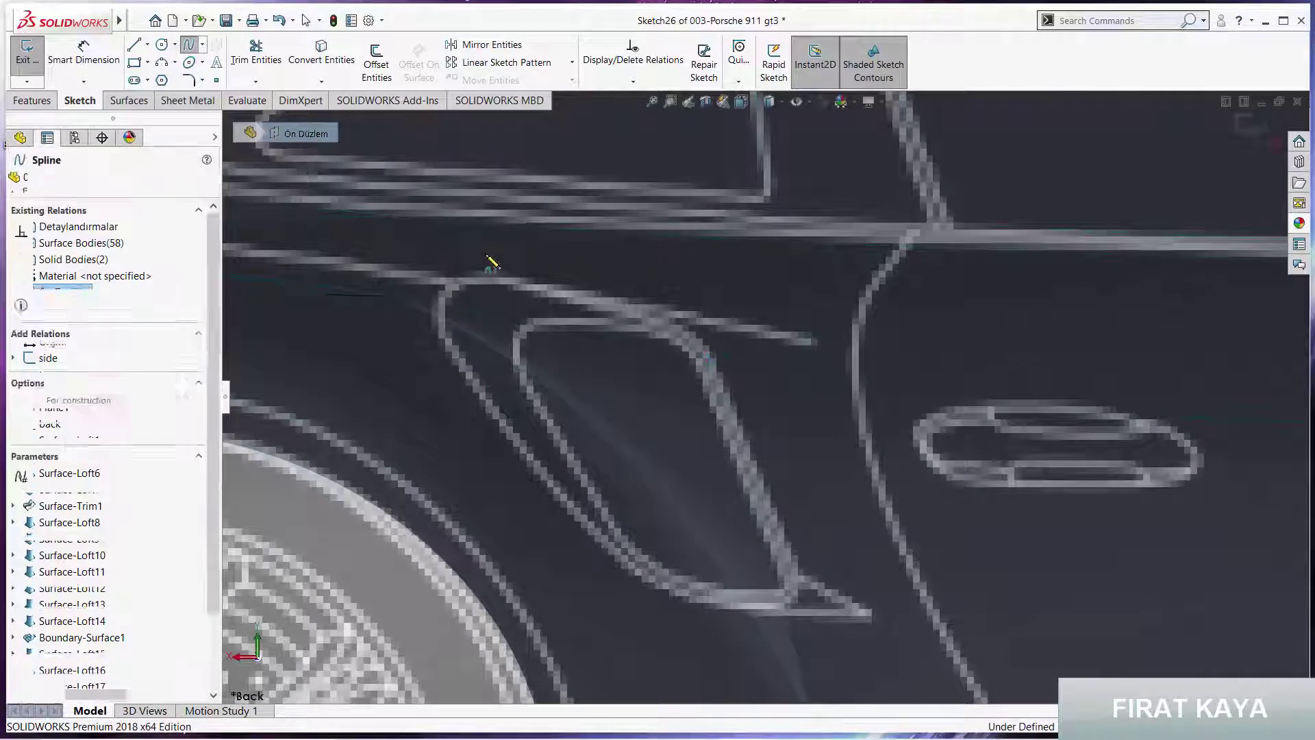
left_click(492, 278)
left_click(446, 289)
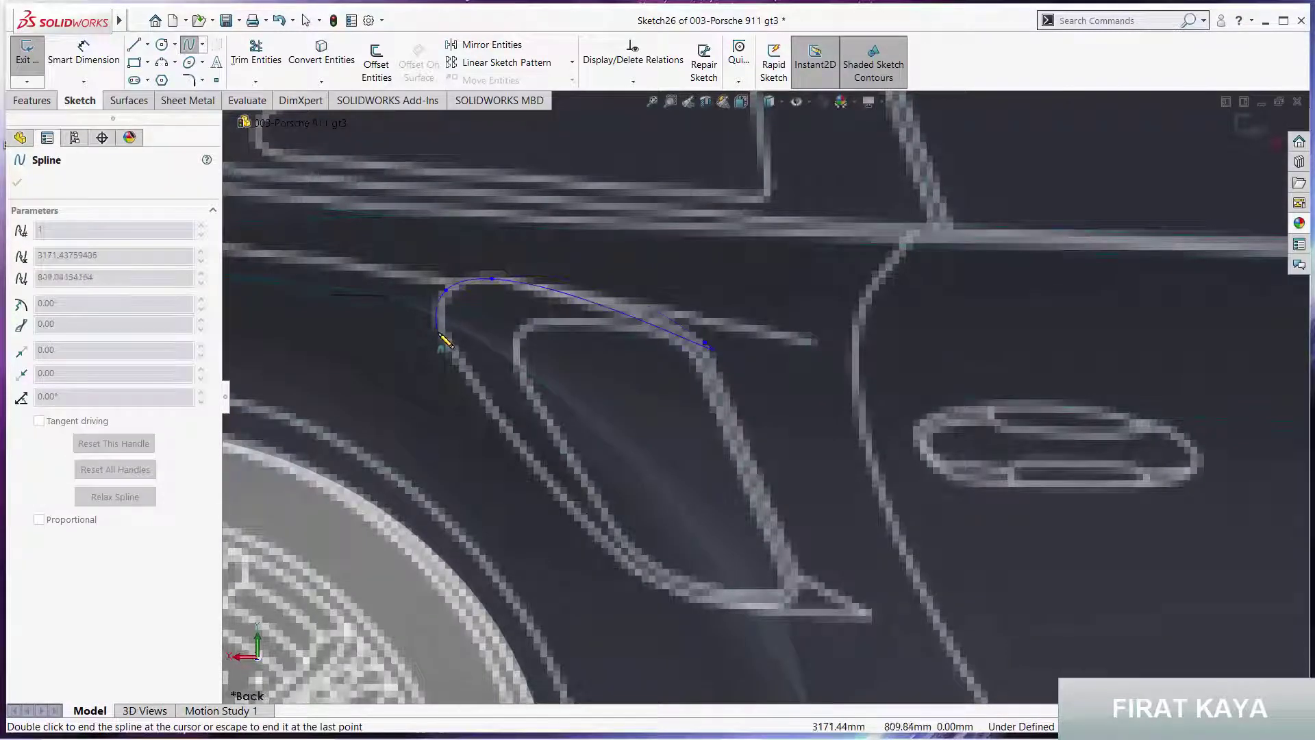
left_click(439, 333)
left_click(479, 401)
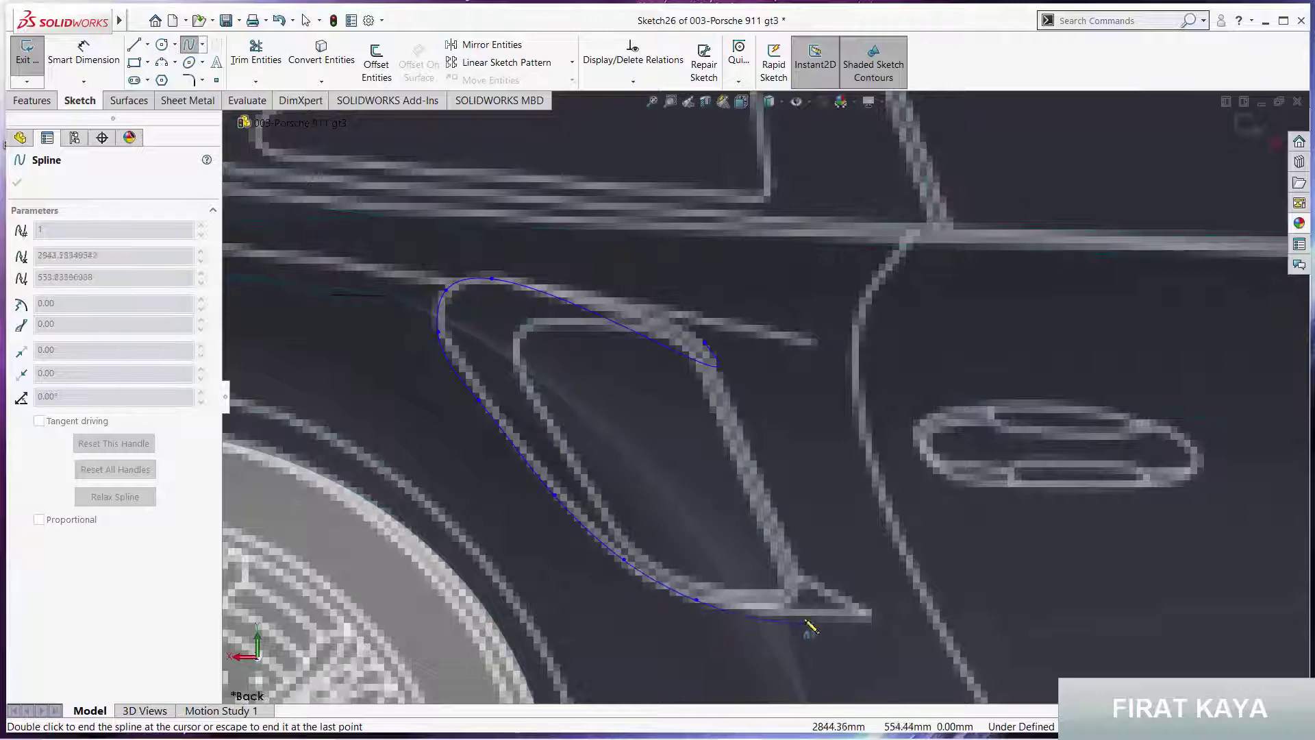
double_click(872, 620)
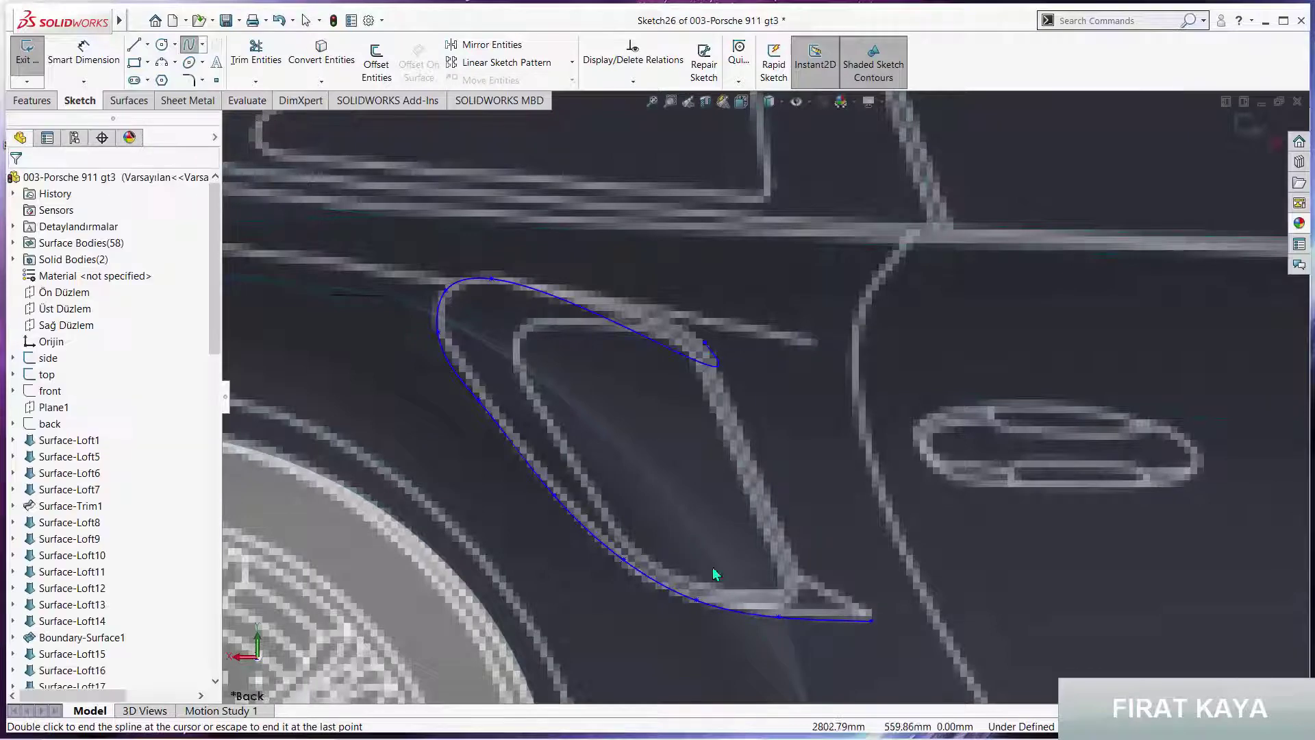
Adjust the spline's tangents so it follows the intake's upper bend and flat top edge
scroll(477, 409, "down", 3)
left_click(466, 311)
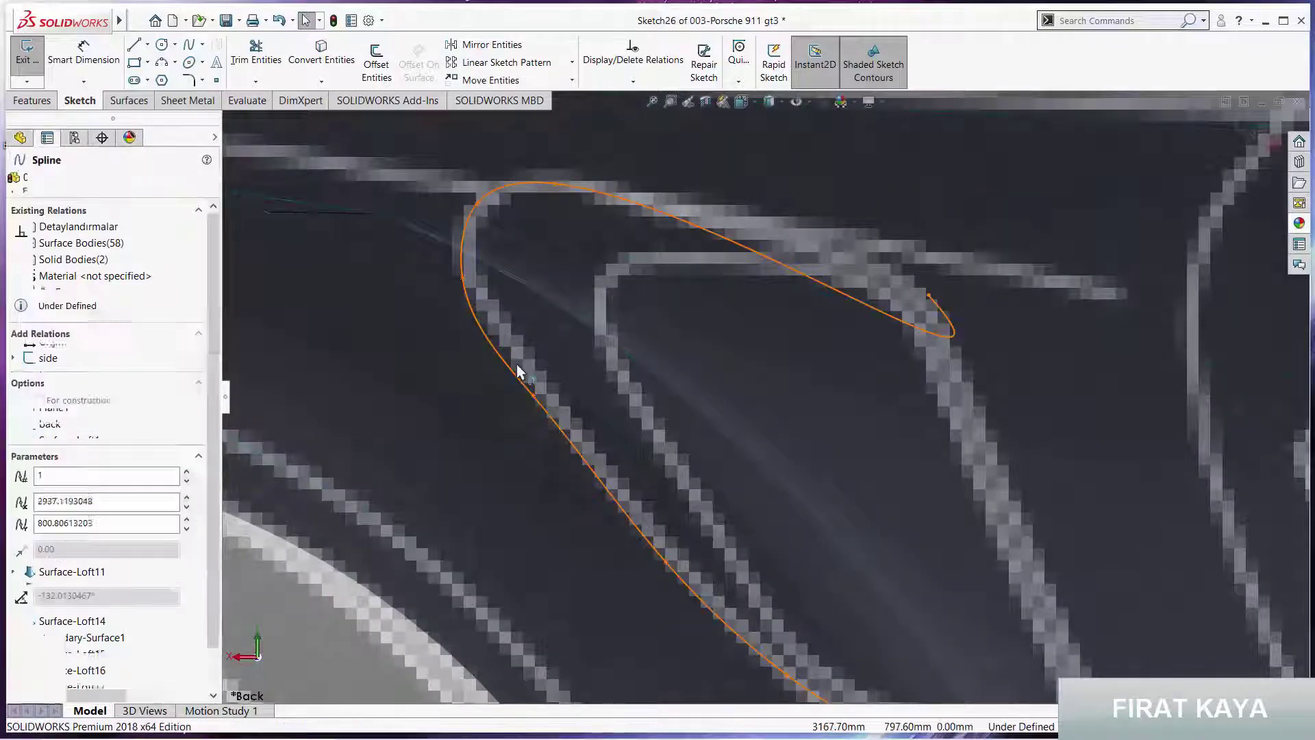
left_click_drag(477, 322, 479, 315)
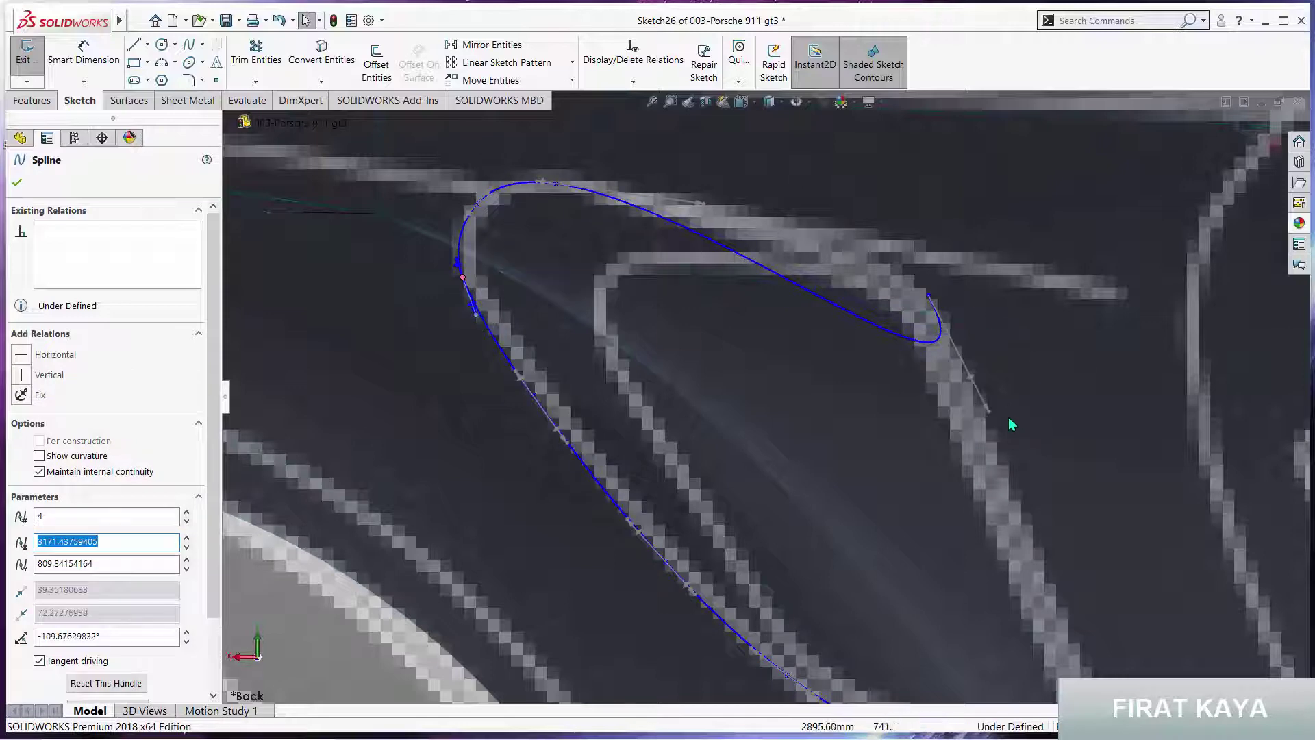
left_click_drag(988, 413, 794, 237)
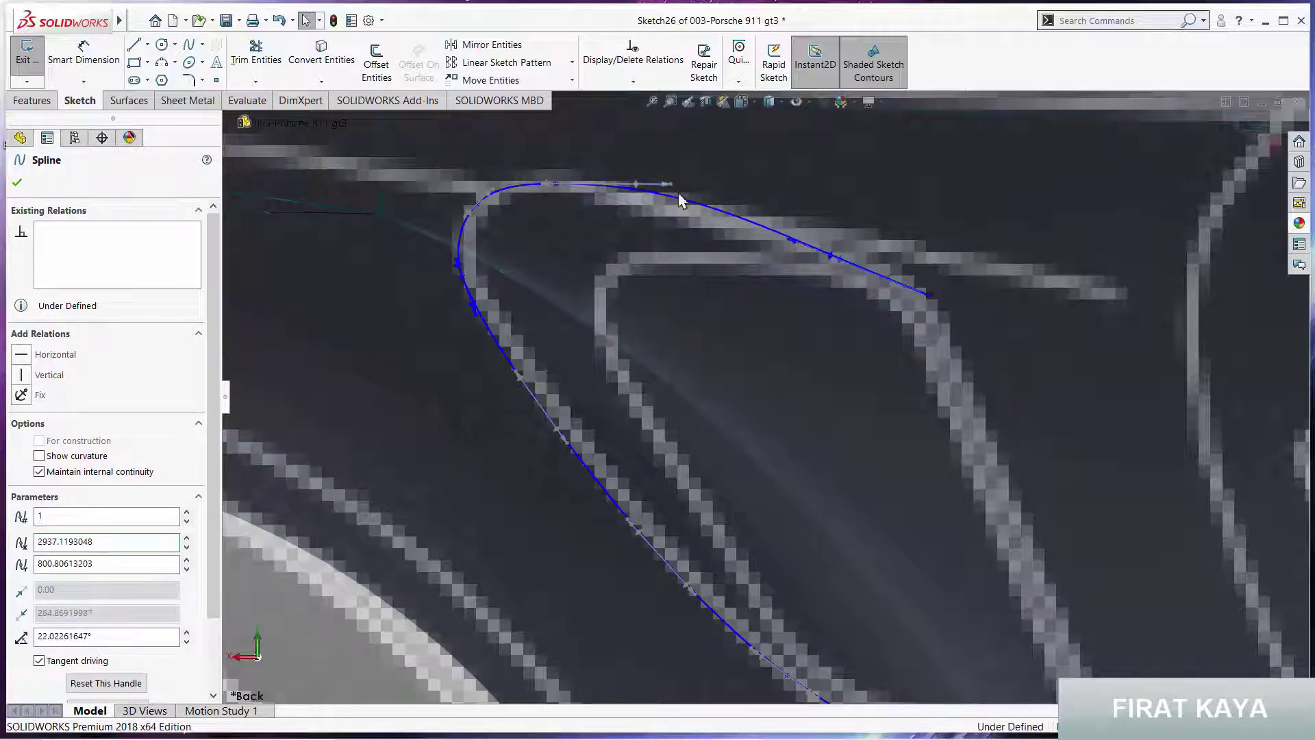
left_click_drag(672, 184, 668, 200)
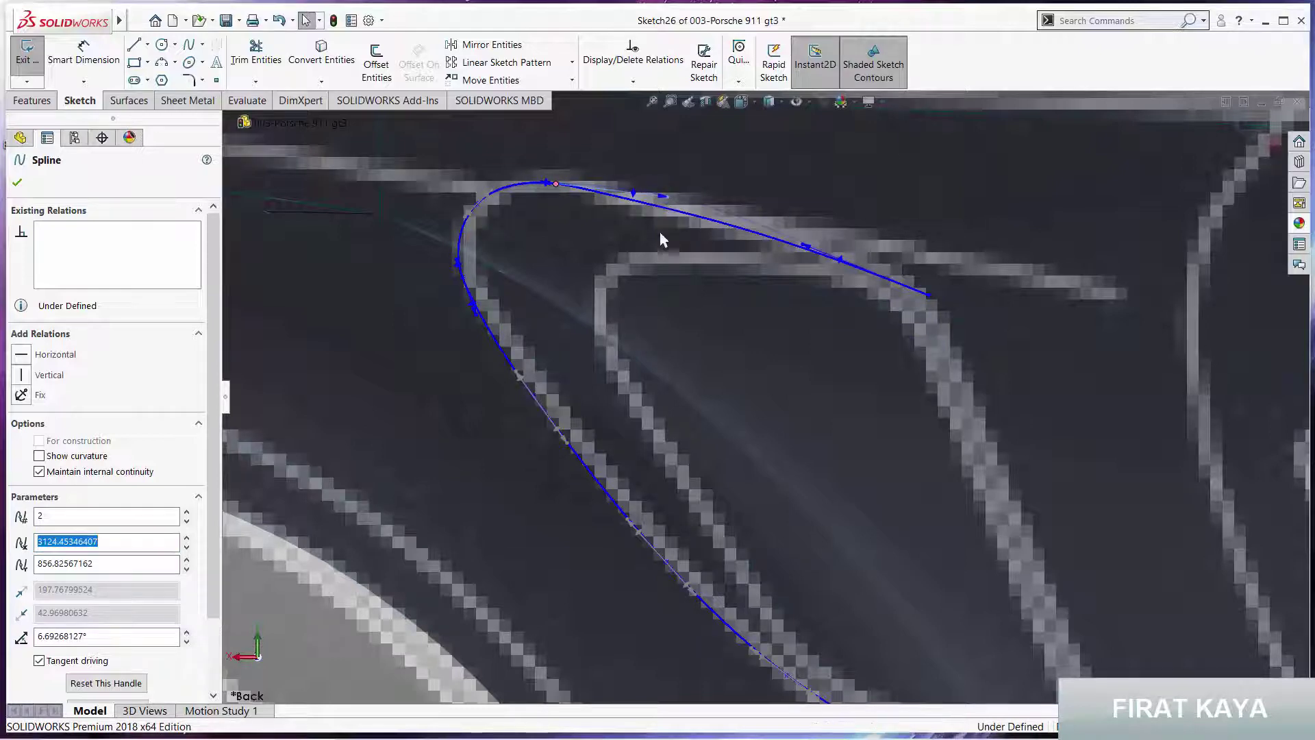
key("Escape")
Draw a second spline from the upper endpoint to the lower tip, closing the outline
scroll(648, 274, "up", 2)
scroll(938, 487, "up", 2)
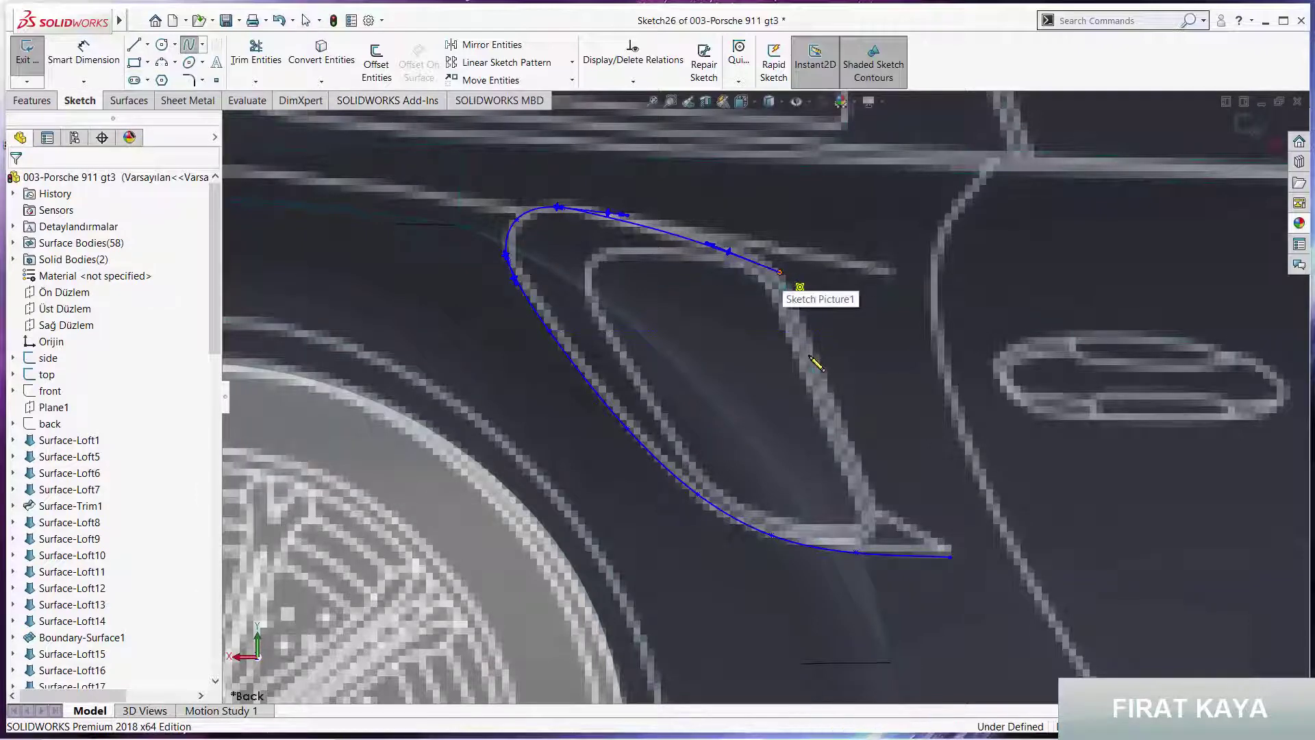
left_click(780, 272)
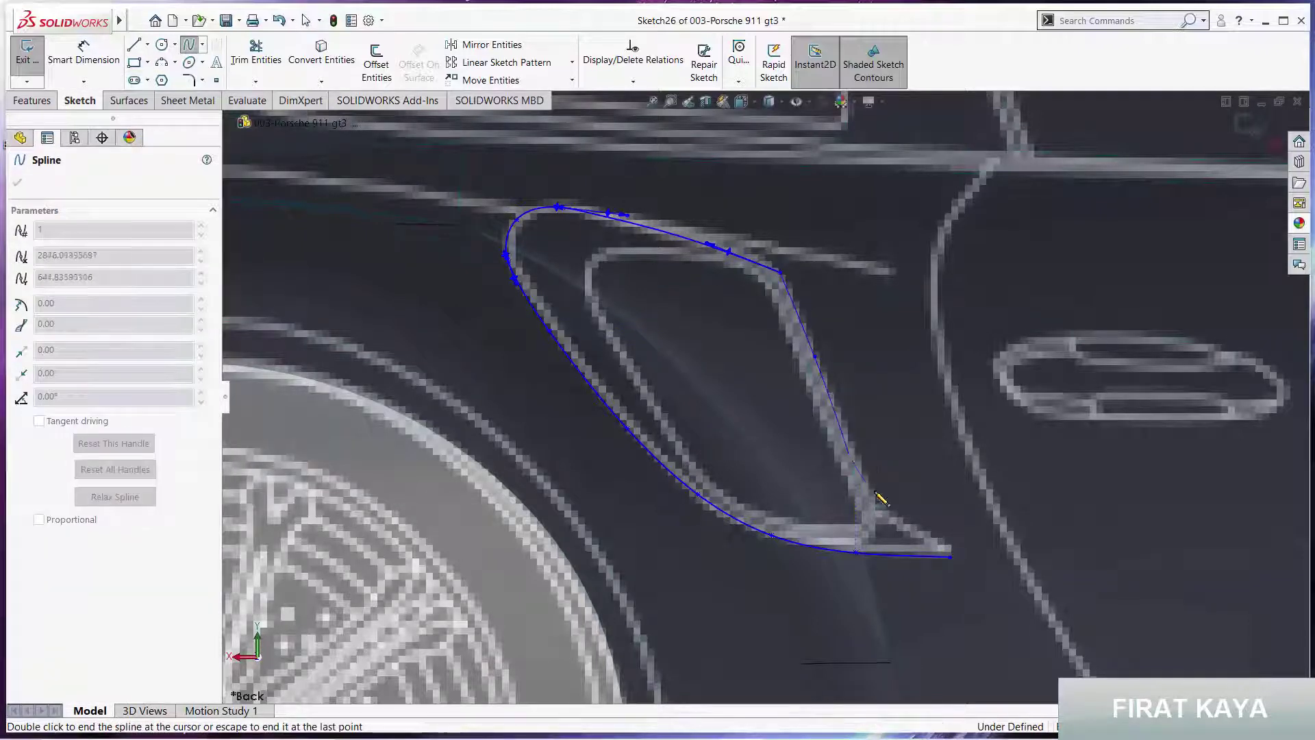
left_click(945, 555)
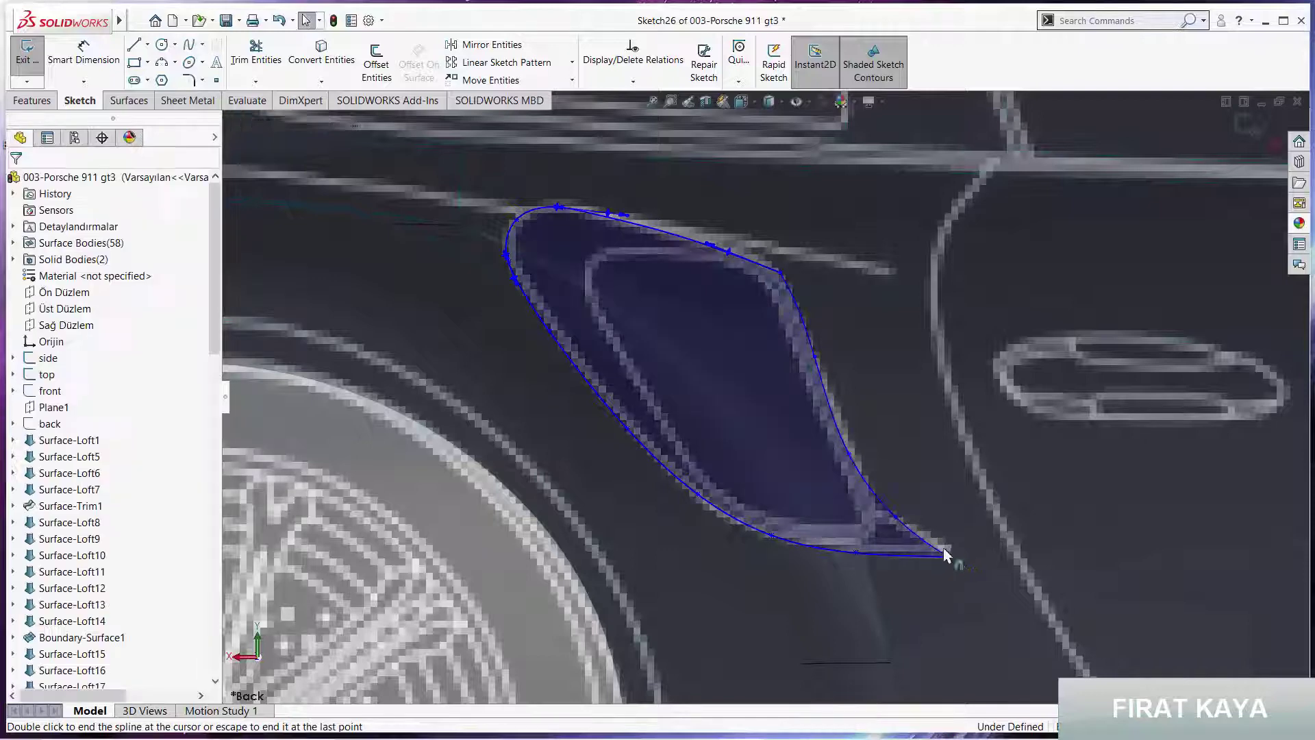
scroll(850, 384, "down", 3)
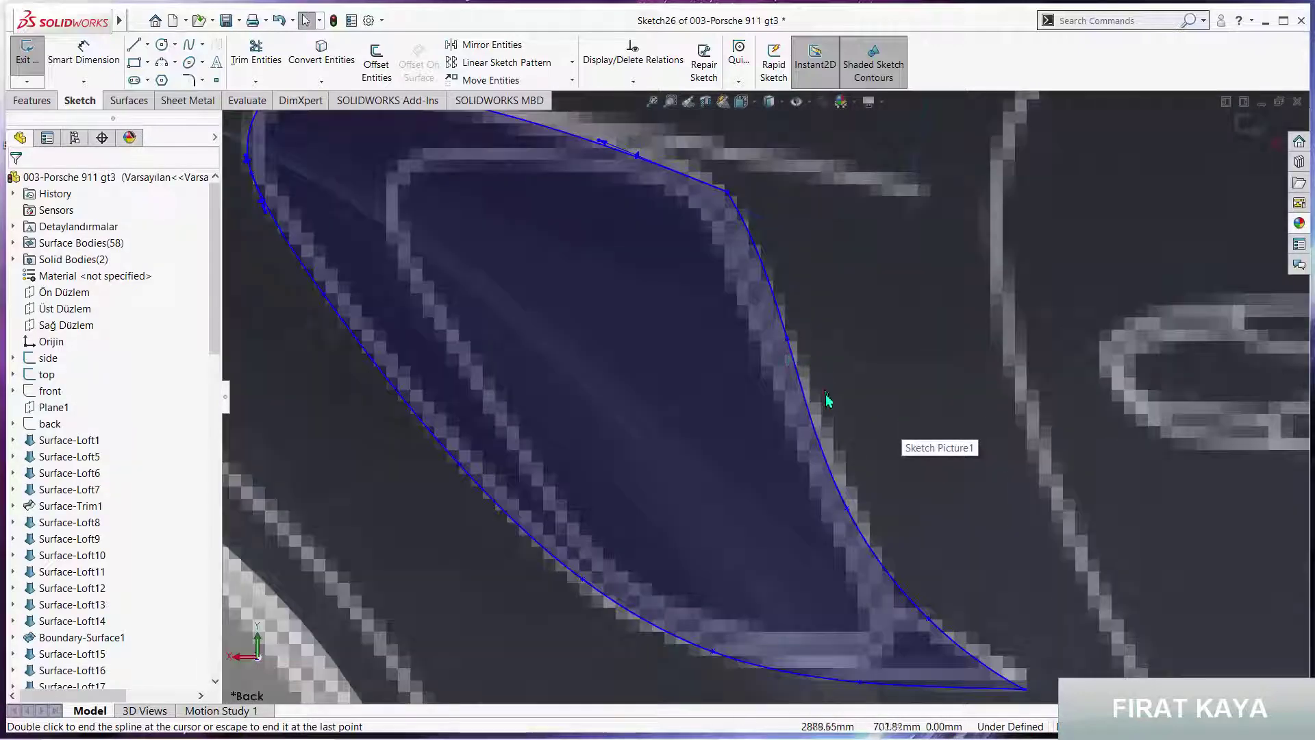
scroll(827, 401, "down", 3)
Nudge a spline point onto the intake's rear edge and raise the lower tip endpoint slightly
left_click_drag(850, 563, 856, 545)
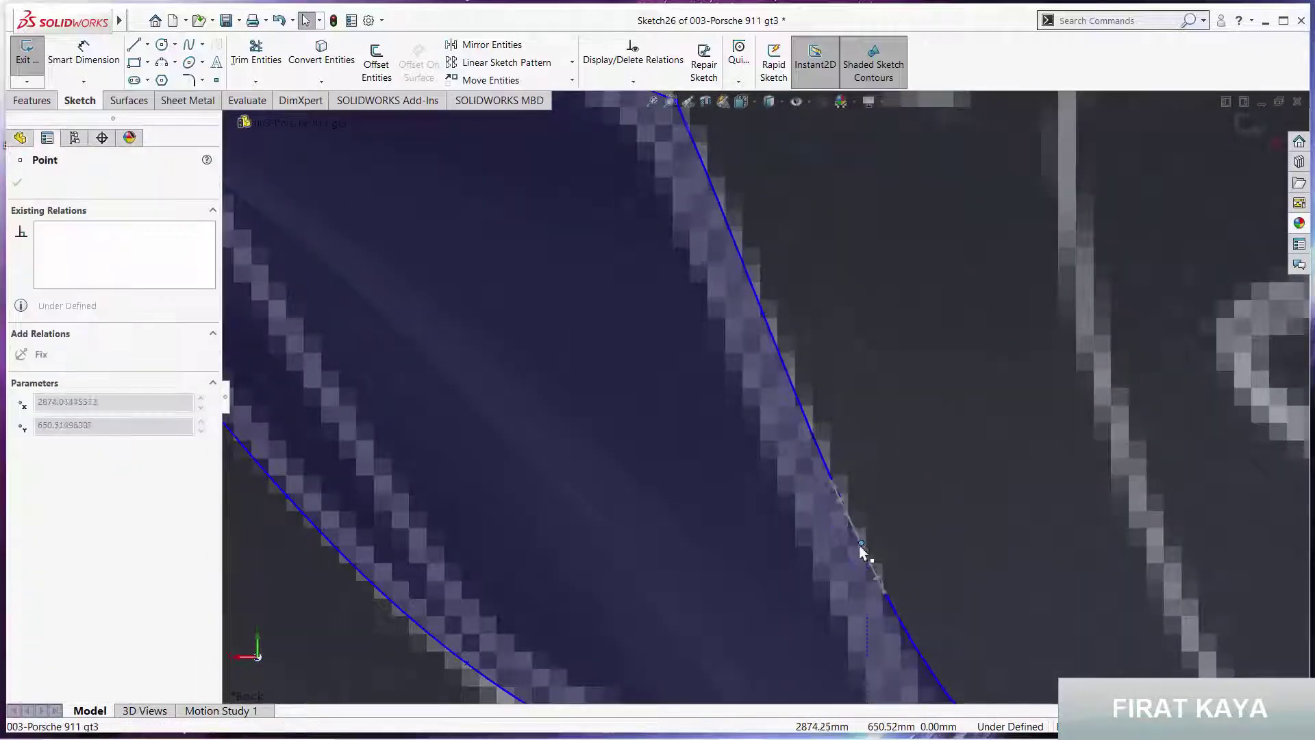
scroll(758, 390, "up", 3)
scroll(782, 376, "up", 2)
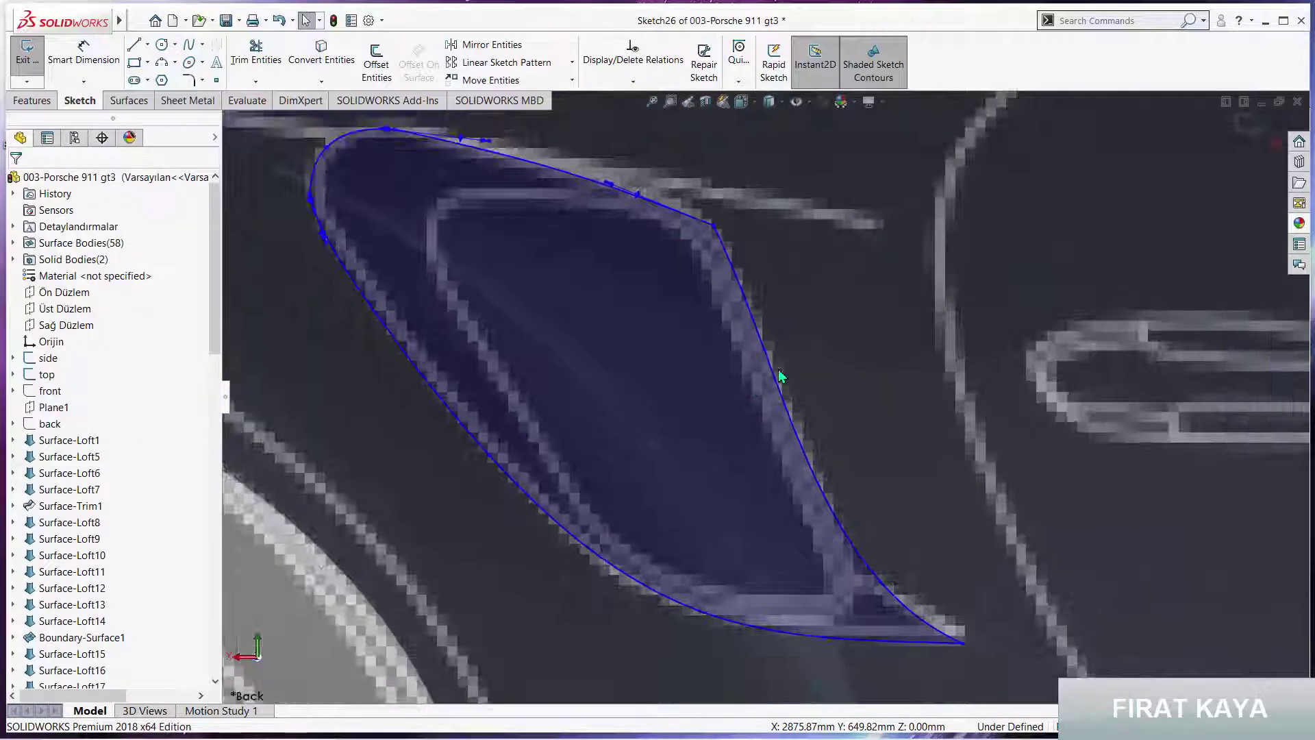
scroll(781, 376, "up", 2)
scroll(886, 538, "down", 3)
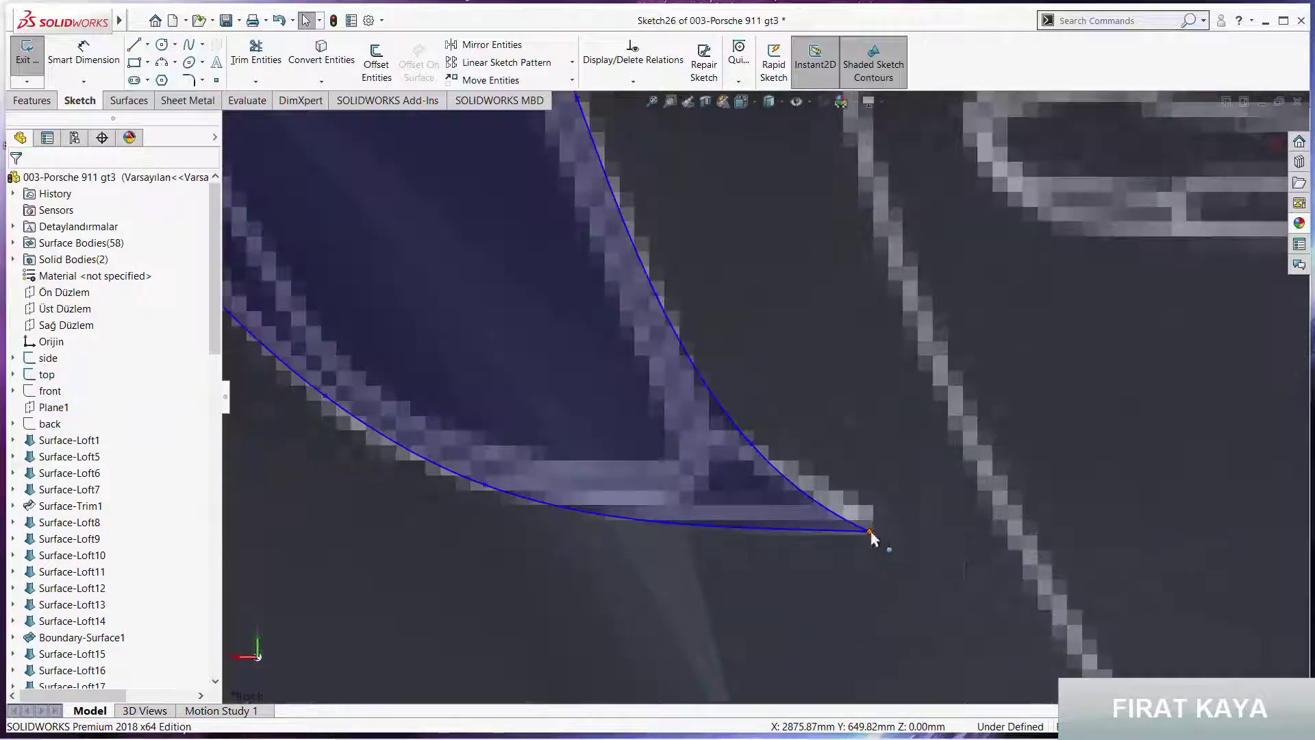
left_click_drag(870, 531, 866, 523)
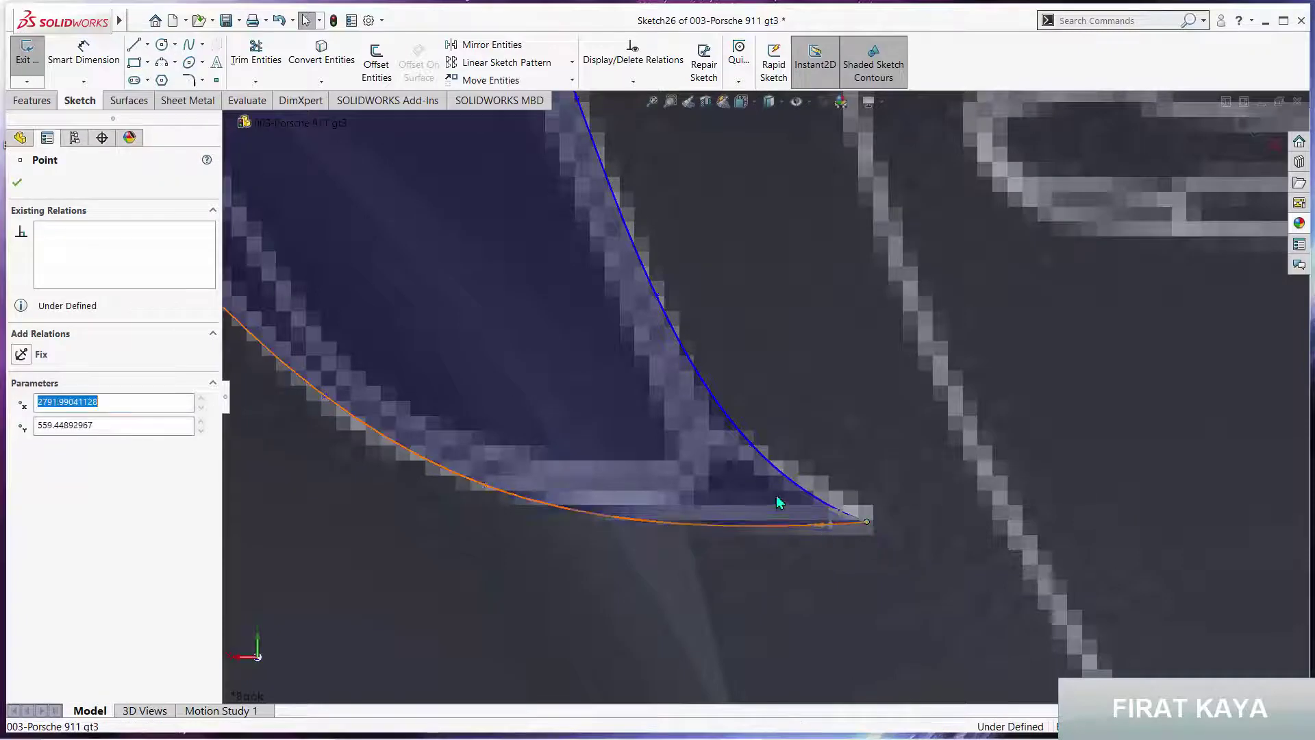
left_click(809, 365)
scroll(808, 360, "up", 3)
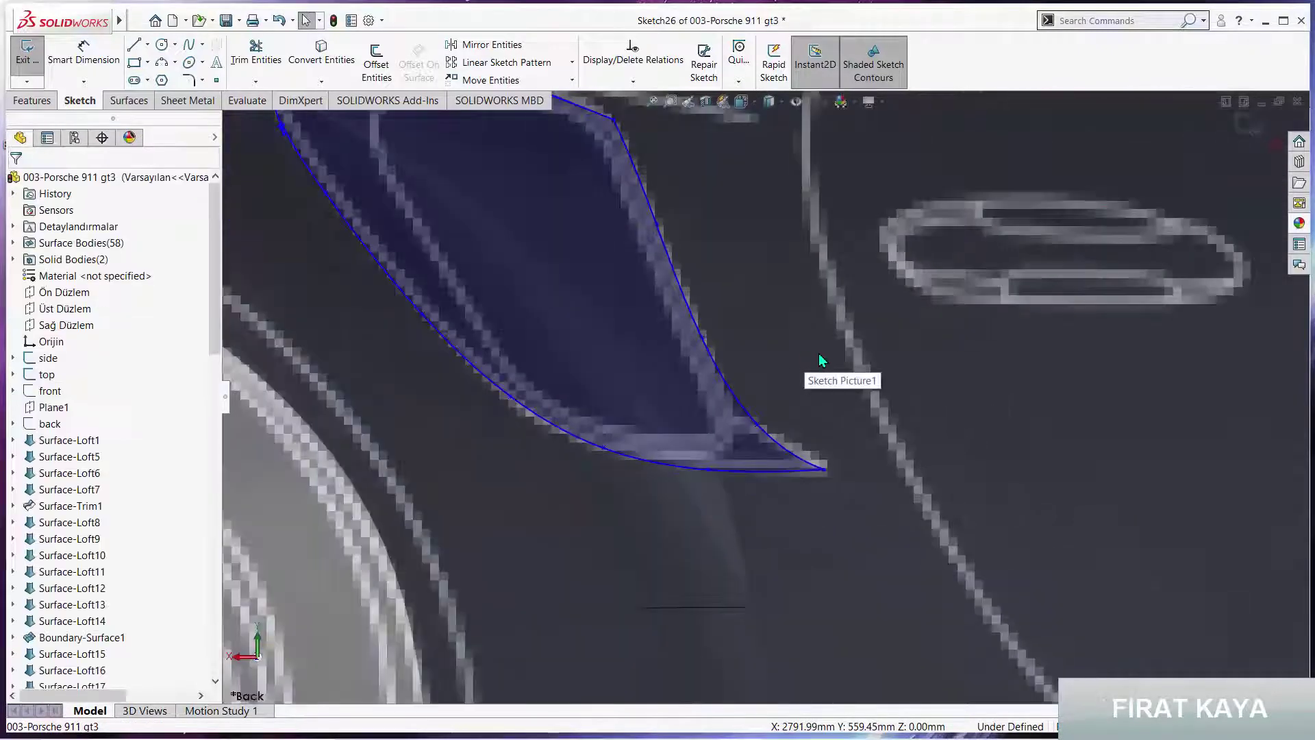
scroll(794, 351, "up", 3)
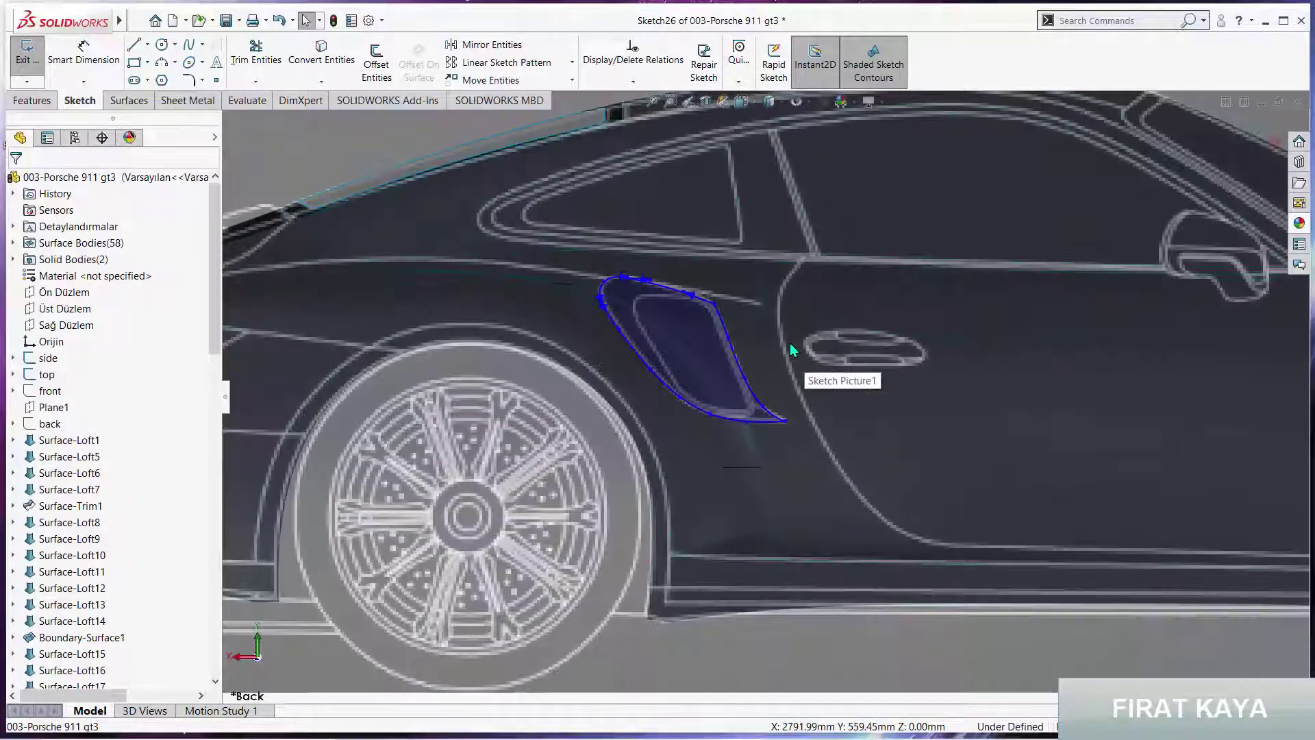
Remove the door and rear fender faces inside Sketch26, creating Surface-Trim10
left_click(124, 100)
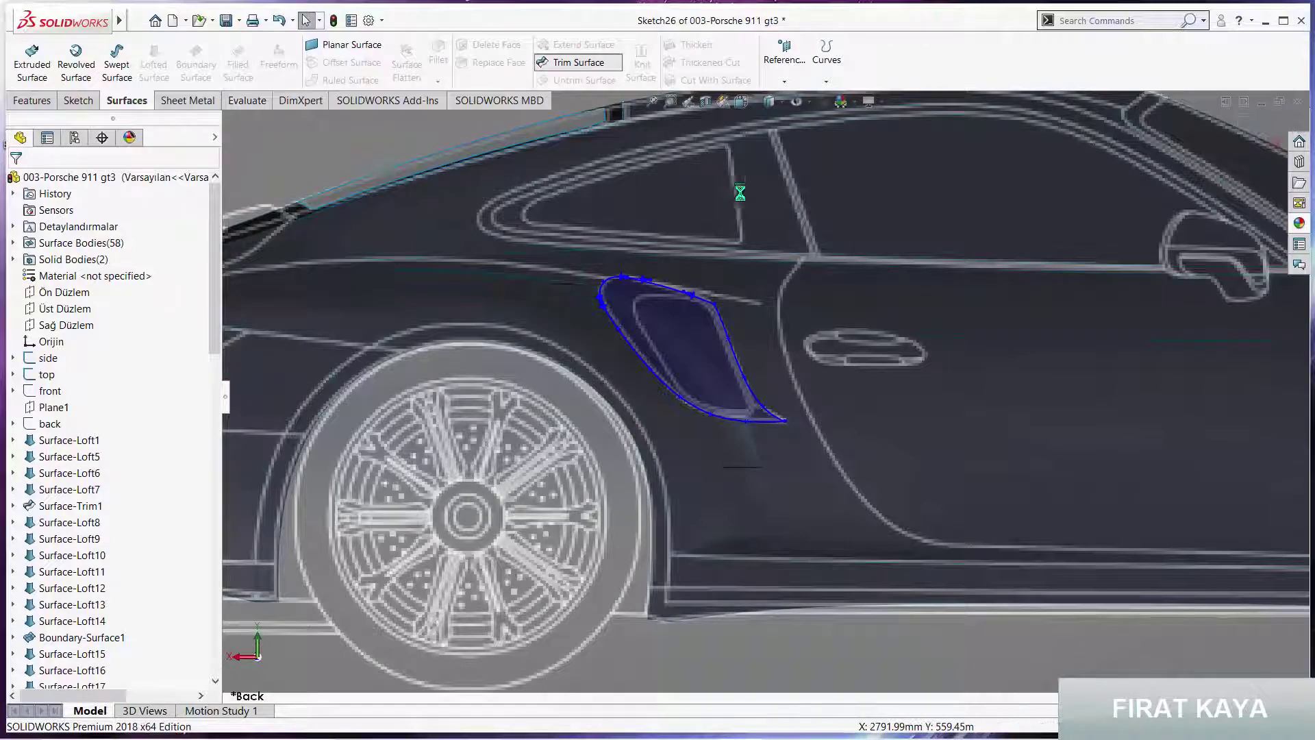
mouse_move(696, 346)
middle_mouse_down()
mouse_move(924, 302)
mouse_move(693, 337)
middle_mouse_up()
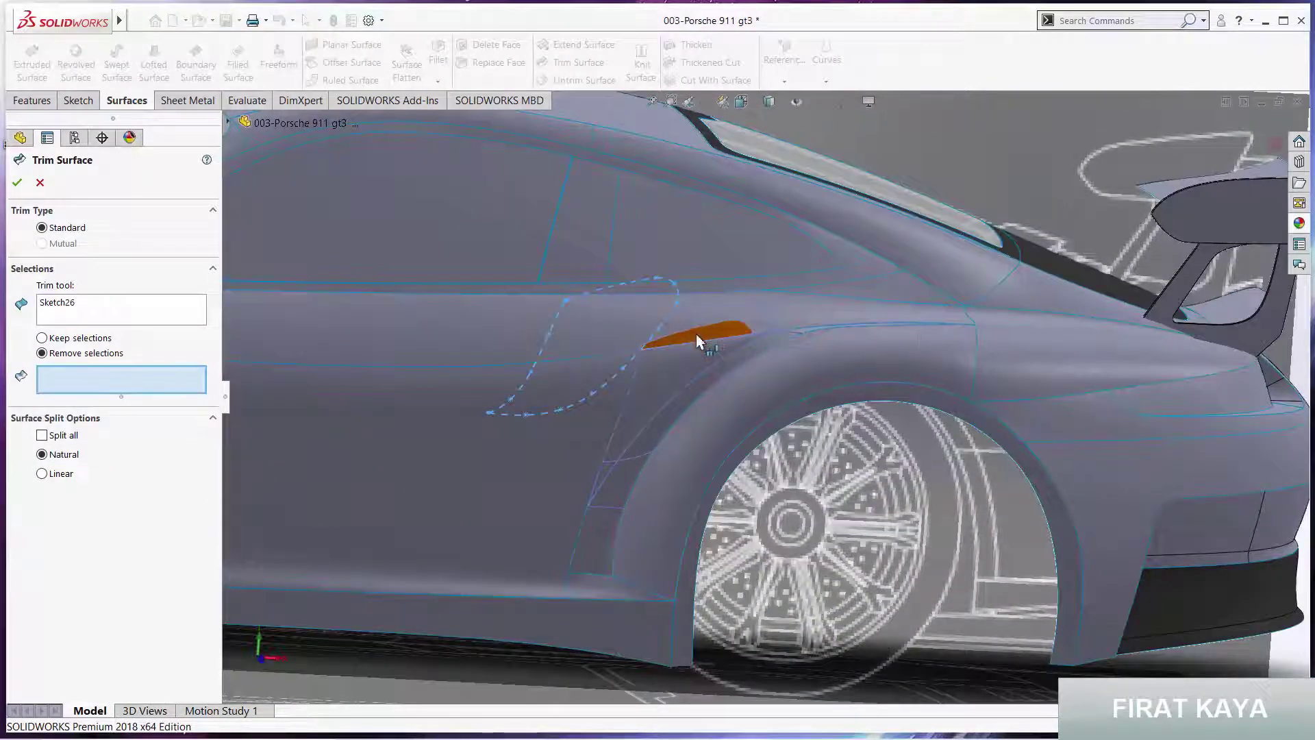
left_click(696, 334)
left_click(670, 370)
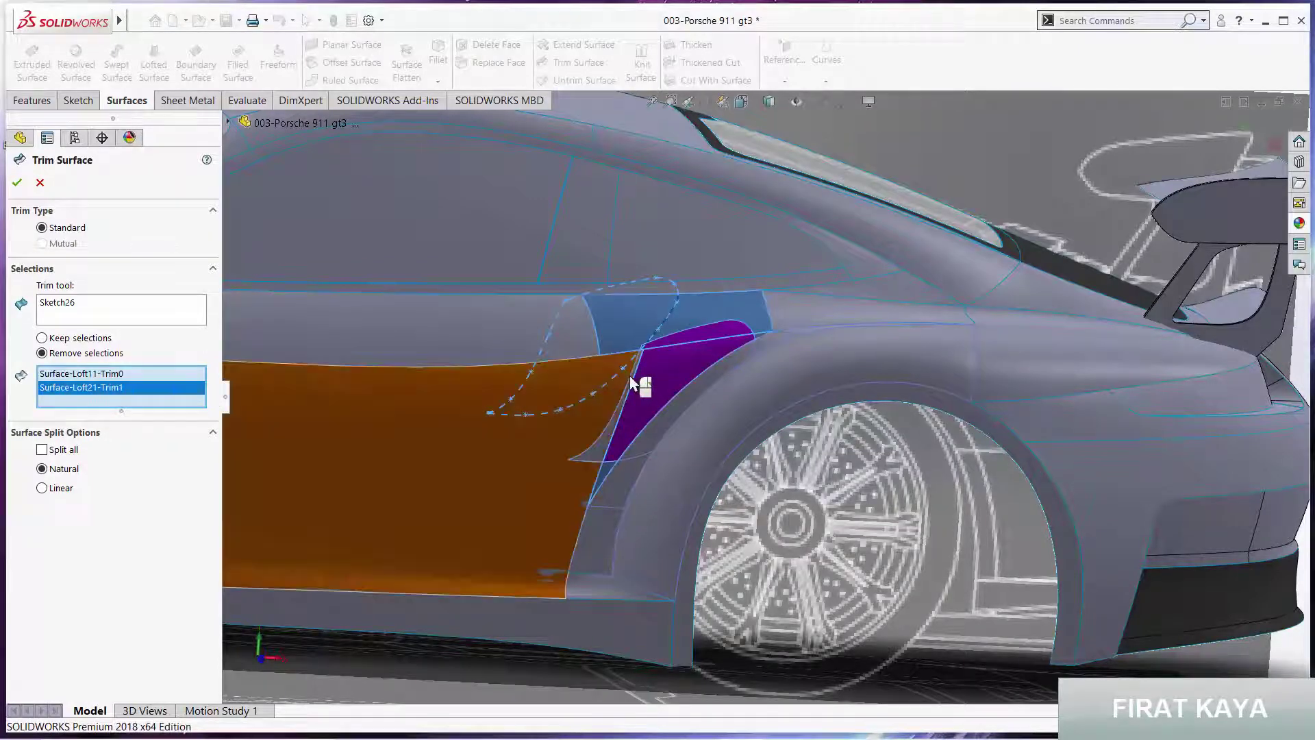
left_click(627, 388)
left_click(638, 447)
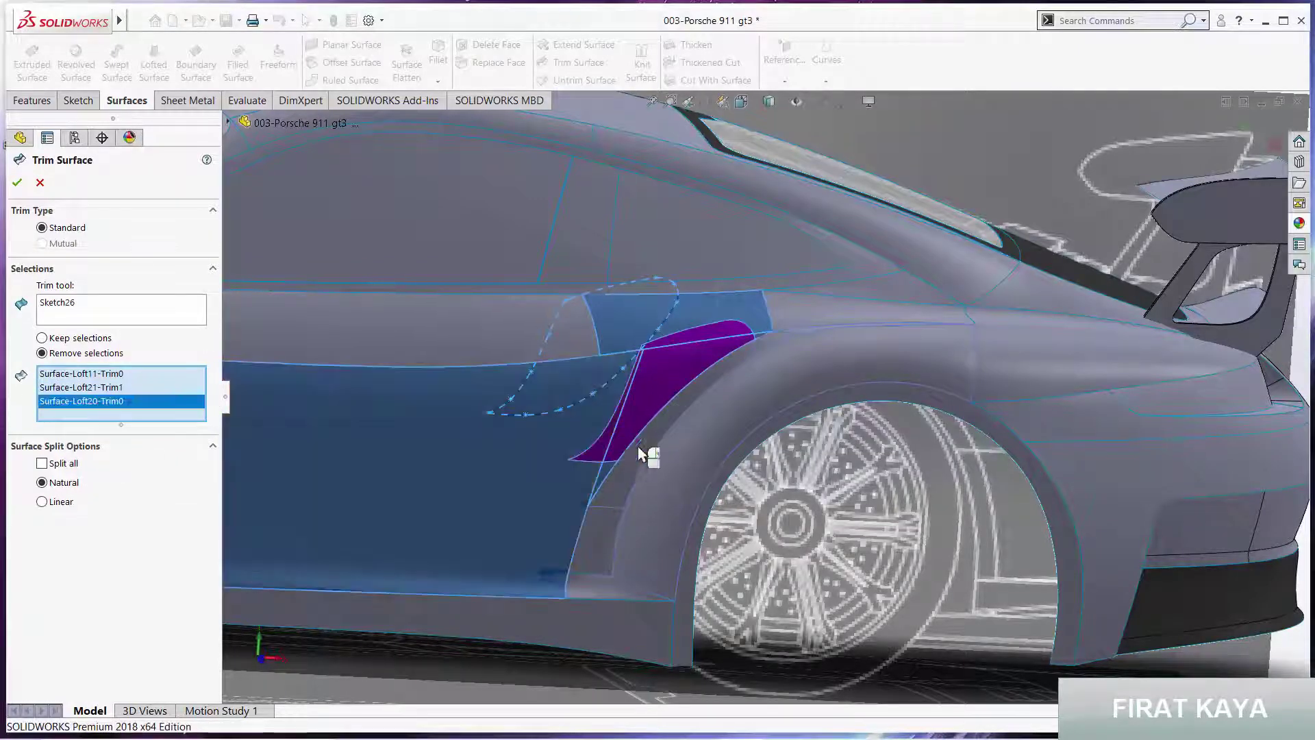
left_click(662, 427)
left_click(714, 403)
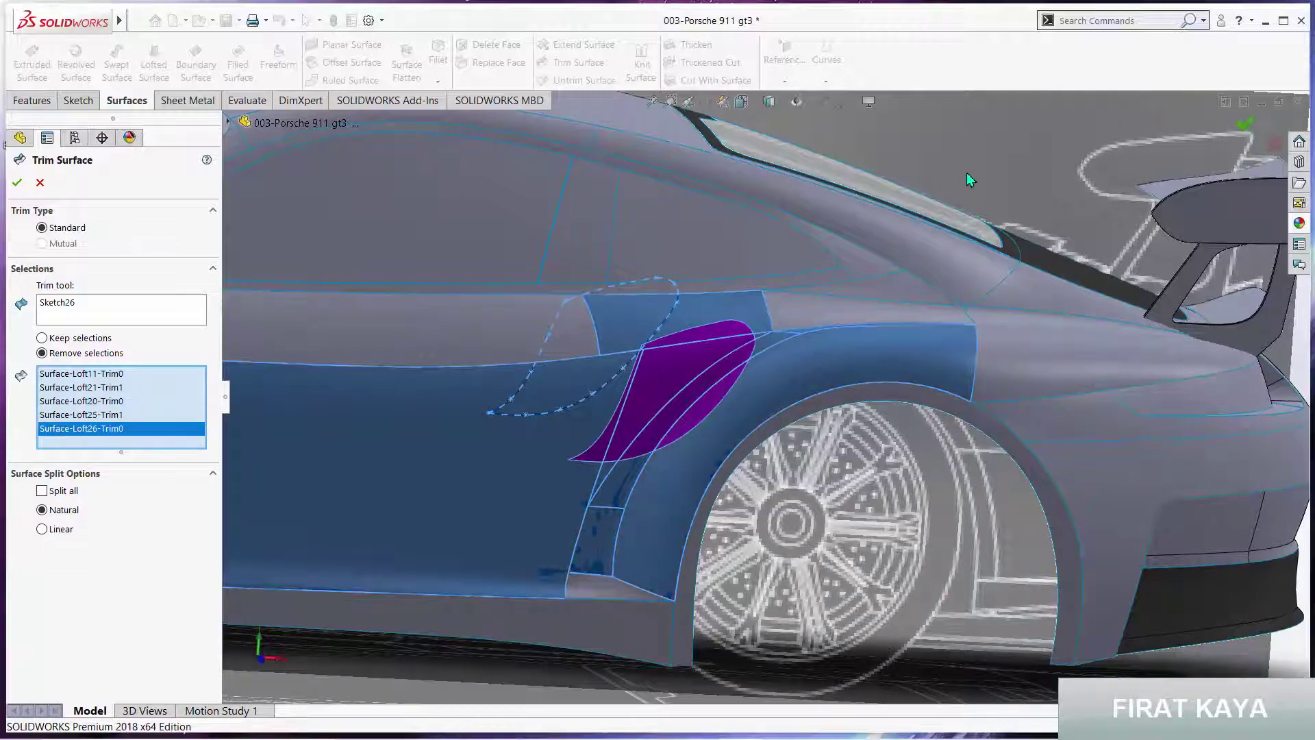
key("Return")
key("f")
scroll(841, 318, "down", 1)
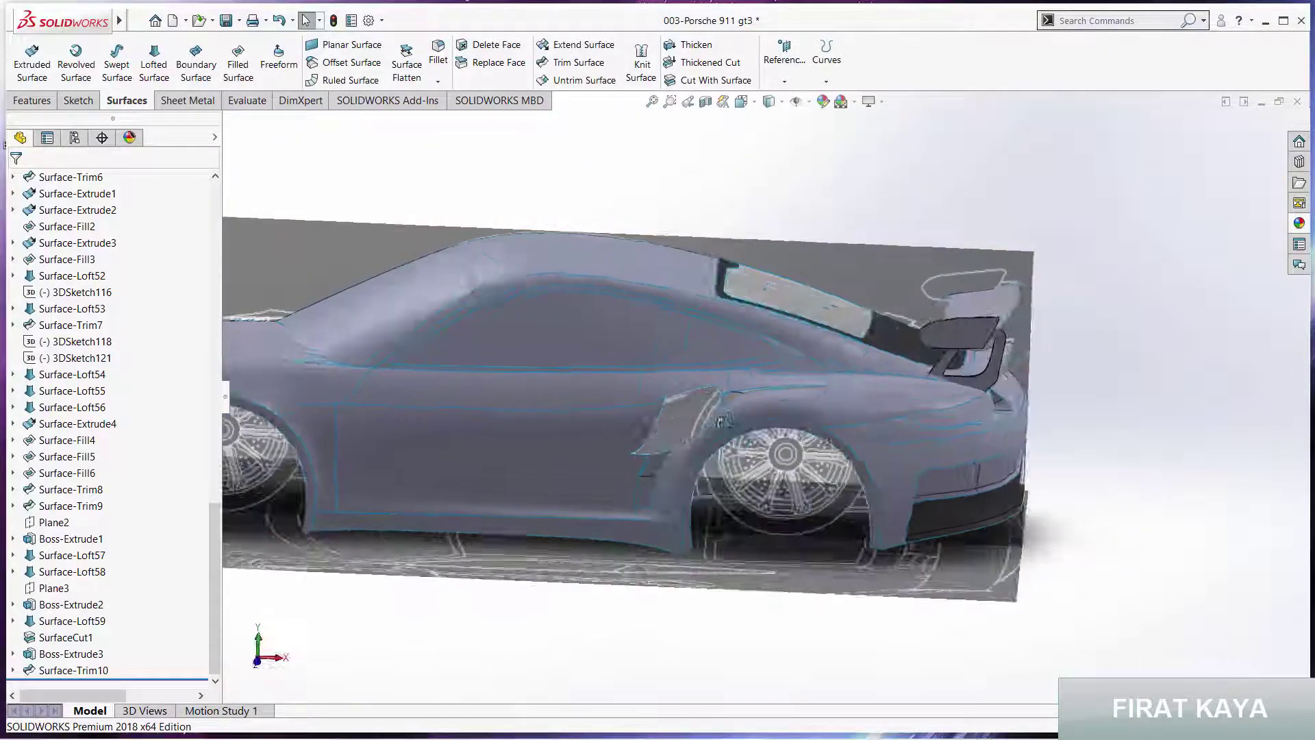
middle_click_drag(723, 420, 808, 377)
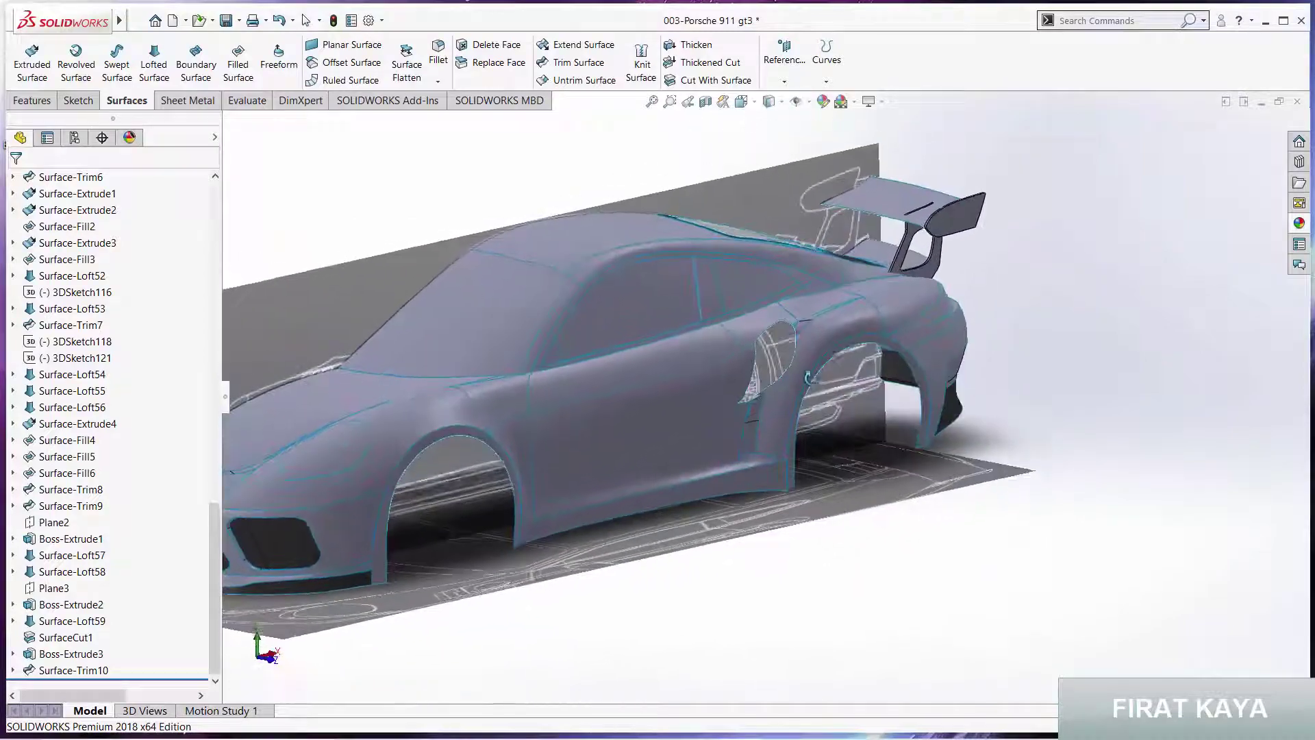
scroll(769, 363, "down", 2)
mouse_move(791, 347)
middle_mouse_down()
mouse_move(770, 419)
mouse_move(861, 401)
middle_mouse_up()
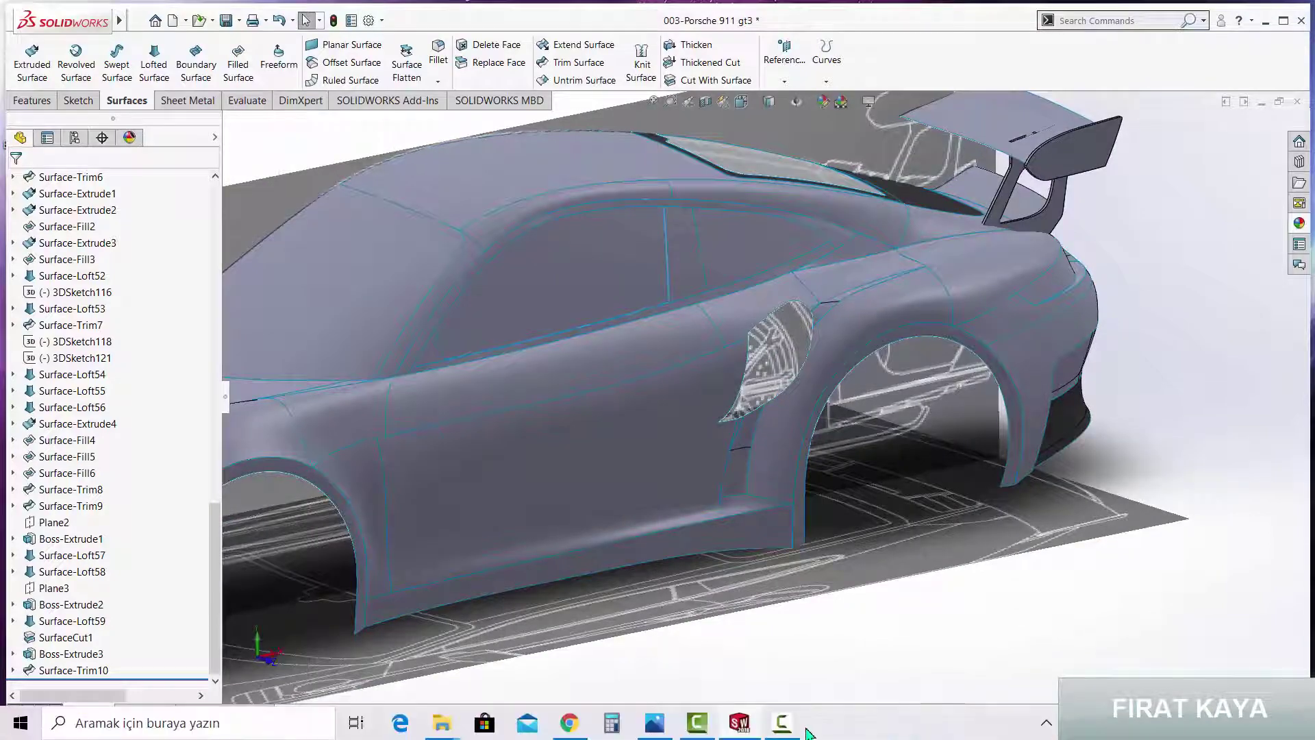
left_click(655, 732)
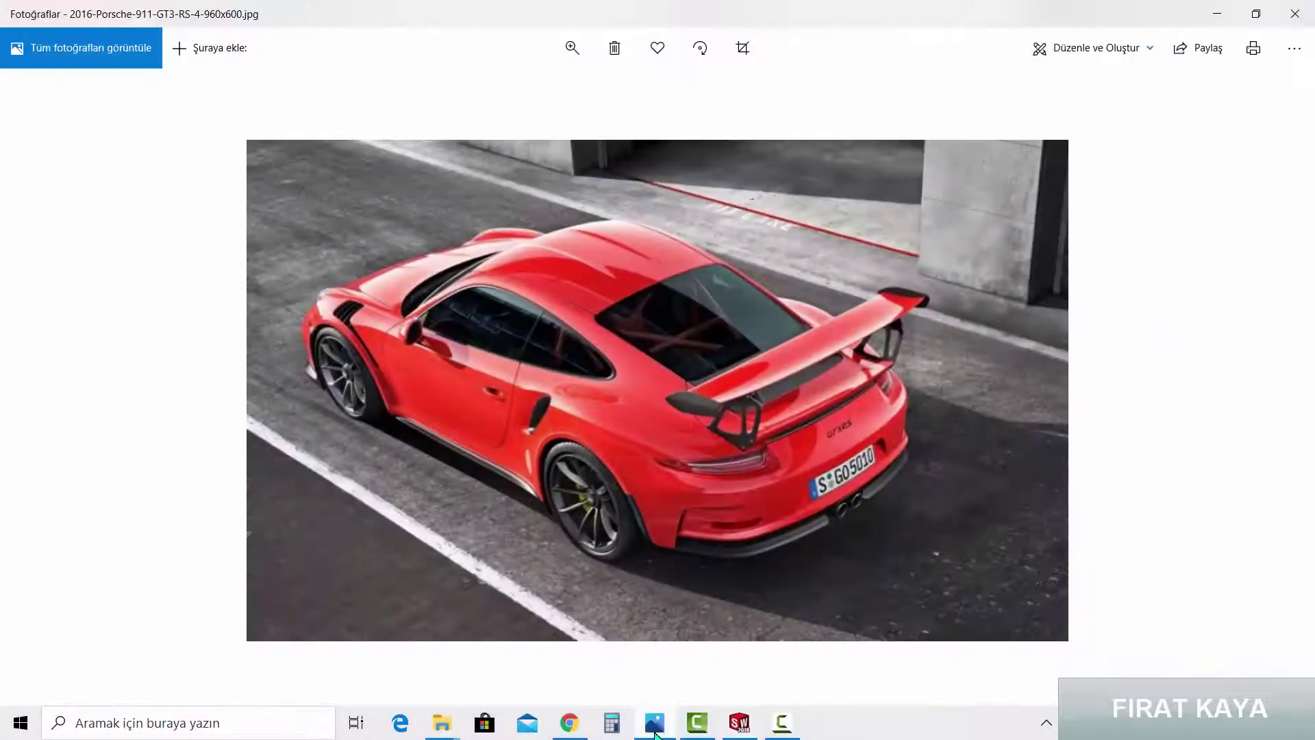
key("Left")
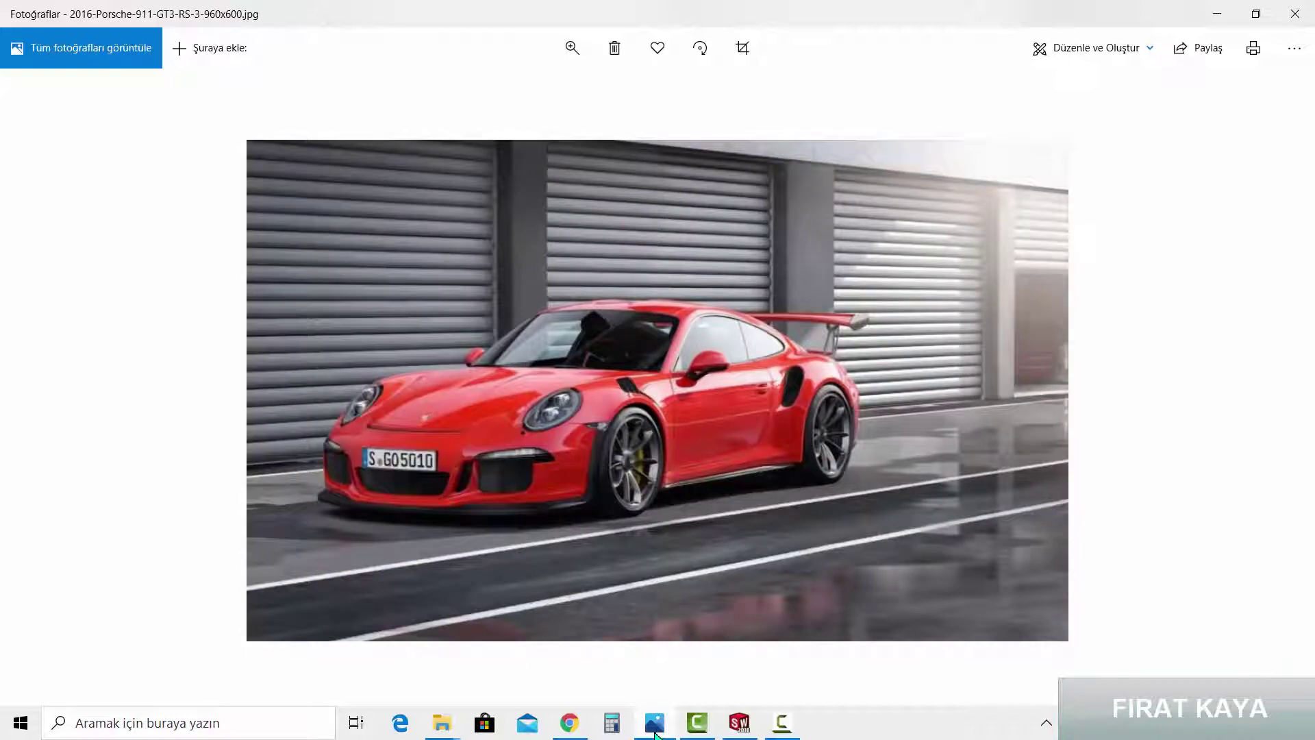
left_click(655, 732)
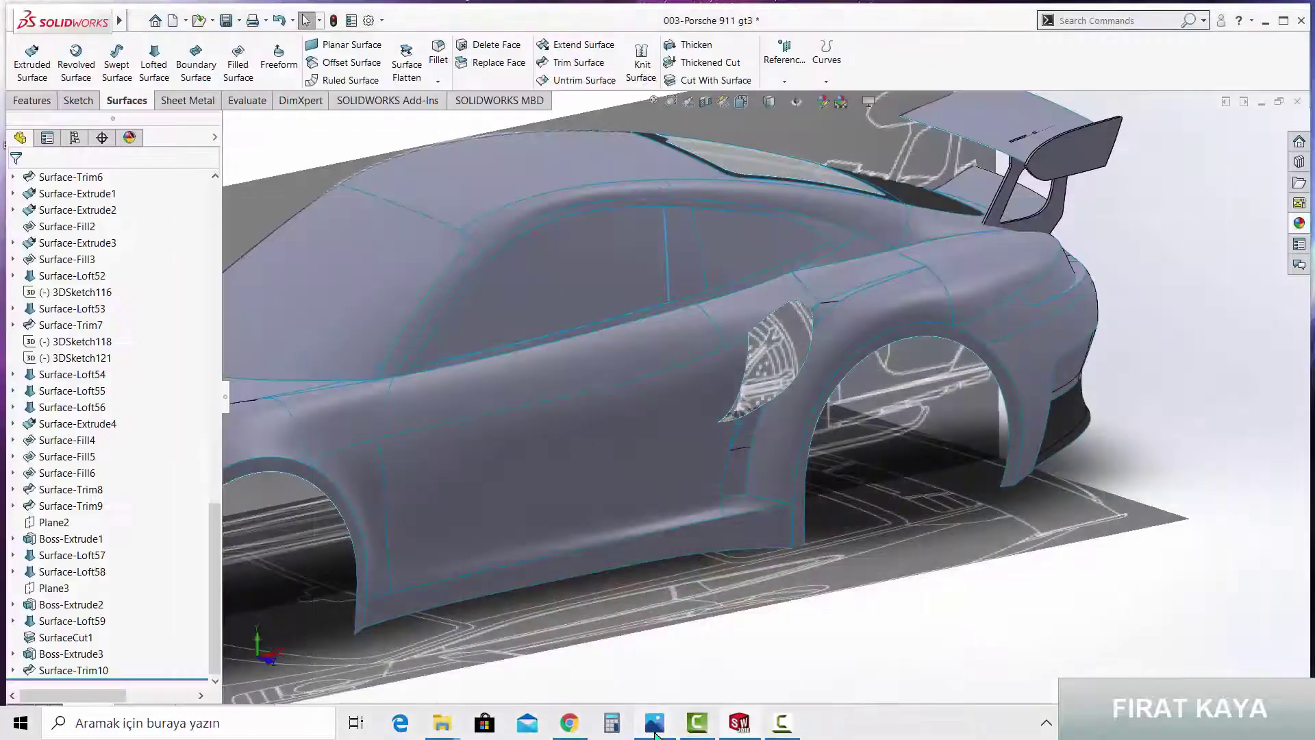
Put away the reference photo, orbit the rear wheel arch, then zoom into the vent from Front view
left_click(655, 731)
left_click(655, 732)
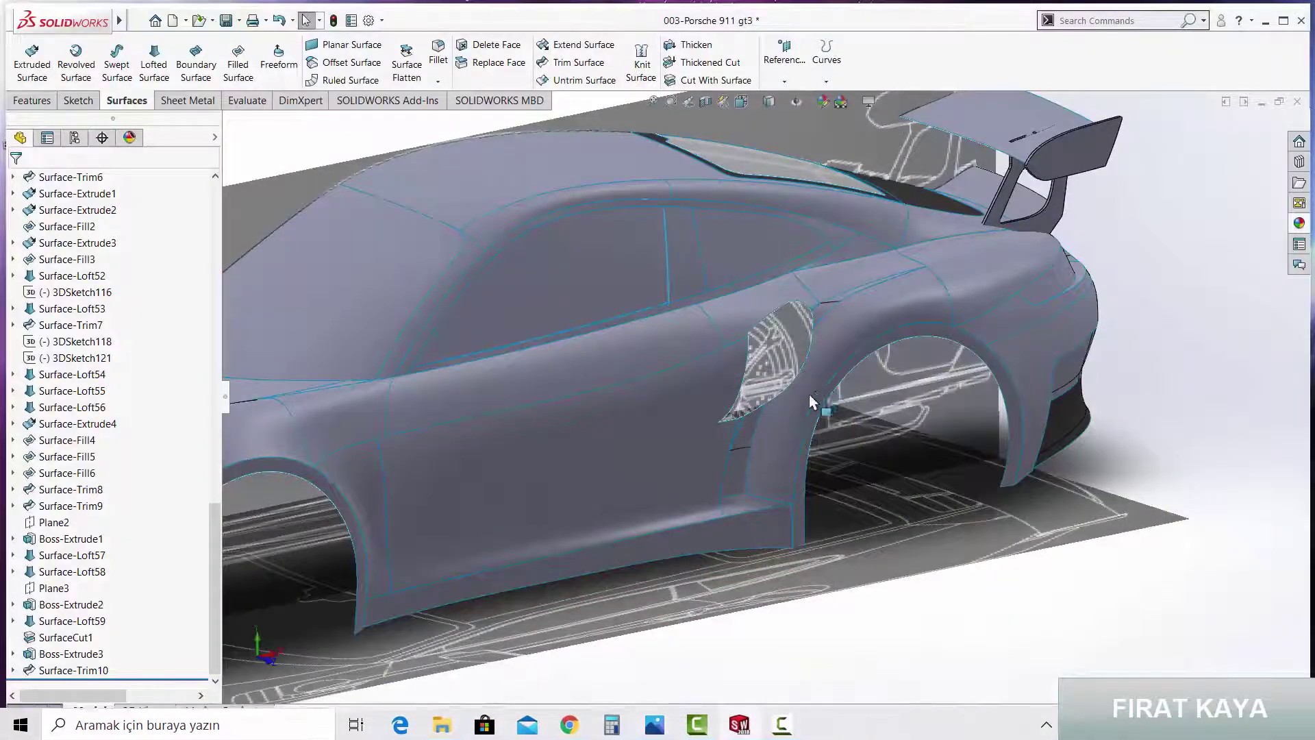
scroll(723, 328, "down", 3)
scroll(724, 327, "down", 3)
mouse_move(723, 327)
middle_mouse_down()
mouse_move(857, 374)
mouse_move(815, 344)
middle_mouse_up()
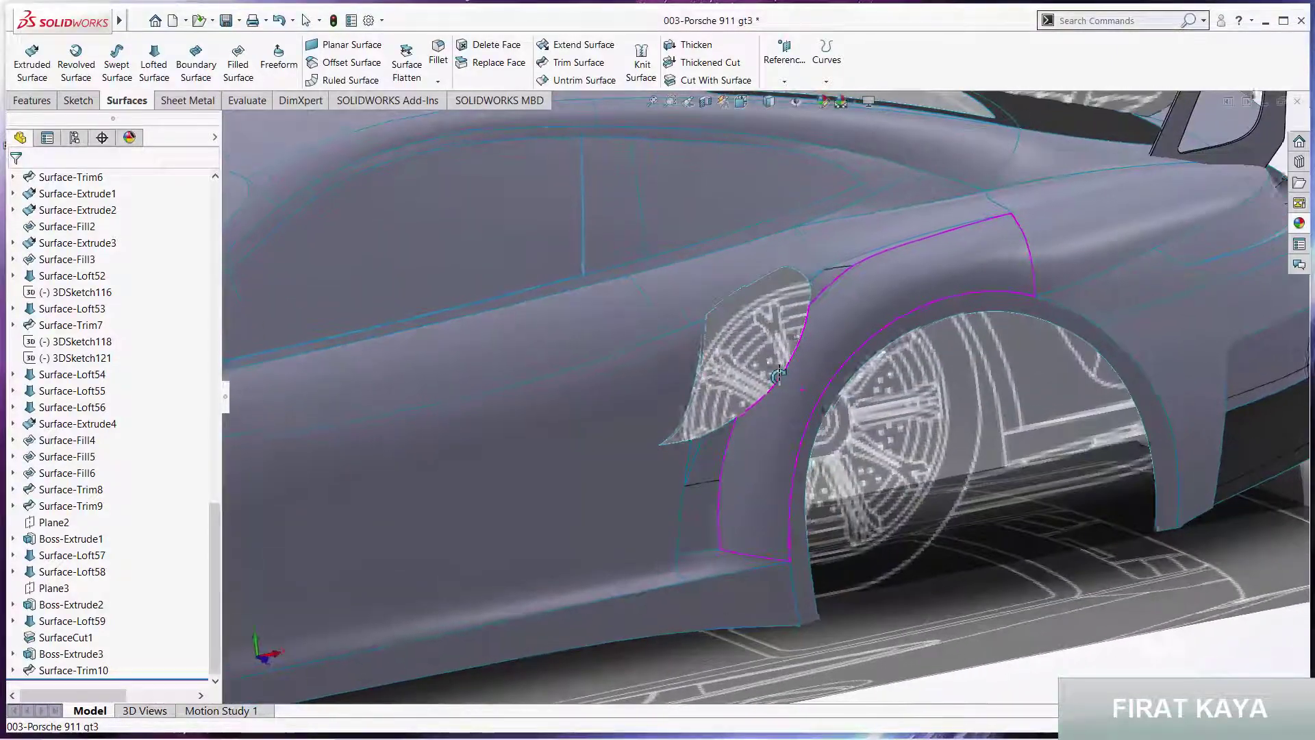
key("space")
left_click(615, 495)
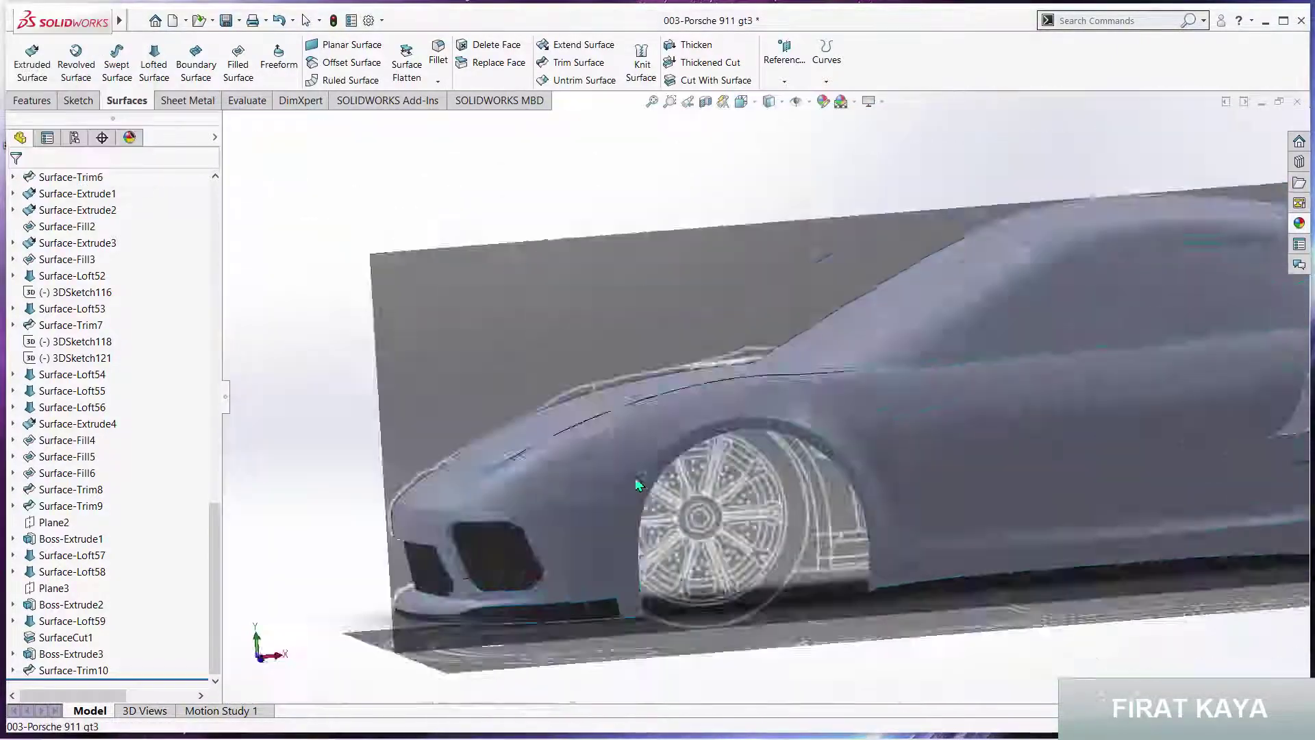
scroll(827, 404, "down", 3)
scroll(827, 404, "down", 3)
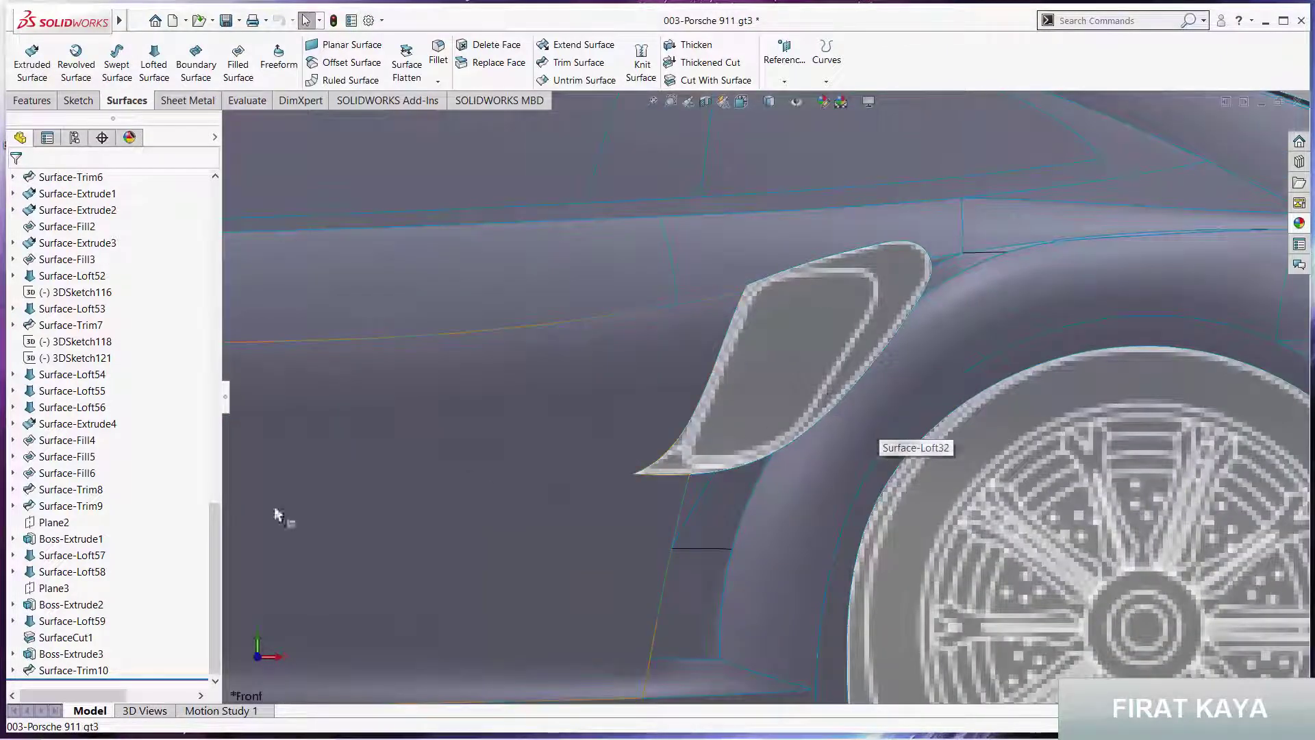
Edit Sketch26 under Surface-Trim10, dragging the lower spline points onto the fender seam
left_click(12, 671)
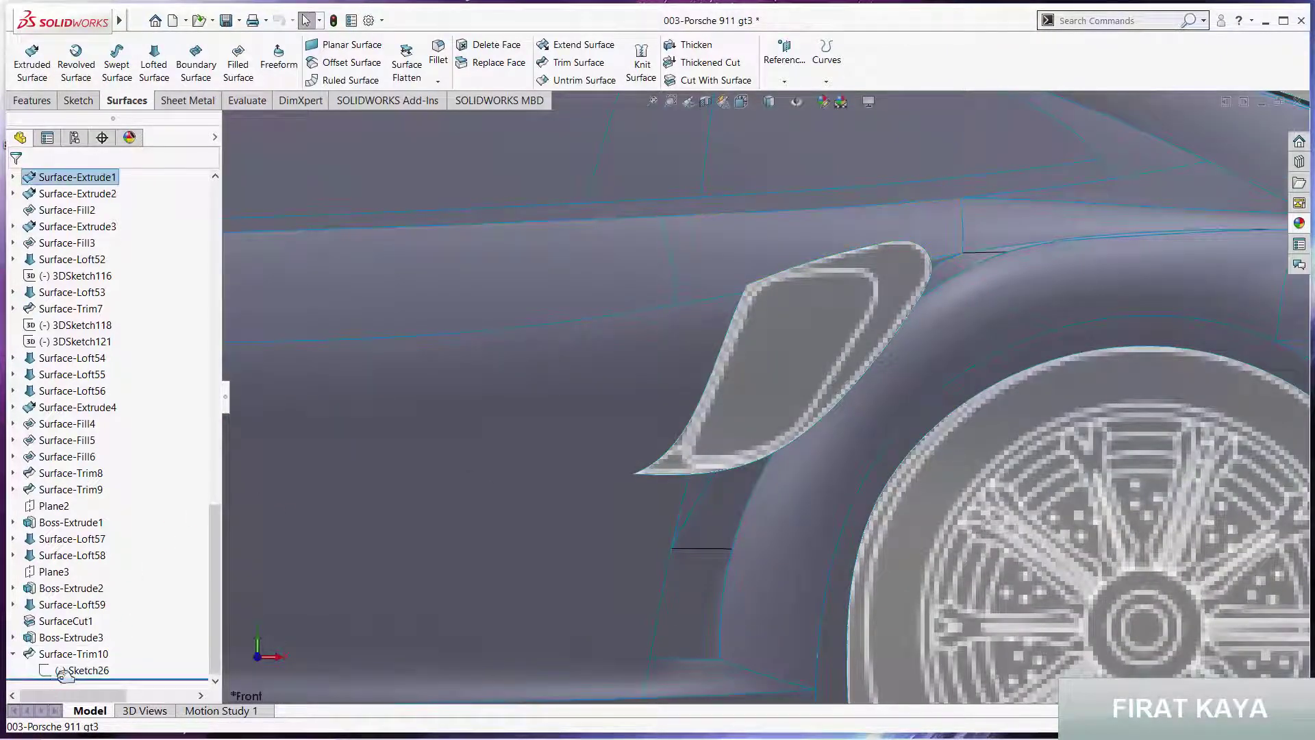
left_click(82, 669)
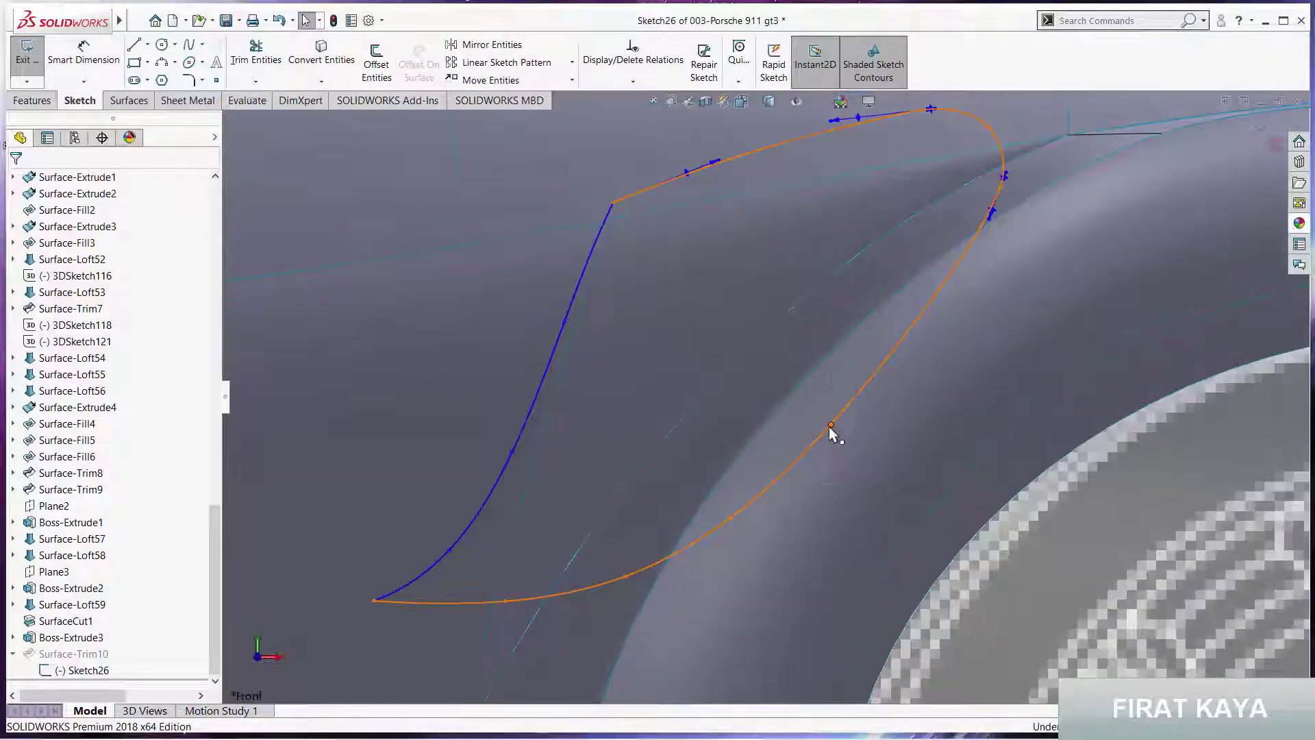
left_click_drag(831, 428, 807, 414)
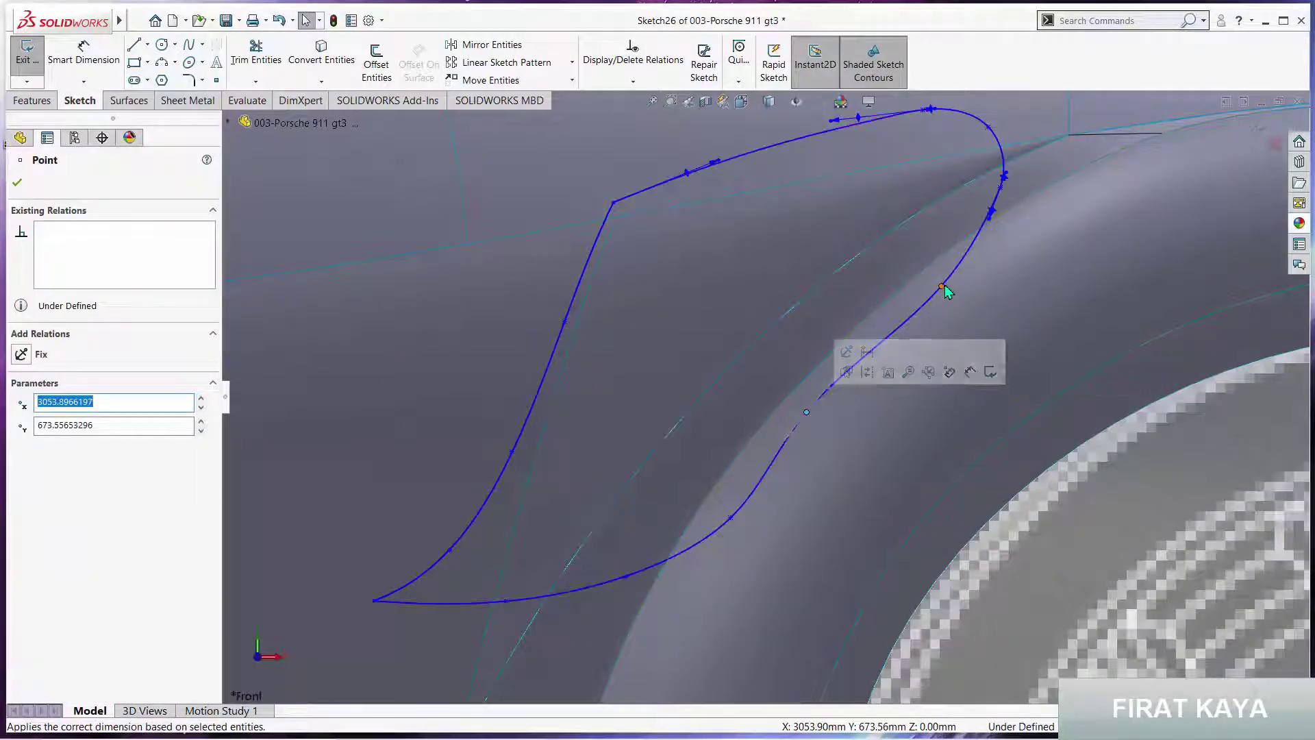
left_click_drag(934, 288, 918, 305)
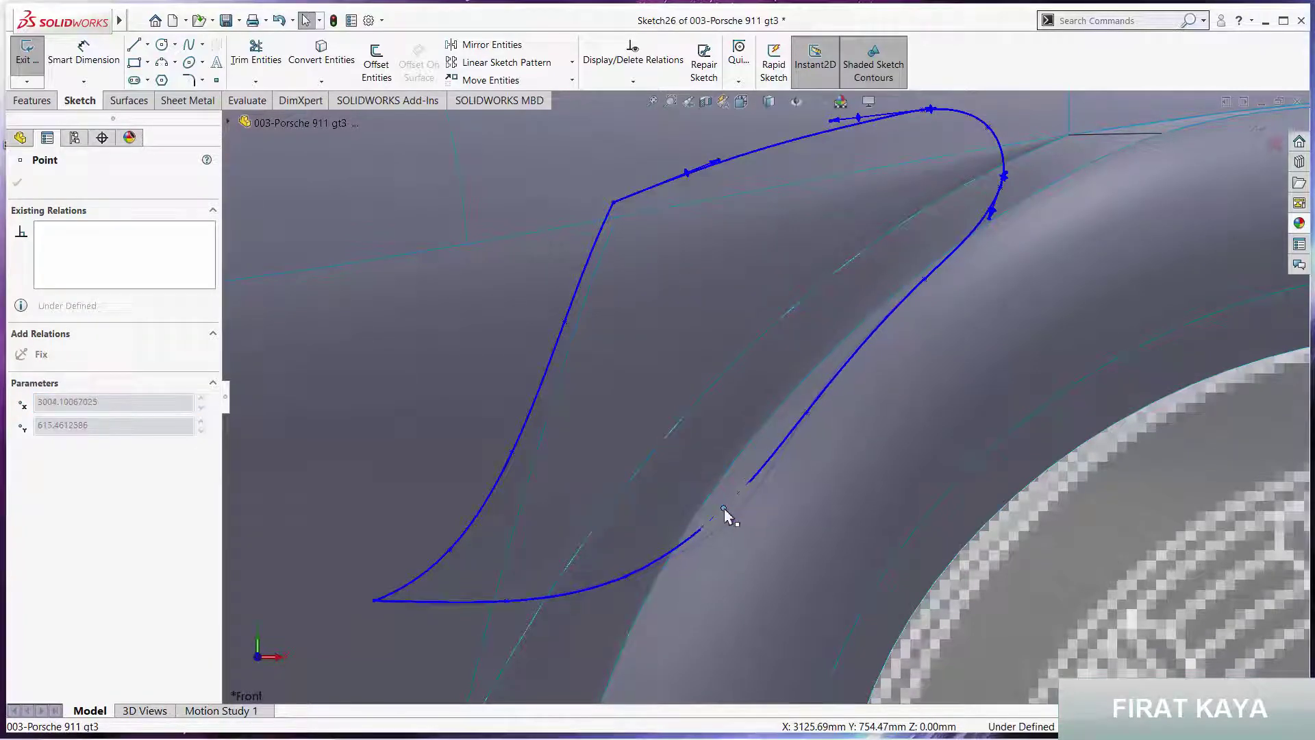
mouse_move(725, 510)
left_mouse_down()
mouse_move(808, 420)
mouse_move(799, 411)
left_mouse_up()
left_click(837, 429)
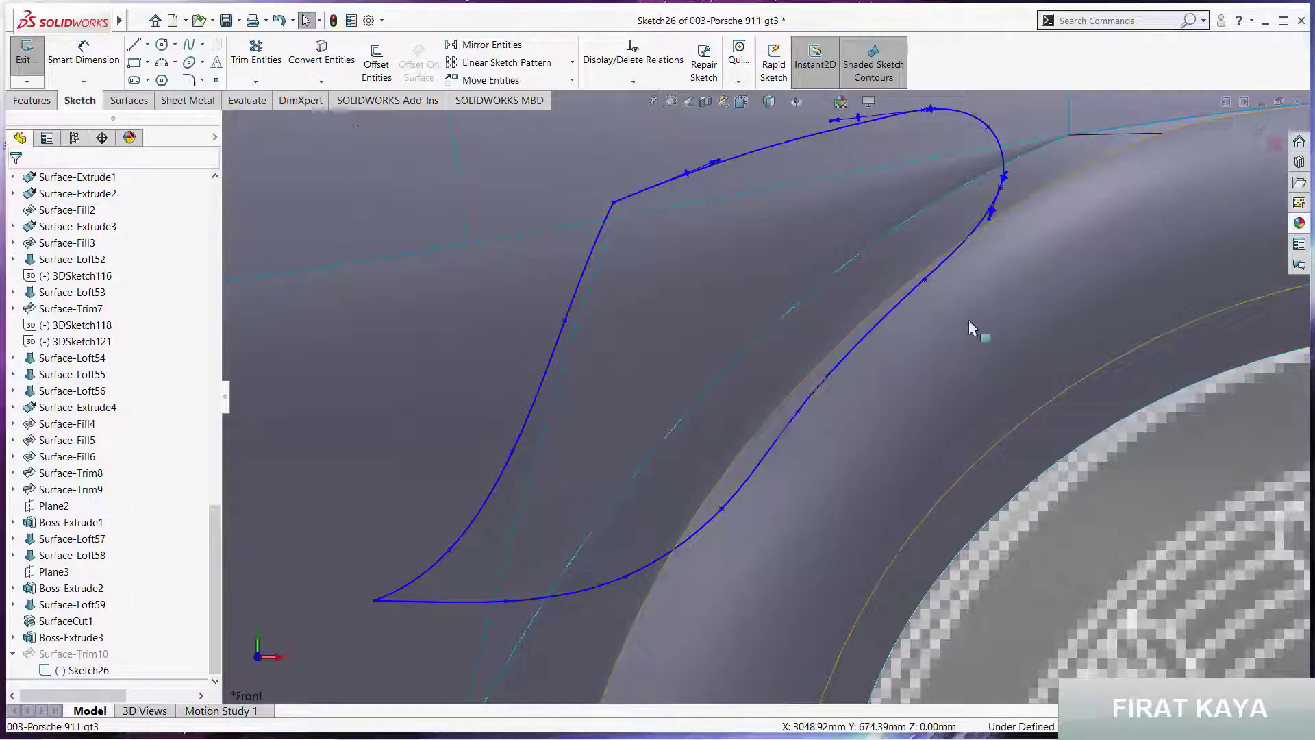
scroll(969, 320, "up", 3)
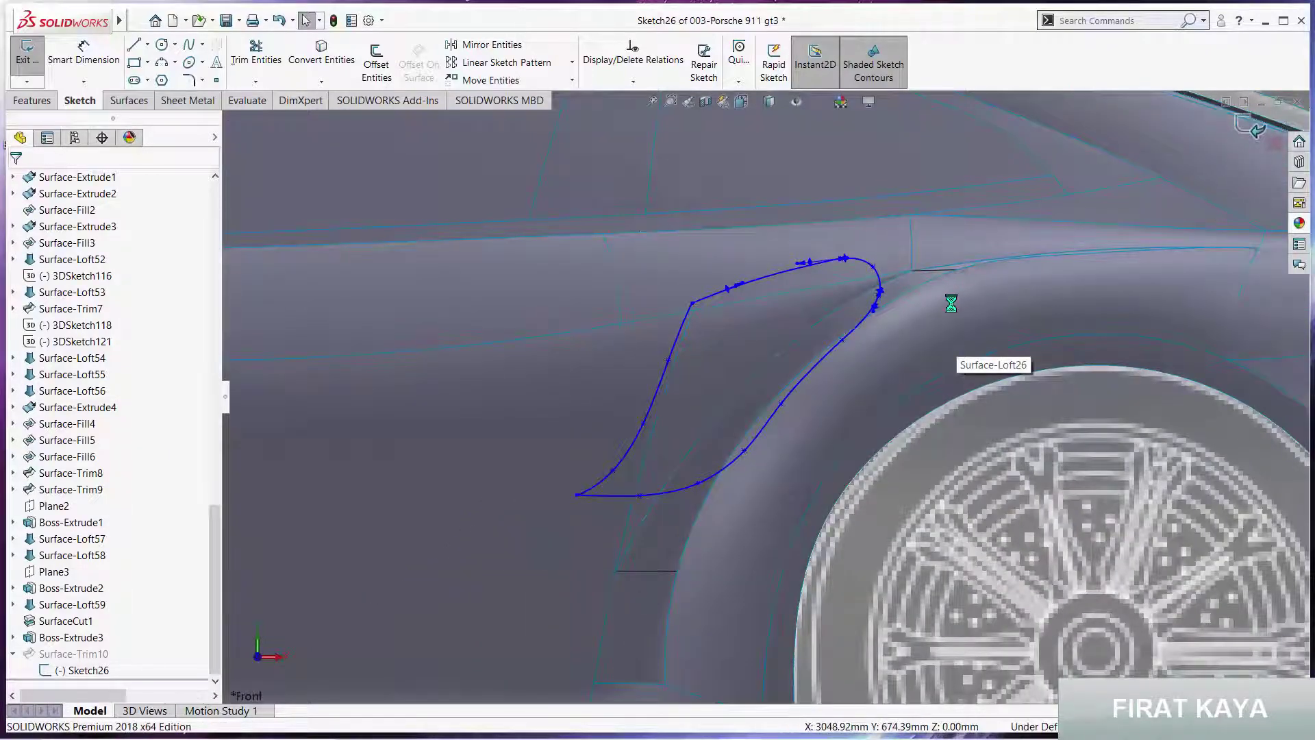
middle_click_drag(951, 303, 837, 456)
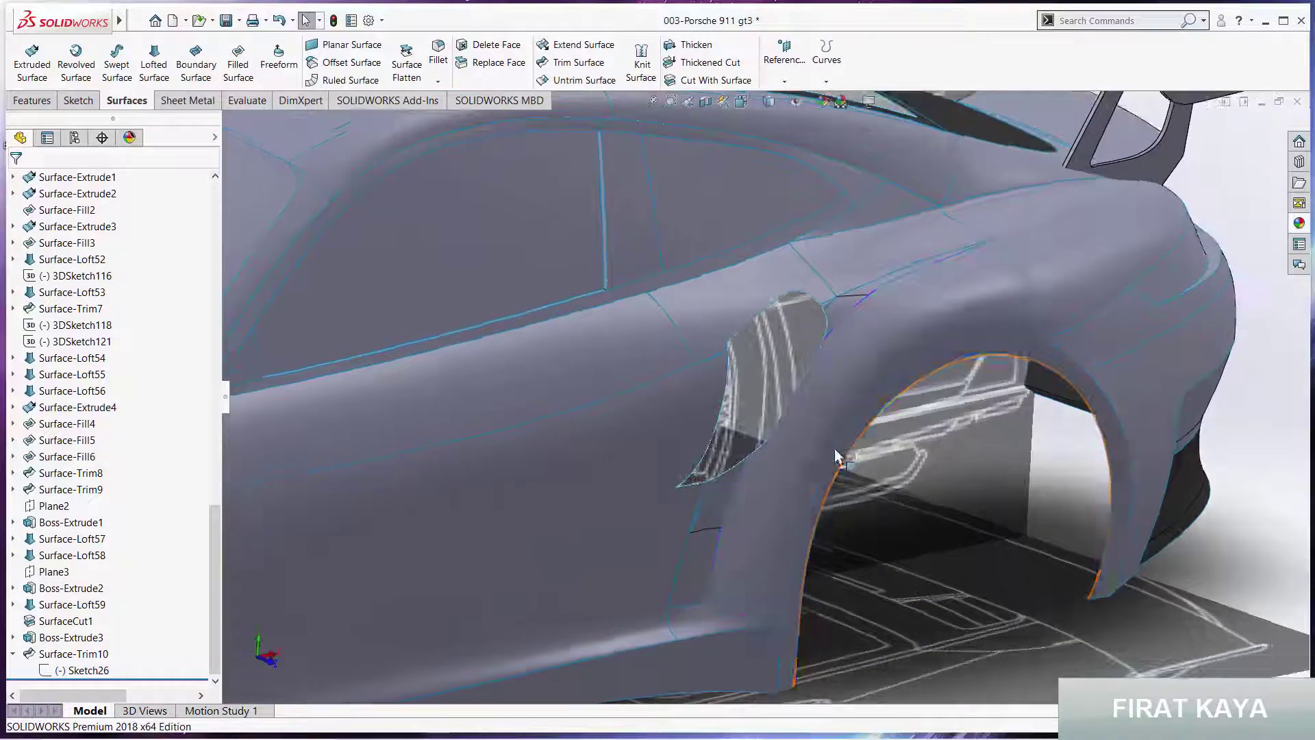
Orbit around the fender, return to a zoomed Front view, and select Sketch26
scroll(837, 456, "down", 3)
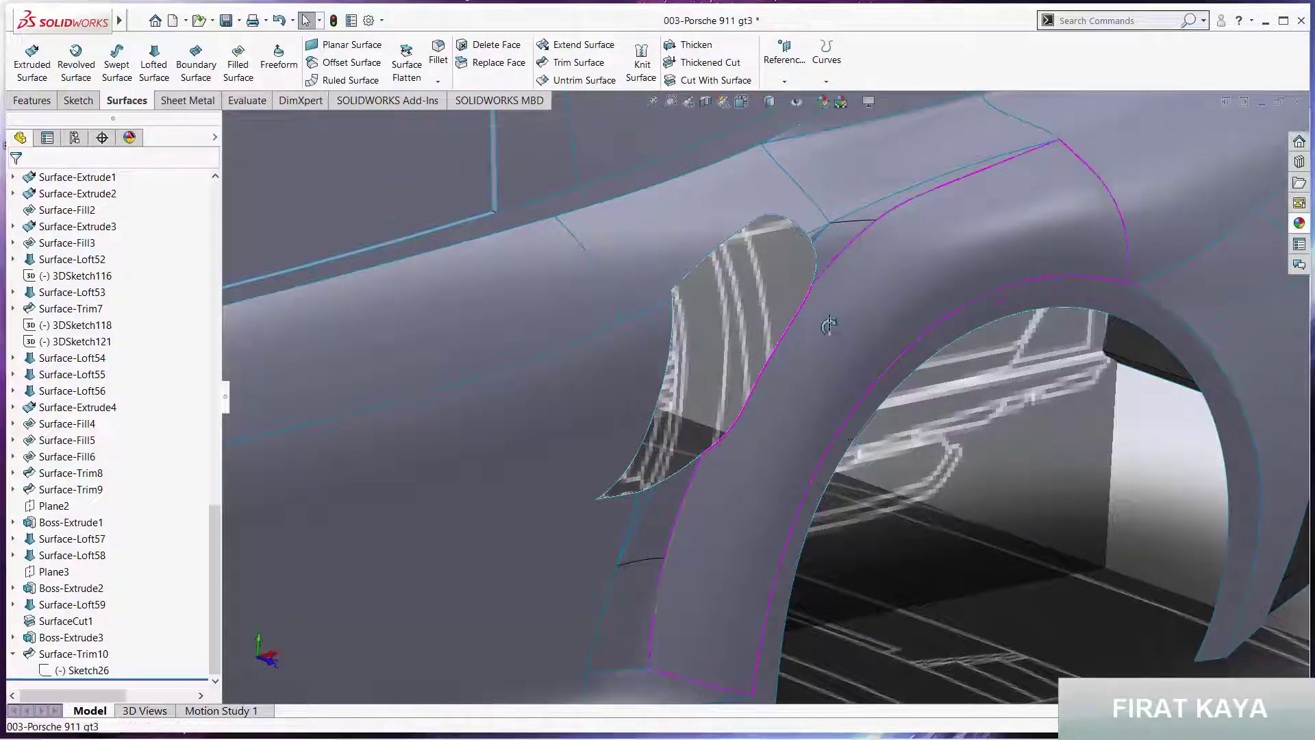
mouse_move(837, 337)
middle_mouse_down()
mouse_move(876, 310)
mouse_move(787, 288)
middle_mouse_up()
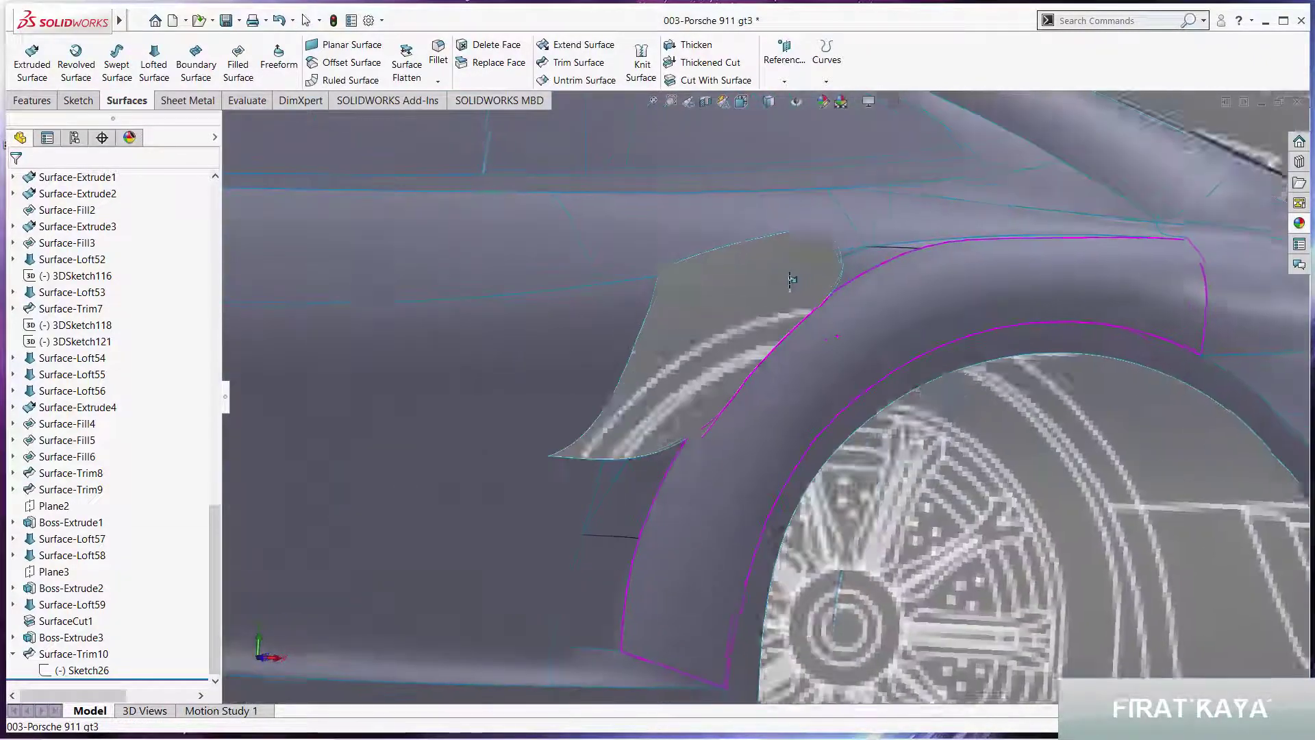
scroll(775, 292, "down", 2)
key("space")
left_click(659, 471)
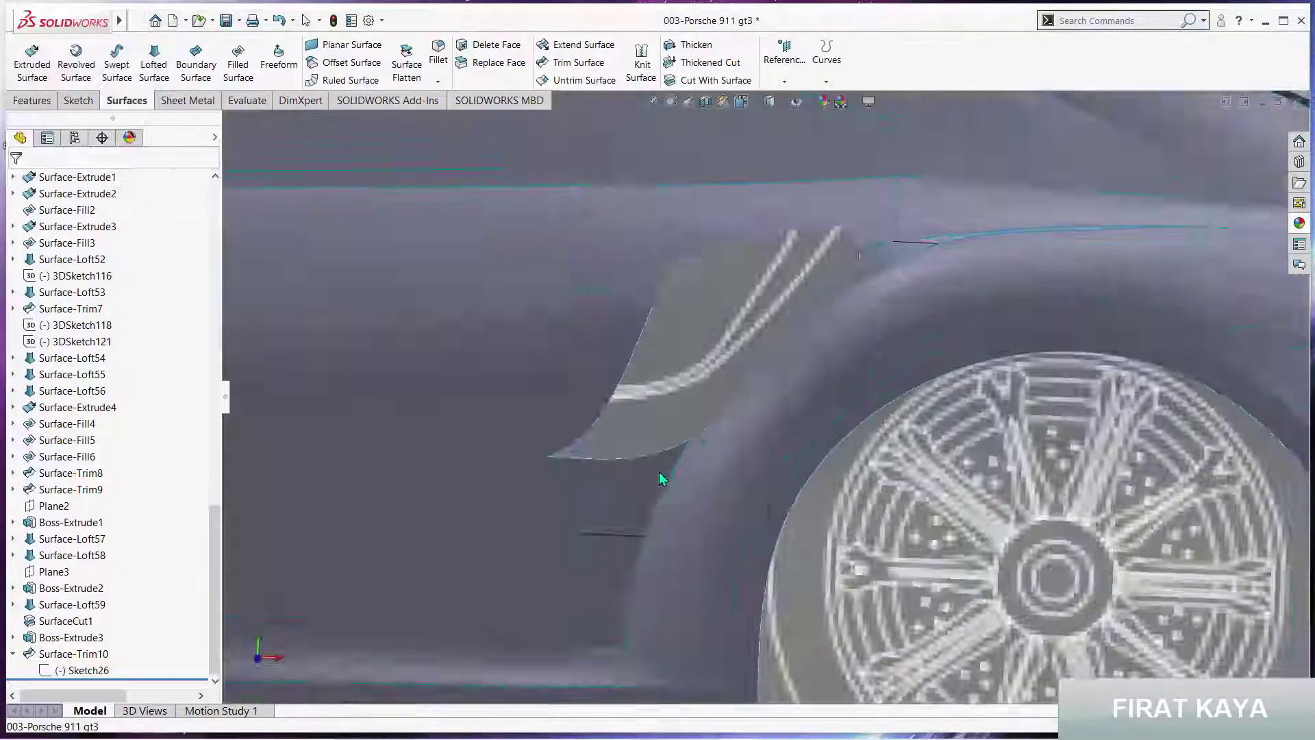
scroll(870, 410, "down", 2)
scroll(852, 416, "down", 3)
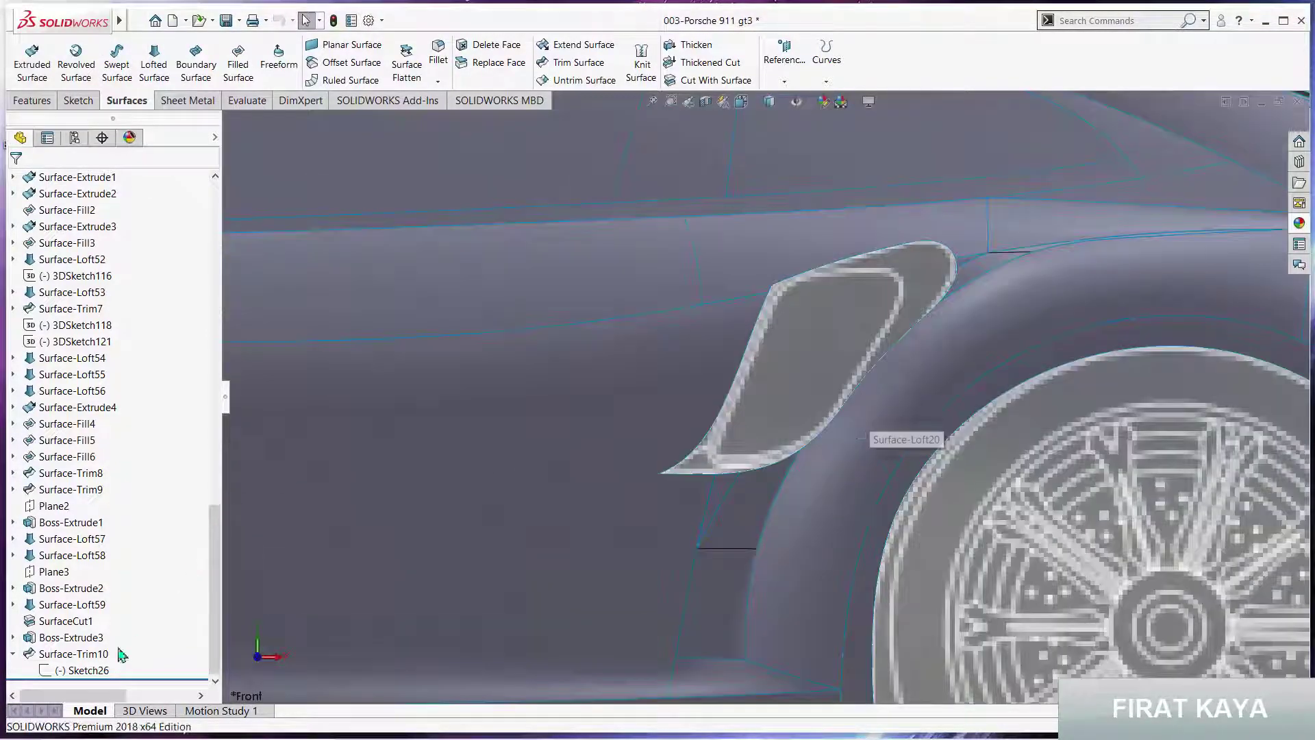
left_click(77, 670)
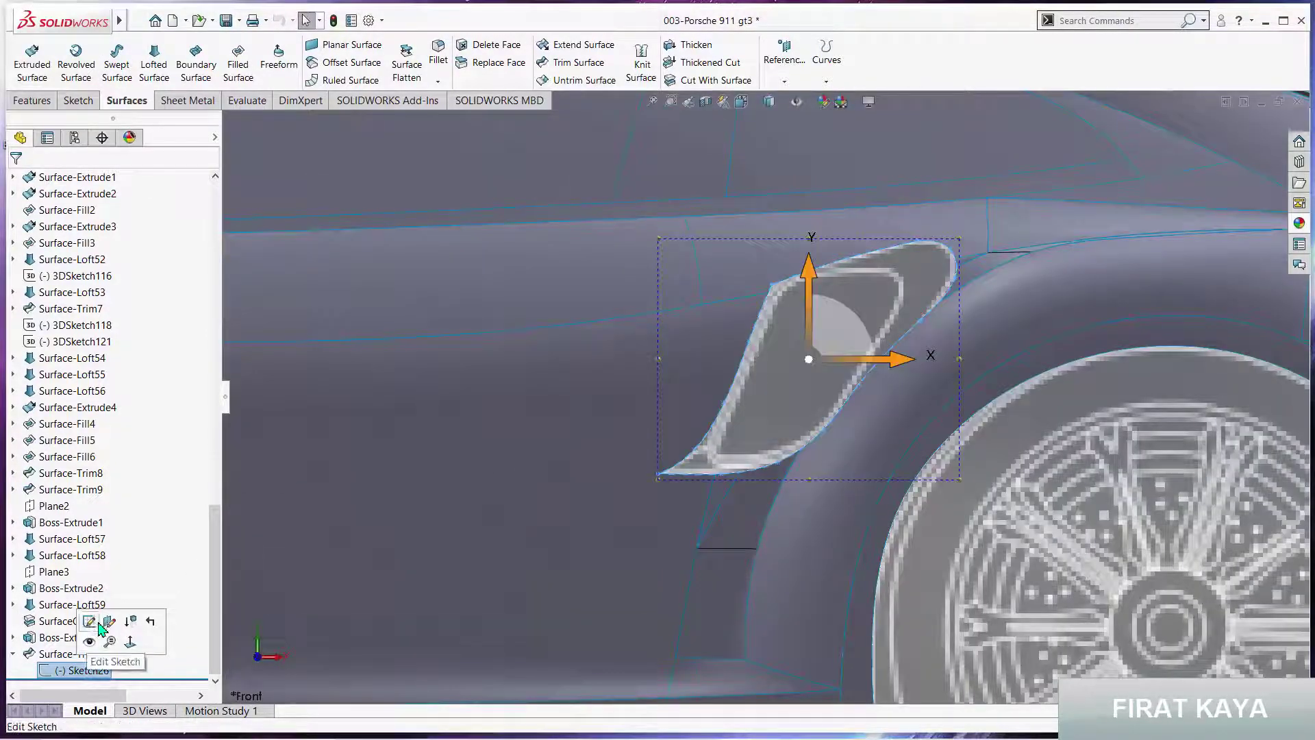
Reopen Sketch26 for editing and inspect a point on the vent spline
left_click(835, 426)
left_click(865, 403)
scroll(861, 400, "down", 3)
scroll(844, 386, "down", 3)
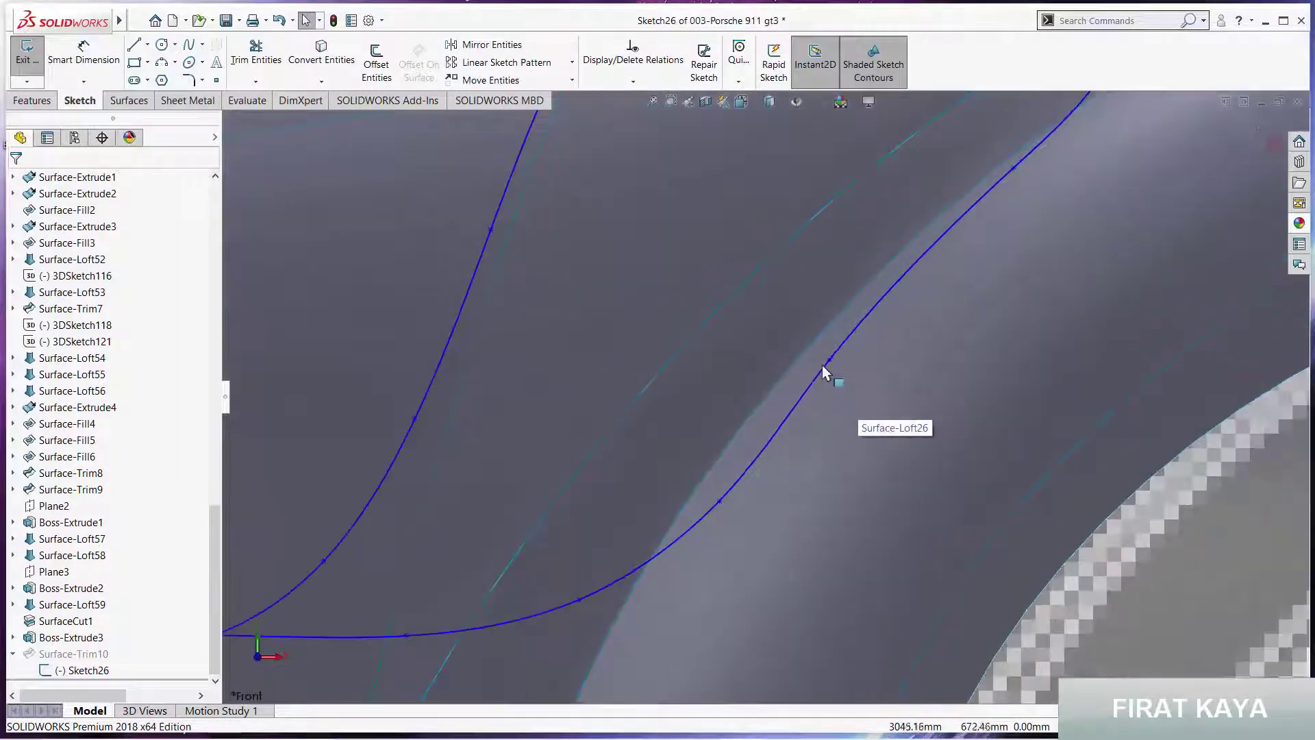
left_click(835, 368)
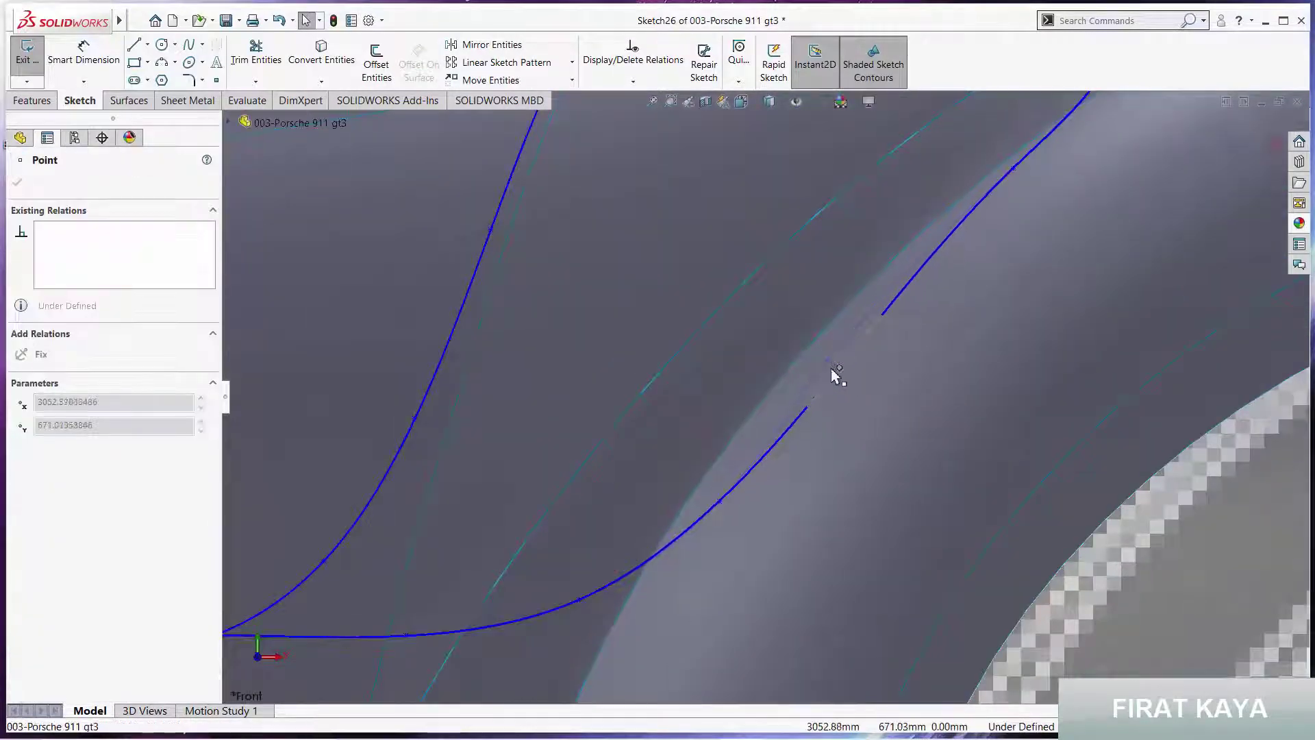
key("Escape")
scroll(482, 605, "up", 3)
scroll(591, 529, "up", 2)
scroll(606, 479, "up", 2)
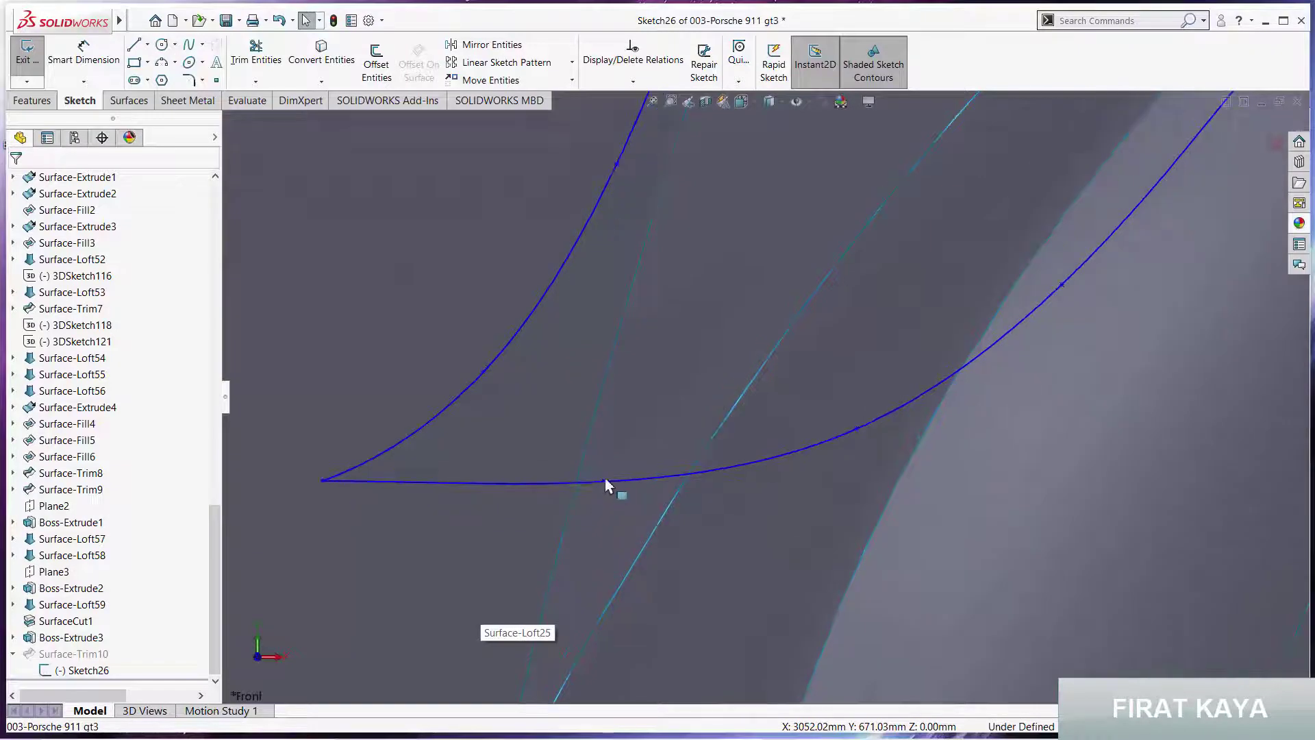
Reposition a lower-curve point and smooth its tangent where the outline meets the fender
left_click(607, 476)
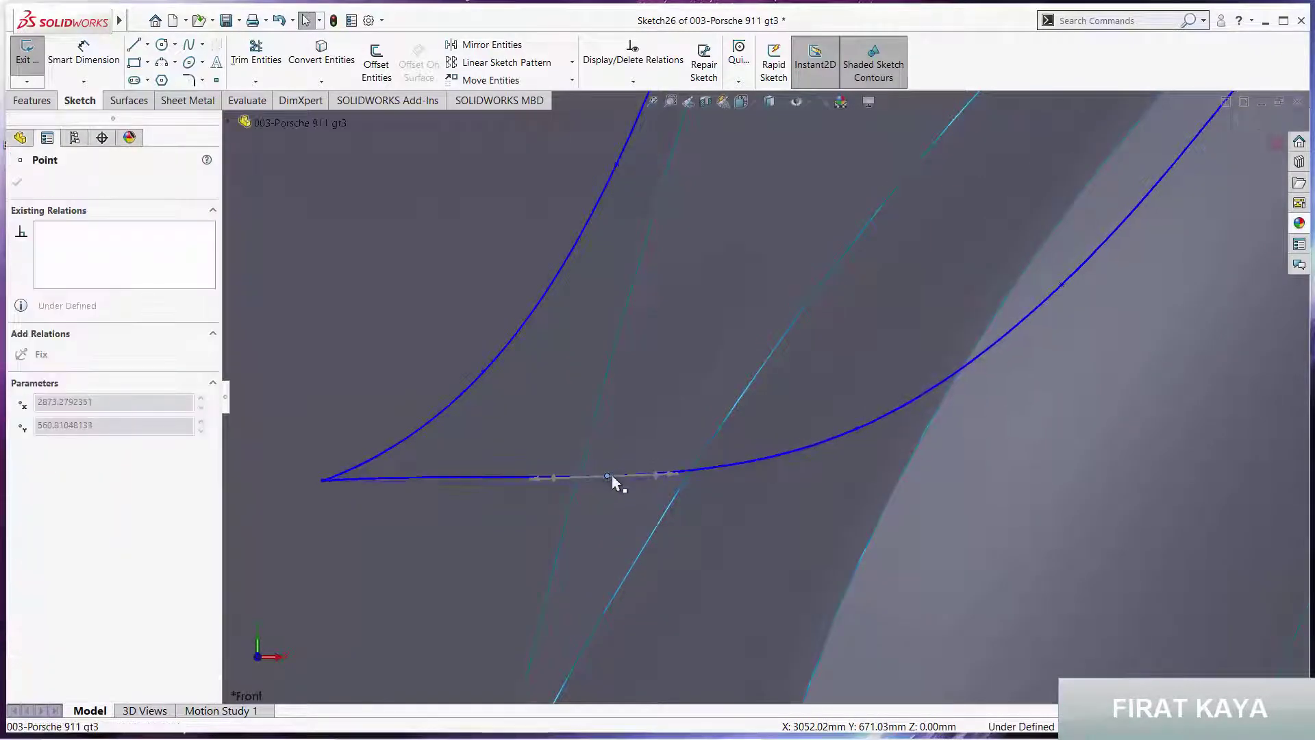
left_click(856, 429)
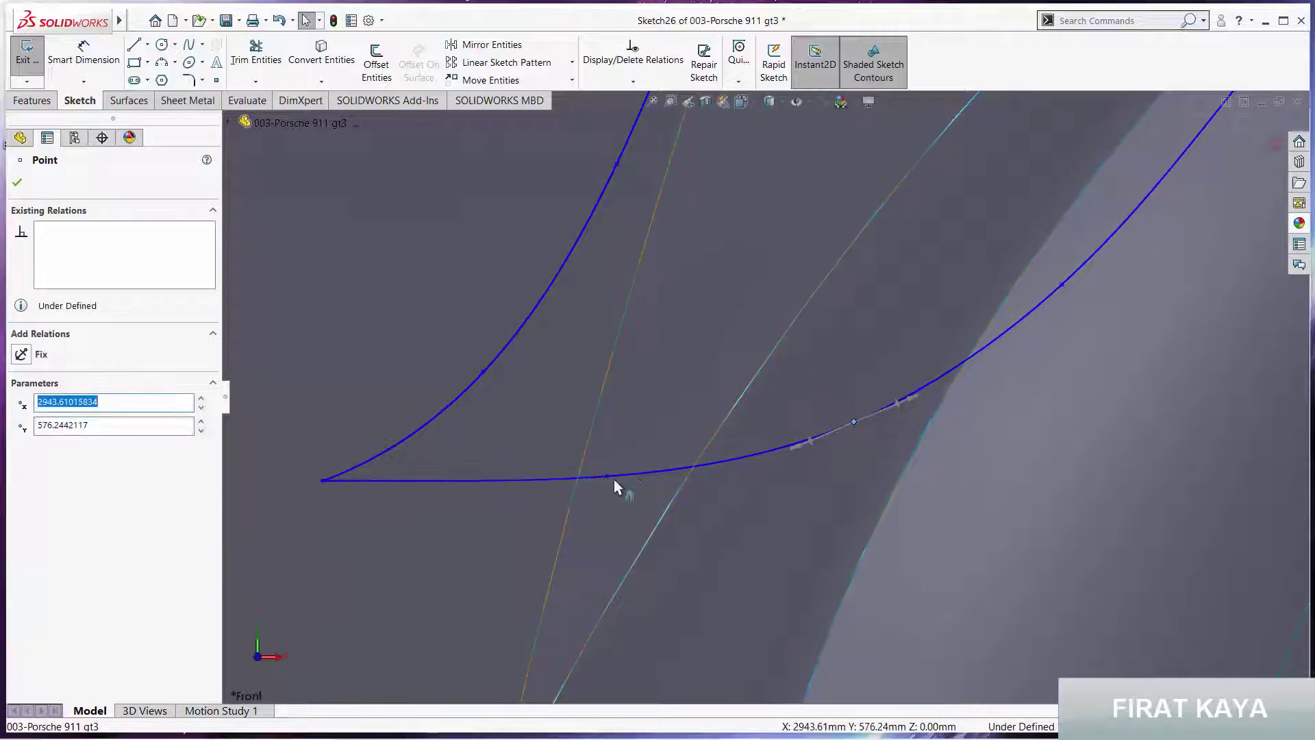
left_click_drag(614, 477, 618, 479)
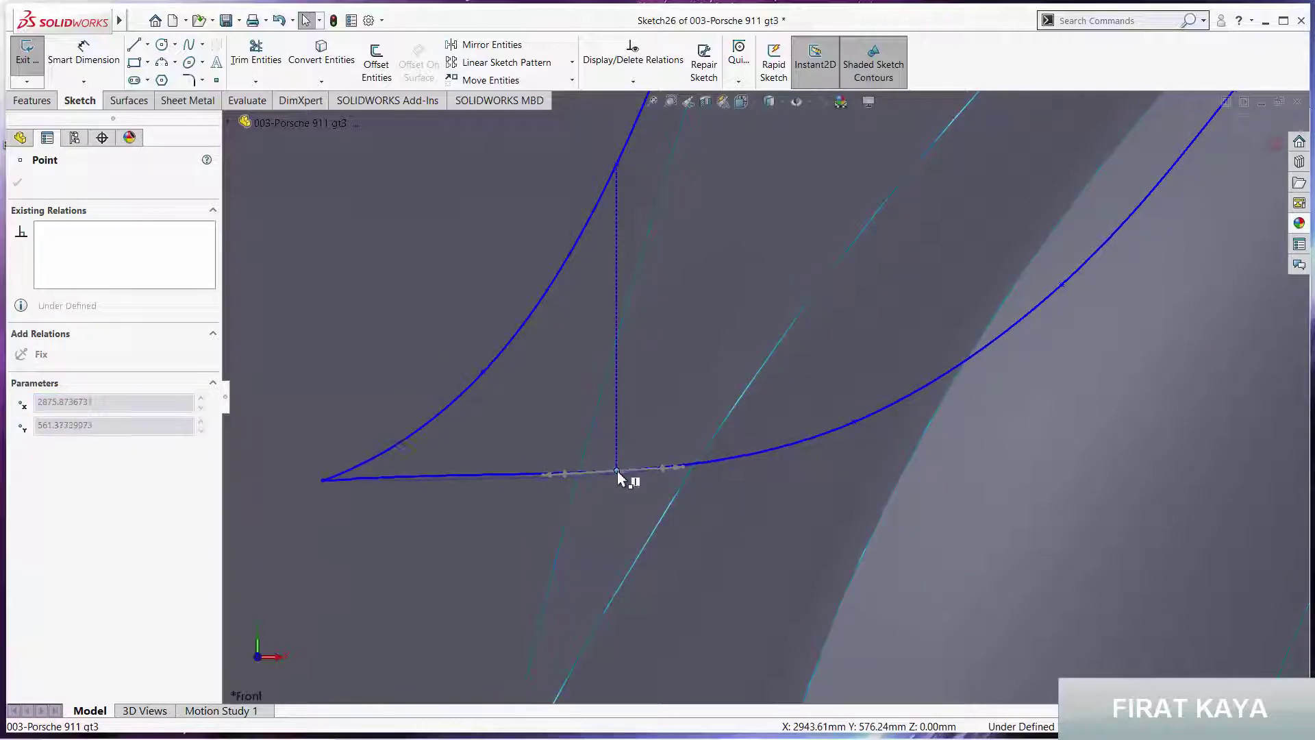
key("Escape")
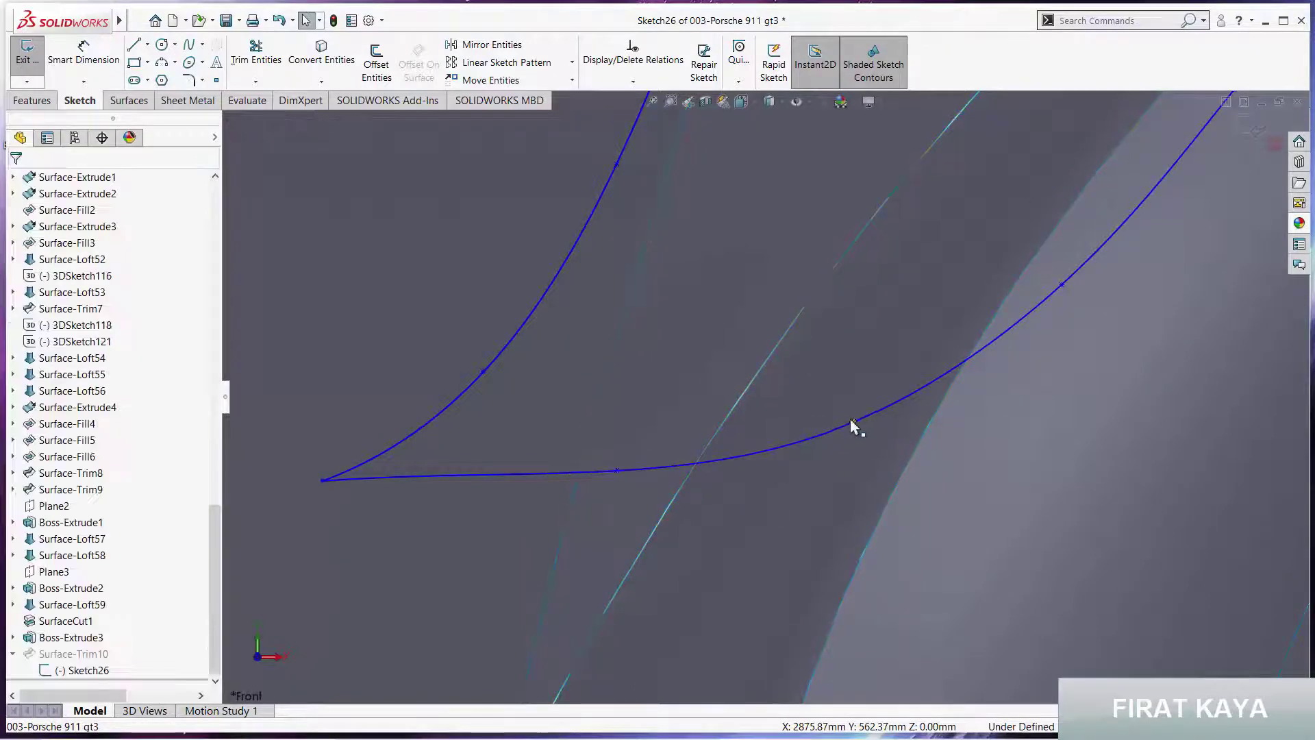
left_click(852, 422)
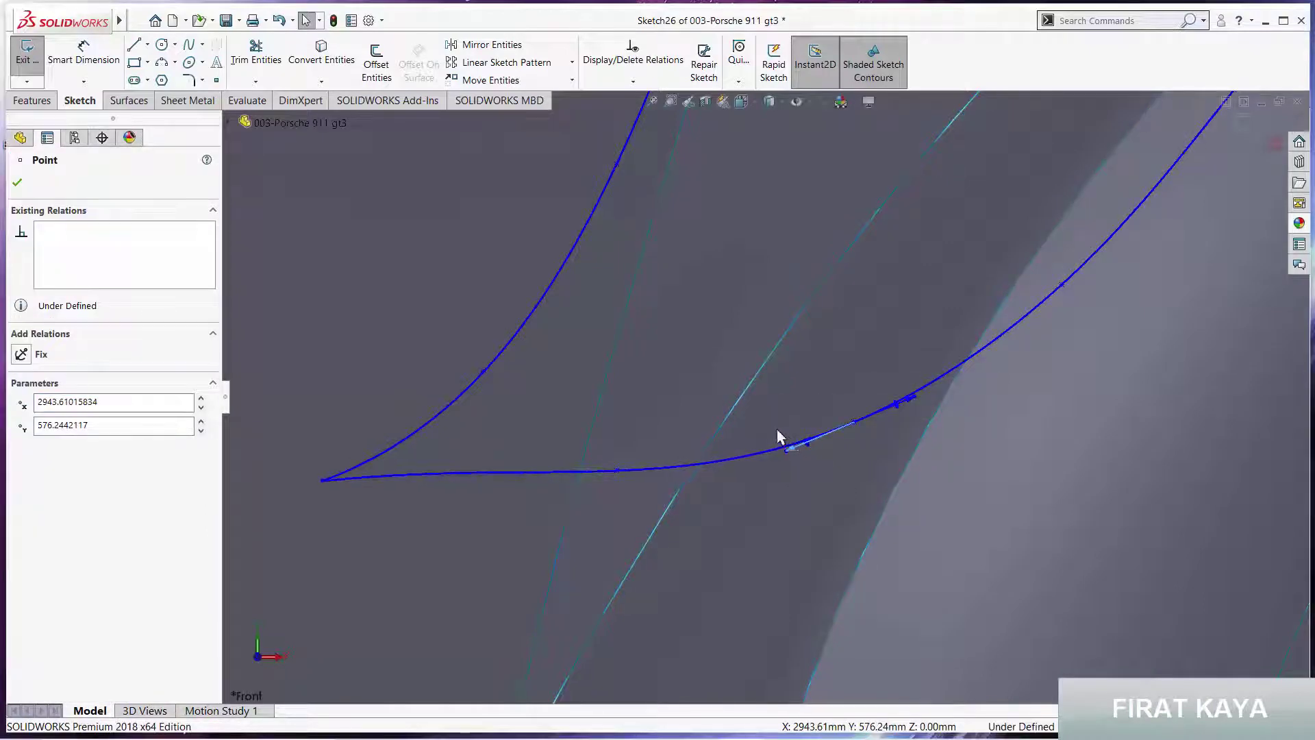
left_click_drag(790, 451, 786, 453)
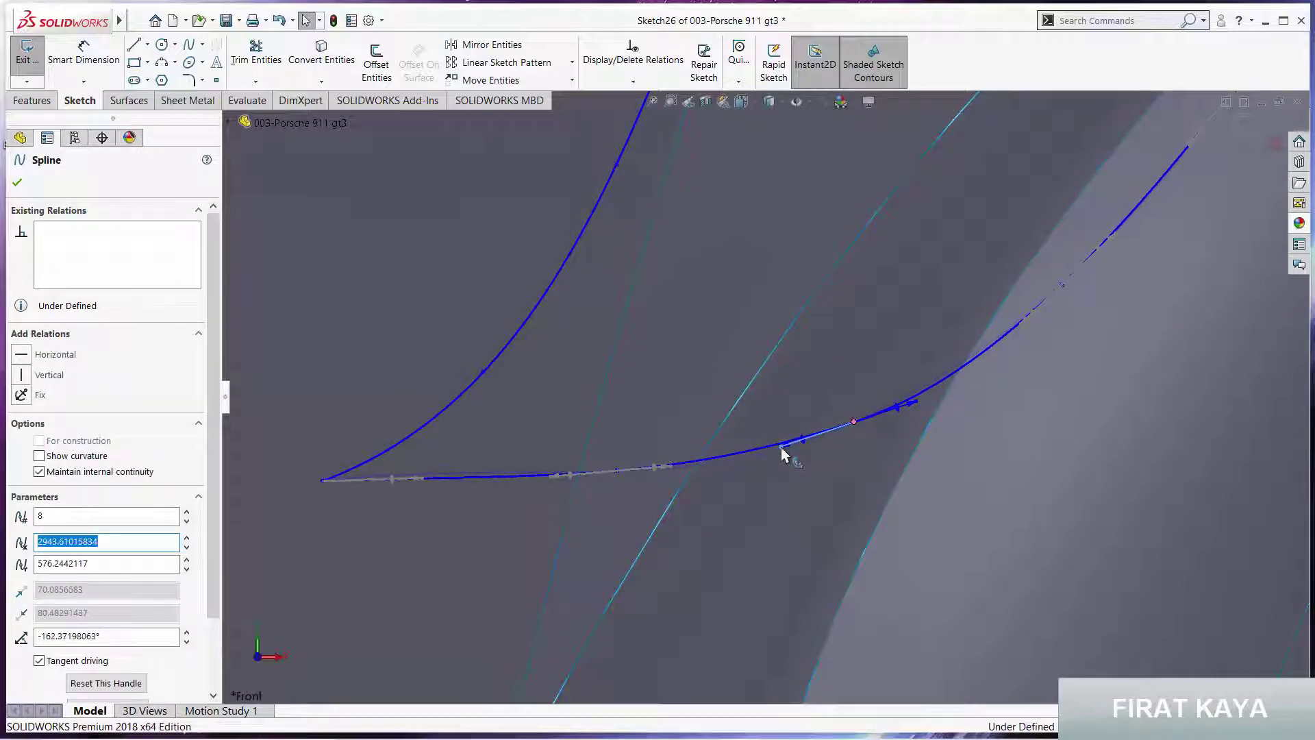
left_click(687, 385)
Adjust the rear outline curve's tangent where it meets the fender
scroll(739, 375, "up", 5)
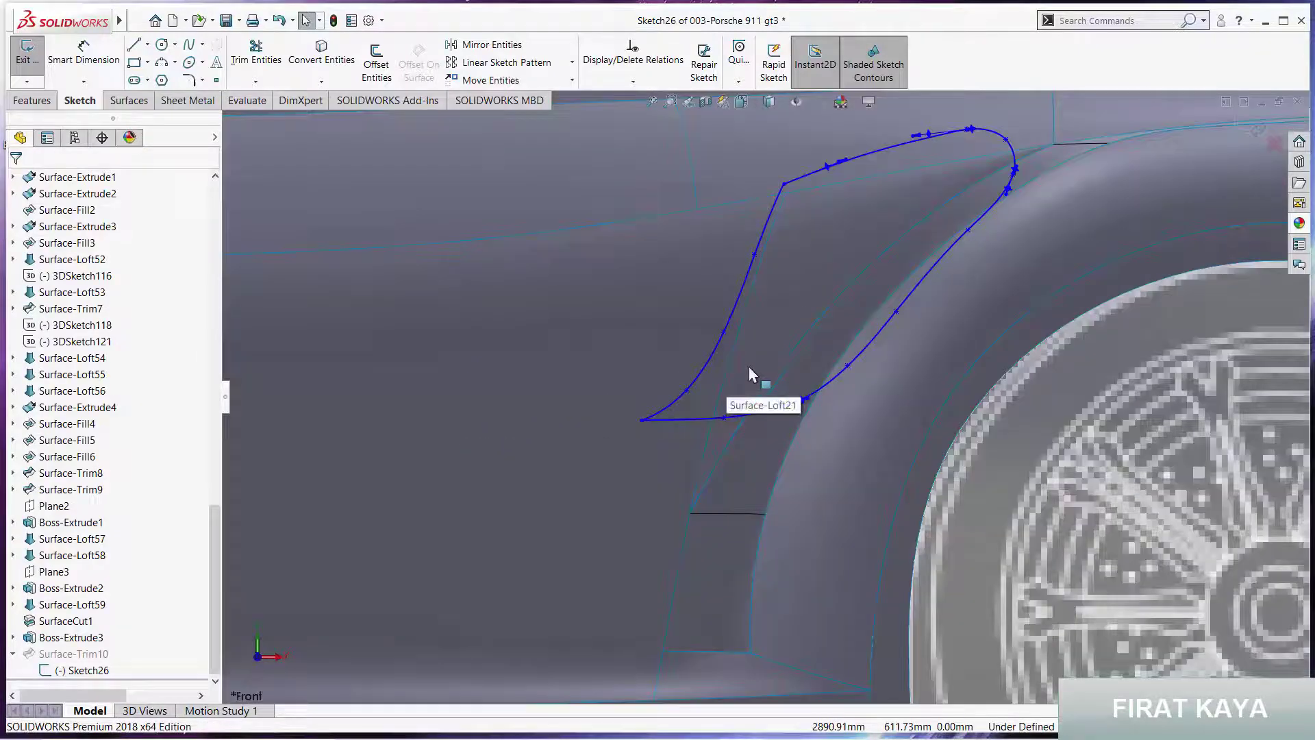
scroll(959, 253, "down", 2)
scroll(939, 264, "down", 3)
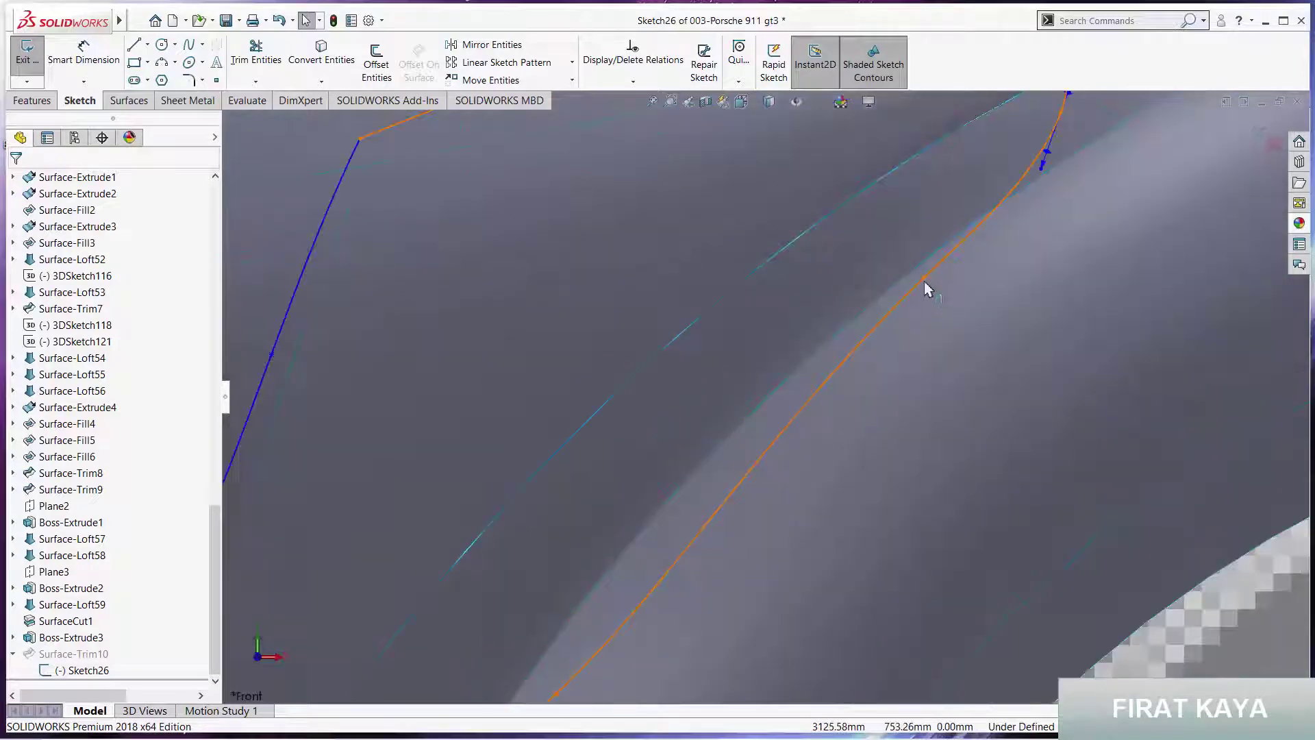
left_click(940, 293)
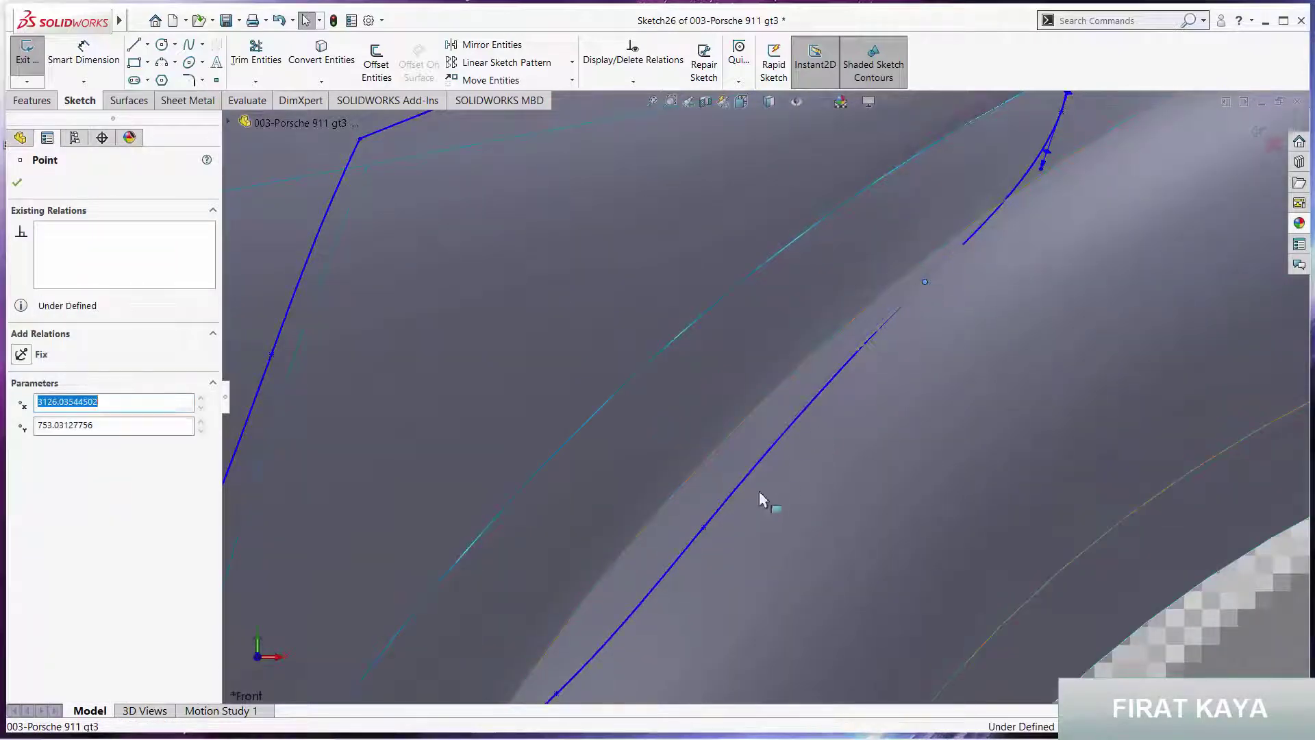
scroll(723, 538, "up", 2)
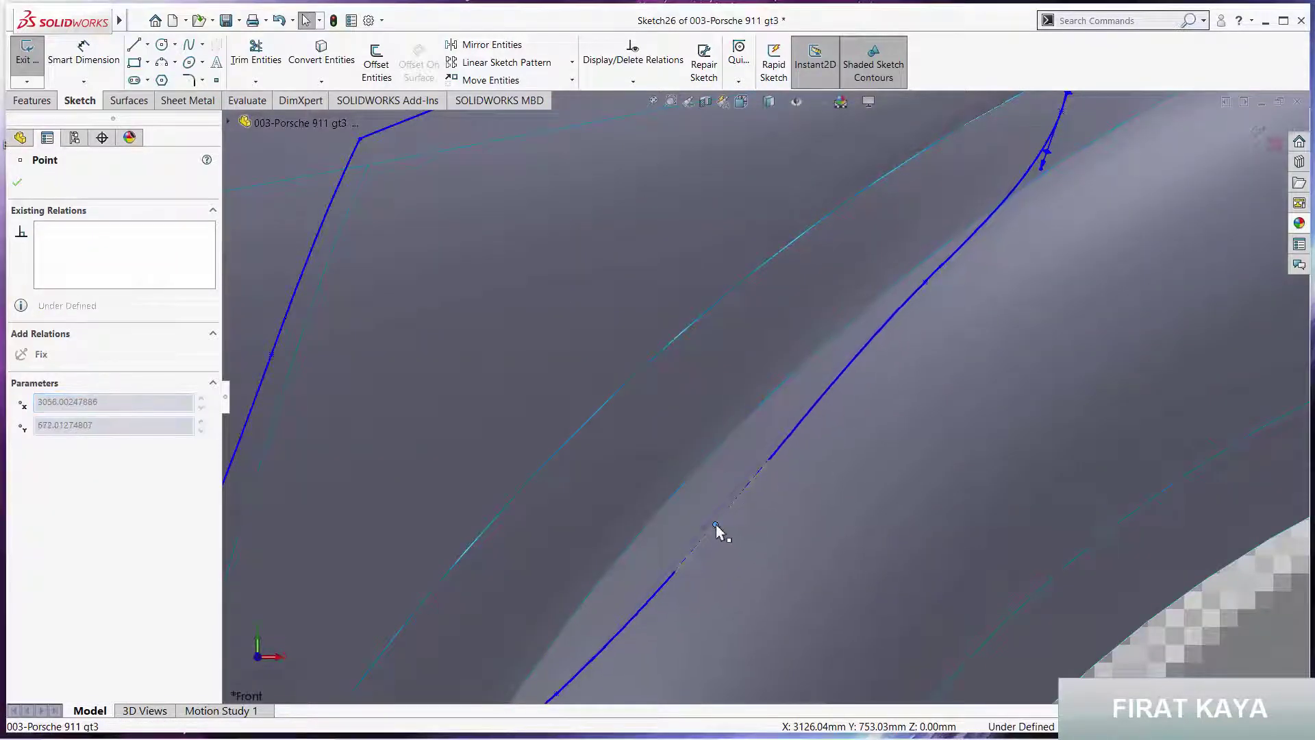
left_click(664, 512)
scroll(705, 449, "up", 5)
scroll(754, 418, "up", 2)
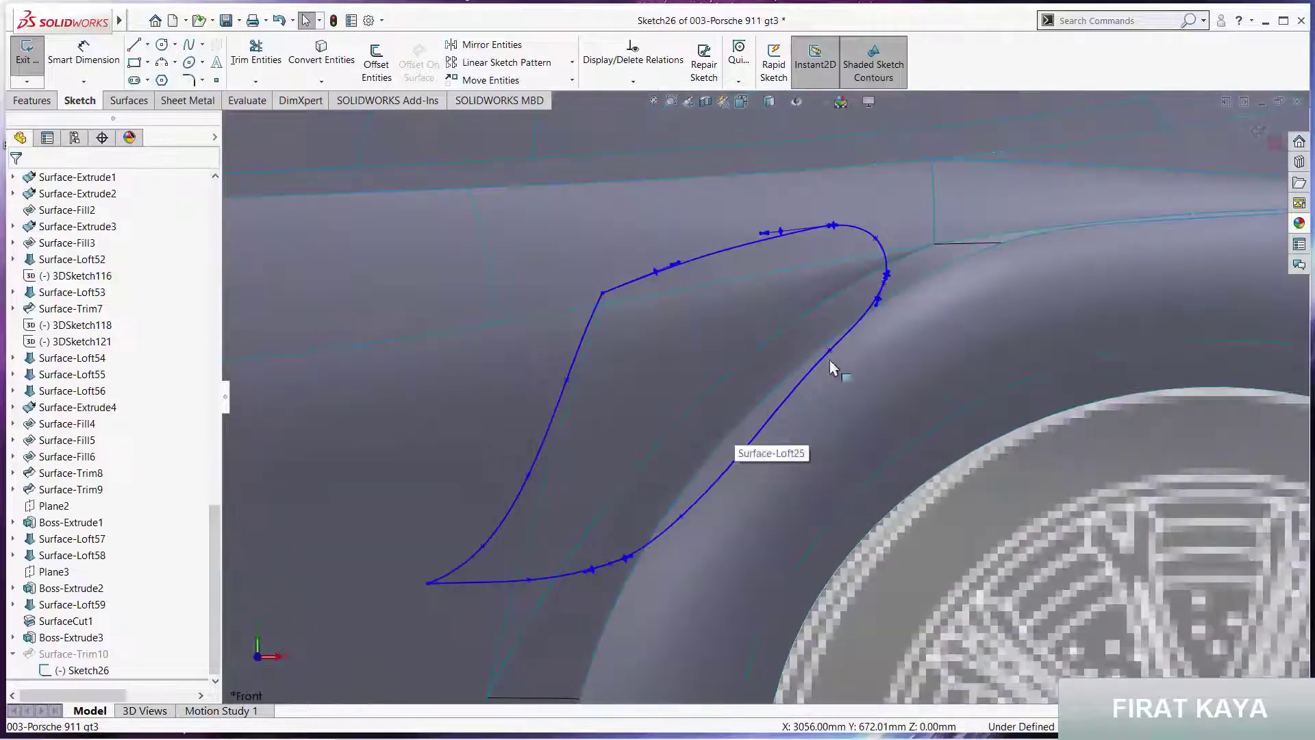
scroll(866, 321, "down", 1)
scroll(861, 322, "down", 2)
left_click(862, 308)
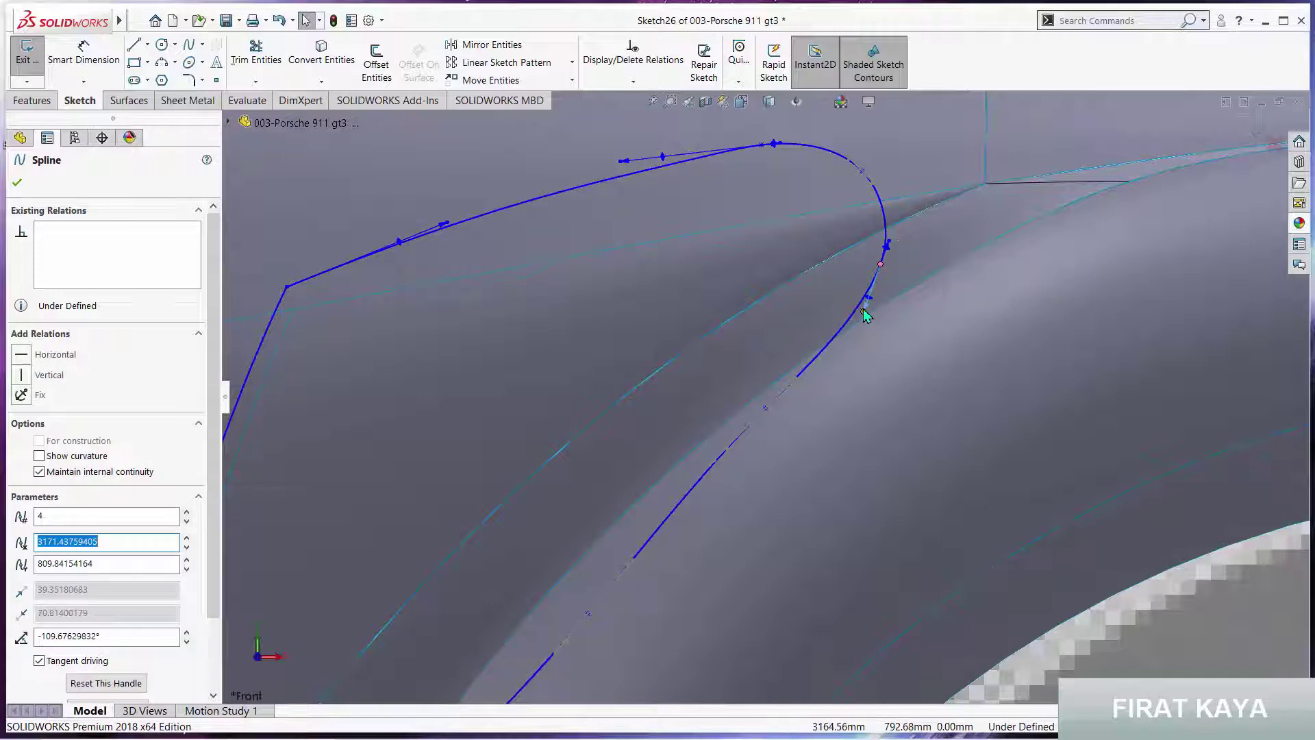
left_click_drag(865, 306, 862, 302)
key("Escape")
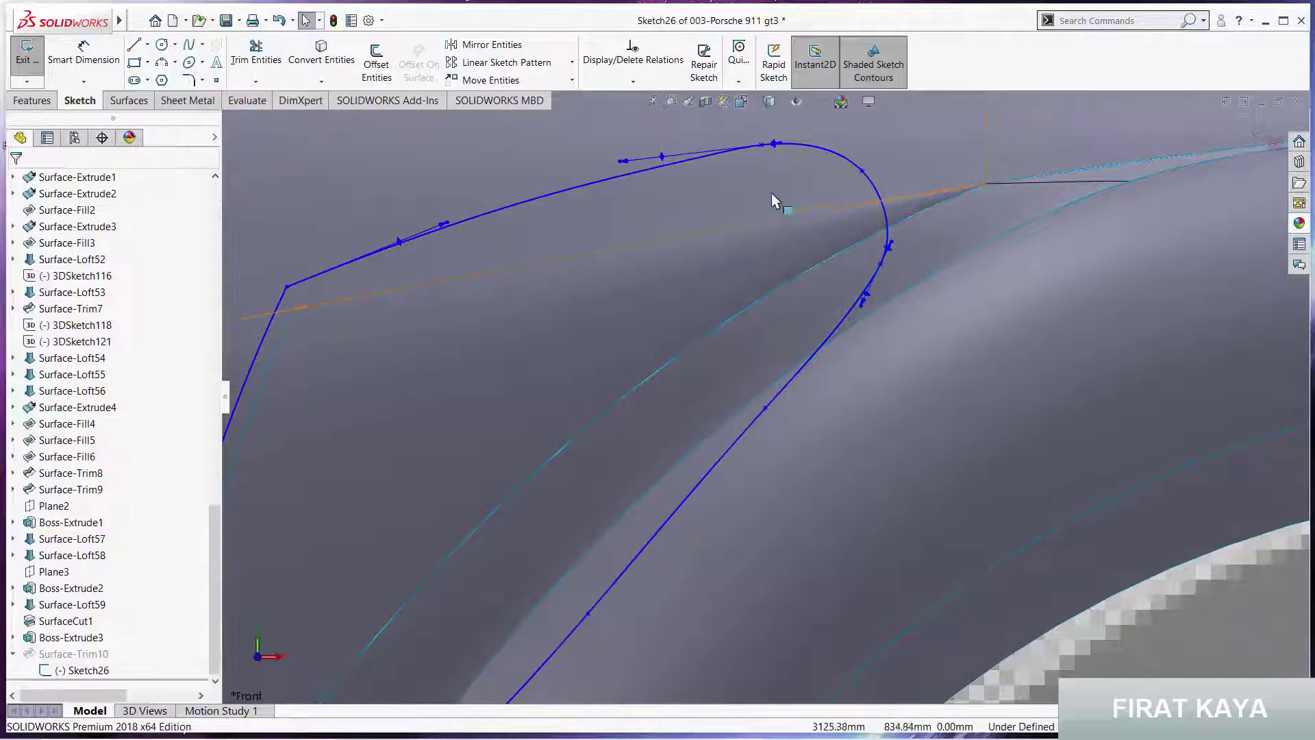
Lower two points on the outline's upper curve to reshape its upper bend
left_click_drag(762, 145, 767, 168)
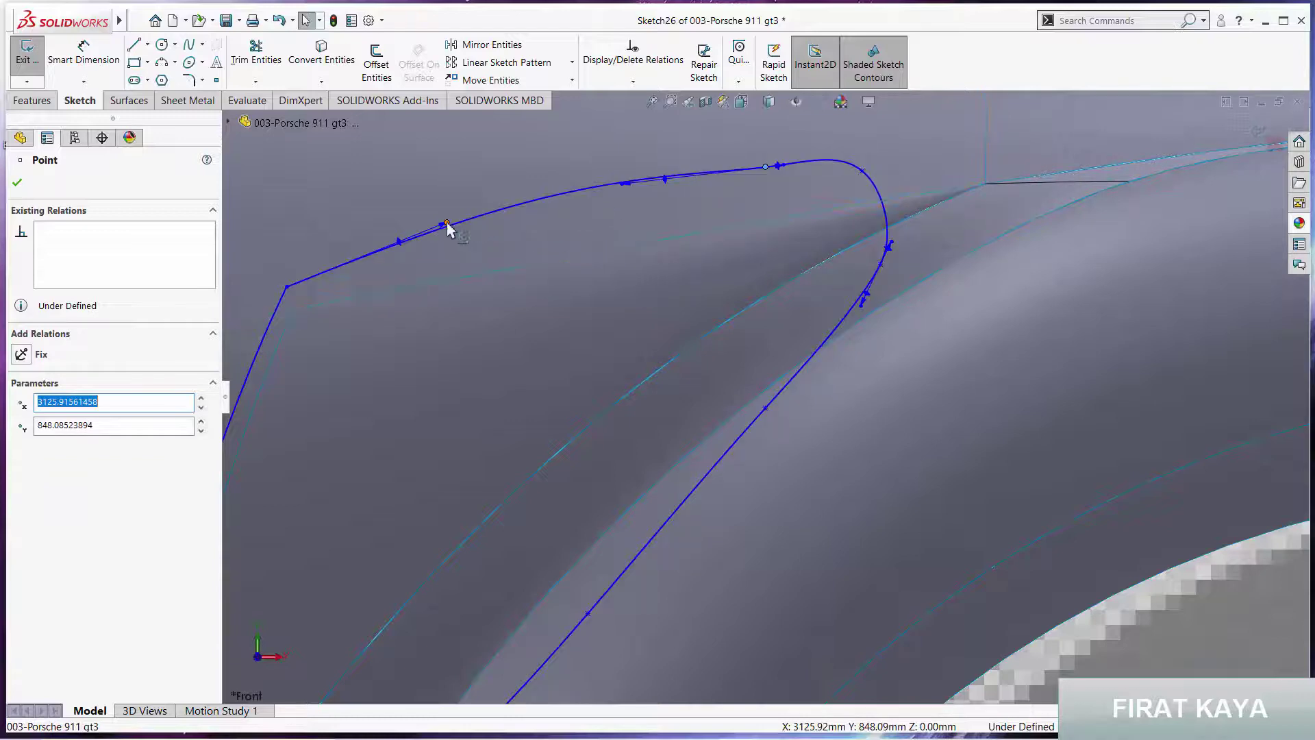
left_click_drag(447, 223, 458, 241)
left_click(459, 248)
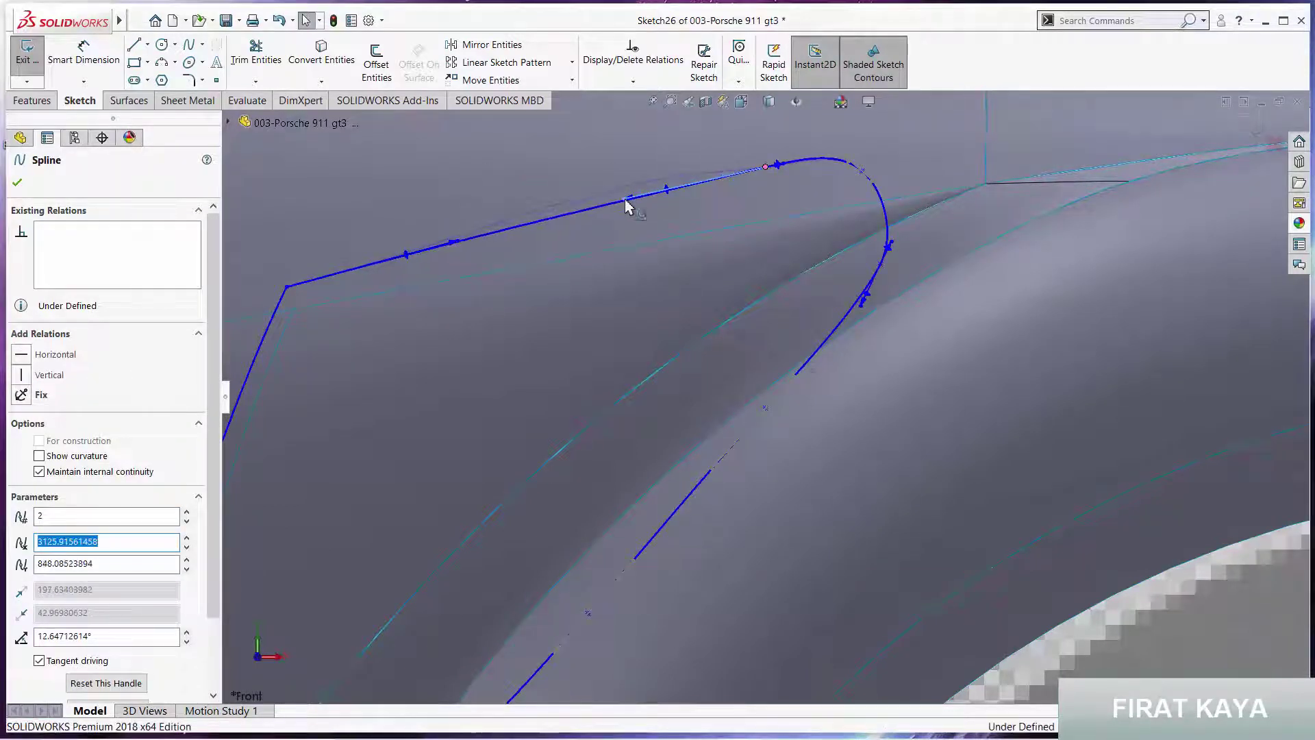
key("Escape")
scroll(798, 277, "up", 2)
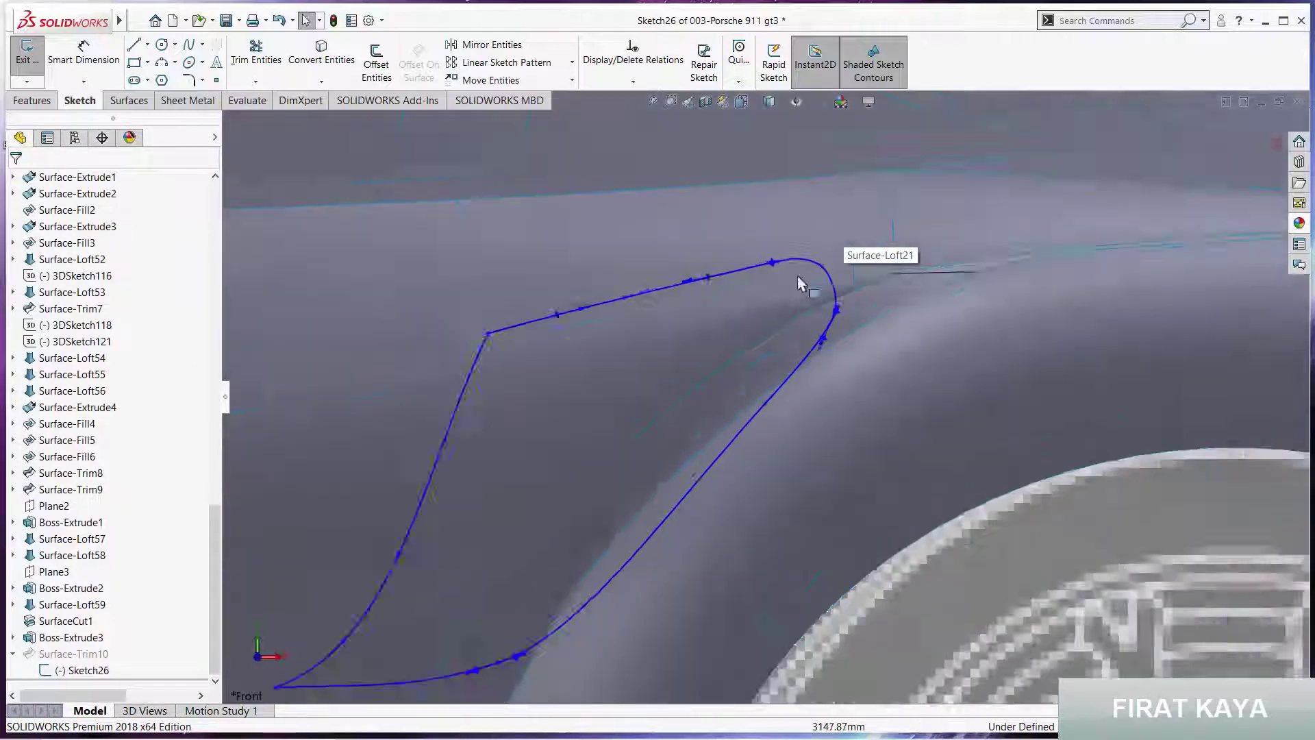
scroll(861, 261, "up", 1)
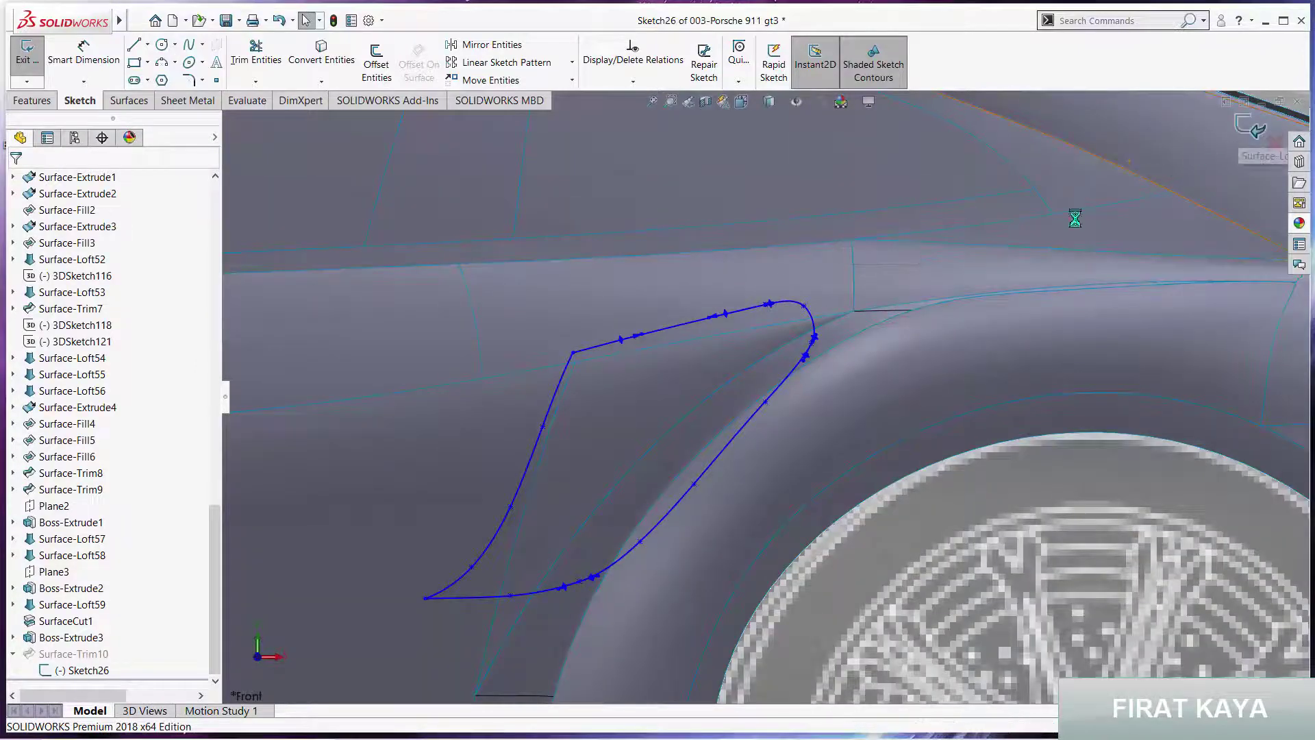
Orbit and zoom onto the trimmed intake opening and bring up the Sketch tools
scroll(700, 405, "up", 3)
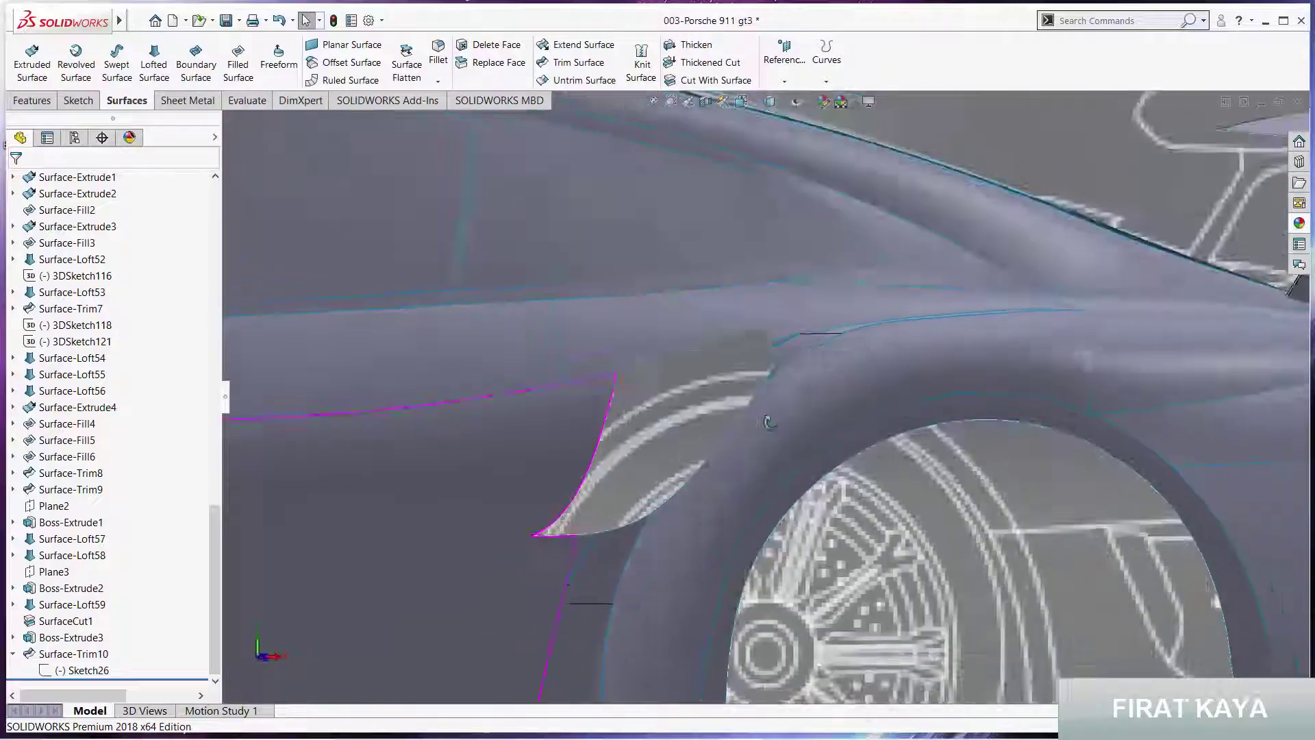
mouse_move(701, 404)
middle_mouse_down()
mouse_move(800, 429)
mouse_move(737, 422)
middle_mouse_up()
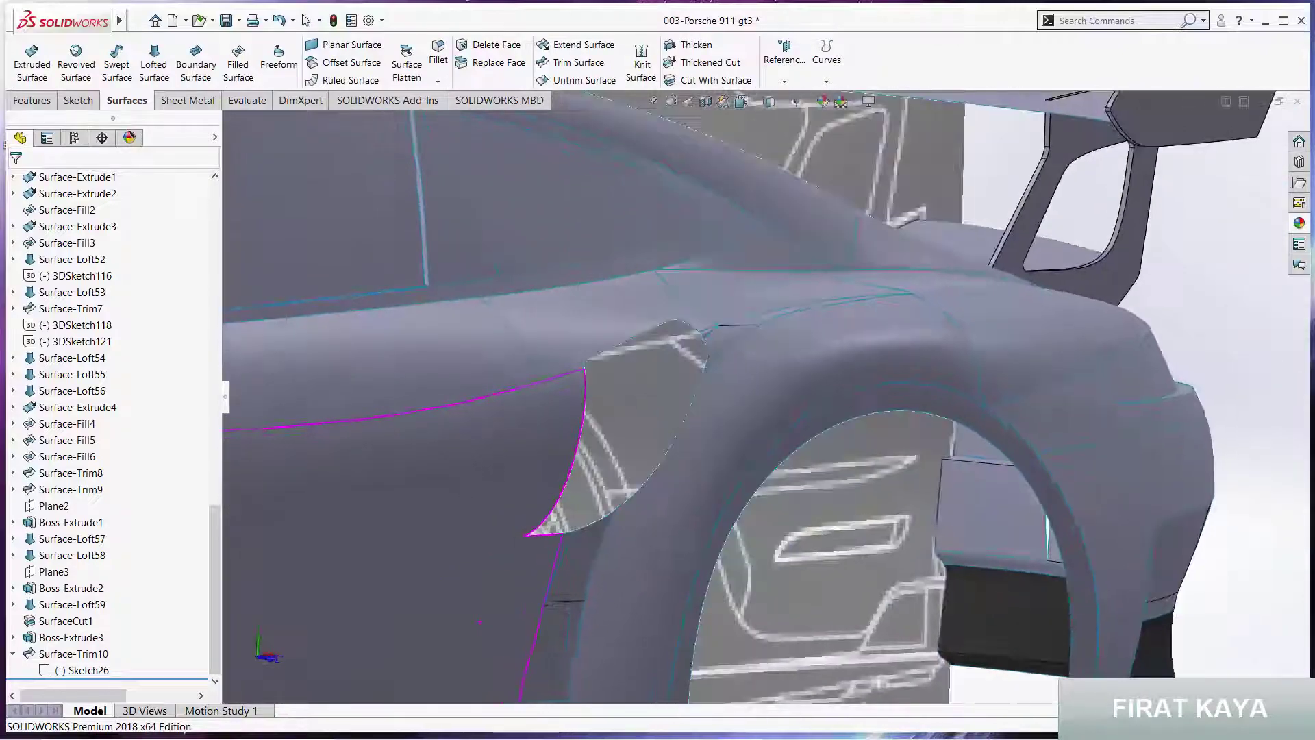
scroll(737, 421, "up", 3)
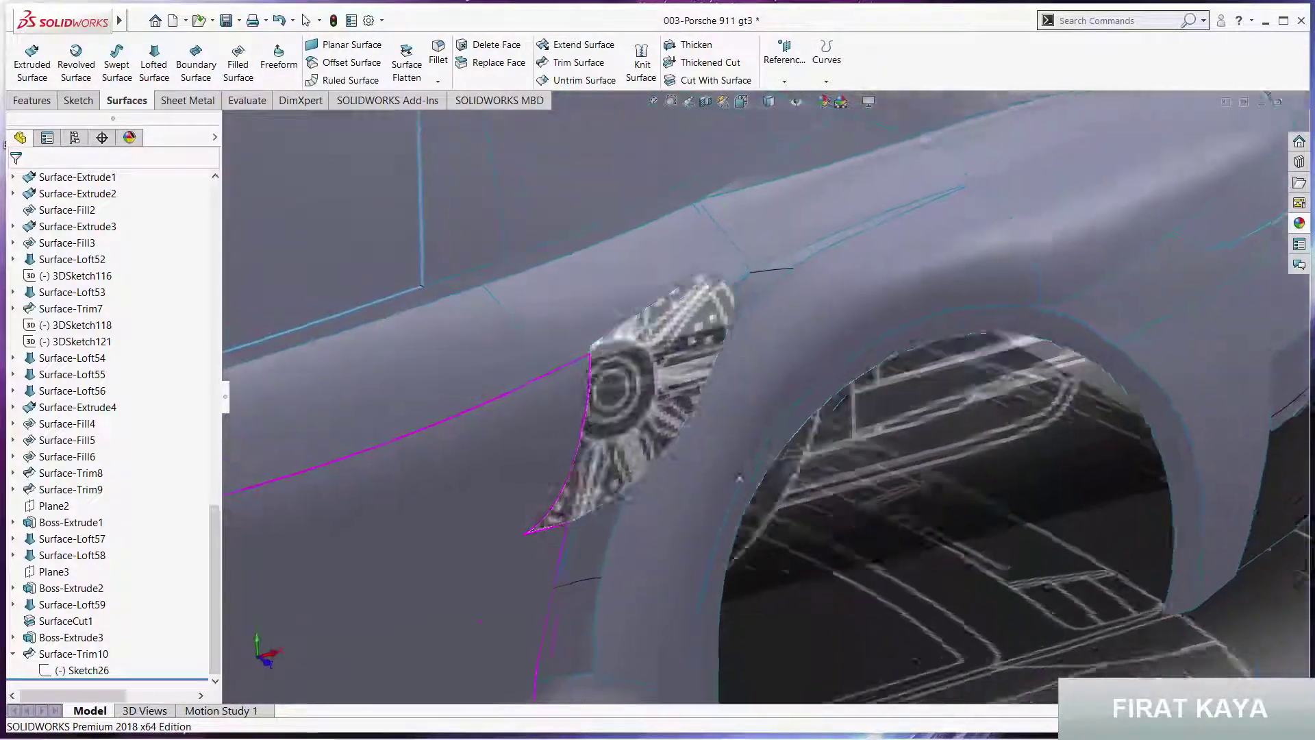
scroll(774, 456, "up", 4)
scroll(731, 404, "down", 5)
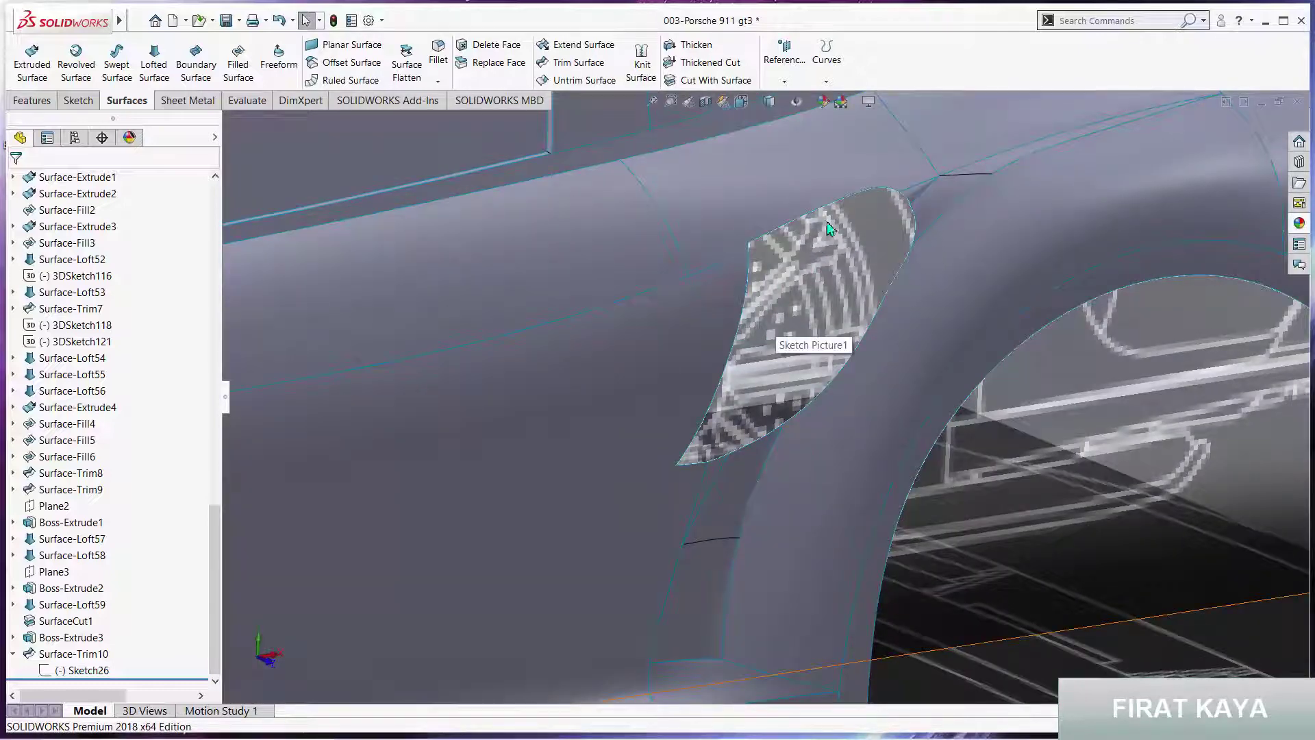
left_click(77, 101)
Start 3DSketch140 with a spline across the intake opening, then view it from the front
left_click(46, 116)
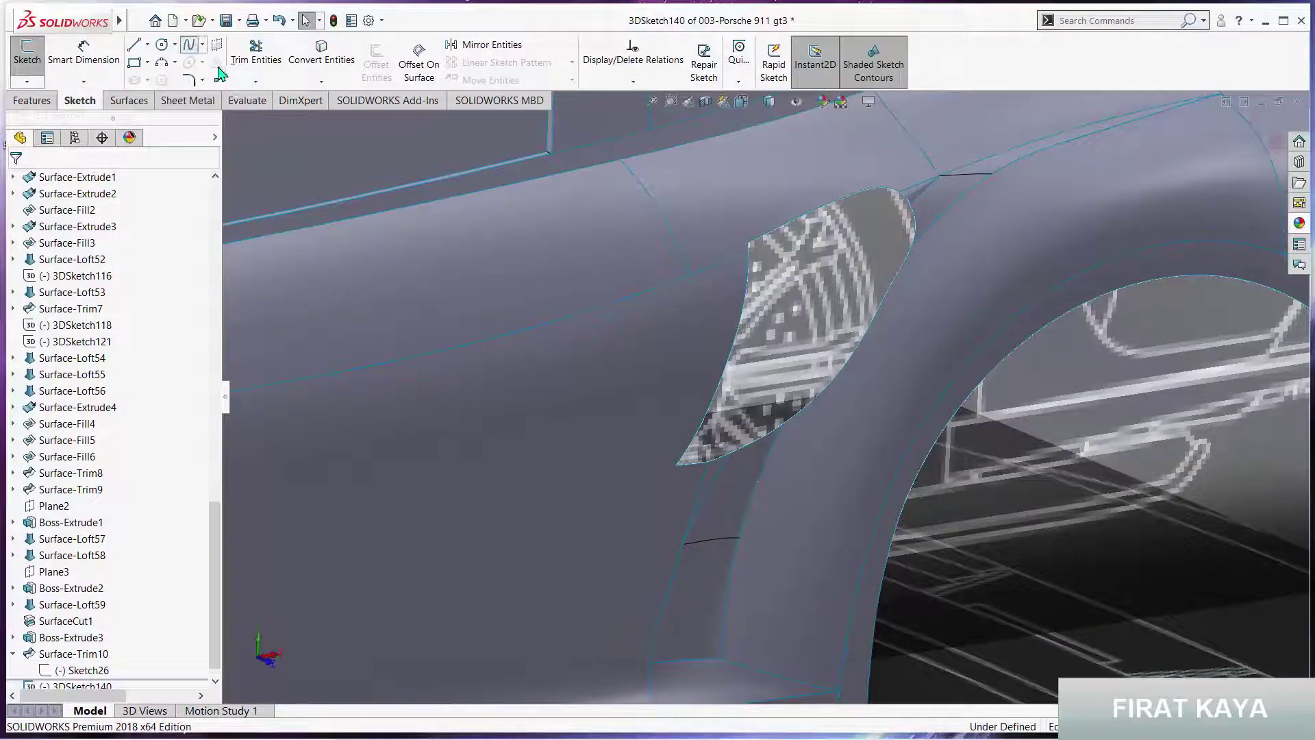
left_click(829, 226)
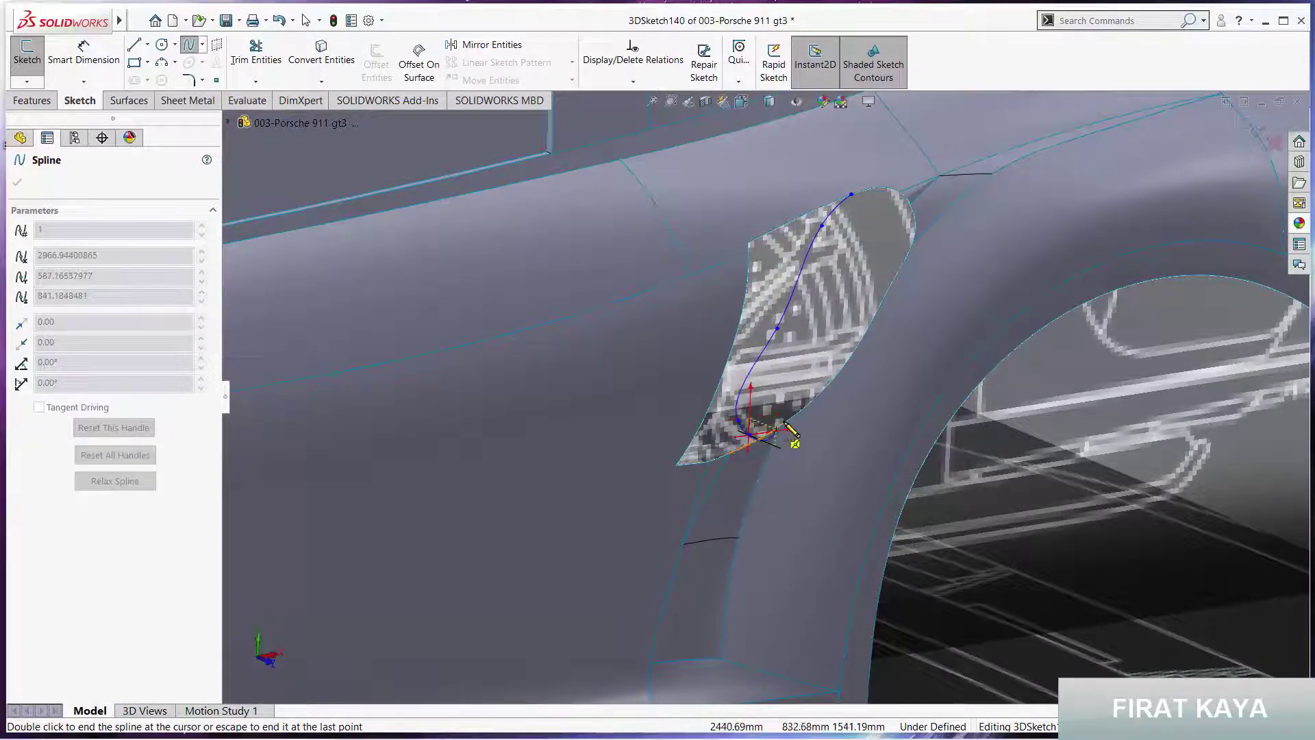
key("Escape")
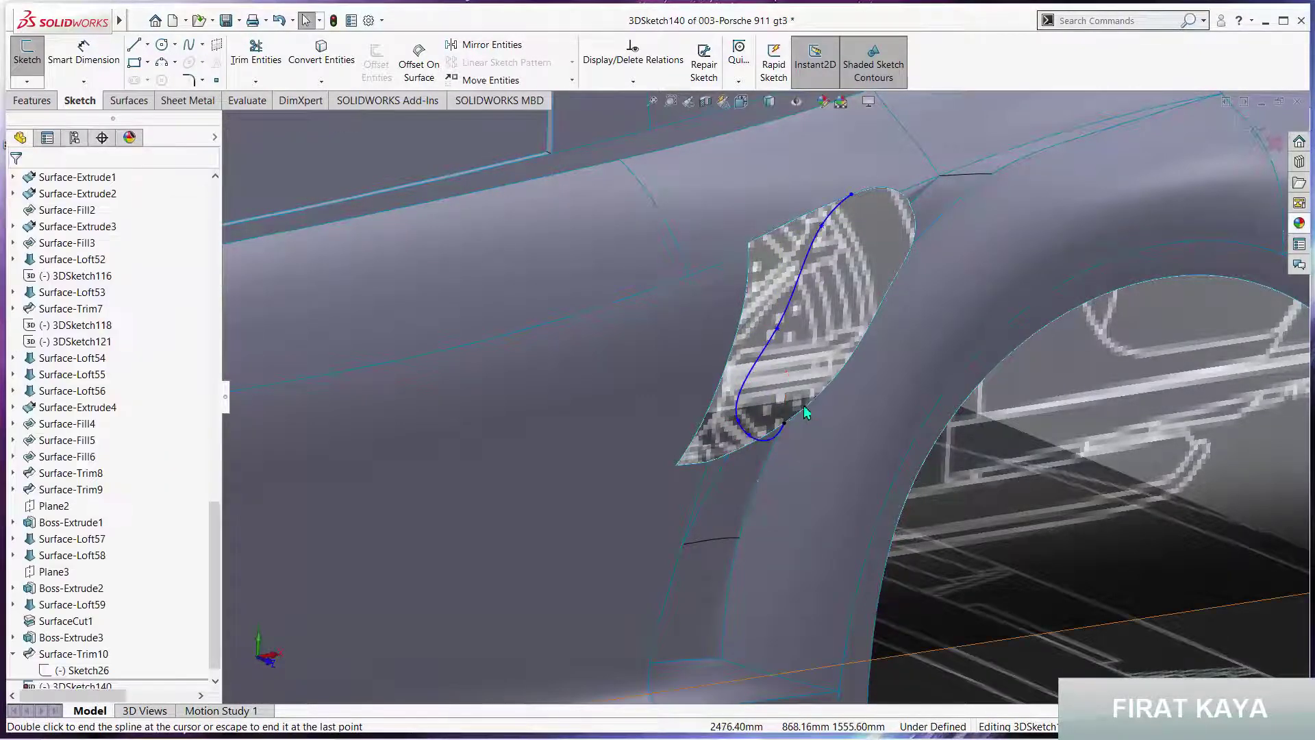
key("space")
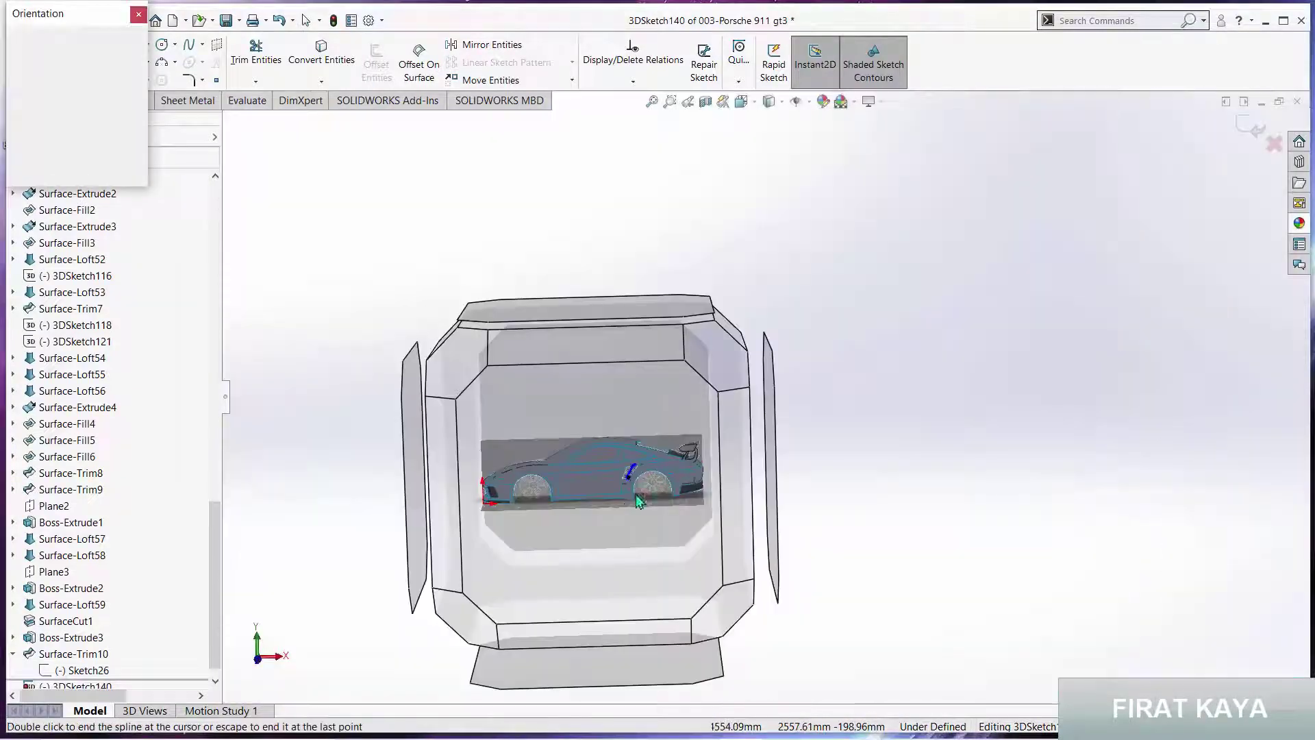
left_click(637, 501)
scroll(878, 384, "up", 3)
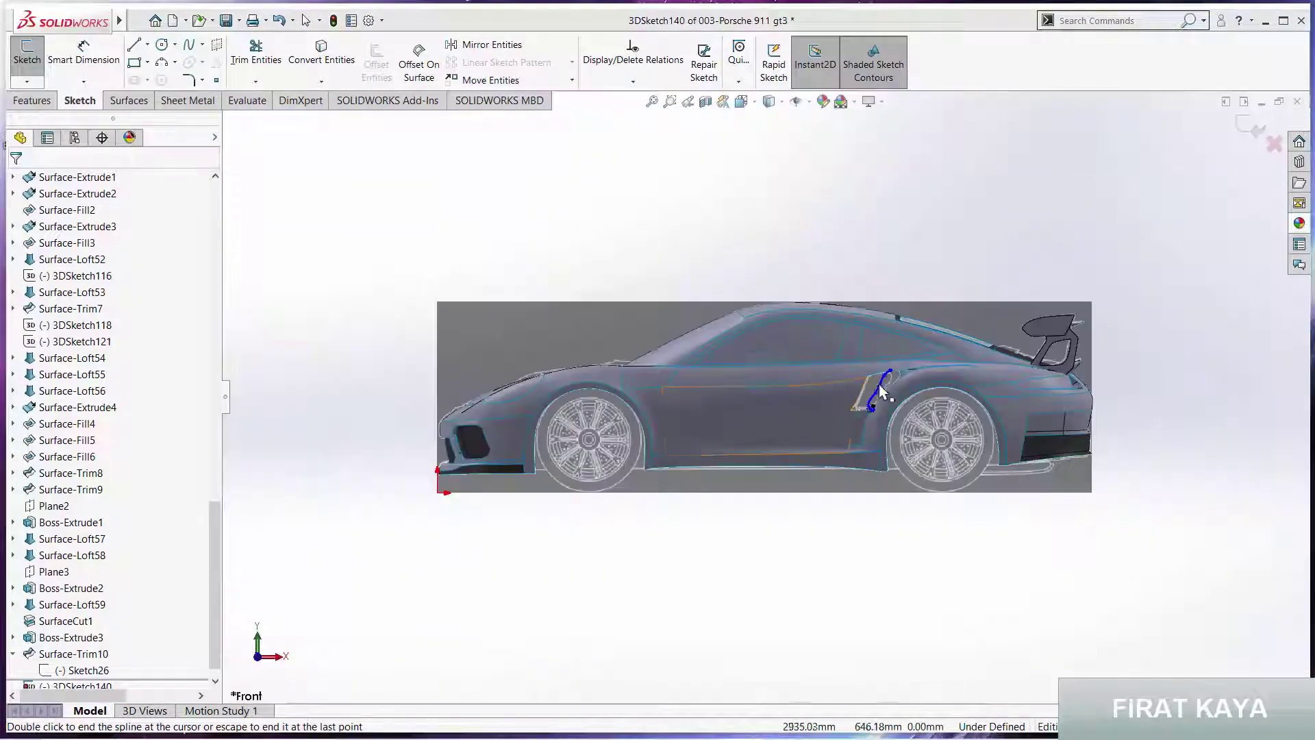
scroll(849, 404, "down", 3)
scroll(850, 404, "down", 5)
scroll(853, 396, "down", 2)
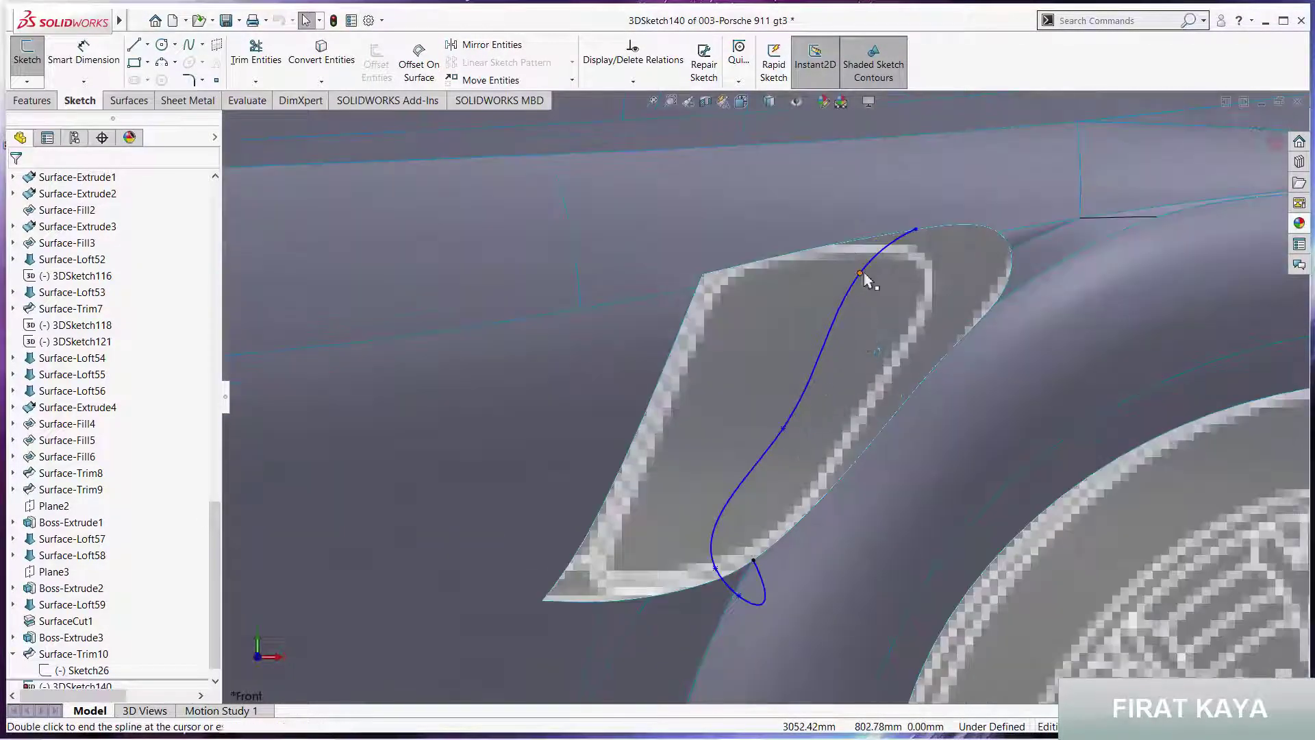
Move the spline's upper points to refine its run down the intake front
left_click(891, 277)
left_click_drag(889, 277, 875, 274)
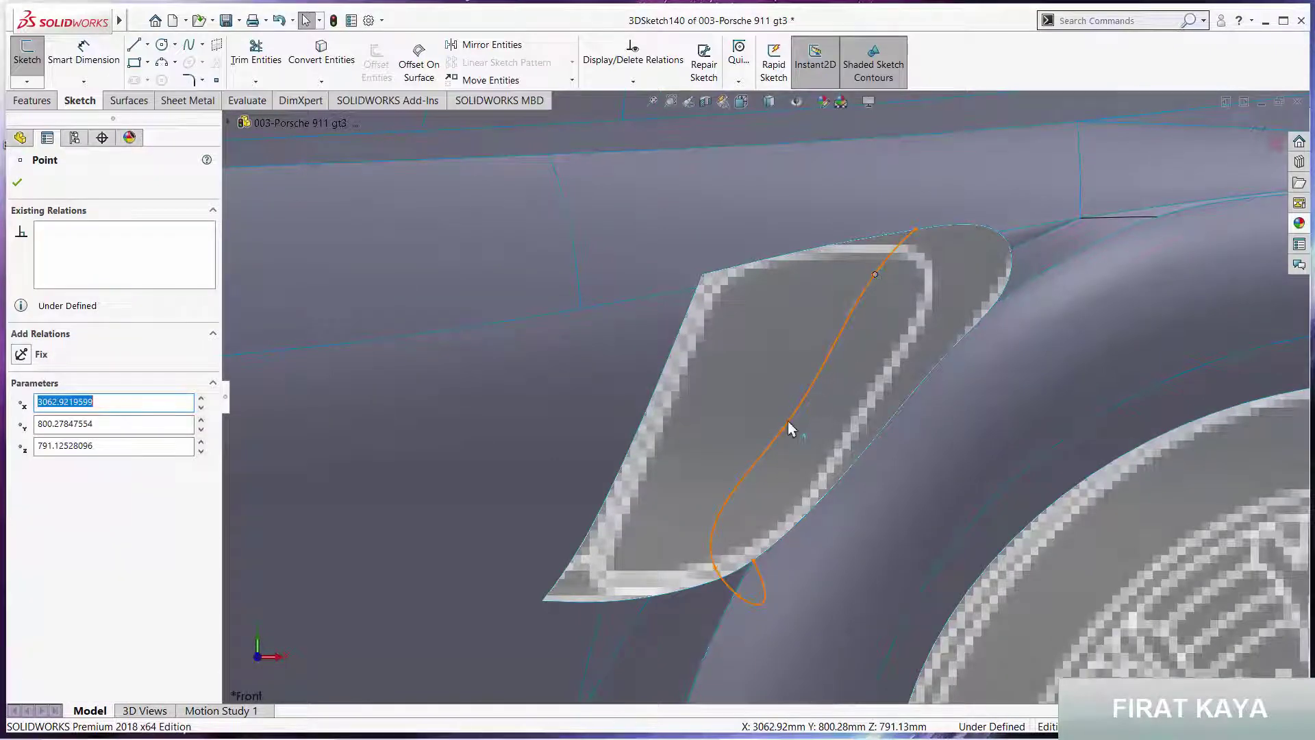
left_click_drag(786, 425, 782, 407)
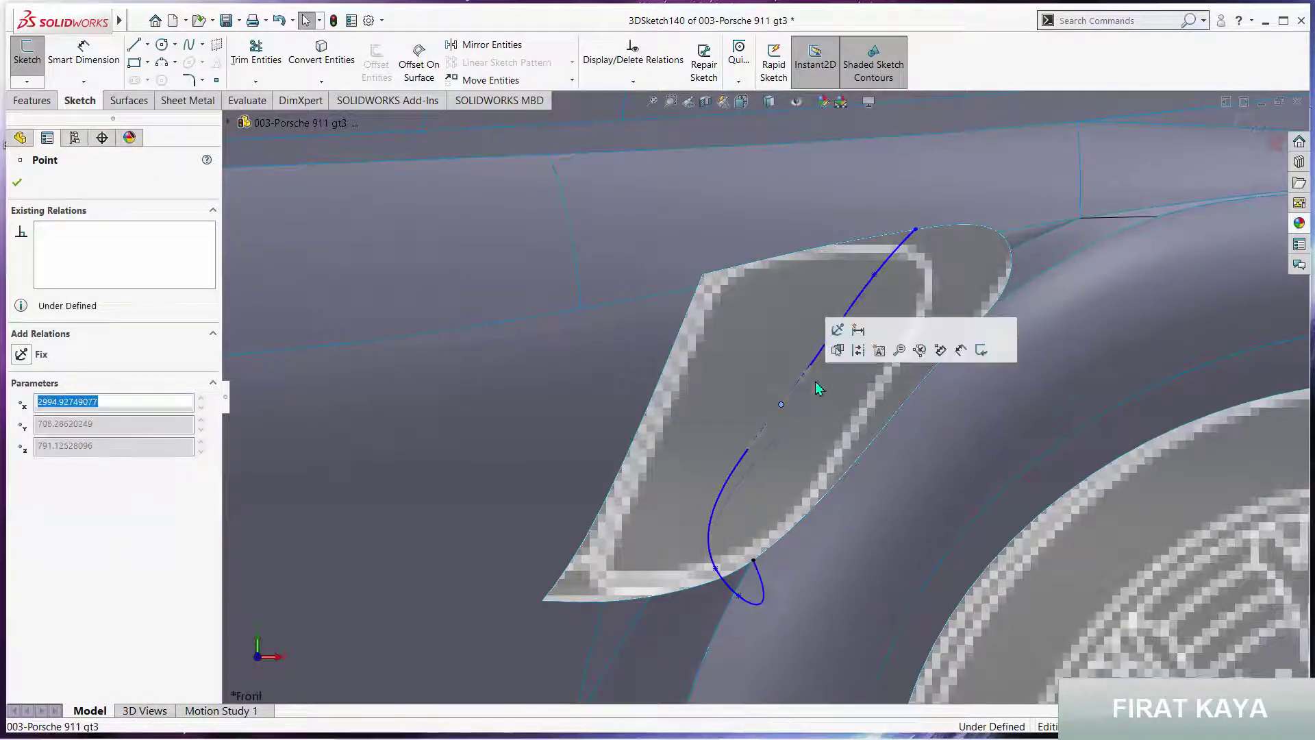
key("Escape")
scroll(743, 602, "down", 3)
scroll(829, 605, "down", 3)
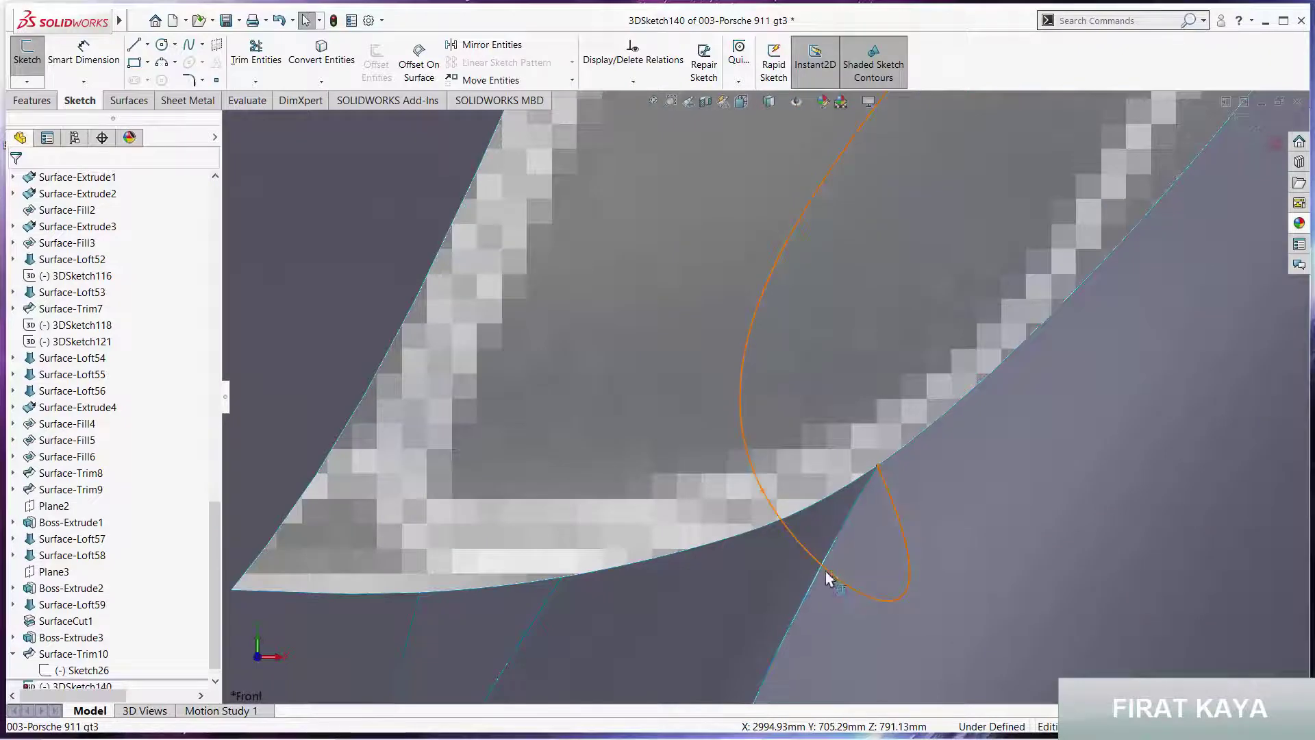
Pull the lower spline point up toward the intake edge and reshape its looped bottom hook
mouse_move(822, 566)
left_mouse_down()
mouse_move(805, 529)
mouse_move(709, 514)
left_mouse_up()
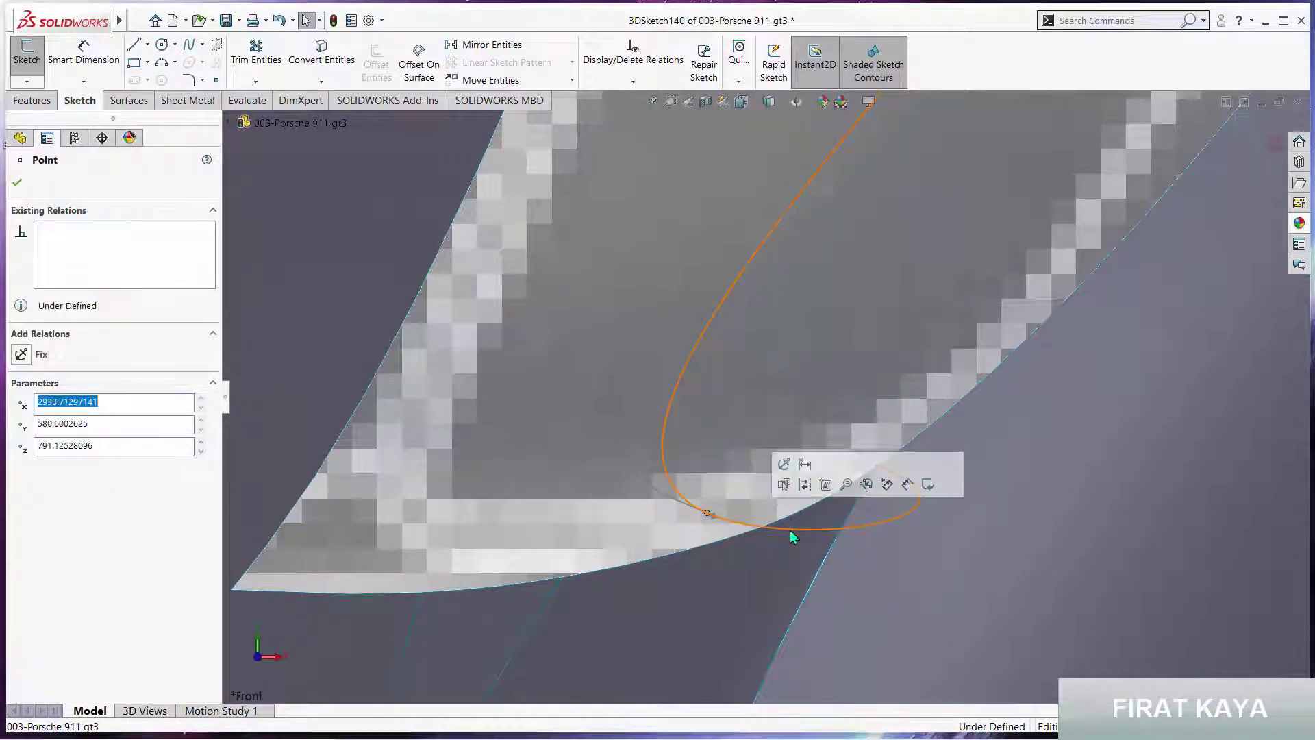
left_click_drag(805, 533, 778, 505)
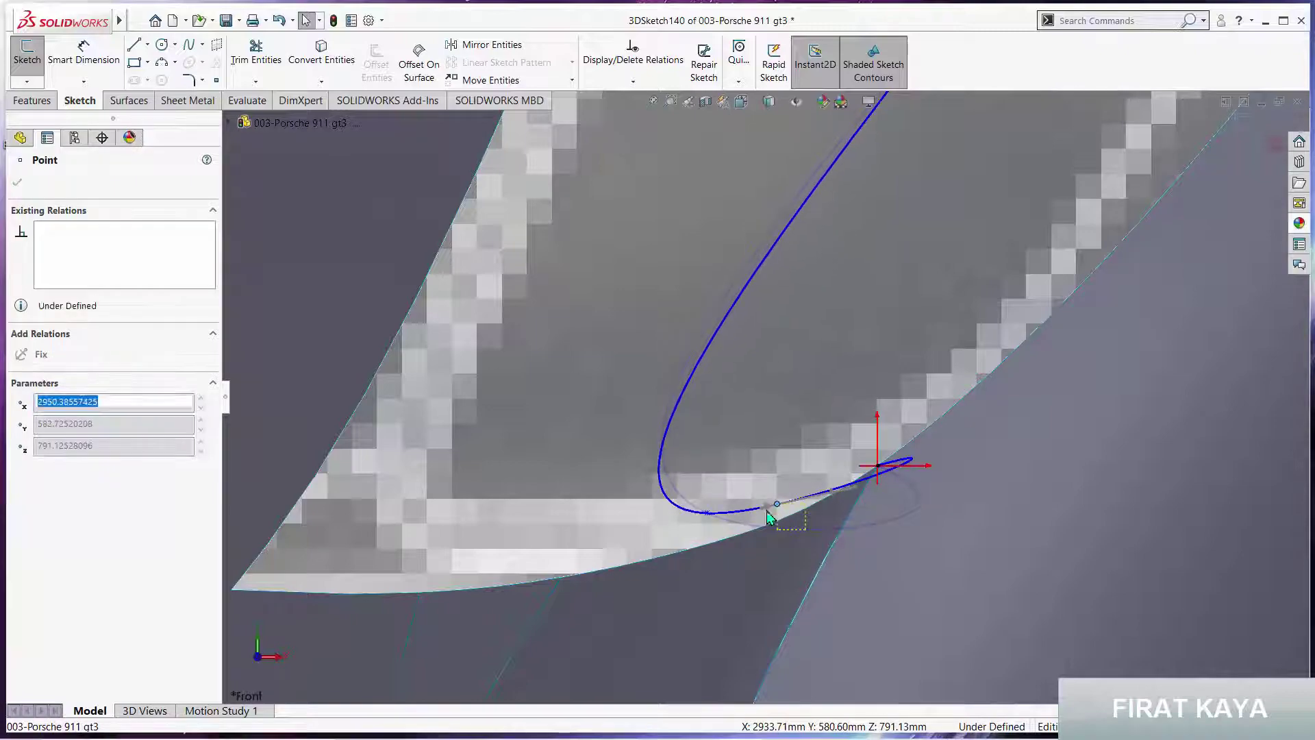
left_click(733, 410)
scroll(733, 410, "up", 5)
middle_click_drag(799, 342, 892, 369)
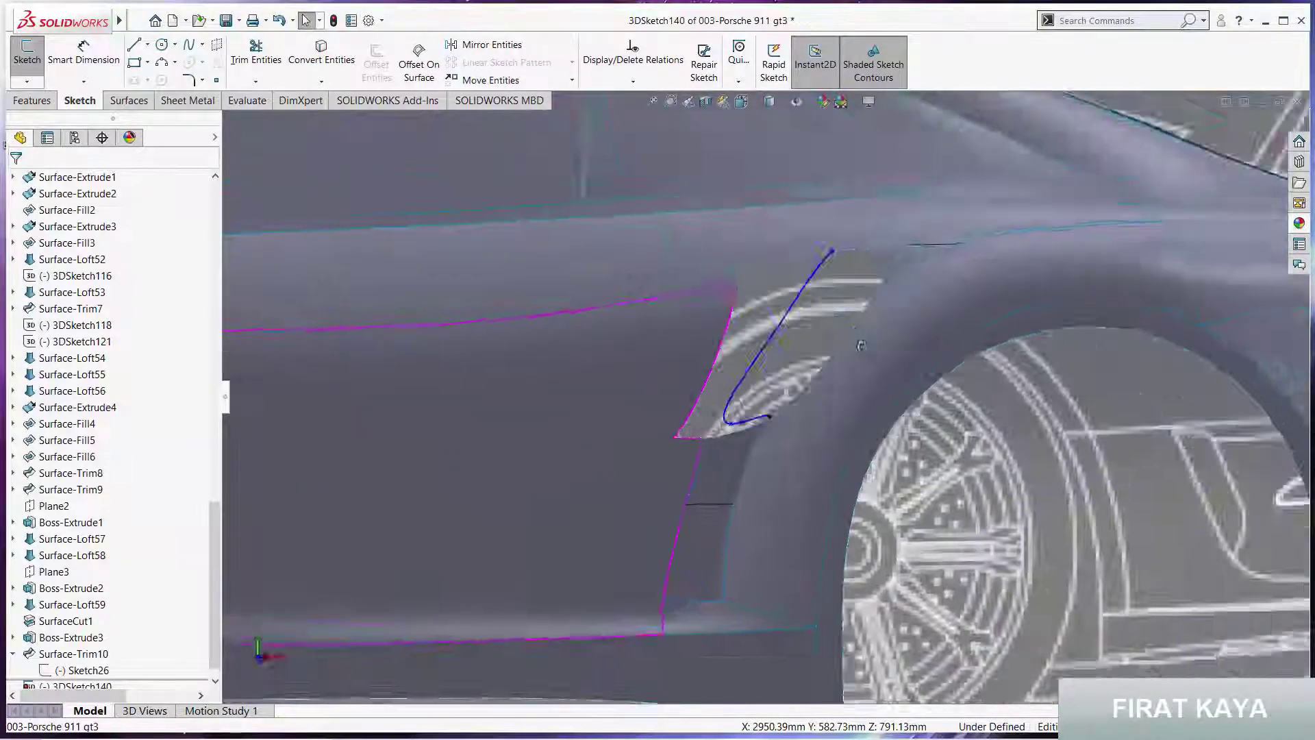
key("space")
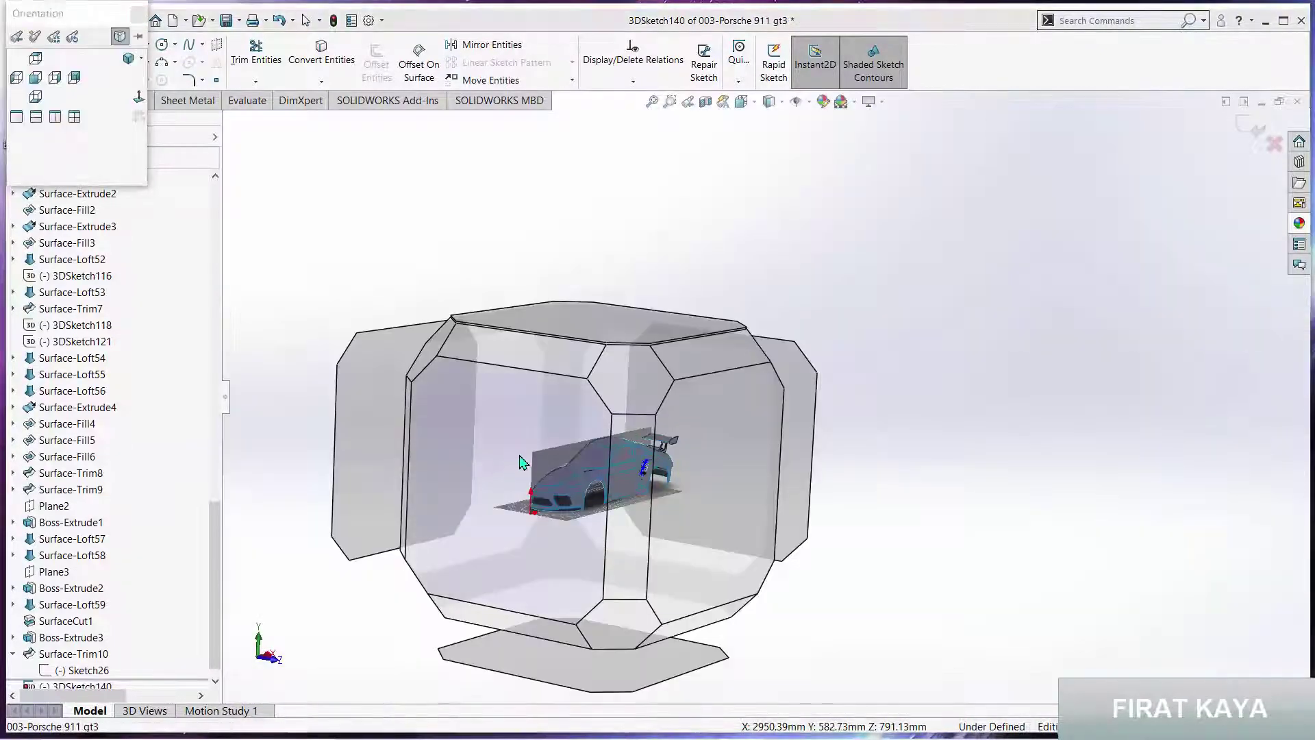
In Left view, bend the straight line beside the headlight into a curve by pulling its upper spline points left
left_click(520, 455)
scroll(959, 356, "down", 5)
scroll(934, 302, "down", 2)
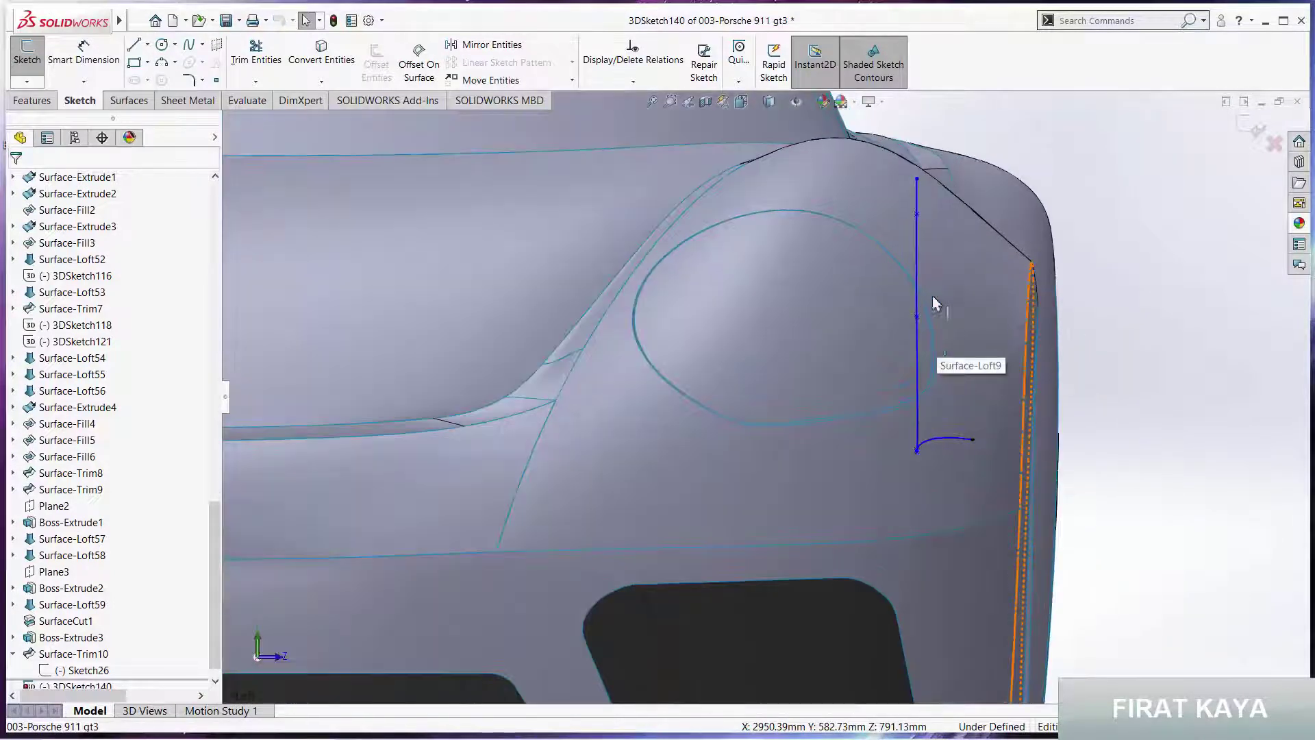
scroll(914, 245, "down", 2)
left_click_drag(906, 219, 897, 218)
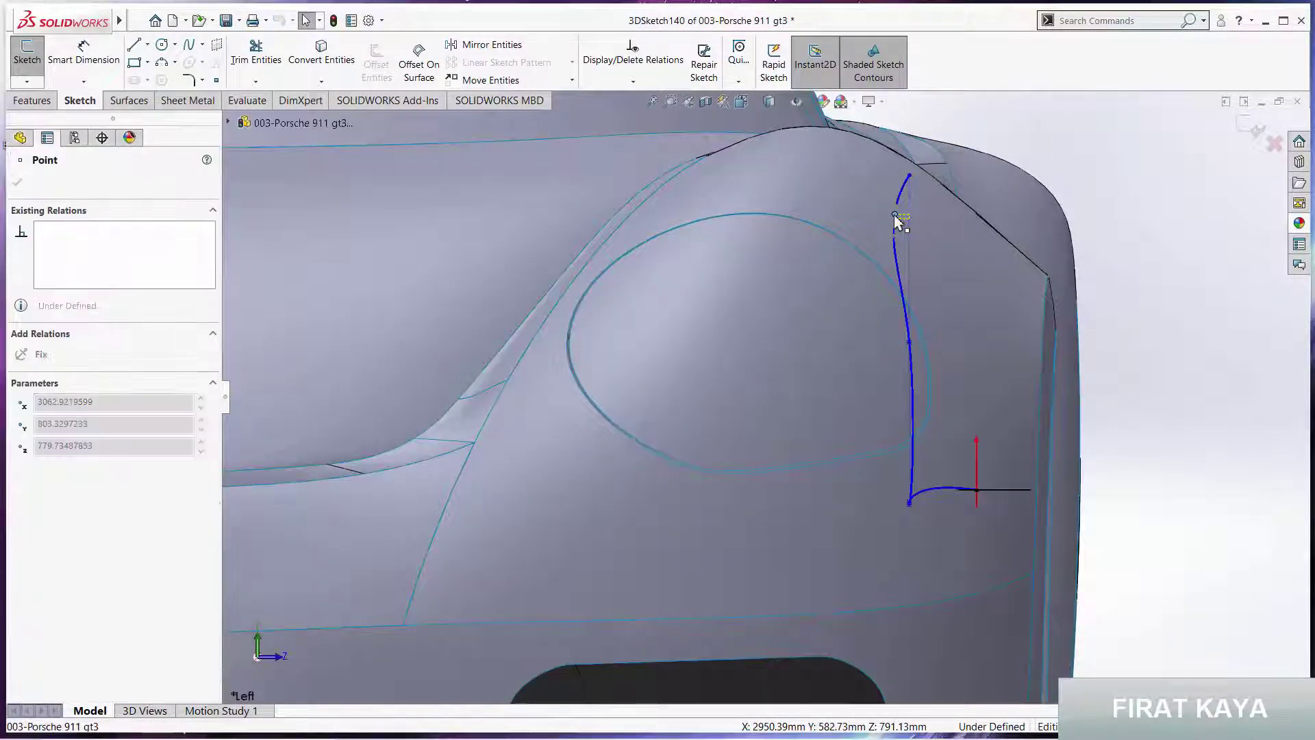
left_click_drag(907, 343, 879, 341)
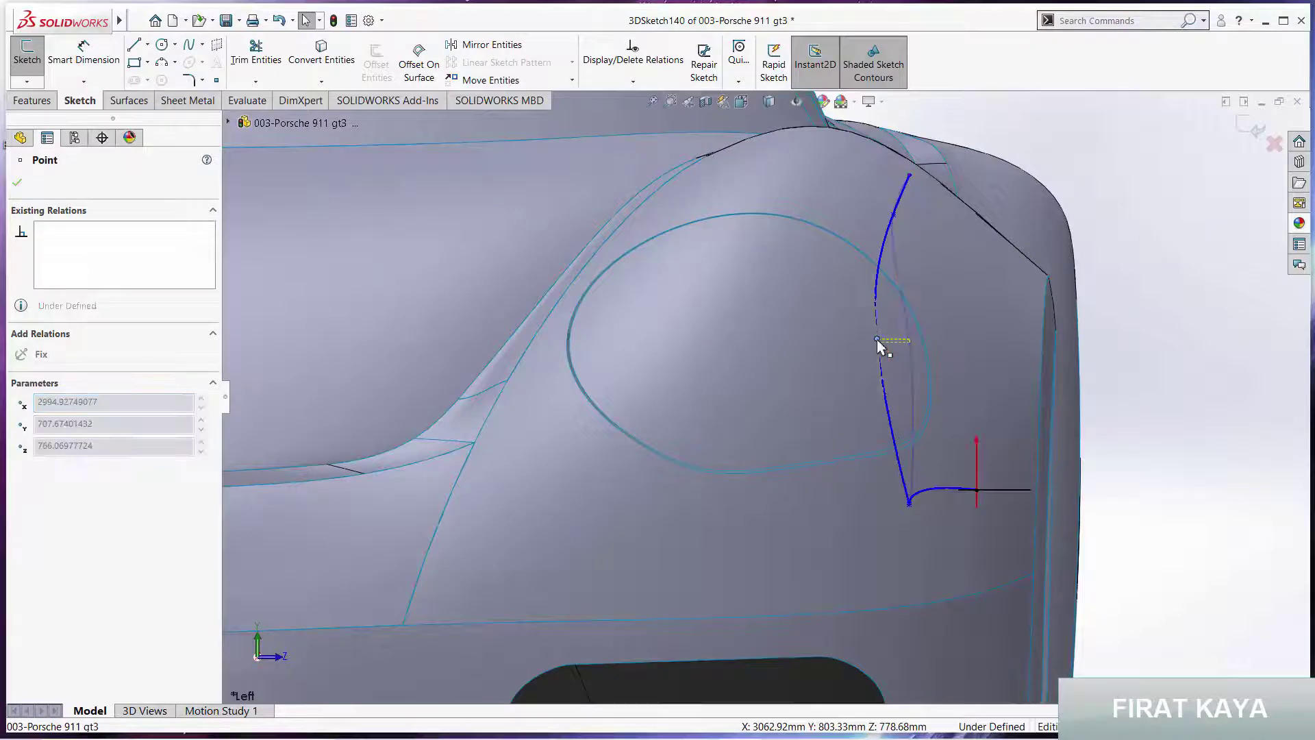
Round the sharp bottom hook of the 3DSketch140 spline by moving its lower points up and left
scroll(915, 488, "down", 2)
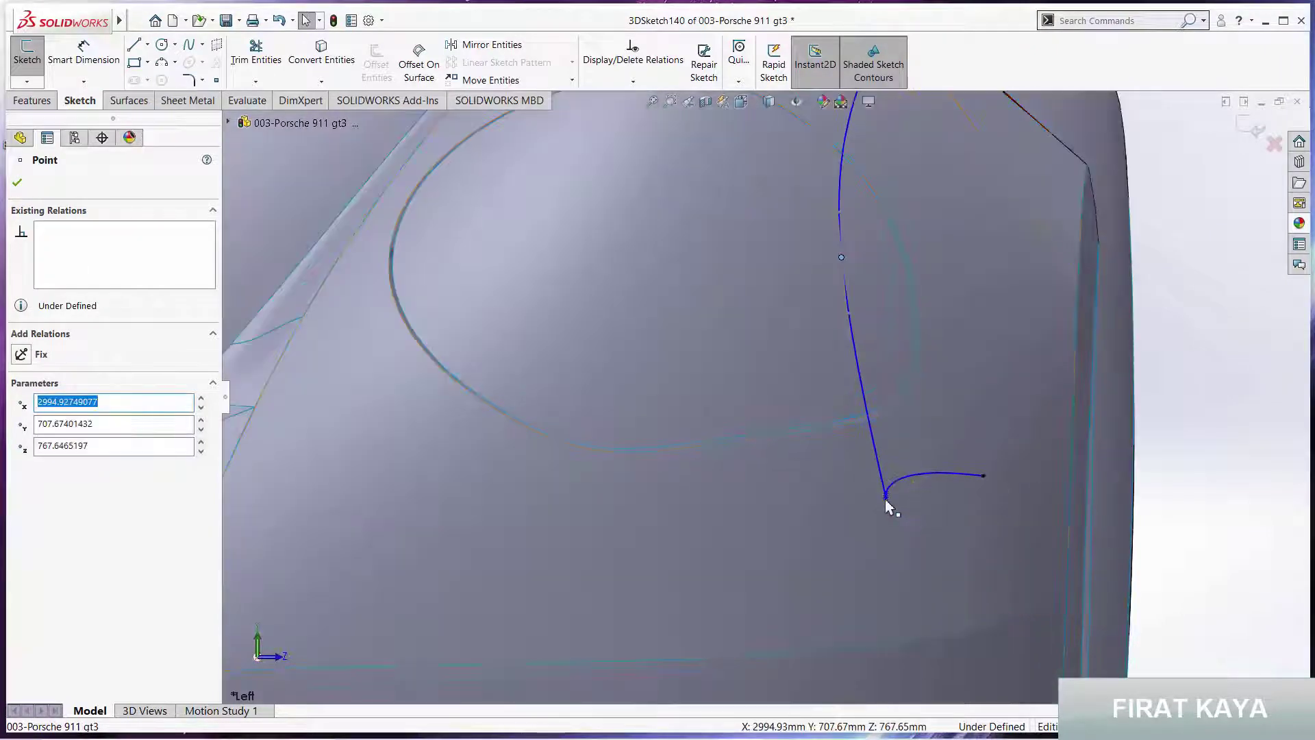
left_click_drag(885, 499, 855, 472)
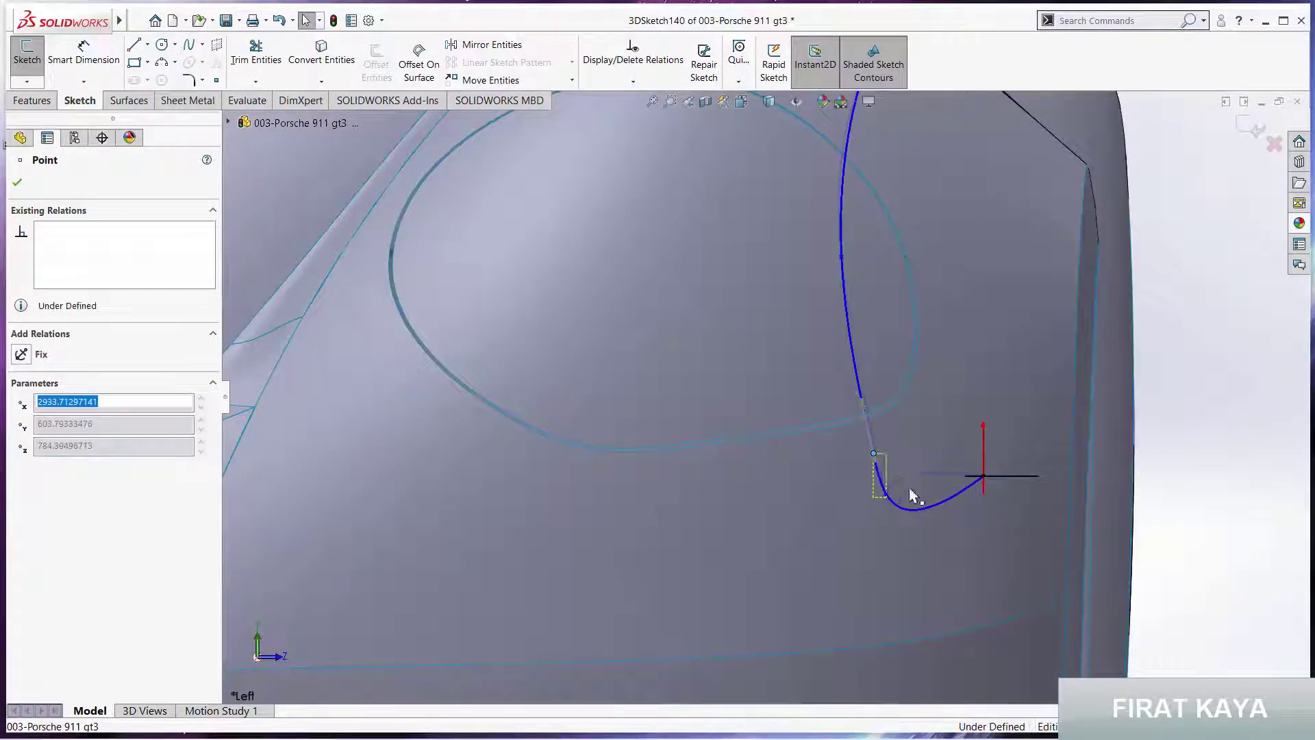
left_click(890, 500)
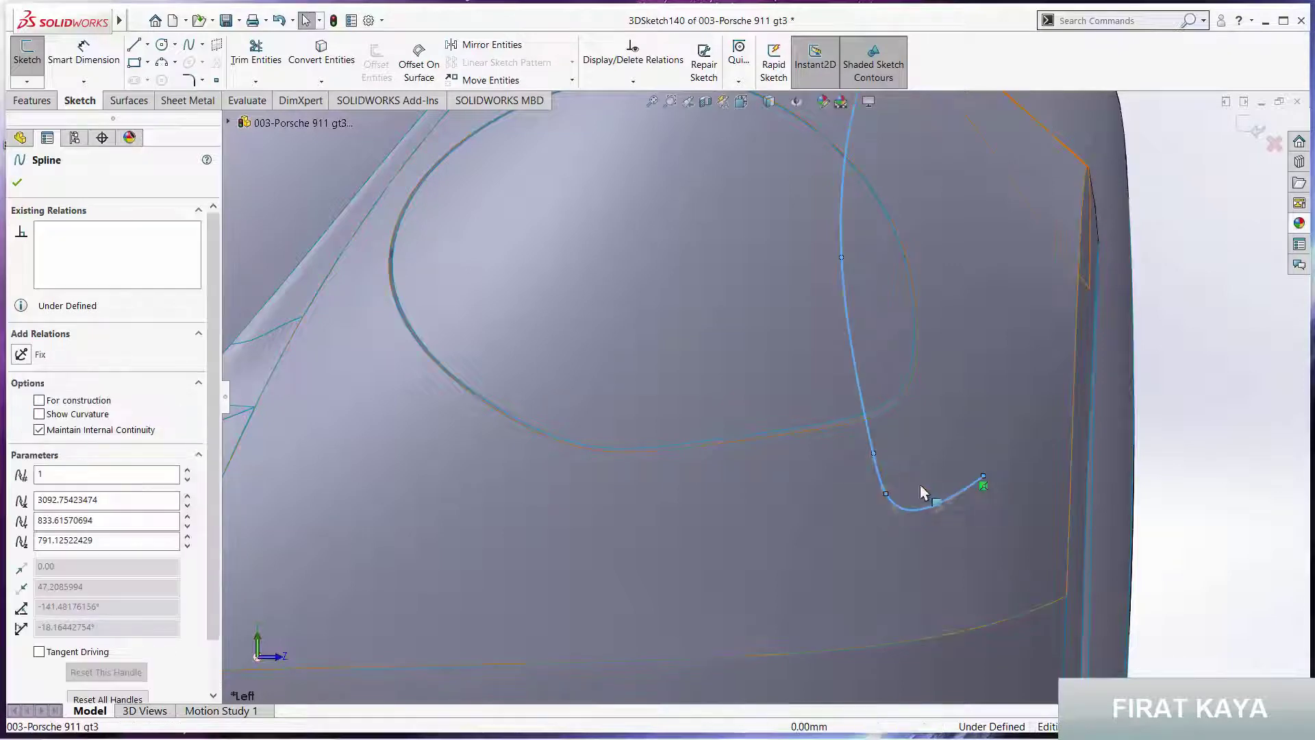
key("Escape")
left_click(906, 503)
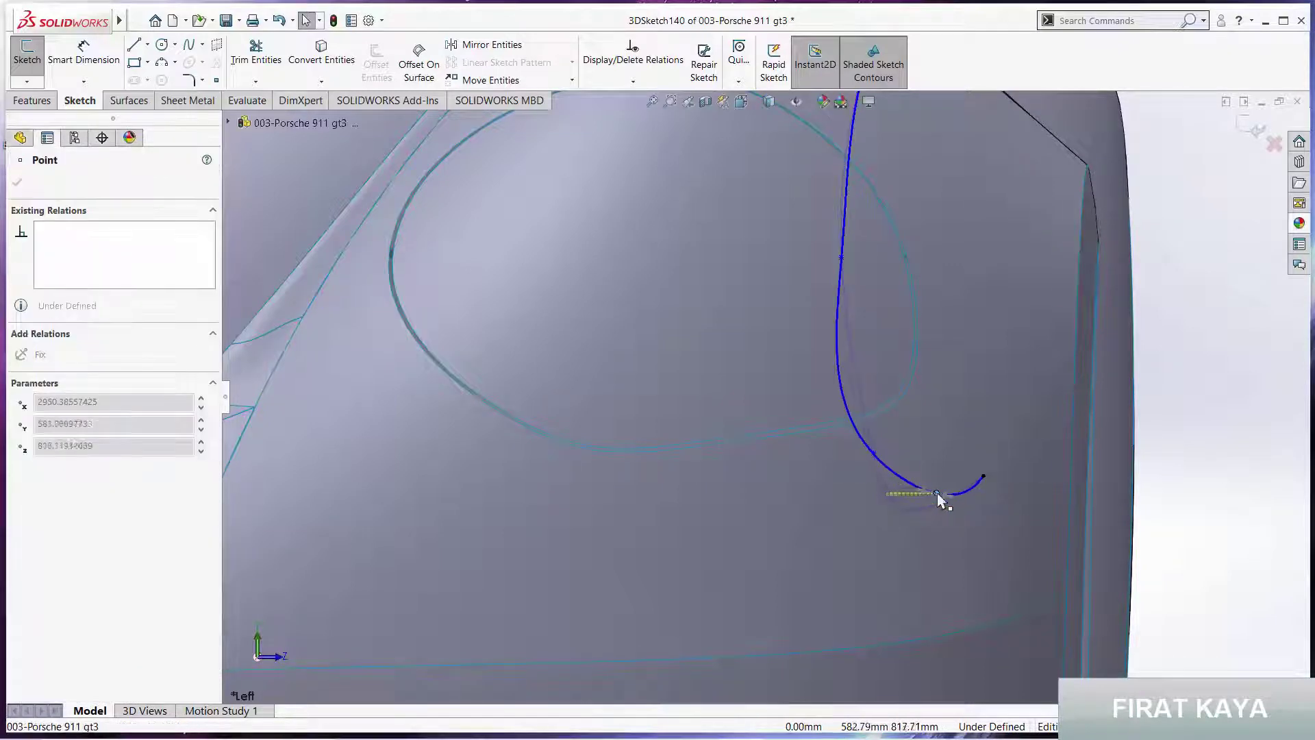
mouse_move(929, 491)
left_mouse_down()
mouse_move(913, 494)
mouse_move(909, 474)
left_mouse_up()
key("Escape")
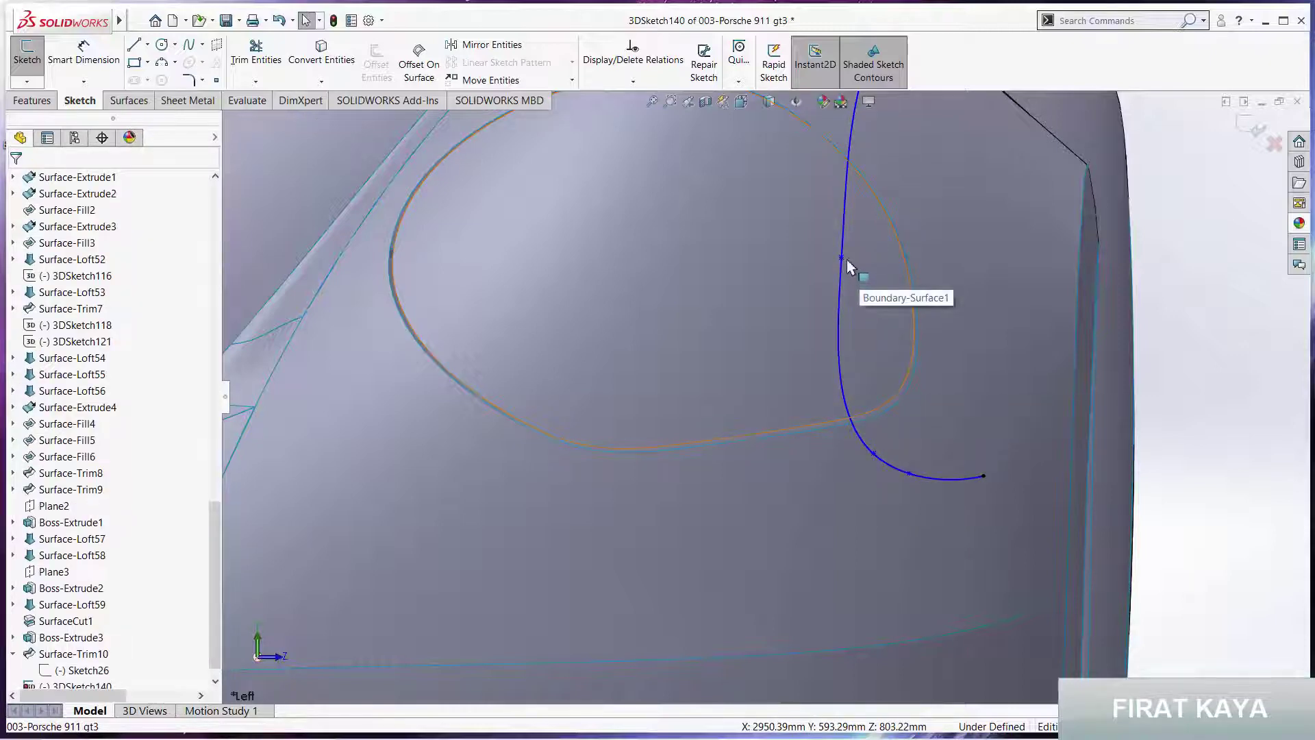
Fine-tune the spline's upper part and view it against the whole car
left_click_drag(842, 258, 836, 258)
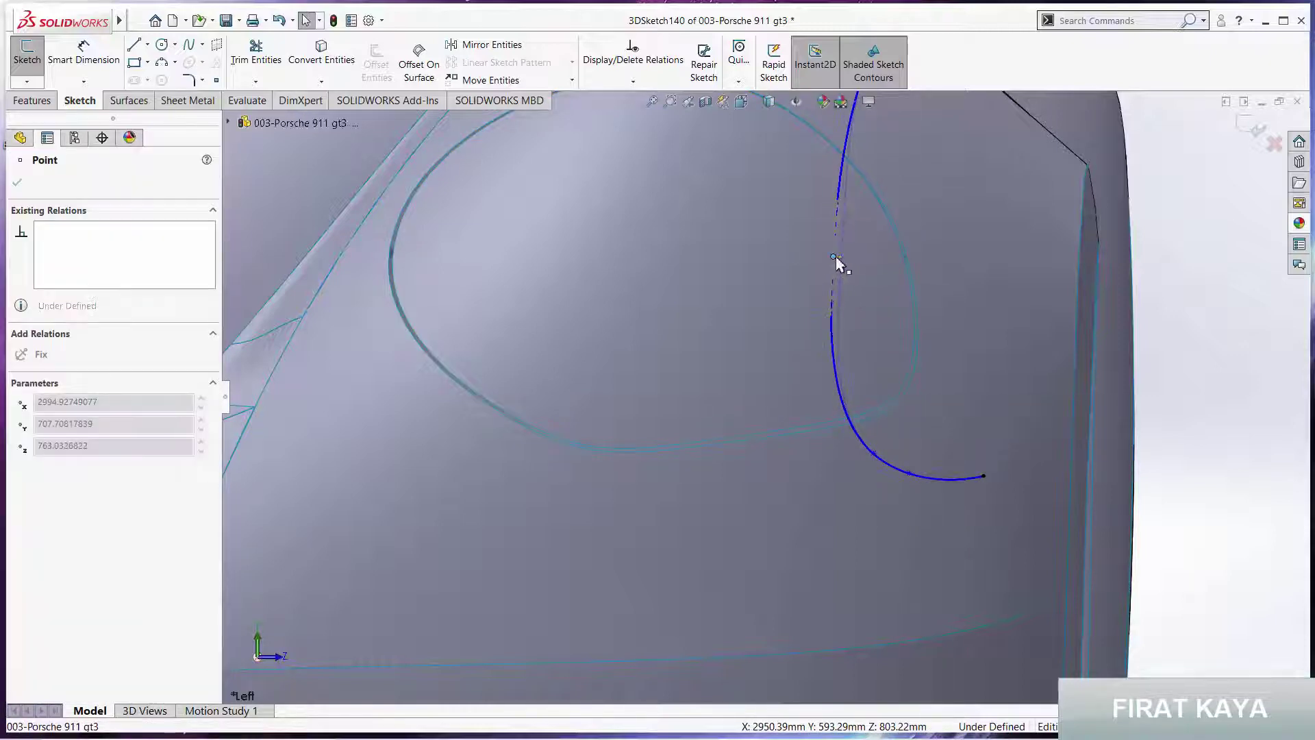
key("Escape")
scroll(874, 316, "up", 10)
mouse_move(874, 316)
middle_mouse_down()
mouse_move(782, 336)
mouse_move(688, 407)
middle_mouse_up()
In Front view, move the spline's lower points inside the side intake
key("space")
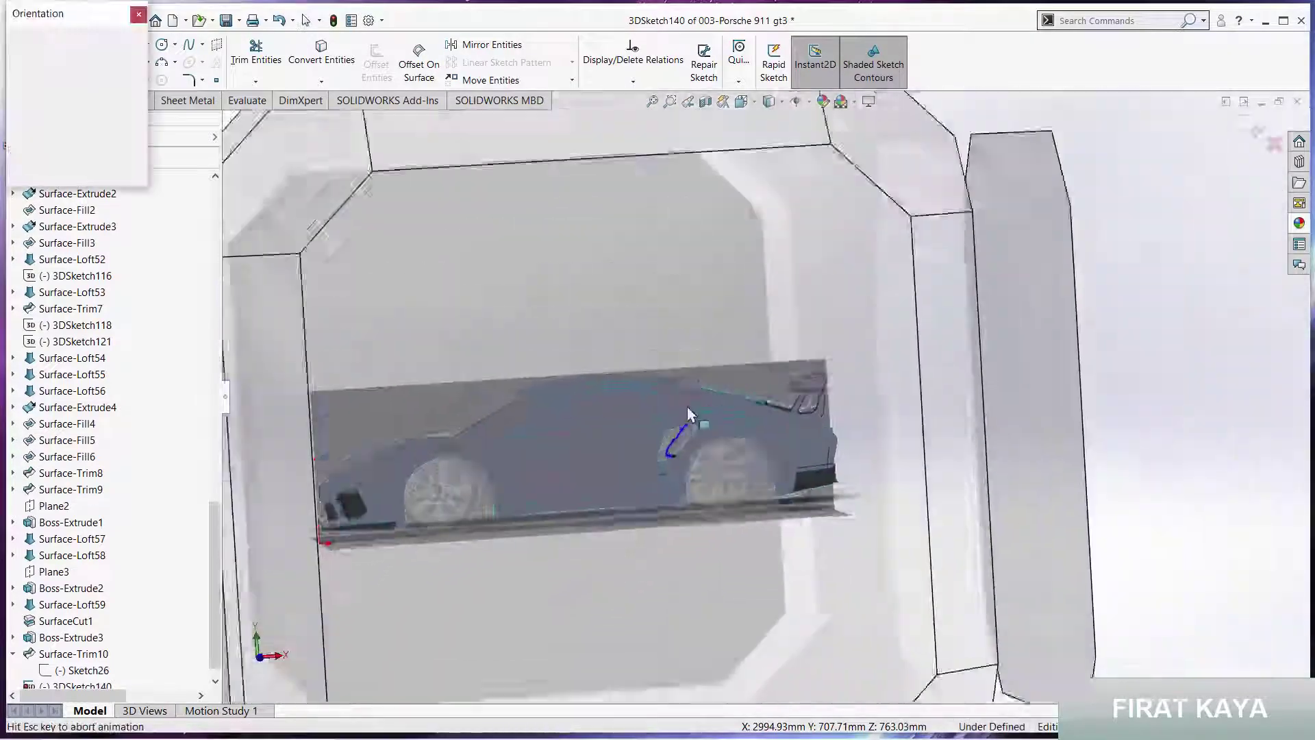
left_click(663, 421)
scroll(808, 411, "up", 3)
scroll(863, 411, "down", 4)
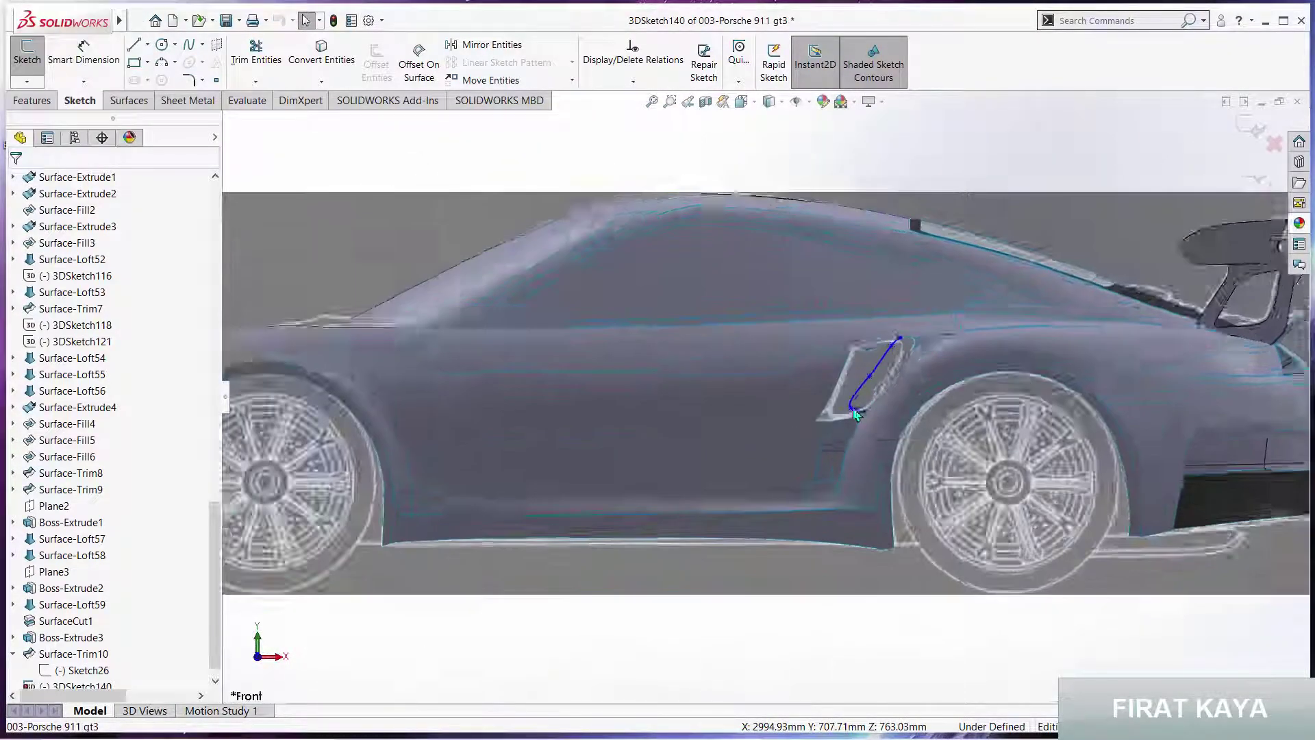
scroll(853, 408, "down", 2)
scroll(832, 418, "down", 4)
scroll(822, 404, "down", 3)
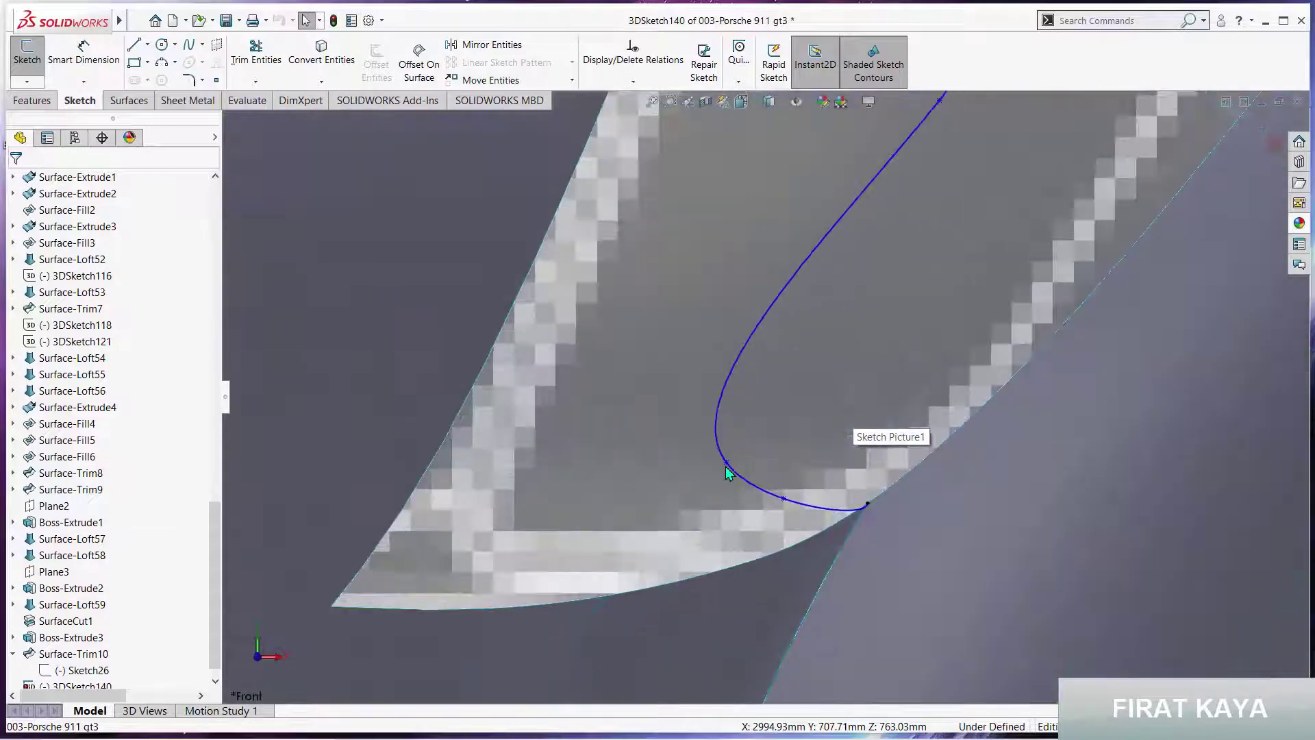
left_click_drag(725, 466, 778, 451)
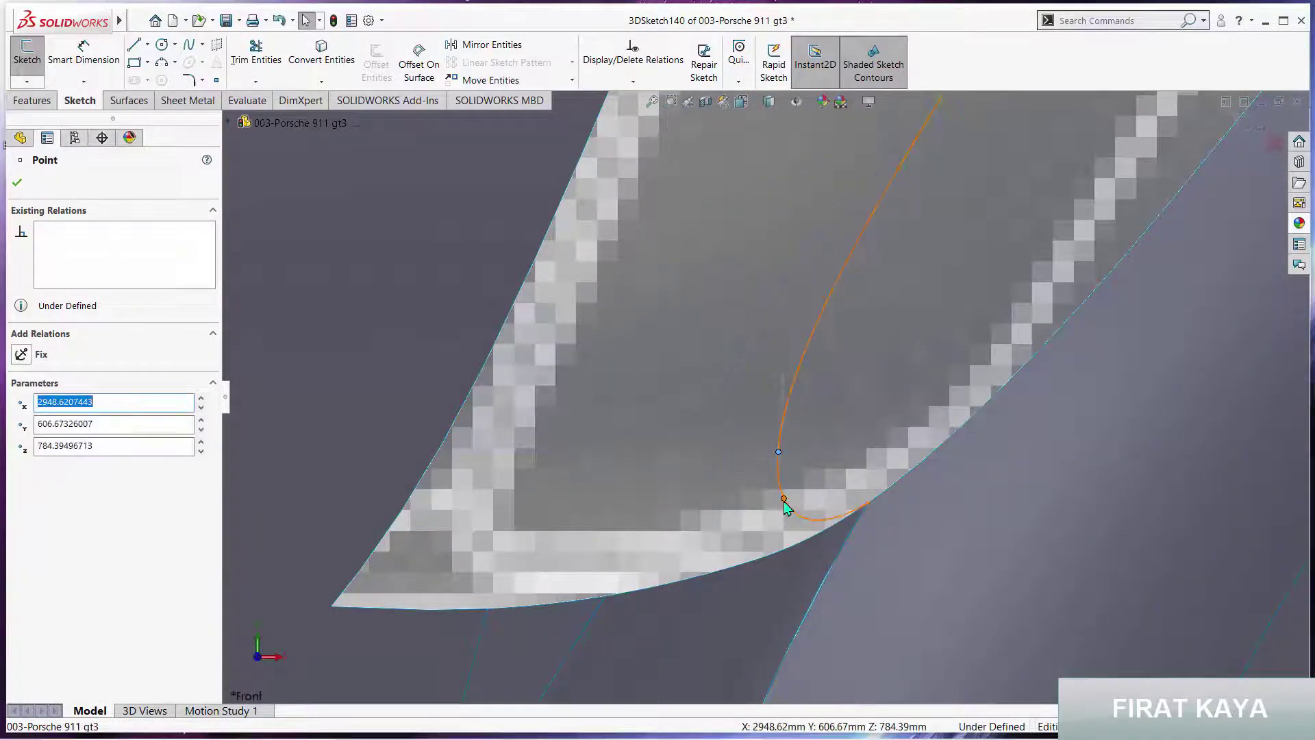
left_click_drag(785, 503, 809, 493)
Place the spline's top end on the intake's upper edge and straighten its middle into a diagonal
scroll(822, 274, "down", 2)
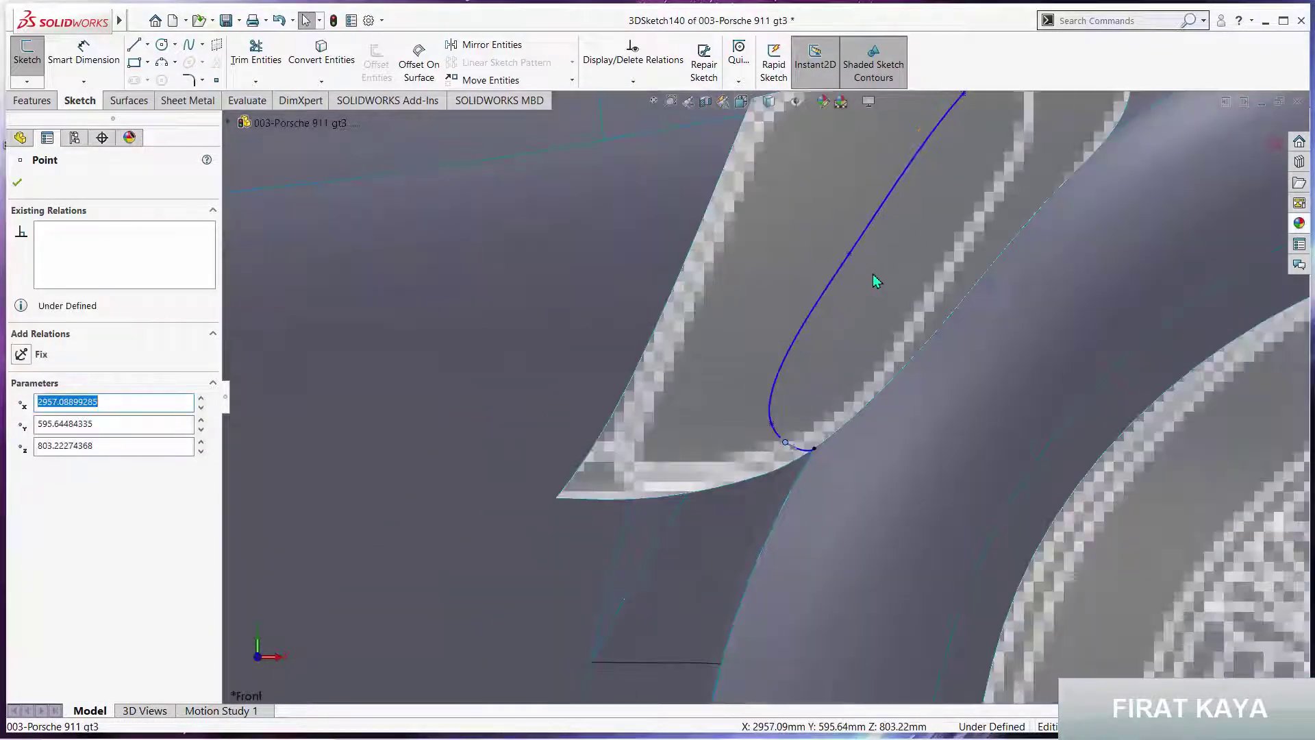
left_click_drag(815, 269, 828, 284)
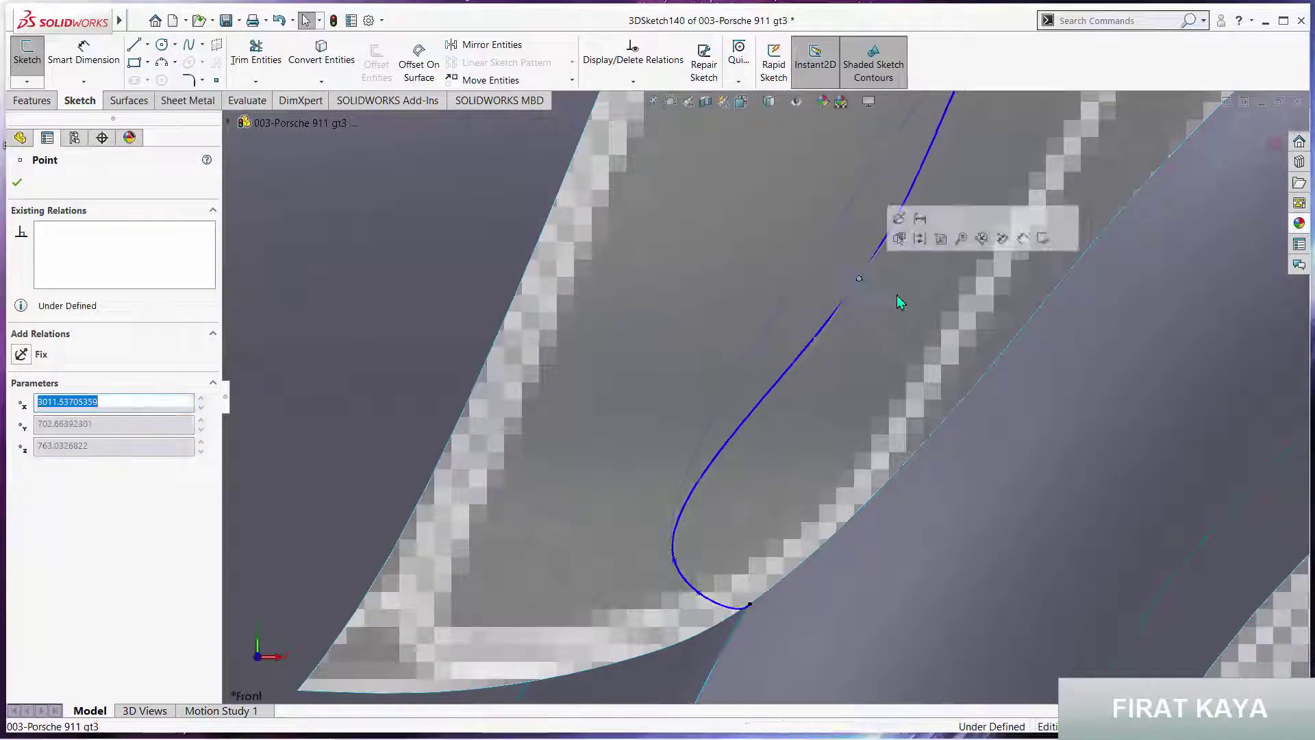
scroll(873, 274, "up", 5)
scroll(816, 286, "down", 3)
left_click(811, 278)
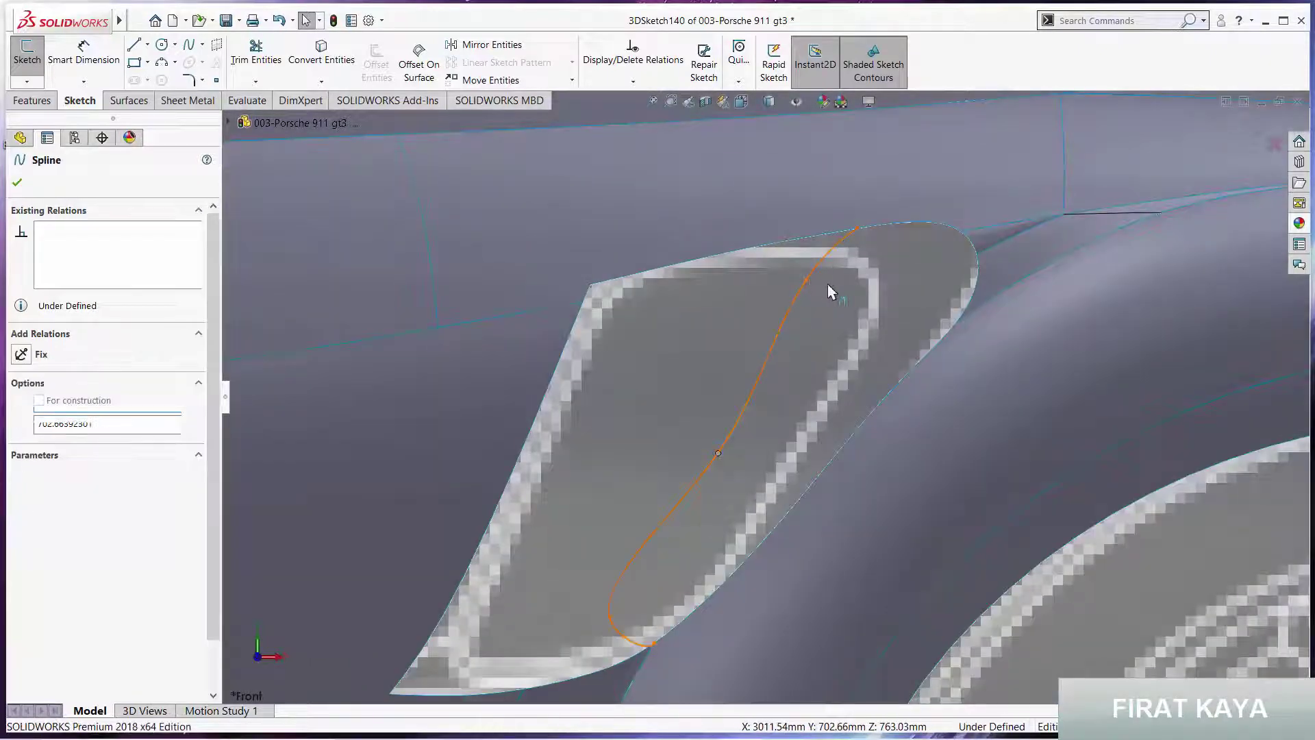
left_click(833, 286)
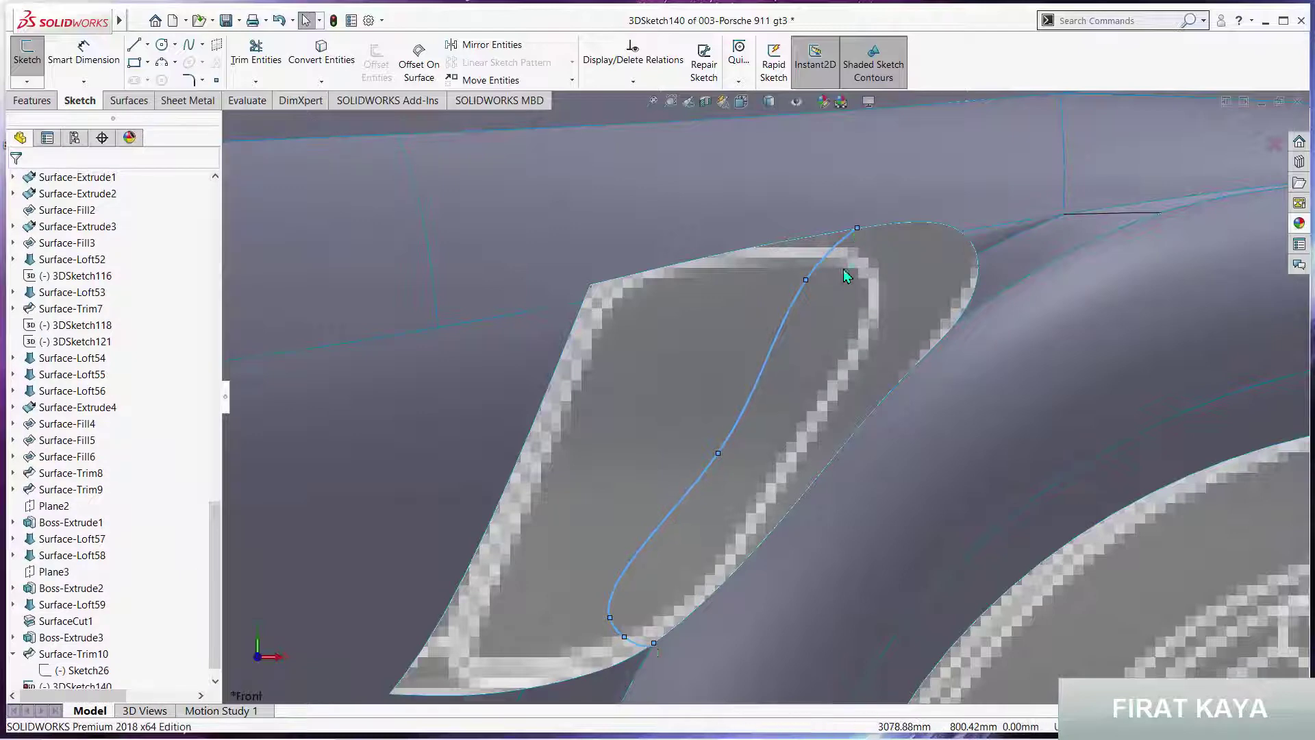
left_click_drag(857, 230, 881, 226)
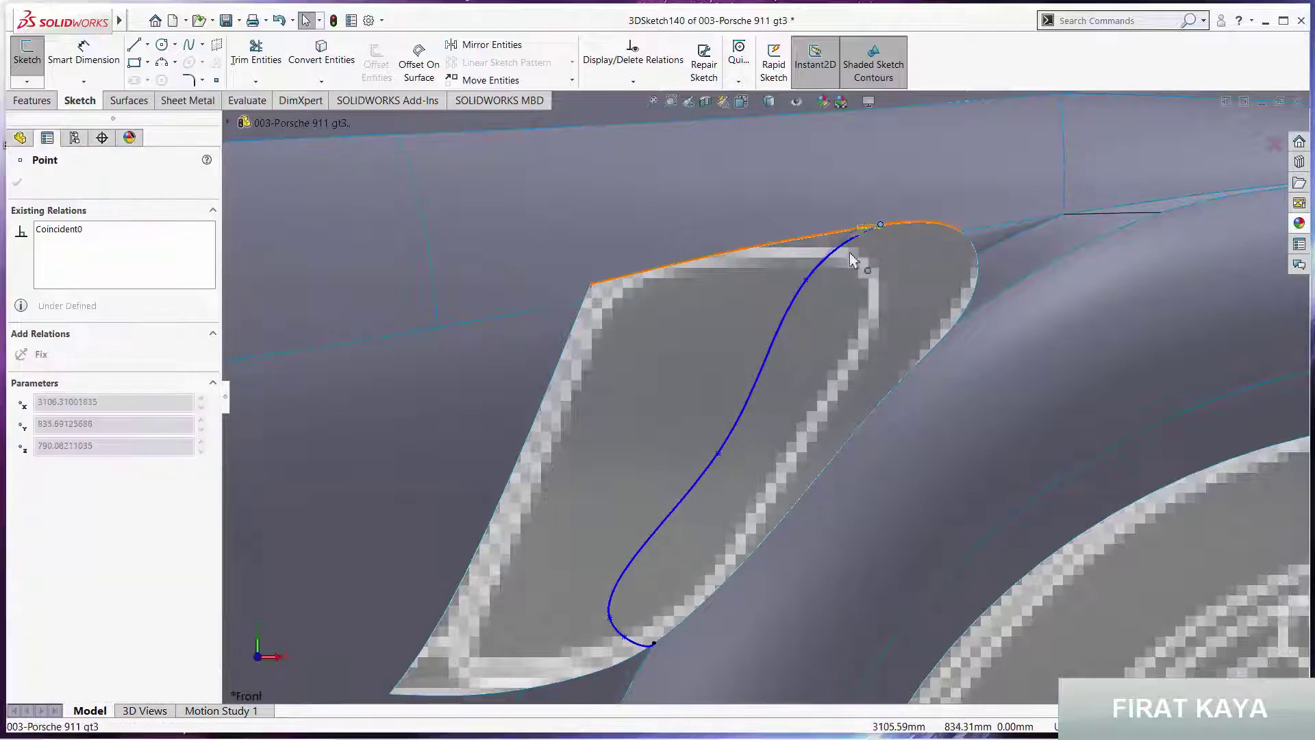
mouse_move(816, 286)
left_mouse_down()
mouse_move(839, 288)
mouse_move(824, 283)
left_mouse_up()
mouse_move(709, 450)
left_mouse_down()
mouse_move(831, 287)
mouse_move(825, 309)
left_mouse_up()
left_click(803, 364)
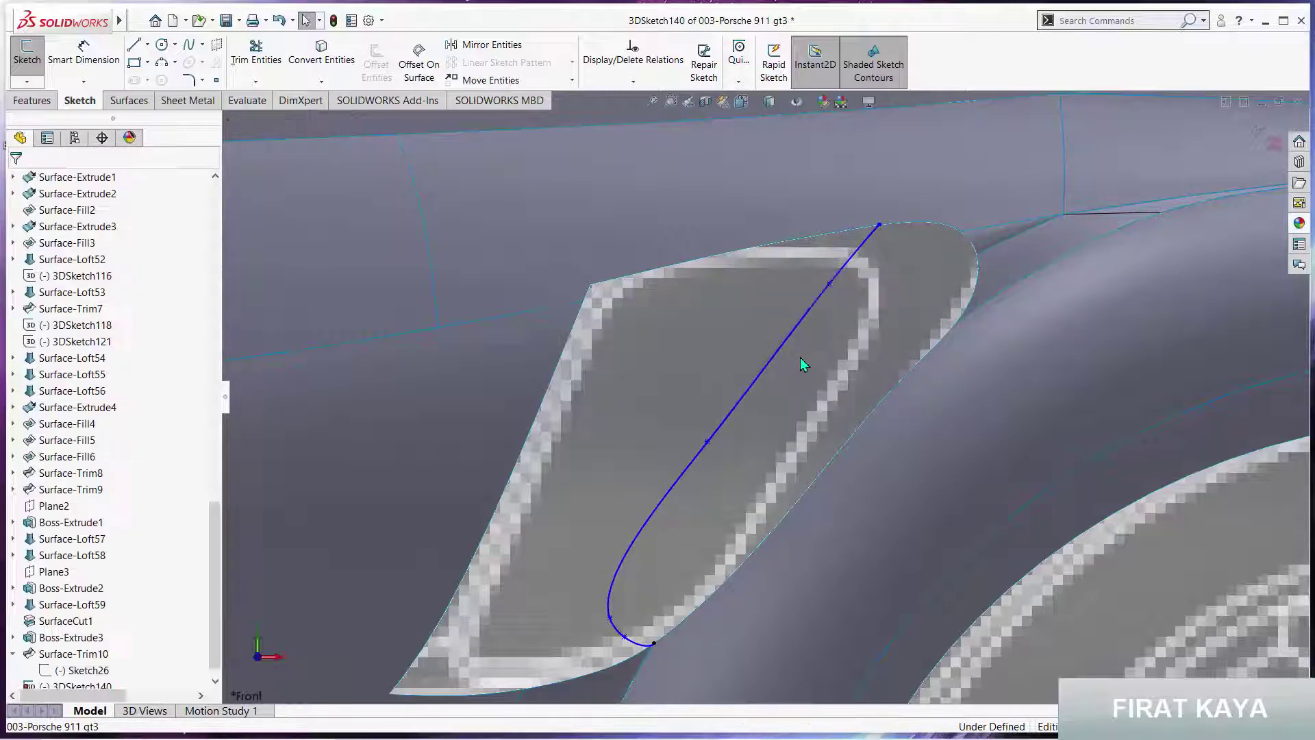
Shift the lower spline point right to round the lower curl, then zoom back out
scroll(626, 599, "down", 3)
scroll(587, 600, "down", 2)
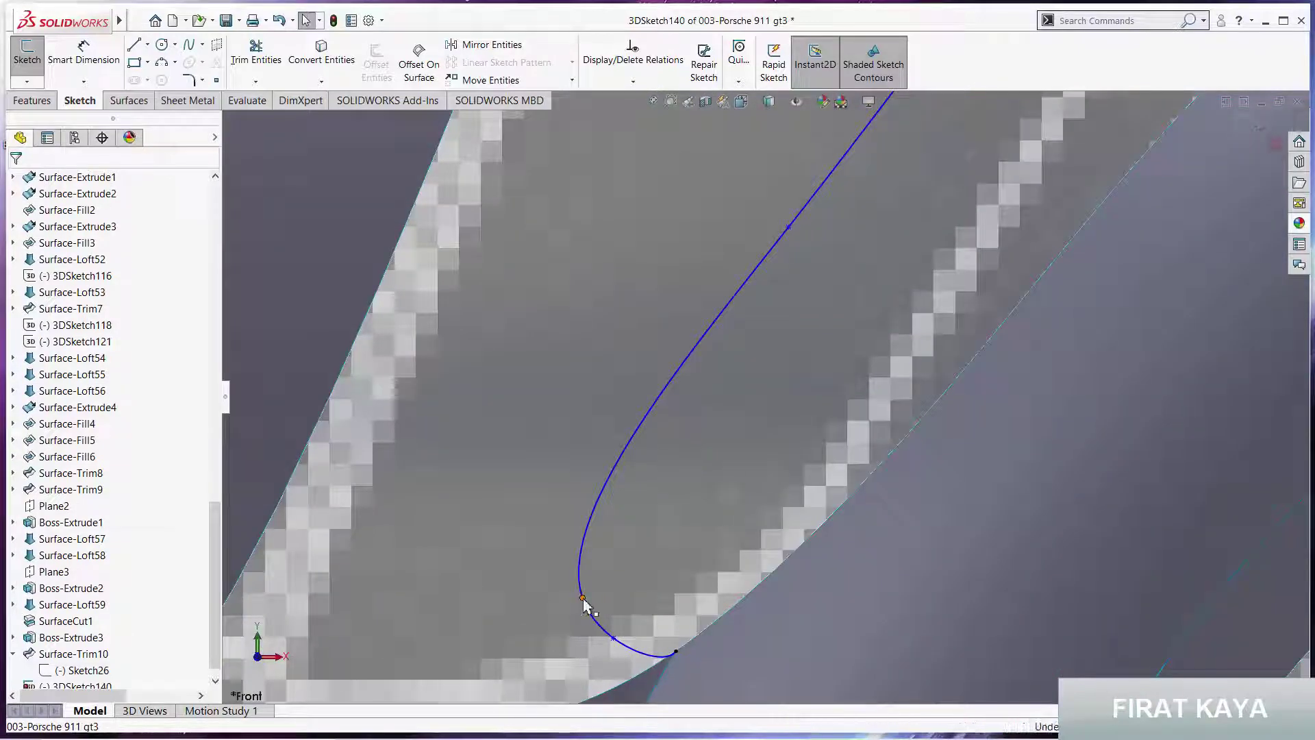
left_click_drag(583, 599, 601, 594)
left_click(548, 532)
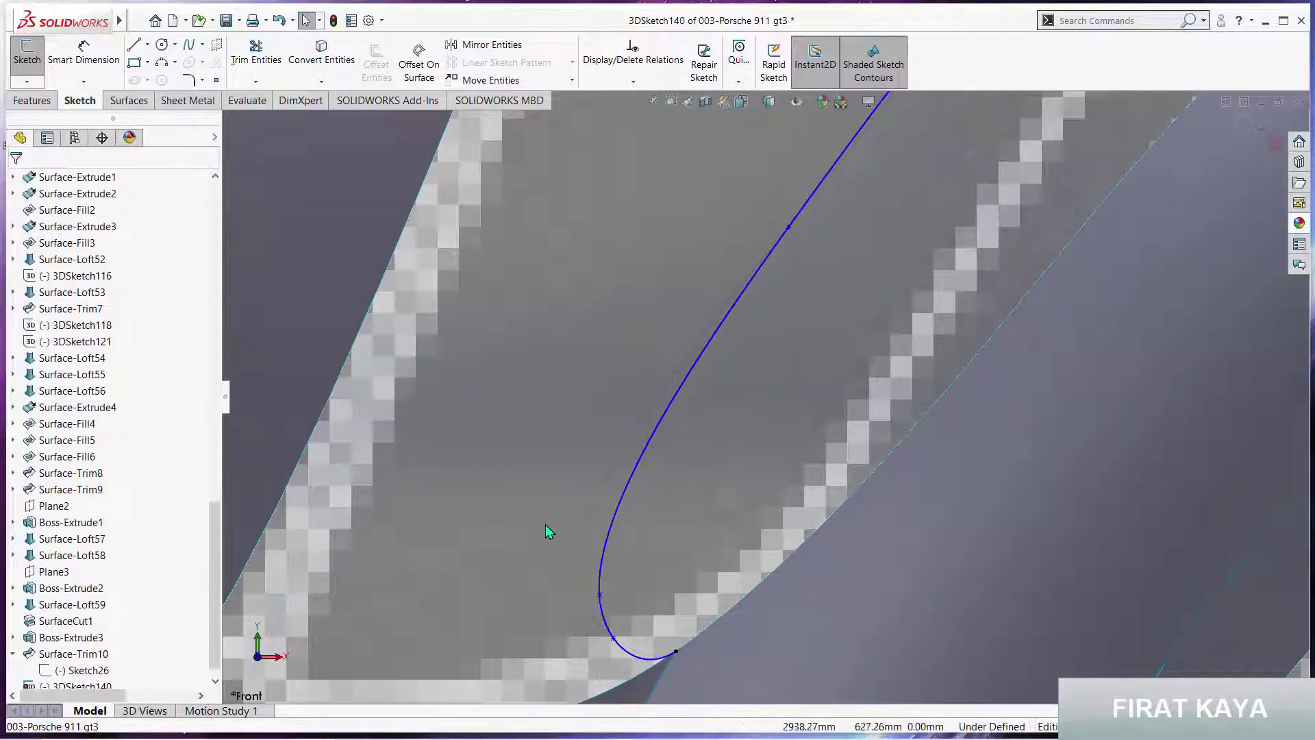
scroll(616, 520, "up", 3)
scroll(685, 479, "up", 3)
scroll(754, 445, "up", 3)
scroll(828, 409, "up", 2)
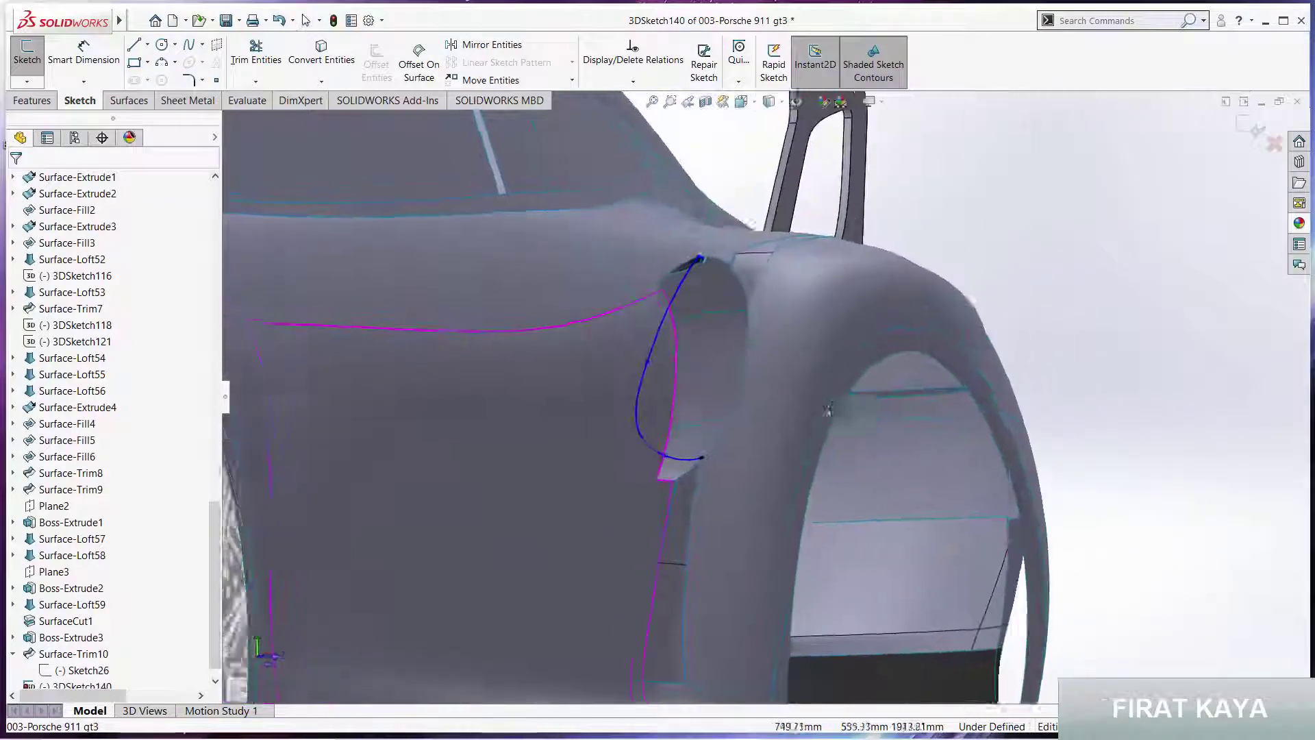
scroll(822, 404, "up", 3)
In Left view, pull two fender spline points right to reshape the curve beside the headlight
key("space")
key("f")
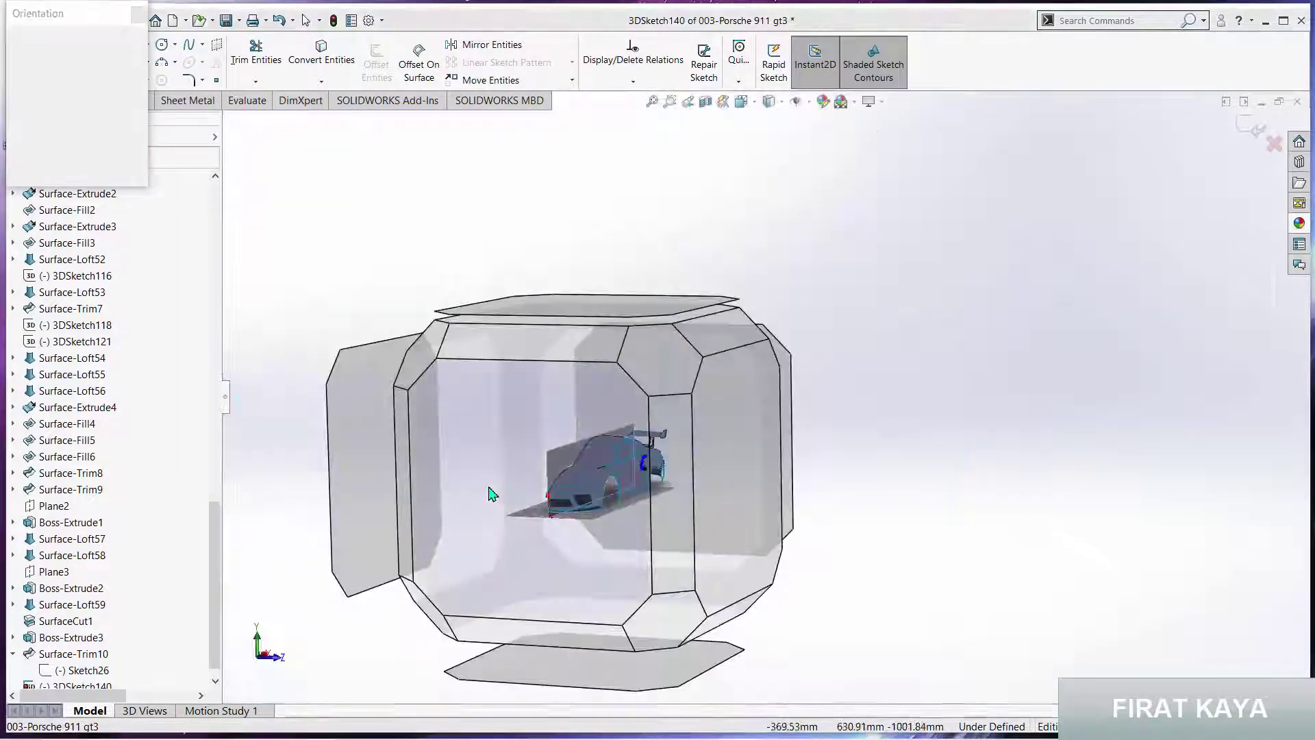
key("ctrl+3")
scroll(1026, 403, "down", 2)
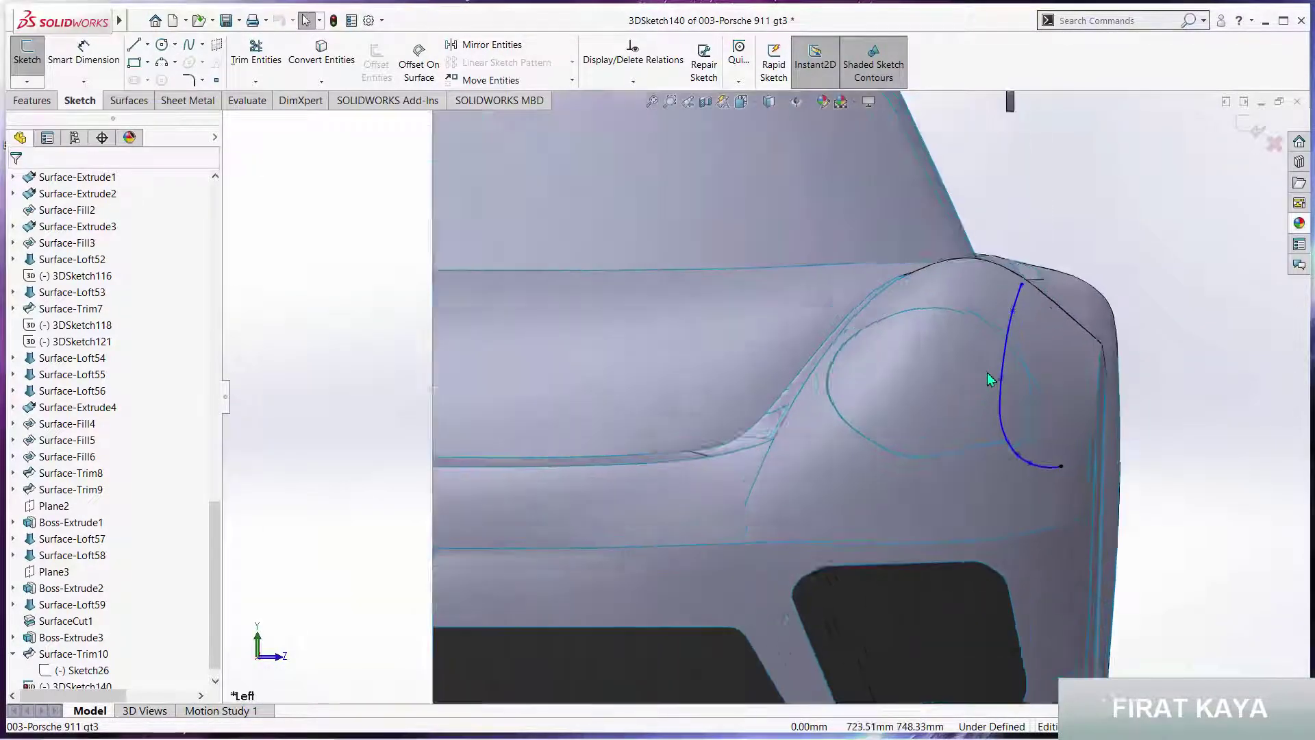
scroll(988, 372, "down", 3)
scroll(972, 391, "up", 3)
scroll(919, 425, "up", 2)
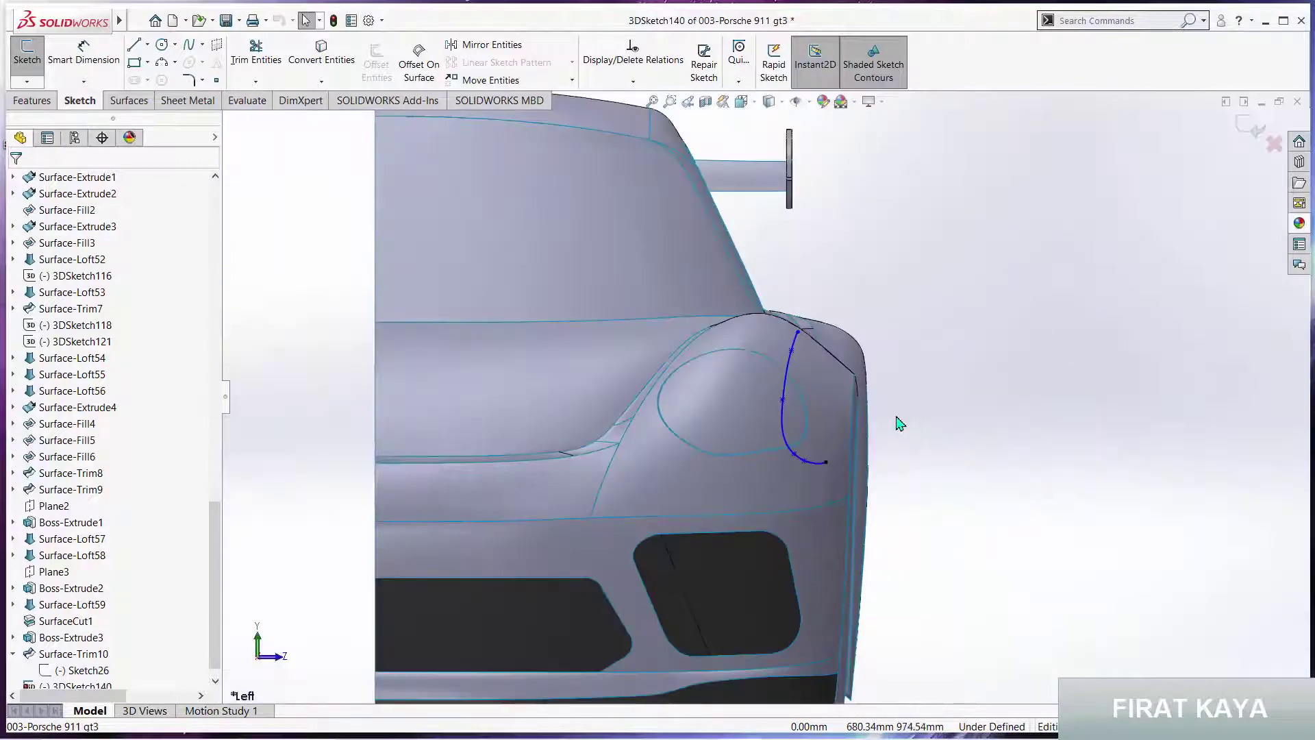
scroll(781, 425, "down", 2)
scroll(760, 343, "down", 2)
scroll(767, 274, "down", 2)
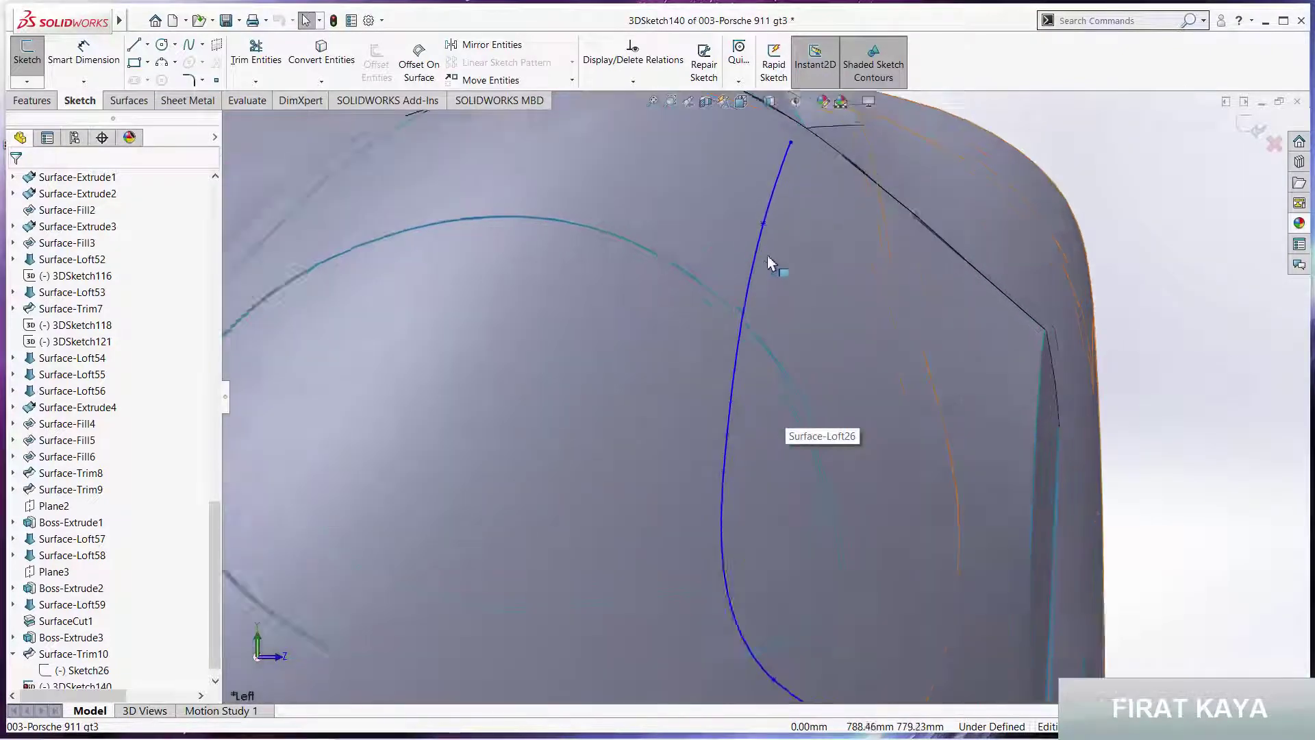
scroll(774, 246, "down", 2)
mouse_move(764, 225)
left_mouse_down()
mouse_move(784, 226)
mouse_move(774, 236)
left_mouse_up()
left_click_drag(722, 489, 754, 486)
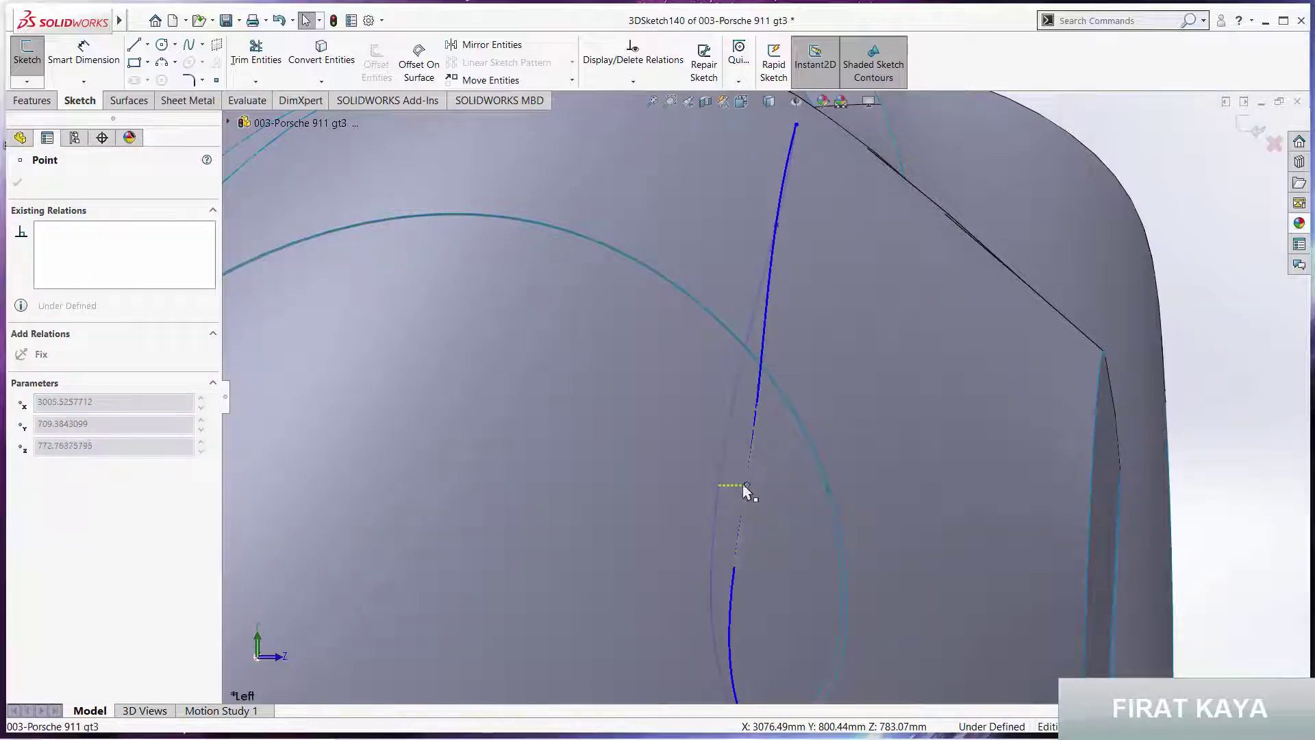
Move the lower fender spline points to tighten the rounded lower curl
scroll(768, 541, "down", 2)
scroll(742, 577, "down", 2)
scroll(743, 577, "down", 2)
scroll(799, 623, "down", 2)
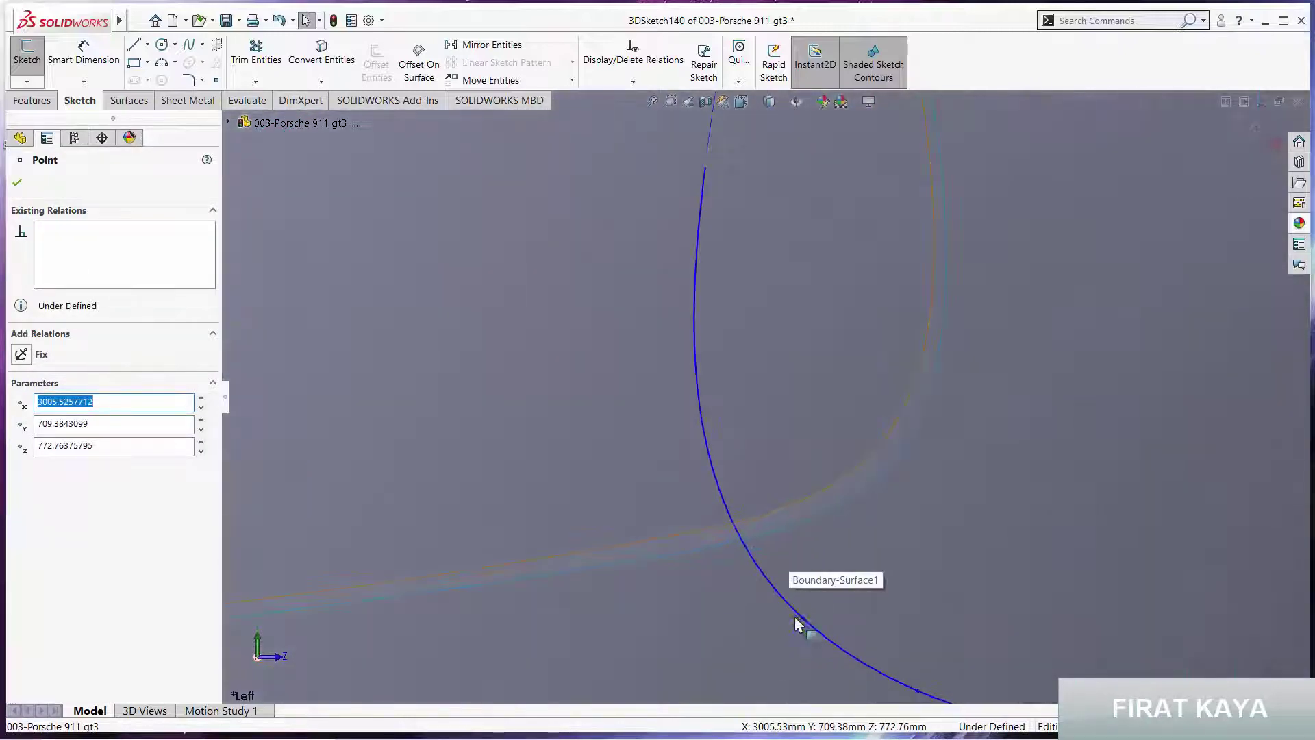
left_click_drag(811, 619, 824, 620)
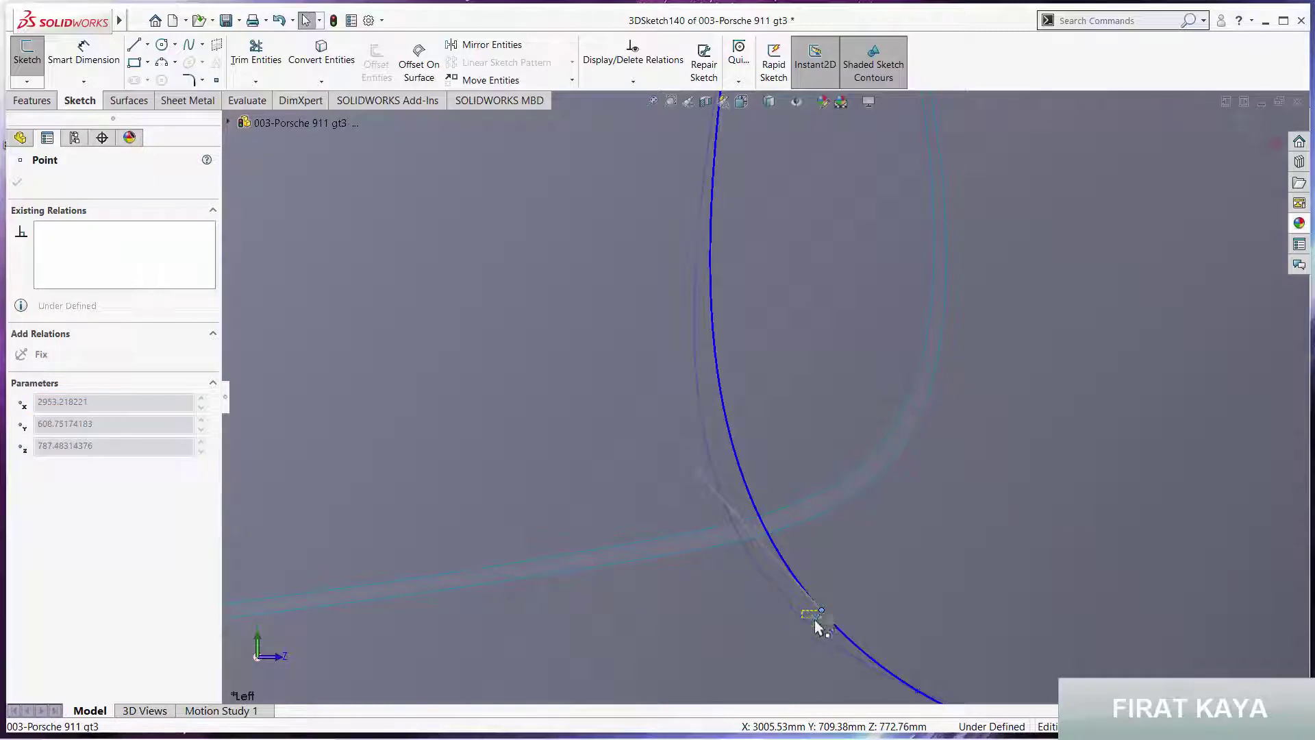
scroll(663, 439, "up", 3)
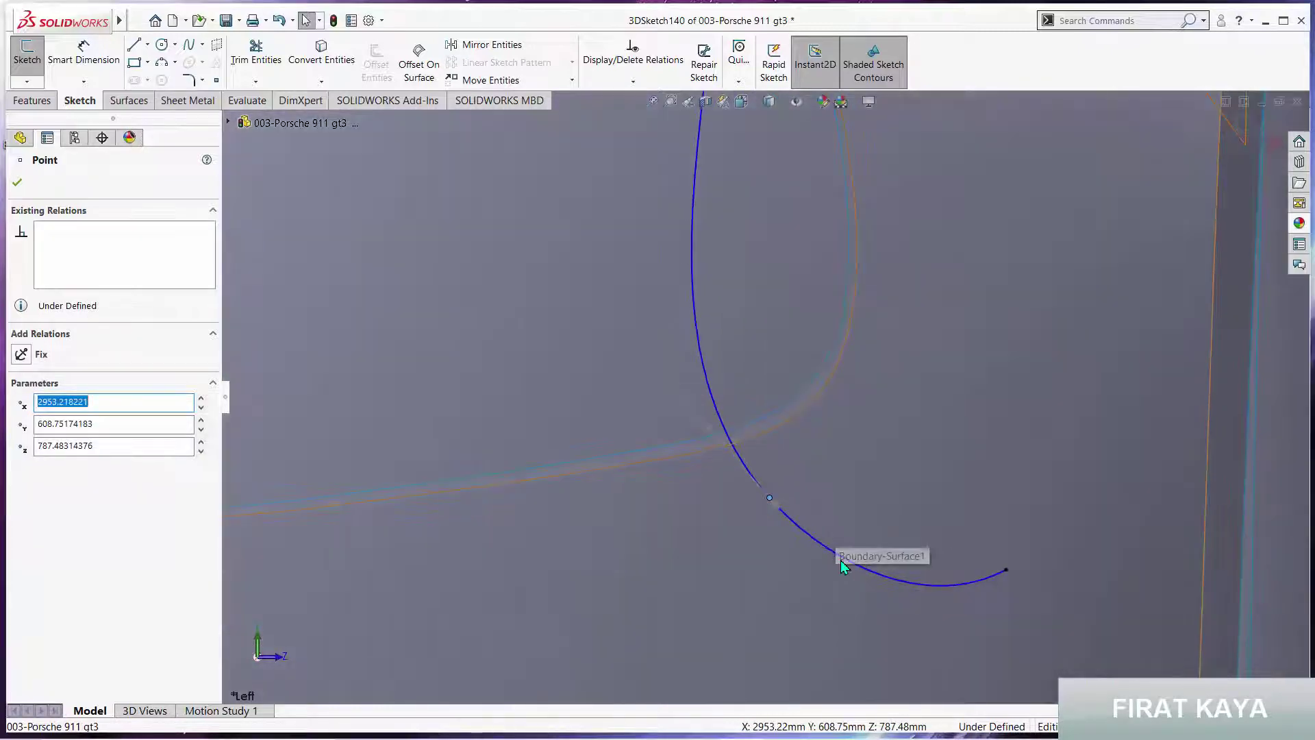
left_click_drag(848, 554, 845, 545)
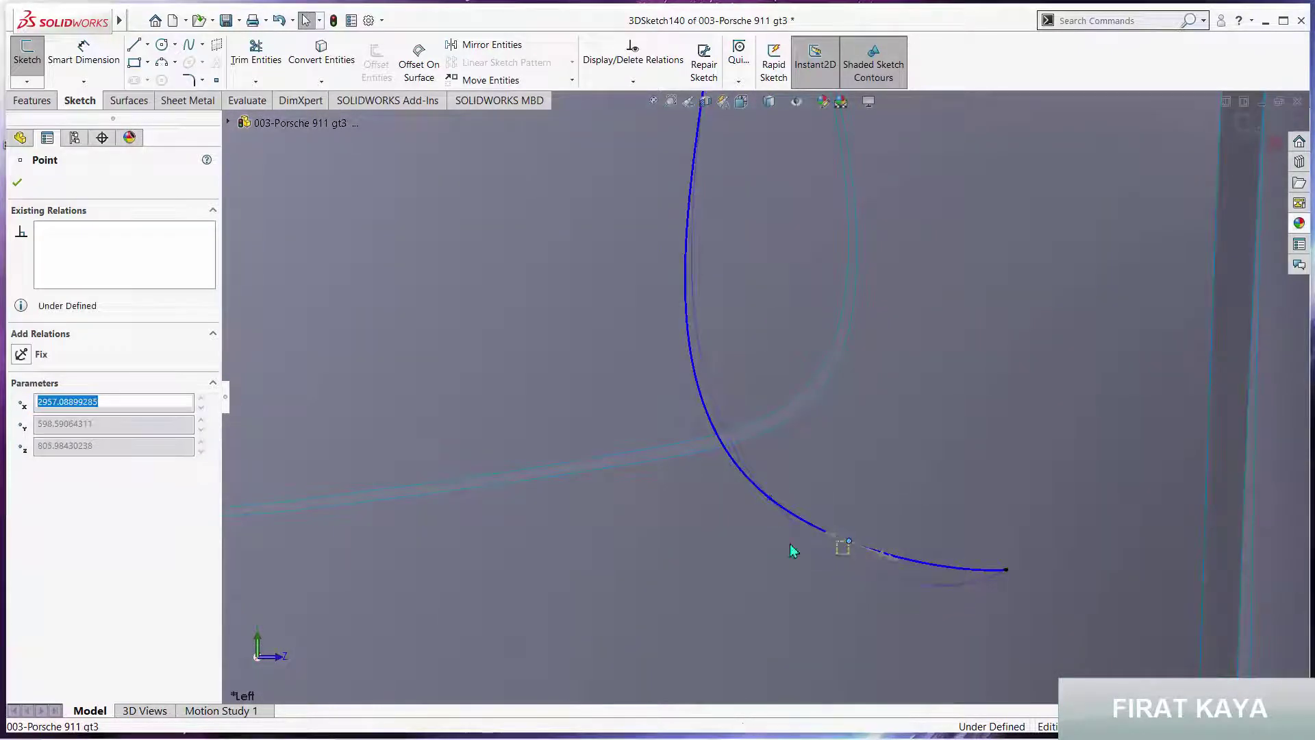
scroll(844, 545, "up", 3)
scroll(945, 349, "up", 3)
left_click(945, 349)
Pull another spline point slightly left and zoom out
scroll(761, 343, "down", 5)
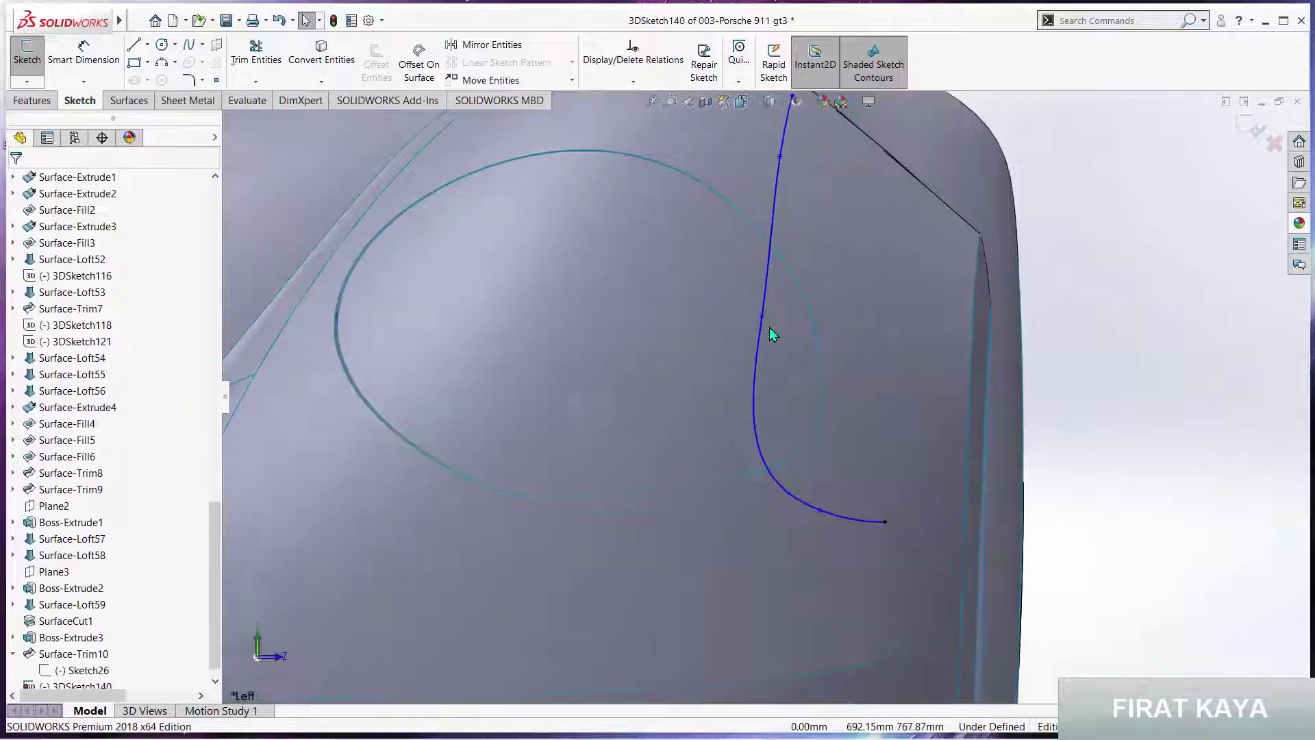
scroll(769, 317, "down", 2)
left_click(757, 307)
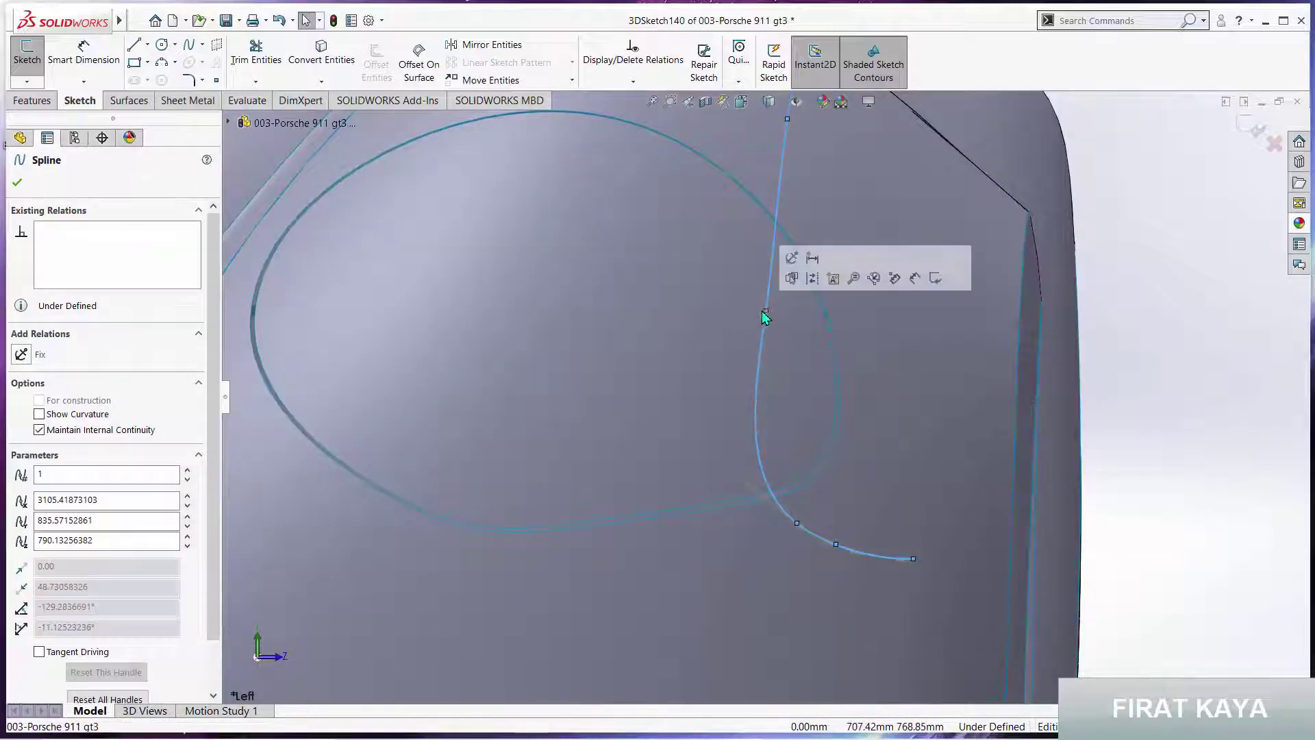
left_click_drag(761, 310, 752, 307)
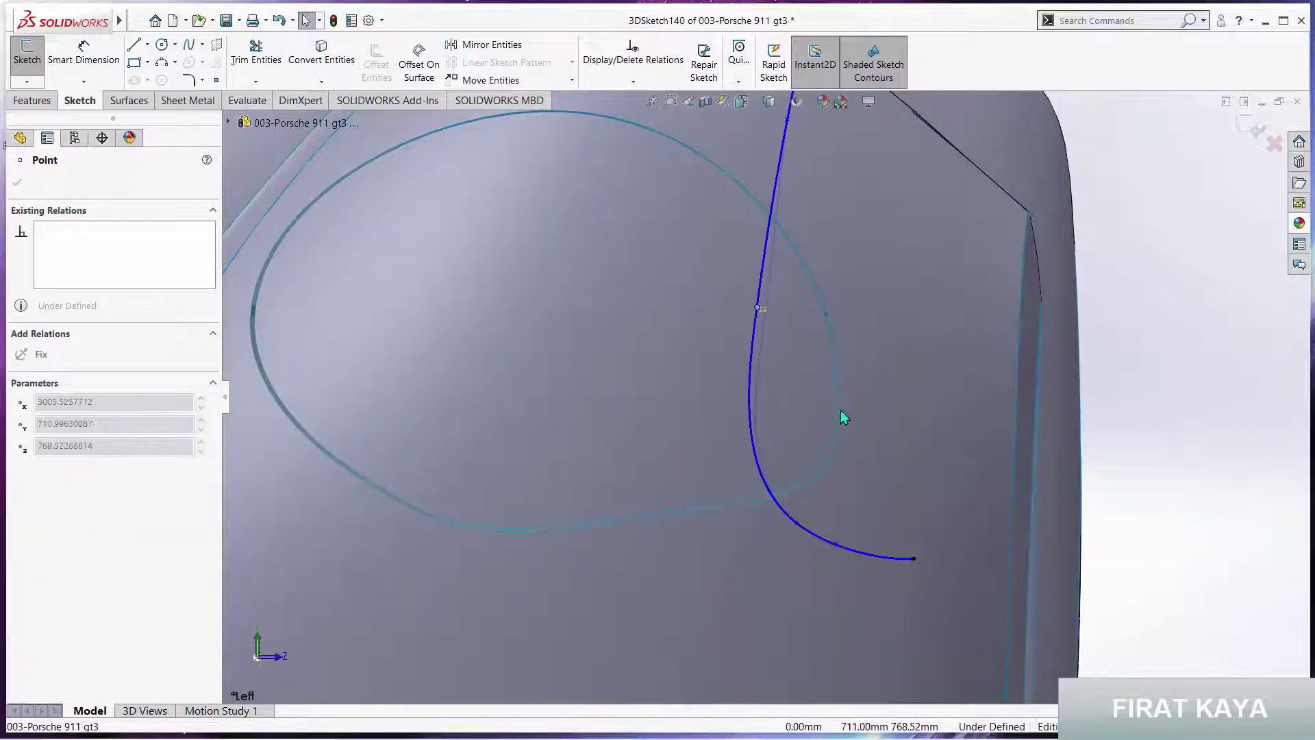
scroll(1042, 337, "up", 3)
left_click(1042, 338)
scroll(1069, 339, "up", 3)
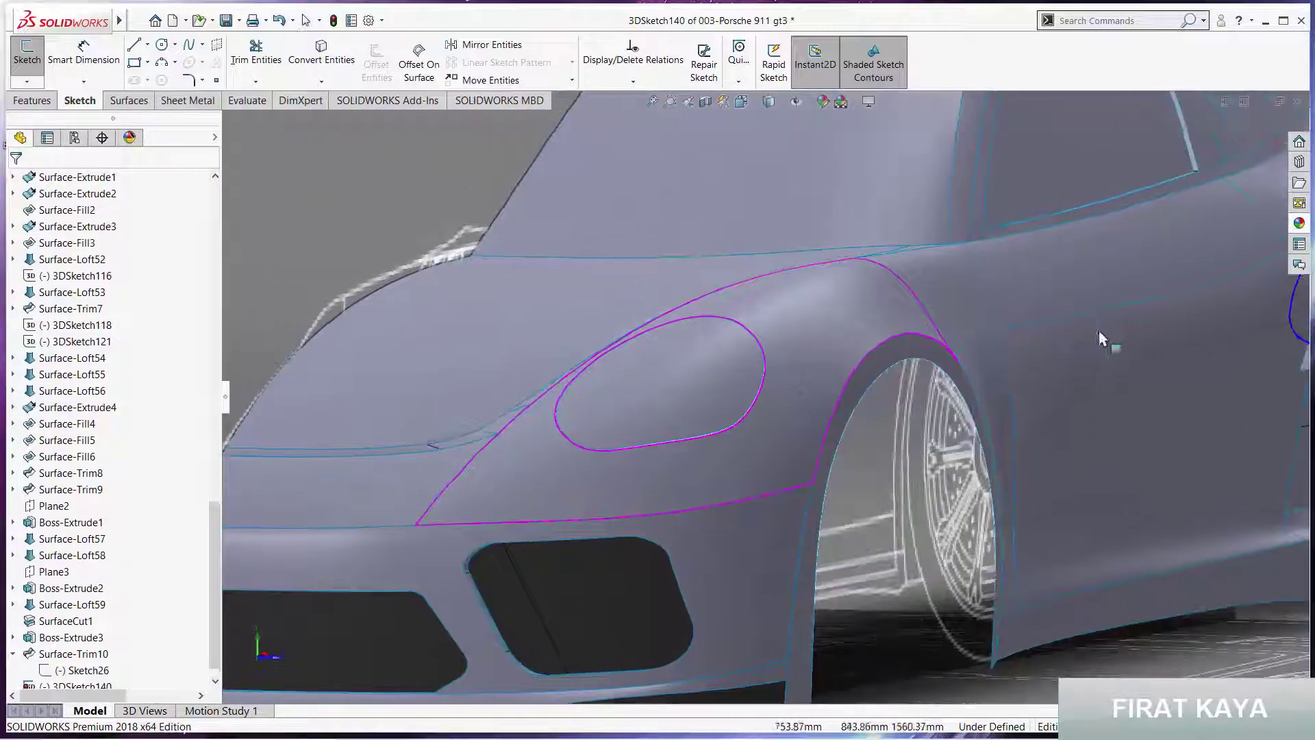
In Front view, drag an upper spline point down to follow the vent opening
middle_click_drag(1100, 338, 967, 333)
scroll(967, 333, "down", 2)
mouse_move(875, 313)
middle_mouse_down()
mouse_move(899, 341)
mouse_move(857, 329)
mouse_move(870, 384)
mouse_move(824, 346)
mouse_move(831, 358)
mouse_move(930, 358)
mouse_move(849, 342)
mouse_move(918, 314)
middle_mouse_up()
key("space")
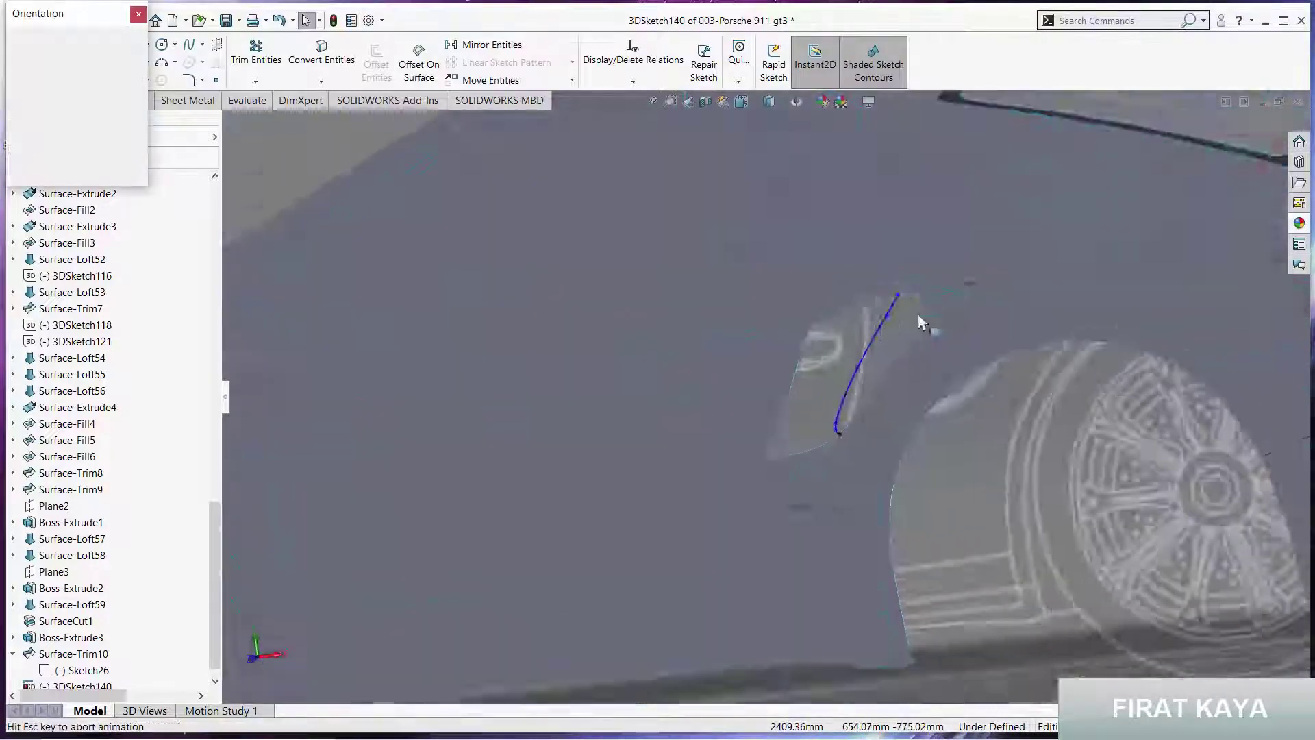
left_click(598, 487)
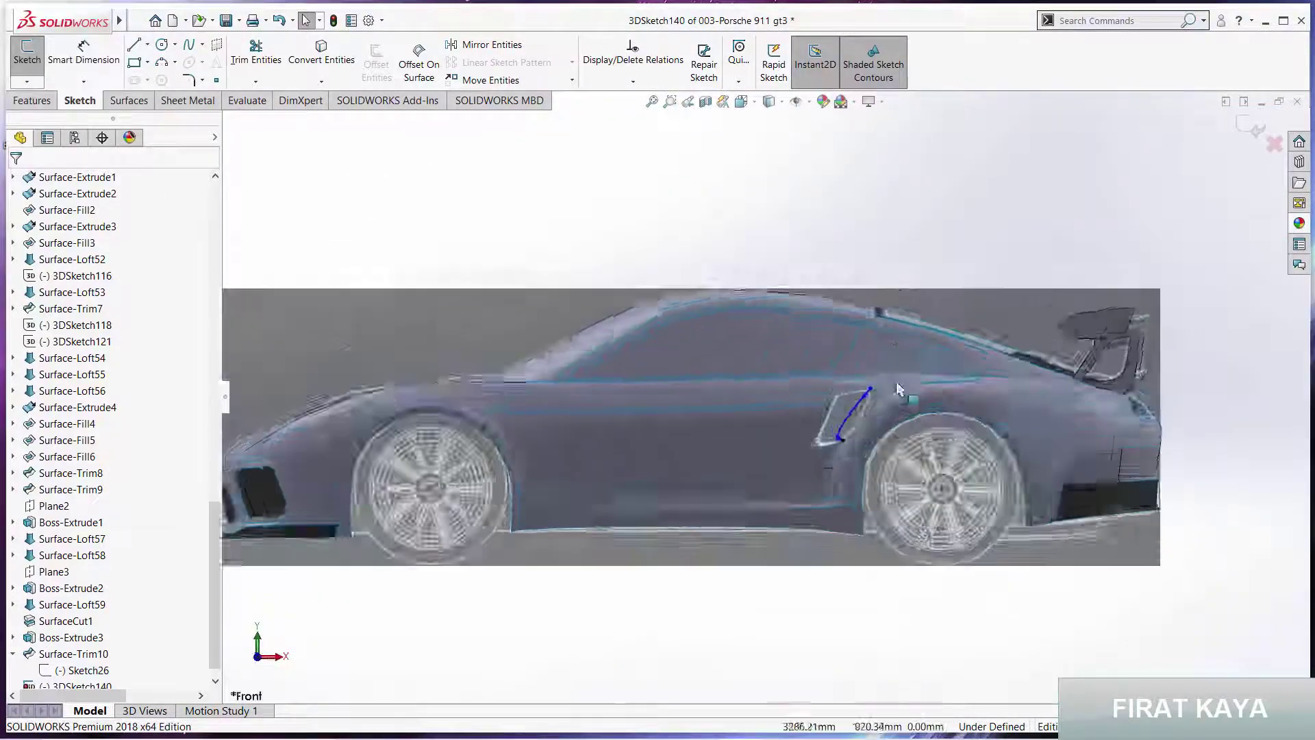
scroll(977, 411, "down", 3)
scroll(976, 411, "down", 4)
scroll(976, 411, "down", 4)
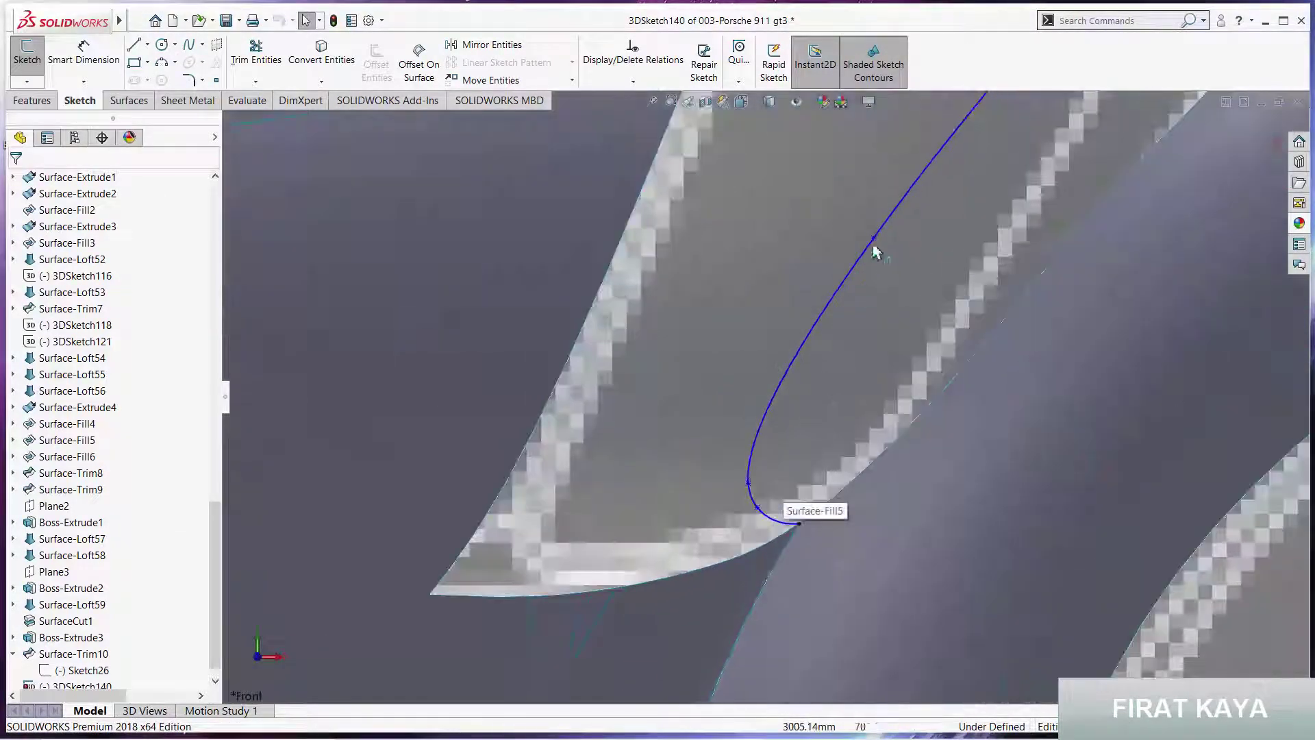
mouse_move(873, 238)
left_mouse_down()
mouse_move(786, 481)
mouse_move(803, 472)
mouse_move(774, 458)
mouse_move(857, 354)
left_mouse_up()
scroll(745, 478, "down", 2)
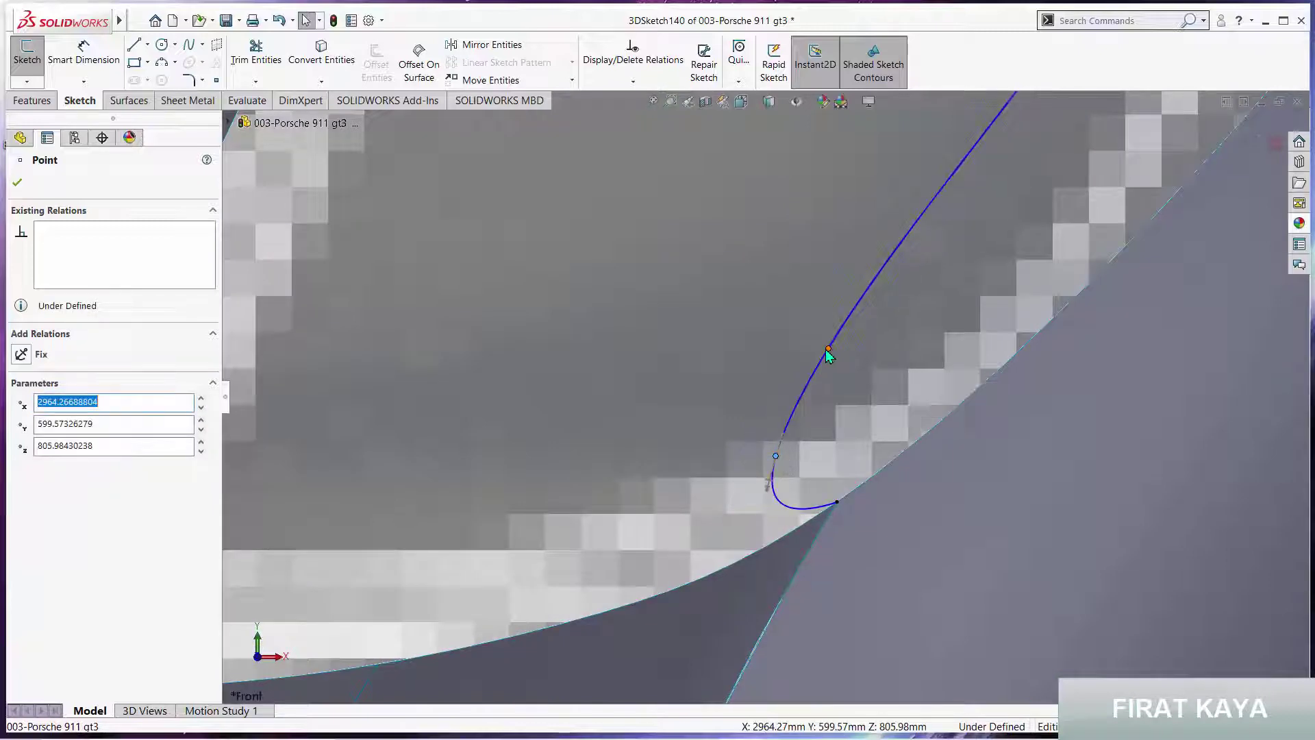
left_click(713, 341)
Slide the middle and lower spline points along the vent's front edge
scroll(798, 271, "up", 3)
scroll(856, 247, "up", 3)
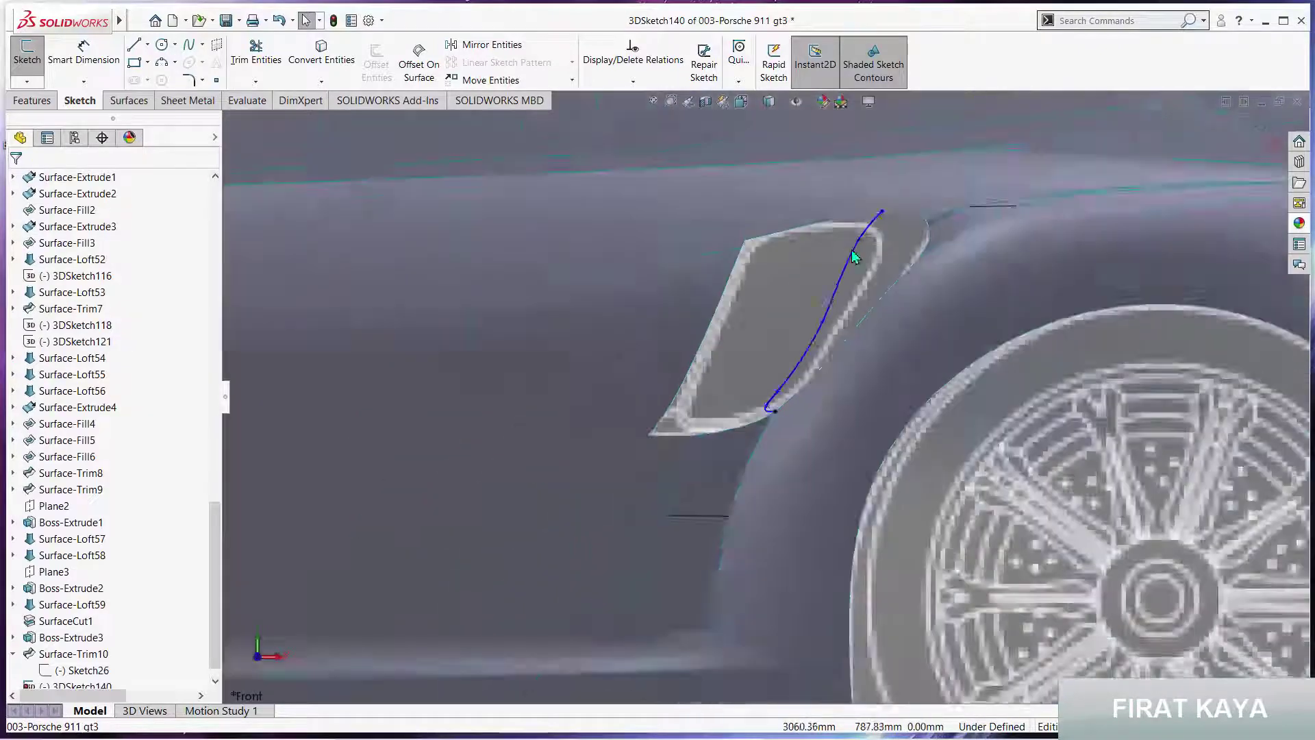
scroll(804, 343, "down", 3)
scroll(773, 381, "down", 2)
mouse_move(775, 348)
left_mouse_down()
mouse_move(837, 351)
mouse_move(826, 371)
left_mouse_up()
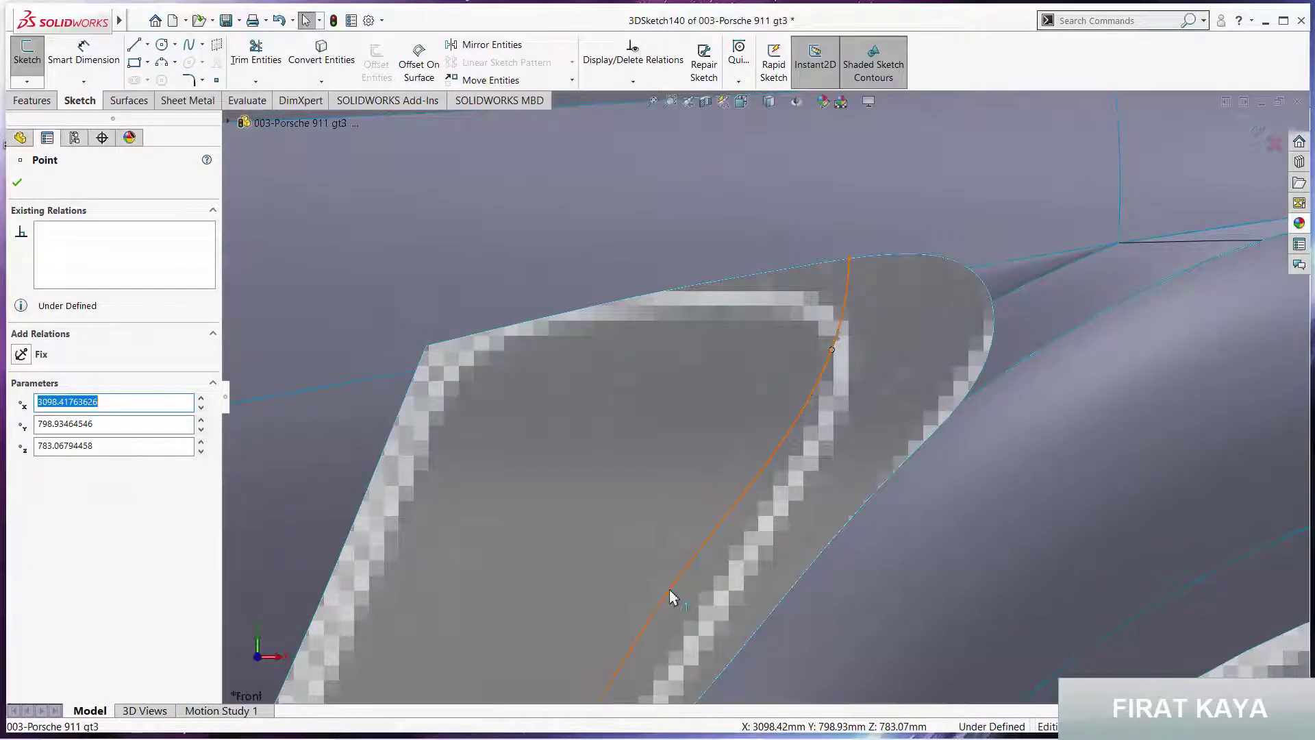
left_click(720, 600)
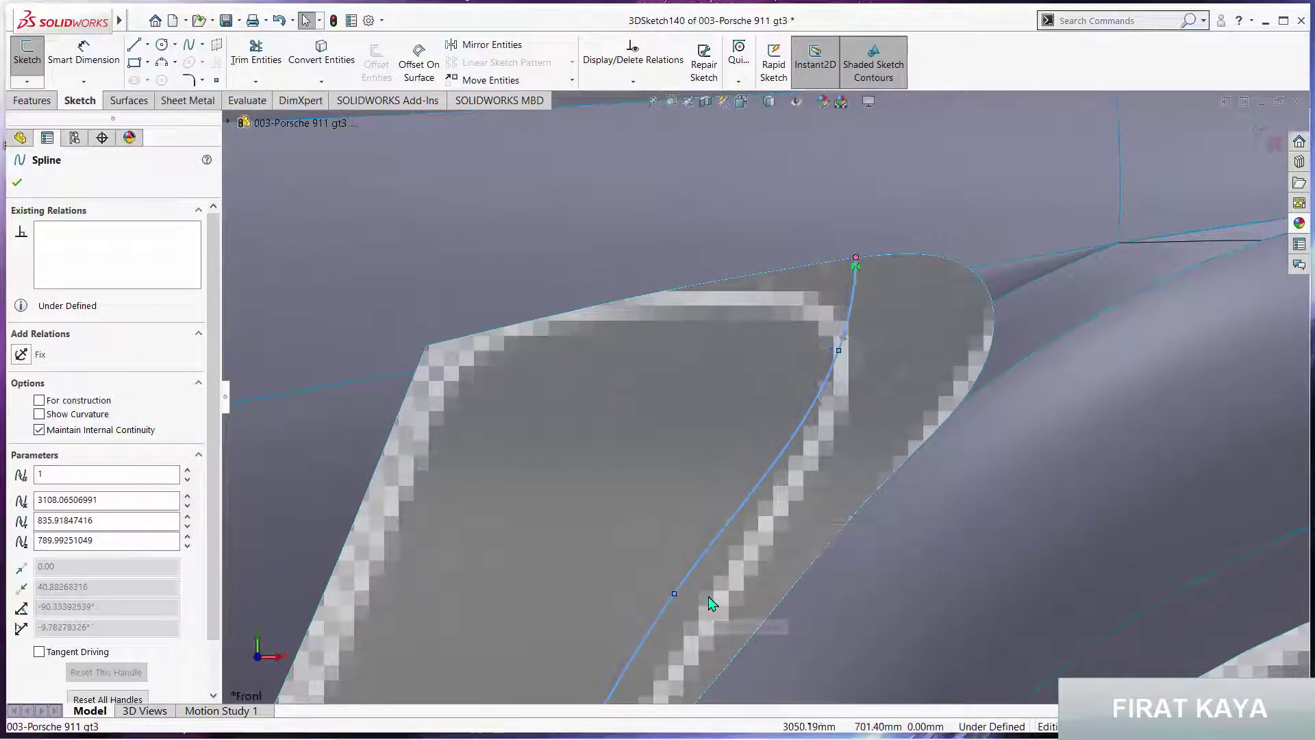
left_click_drag(668, 593, 706, 597)
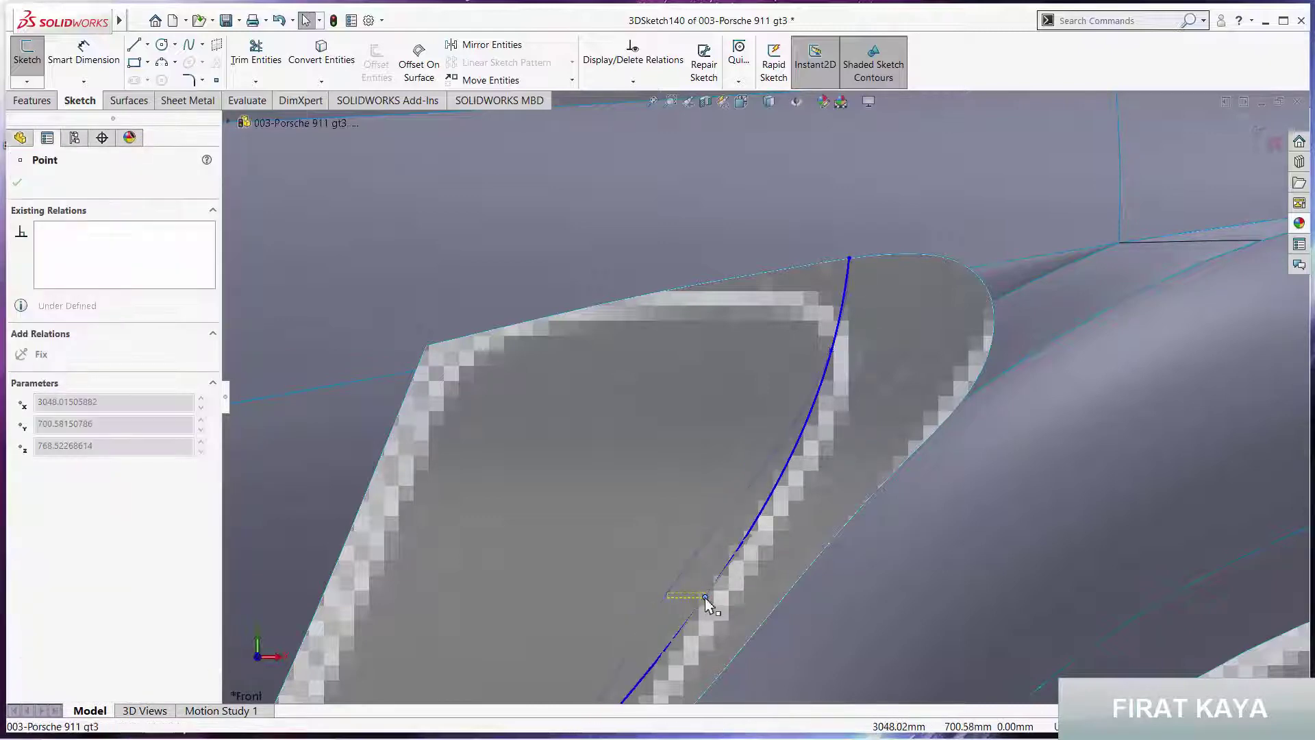
left_click(623, 495)
scroll(623, 495, "up", 5)
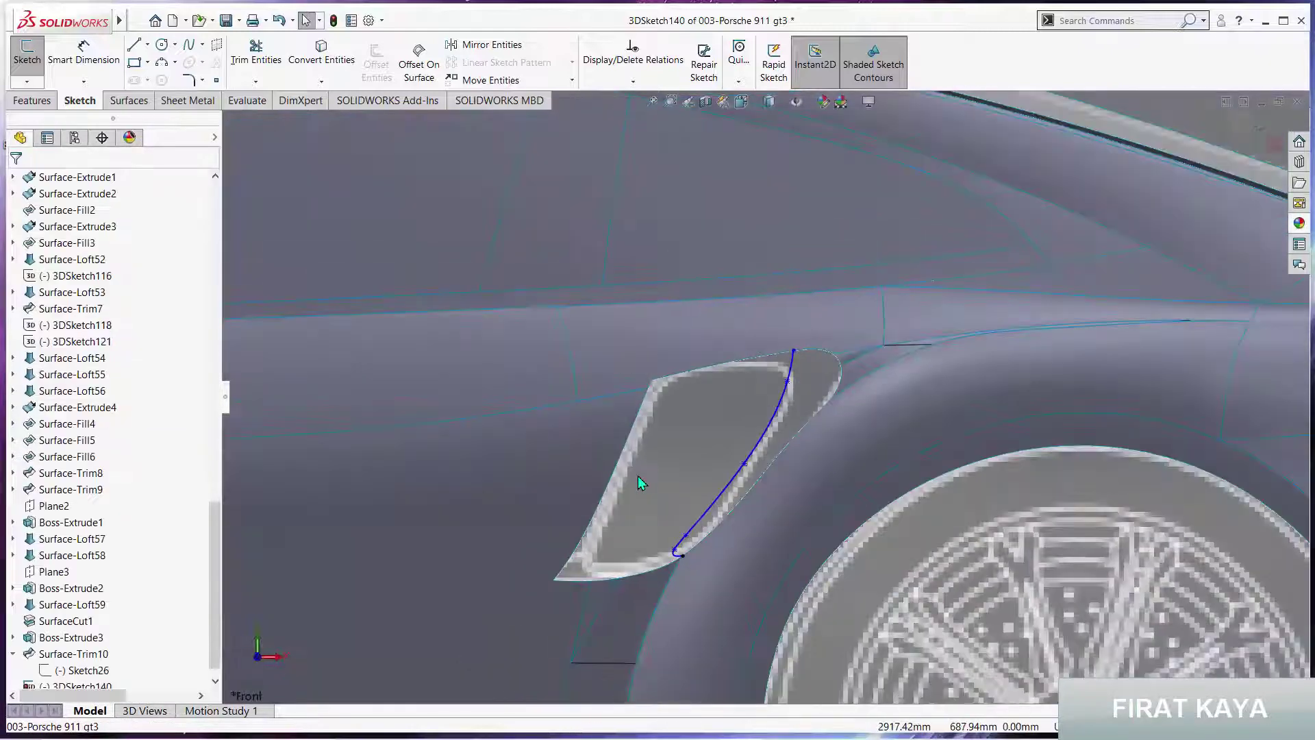
scroll(692, 534, "down", 3)
scroll(726, 480, "up", 5)
middle_click_drag(743, 396, 806, 391)
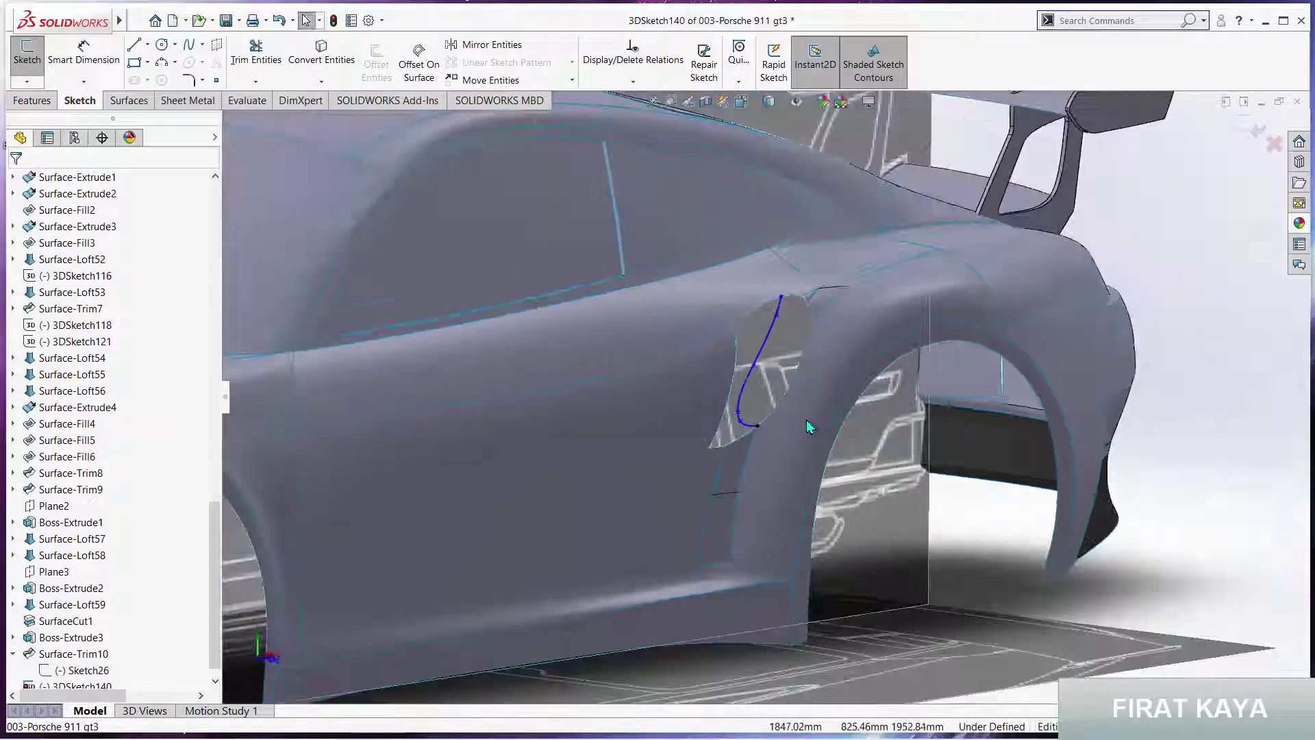
In Left view, shift the upper, middle and lower headlight spline points to the right
key("space")
left_click(548, 441)
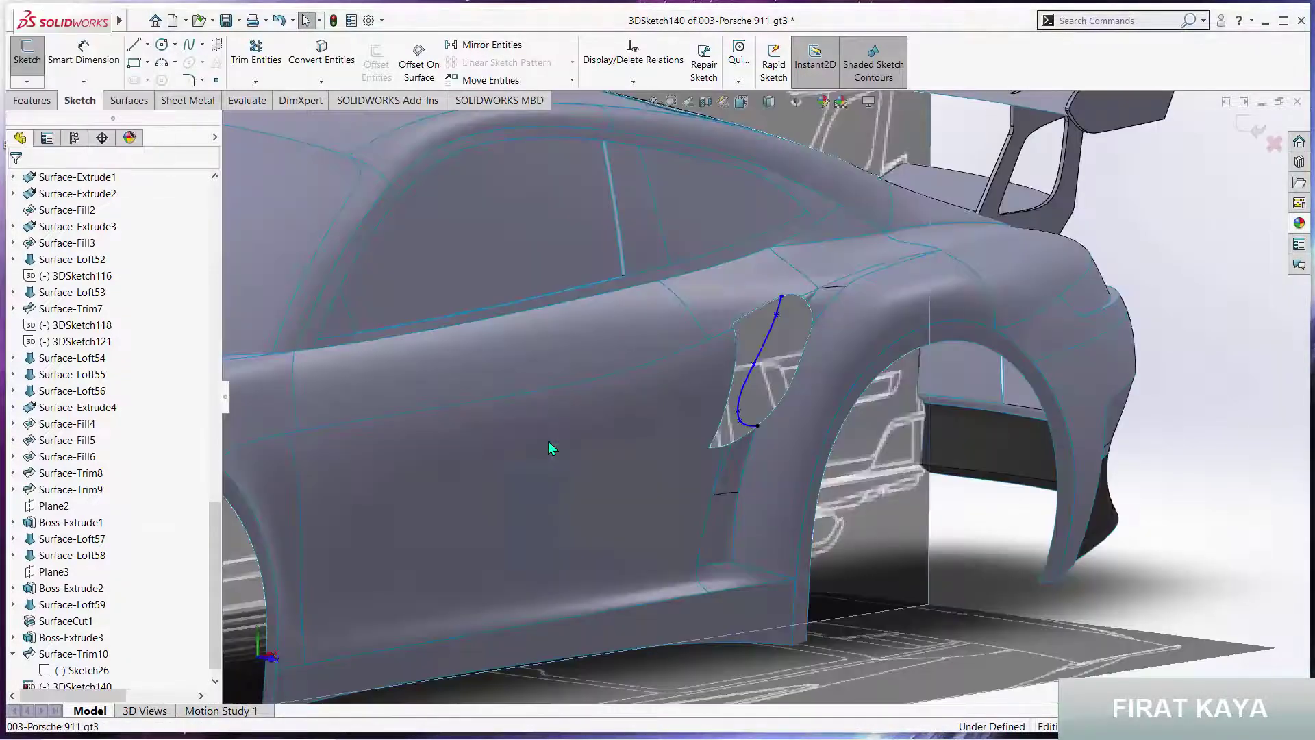
scroll(1033, 384, "down", 3)
scroll(963, 340, "down", 3)
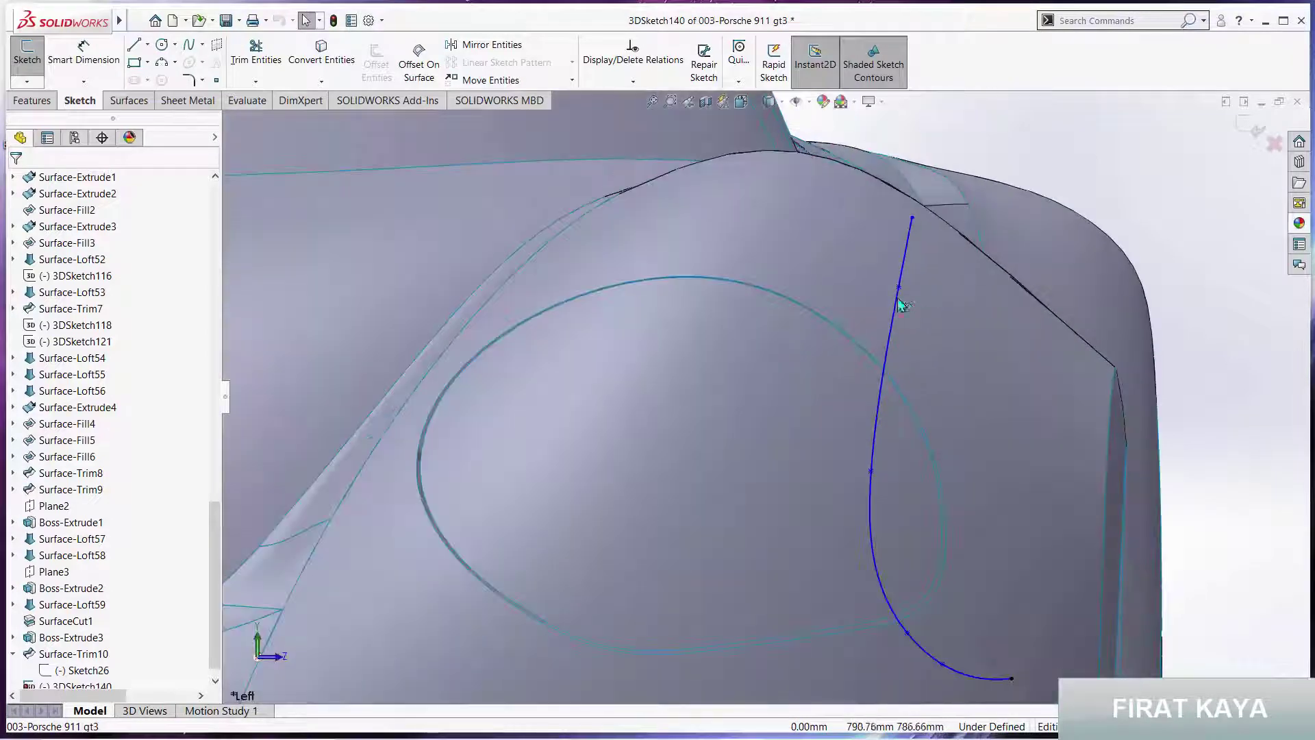
left_click_drag(899, 288, 926, 287)
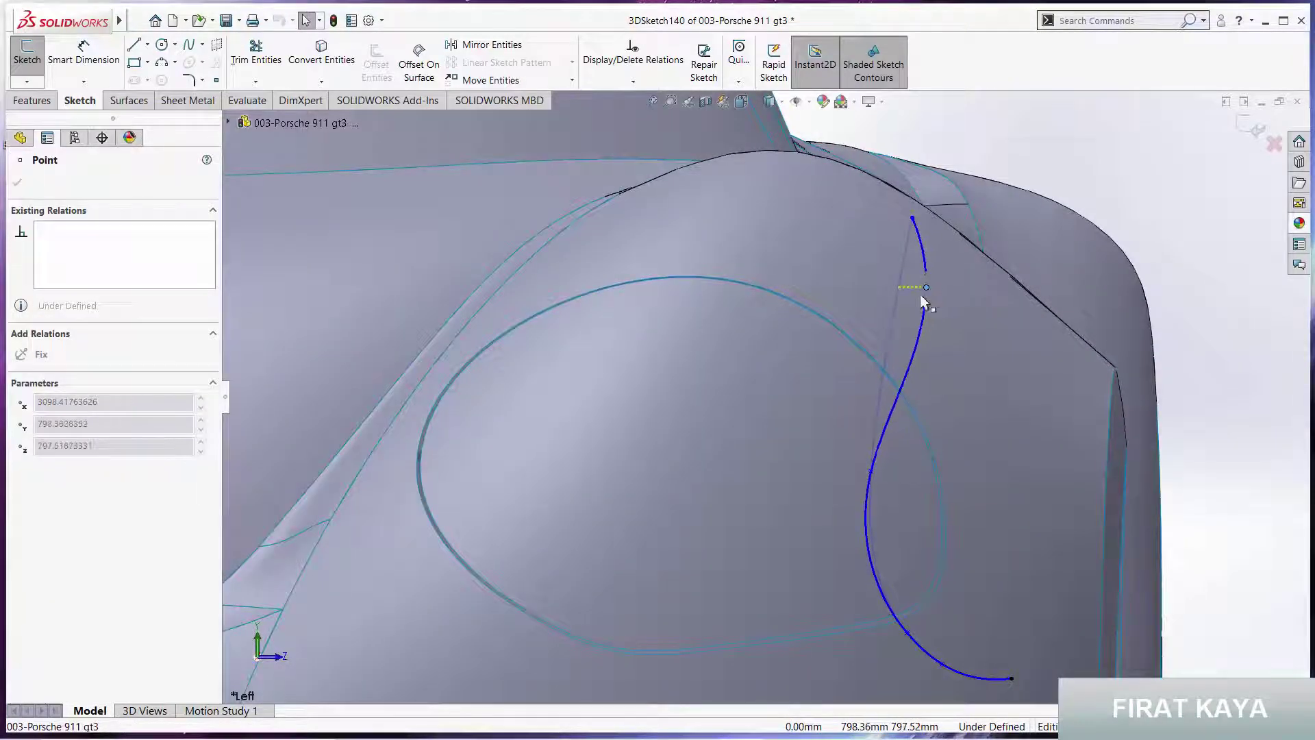
left_click_drag(872, 470, 915, 471)
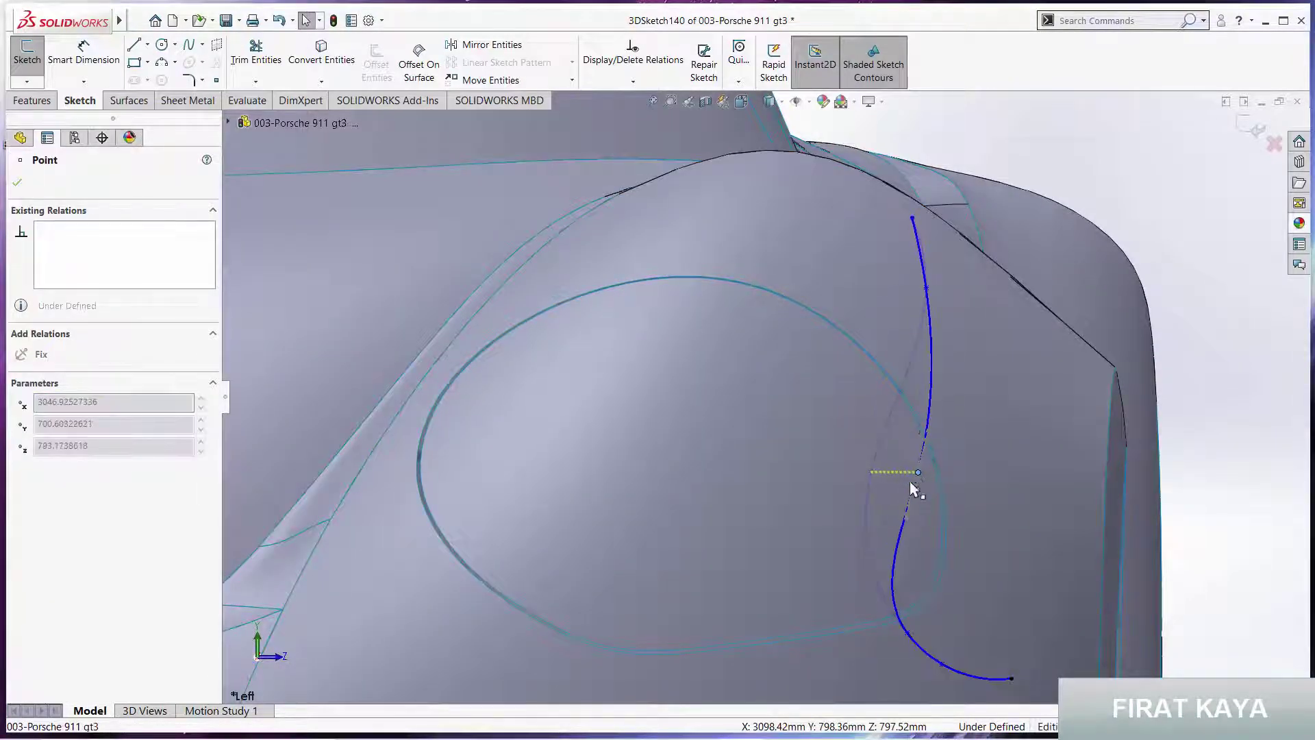
scroll(899, 619, "down", 2)
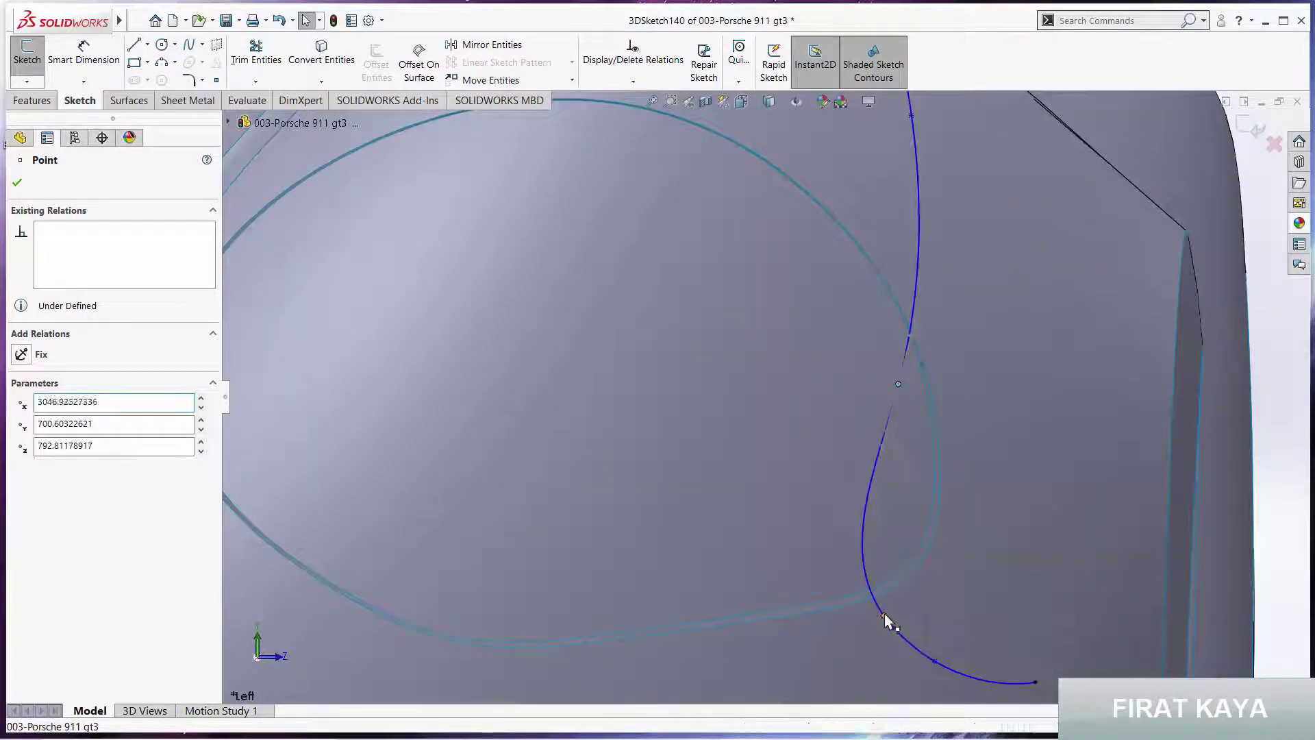
left_click_drag(884, 615, 911, 606)
Straighten the spline's middle and nudge another point slightly left
scroll(897, 425, "down", 3)
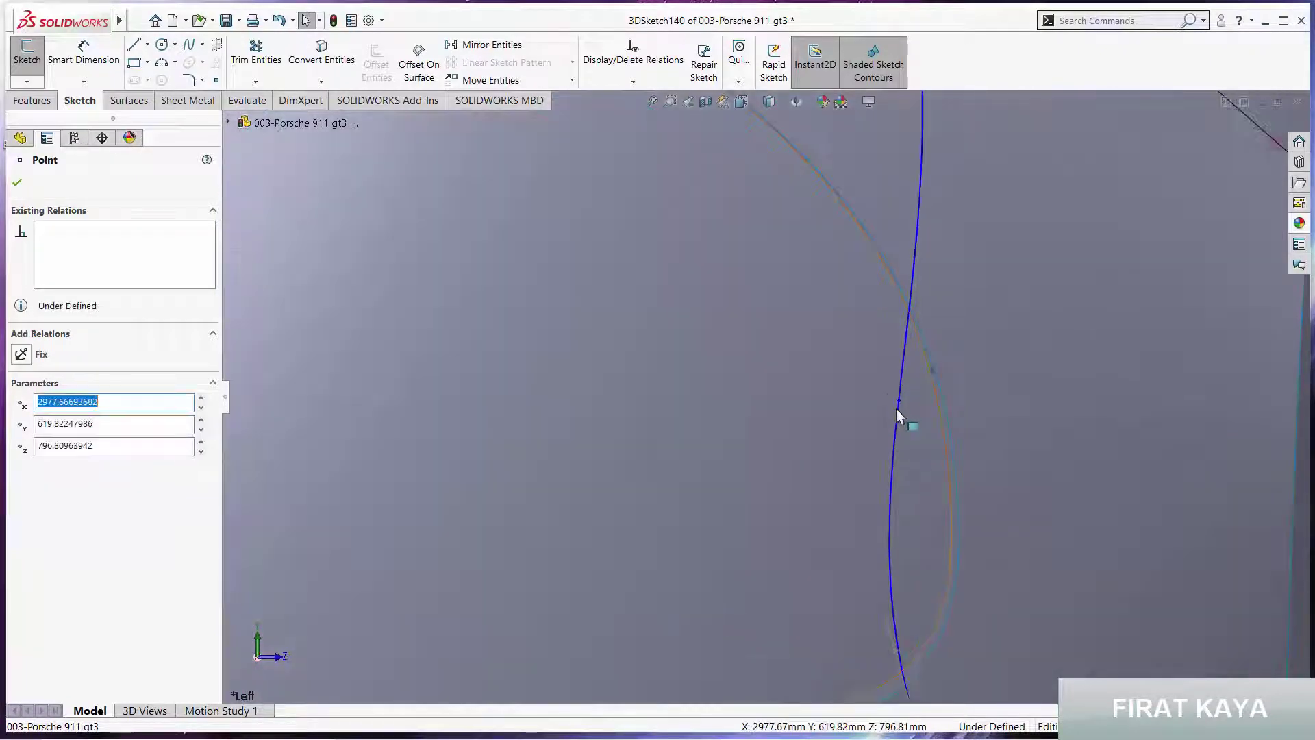
left_click_drag(854, 384, 903, 389)
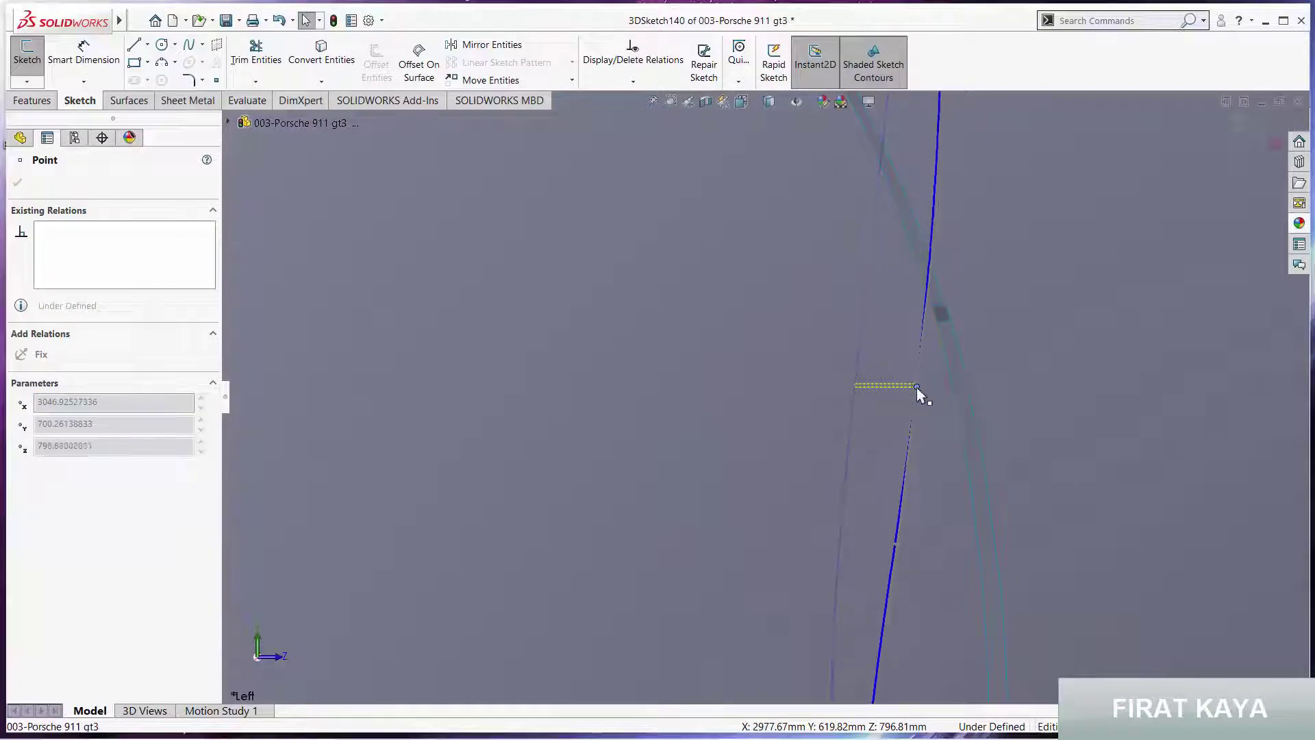
scroll(872, 470, "up", 5)
left_click(917, 426)
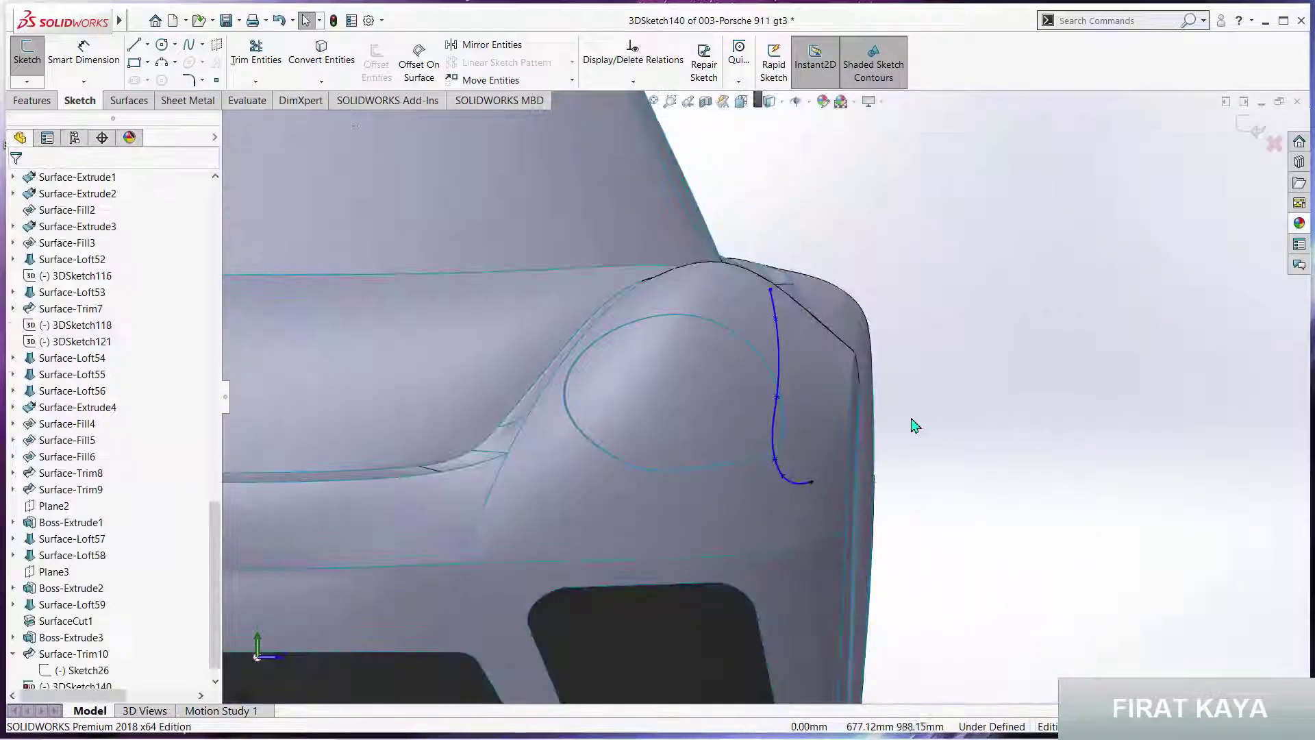
scroll(798, 405, "down", 2)
scroll(785, 384, "down", 3)
scroll(762, 302, "down", 2)
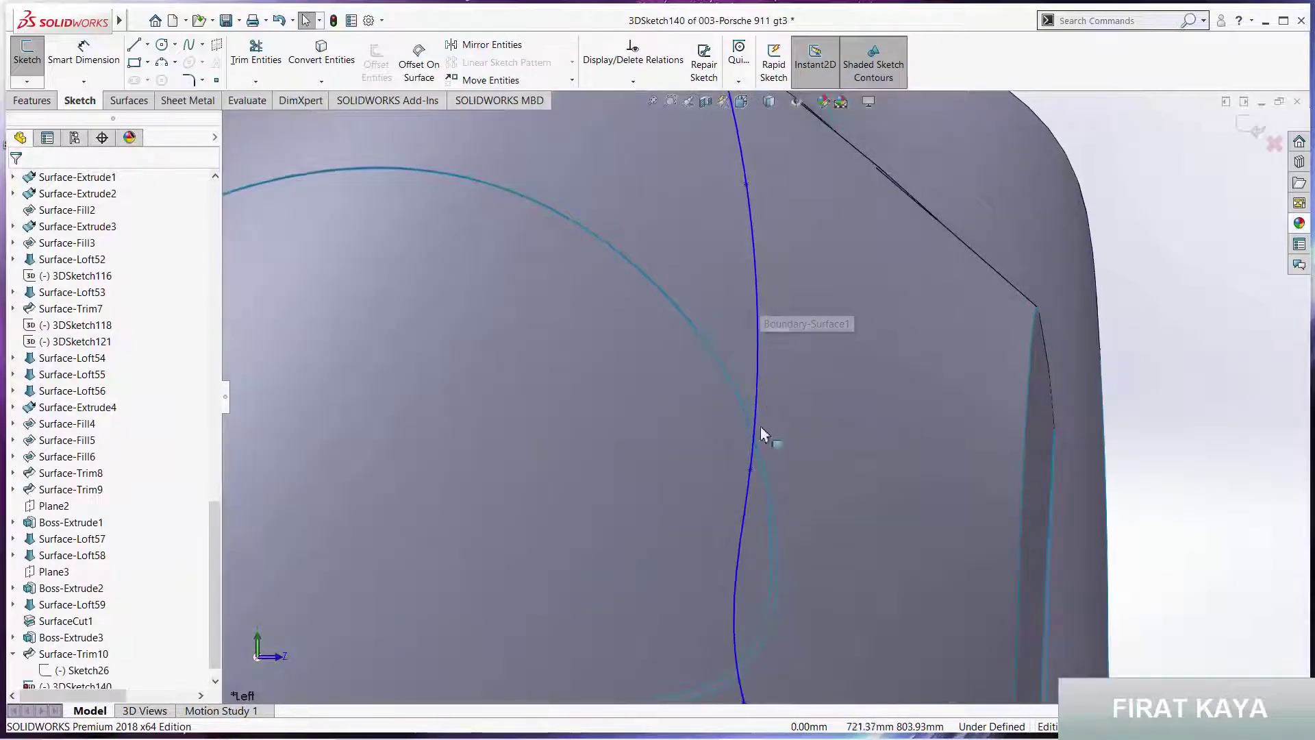
left_click(750, 471)
left_click_drag(738, 474, 742, 469)
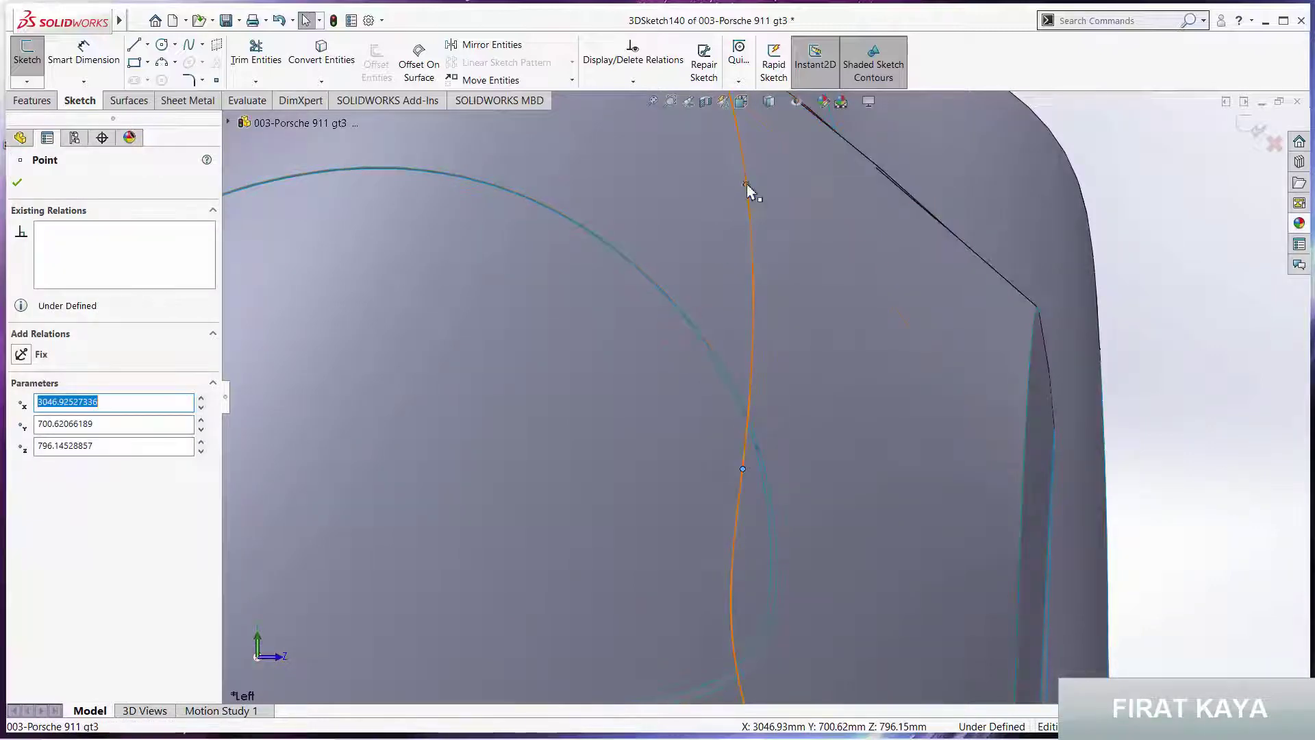
scroll(825, 330, "up", 2)
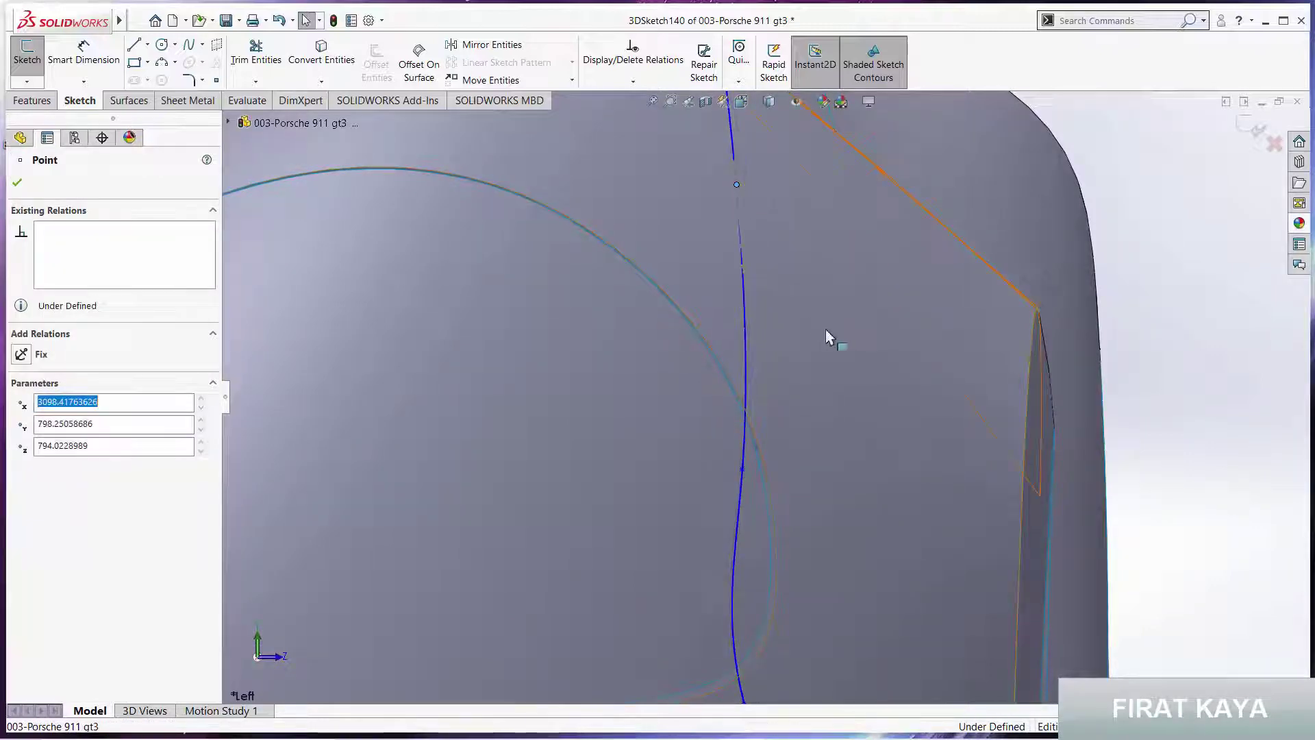
scroll(825, 330, "up", 3)
left_click(986, 300)
Make final point adjustments to even out the spline's upper run
scroll(755, 463, "down", 2)
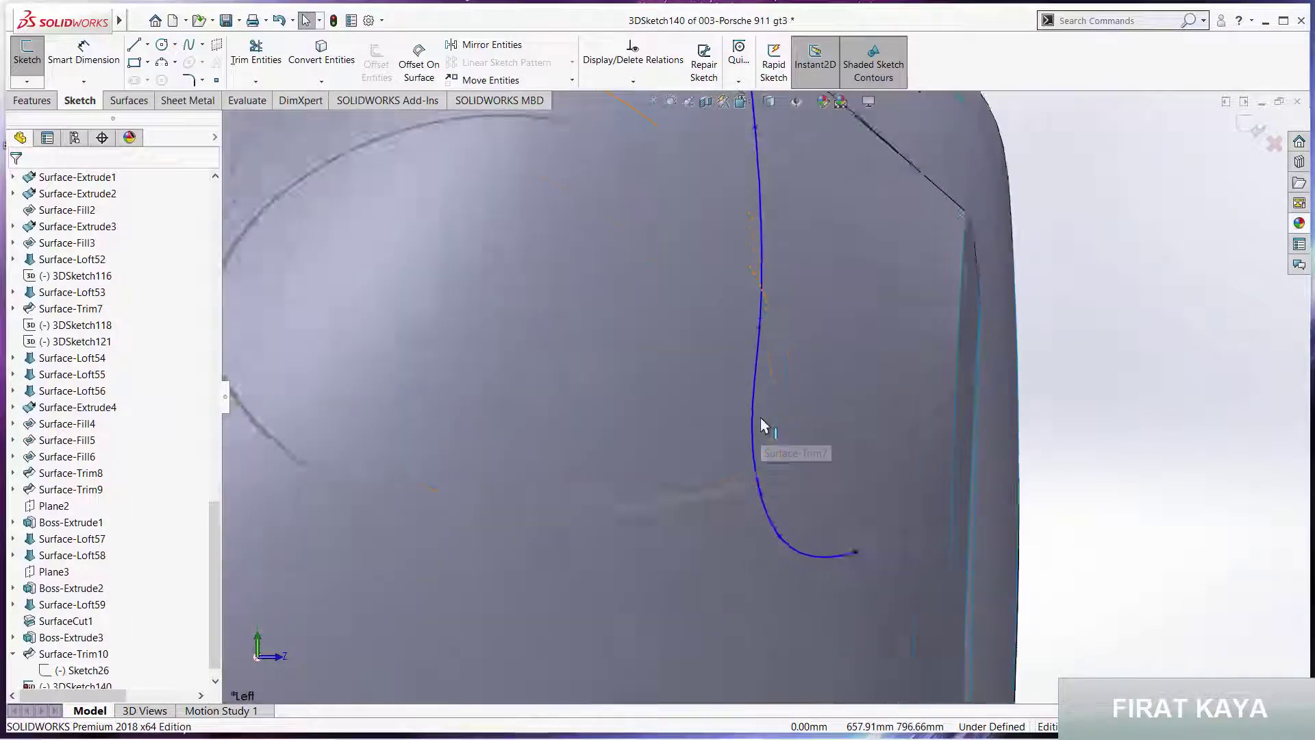
scroll(768, 399, "down", 3)
scroll(760, 363, "down", 2)
left_click_drag(764, 257, 769, 258)
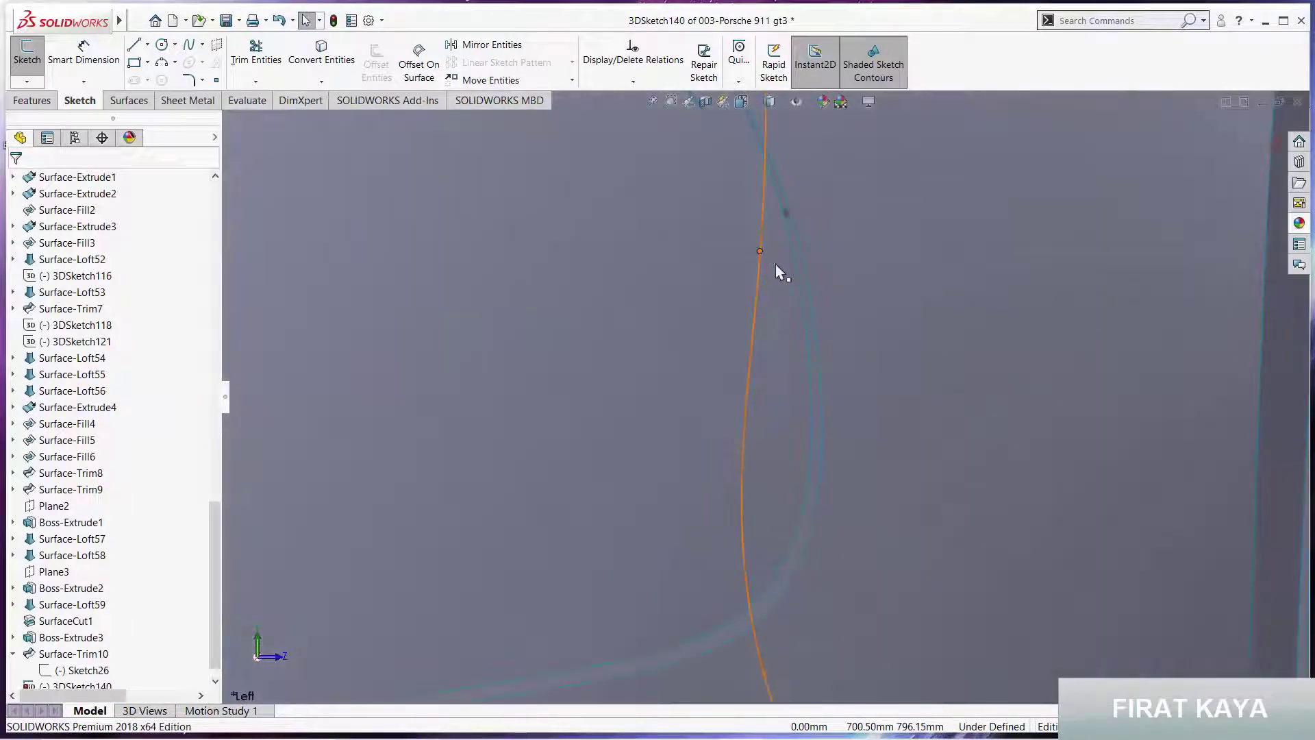
left_click_drag(835, 515, 754, 637)
scroll(692, 466, "up", 2)
scroll(890, 373, "up", 3)
left_click(888, 372)
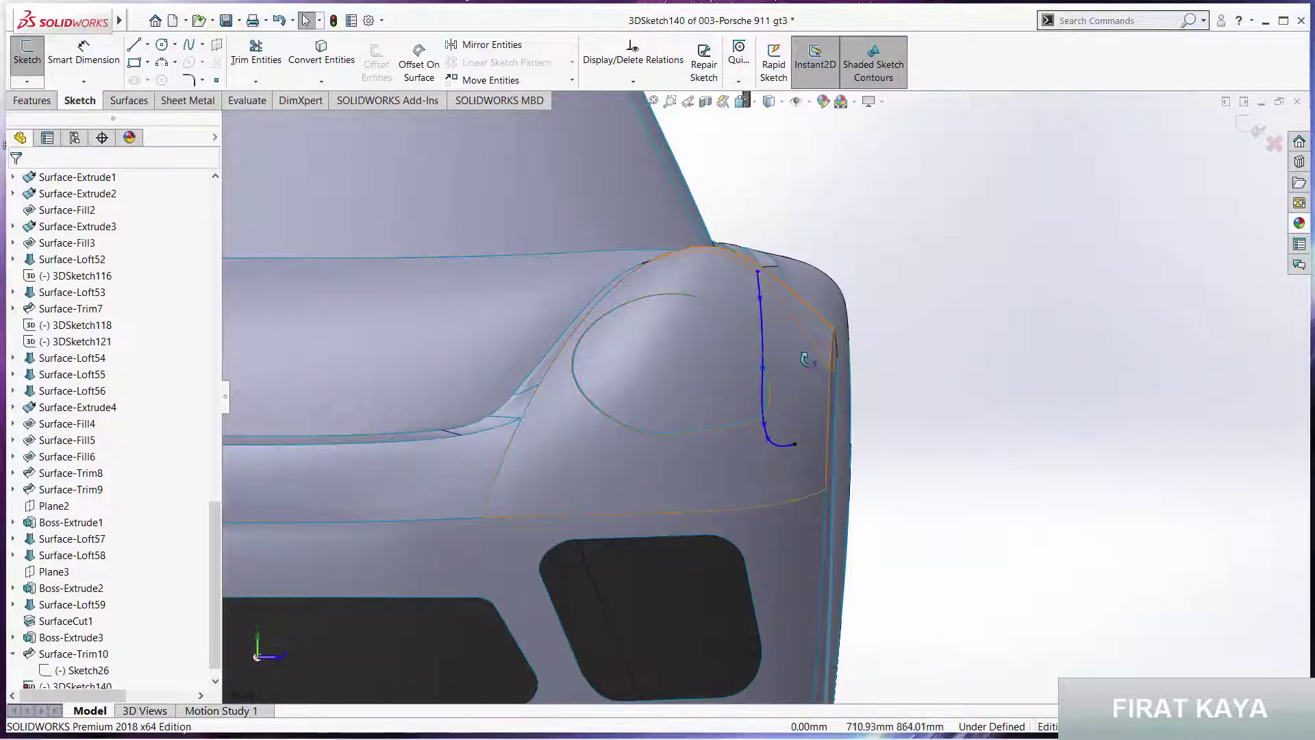
Orbit and zoom to a side view around the rear-fender spline
scroll(888, 372, "up", 3)
mouse_move(889, 372)
middle_mouse_down()
mouse_move(949, 342)
mouse_move(822, 335)
middle_mouse_up()
scroll(948, 342, "down", 3)
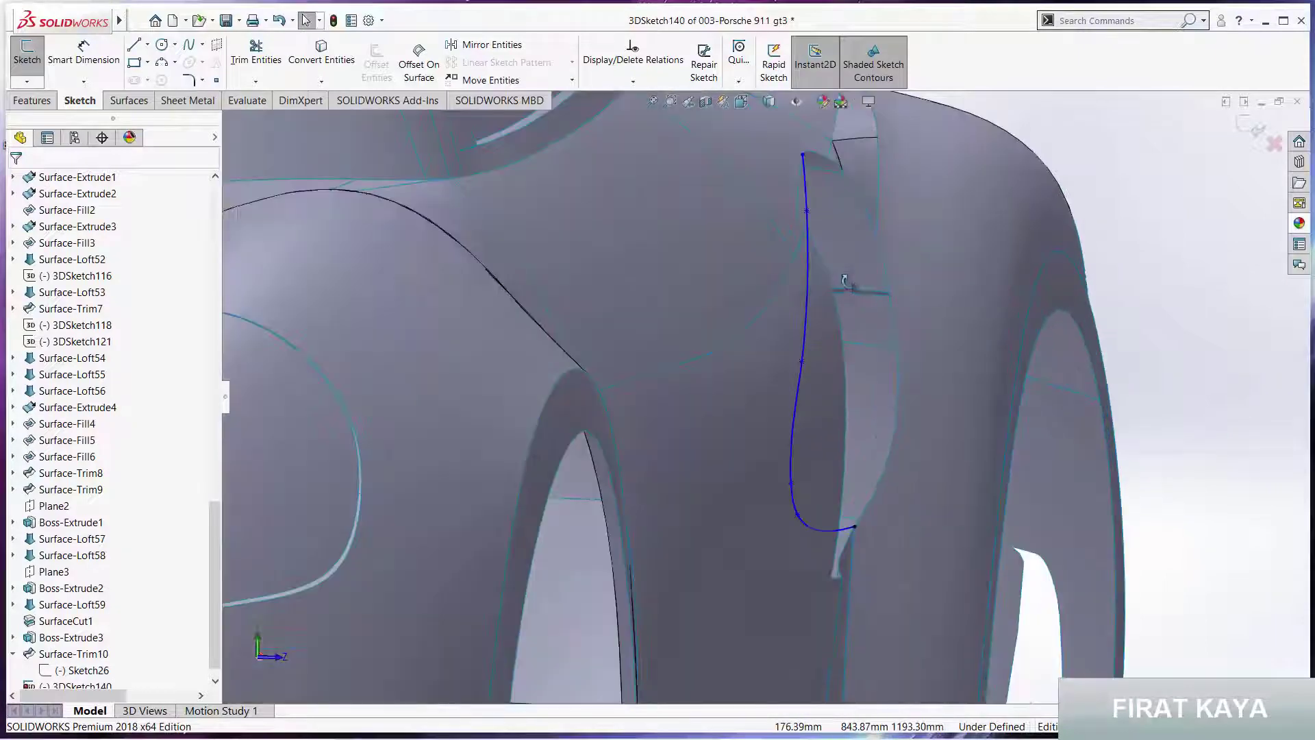
scroll(822, 336, "down", 3)
scroll(753, 342, "up", 5)
scroll(656, 348, "down", 4)
key("ctrl+1")
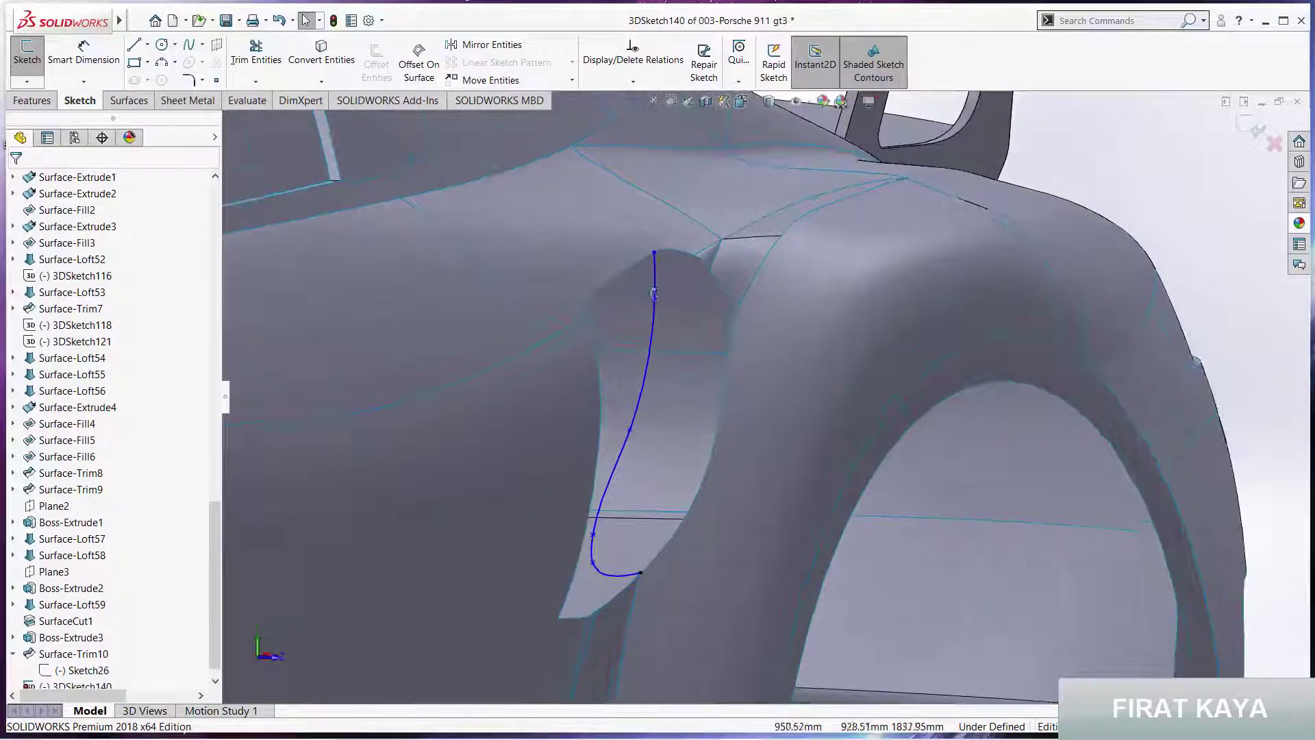
scroll(594, 355, "up", 3)
scroll(607, 388, "down", 4)
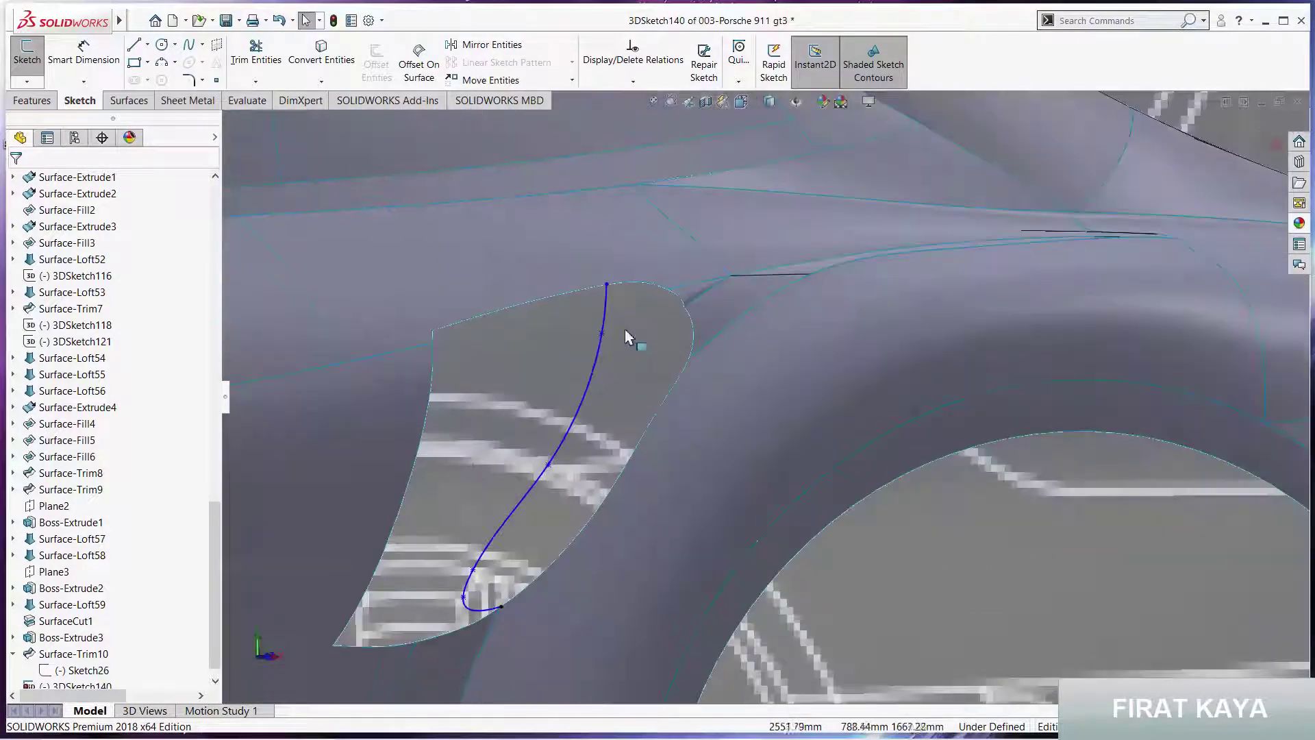
mouse_move(616, 356)
middle_mouse_down()
mouse_move(605, 469)
mouse_move(468, 514)
mouse_move(622, 300)
middle_mouse_up()
scroll(622, 299, "down", 3)
Show the sketcher triad on the spline's top endpoint and shift it along X
left_click(621, 267)
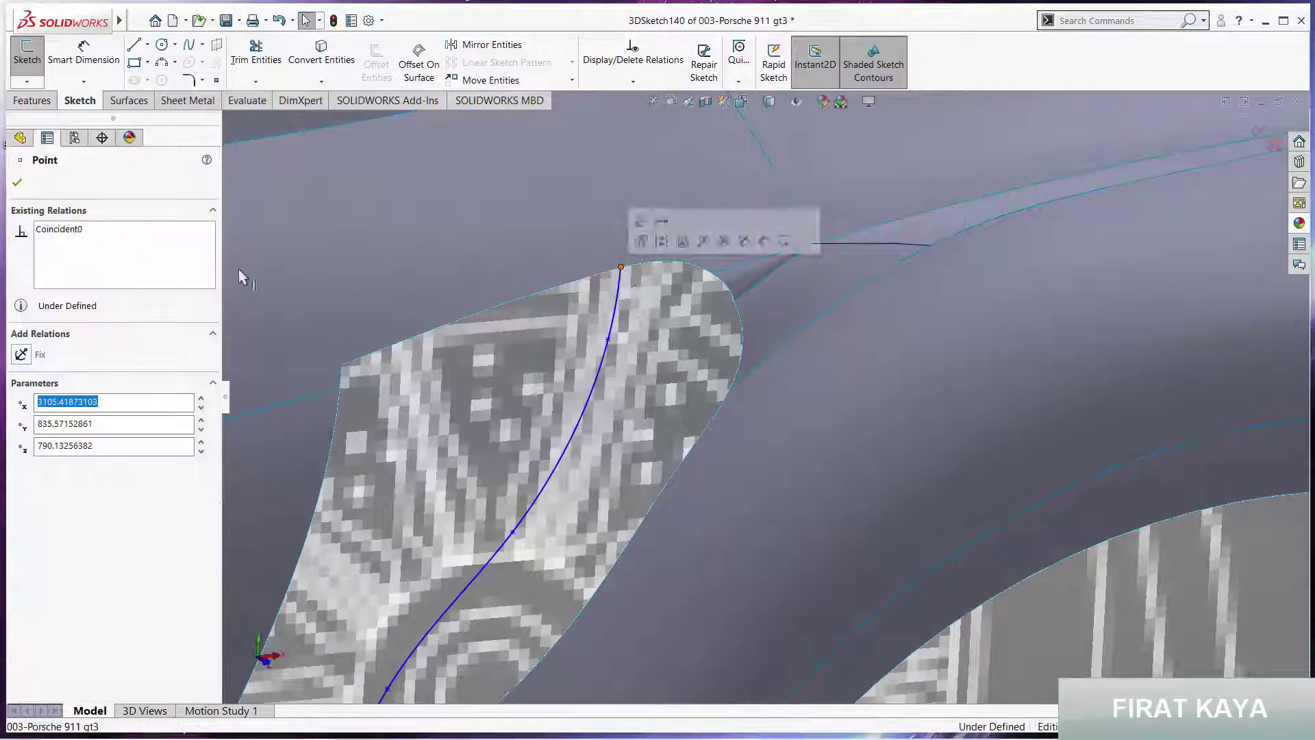
scroll(633, 279, "down", 2)
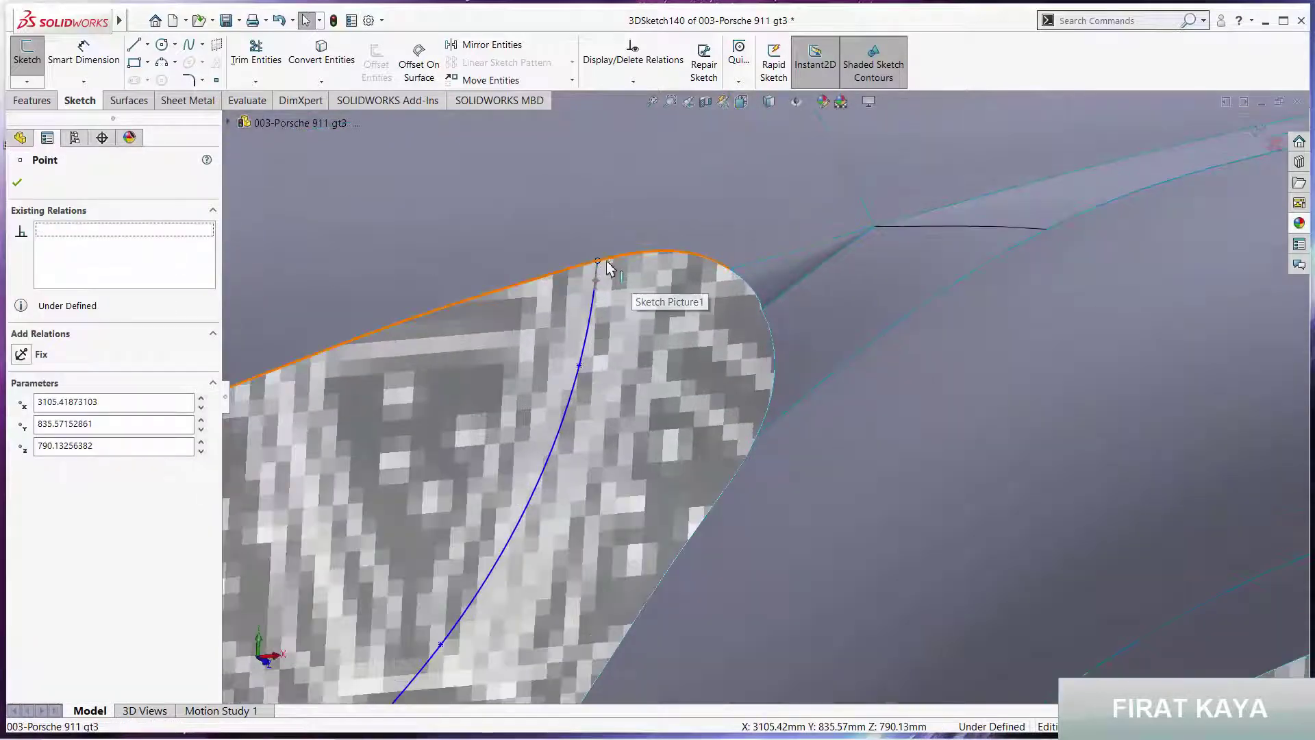
right_click(600, 265)
left_click(674, 378)
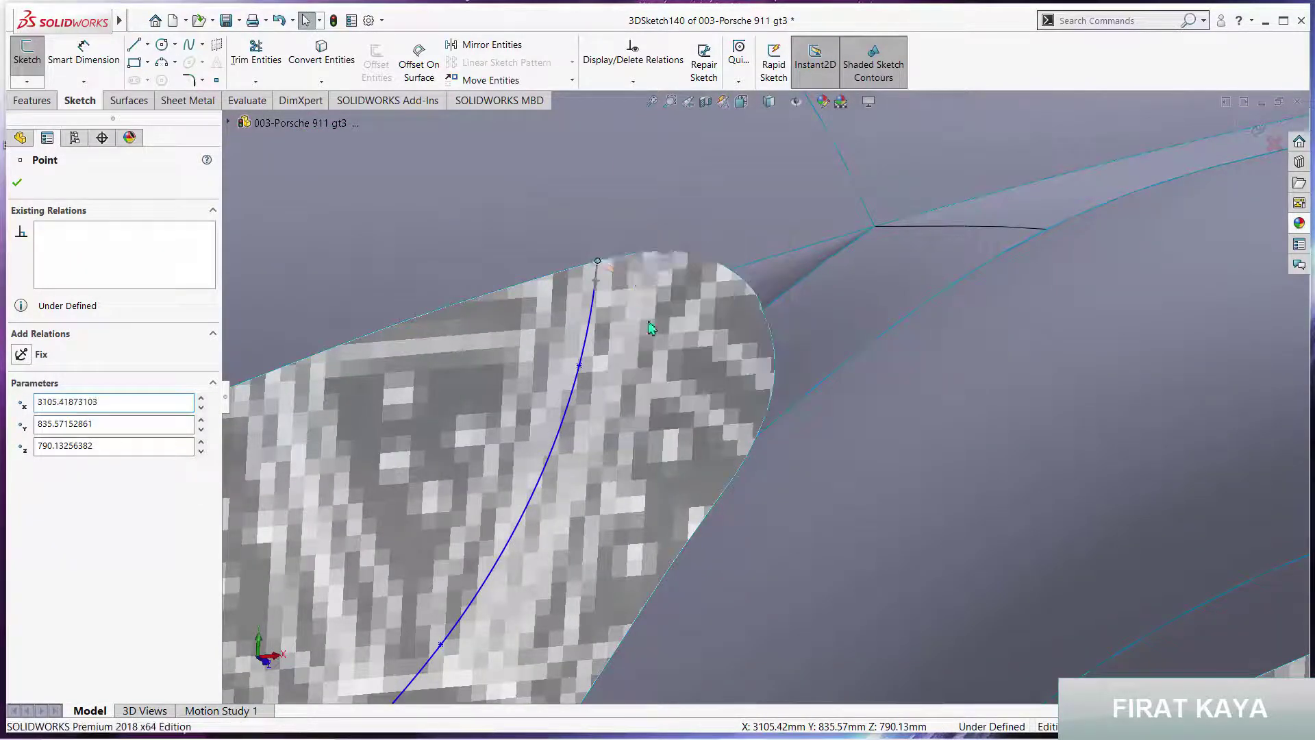
mouse_move(706, 268)
left_mouse_down()
mouse_move(753, 260)
mouse_move(676, 277)
left_mouse_up()
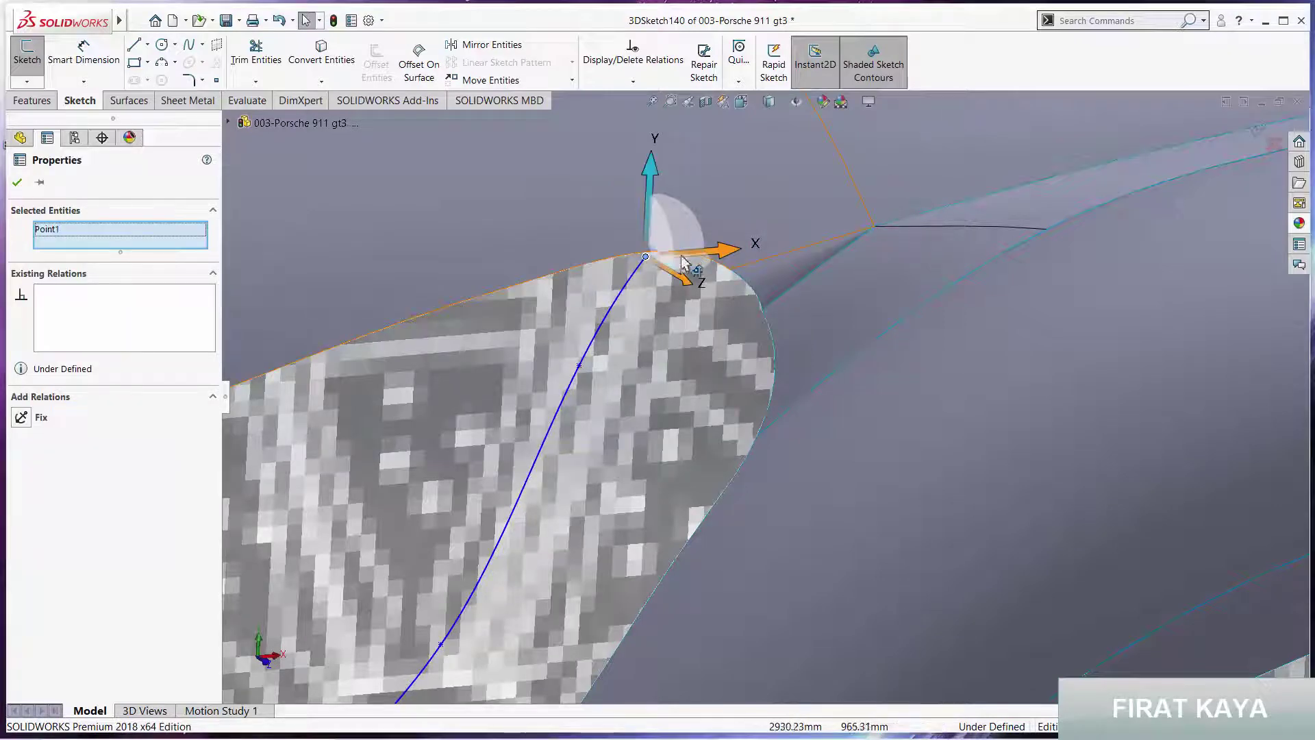
In Front view, lower the spline's top endpoint about 80 mm and hide the triad
mouse_move(683, 278)
middle_mouse_down()
mouse_move(754, 383)
mouse_move(677, 259)
middle_mouse_up()
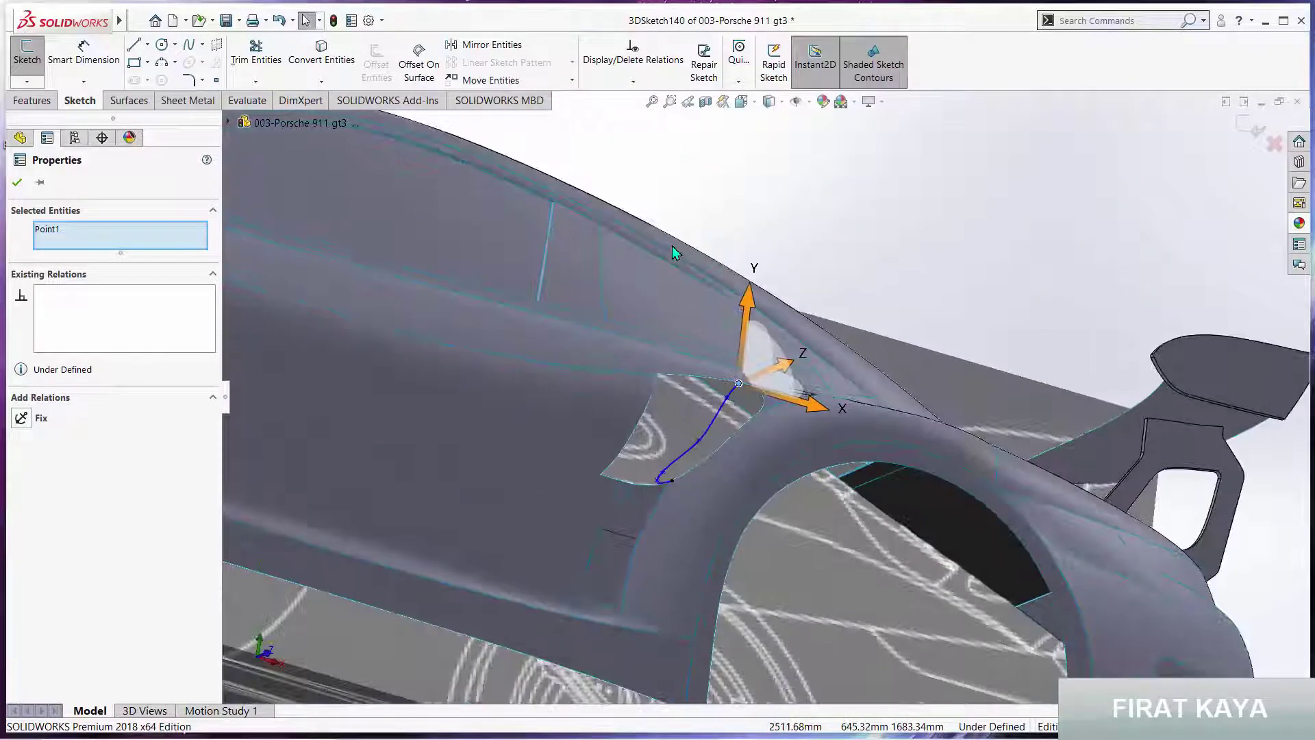
key("space")
left_click(705, 390)
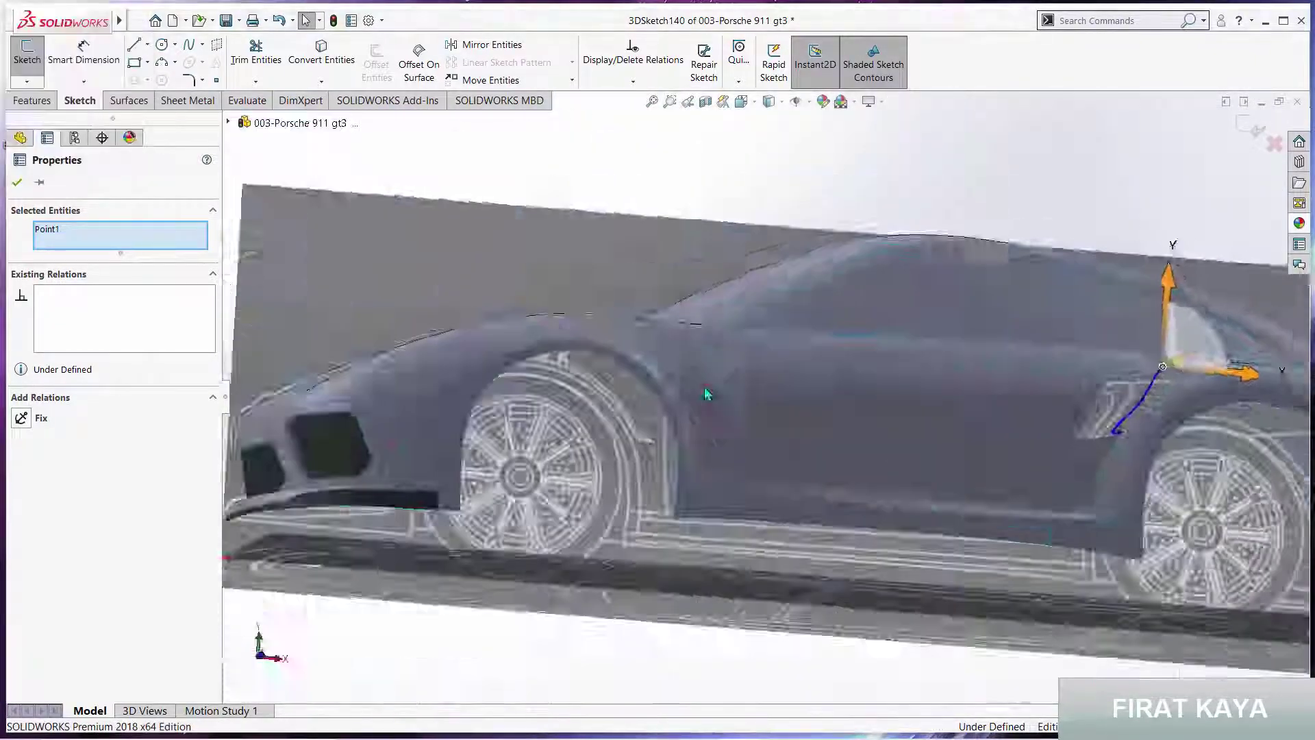
scroll(873, 409, "down", 4)
scroll(881, 384, "down", 4)
scroll(904, 309, "down", 3)
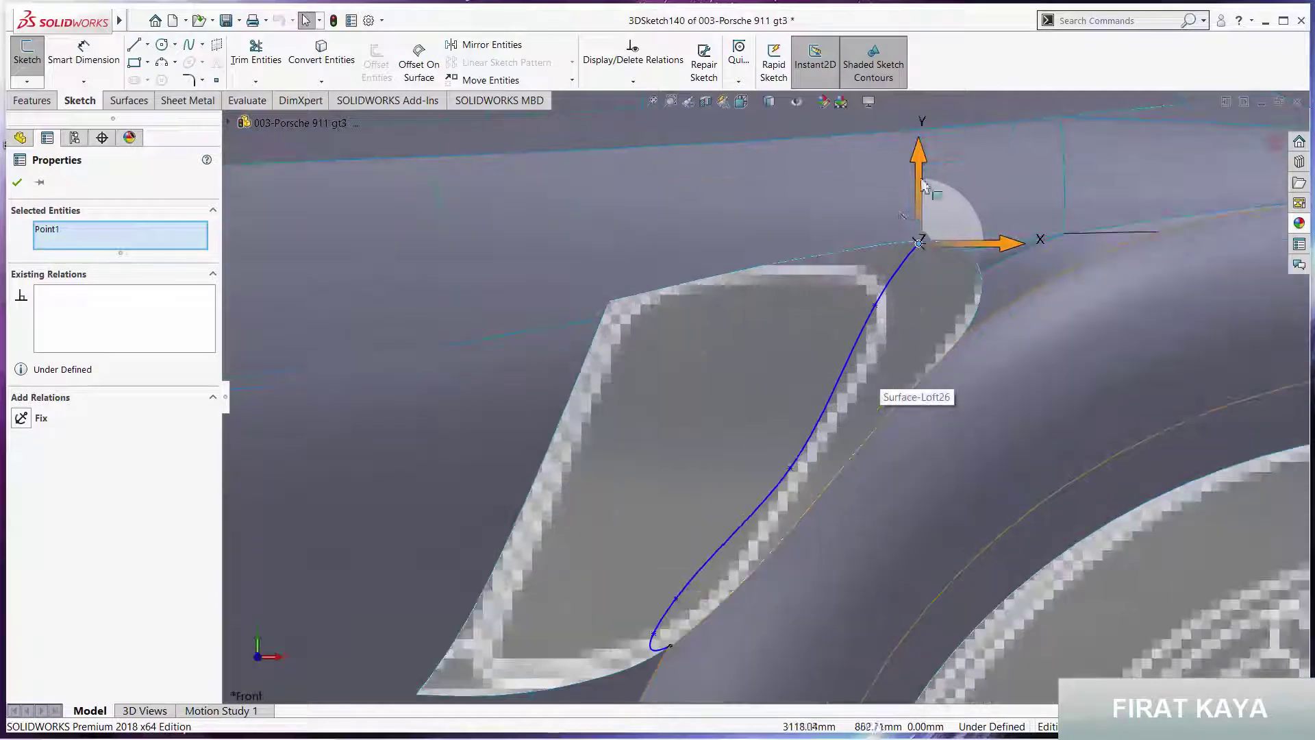
left_click_drag(922, 175, 921, 196)
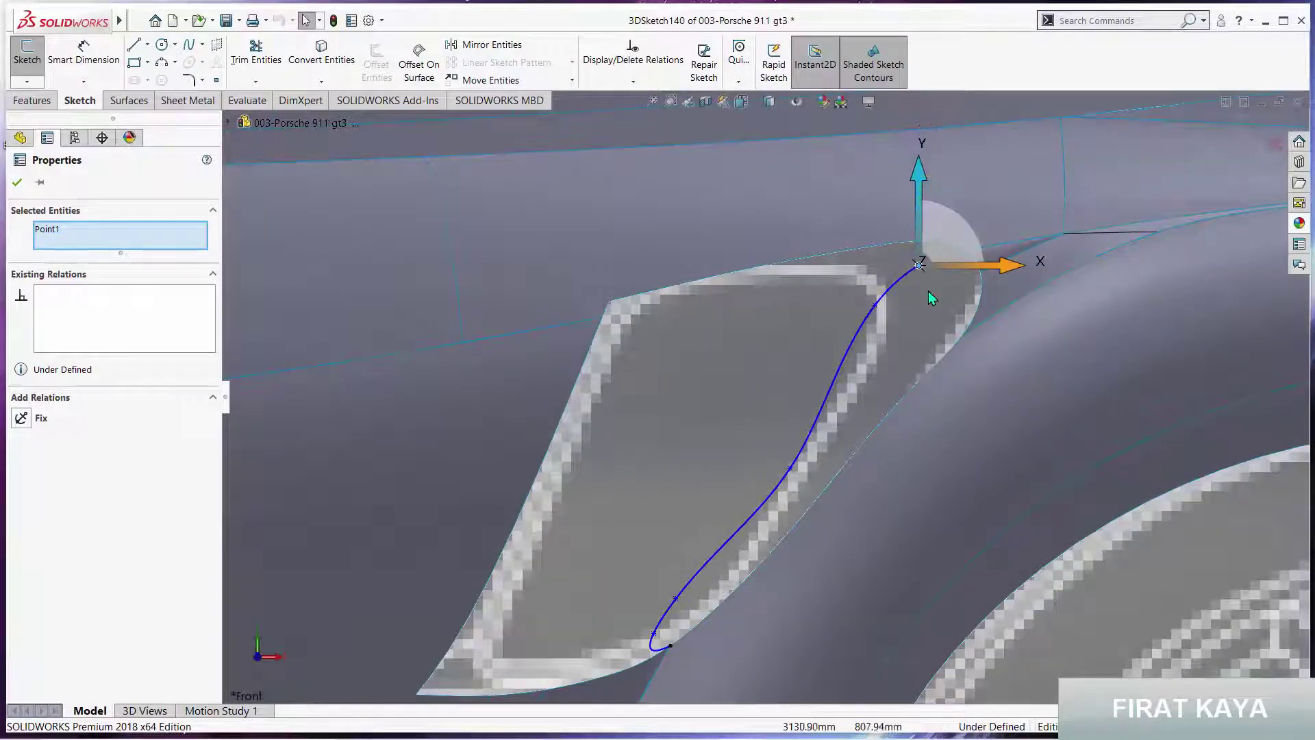
right_click(952, 248)
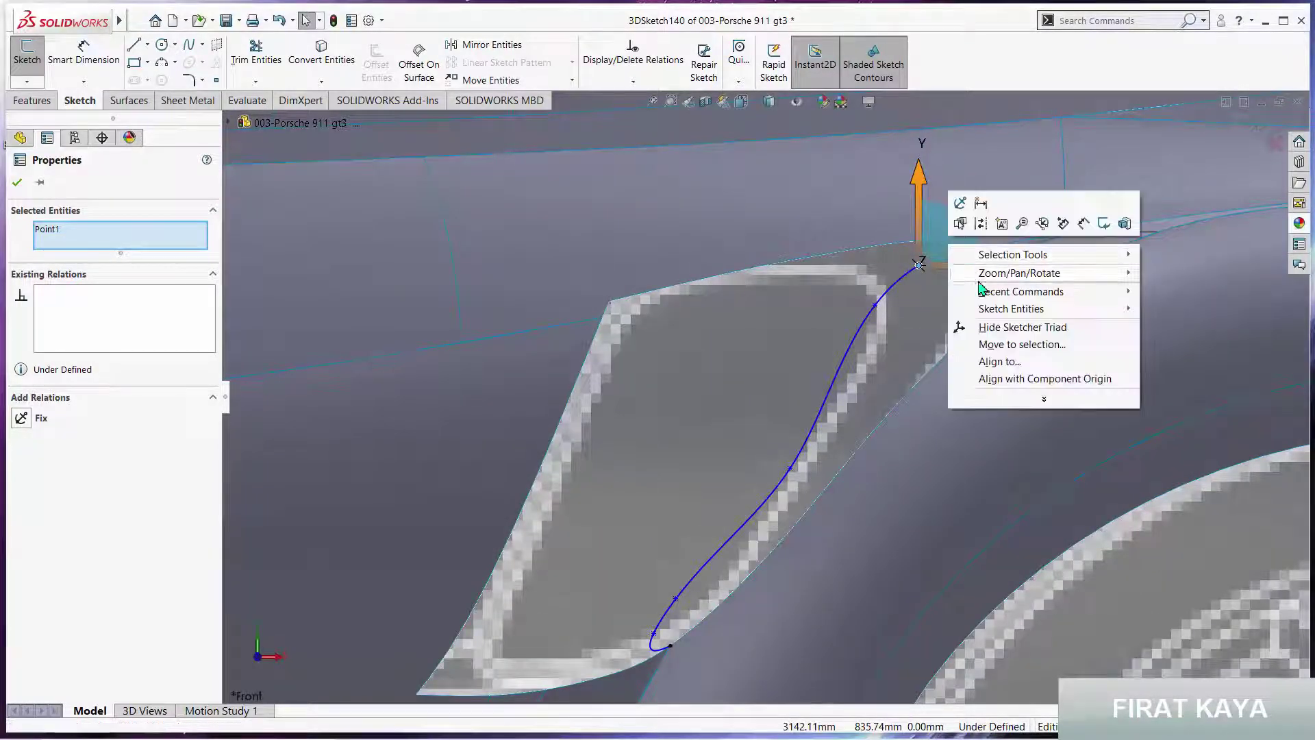
left_click(973, 323)
left_click_drag(883, 308, 892, 313)
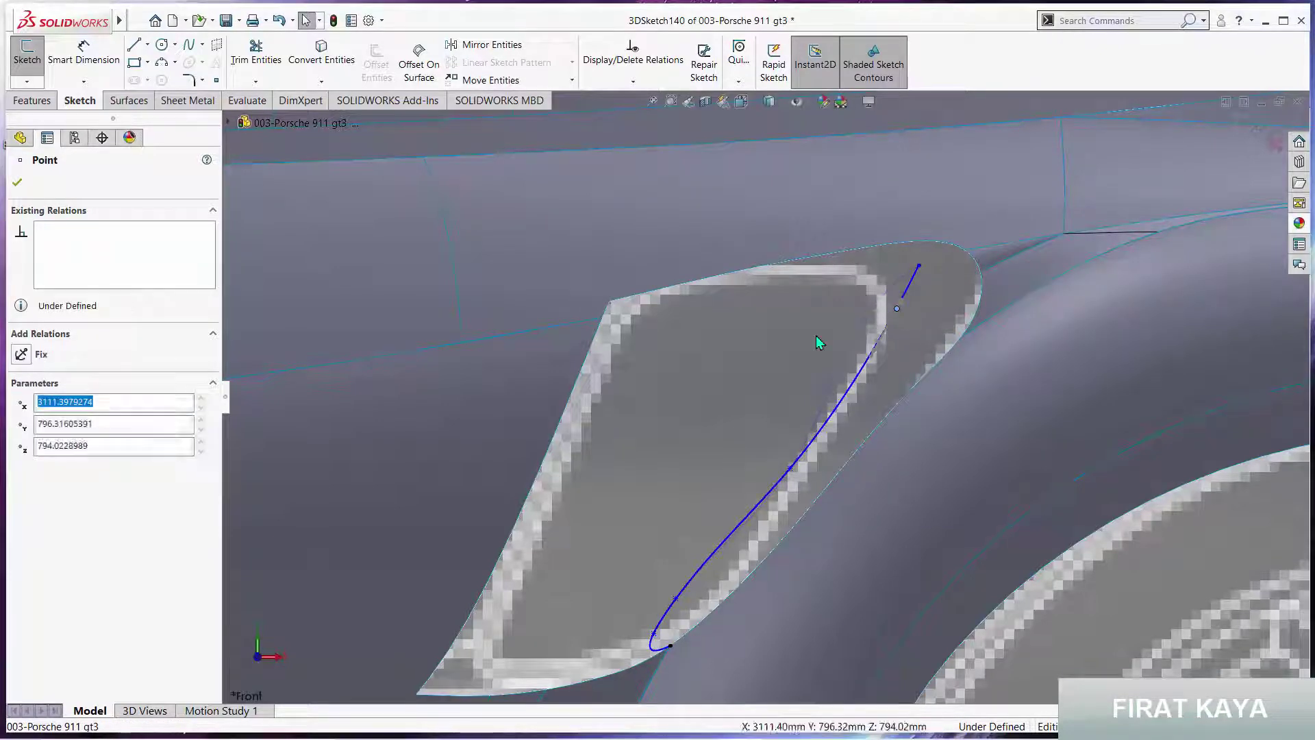
key("Escape")
Check a point on the lower spline and orbit to inspect the vent's top edge
scroll(692, 603, "down", 5)
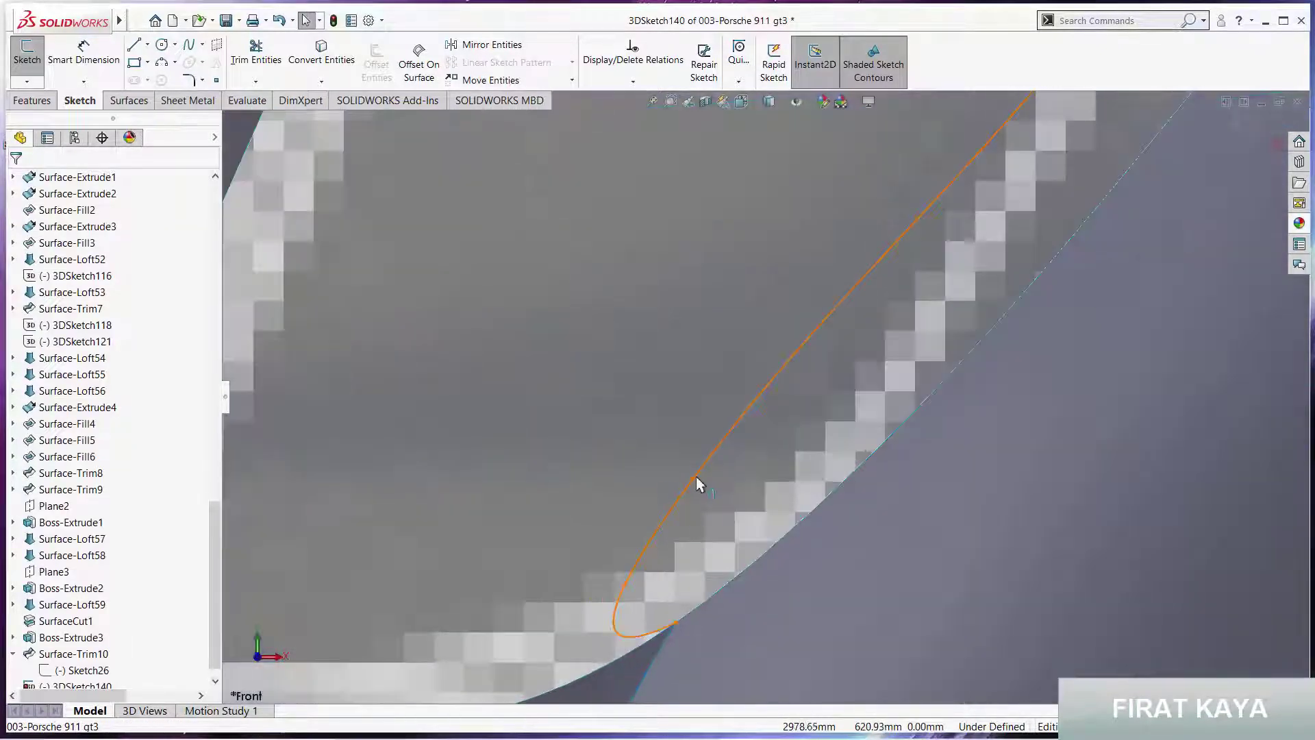
left_click(707, 483)
key("Escape")
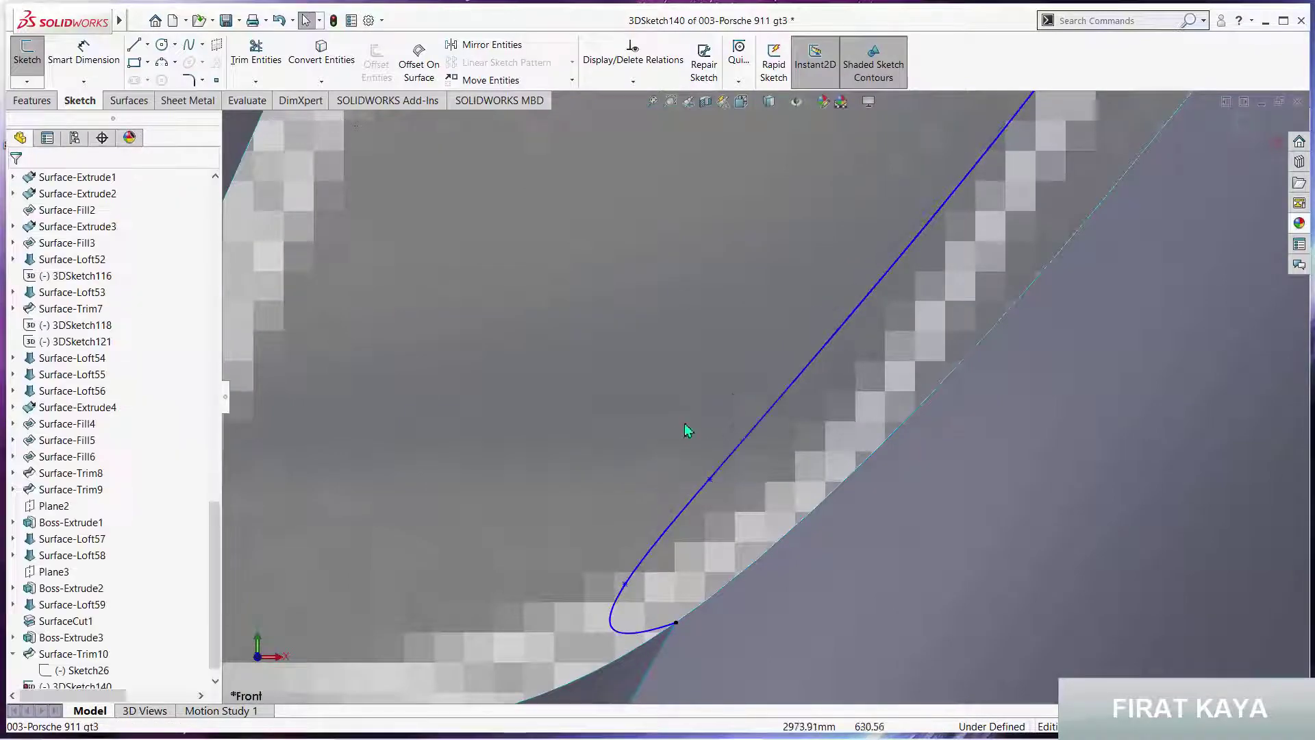
scroll(858, 331, "up", 5)
middle_click_drag(857, 332, 825, 329)
scroll(852, 258, "down", 3)
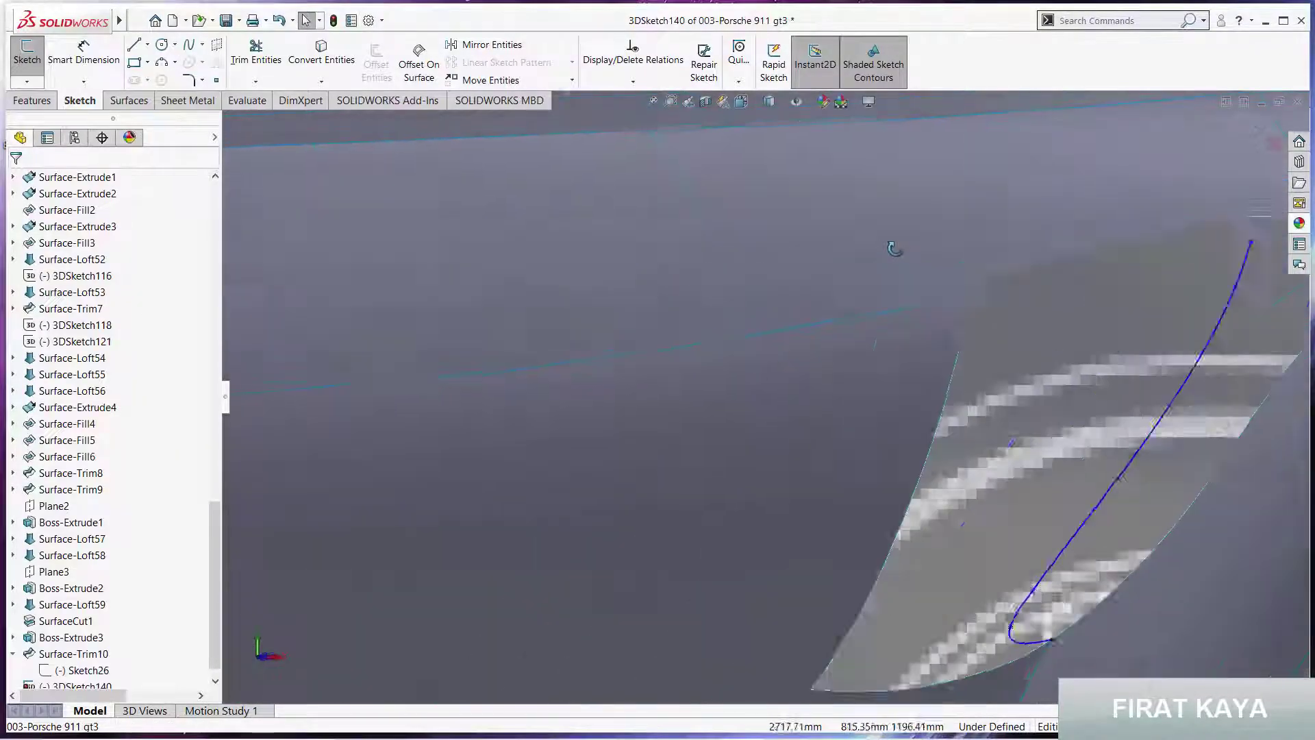
scroll(1062, 325, "down", 5)
scroll(1061, 325, "up", 5)
scroll(723, 314, "down", 5)
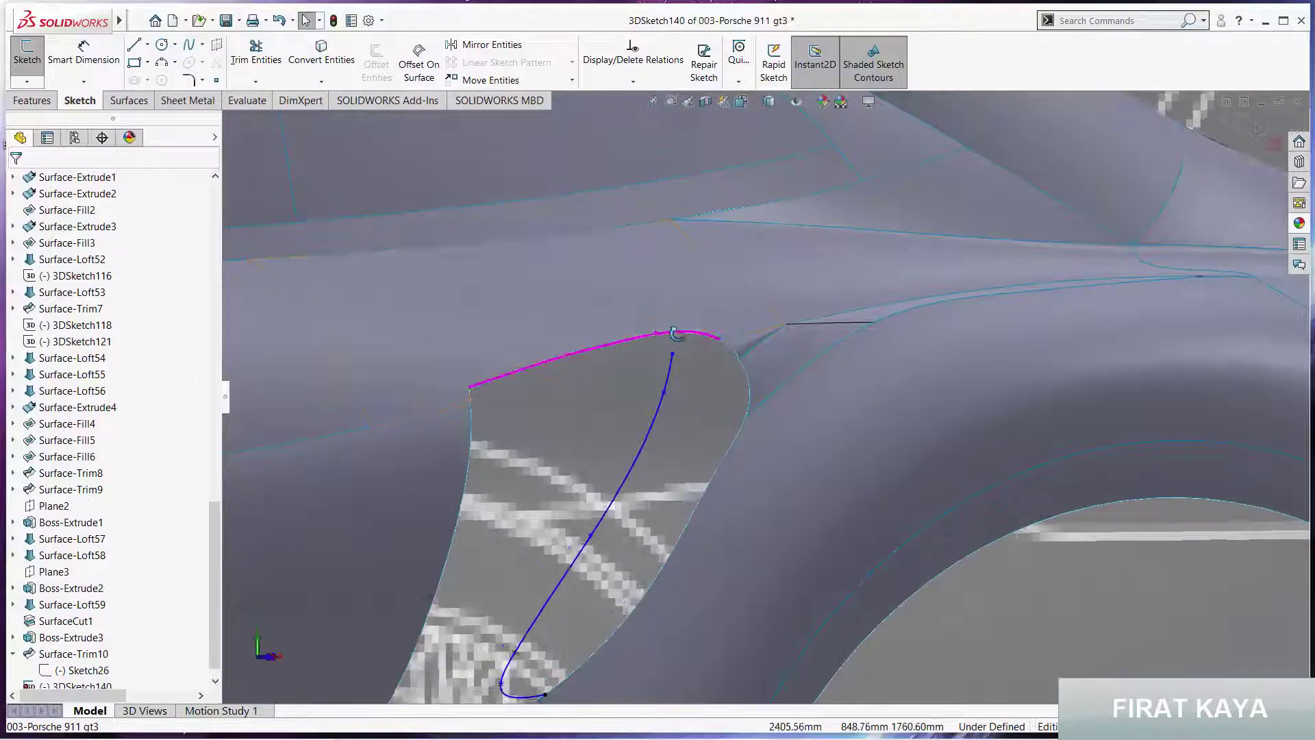
mouse_move(685, 335)
middle_mouse_down()
mouse_move(715, 353)
mouse_move(668, 365)
mouse_move(826, 278)
middle_mouse_up()
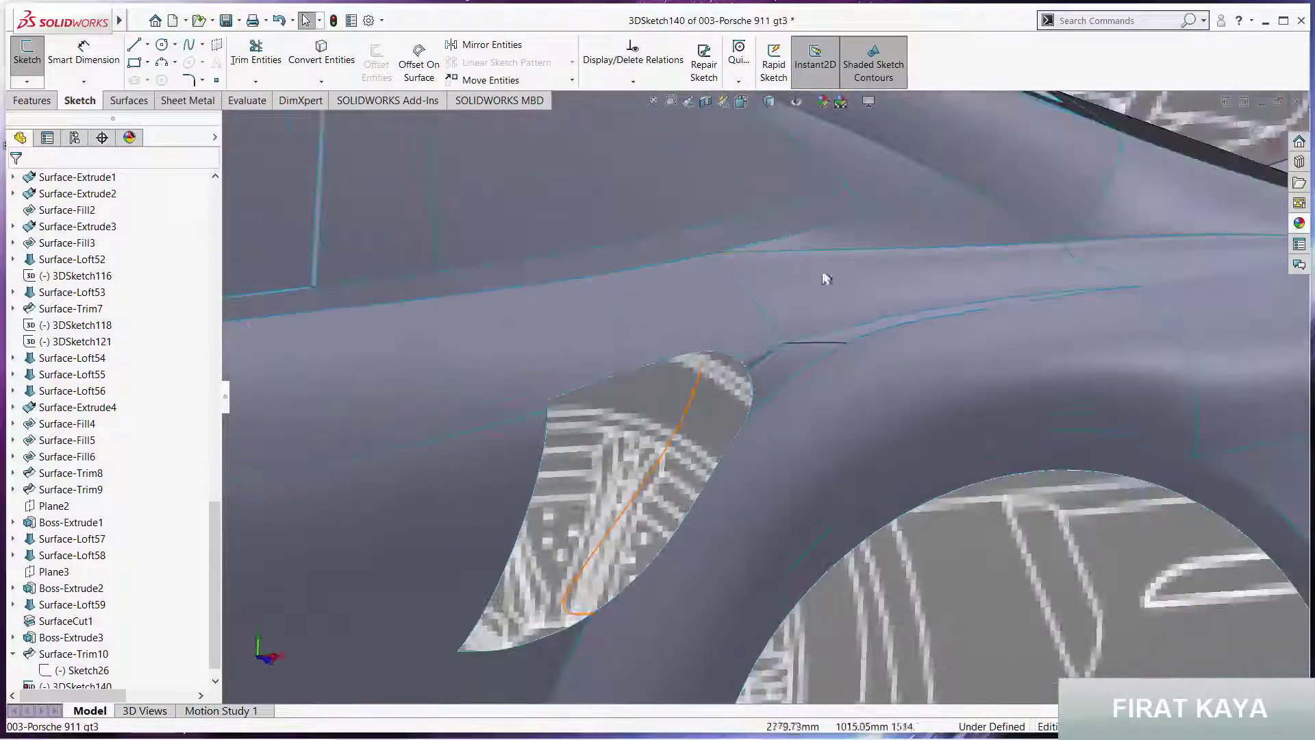
Exit 3DSketch140 with the lowered spline kept
left_click(1252, 130)
scroll(833, 312, "up", 3)
scroll(815, 434, "up", 3)
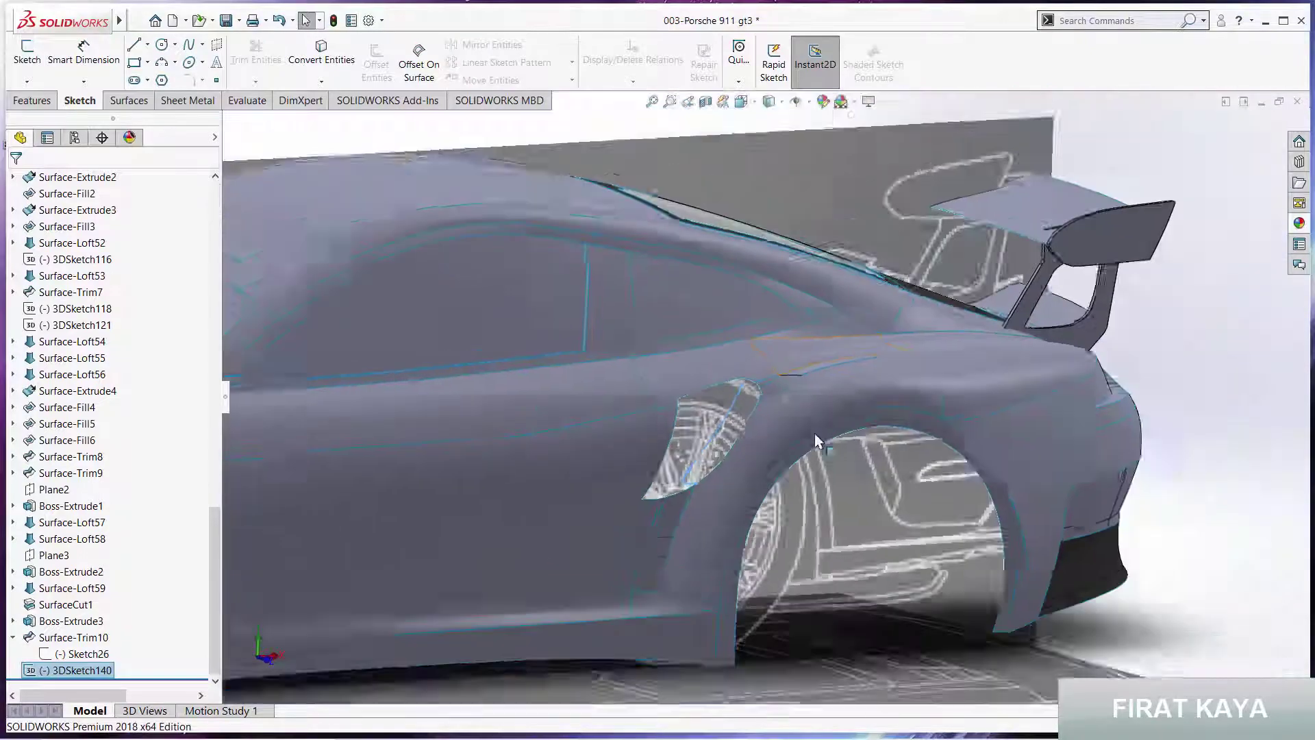
scroll(815, 433, "up", 3)
scroll(726, 410, "down", 5)
scroll(726, 410, "down", 3)
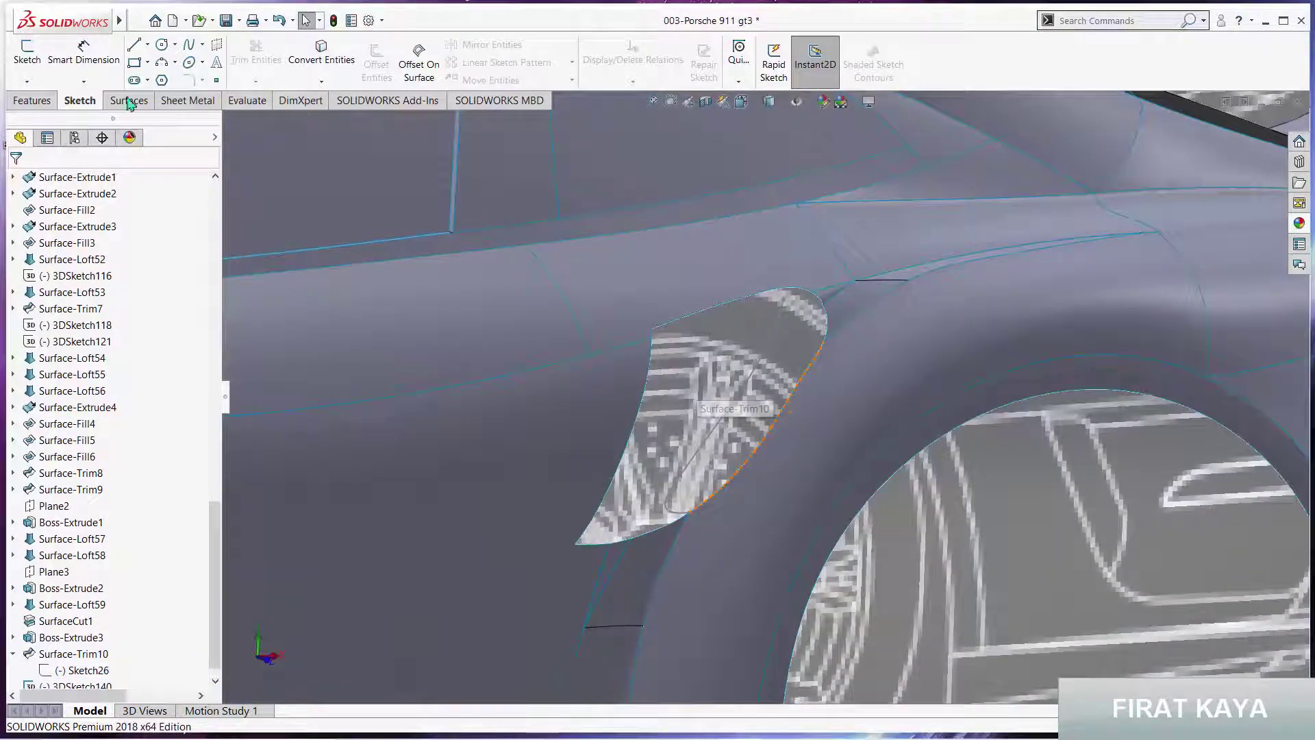
Start a new 3D sketch and draw a spline corner to corner across the intake's top edge
left_click(30, 83)
left_click(48, 119)
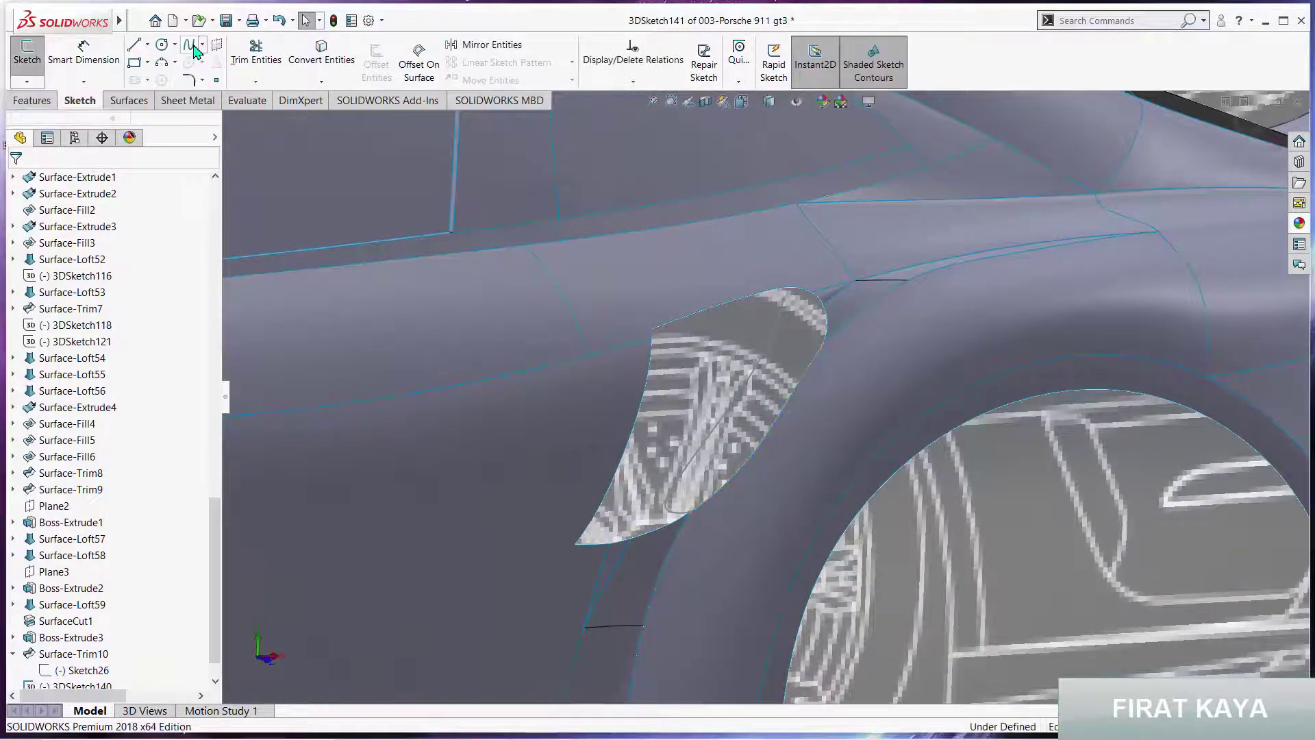
left_click(651, 328)
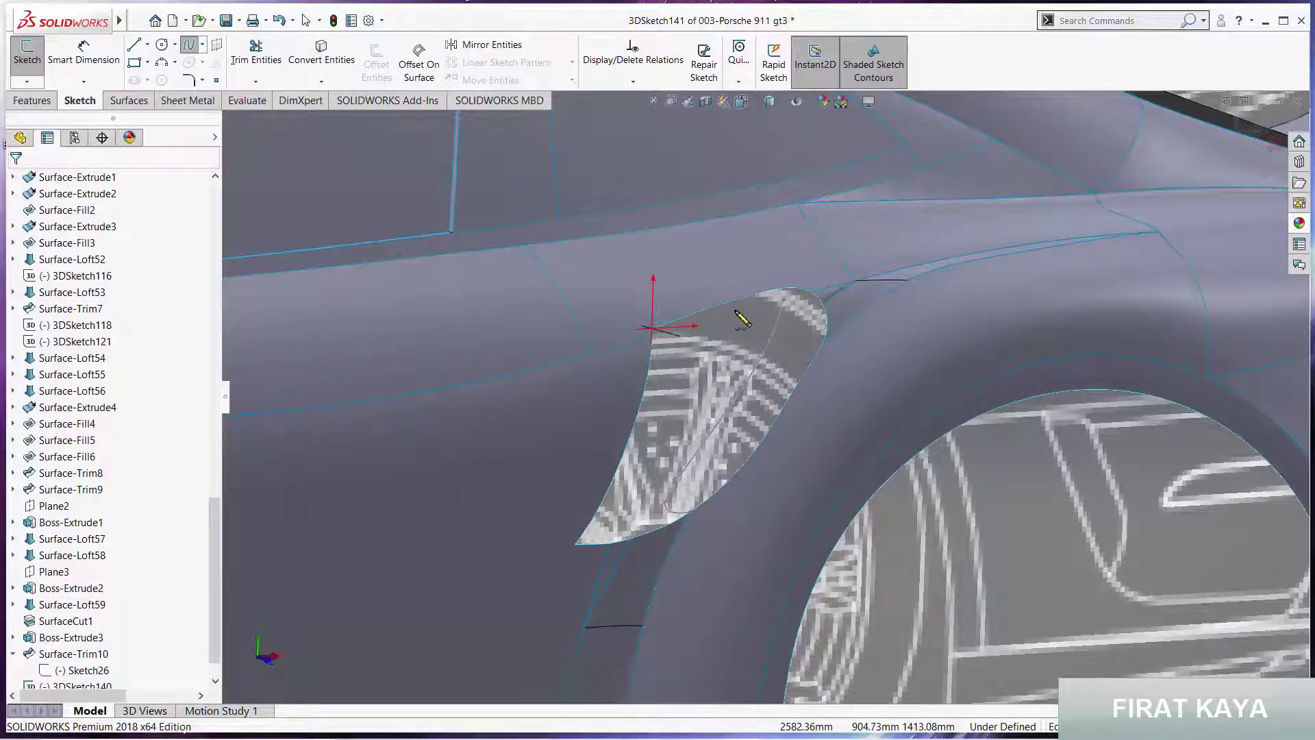
double_click(785, 301)
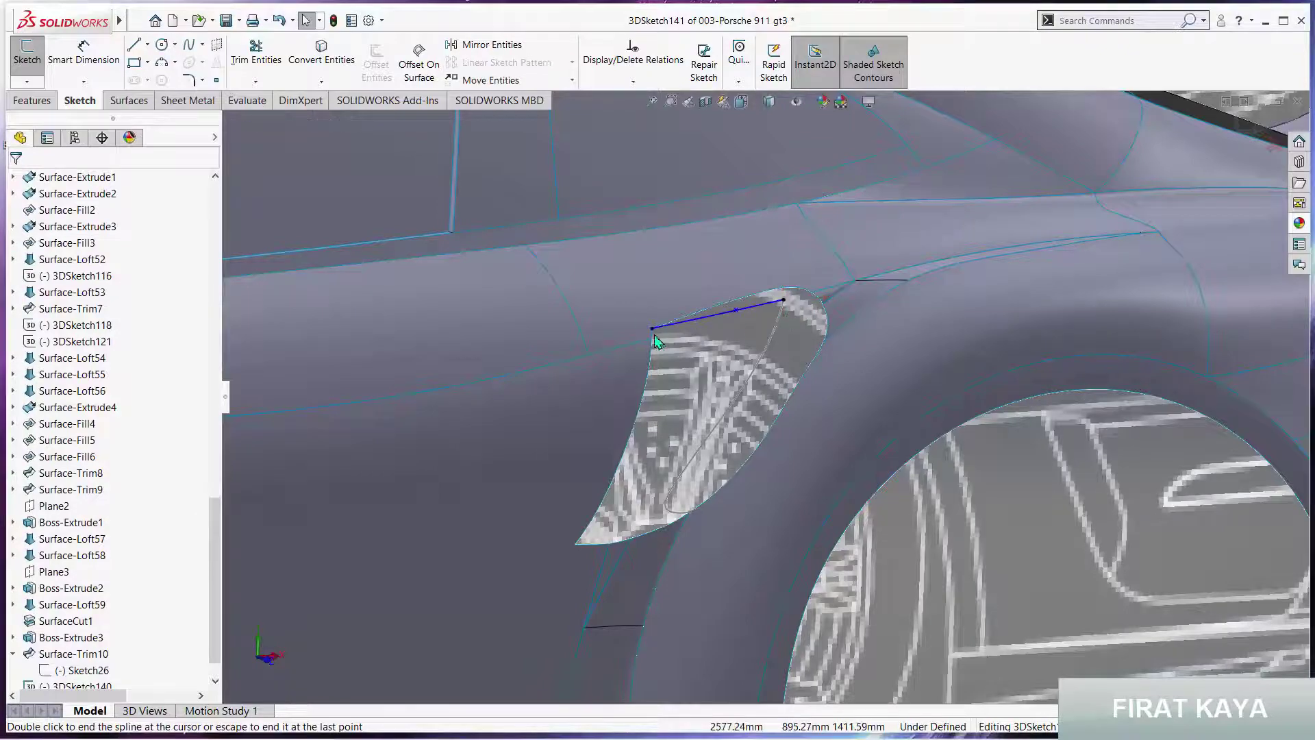
middle_click_drag(785, 301, 612, 388)
scroll(763, 328, "down", 2)
scroll(763, 328, "down", 2)
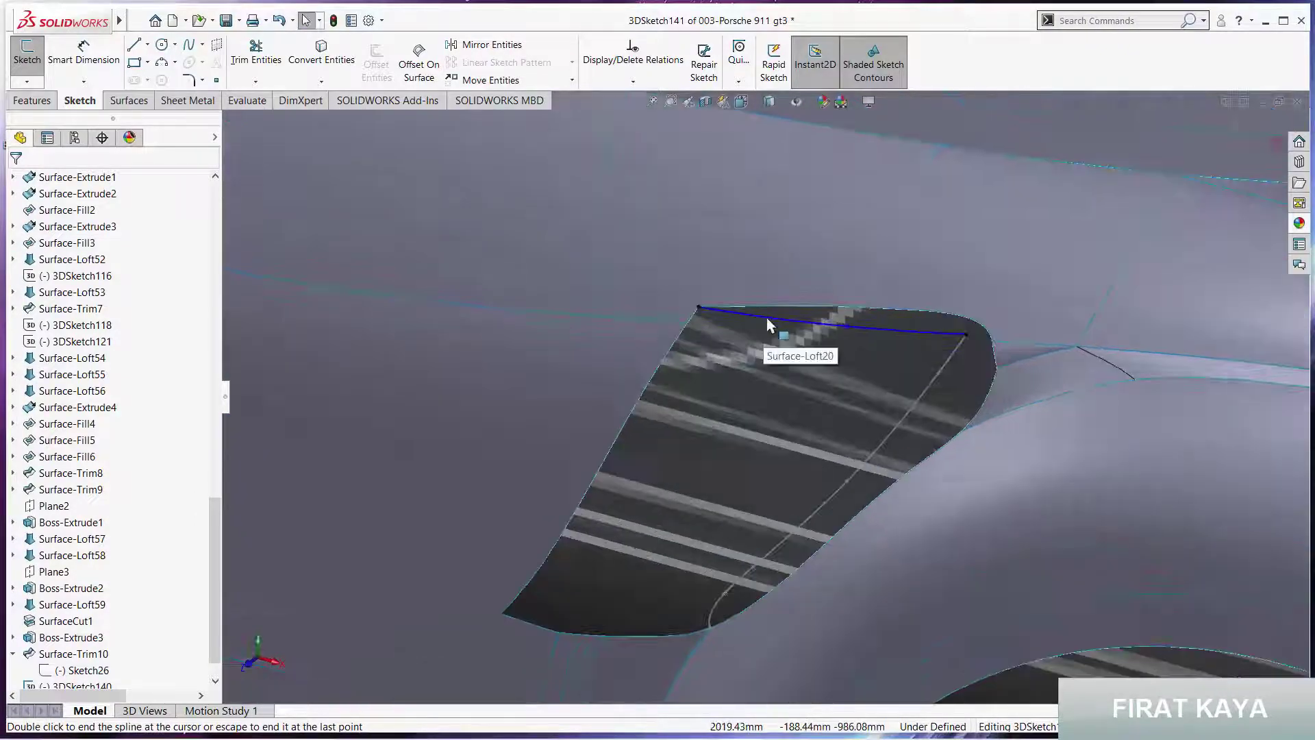
Make the new spline tangent to the body face above the opening
left_click(747, 321)
mouse_move(660, 314)
middle_mouse_down()
mouse_move(669, 422)
mouse_move(652, 340)
middle_mouse_up()
key("Escape")
left_click(648, 306, "ctrl")
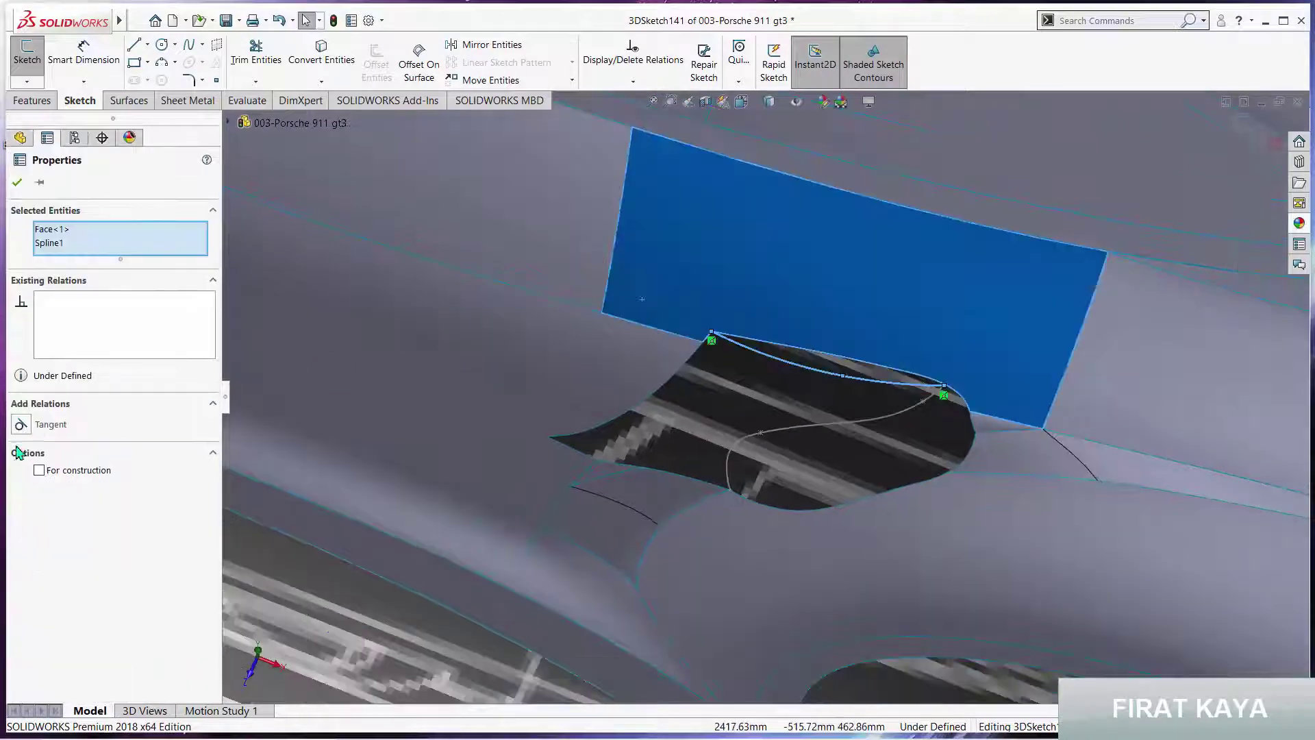
left_click(30, 418)
key("Escape")
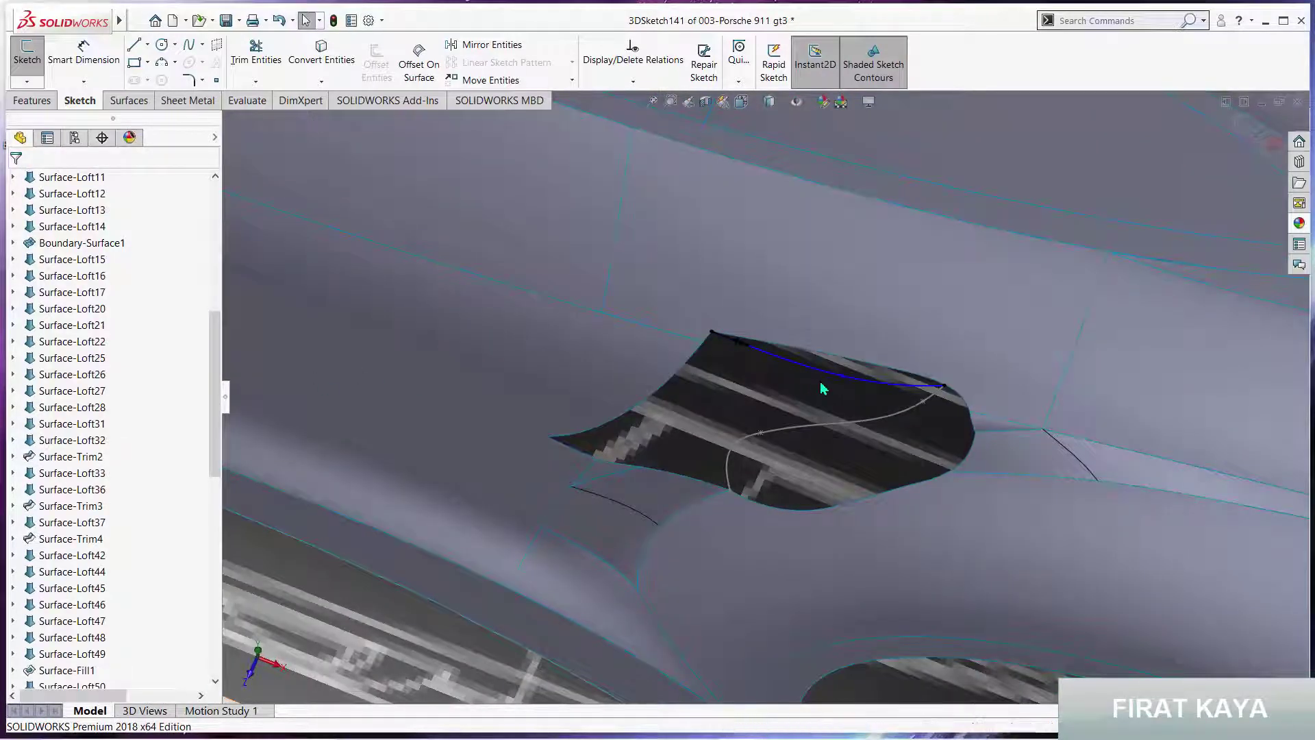
In Top view, raise the spline's Point2 with the sketcher triad to reshape the curve
scroll(824, 389, "up", 5)
scroll(818, 388, "up", 5)
key("space")
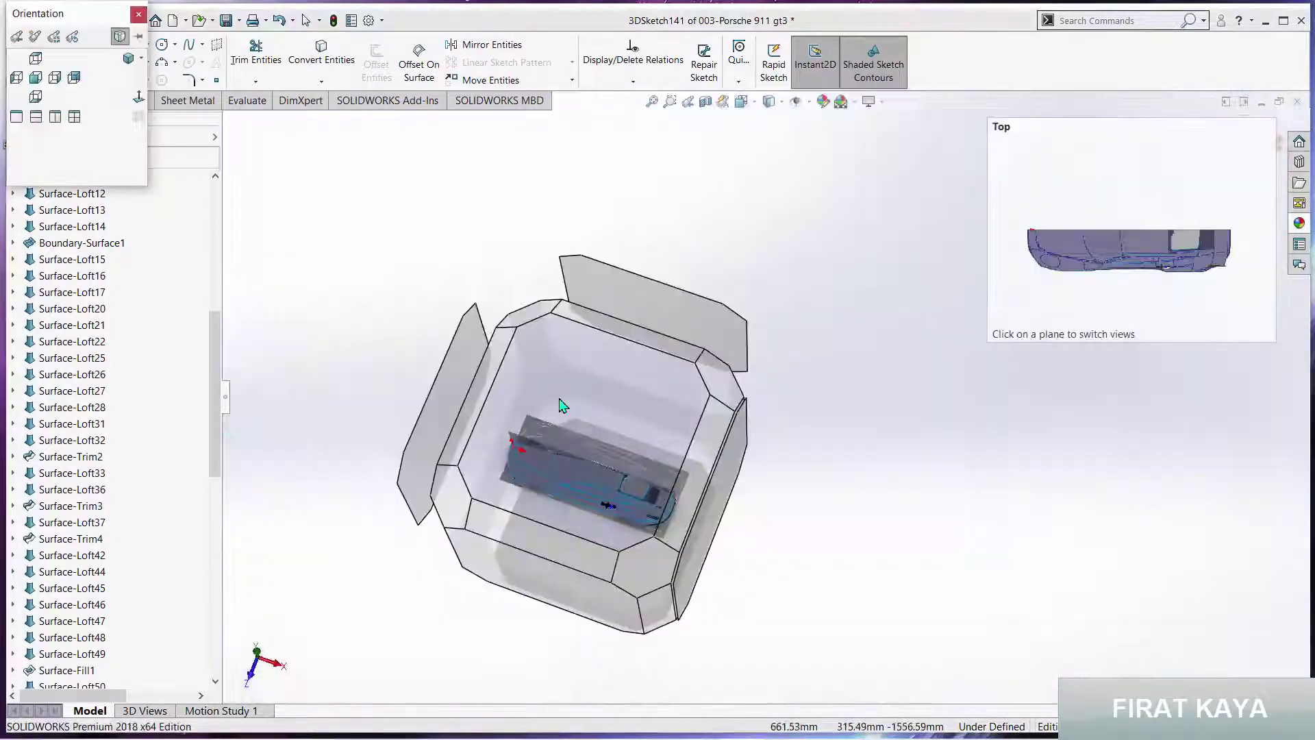
left_click(561, 404)
scroll(884, 507, "down", 3)
scroll(778, 488, "down", 3)
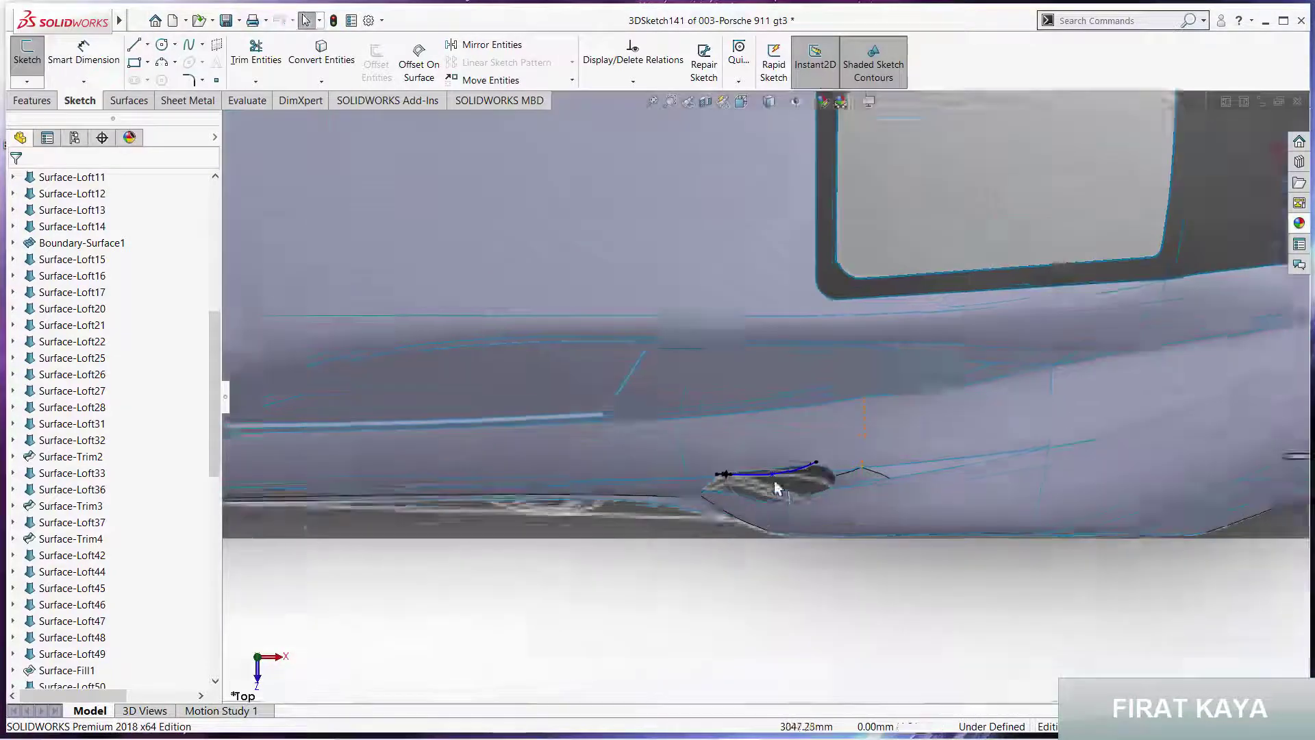
scroll(774, 483, "down", 3)
scroll(761, 452, "down", 3)
scroll(786, 462, "down", 2)
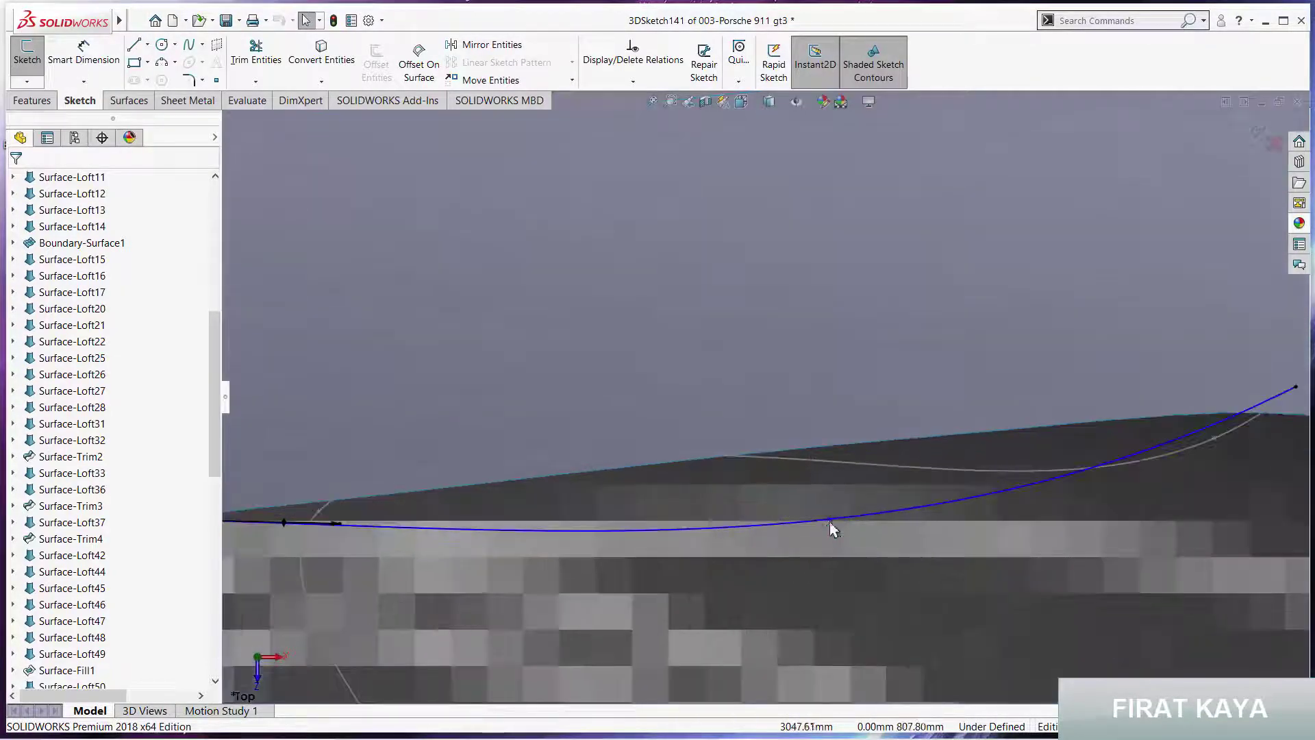
left_click(830, 519)
right_click(830, 520)
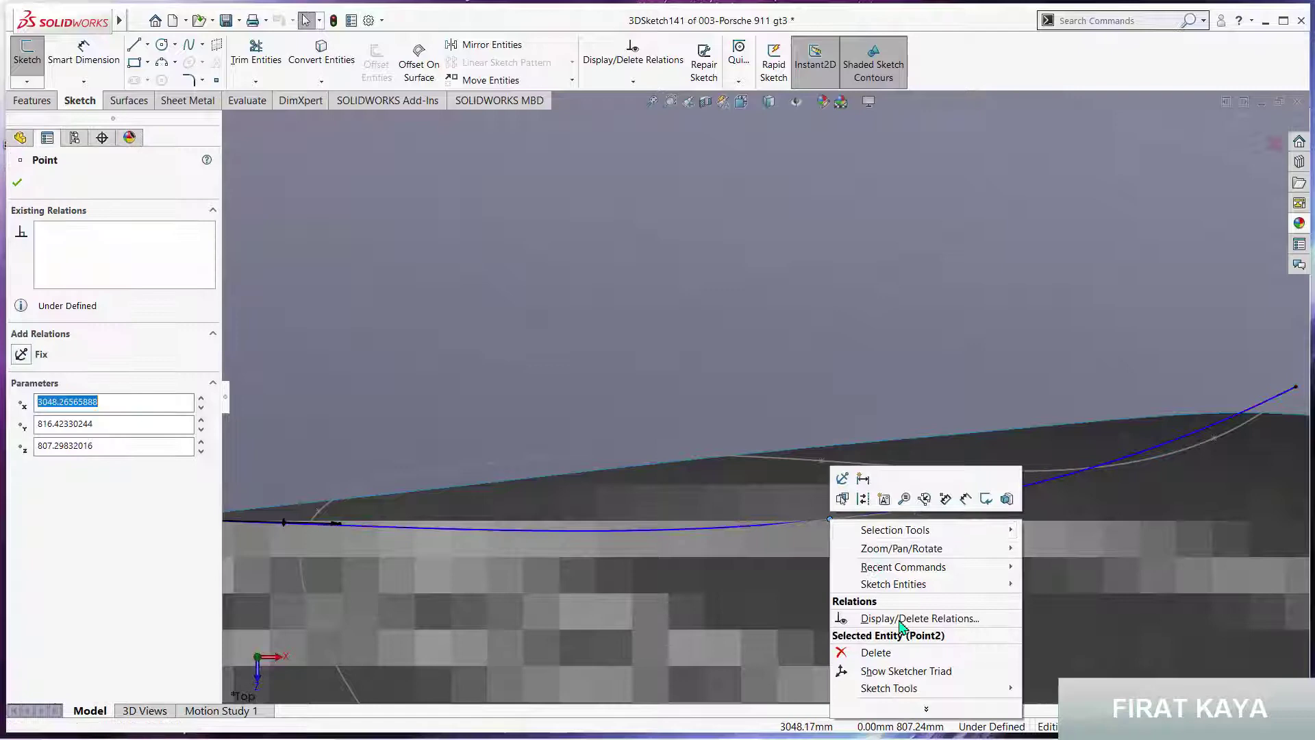
left_click(905, 671)
left_click_drag(835, 620, 833, 494)
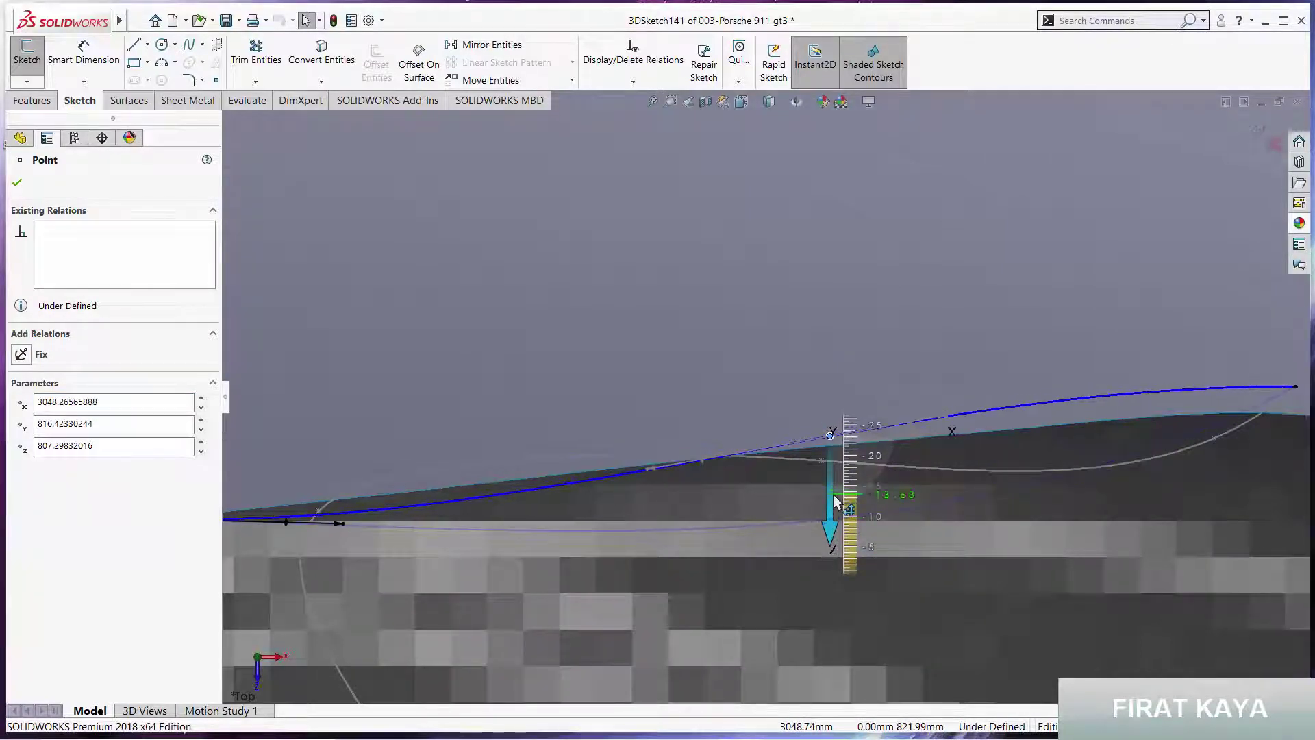
Hide the triad, check the intake from a rotated view, and exit 3DSketch141
scroll(756, 418, "up", 3)
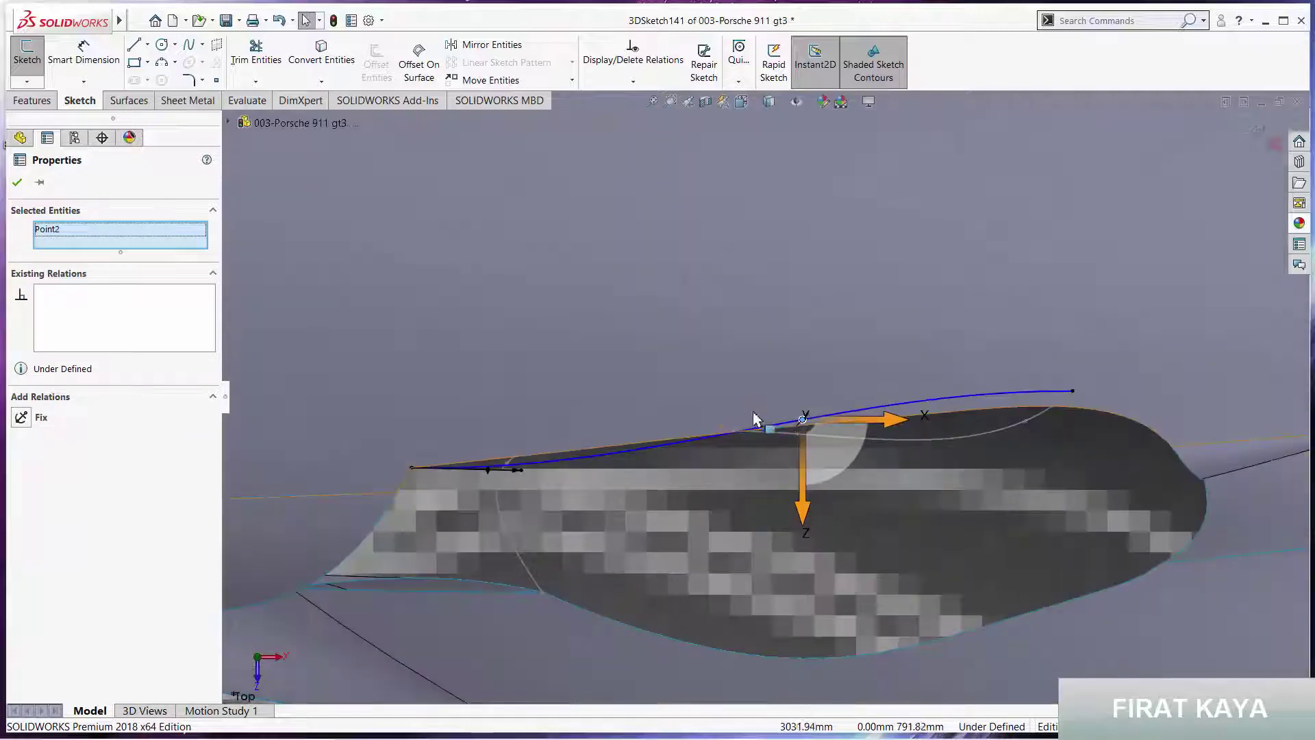
right_click(833, 443)
left_click(860, 520)
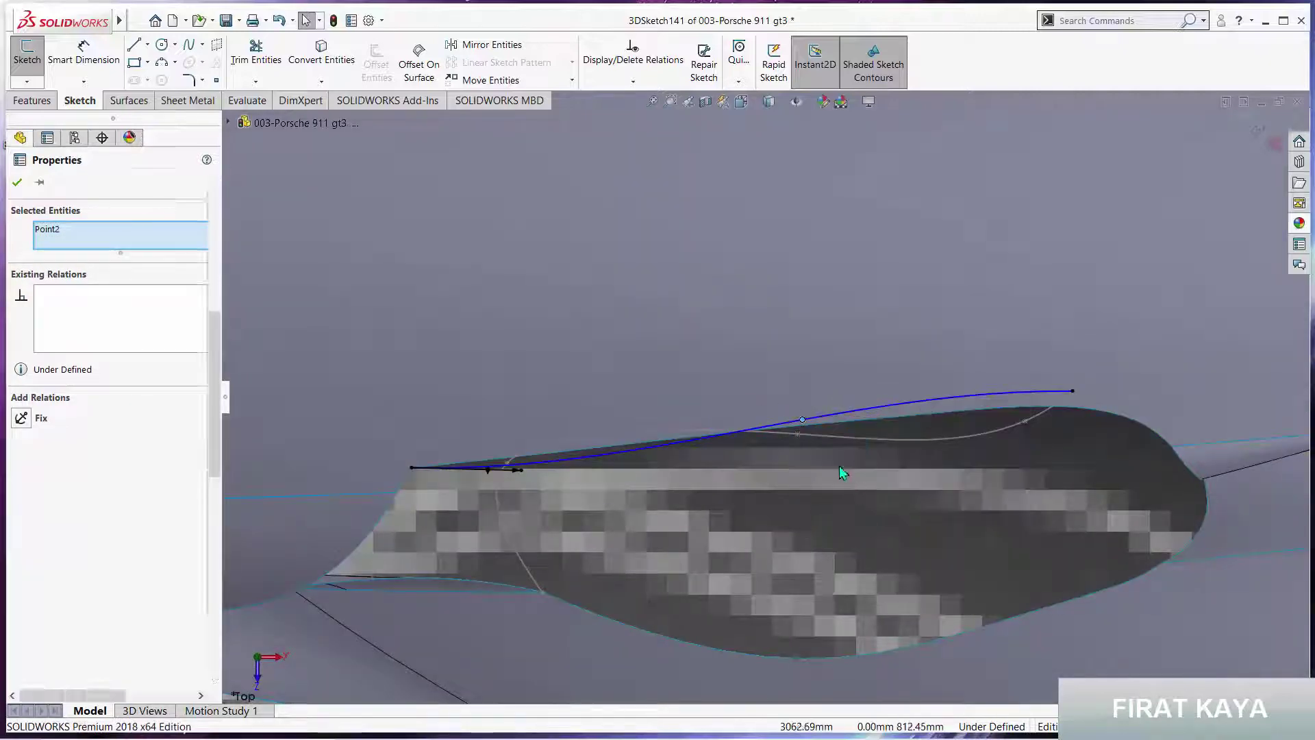
key("Escape")
mouse_move(842, 473)
middle_mouse_down()
mouse_move(736, 322)
mouse_move(642, 492)
middle_mouse_up()
scroll(736, 315, "up", 3)
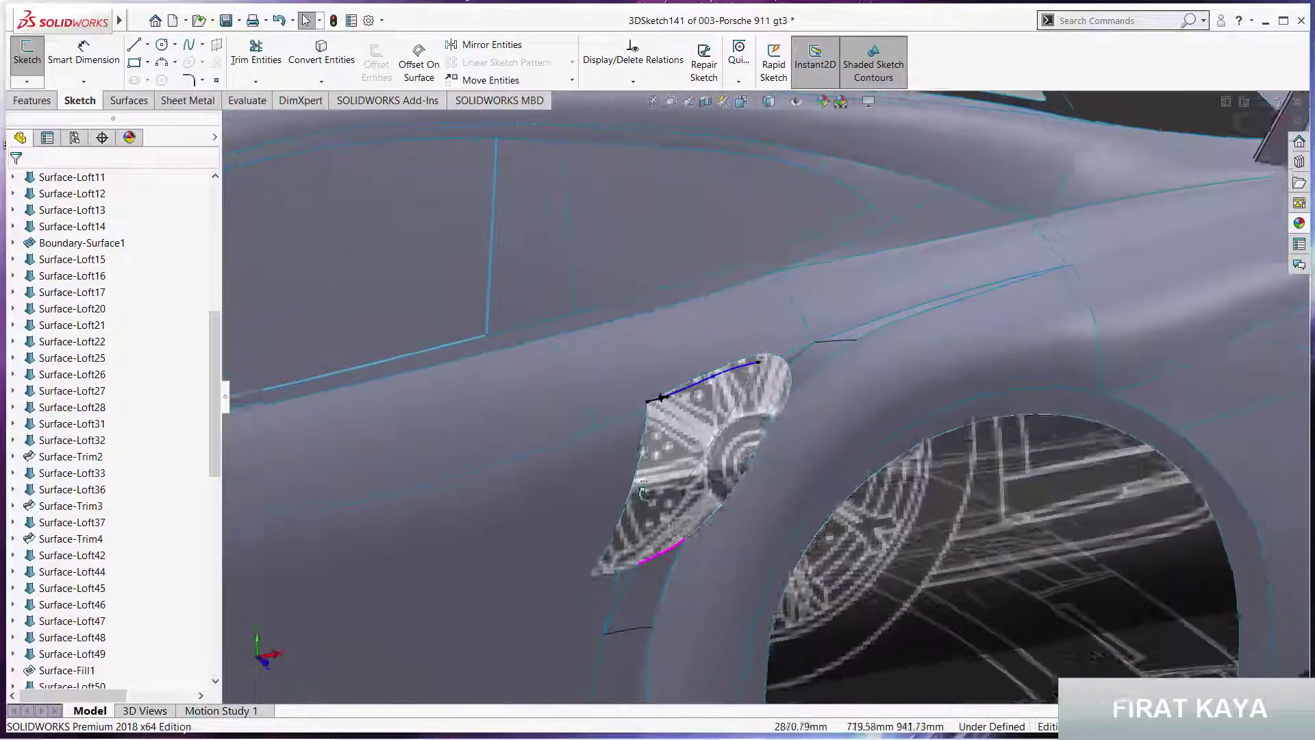
scroll(647, 497, "down", 2)
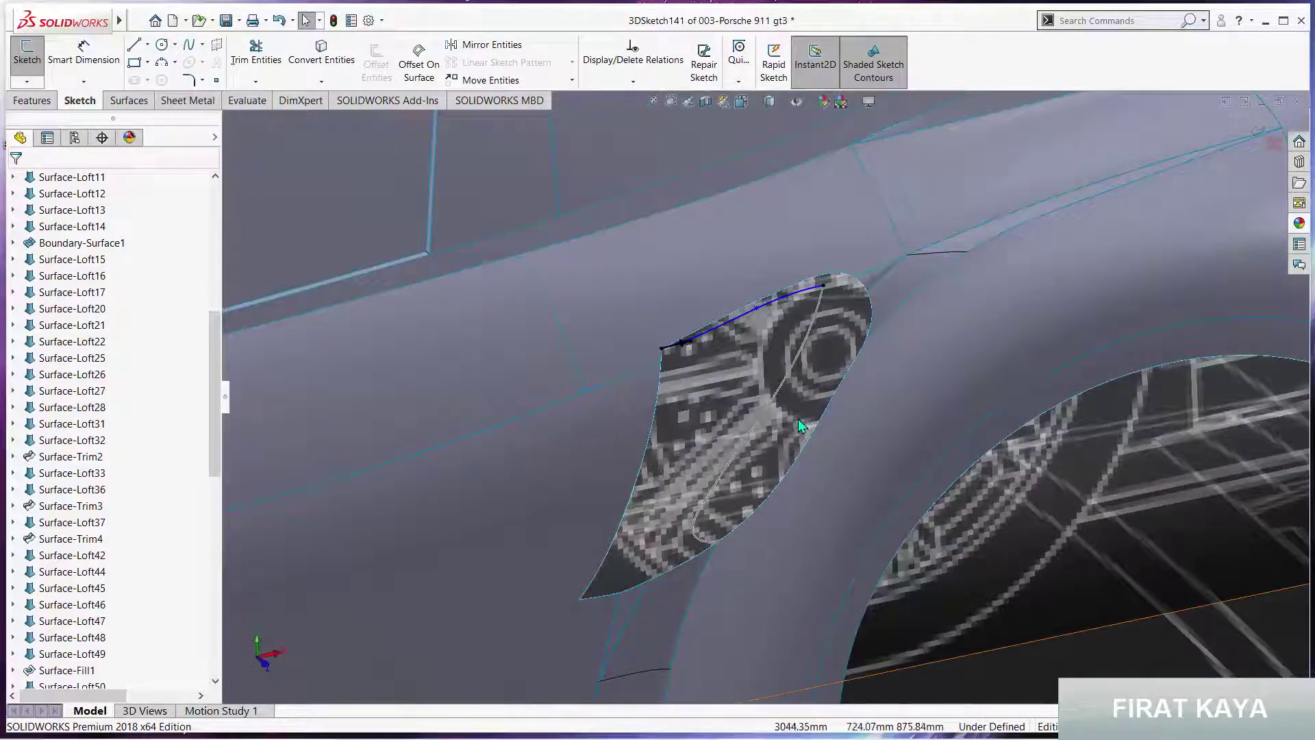
left_click(697, 534)
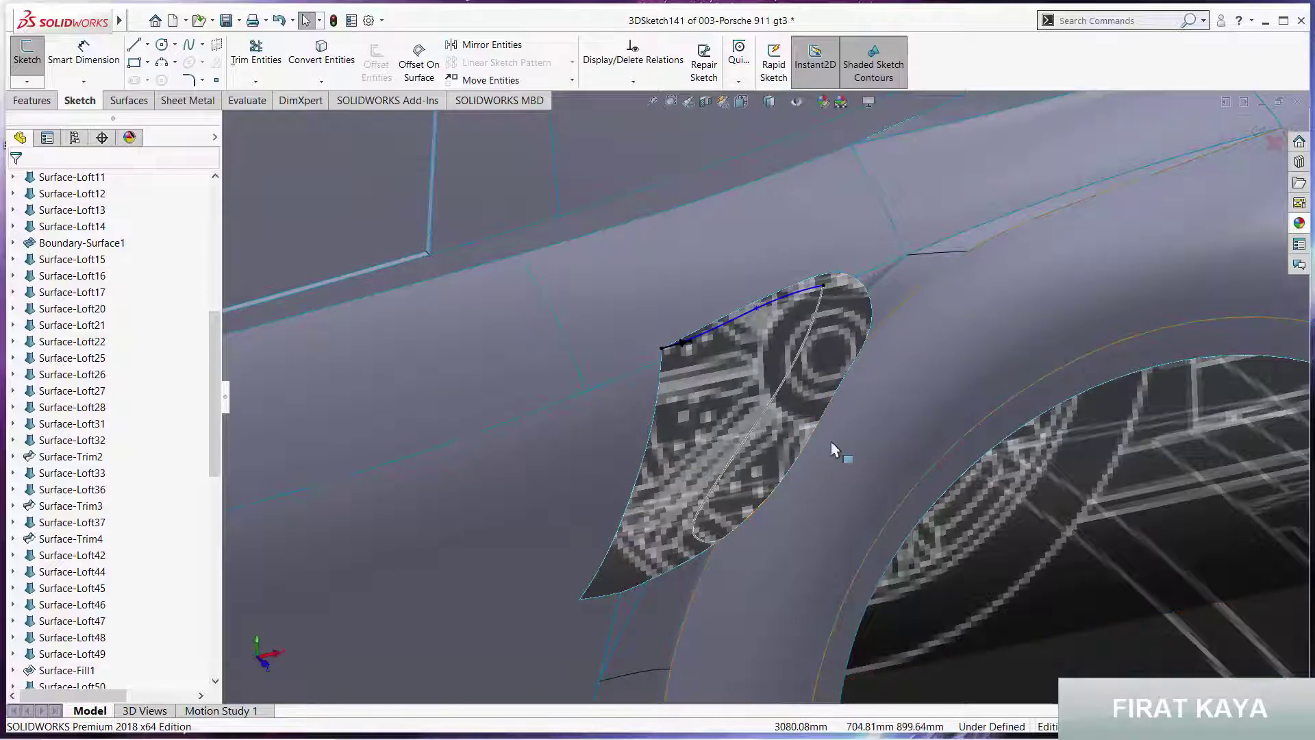
left_click(1259, 130)
Convert the intake opening's bottom edges into new 3DSketch142 and exit it
key("Escape")
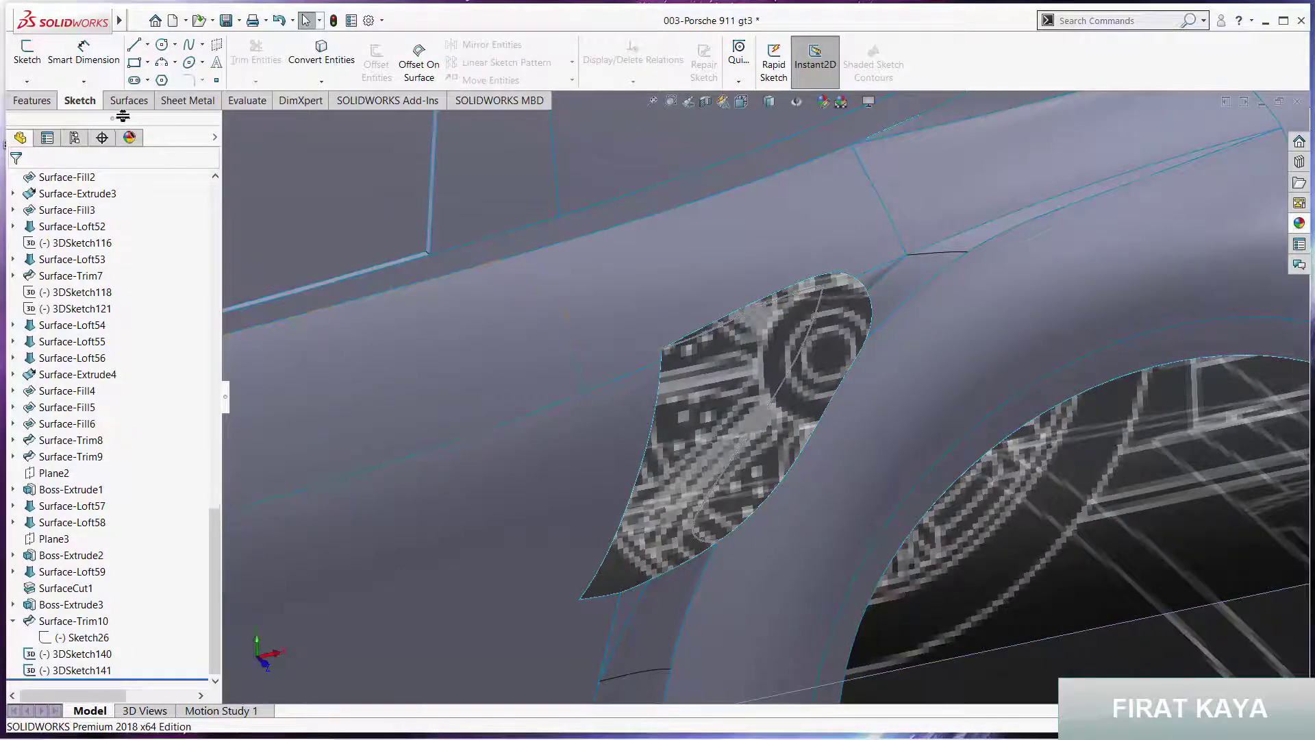
left_click(27, 82)
left_click(49, 118)
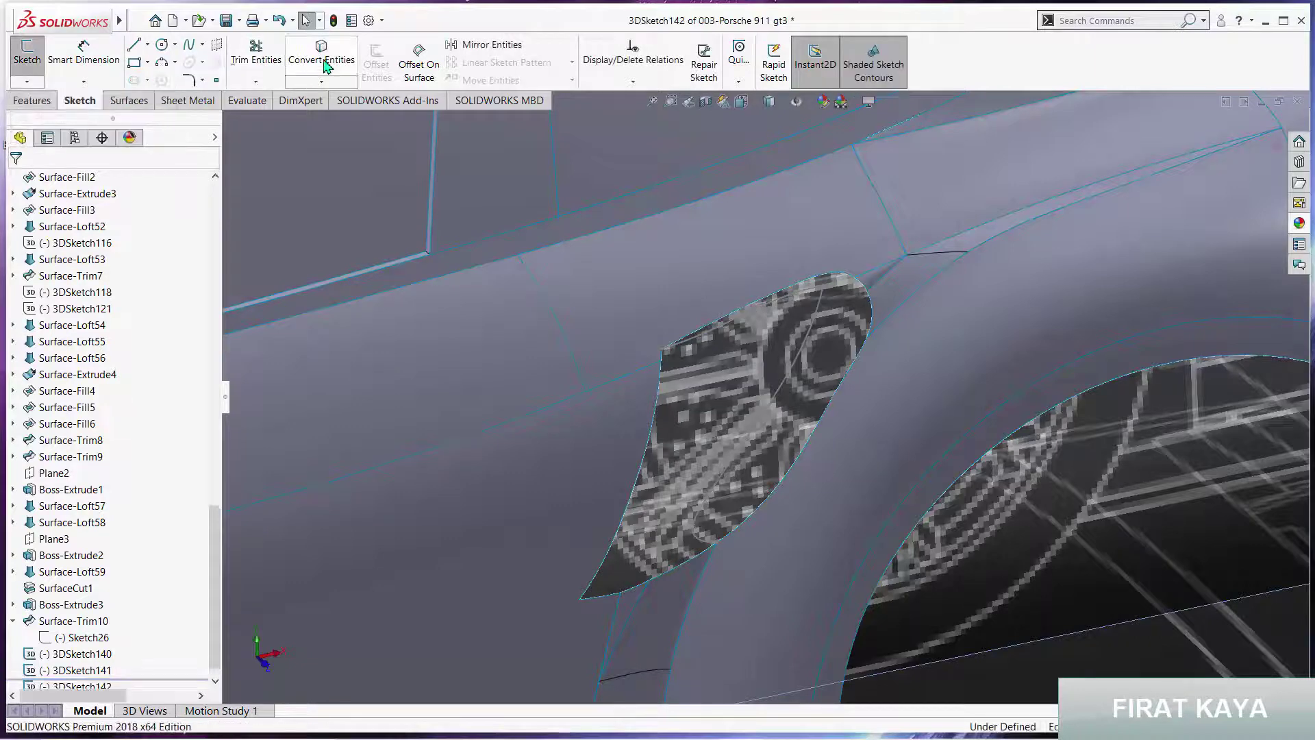
left_click(322, 51)
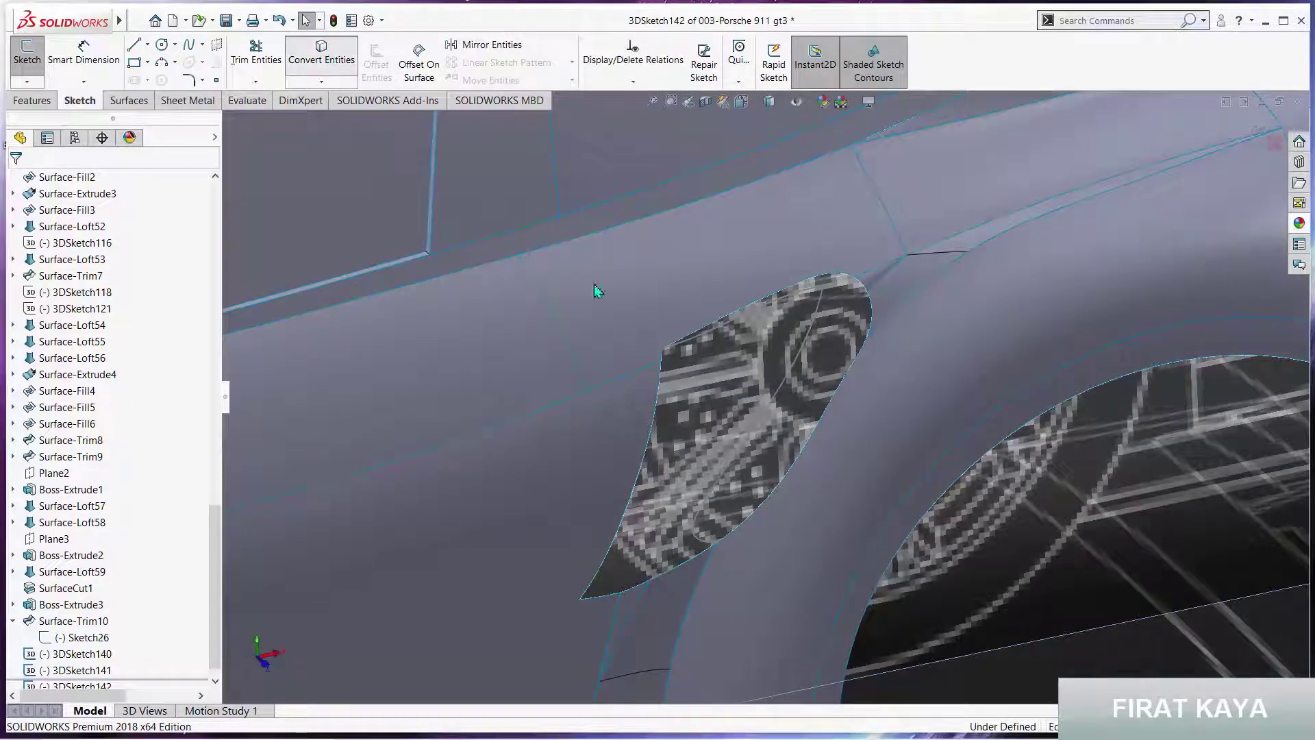
left_click(614, 597)
left_click(637, 593)
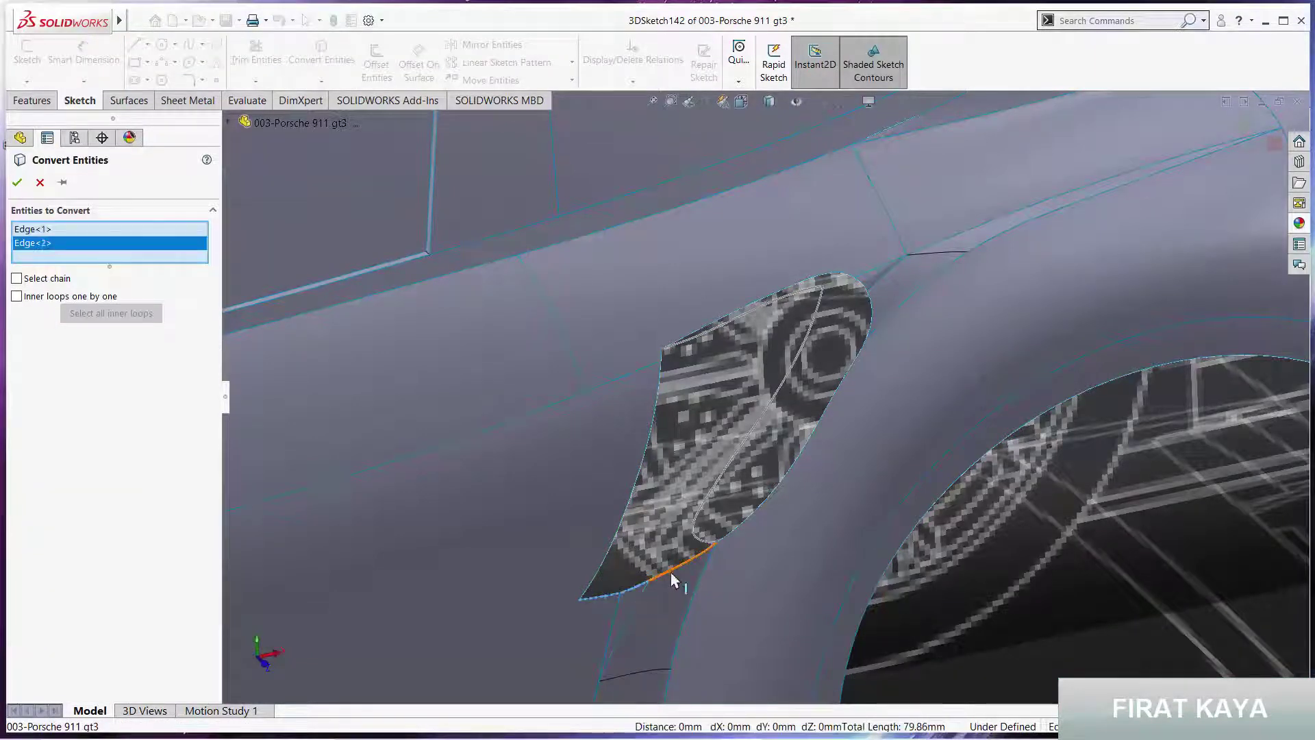
left_click(690, 557)
left_click(1248, 124)
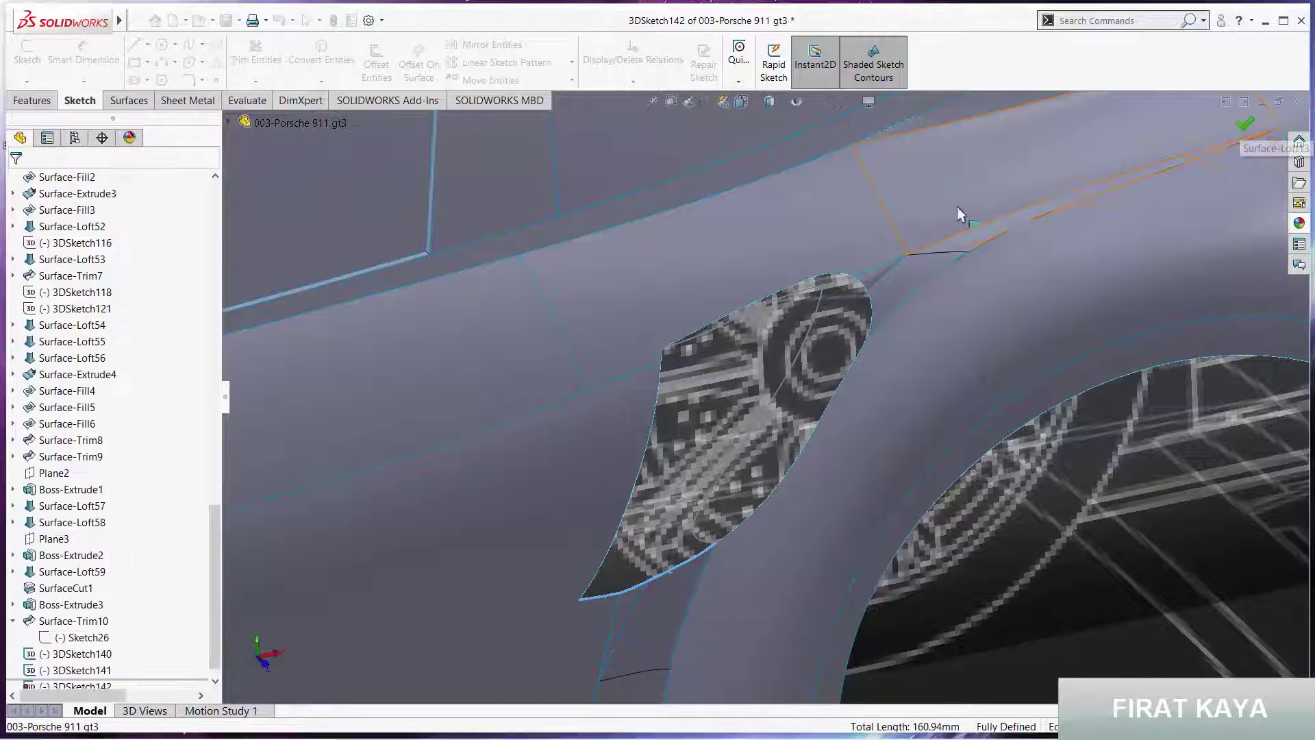
left_click(1258, 128)
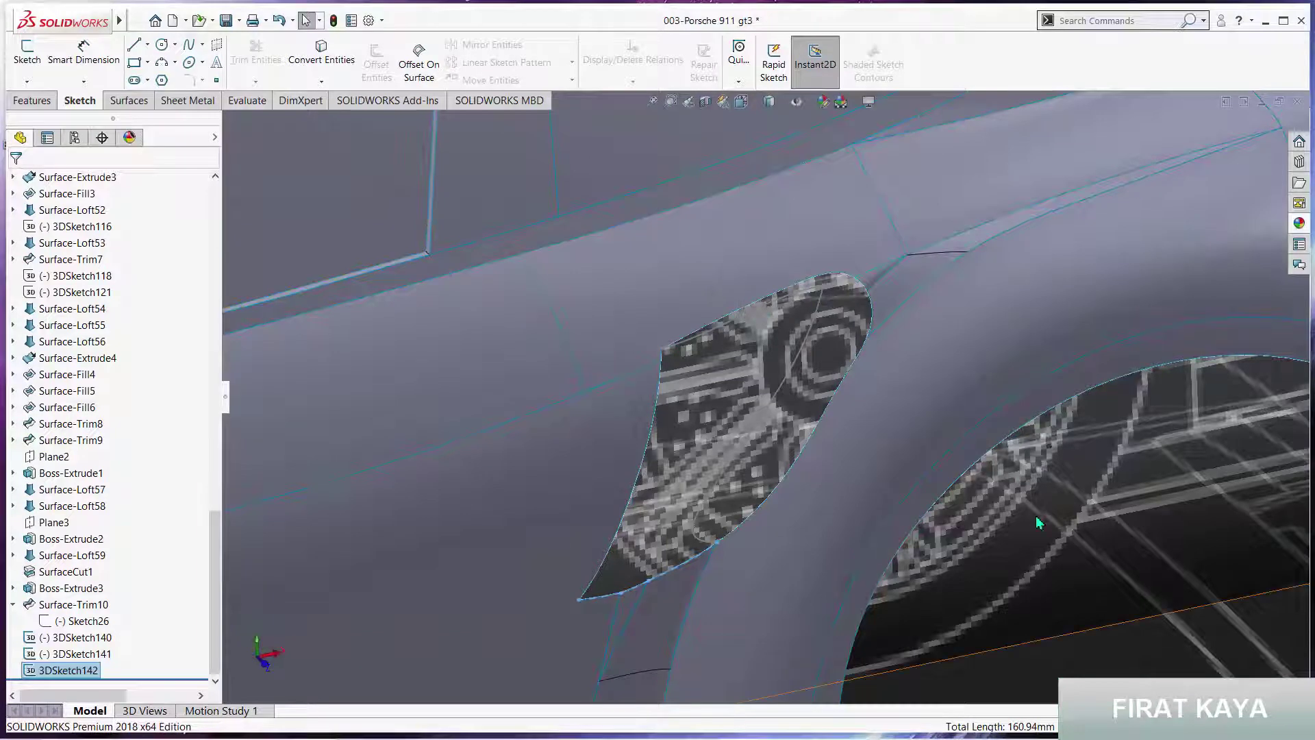
key("Escape")
Cancel the pending surface loft, then convert the intake's left edge into new 3DSketch143
left_click(130, 103)
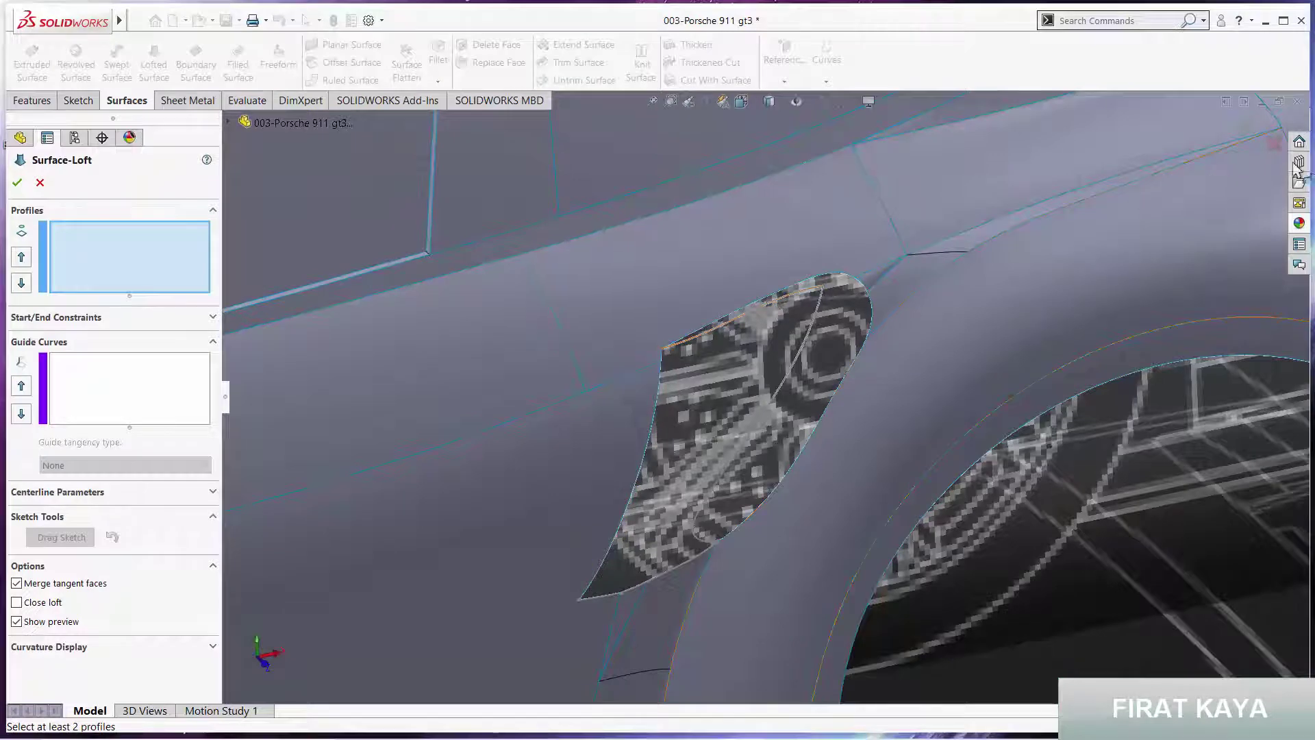
key("Escape")
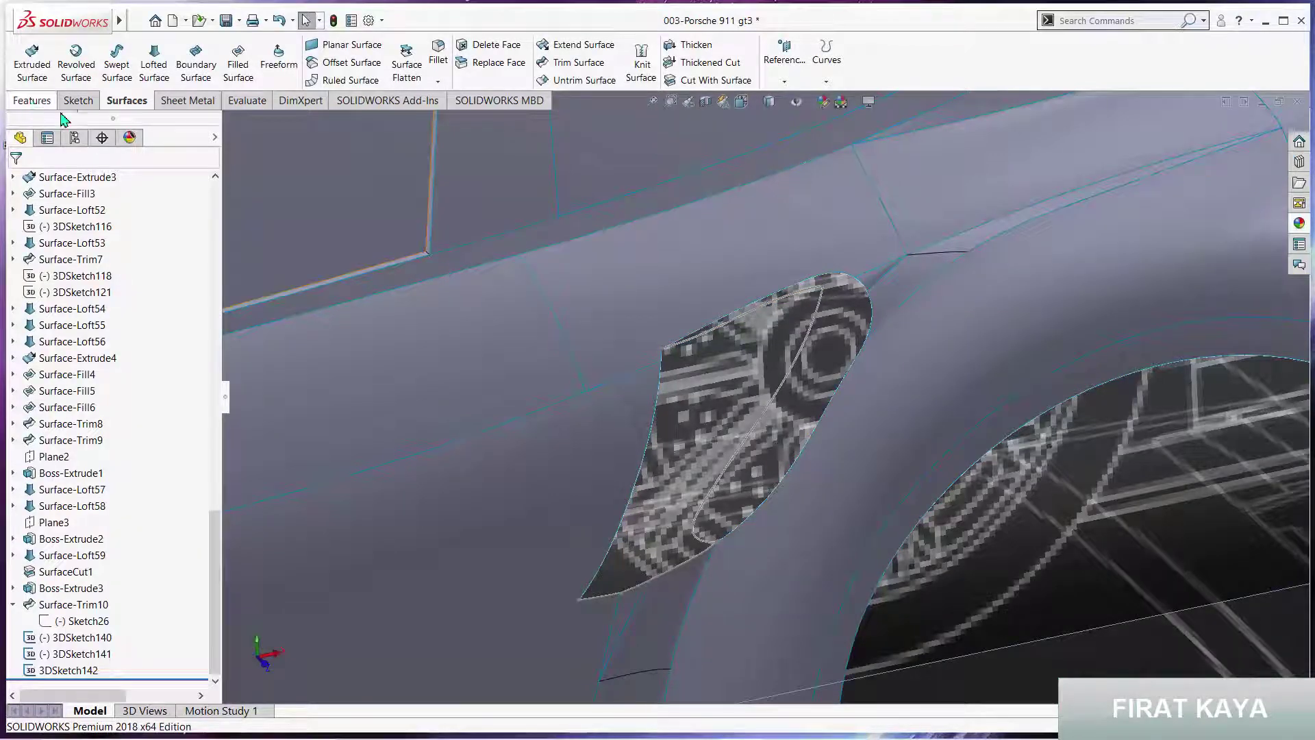
left_click(78, 100)
left_click(27, 81)
left_click(51, 112)
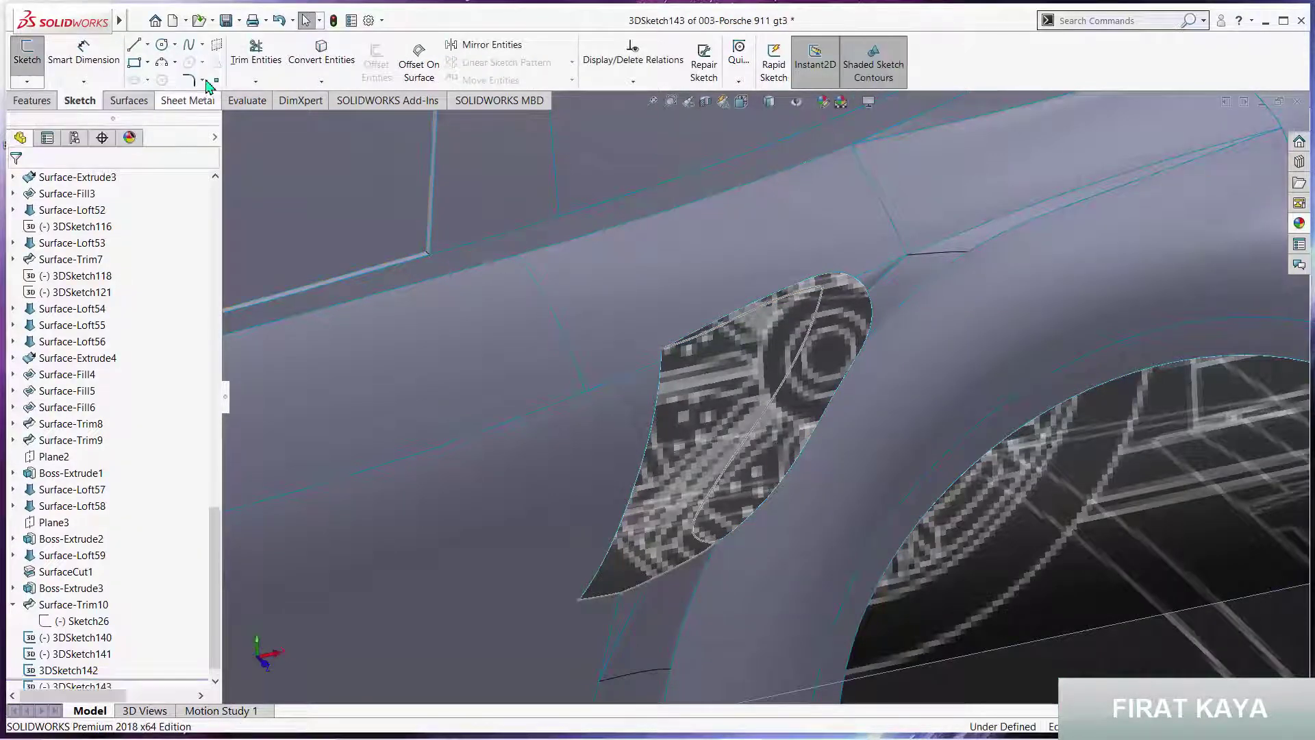
left_click(321, 55)
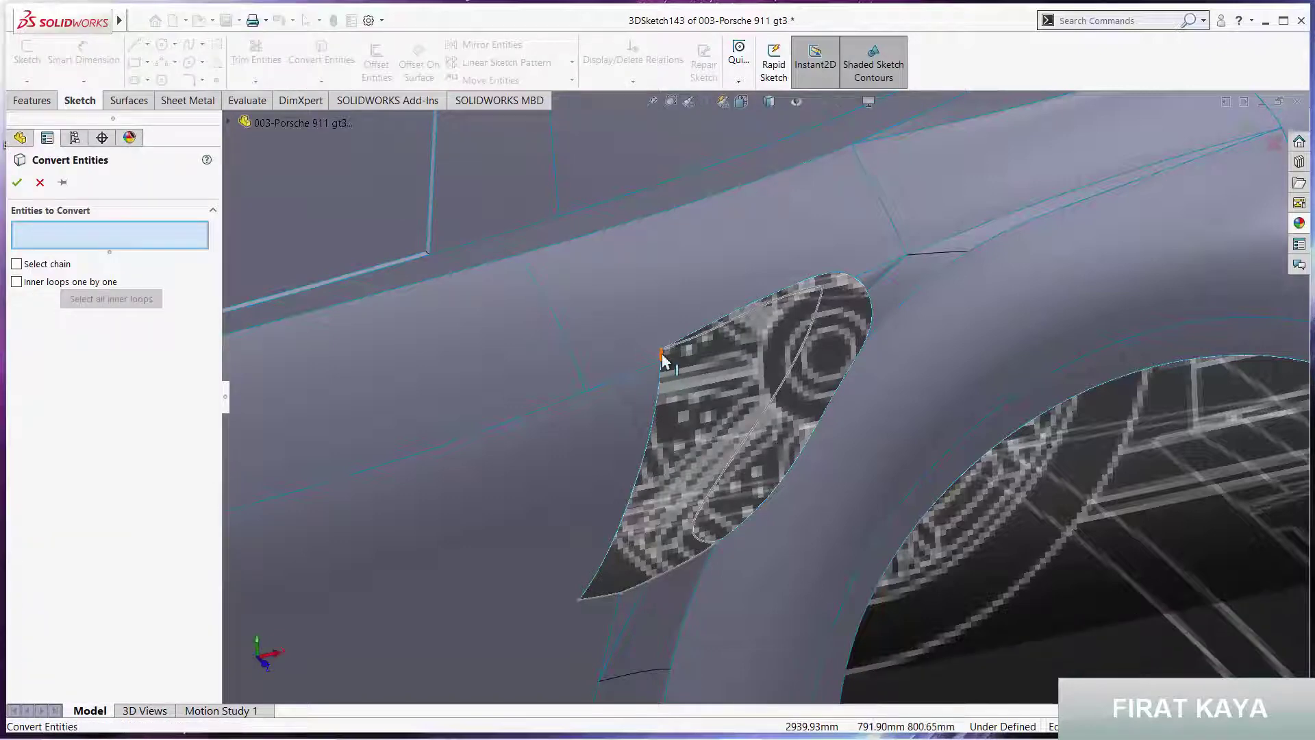
left_click(662, 358)
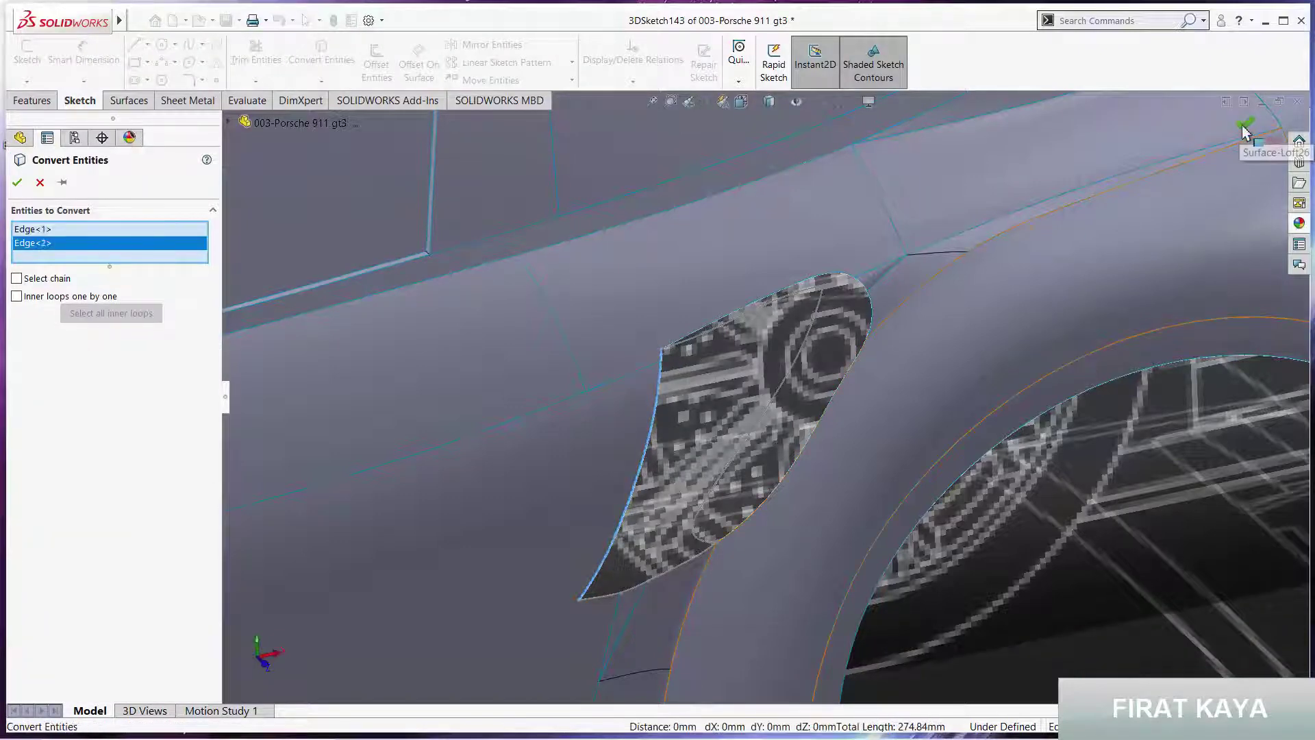
left_click(1274, 142)
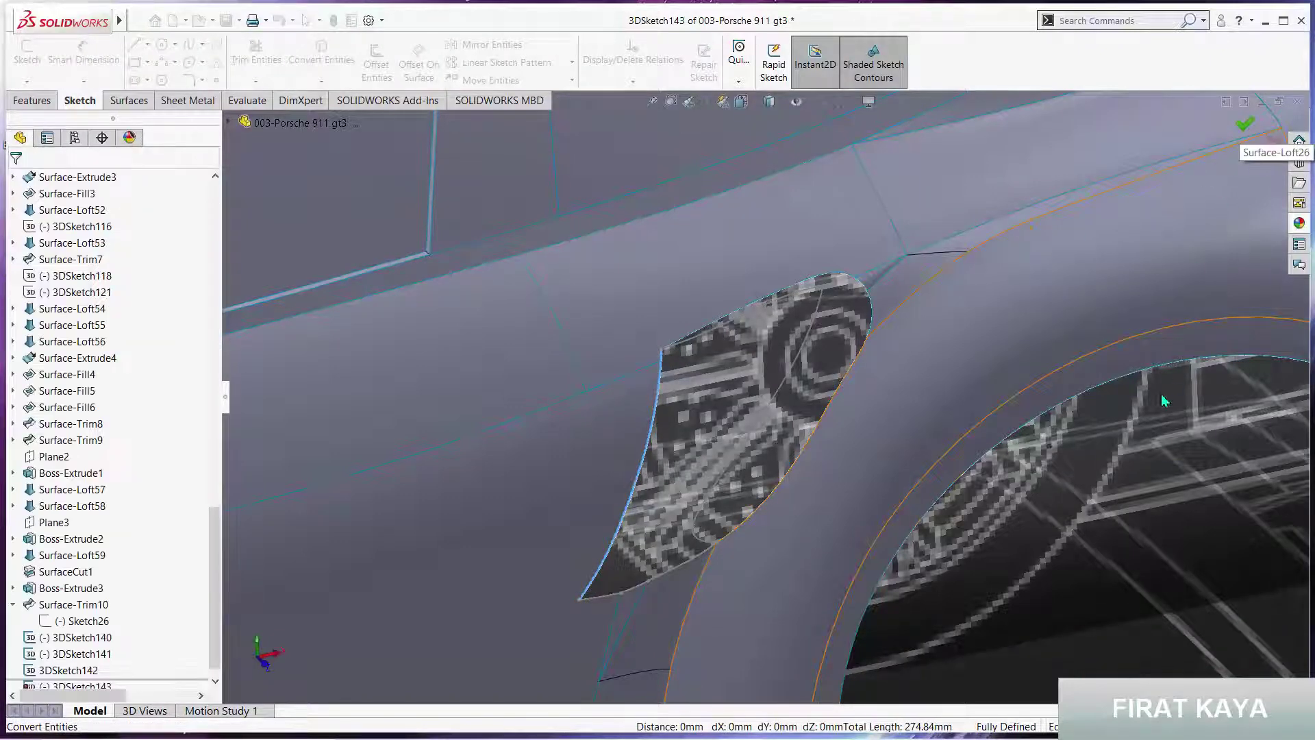
left_click(124, 102)
left_click(1259, 130)
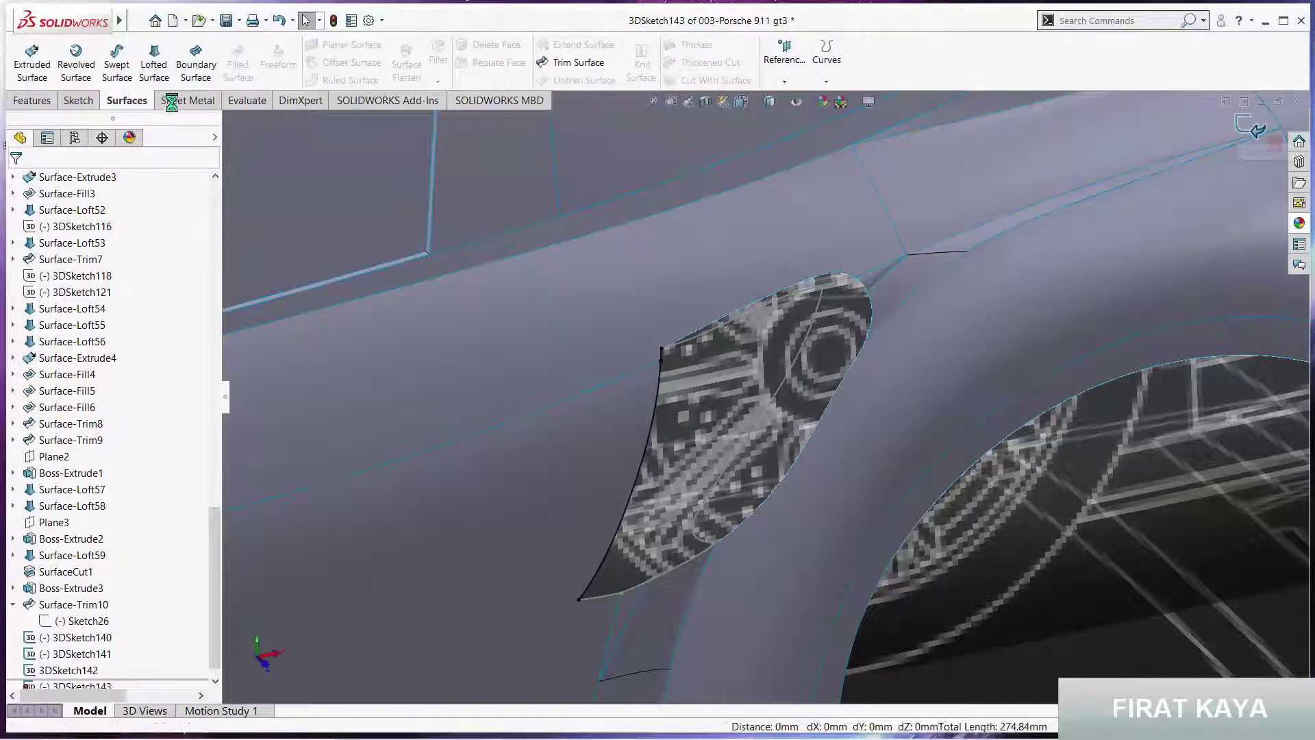
Set up a surface loft: 3DSketch140 and left edge group as profiles, 3DSketch141 and bottom edge as guides
left_click(154, 61)
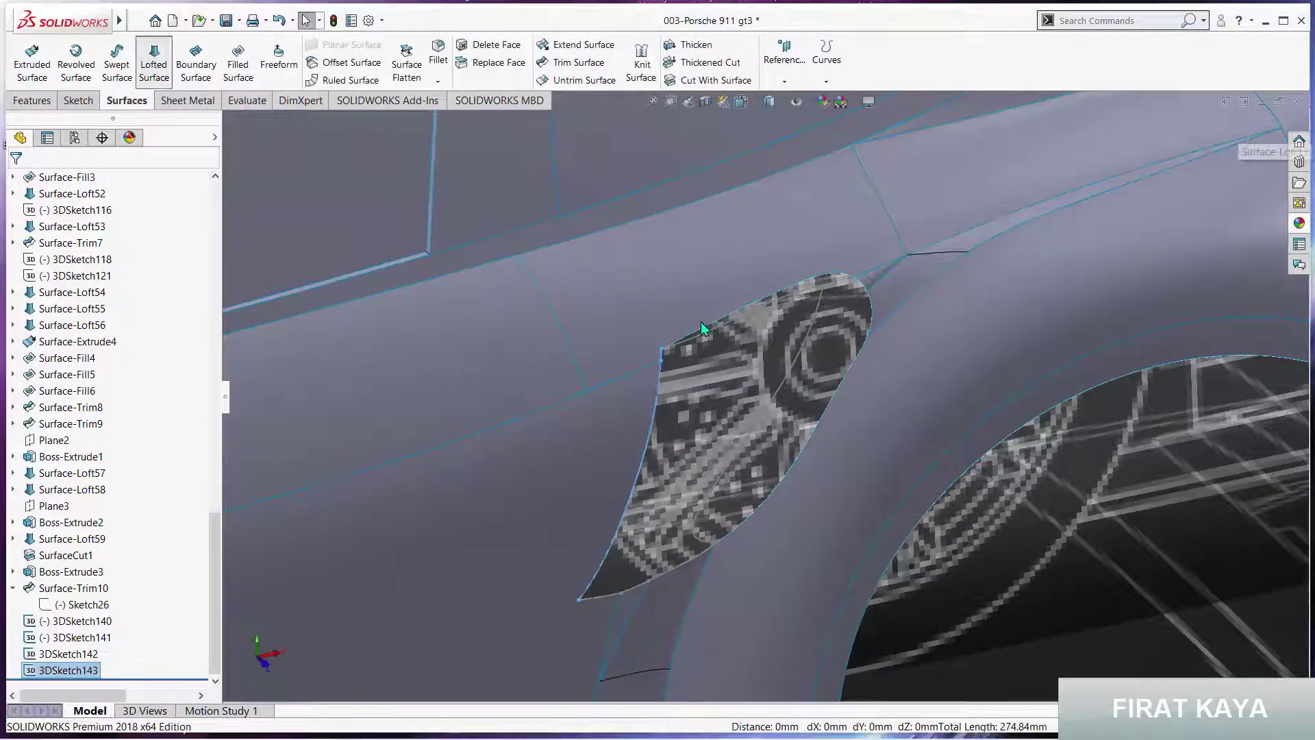
left_click(818, 310)
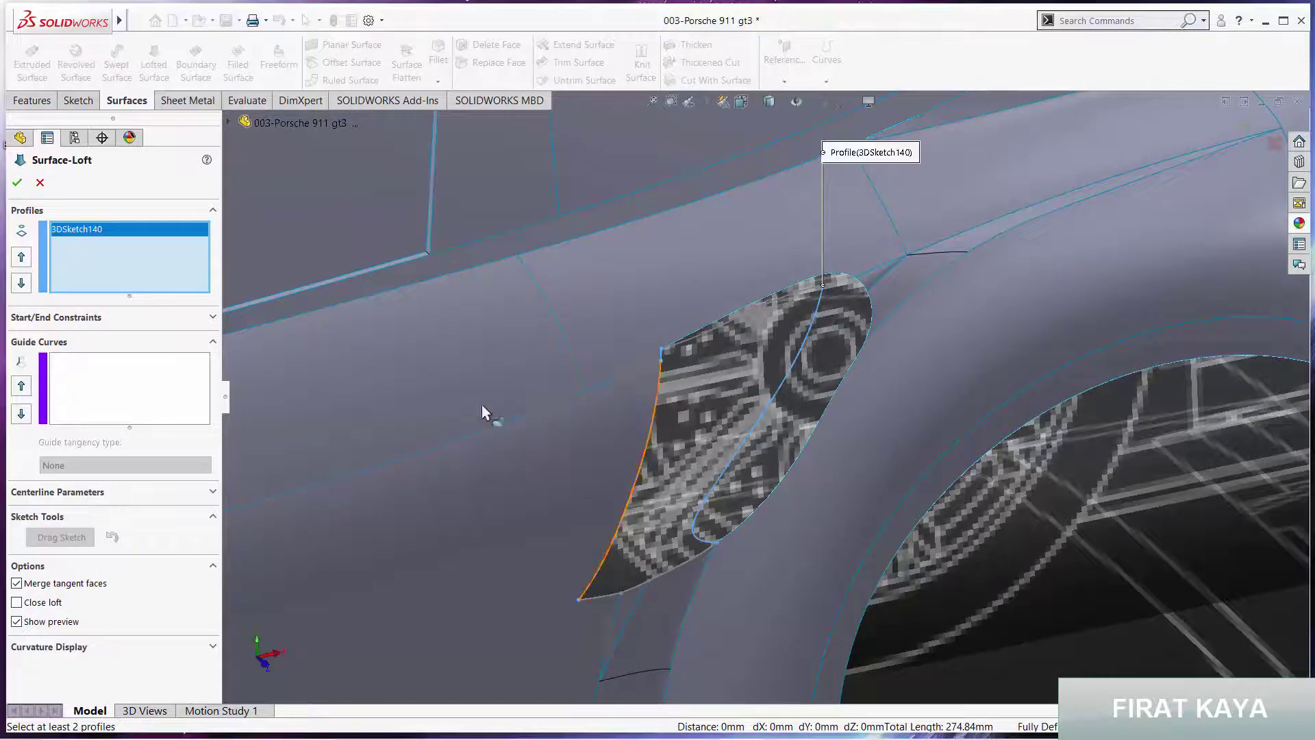
left_click(662, 397)
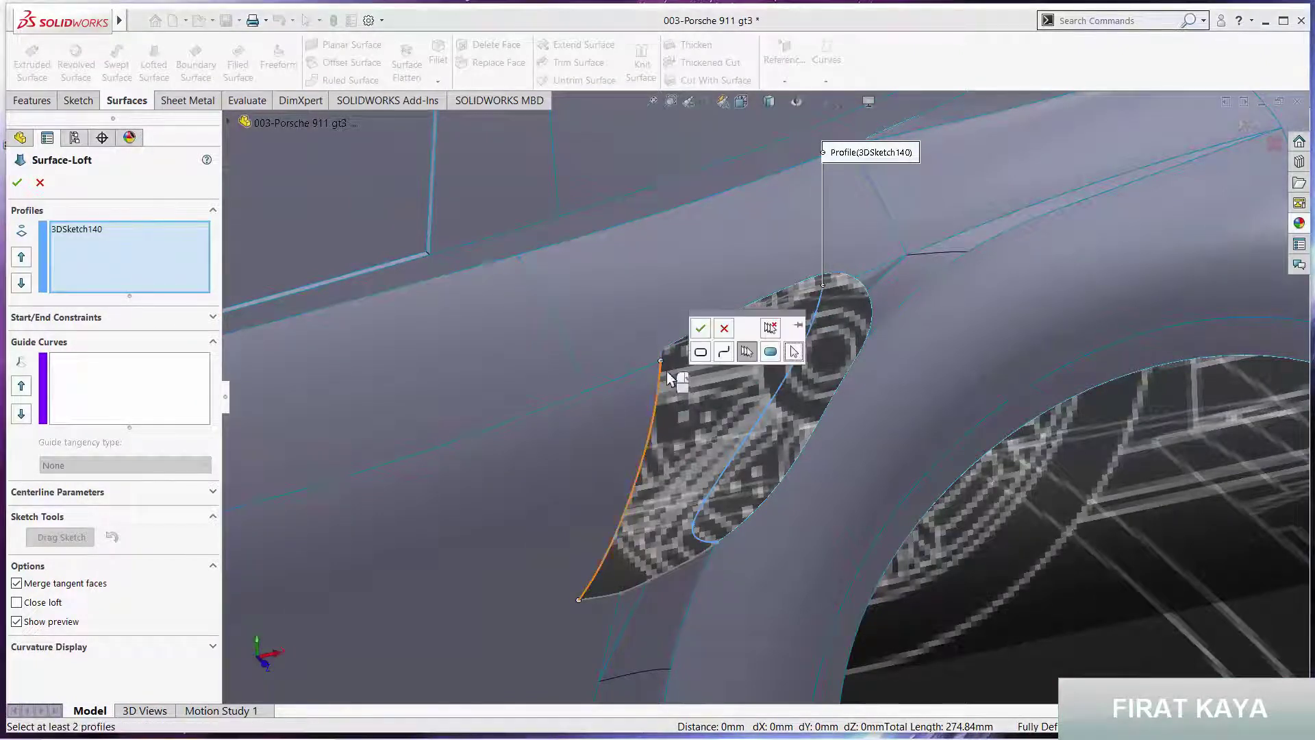
left_click(700, 327)
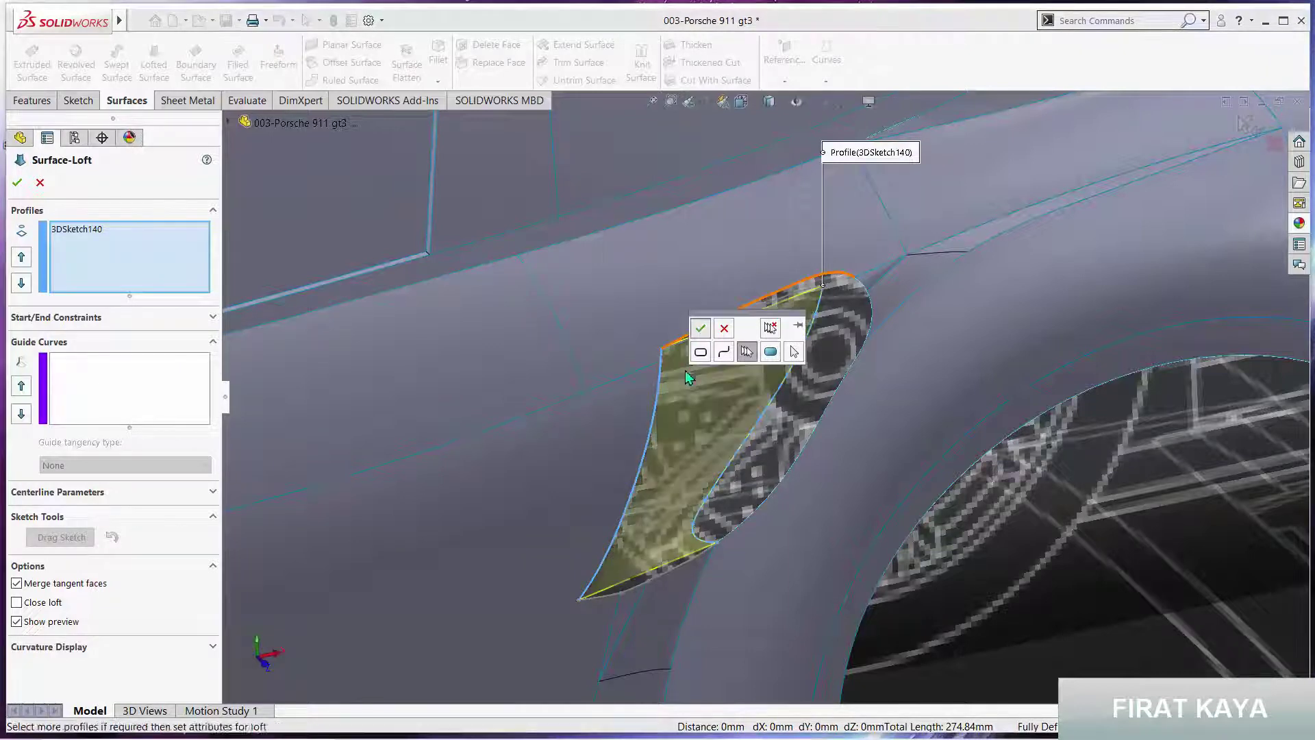
left_click(203, 396)
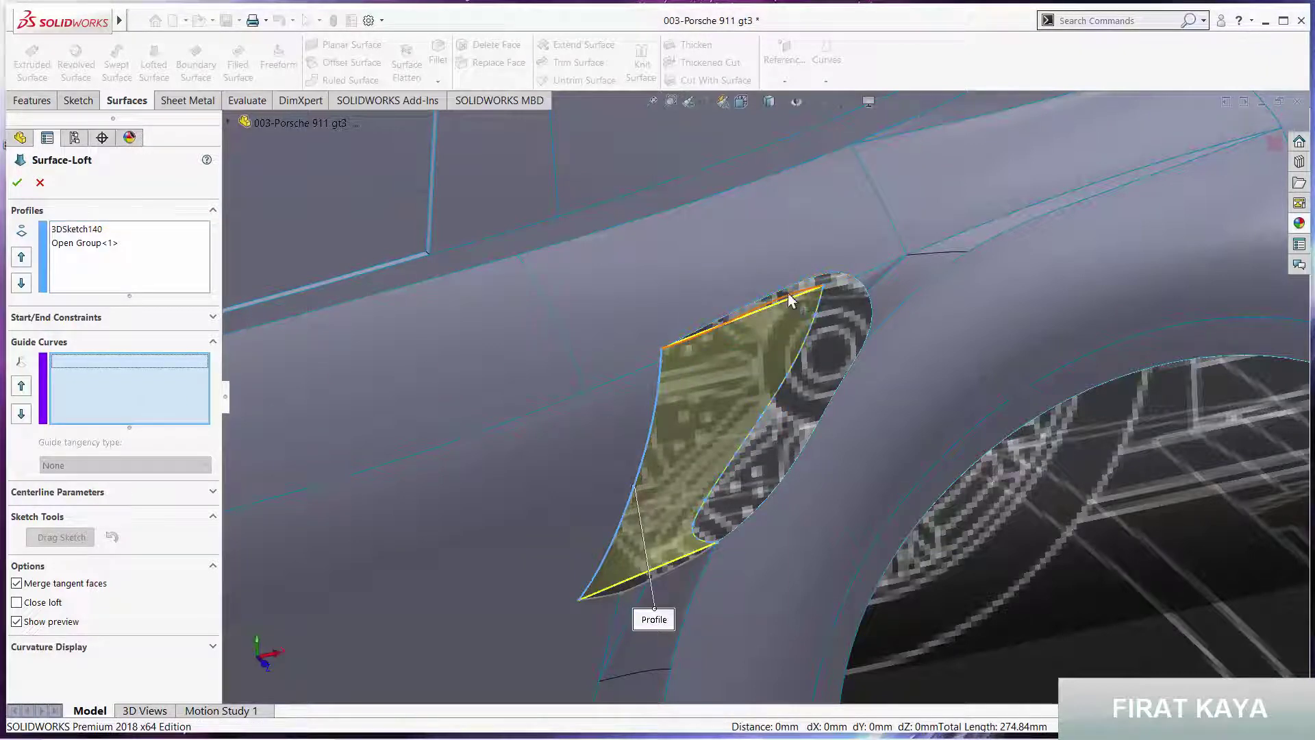
left_click(787, 293)
left_click(663, 581)
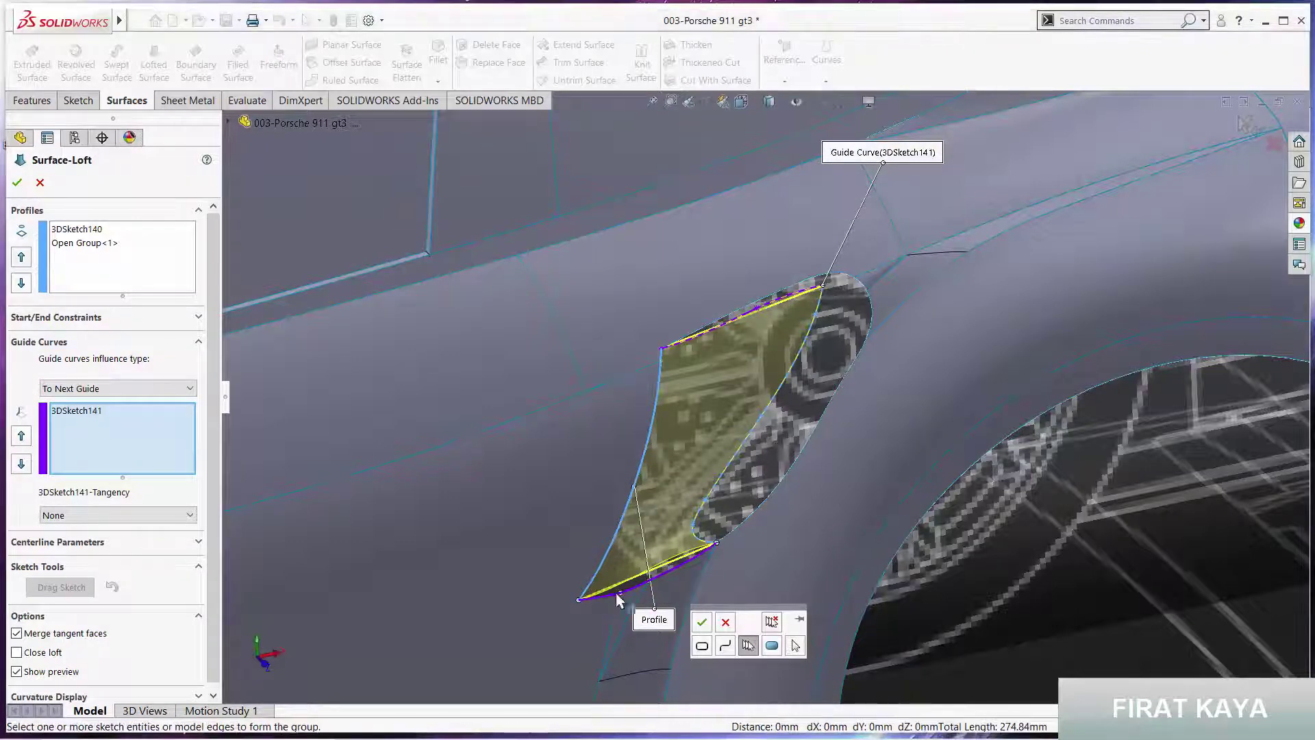
left_click(702, 623)
left_click(759, 378)
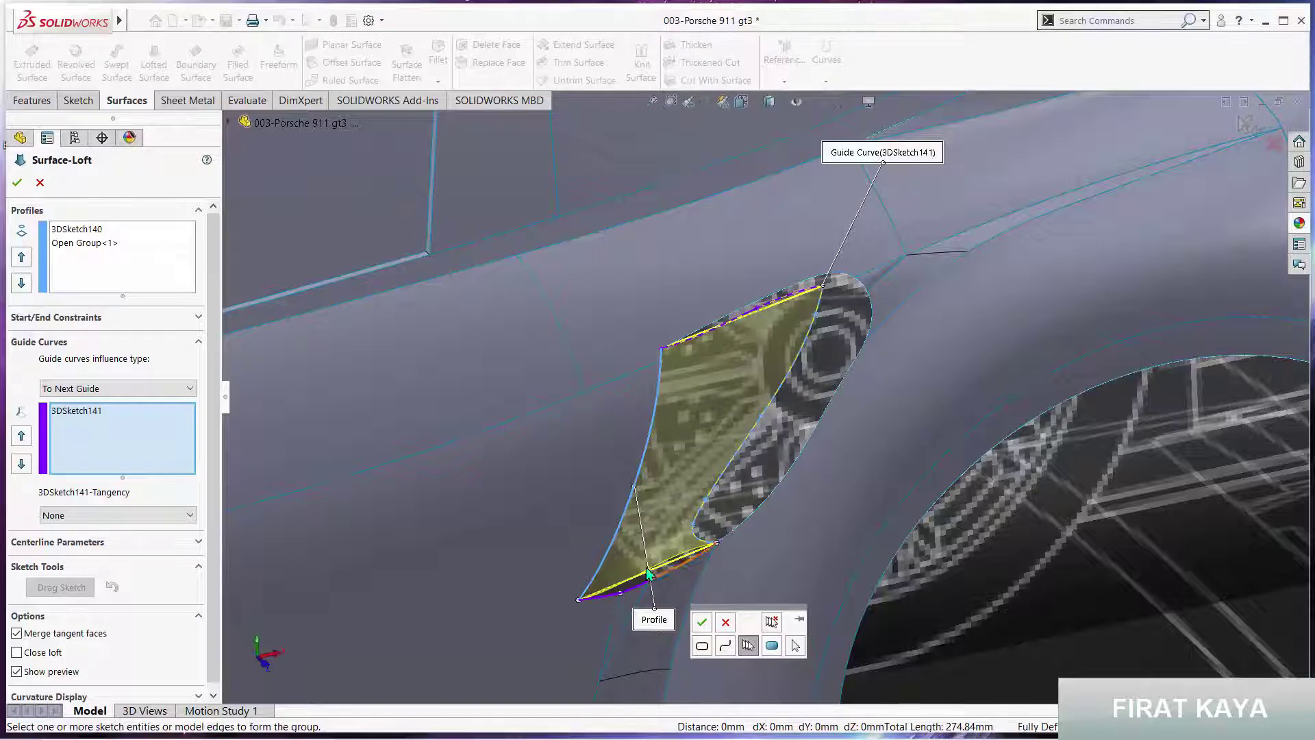
Clear the loft selections, reselect the profiles and bottom edge curve, and finish the loft
scroll(719, 641, "down", 3)
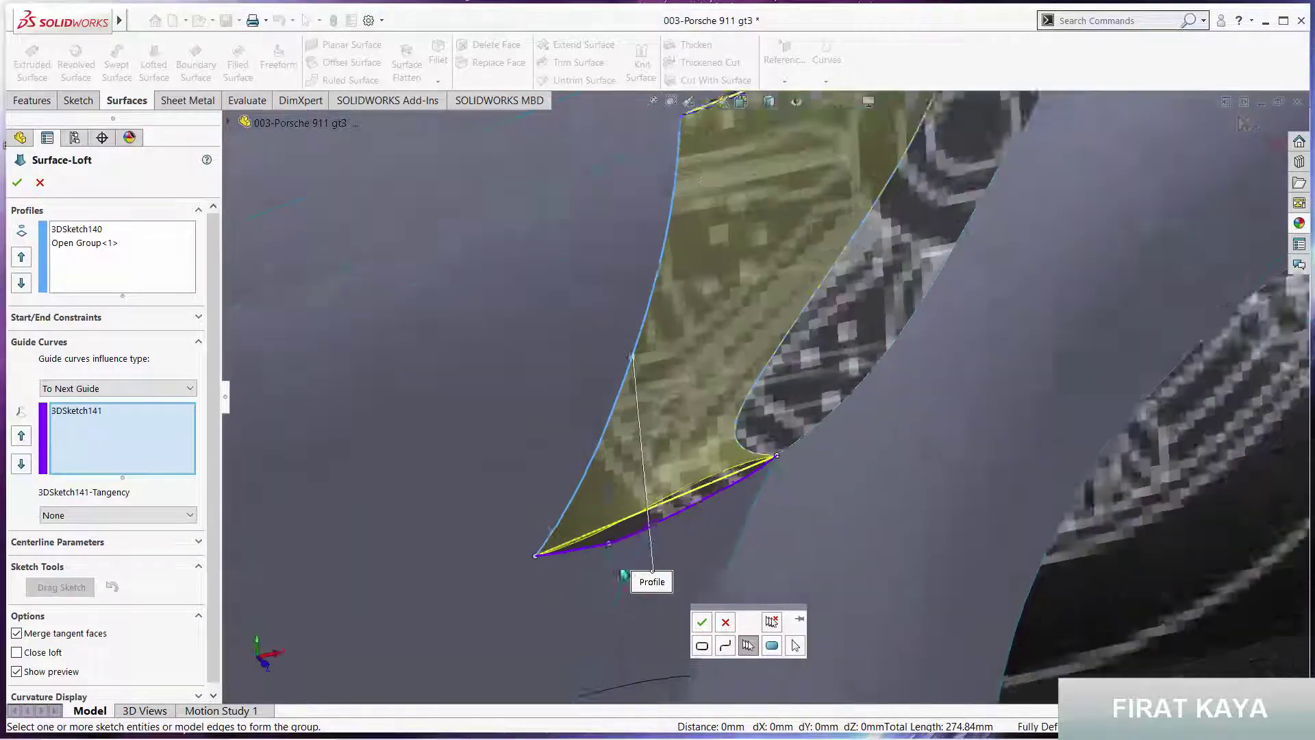
scroll(719, 640, "down", 2)
right_click(159, 442)
left_click(188, 454)
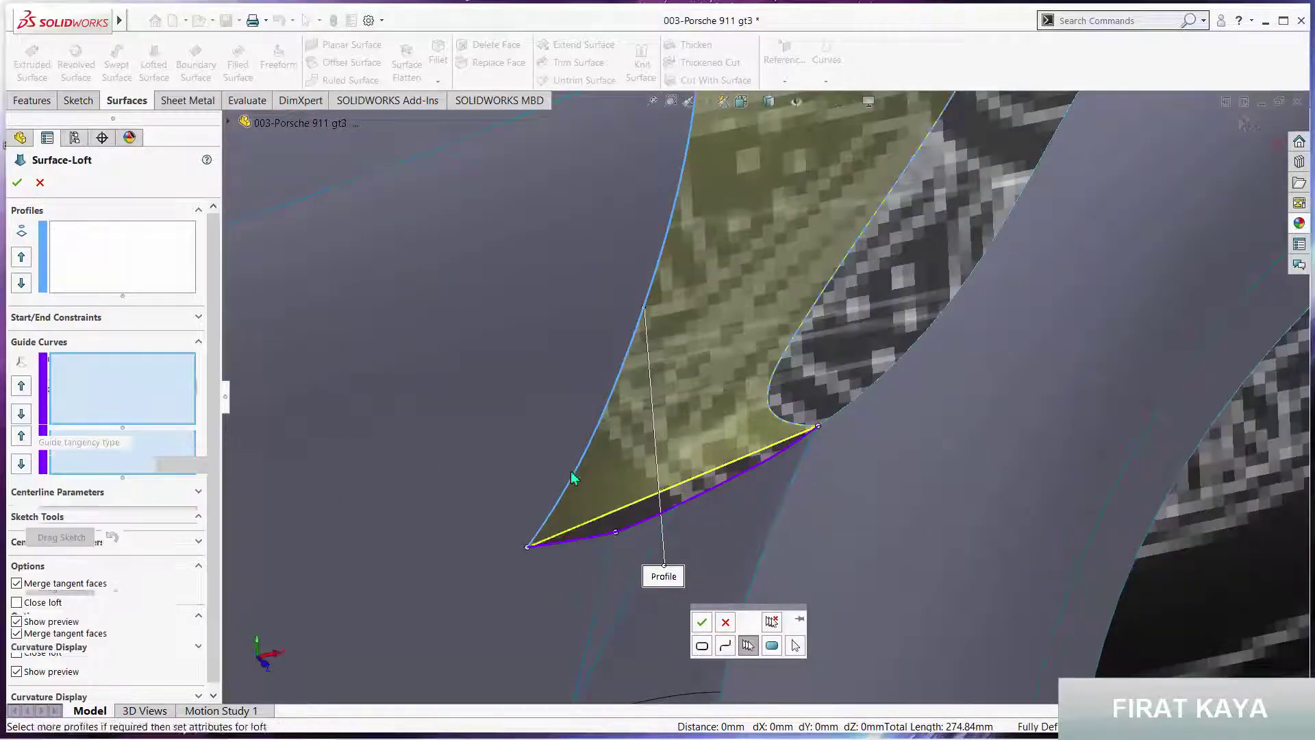
left_click(604, 535)
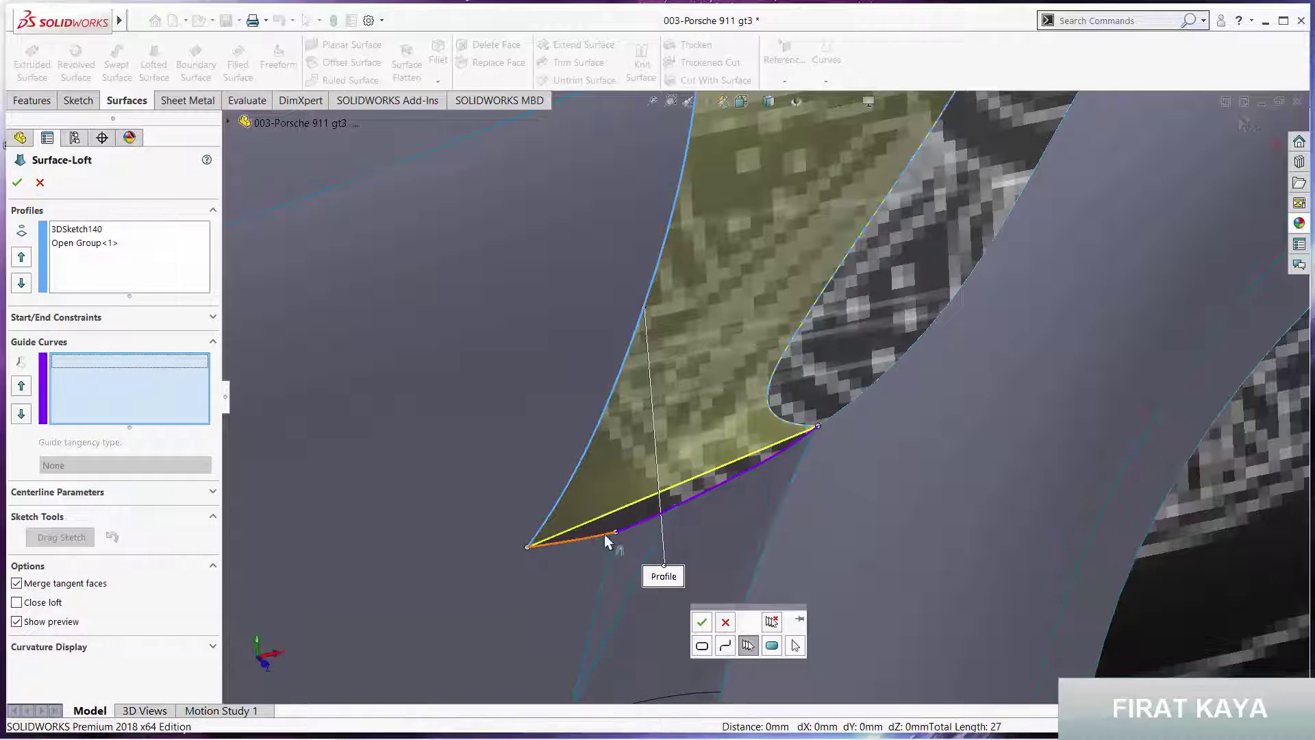
left_click(702, 502)
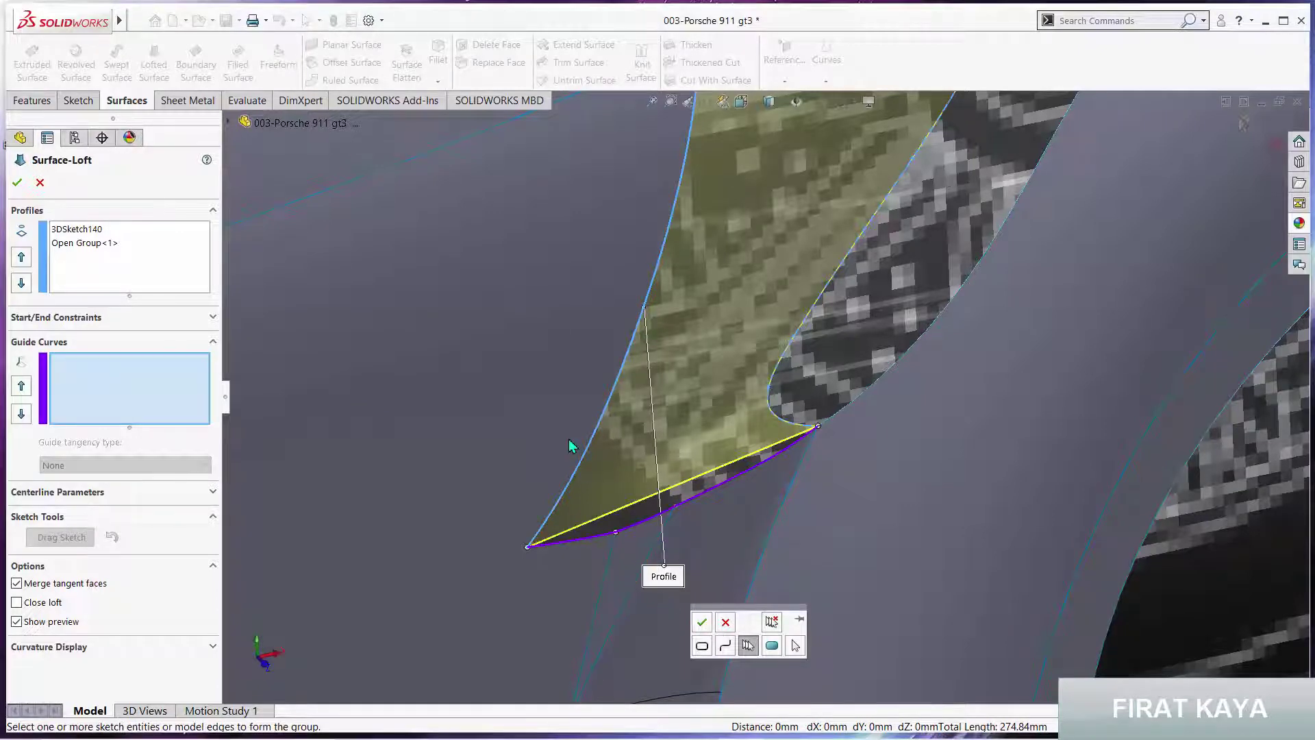
right_click(583, 418)
right_click(630, 358)
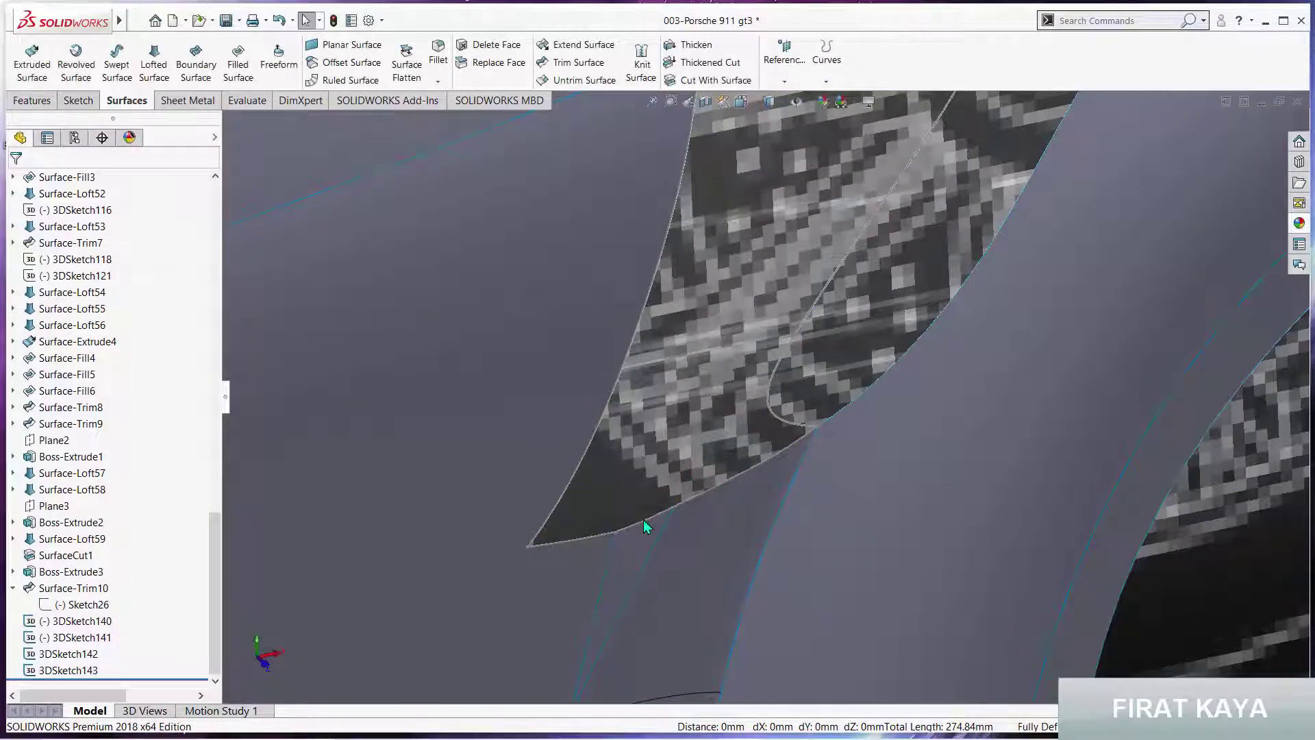
Inspect the surface, pick the lip's bottom edges for another loft, then cancel it
scroll(628, 527, "down", 2)
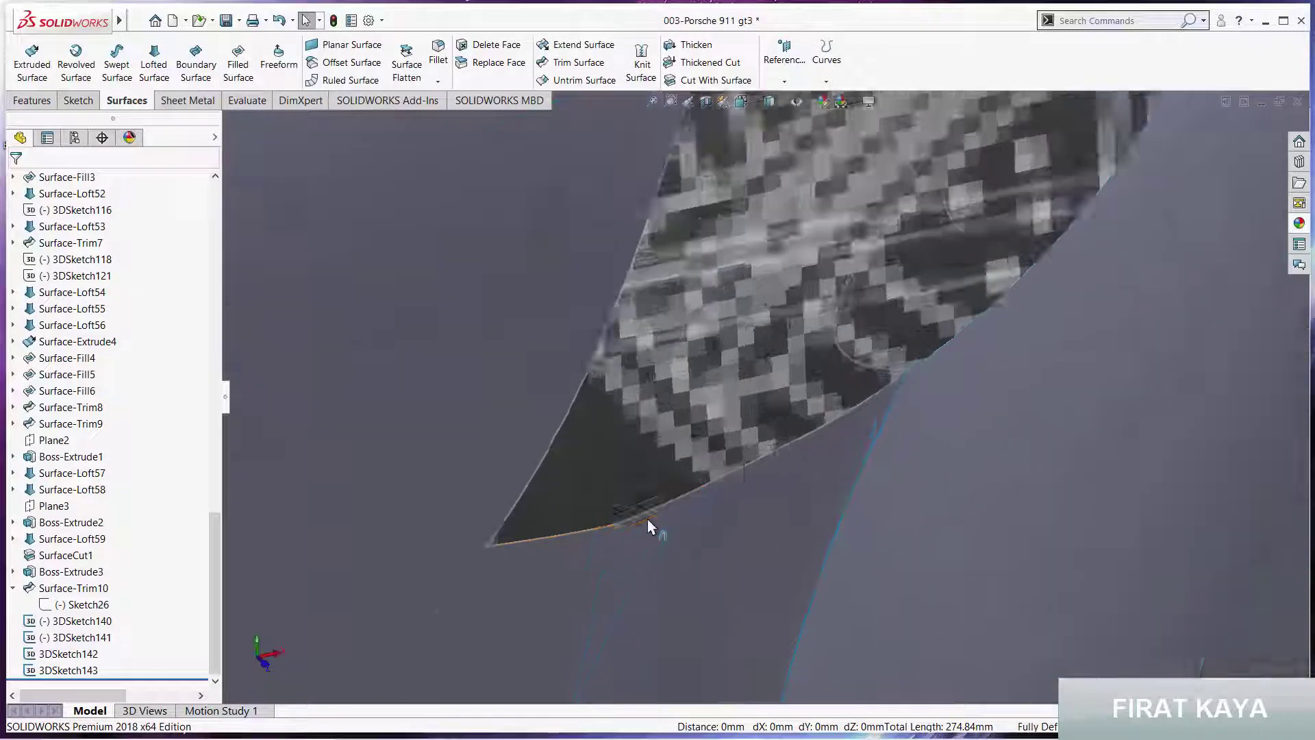
scroll(647, 520, "down", 1)
scroll(651, 495, "down", 1)
middle_click_drag(719, 421, 788, 314)
scroll(805, 283, "down", 2)
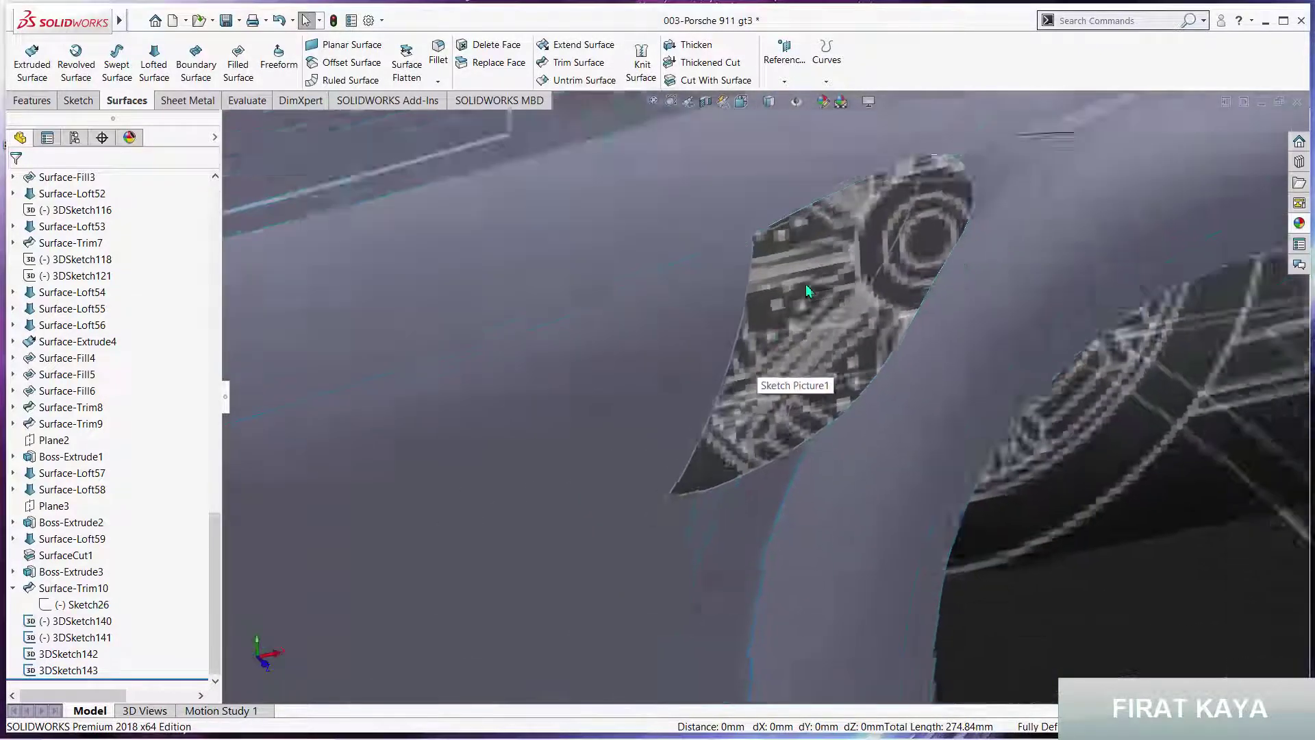
scroll(807, 282, "down", 1)
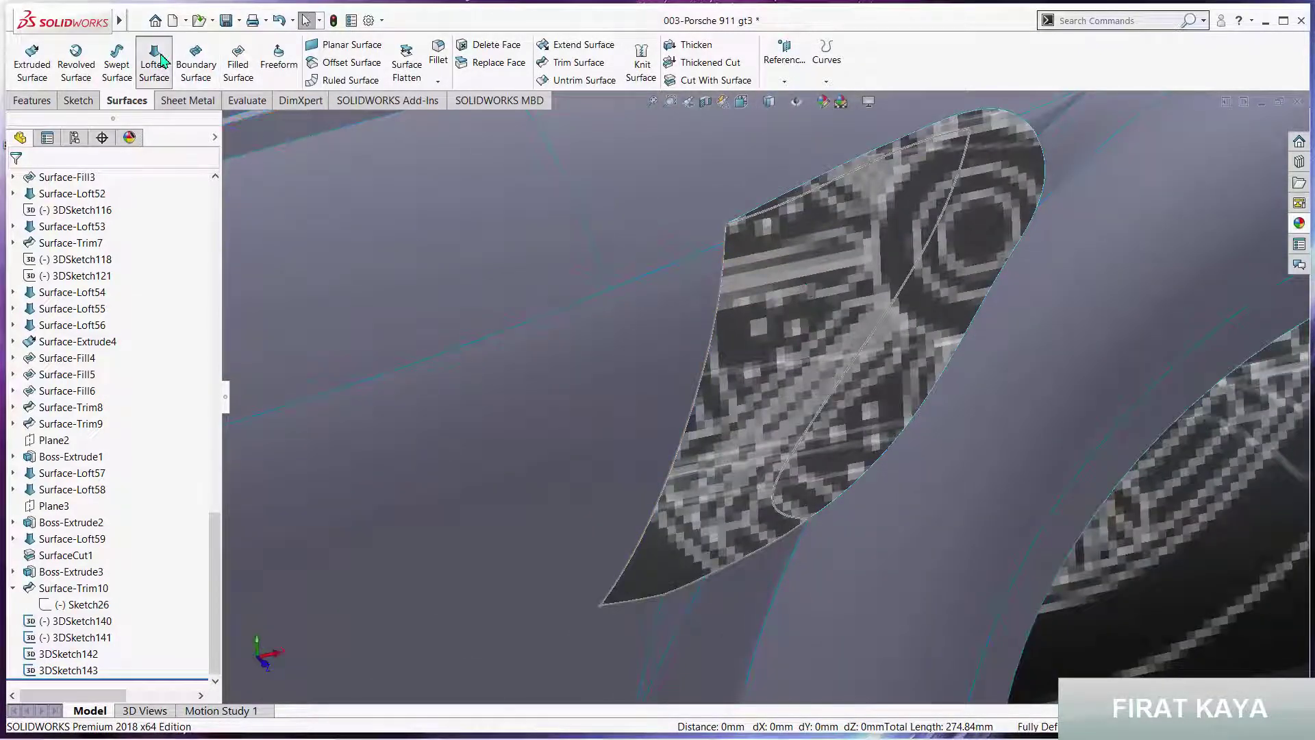
left_click(657, 606)
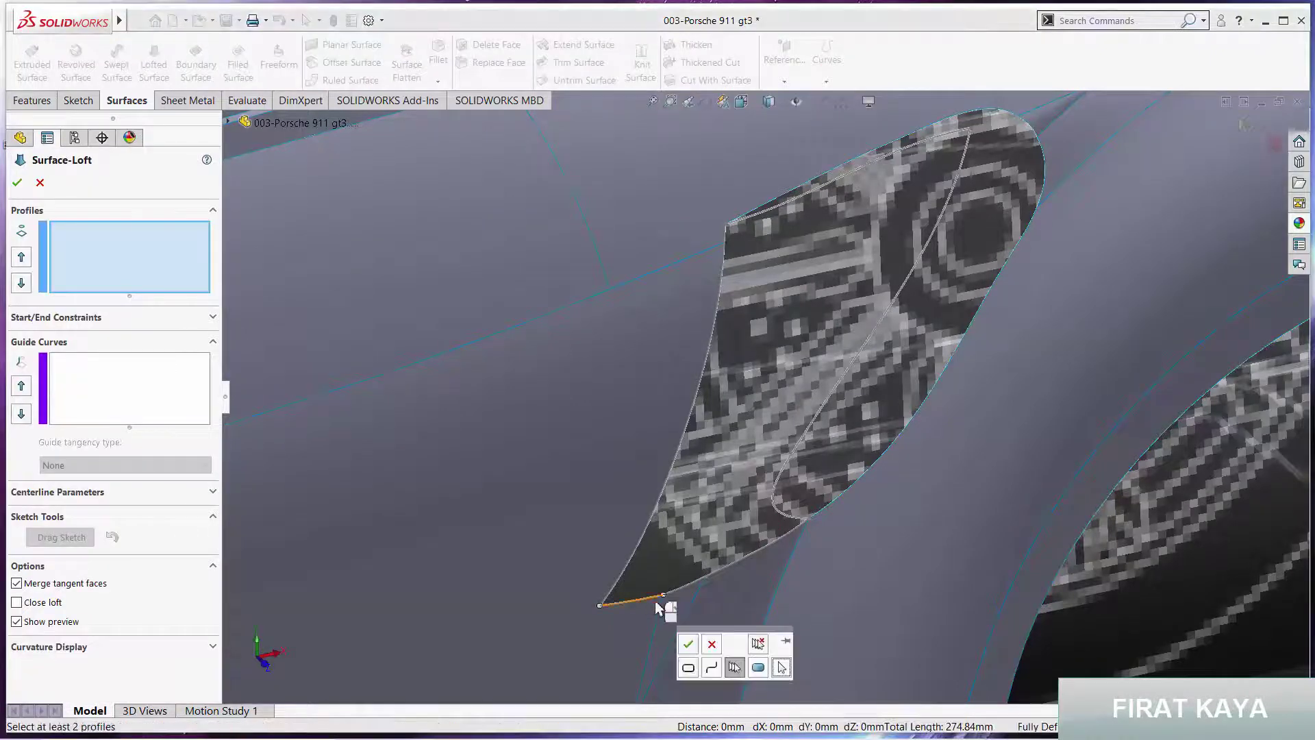
left_click(707, 579)
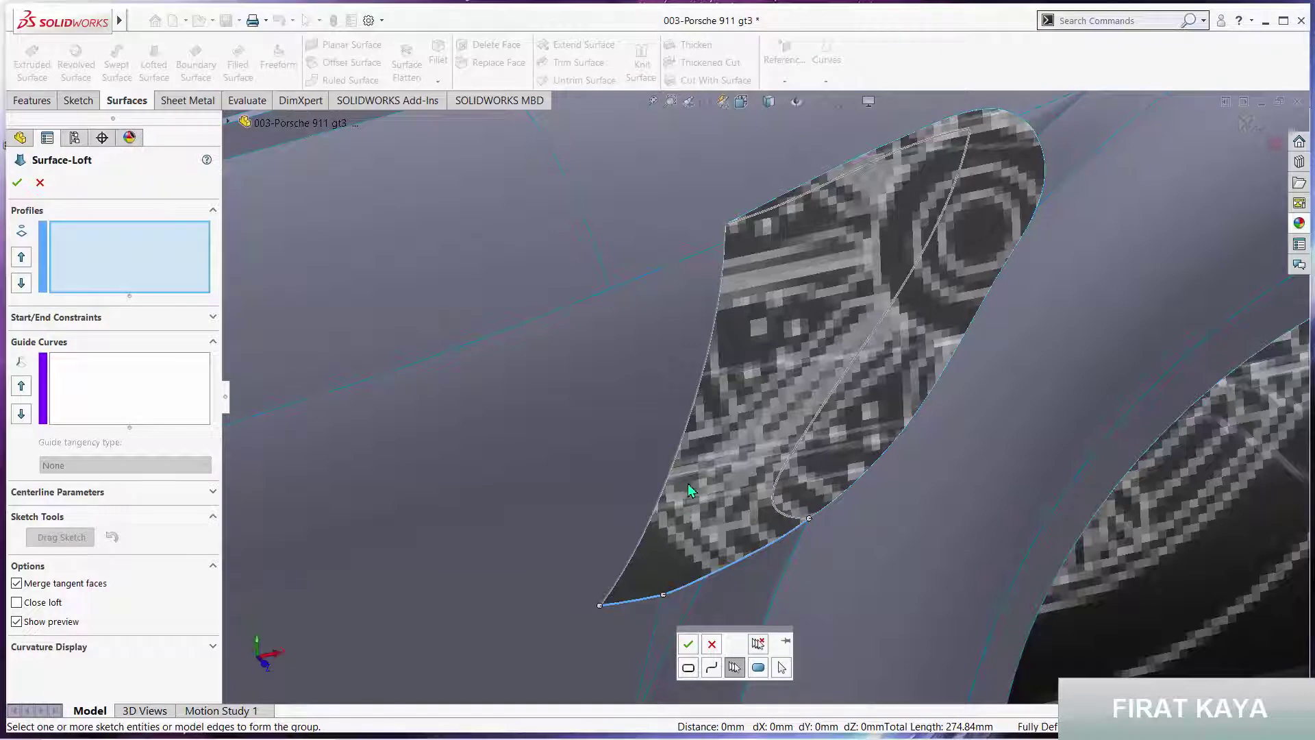
key("Escape")
key("Escape")
Select the 3DSketch142 curve in the graphics area
scroll(713, 508, "down", 2)
scroll(706, 548, "down", 2)
scroll(704, 566, "down", 2)
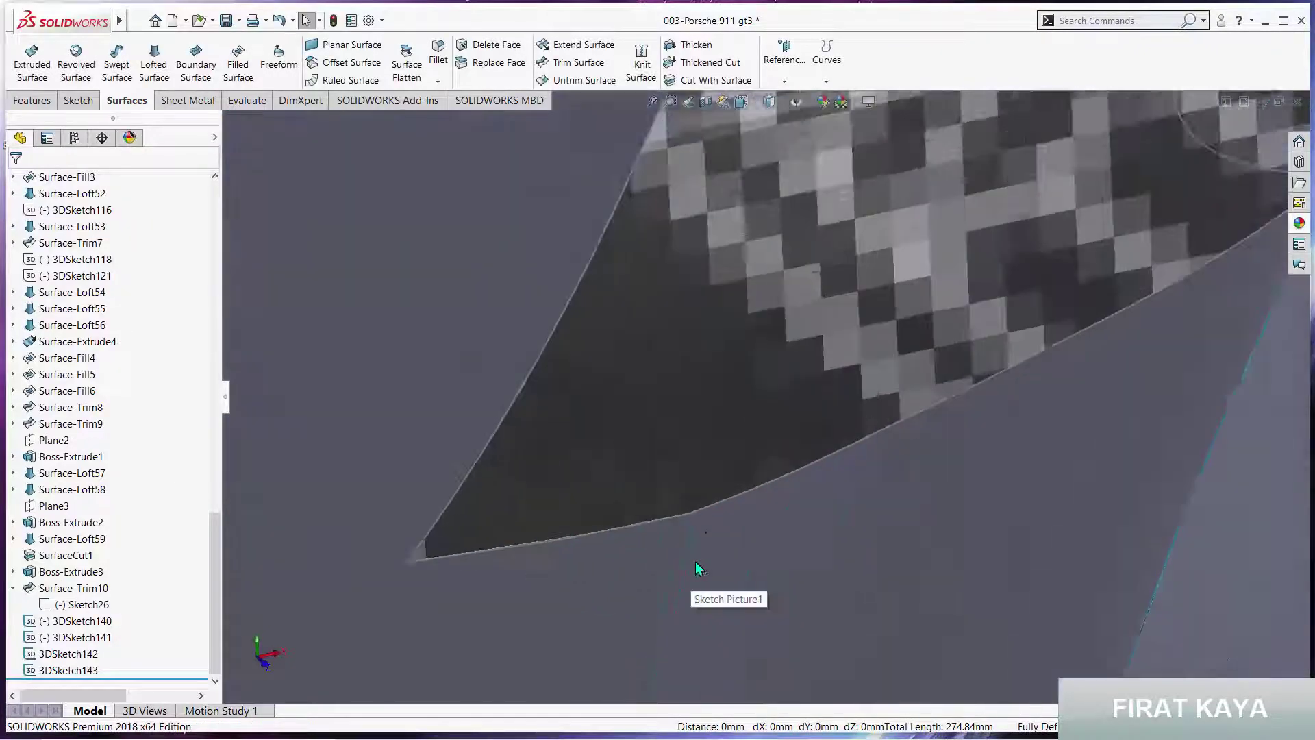
scroll(697, 569, "up", 1)
left_click(680, 506)
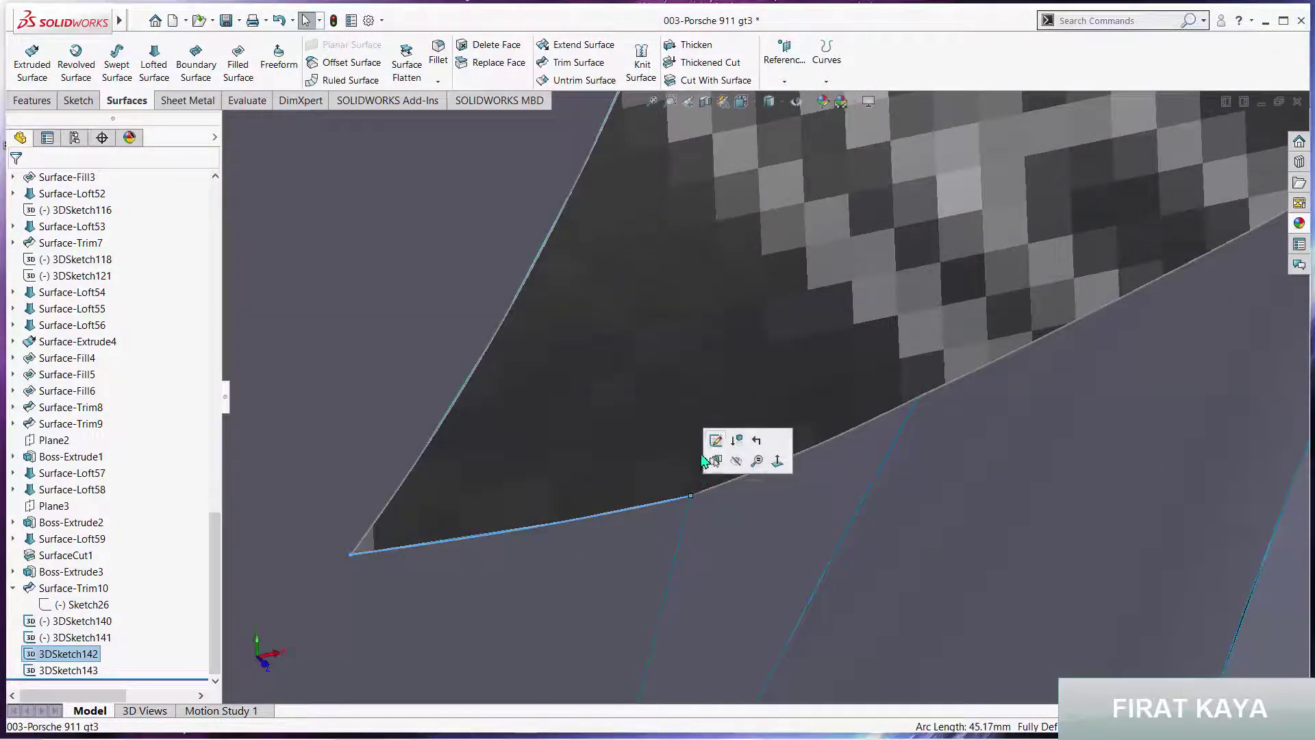
Reopen 3DSketch142 and try deleting its old spline, dismissing the cannot-delete warning
left_click(716, 440)
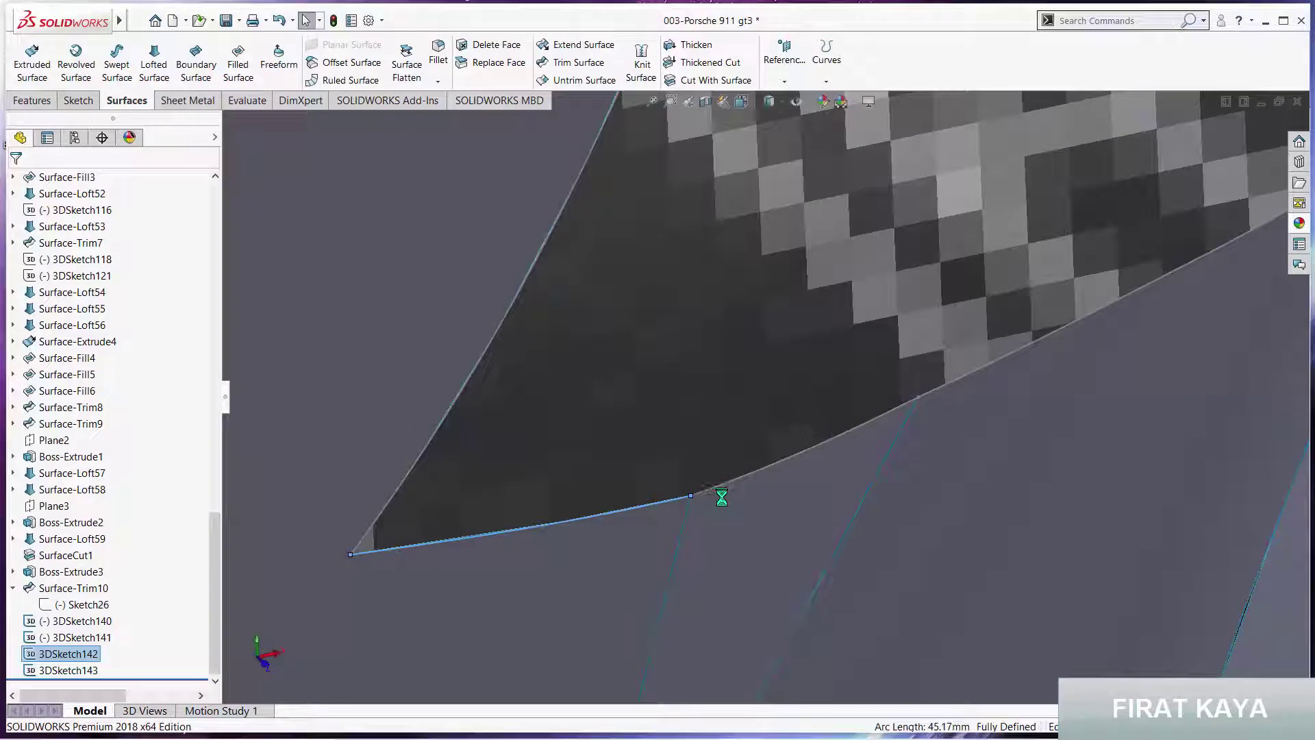
left_click(679, 500)
key("Delete")
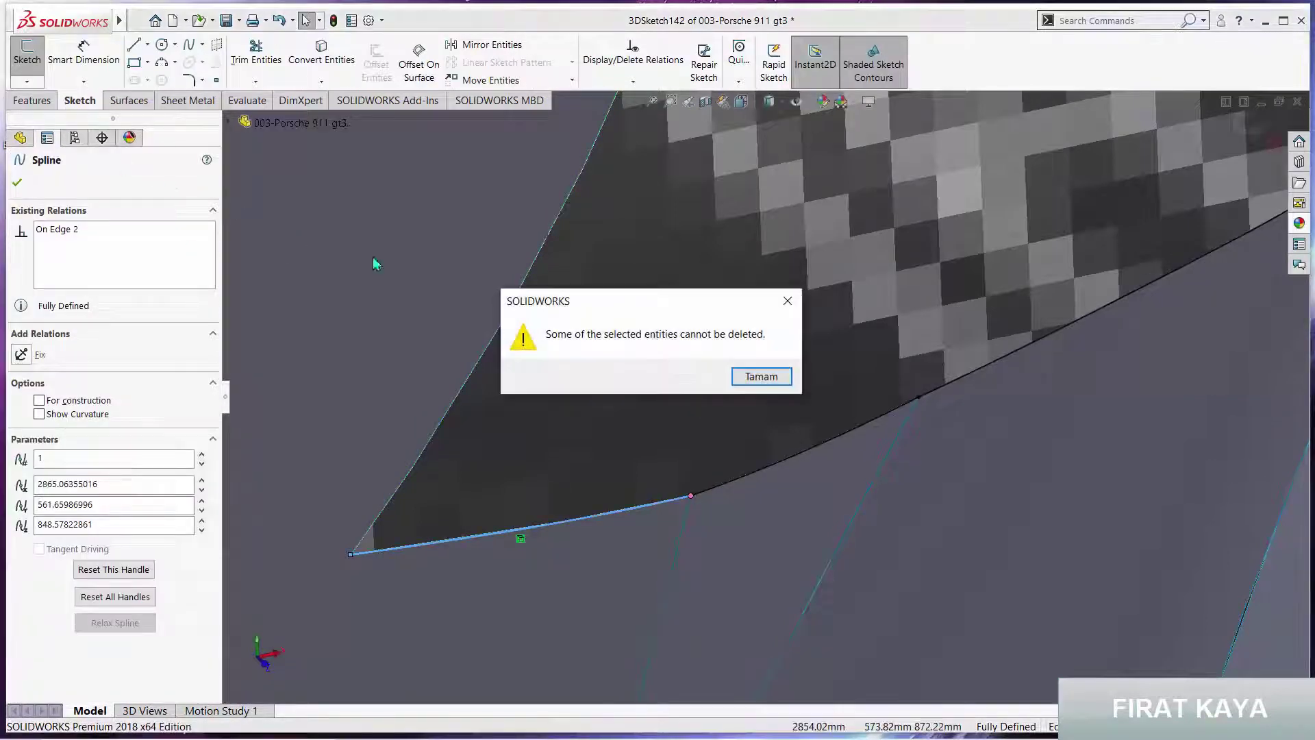
left_click(733, 373)
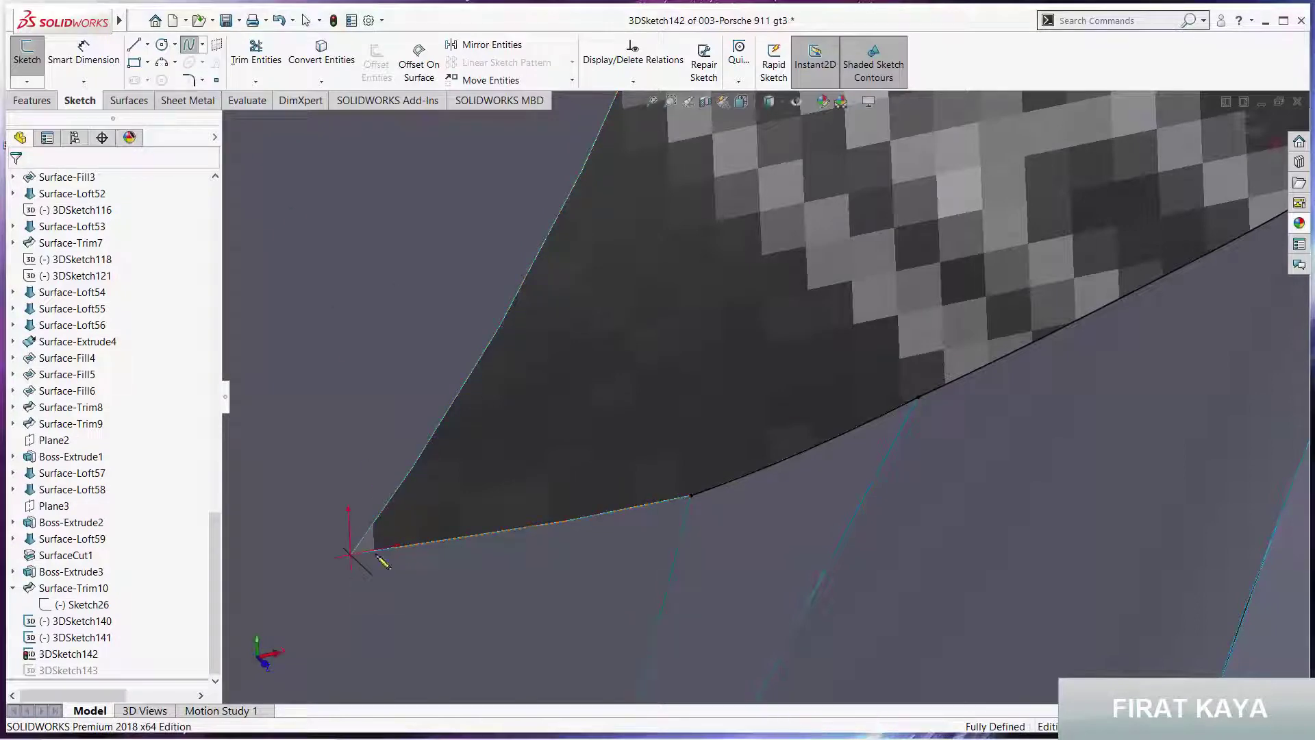
Draw a new spline from the lip's left corner, tangent to the neighbouring curve, and shorten it
left_click(353, 552)
left_click(690, 500)
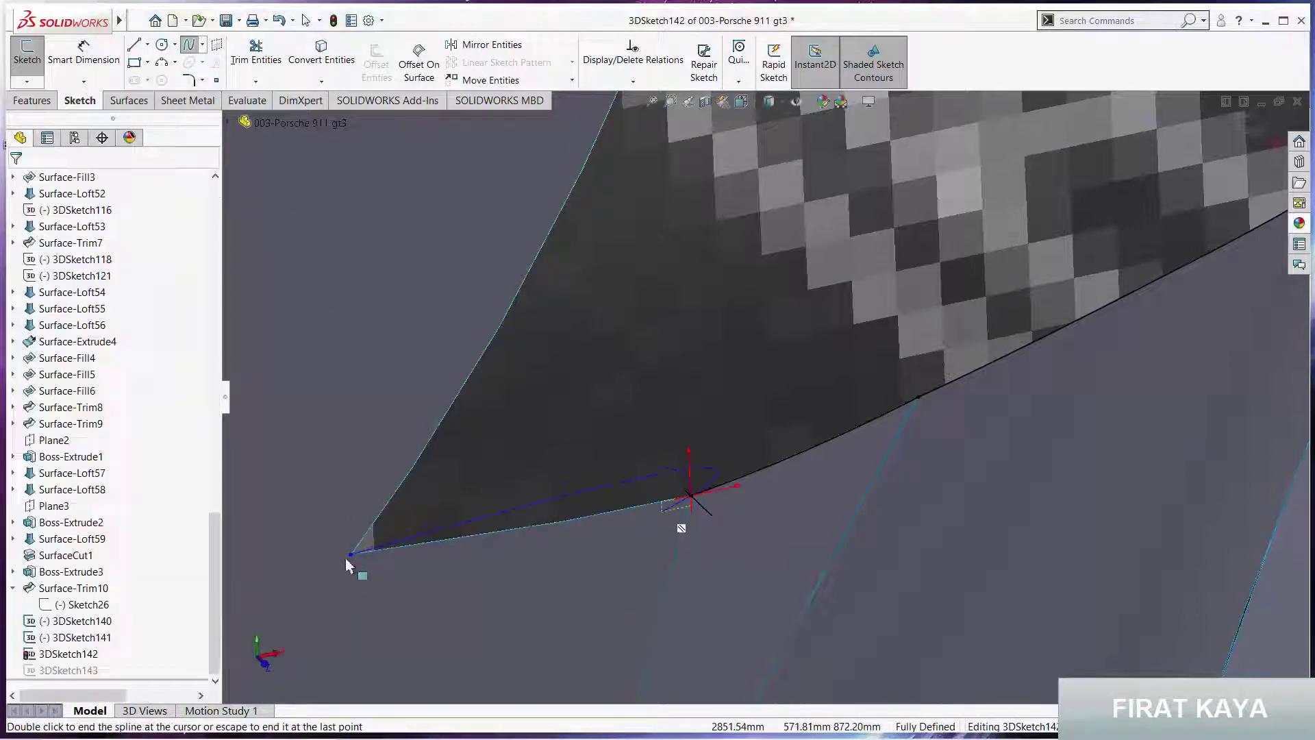
double_click(618, 509)
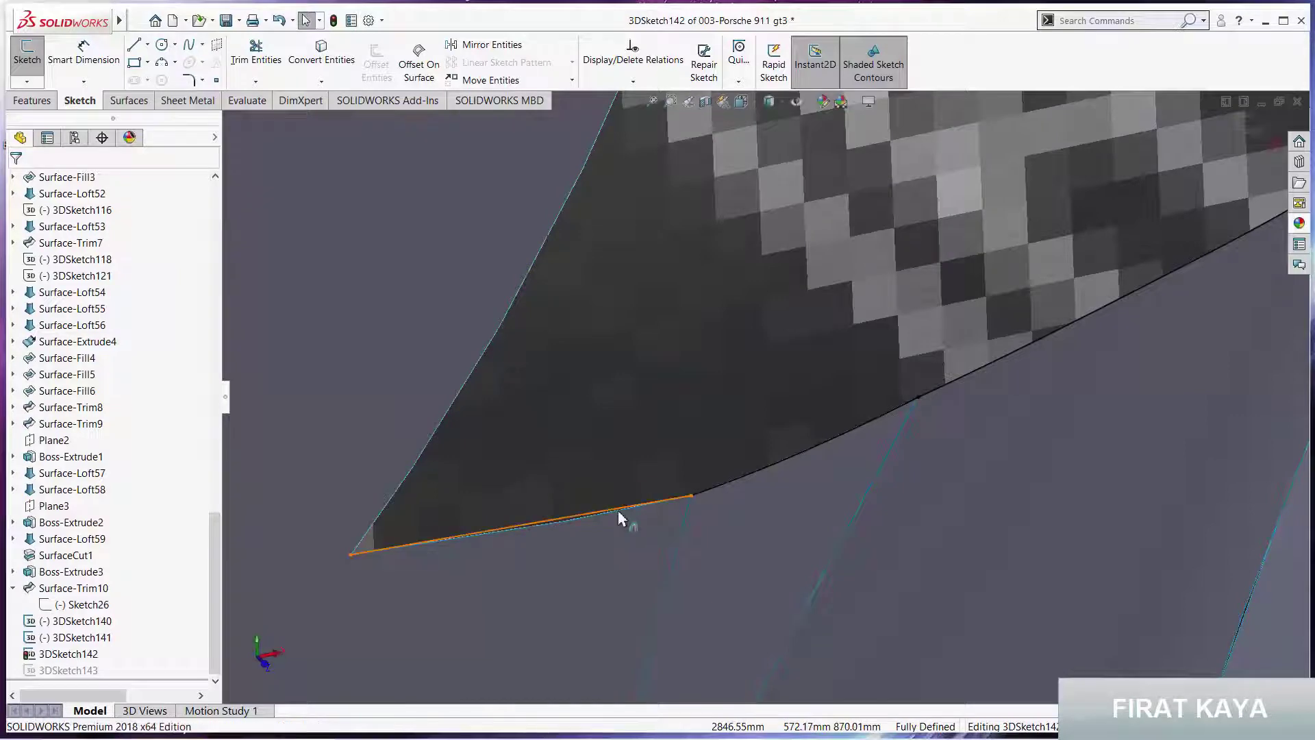
left_click(698, 497, "ctrl")
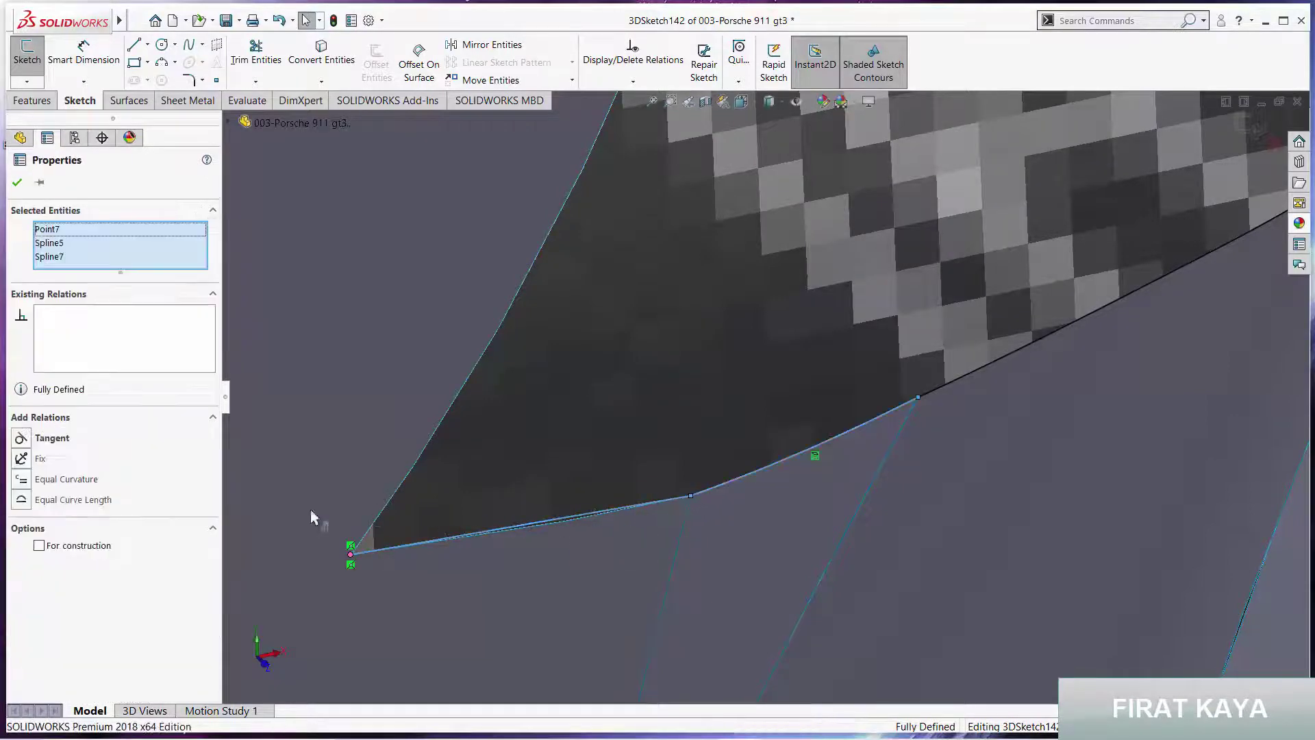
left_click(22, 437)
left_click(602, 544)
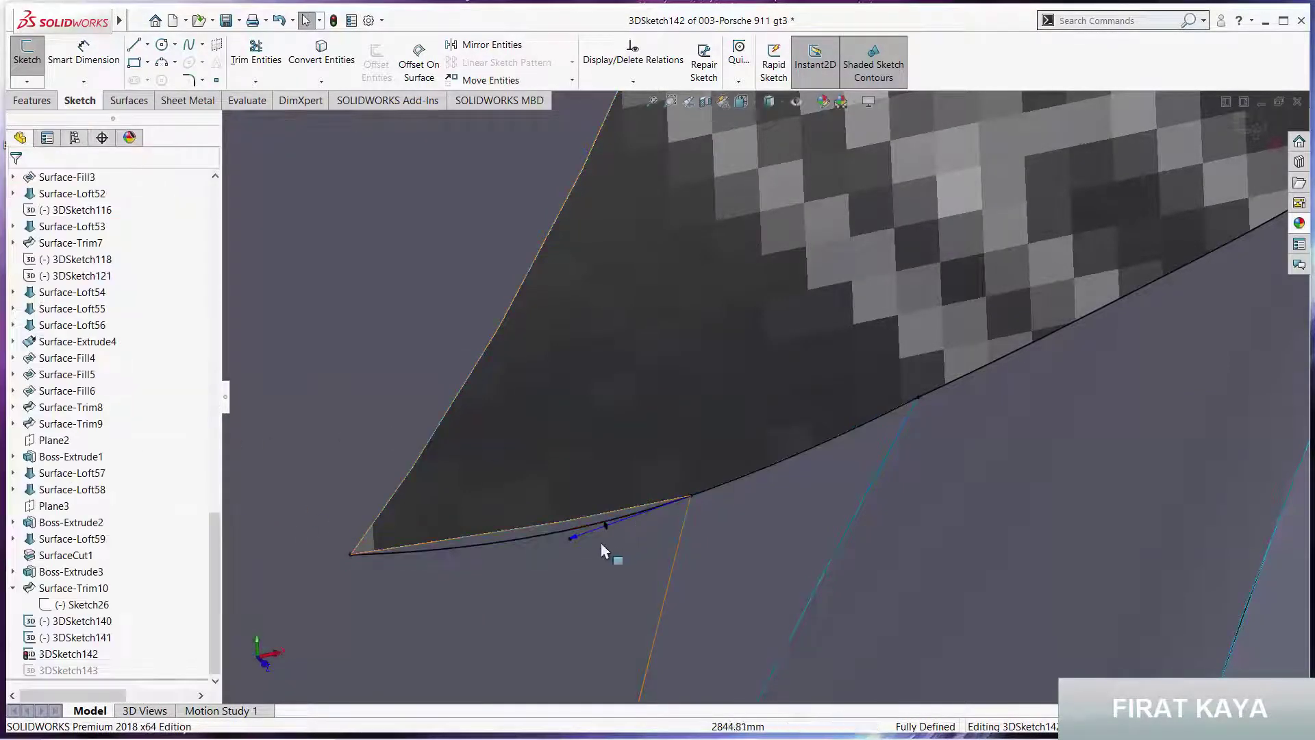
scroll(591, 529, "down", 3)
left_click_drag(589, 492, 760, 434)
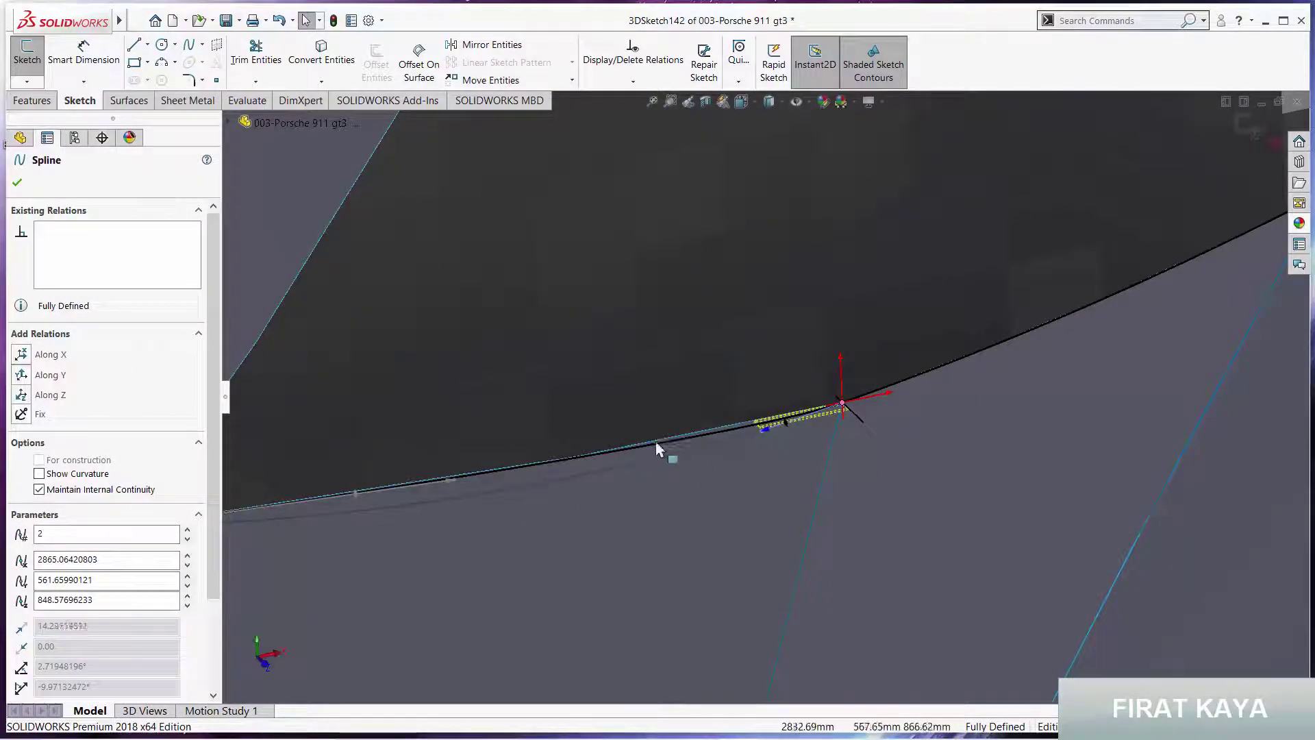
key("Escape")
In the front view, move a spline point down onto the lip's lower edge
mouse_move(655, 442)
middle_mouse_down()
mouse_move(781, 336)
mouse_move(640, 319)
mouse_move(684, 314)
middle_mouse_up()
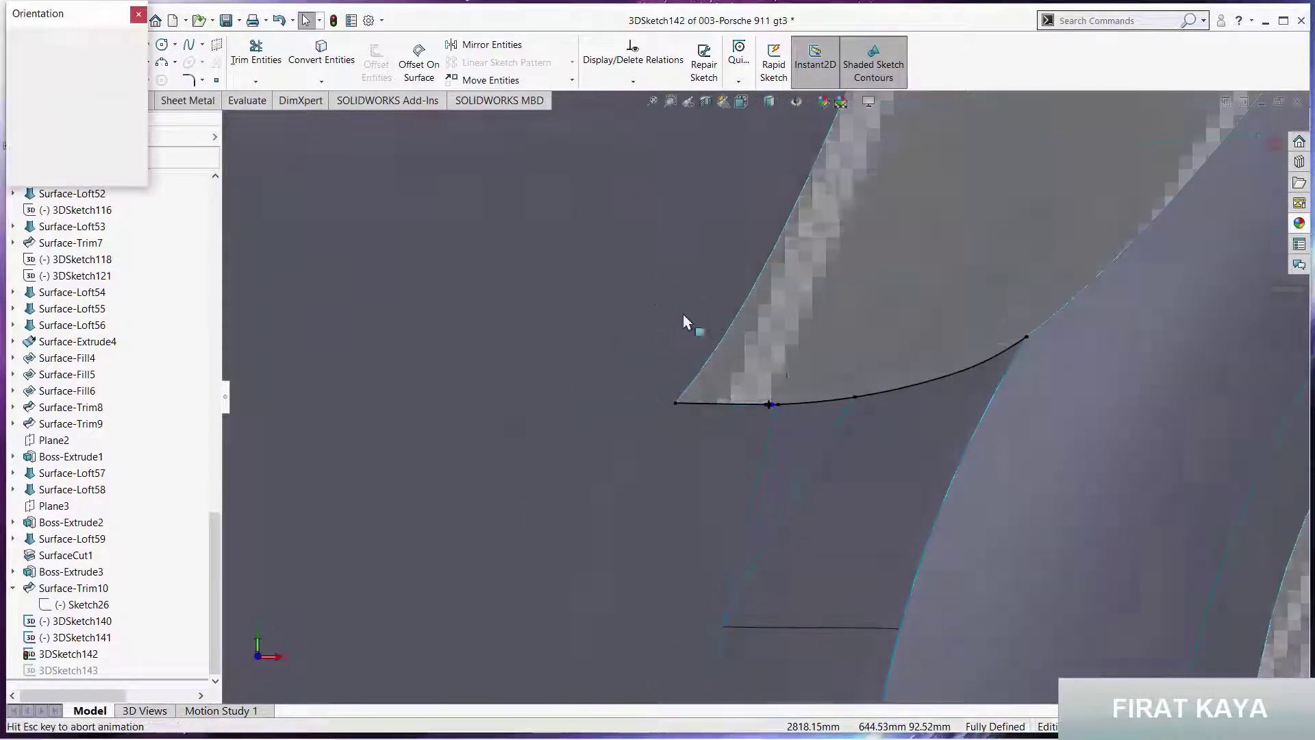
key("space")
left_click(562, 482)
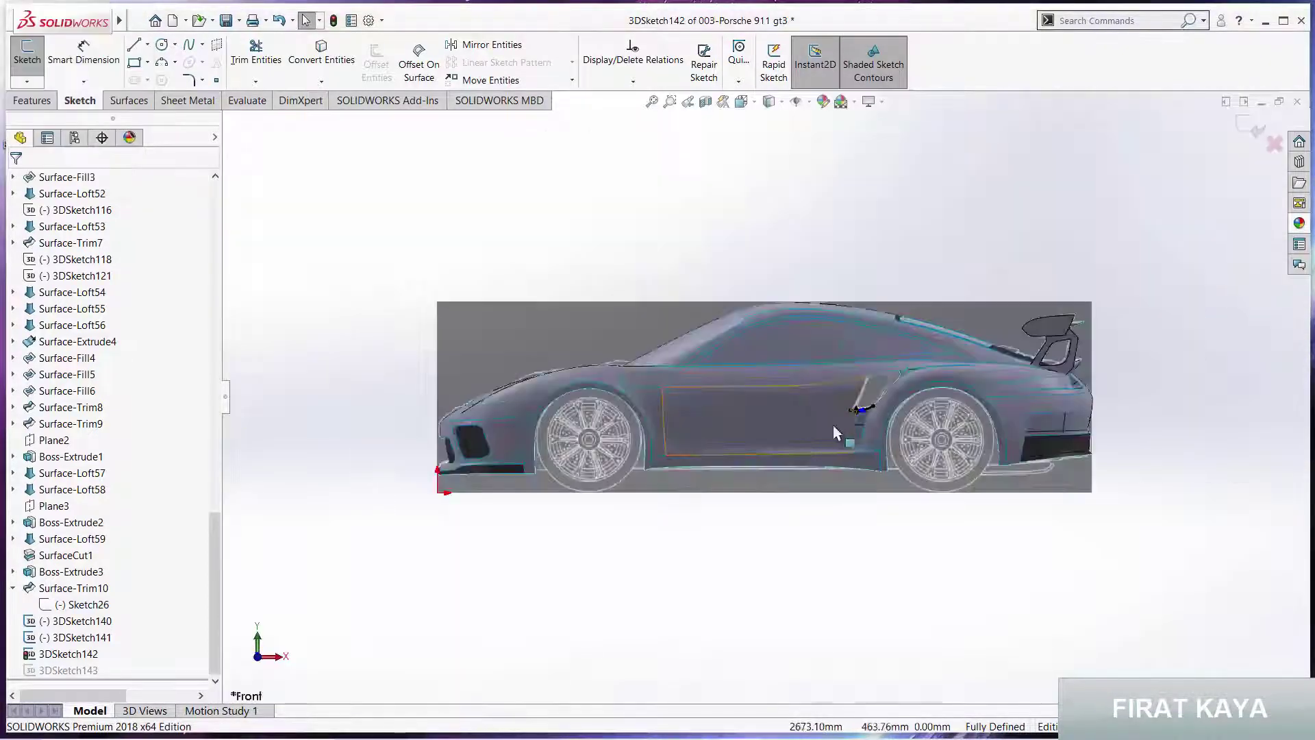
scroll(833, 426, "down", 1)
scroll(819, 410, "down", 3)
scroll(829, 401, "down", 3)
scroll(822, 396, "down", 2)
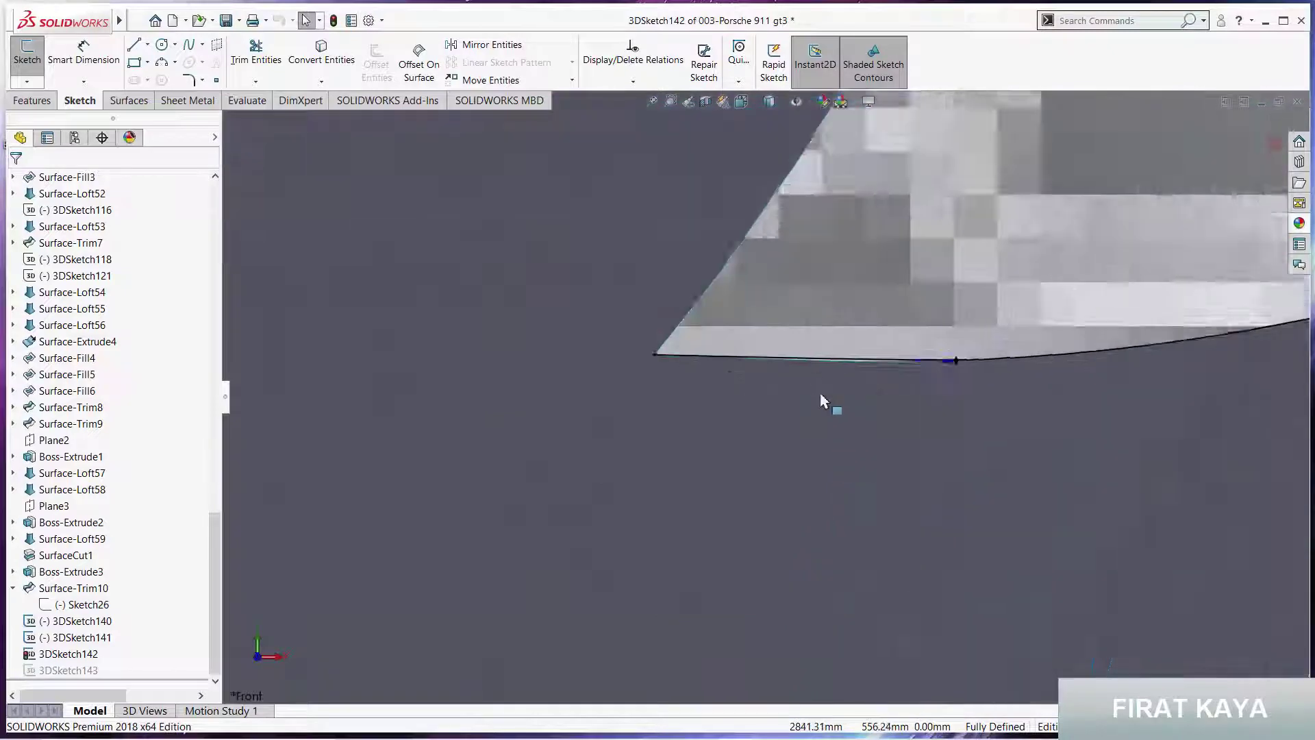
scroll(814, 370, "down", 2)
scroll(808, 343, "down", 2)
left_click(808, 337)
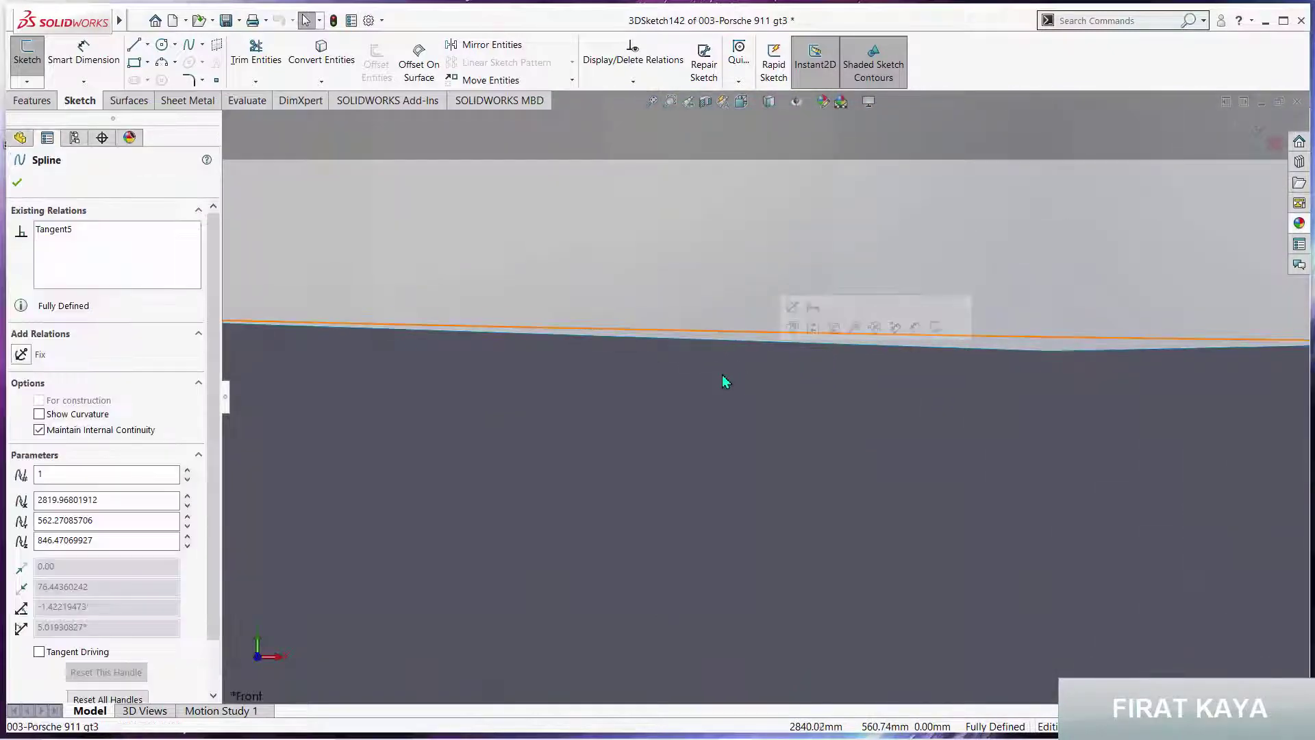
scroll(751, 361, "up", 2)
left_click_drag(748, 370, 749, 373)
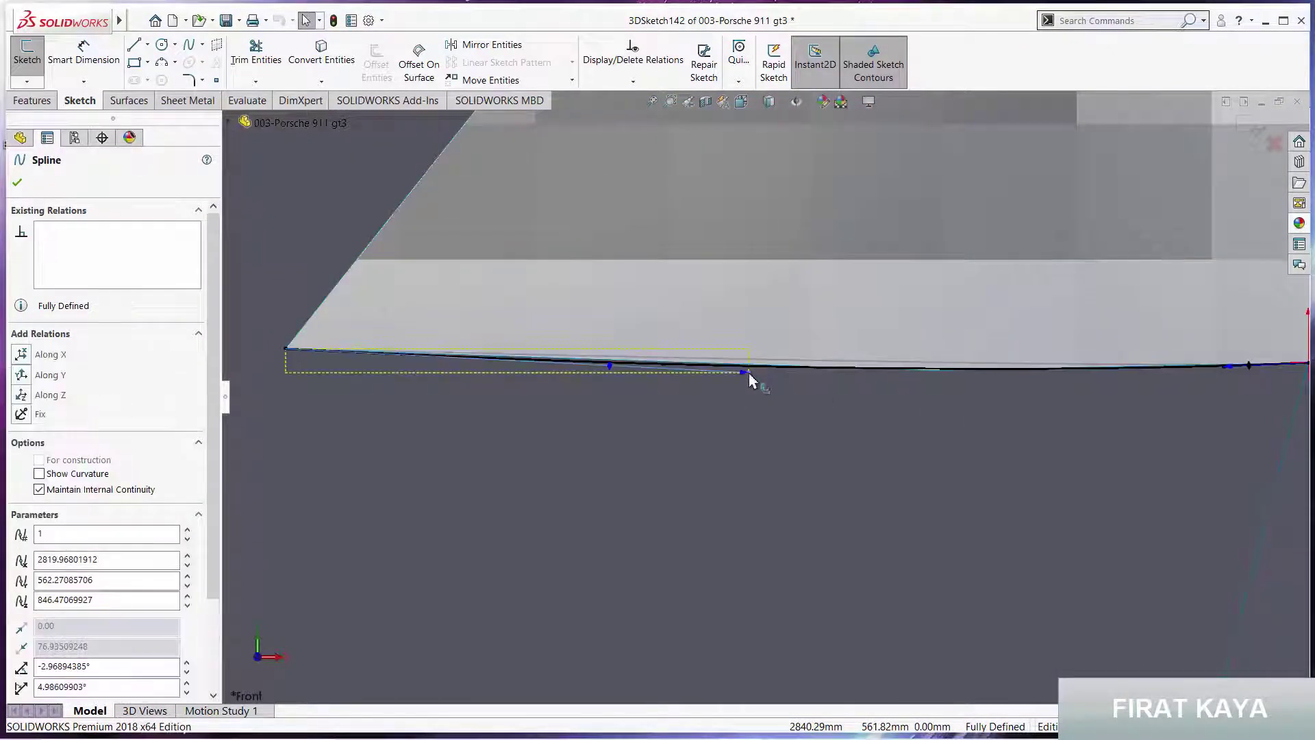
Inspect the spline end from a few angles and exit 3DSketch142
mouse_move(710, 405)
middle_mouse_down()
mouse_move(664, 420)
mouse_move(734, 396)
mouse_move(743, 441)
mouse_move(881, 376)
middle_mouse_up()
scroll(742, 323, "up", 3)
scroll(743, 343, "down", 4)
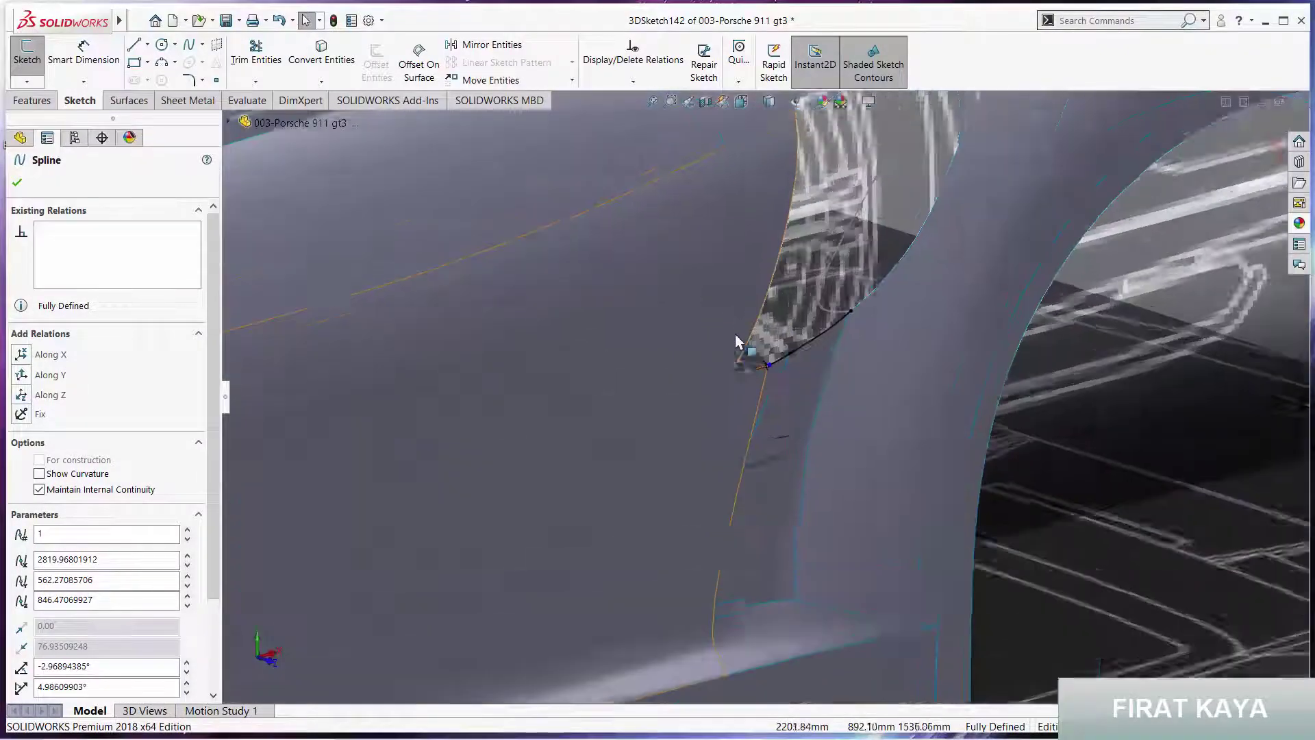
scroll(765, 433, "down", 3)
scroll(745, 415, "down", 3)
mouse_move(742, 370)
middle_mouse_down()
mouse_move(728, 372)
mouse_move(722, 409)
mouse_move(803, 351)
middle_mouse_up()
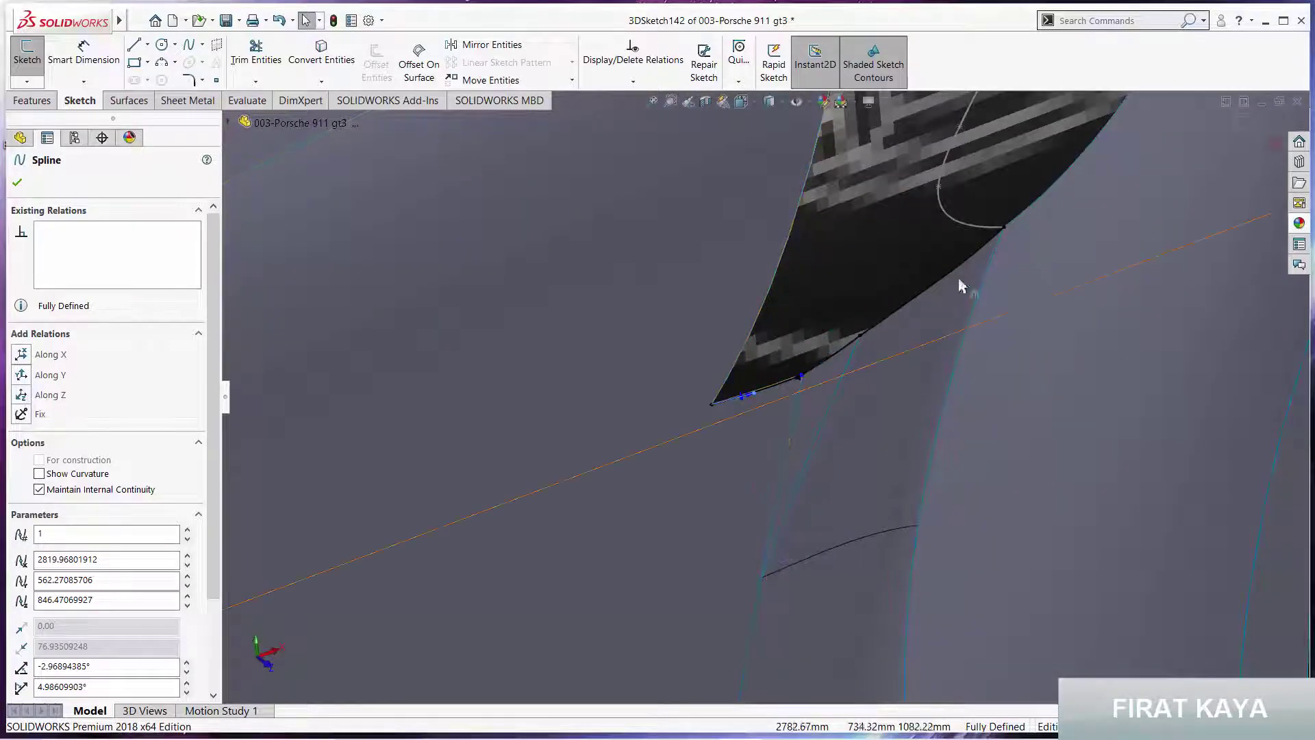
left_click(1222, 139)
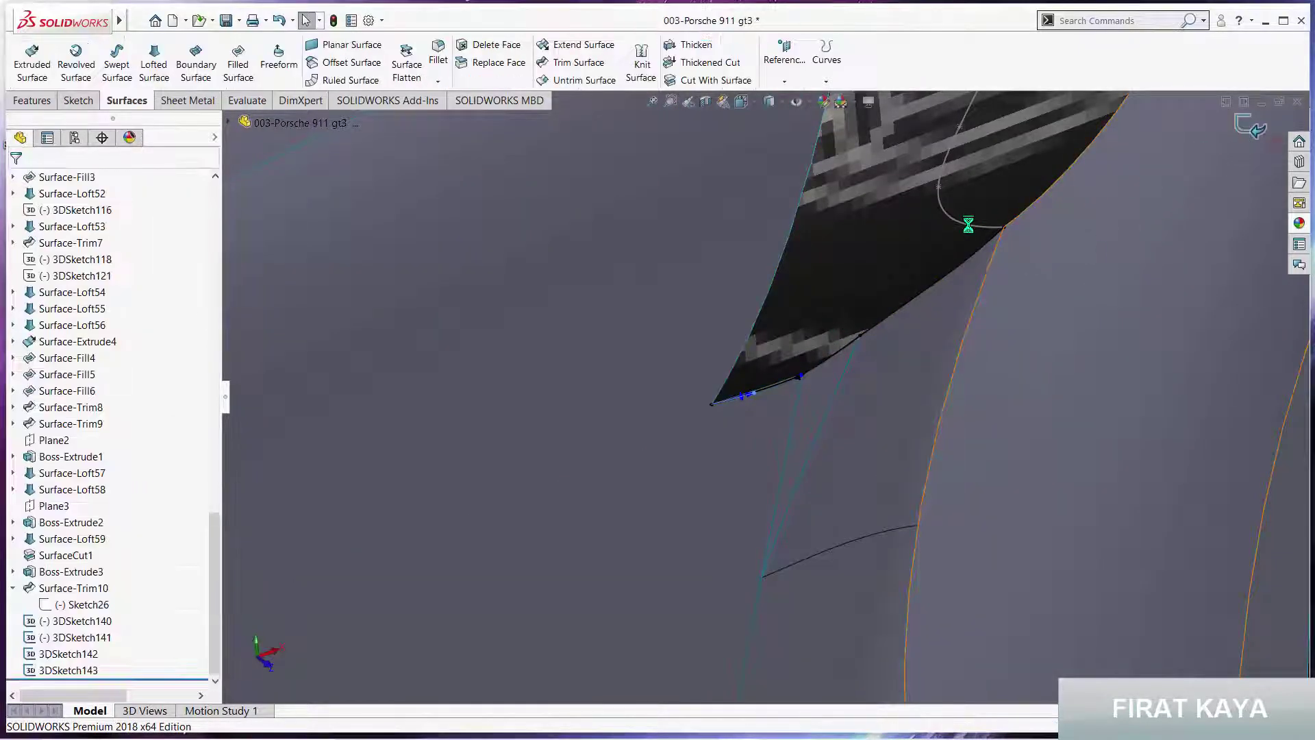
Start a lofted surface with the lip's left edge group as the first profile
scroll(845, 308, "up", 2)
scroll(804, 342, "up", 3)
middle_click_drag(796, 266, 869, 312)
scroll(869, 312, "down", 2)
left_click(78, 100)
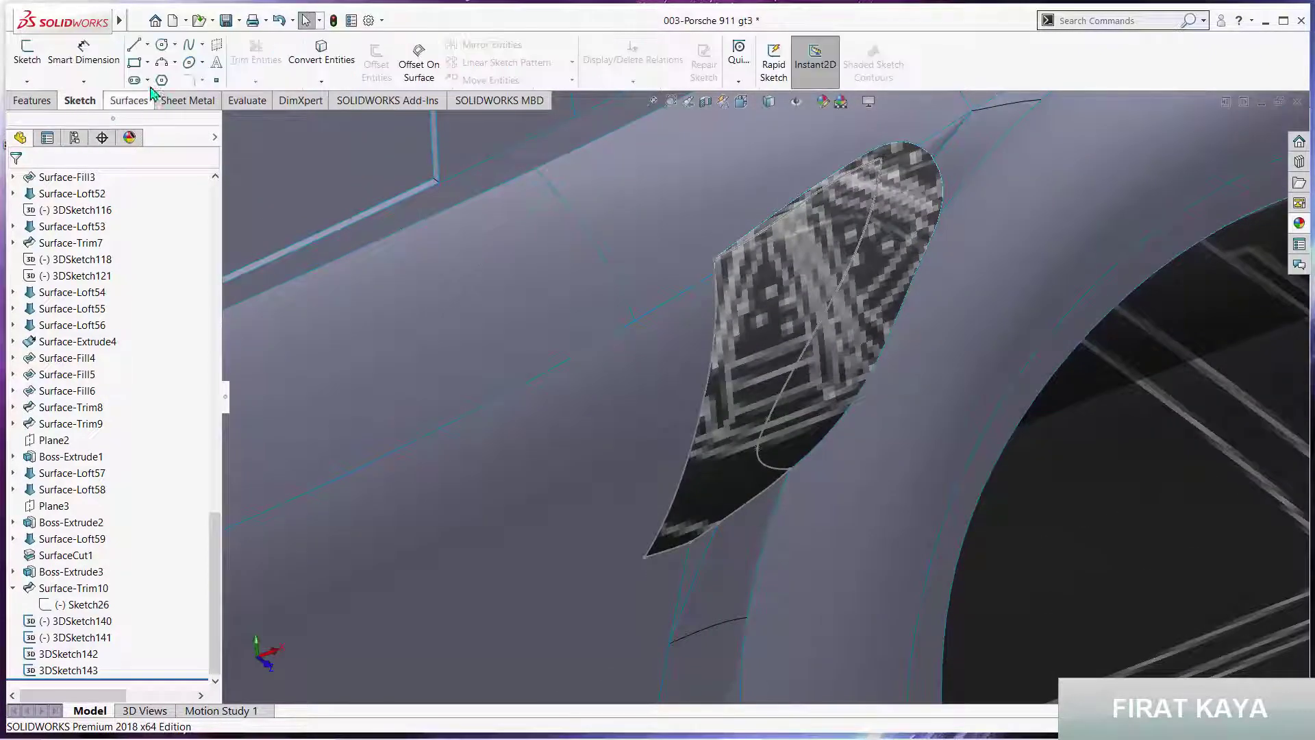
left_click(128, 100)
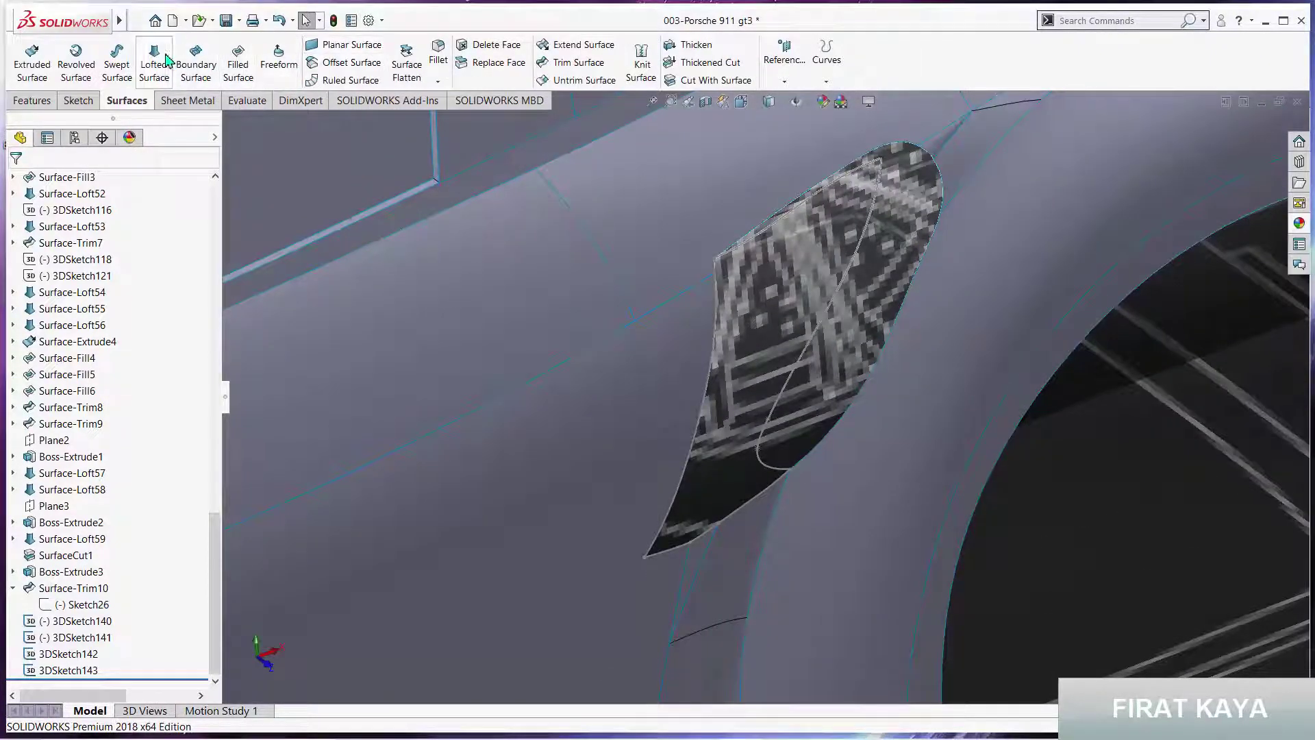
left_click(719, 307)
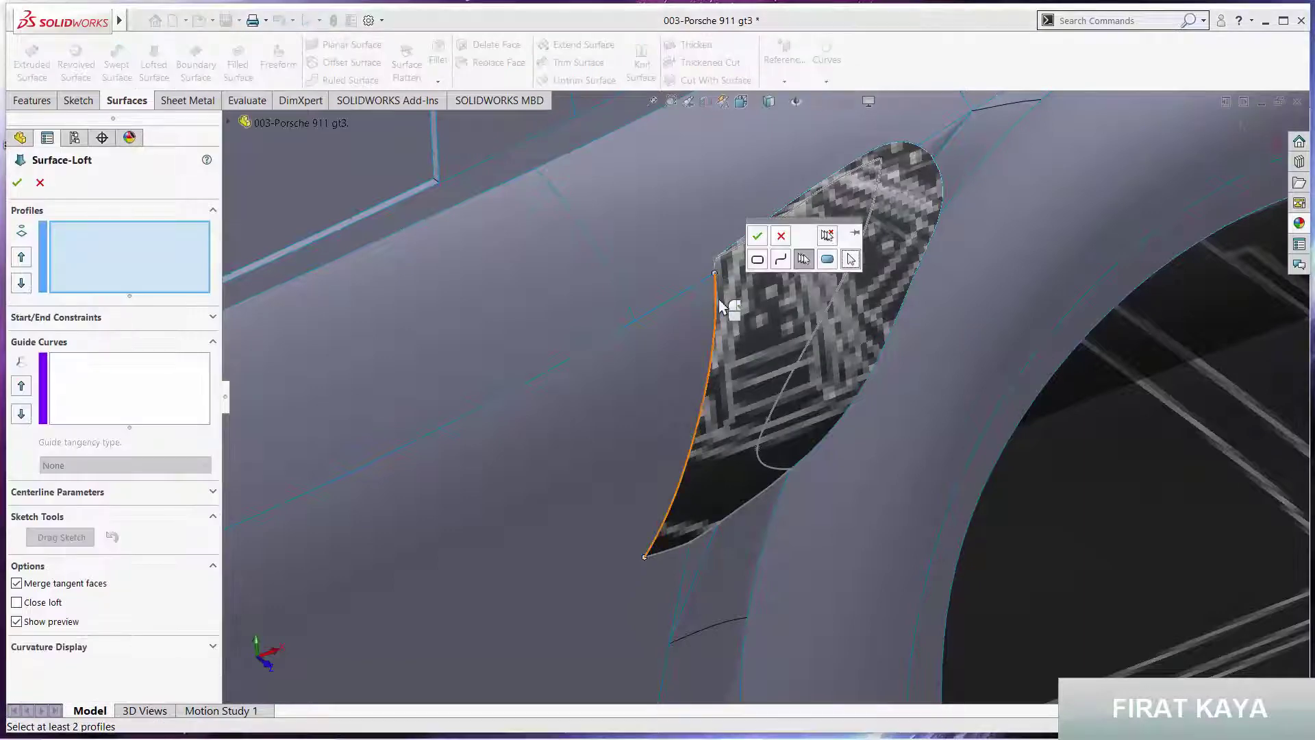
scroll(717, 274, "down", 2)
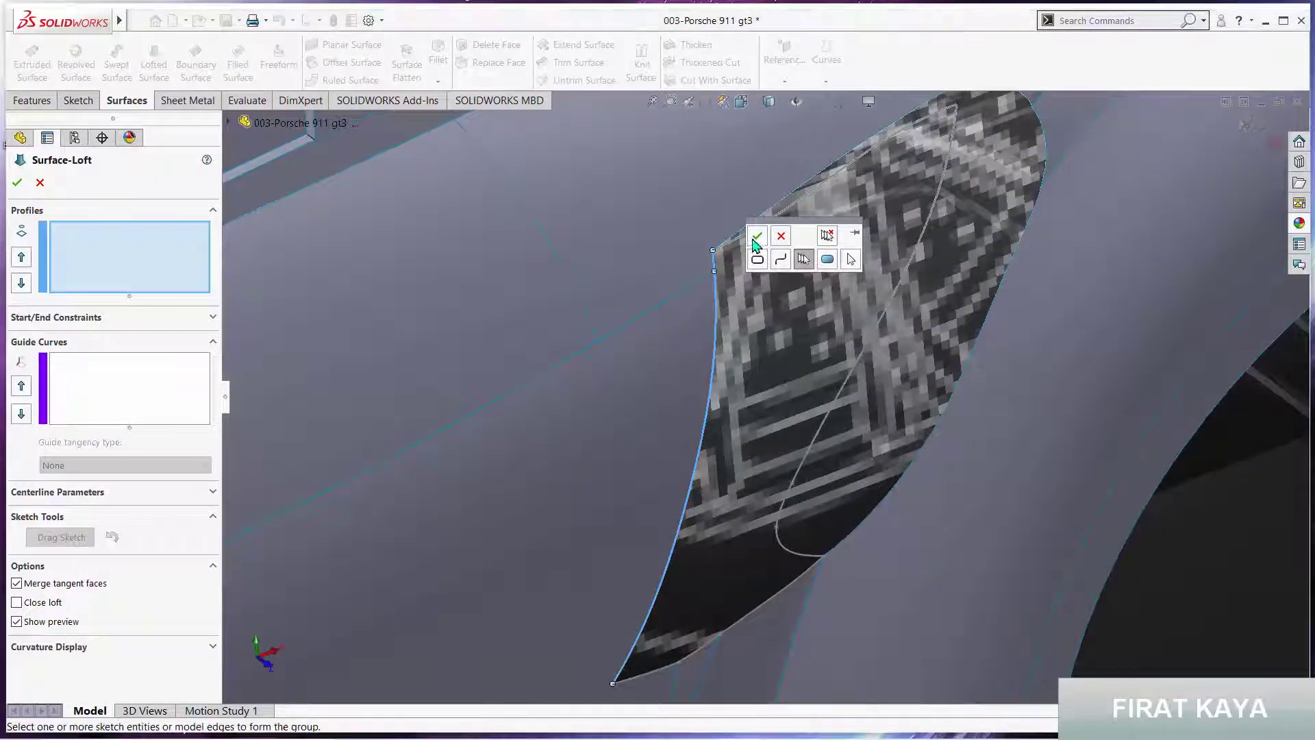
left_click(757, 235)
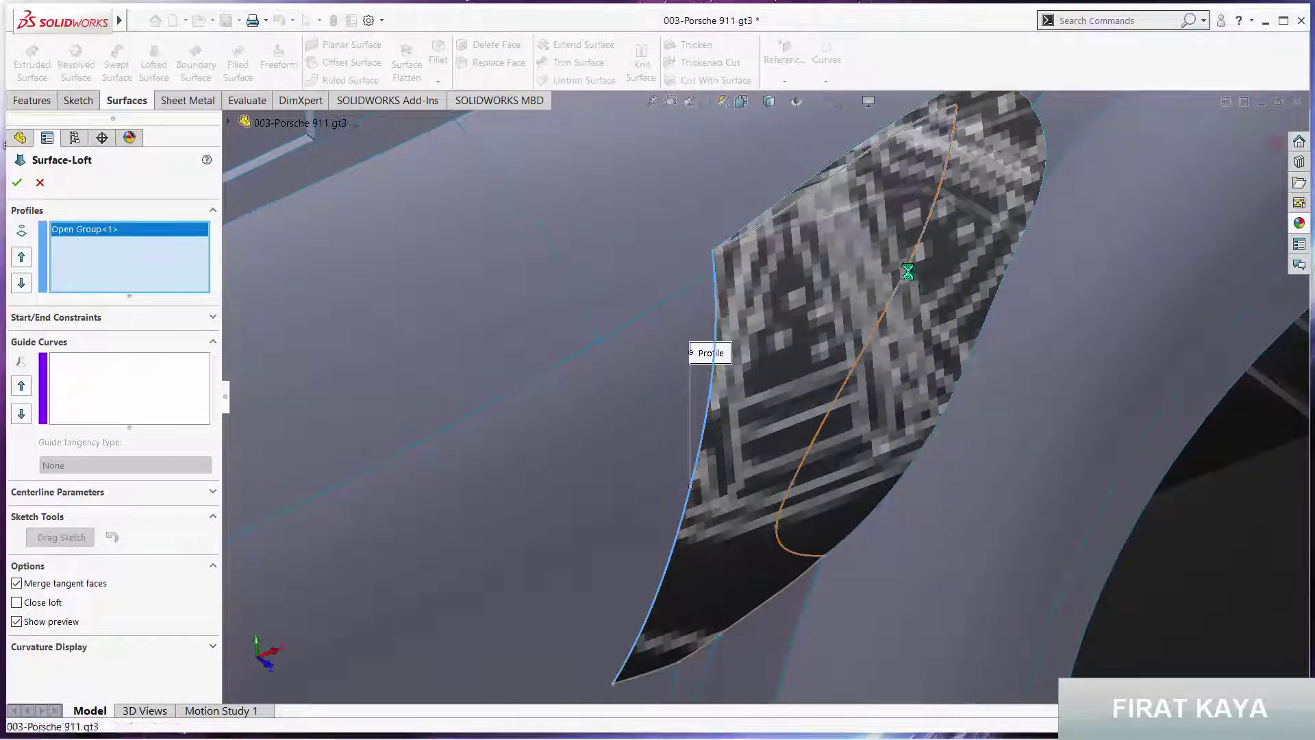
Add 3DSketch140 as second profile and 3DSketch141 as guide, creating Surface-Loft60
left_click(172, 402)
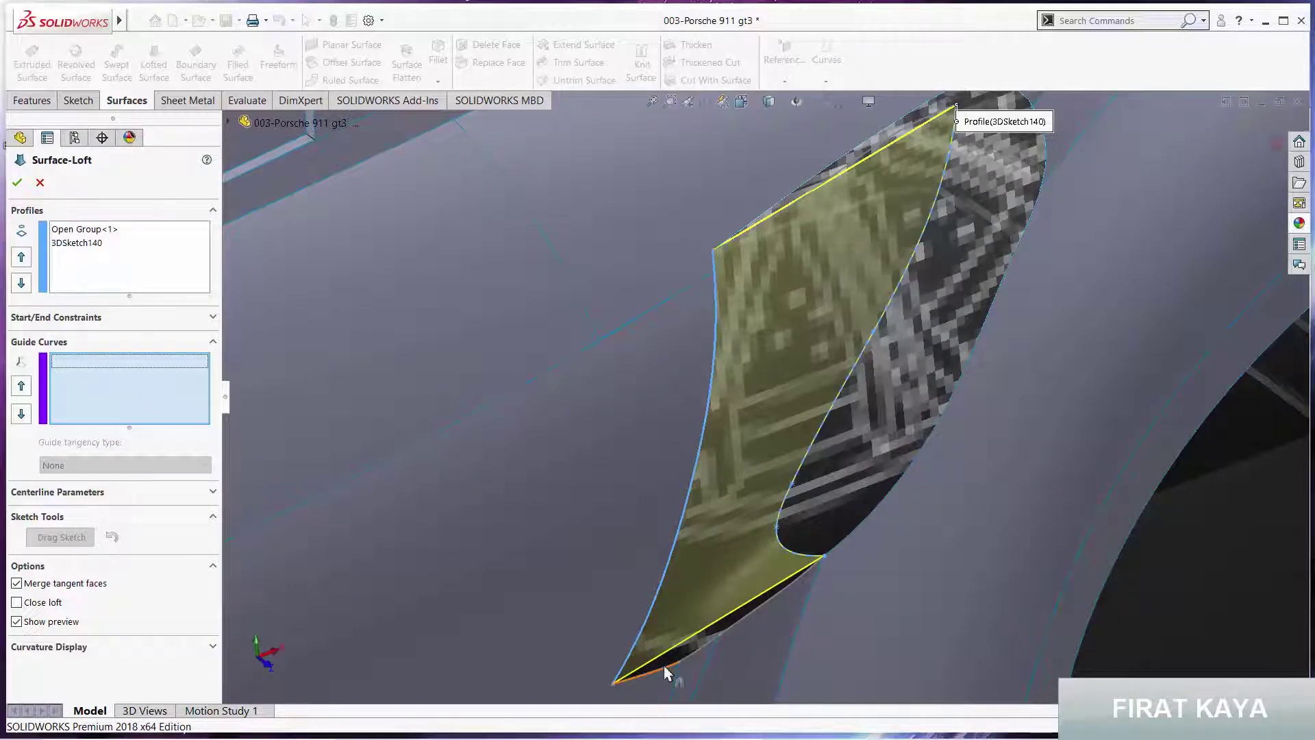
left_click(778, 219)
middle_click_drag(779, 219, 826, 351)
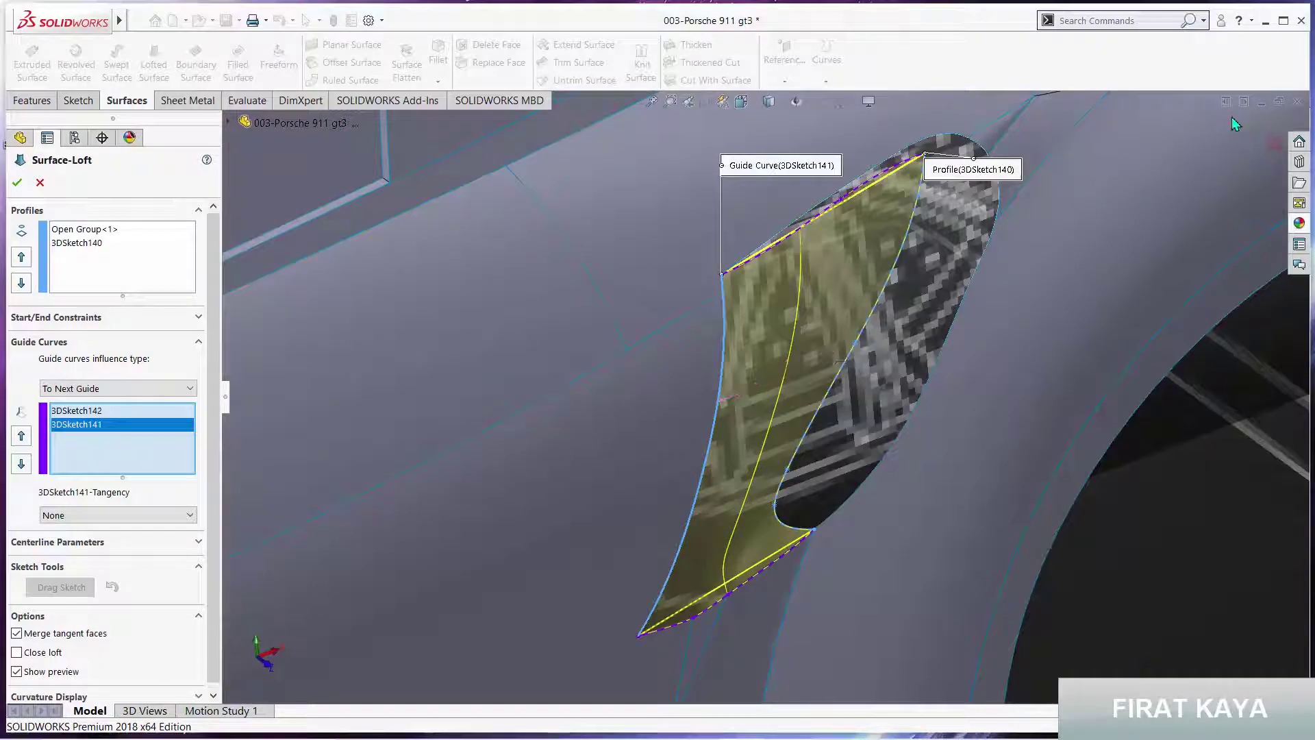
key("Return")
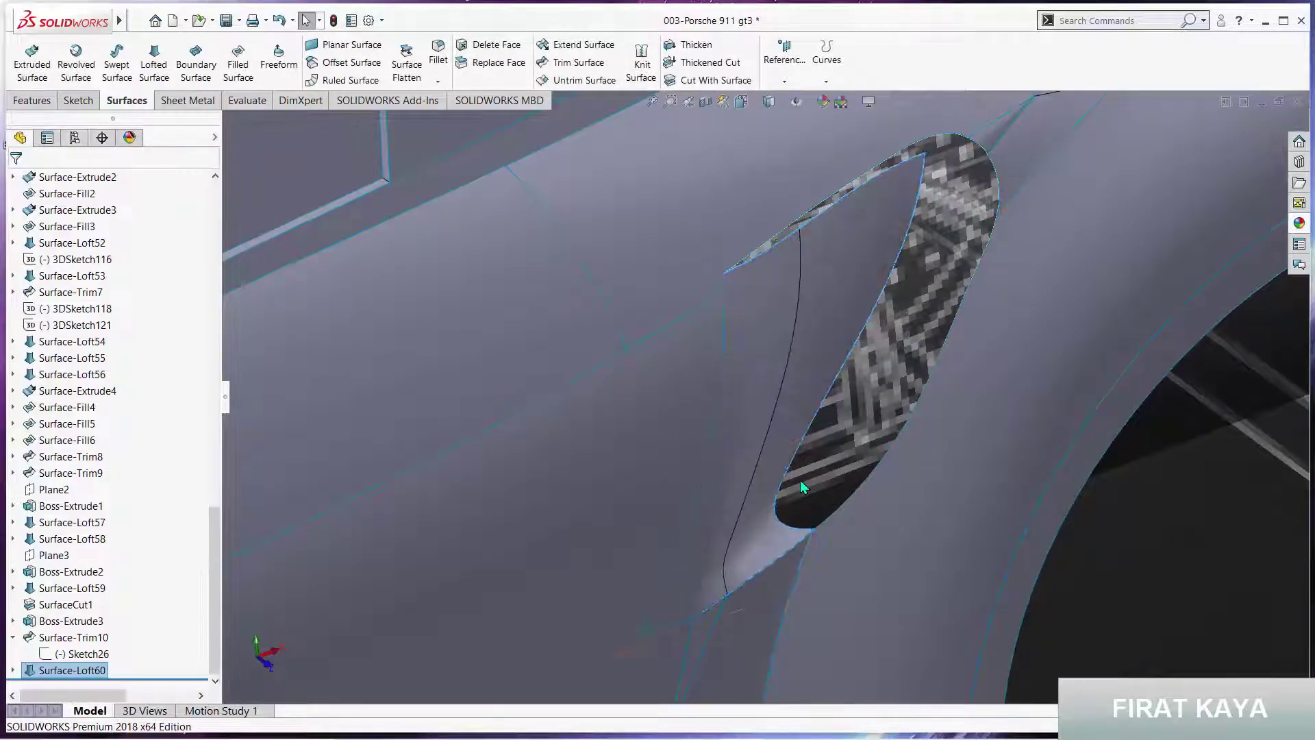
Orbit and zoom around the vent opening to inspect Surface-Loft60
mouse_move(801, 480)
middle_mouse_down()
mouse_move(723, 375)
mouse_move(787, 402)
mouse_move(780, 342)
middle_mouse_up()
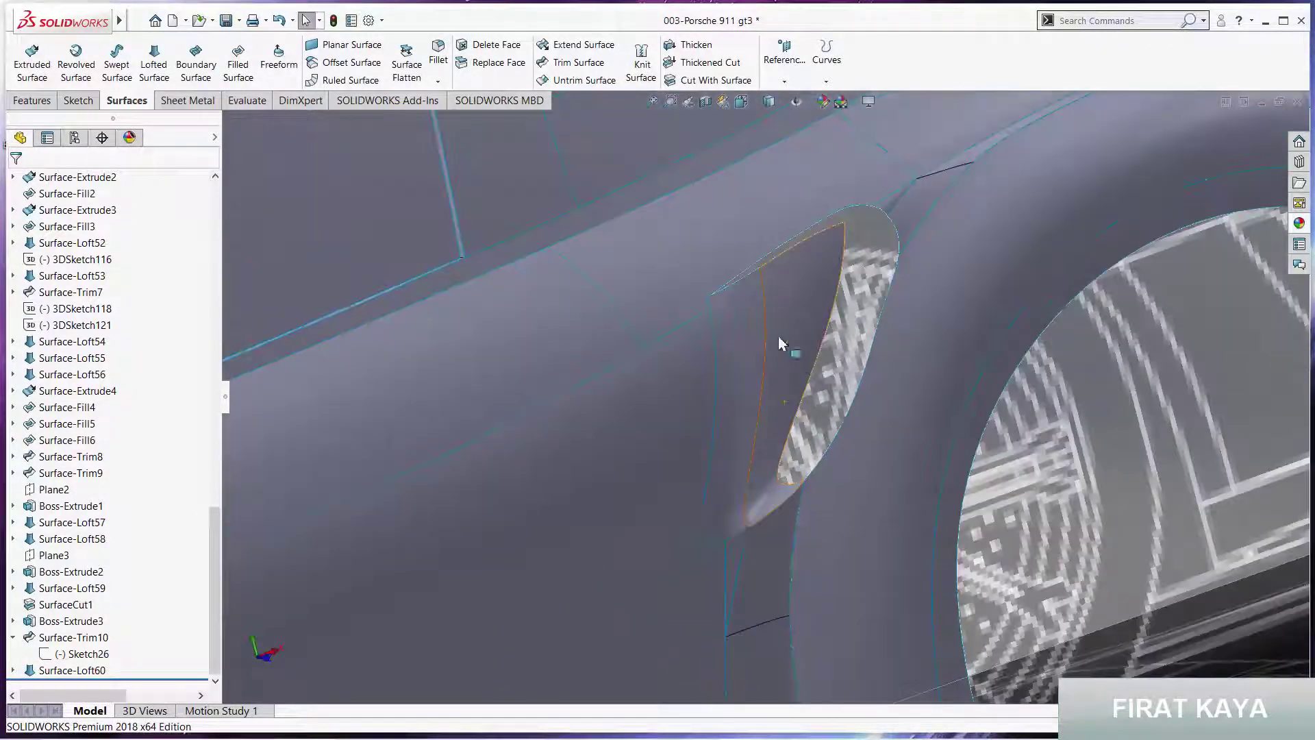
left_click(778, 125)
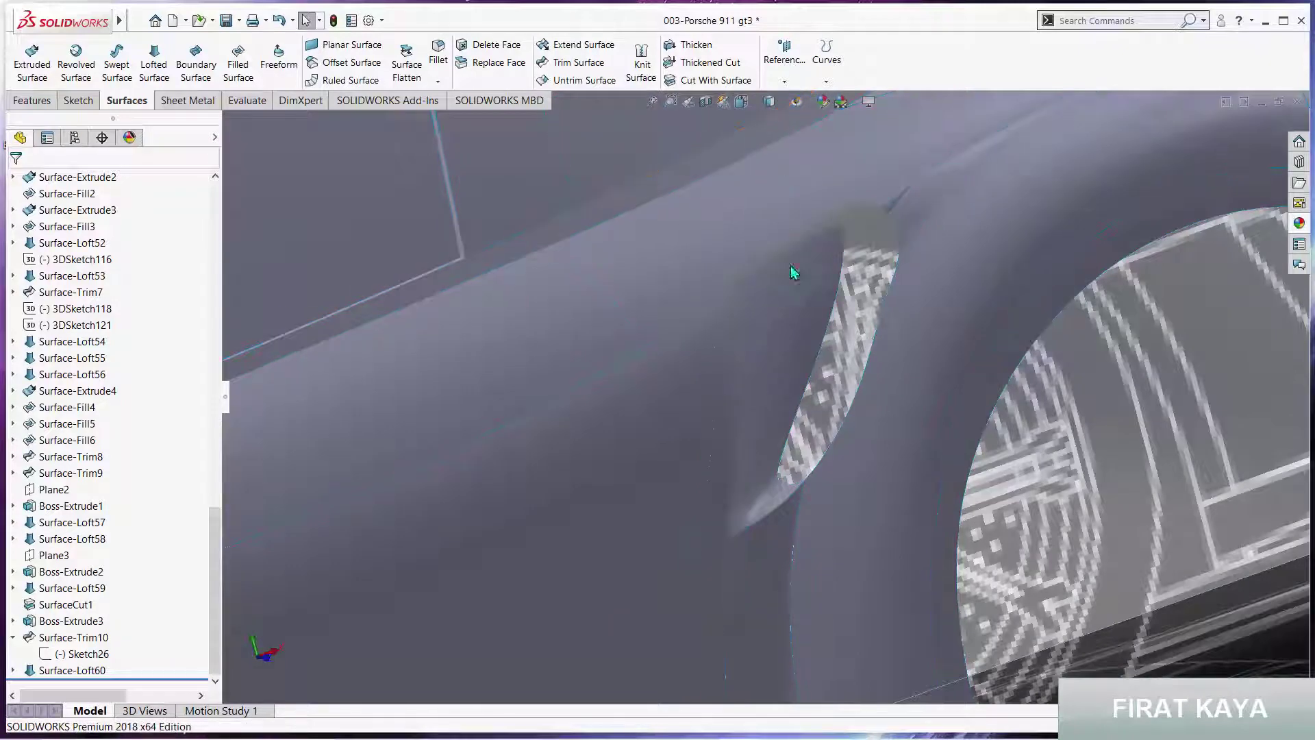
mouse_move(788, 274)
middle_mouse_down()
mouse_move(767, 390)
mouse_move(751, 360)
mouse_move(671, 367)
mouse_move(631, 420)
mouse_move(649, 364)
mouse_move(737, 358)
mouse_move(760, 380)
middle_mouse_up()
scroll(761, 380, "up", 3)
scroll(779, 224, "down", 4)
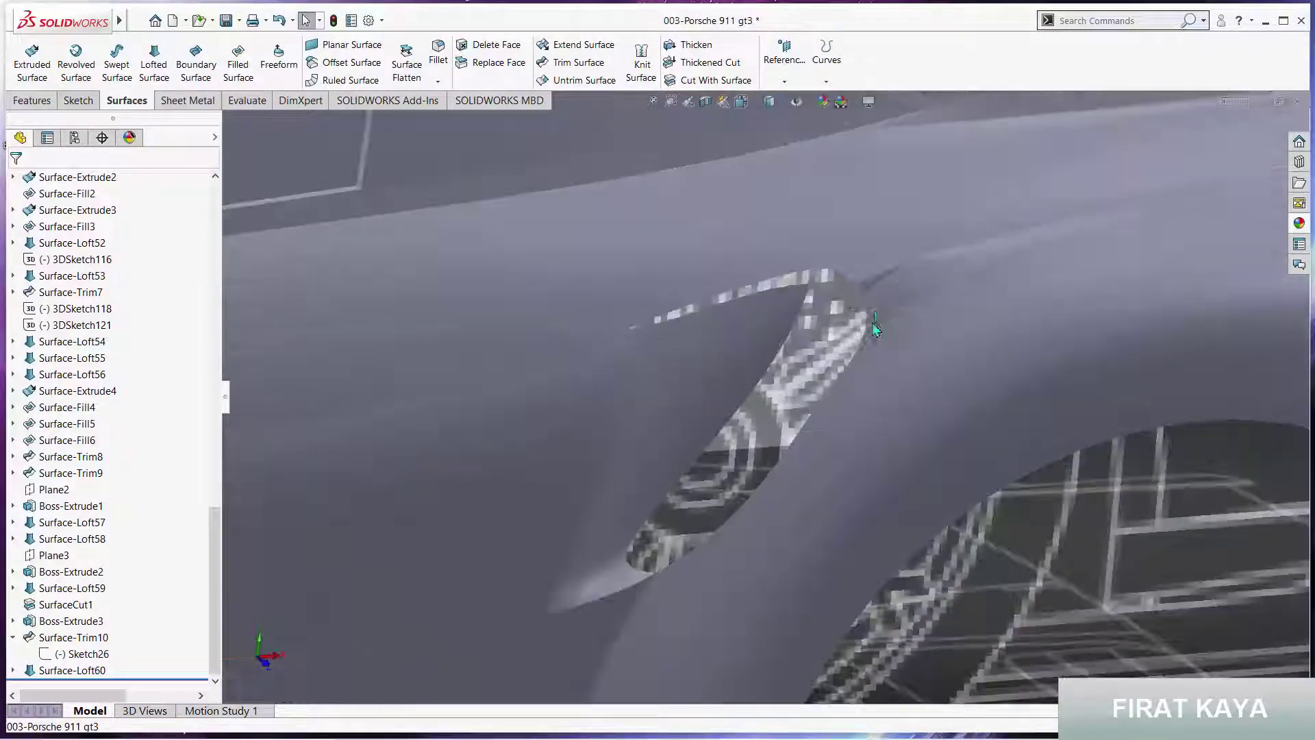
middle_click_drag(873, 323, 879, 288)
scroll(878, 291, "up", 5)
scroll(877, 294, "down", 2)
scroll(877, 298, "down", 2)
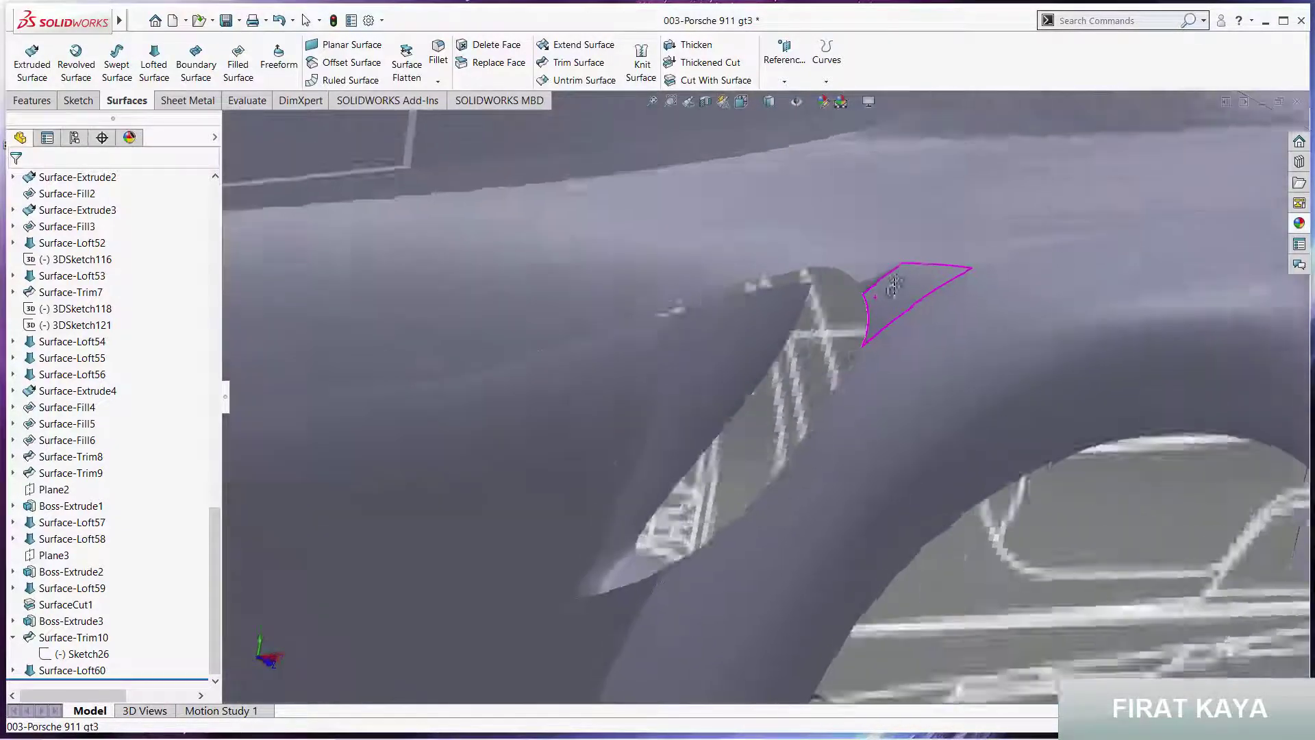
scroll(878, 307, "down", 2)
scroll(951, 269, "up", 1)
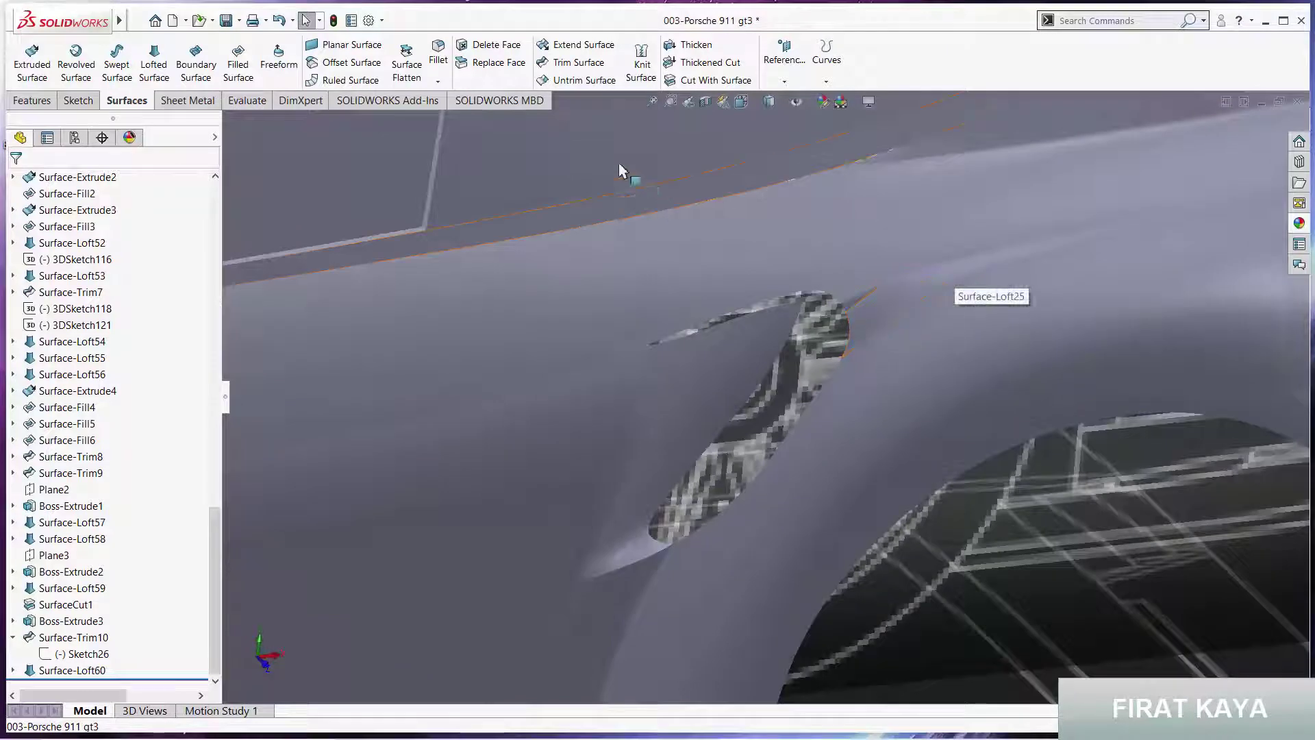
Turn off the section view, switch to Shaded With Edges, and inspect the new lip face
left_click(706, 101)
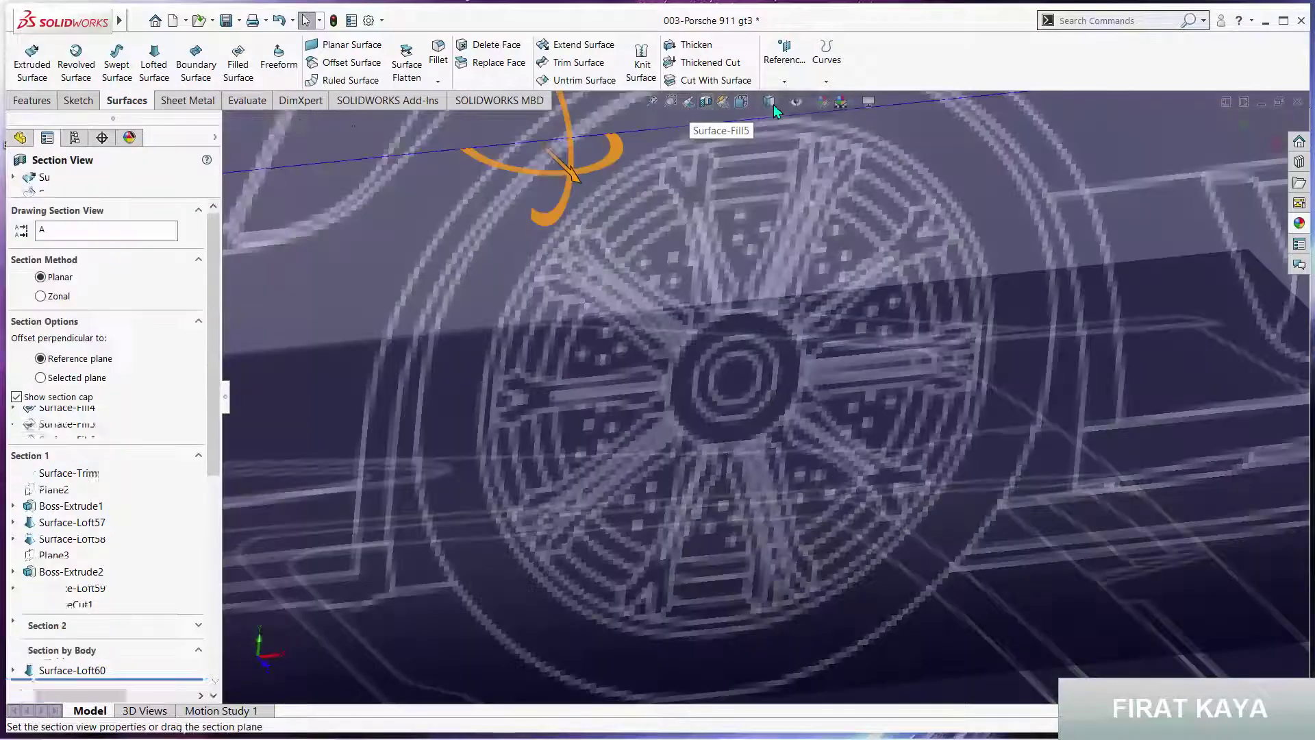
key("Escape")
left_click(770, 103)
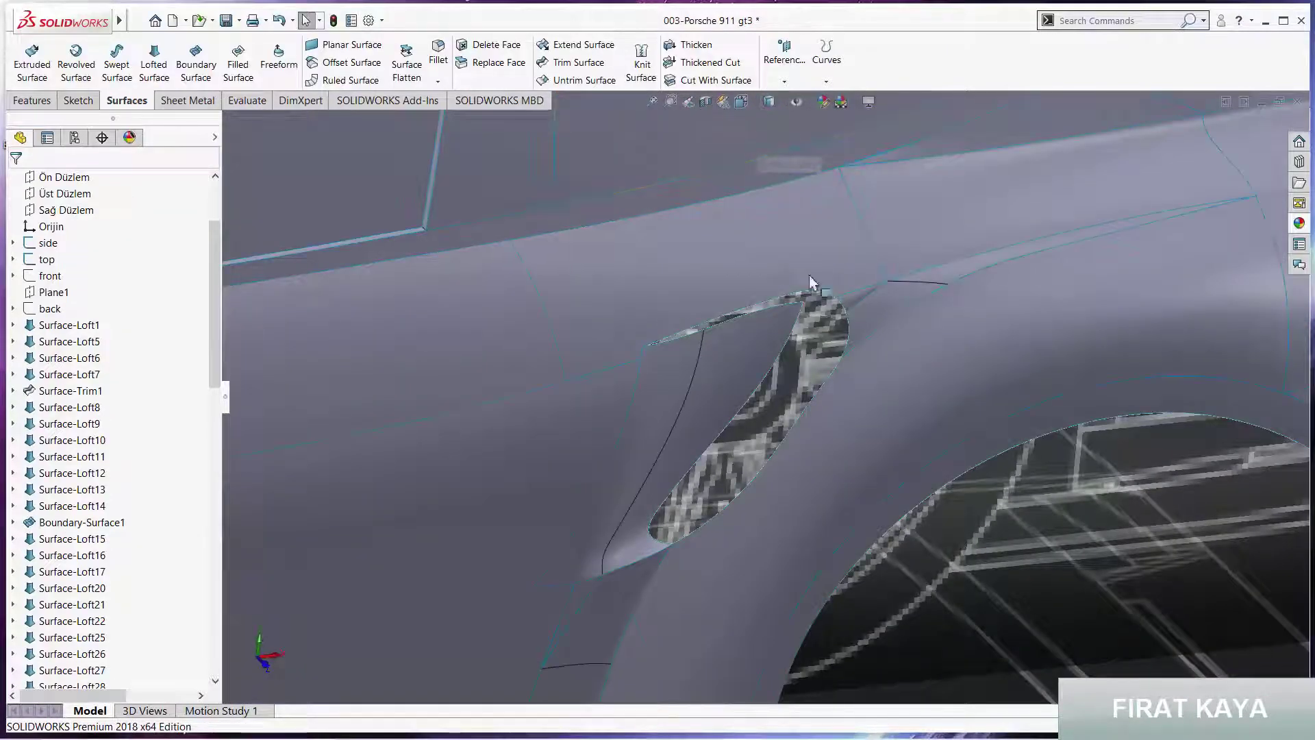
middle_click_drag(799, 278, 770, 364)
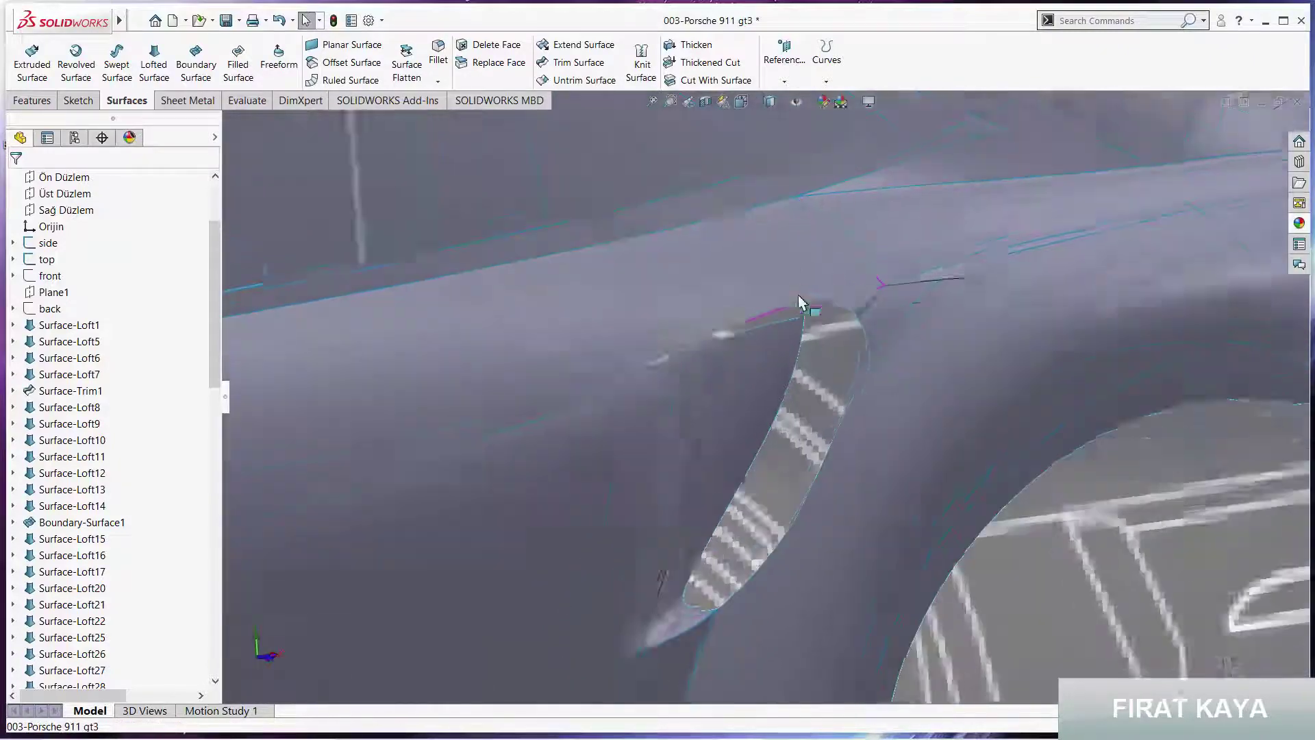
left_click(770, 364)
key("Escape")
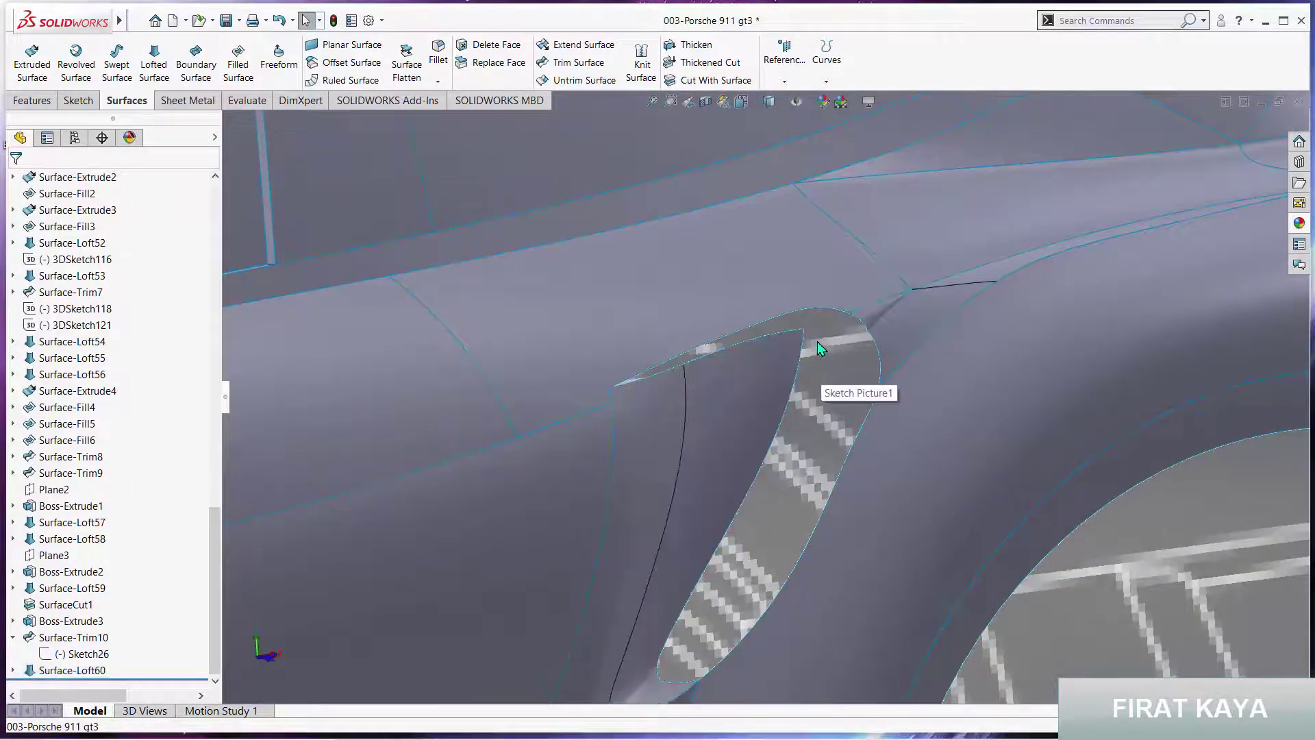
left_click(66, 104)
Start a new 3D sketch and draw a spline from the loft edge's end along the vent top
left_click(27, 82)
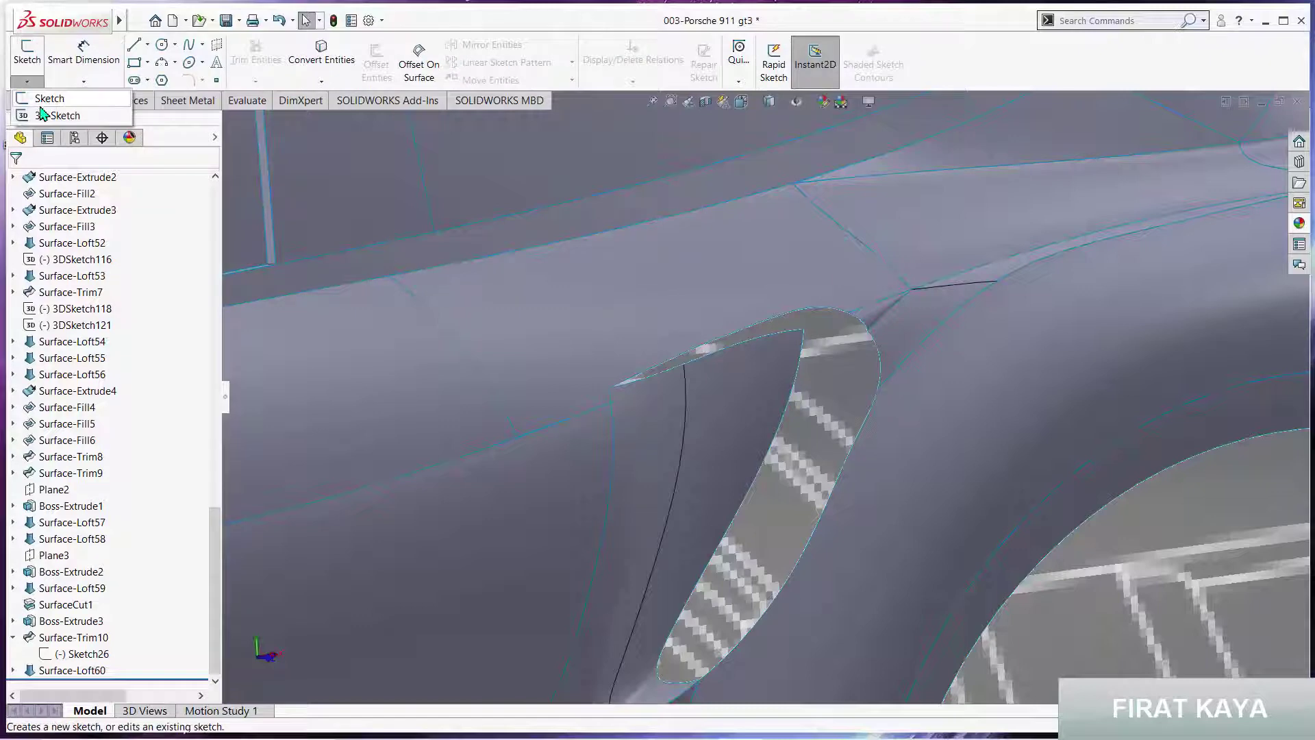
left_click(41, 114)
left_click(192, 52)
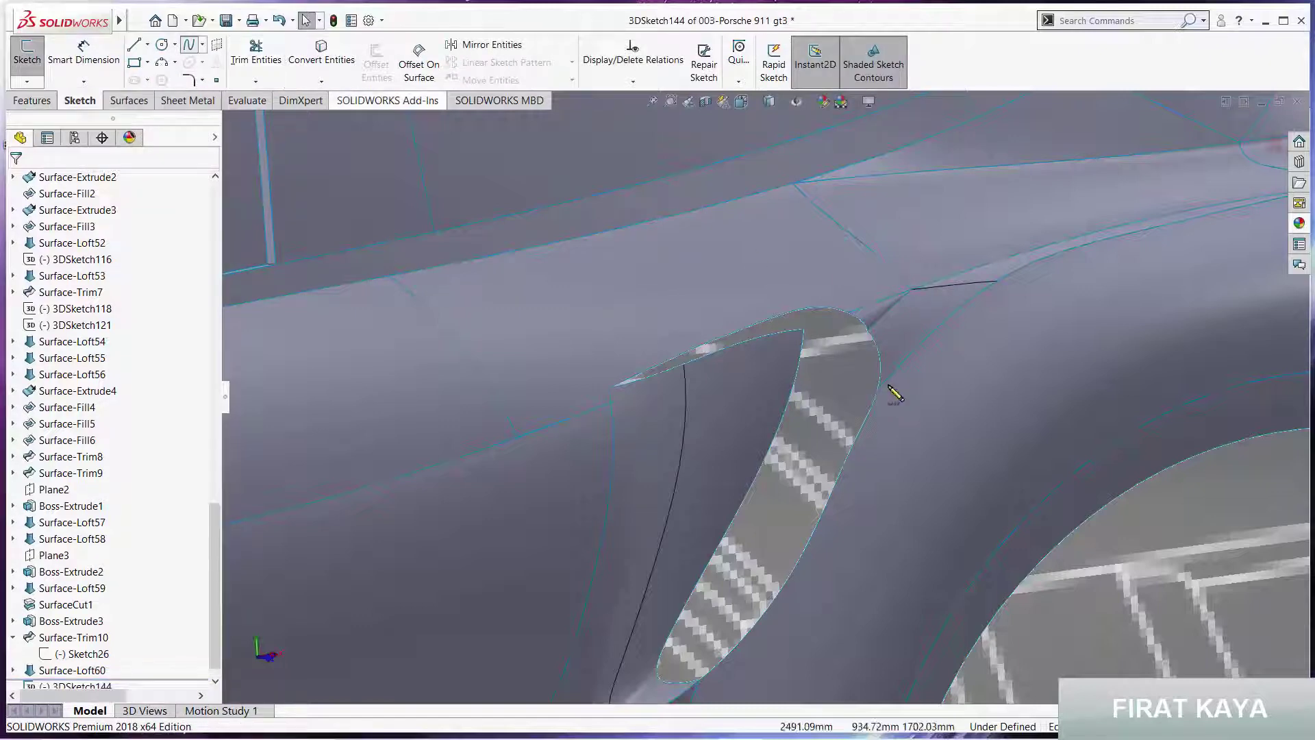
scroll(818, 373, "down", 3)
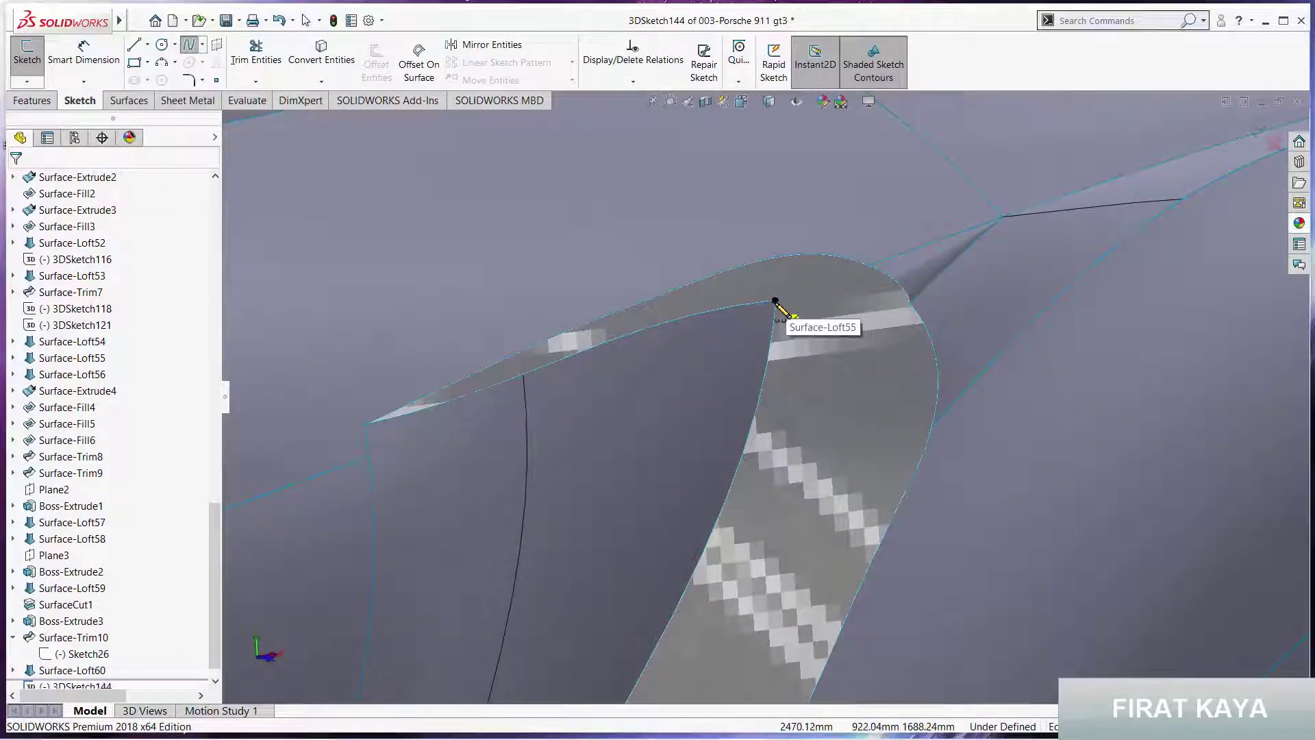
left_click(775, 301)
left_click(806, 281)
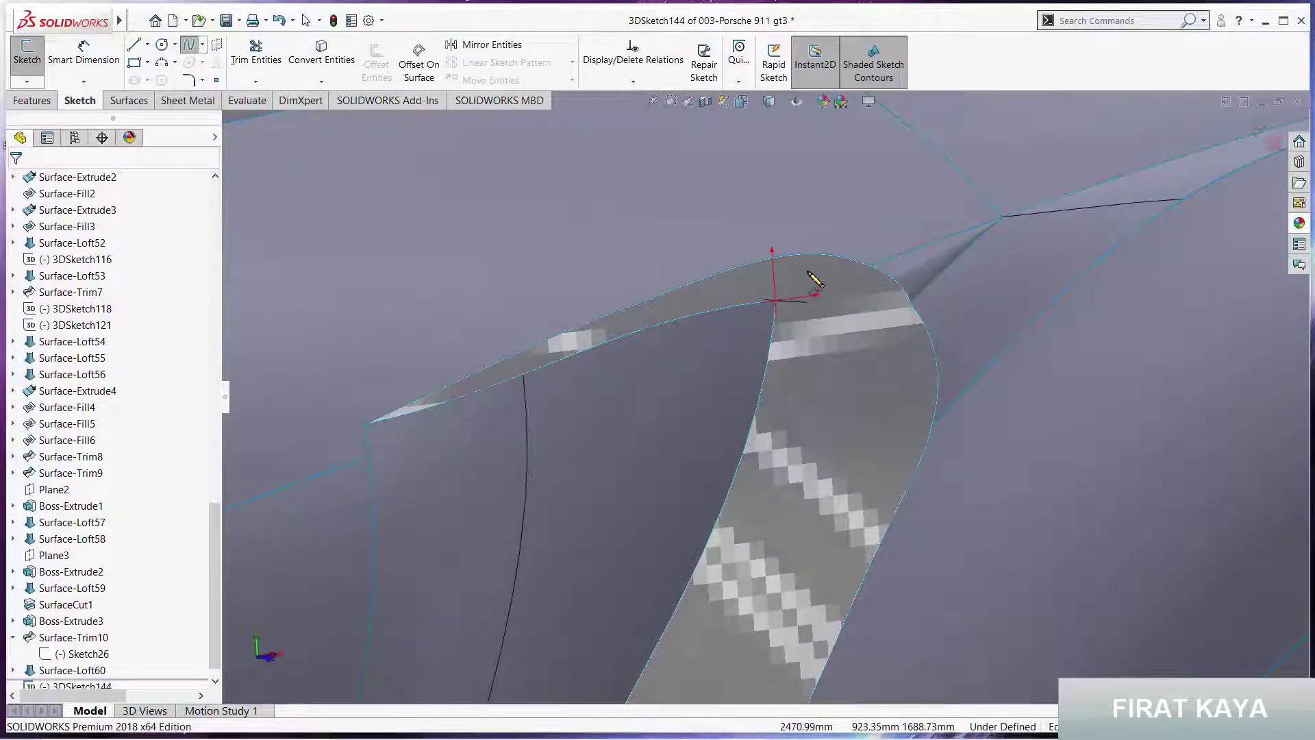
double_click(870, 266)
middle_click_drag(824, 311, 754, 247)
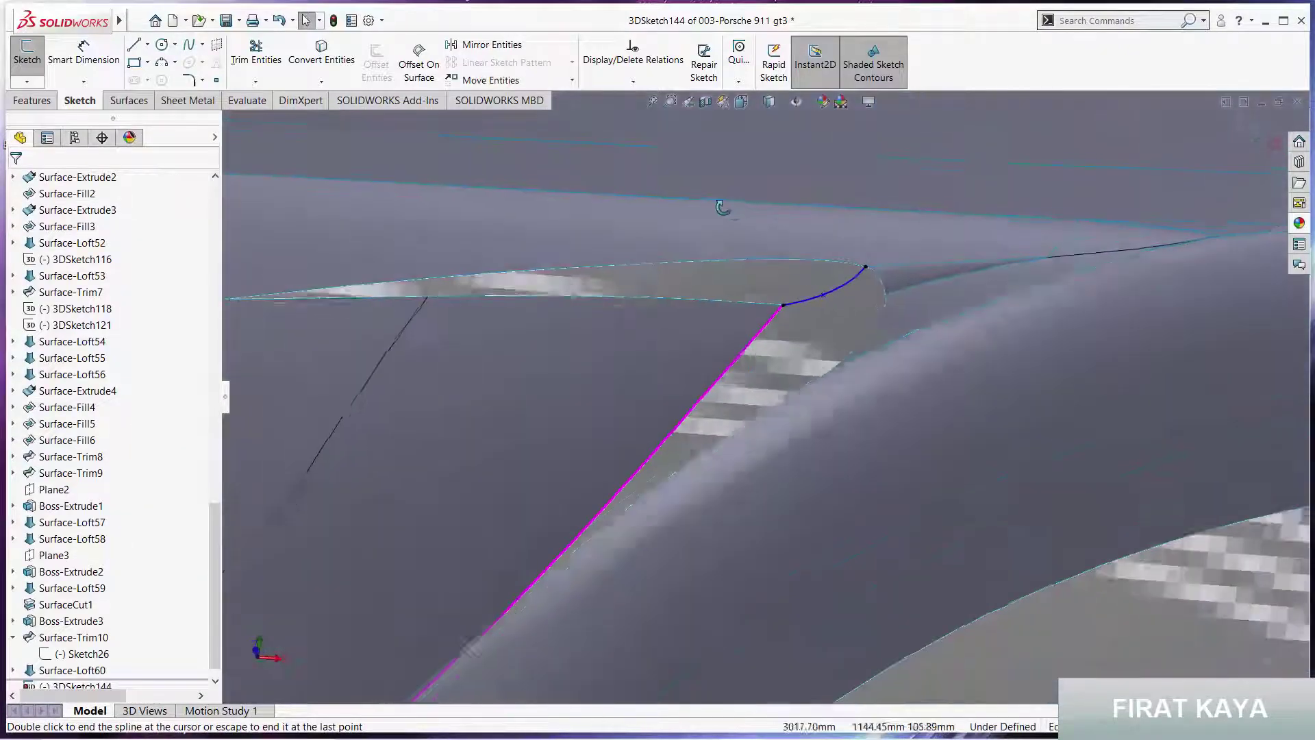
In the front view, finish the spline across the vent's upper corner and select the adjoining edge for tangency
scroll(753, 247, "up", 5)
key("space")
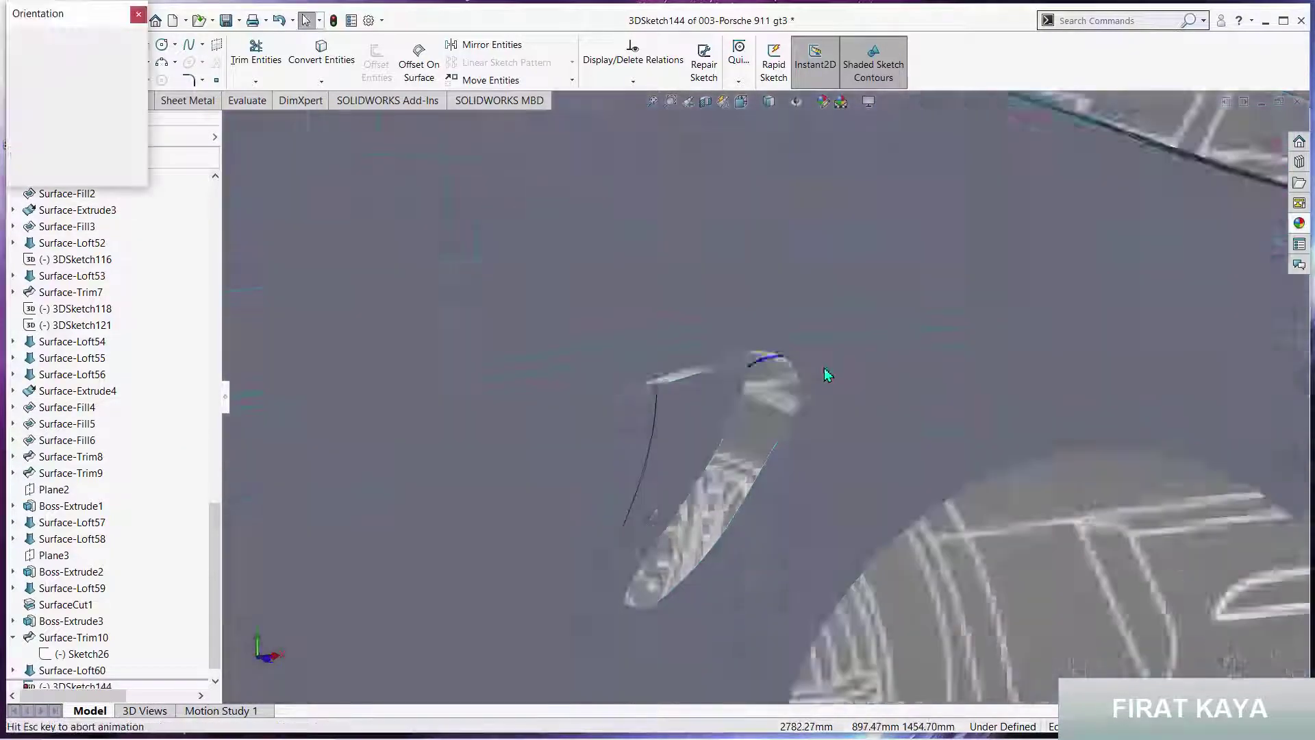
key("f")
key("ctrl+1")
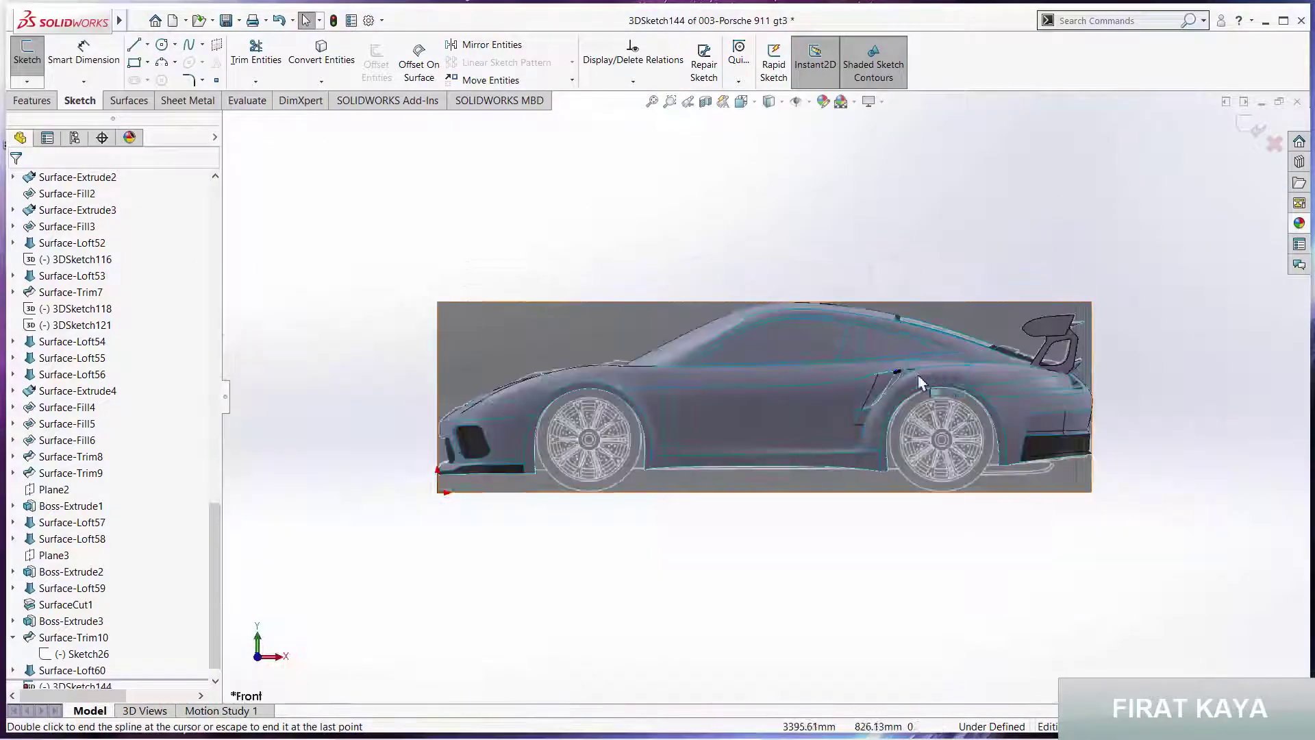
scroll(758, 401, "down", 5)
scroll(758, 400, "down", 2)
scroll(749, 384, "down", 4)
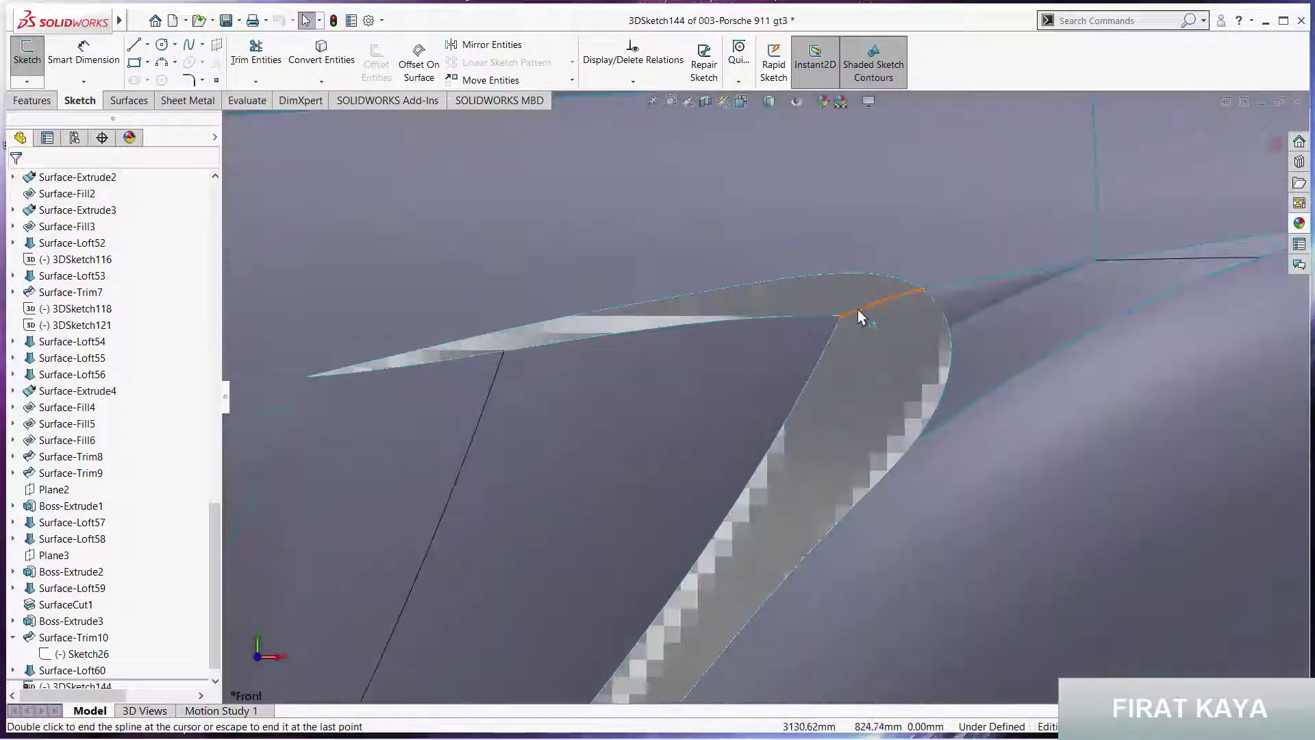
double_click(856, 317)
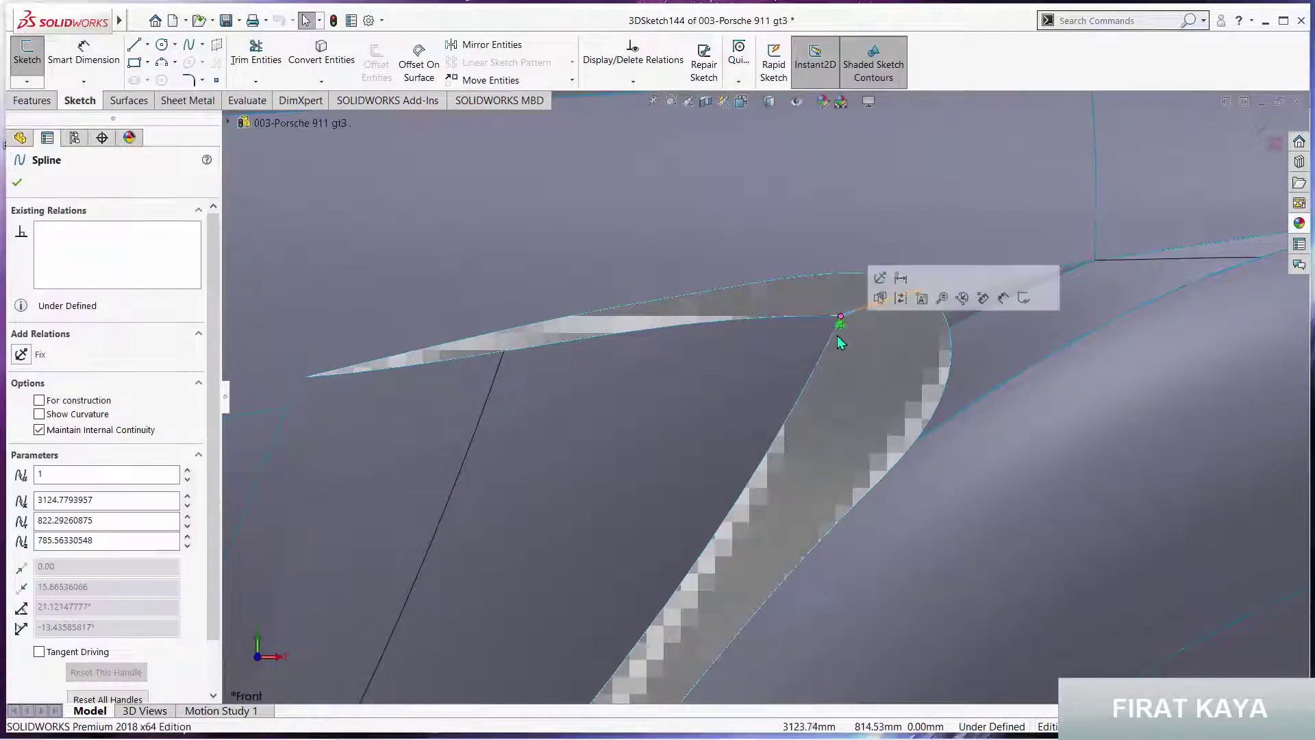
left_click(803, 347, "ctrl")
Pull the spline's middle point up-left, then switch to the left view
scroll(901, 293, "down", 3)
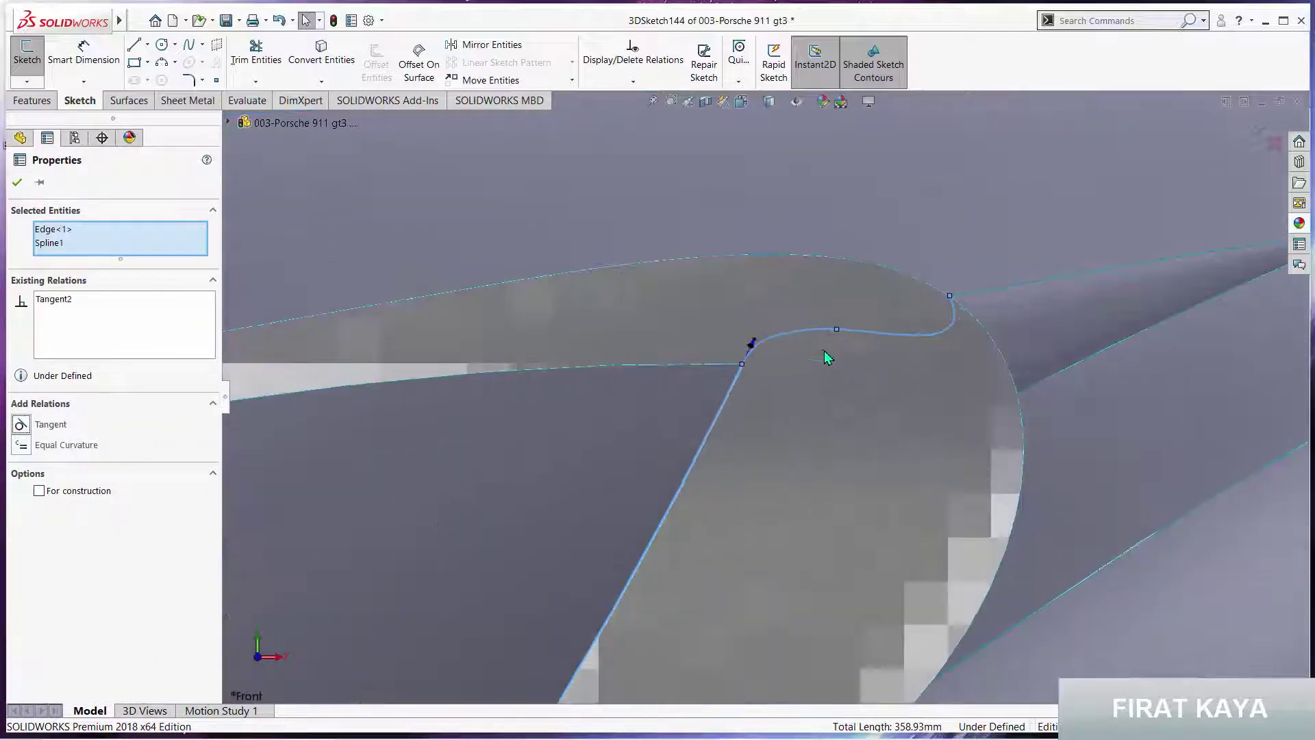
key("Escape")
left_click_drag(836, 329, 803, 313)
key("Escape")
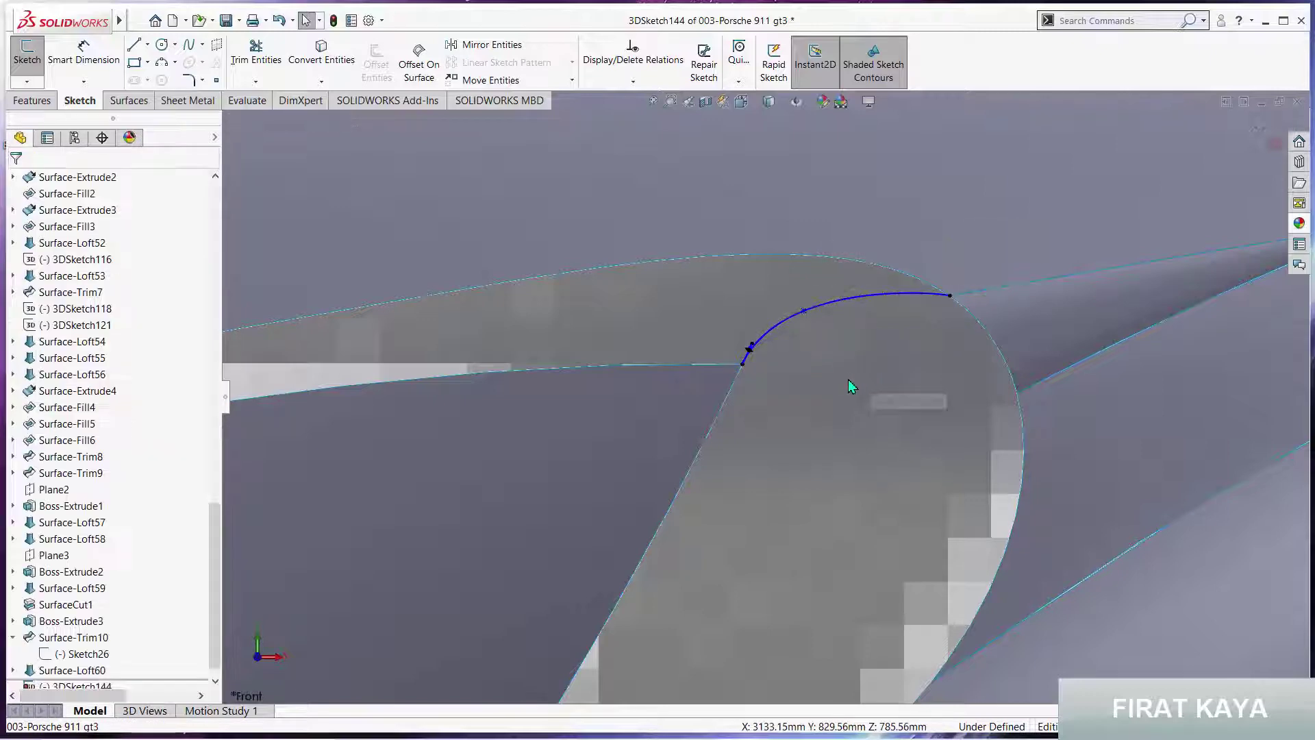
middle_click_drag(798, 362, 869, 372)
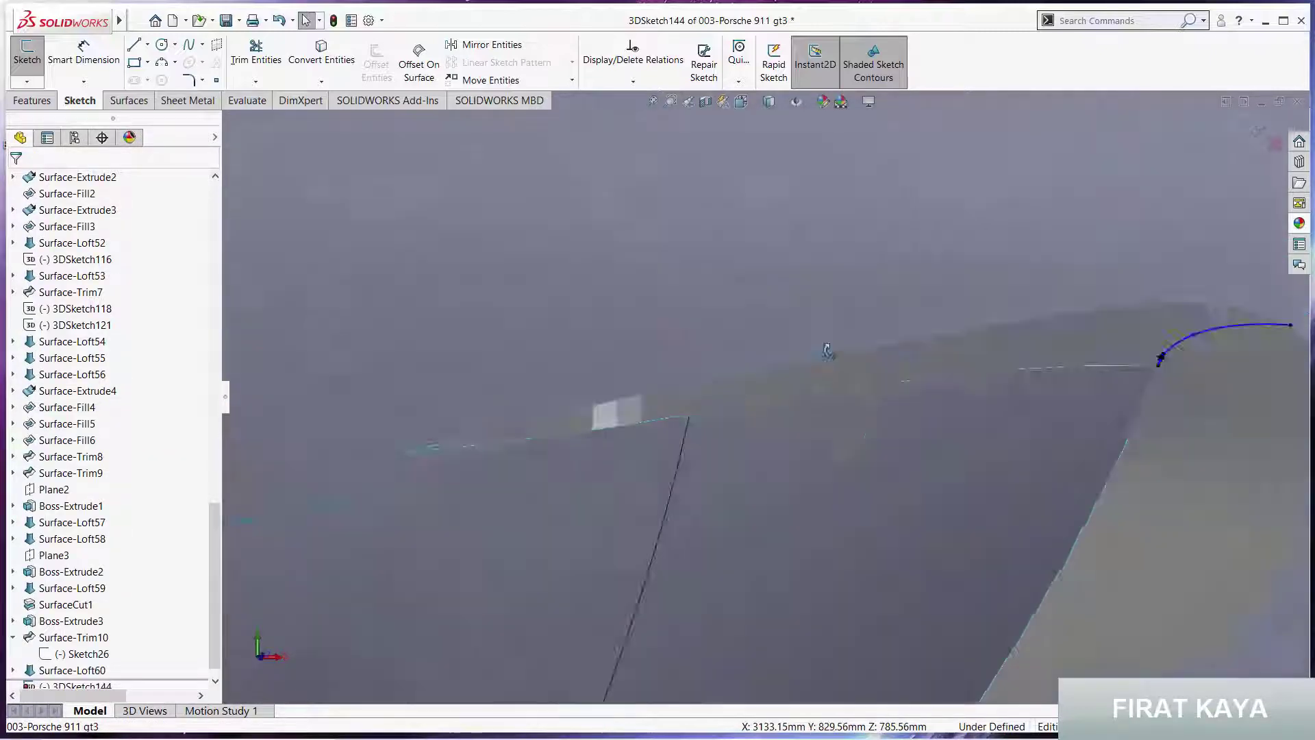
key("space")
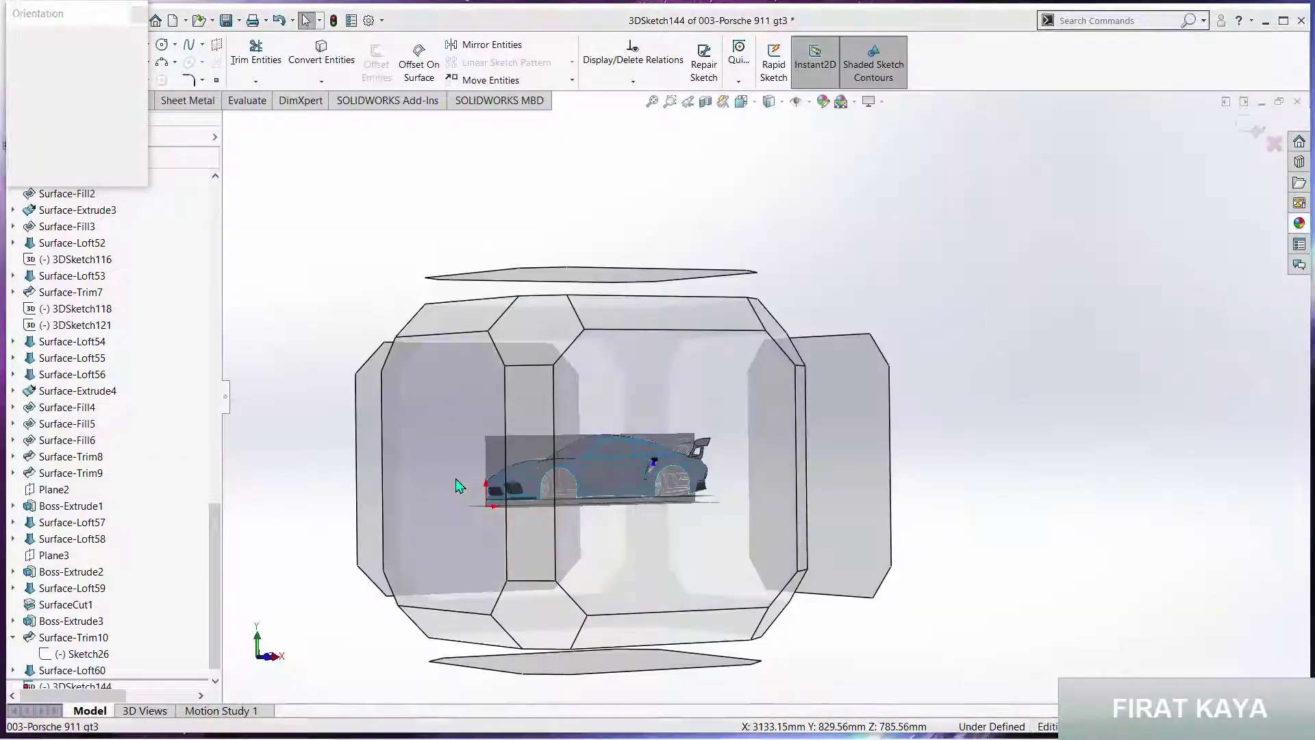
key("Escape")
key("ctrl+3")
In the left view, move a spline point and bend the spline's right end upward
scroll(838, 370, "down", 3)
scroll(837, 370, "down", 2)
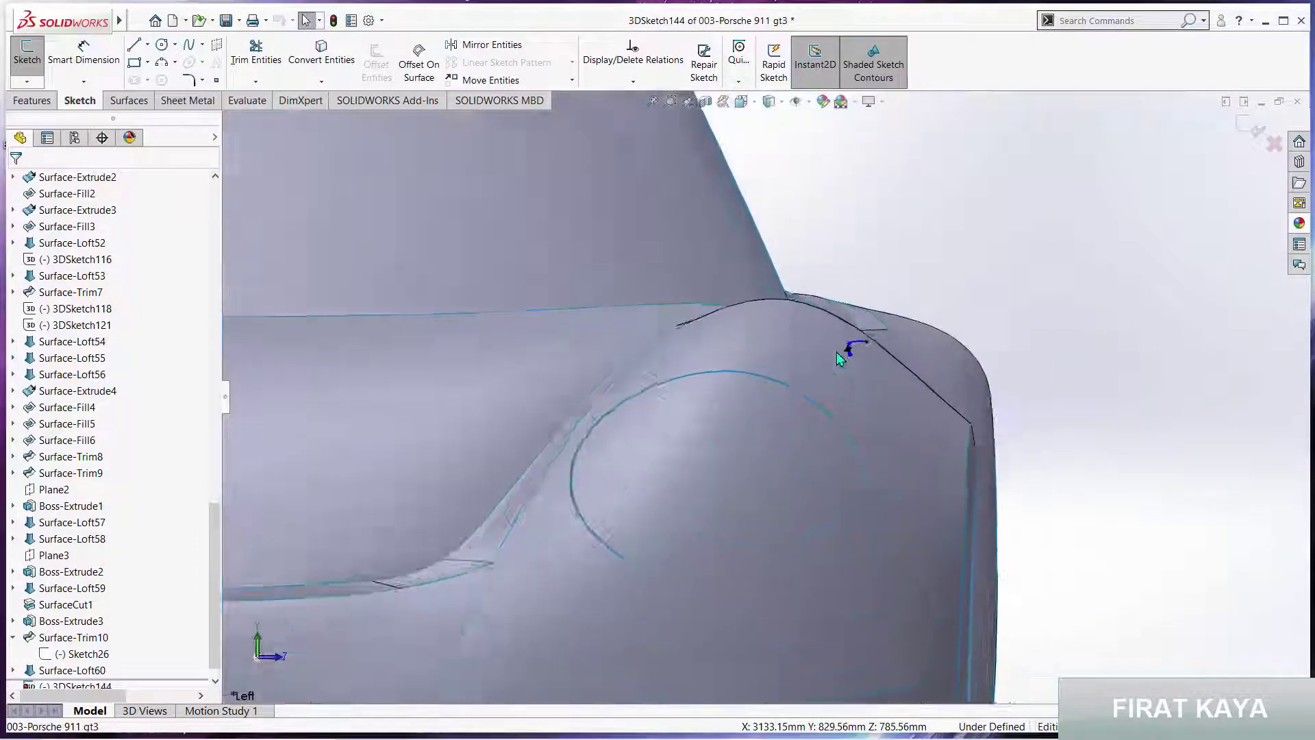
scroll(837, 370, "down", 2)
scroll(837, 370, "down", 3)
scroll(832, 343, "down", 2)
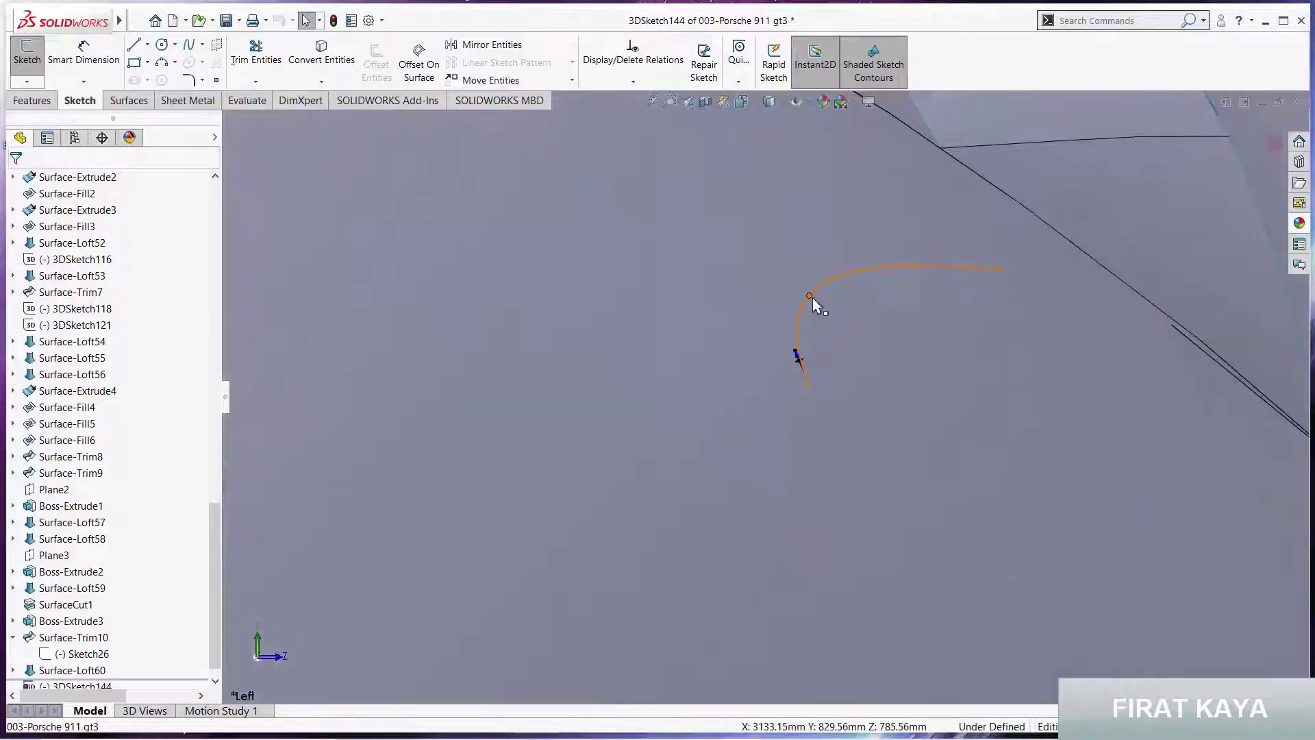
left_click_drag(811, 296, 827, 313)
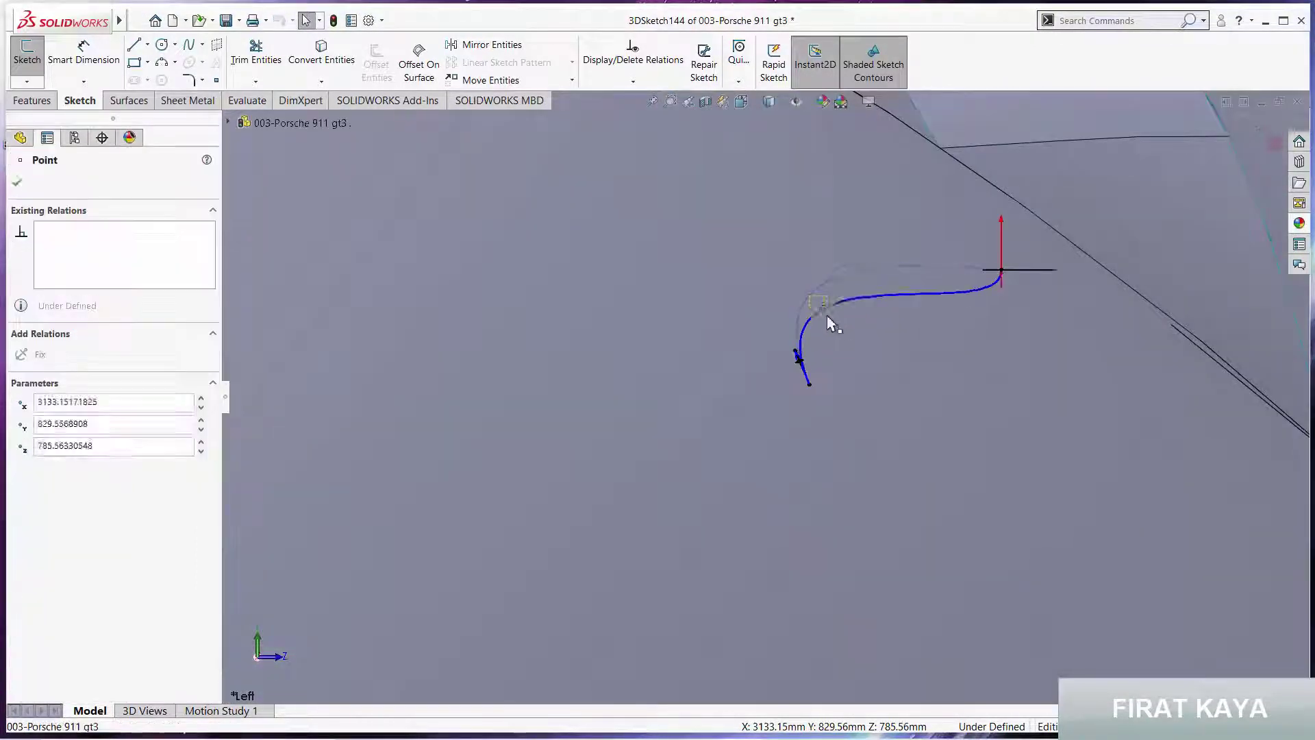
left_click(952, 294)
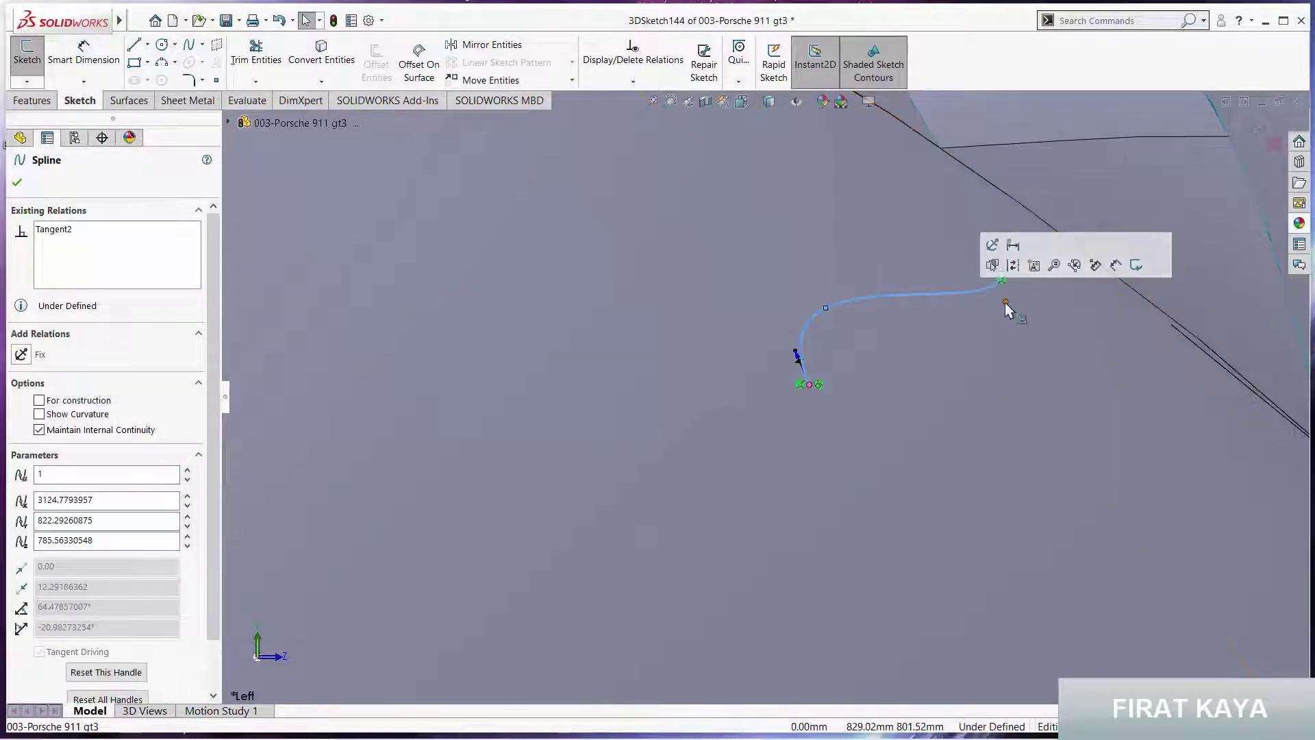
left_click_drag(969, 293, 934, 276)
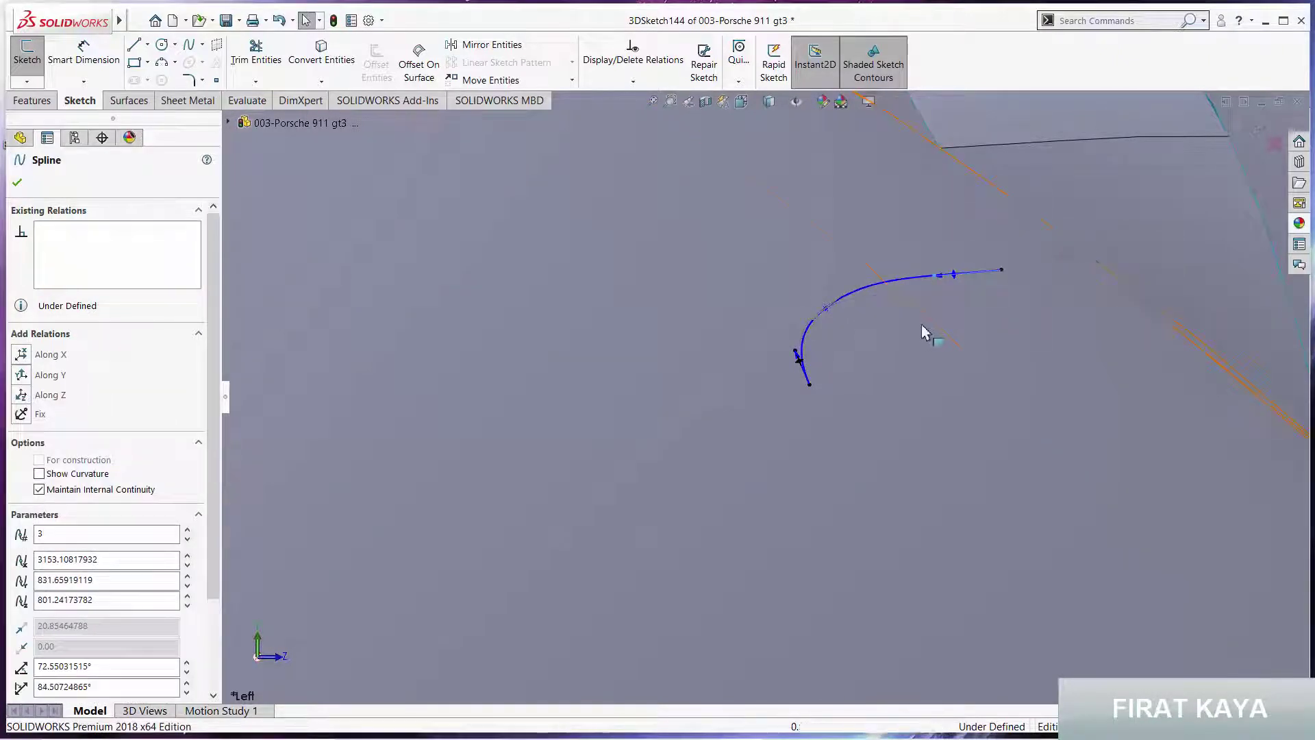
key("Escape")
From the top view, drag the spline end to meet the lip edge tangentially and check it
scroll(890, 357, "up", 3)
mouse_move(883, 356)
middle_mouse_down()
mouse_move(830, 371)
mouse_move(971, 346)
middle_mouse_up()
scroll(939, 372, "up", 3)
scroll(865, 336, "down", 2)
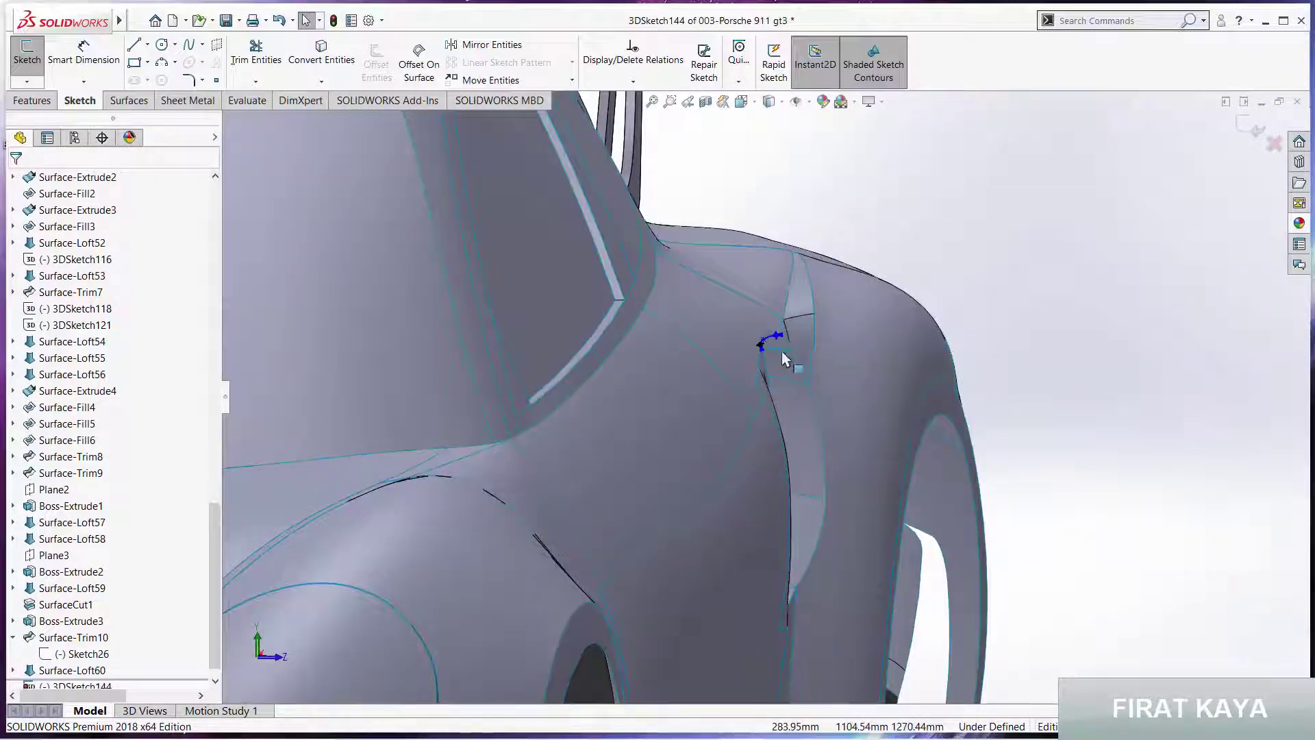
scroll(784, 359, "down", 3)
middle_click_drag(784, 359, 617, 438)
scroll(586, 463, "down", 2)
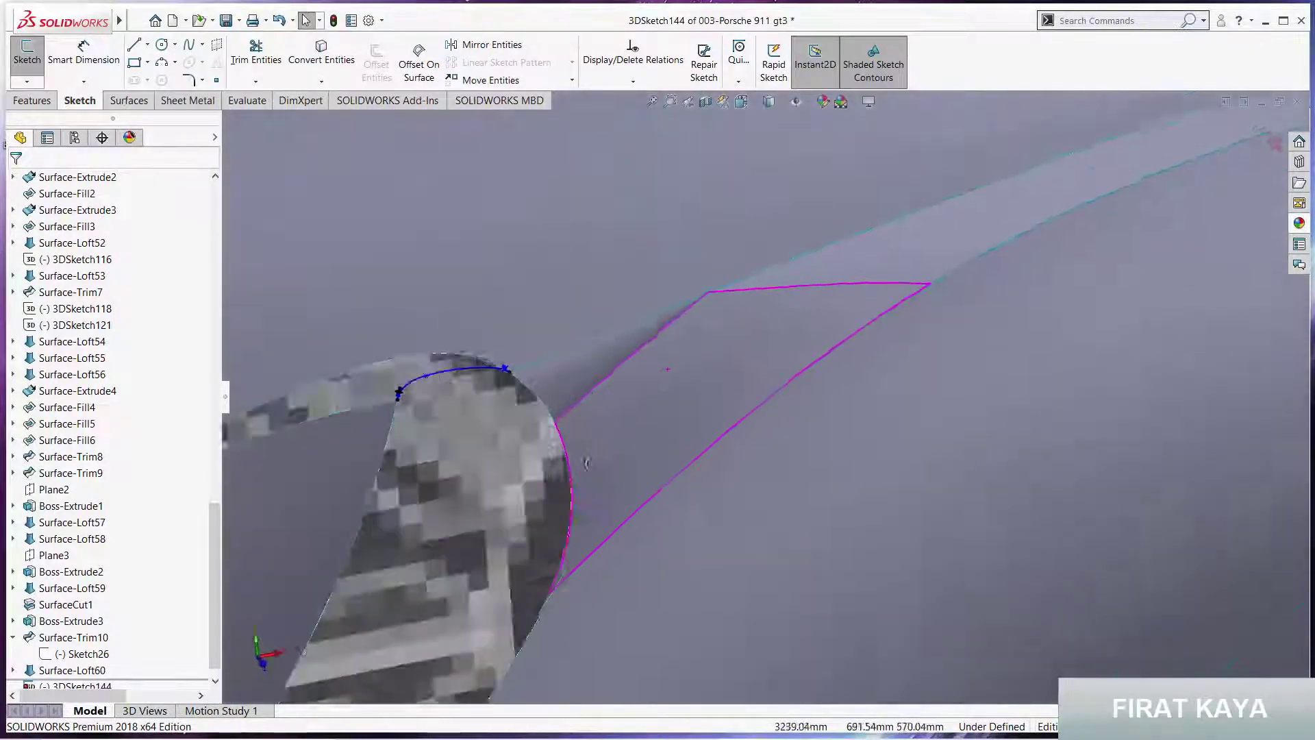
scroll(587, 463, "up", 2)
key("space")
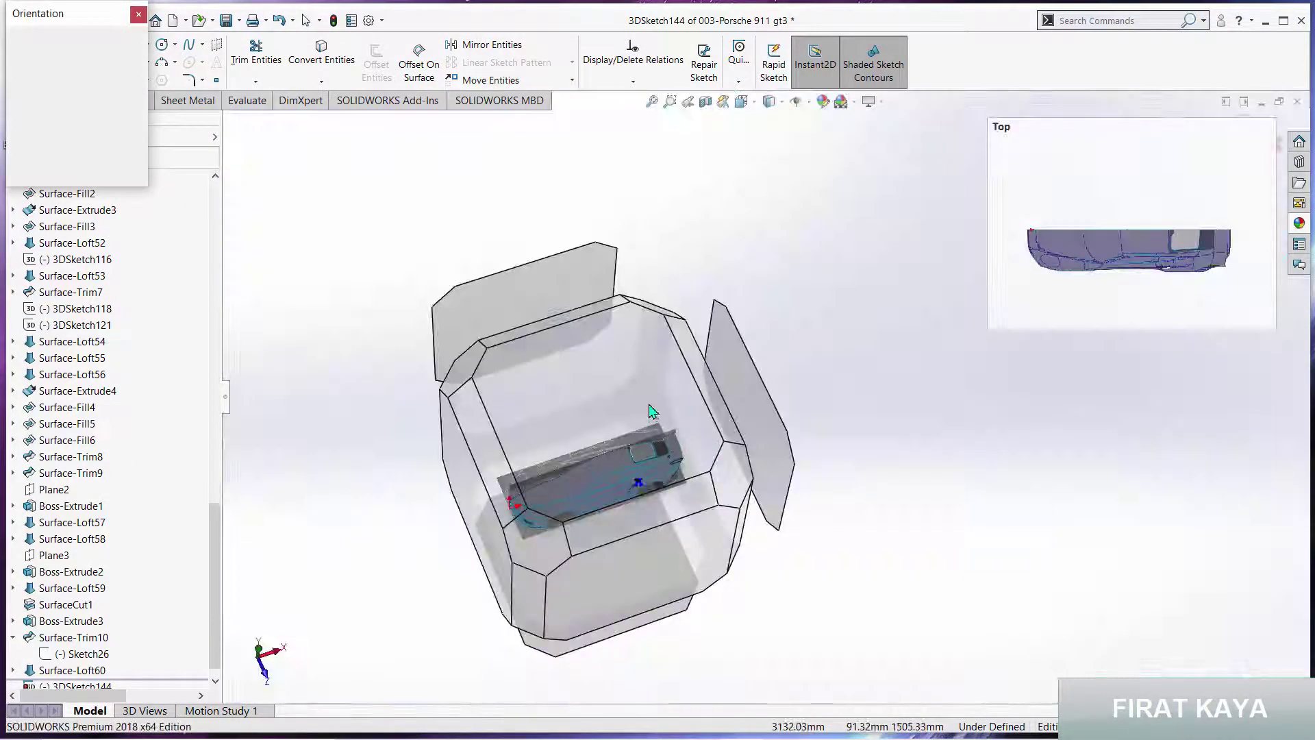
left_click(652, 410)
scroll(889, 503, "down", 3)
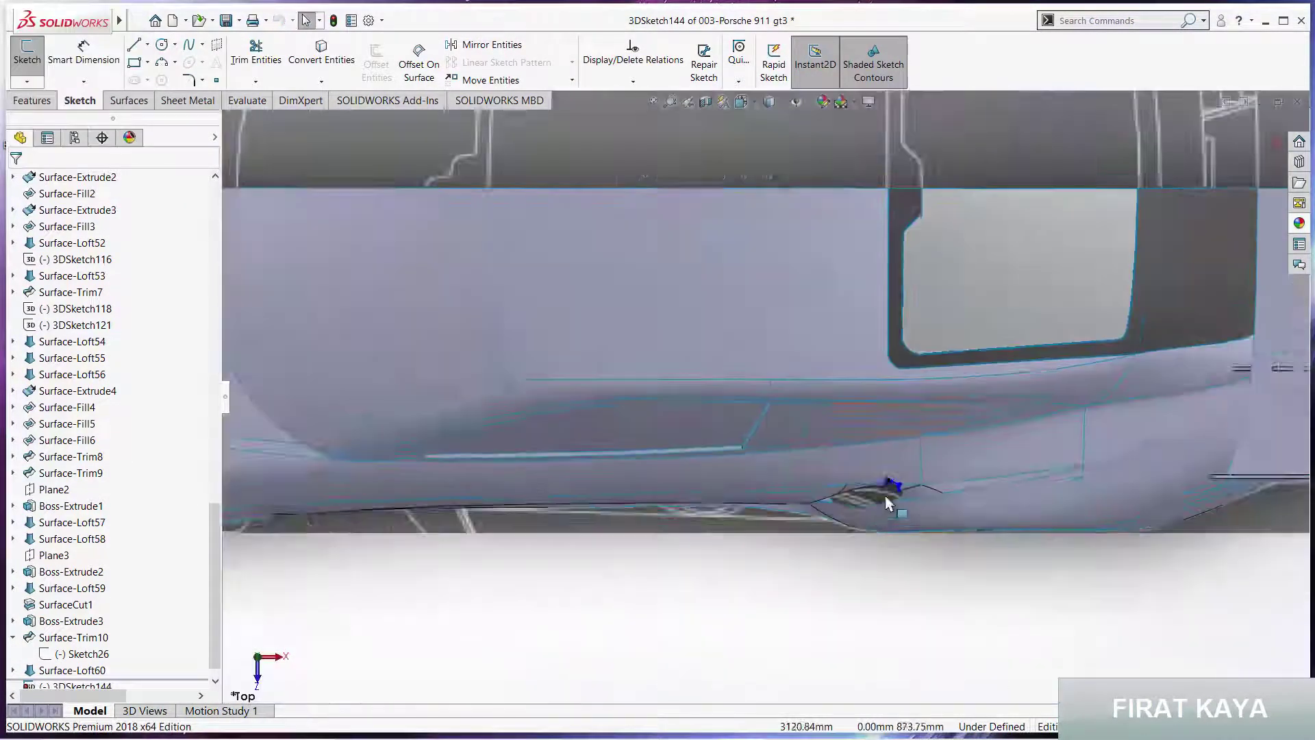
scroll(888, 503, "down", 3)
scroll(884, 440, "down", 3)
scroll(887, 346, "down", 2)
scroll(883, 358, "down", 2)
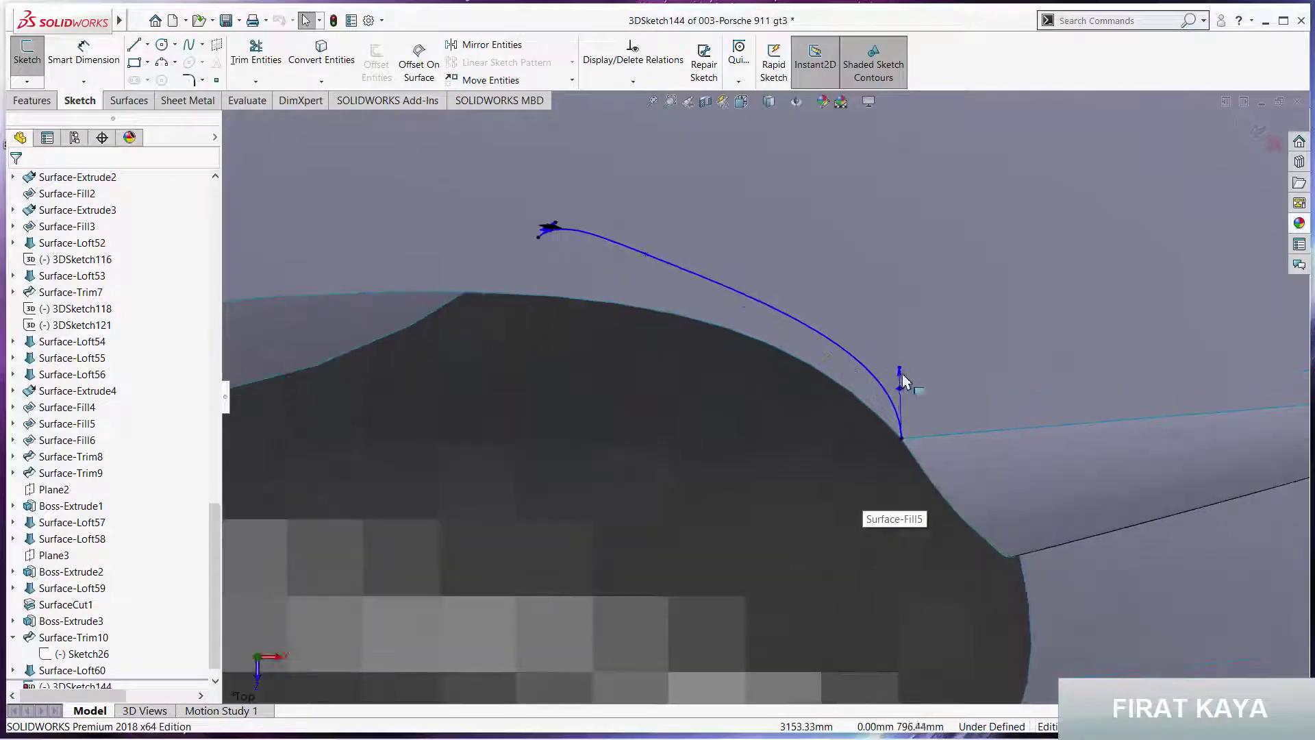
left_click_drag(900, 370, 849, 374)
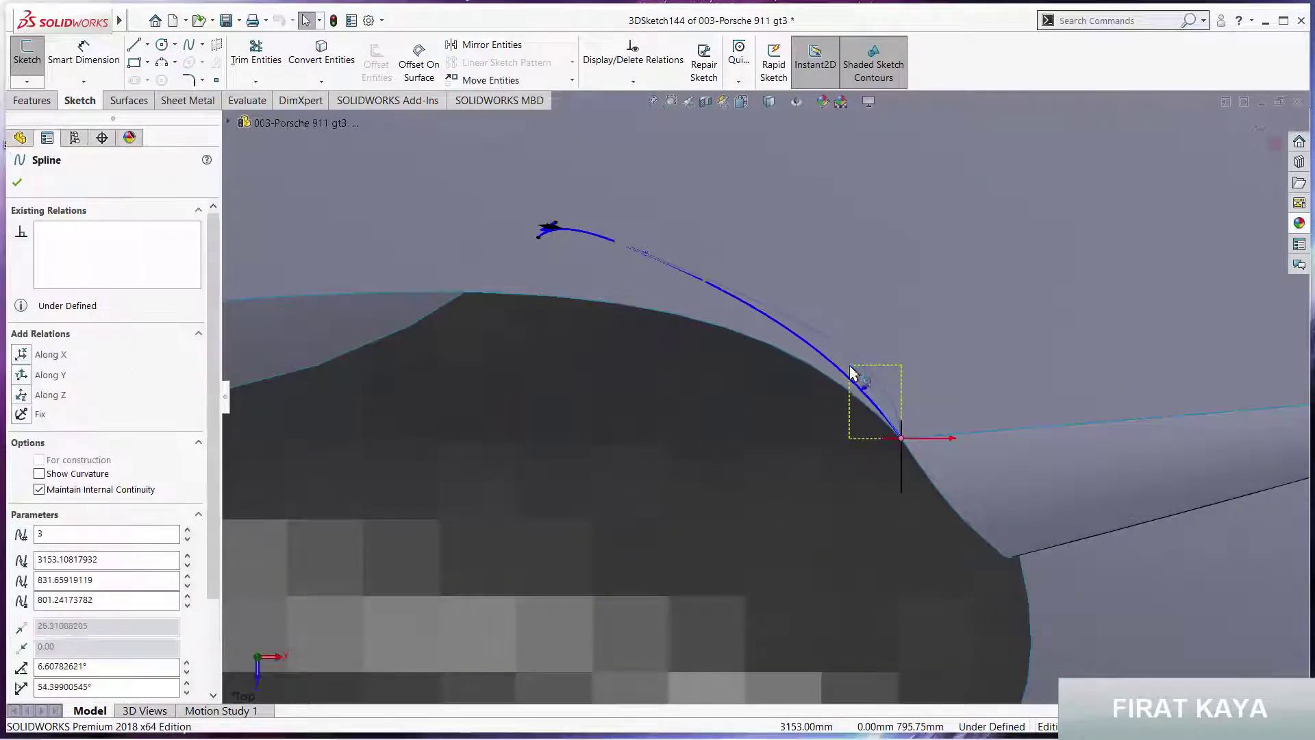
key("Escape")
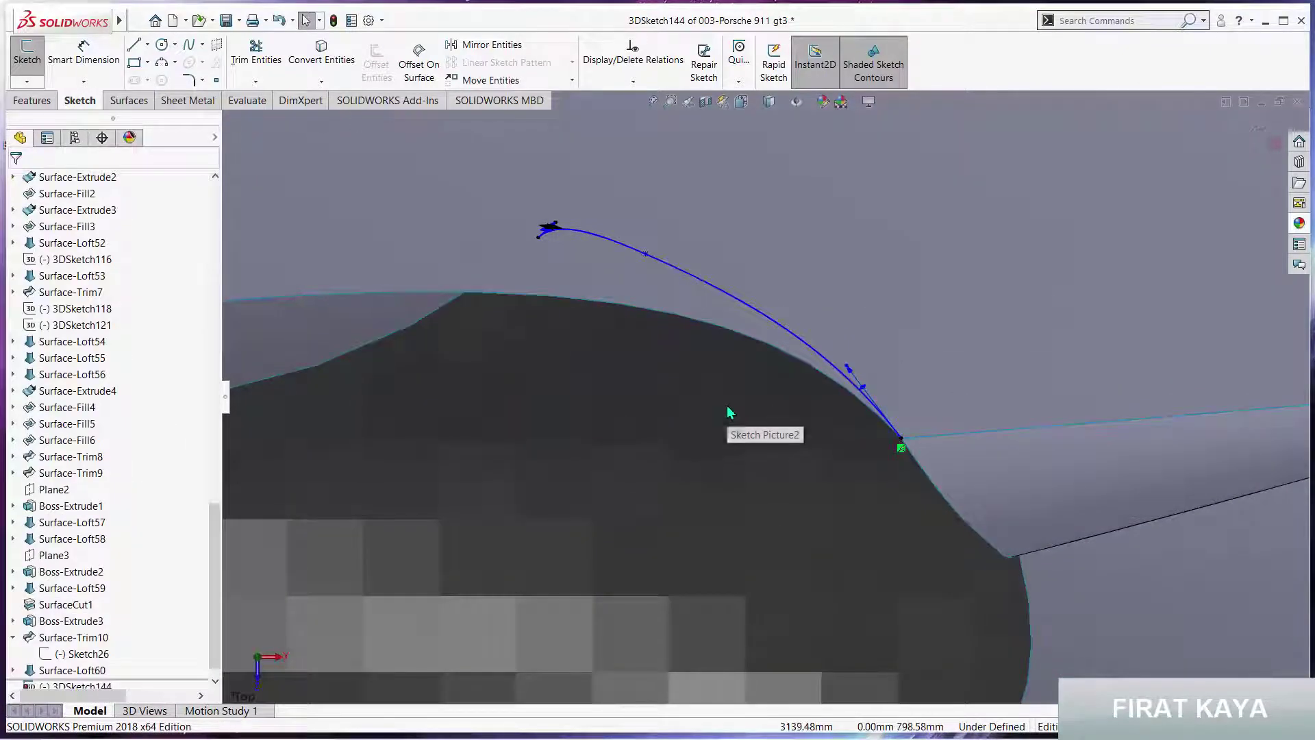
mouse_move(730, 411)
middle_mouse_down()
mouse_move(712, 425)
mouse_move(729, 244)
mouse_move(777, 185)
mouse_move(799, 235)
mouse_move(778, 255)
mouse_move(1198, 200)
middle_mouse_up()
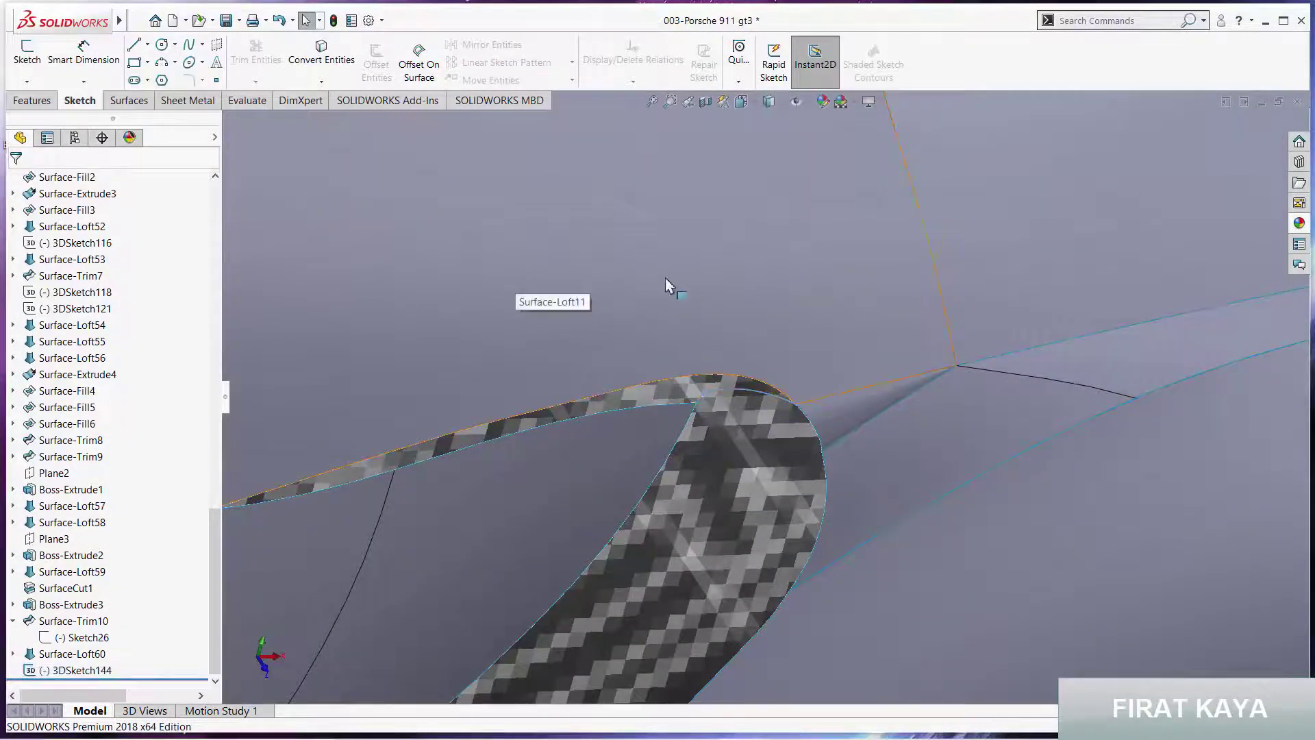
Cancel the accidentally started solid loft and begin a new 3D sketch
left_click(32, 100)
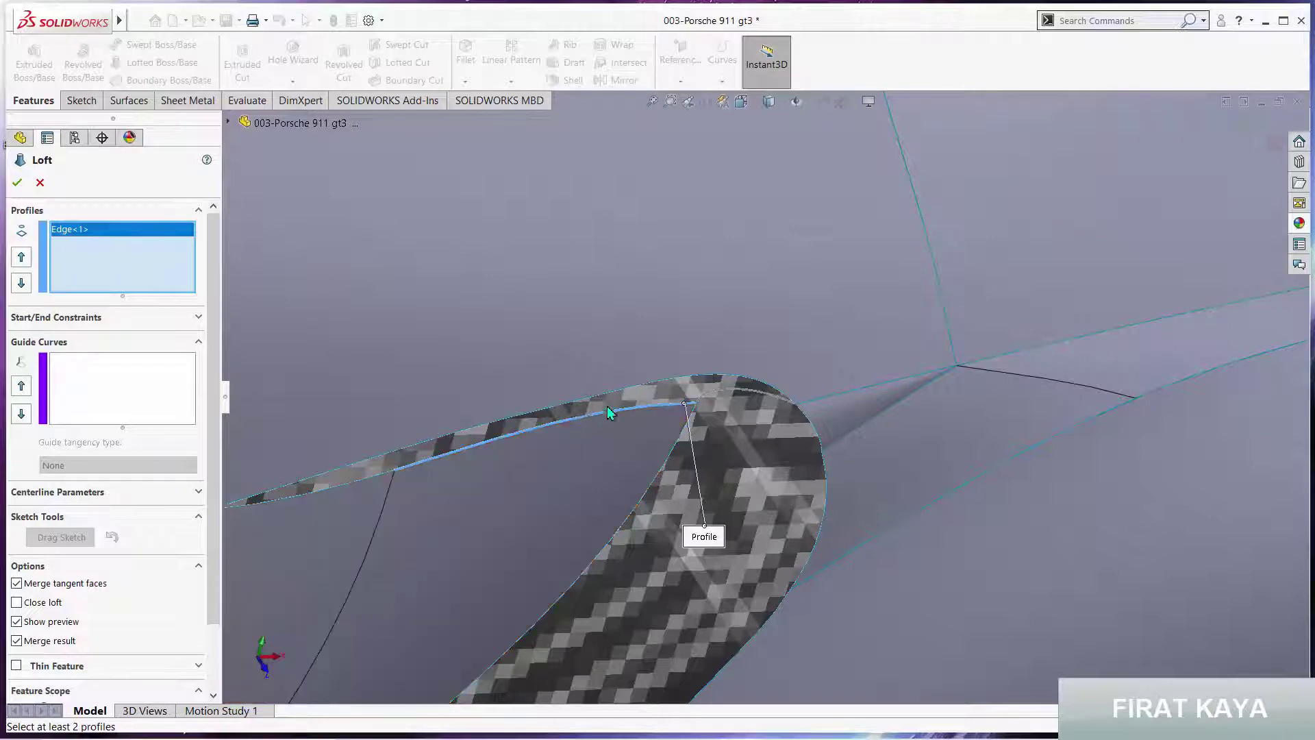
key("Escape")
middle_click_drag(607, 424, 562, 411)
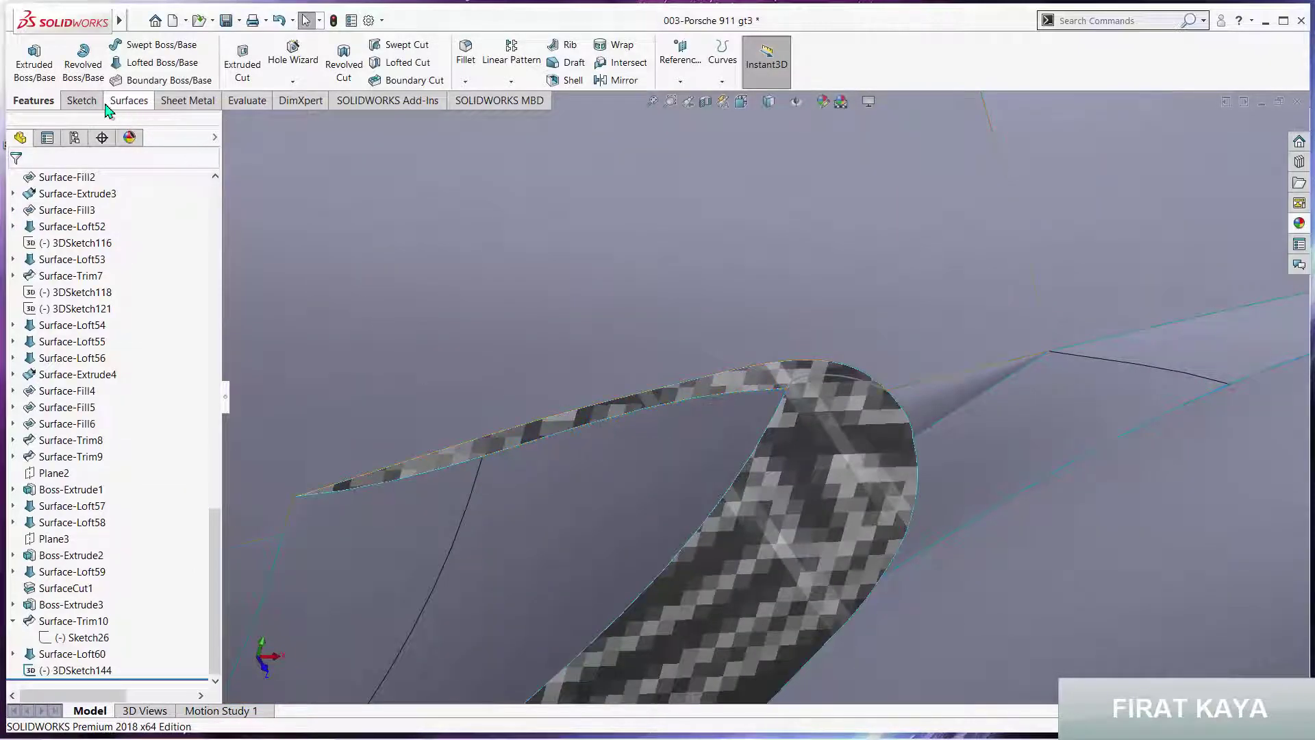
left_click(81, 101)
left_click(26, 81)
left_click(38, 115)
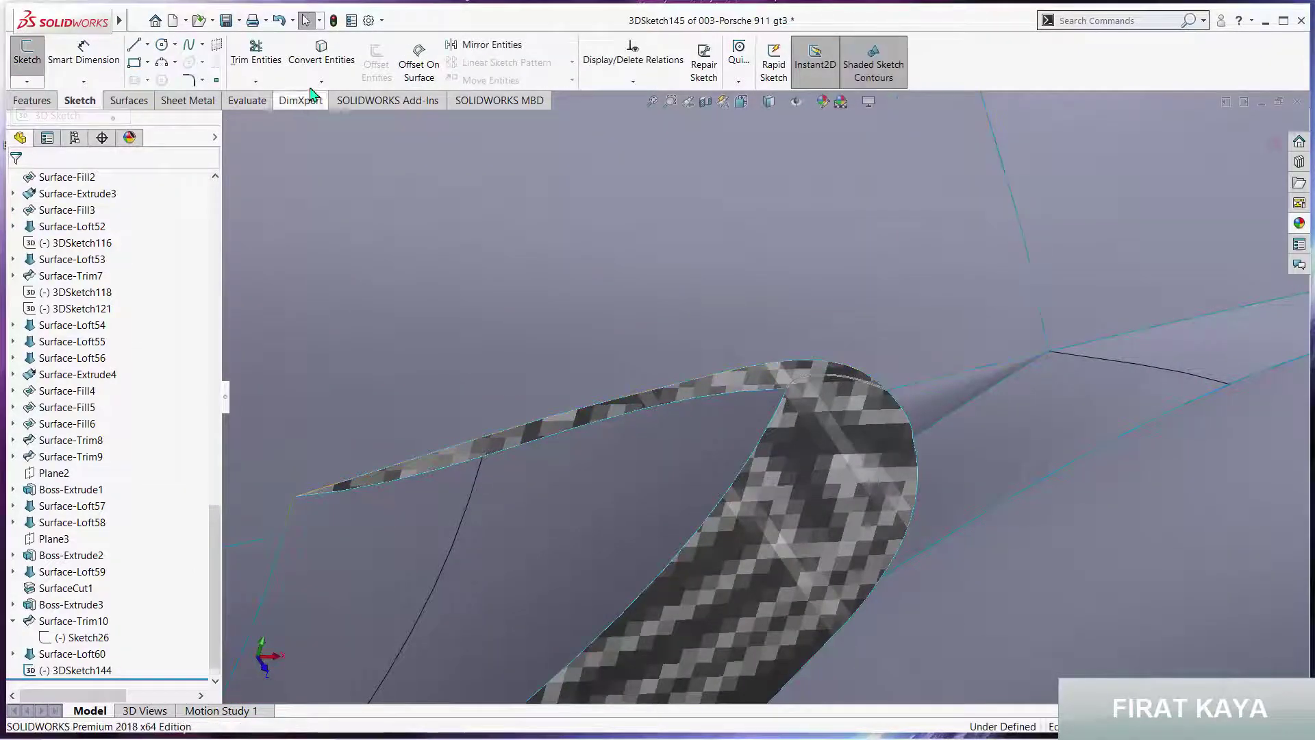
Convert the lip's two upper edges into 3DSketch145 and exit the sketch
left_click(321, 55)
left_click(457, 472)
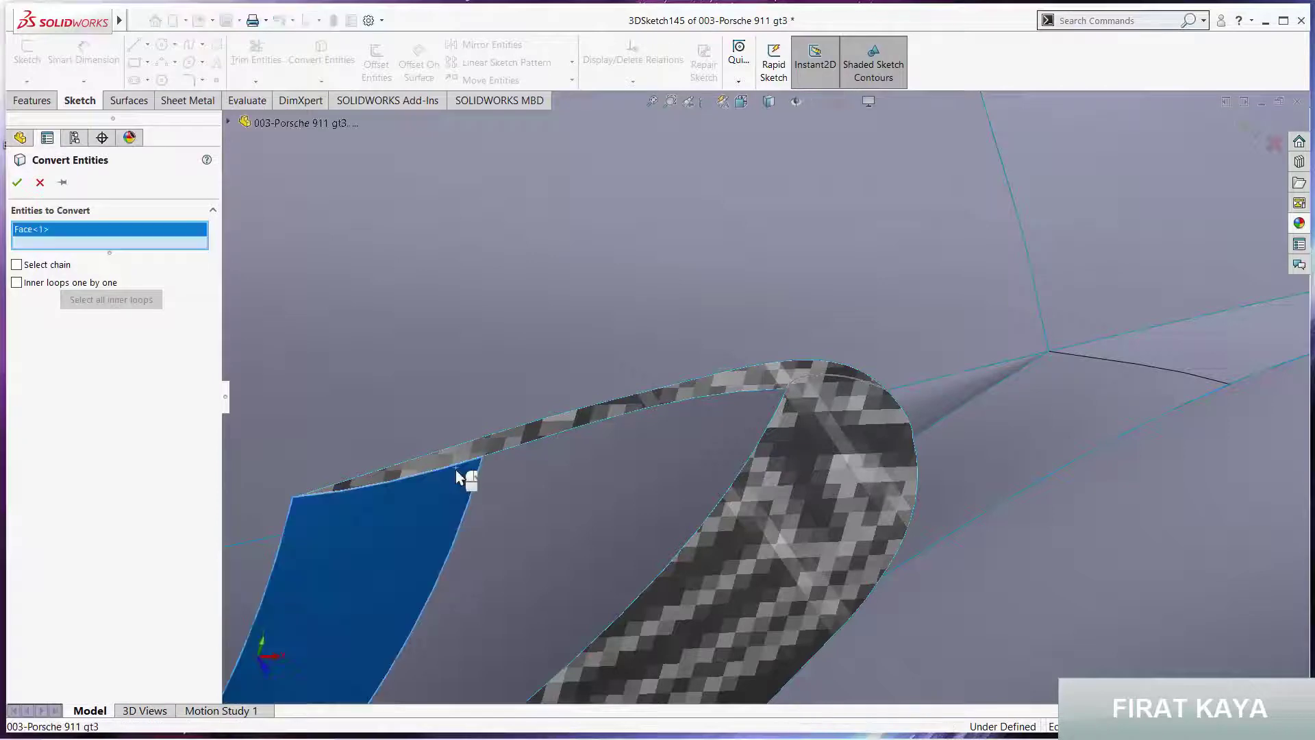
left_click(469, 470)
left_click(498, 454)
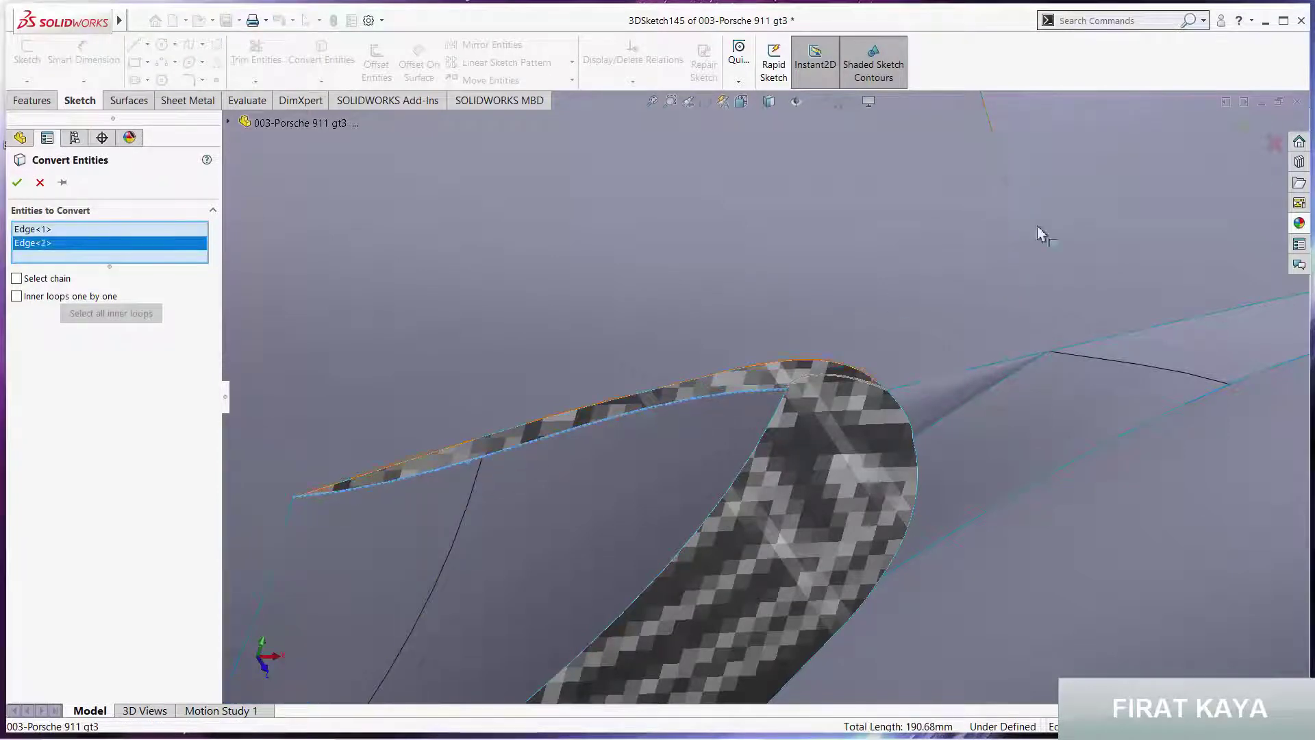
left_click(1254, 126)
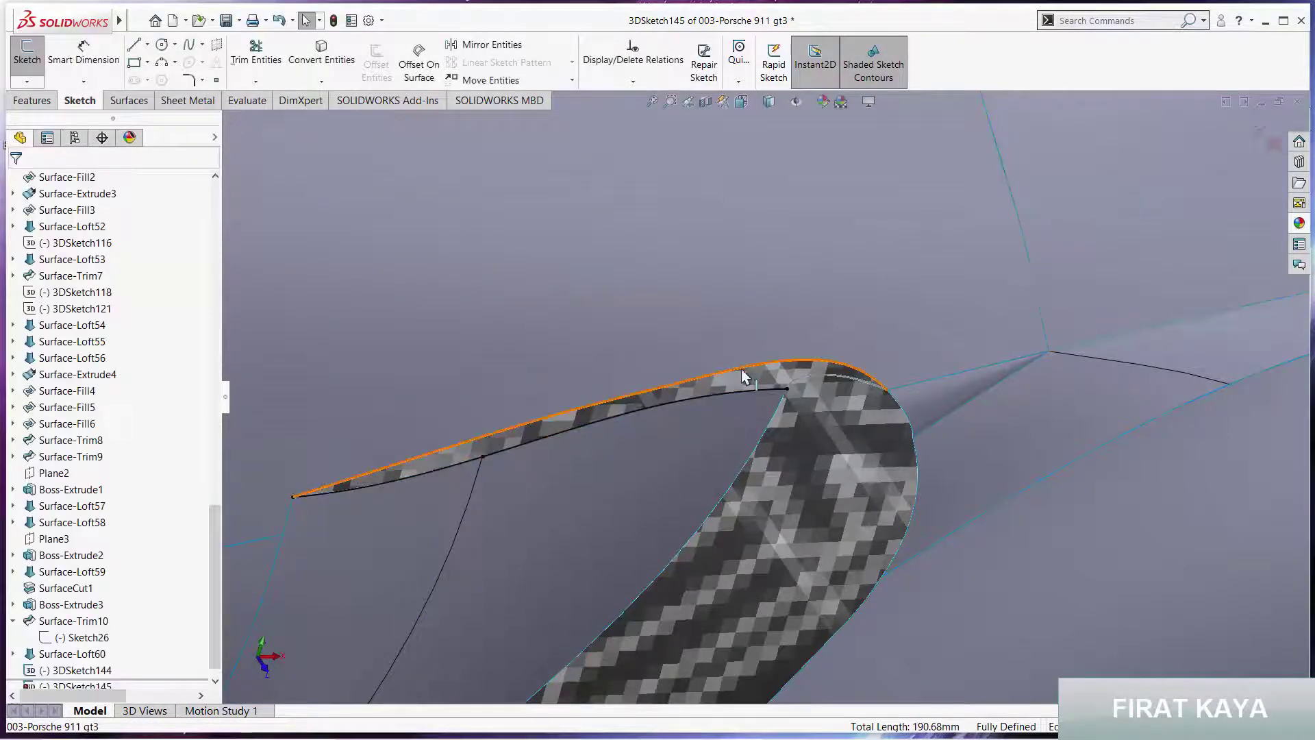
left_click(129, 102)
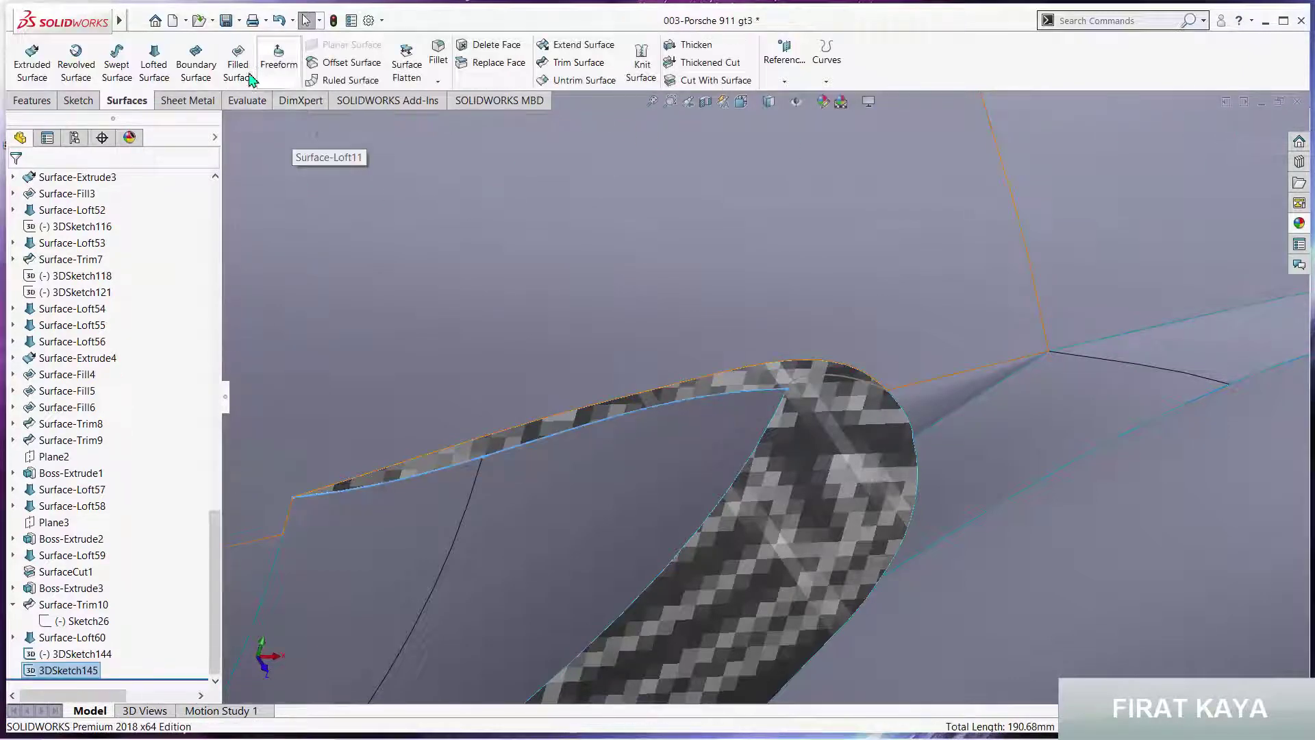
Loft Surface-Loft61 from 3DSketch145 to the opposite lip edge, guided by 3DSketch144
left_click(773, 365)
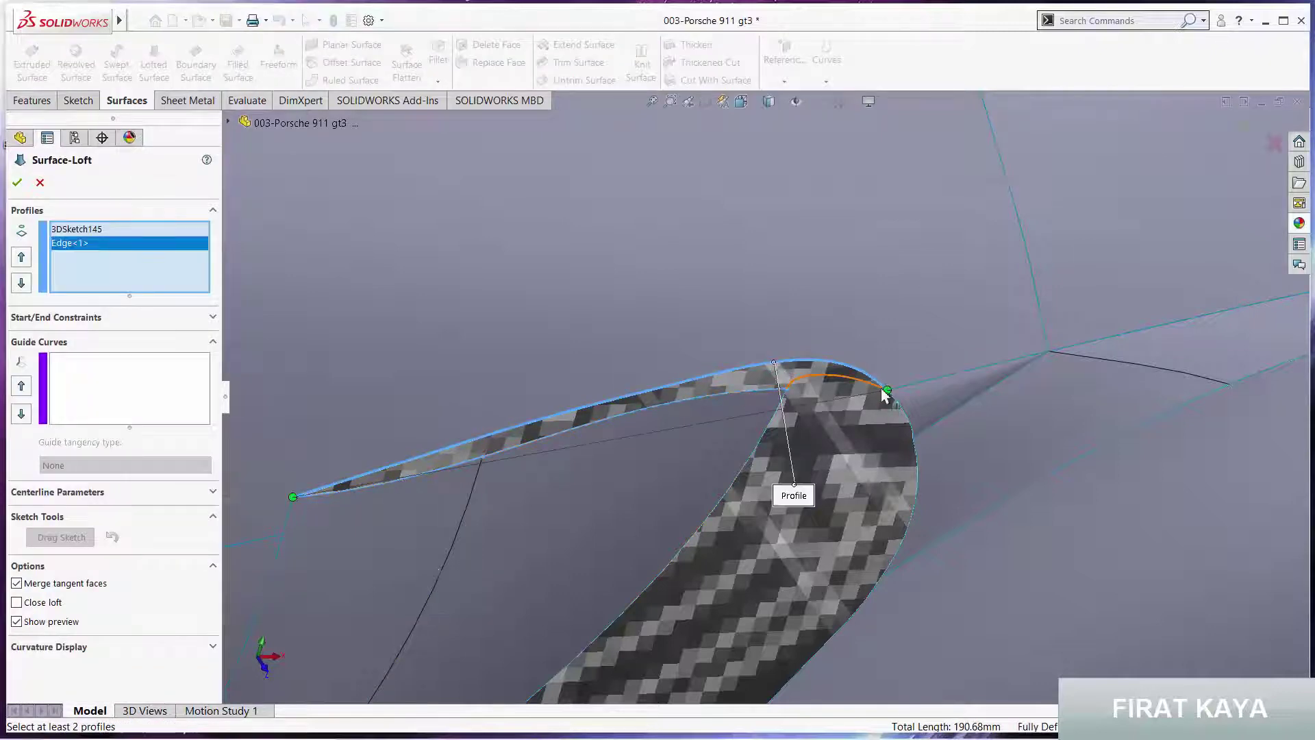
left_click(141, 389)
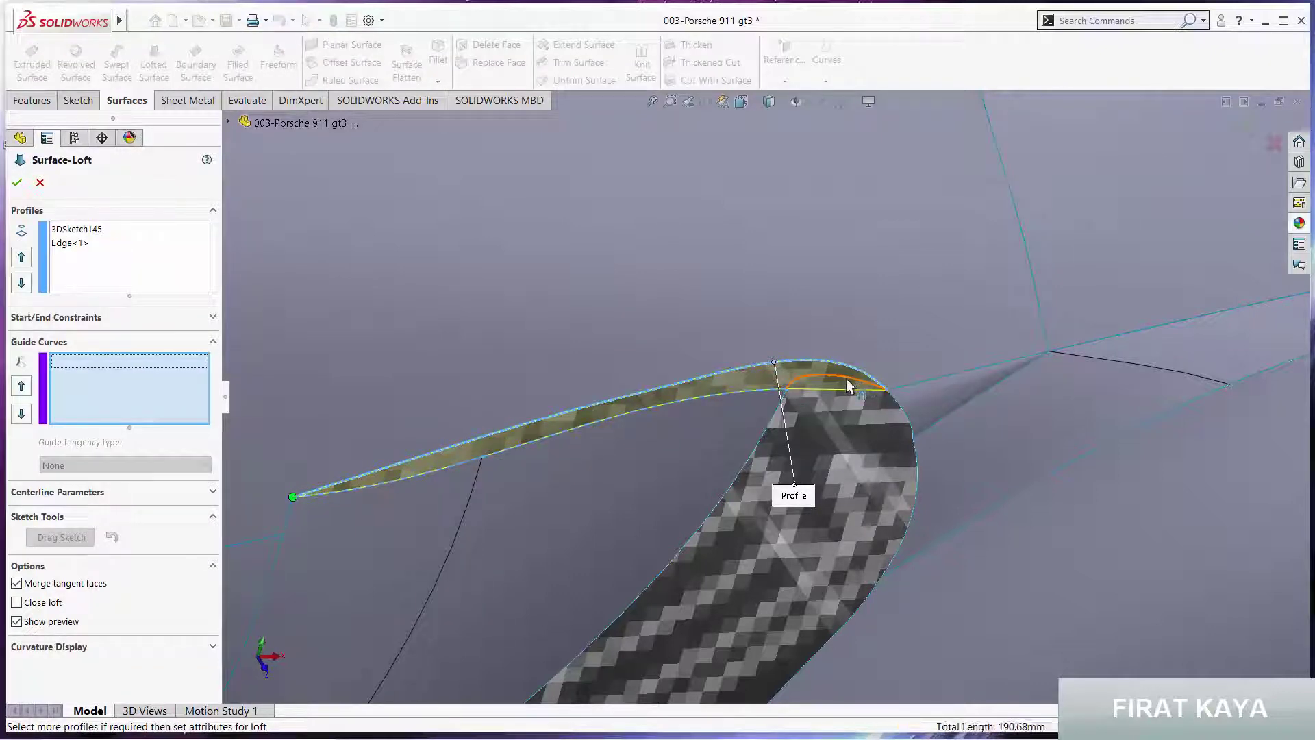
left_click(848, 386)
left_click(1253, 123)
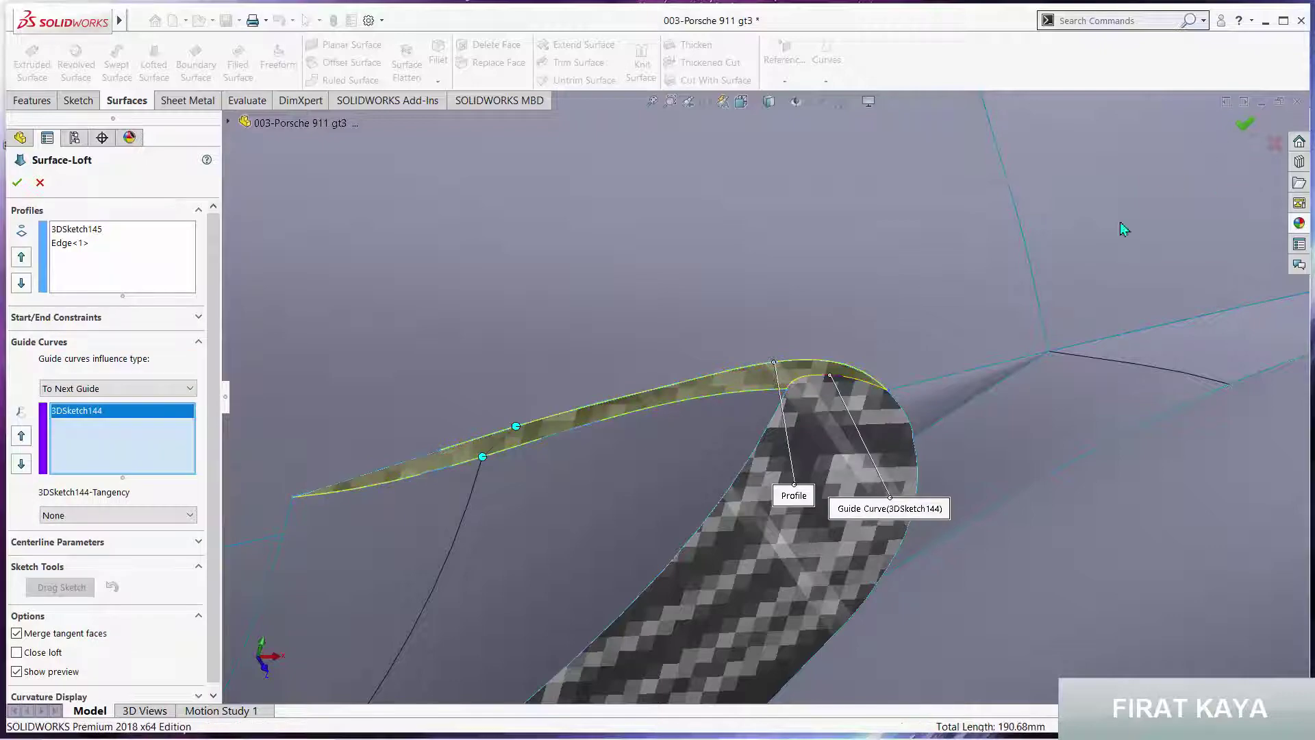
scroll(795, 456, "up", 2)
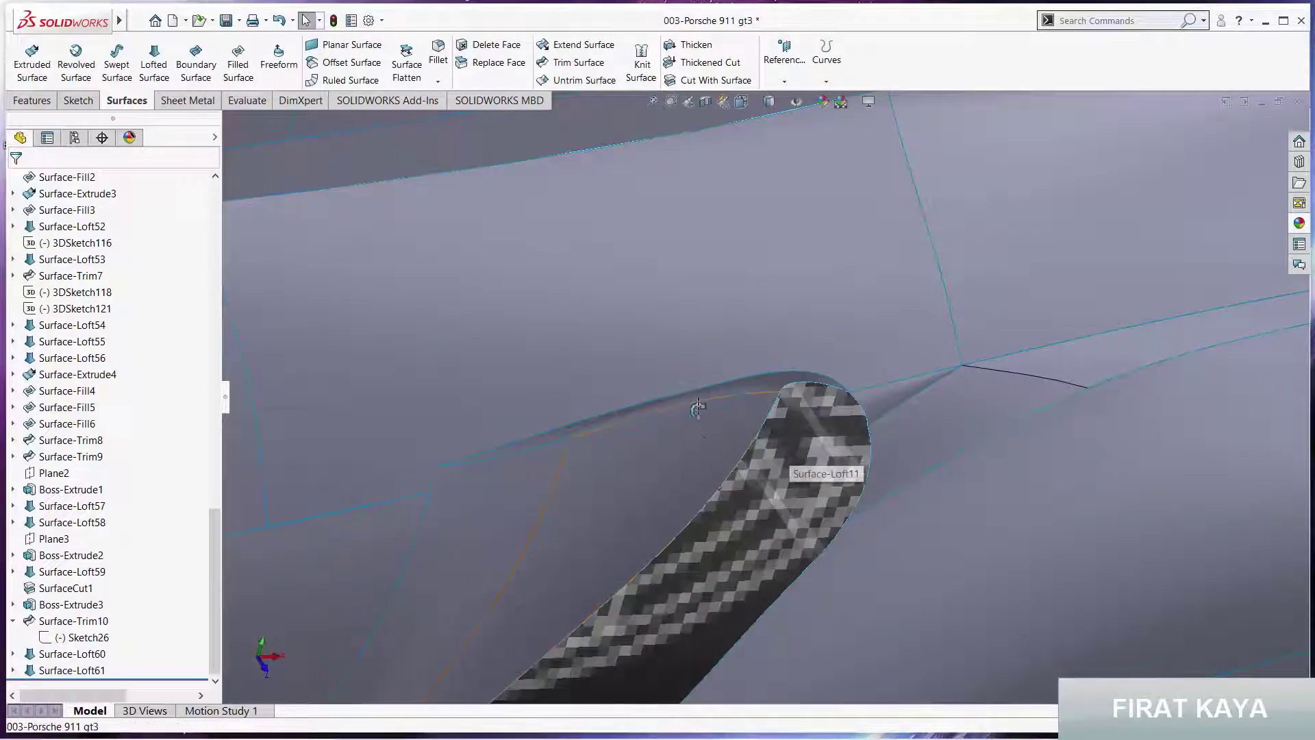
mouse_move(785, 459)
middle_mouse_down()
mouse_move(734, 363)
mouse_move(767, 448)
middle_mouse_up()
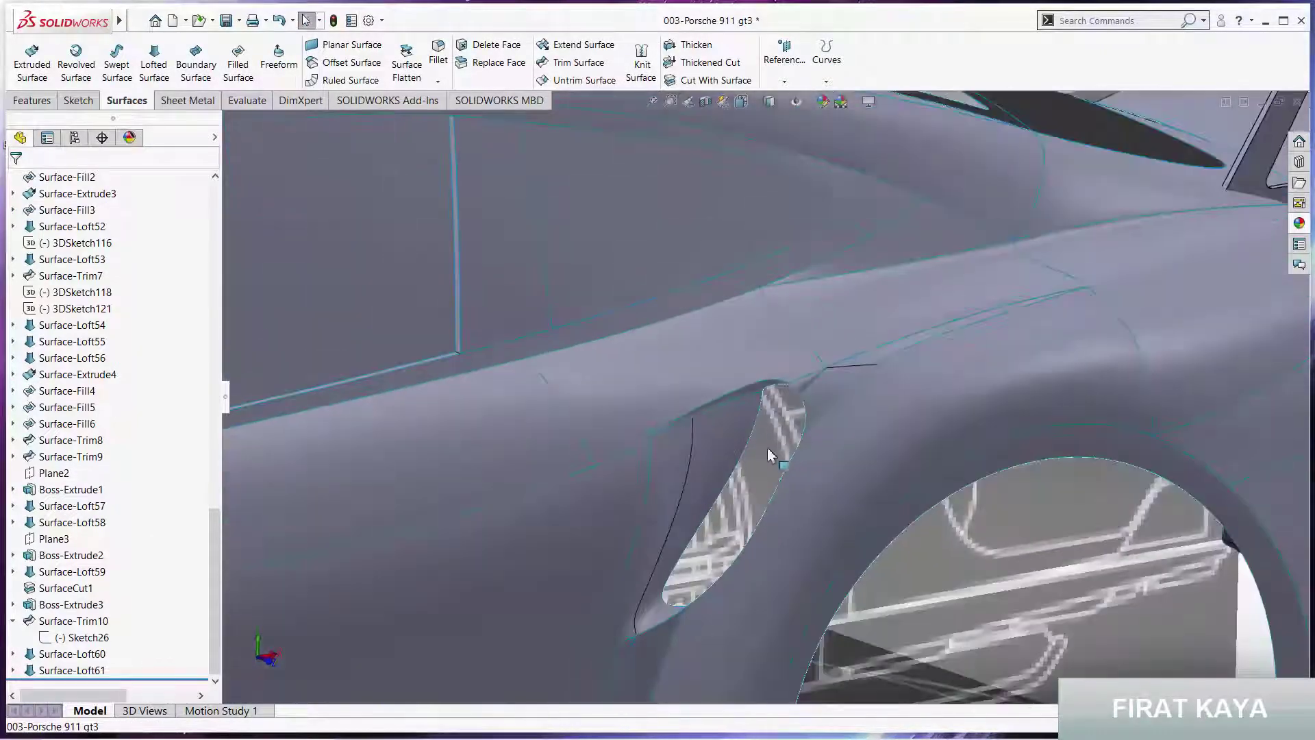
Inspect the closed lip from below, then open the Insert > Cut options
scroll(797, 432, "down", 2)
mouse_move(816, 365)
middle_mouse_down()
mouse_move(891, 271)
mouse_move(863, 322)
middle_mouse_up()
scroll(855, 335, "down", 2)
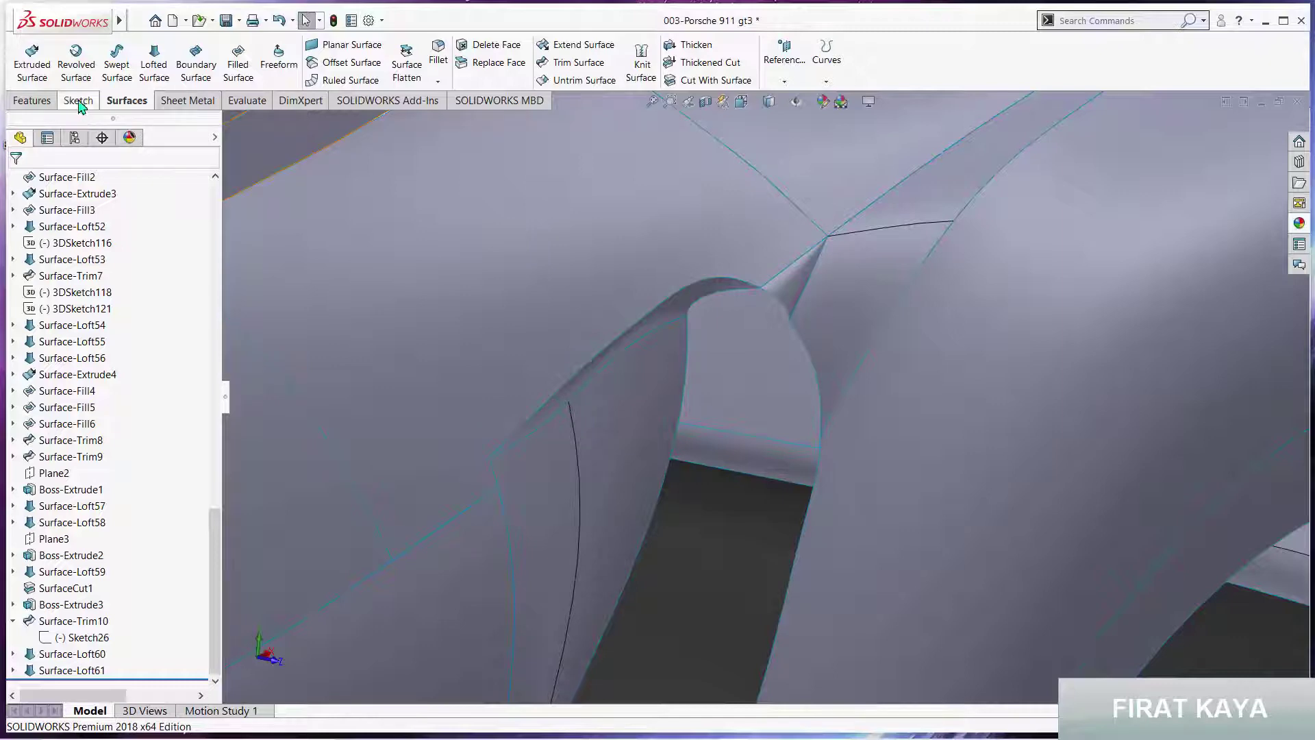
left_click(193, 21)
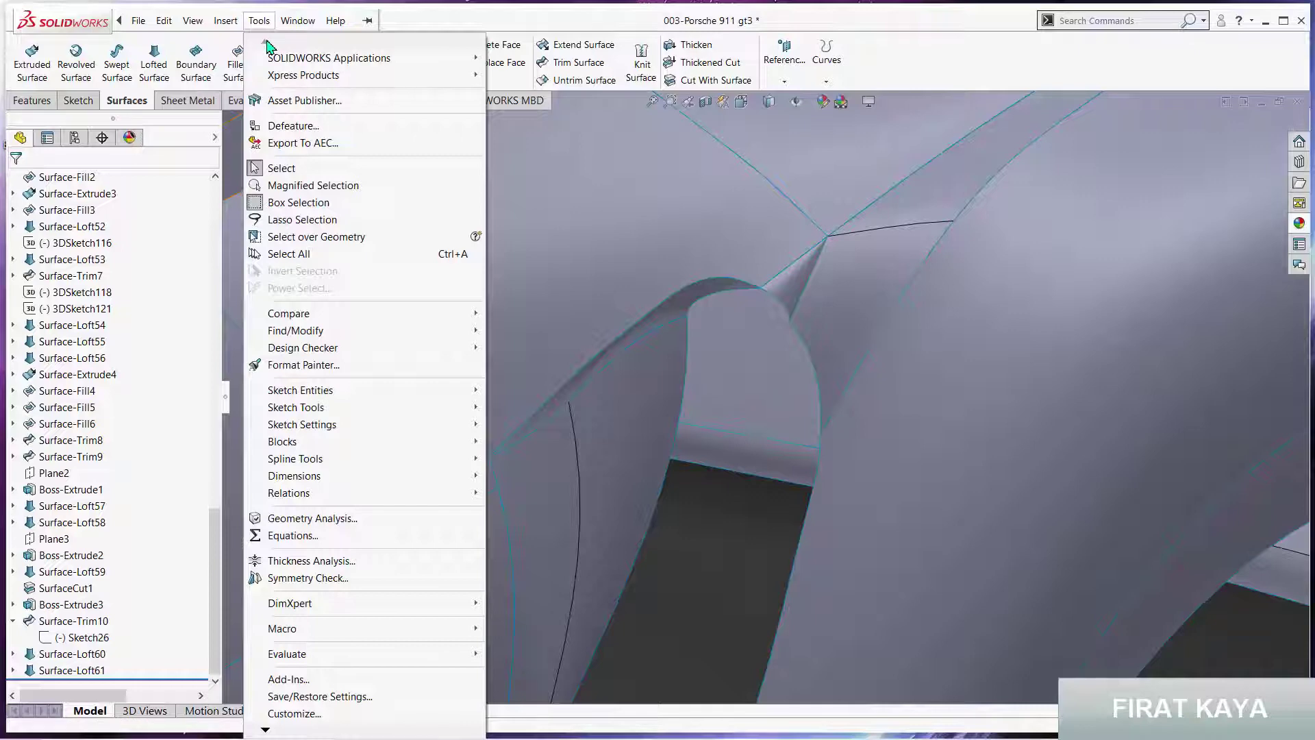
left_click(261, 26)
mouse_move(224, 21)
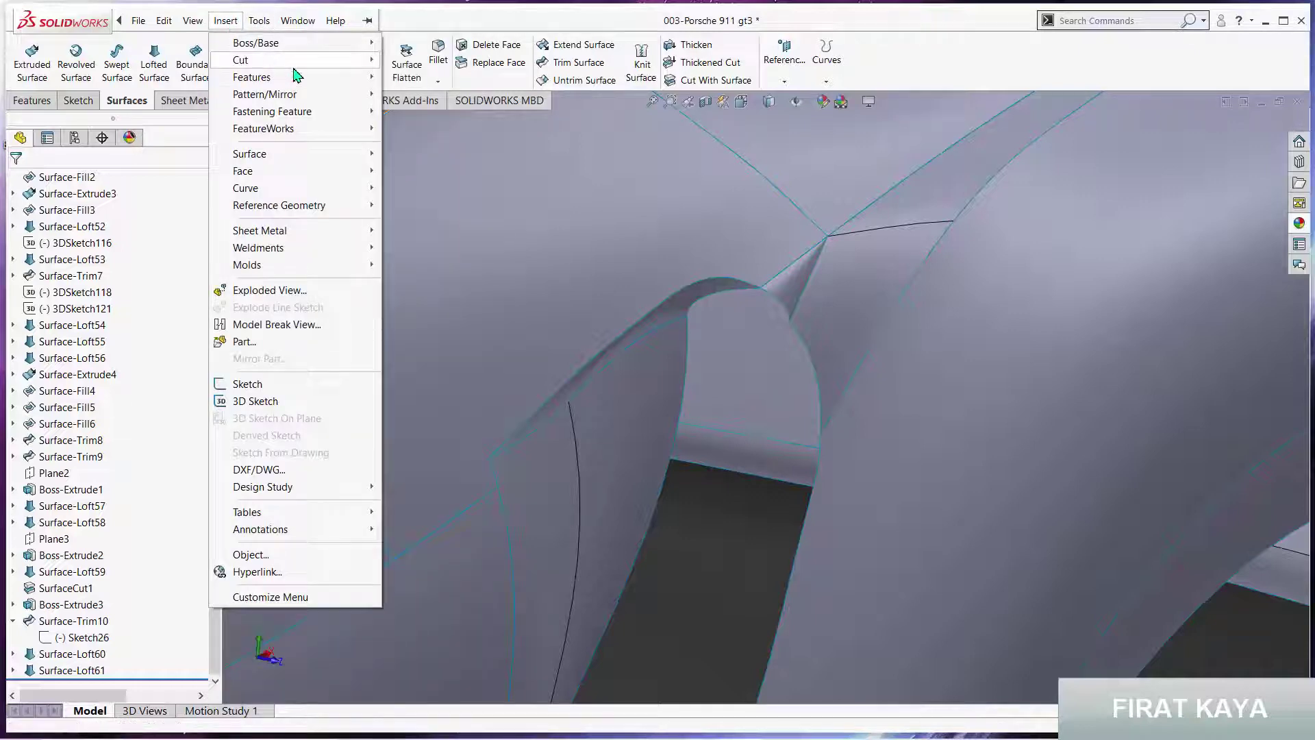
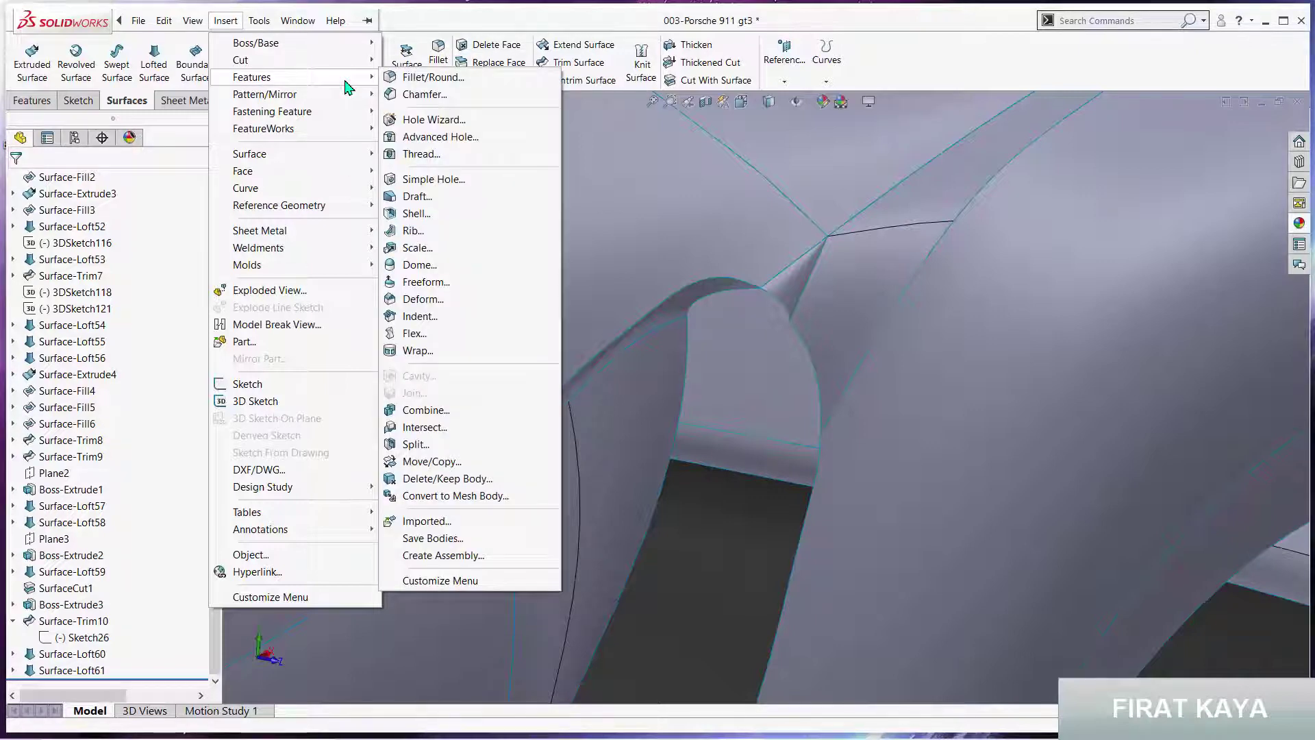
Delete the triangular sliver body Surface-Trim10[2] with Delete/Keep Body, keeping all other bodies
left_click(469, 482)
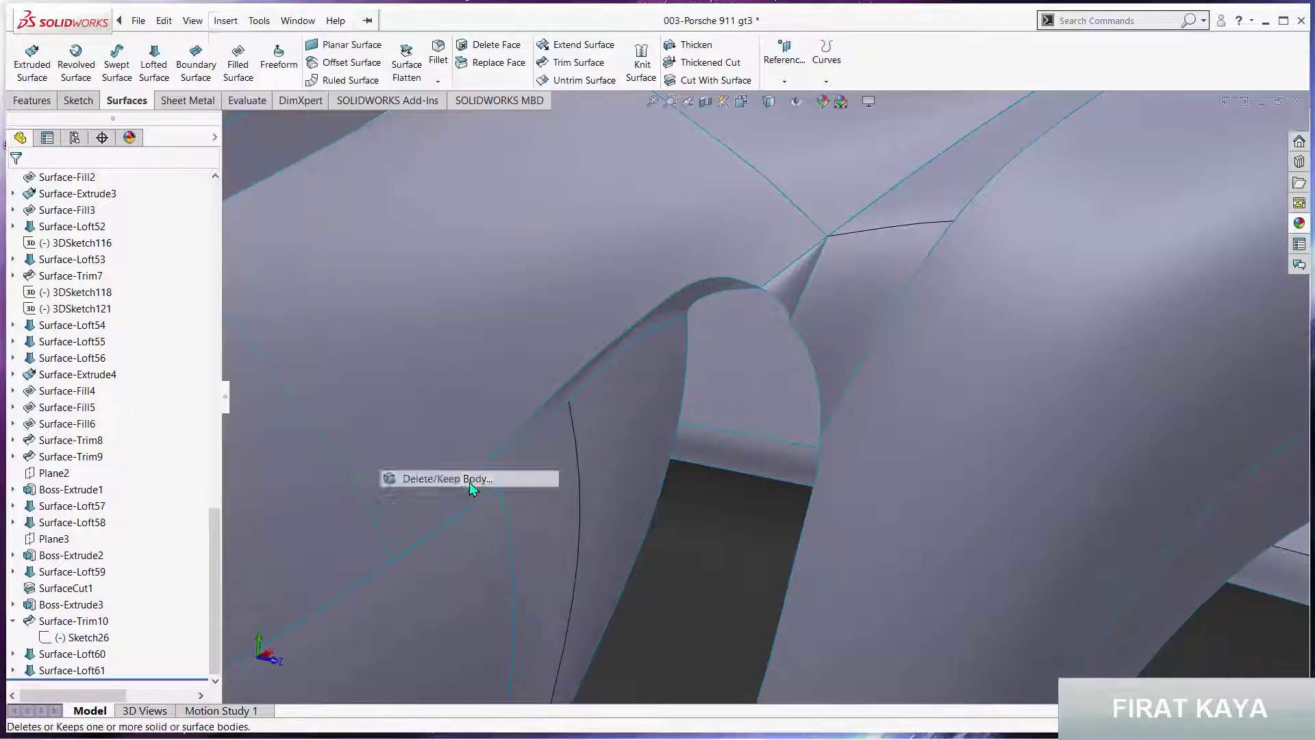
left_click(807, 282)
left_click(838, 306)
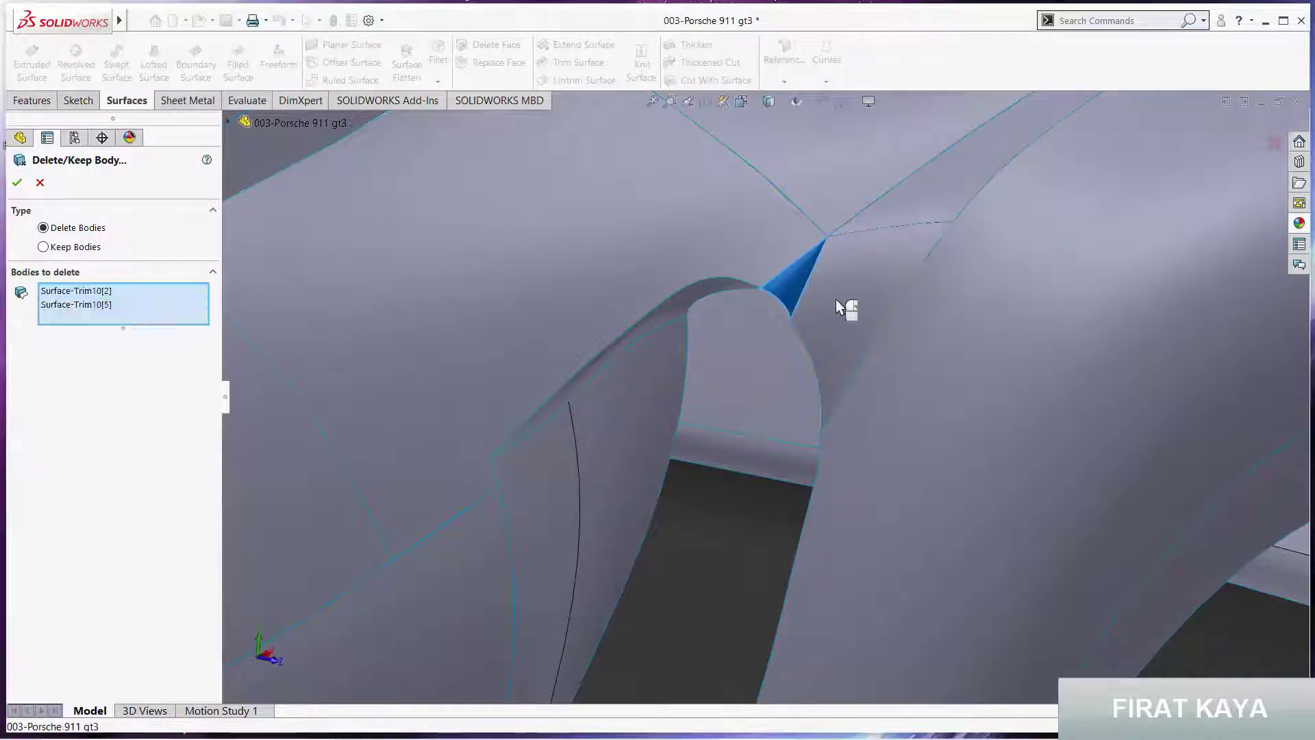
left_click(831, 308)
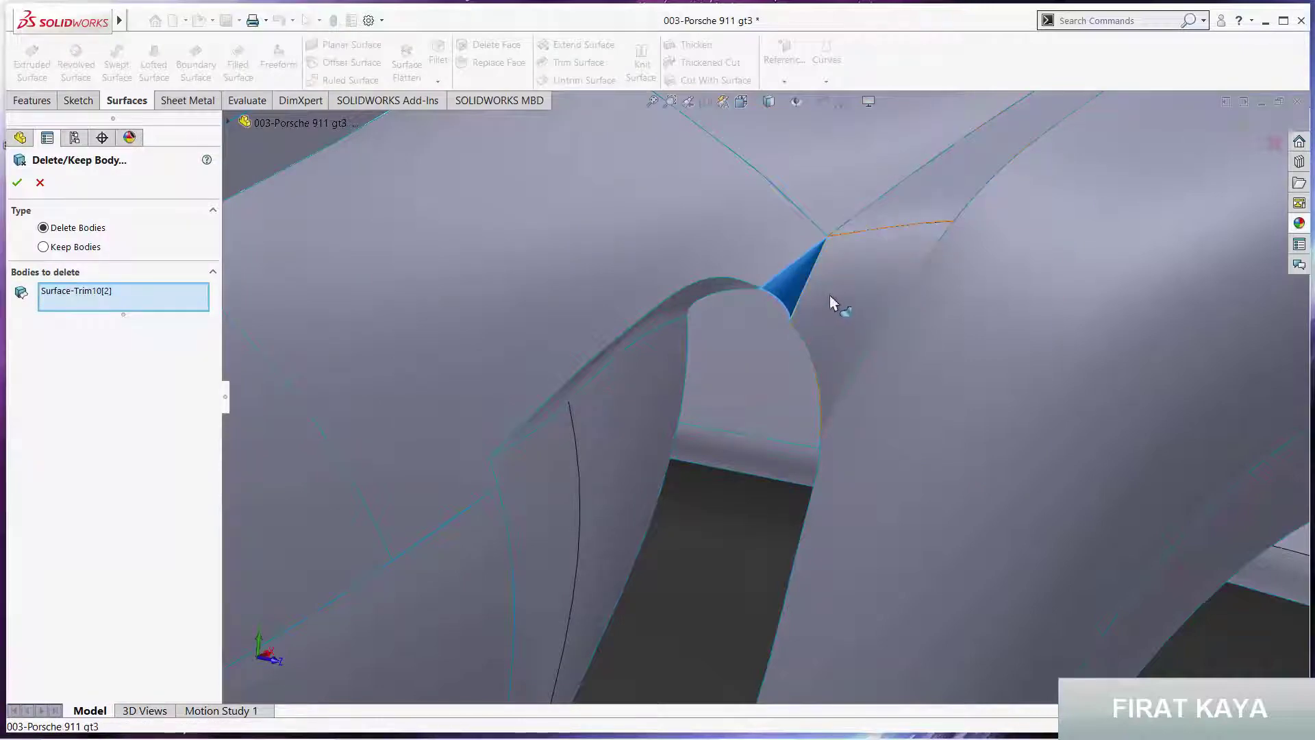
mouse_move(788, 304)
middle_mouse_down()
mouse_move(791, 229)
mouse_move(859, 238)
mouse_move(832, 347)
mouse_move(796, 383)
middle_mouse_up()
scroll(796, 383, "down", 5)
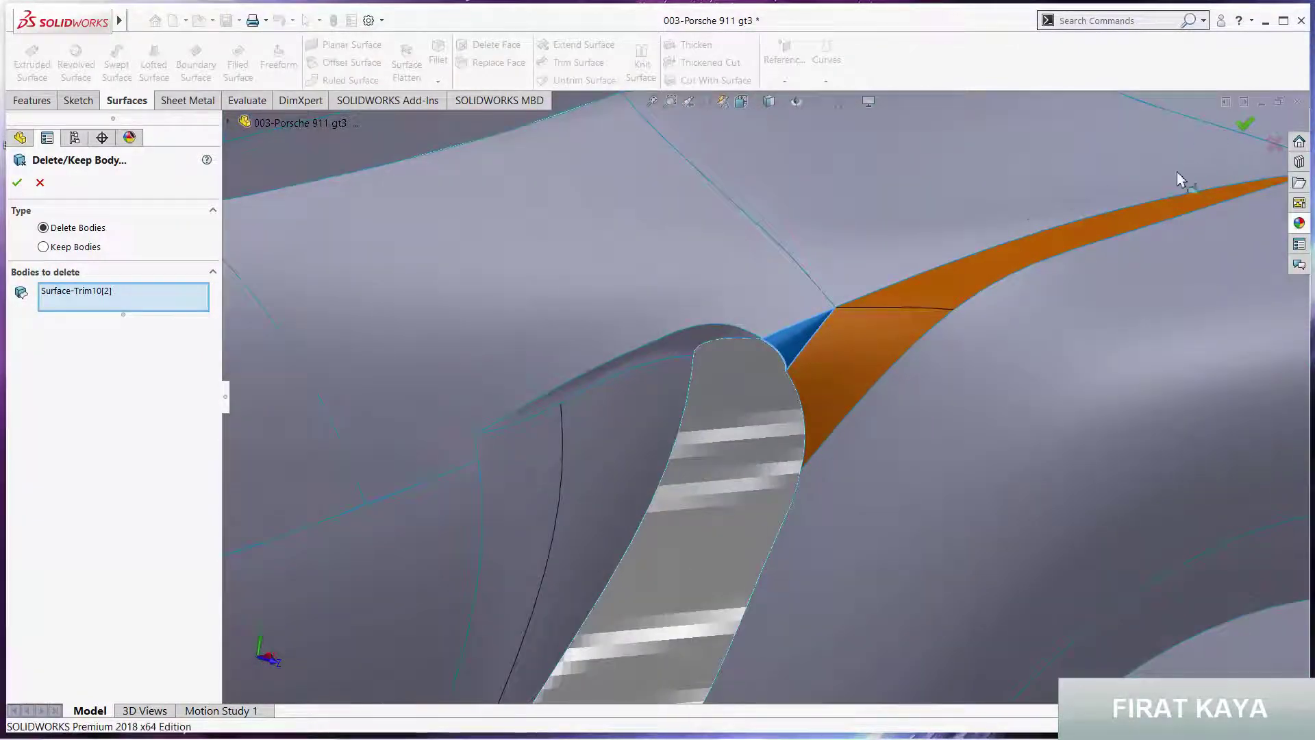
key("Return")
mouse_move(781, 344)
middle_mouse_down()
mouse_move(796, 277)
mouse_move(799, 358)
middle_mouse_up()
In a new 3D sketch, draw a spline from the gap corner to the vent edge
left_click(78, 100)
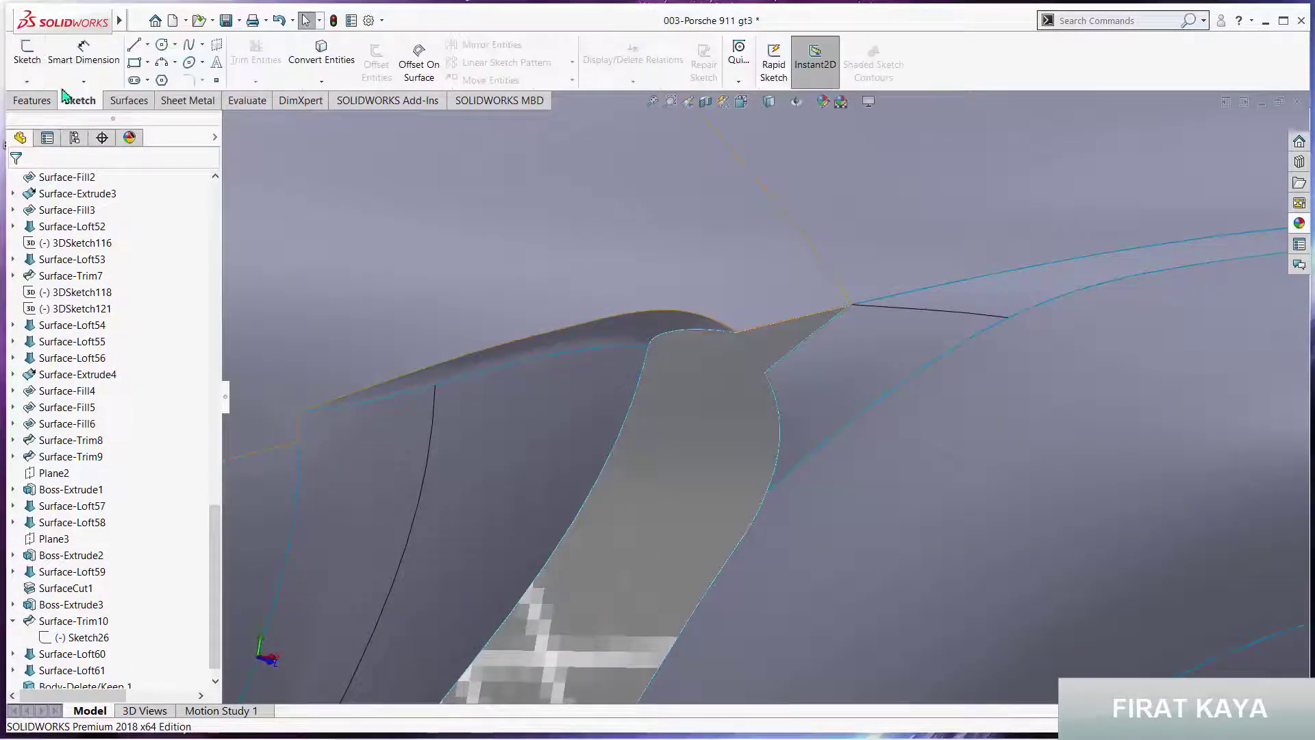
left_click(27, 82)
left_click(41, 111)
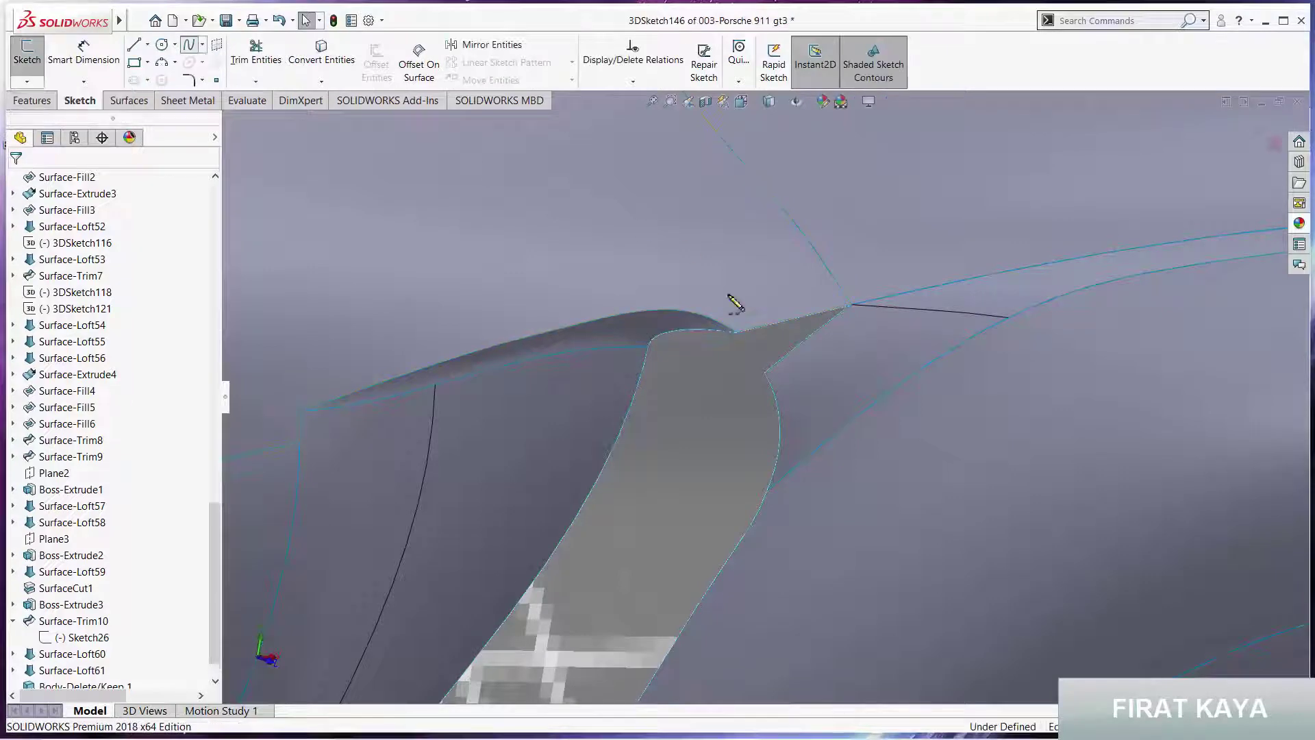
scroll(737, 342, "down", 2)
left_click(722, 327)
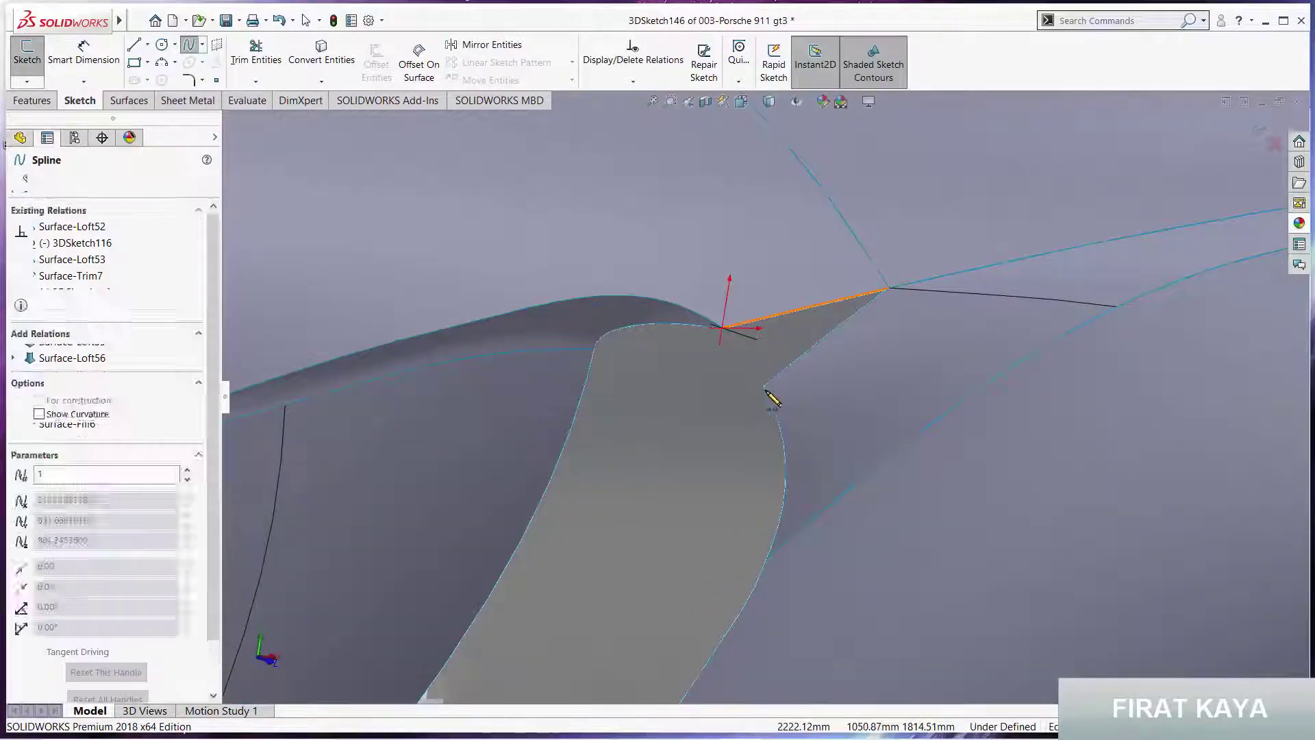
double_click(762, 387)
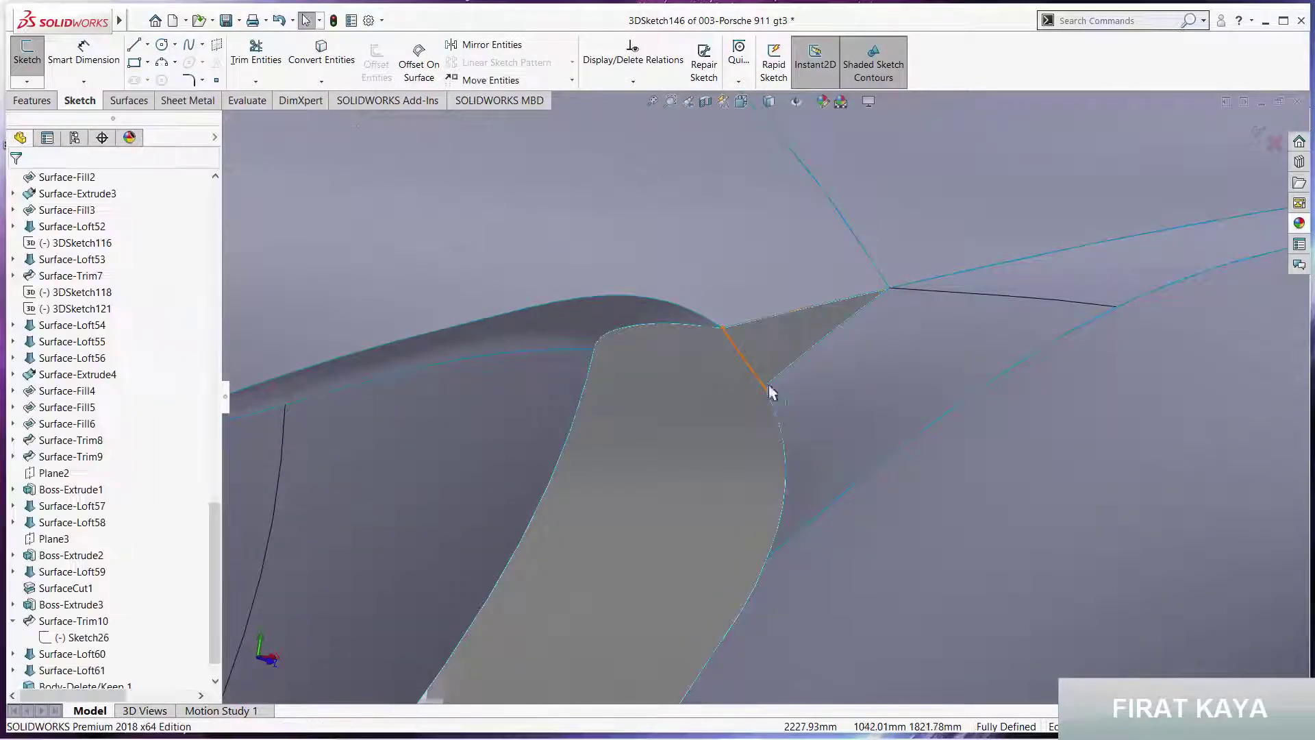
Make the spline tangent to the adjoining face edge and close 3DSketch146
left_click(774, 409)
left_click(745, 359, "ctrl")
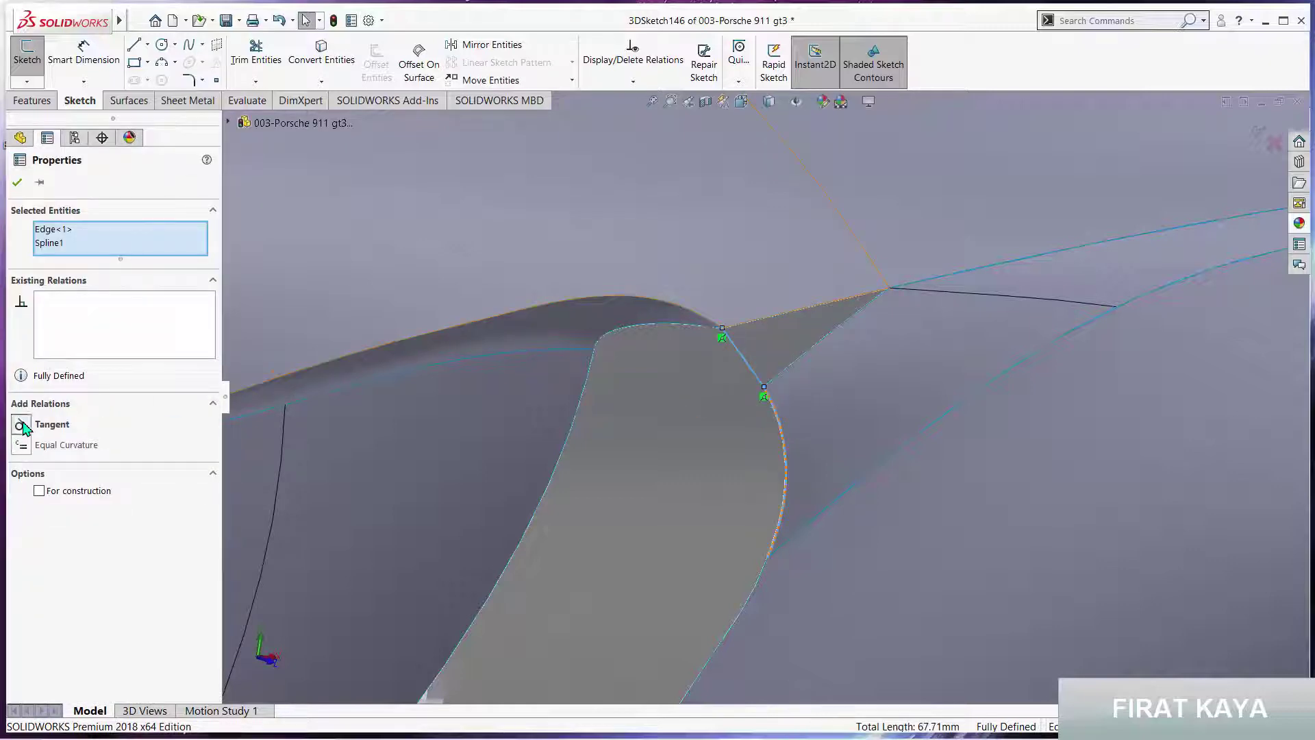
left_click(23, 427)
key("Escape")
left_click(718, 333)
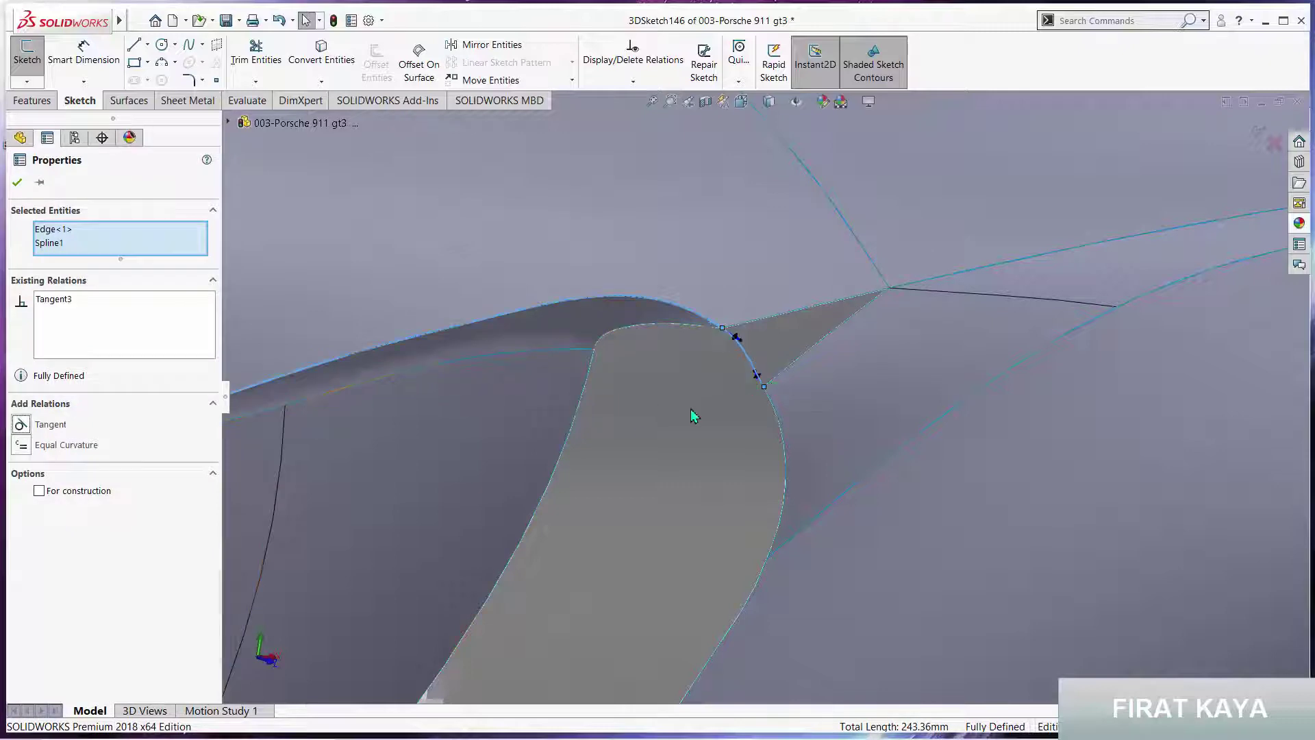
key("Escape")
scroll(736, 346, "down", 4)
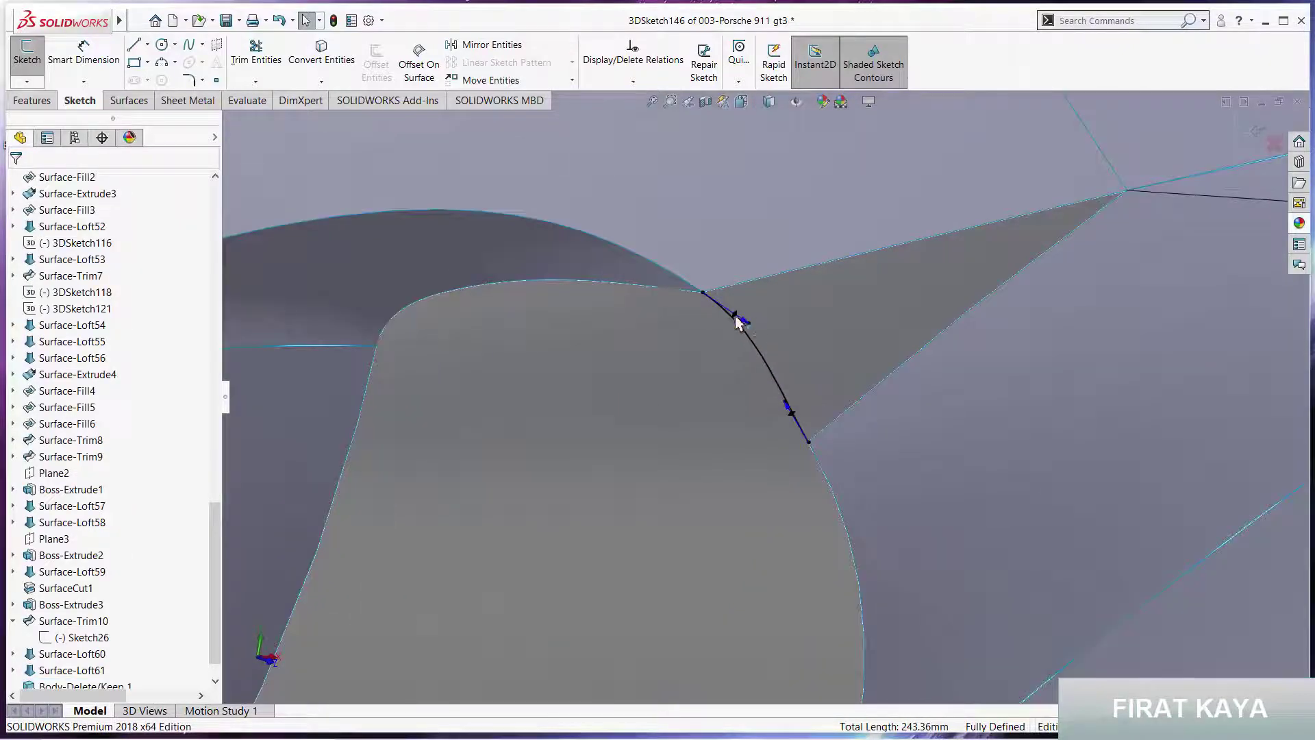
left_click(738, 323)
key("Escape")
scroll(765, 397, "up", 3)
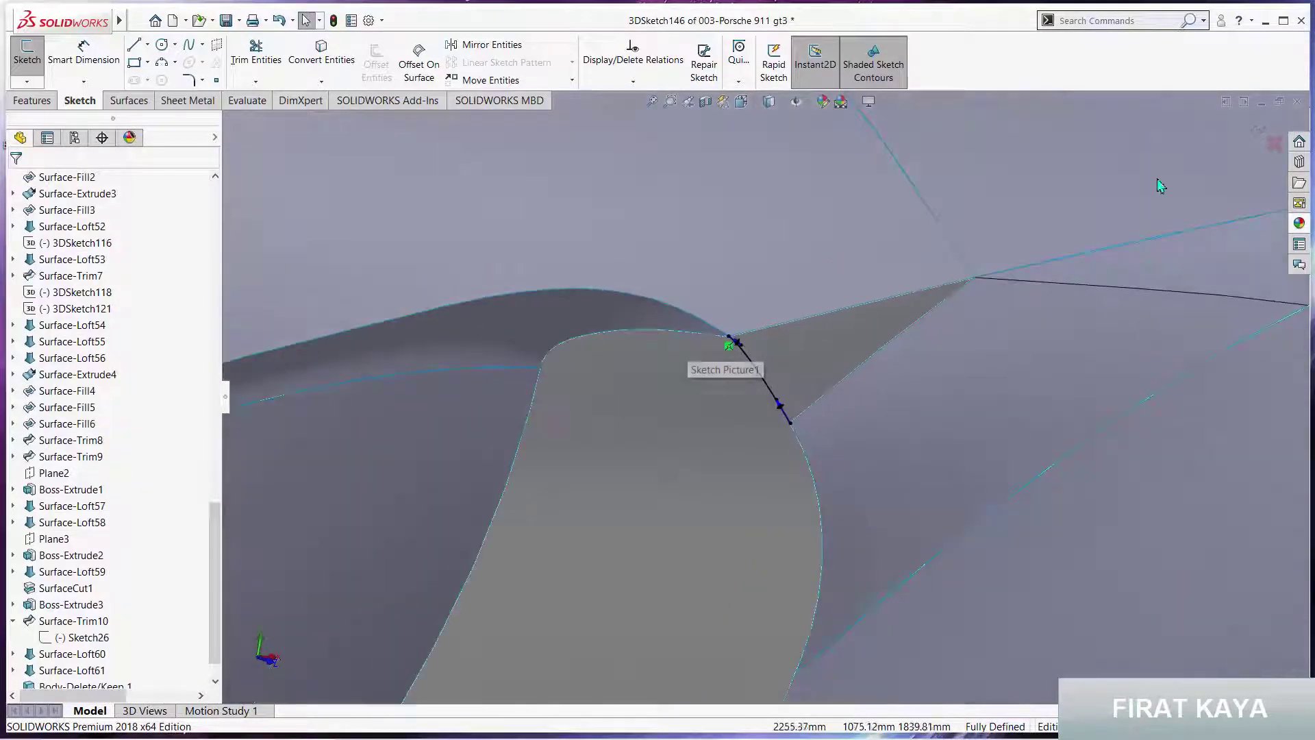
key("ctrl+b")
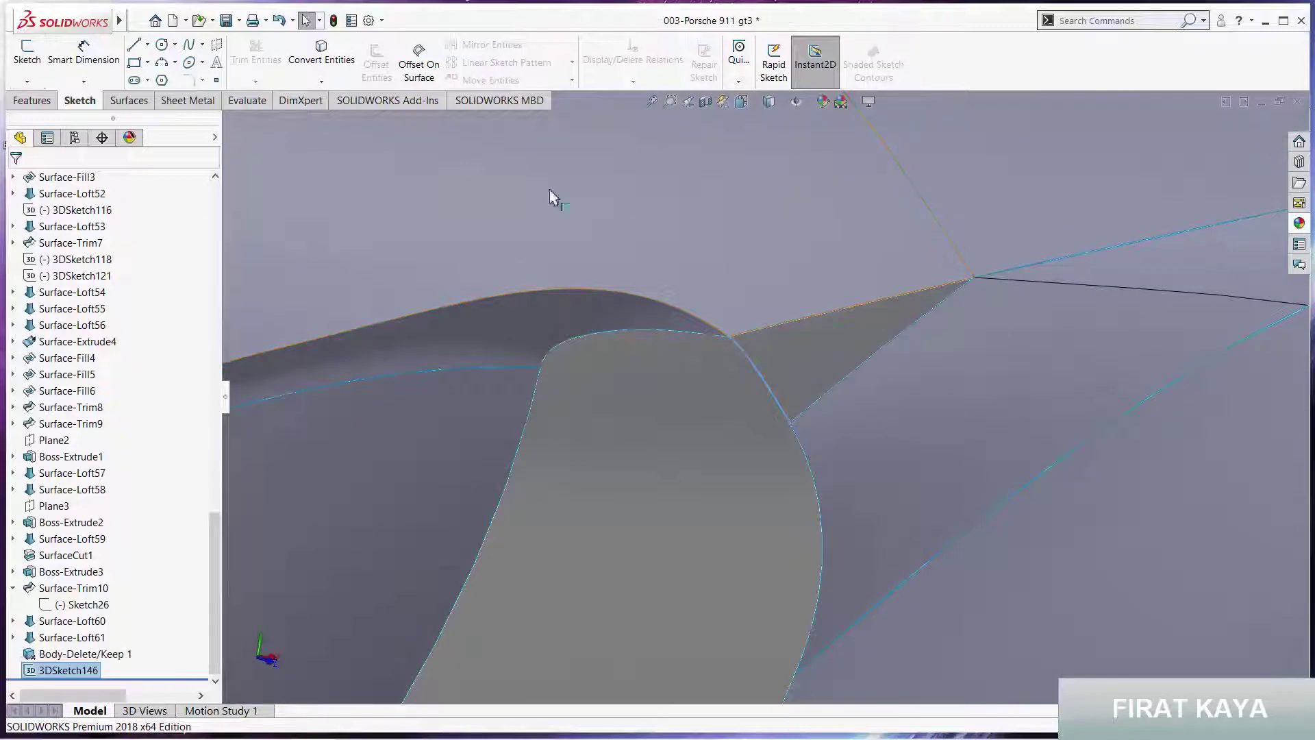
left_click(35, 101)
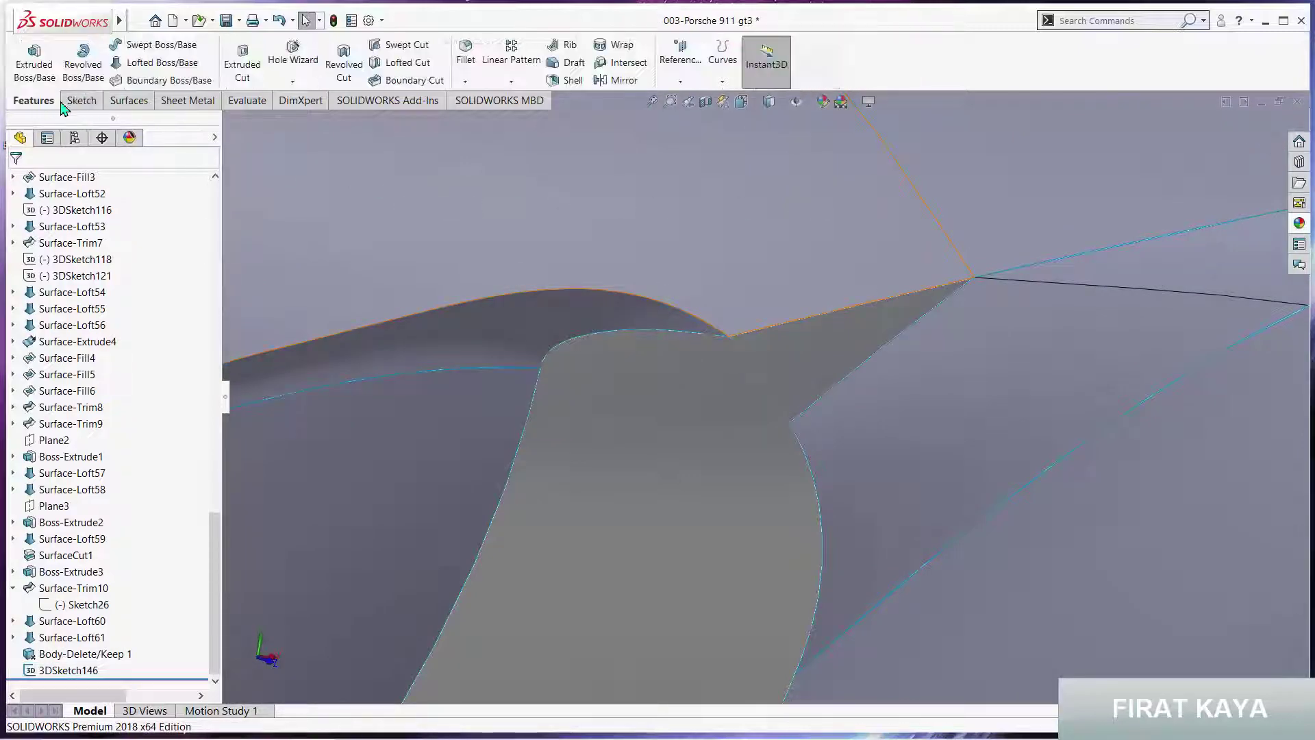
Create Surface-Loft62 between the two gap edges, guided by 3DSketch146
left_click(128, 100)
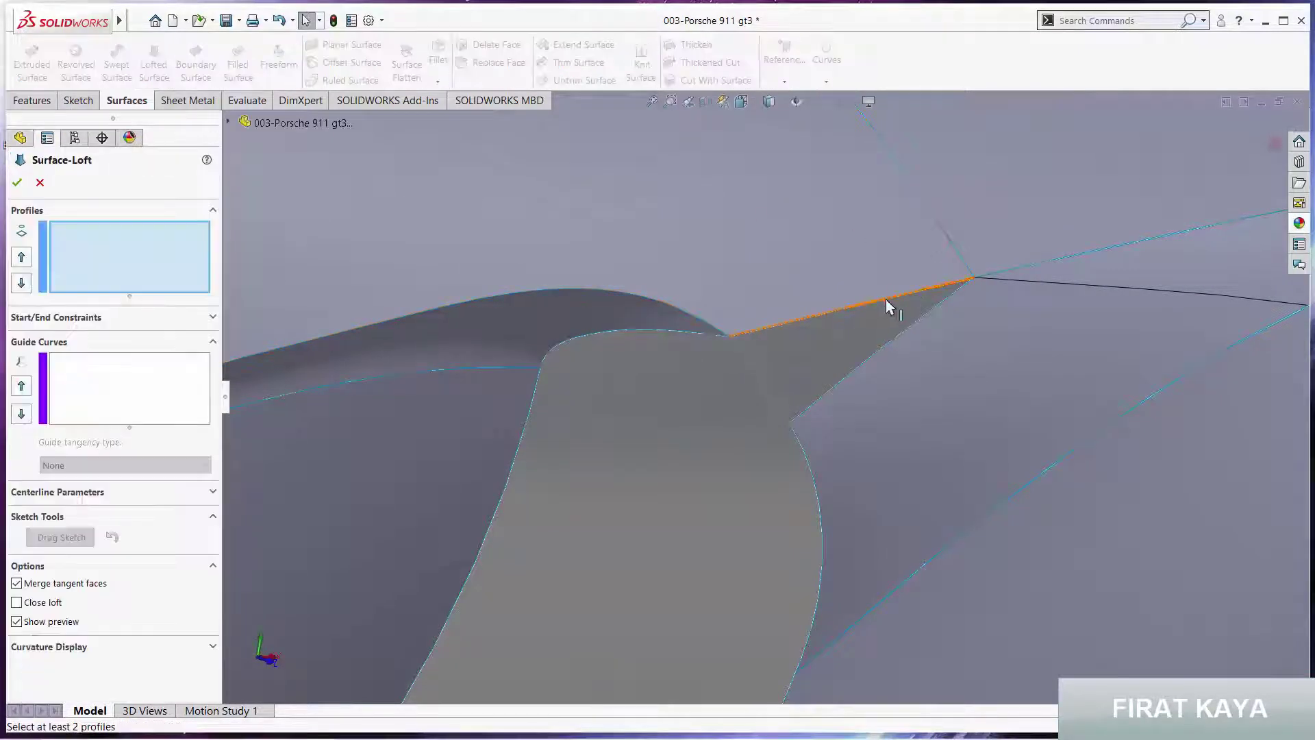
left_click(898, 335)
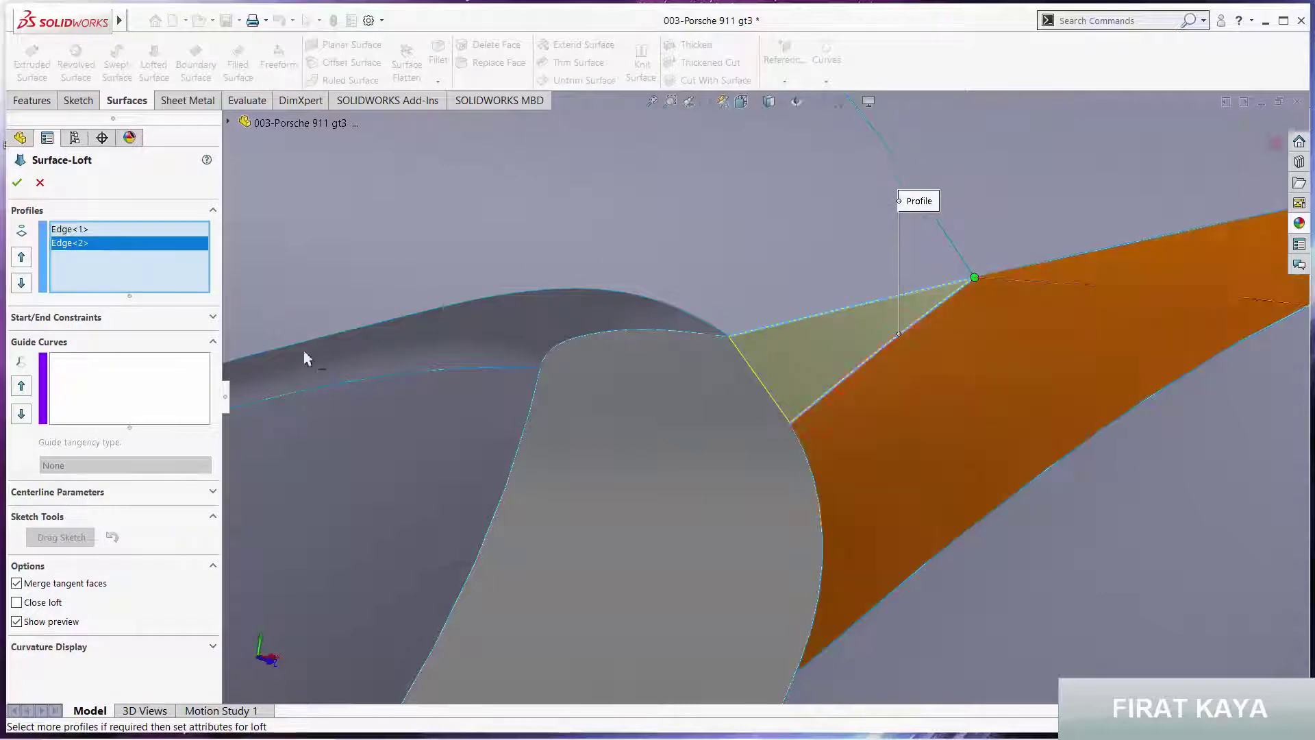
left_click(756, 373)
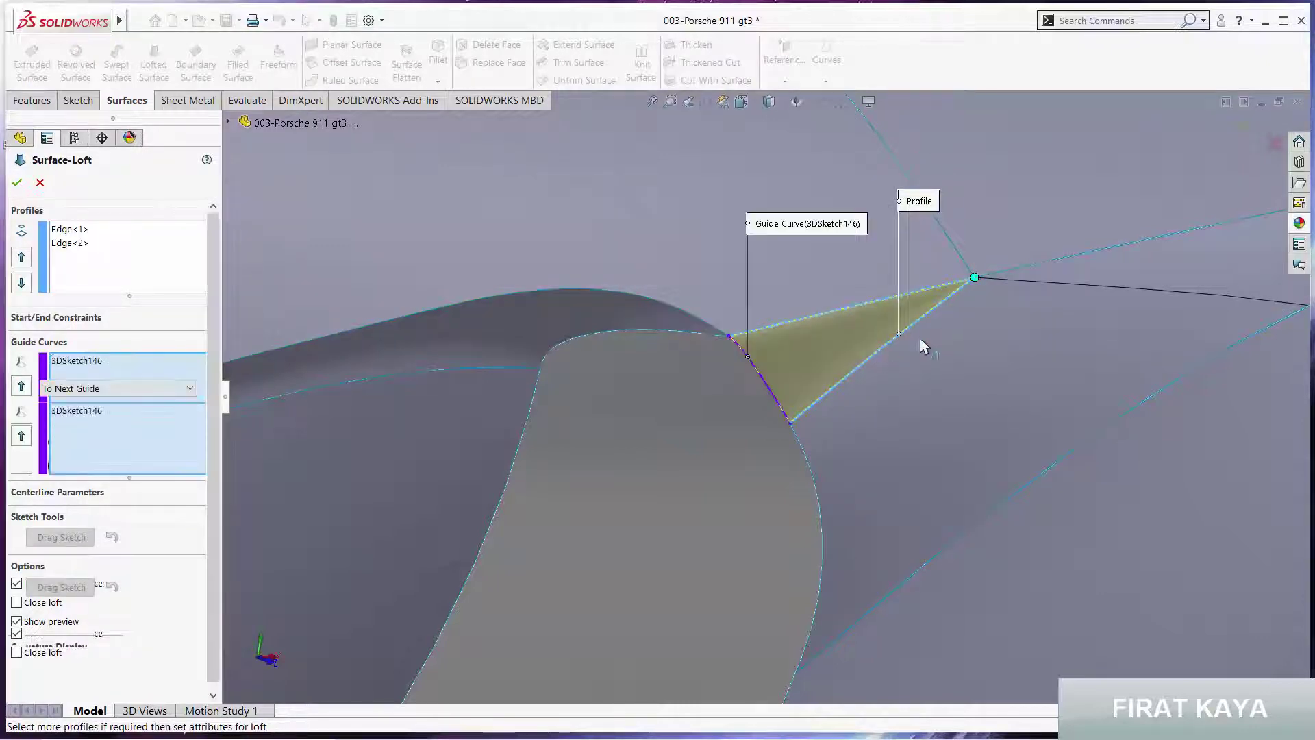
key("Return")
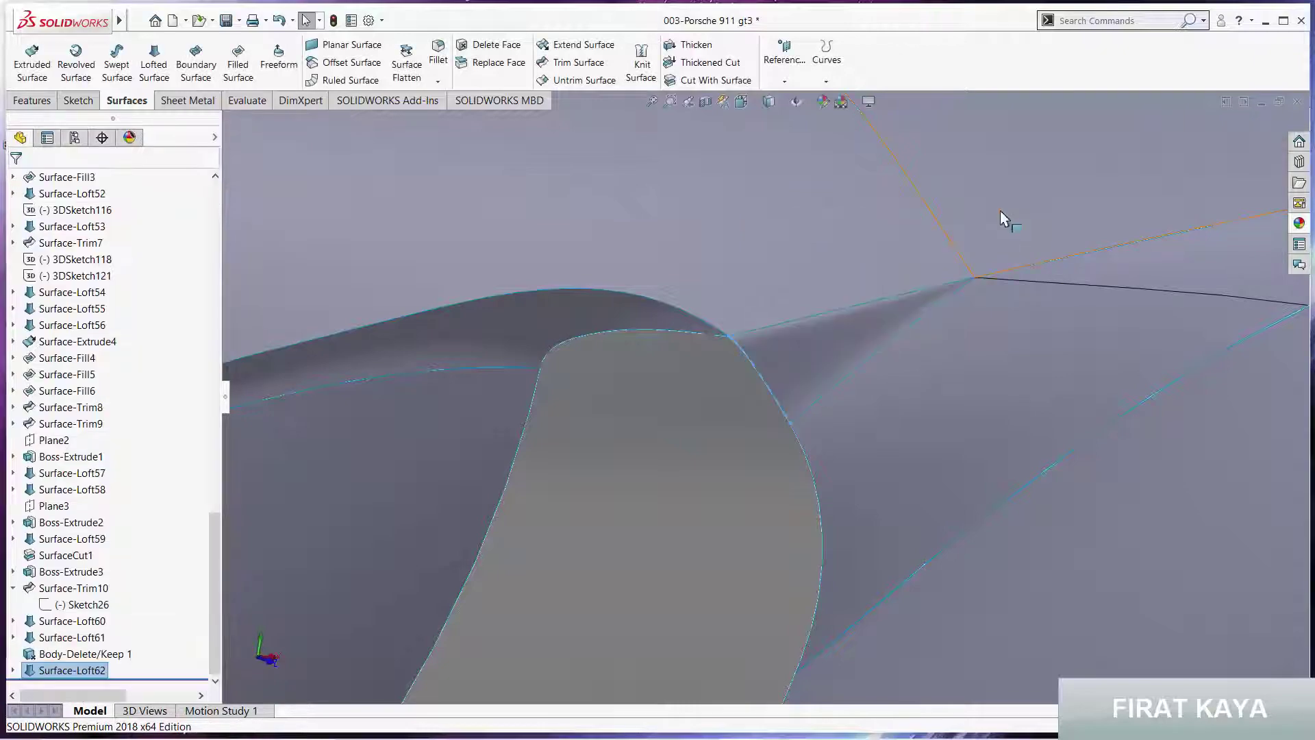
mouse_move(897, 307)
middle_mouse_down()
mouse_move(888, 241)
mouse_move(901, 270)
mouse_move(611, 316)
mouse_move(646, 294)
mouse_move(836, 270)
mouse_move(913, 331)
mouse_move(907, 287)
mouse_move(836, 323)
mouse_move(782, 305)
mouse_move(761, 332)
mouse_move(823, 267)
mouse_move(868, 302)
mouse_move(857, 256)
mouse_move(845, 302)
mouse_move(796, 371)
middle_mouse_up()
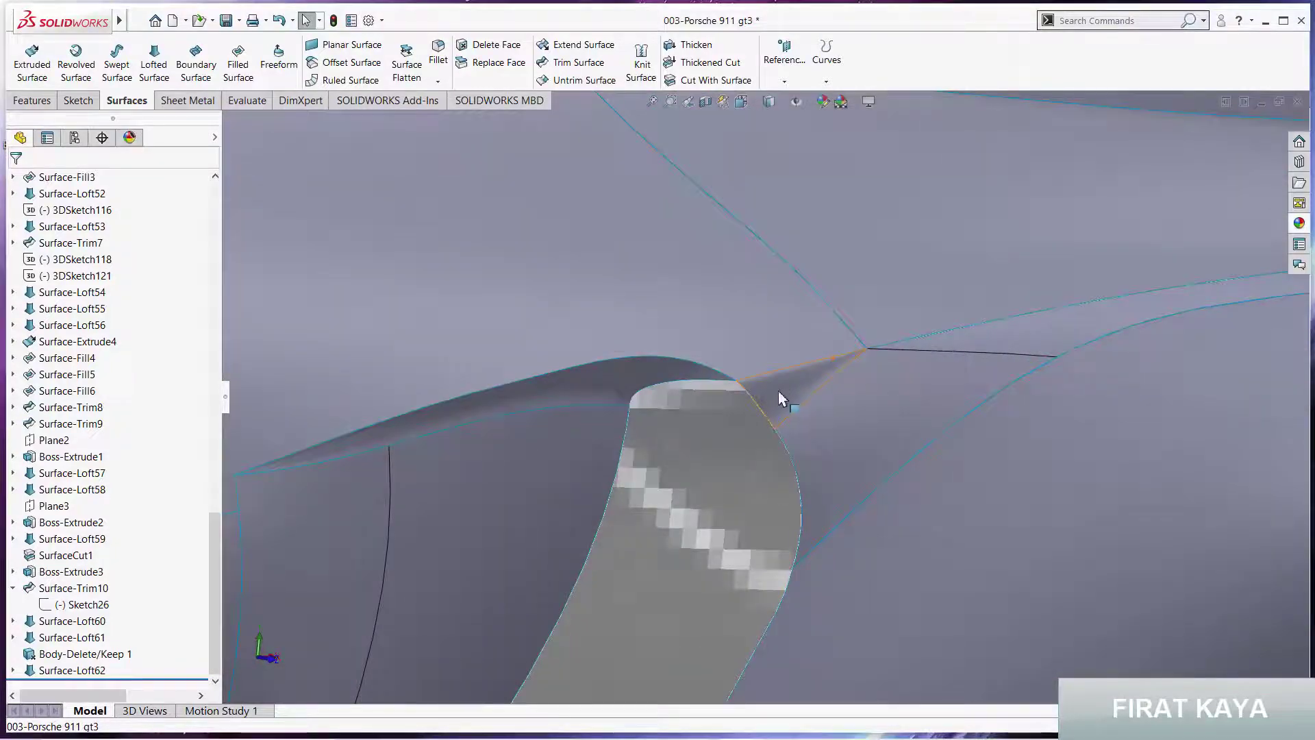
Remove Surface-Loft62 and delete its guide sketch 3DSketch146
left_click(779, 391)
key("ctrl+z")
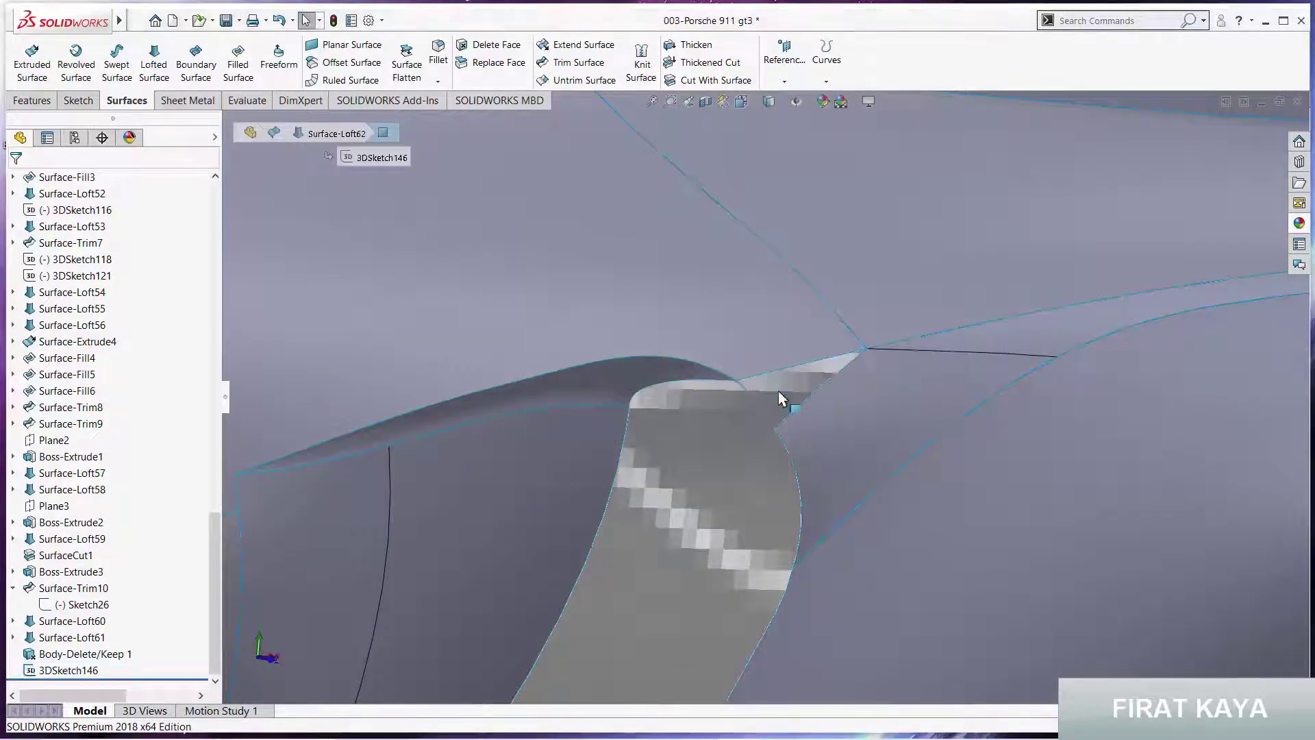
mouse_move(837, 411)
middle_mouse_down()
mouse_move(609, 455)
mouse_move(872, 382)
mouse_move(827, 447)
middle_mouse_up()
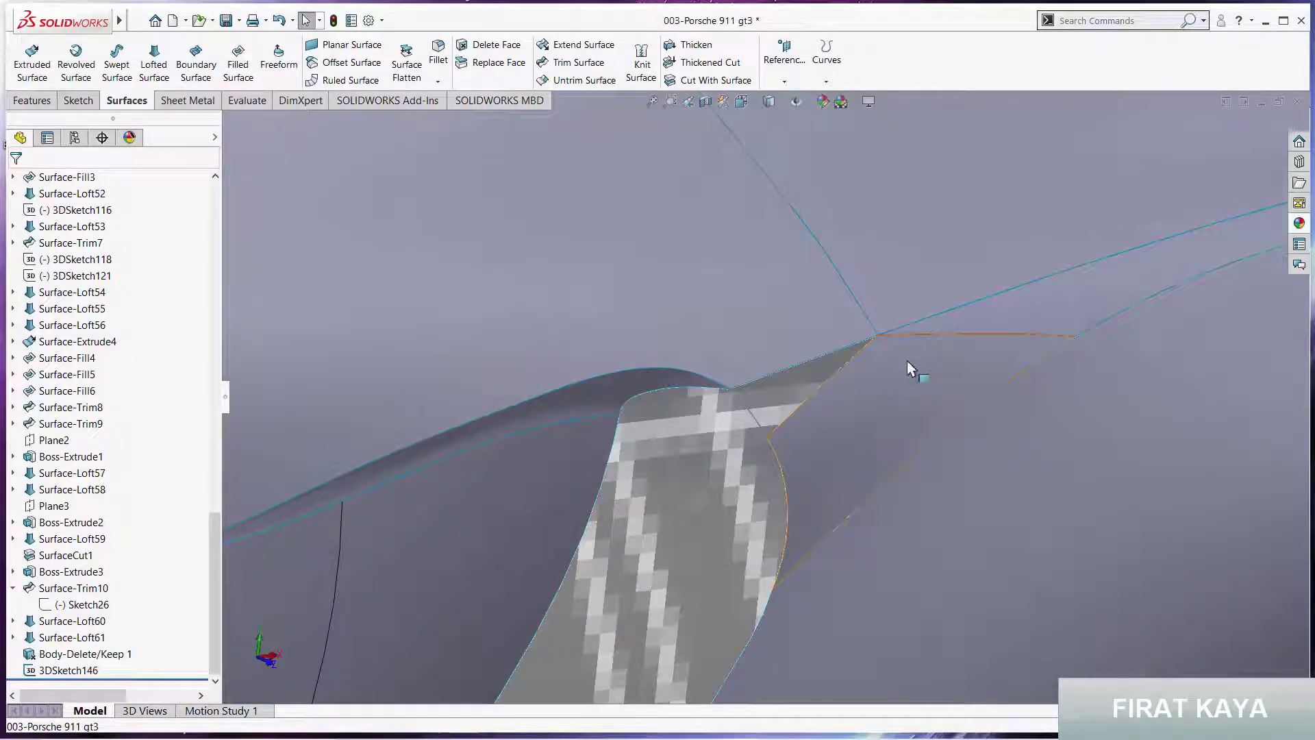
mouse_move(883, 356)
middle_mouse_down()
mouse_move(885, 388)
mouse_move(954, 352)
mouse_move(870, 411)
mouse_move(721, 442)
middle_mouse_up()
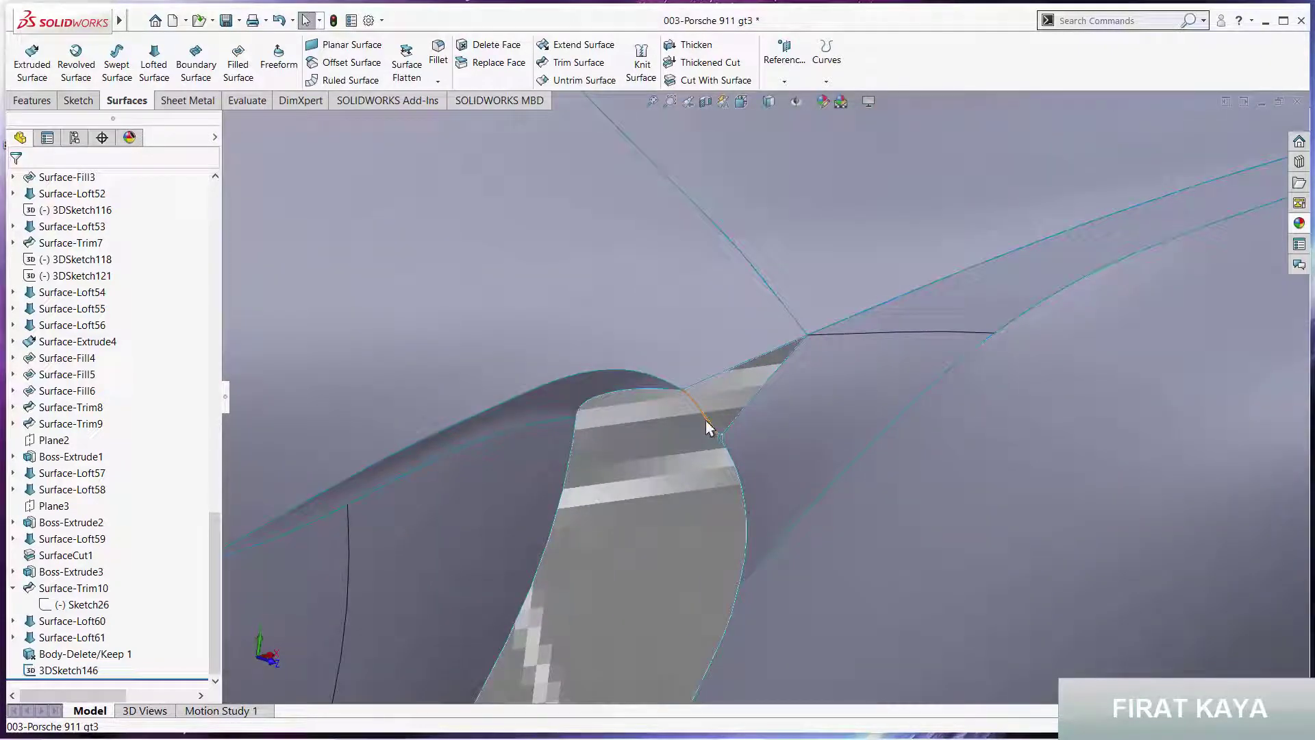
left_click(707, 425)
key("Delete")
key("Return")
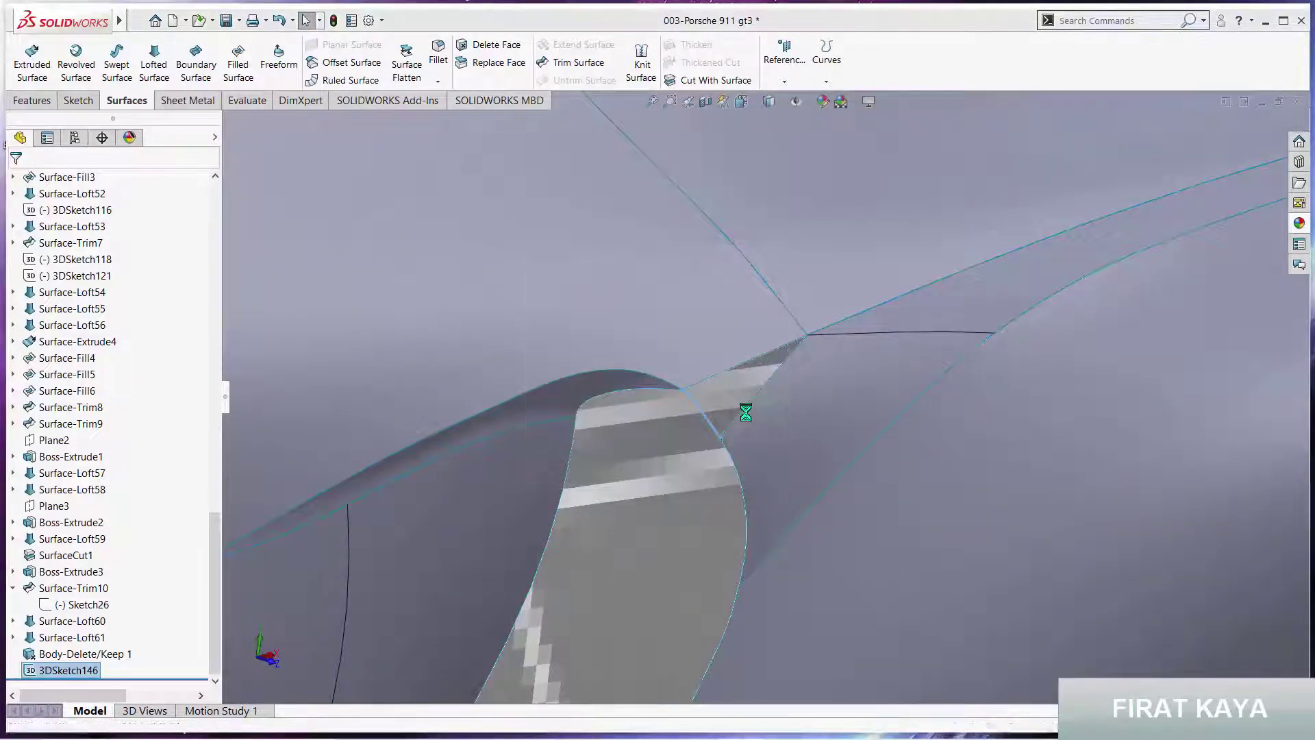
Orbit and zoom to re-examine the wheel arch and the vent opening
scroll(787, 459, "up", 5)
middle_click_drag(788, 456, 772, 435)
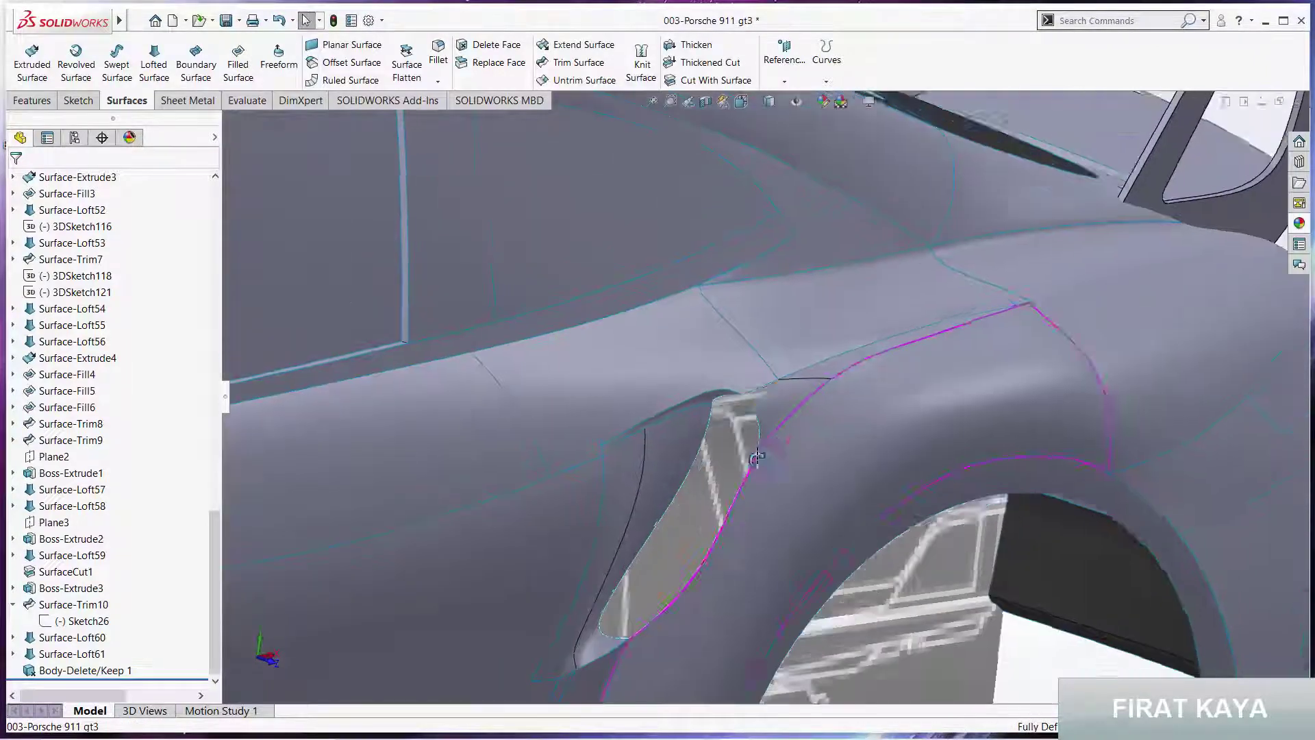
scroll(772, 435, "up", 5)
scroll(771, 438, "down", 3)
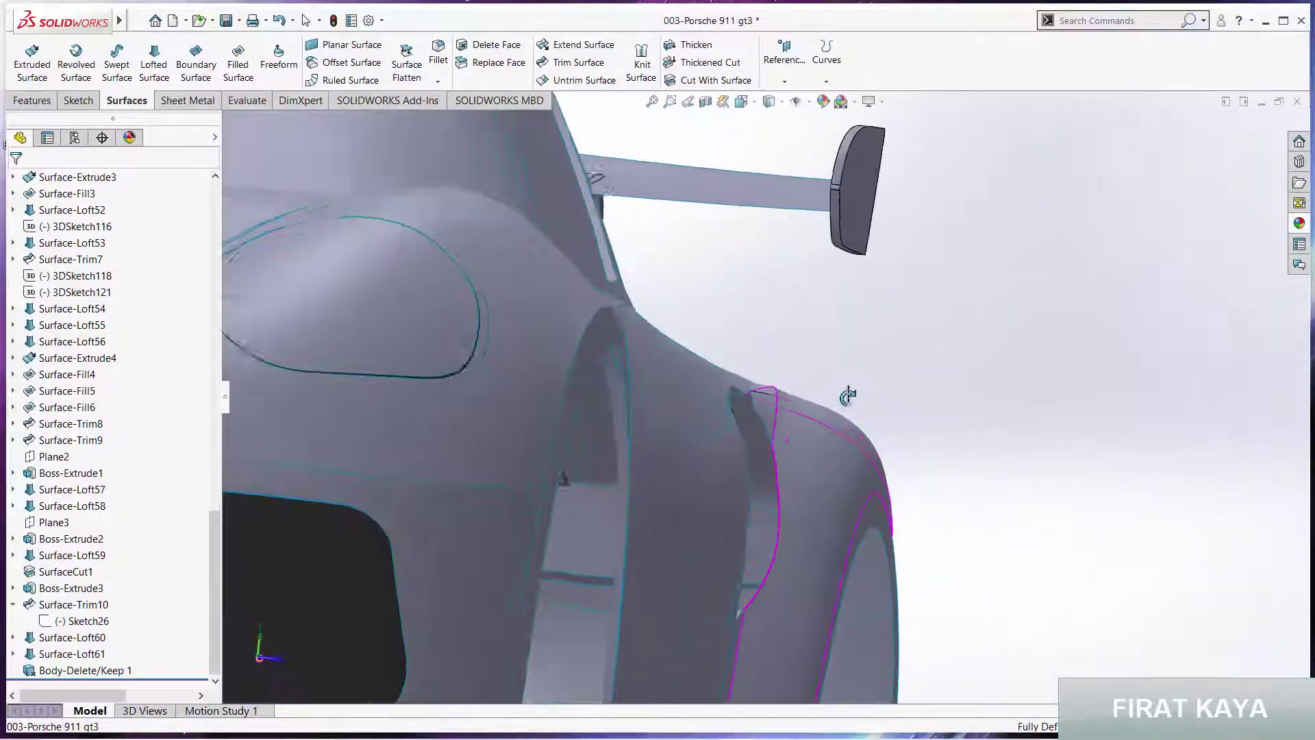
scroll(771, 445, "down", 3)
middle_click_drag(770, 446, 760, 431)
scroll(754, 421, "down", 3)
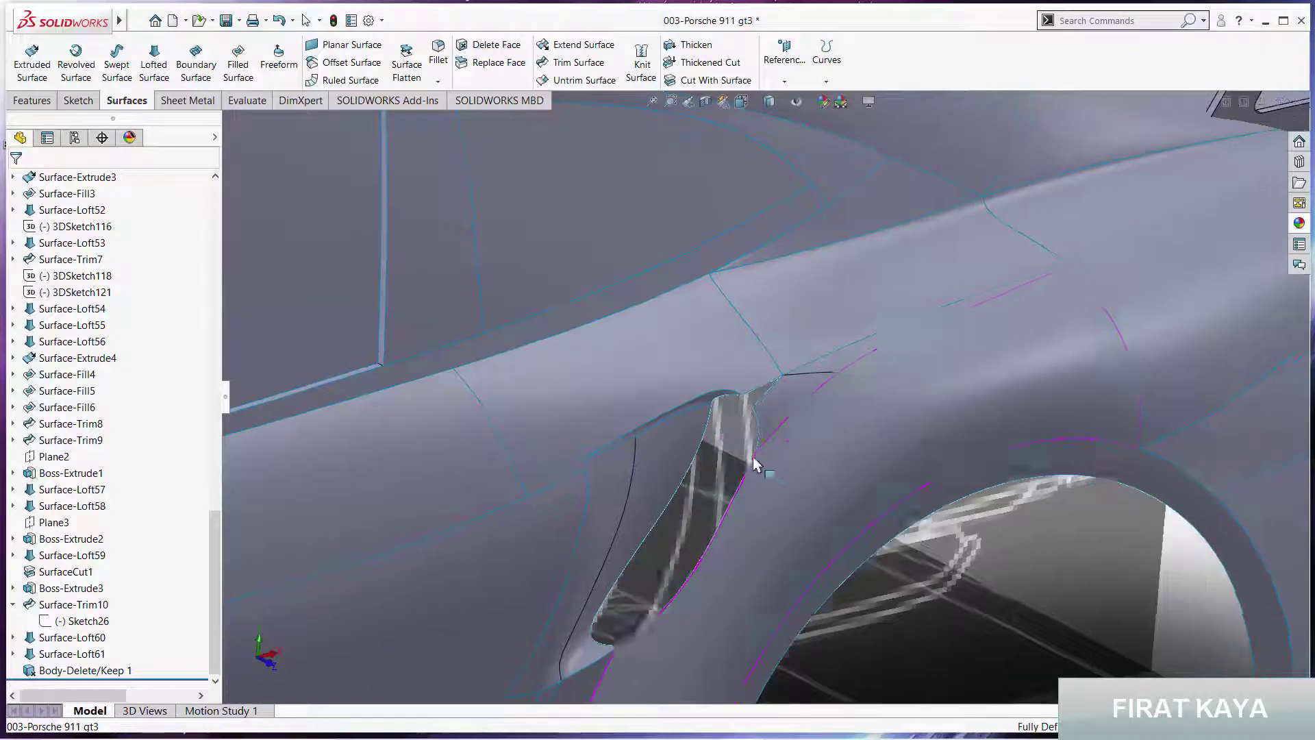
scroll(734, 406, "down", 3)
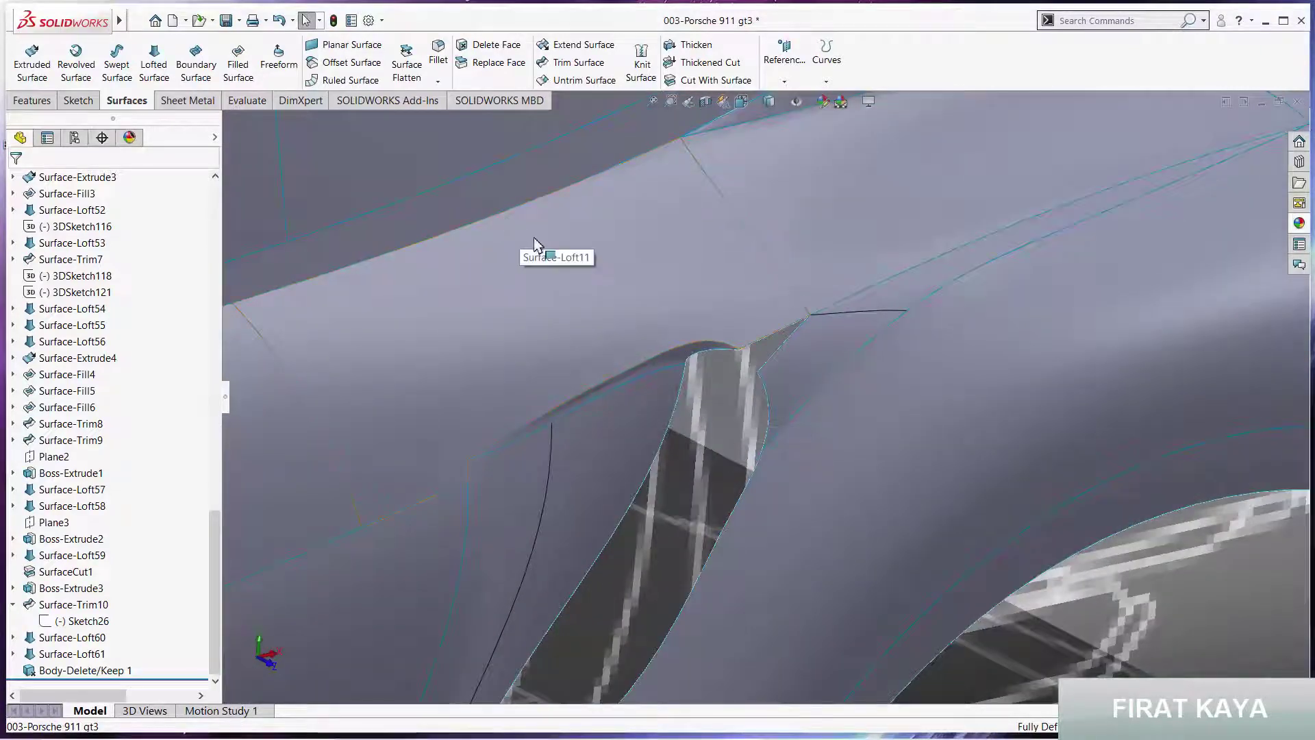
In new 3DSketch147, draw a spline from the vent's top corner to the vent edge
left_click(78, 101)
left_click(27, 81)
left_click(51, 117)
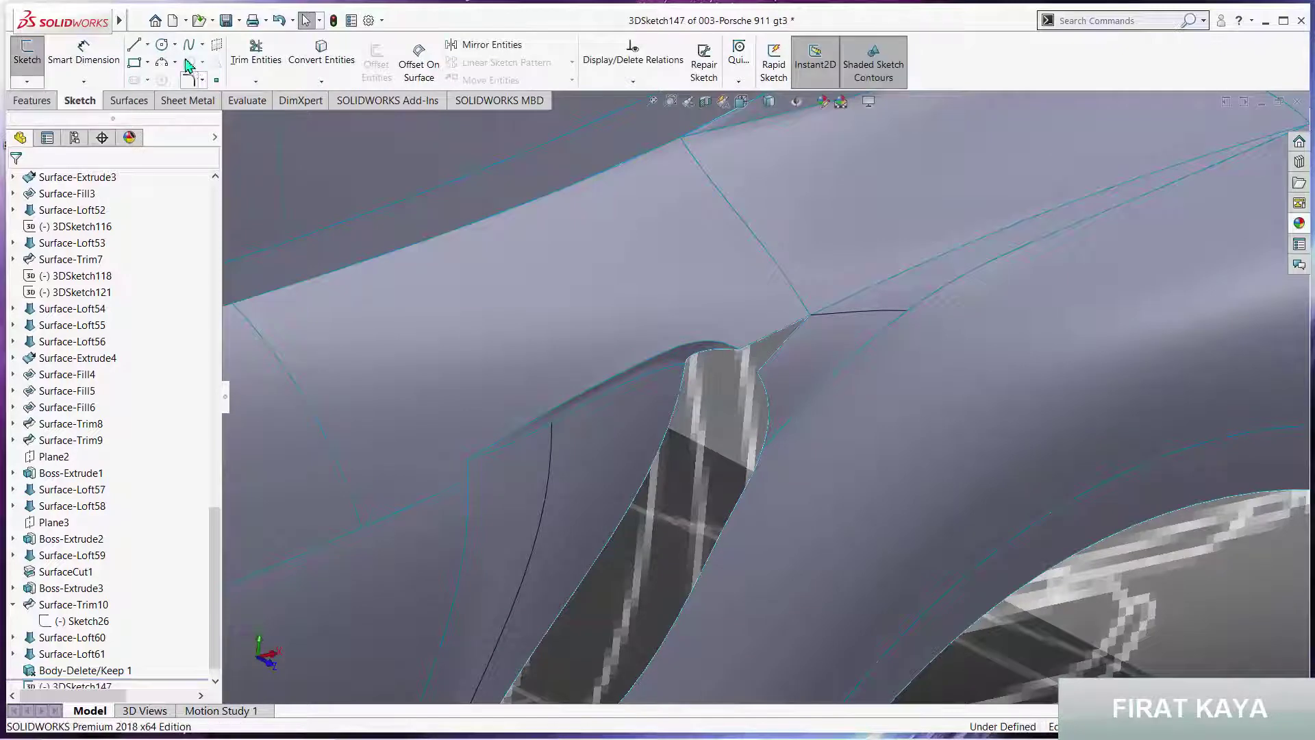
left_click(187, 47)
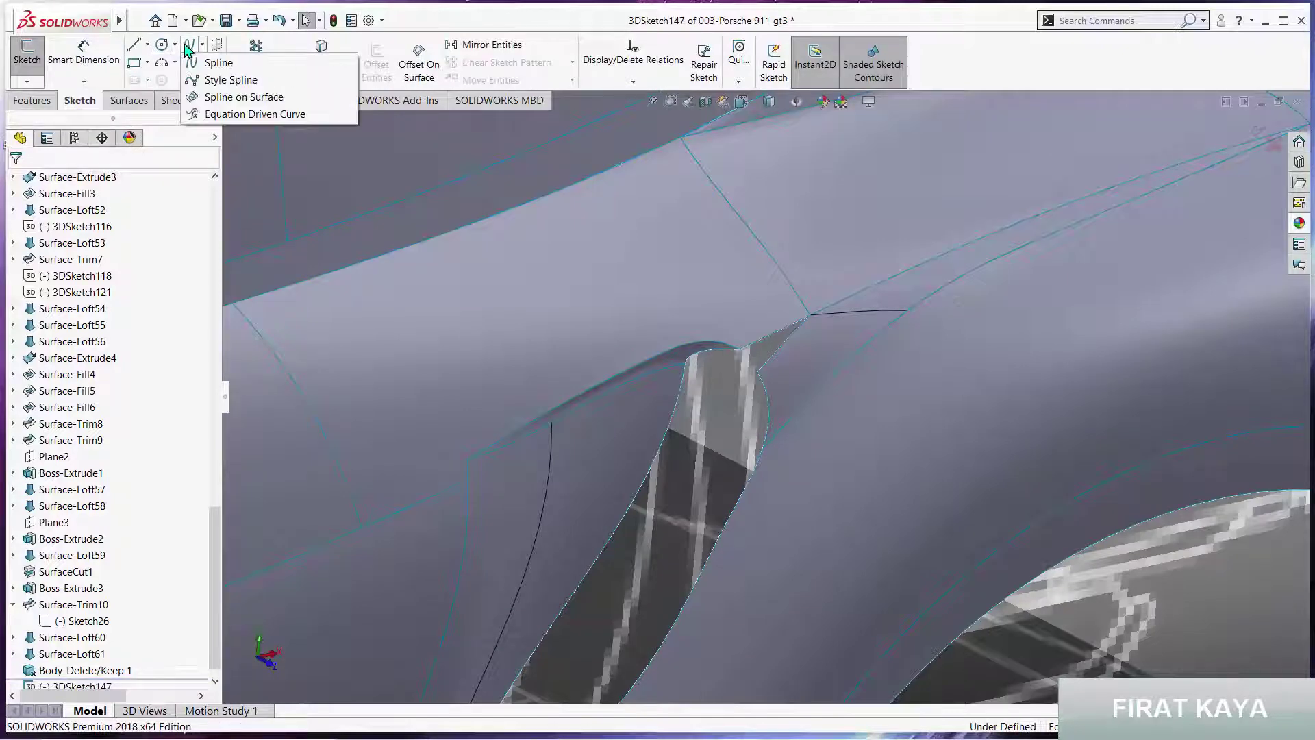
left_click(741, 349)
scroll(747, 380, "down", 2)
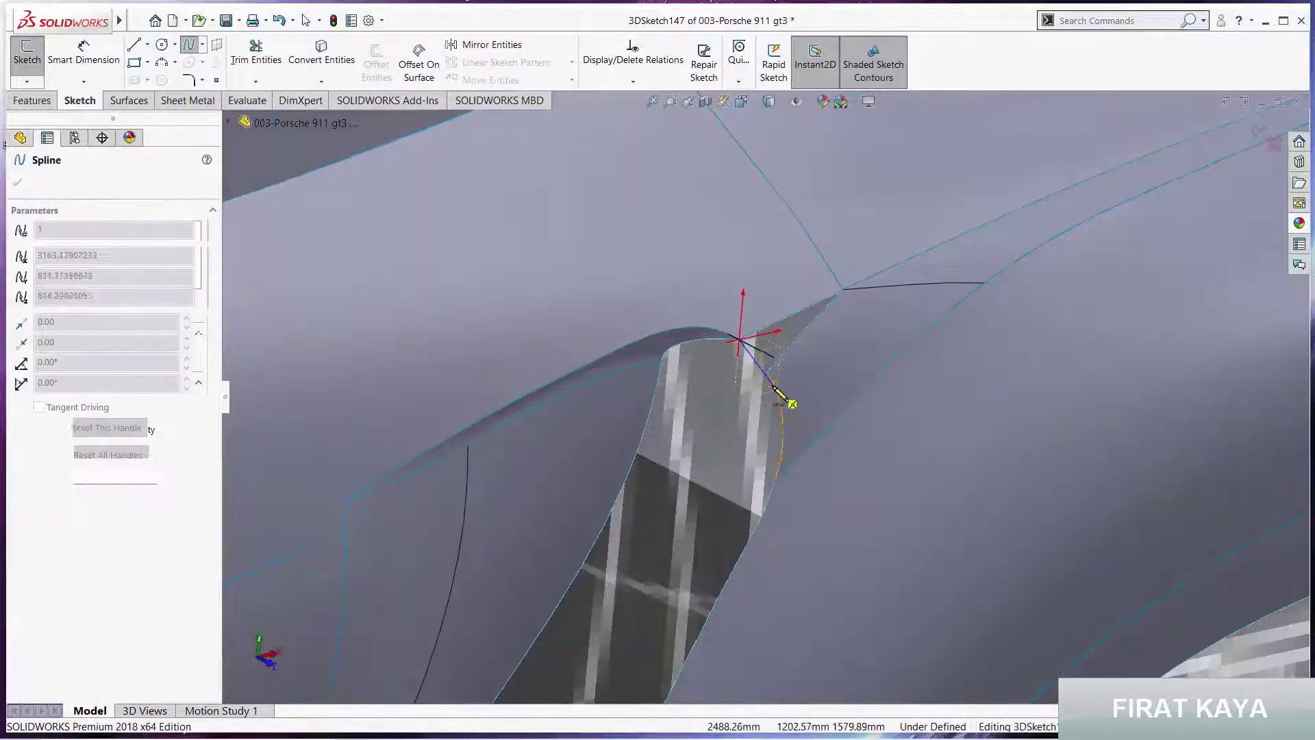
double_click(774, 482)
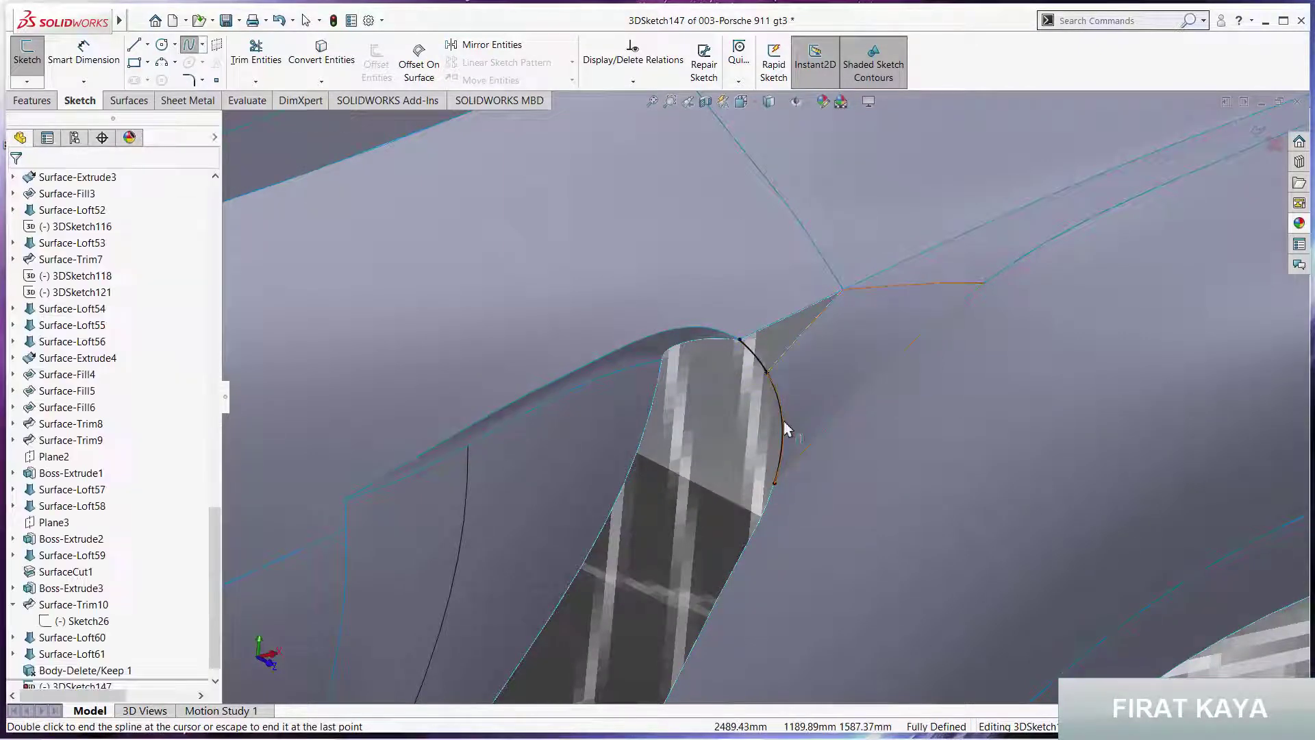
mouse_move(786, 428)
middle_mouse_down()
mouse_move(642, 356)
mouse_move(567, 368)
mouse_move(660, 340)
mouse_move(847, 361)
mouse_move(804, 399)
middle_mouse_up()
Make the spline tangent to the Surface-Loft42 edge and orbit to verify the relation
left_click(805, 470)
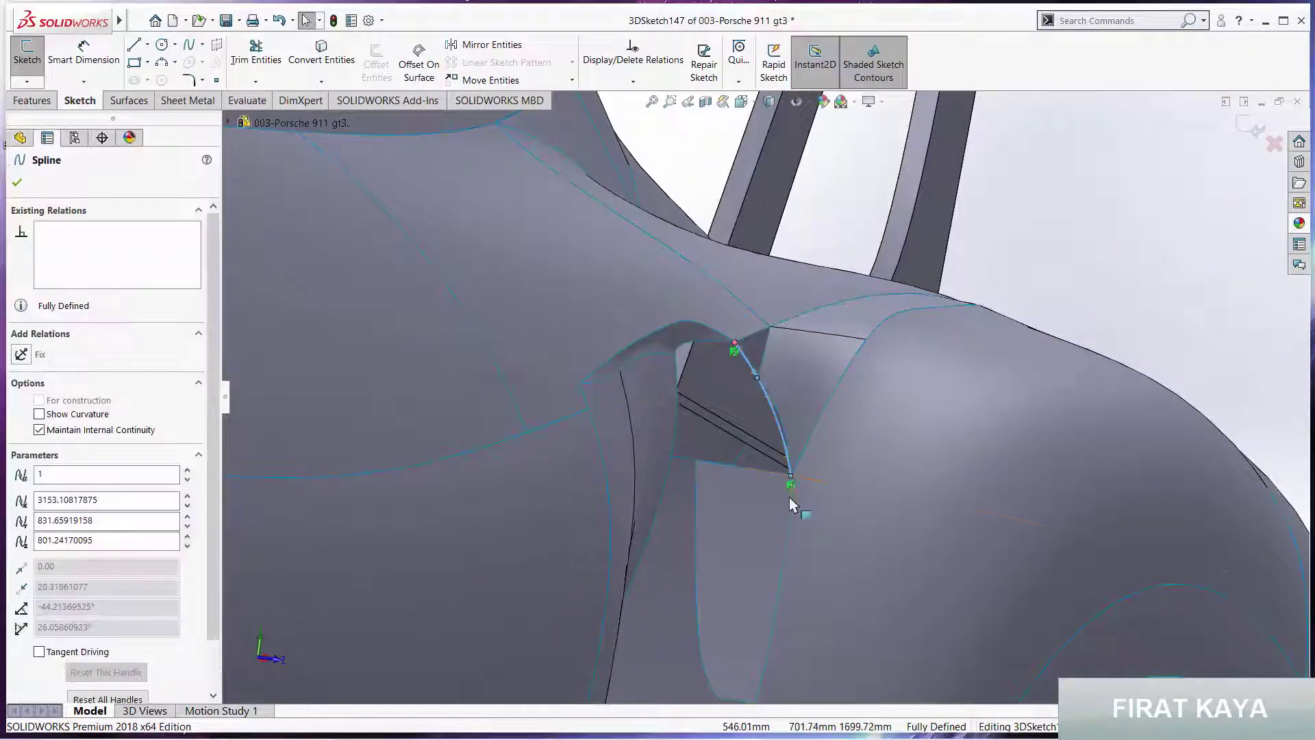
left_click(795, 513, "ctrl")
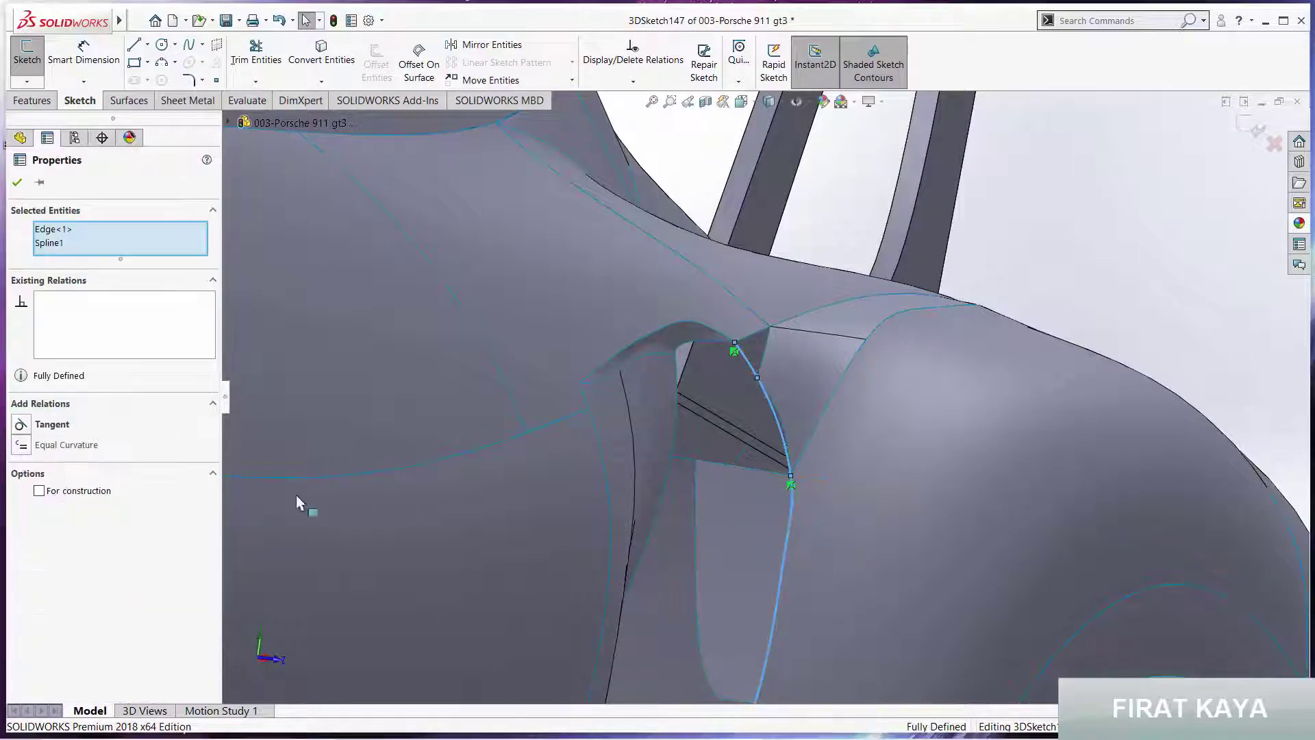
key("Escape")
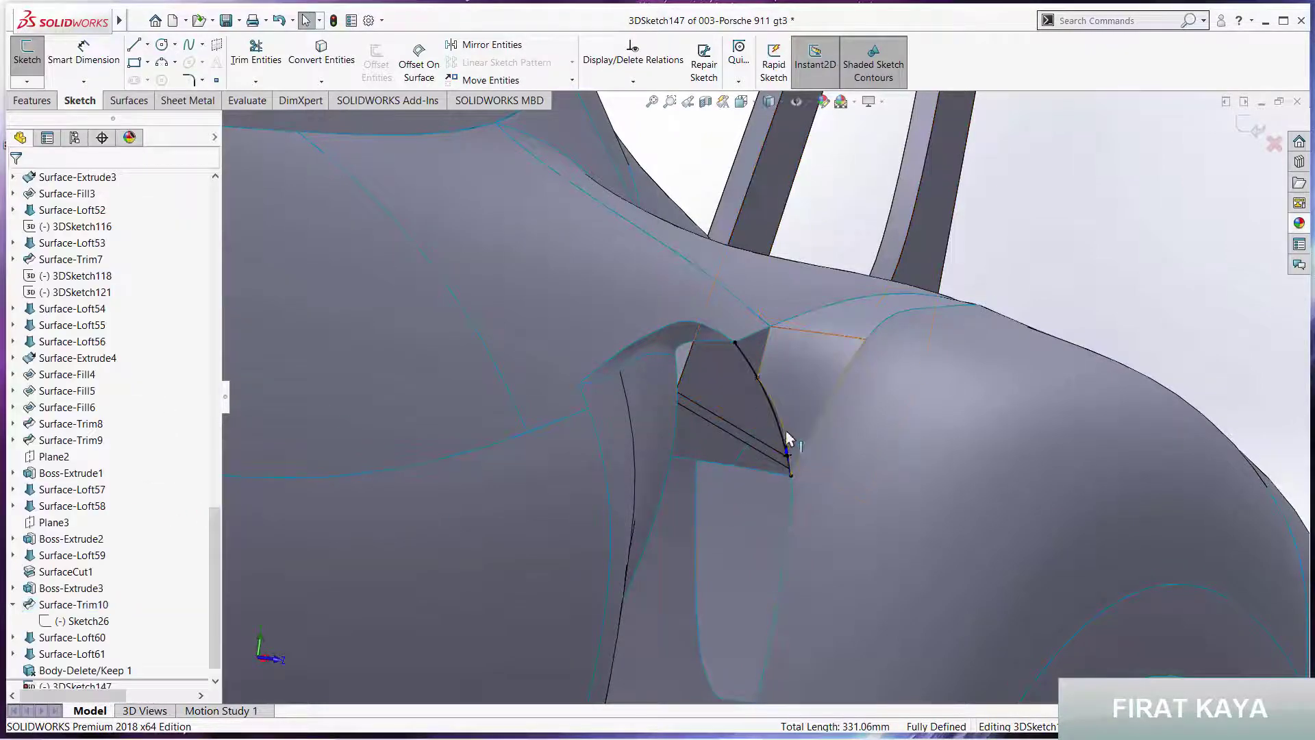
middle_click_drag(816, 402, 556, 508)
scroll(541, 479, "up", 5)
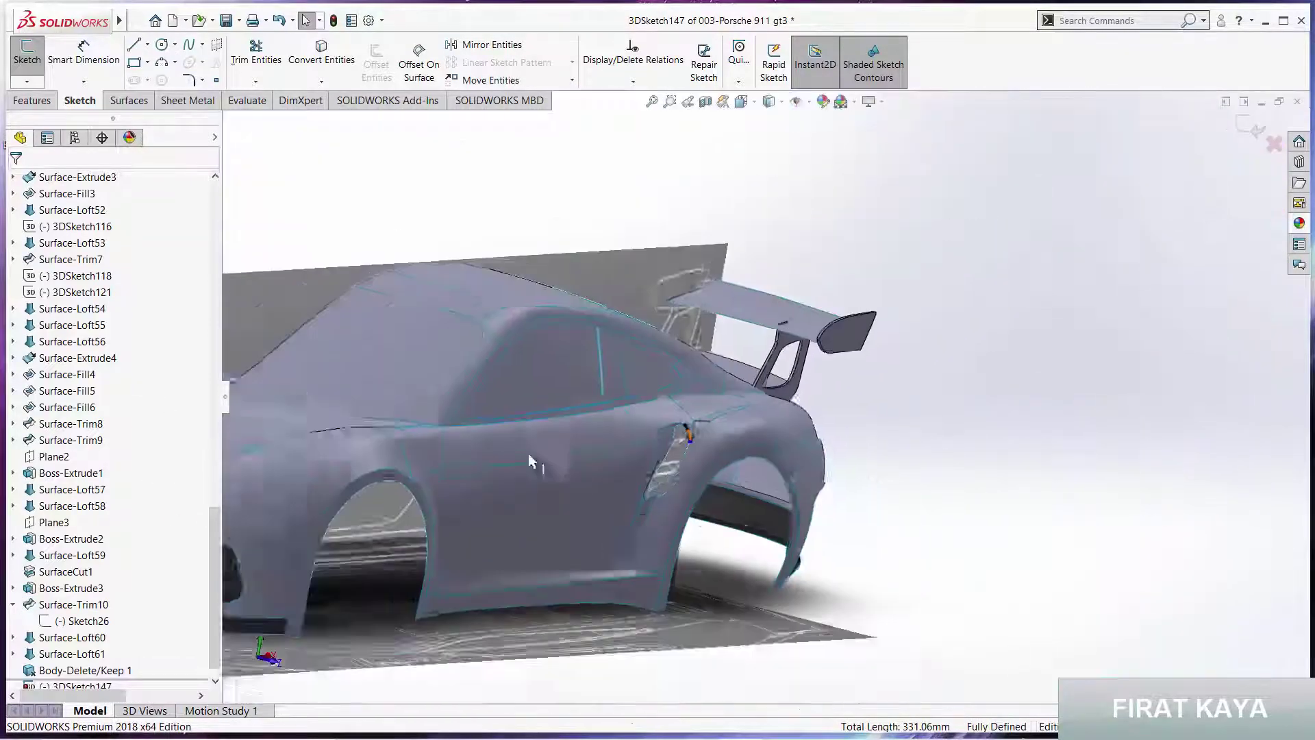
scroll(705, 376, "down", 2)
scroll(796, 414, "down", 4)
scroll(730, 401, "down", 3)
mouse_move(730, 402)
middle_mouse_down()
mouse_move(533, 368)
mouse_move(470, 376)
mouse_move(552, 353)
mouse_move(700, 347)
mouse_move(741, 376)
mouse_move(682, 381)
middle_mouse_up()
left_click(663, 380)
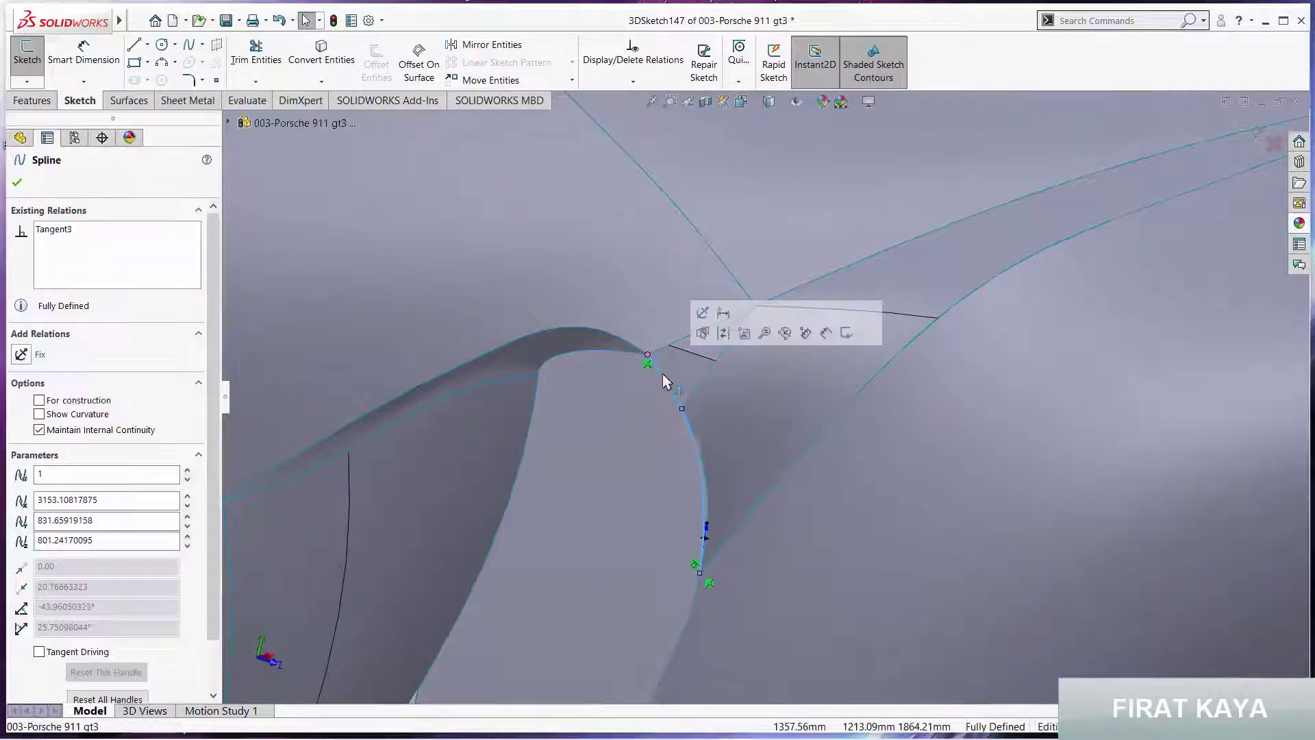
key("Escape")
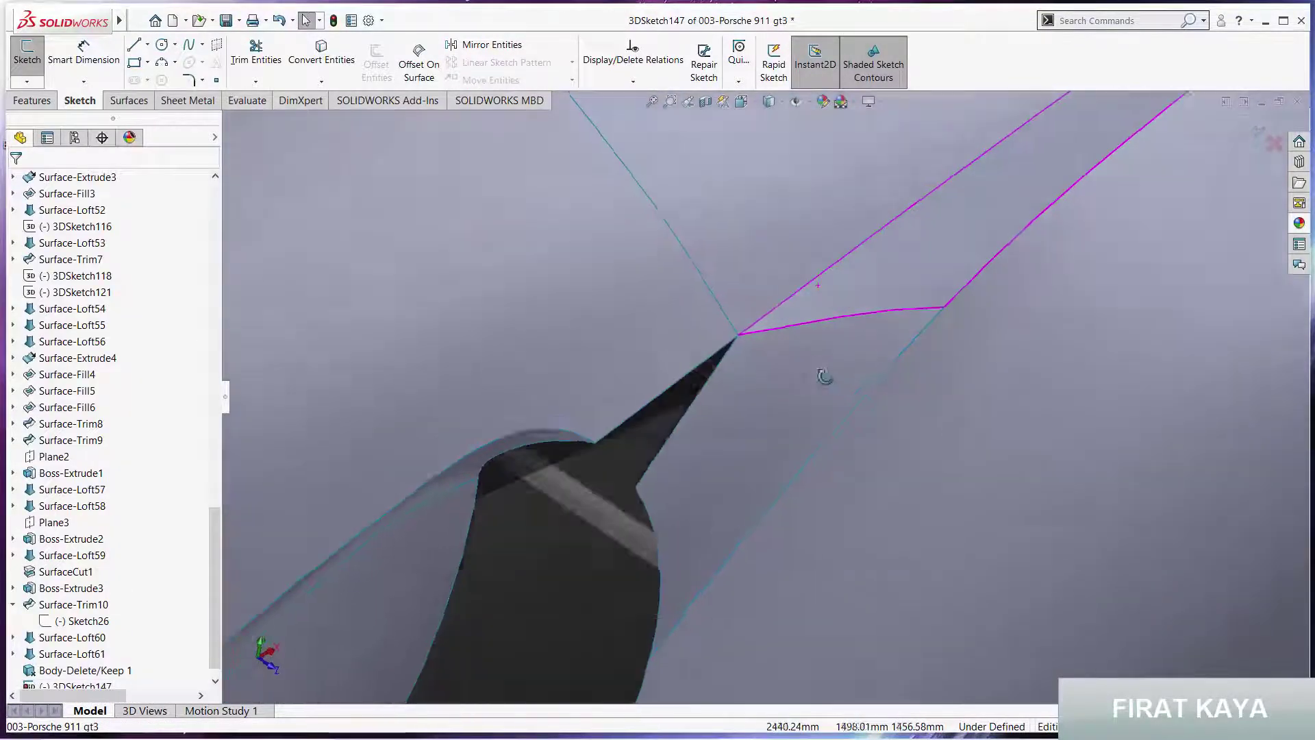
View the fender vent from Top, zoomed in, and select the Üst Düzlem plane
middle_click_drag(852, 306, 776, 479)
key("space")
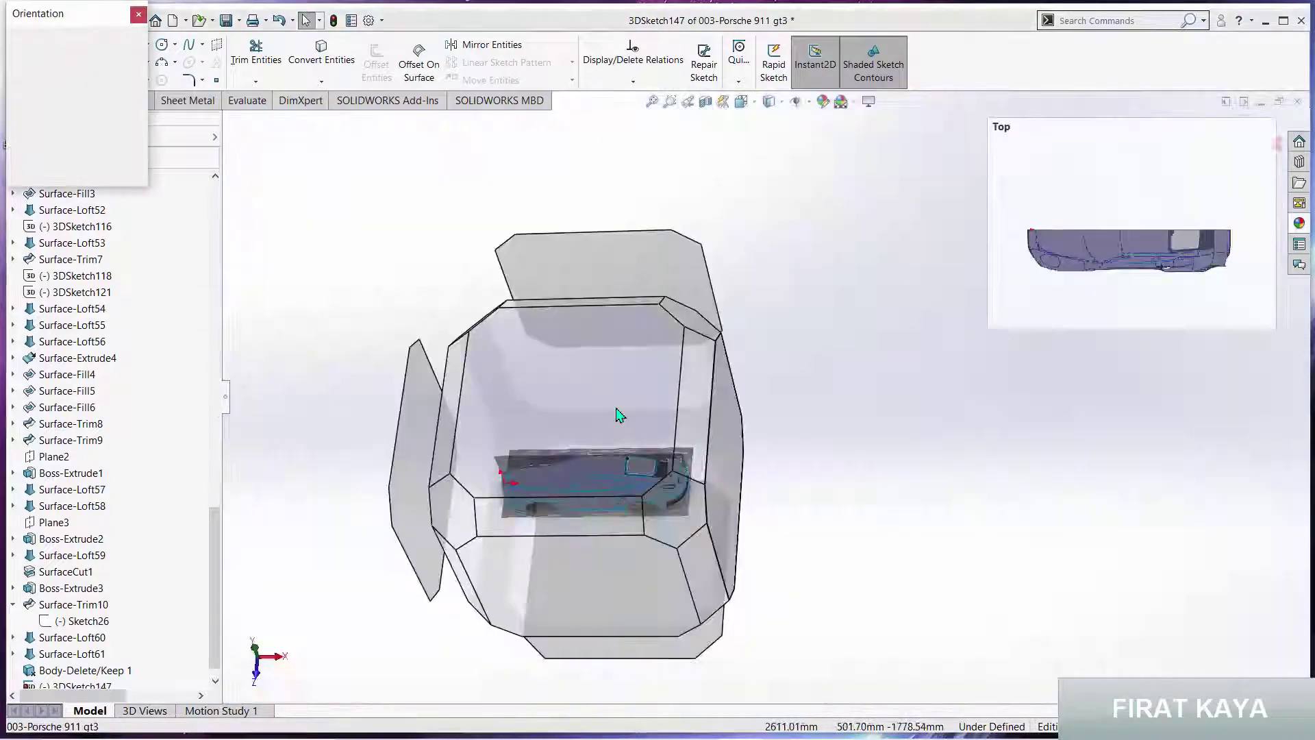
left_click(618, 430)
scroll(917, 513, "down", 3)
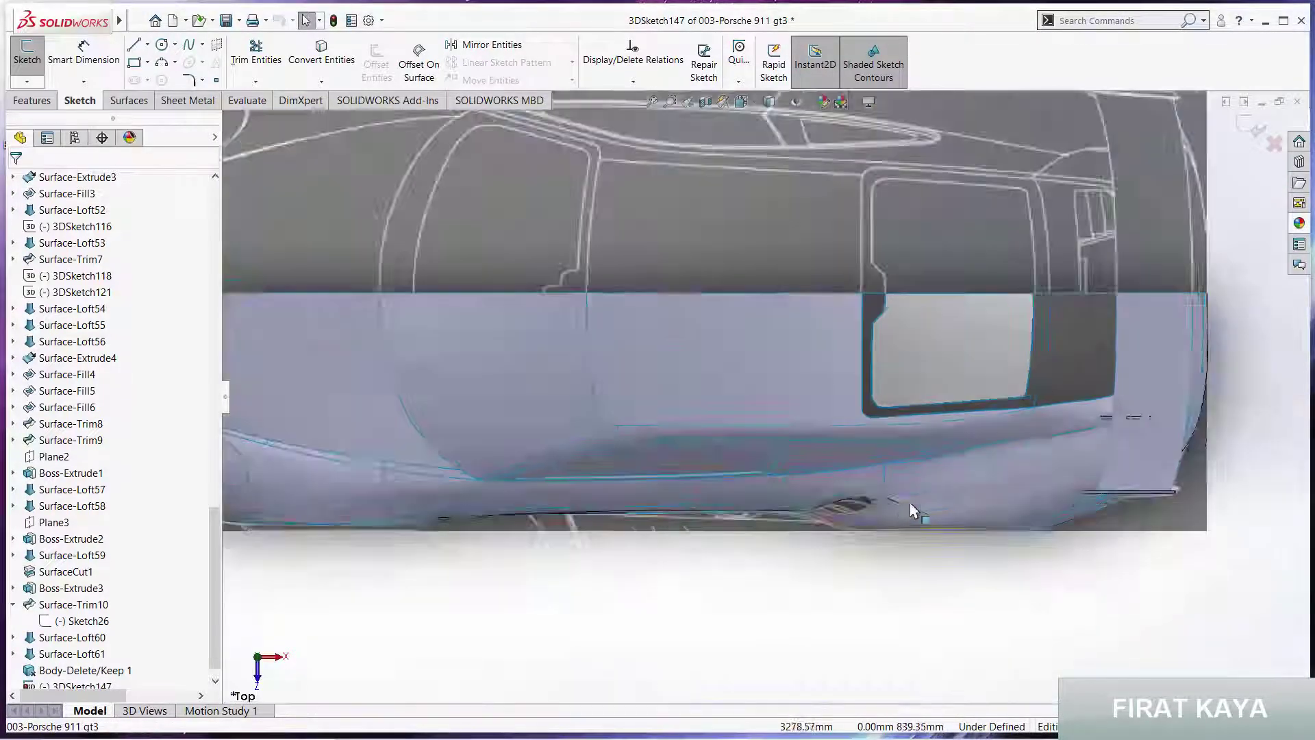
scroll(880, 487, "down", 3)
scroll(822, 453, "down", 2)
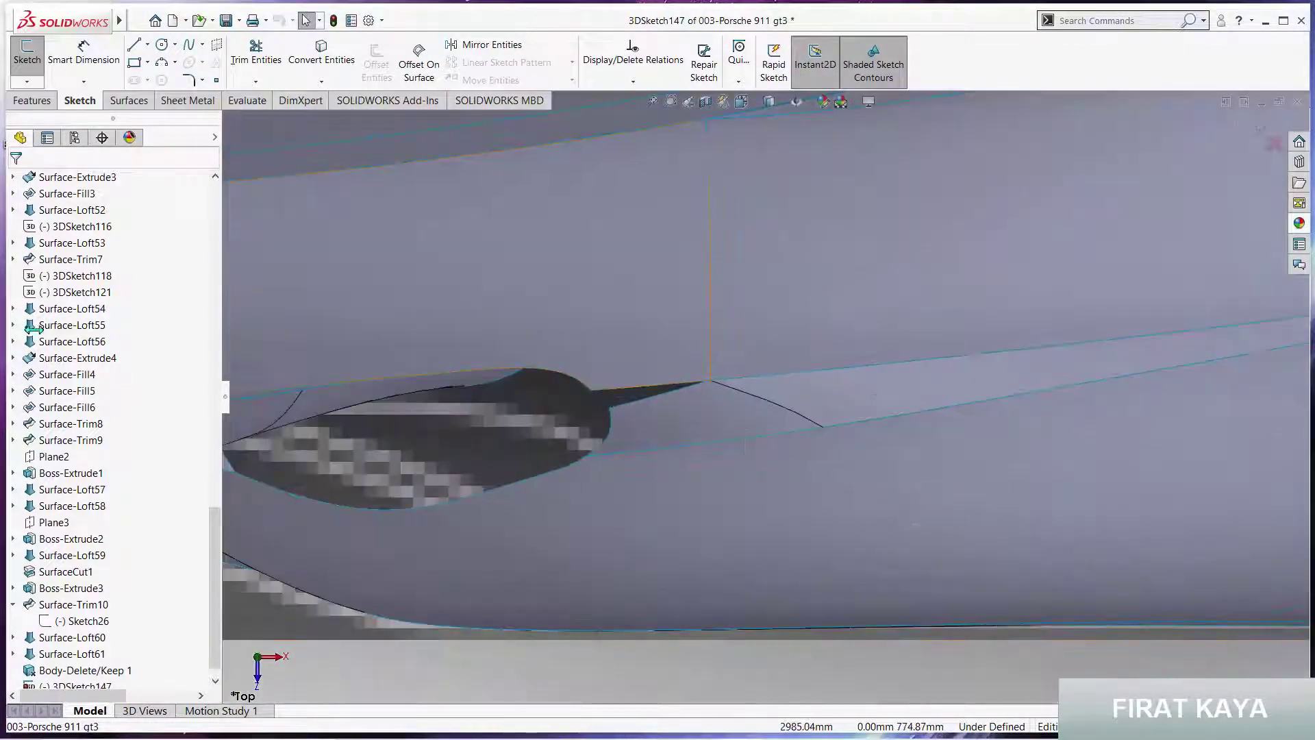
scroll(33, 329, "up", 15)
scroll(110, 281, "up", 6)
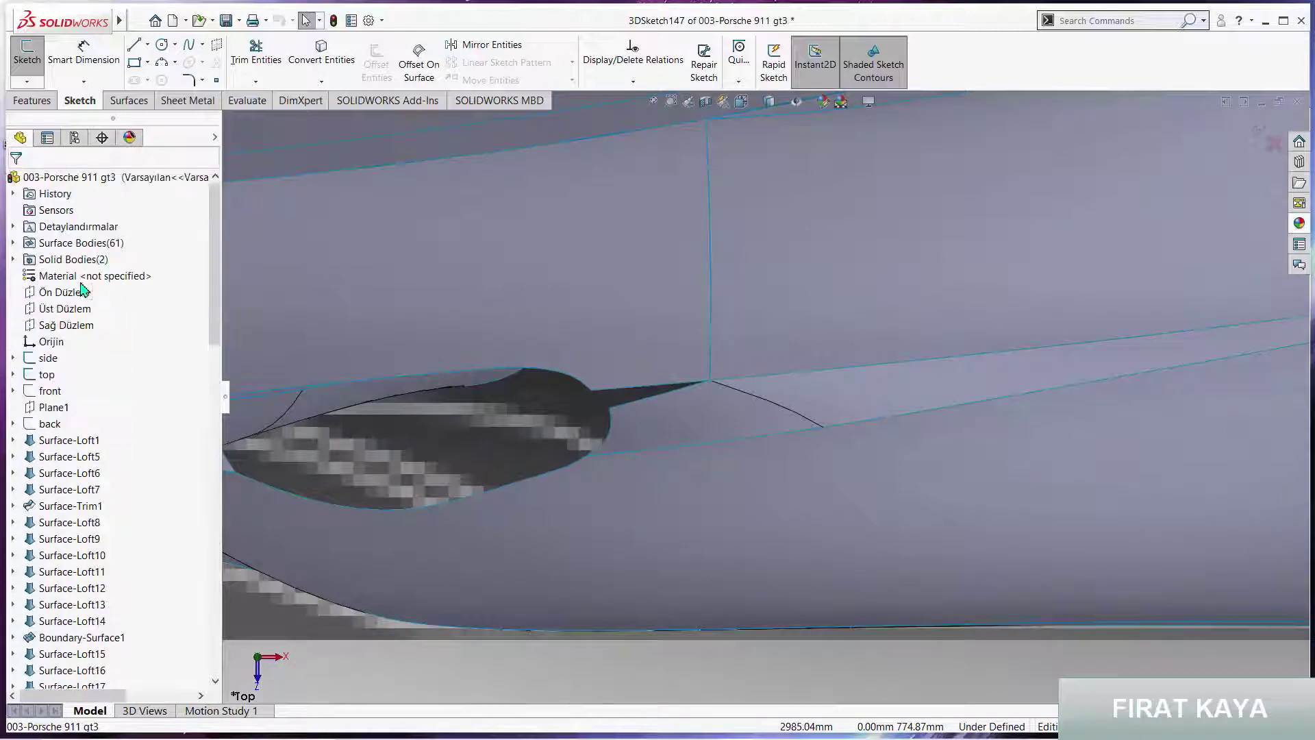
left_click(49, 311)
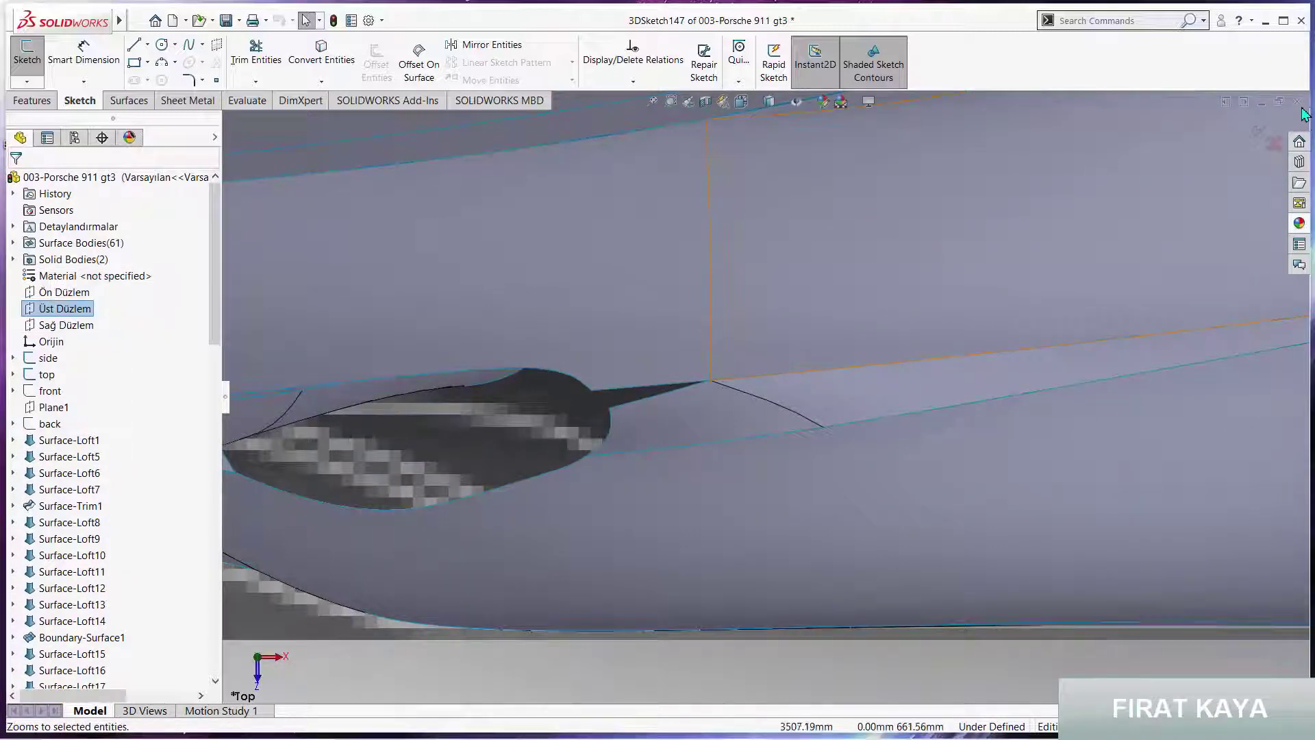
left_click(61, 310)
In a sketch on Üst Düzlem, convert three surrounding surface edges into sketch lines
left_click(47, 284)
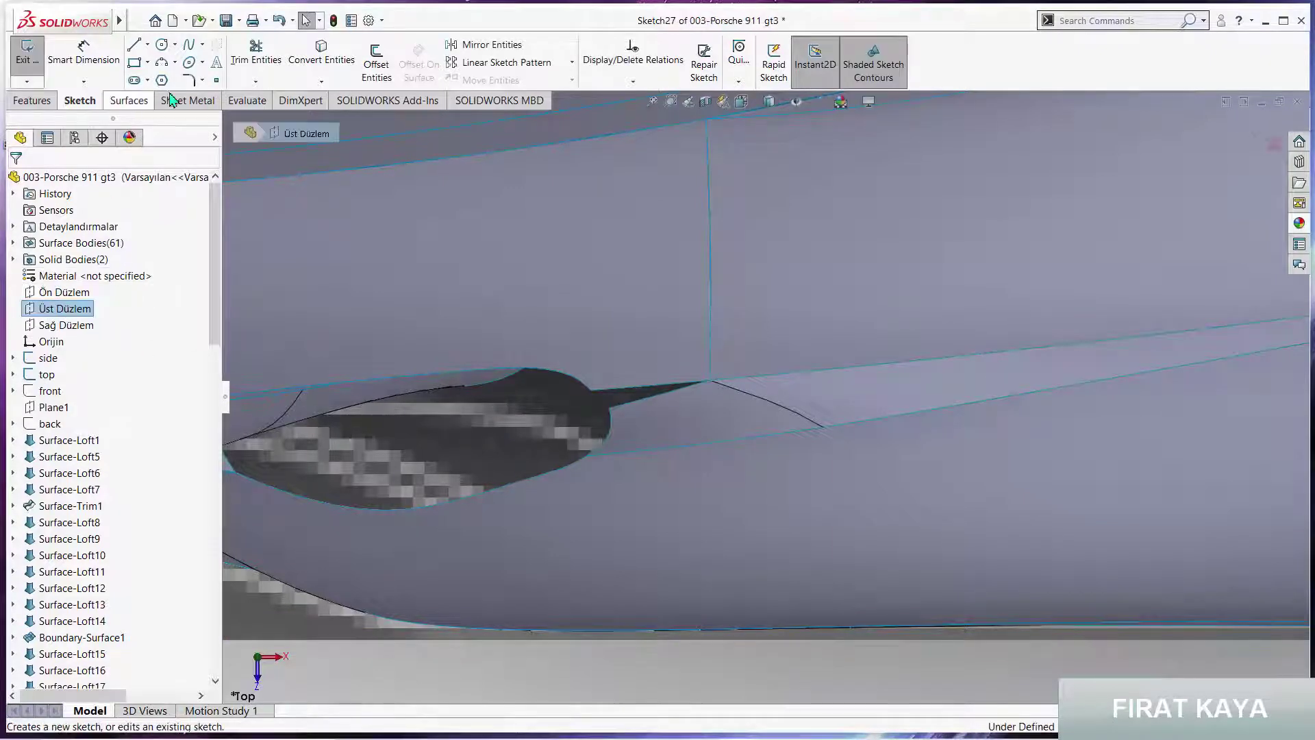
left_click(344, 66)
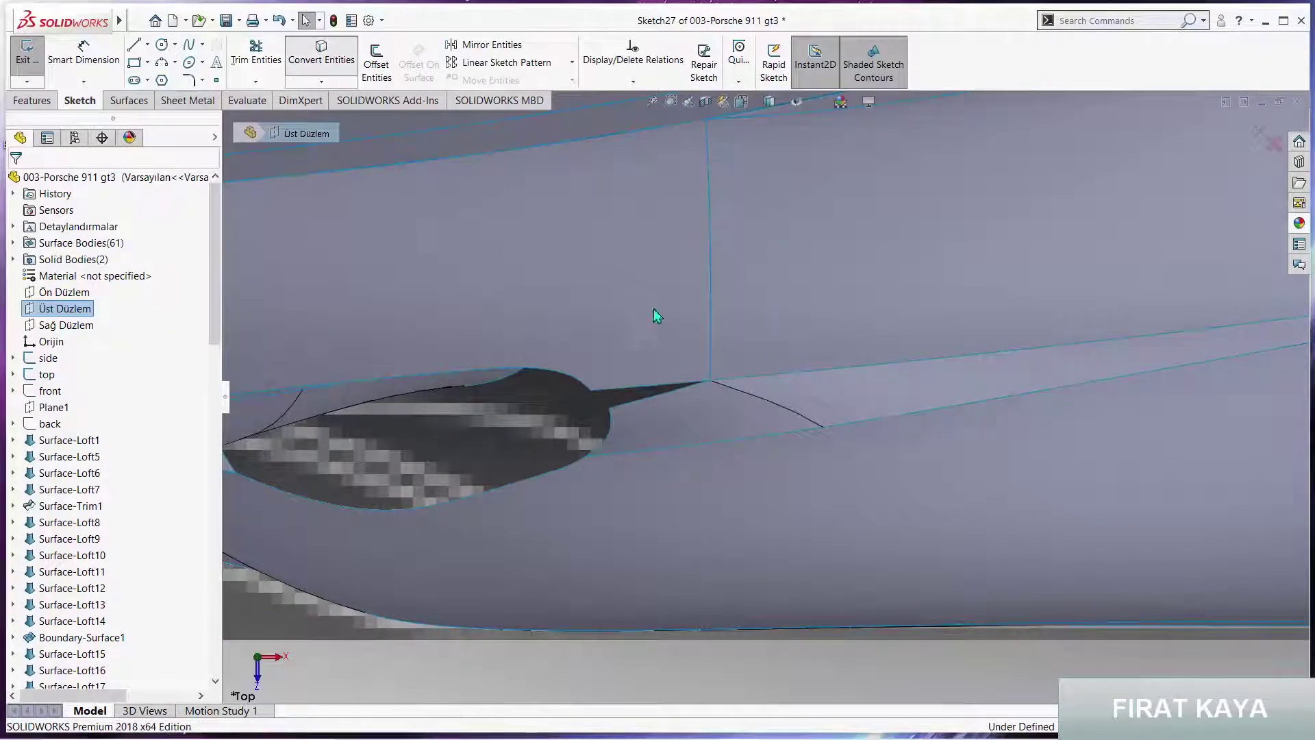
left_click(735, 397)
left_click(730, 448)
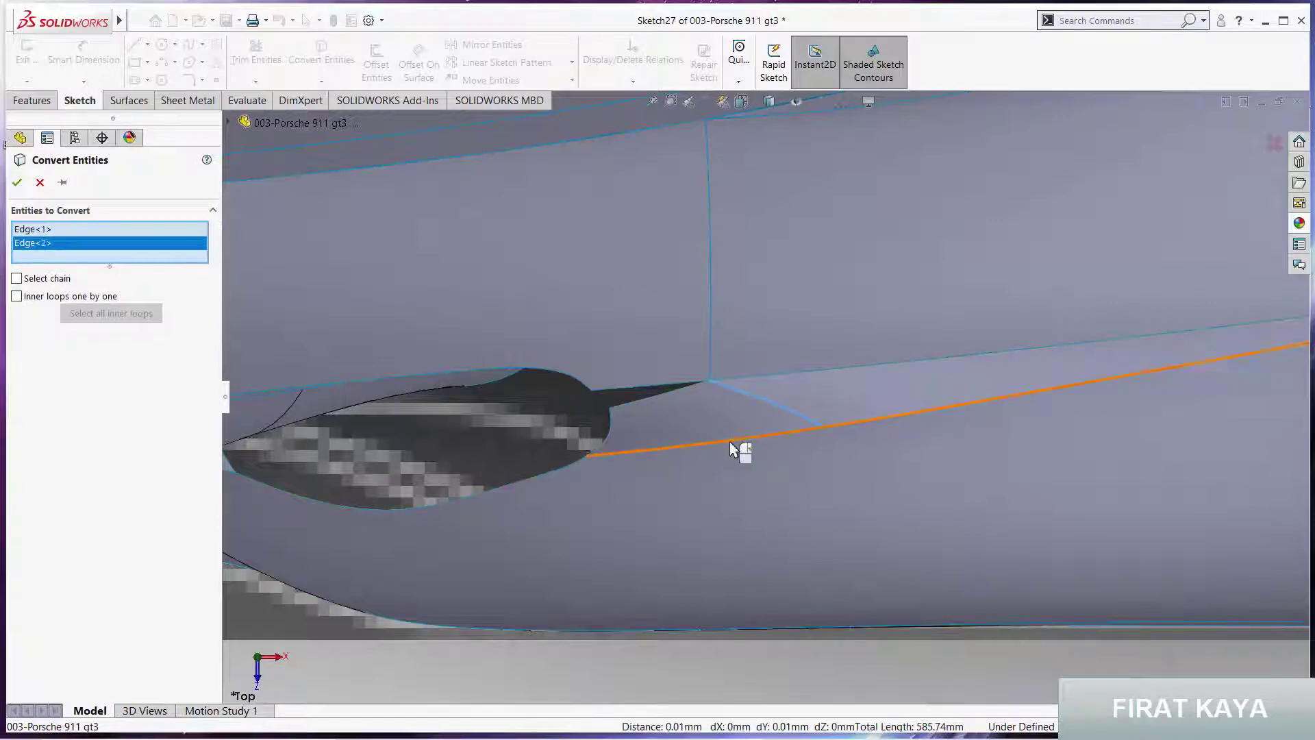
left_click(684, 384)
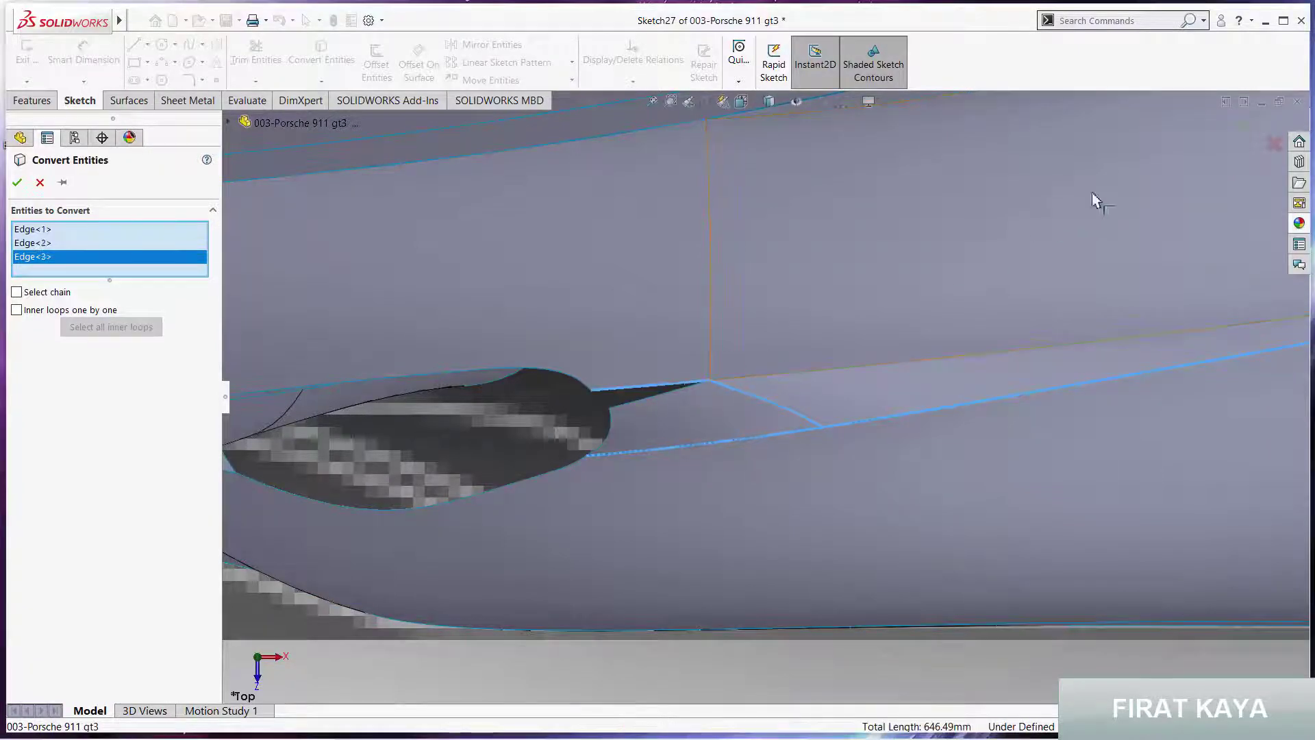
left_click(1244, 124)
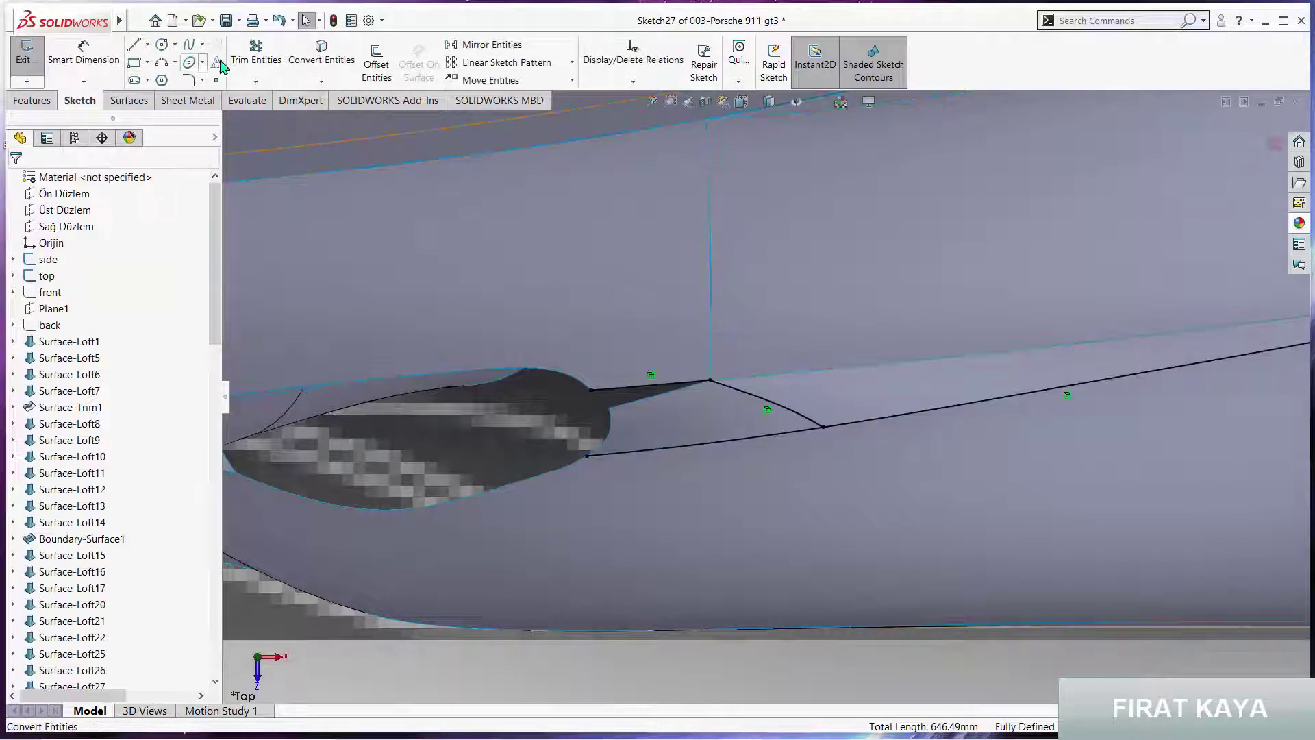
Trim the converted edges and add a closing line to complete the vent-tip outline
key("t")
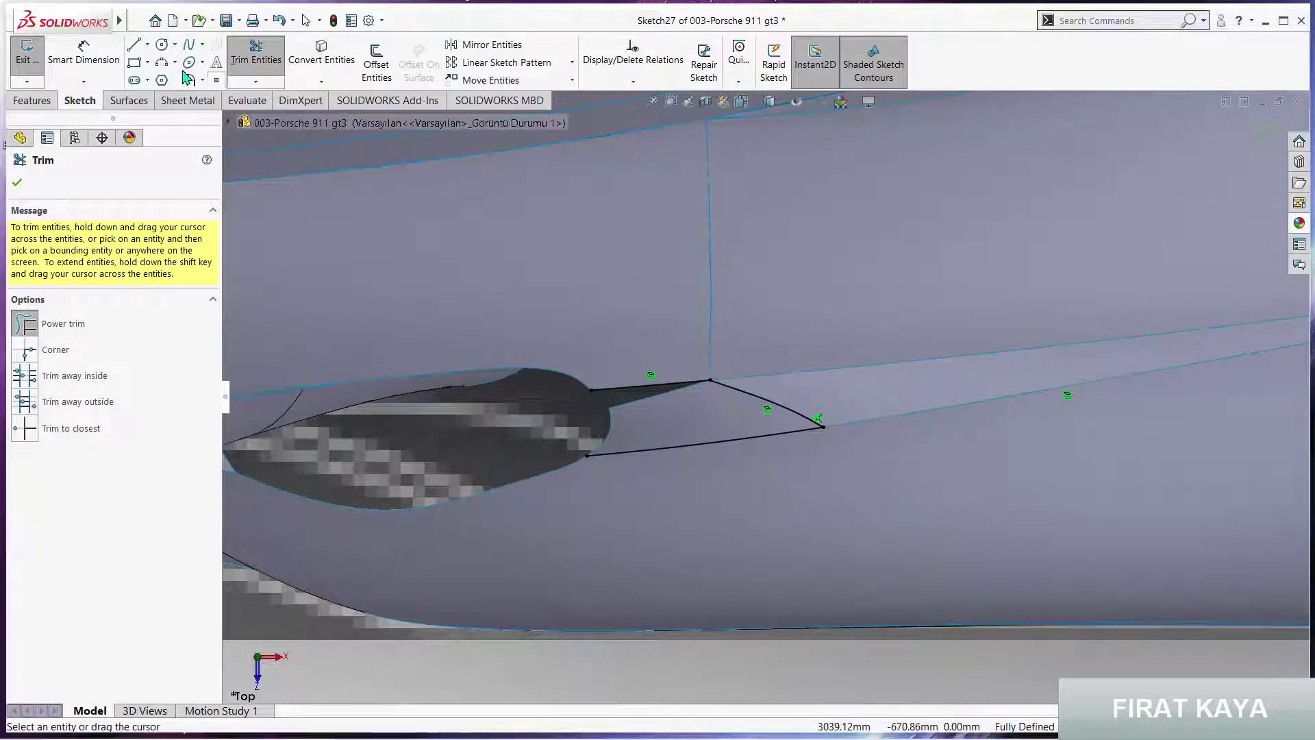
key("Escape")
key("l")
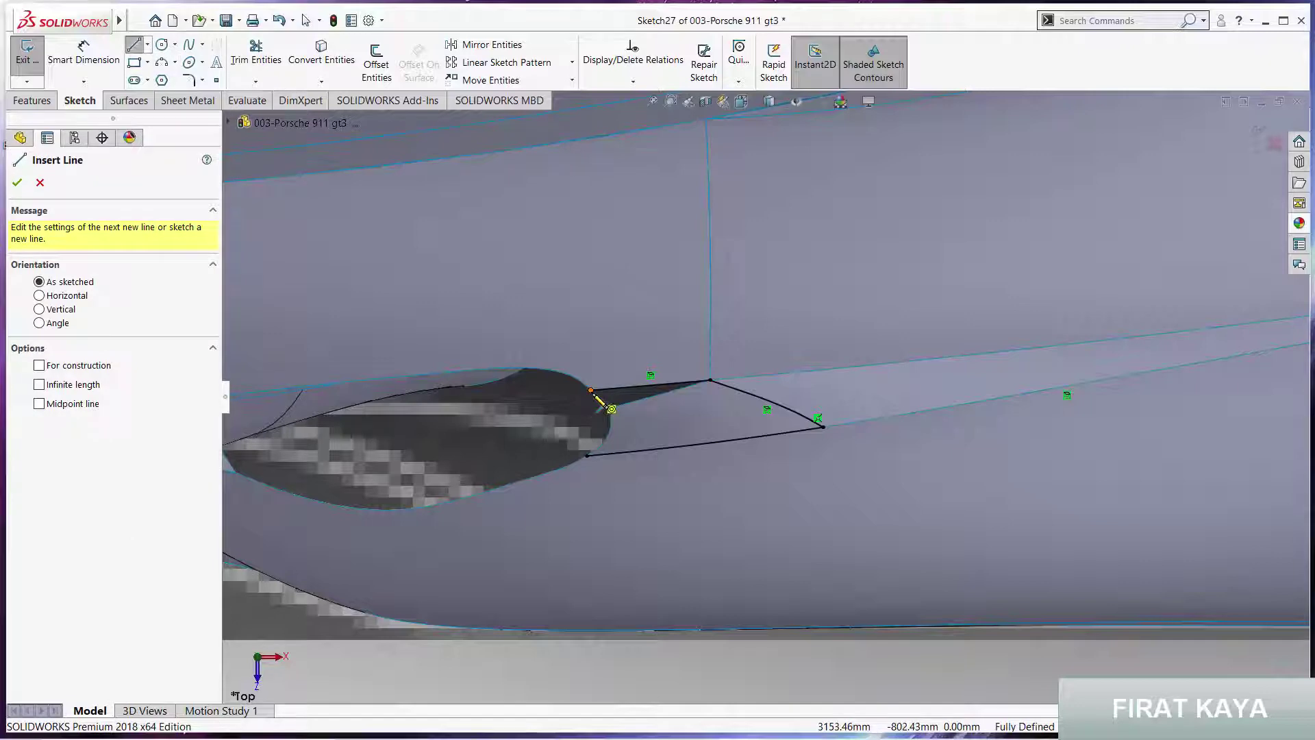
left_click(591, 391)
left_click(588, 456)
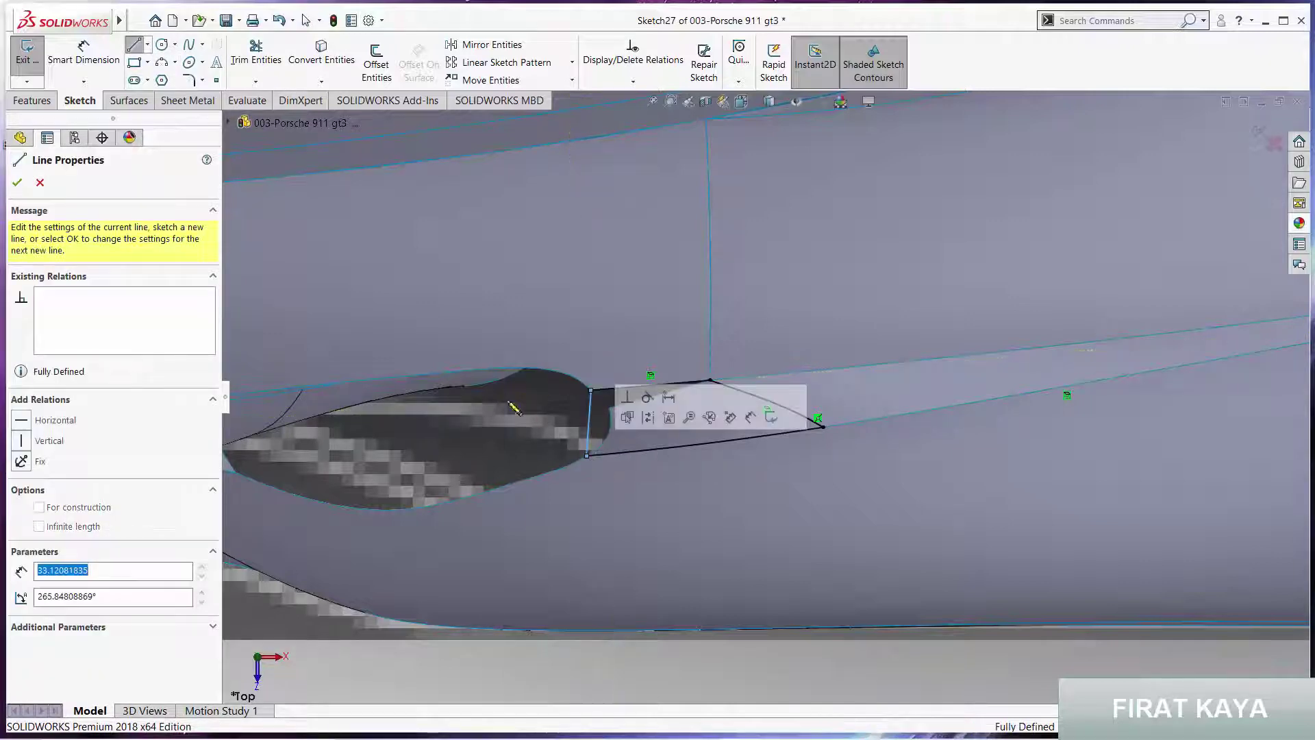
Start a Trim Surface with Sketch27 as the trim tool, using Remove selections
left_click(128, 100)
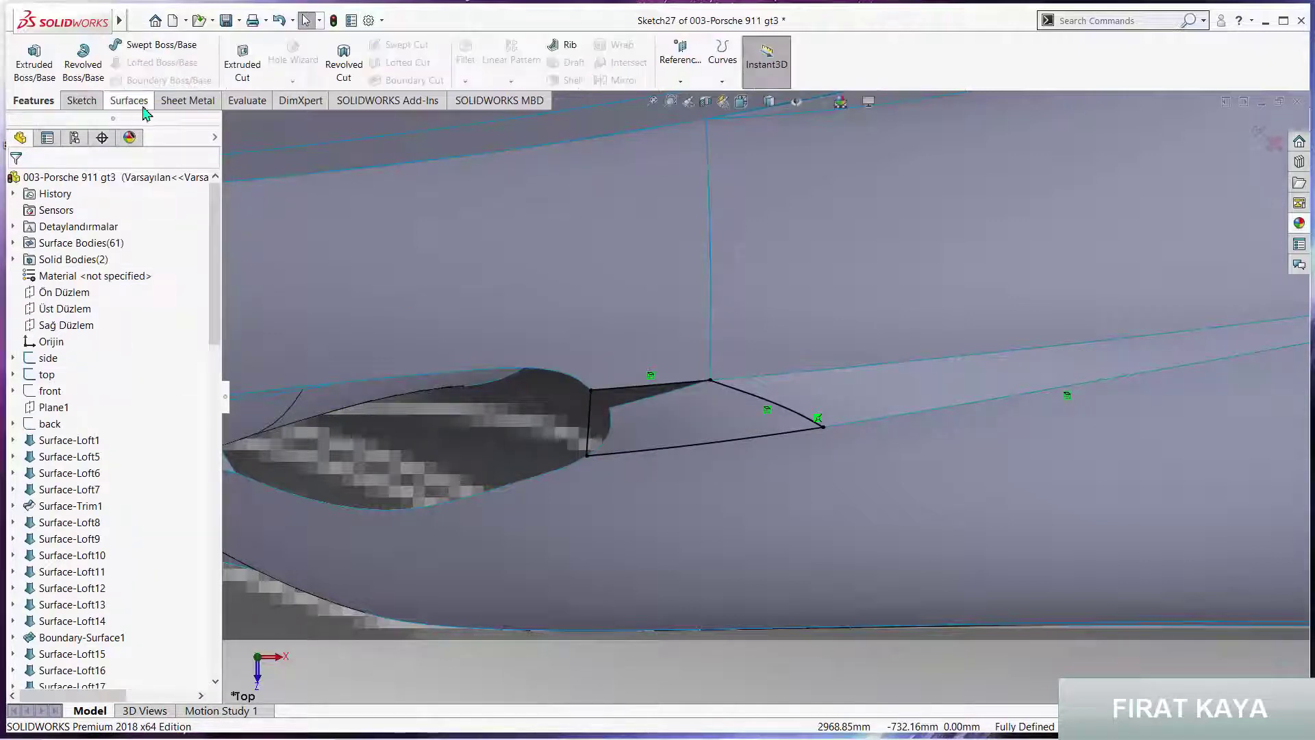
left_click(600, 66)
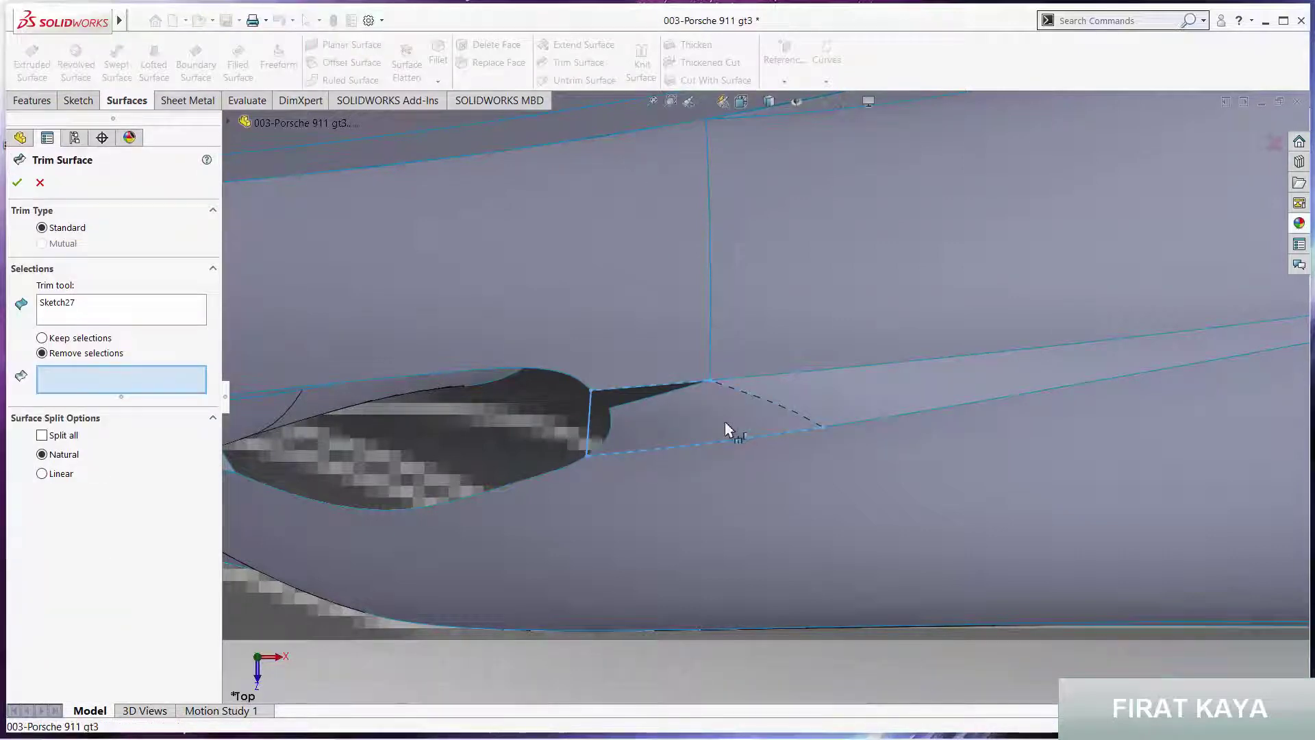
mouse_move(669, 423)
middle_mouse_down()
mouse_move(696, 344)
mouse_move(740, 294)
mouse_move(717, 413)
middle_mouse_up()
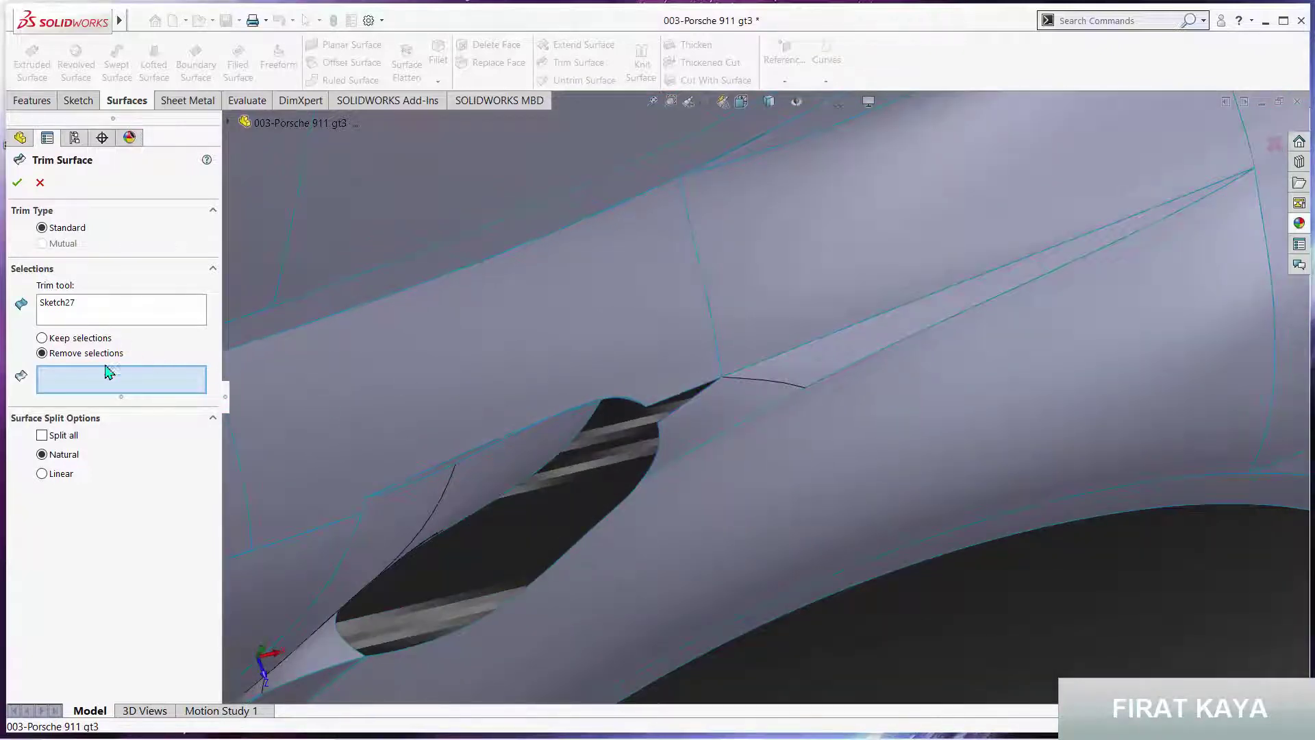
middle_click_drag(670, 322, 718, 389)
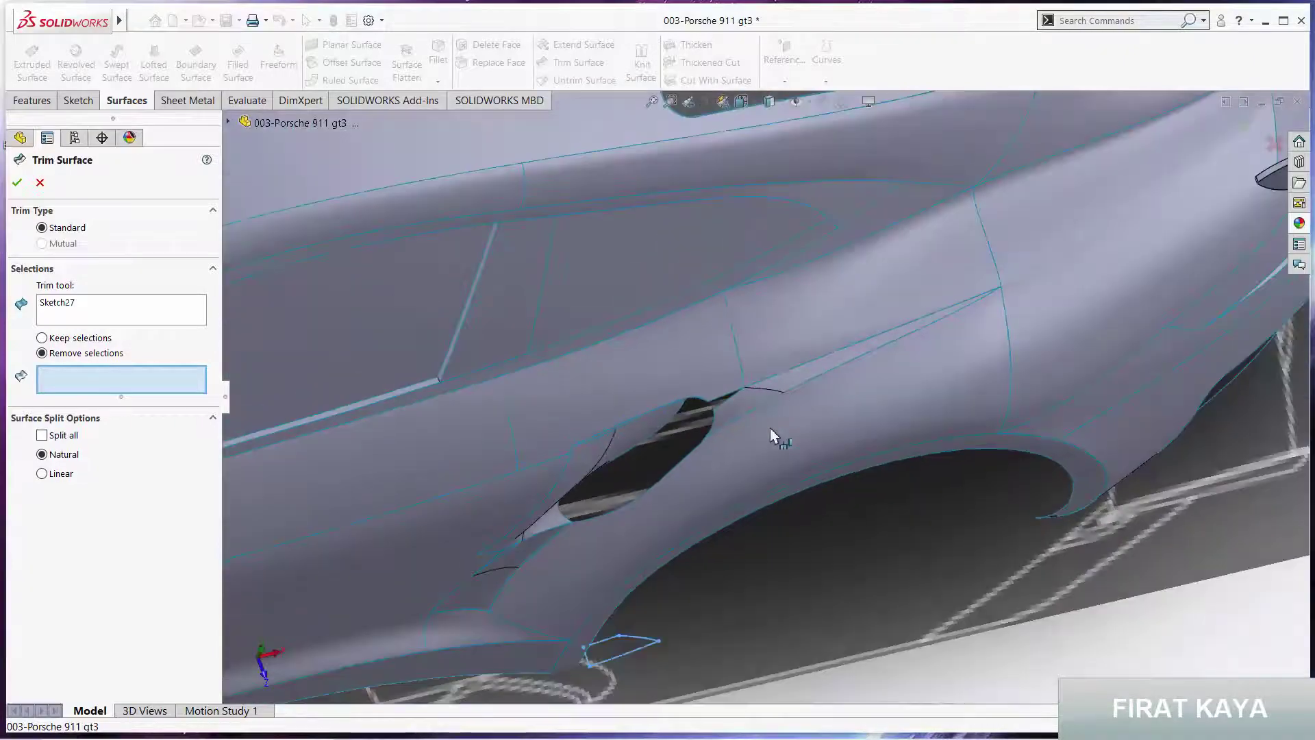
scroll(718, 391, "up", 5)
Switch to the Top view, zoom in, and return to editing Sketch27
key("space")
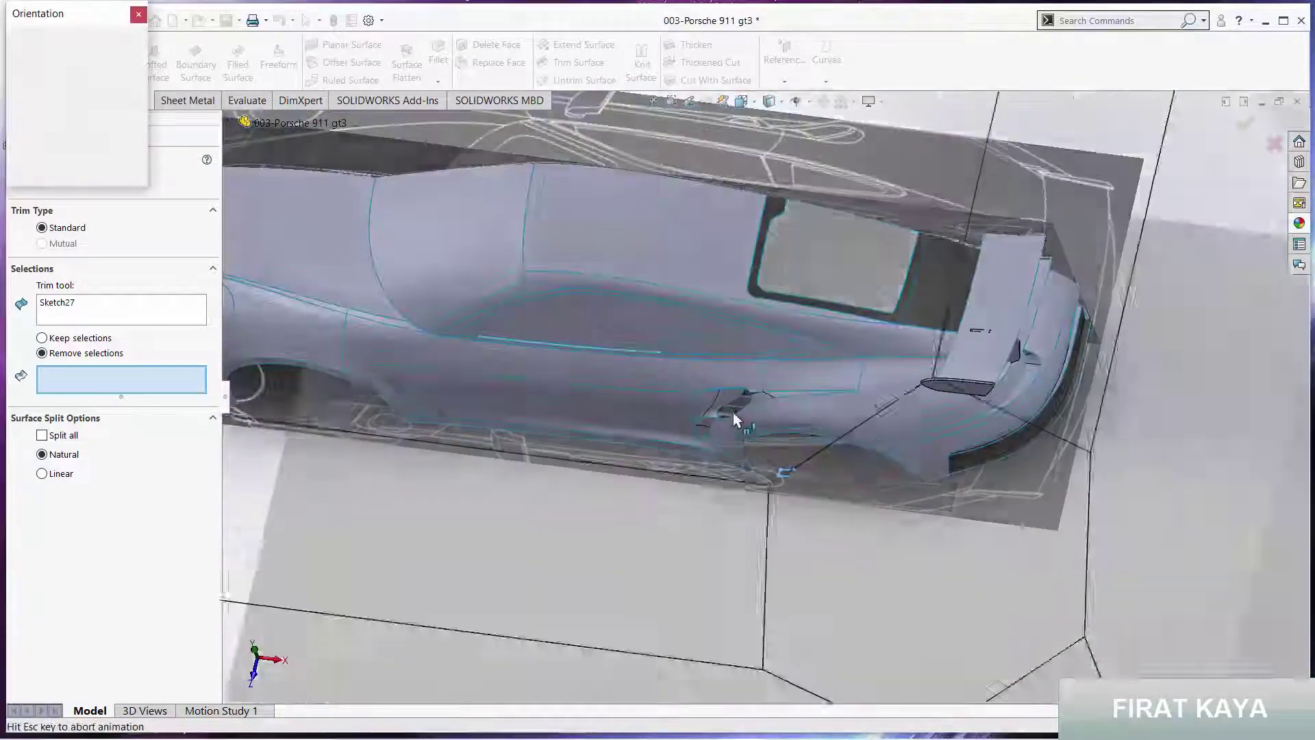
scroll(733, 412, "up", 5)
key("ctrl+5")
scroll(555, 408, "down", 5)
scroll(932, 499, "up", 2)
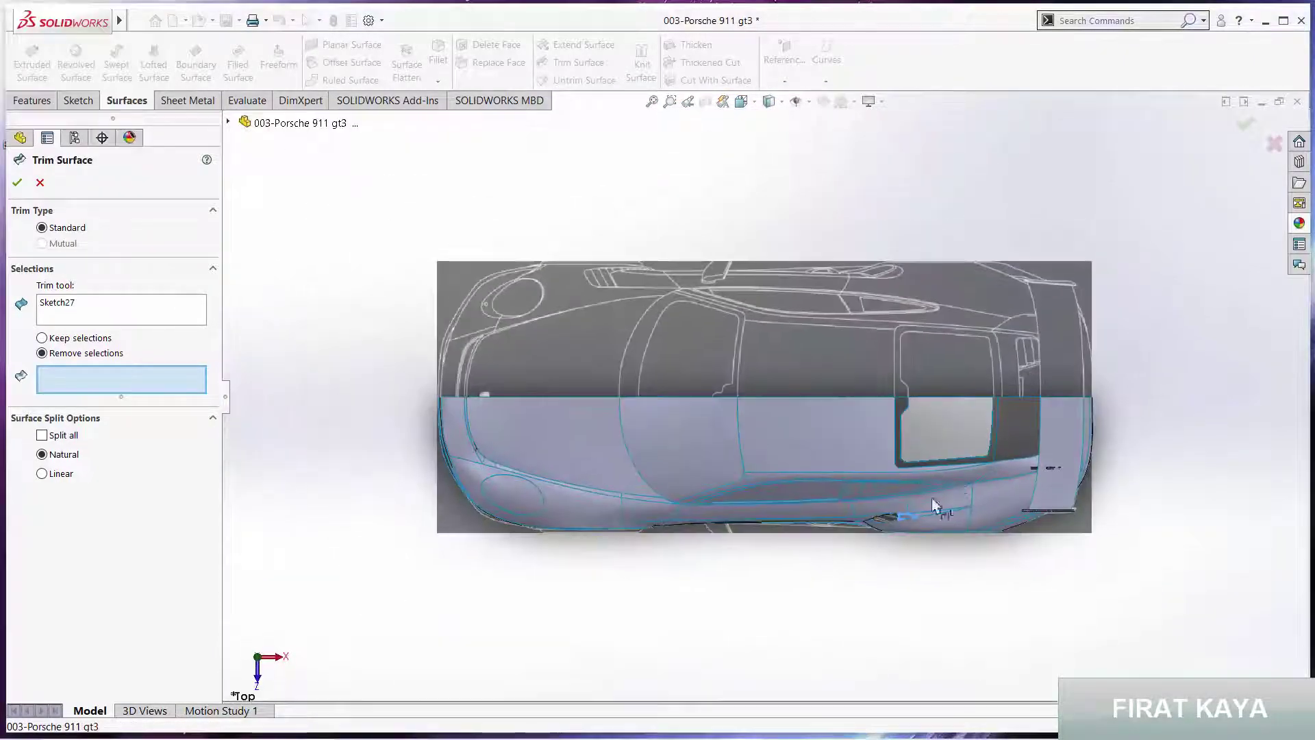
scroll(931, 498, "down", 3)
scroll(884, 473, "down", 3)
scroll(883, 473, "down", 2)
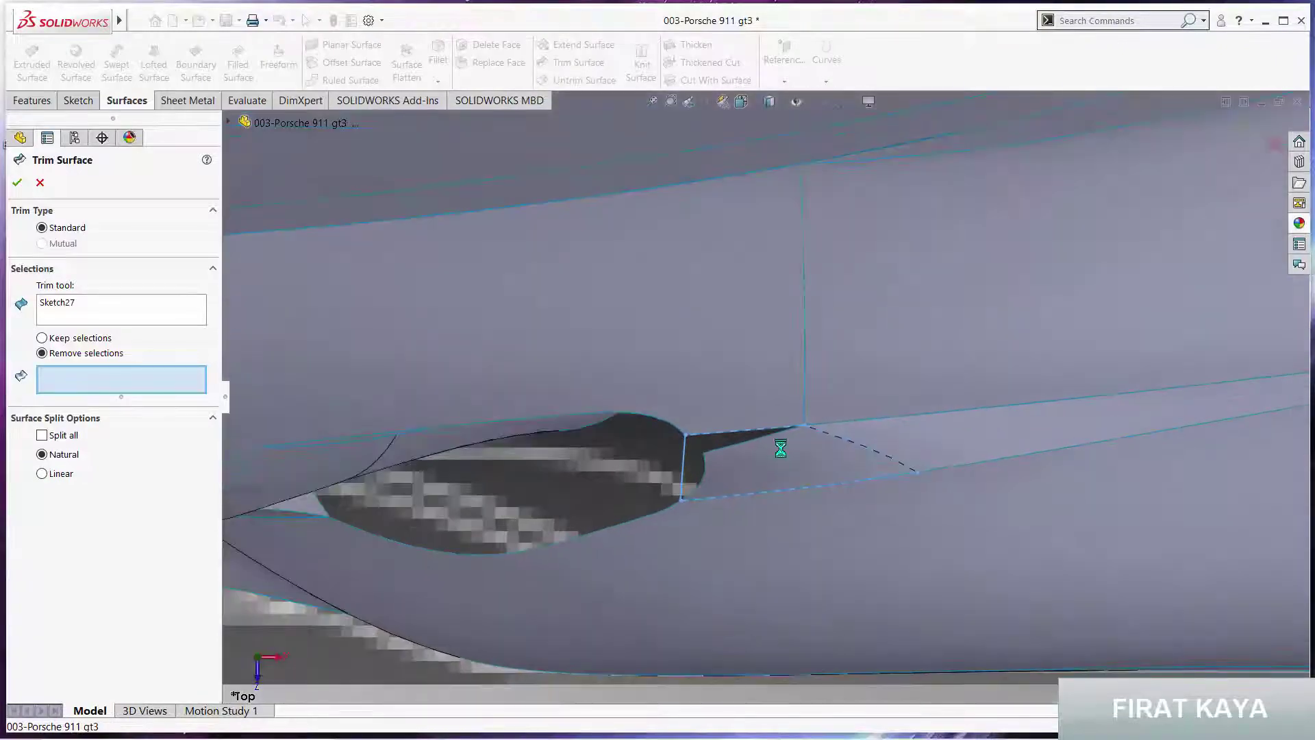
left_click(837, 401)
Orbit around the car, then view from Top and zoom onto the vent outline
left_click(841, 391)
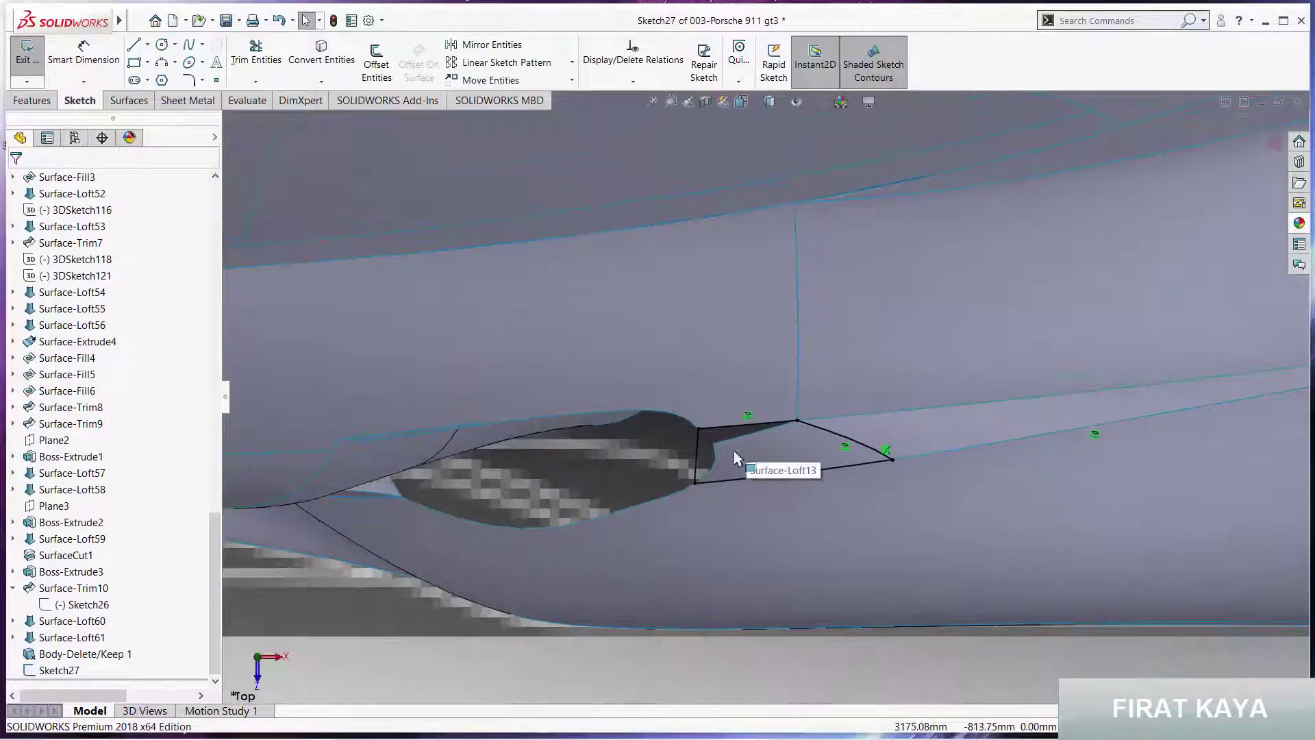
mouse_move(733, 451)
middle_mouse_down()
mouse_move(761, 434)
mouse_move(544, 307)
mouse_move(558, 253)
mouse_move(644, 372)
middle_mouse_up()
scroll(760, 434, "up", 3)
scroll(722, 449, "down", 3)
scroll(719, 446, "down", 3)
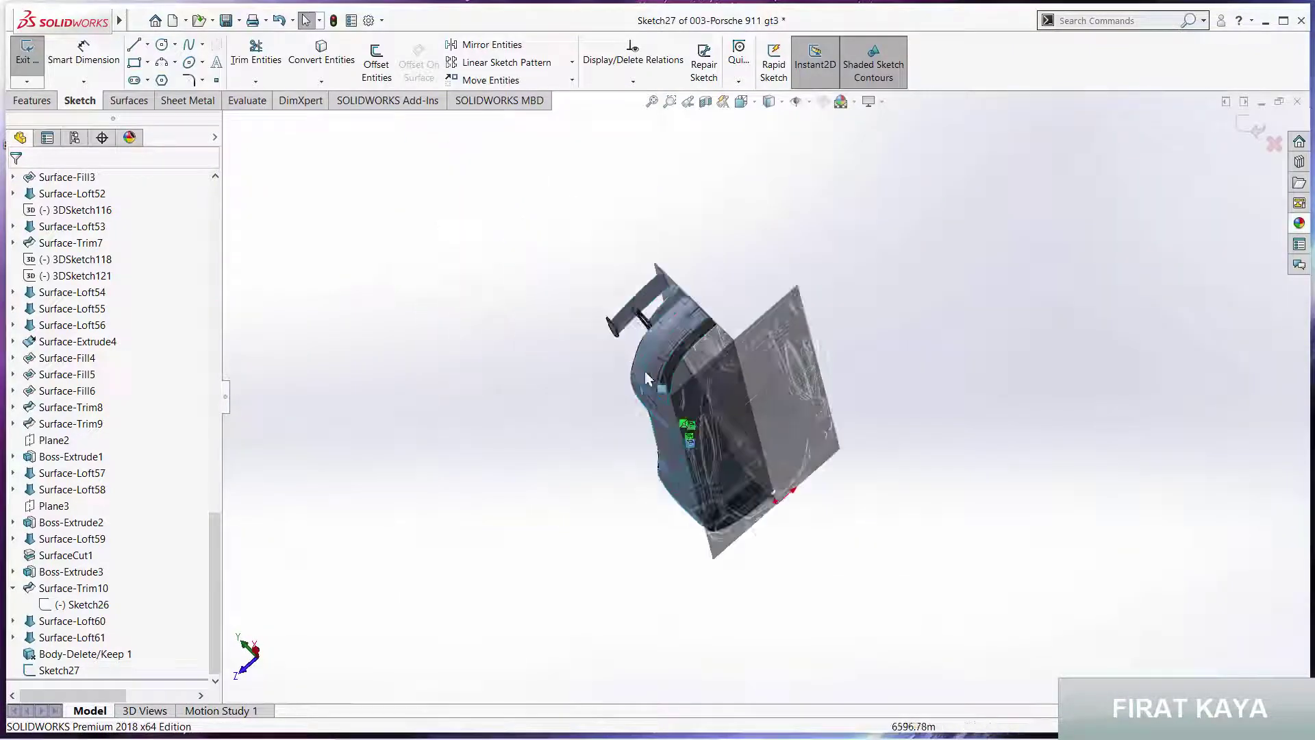
scroll(768, 494, "down", 3)
scroll(790, 491, "down", 2)
scroll(776, 483, "up", 5)
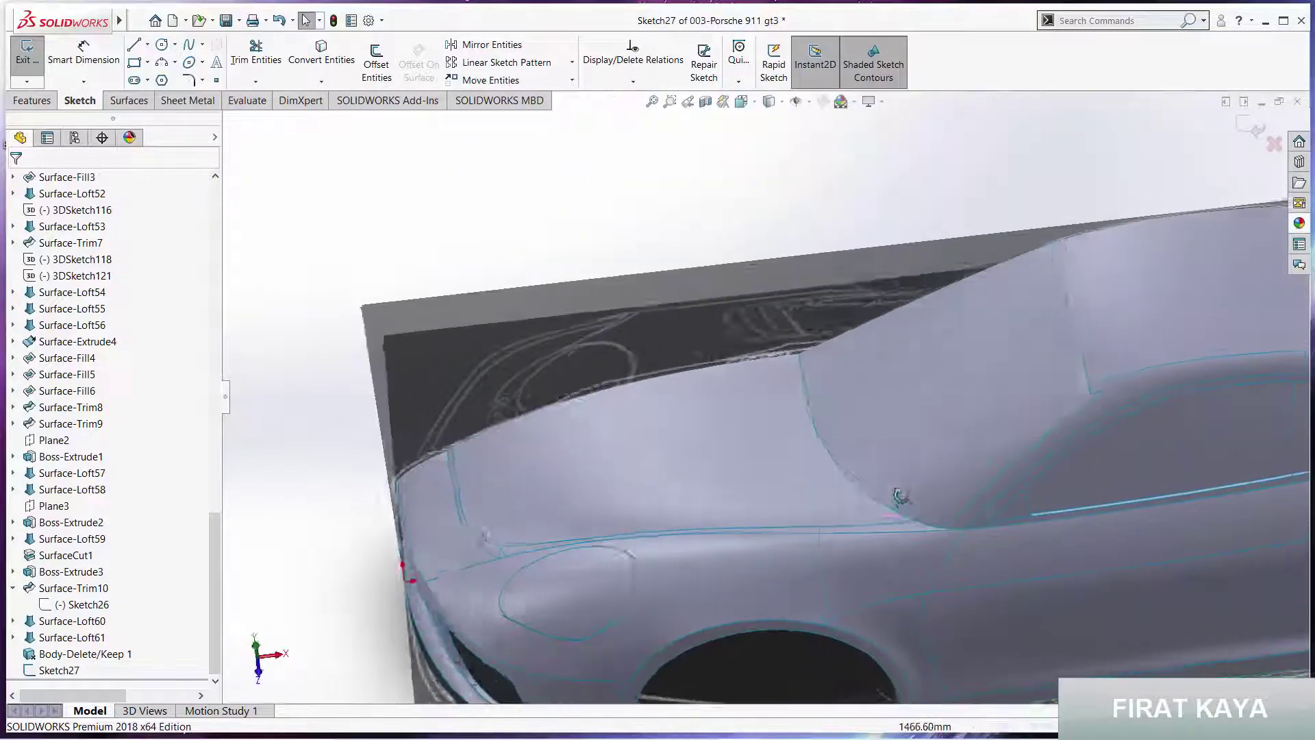
scroll(915, 467, "up", 3)
key("space")
left_click(668, 419)
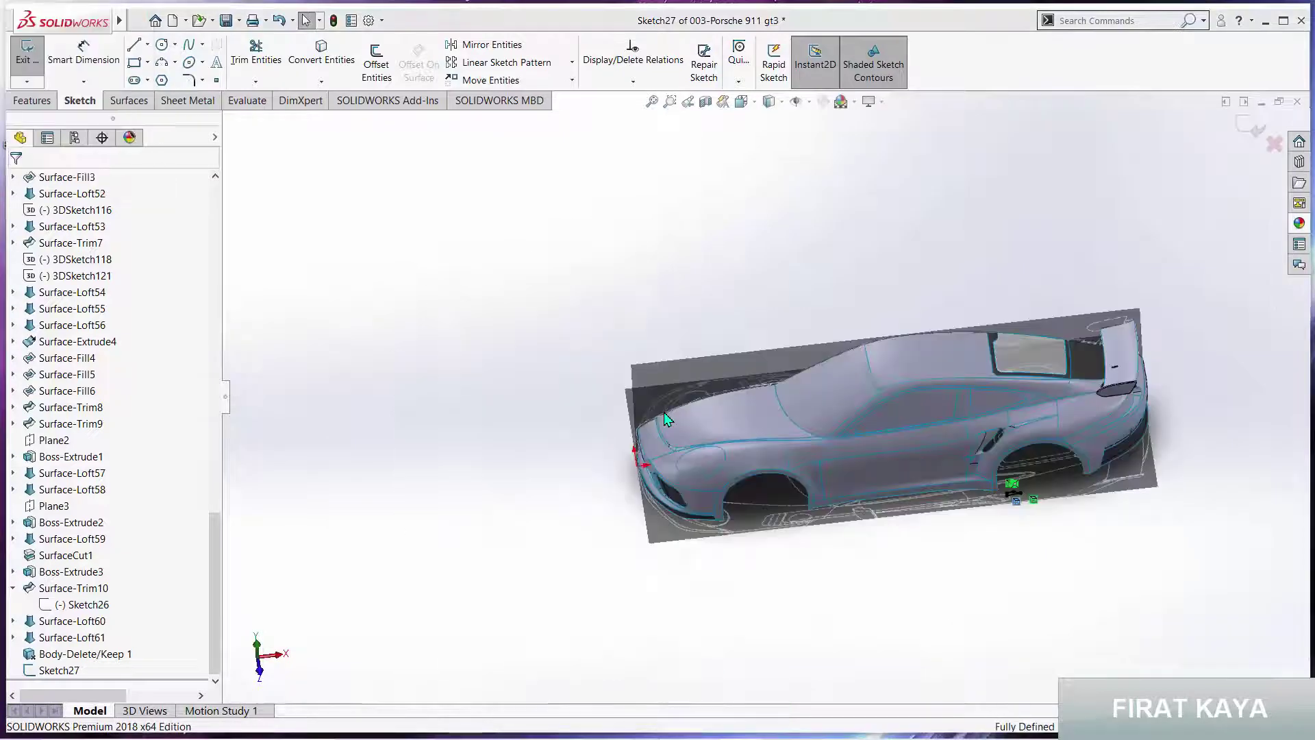
scroll(902, 502, "down", 5)
scroll(903, 502, "down", 3)
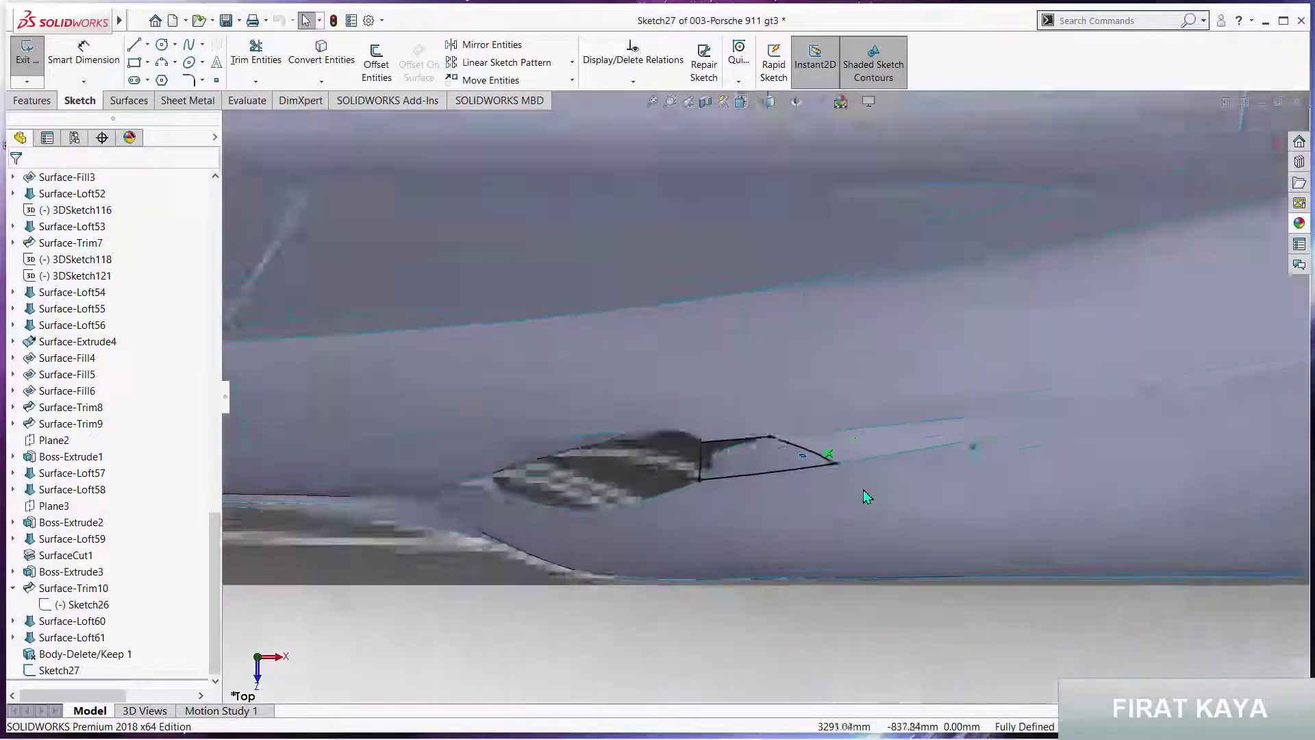
scroll(815, 452, "down", 2)
scroll(772, 444, "down", 2)
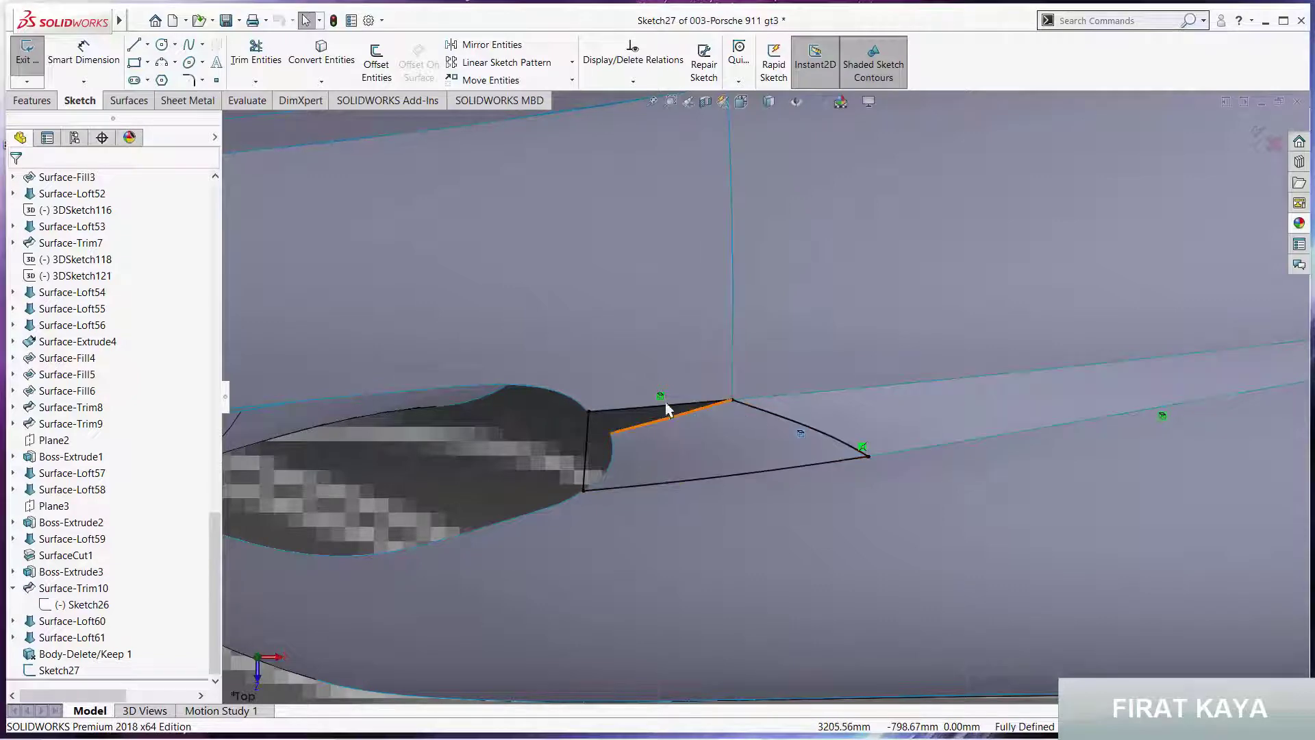
Enclose the vent outline with a corner rectangle, then start a Trim Surface using Sketch27
left_click(134, 61)
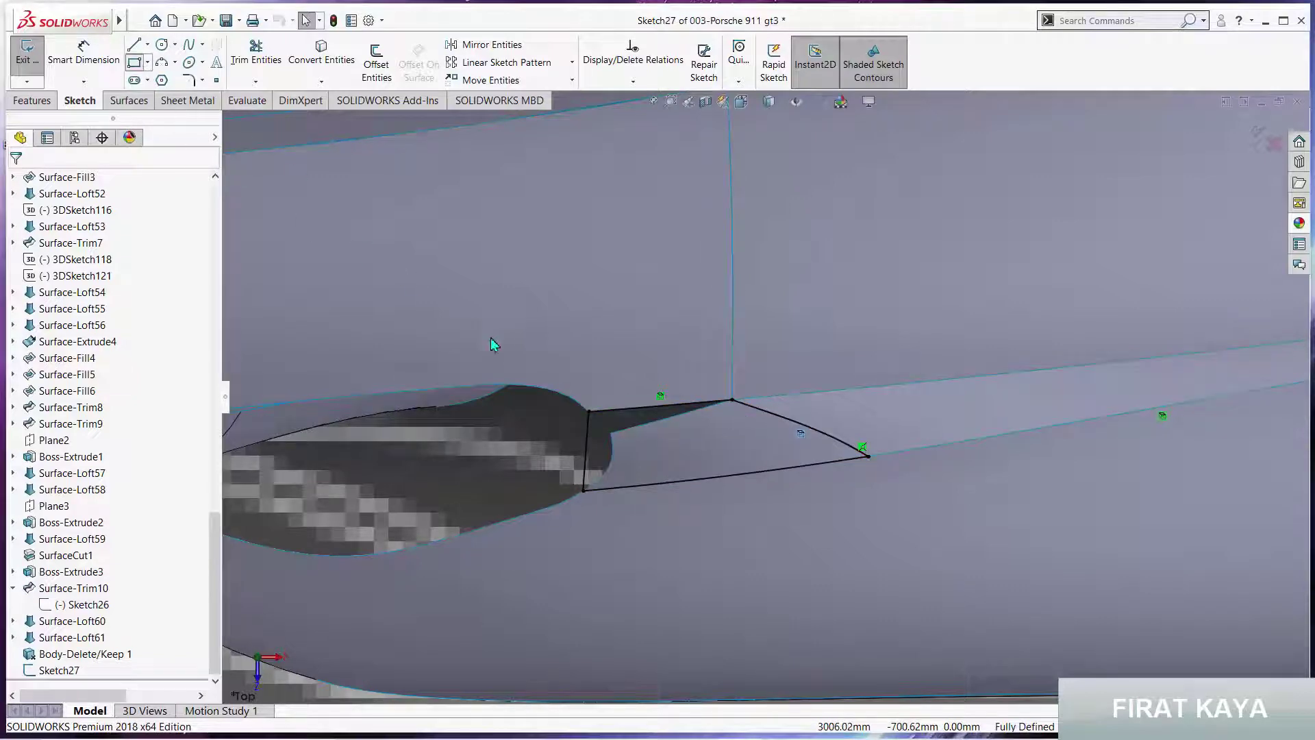
left_click_drag(530, 355, 659, 472)
left_click(906, 538)
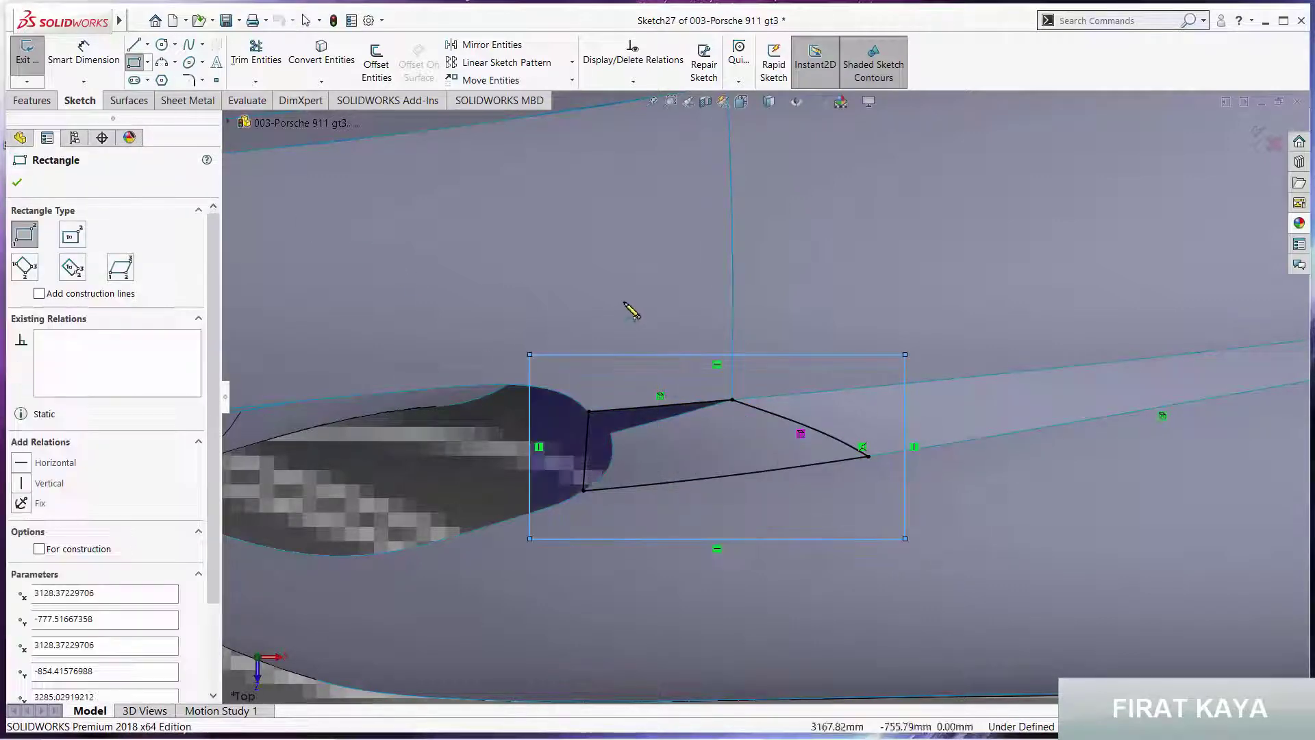
key("Escape")
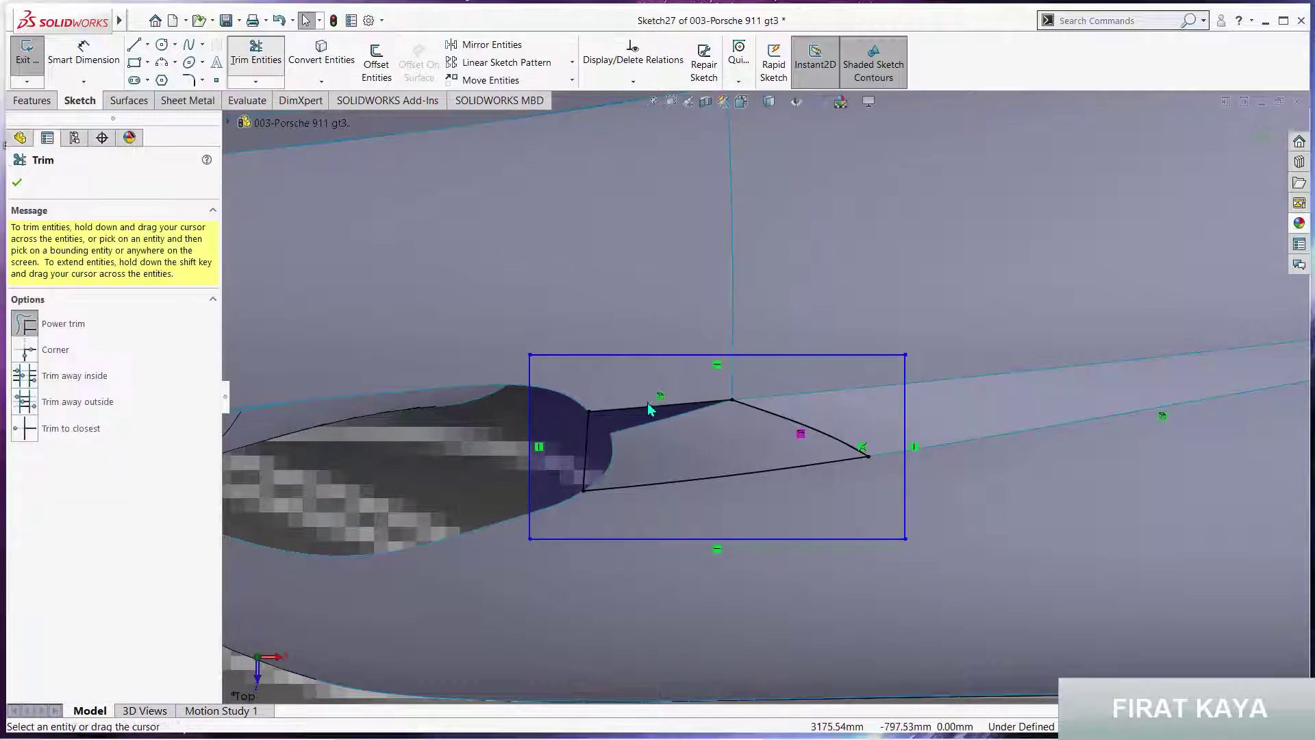
key("Escape")
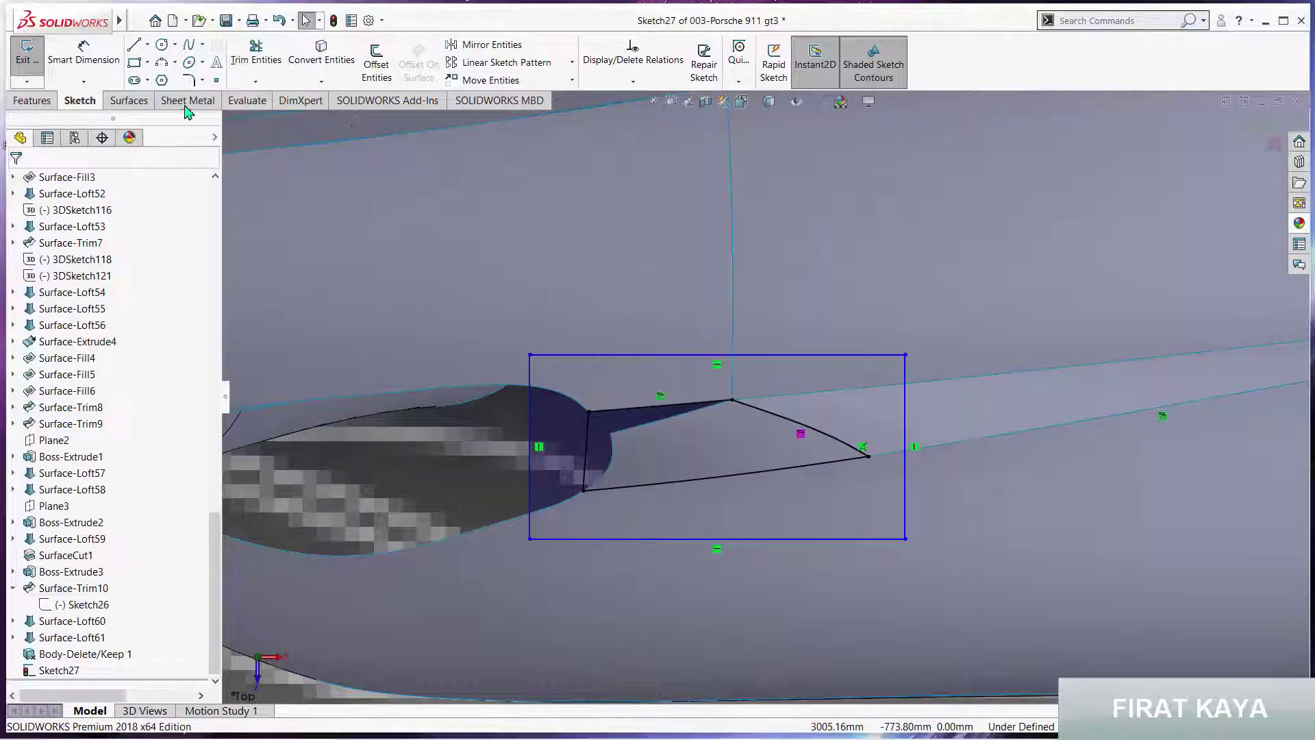
left_click(140, 101)
left_click(560, 62)
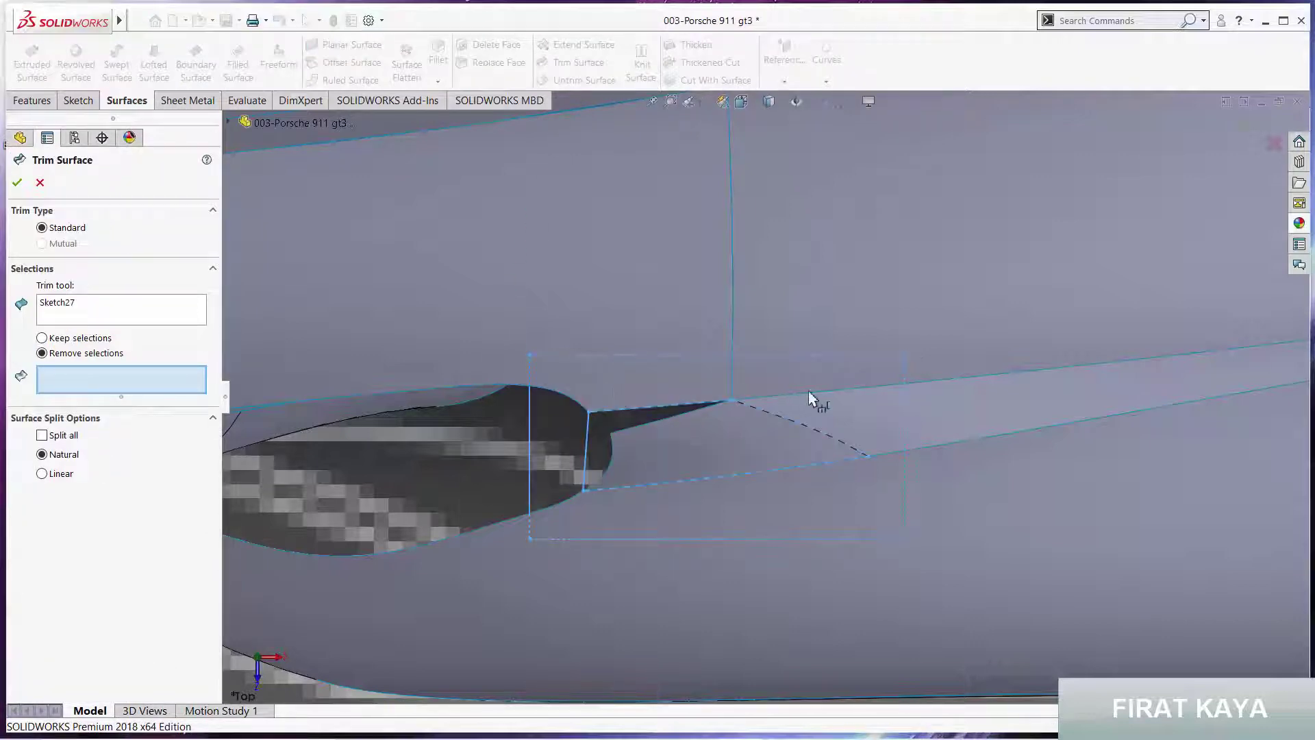
Set Sketch27 as trim tool, try picking the large surface above it, then cancel
left_click(134, 314)
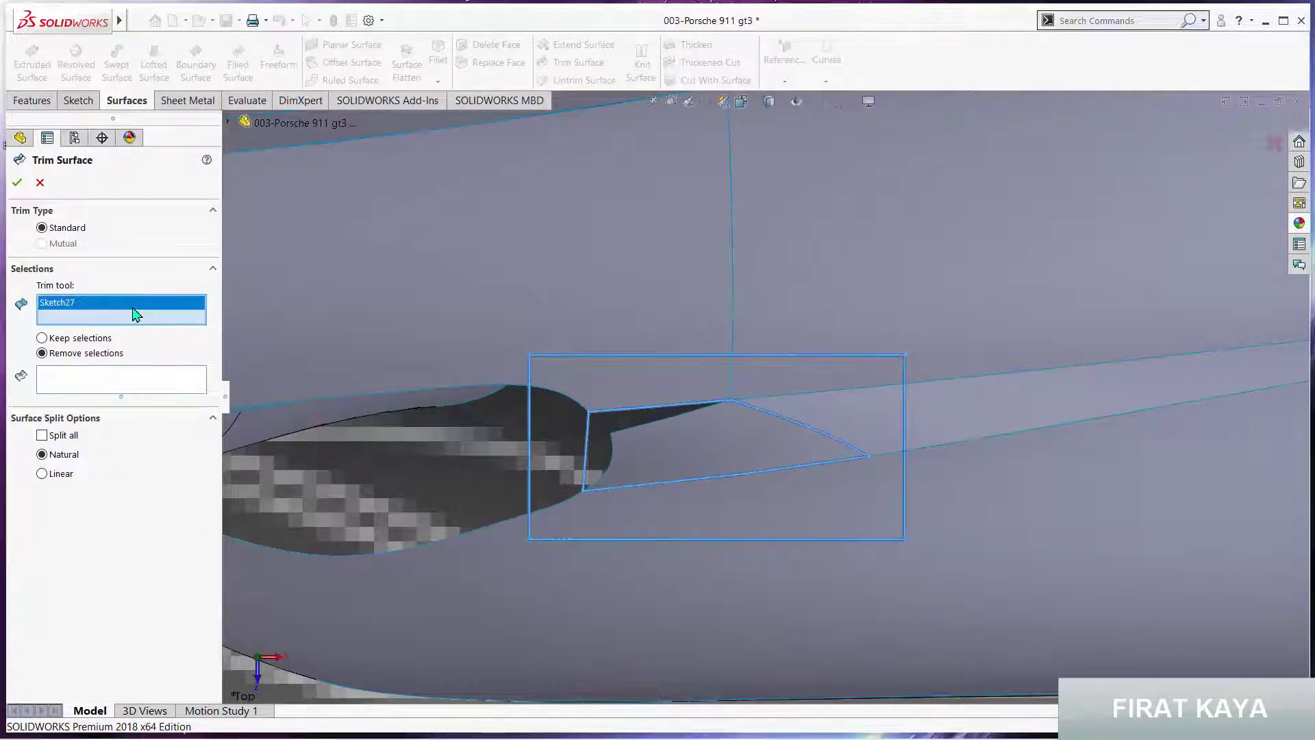
left_click(177, 381)
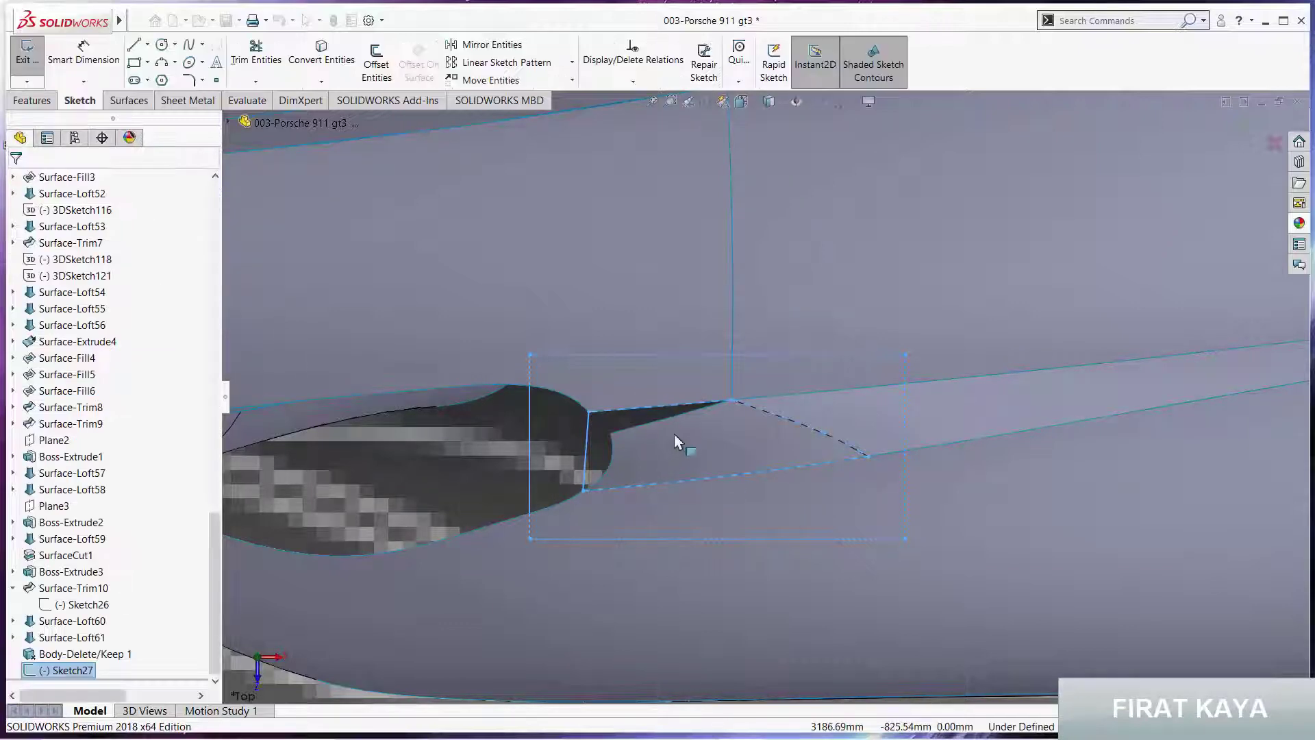
scroll(734, 419, "up", 1)
scroll(738, 425, "up", 2)
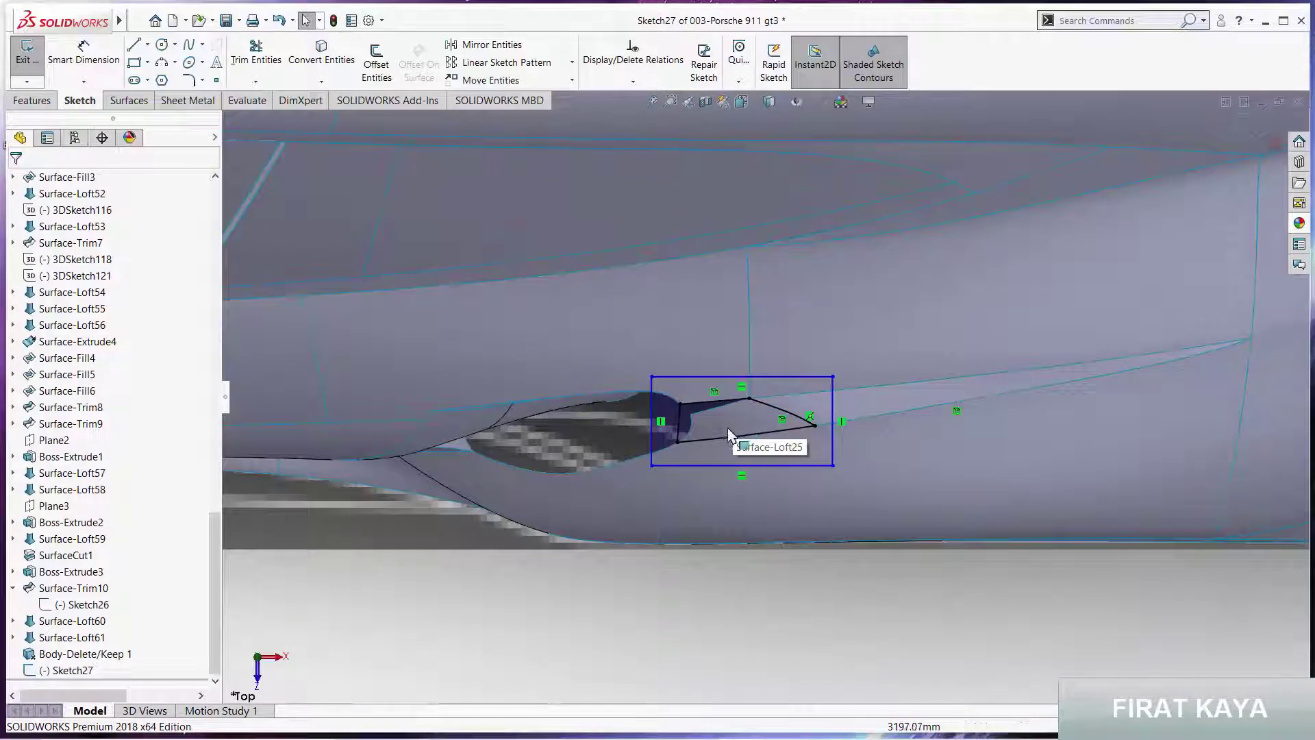
scroll(716, 435, "down", 1)
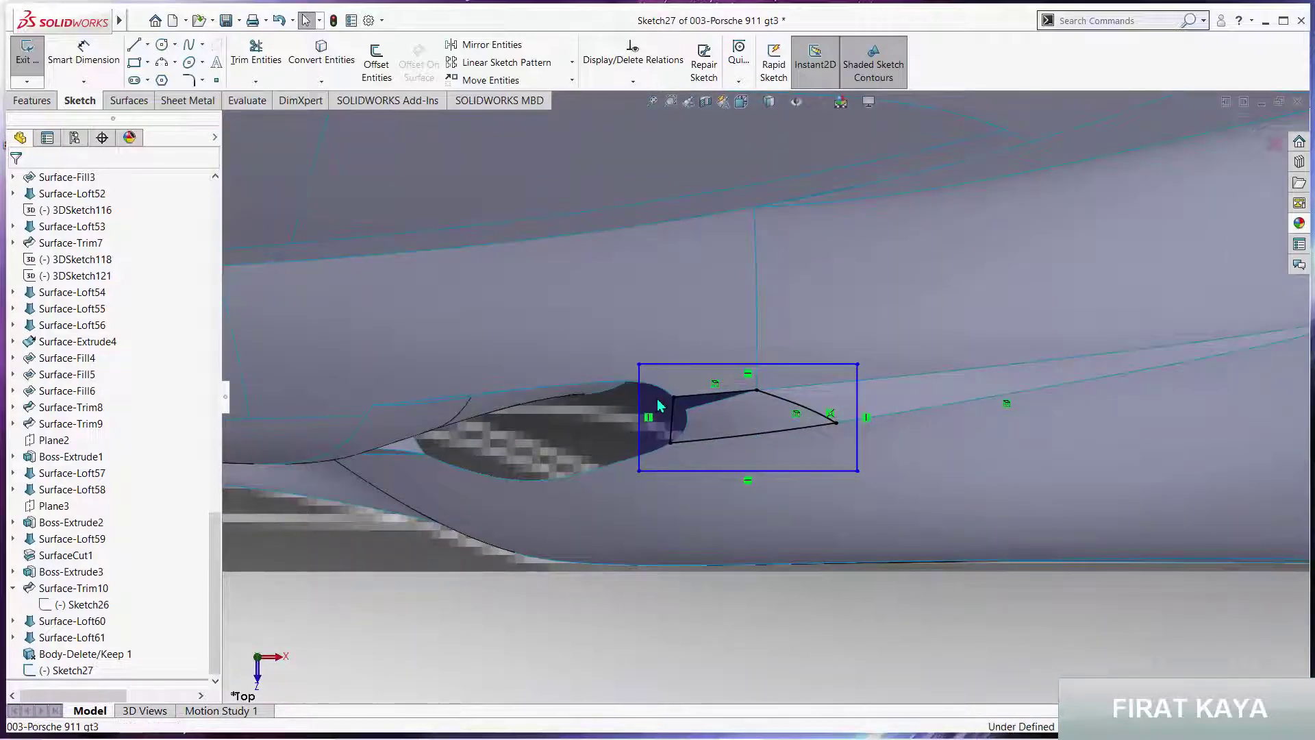
left_click(540, 293)
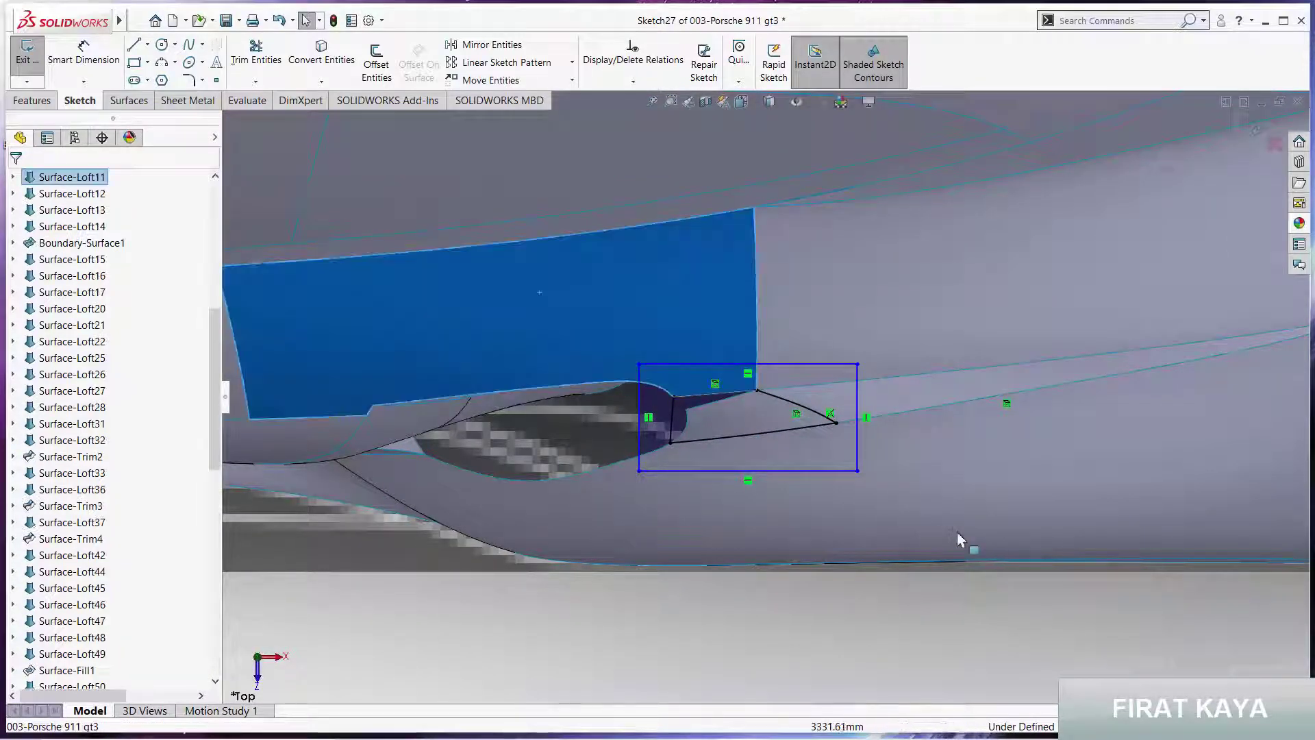
key("Escape")
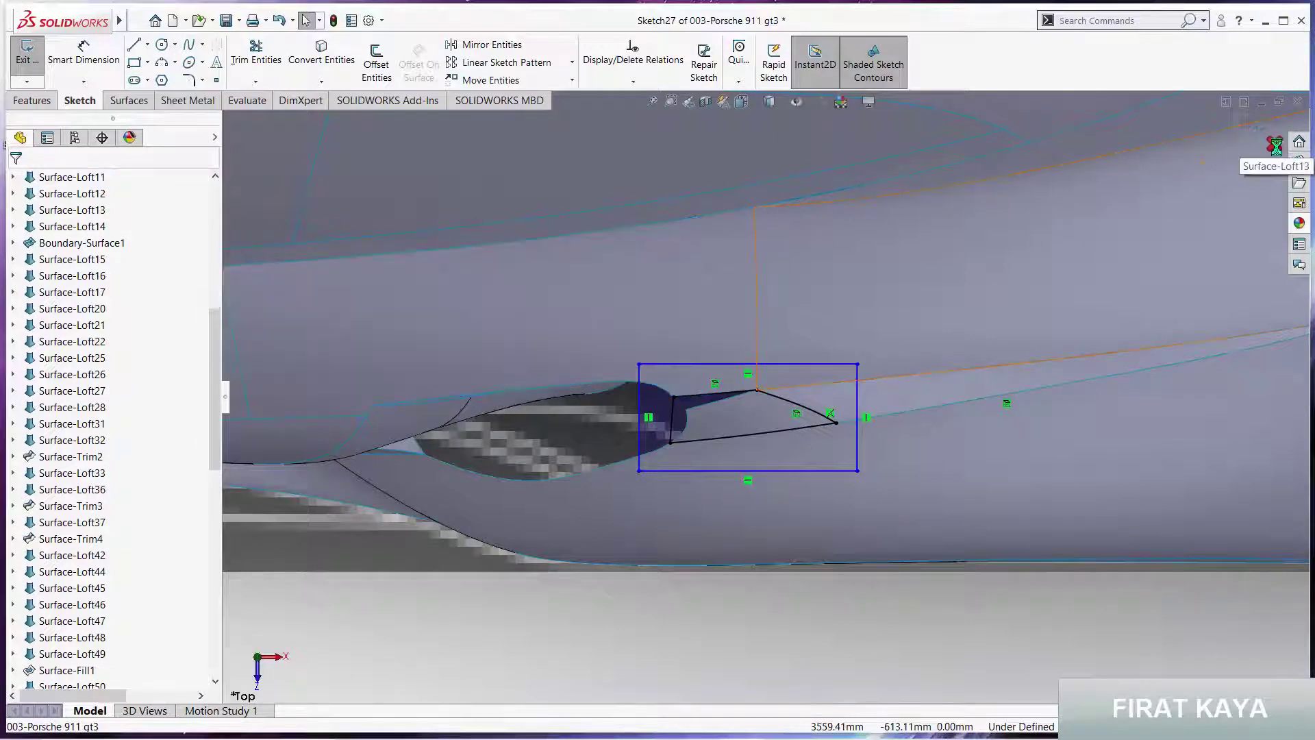
Exit Sketch27 discarding its changes, and select Sketch27 in the feature tree
left_click(1275, 144)
left_click(671, 395)
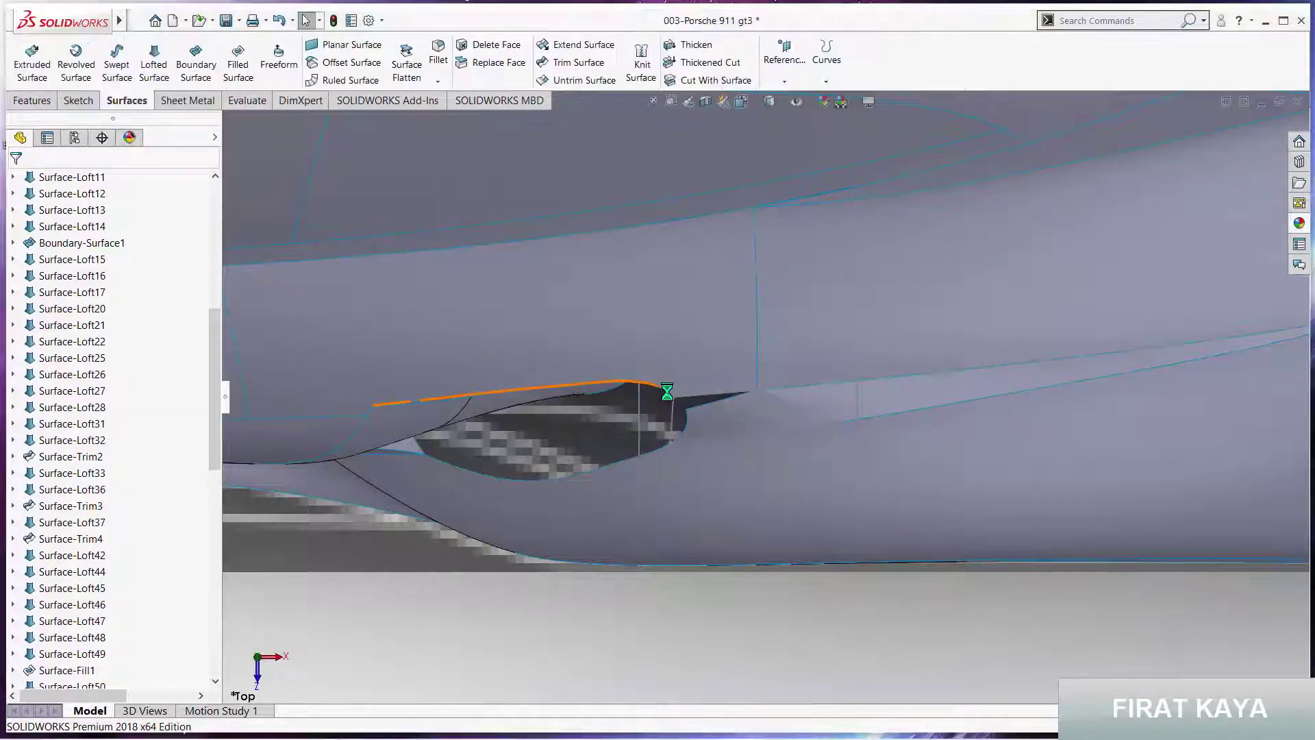
scroll(81, 637, "down", 10)
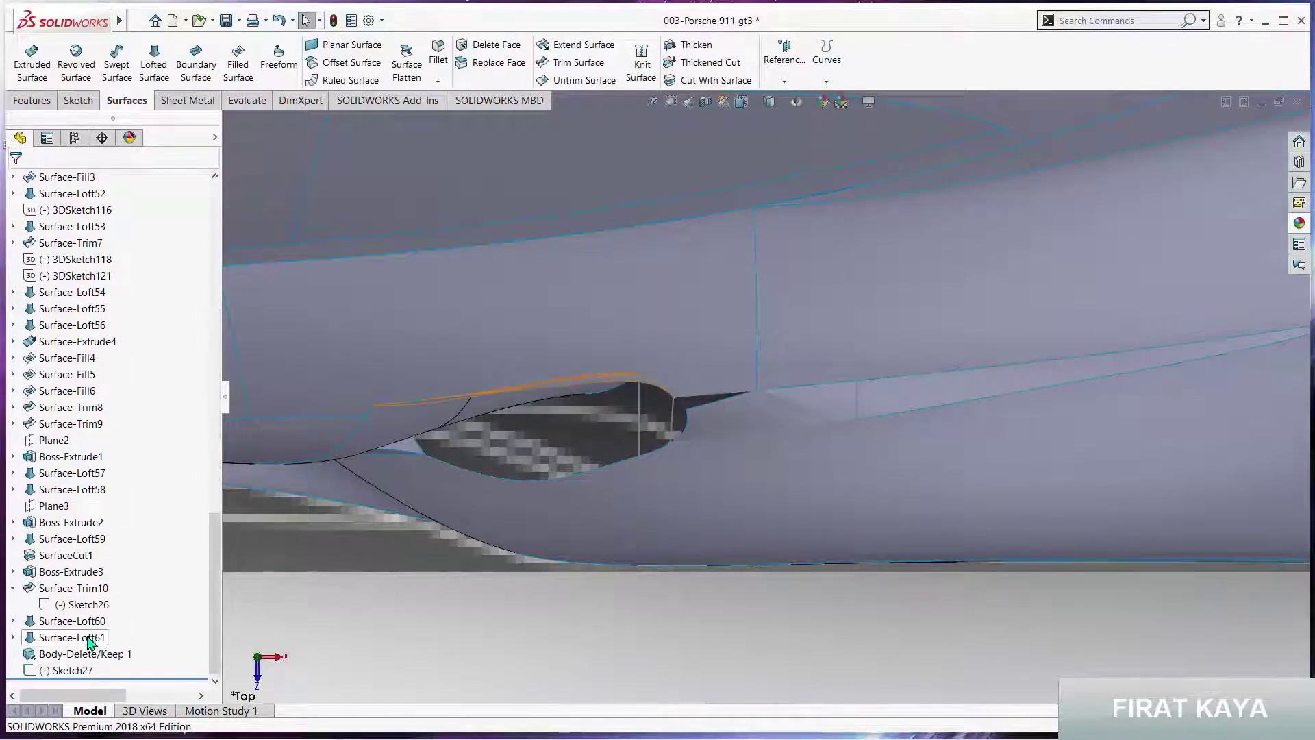
left_click(65, 671)
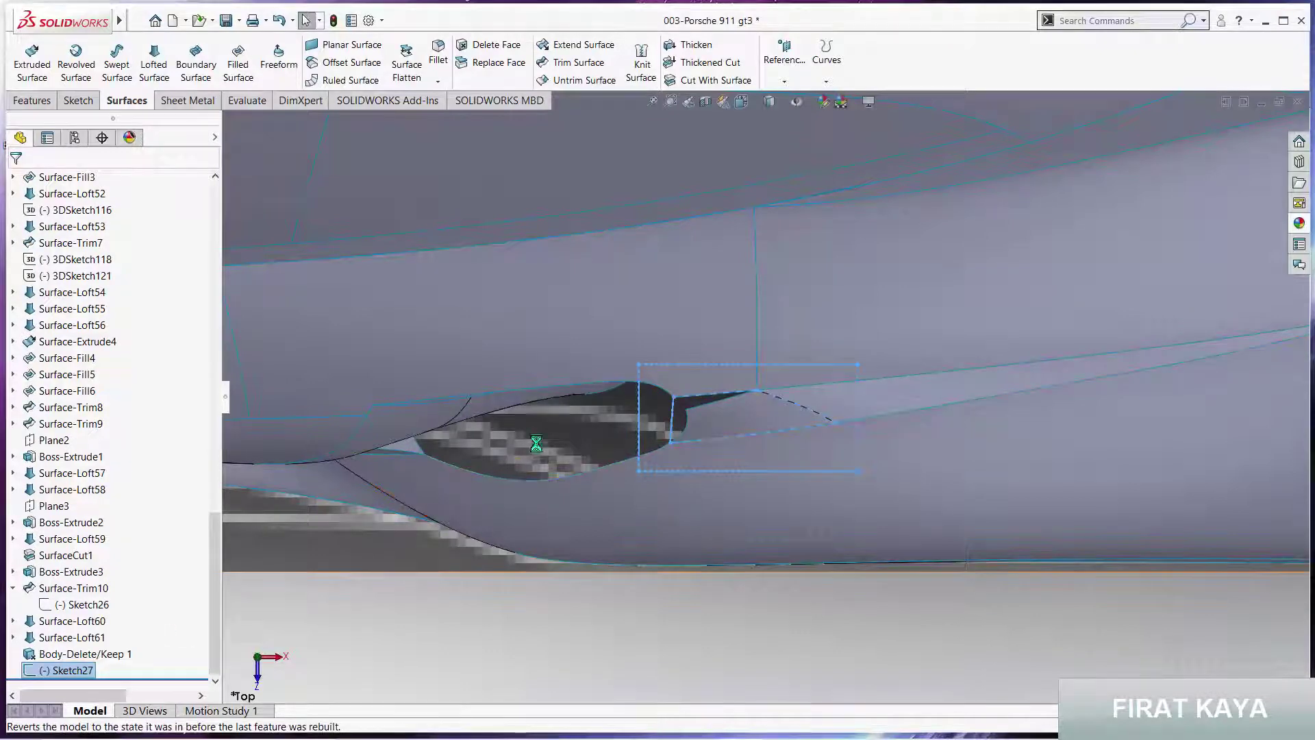
Delete Sketch27 from the model
key("Delete")
key("Return")
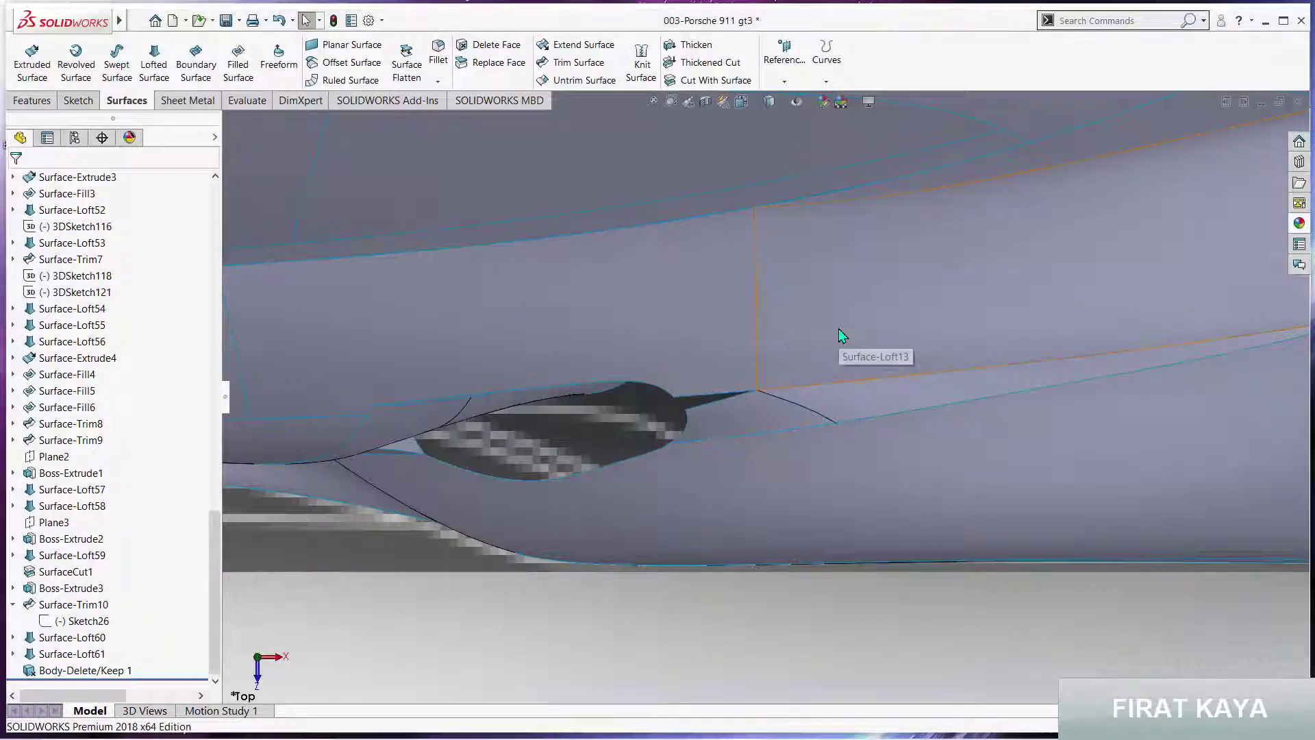
scroll(755, 385, "up", 3)
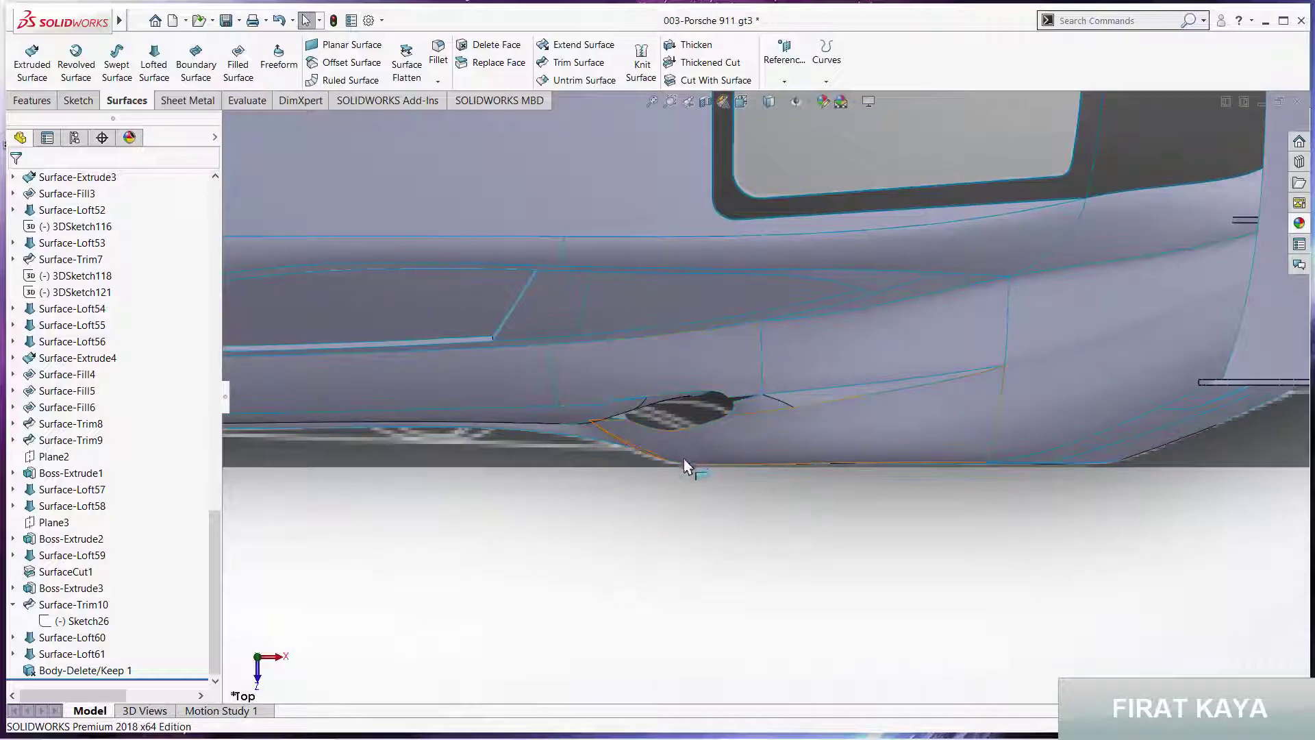
scroll(684, 459, "down", 1)
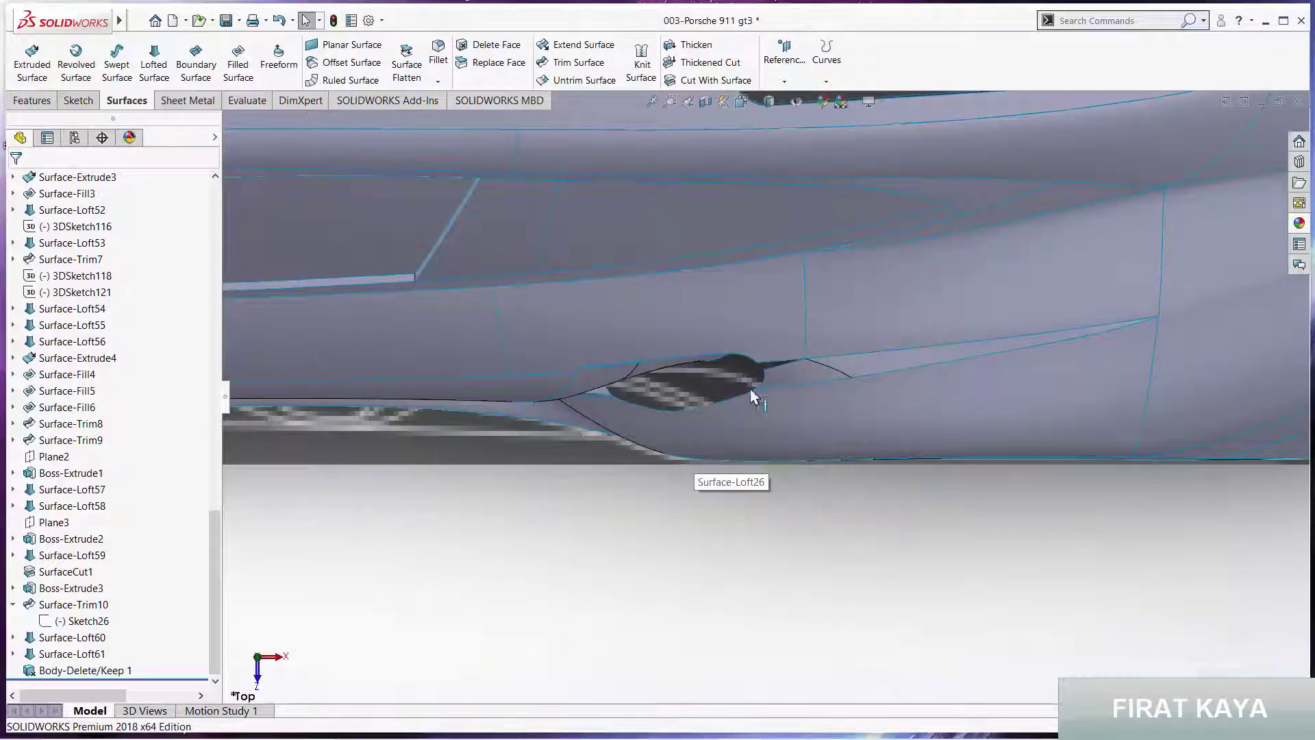
Hide the Surface-Loft25 body at the fender intake
mouse_move(750, 390)
middle_mouse_down()
mouse_move(848, 77)
mouse_move(880, 61)
mouse_move(728, 193)
mouse_move(778, 226)
mouse_move(783, 405)
middle_mouse_up()
left_click(784, 406)
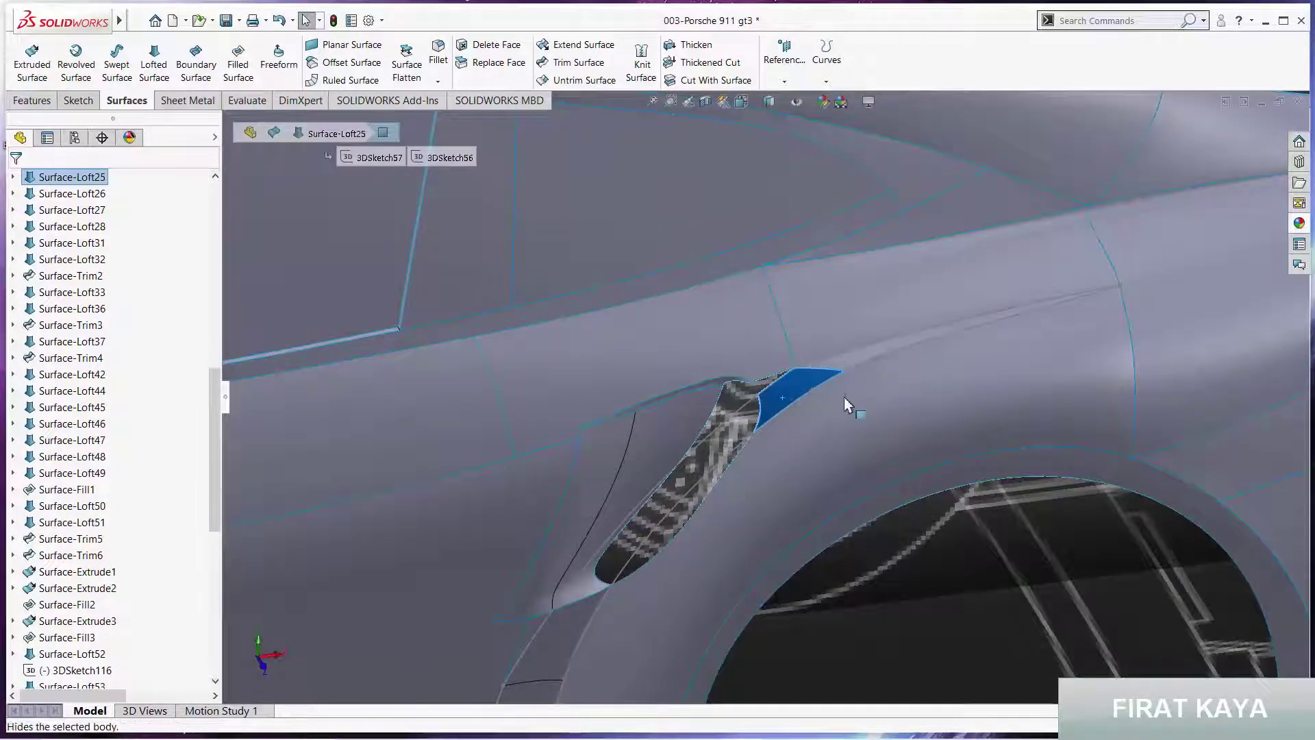
key("Tab")
scroll(787, 411, "up", 3)
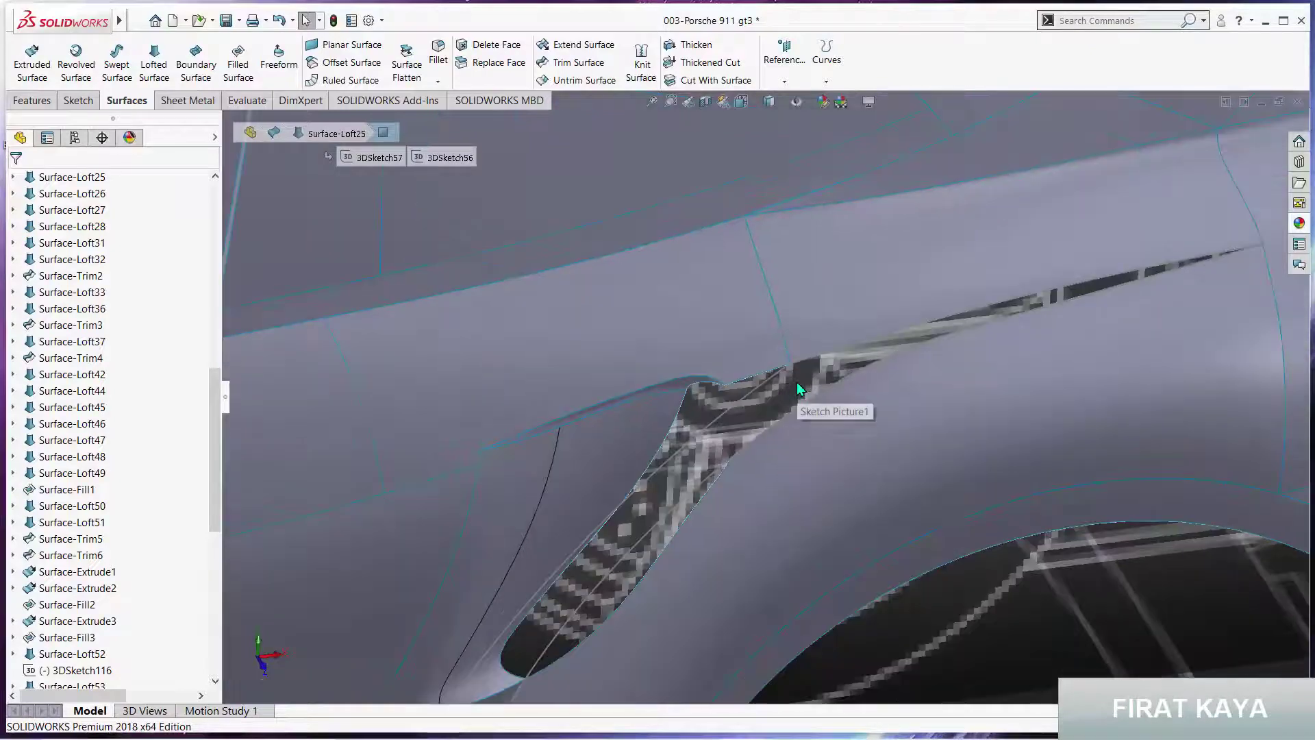
mouse_move(793, 378)
middle_mouse_down()
mouse_move(861, 254)
mouse_move(833, 300)
middle_mouse_up()
scroll(832, 300, "down", 2)
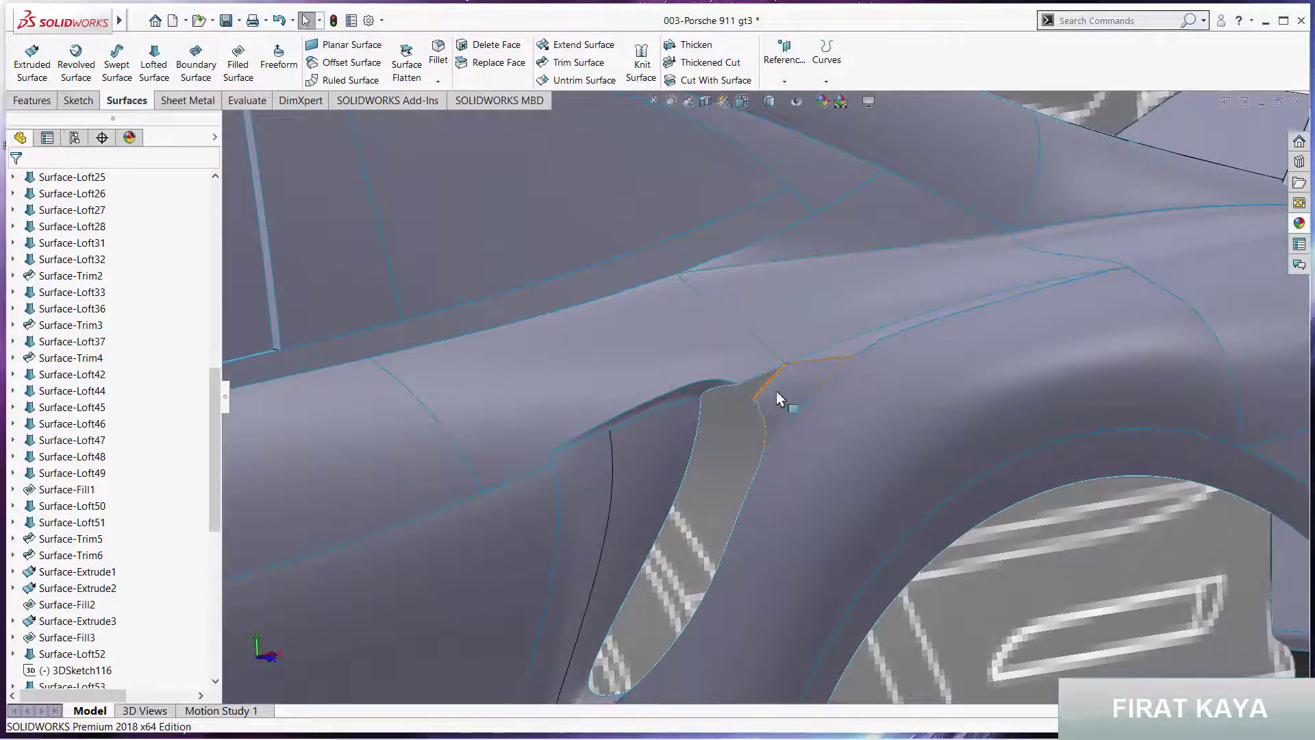
scroll(89, 582, "down", 9)
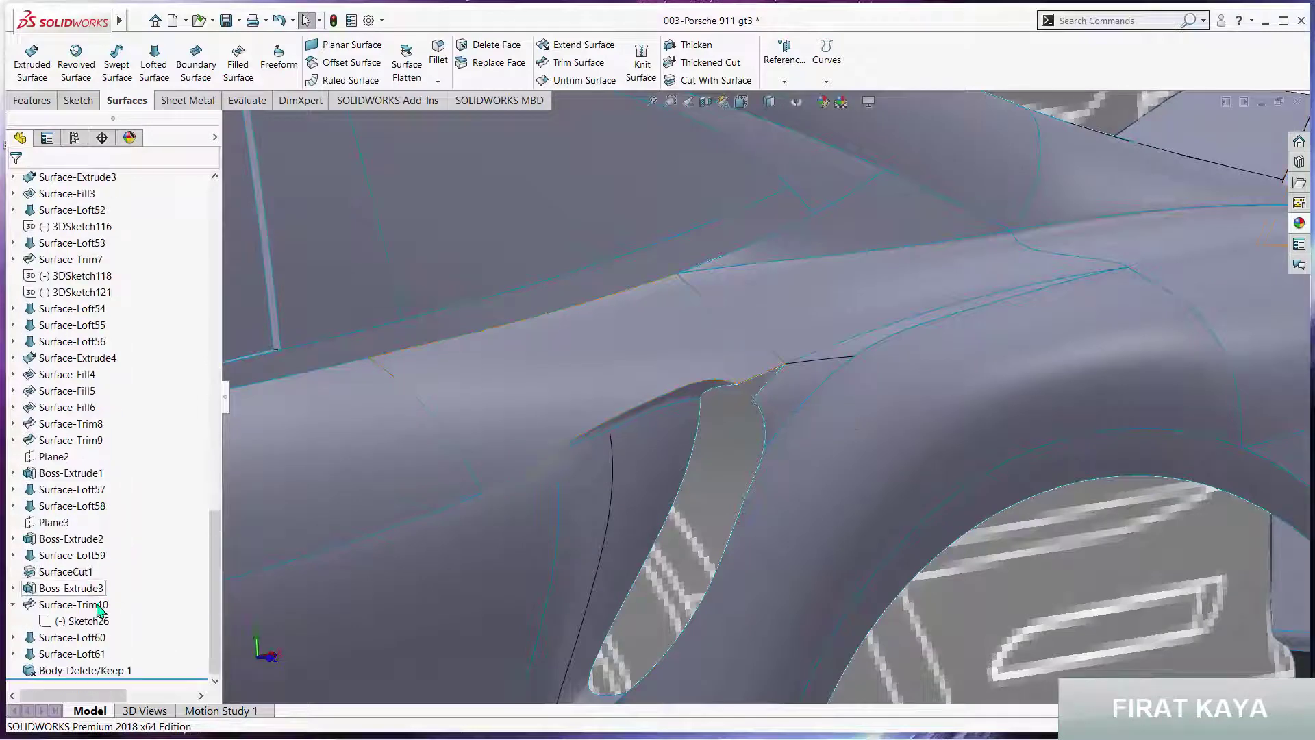
Add Surface-Trim10[5] to Body-Delete/Keep1's bodies to delete and accept the edit
left_click(82, 670)
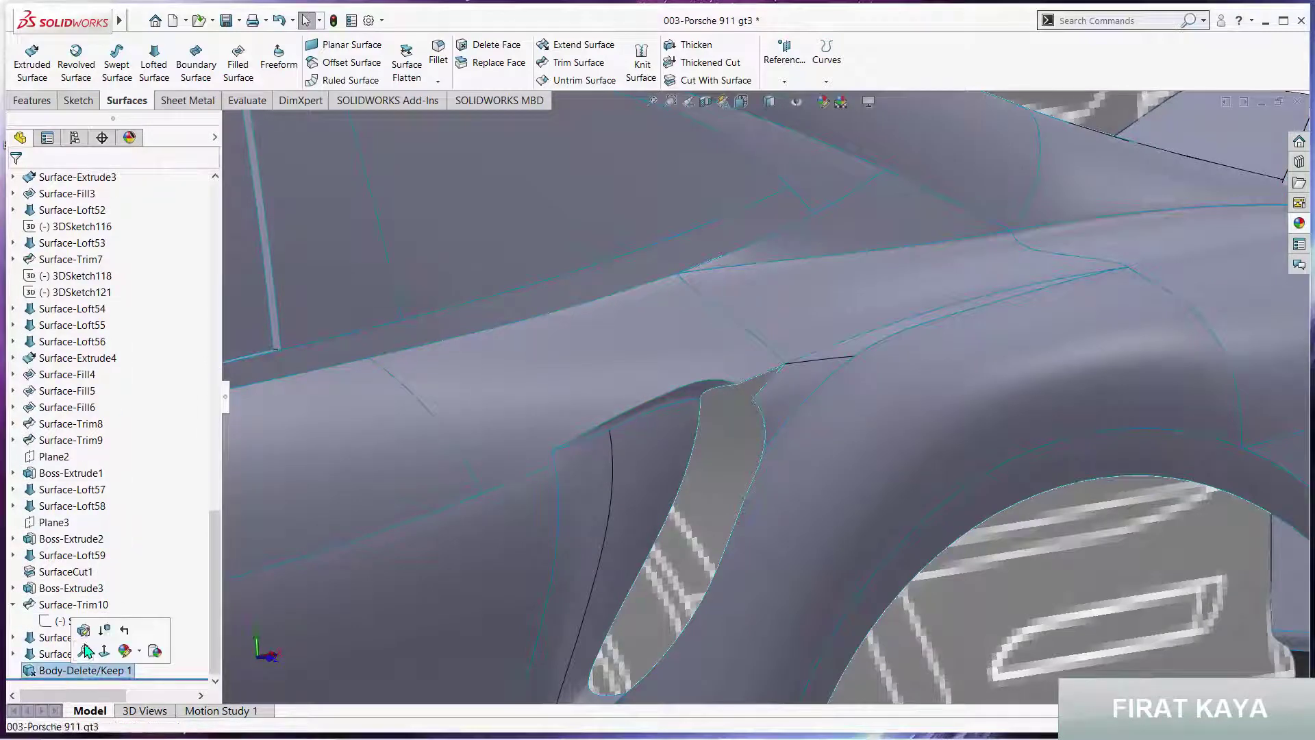
left_click(800, 375)
left_click(1248, 124)
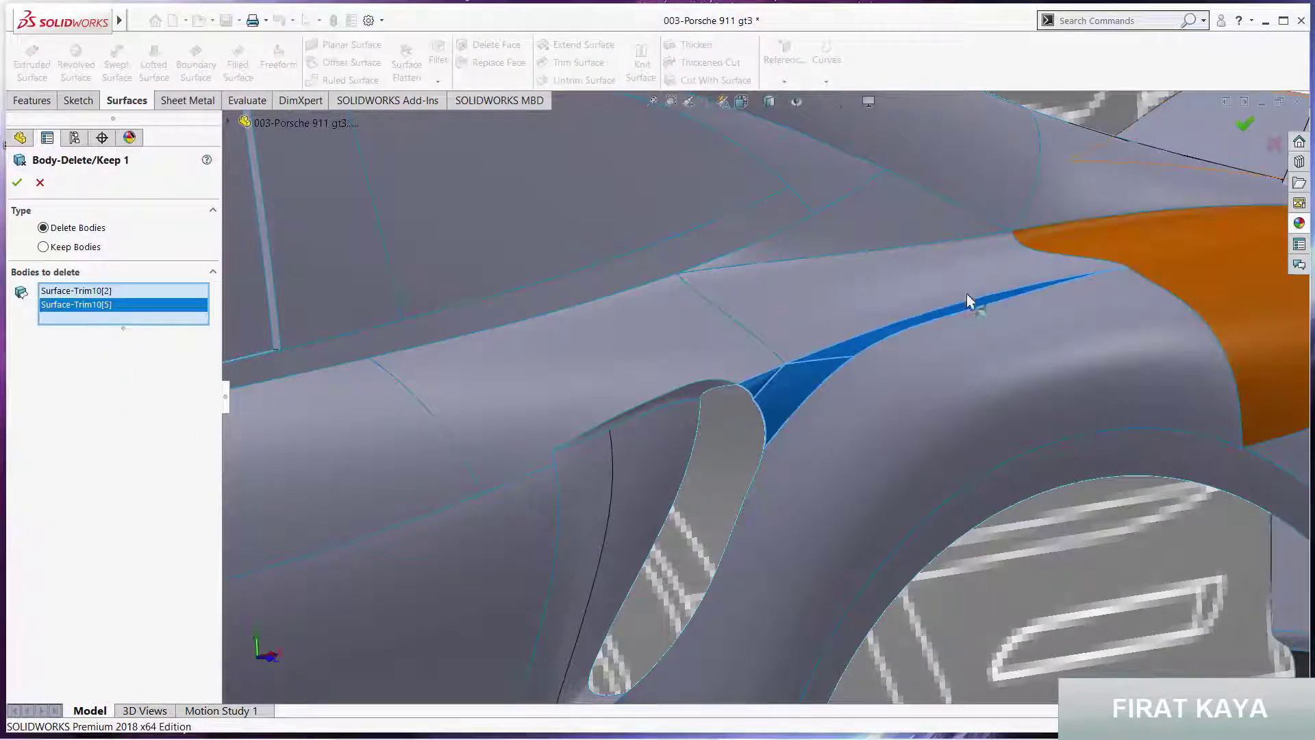
mouse_move(803, 410)
middle_mouse_down()
mouse_move(872, 352)
mouse_move(815, 425)
middle_mouse_up()
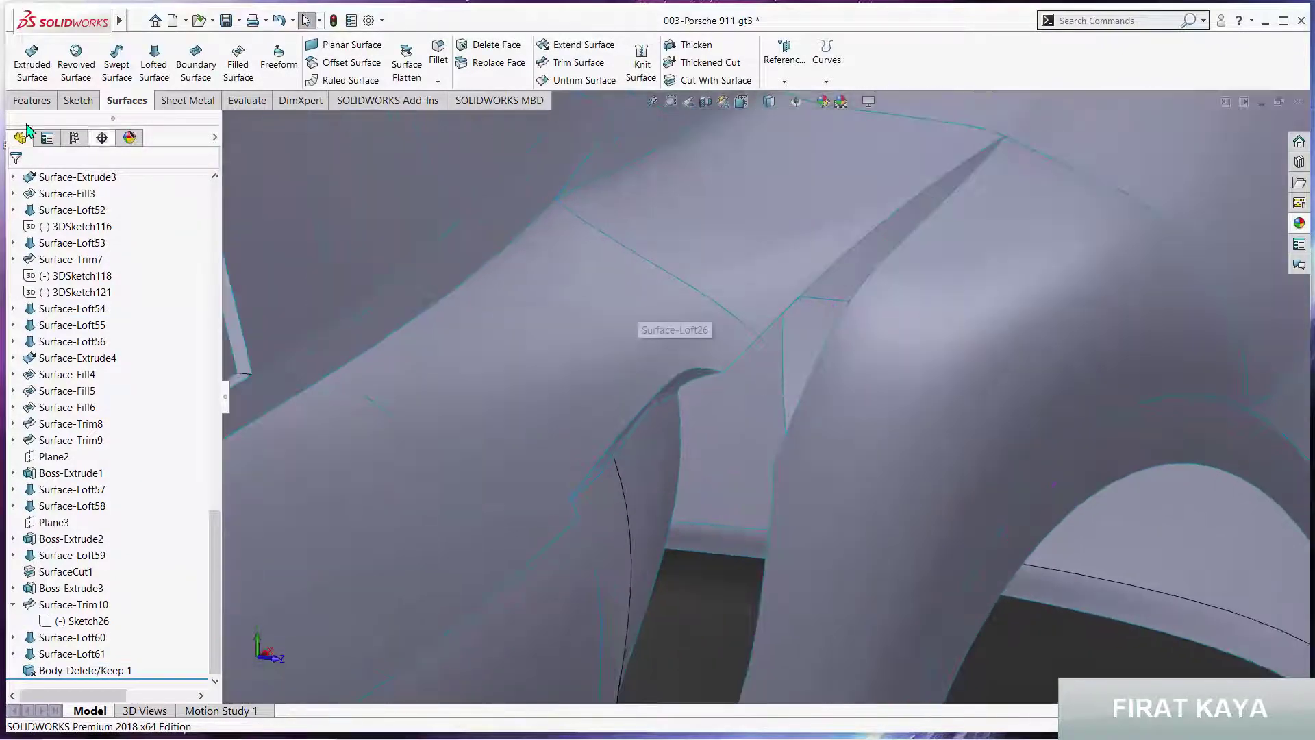
left_click(78, 100)
left_click(28, 81)
Start 3DSketch148 and draw a three-point spline down the intake edge
left_click(50, 115)
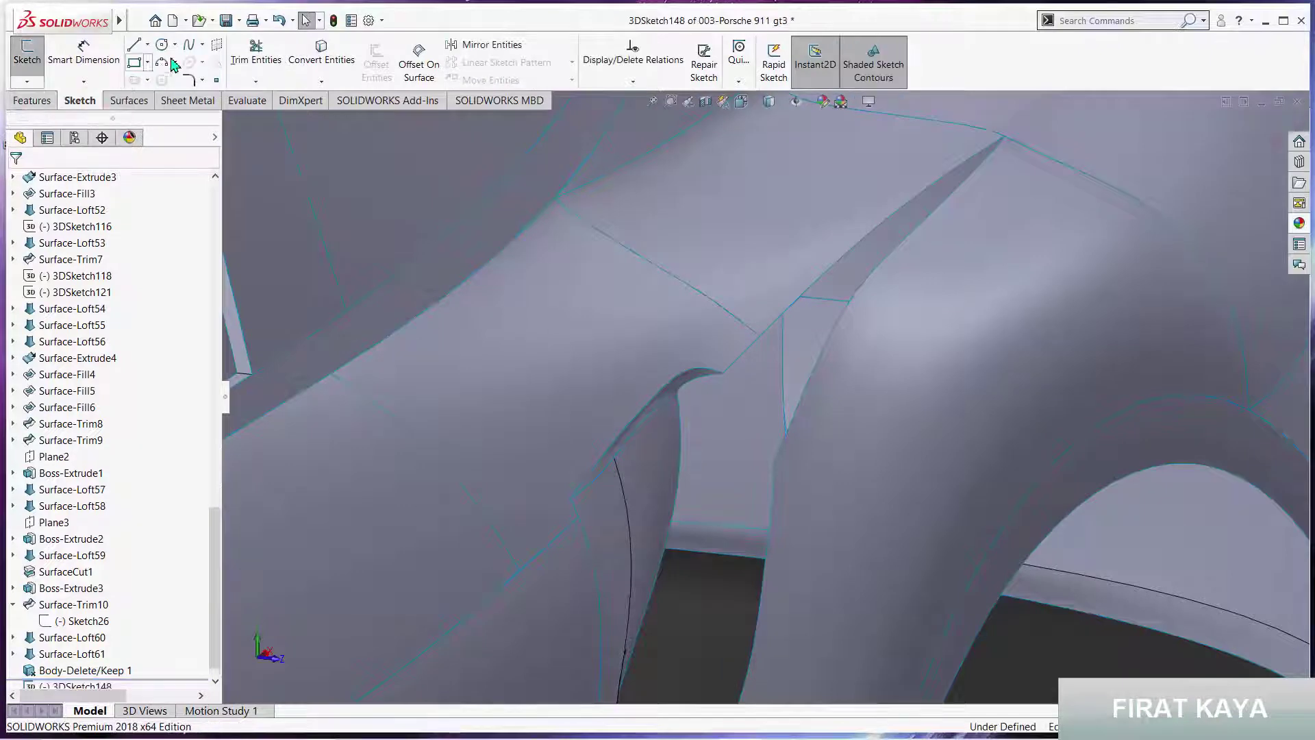
left_click(724, 374)
left_click(763, 409)
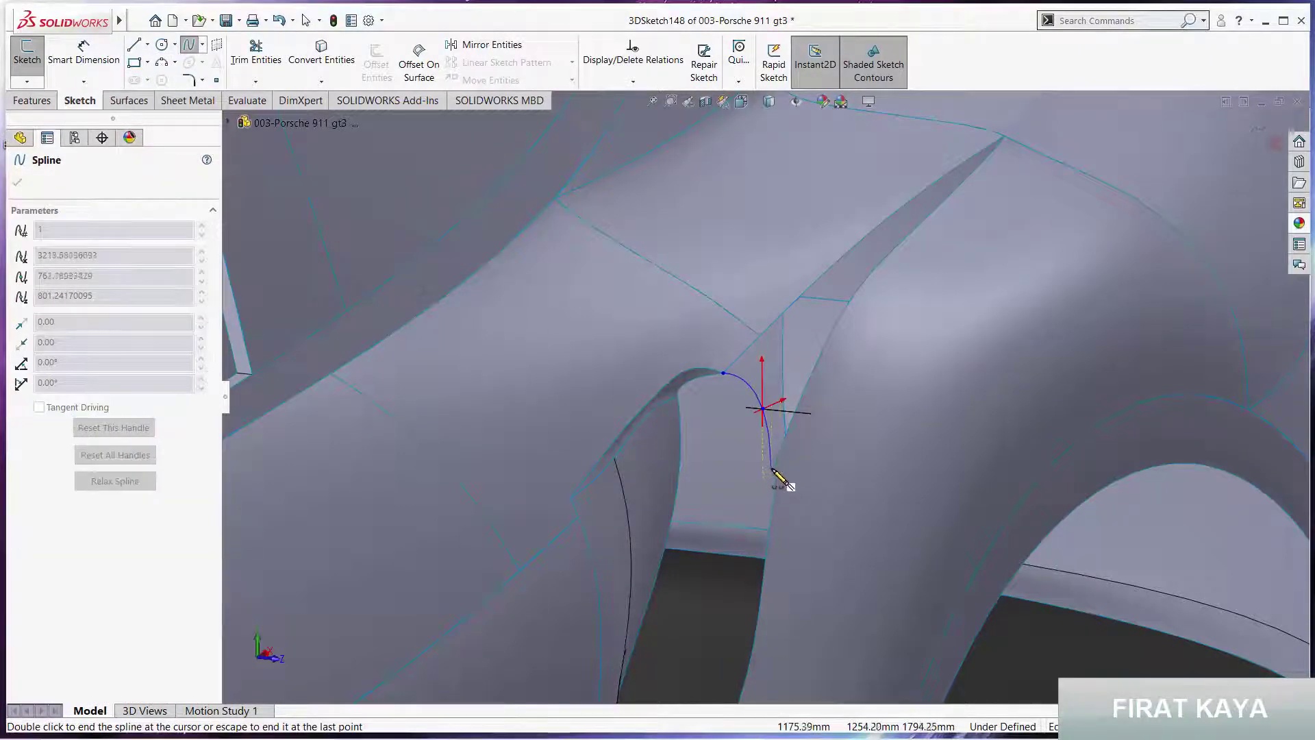
double_click(774, 460)
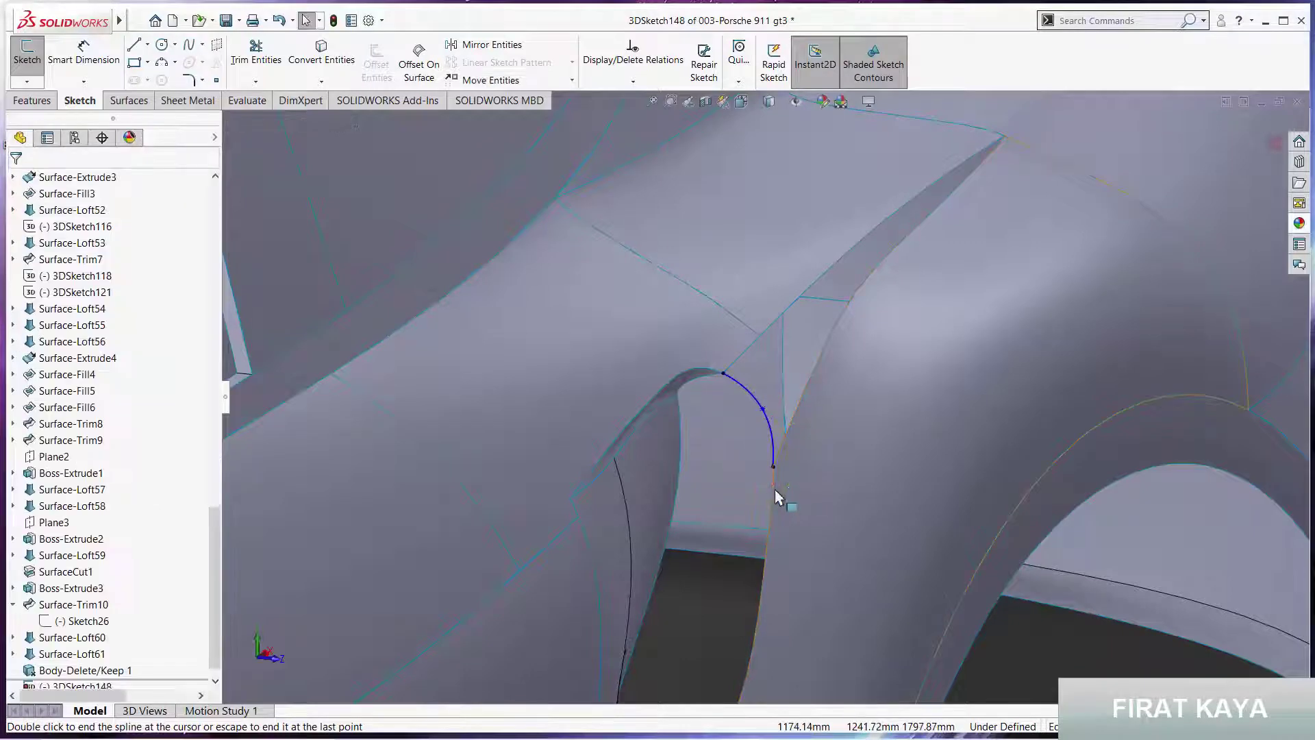
left_click(767, 453)
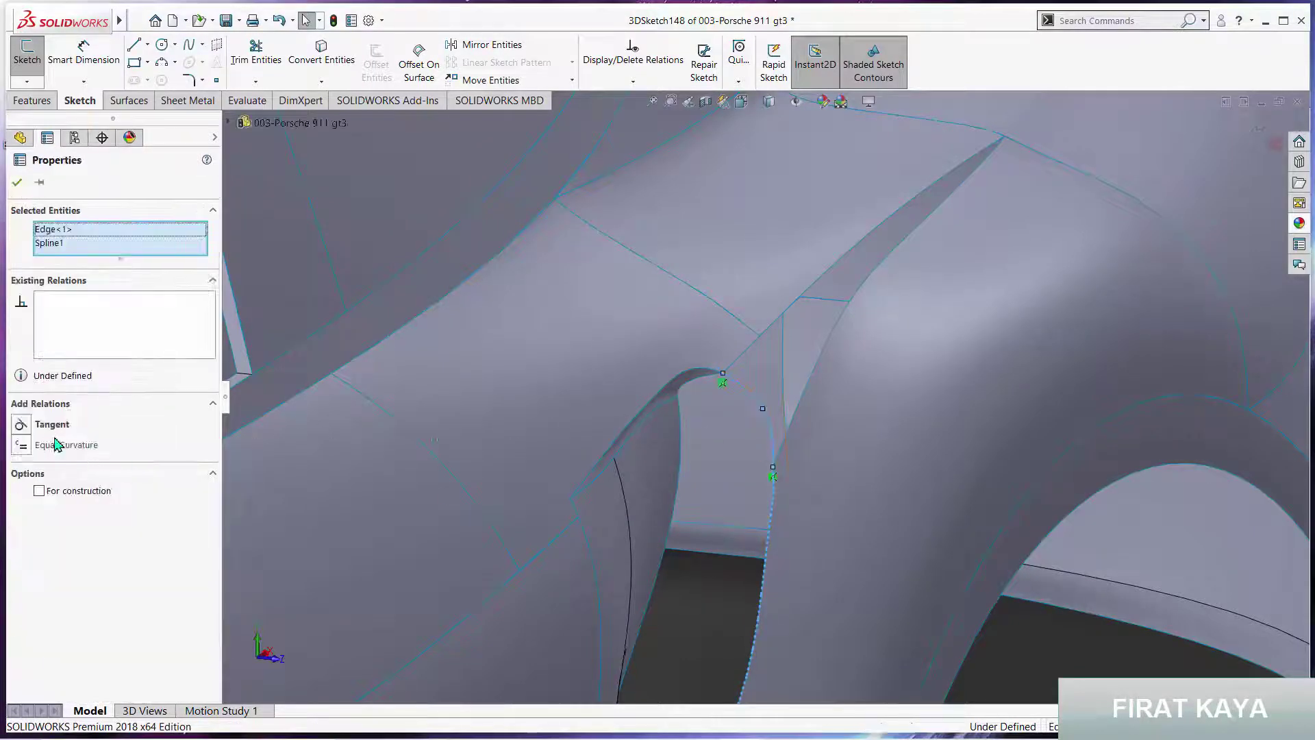
key("Escape")
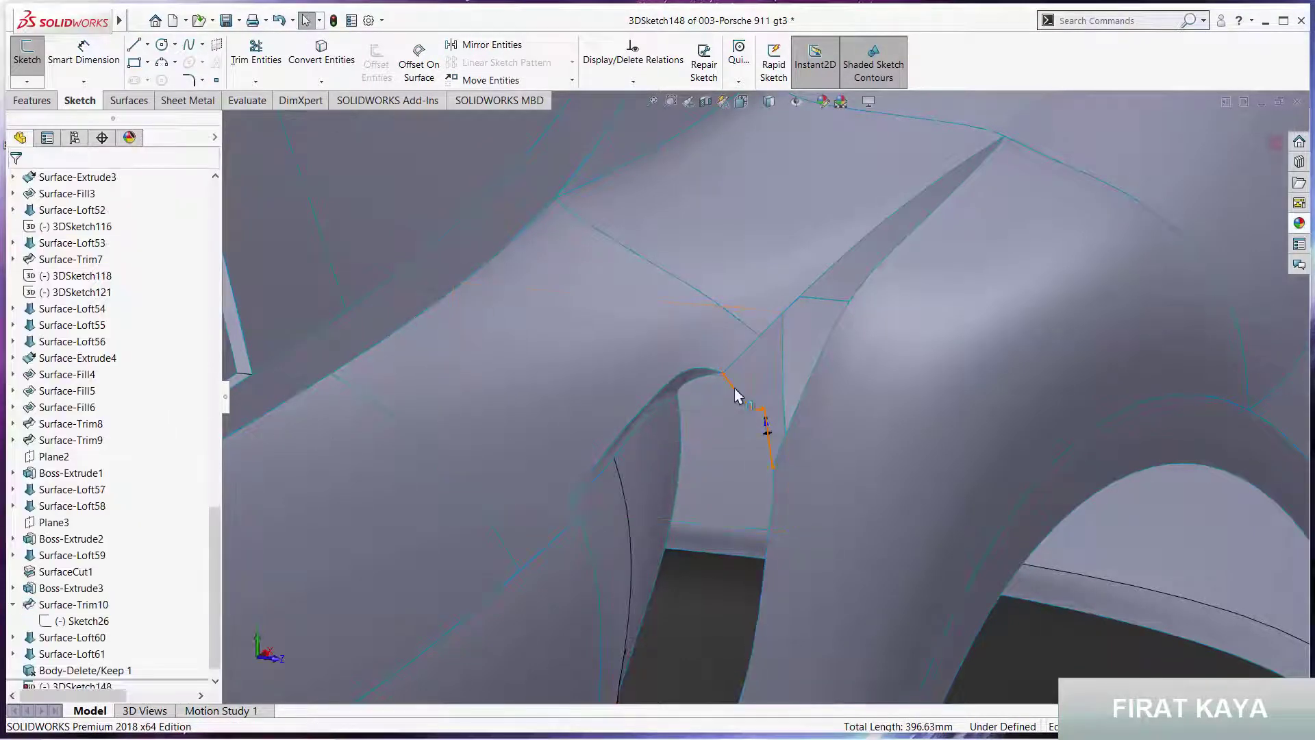
left_click(716, 374)
left_click(697, 370, "ctrl")
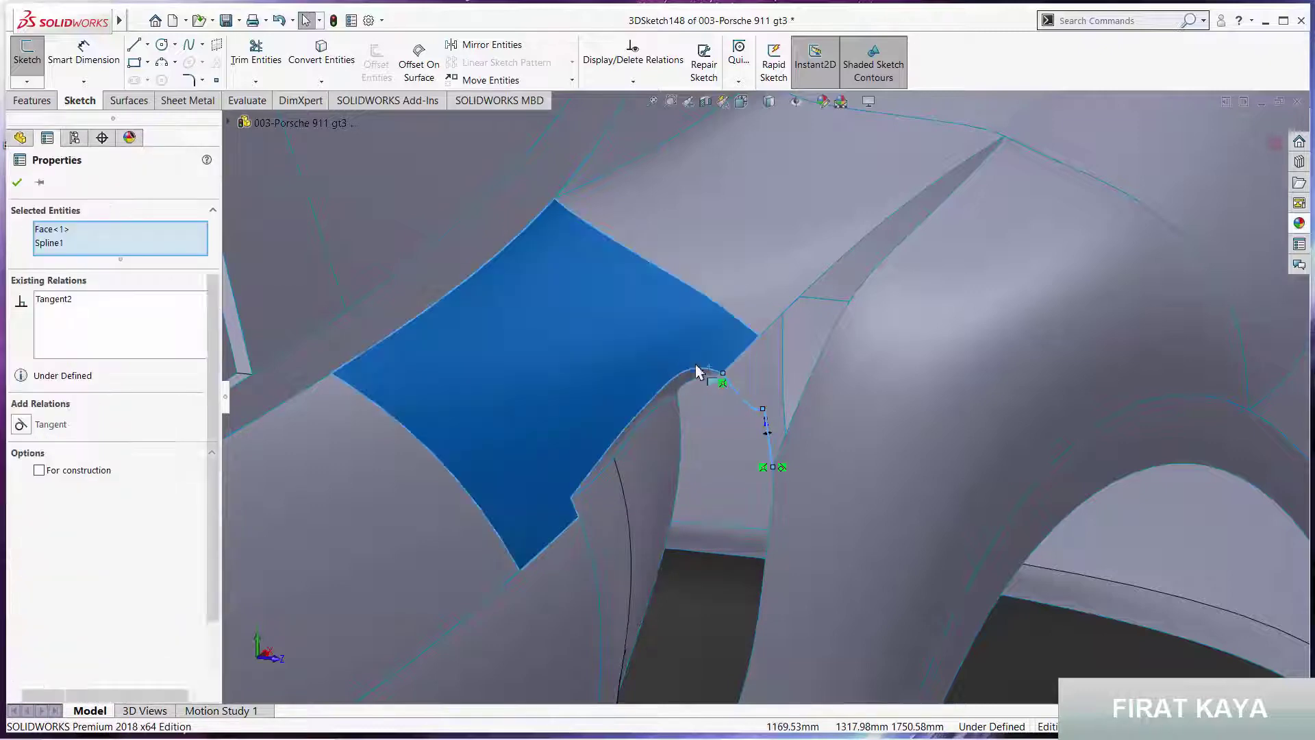
left_click(702, 371, "ctrl")
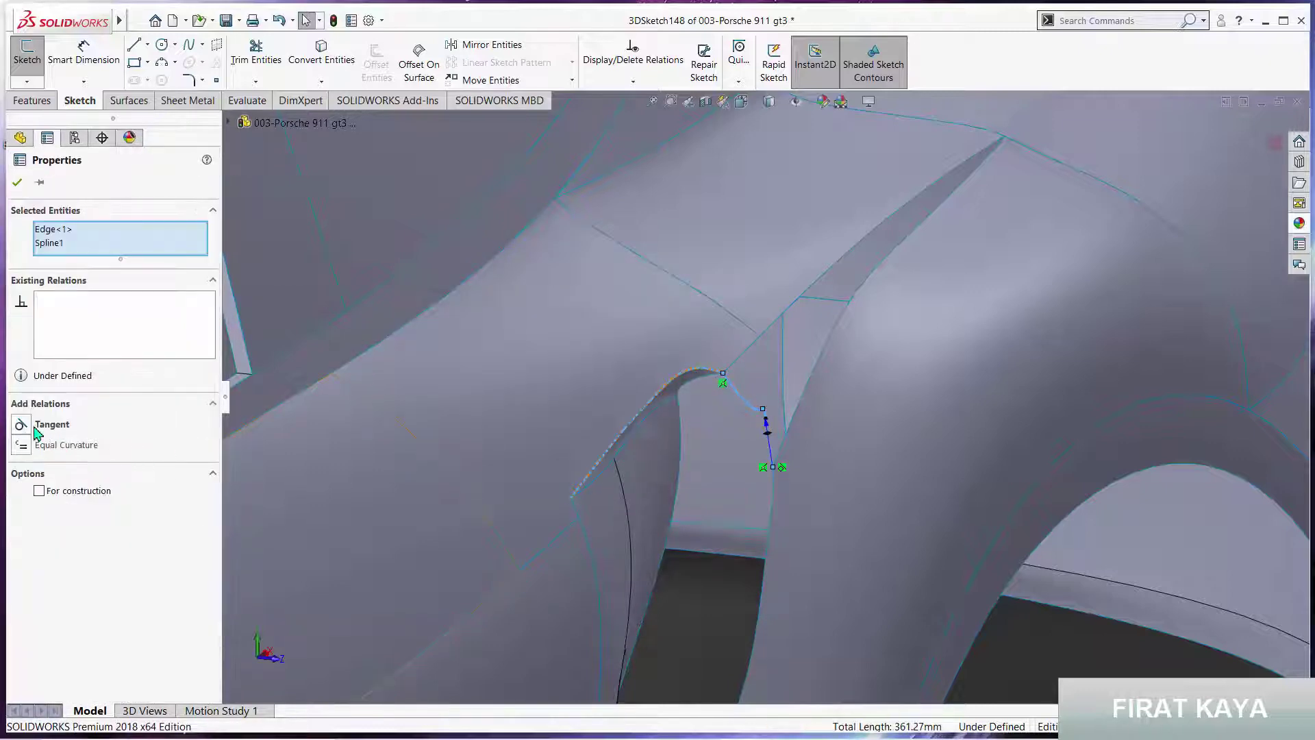
key("Escape")
In Left view, reshape the spline's upper tangent, lower half and middle point
key("f")
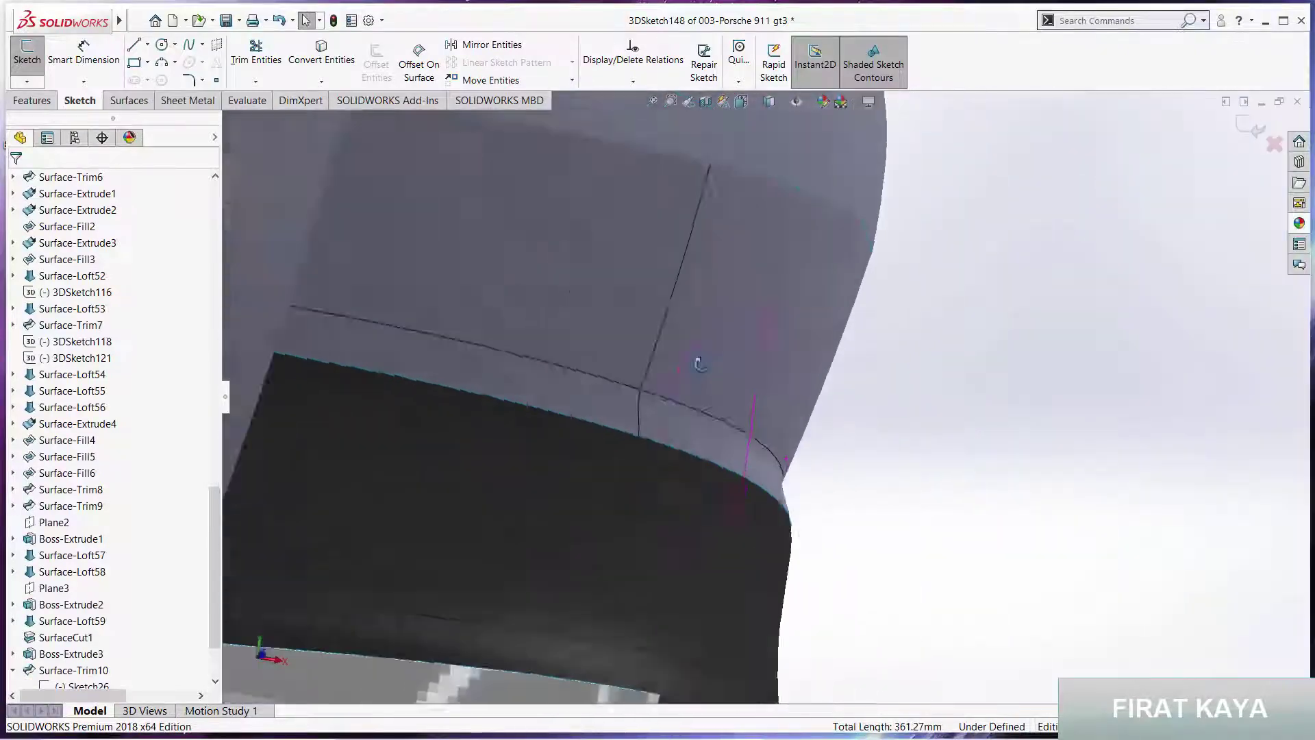
key("space")
key("ctrl+3")
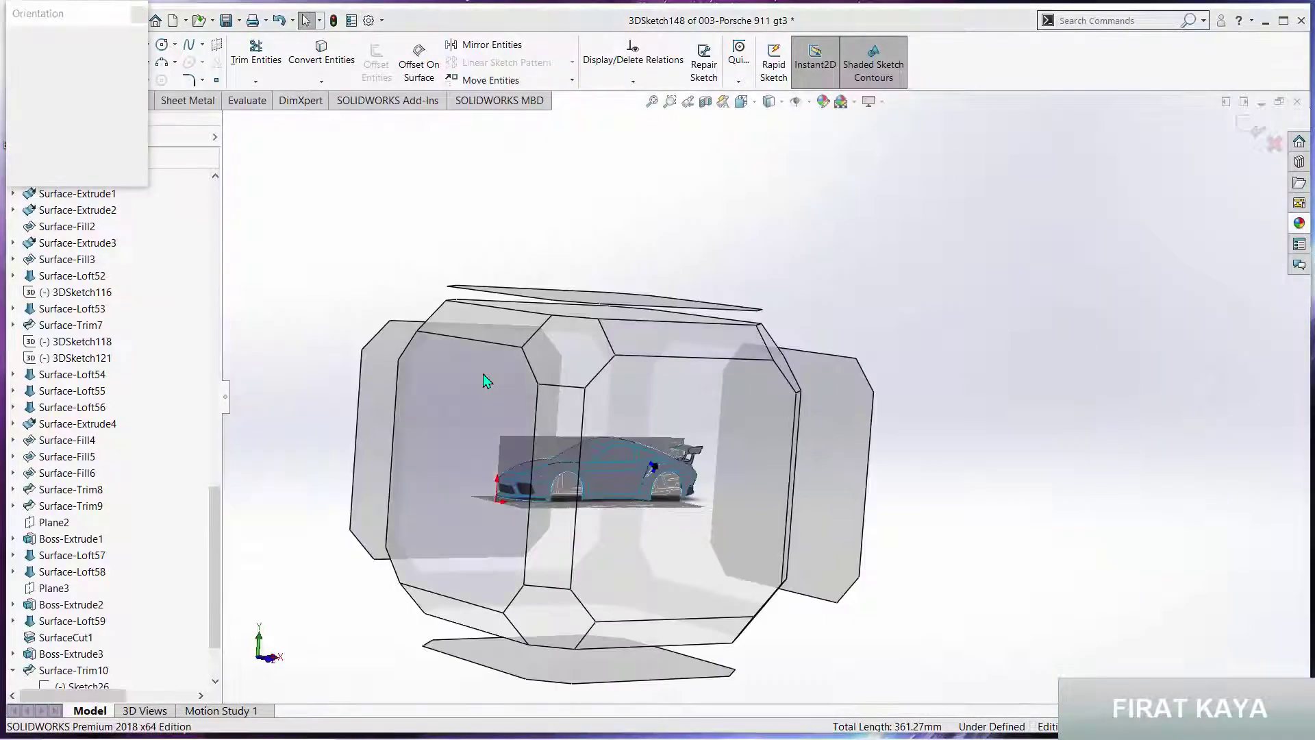
scroll(993, 366, "down", 2)
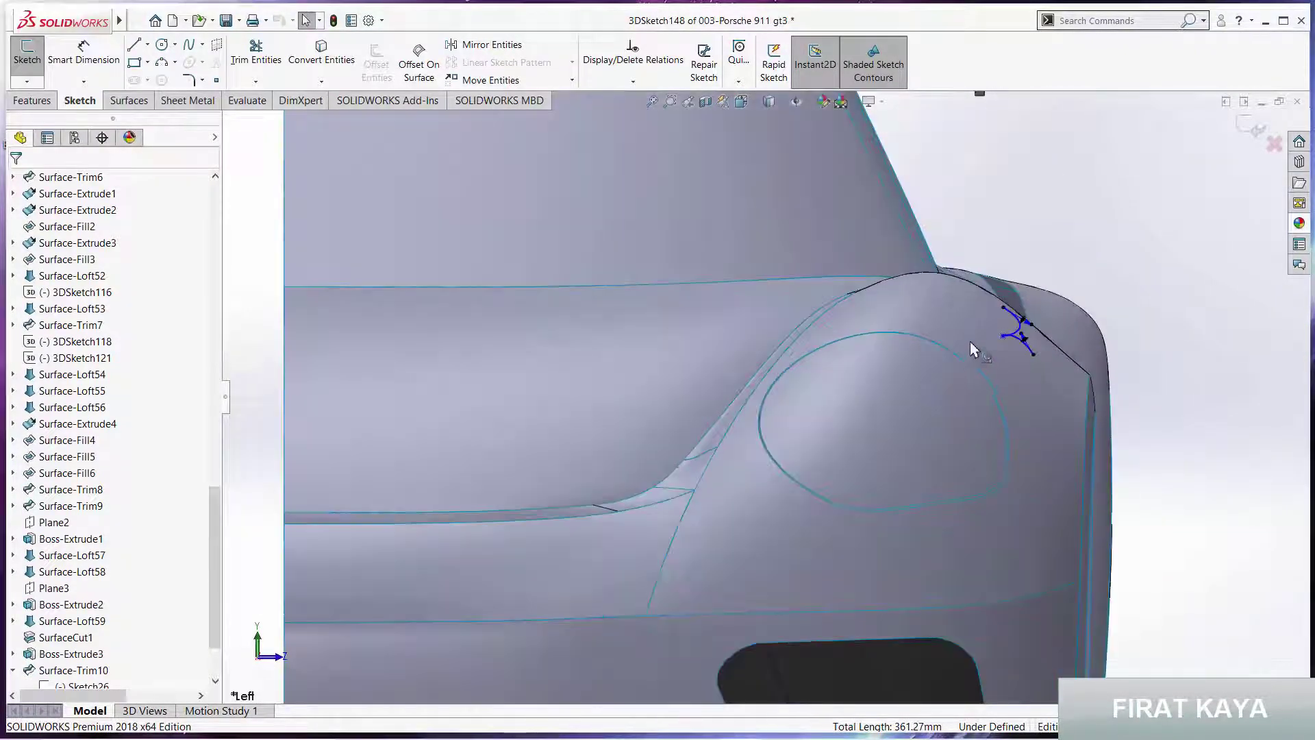
scroll(979, 343, "down", 3)
scroll(983, 327, "down", 3)
left_click_drag(1068, 357, 988, 308)
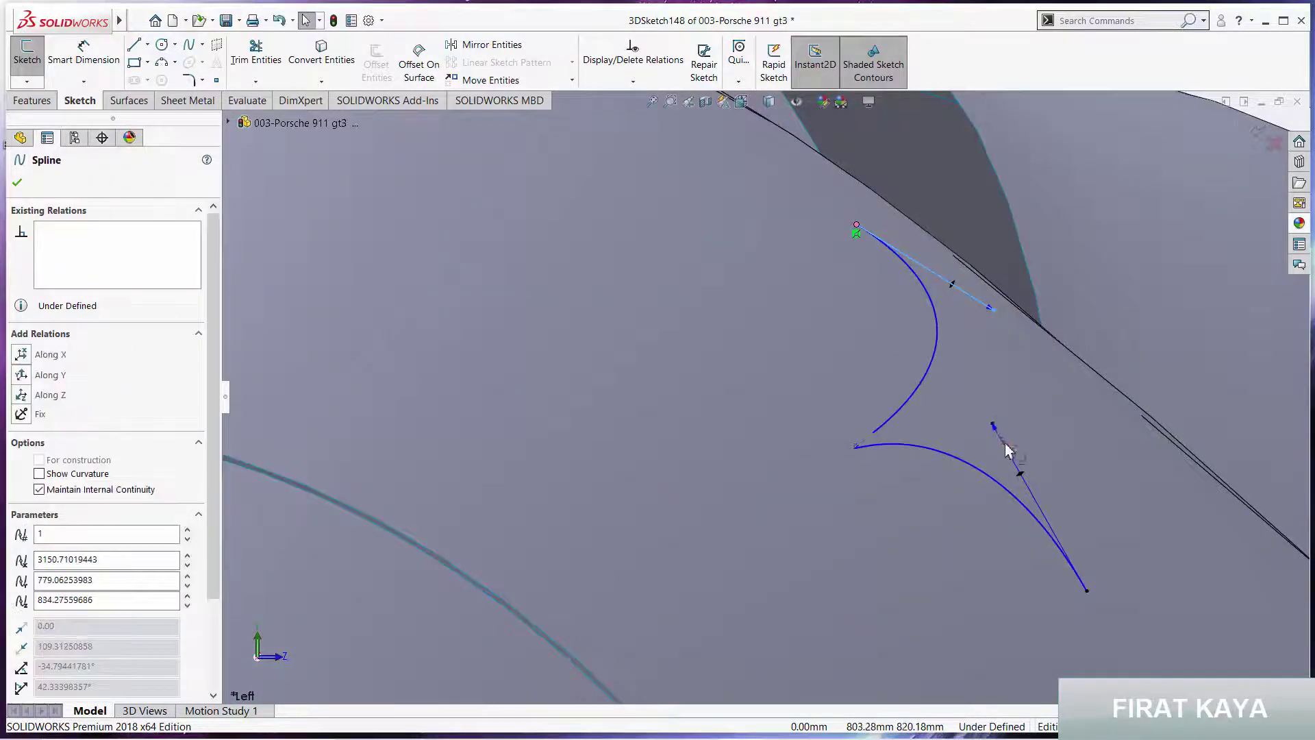
left_click_drag(992, 426, 1029, 489)
left_click(857, 446)
left_click_drag(857, 446, 1004, 408)
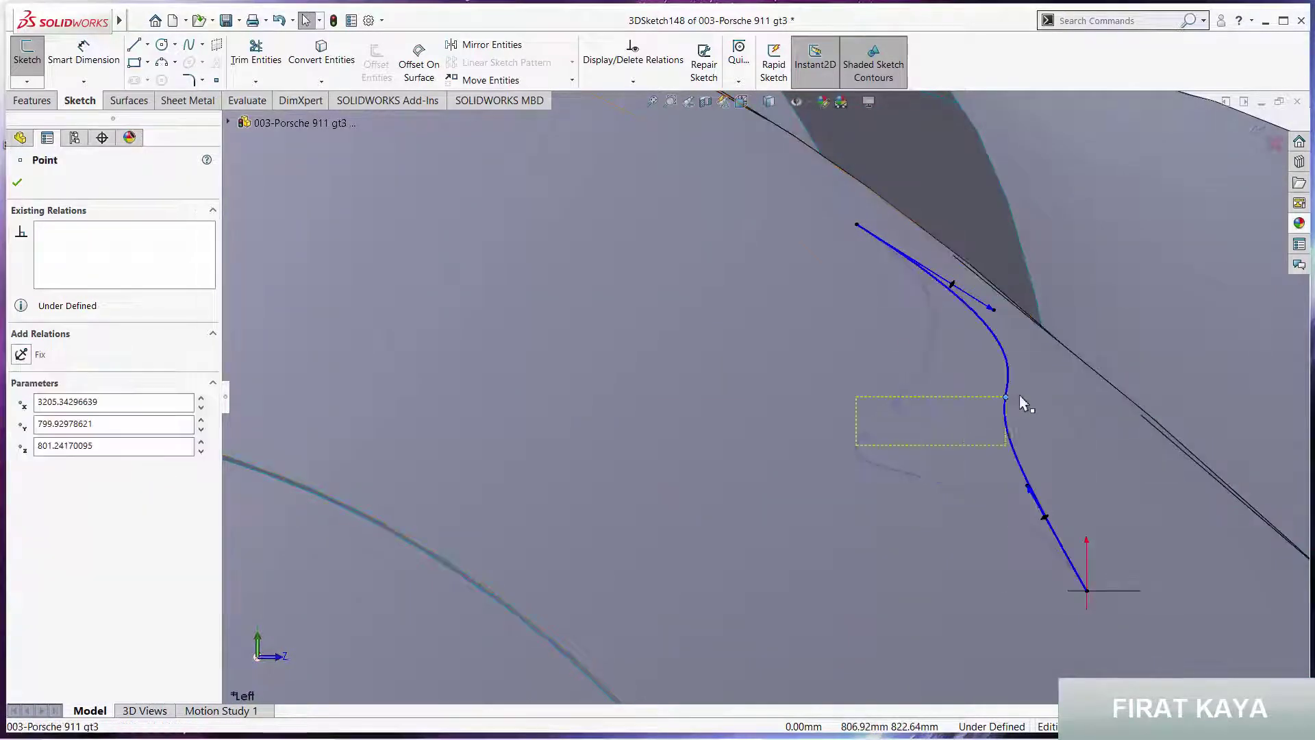
left_click(882, 326)
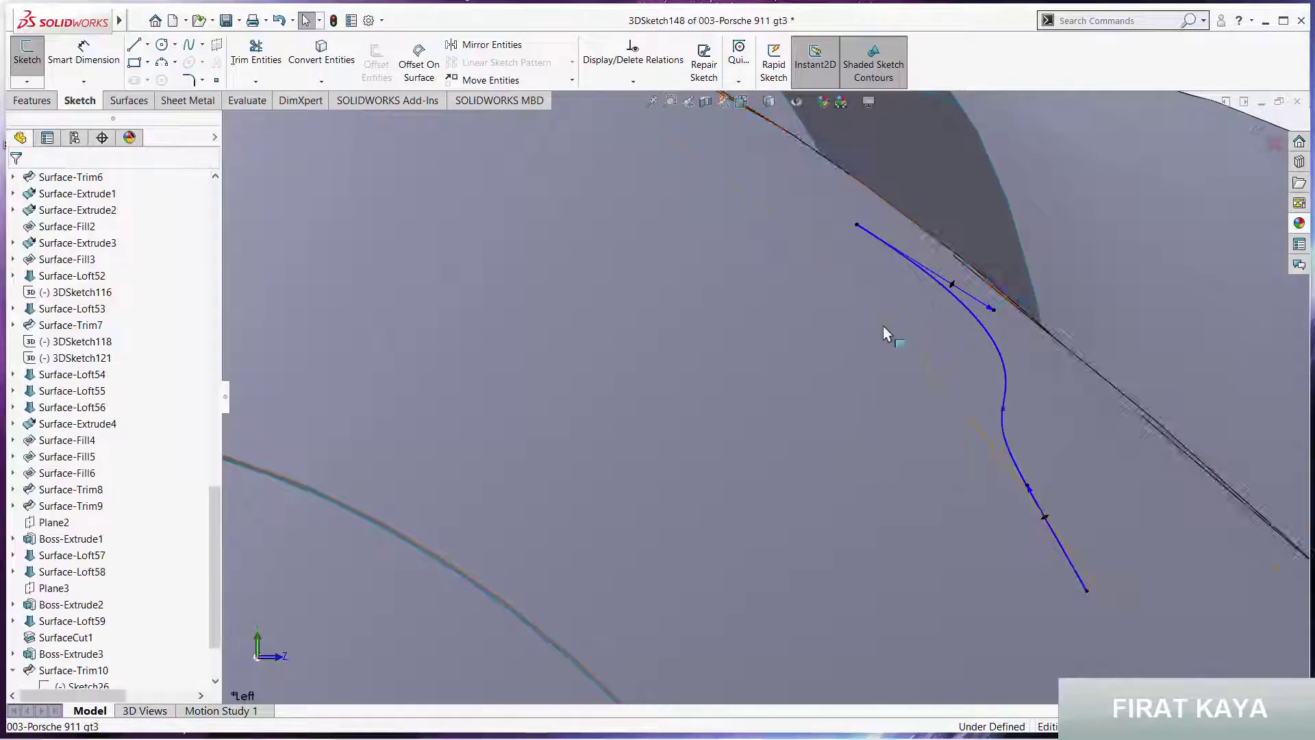
scroll(863, 322, "up", 5)
In Front view, move a spline point and reshape the spline's upper section
middle_click_drag(777, 294, 676, 308)
key("space")
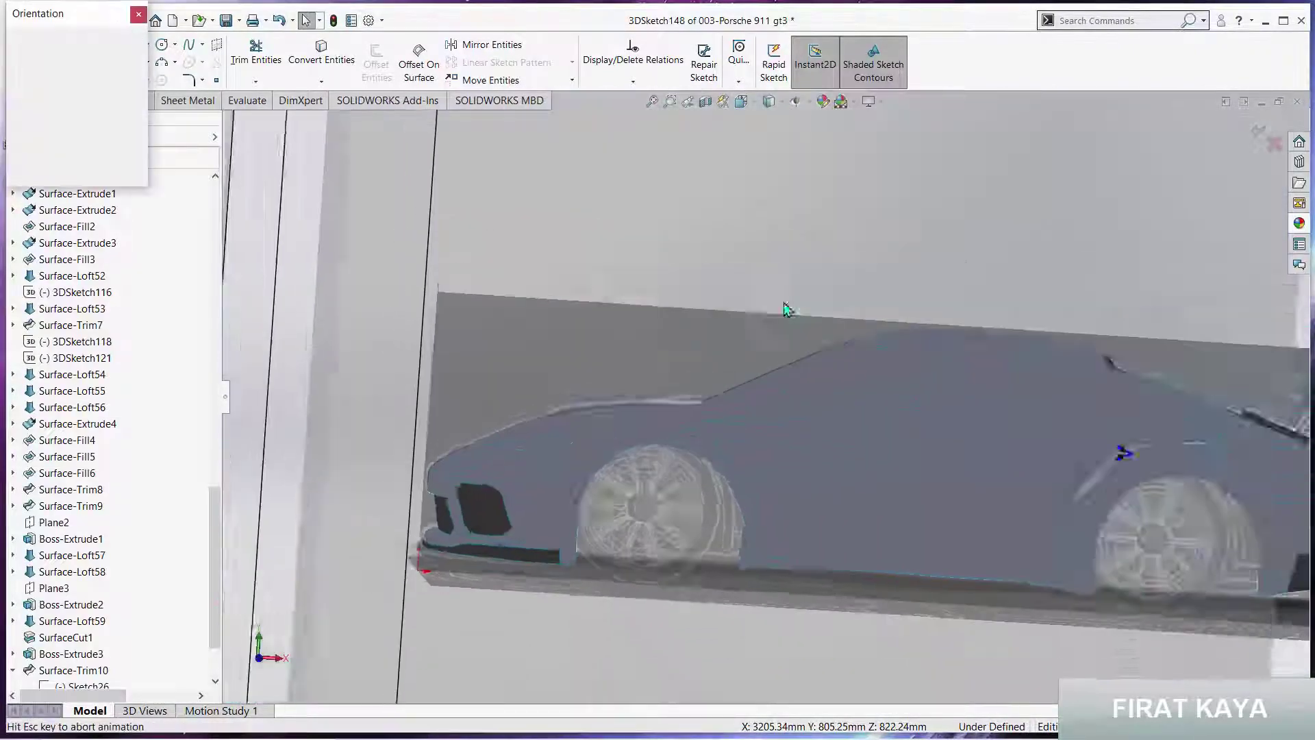
left_click(612, 434)
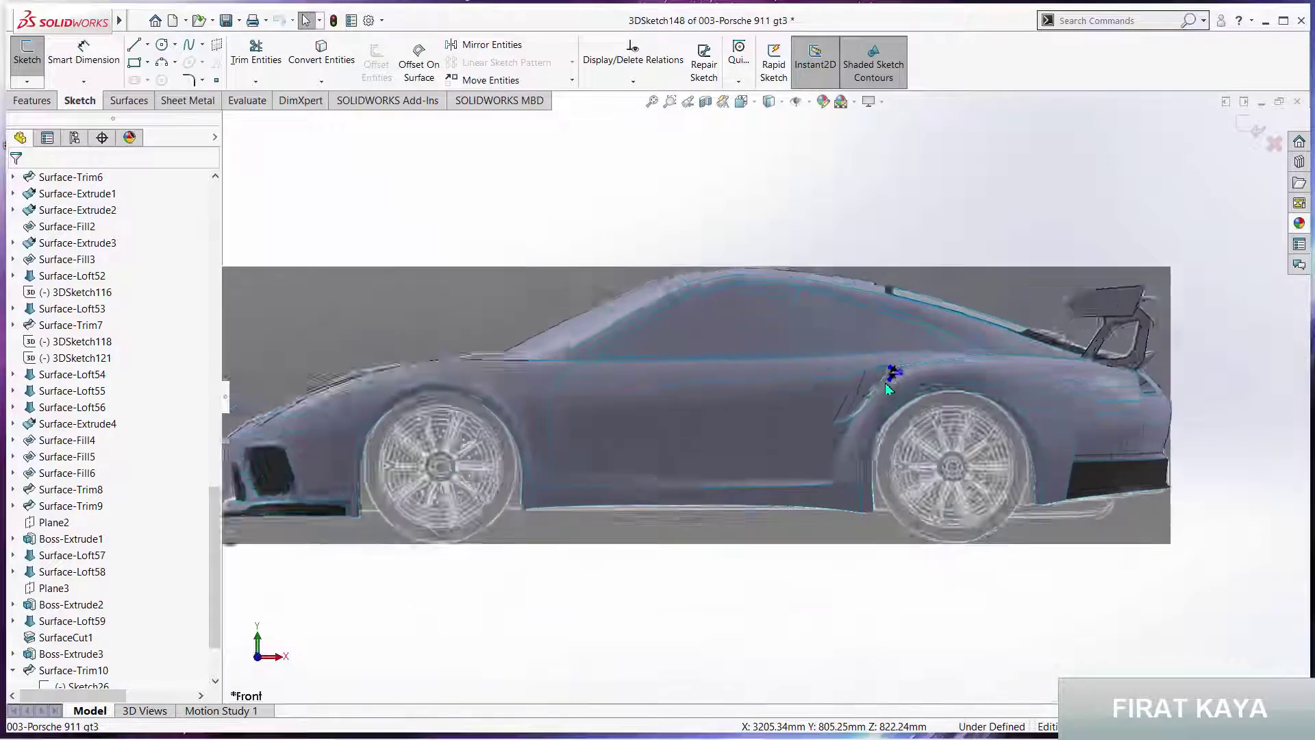
scroll(862, 377, "down", 5)
scroll(945, 335, "down", 4)
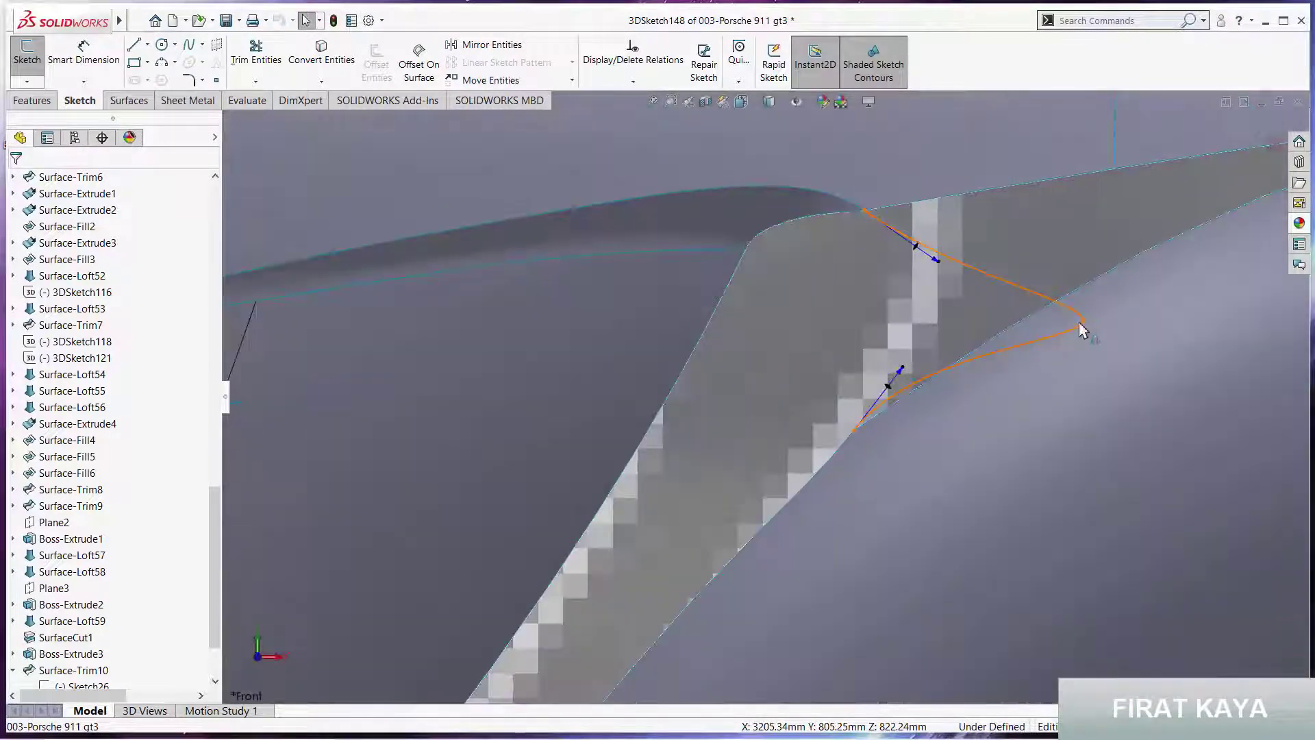
left_click_drag(1082, 320, 926, 318)
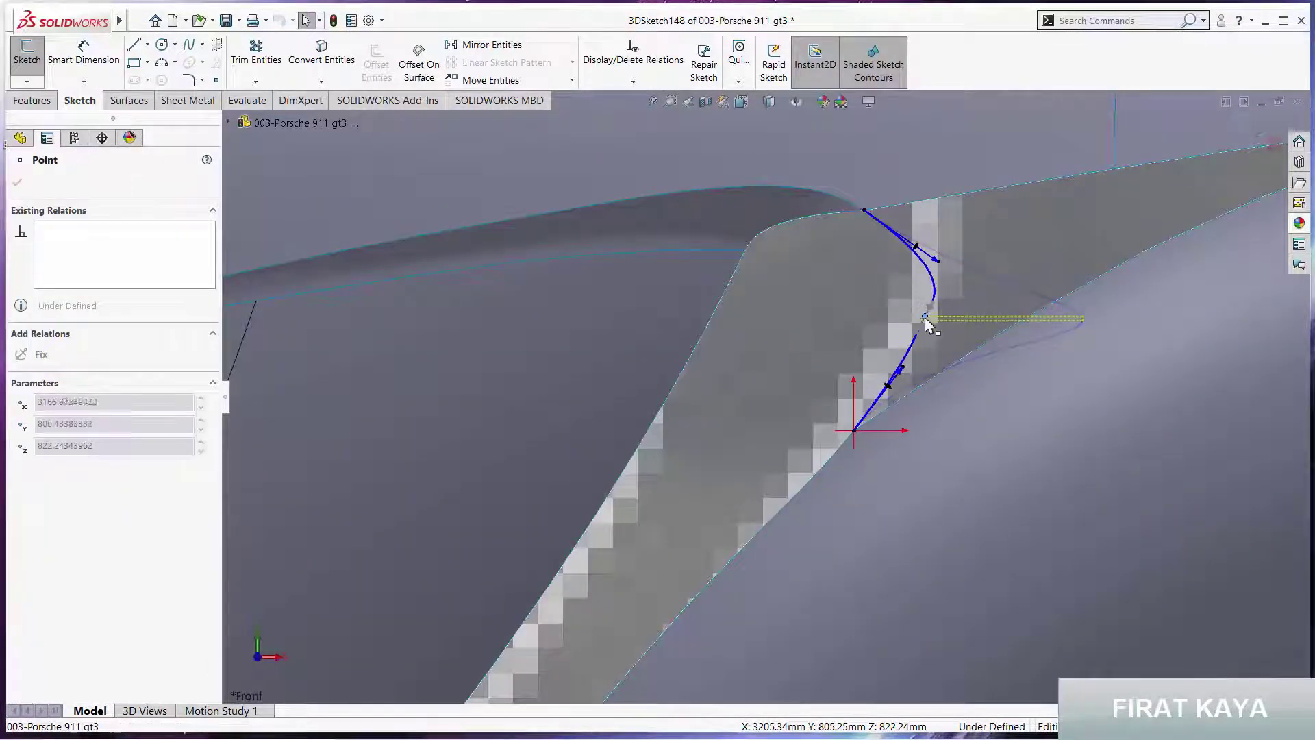
scroll(930, 288, "down", 3)
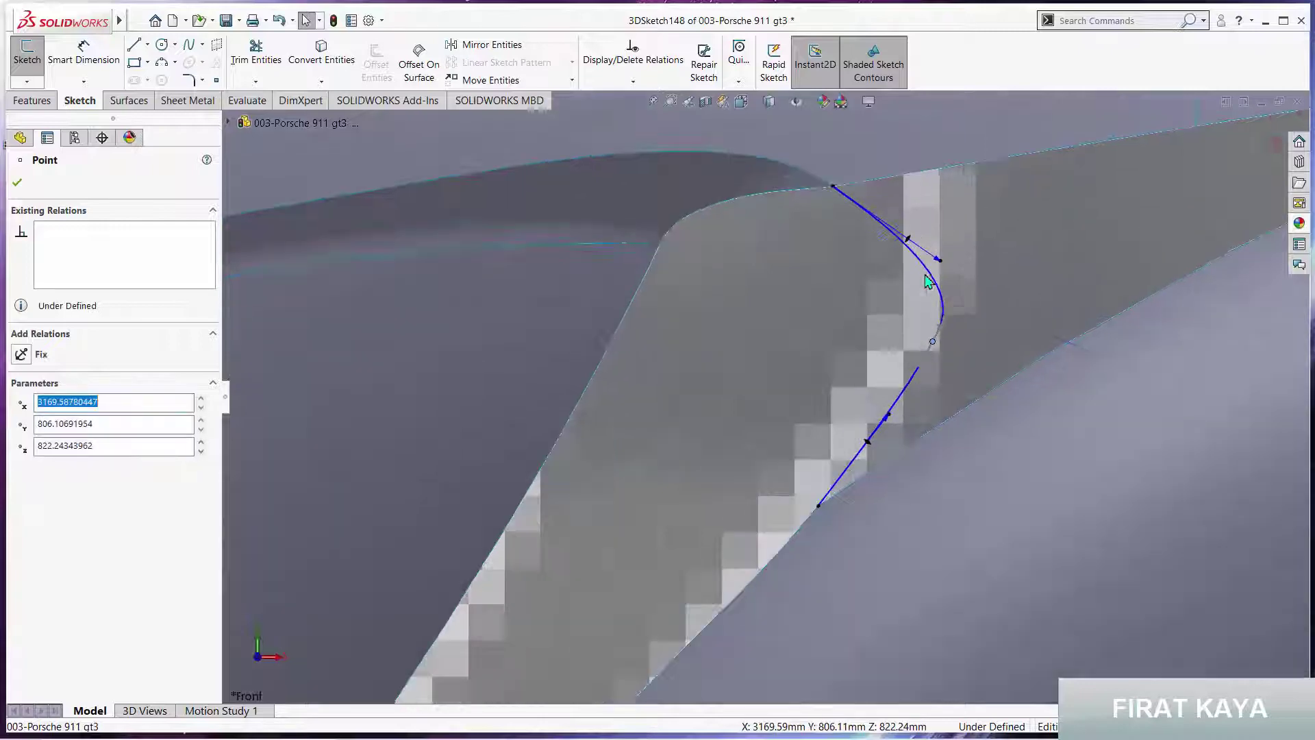
left_click(902, 247)
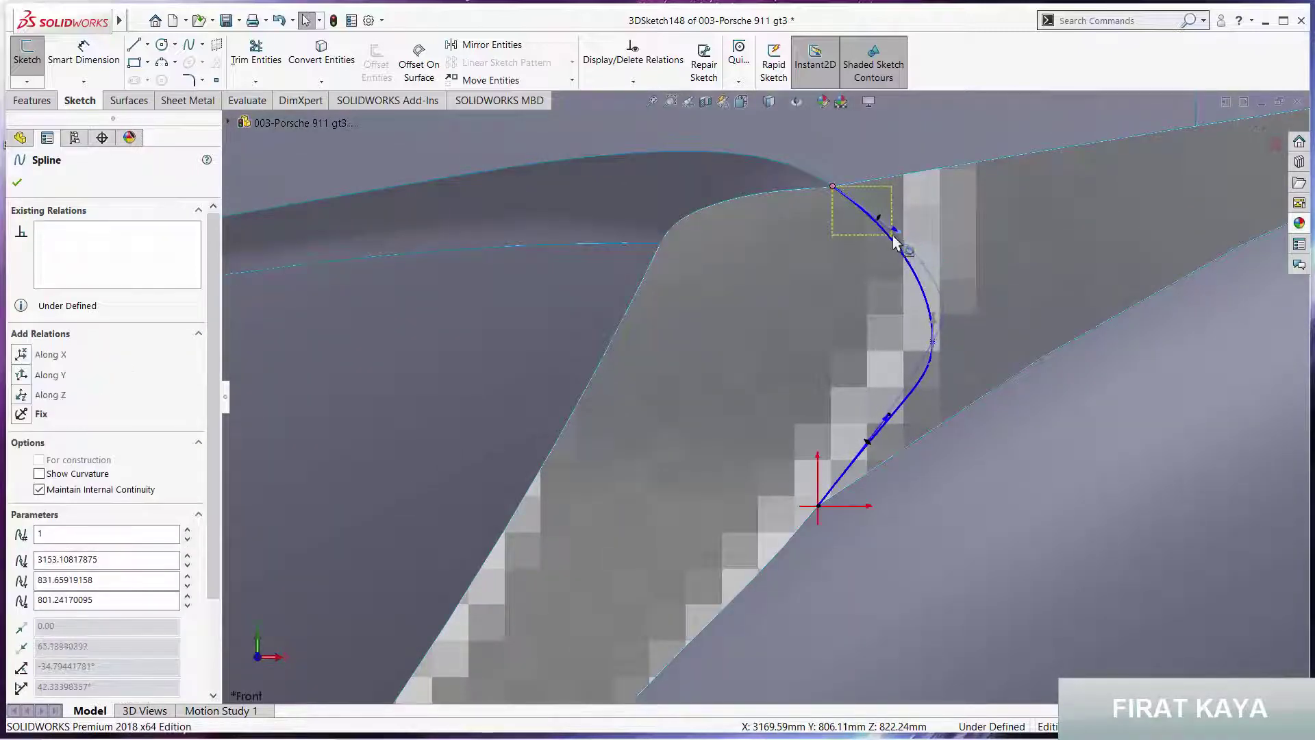
left_click_drag(904, 243, 929, 259)
key("Escape")
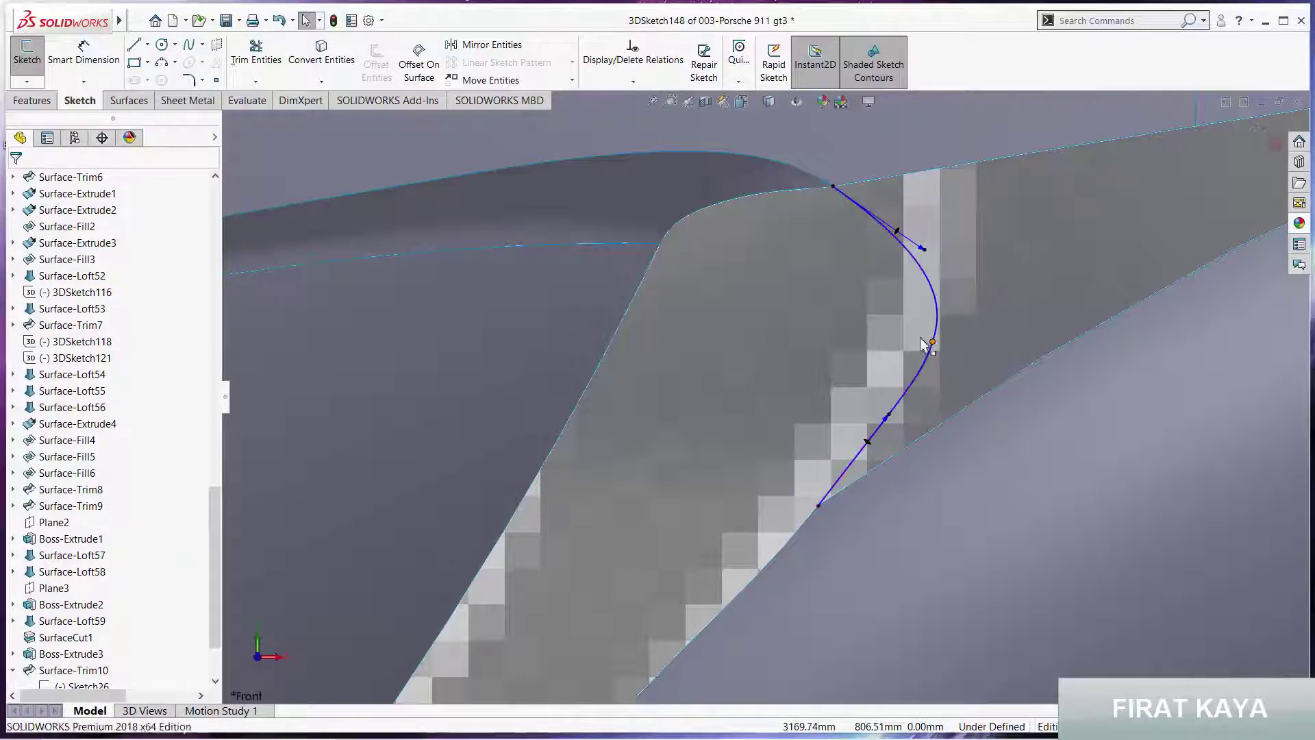
Shorten the spline's upper and lower tangents to tighten the vent corner curve
left_click_drag(921, 338, 916, 334)
left_click(925, 252)
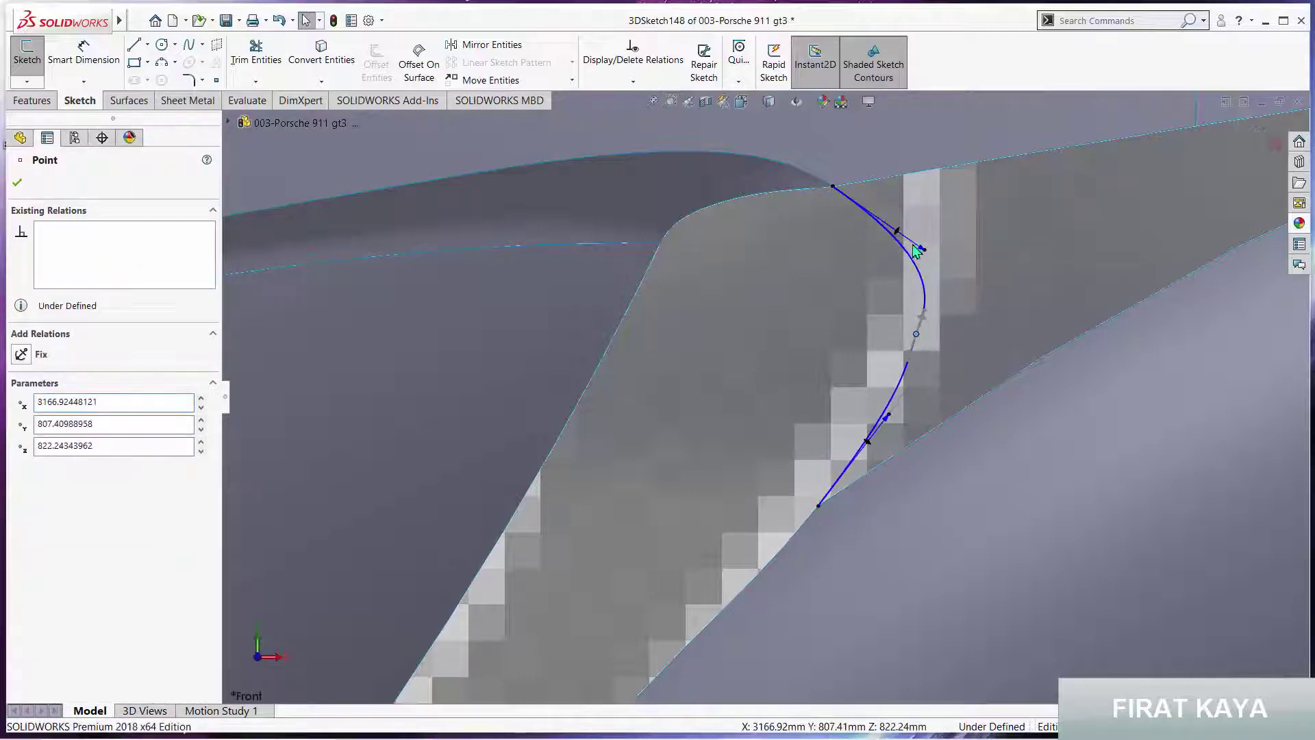
left_click_drag(918, 250, 895, 229)
key("Escape")
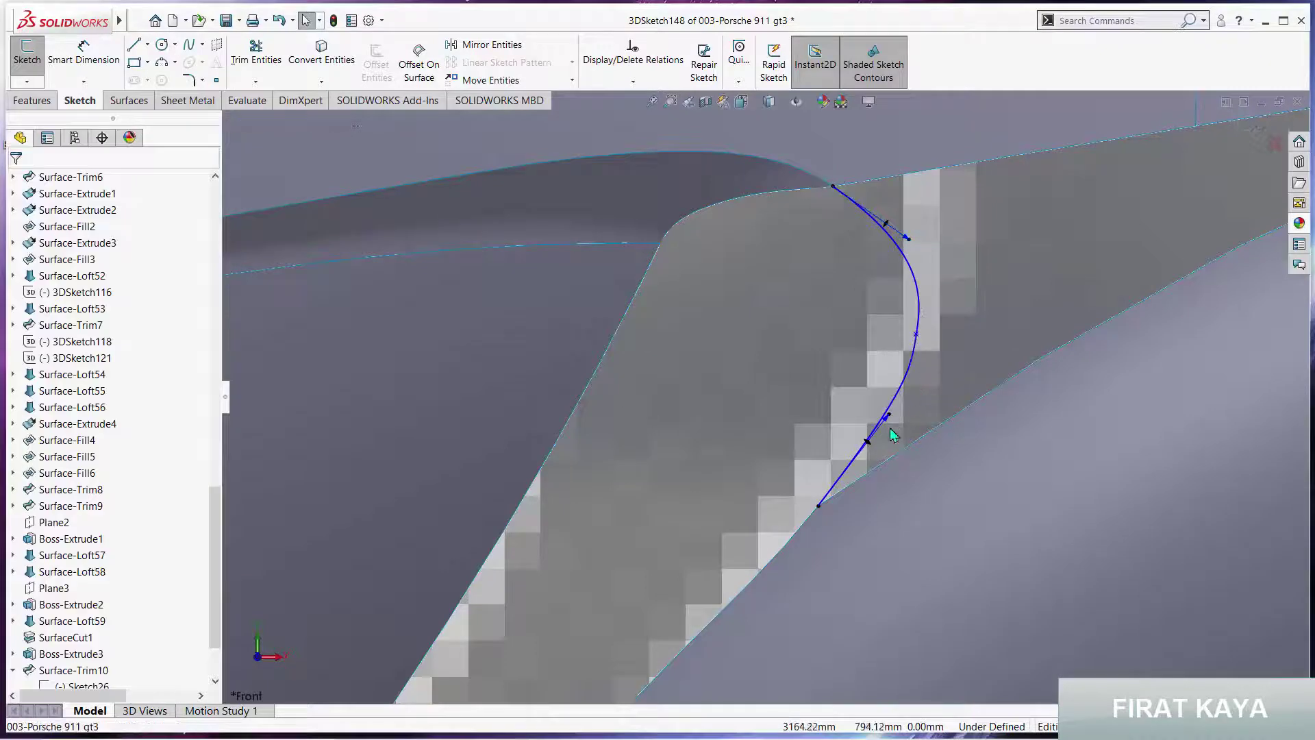
left_click_drag(867, 442, 861, 450)
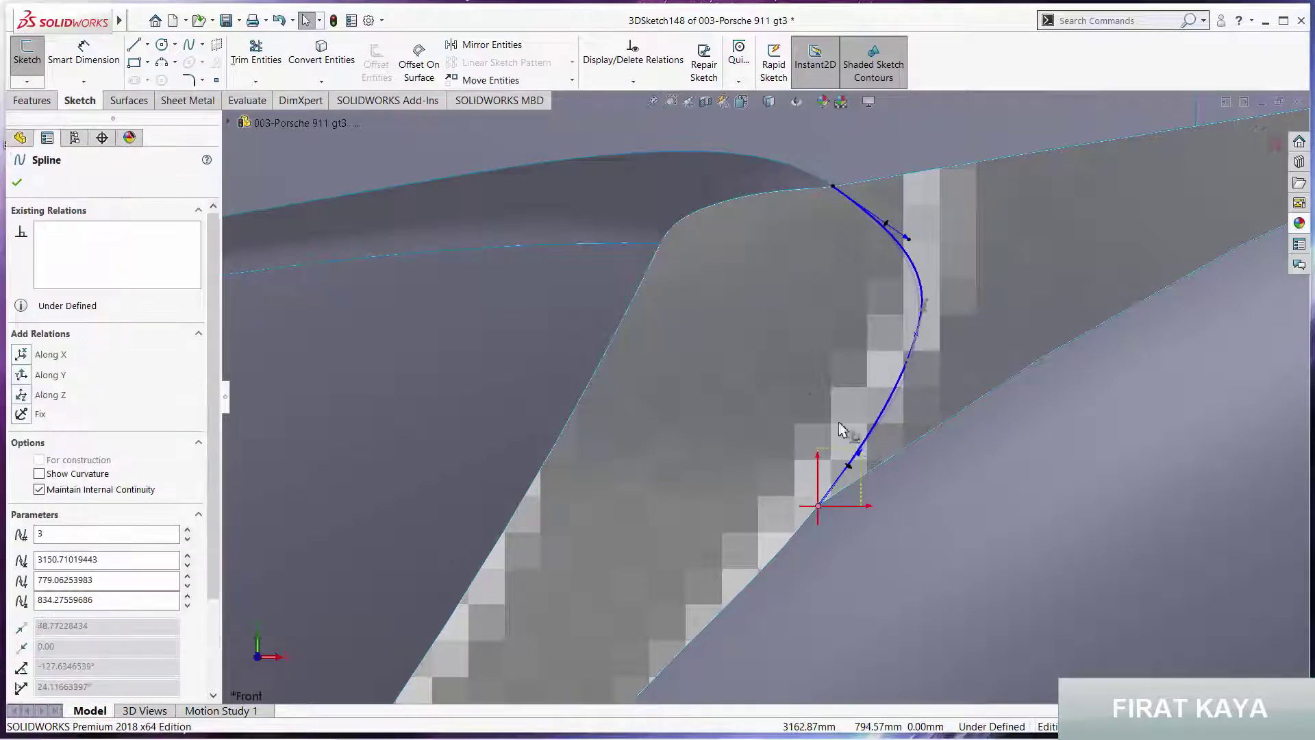
key("Escape")
scroll(908, 361, "up", 5)
mouse_move(825, 367)
middle_mouse_down()
mouse_move(883, 423)
mouse_move(662, 524)
mouse_move(778, 377)
middle_mouse_up()
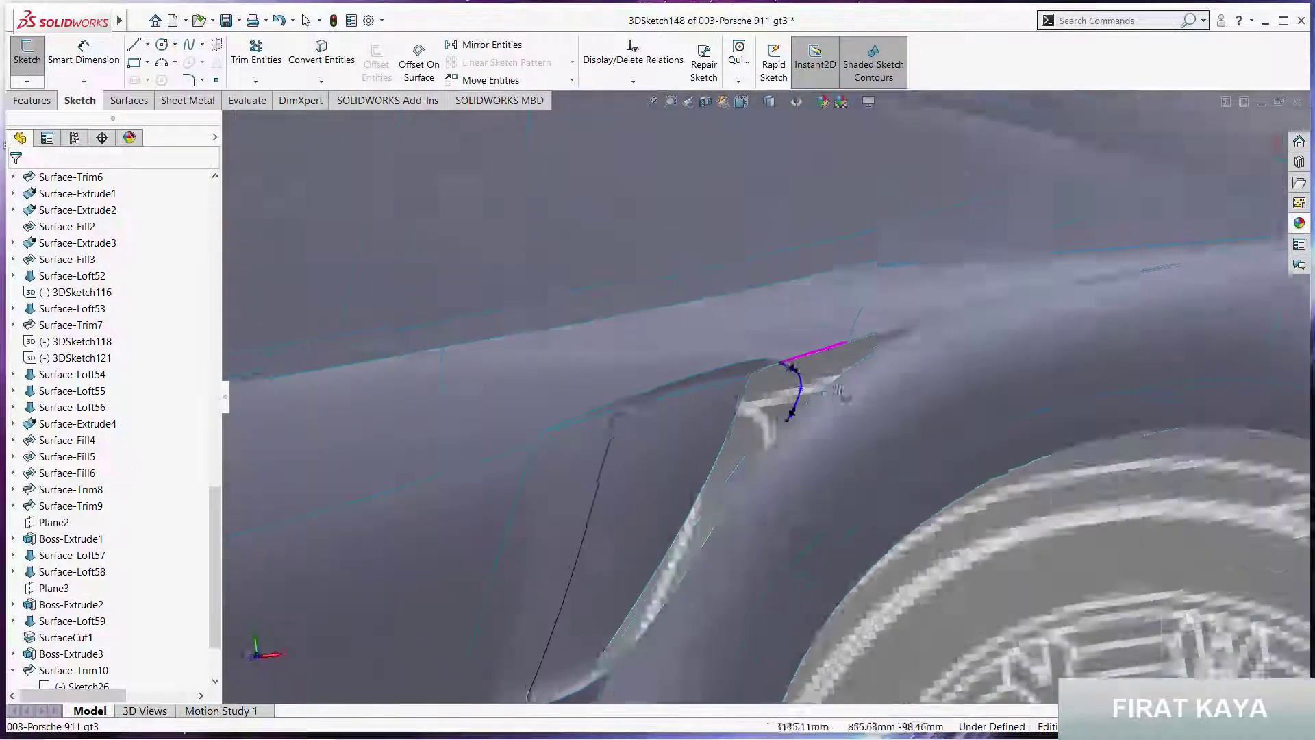
scroll(779, 377, "down", 3)
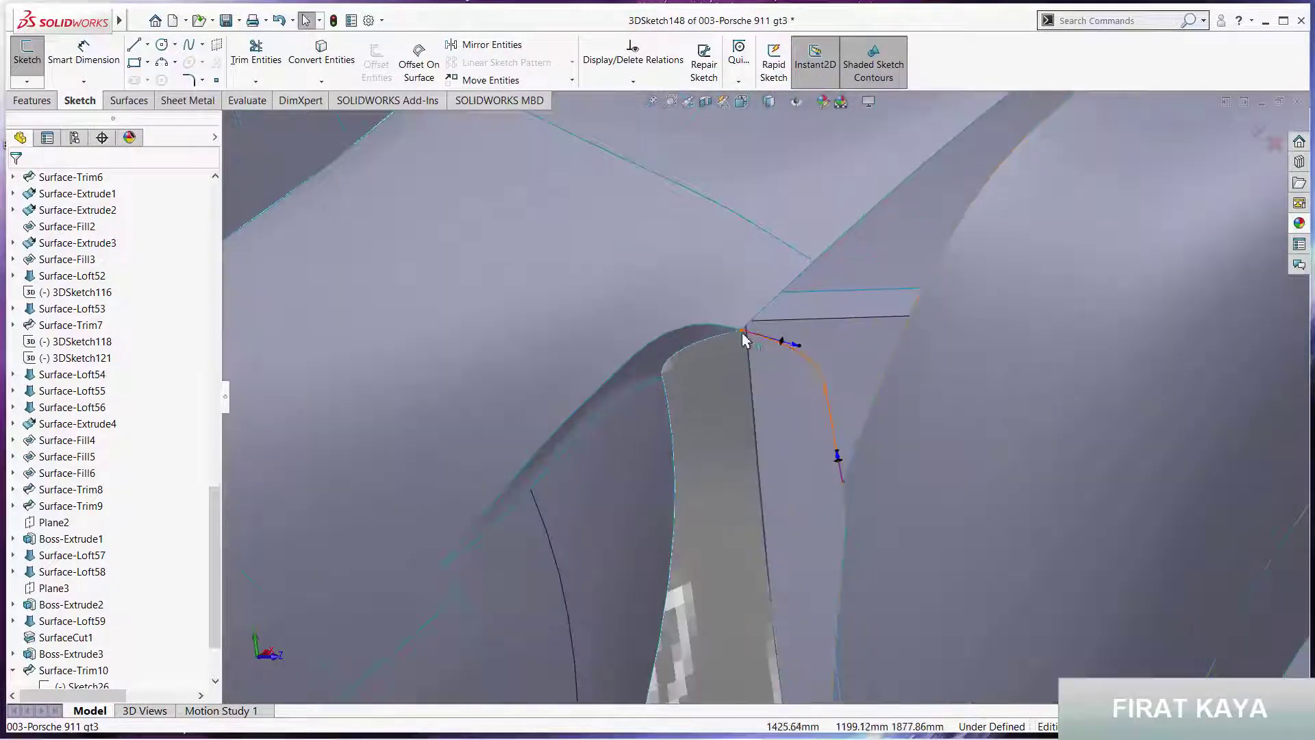
scroll(745, 338, "up", 5)
In Top view, move the spline's peak point down and to the right
key("space")
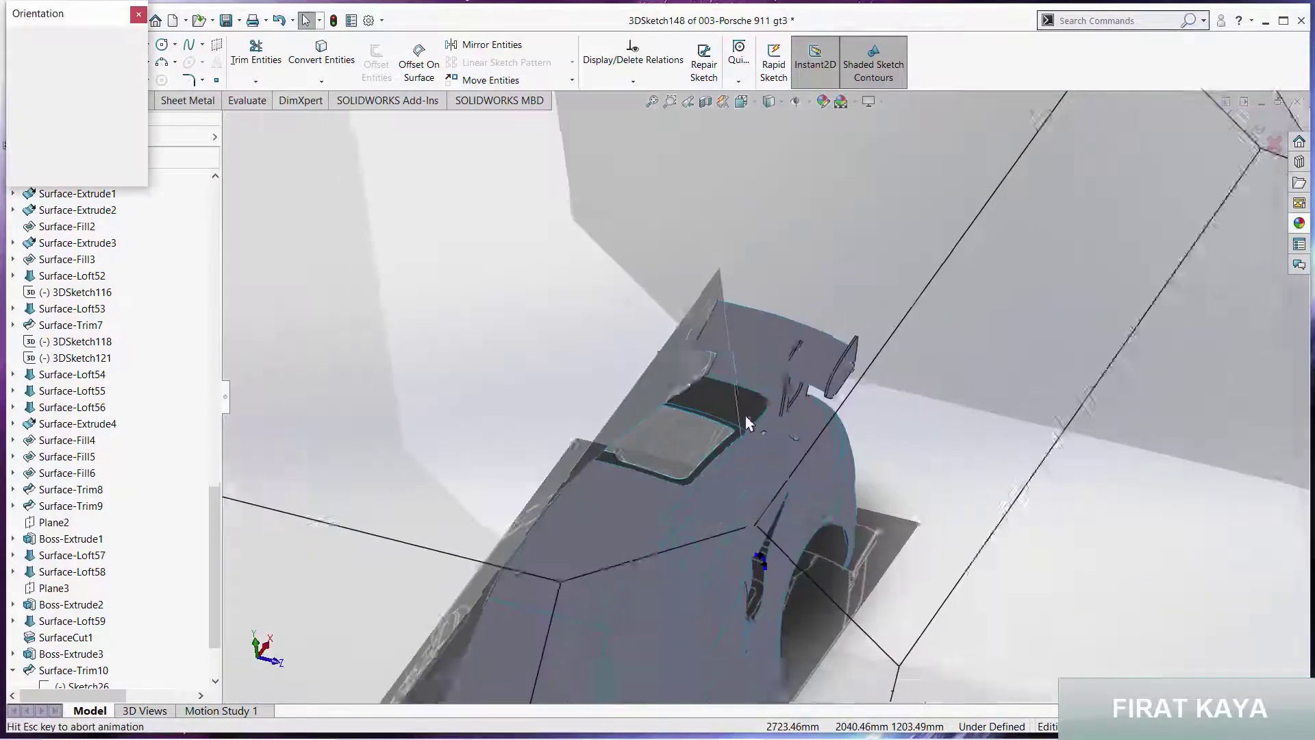
left_click(627, 371)
scroll(779, 332, "down", 3)
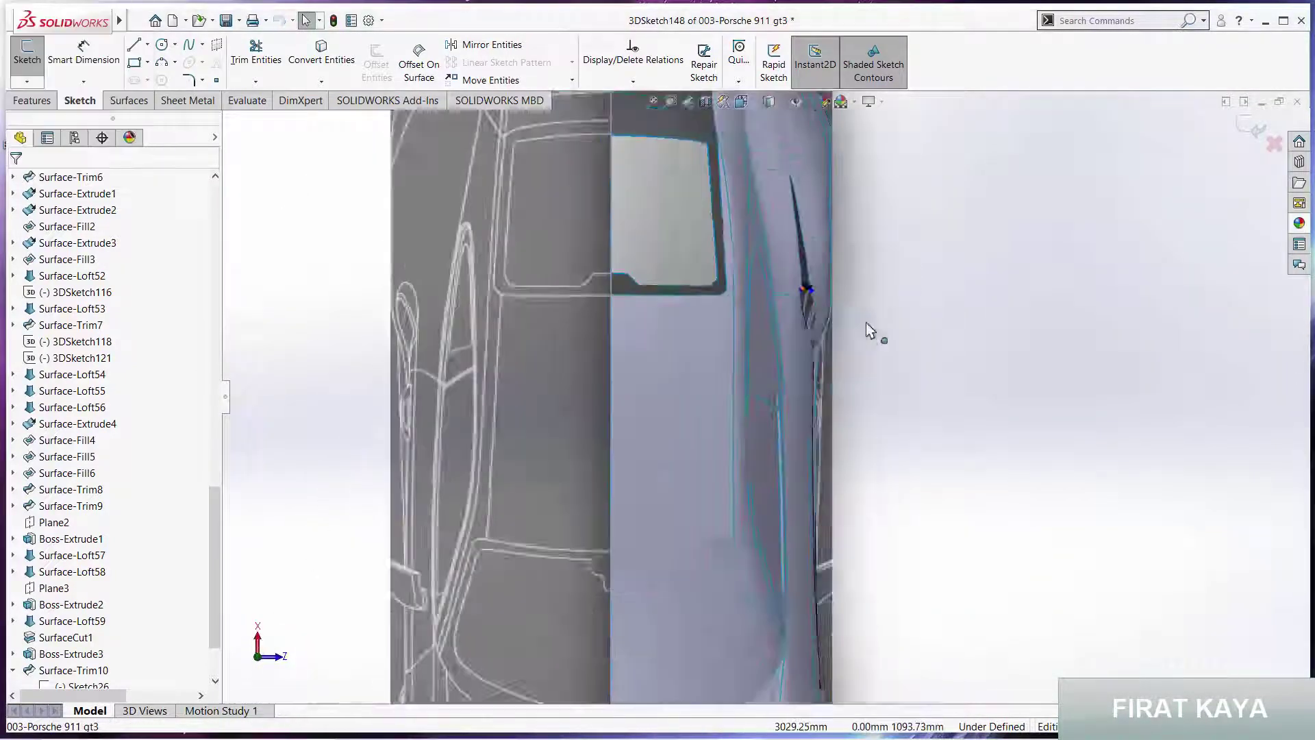
scroll(866, 329, "down", 3)
scroll(665, 327, "down", 3)
scroll(665, 322, "down", 3)
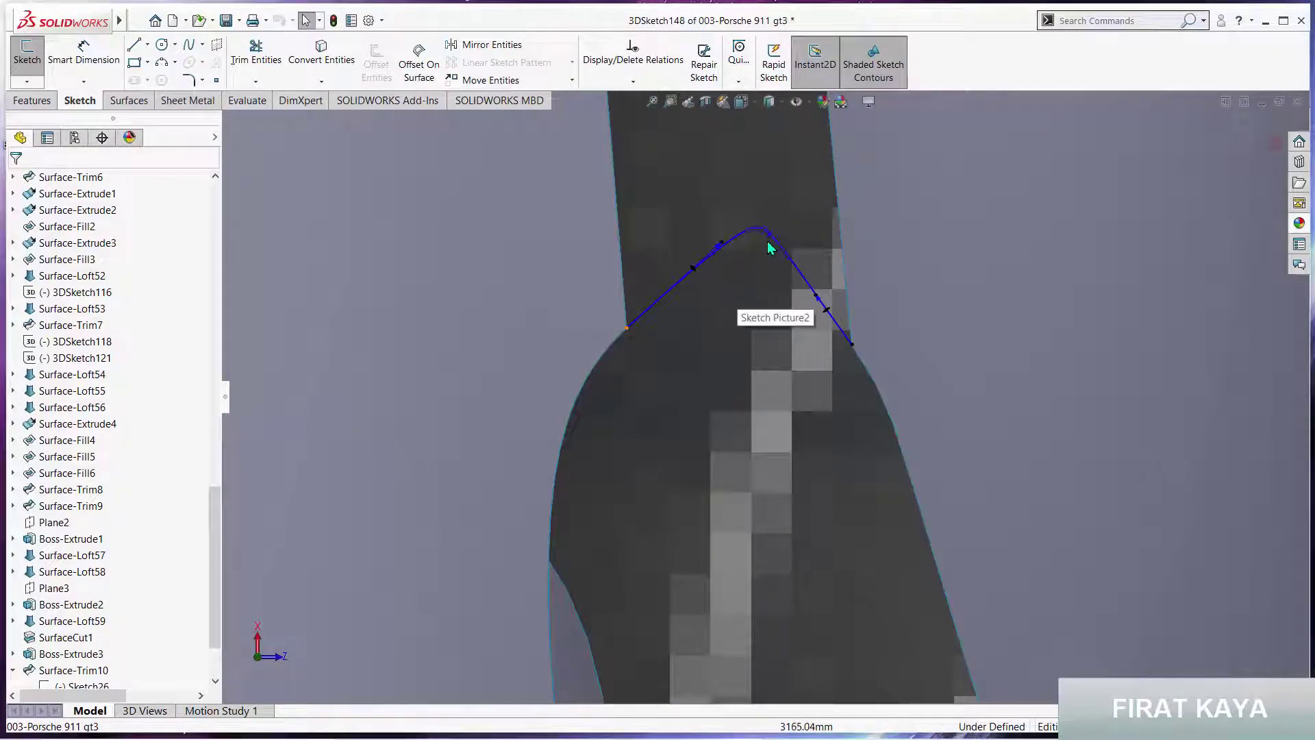
left_click_drag(770, 239, 783, 269)
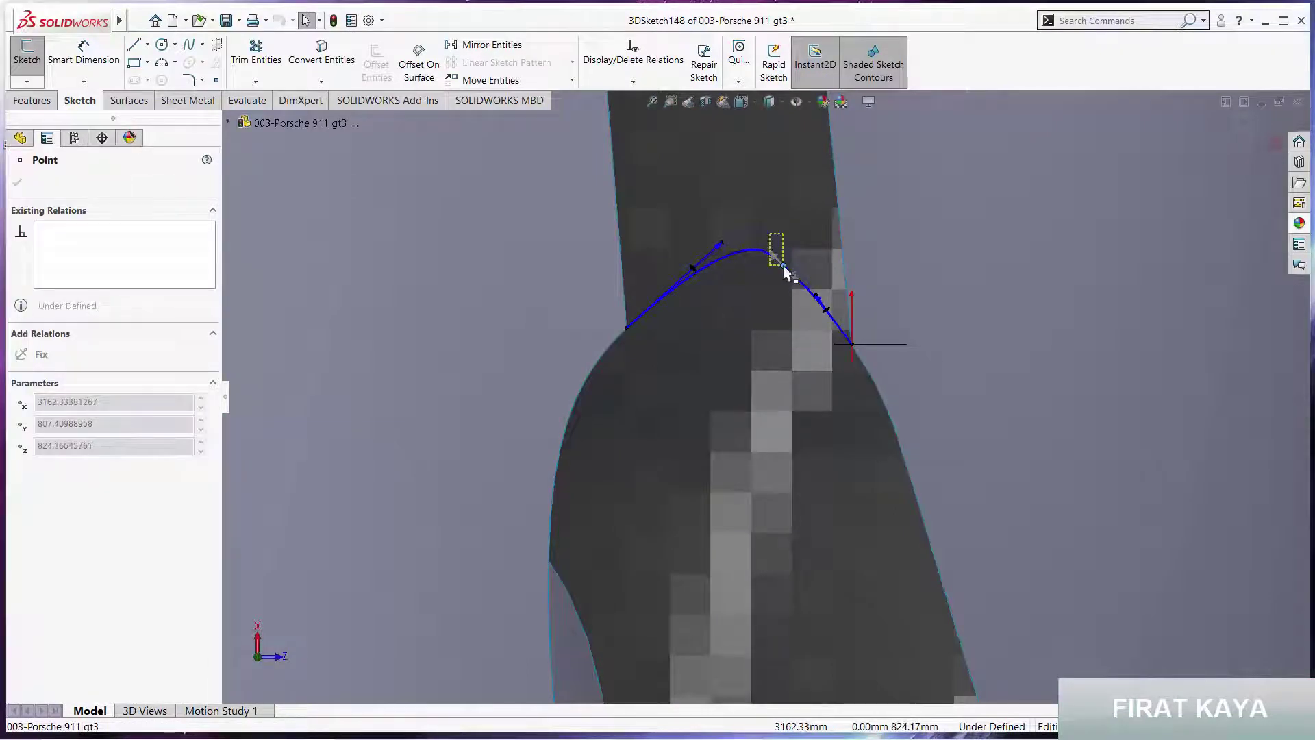
key("Escape")
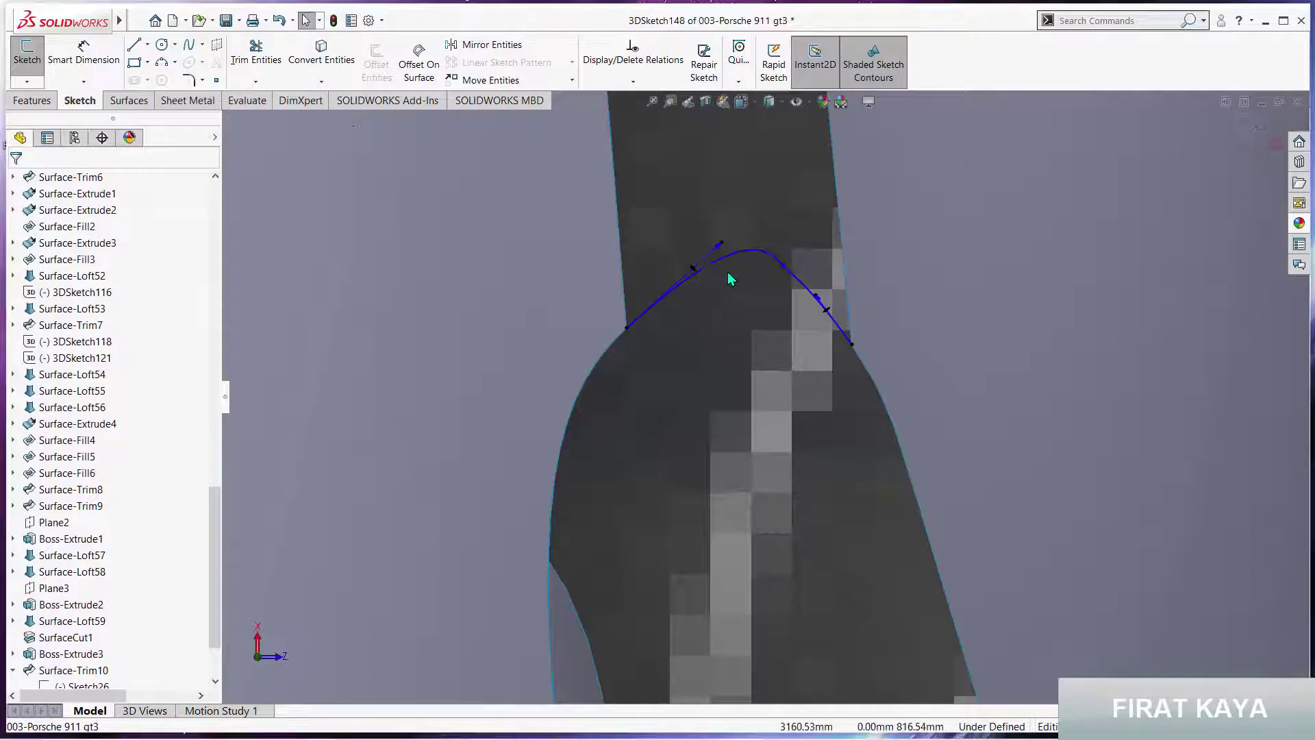
Adjust the spline's tangents, interior point and apex into an even arc seen from above
left_click(708, 262)
left_click_drag(708, 262, 668, 290)
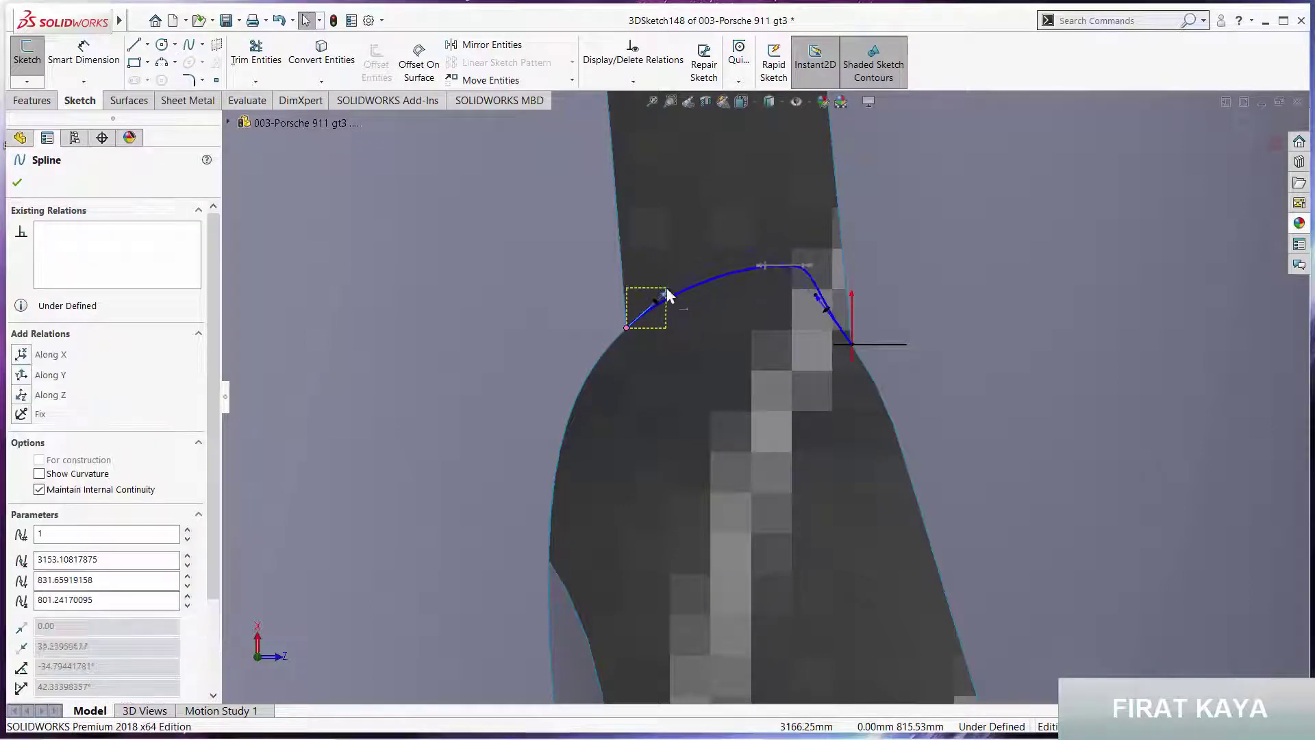
scroll(808, 317, "down", 3)
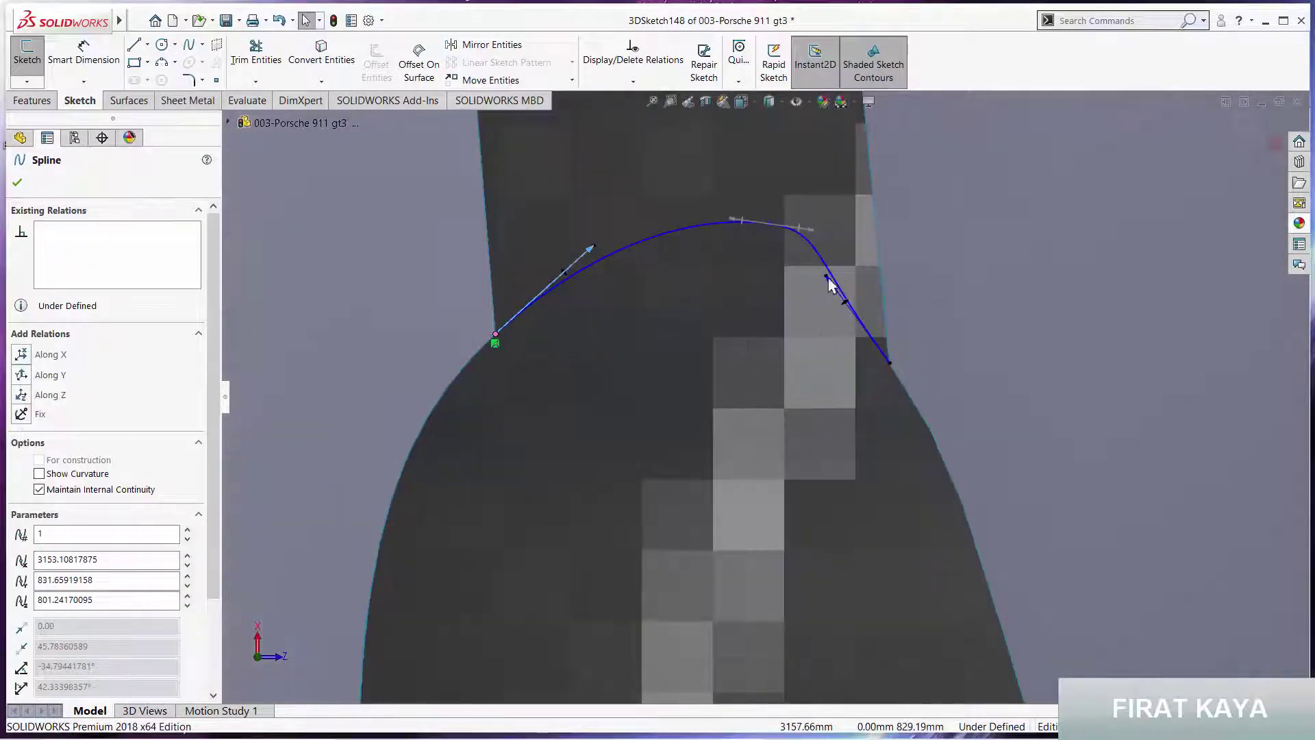
left_click_drag(828, 283, 842, 306)
left_click(761, 291)
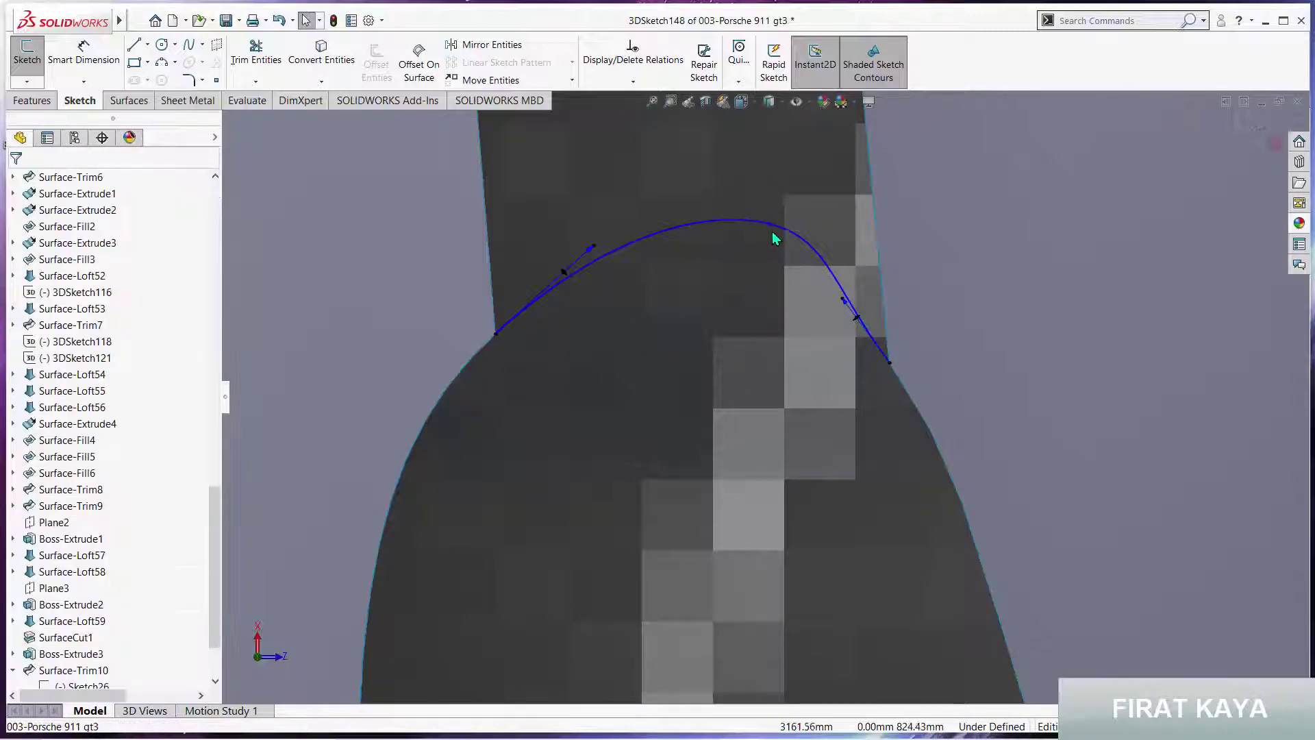
left_click(717, 236)
left_click_drag(716, 236, 742, 246)
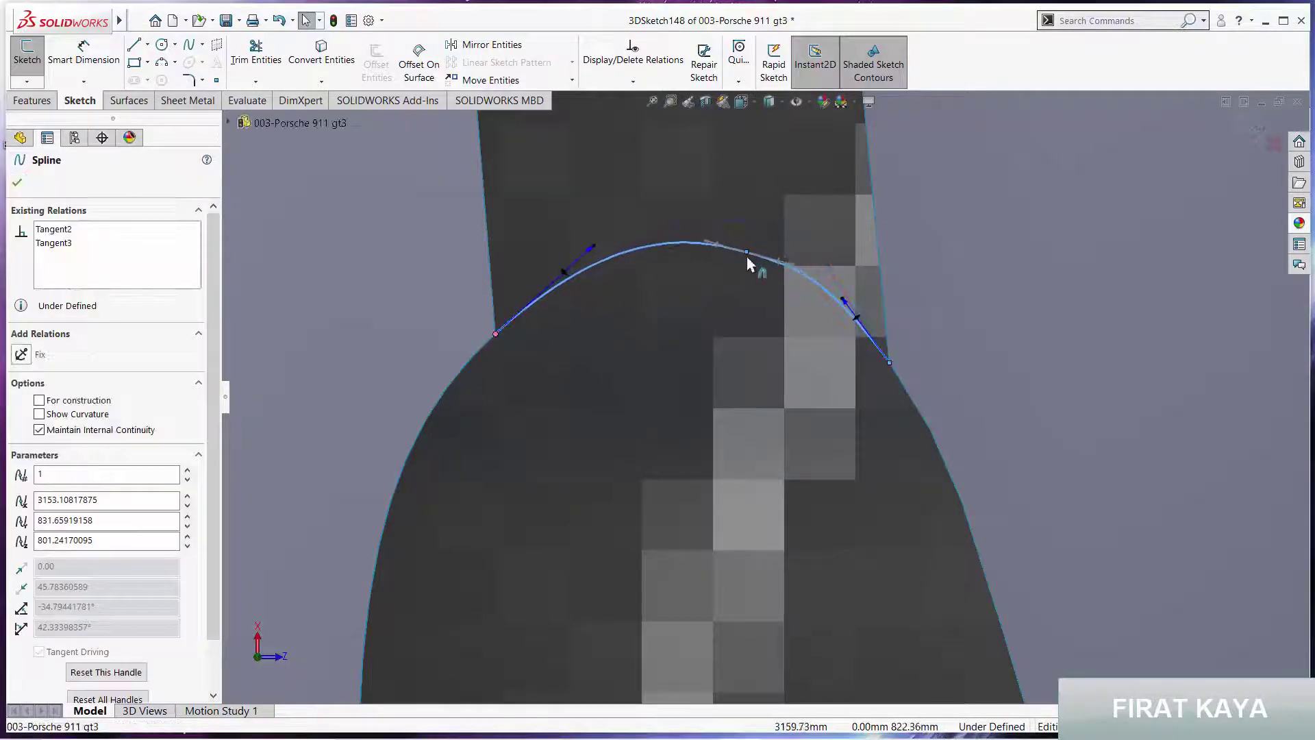
left_click(747, 296)
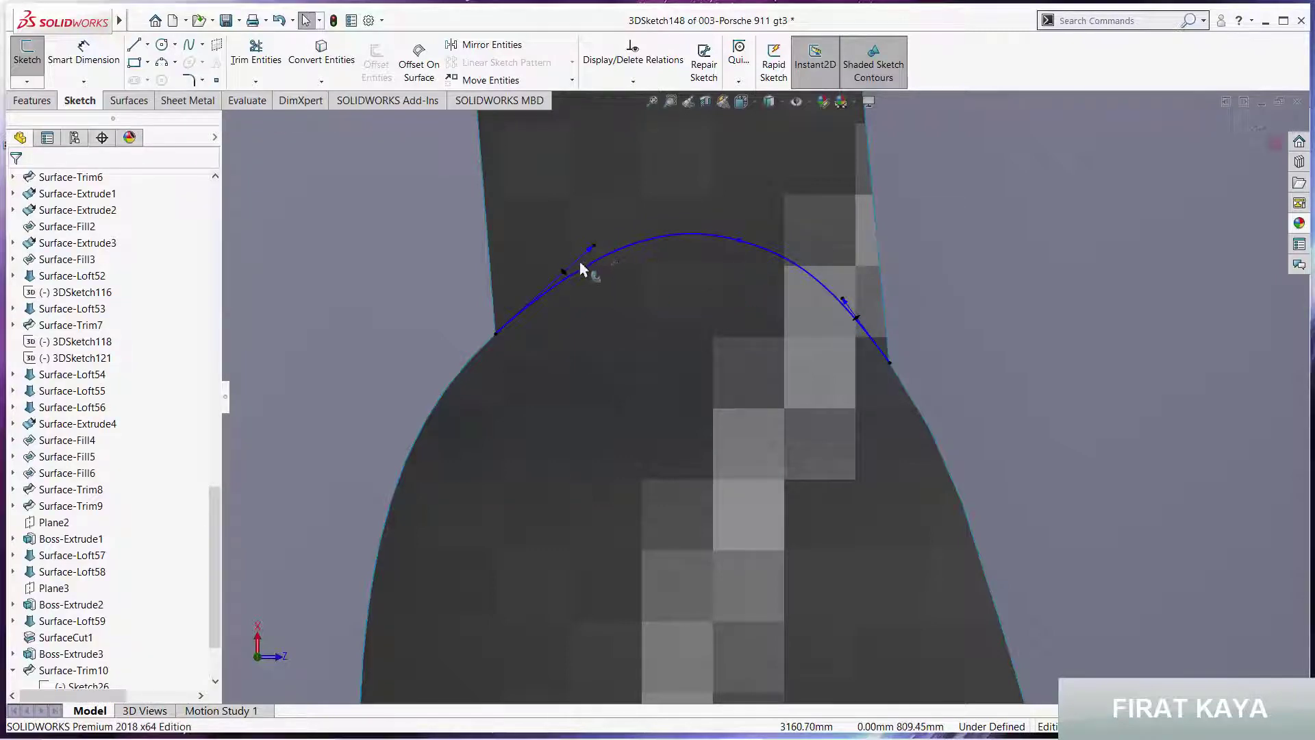
left_click_drag(581, 266, 582, 270)
Check the spline from the Front view and exit 3DSketch148
left_click(734, 373)
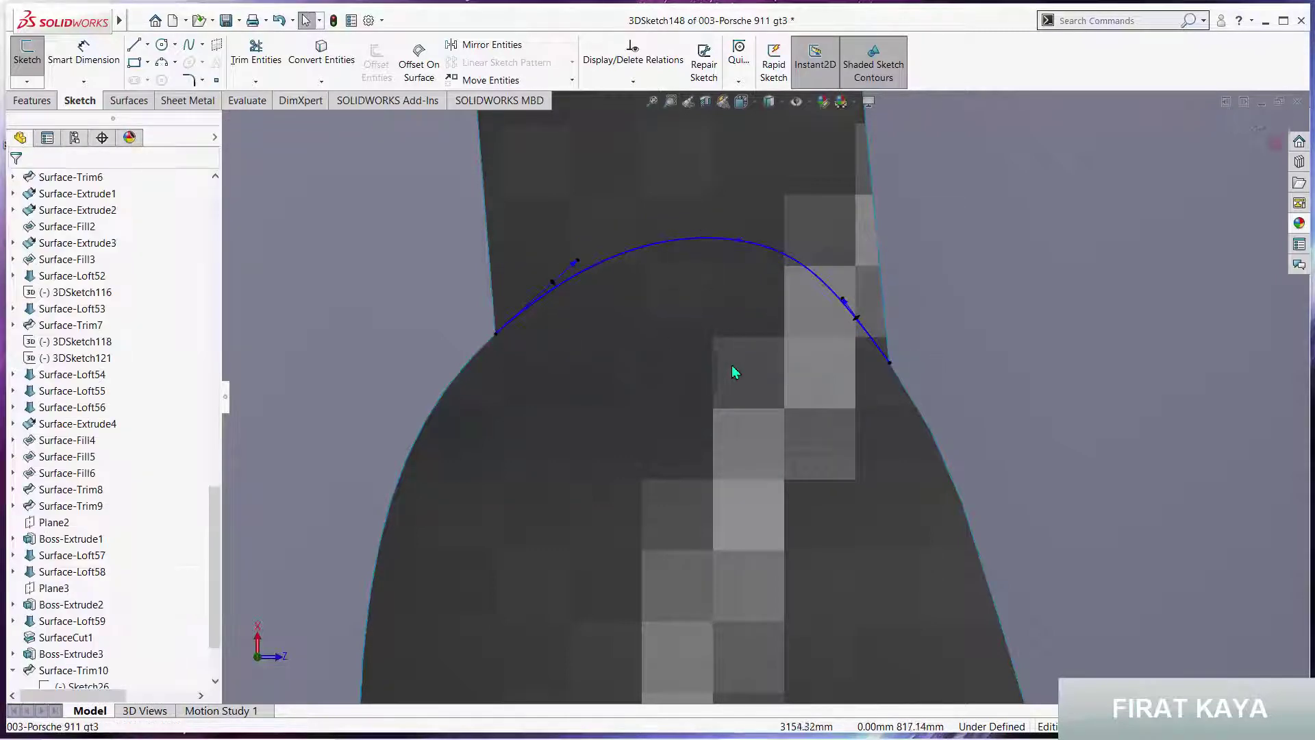
mouse_move(734, 372)
middle_mouse_down()
mouse_move(575, 175)
mouse_move(725, 426)
mouse_move(778, 461)
middle_mouse_up()
key("space")
left_click(683, 495)
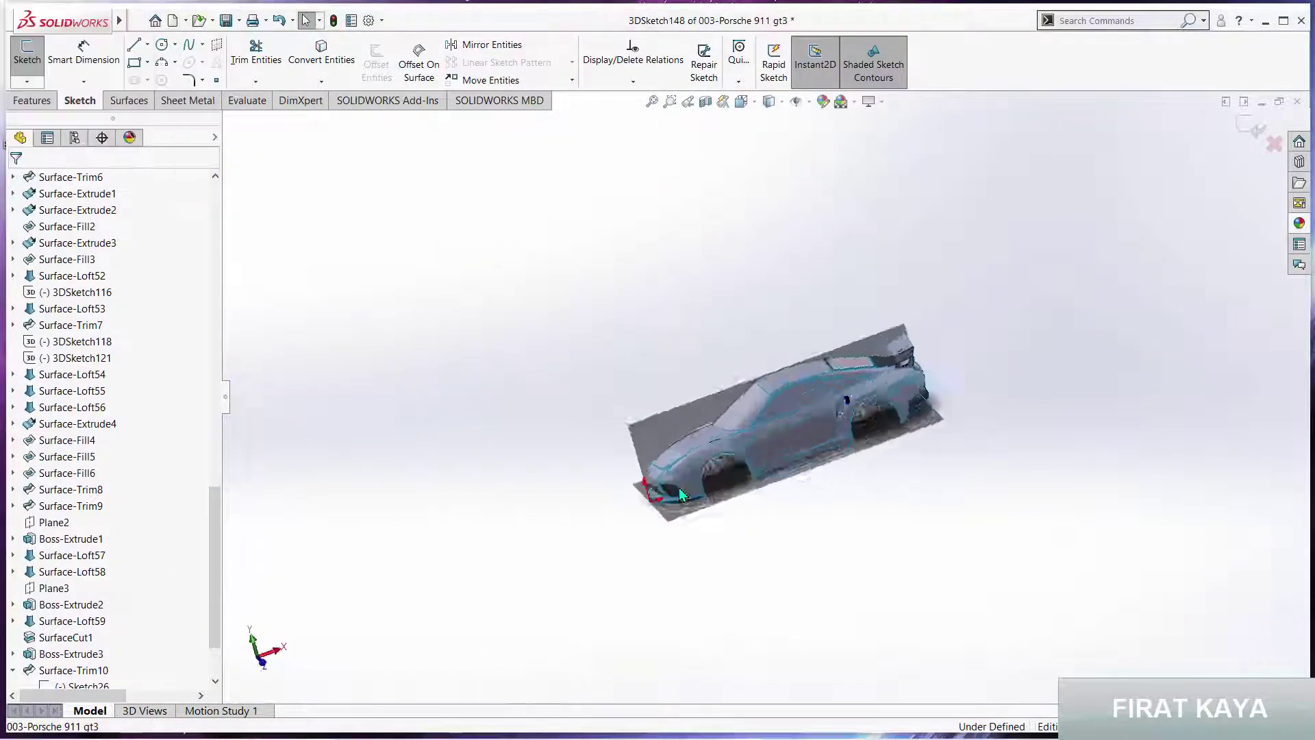
scroll(880, 395, "down", 3)
scroll(854, 378, "down", 5)
scroll(854, 378, "down", 3)
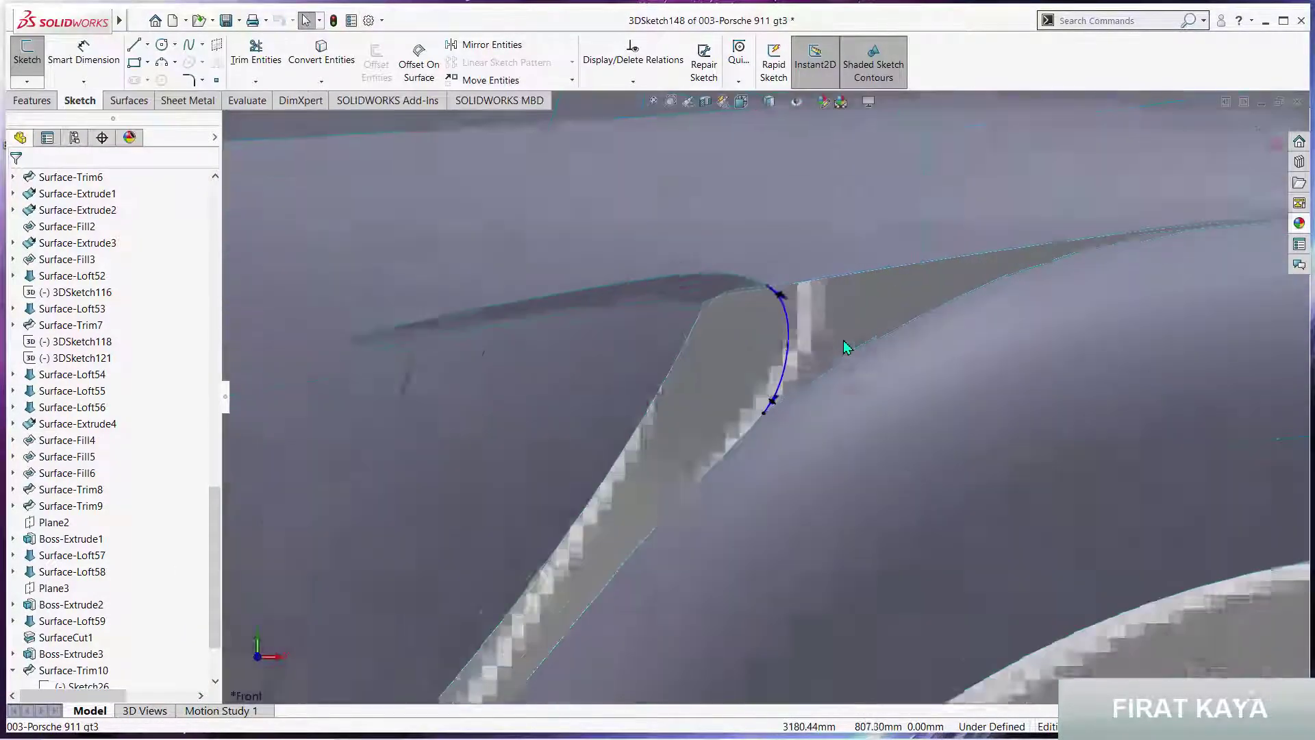
scroll(845, 347, "down", 4)
mouse_move(791, 388)
middle_mouse_down()
mouse_move(816, 331)
mouse_move(841, 399)
middle_mouse_up()
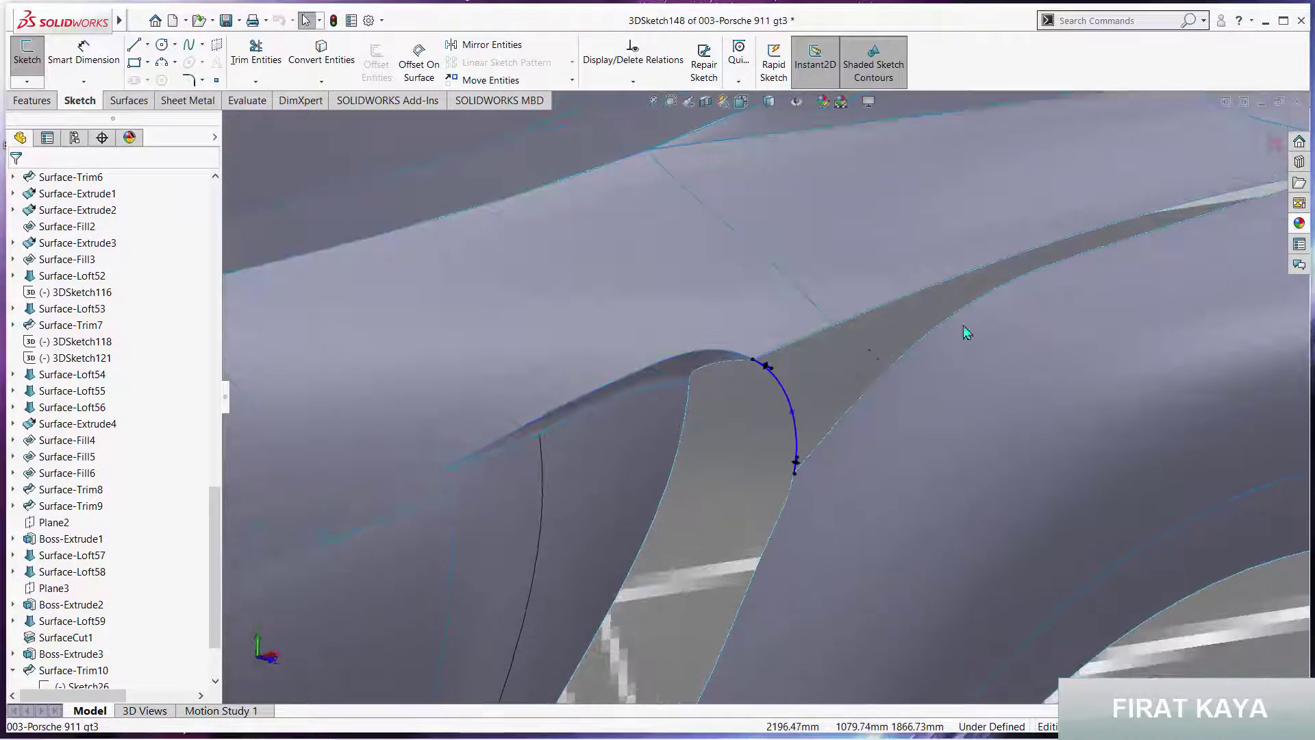
left_click(1250, 126)
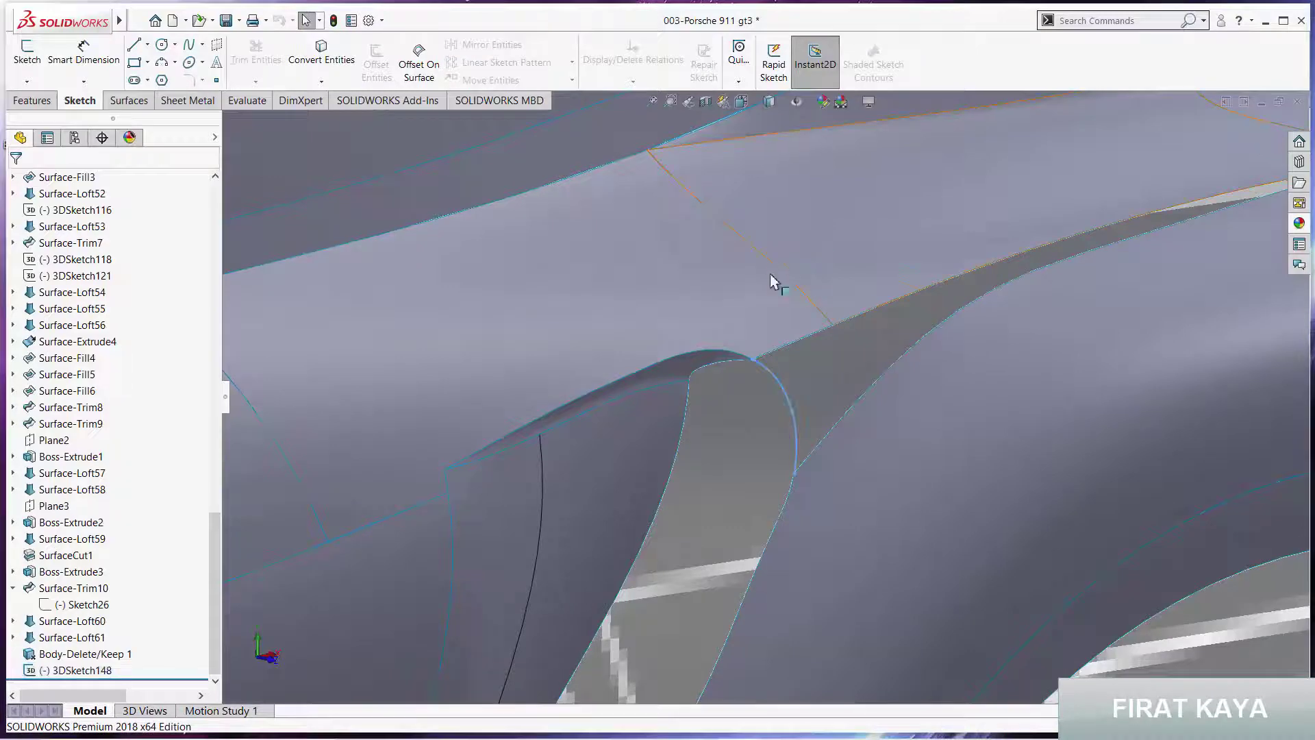
Convert the upper vent edge and a second edge into new 3DSketch149
mouse_move(772, 284)
middle_mouse_down()
mouse_move(873, 315)
mouse_move(865, 334)
middle_mouse_up()
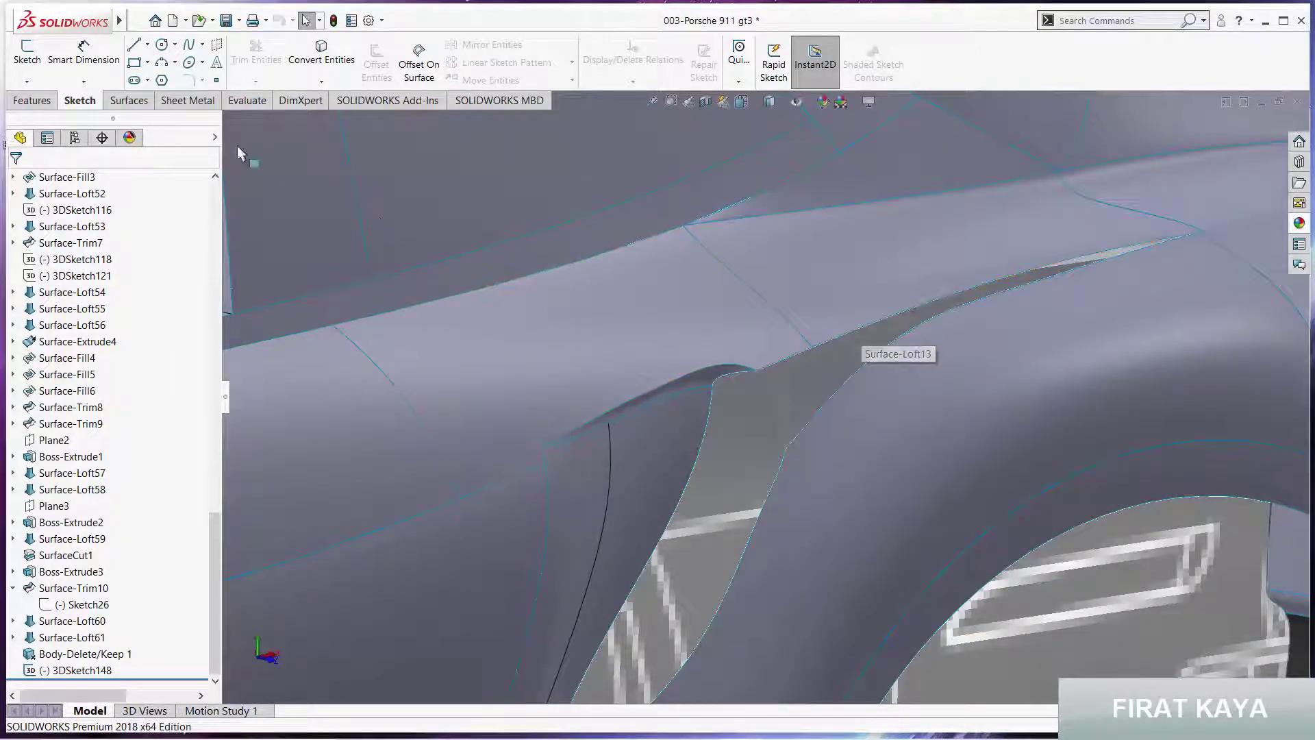
left_click(27, 81)
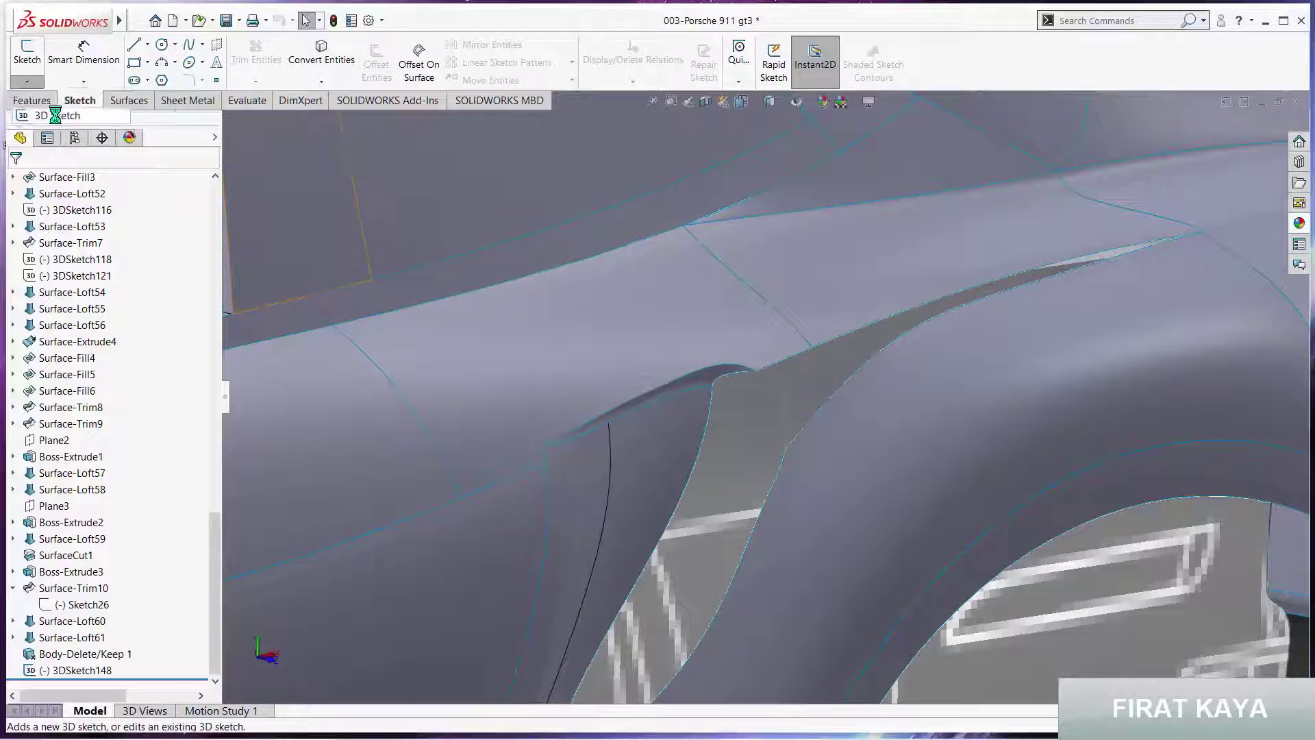
left_click(48, 111)
left_click(321, 60)
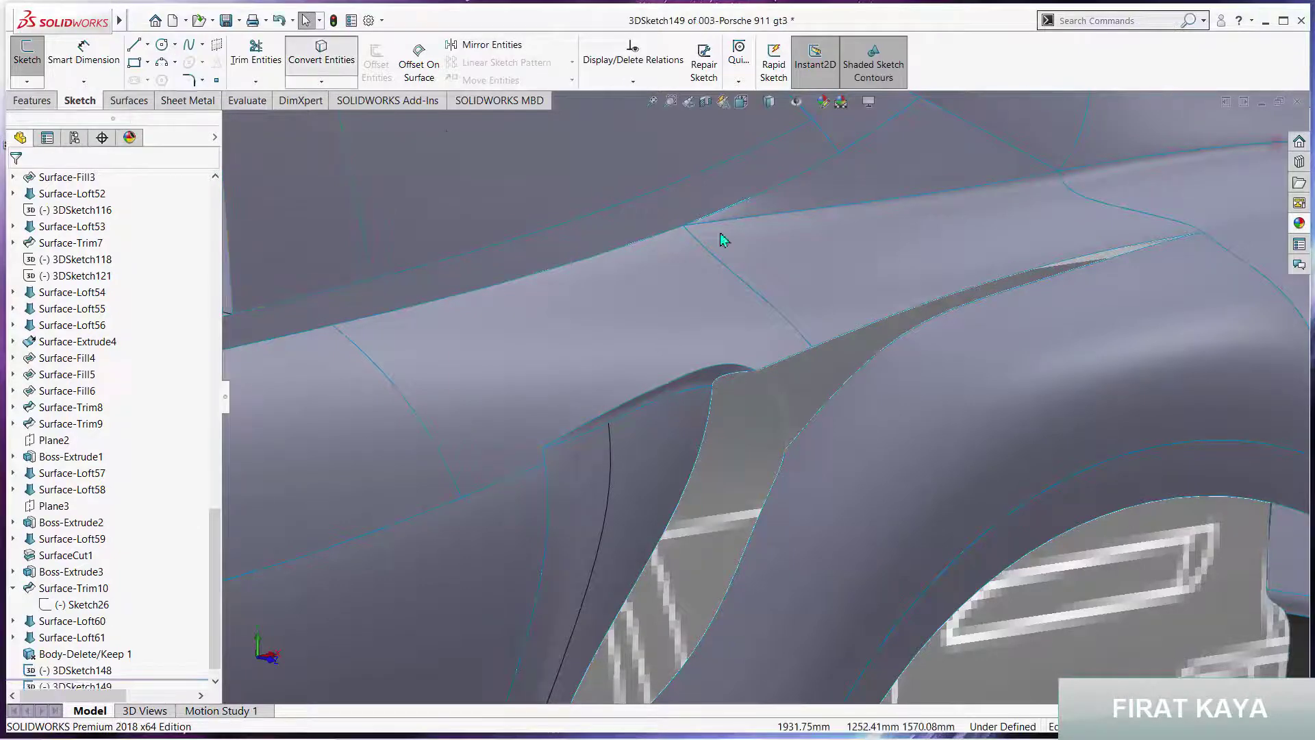
left_click(820, 344)
left_click(1137, 205)
key("Return")
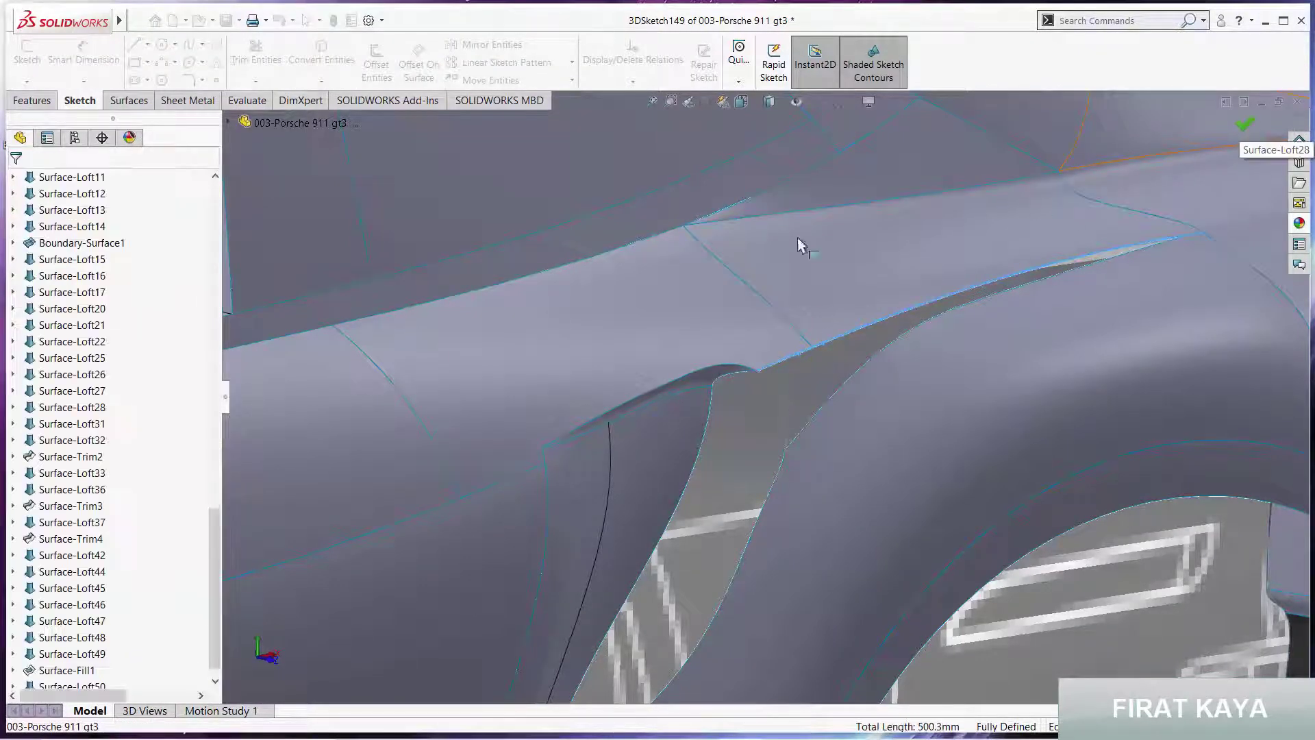
left_click(1246, 132)
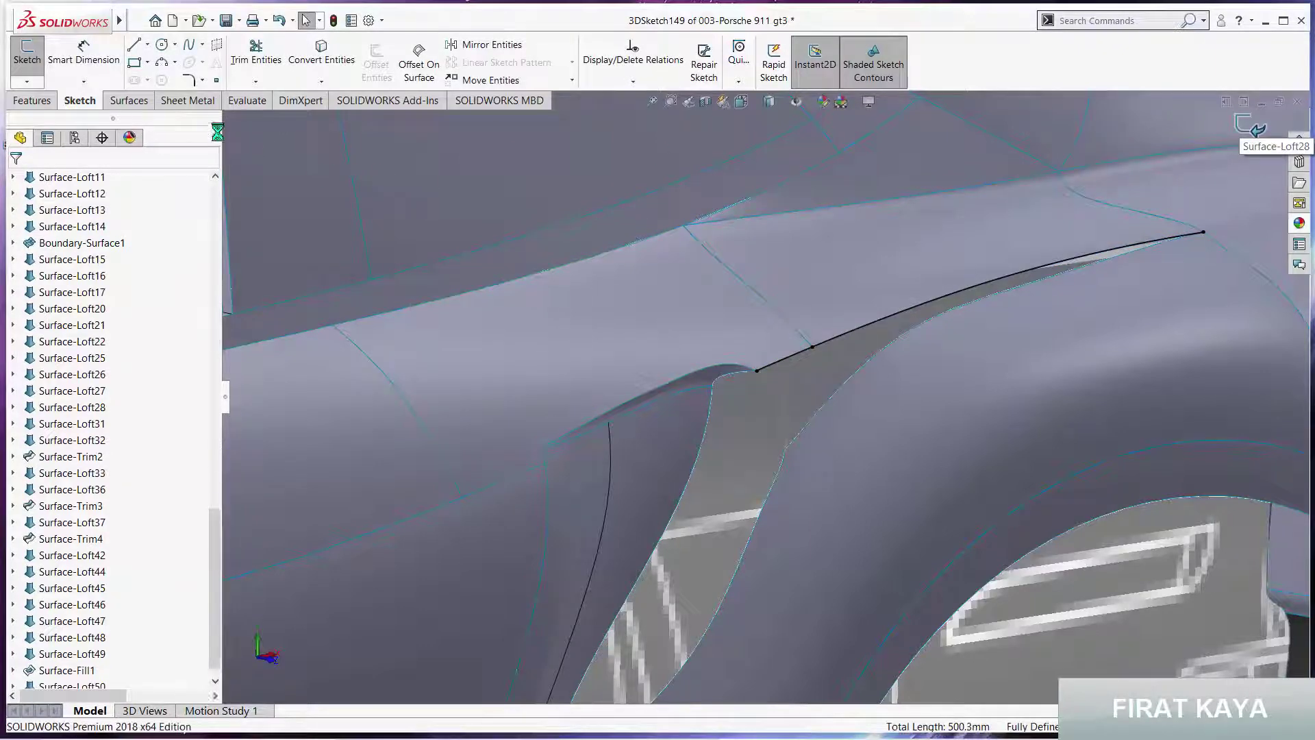
Loft Surface-Loft63 between 3DSketch149 and the vent edge, guided by 3DSketch148
left_click(153, 62)
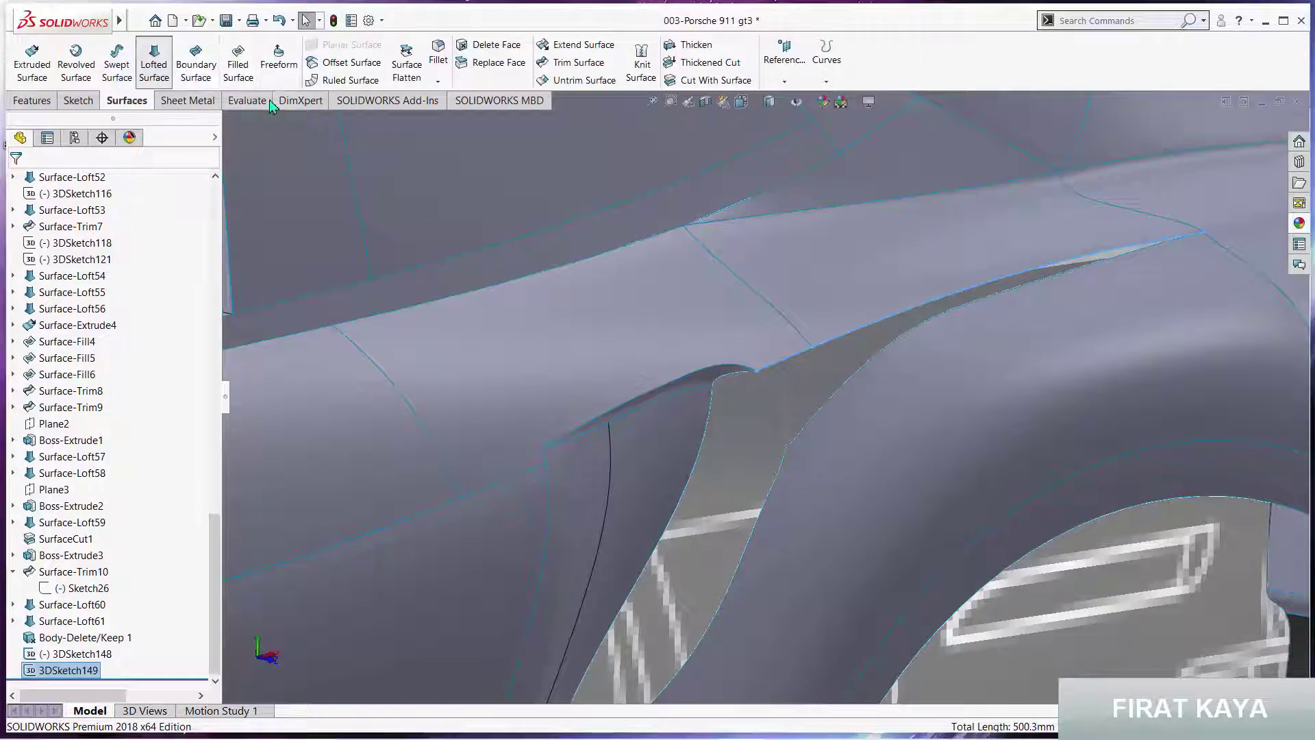
left_click(845, 388)
left_click(185, 373)
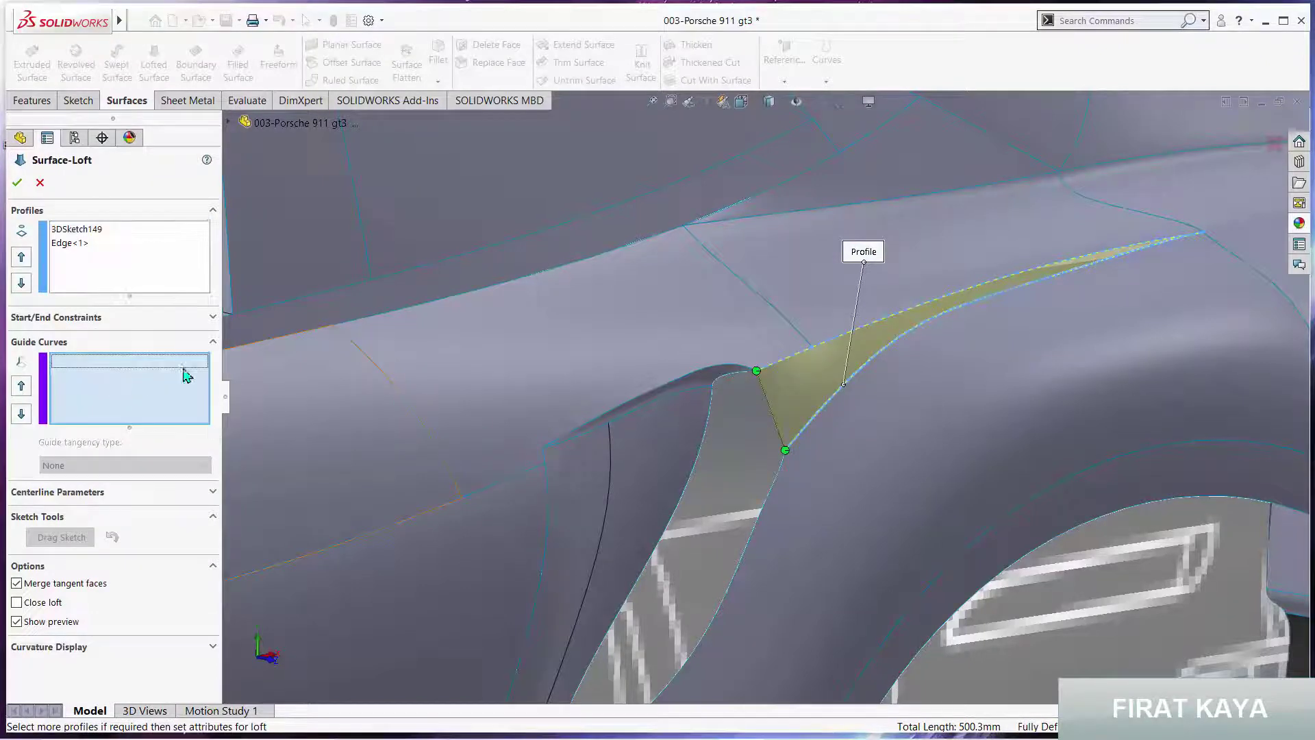
left_click(768, 387)
left_click(1237, 134)
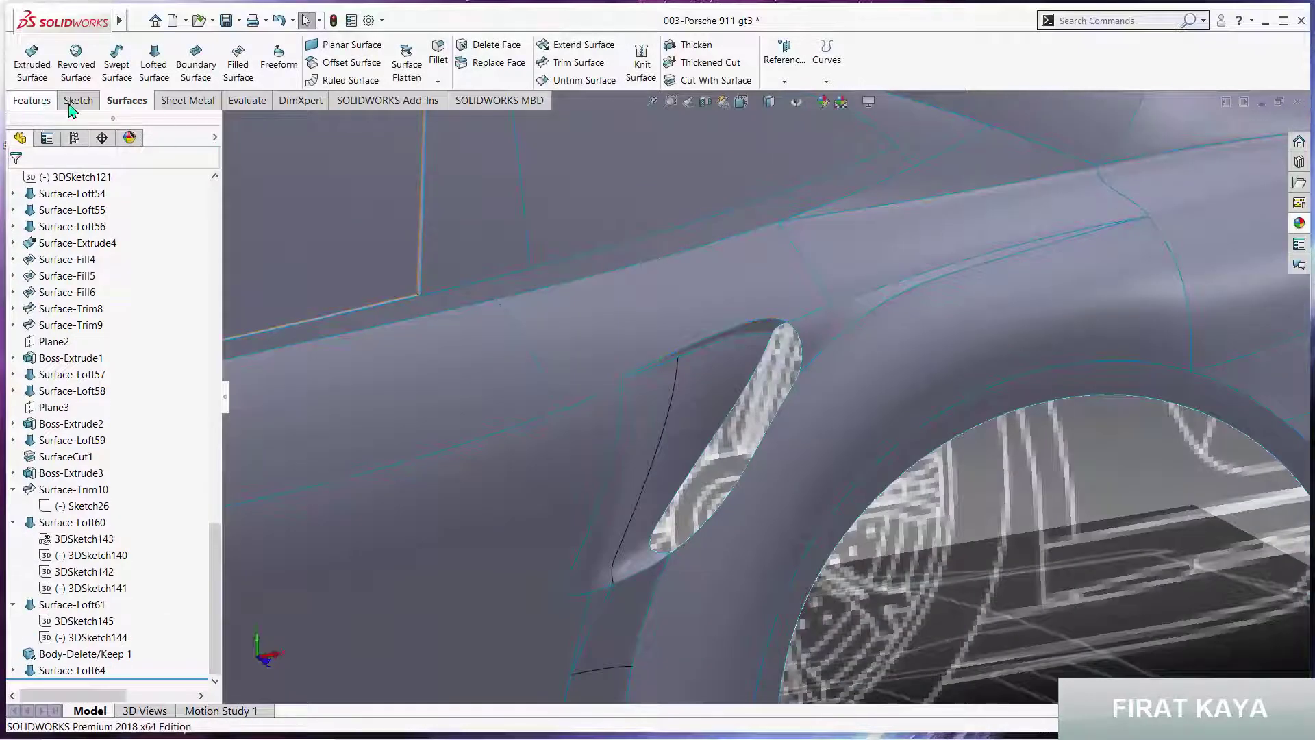
Start 3DSketch151 and convert the edges around the vent opening with Convert Entities
left_click(74, 103)
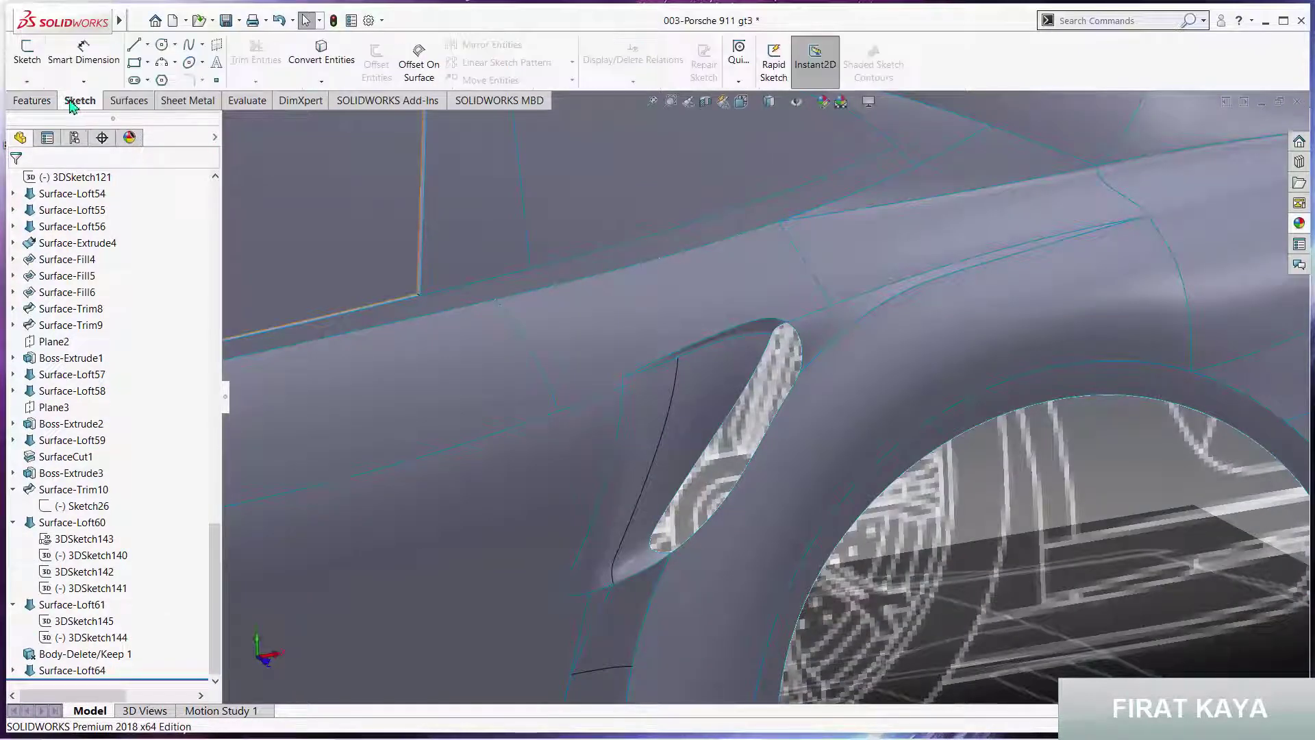
left_click(27, 81)
left_click(41, 109)
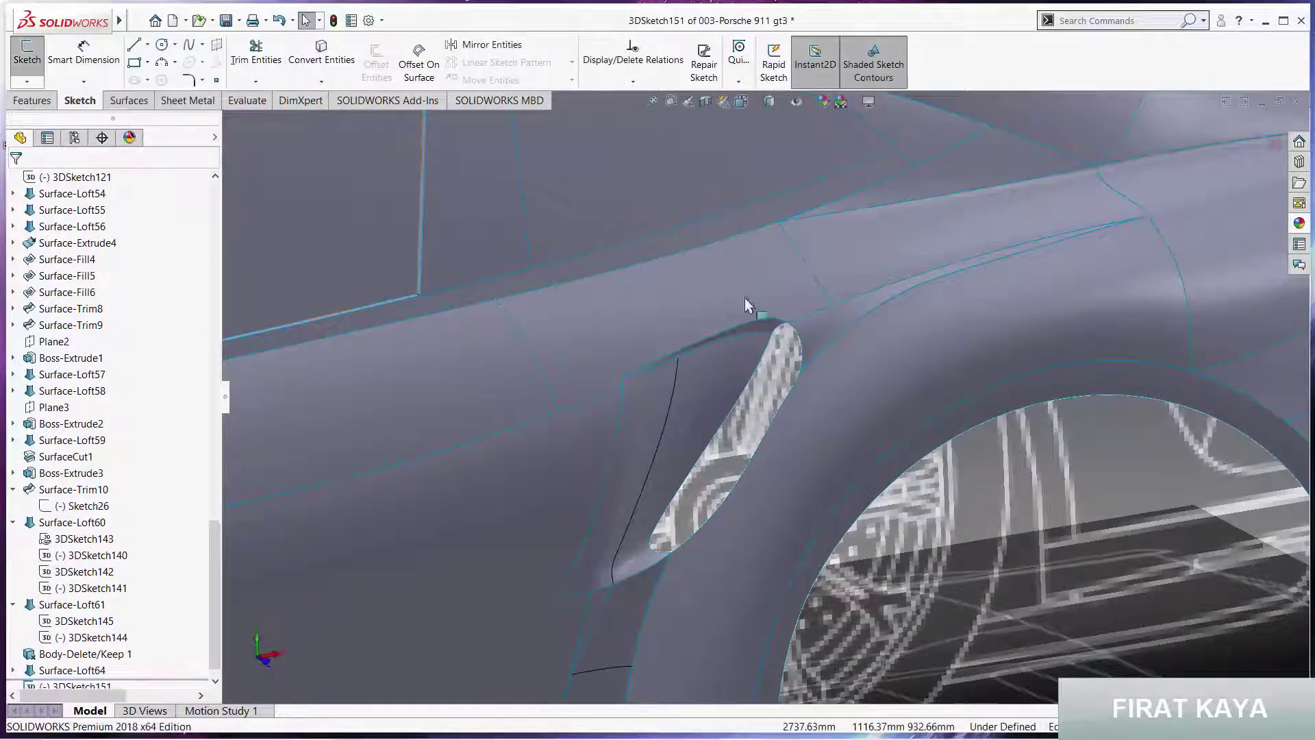
left_click(786, 337)
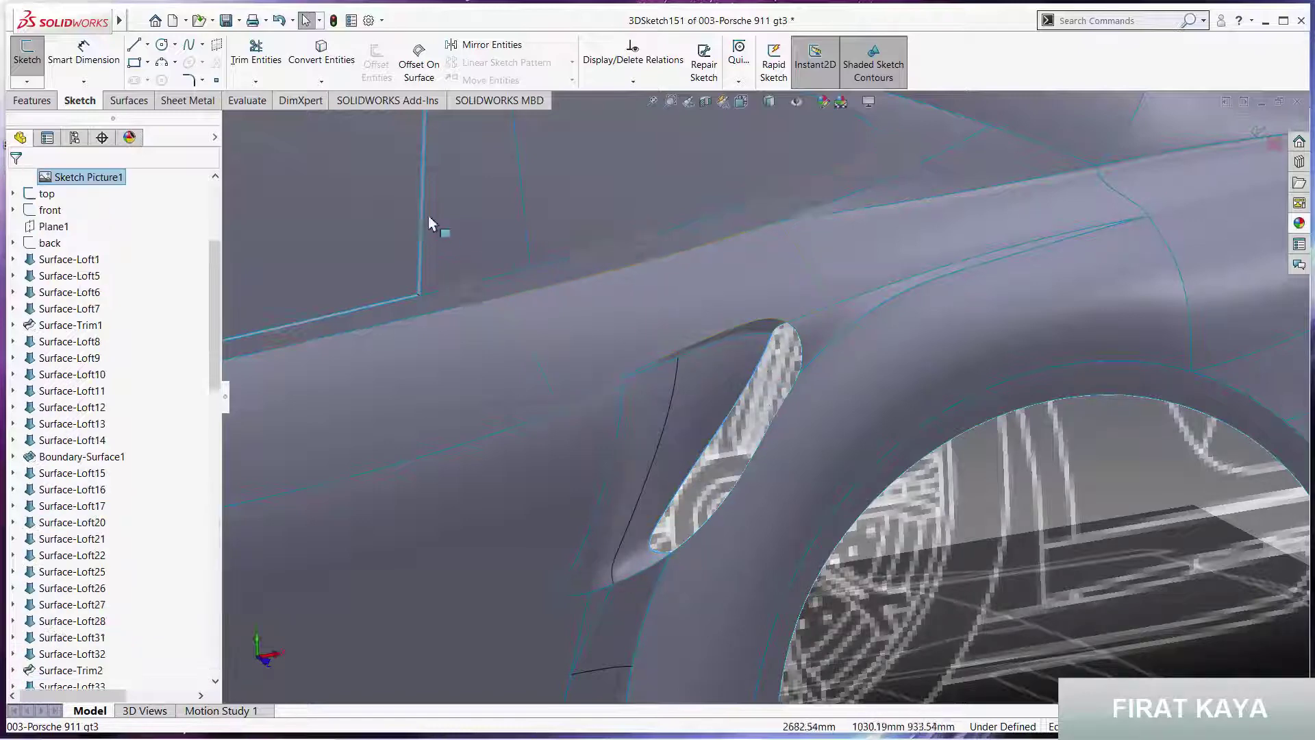
left_click(310, 65)
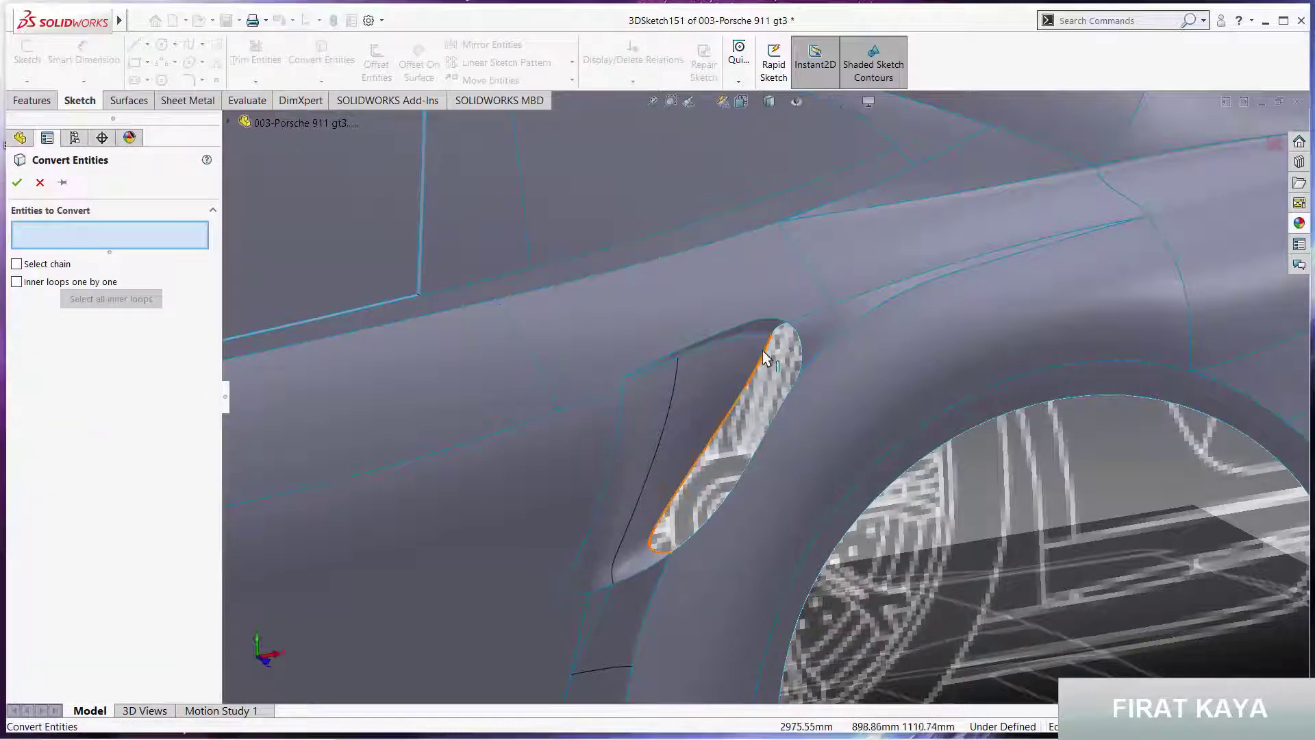
left_click(767, 355)
left_click(803, 355)
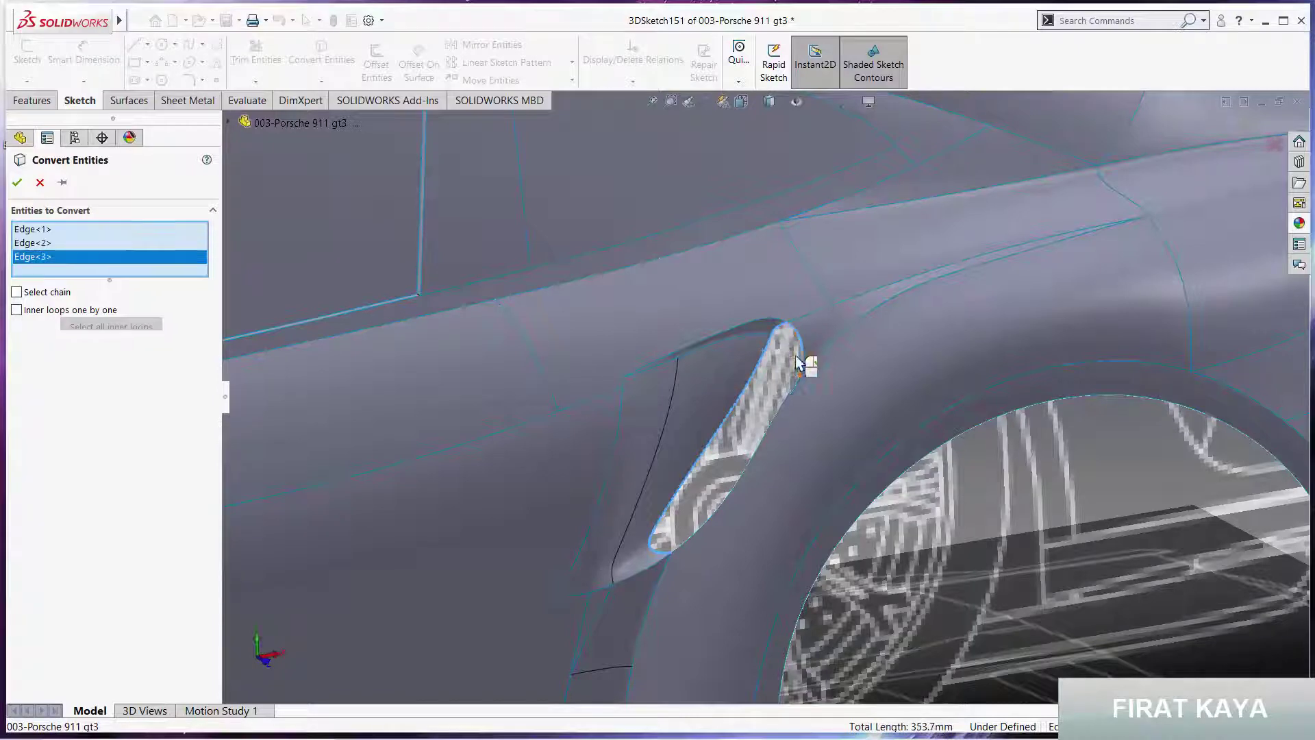
left_click(792, 395)
Confirm the converted outline and surface-extrude it 50 mm along the Sağ Düzlem plane
left_click(17, 185)
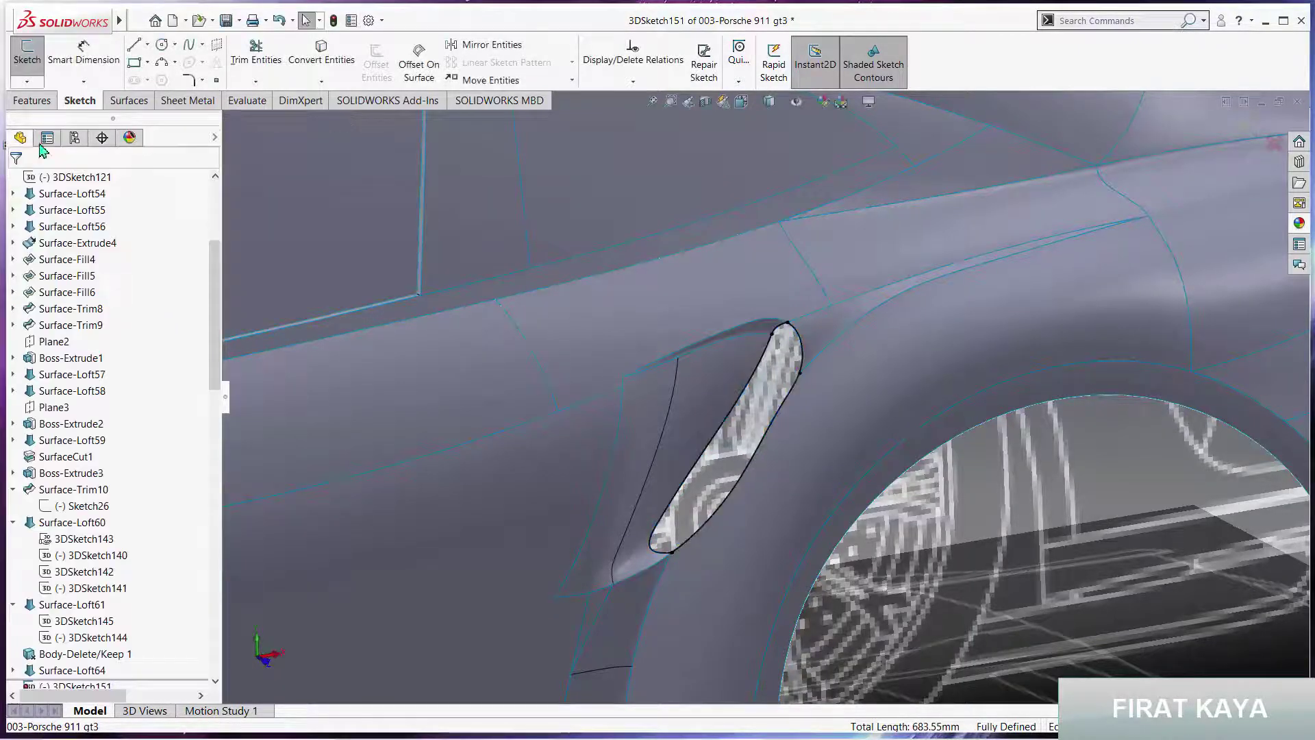
left_click(33, 100)
left_click(126, 101)
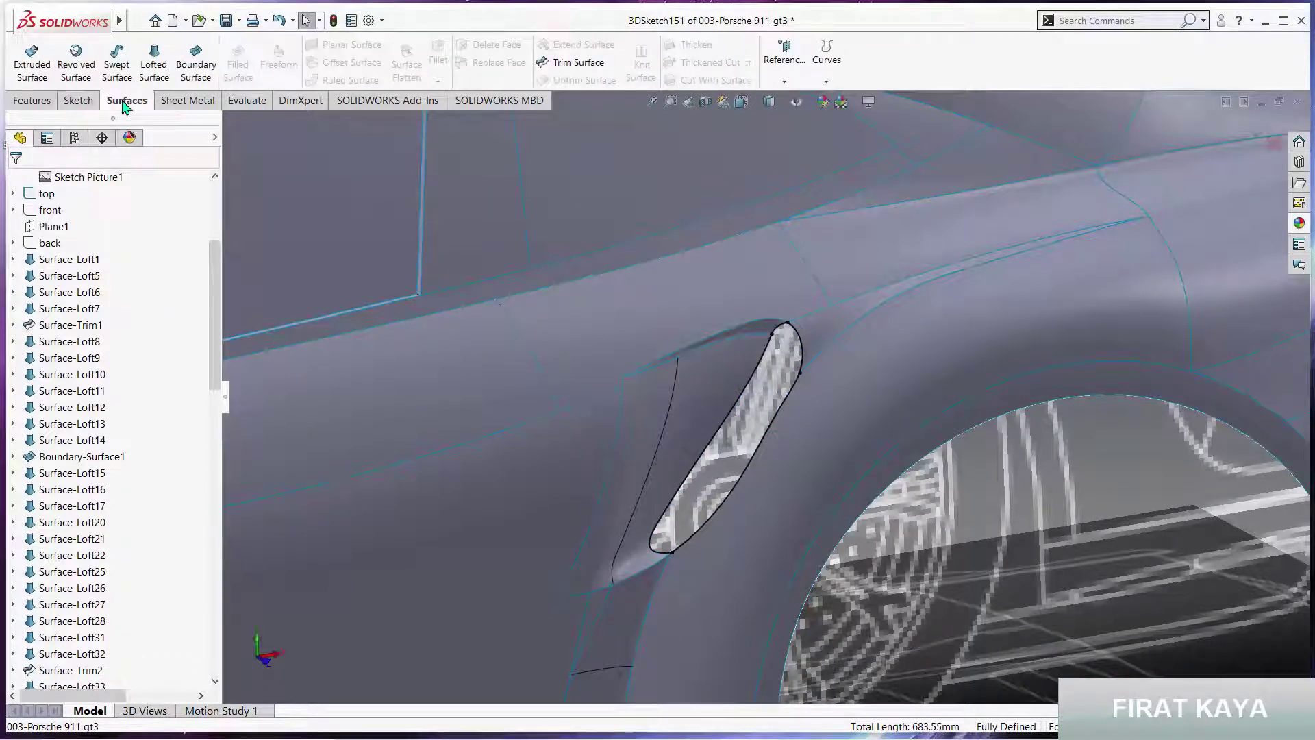
left_click(37, 58)
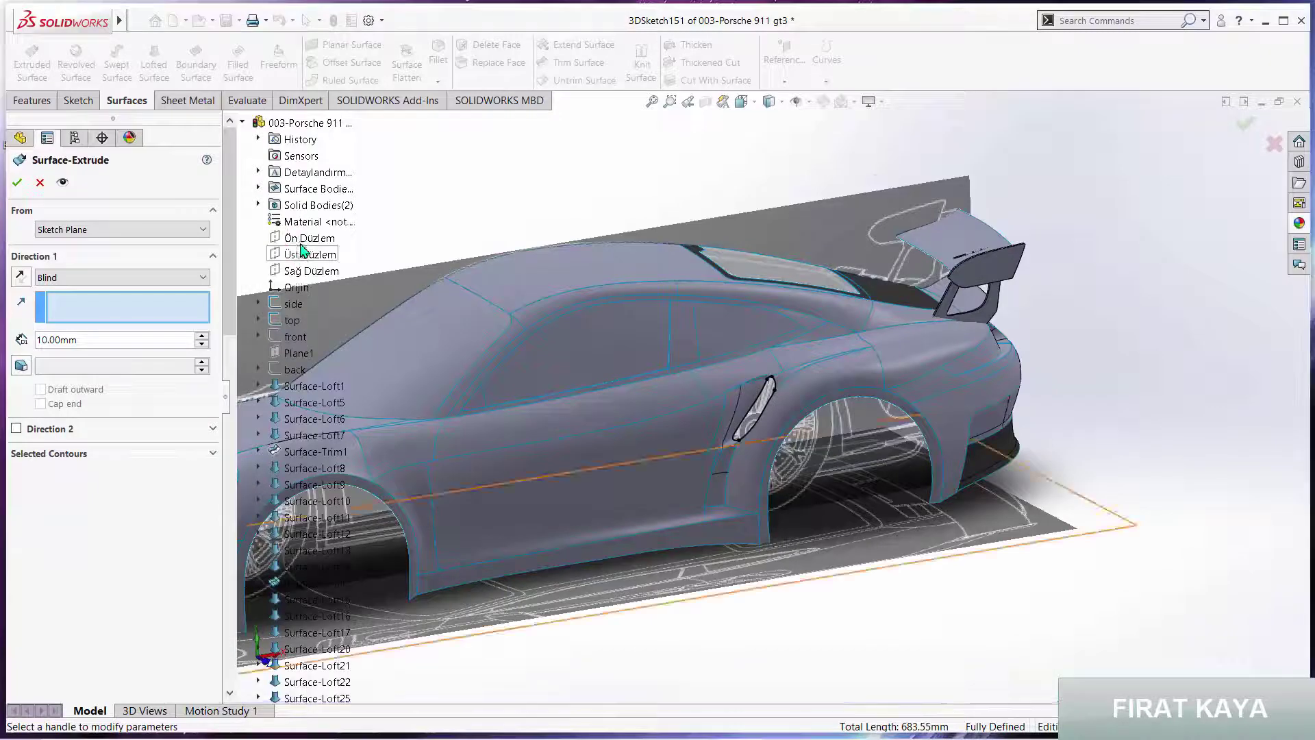
left_click(302, 271)
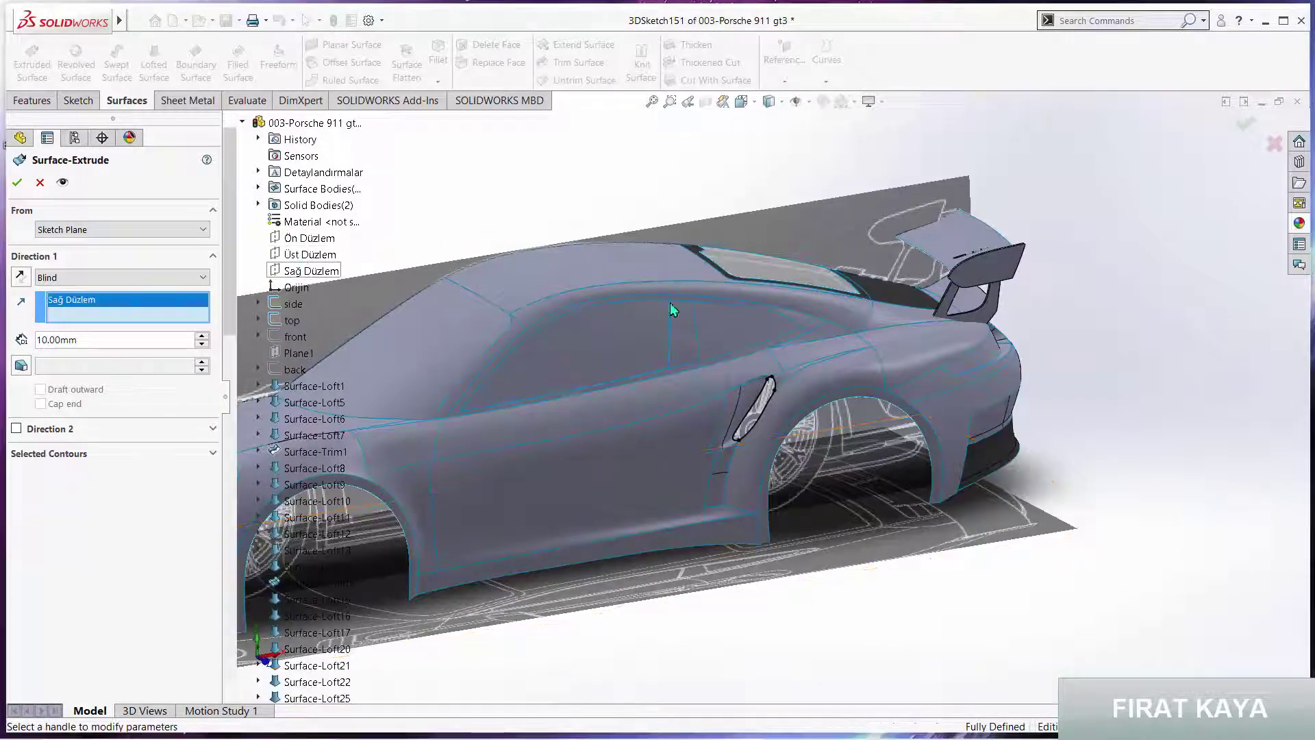
scroll(744, 403, "down", 3)
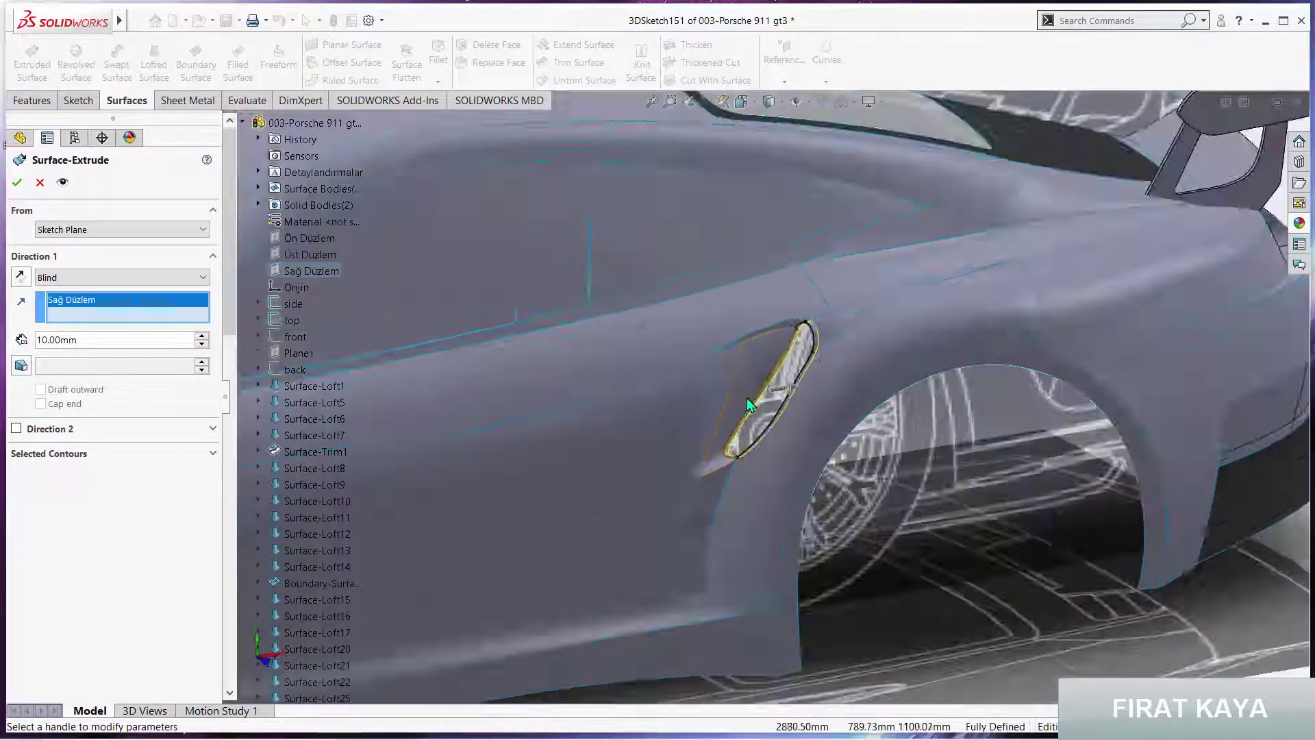
scroll(753, 403, "down", 3)
double_click(94, 341)
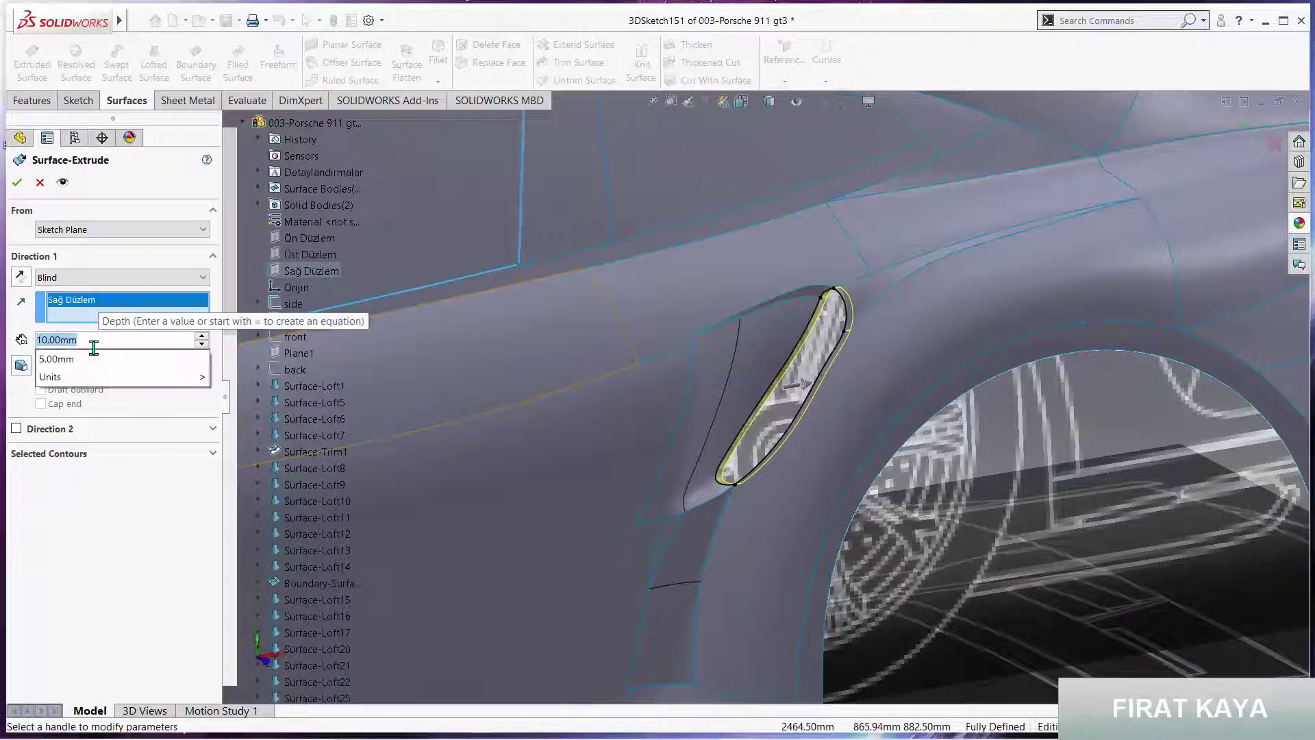
type("50")
key("Return")
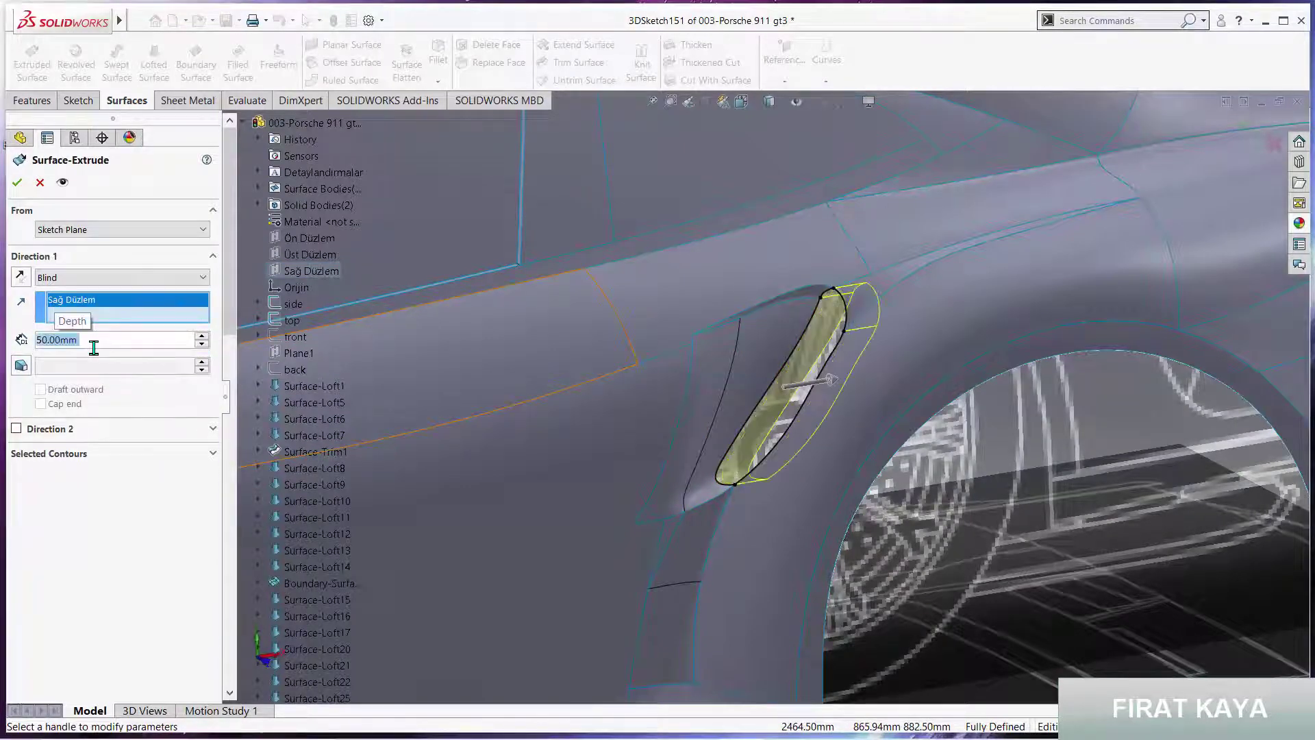
key("Return")
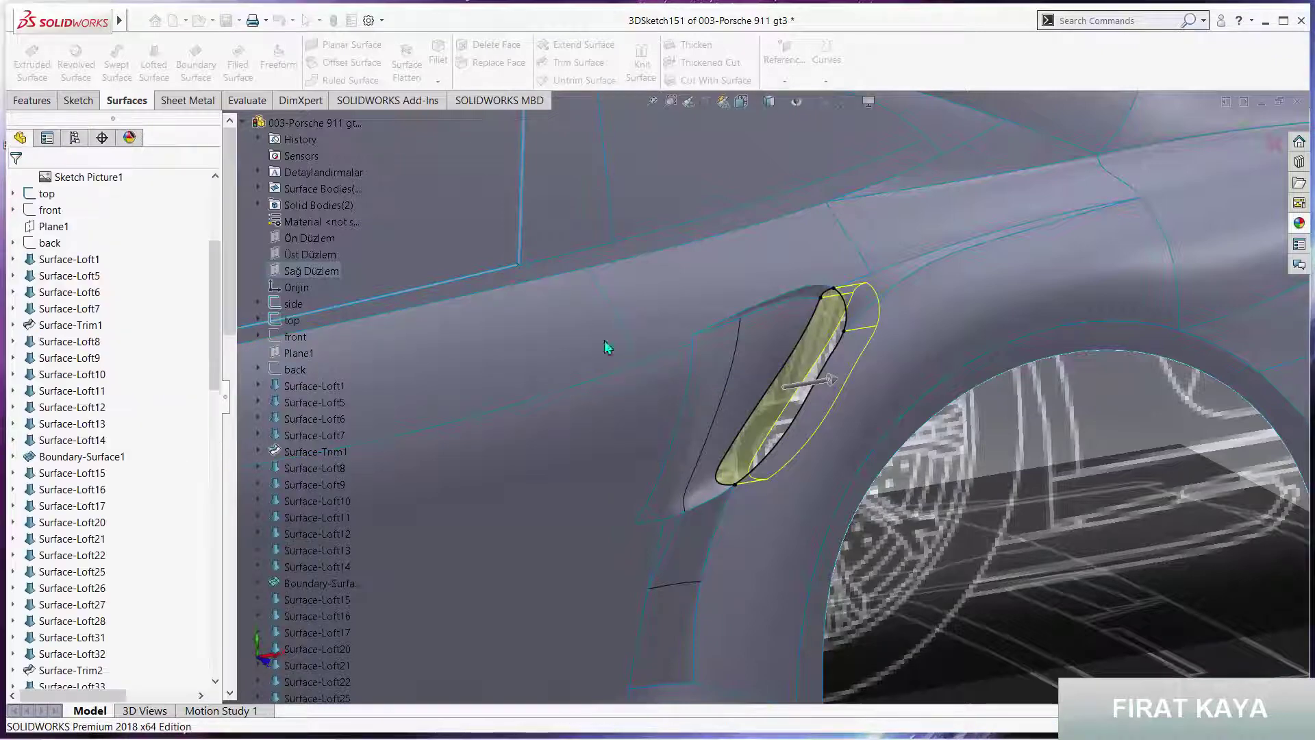
Orbit and zoom to view the rear wheel arch and vent opening at an angle
mouse_move(841, 451)
middle_mouse_down()
mouse_move(889, 381)
mouse_move(730, 203)
mouse_move(839, 269)
mouse_move(898, 392)
middle_mouse_up()
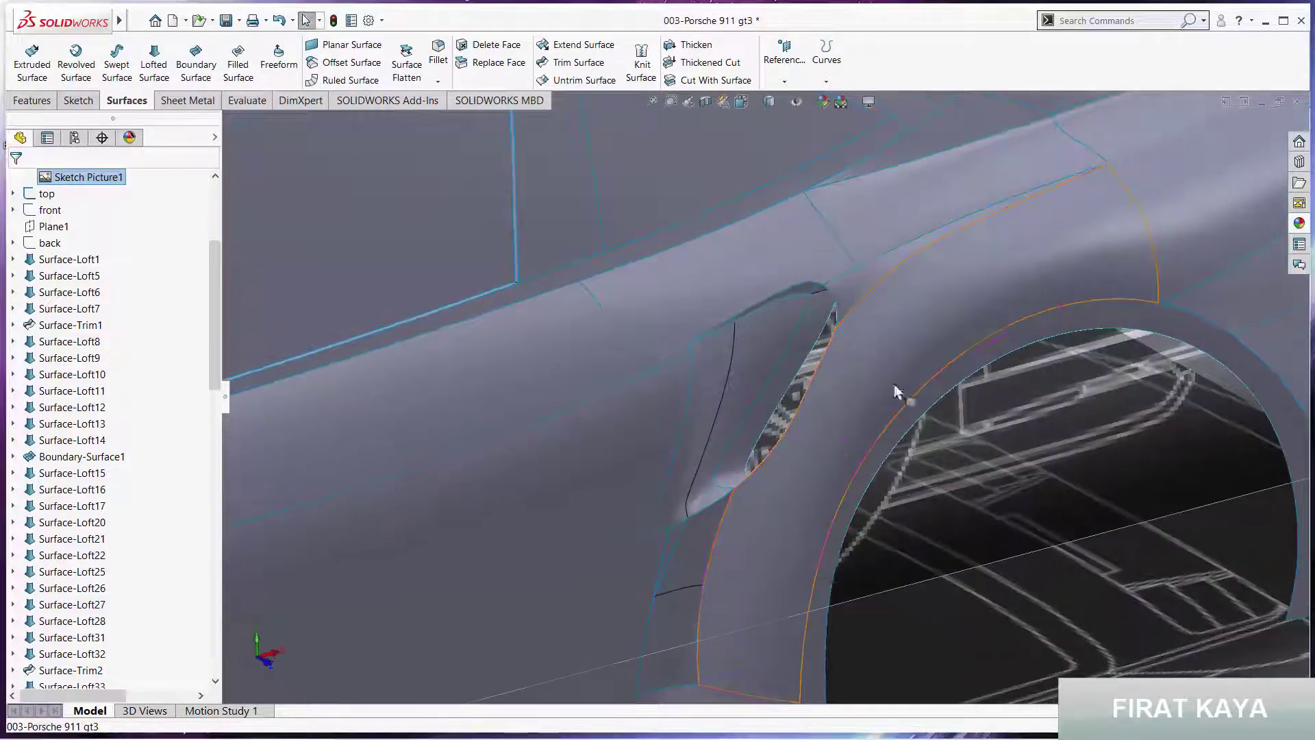
scroll(794, 486, "down", 2)
scroll(712, 376, "down", 1)
scroll(712, 253, "up", 2)
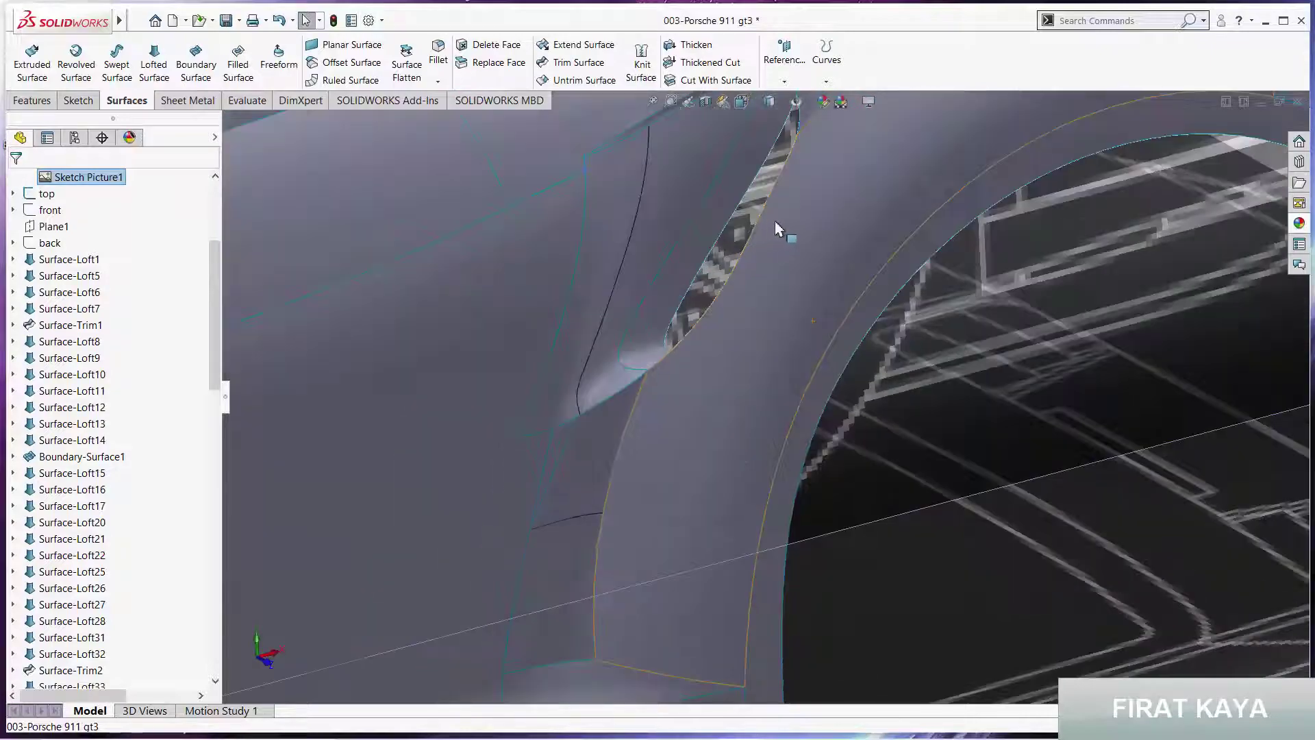
scroll(781, 233, "up", 2)
mouse_move(795, 241)
middle_mouse_down()
mouse_move(627, 103)
mouse_move(619, 79)
mouse_move(642, 83)
mouse_move(605, 88)
mouse_move(757, 258)
mouse_move(791, 236)
mouse_move(774, 271)
mouse_move(770, 252)
mouse_move(839, 328)
mouse_move(805, 343)
mouse_move(781, 411)
mouse_move(788, 383)
middle_mouse_up()
mouse_move(921, 498)
middle_mouse_down()
mouse_move(959, 557)
mouse_move(985, 567)
middle_mouse_up()
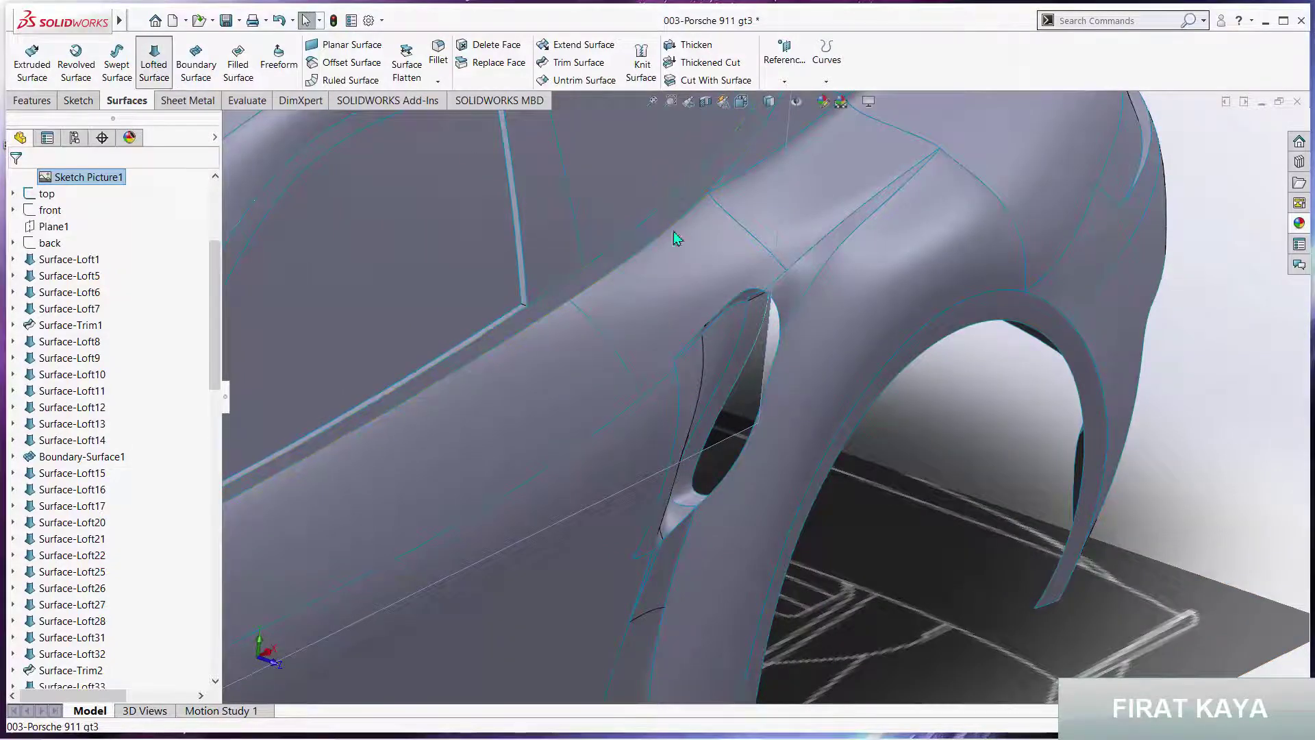
Loft a surface between the two facing vent edges, dropping the wrongly picked body
left_click(761, 330)
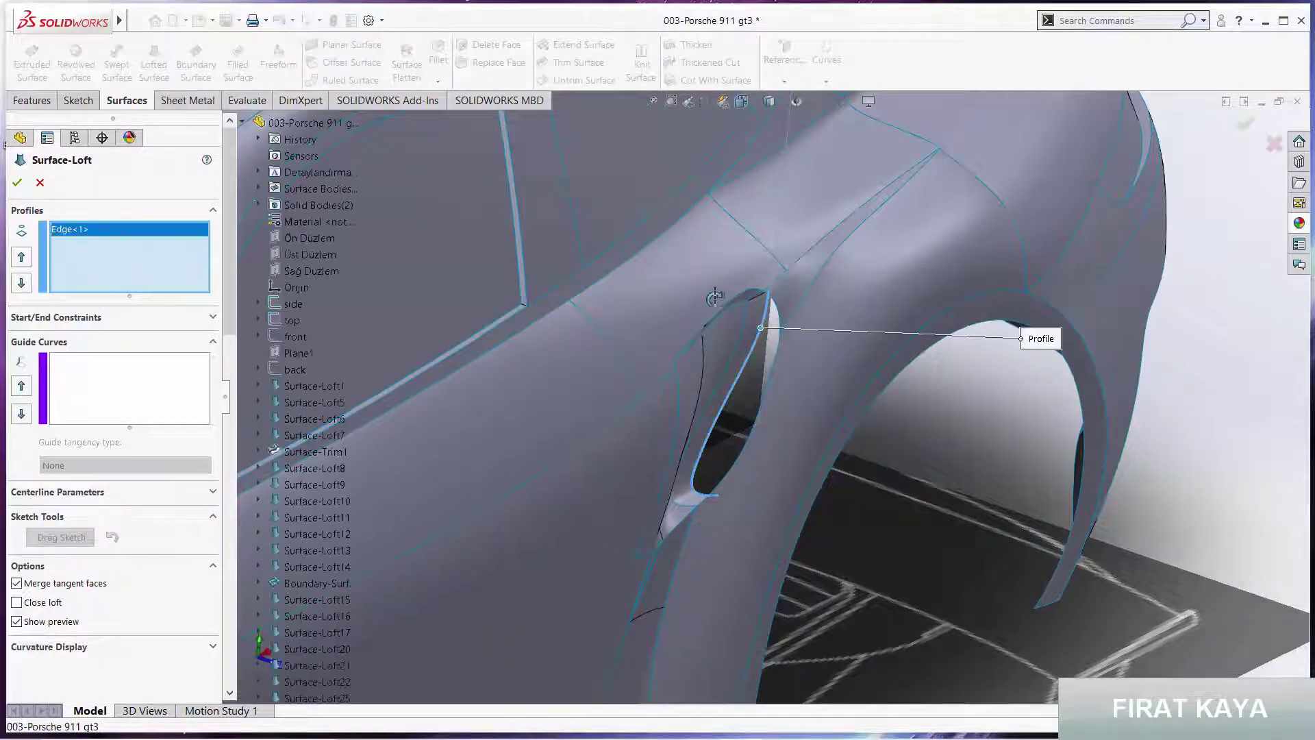
mouse_move(761, 330)
middle_mouse_down()
mouse_move(561, 173)
mouse_move(701, 278)
middle_mouse_up()
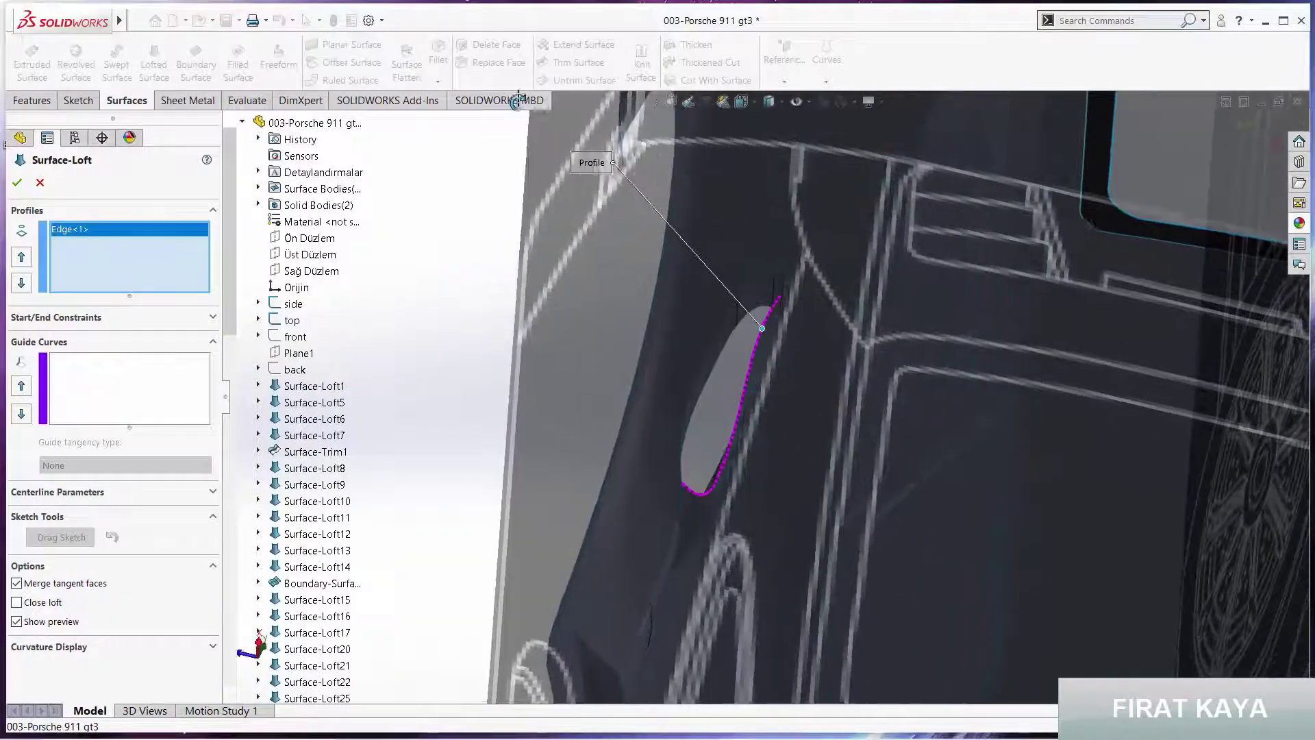
left_click(726, 312)
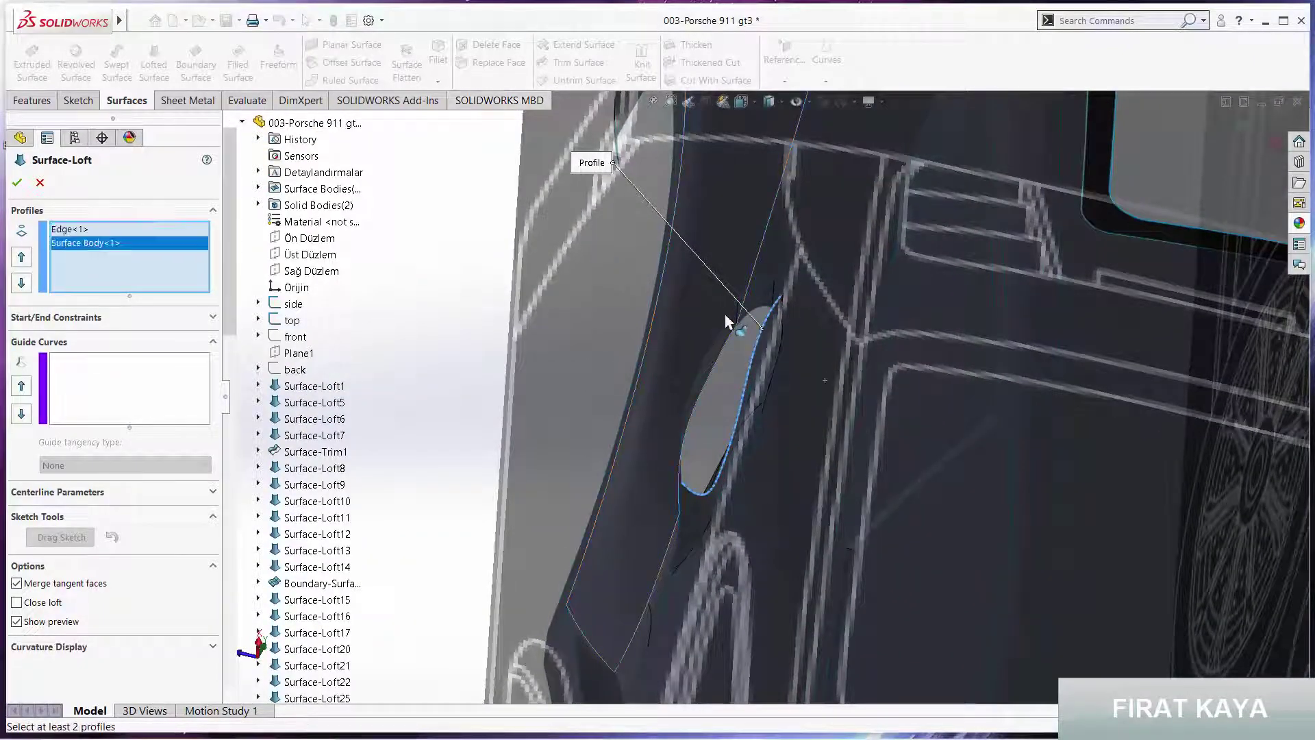
left_click(726, 315)
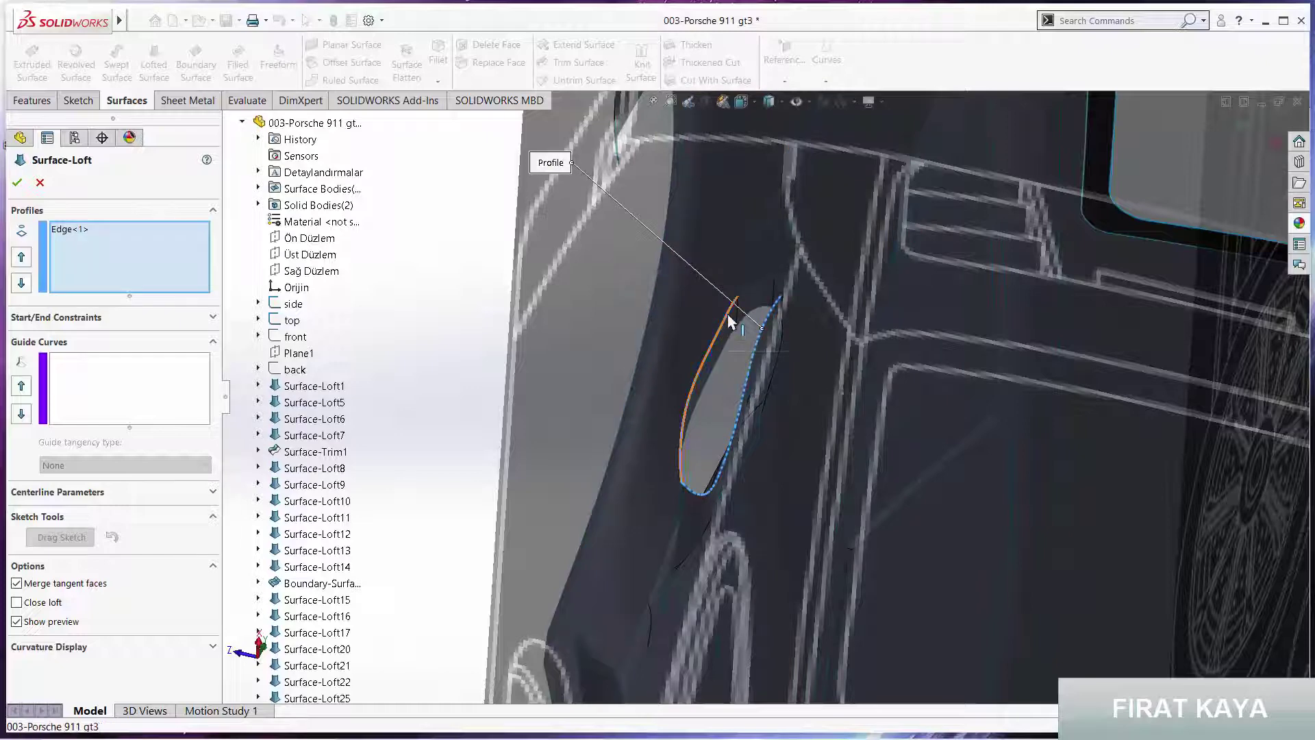
left_click(727, 314)
middle_click_drag(748, 311, 780, 298)
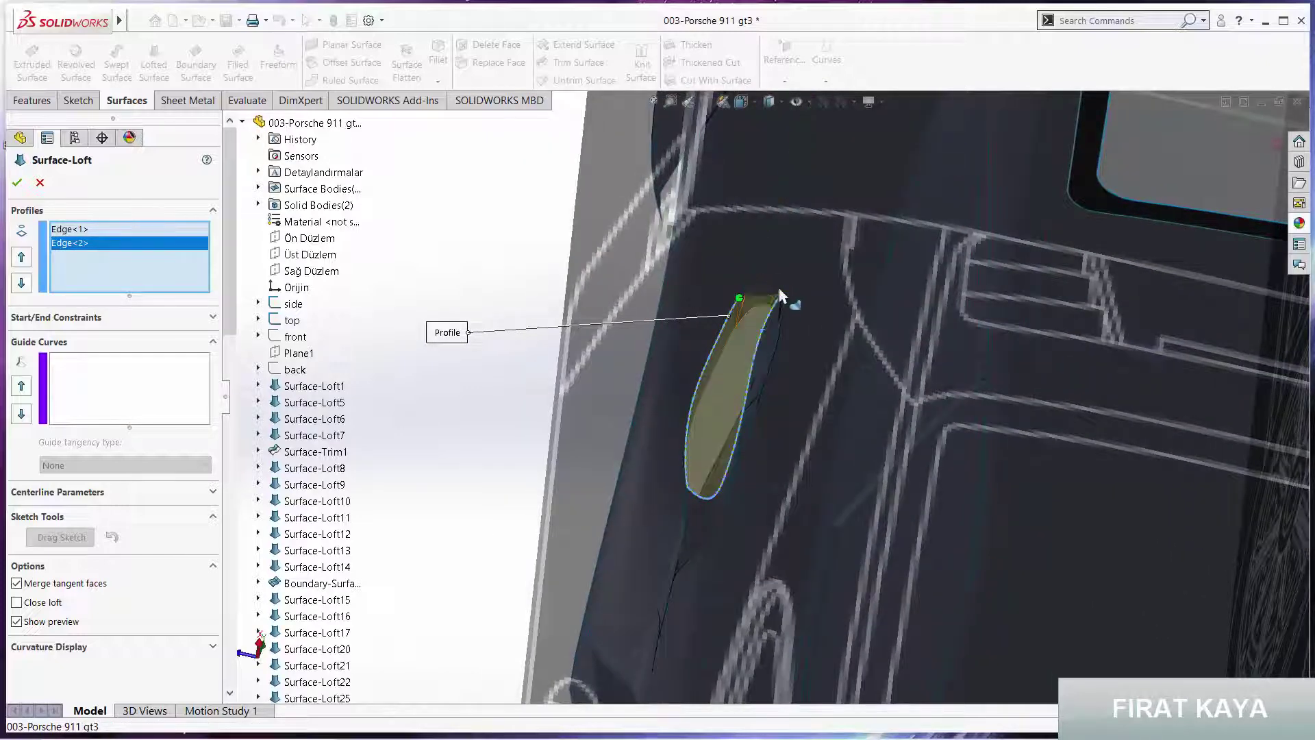
mouse_move(722, 322)
middle_mouse_down()
mouse_move(905, 458)
mouse_move(788, 384)
middle_mouse_up()
scroll(905, 459, "up", 5)
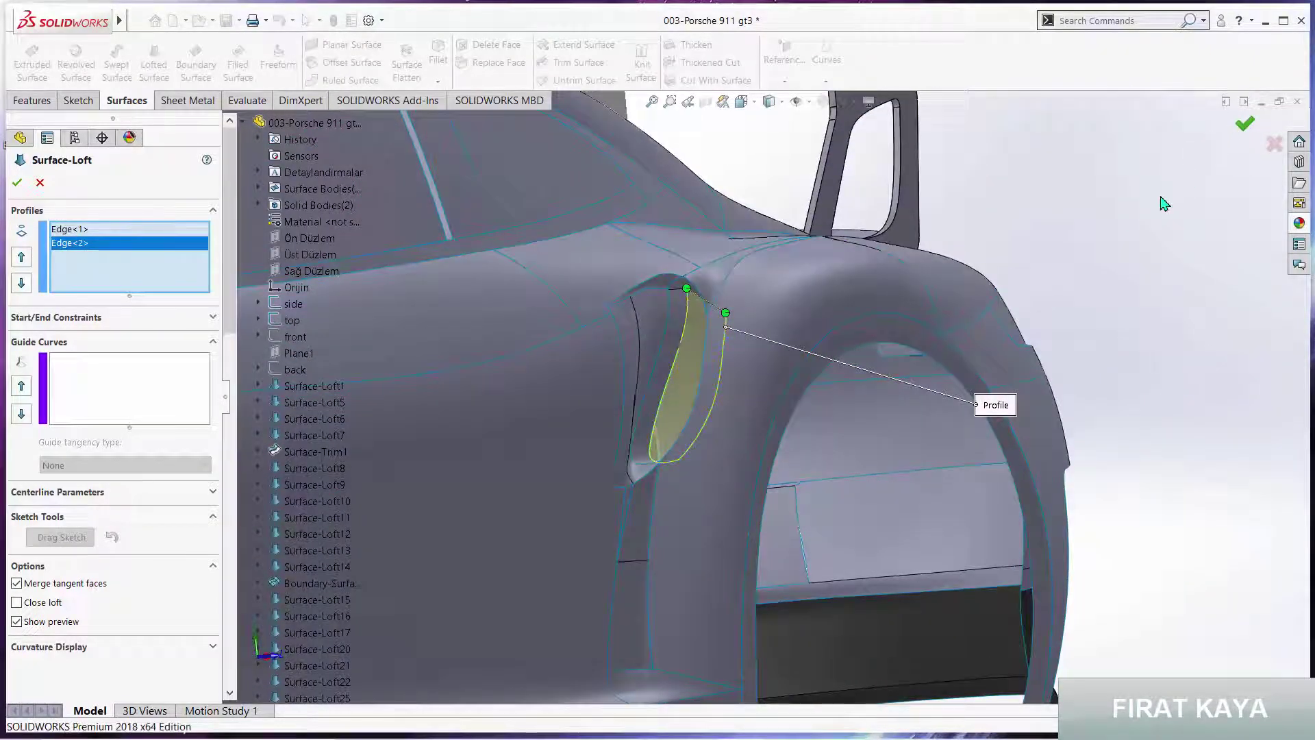
key("Return")
middle_click_drag(770, 318, 783, 313)
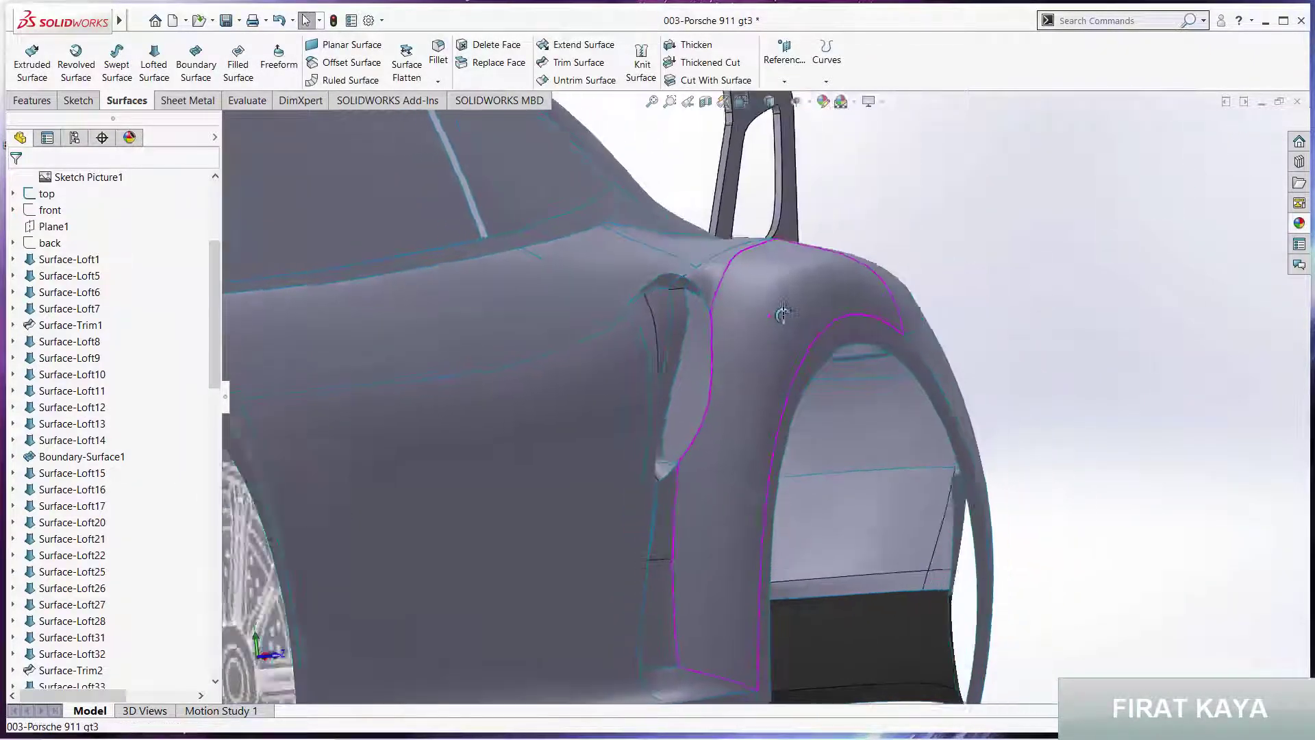
scroll(783, 314, "up", 2)
scroll(705, 357, "up", 2)
scroll(709, 383, "up", 4)
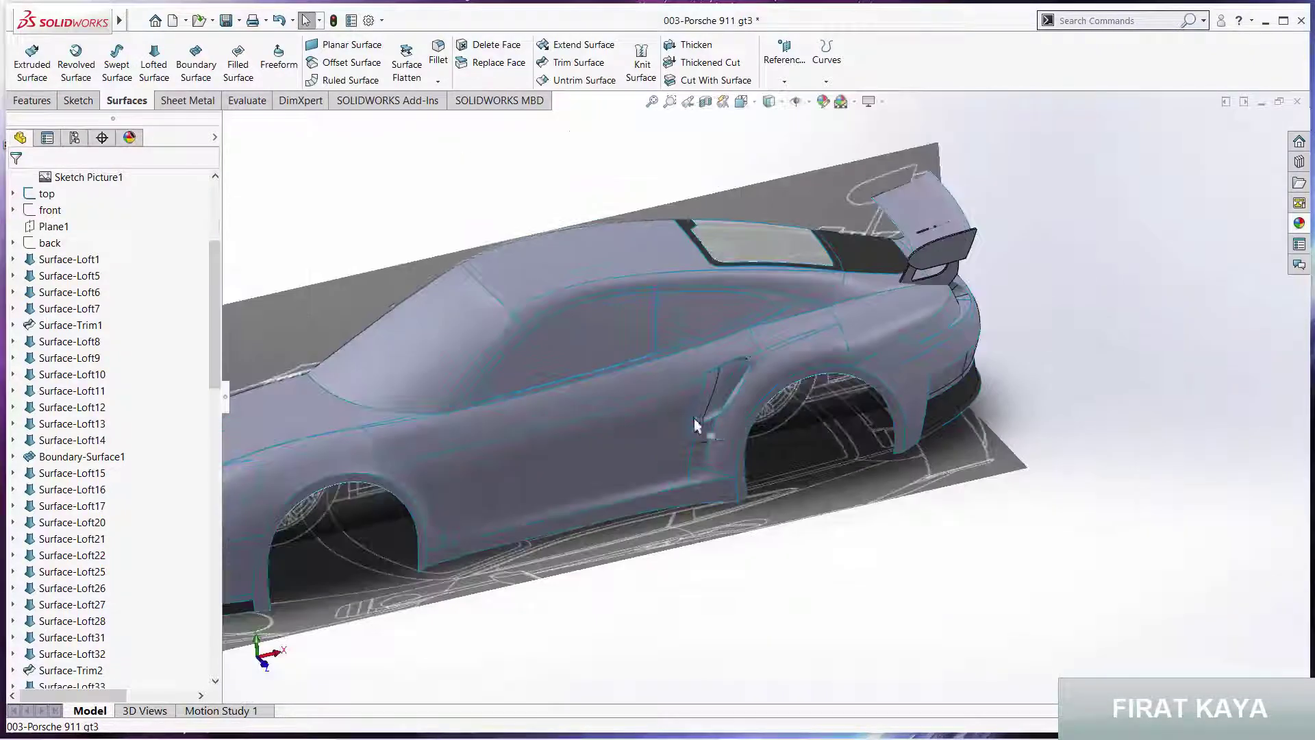
scroll(693, 418, "up", 3)
scroll(734, 417, "down", 2)
mouse_move(728, 334)
middle_mouse_down()
mouse_move(726, 296)
mouse_move(748, 312)
middle_mouse_up()
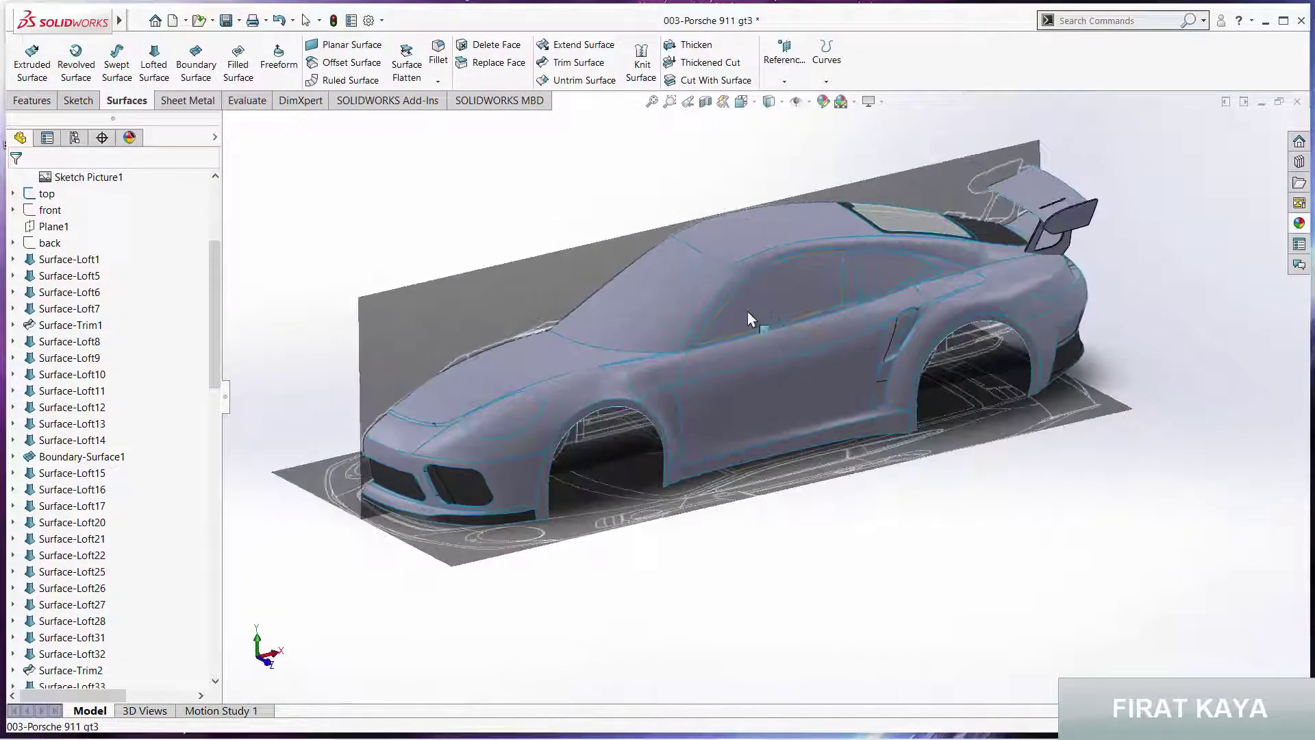
left_click(770, 102)
left_click(774, 137)
mouse_move(976, 272)
middle_mouse_down()
mouse_move(1005, 247)
mouse_move(947, 252)
mouse_move(795, 312)
middle_mouse_up()
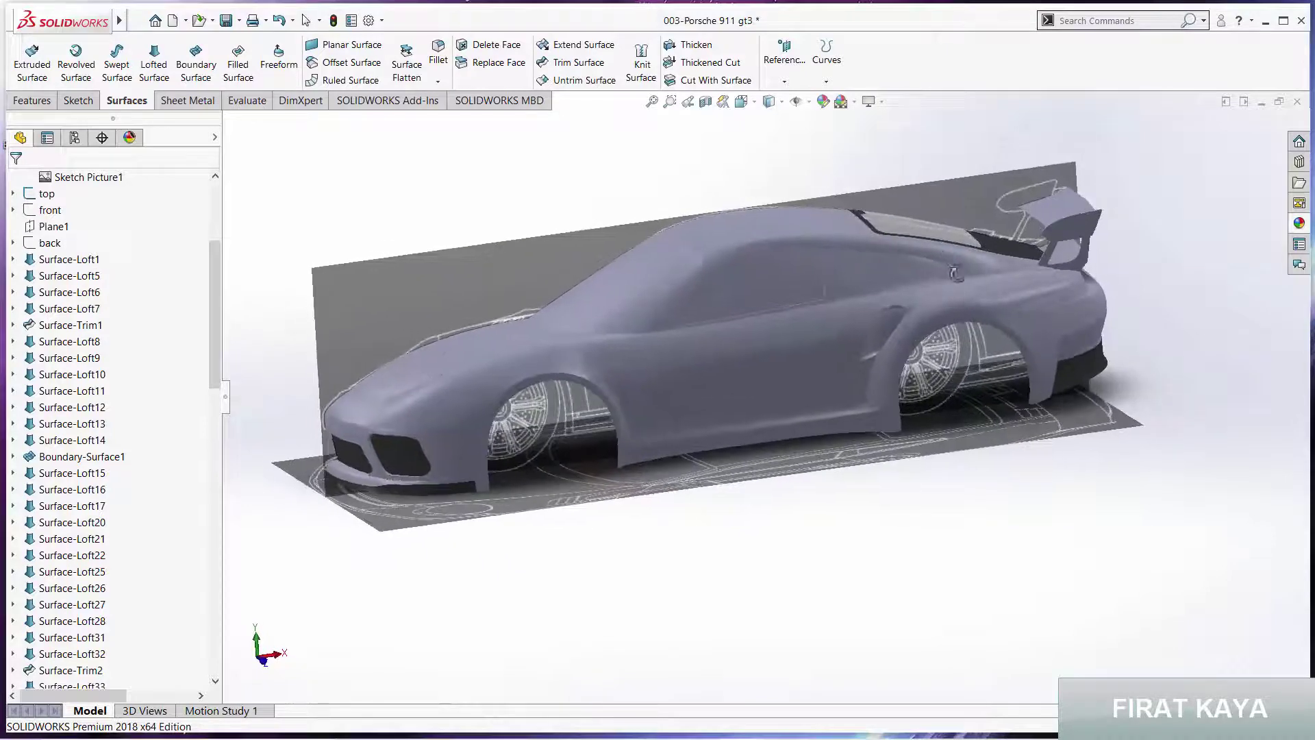
middle_click_drag(725, 200, 730, 200)
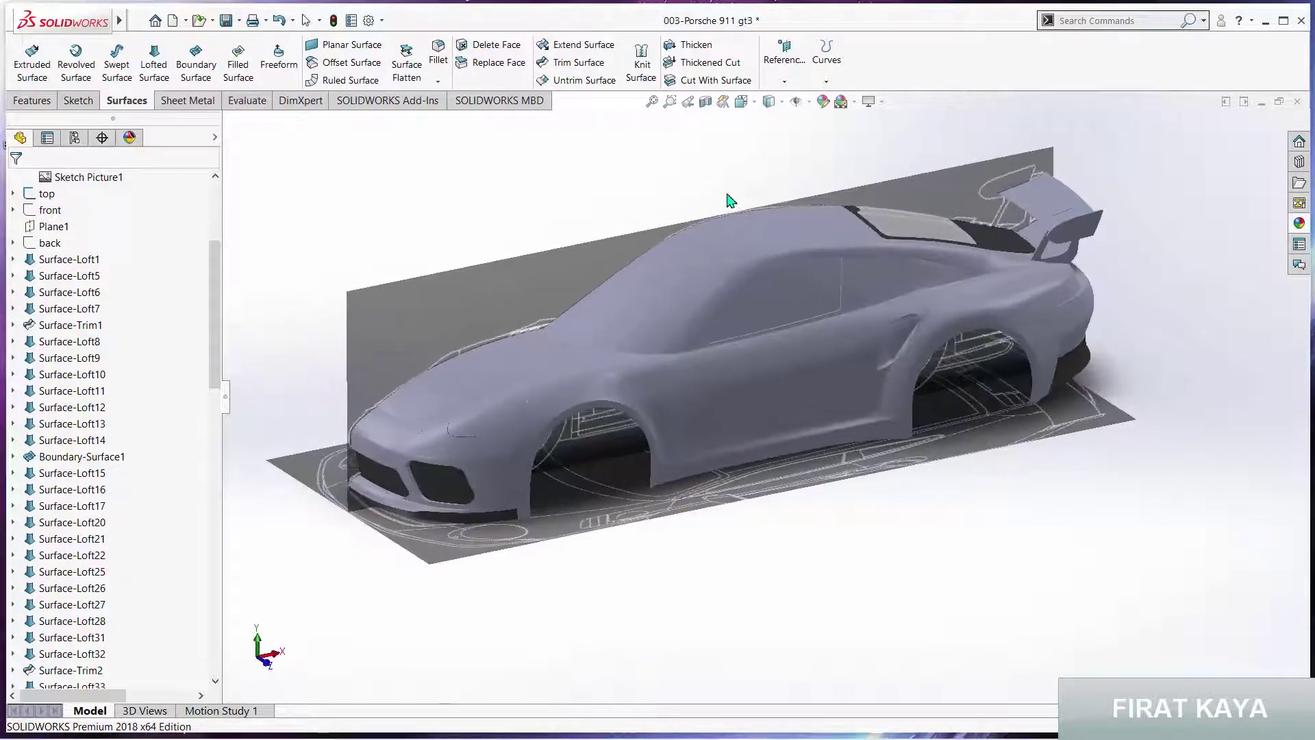
left_click(769, 101)
left_click(770, 131)
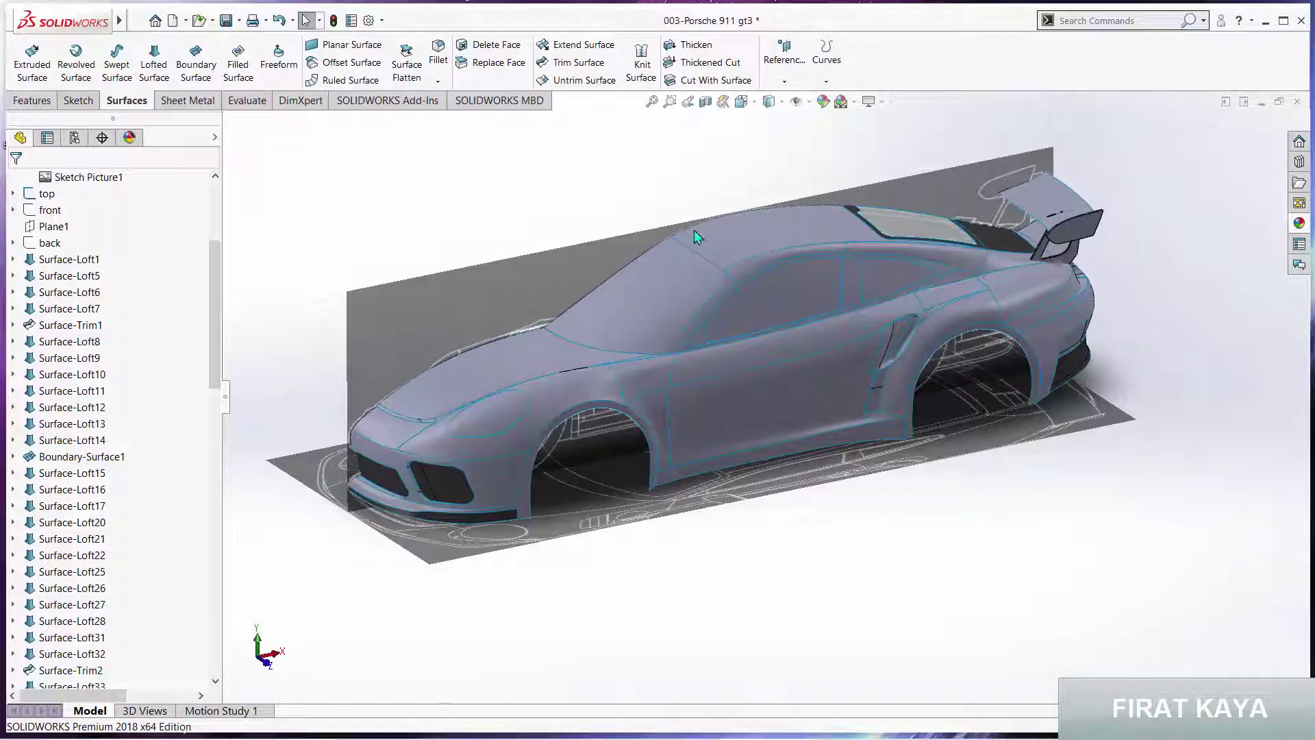
mouse_move(701, 273)
middle_mouse_down()
mouse_move(899, 320)
mouse_move(716, 328)
mouse_move(535, 244)
middle_mouse_up()
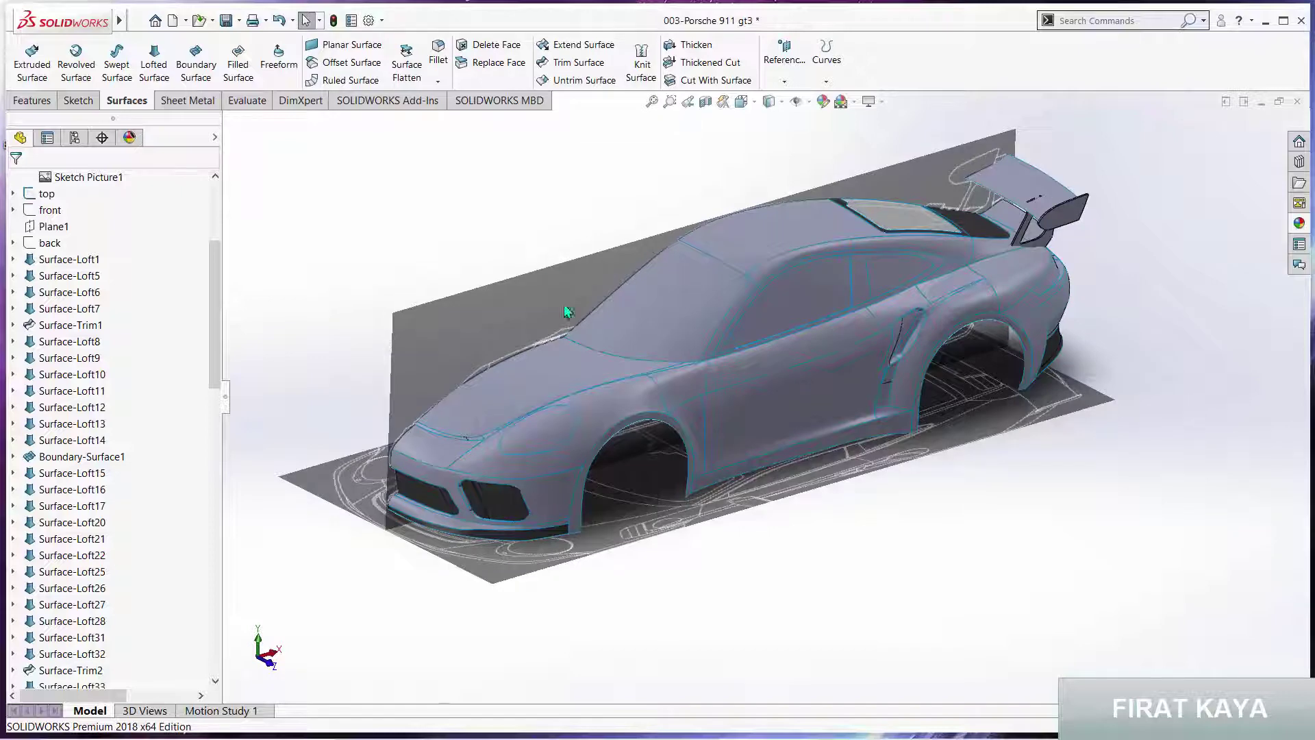
left_click(655, 726)
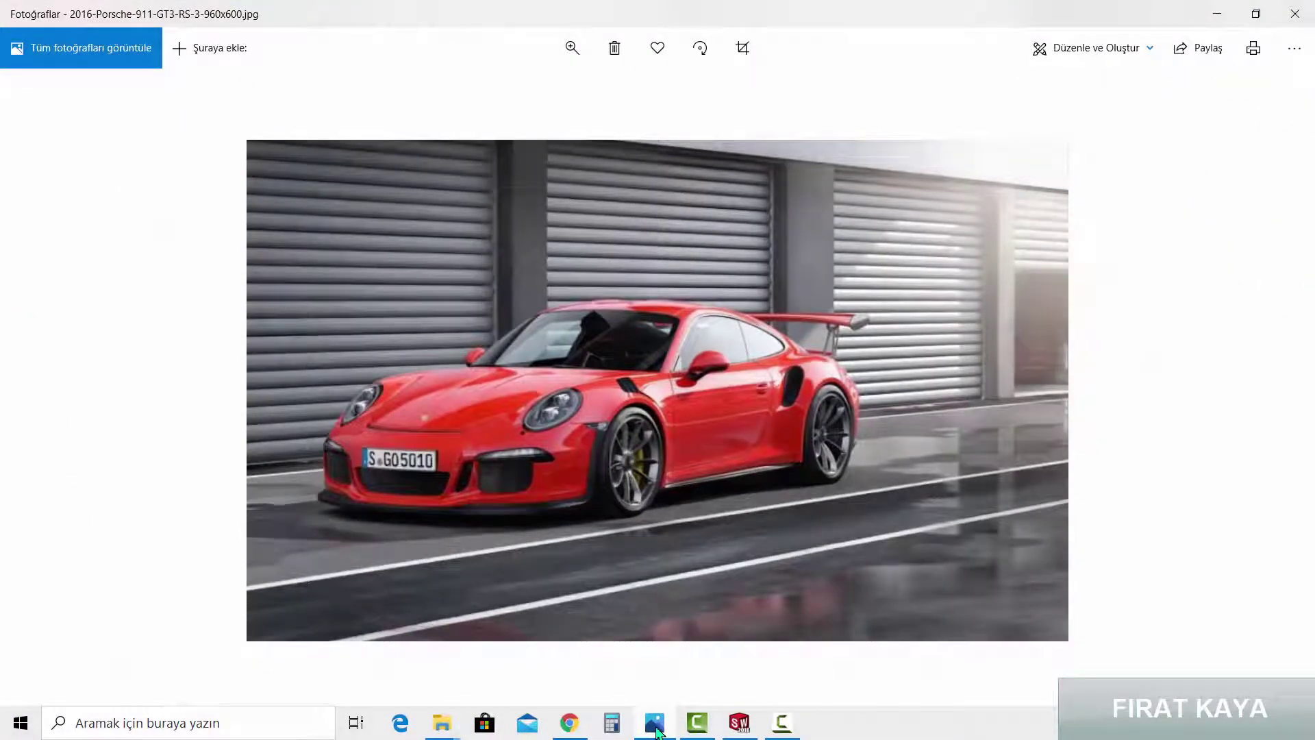
key("Right")
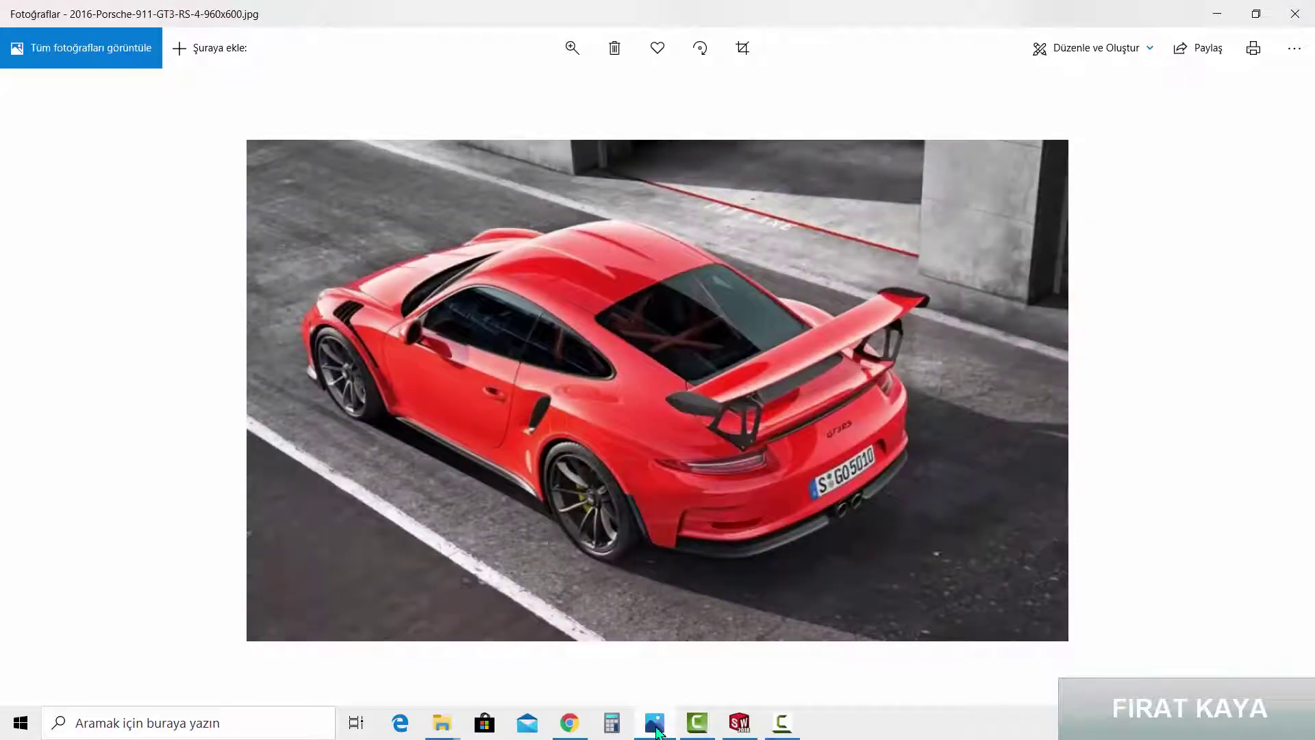
left_click(656, 726)
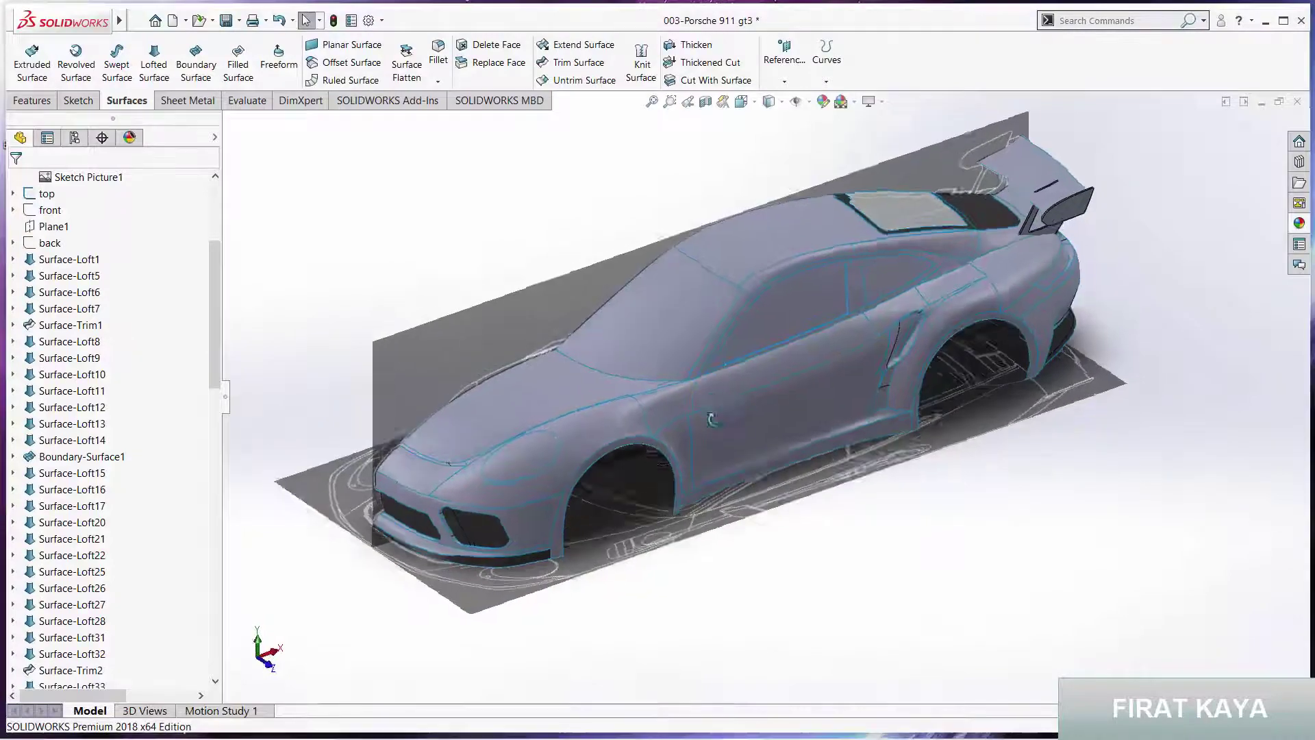
Orient the view to Top and open a new sketch on the Üst Düzlem plane
mouse_move(730, 359)
middle_mouse_down()
mouse_move(727, 405)
mouse_move(671, 307)
mouse_move(728, 358)
middle_mouse_up()
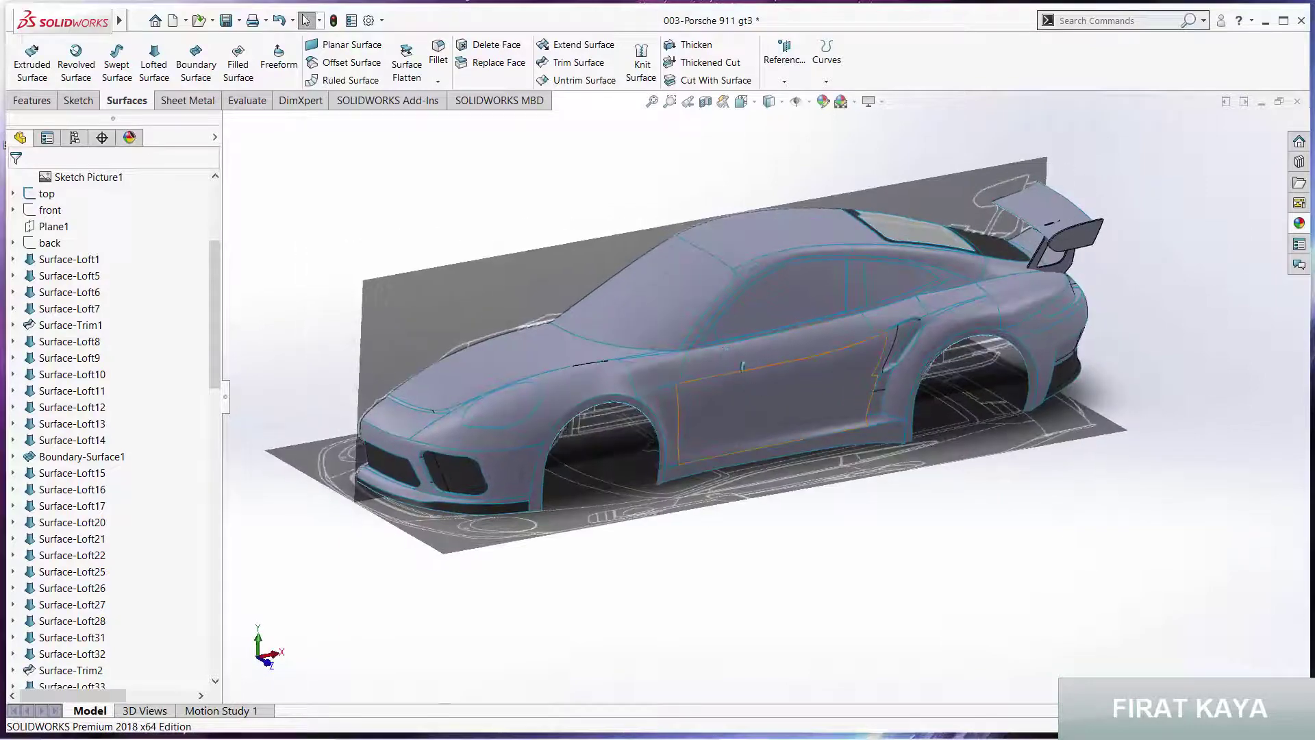
key("space")
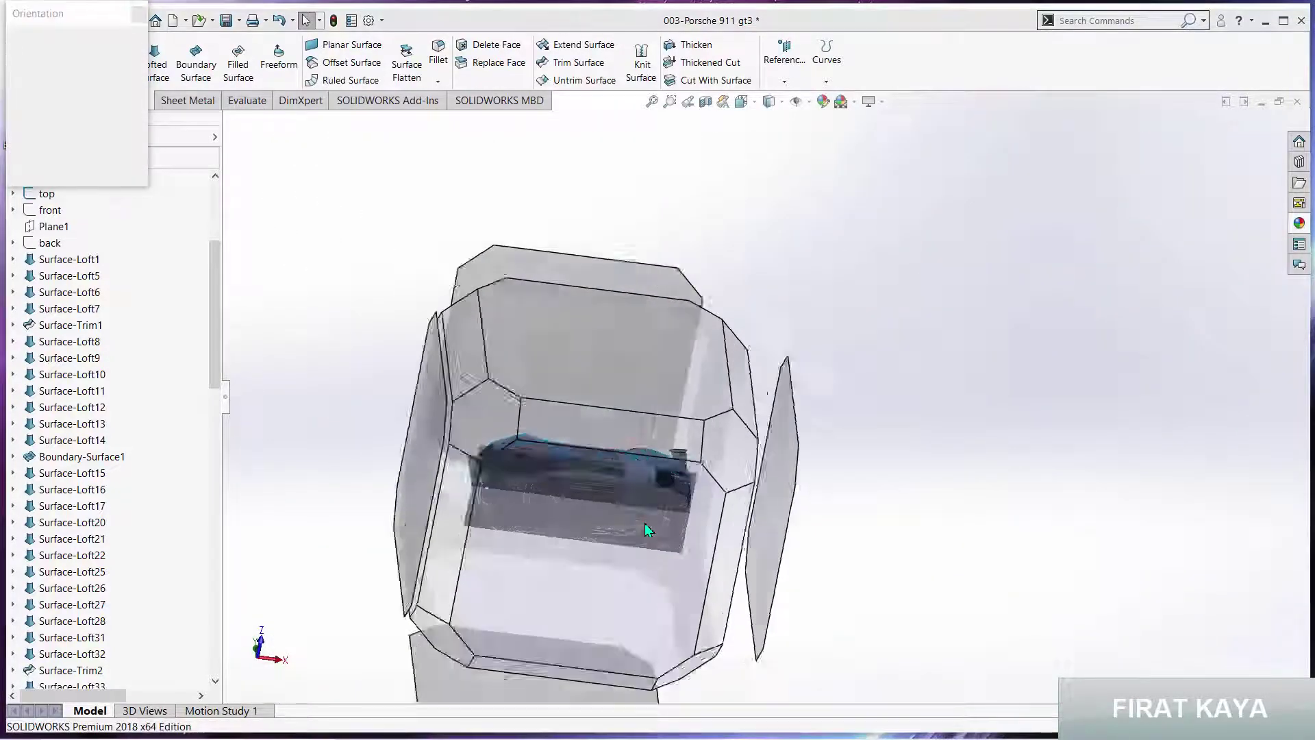
left_click(647, 530)
scroll(637, 301, "down", 5)
scroll(648, 285, "down", 5)
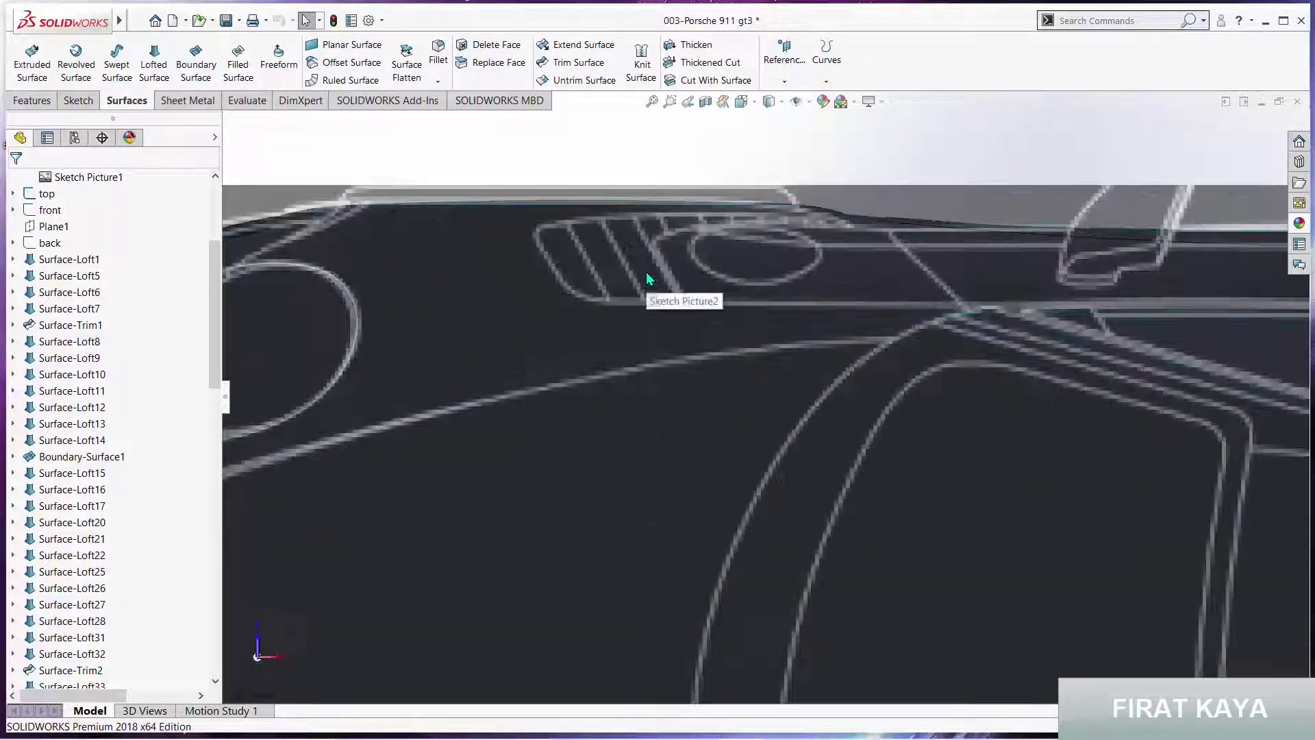
scroll(563, 223, "up", 2)
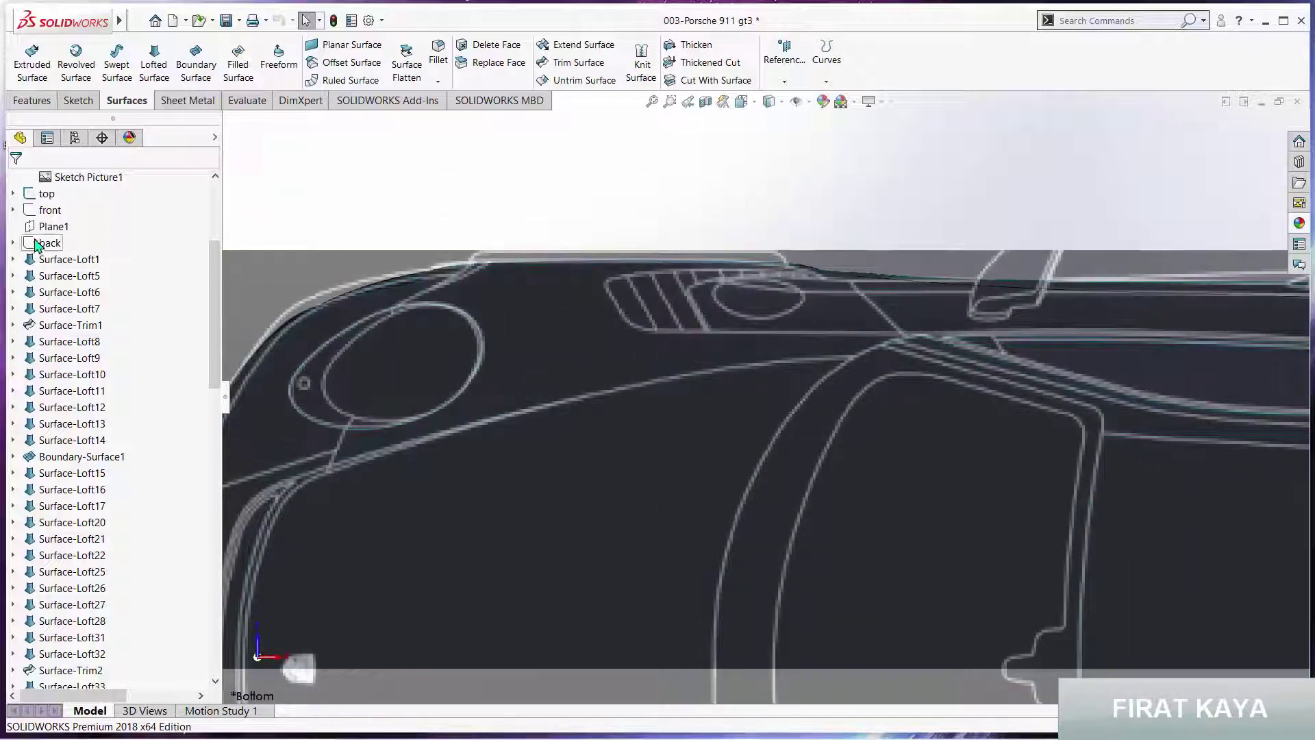
scroll(53, 294, "up", 5)
left_click(65, 308)
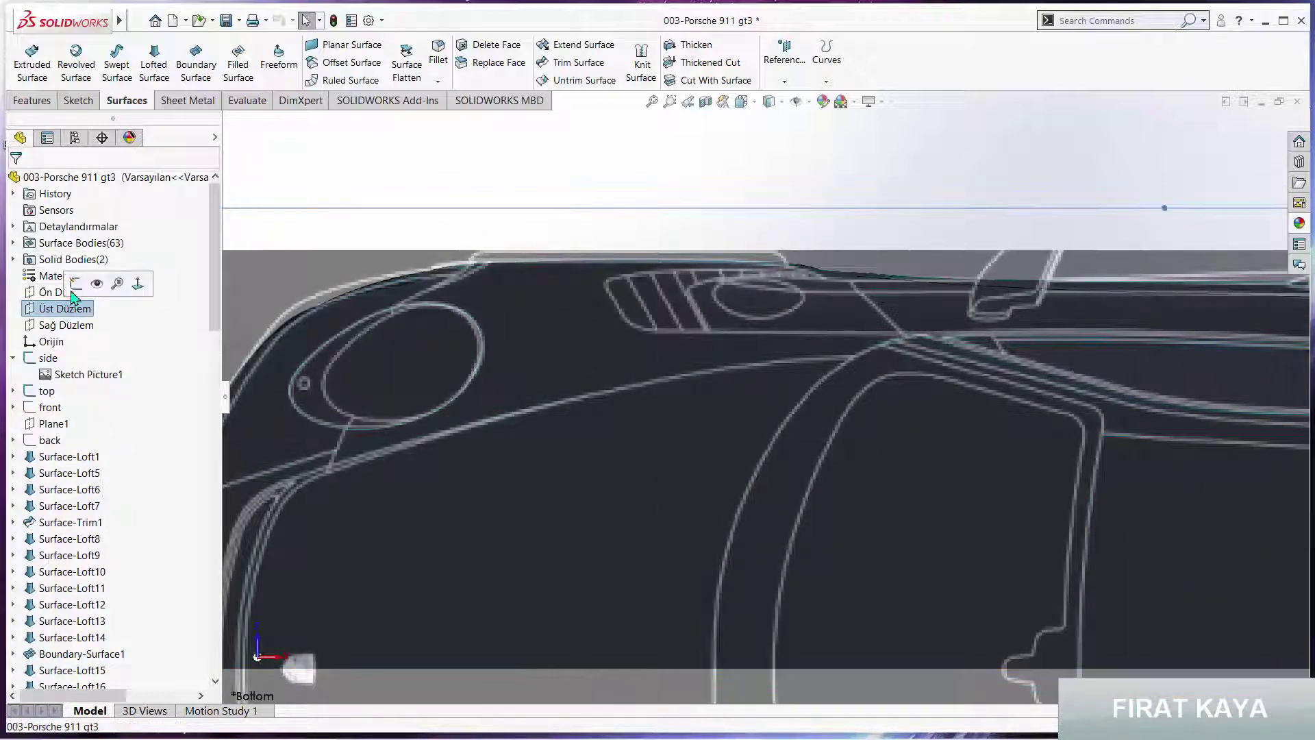
left_click(72, 284)
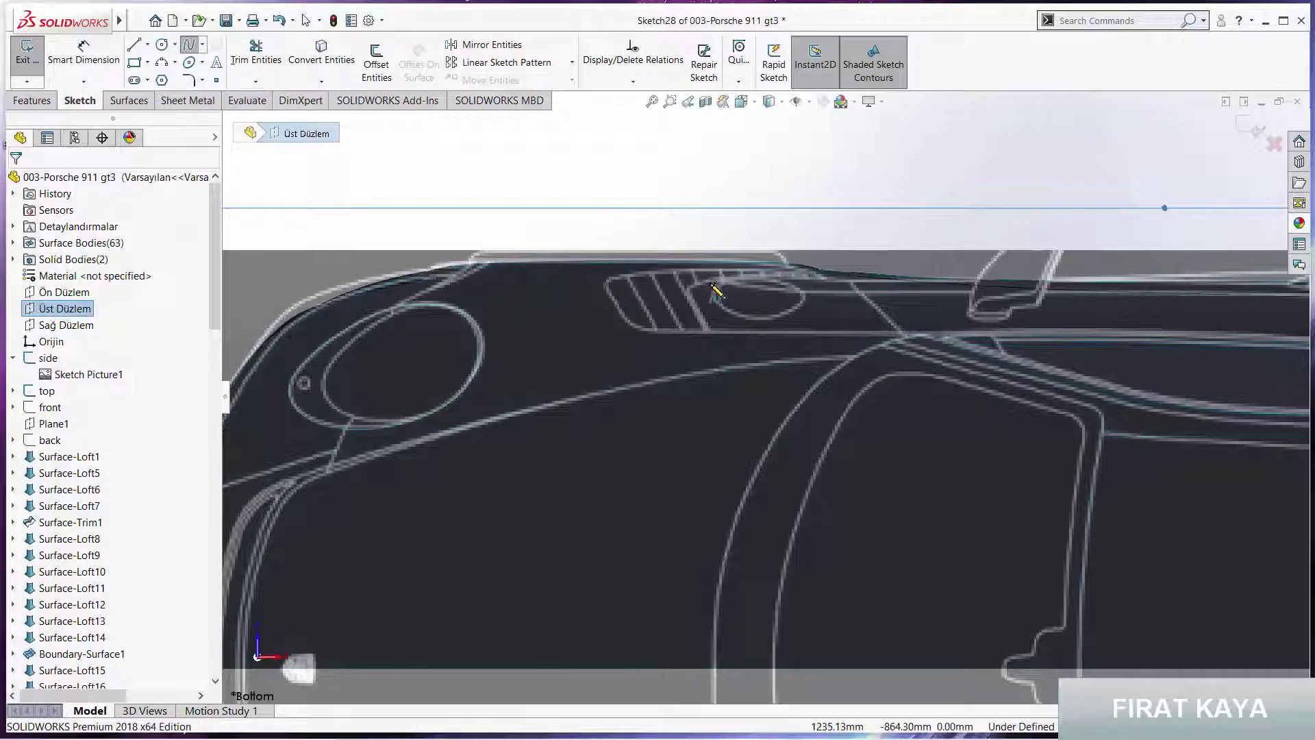
Trace the vent's rounded outline with a spline from its near end to its far end
scroll(692, 267, "down", 4)
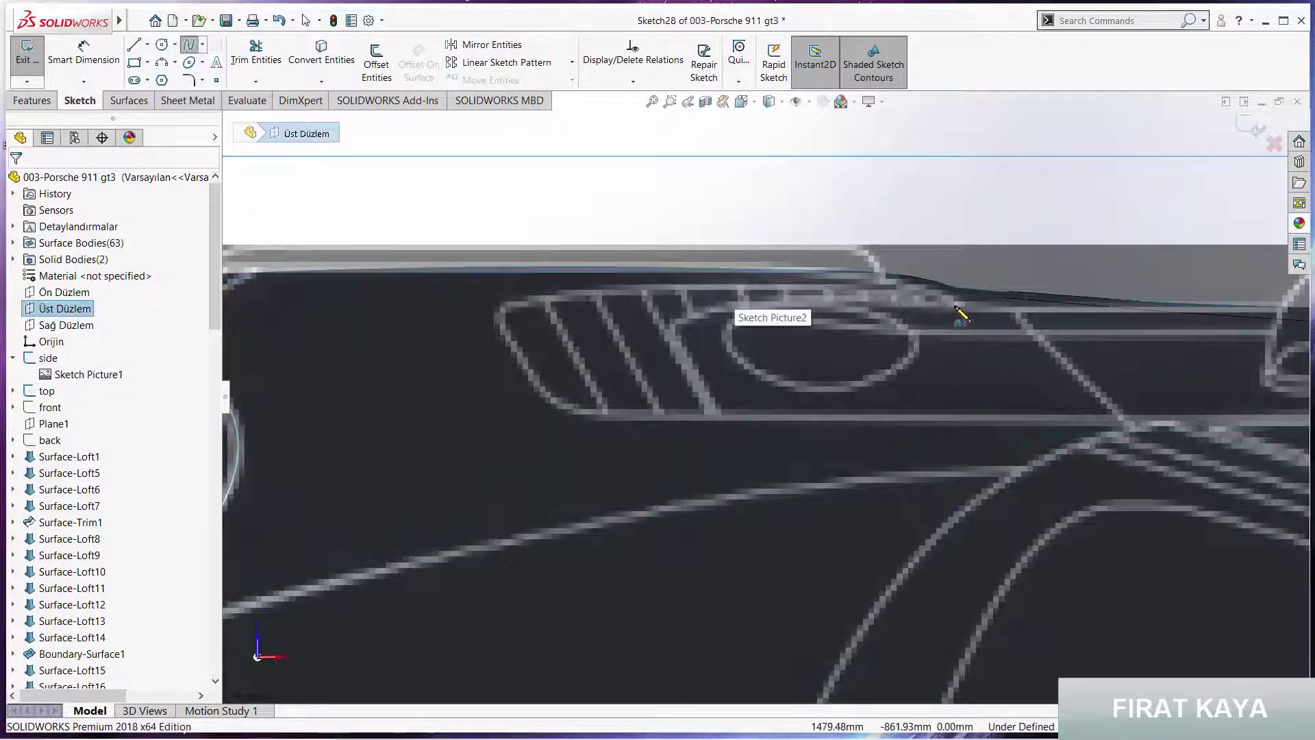
left_click(719, 417)
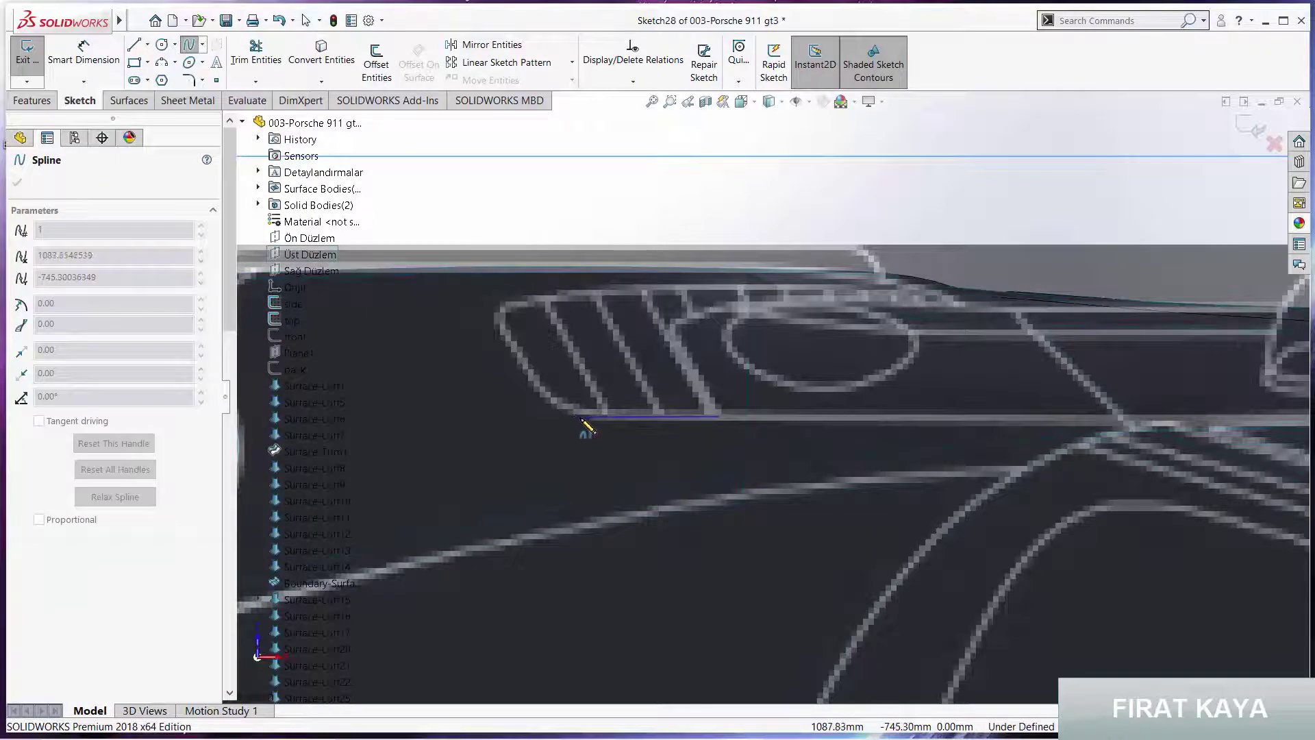
key("Escape")
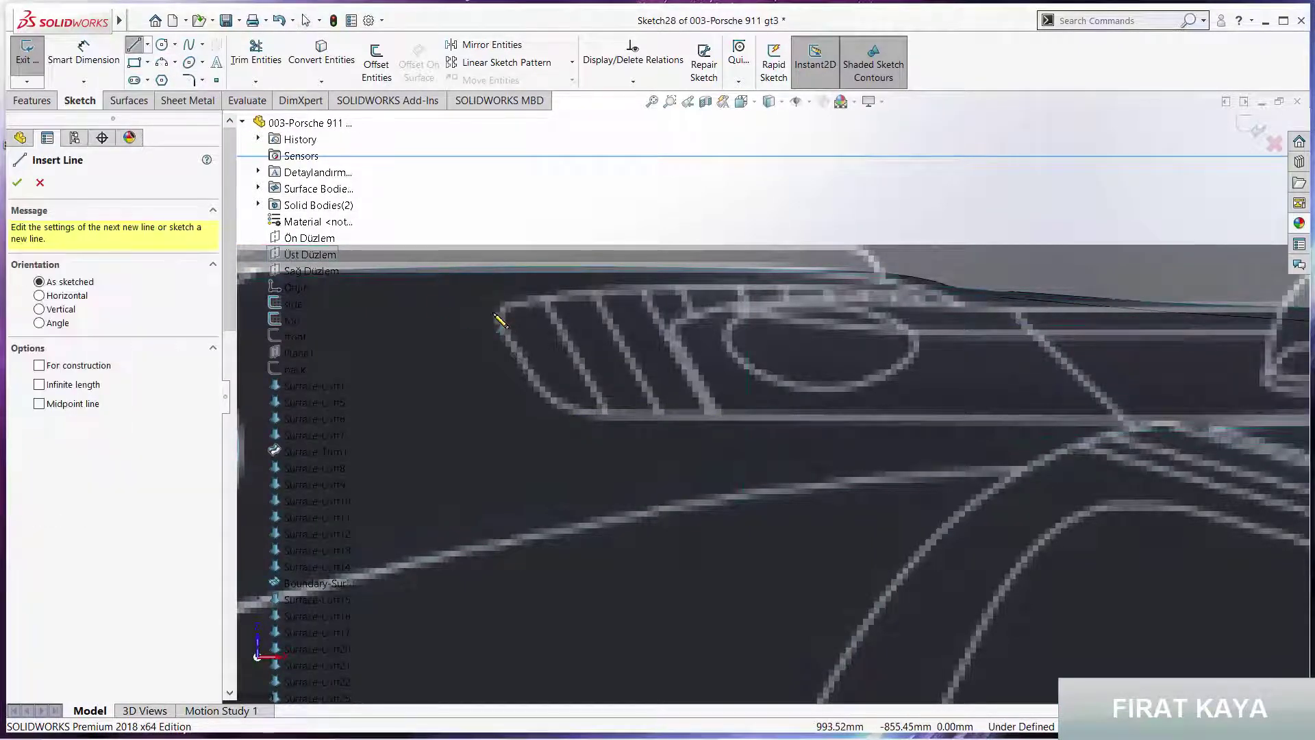
key("Escape")
left_click(189, 44)
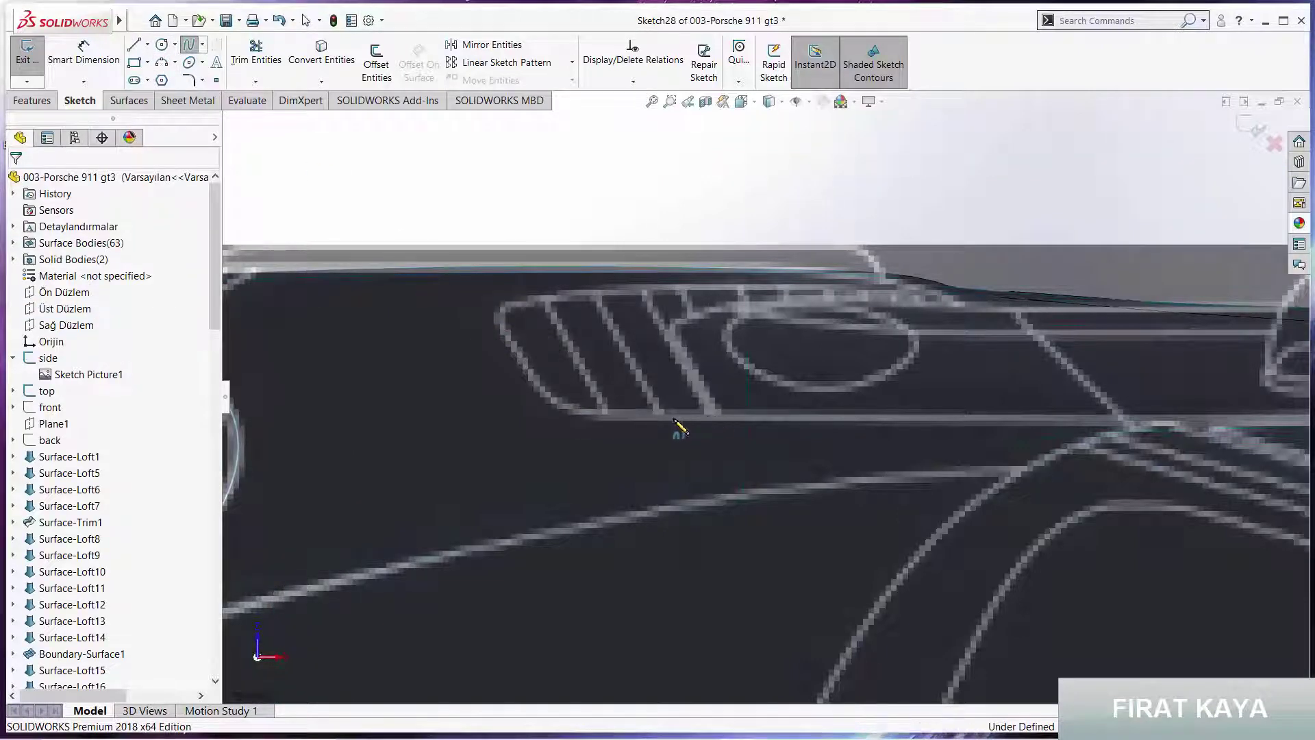
left_click(608, 416)
left_click(569, 409)
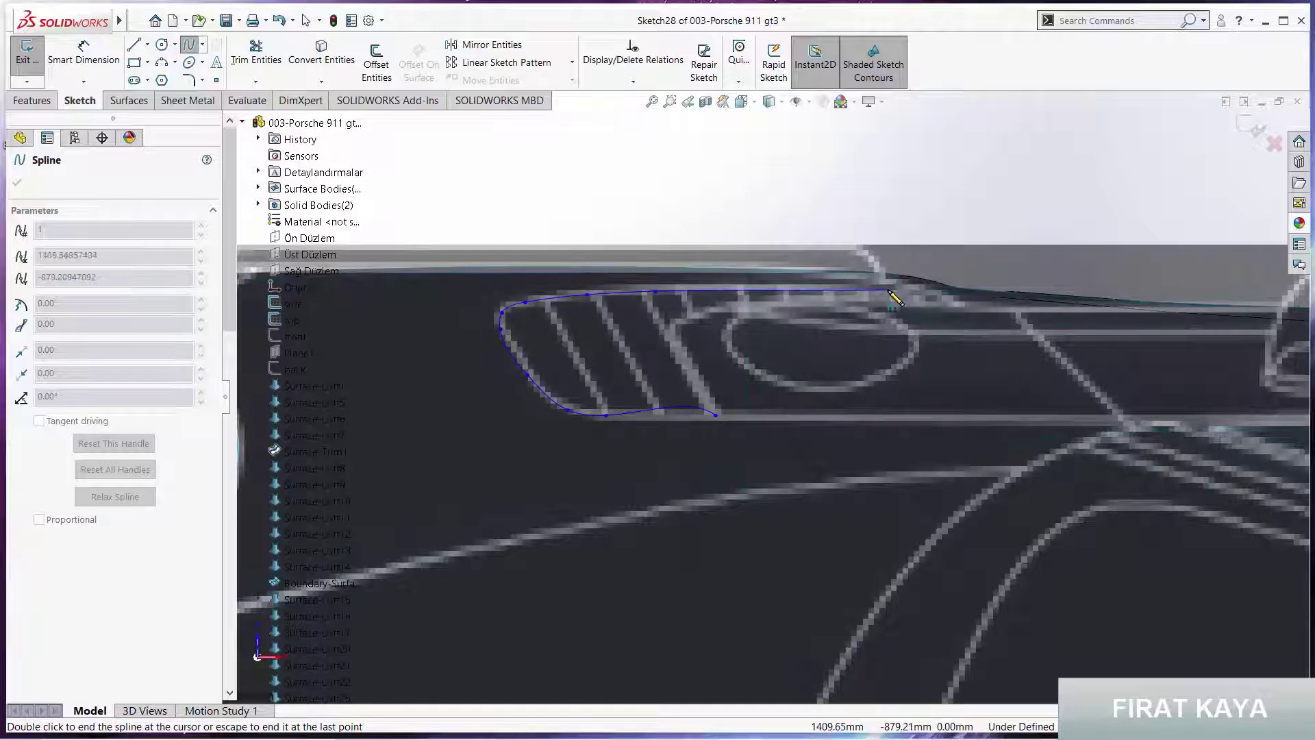
double_click(951, 310)
key("Escape")
scroll(674, 414, "down", 2)
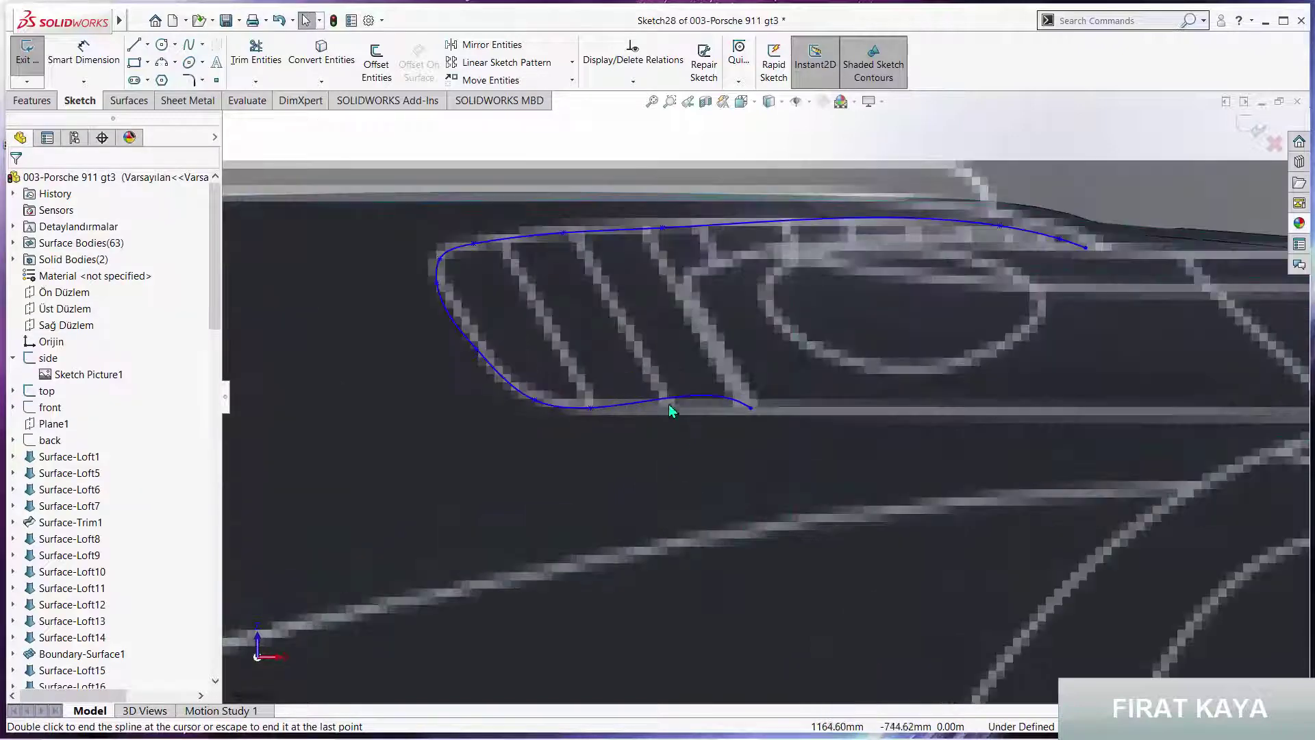
scroll(671, 408, "down", 2)
Flatten the spline's end tangent and slide its points along the vent's top edge
left_click(672, 402)
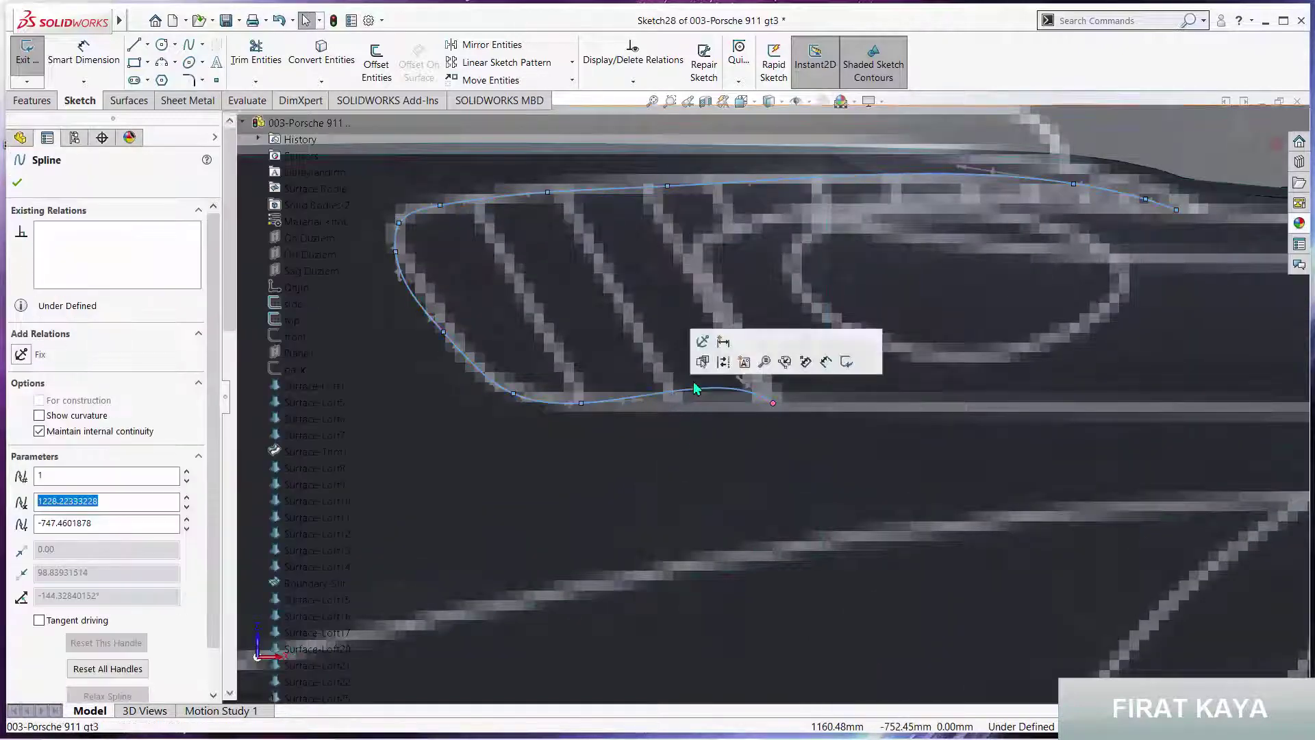
left_click_drag(739, 386, 714, 409)
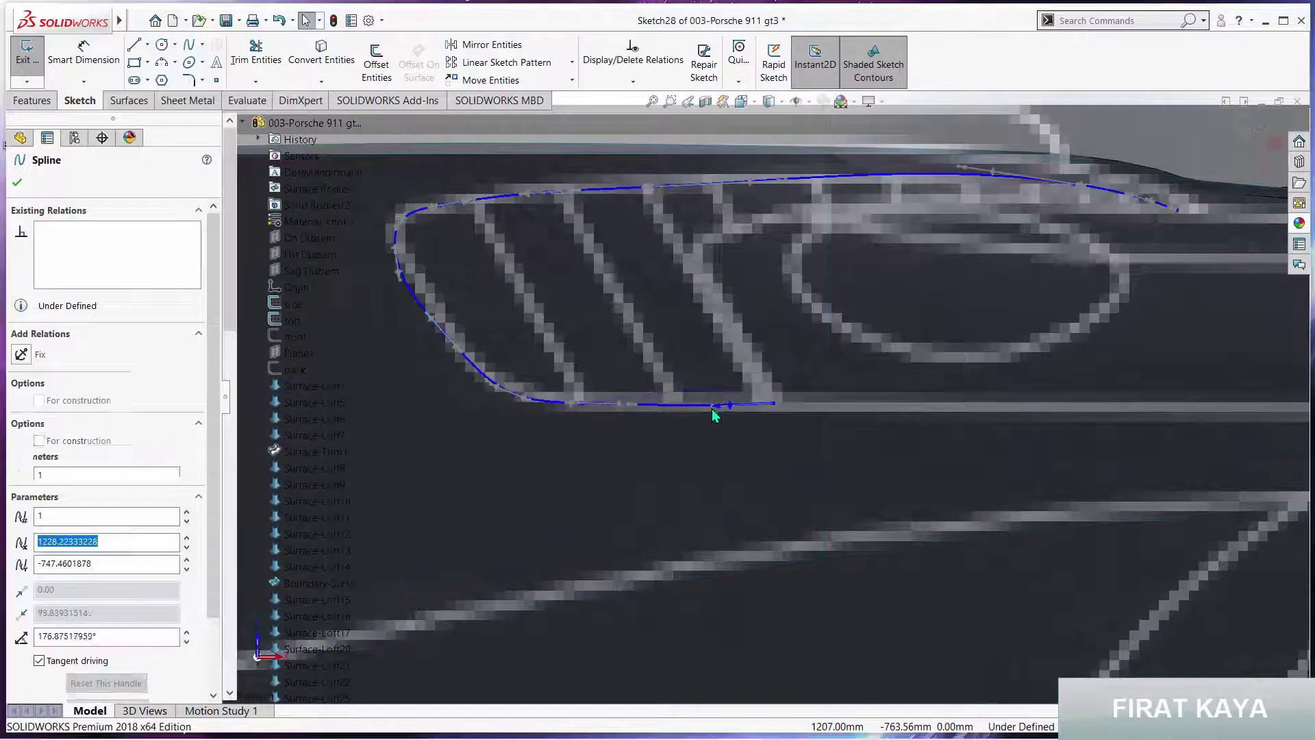
key("Escape")
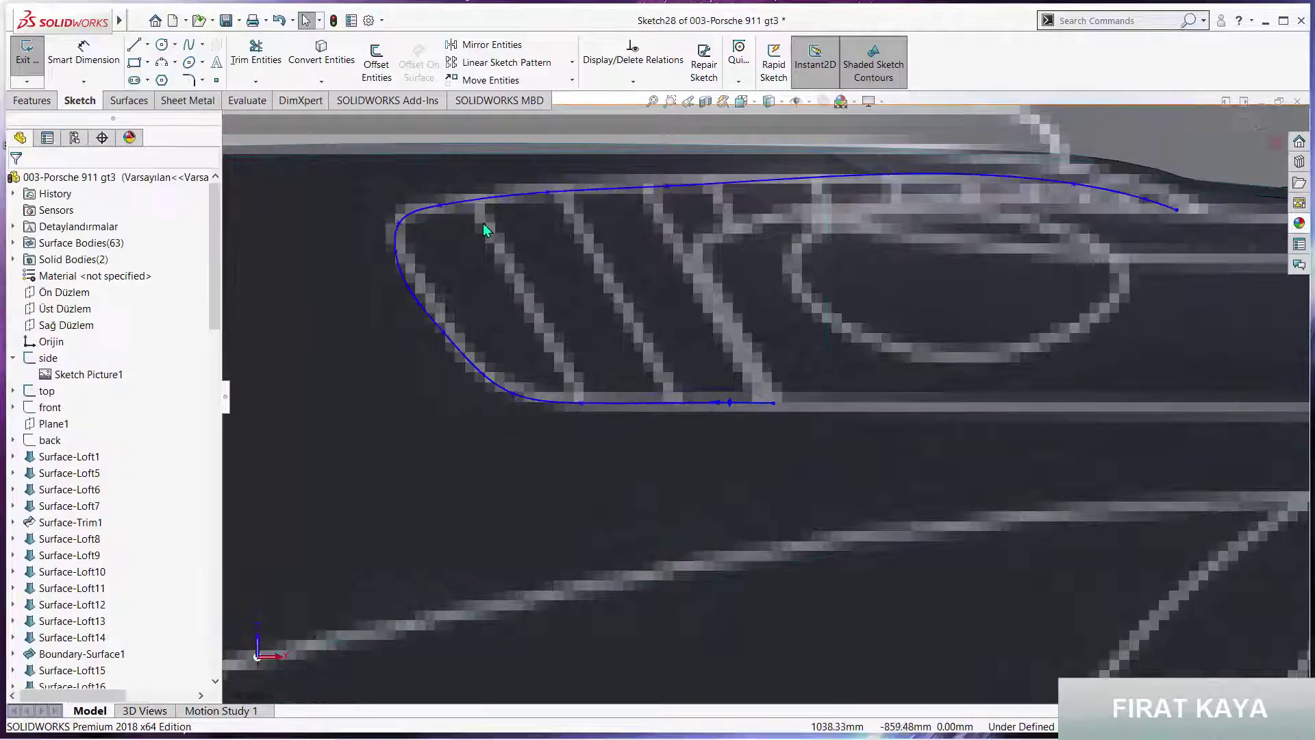
scroll(460, 226, "down", 2)
left_click(447, 206)
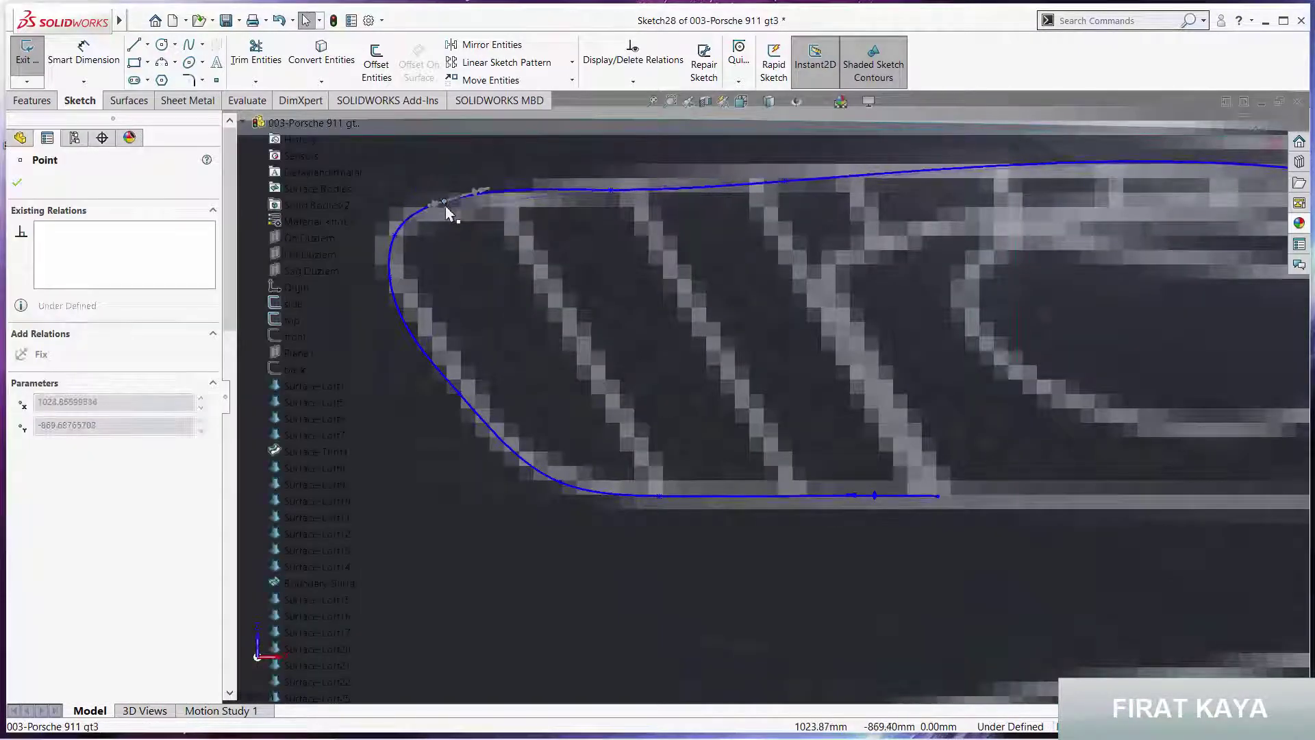
left_click_drag(446, 205, 614, 184)
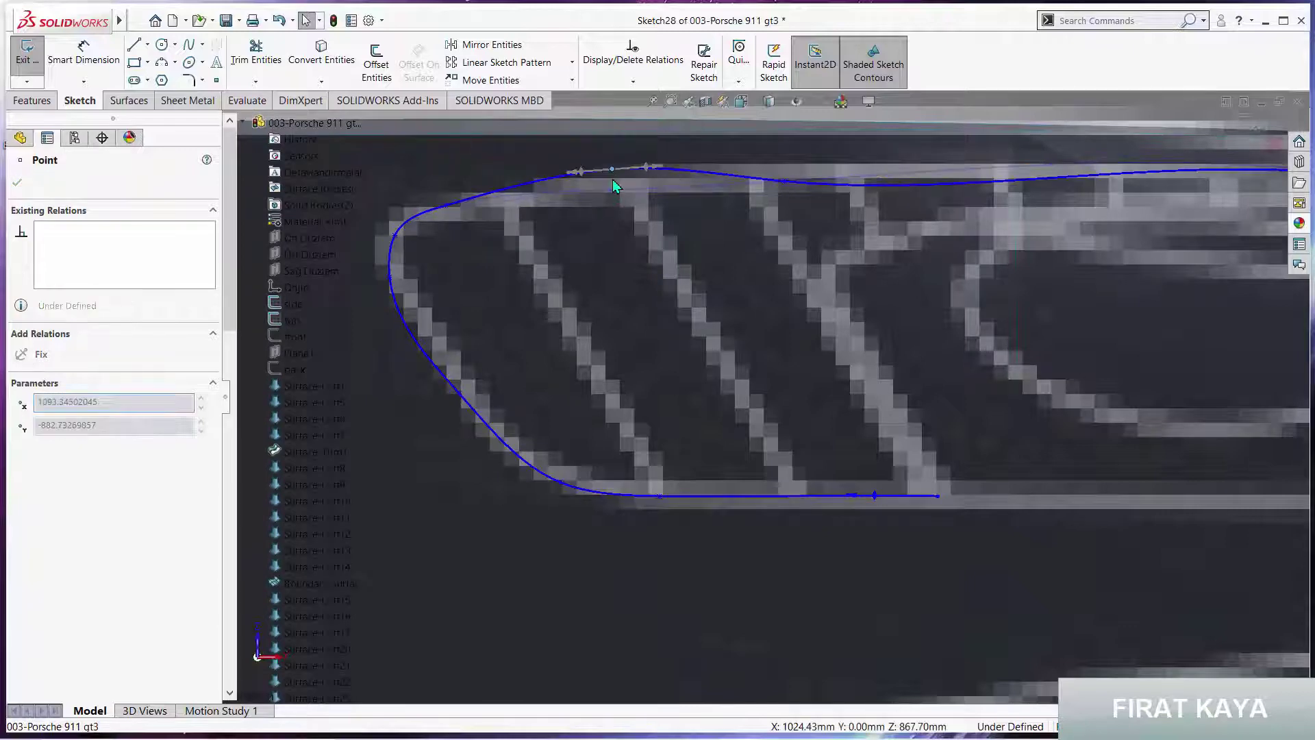
left_click_drag(781, 191, 783, 178)
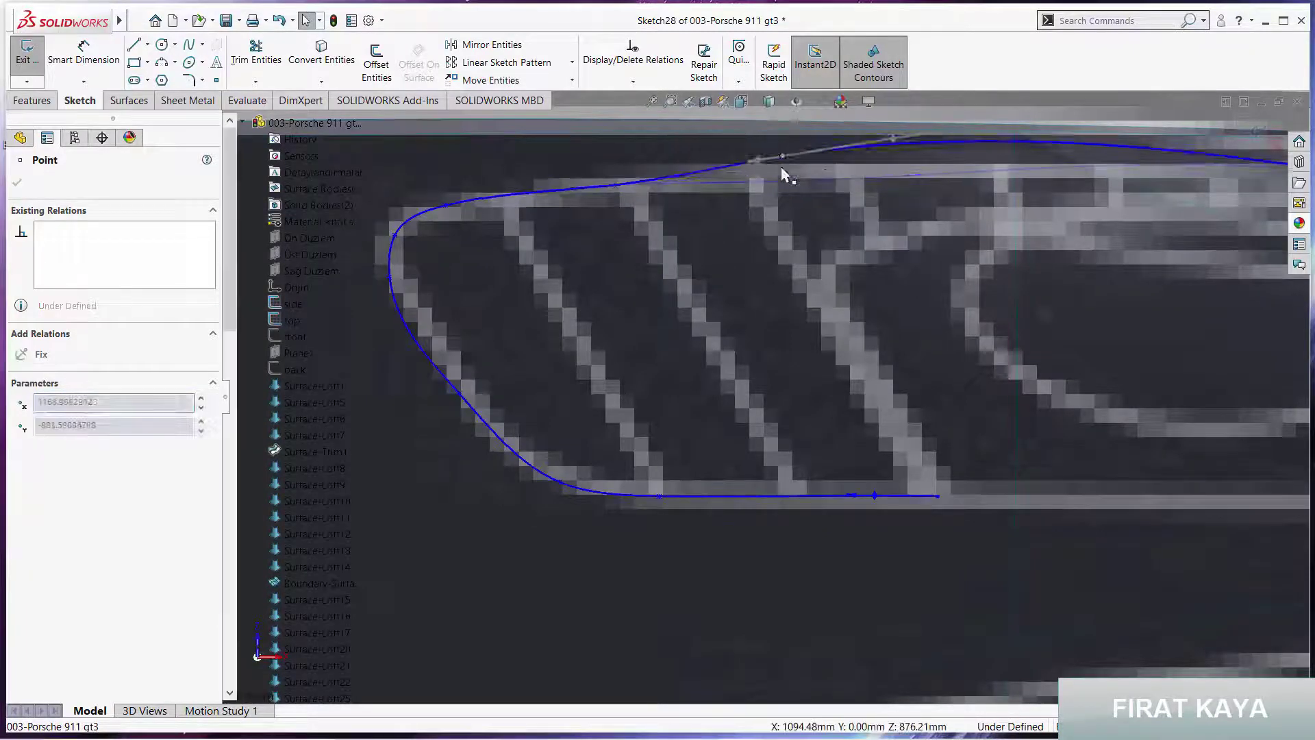
scroll(822, 229, "up", 1)
key("Escape")
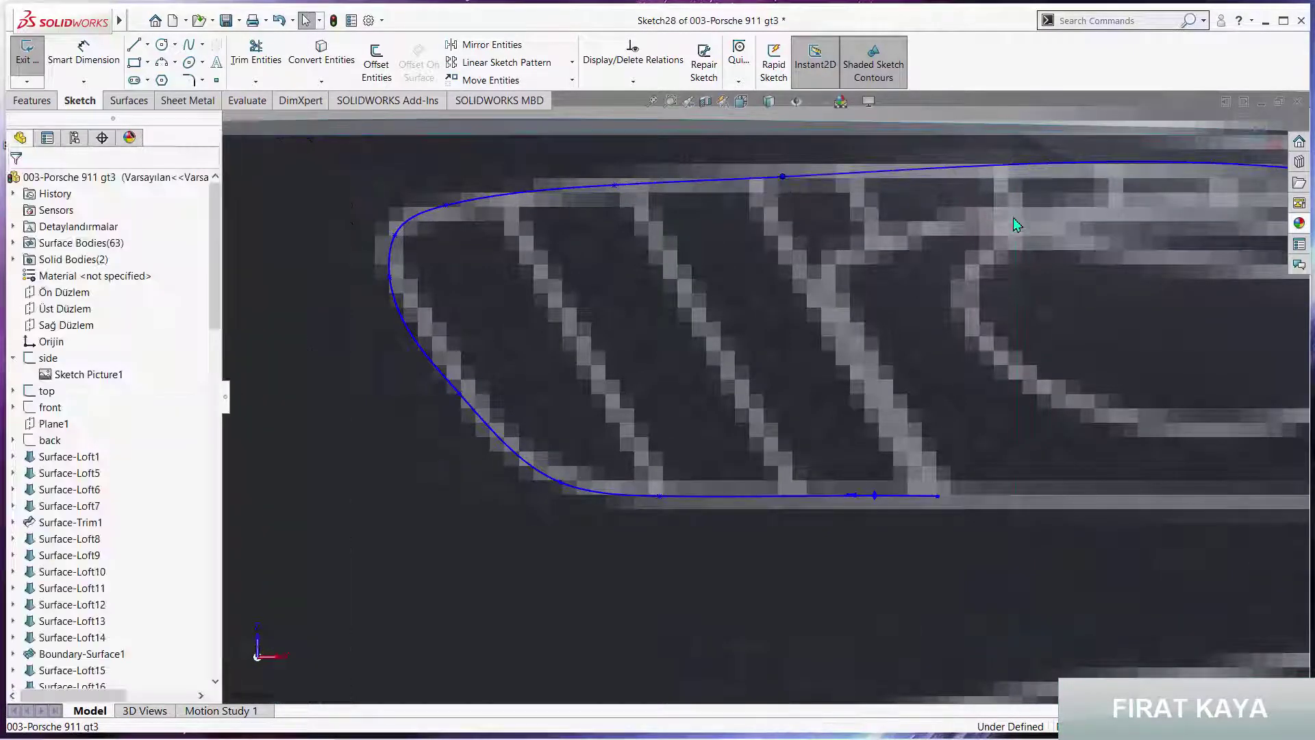
Refine the spline at point 10 so it fits the vent outline
scroll(1013, 217, "up", 3)
scroll(975, 345, "down", 3)
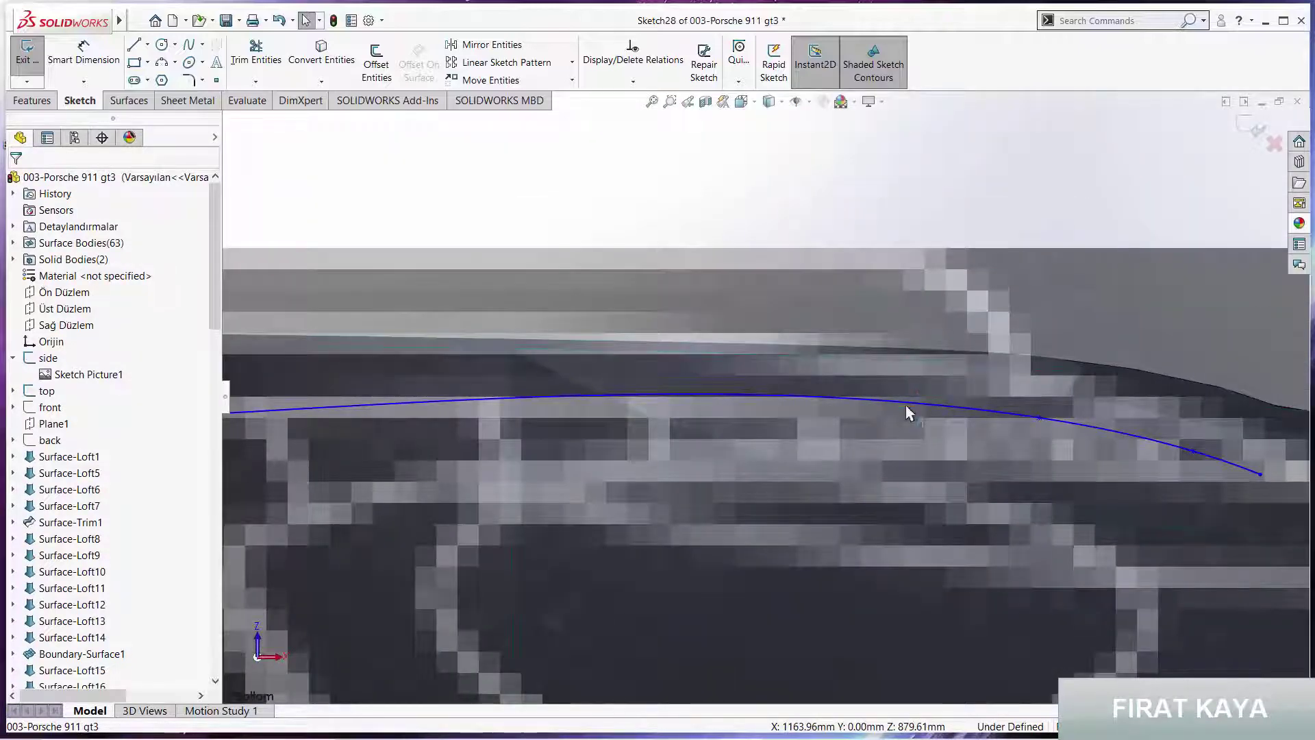
left_click(959, 411)
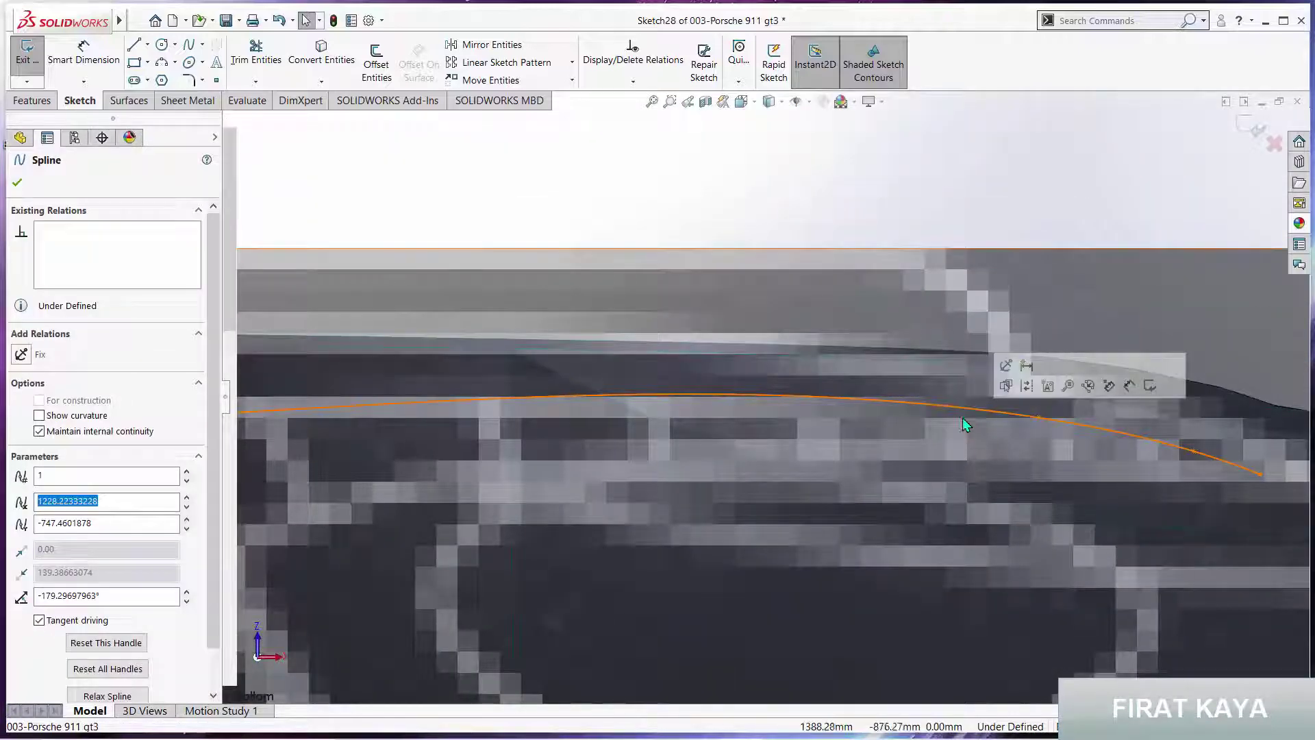
left_click(786, 387)
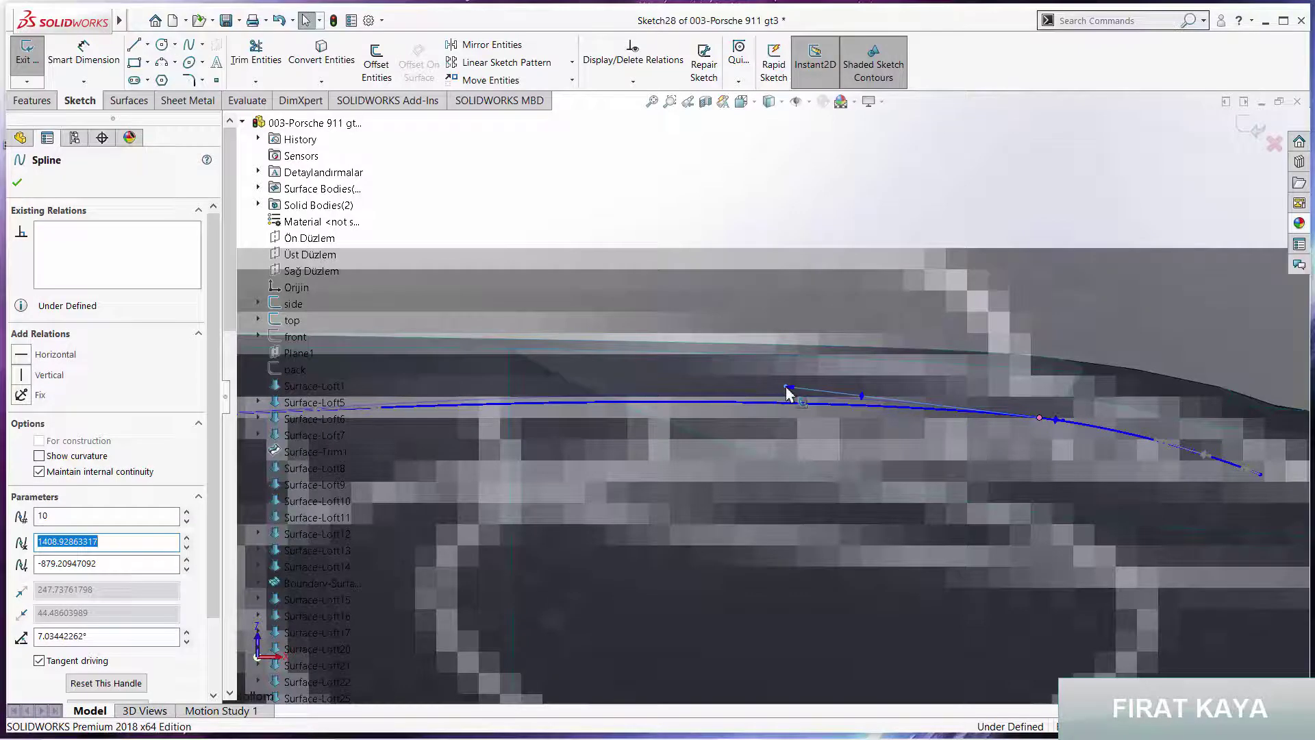
scroll(768, 222, "up", 3)
left_click(768, 223)
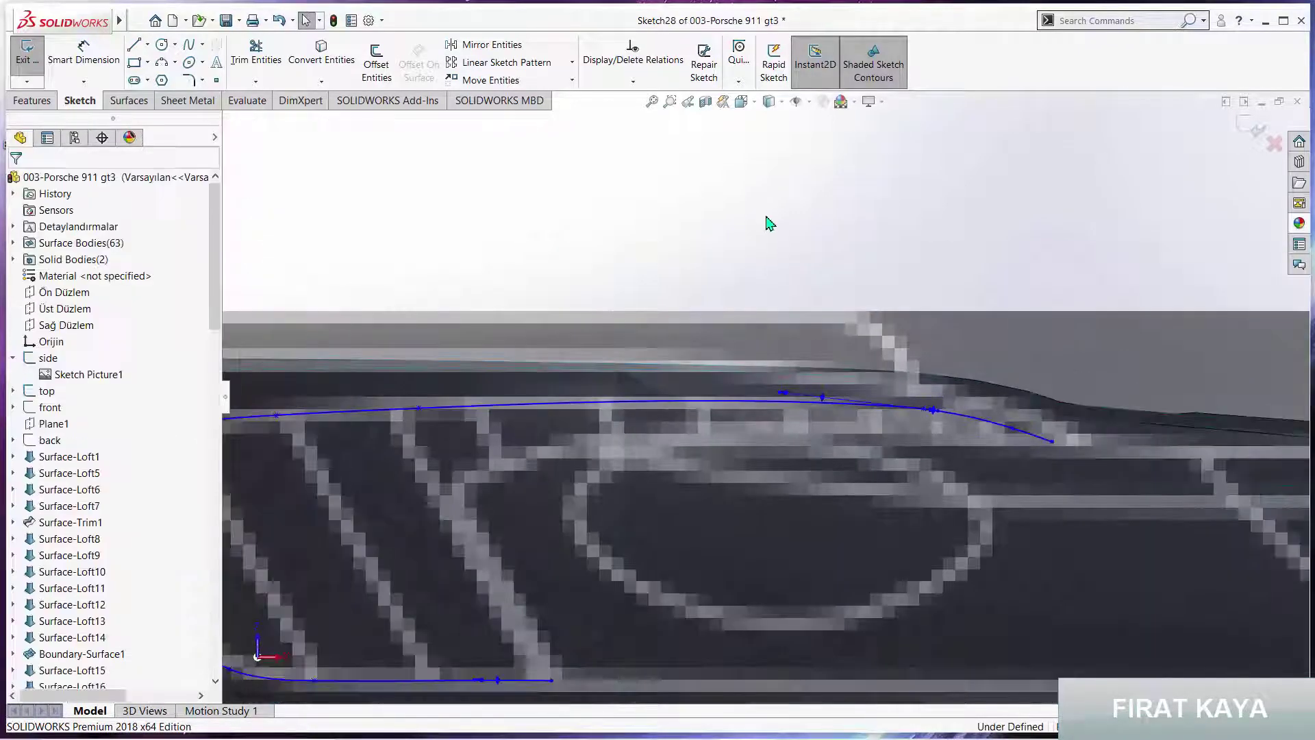
scroll(775, 274, "up", 3)
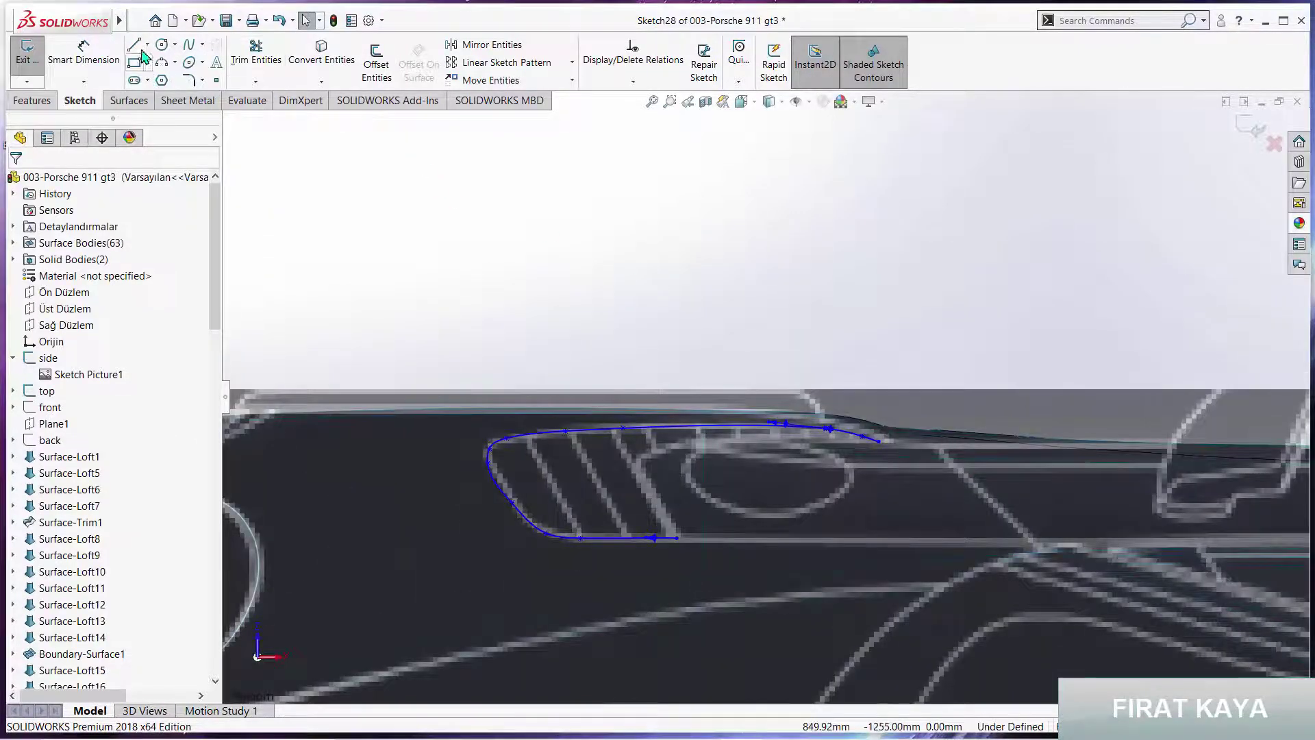
key("l")
scroll(685, 534, "down", 2)
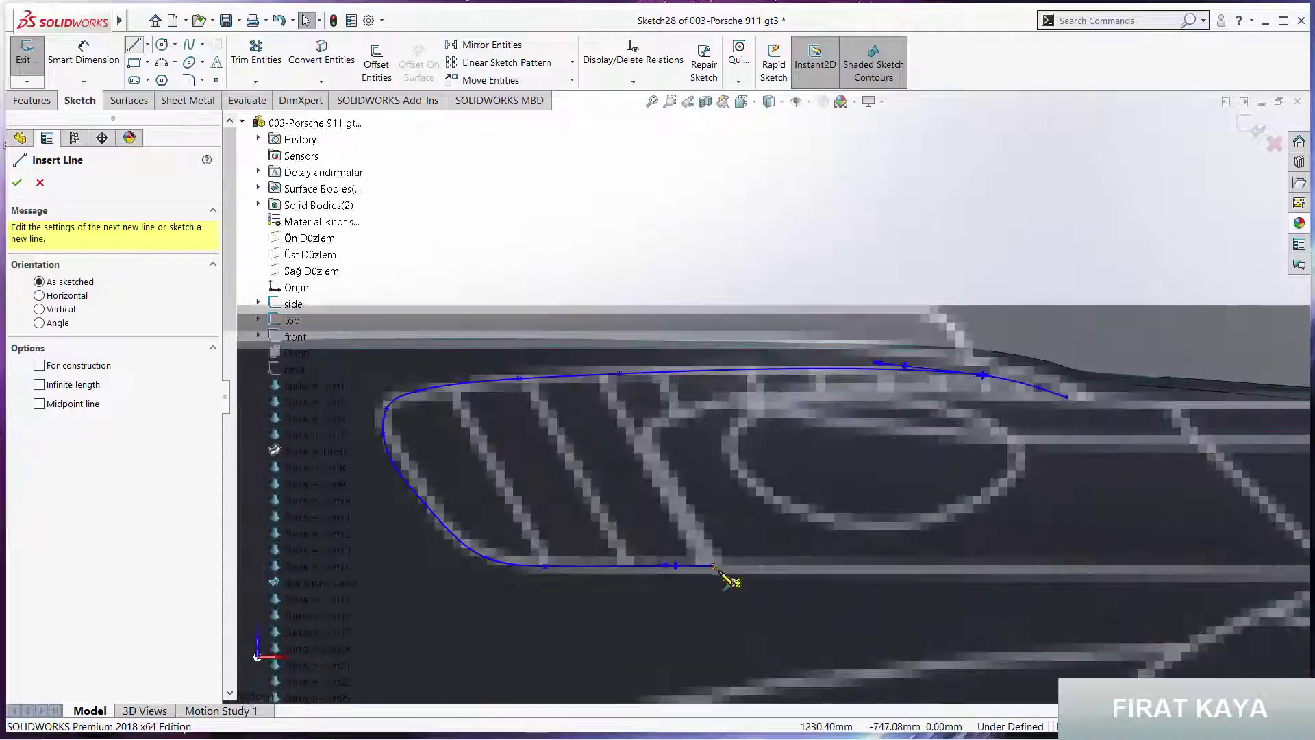
Draw a slanted edge line and an inner spline from the top-right end to the line
left_click(715, 566)
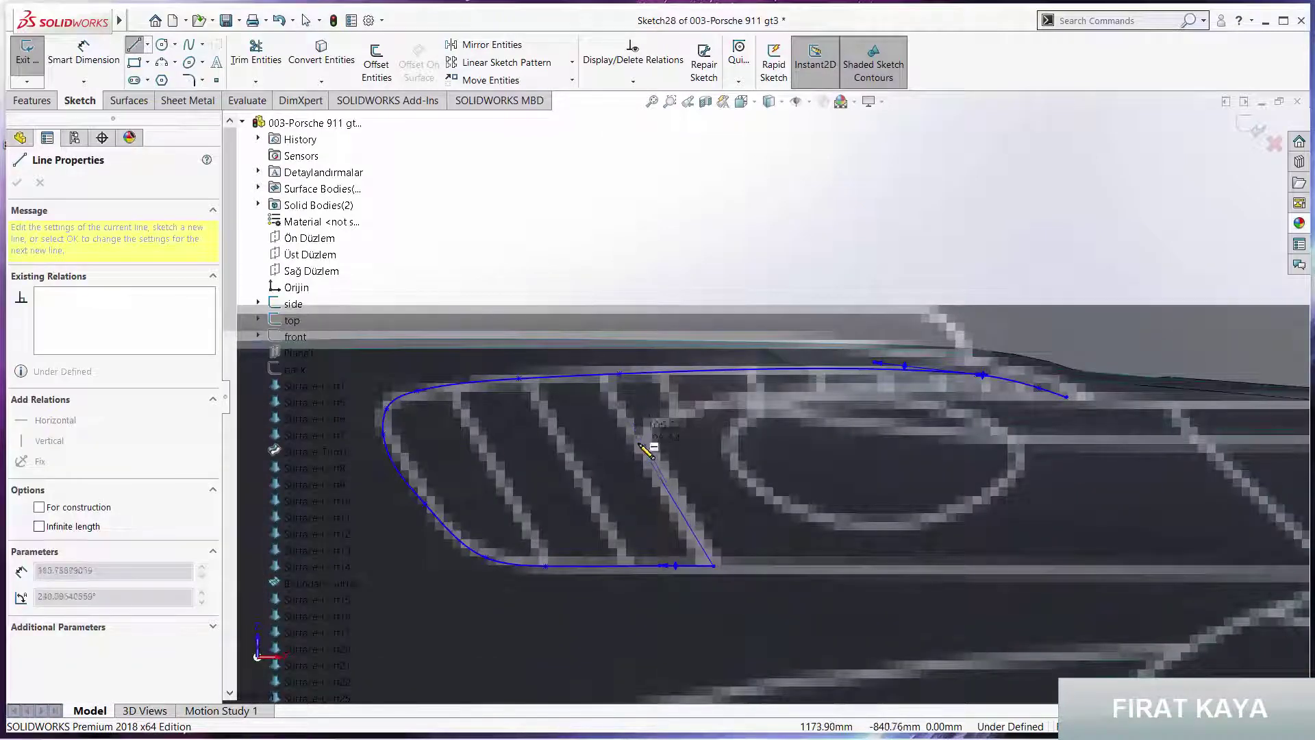
left_click(643, 448)
key("Escape")
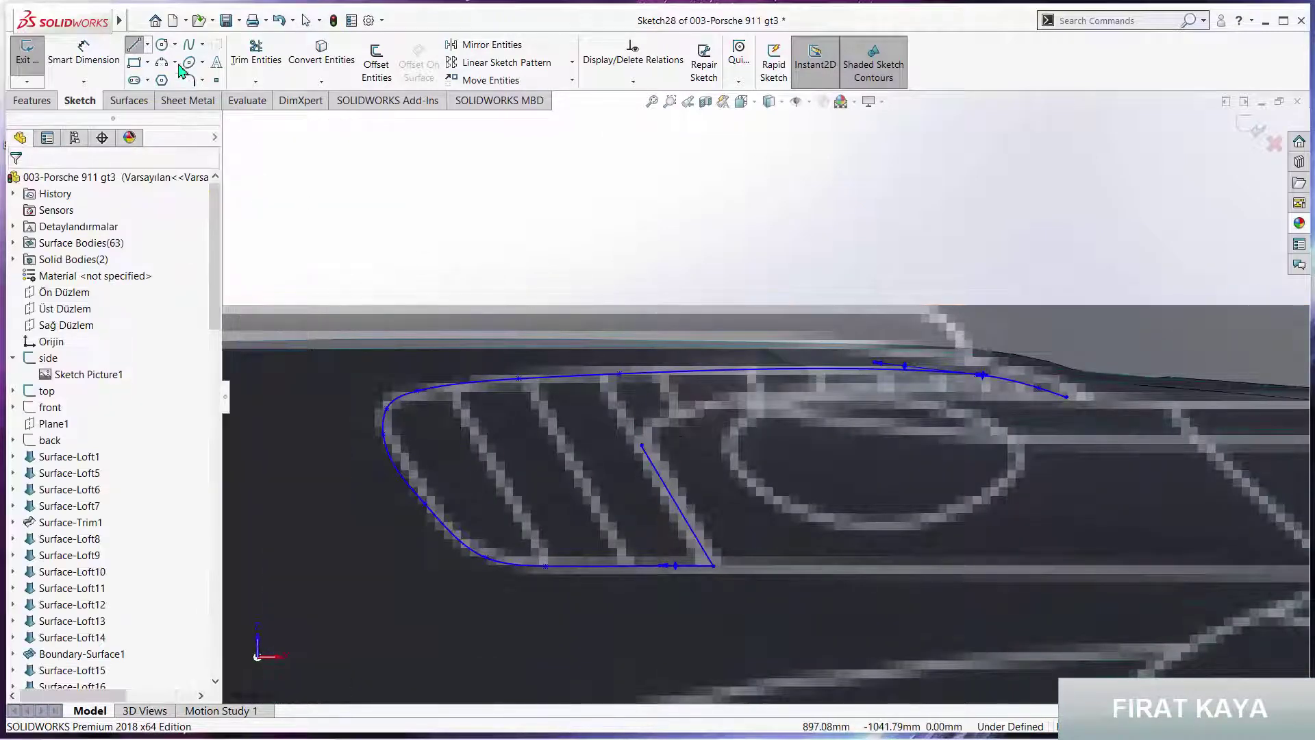
left_click(185, 46)
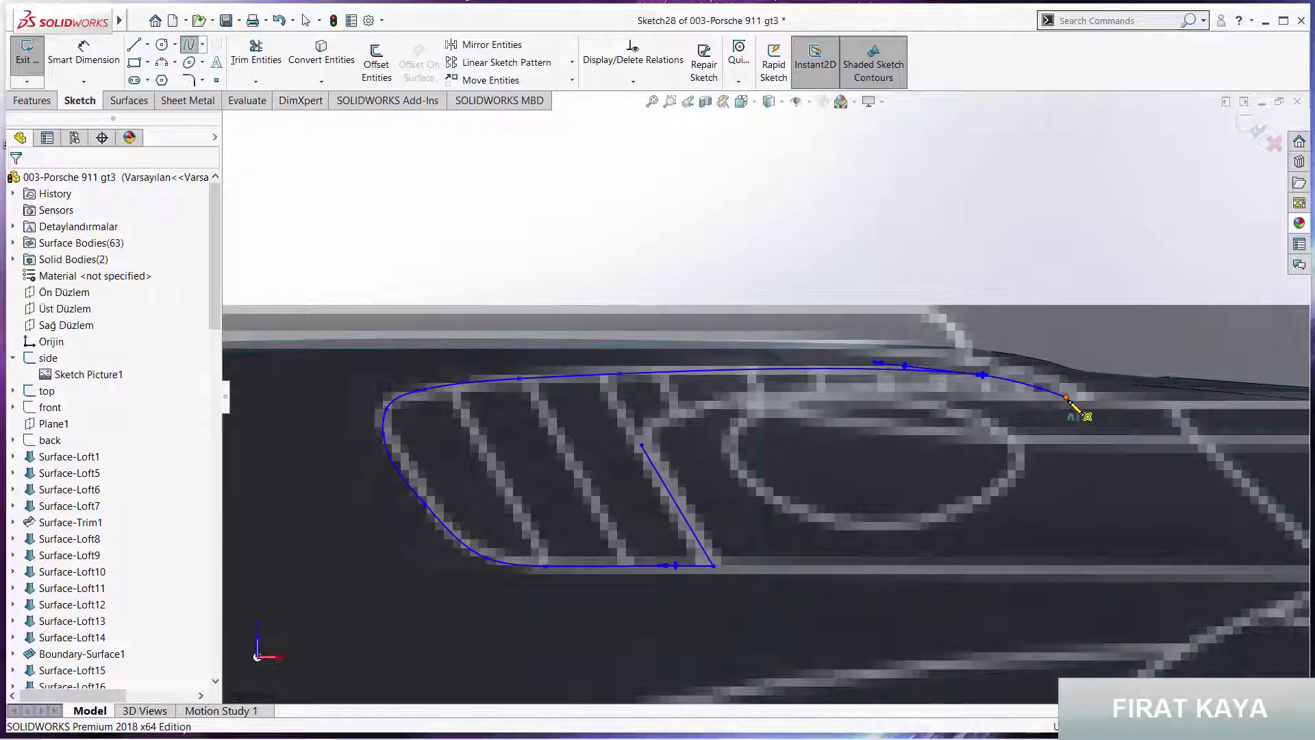
left_click(1067, 397)
left_click(929, 394)
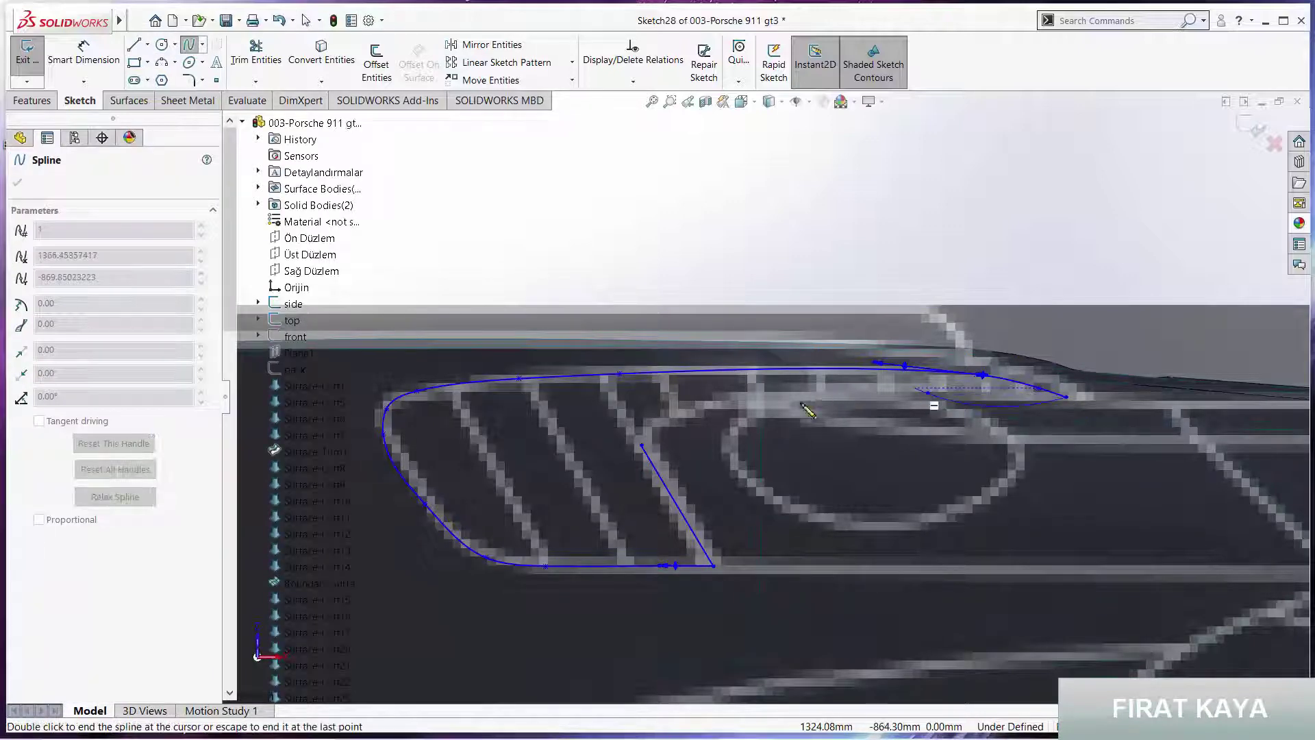
left_click(676, 409)
double_click(642, 446)
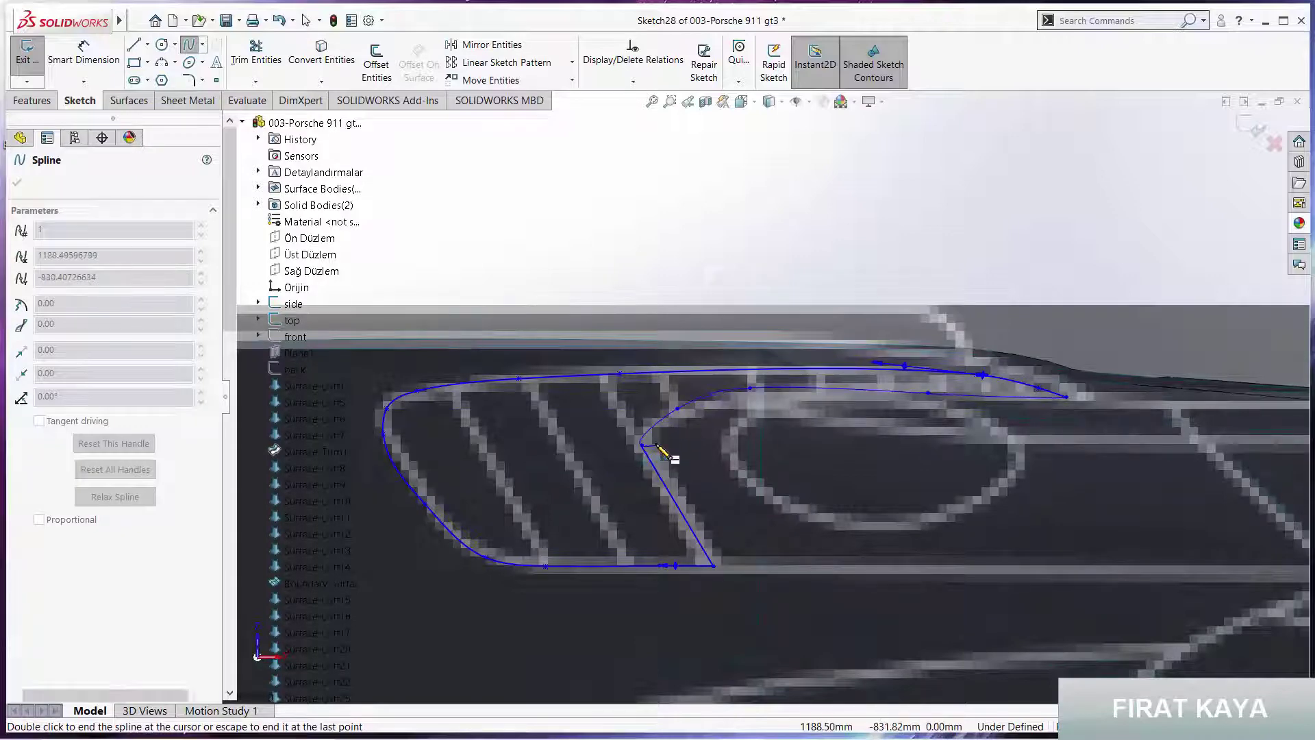
Drag the inner spline's points and handles so the curve hugs the slatted intake
scroll(683, 442, "down", 3)
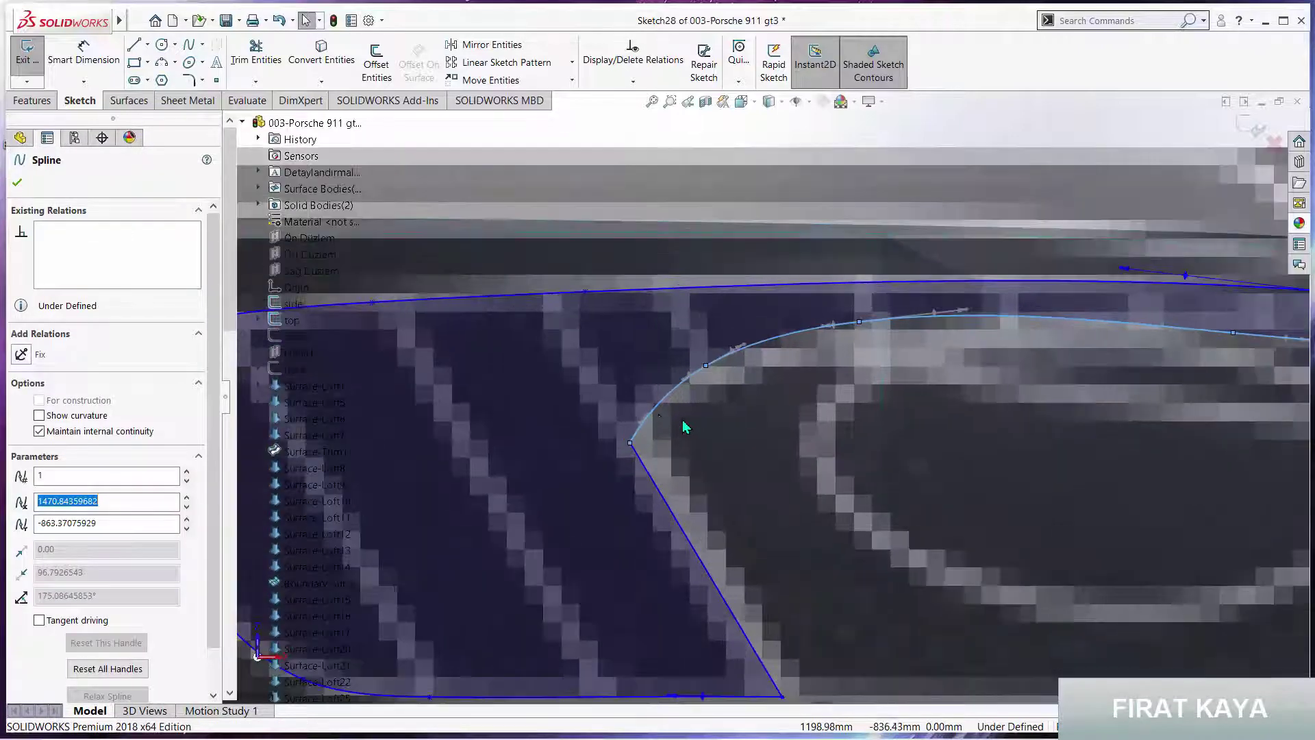
left_click_drag(649, 422, 618, 414)
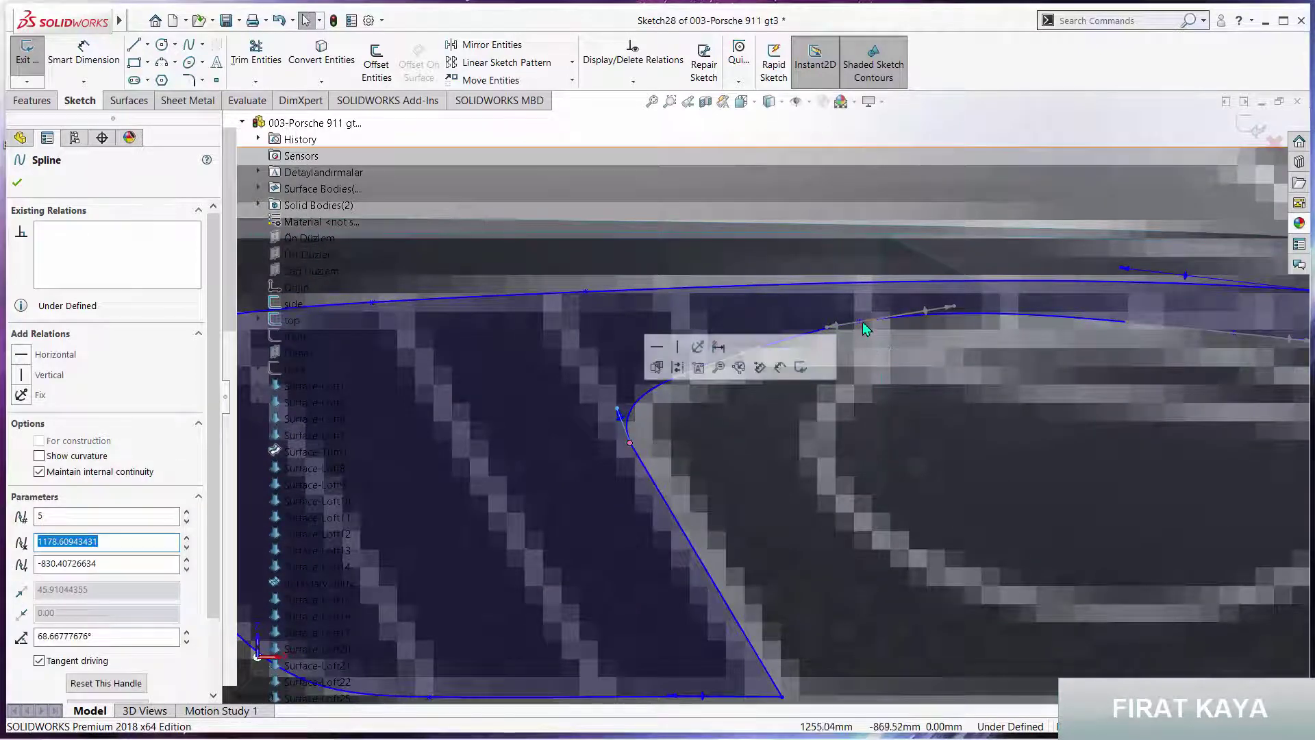
left_click_drag(862, 321, 856, 335)
left_click(710, 371)
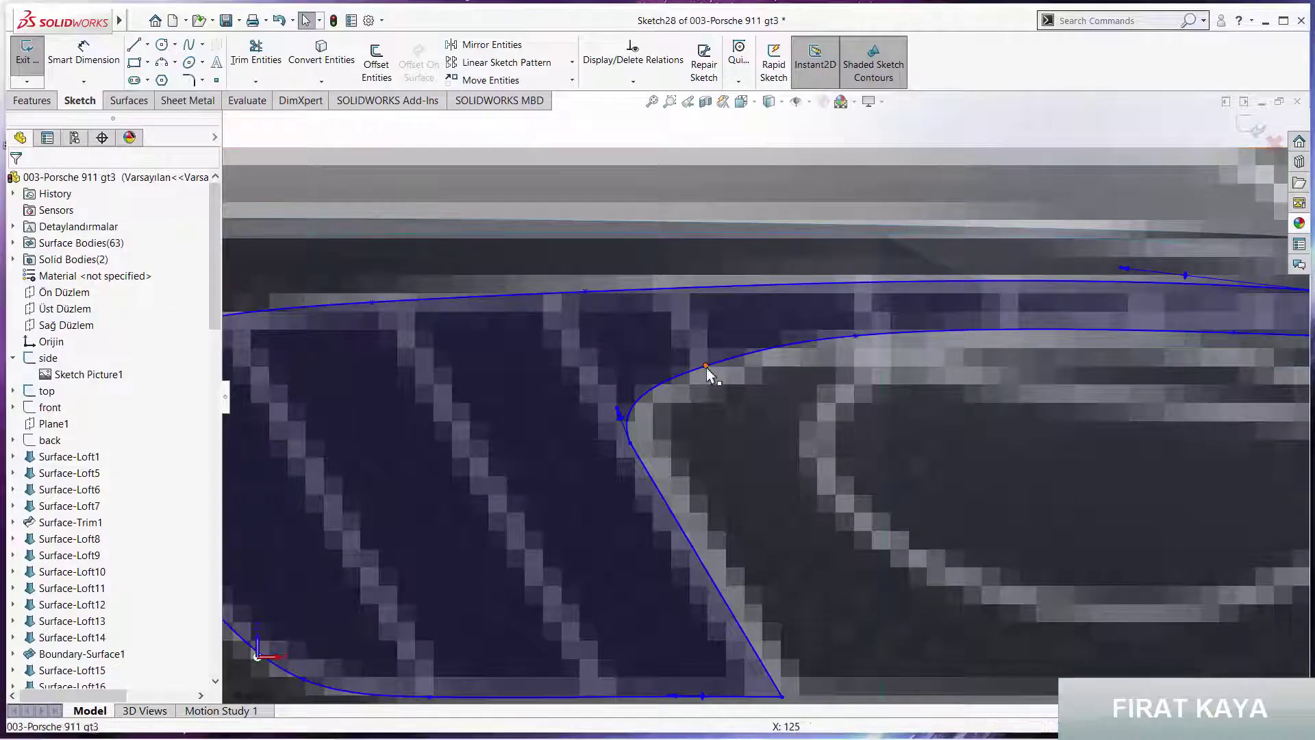
left_click(697, 366)
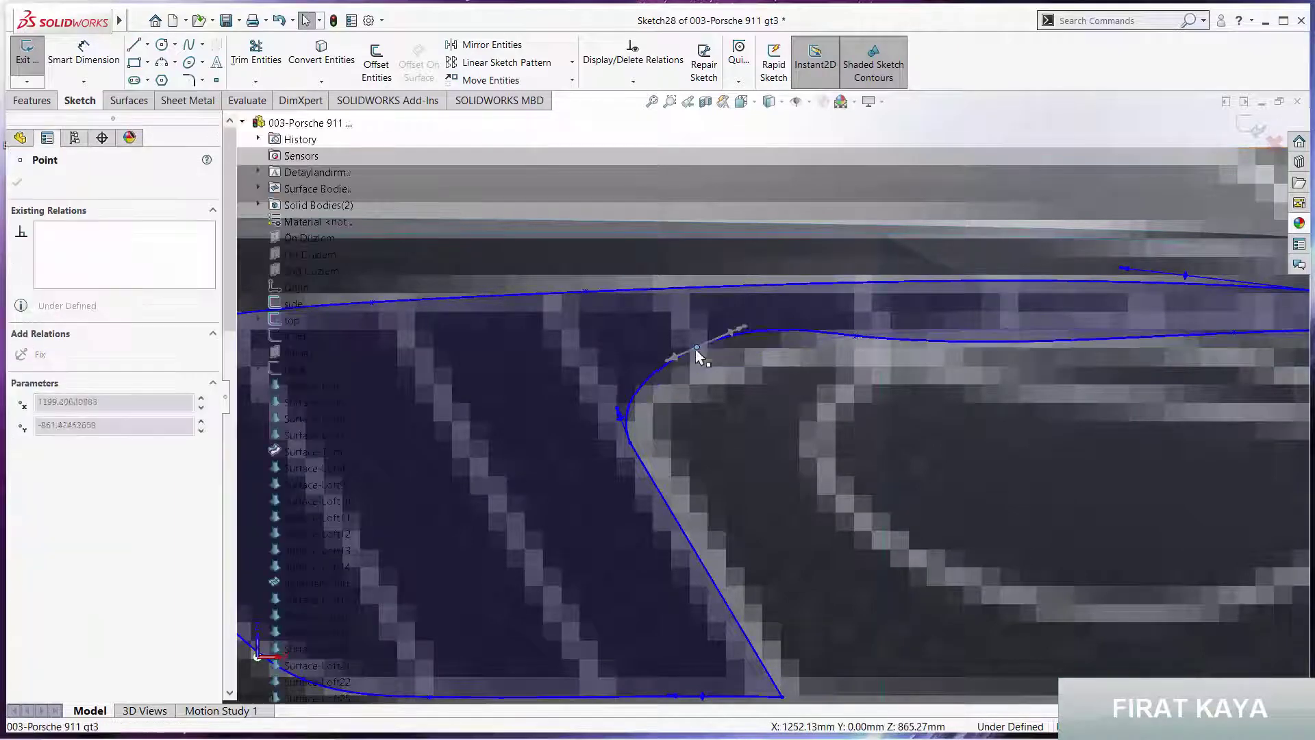
left_click(760, 437)
scroll(846, 446, "up", 5)
scroll(975, 384, "down", 3)
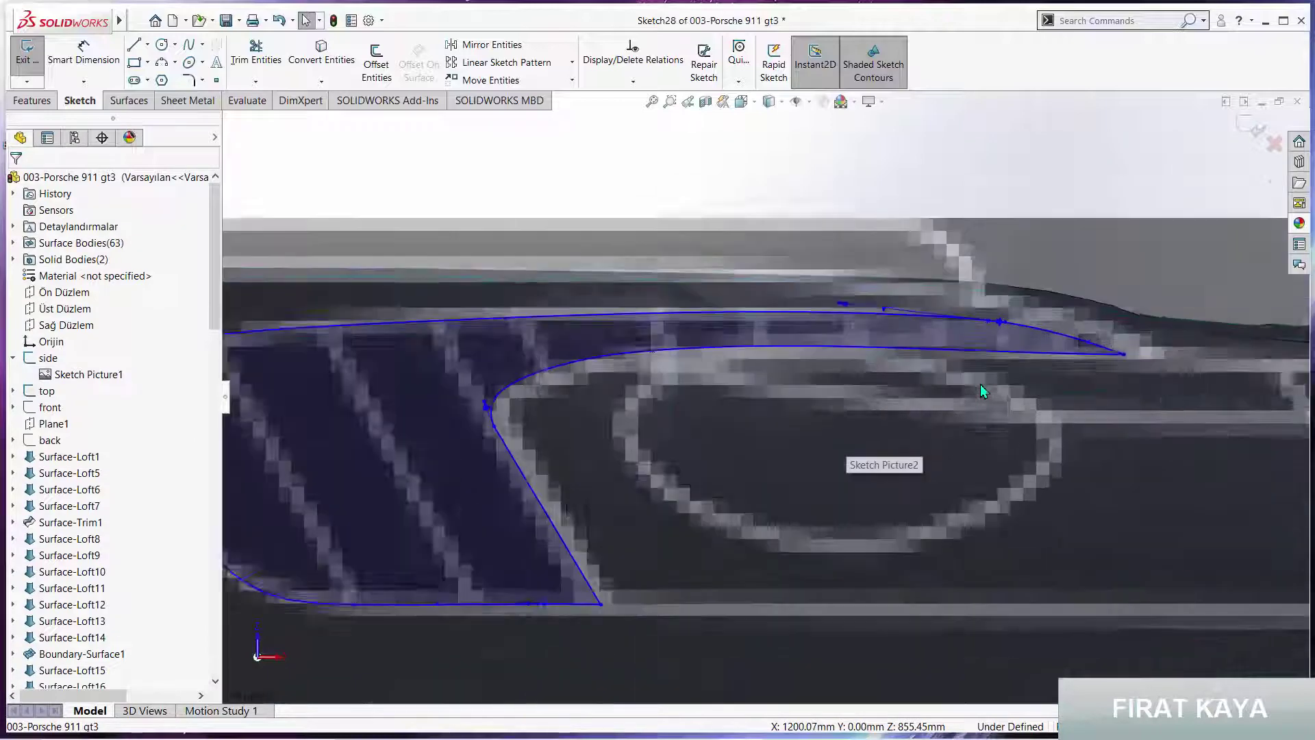
scroll(975, 383, "down", 3)
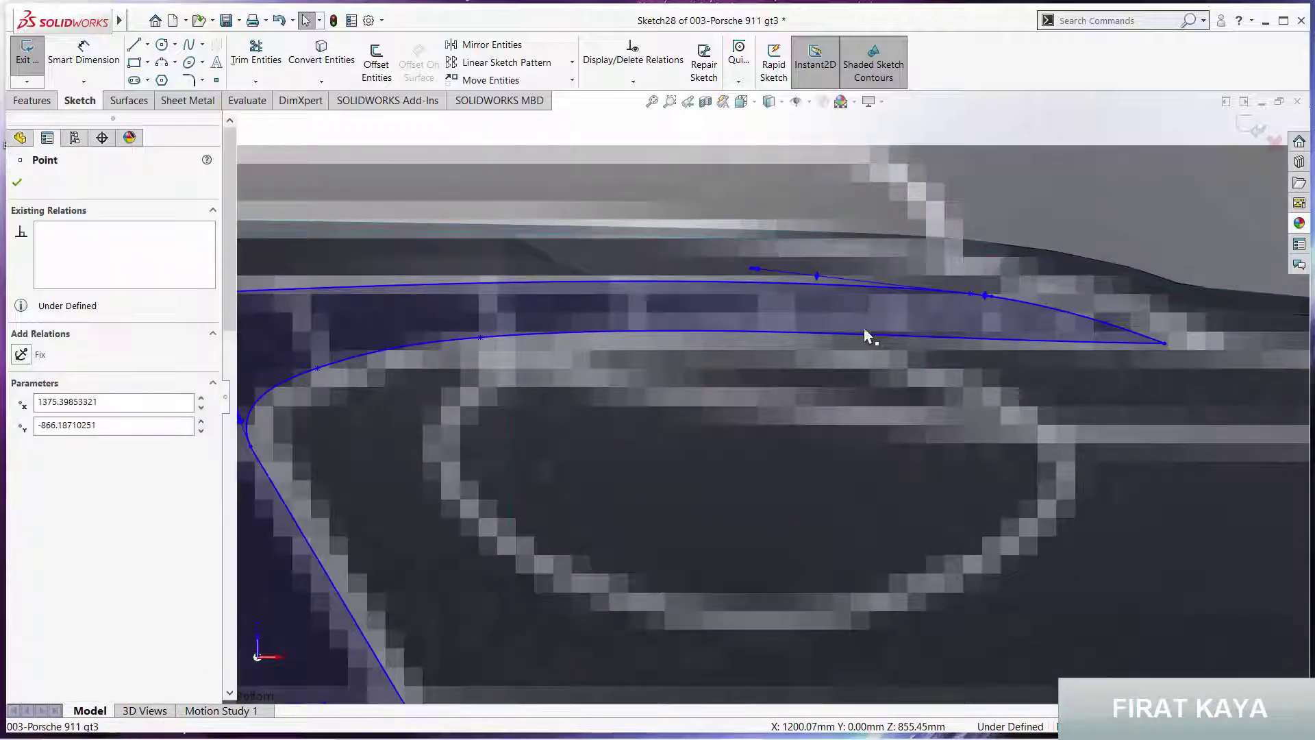
left_click_drag(866, 334, 864, 324)
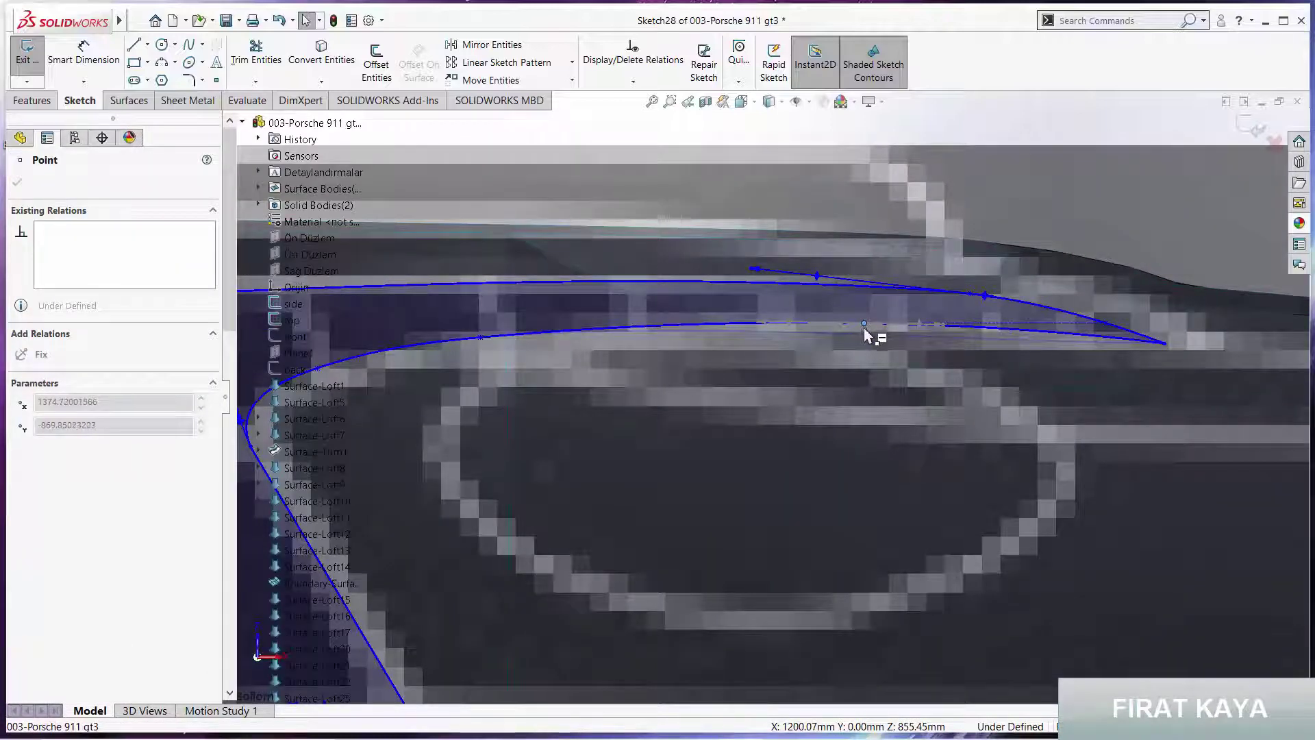
left_click(757, 381)
scroll(814, 384, "up", 3)
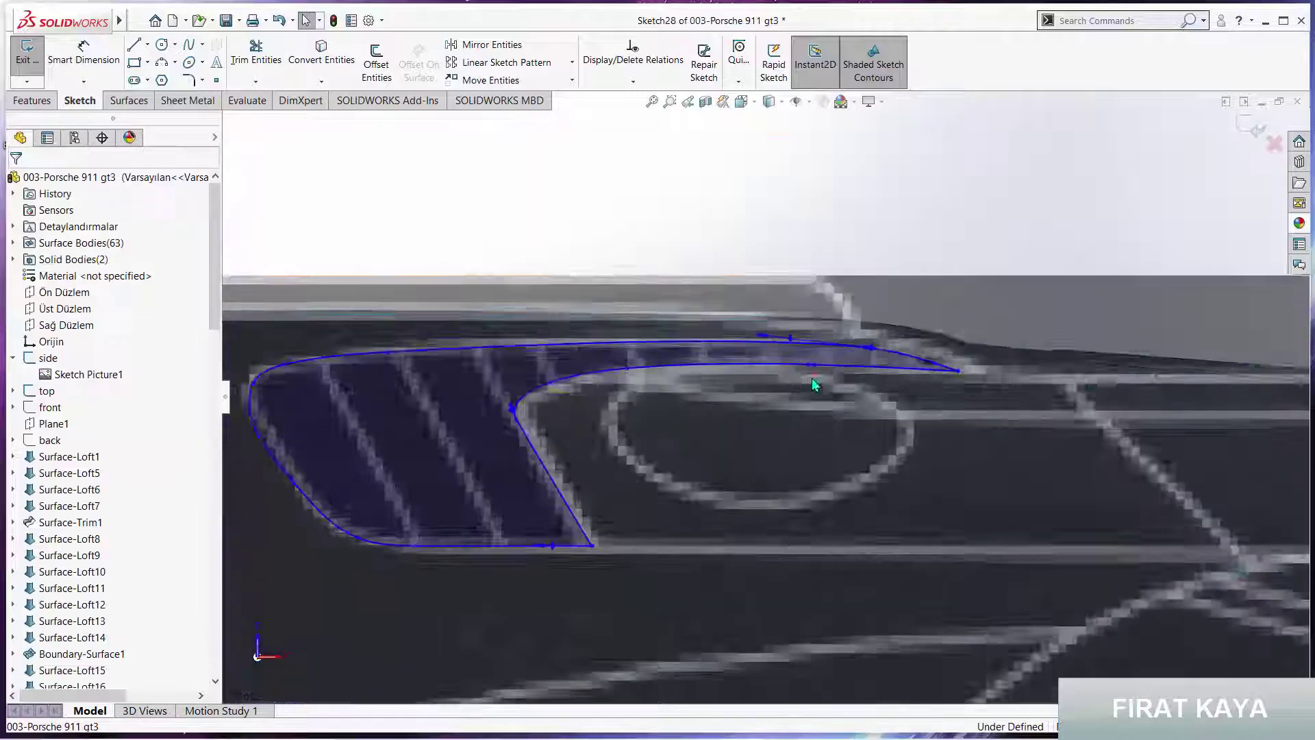
scroll(814, 384, "up", 2)
scroll(856, 329, "up", 1)
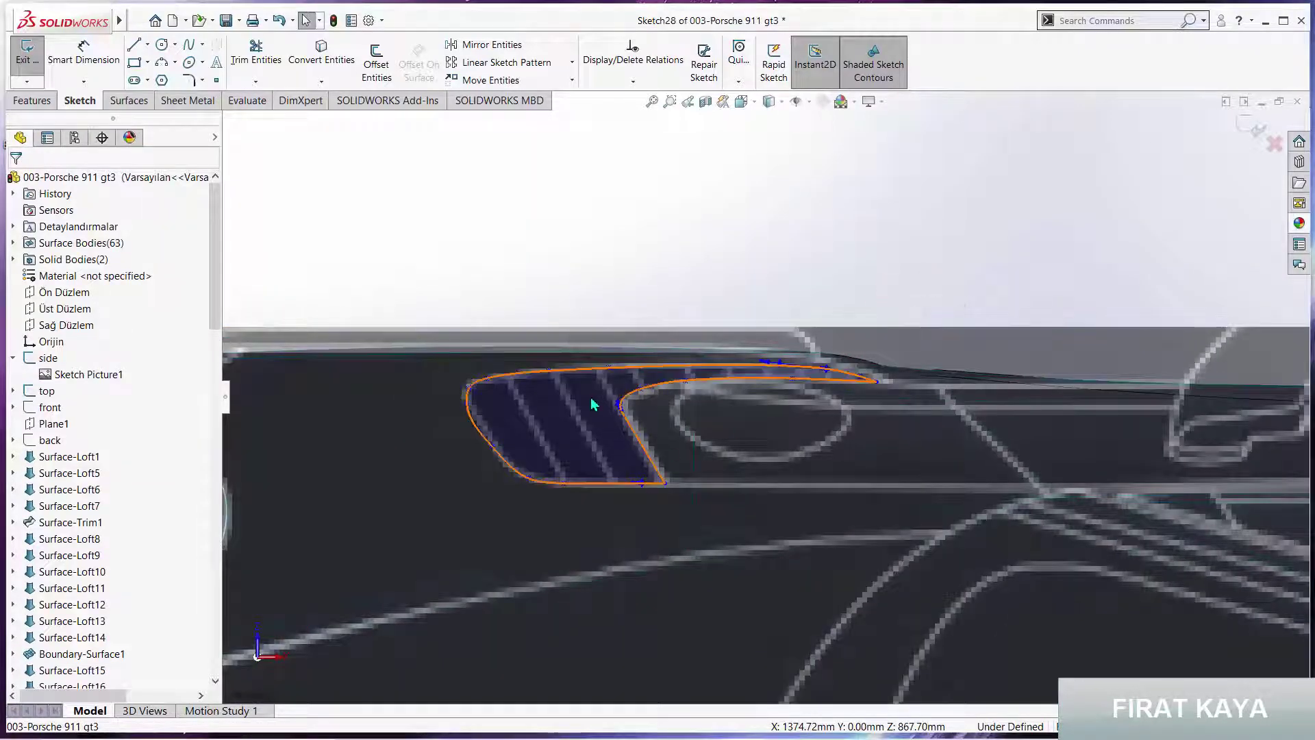
scroll(582, 401, "down", 5)
scroll(349, 451, "down", 1)
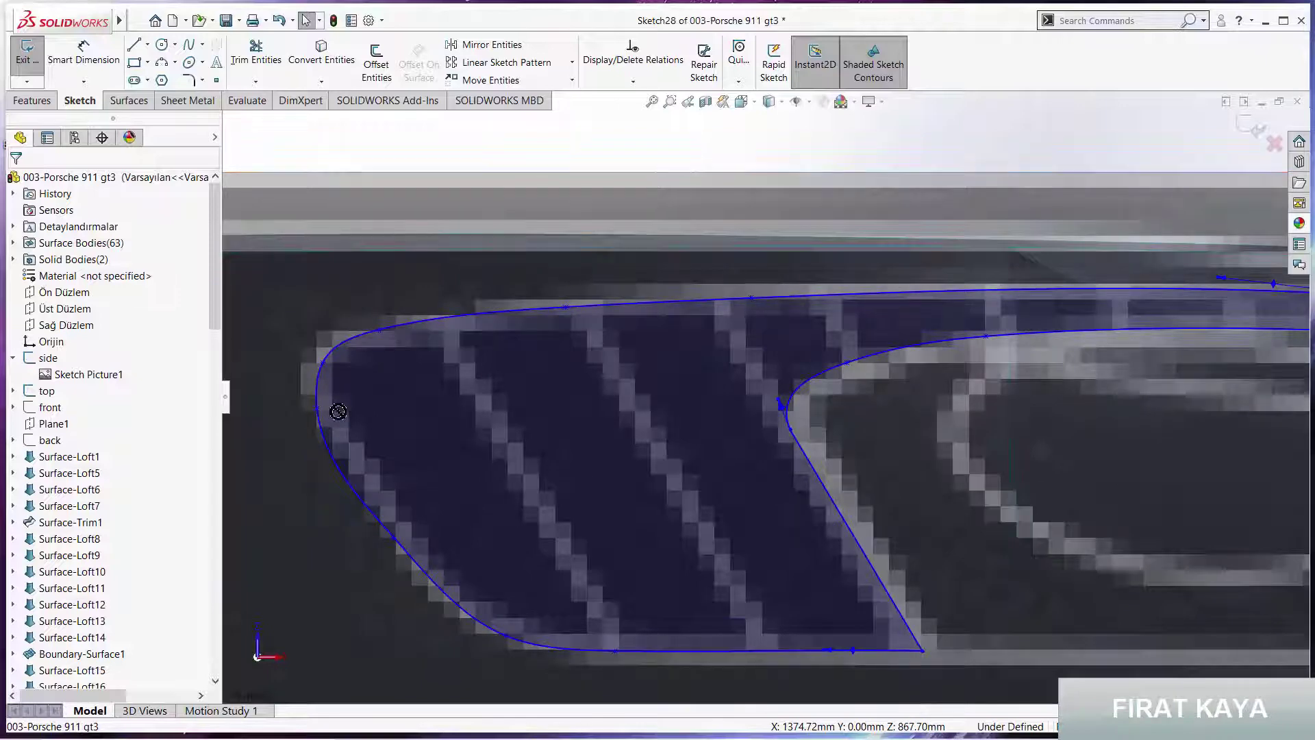
Verify the closed line-and-two-spline vent contour, then display the Surfaces commands
left_click(330, 412)
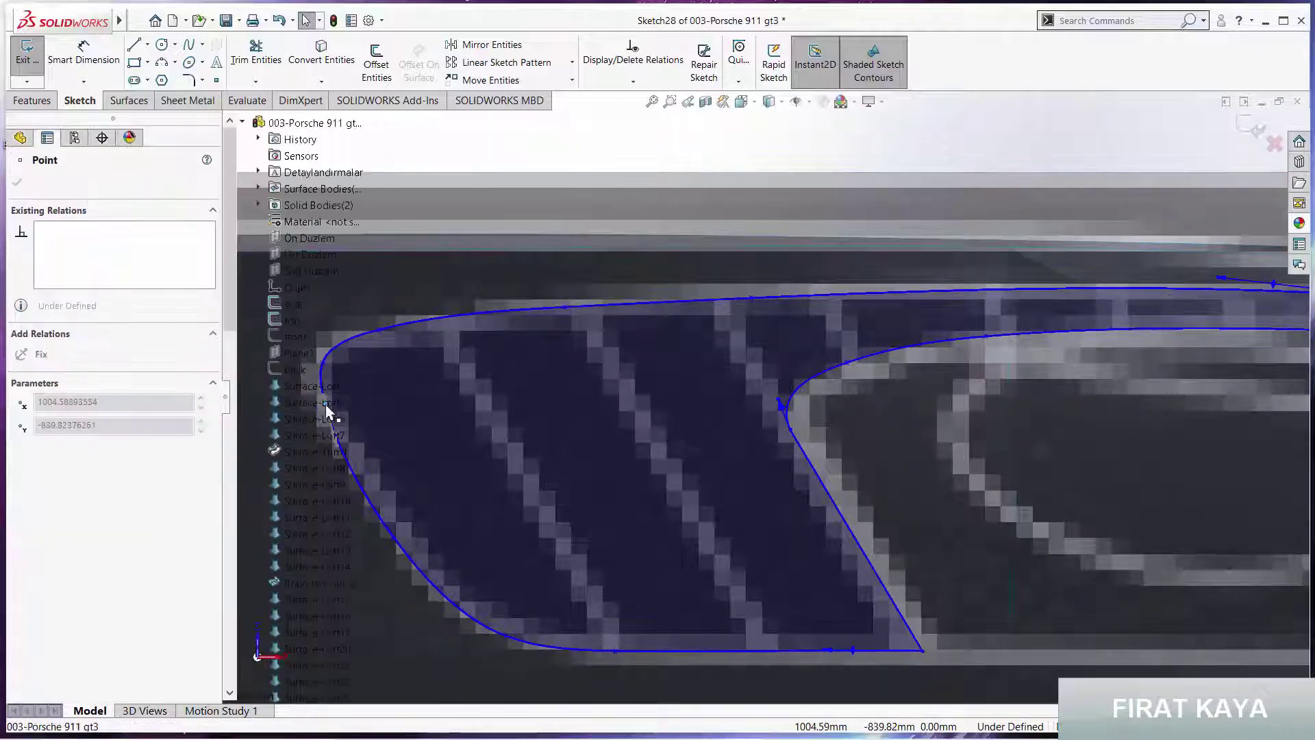
left_click(505, 417)
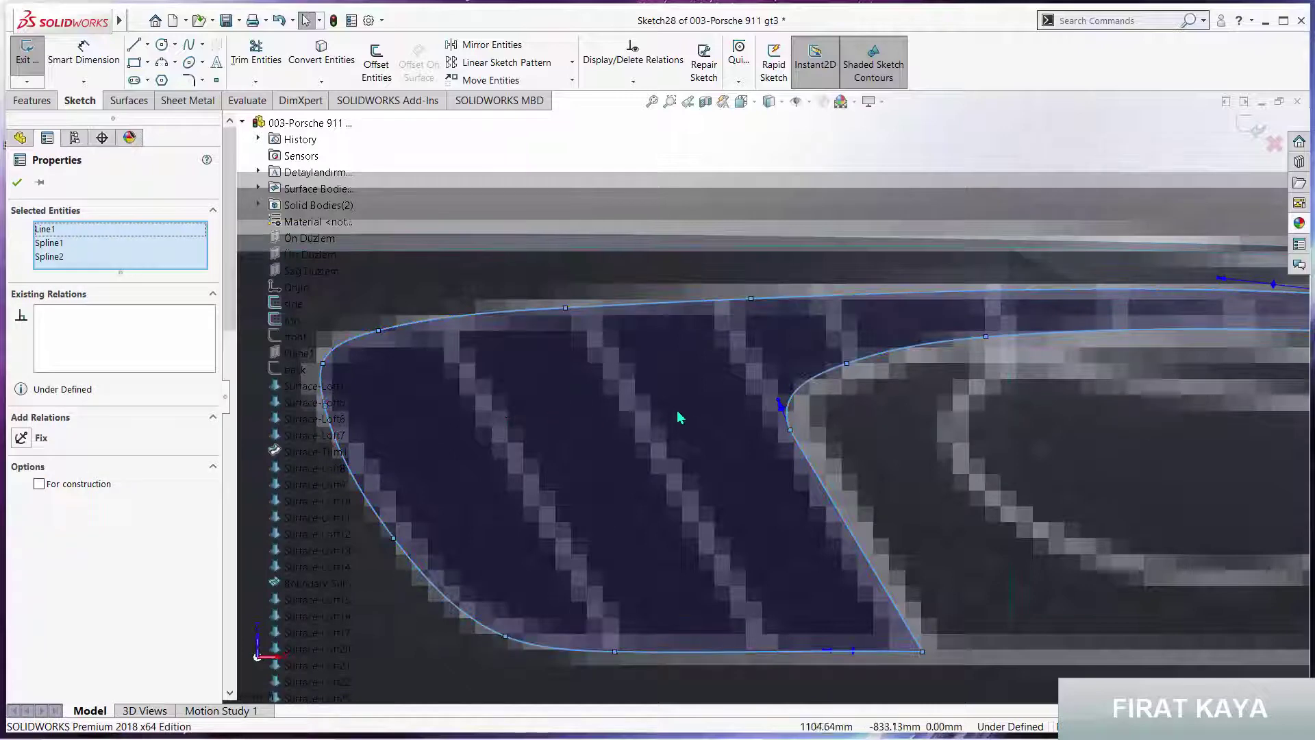
scroll(696, 413, "up", 5)
scroll(697, 405, "down", 1)
scroll(777, 380, "down", 1)
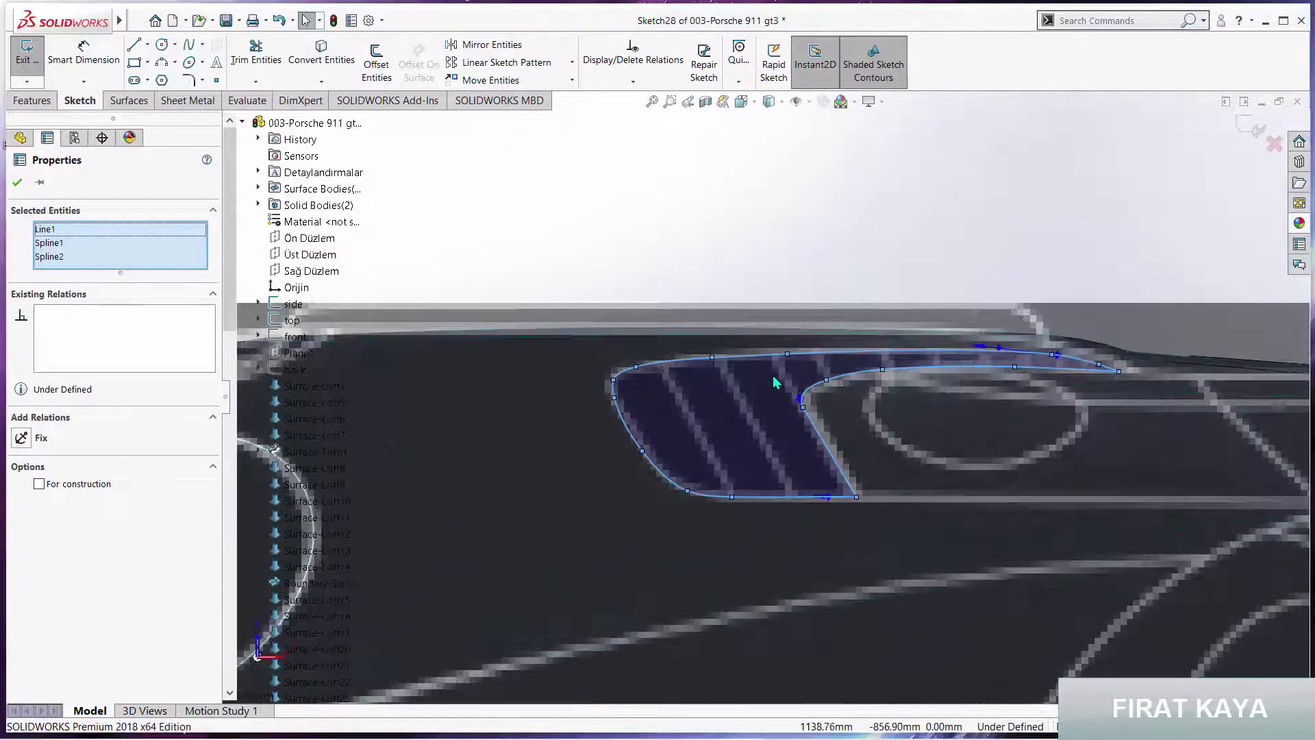
scroll(733, 381, "down", 3)
key("Escape")
scroll(548, 261, "up", 3)
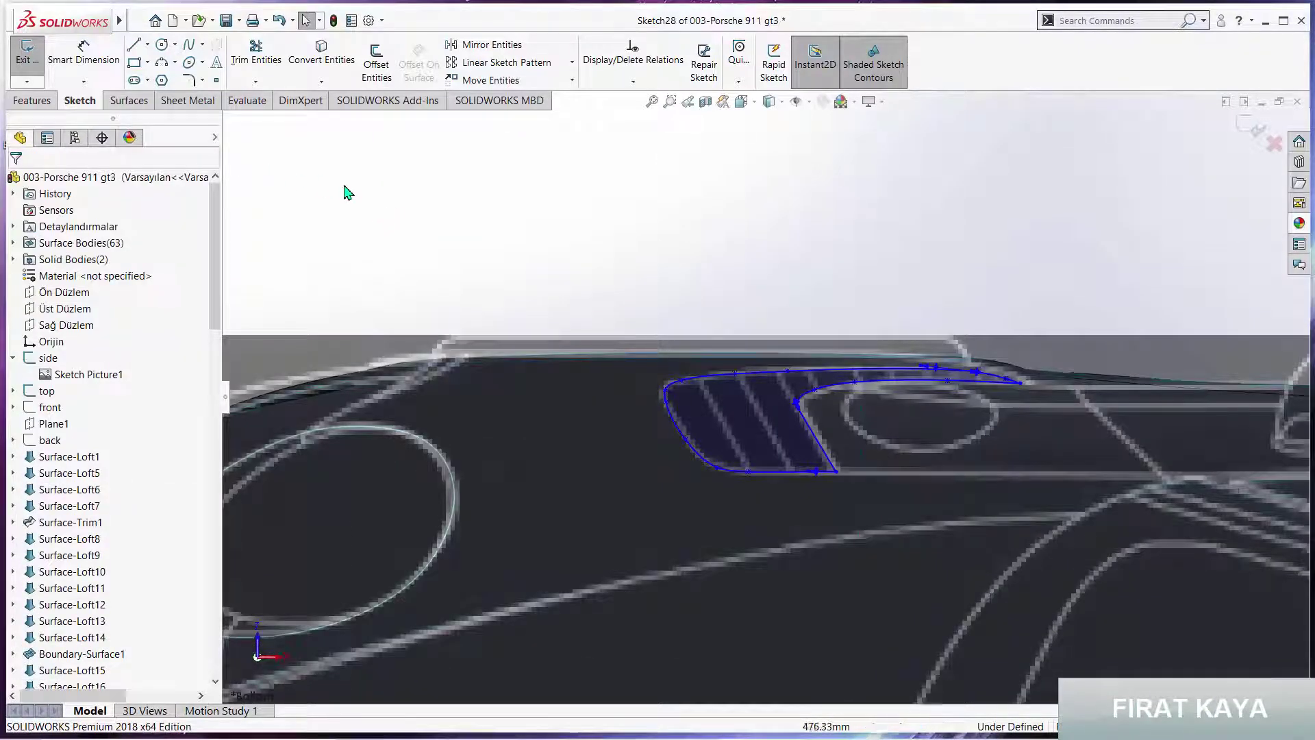
left_click(123, 103)
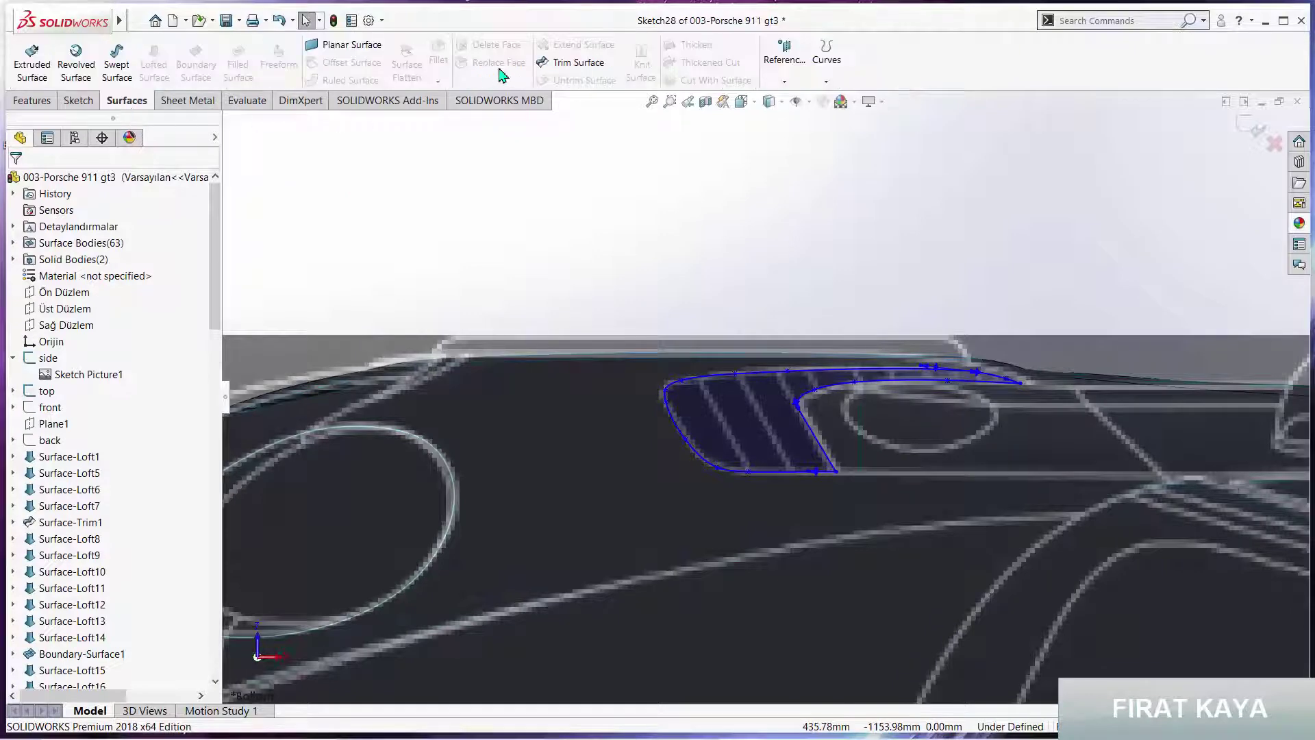
scroll(745, 313, "up", 3)
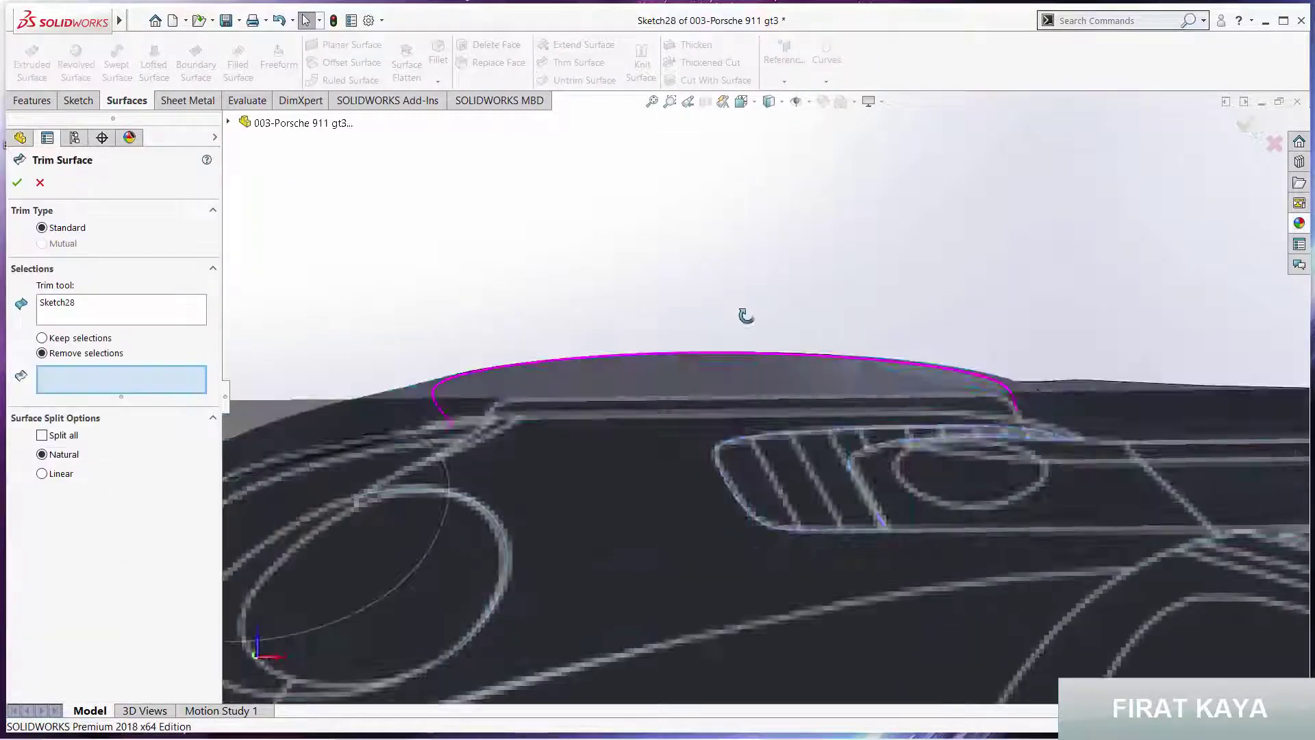
scroll(858, 458, "down", 5)
scroll(859, 459, "up", 5)
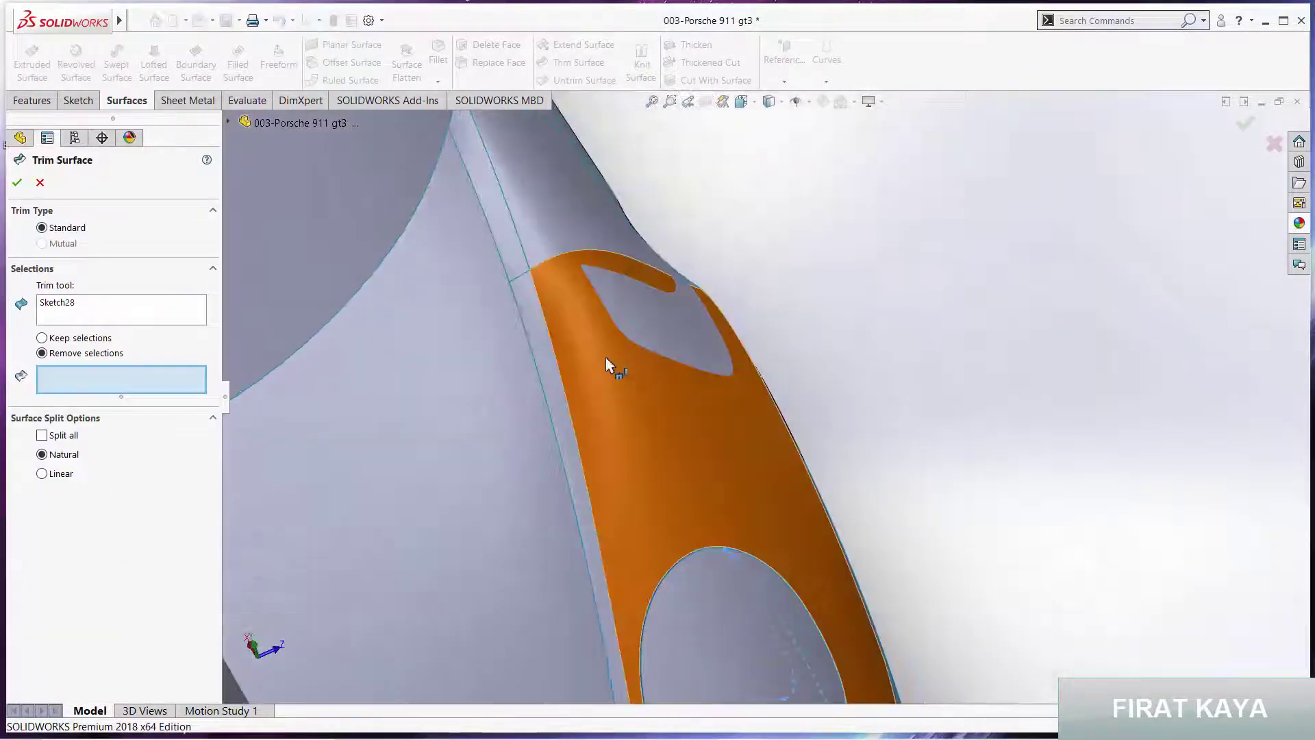
left_click(643, 308)
middle_click_drag(642, 309, 739, 382)
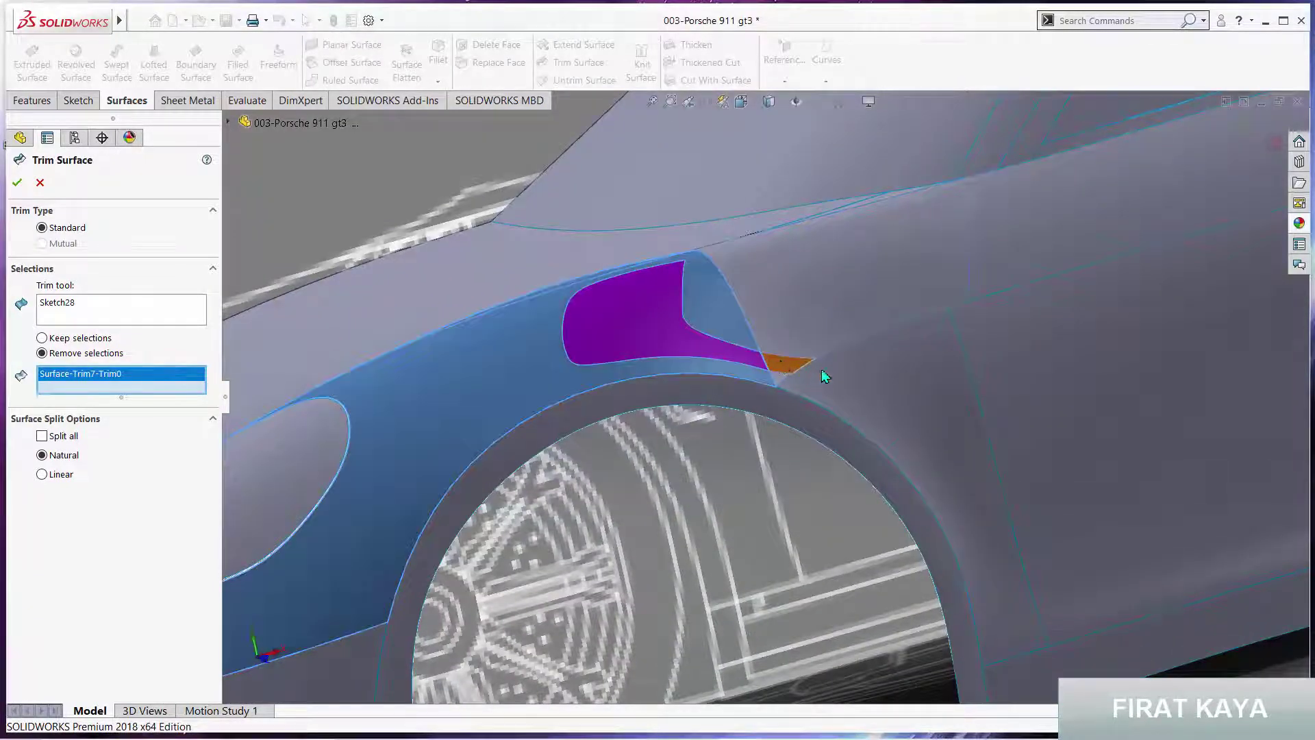
middle_click_drag(738, 326, 681, 484)
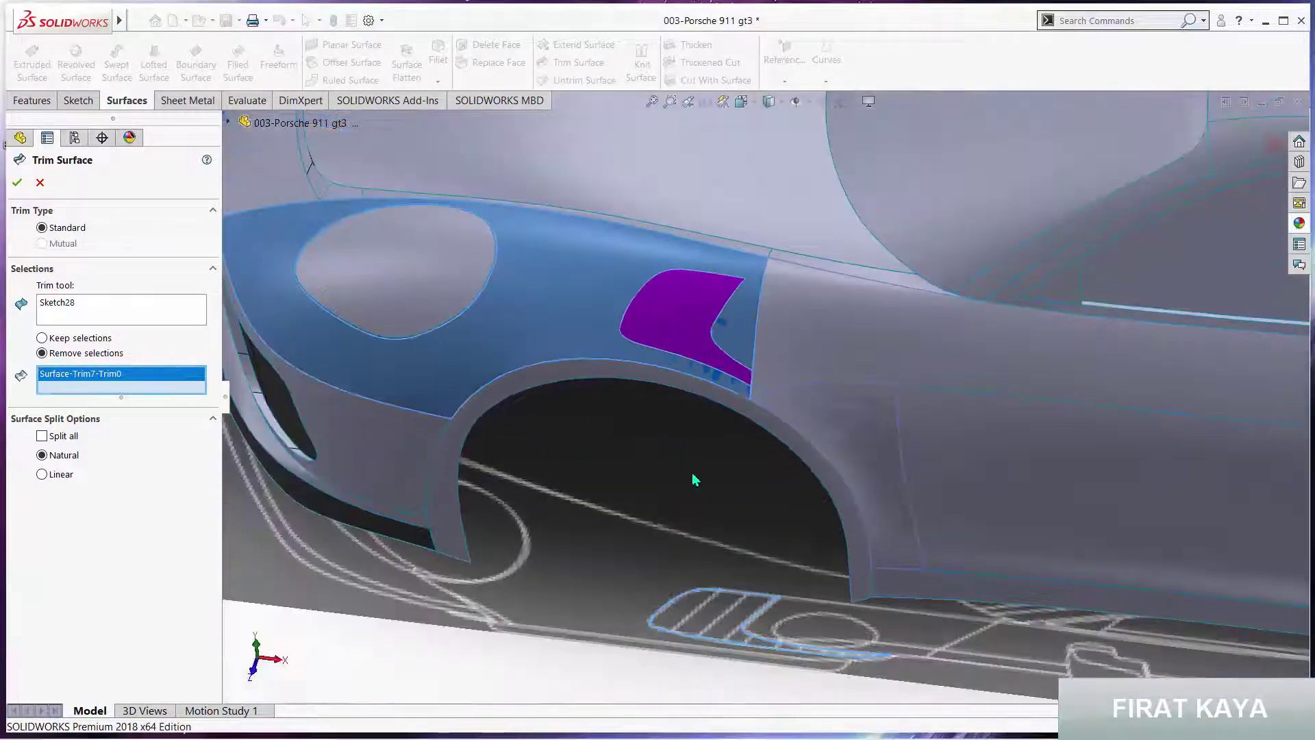
key("Escape")
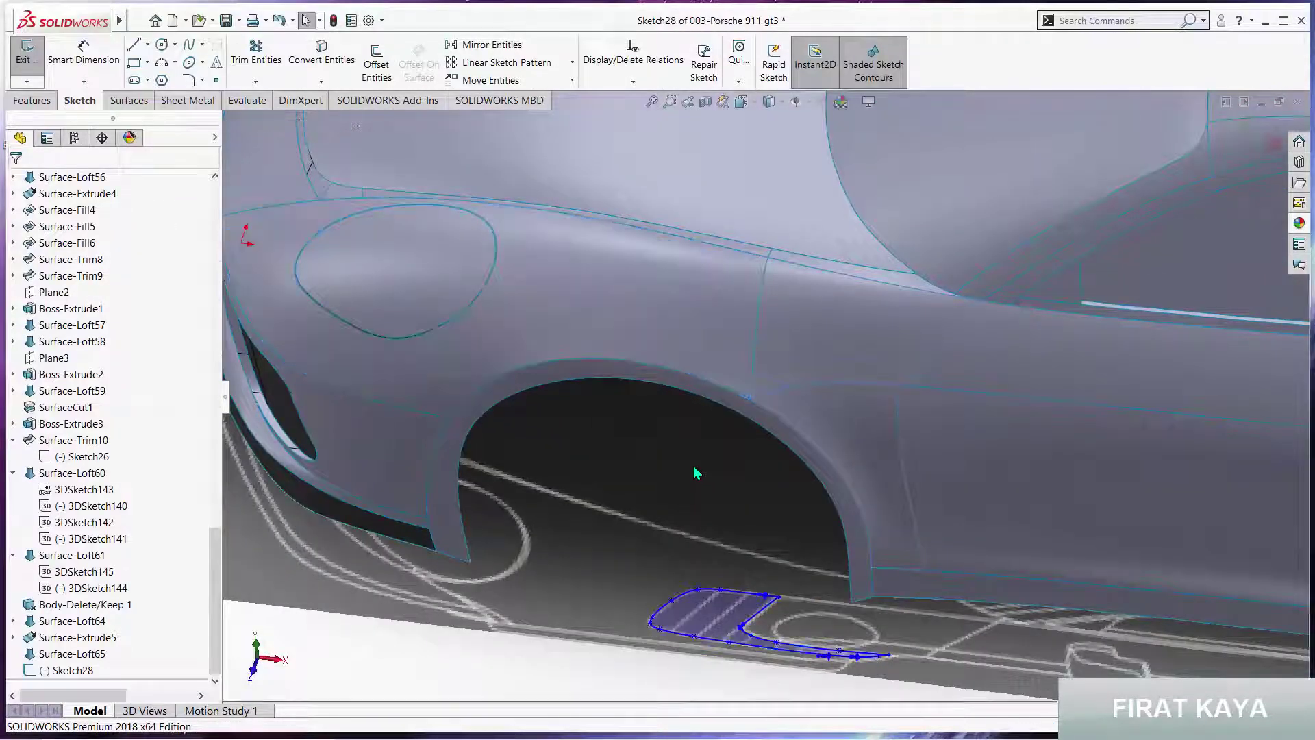
mouse_move(646, 389)
middle_mouse_down()
mouse_move(651, 493)
mouse_move(655, 384)
mouse_move(689, 349)
middle_mouse_up()
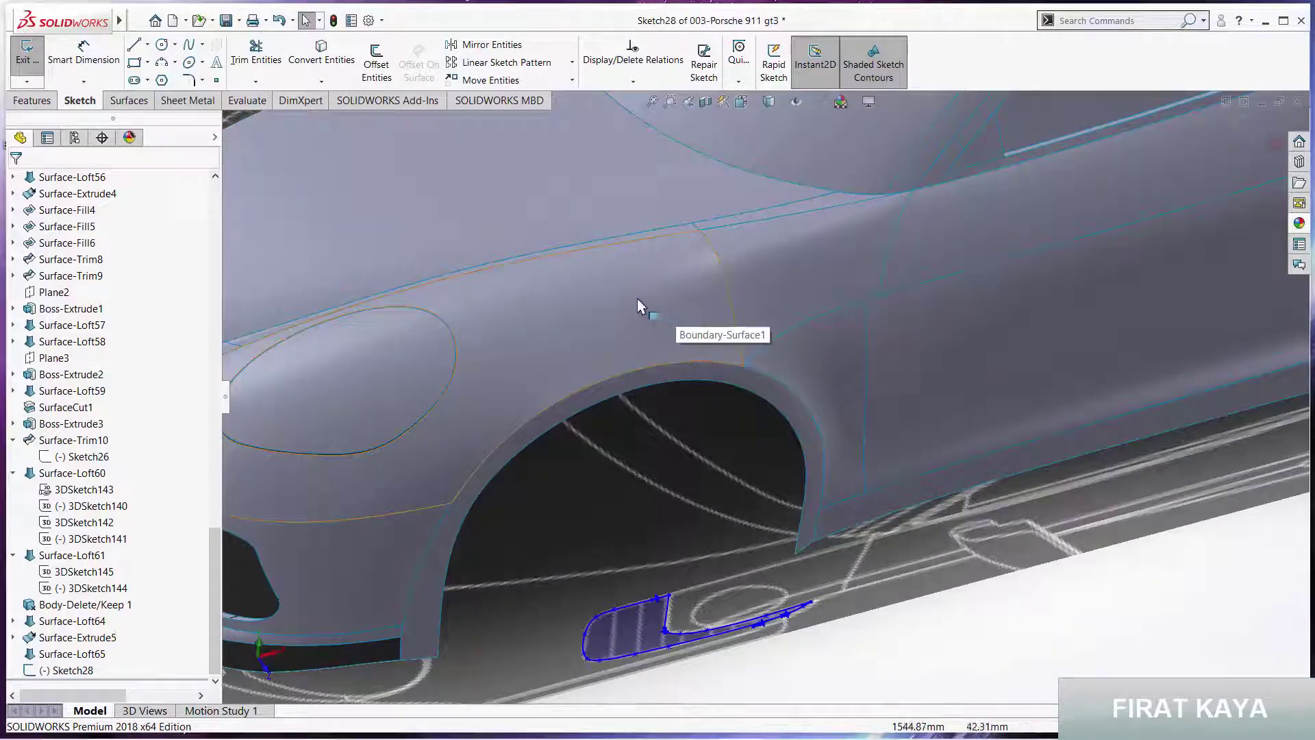
scroll(670, 687, "down", 2)
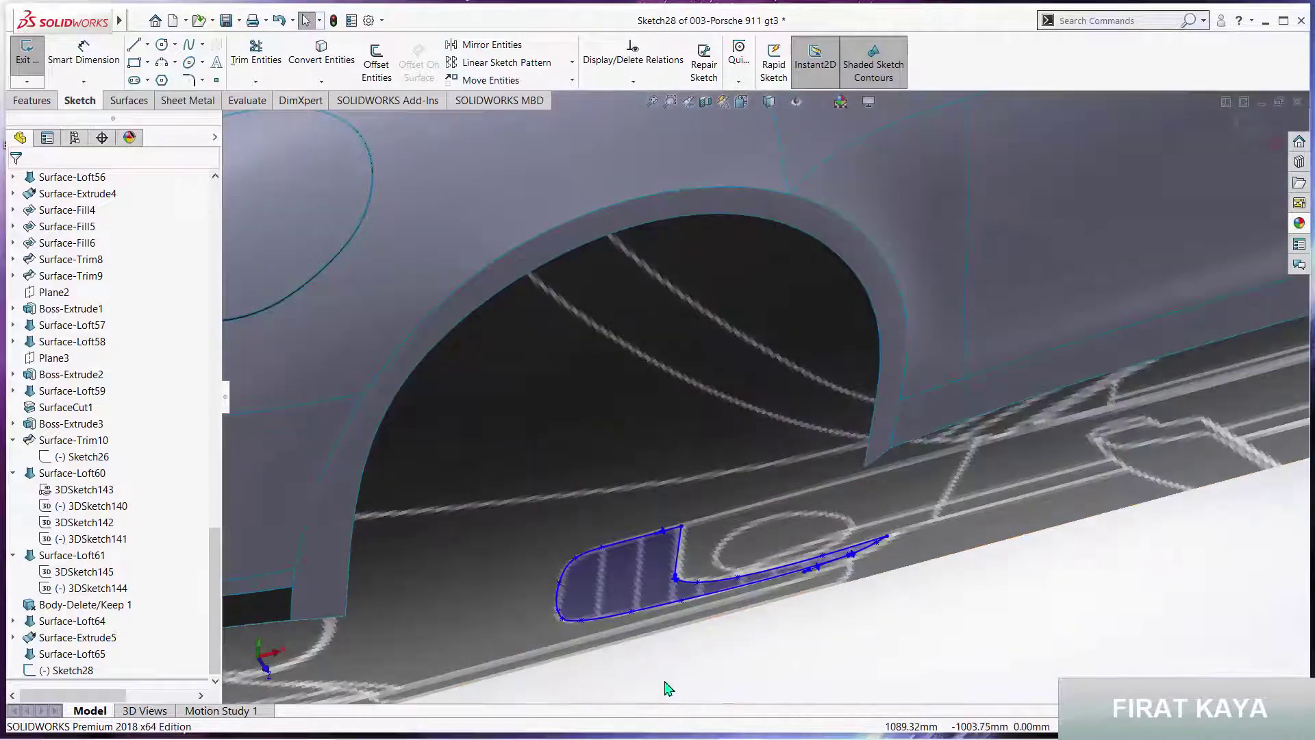
left_click(656, 732)
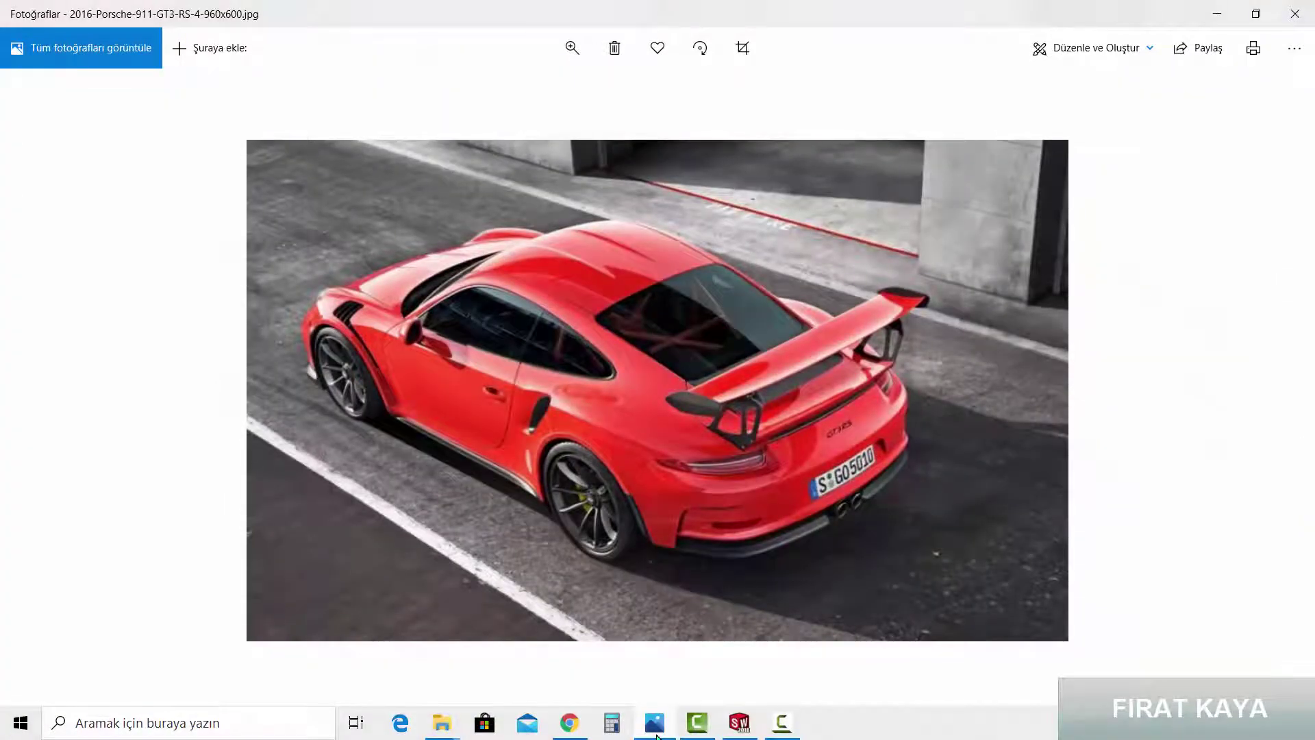
left_click(655, 731)
Exit Sketch28, discarding its changes, and return to the car's surface part
scroll(786, 369, "up", 5)
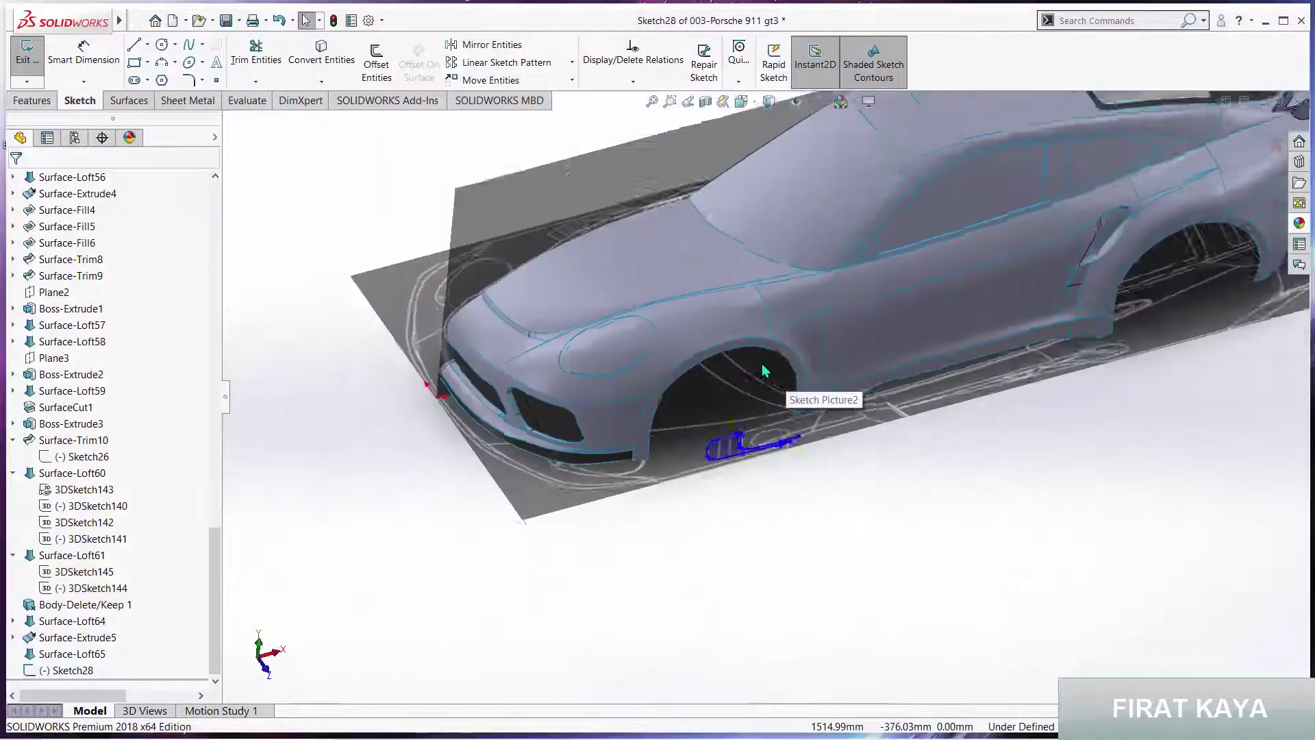
middle_click_drag(786, 369, 891, 370)
key("ctrl+8")
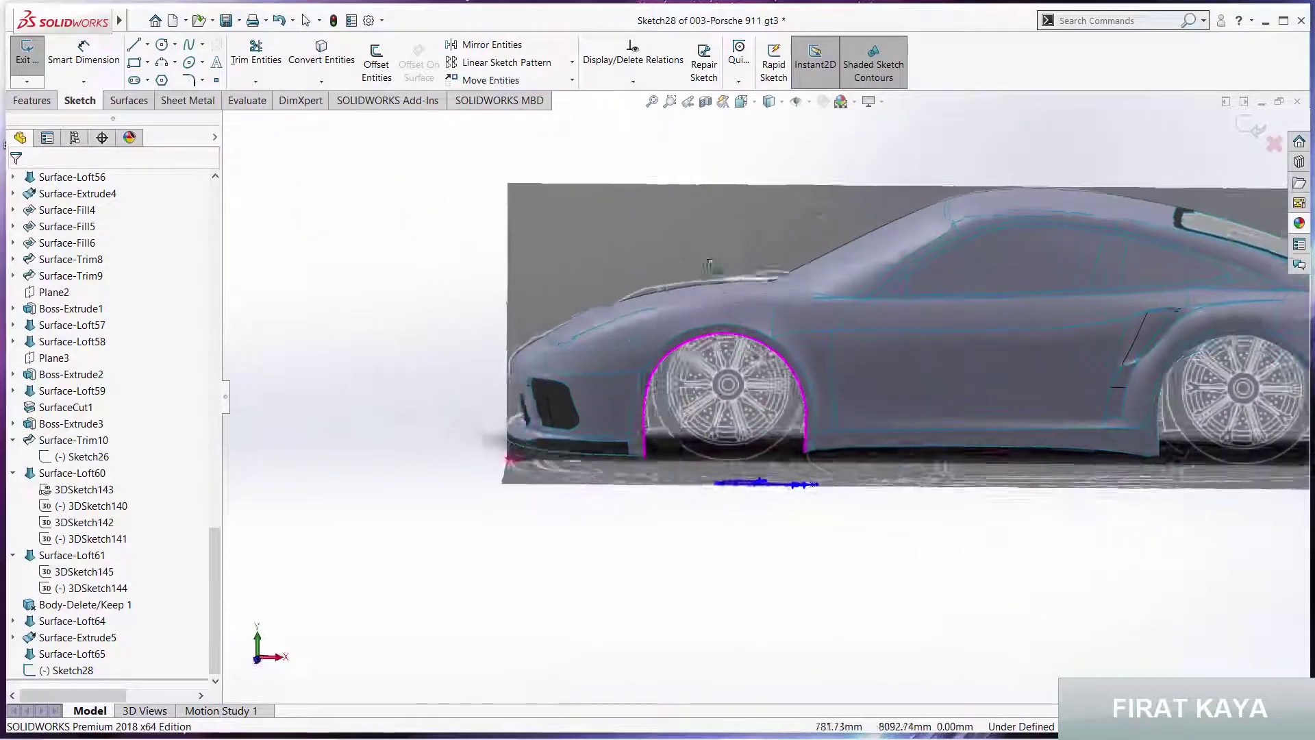
middle_click_drag(709, 264, 713, 461)
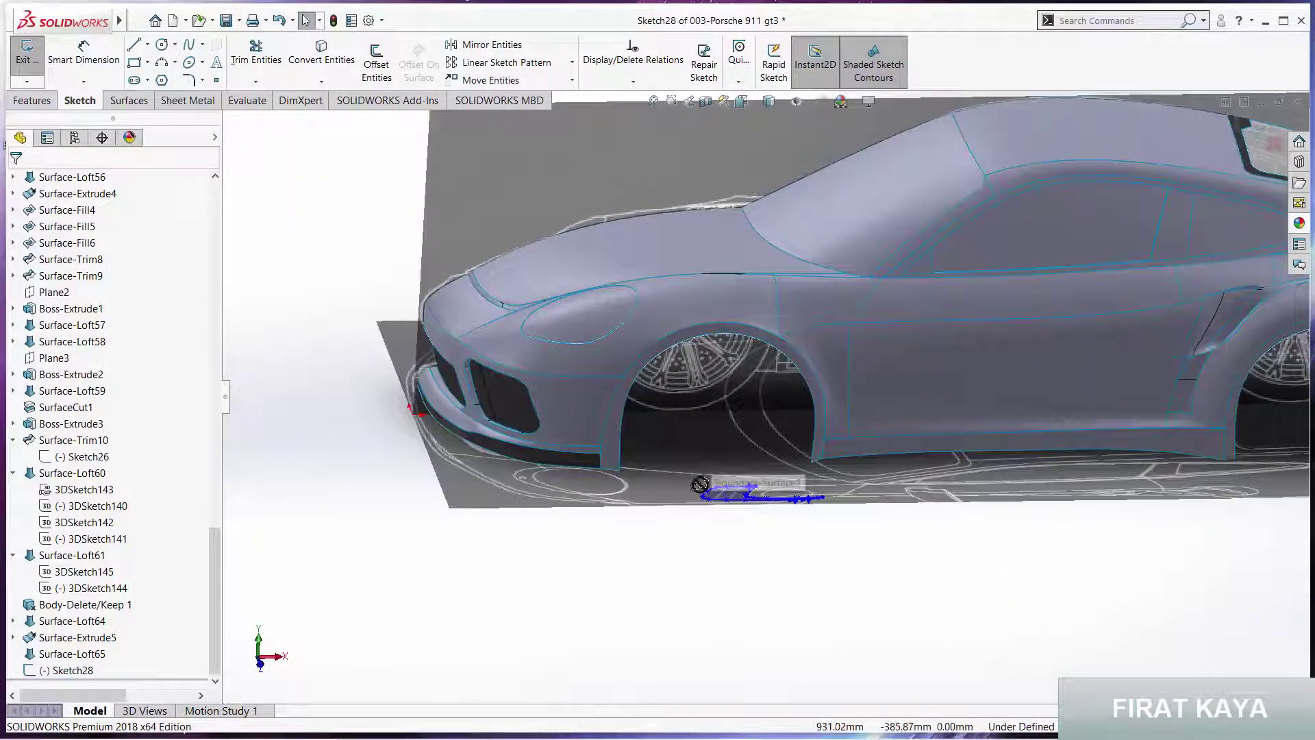
left_click(1274, 143)
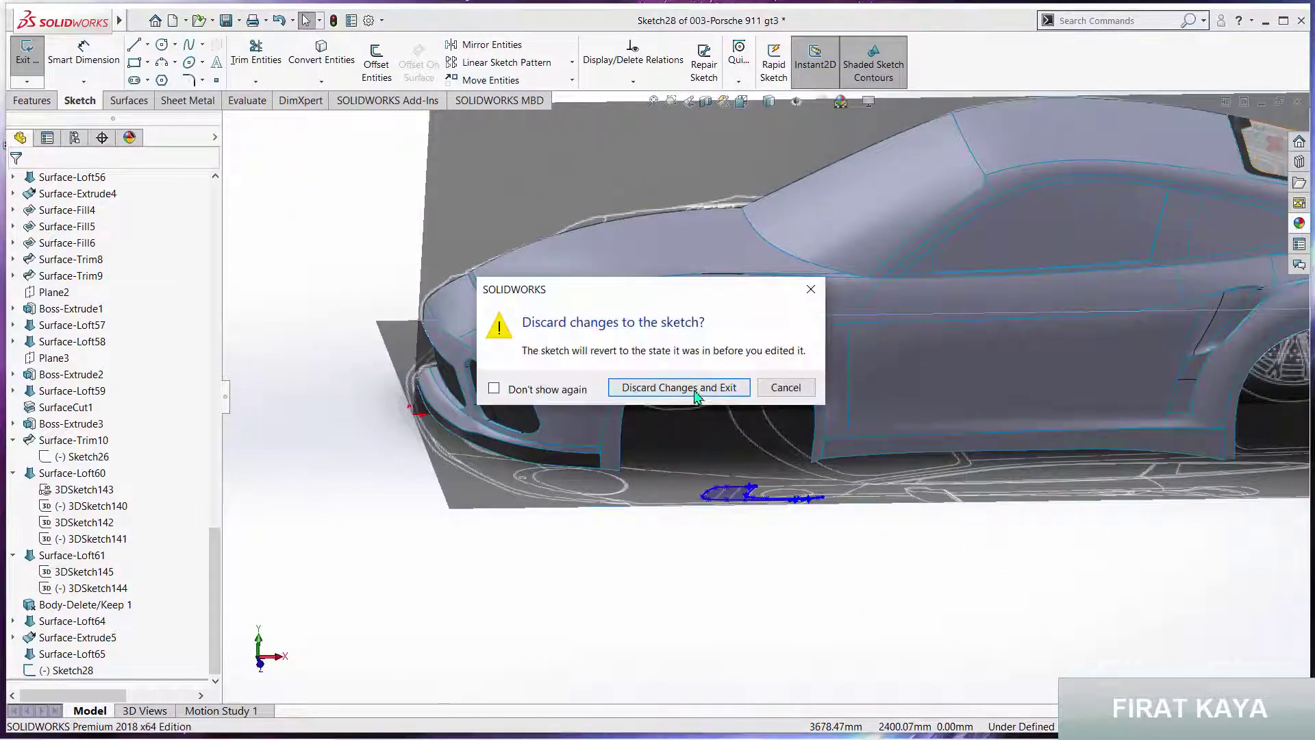
left_click(697, 381)
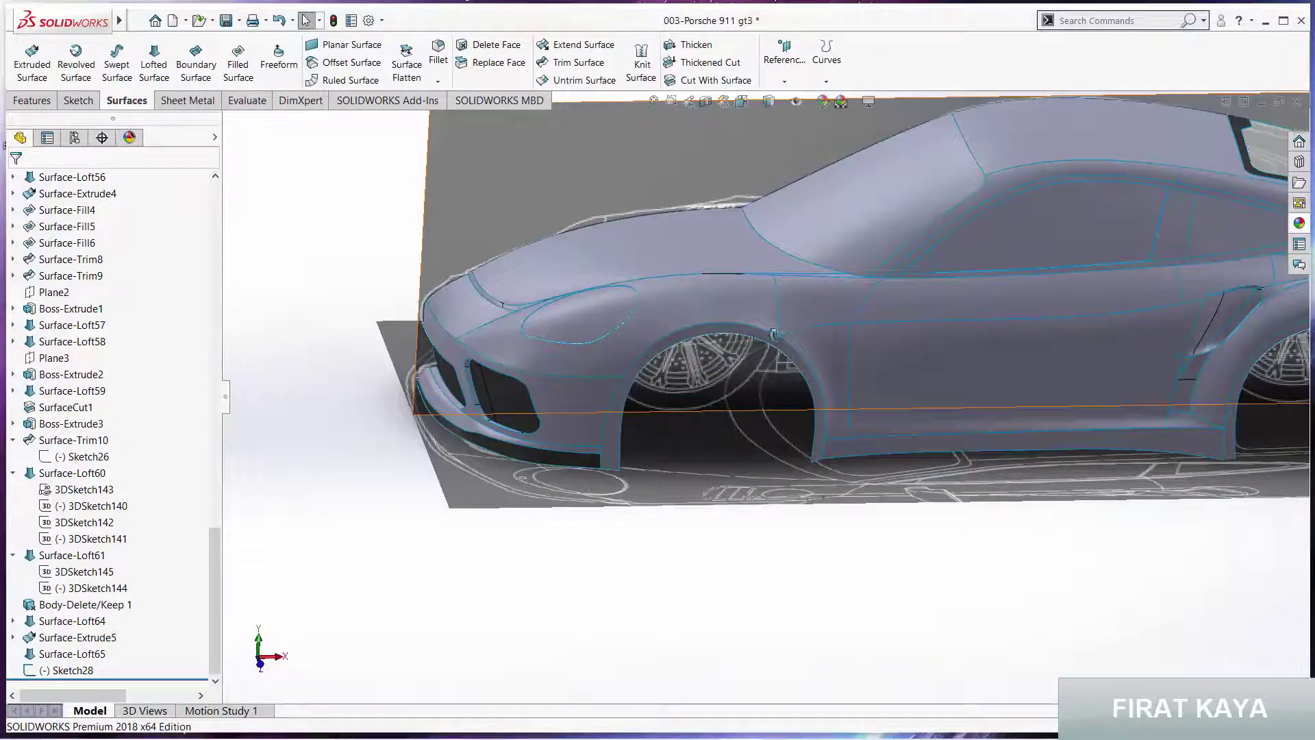
Snap to the Back view, zoom onto the front wheel arch vent, and check the reference photo
middle_click_drag(697, 380, 916, 391)
key("space")
left_click(623, 435)
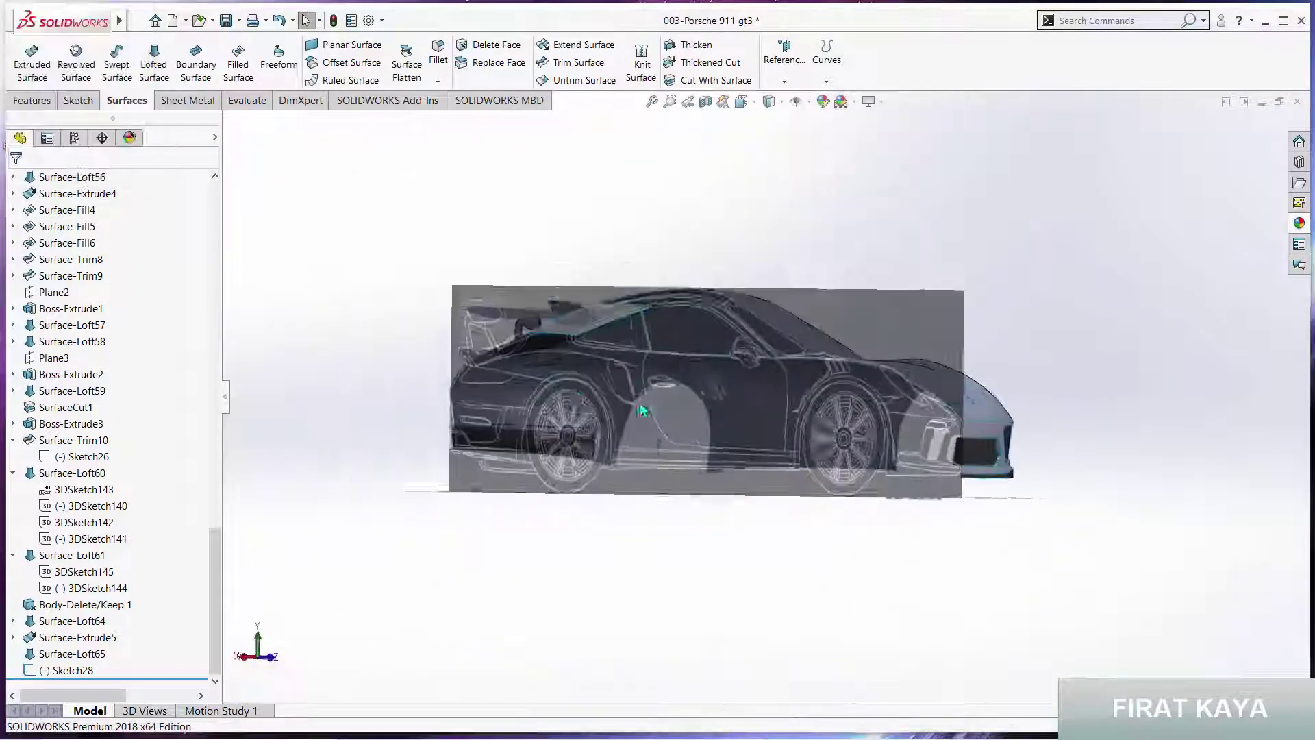
key("space")
left_click(543, 364)
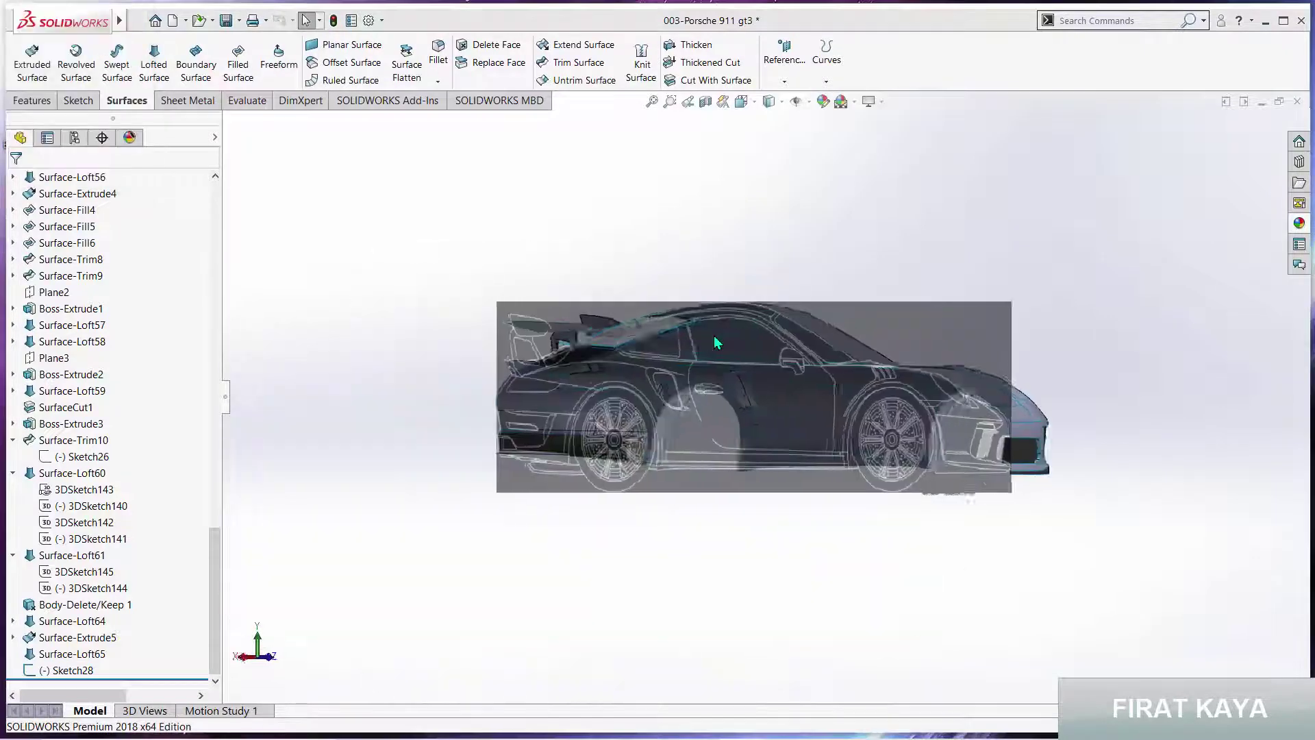
scroll(967, 397, "down", 2)
scroll(879, 376, "down", 5)
scroll(885, 376, "down", 3)
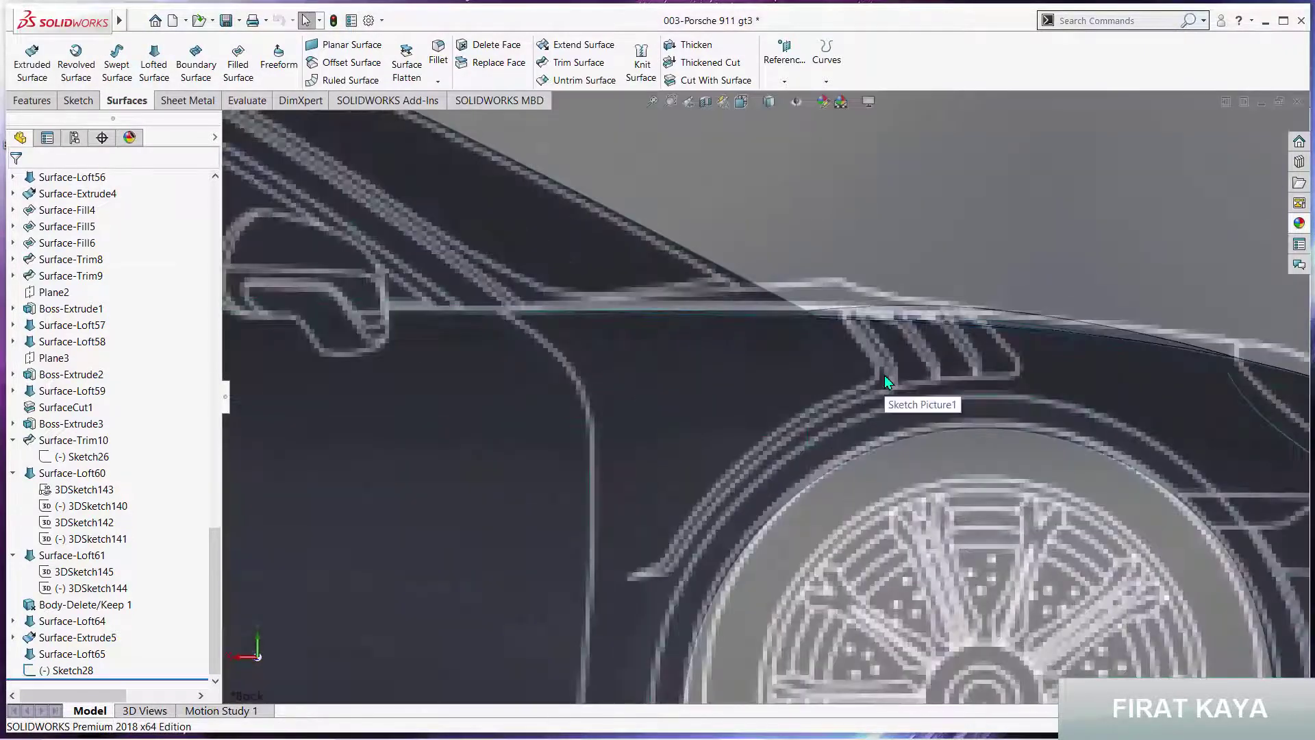
scroll(885, 381, "down", 3)
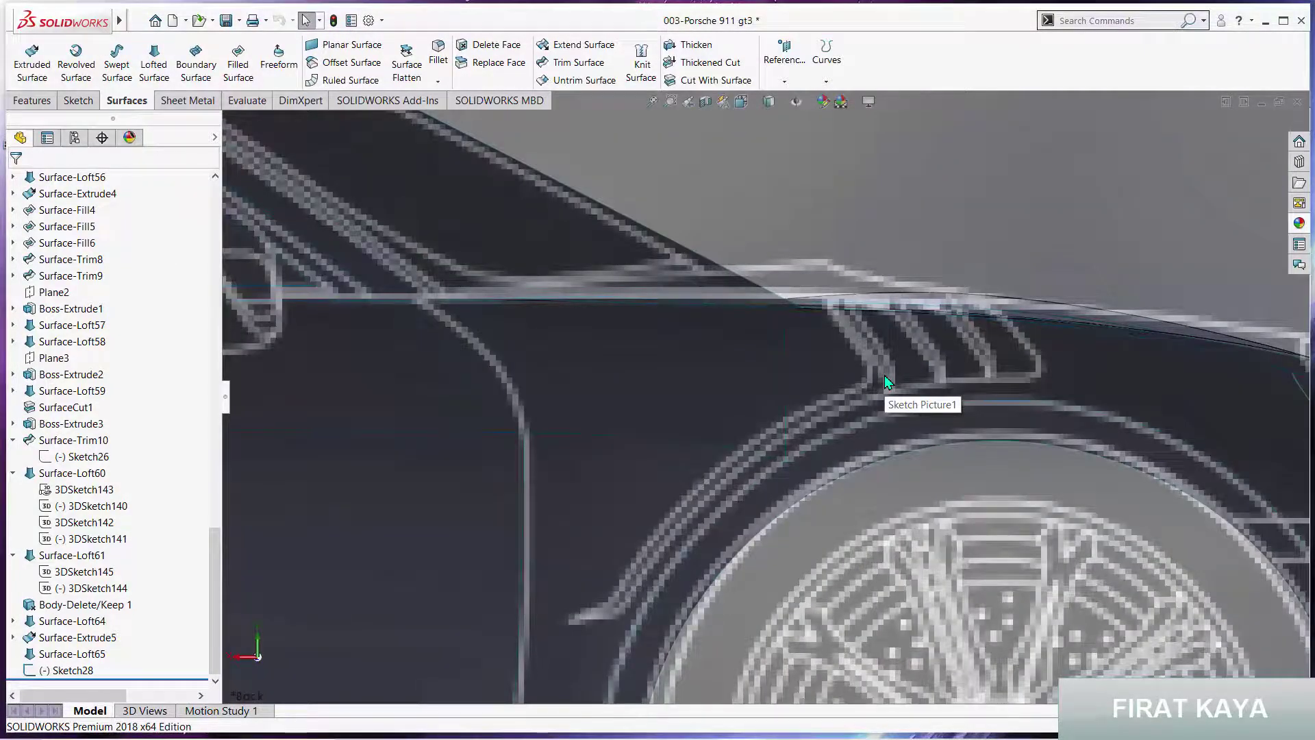
mouse_move(753, 725)
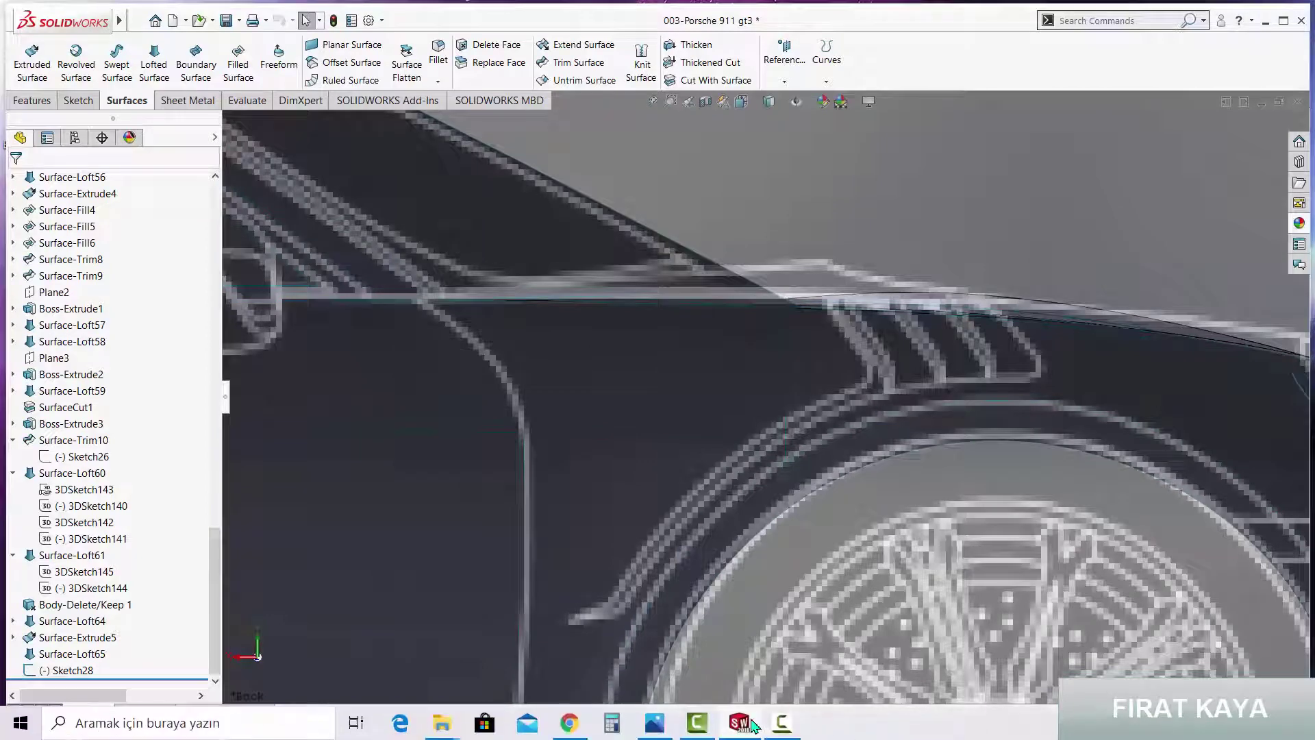
left_click(656, 737)
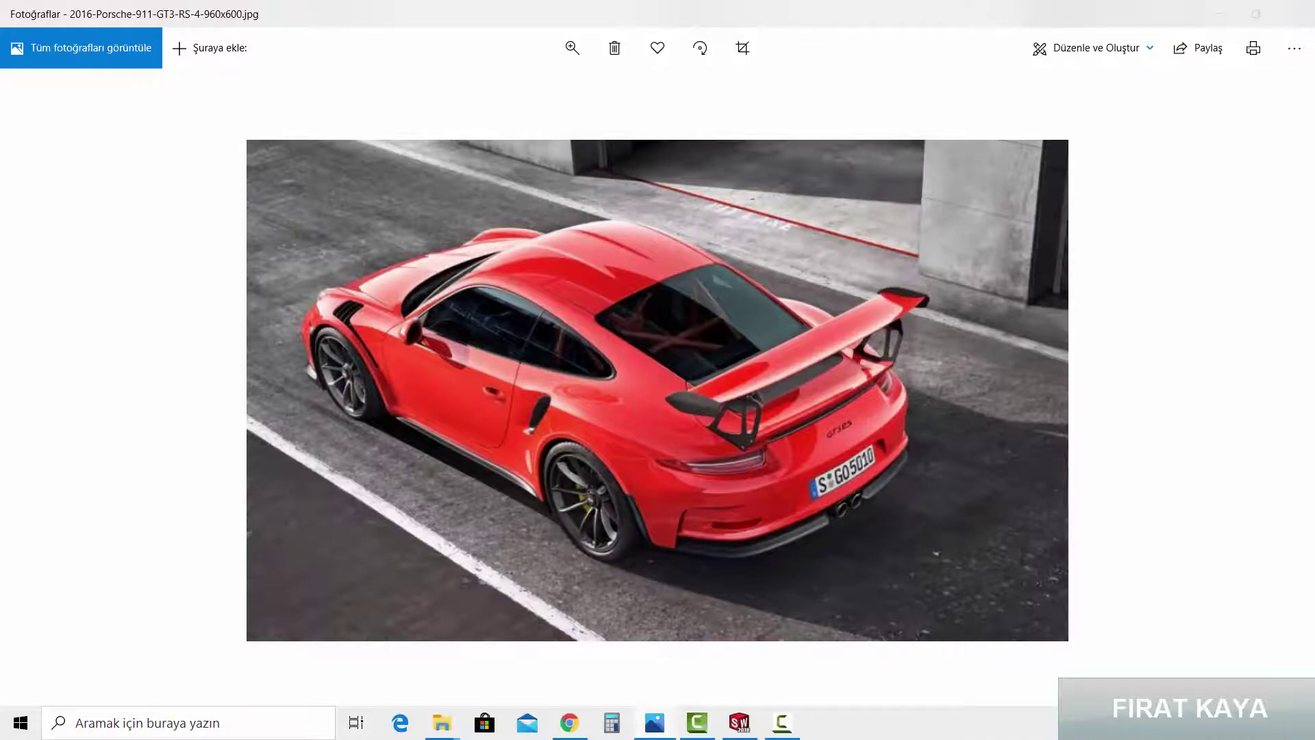
left_click(656, 733)
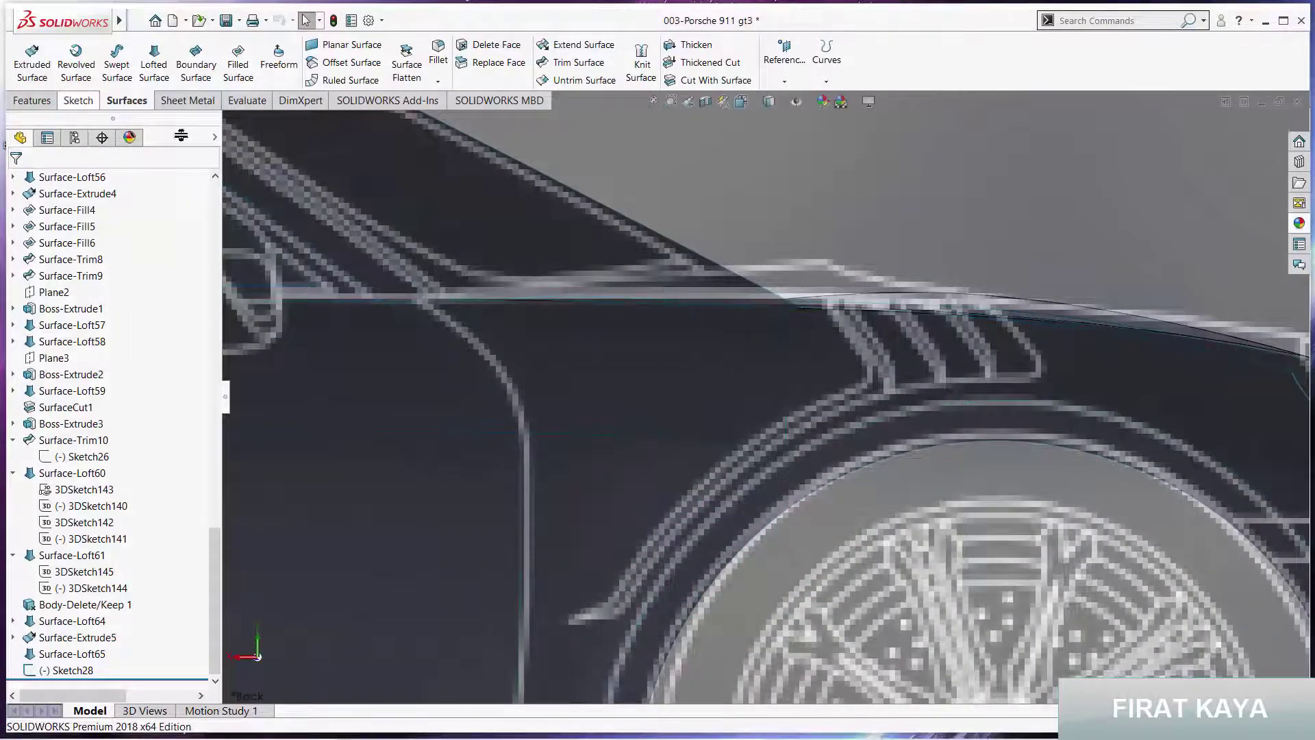
Fit the view and open Sketch29 on Ön Düzlem with the Spline tool ready
key("f")
scroll(130, 246, "up", 10)
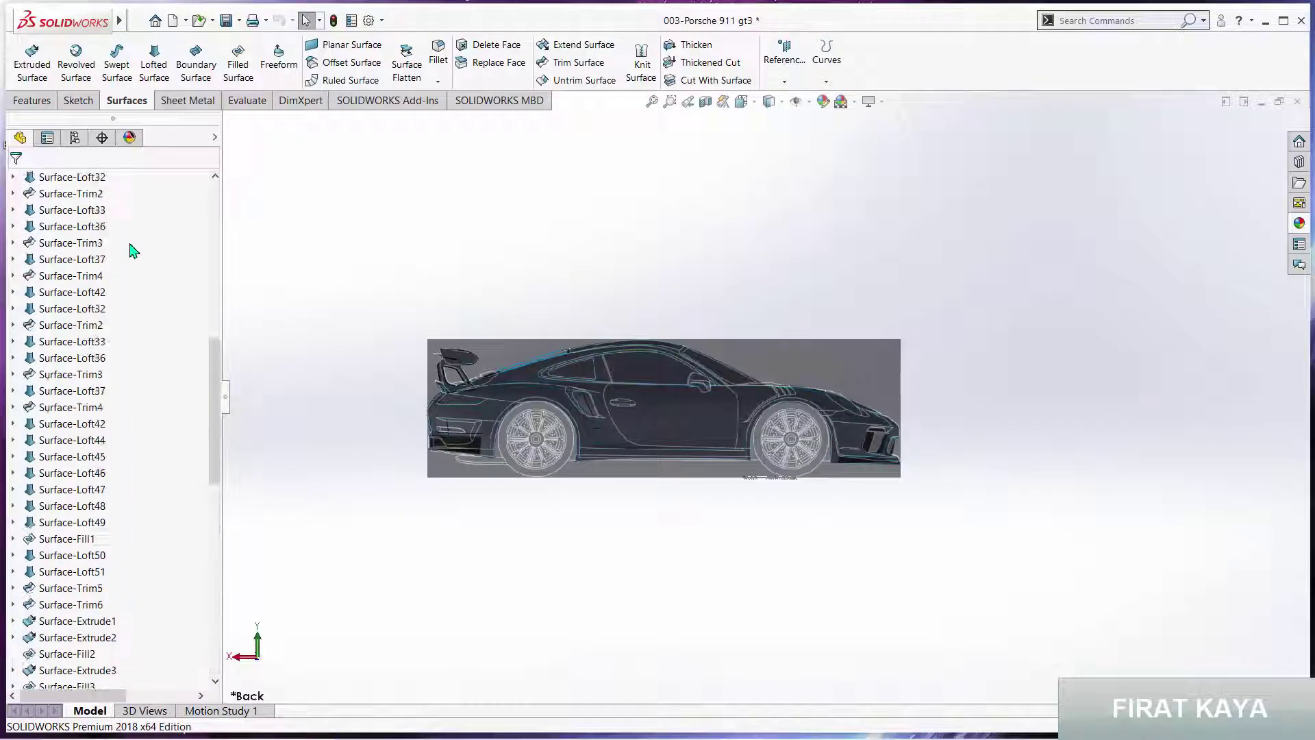
scroll(130, 246, "up", 10)
left_click(58, 293)
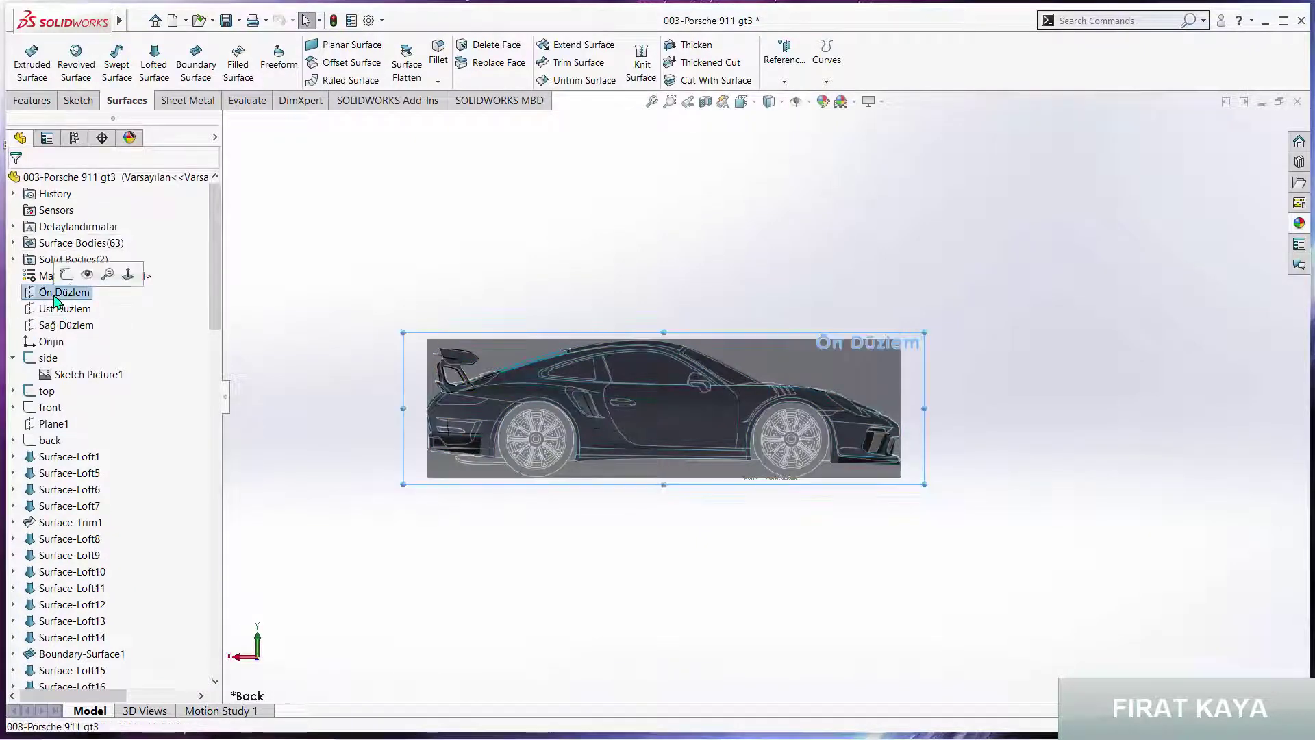
left_click(70, 273)
left_click(192, 49)
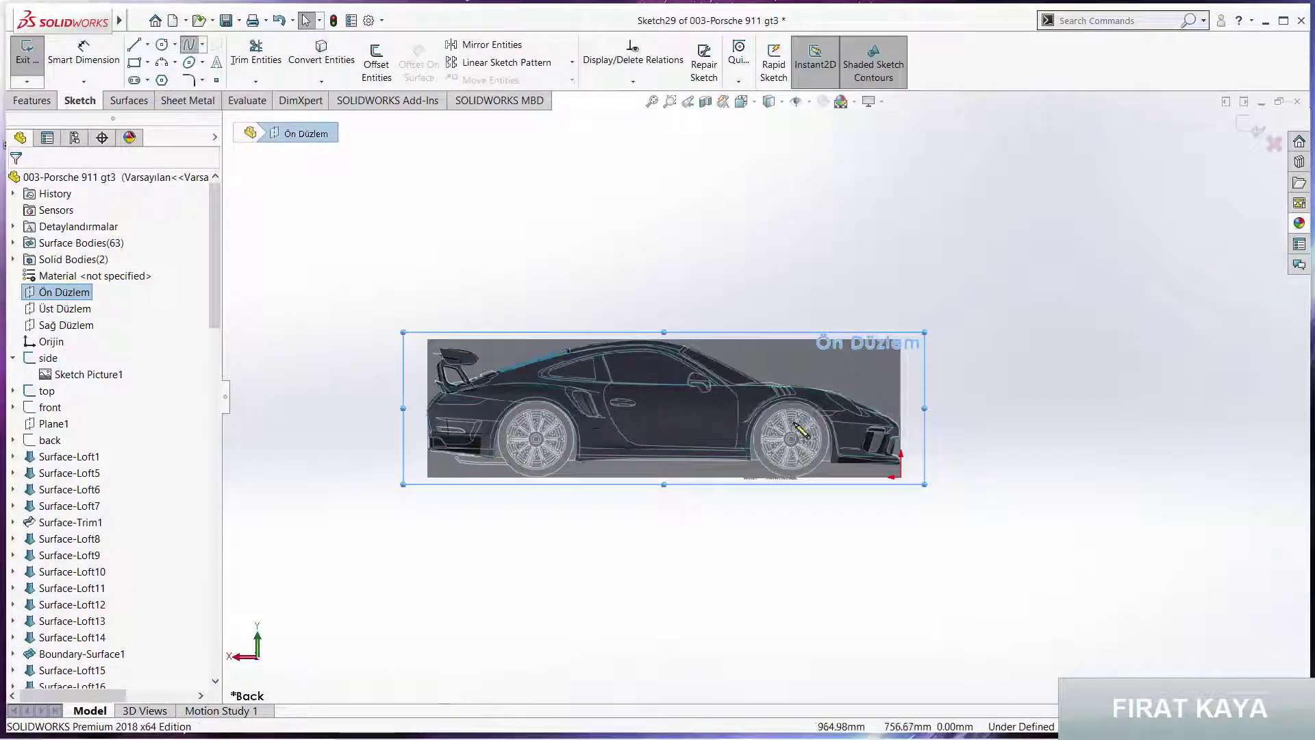
scroll(736, 472, "down", 3)
scroll(713, 445, "down", 3)
scroll(687, 437, "down", 2)
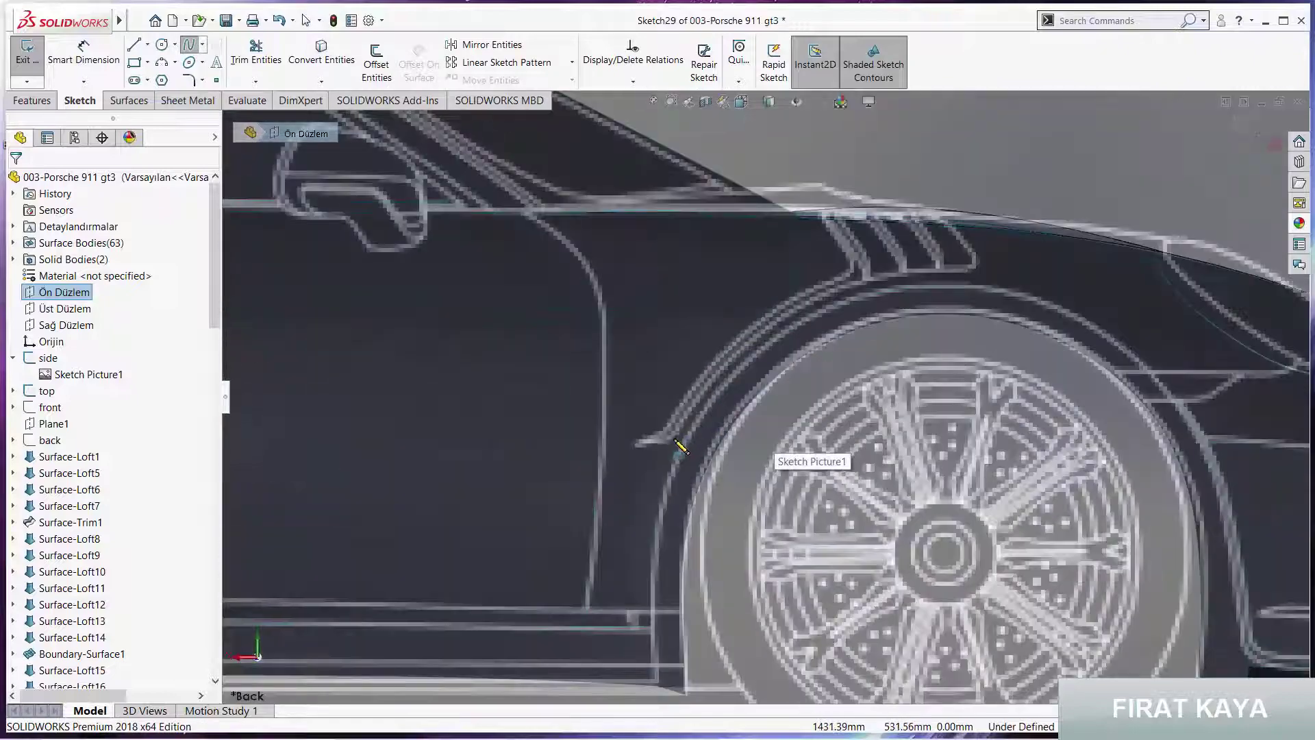
Draw the first spline along the wheel arch from its lower end to the vent corner
left_click(675, 439)
left_click(721, 366)
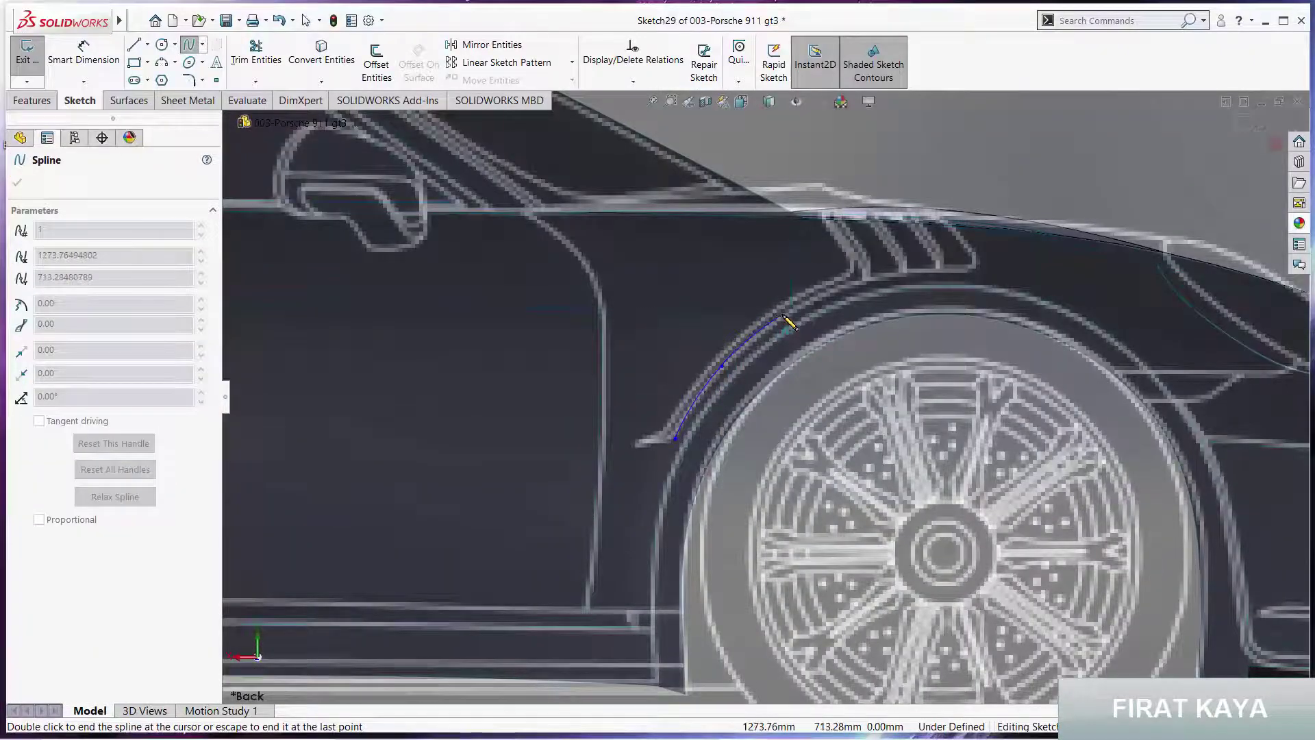
left_click(956, 270)
scroll(958, 274, "down", 2)
scroll(952, 284, "down", 2)
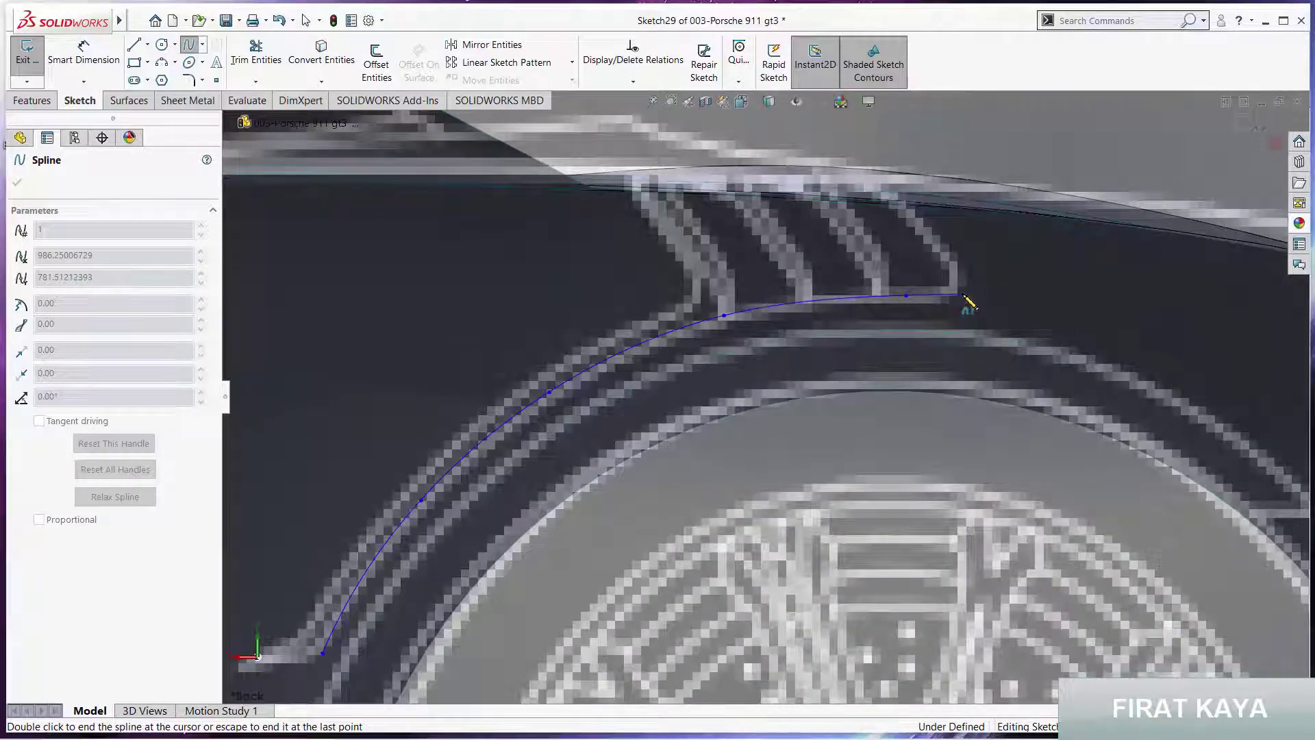
double_click(963, 295)
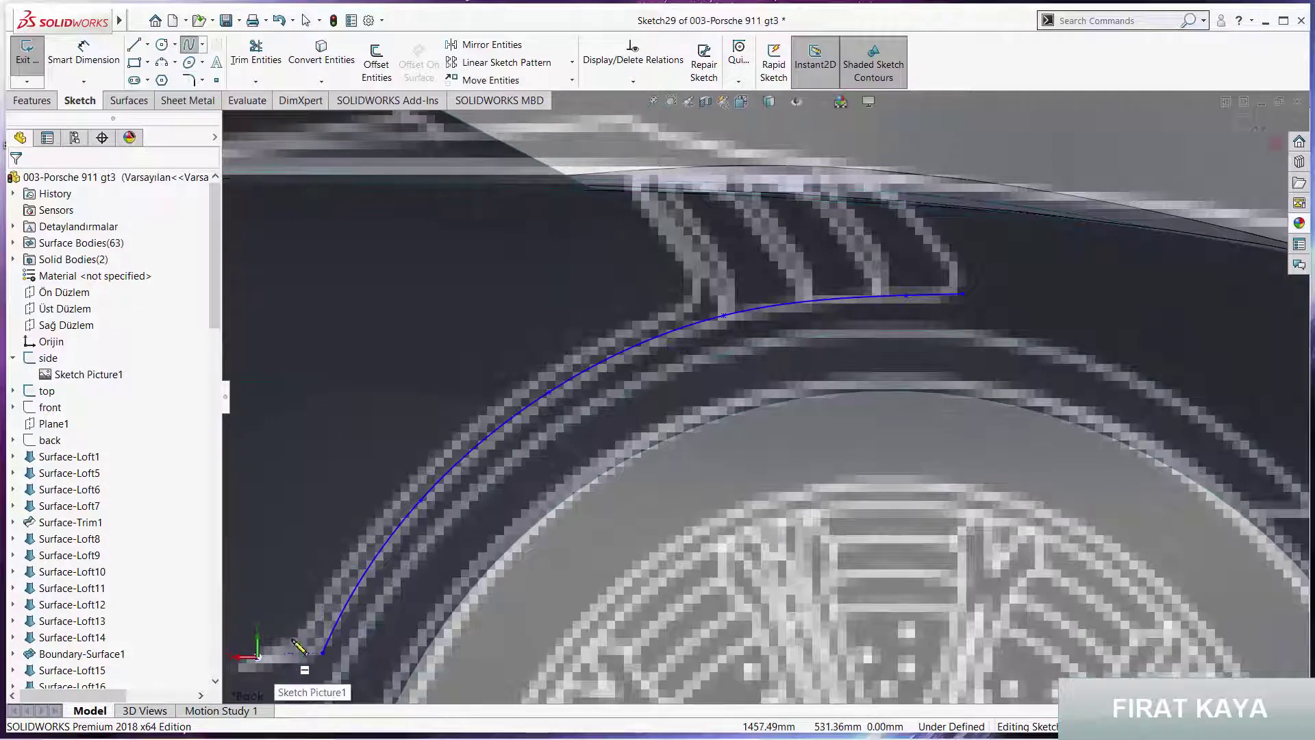
Draw a second parallel arch spline to the vent and join the lower ends with a line
left_click(287, 652)
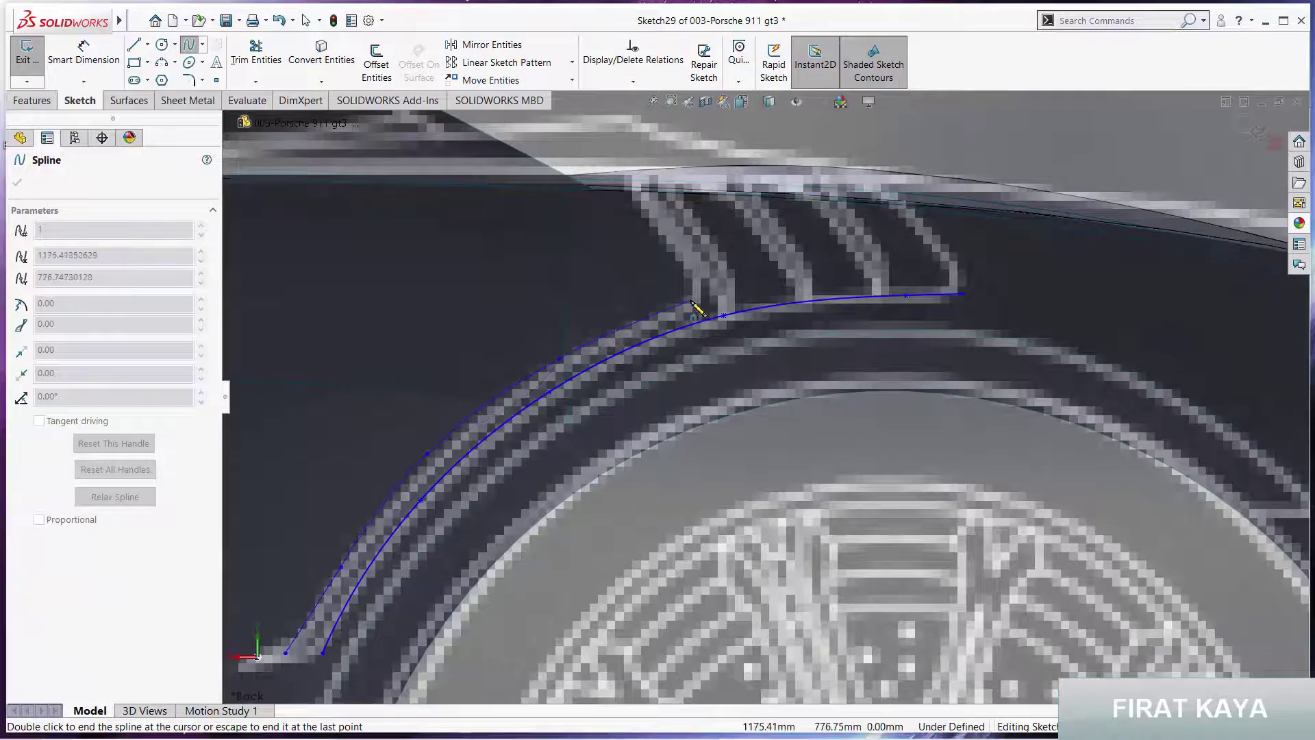
double_click(692, 302)
left_click(692, 302)
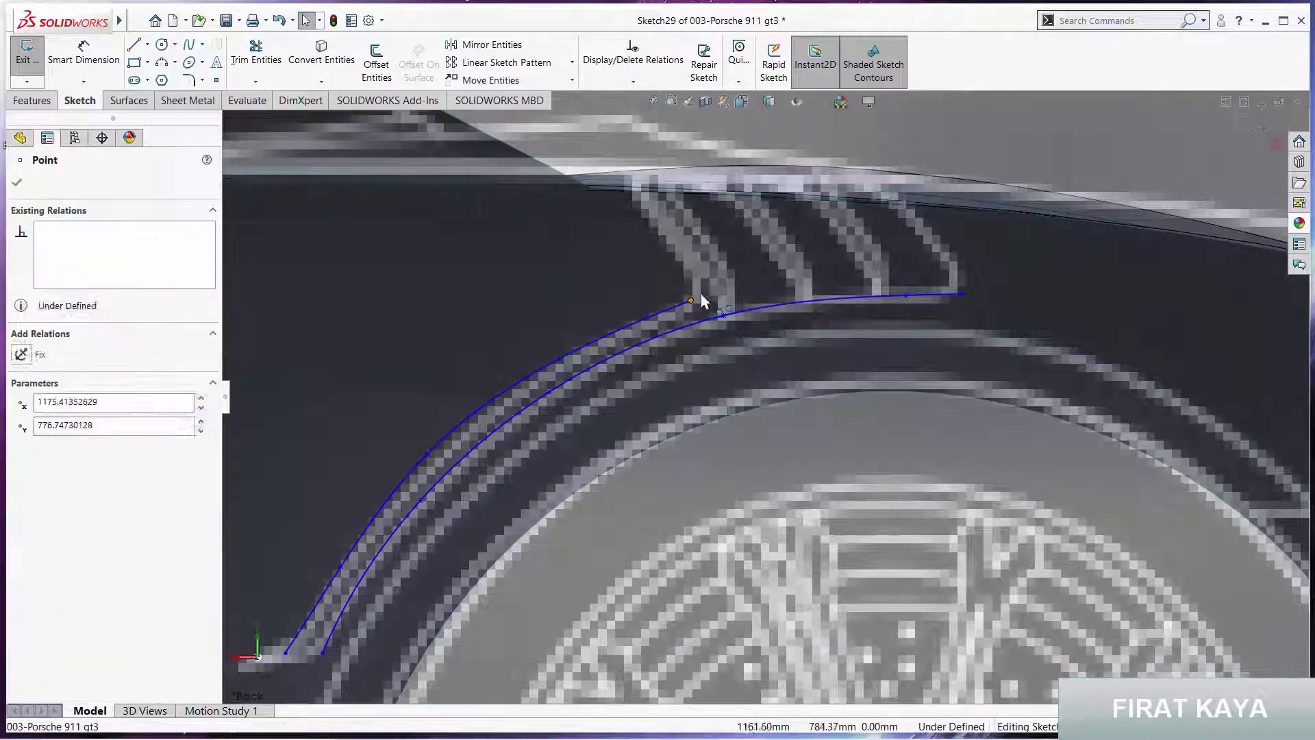
left_click(459, 351)
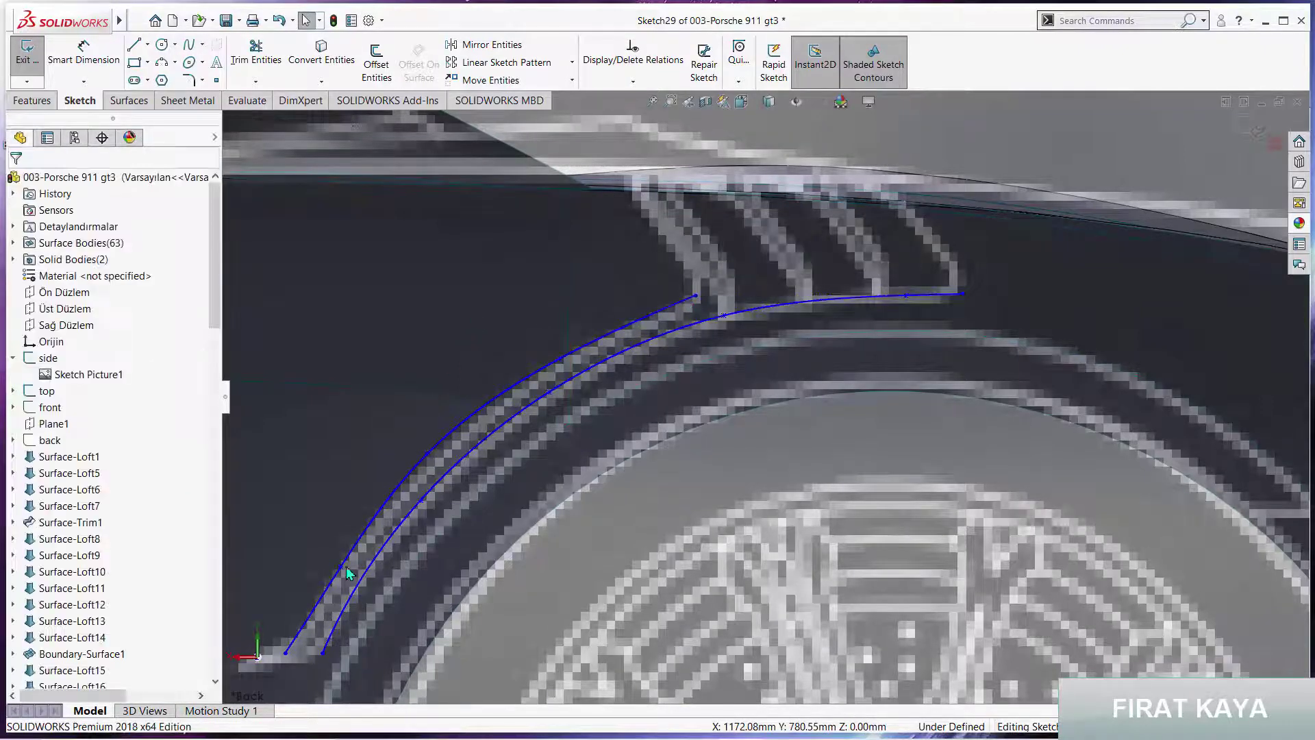
left_click(335, 562)
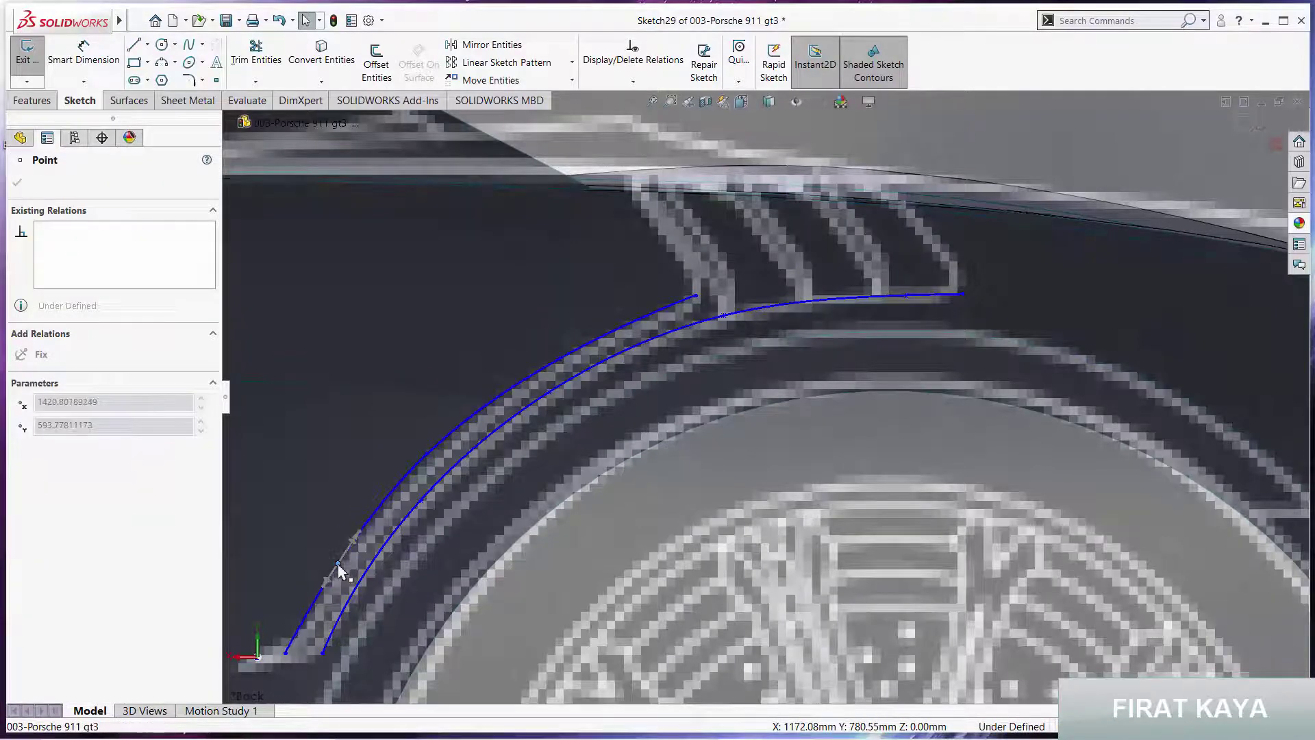
left_click(339, 565)
left_click(134, 47)
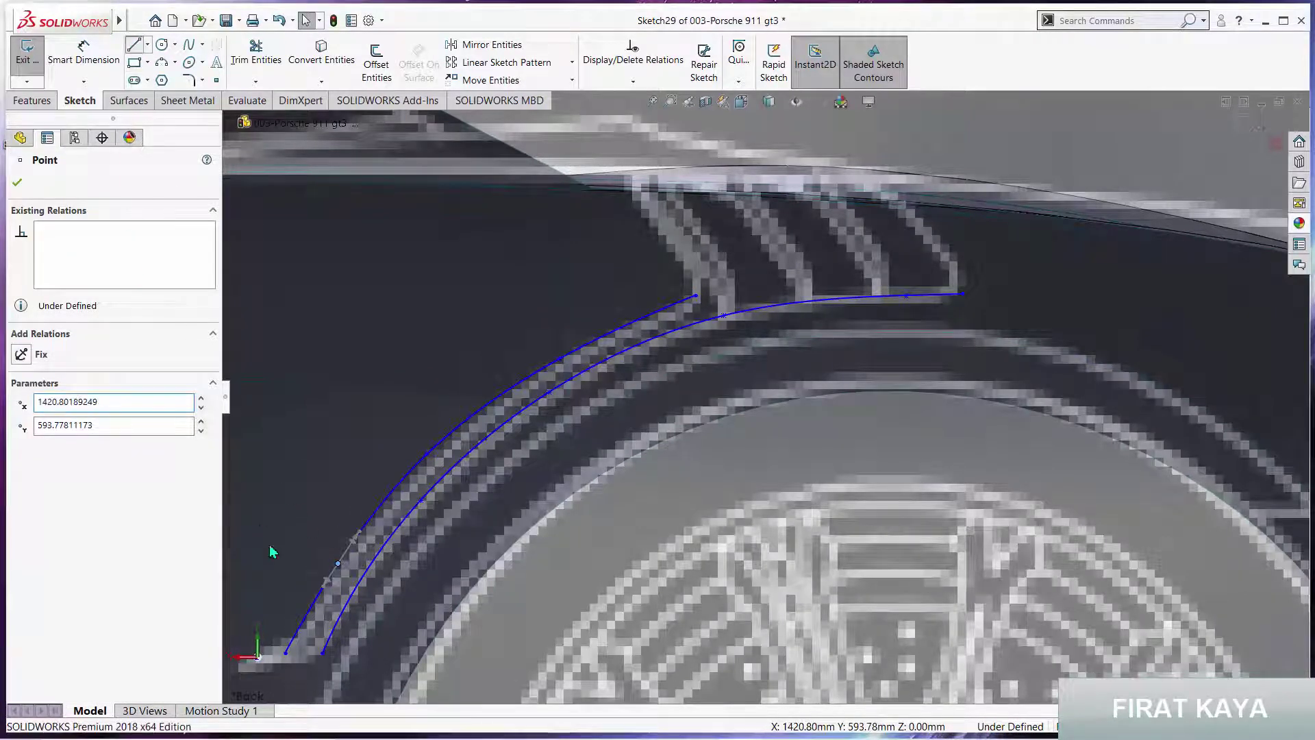
left_click(285, 653)
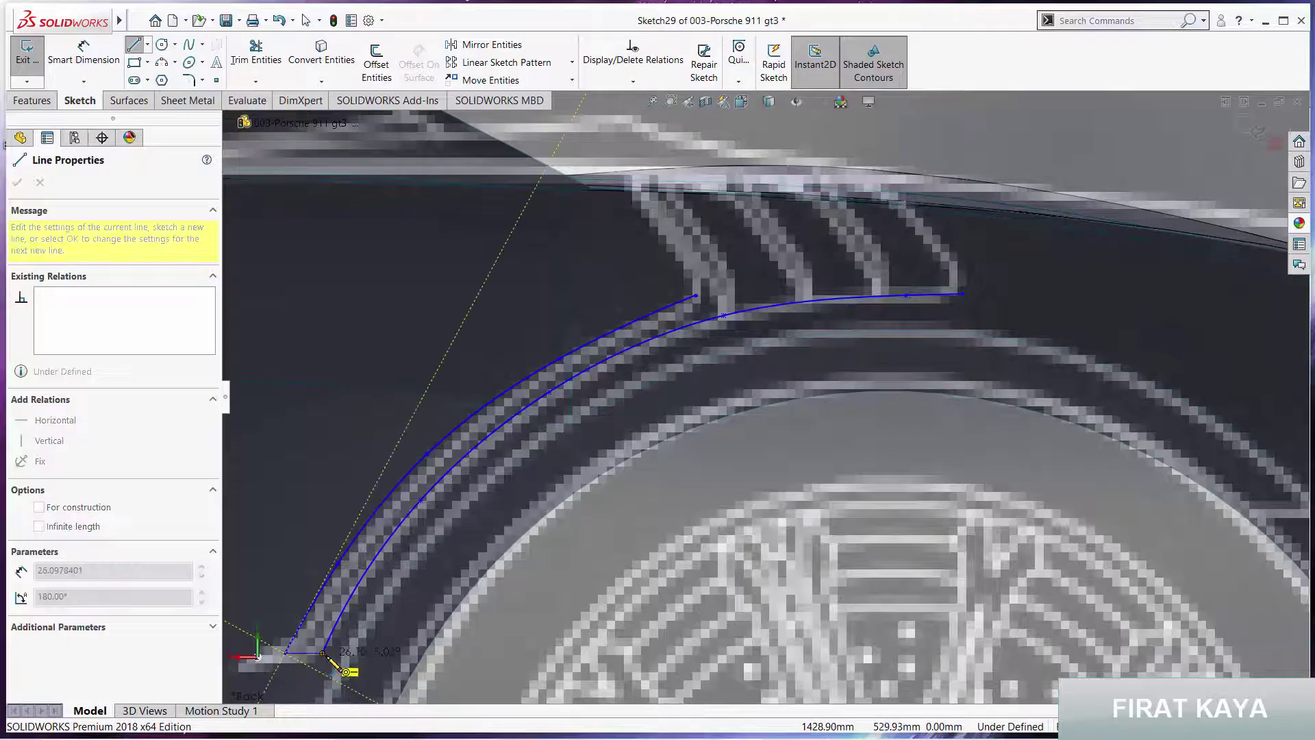
Draw straight lines for the vent's left, top and right edges to close the outline
key("Escape")
key("Escape")
key("Return")
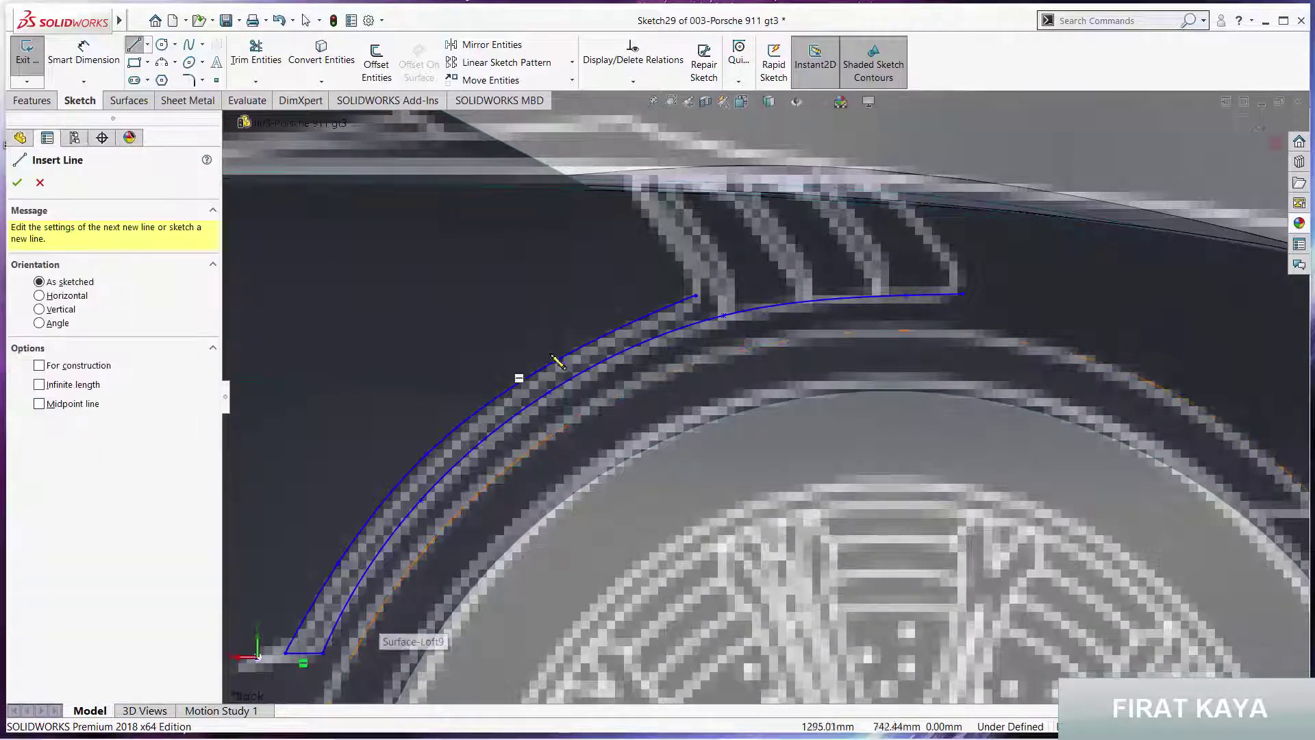
left_click(696, 296)
left_click(719, 313)
key("Escape")
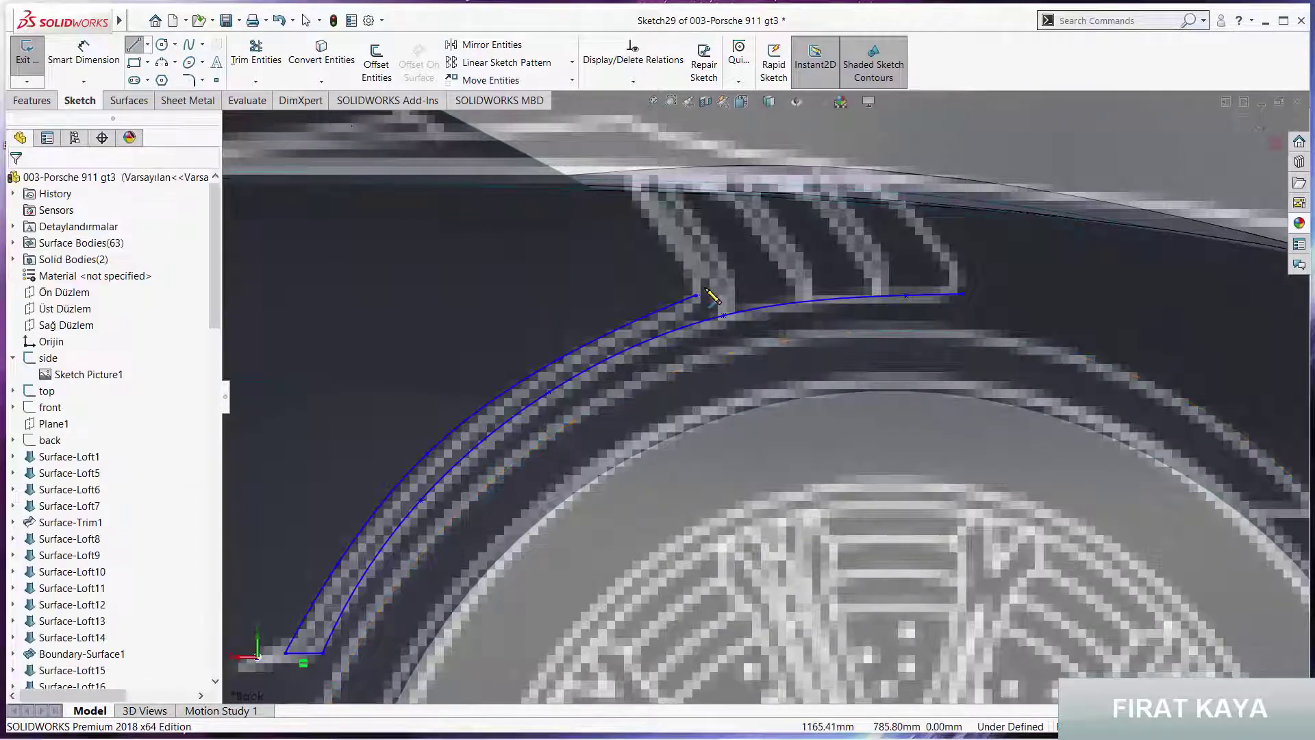
key("Return")
left_click(696, 296)
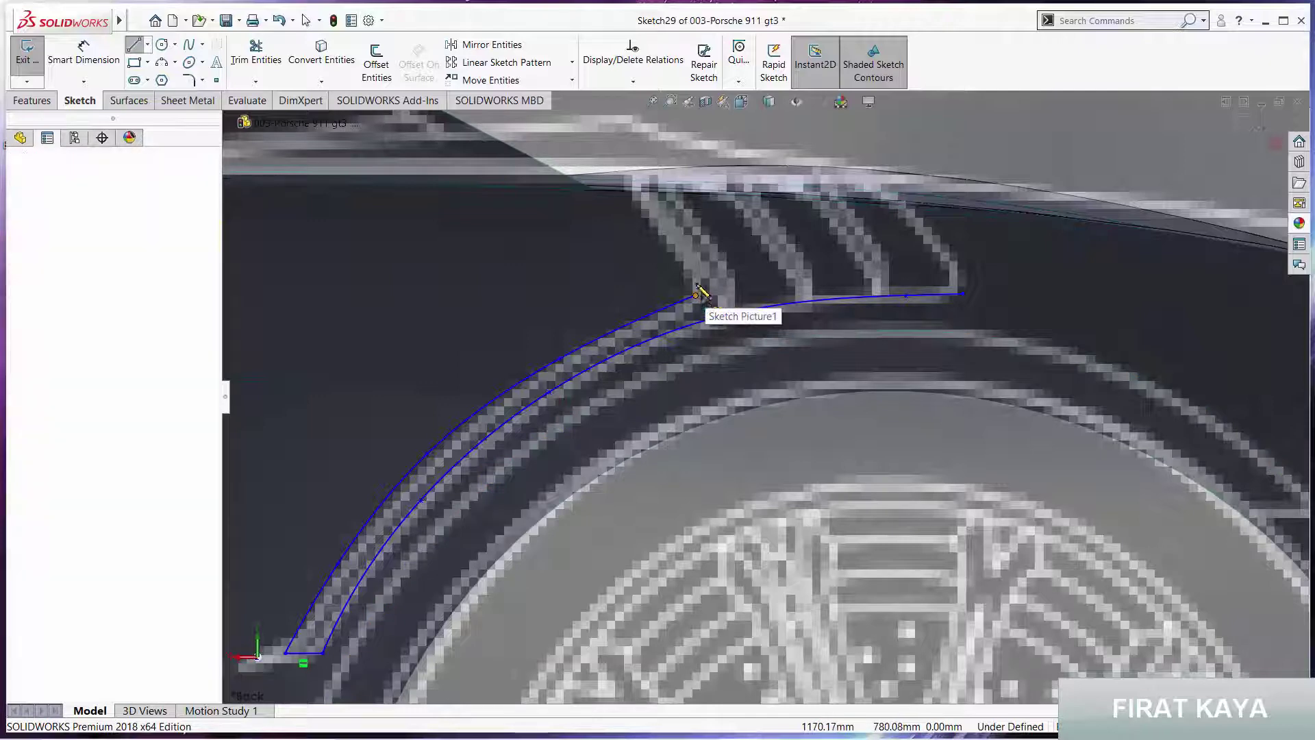
left_click(644, 208)
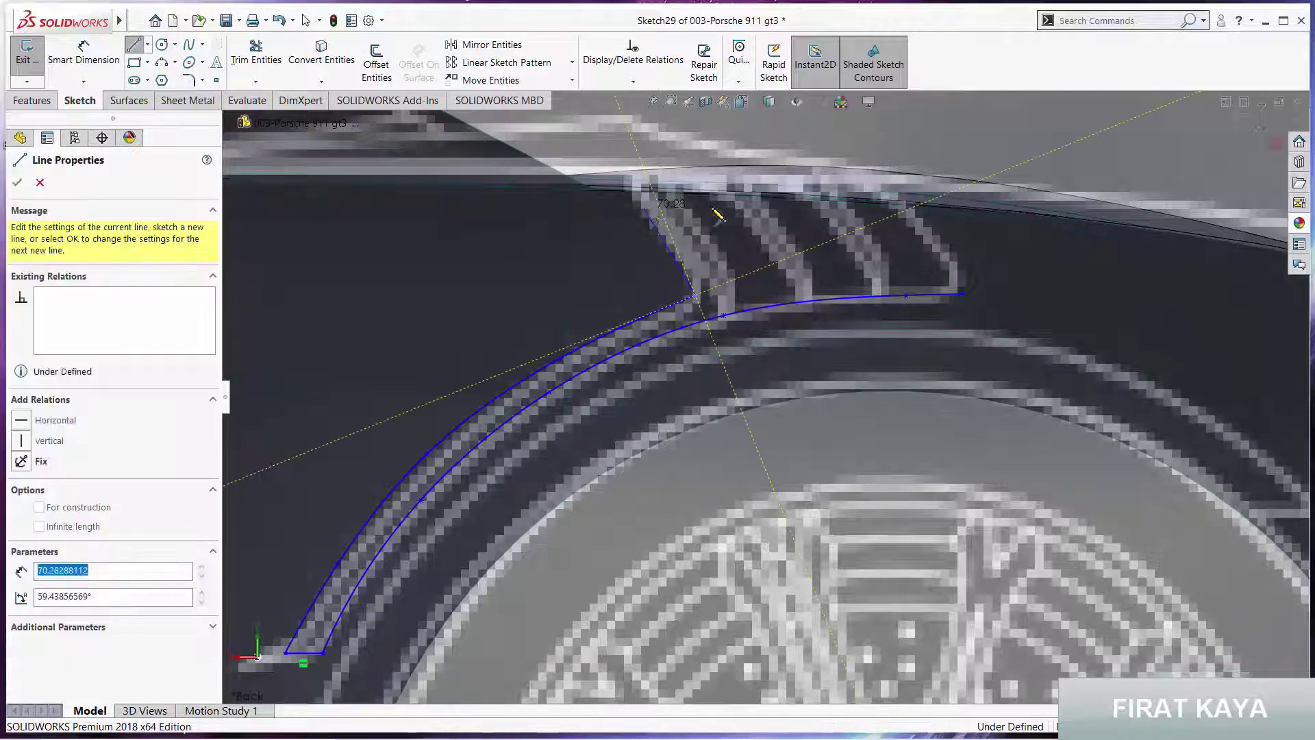
left_click(913, 215)
left_click(962, 293)
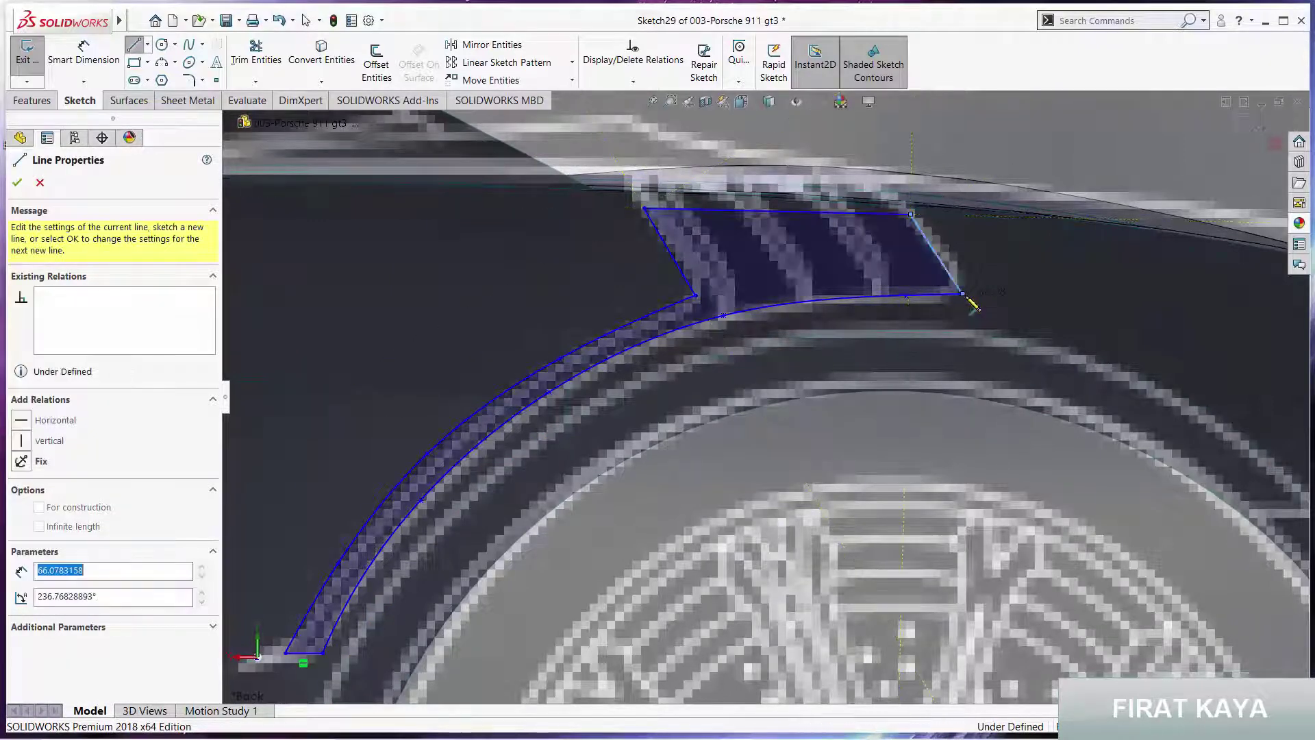
key("Escape")
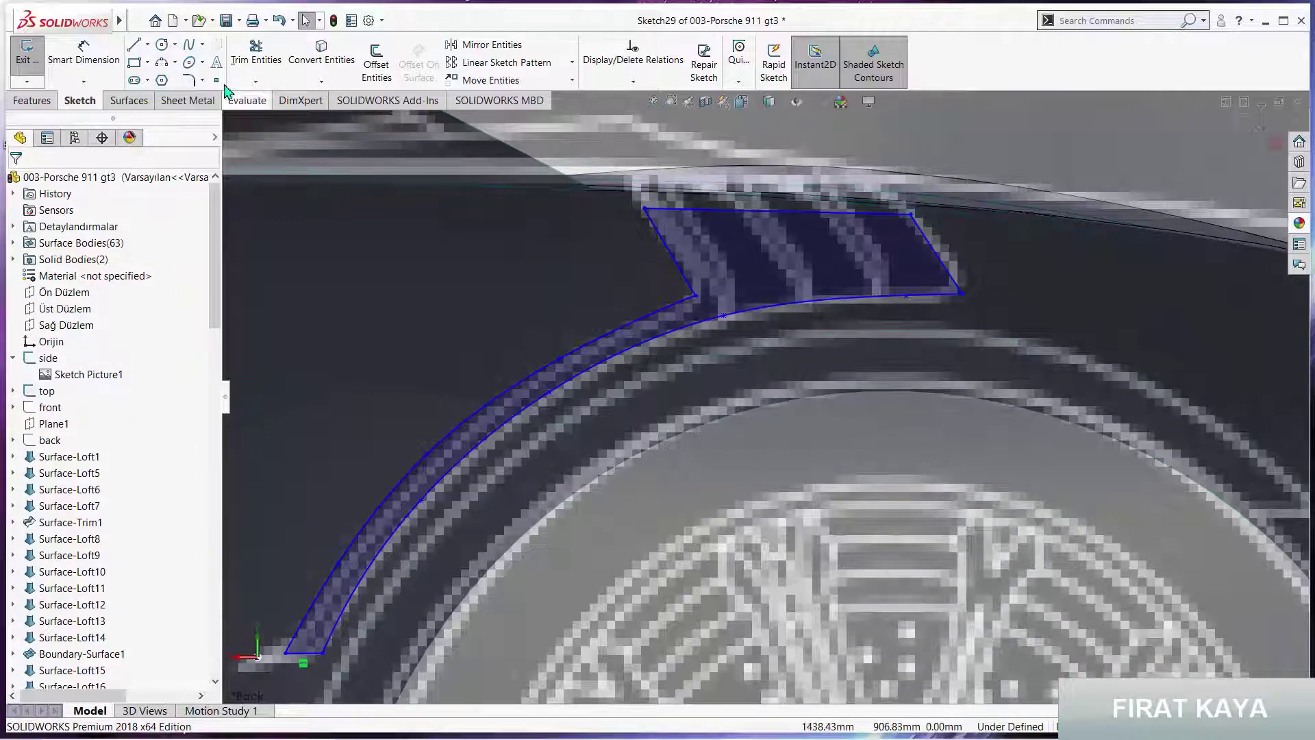
Fillet the vent's two lower corners at R10 and its top-right corner at R20
left_click(196, 78)
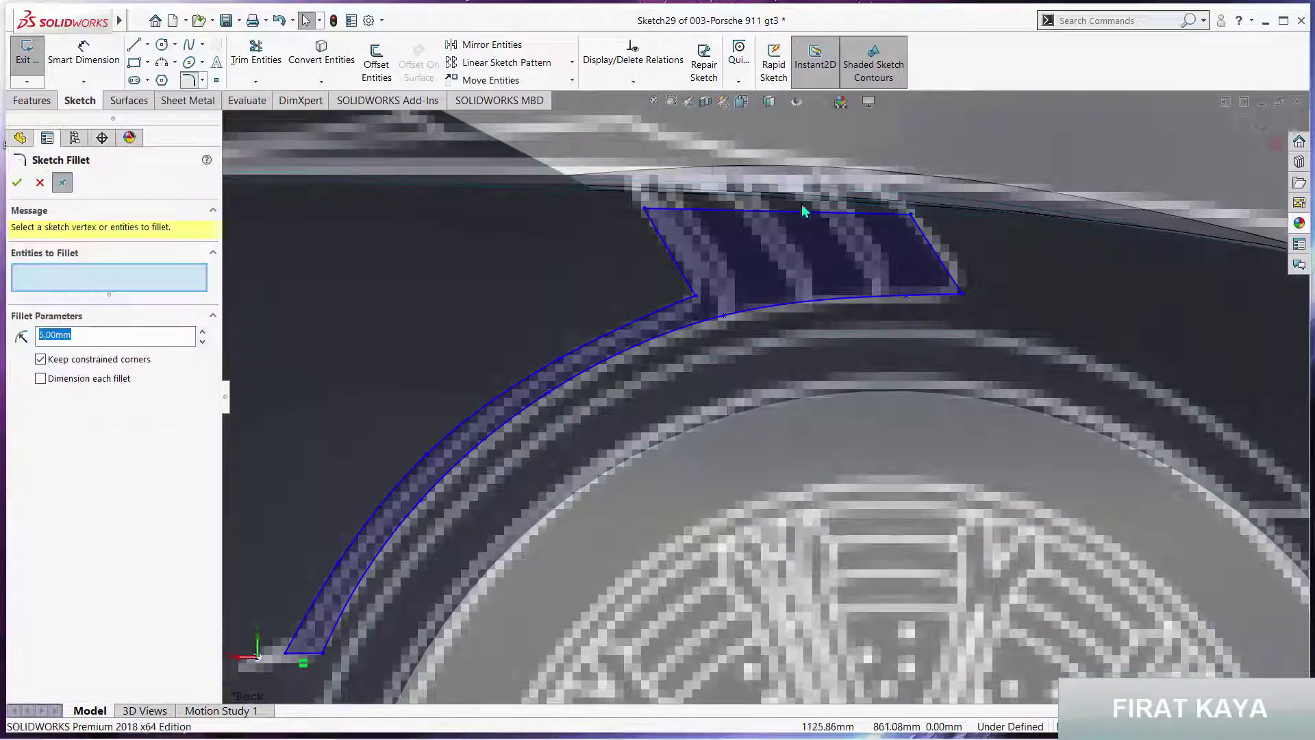
left_click(963, 296)
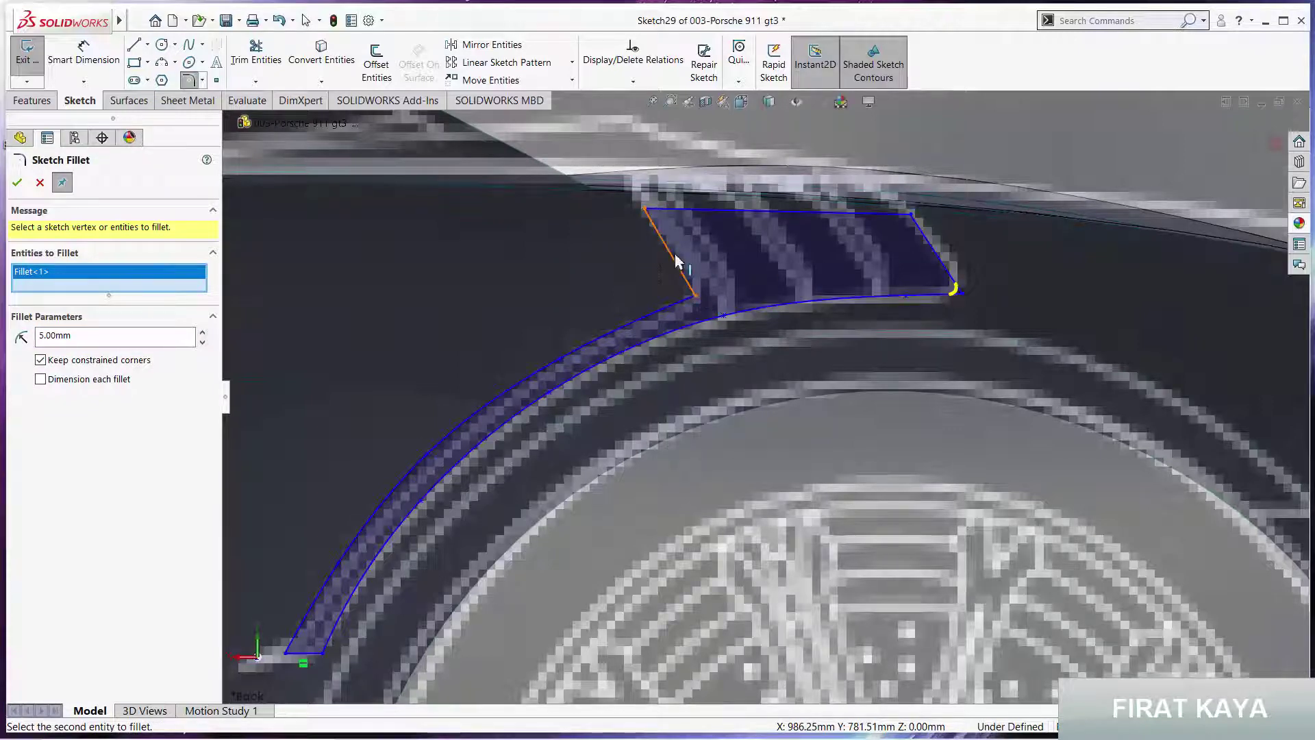
left_click(693, 296)
left_click(86, 340)
type("10")
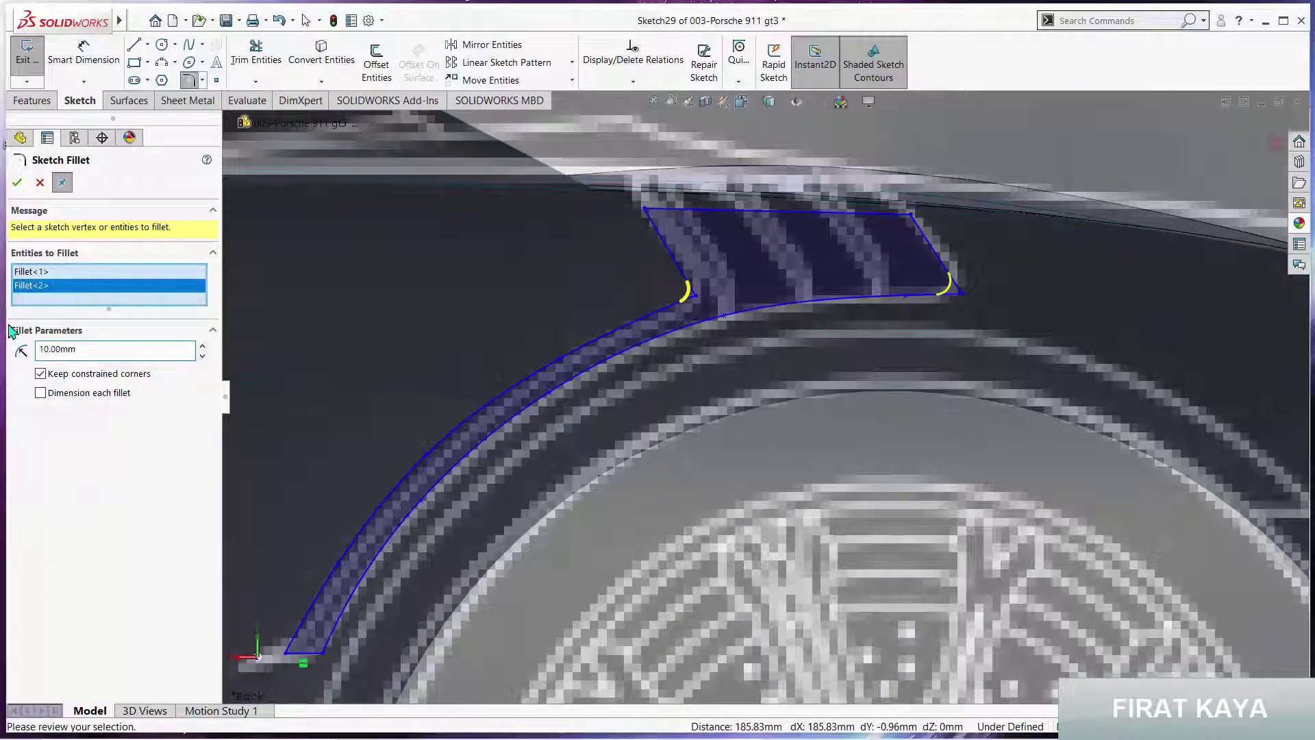
key("Return")
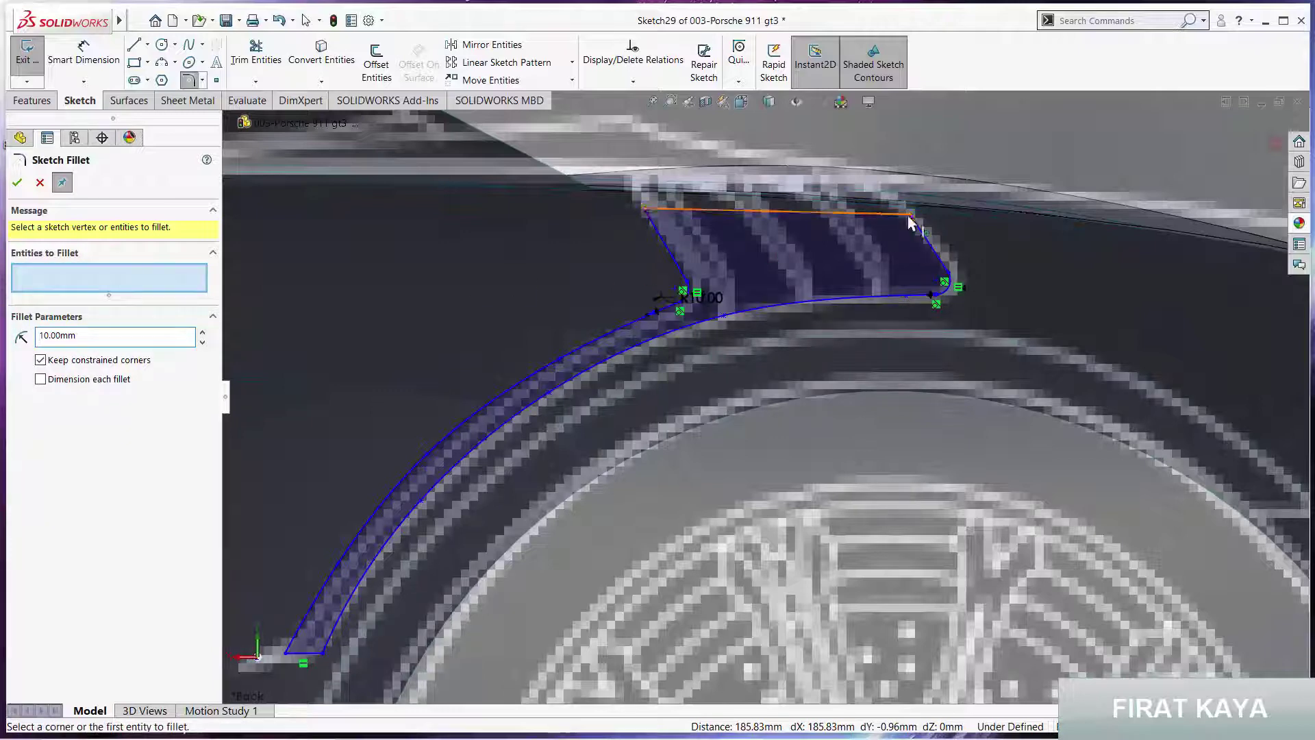
left_click(910, 218)
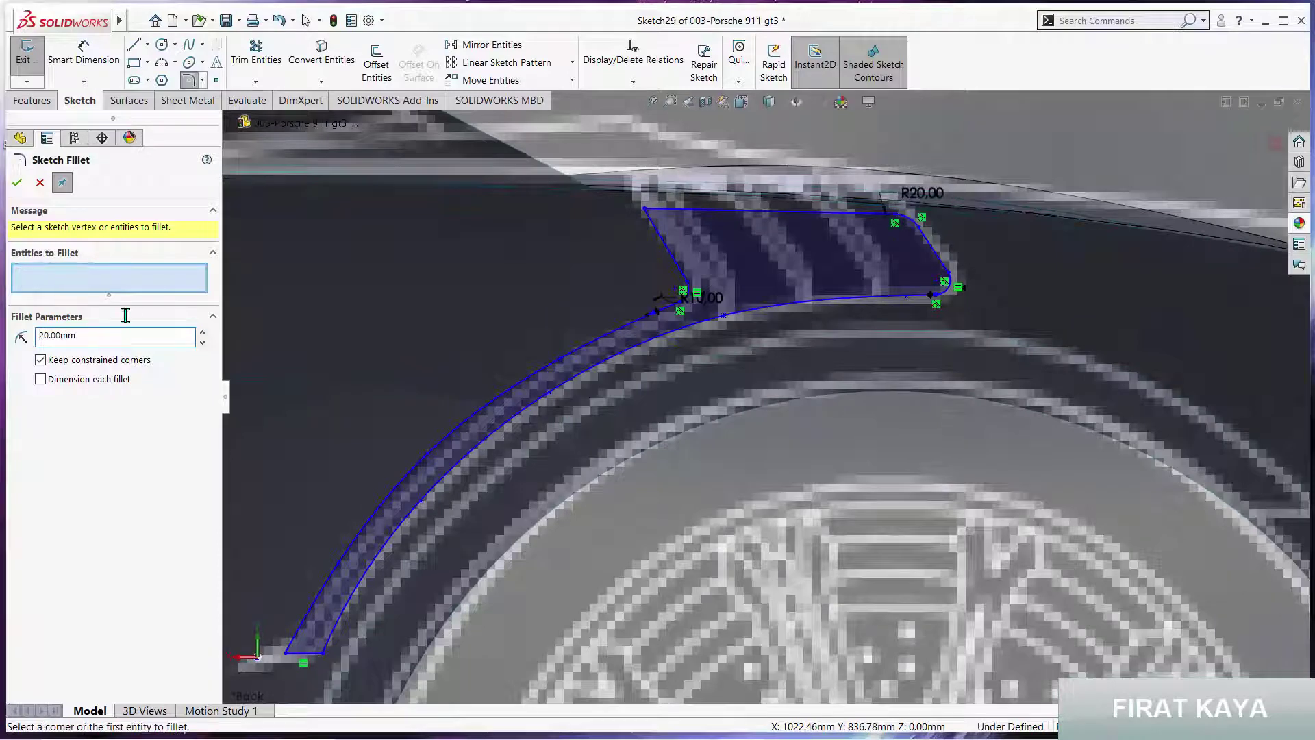
left_click(19, 183)
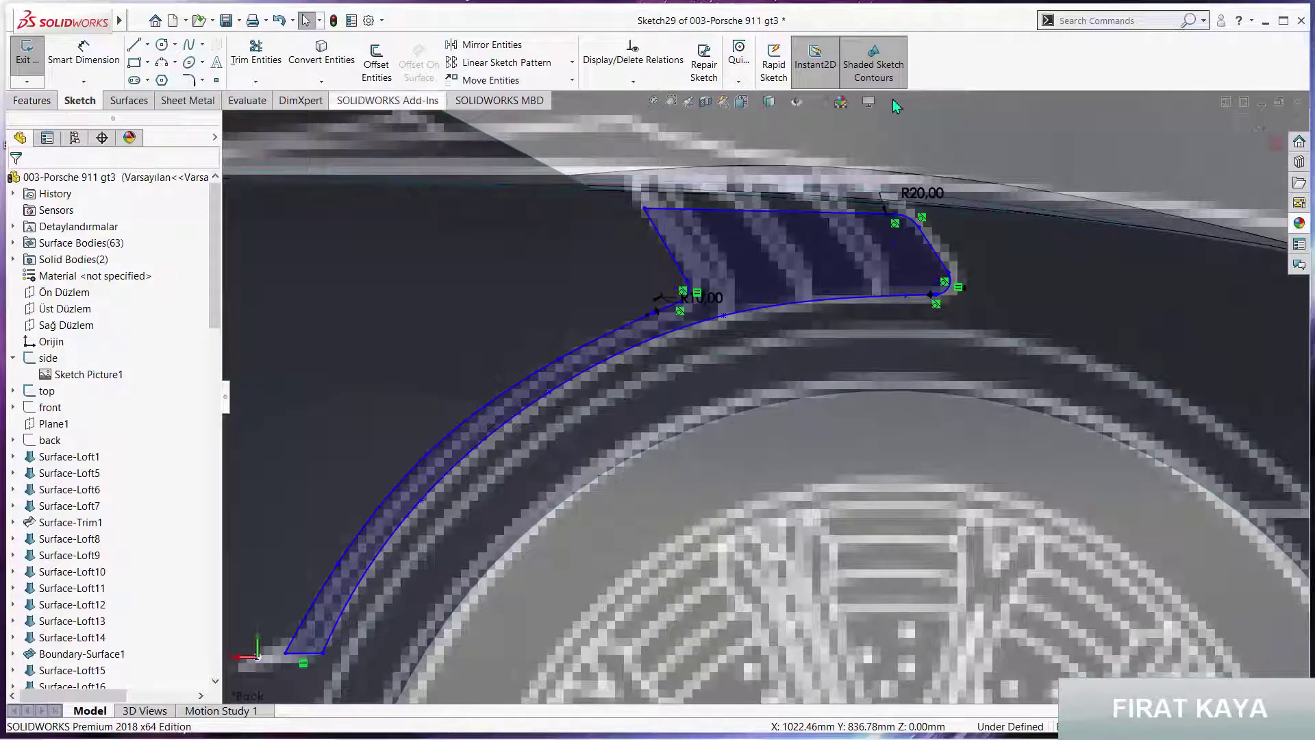
Trim the fender surface with Sketch29, removing the vent and wheel-arch strip faces
scroll(766, 167, "up", 2)
left_click(126, 101)
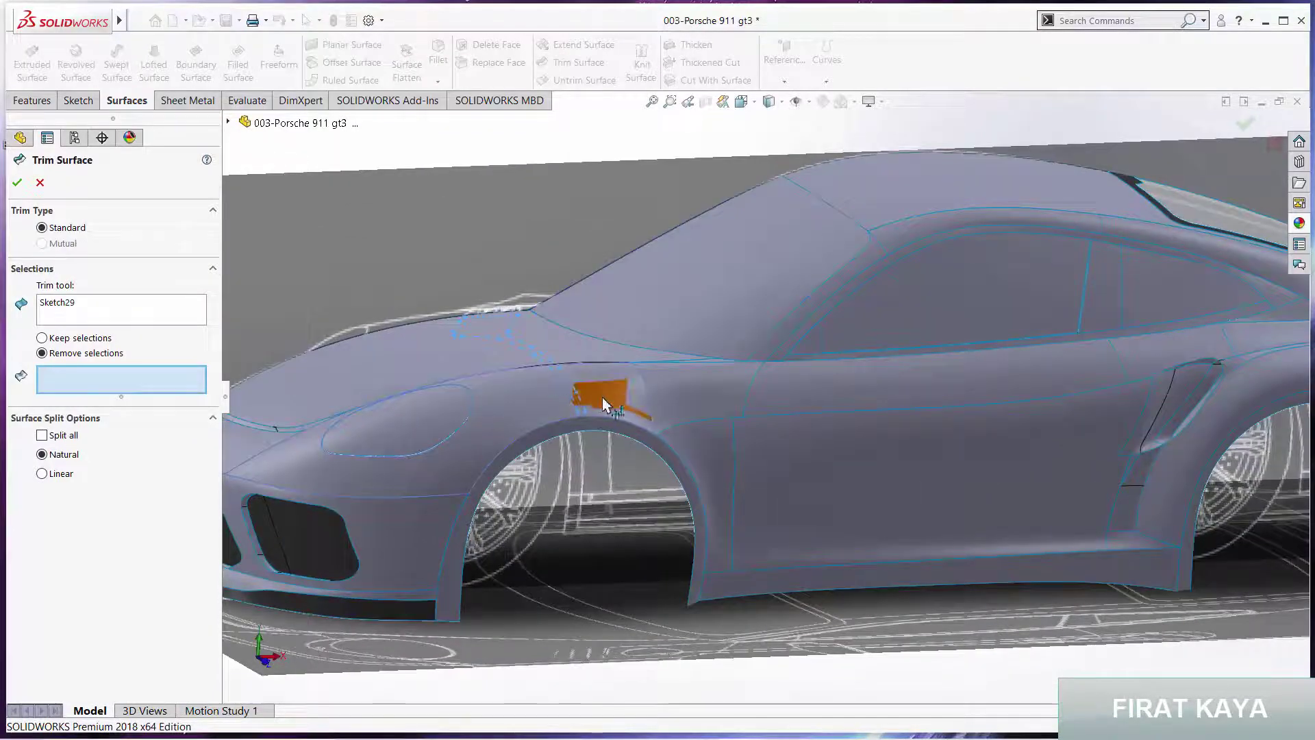
left_click(603, 397)
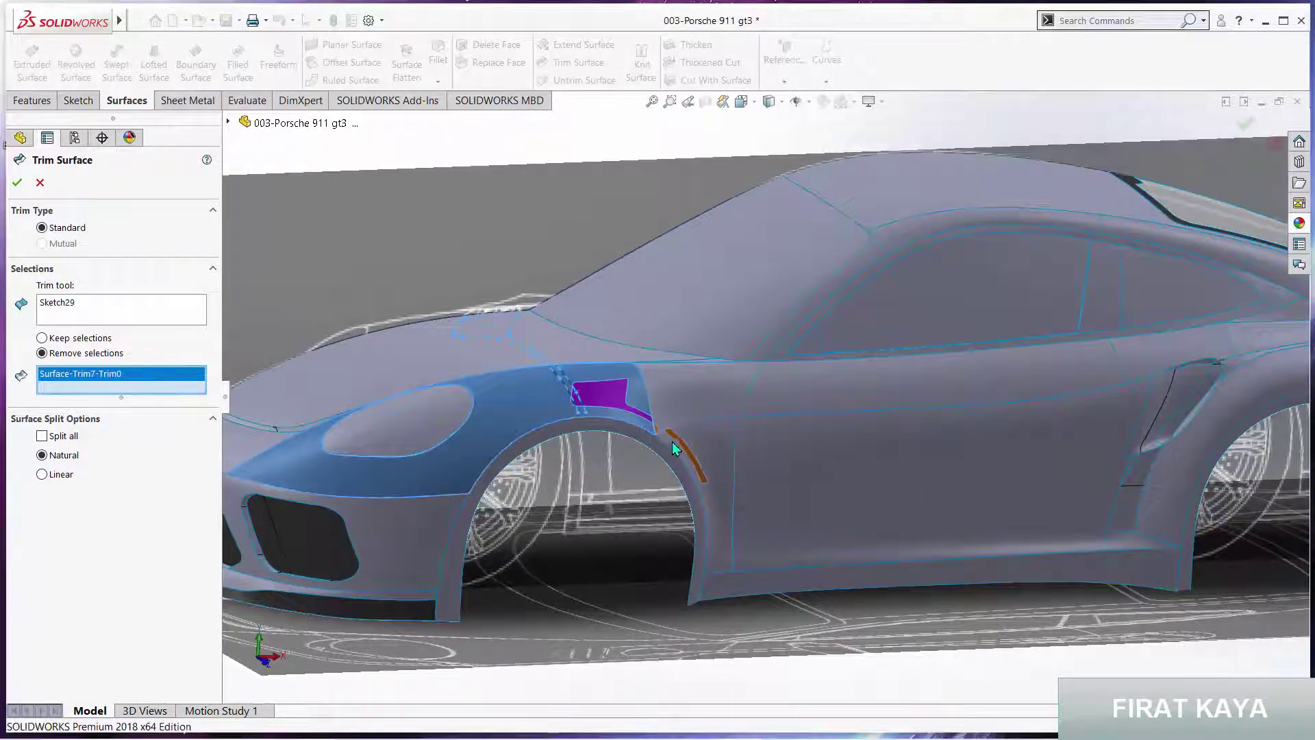
scroll(666, 419, "down", 3)
left_click(667, 415)
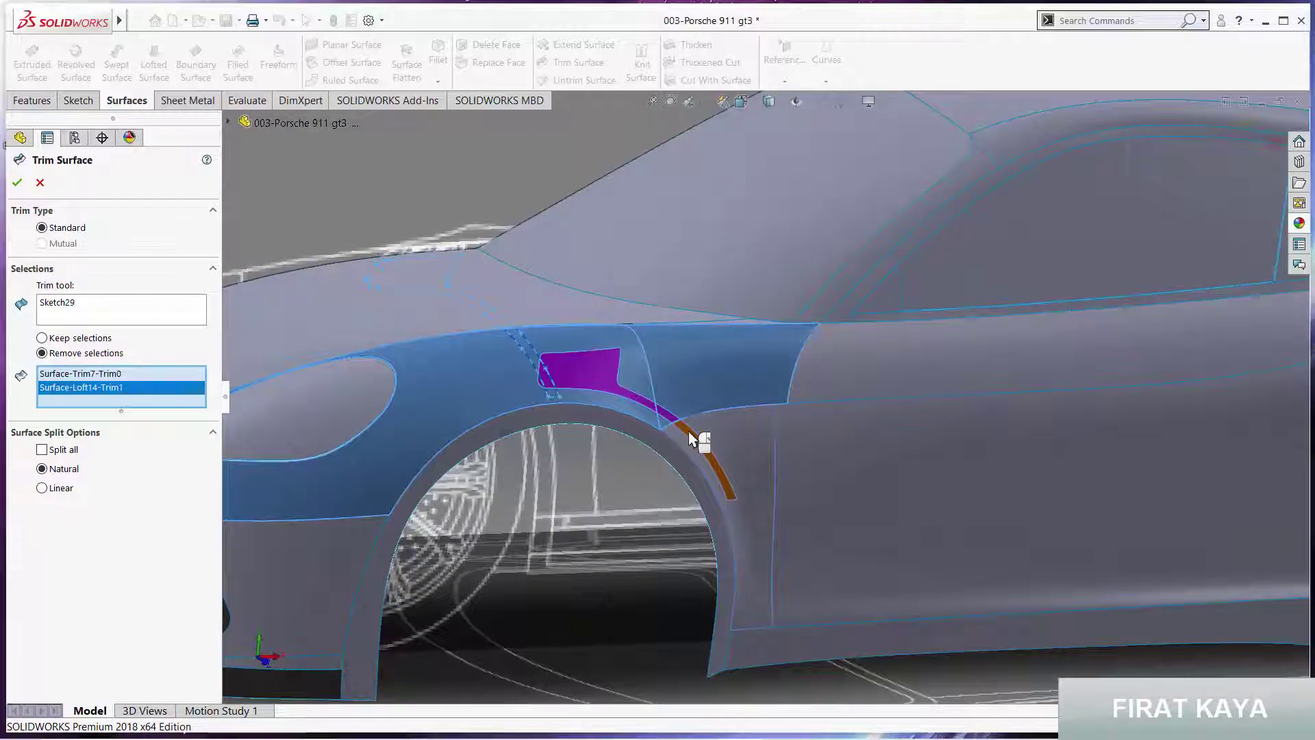
left_click(690, 436)
middle_click_drag(670, 376, 657, 432)
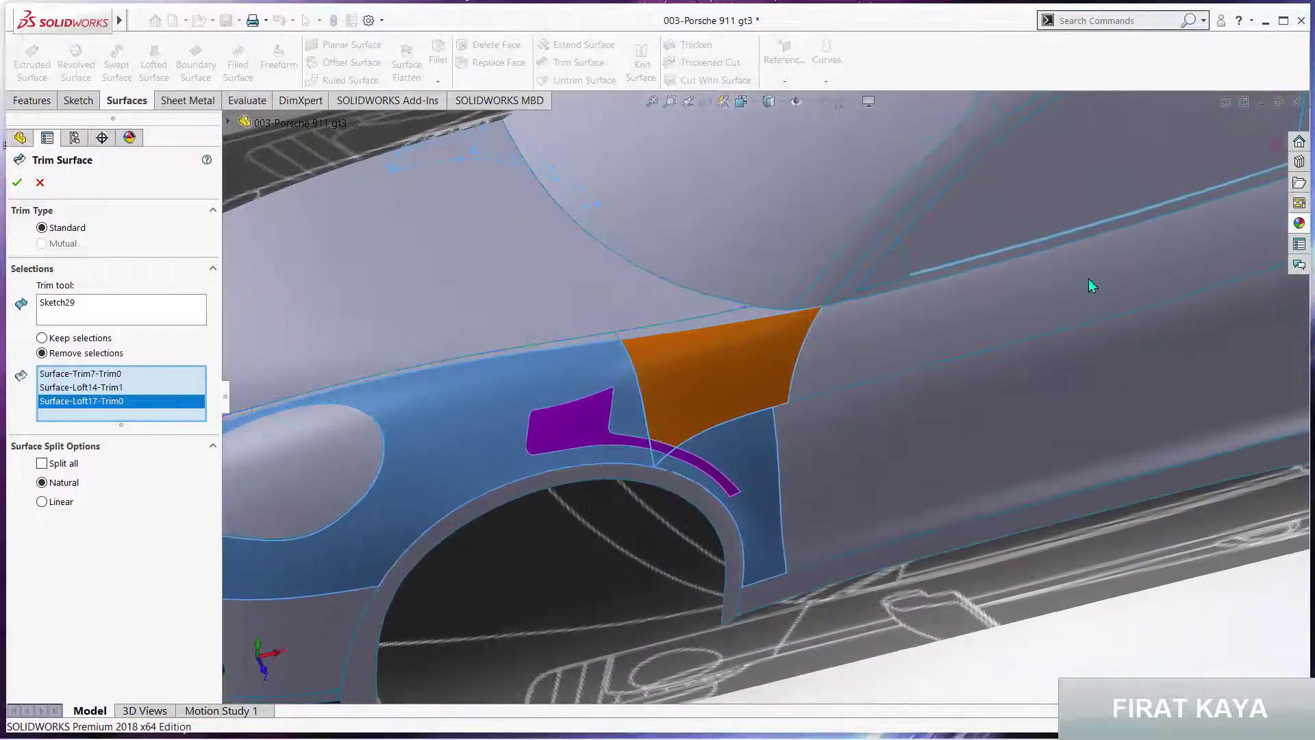
key("Return")
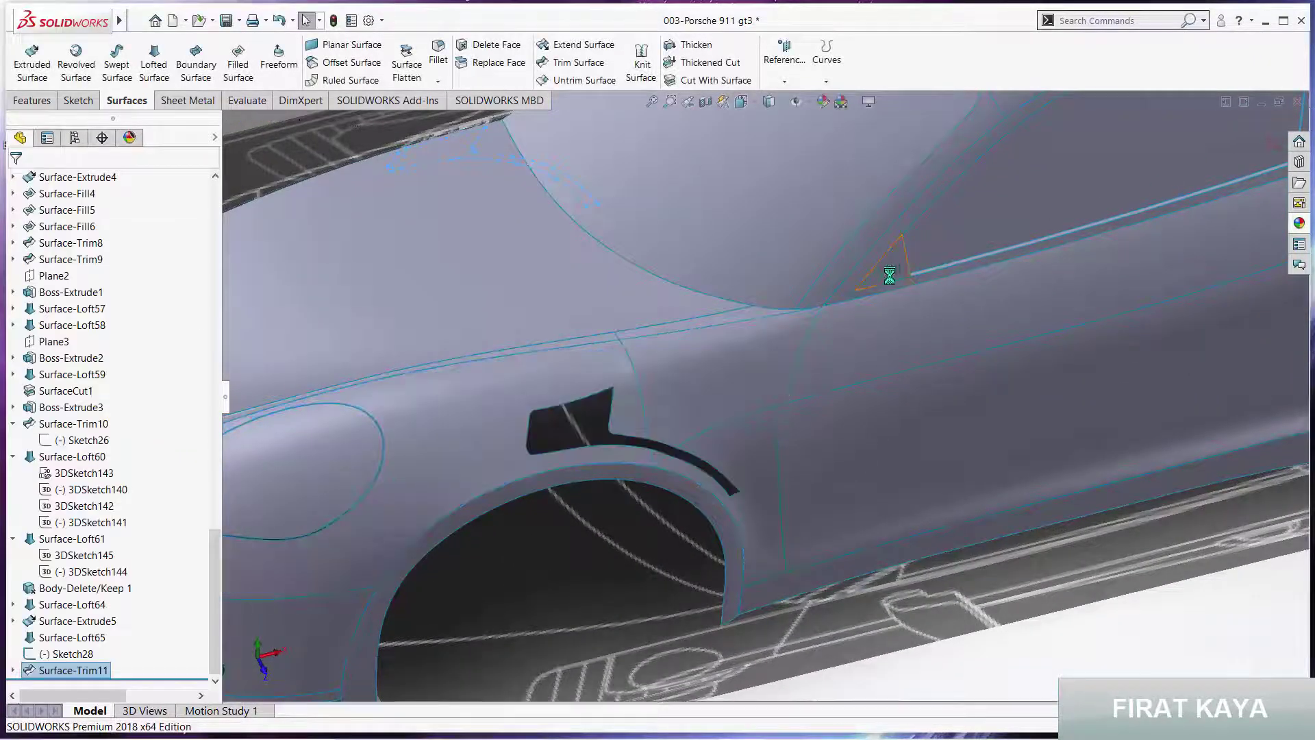
scroll(893, 275, "up", 5)
mouse_move(685, 308)
middle_mouse_down()
mouse_move(448, 327)
mouse_move(556, 330)
middle_mouse_up()
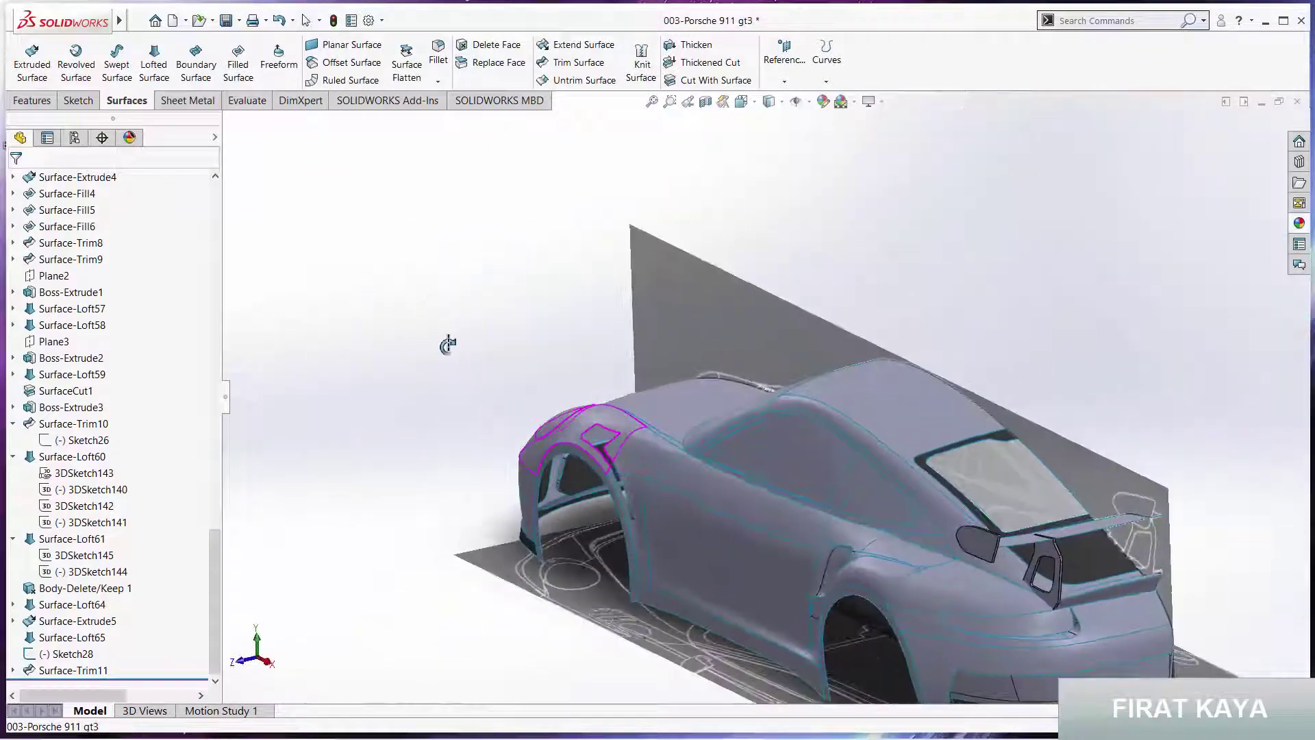
scroll(729, 461, "down", 3)
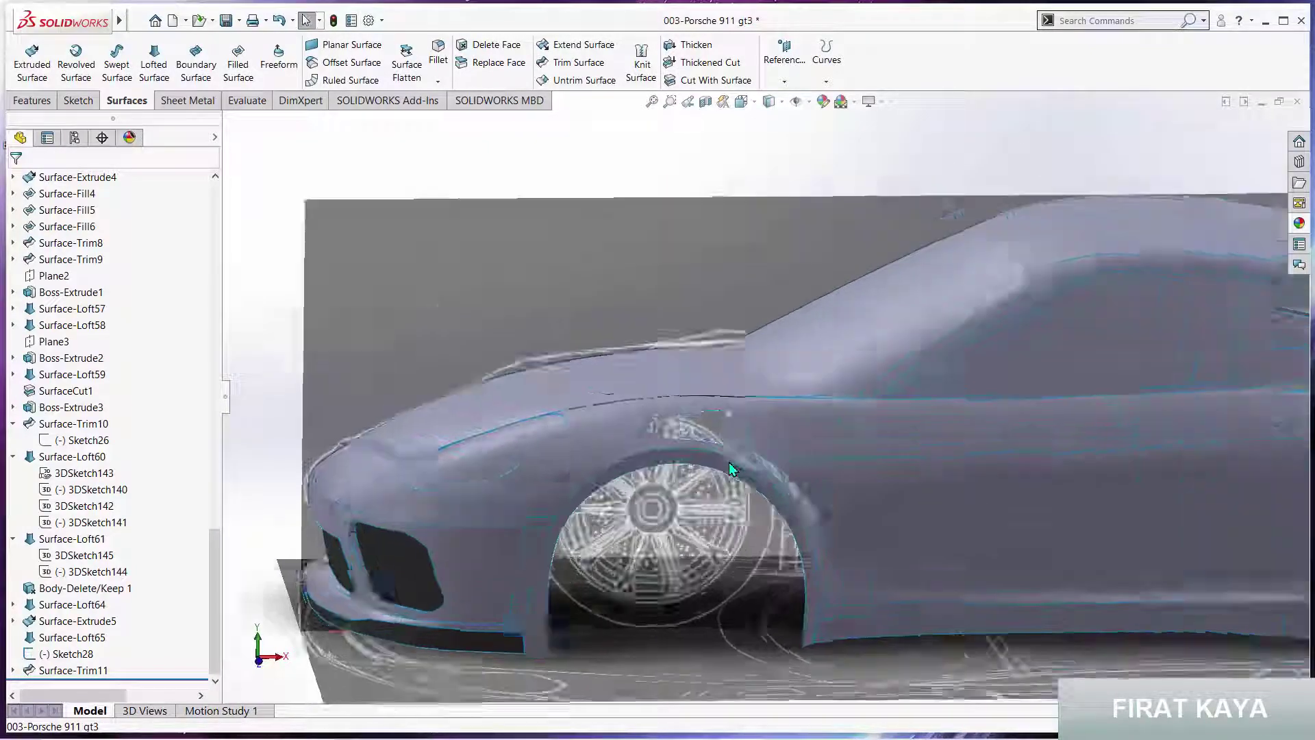
scroll(679, 411, "down", 4)
scroll(700, 334, "down", 3)
mouse_move(700, 334)
middle_mouse_down()
mouse_move(704, 375)
mouse_move(666, 436)
middle_mouse_up()
left_click(654, 730)
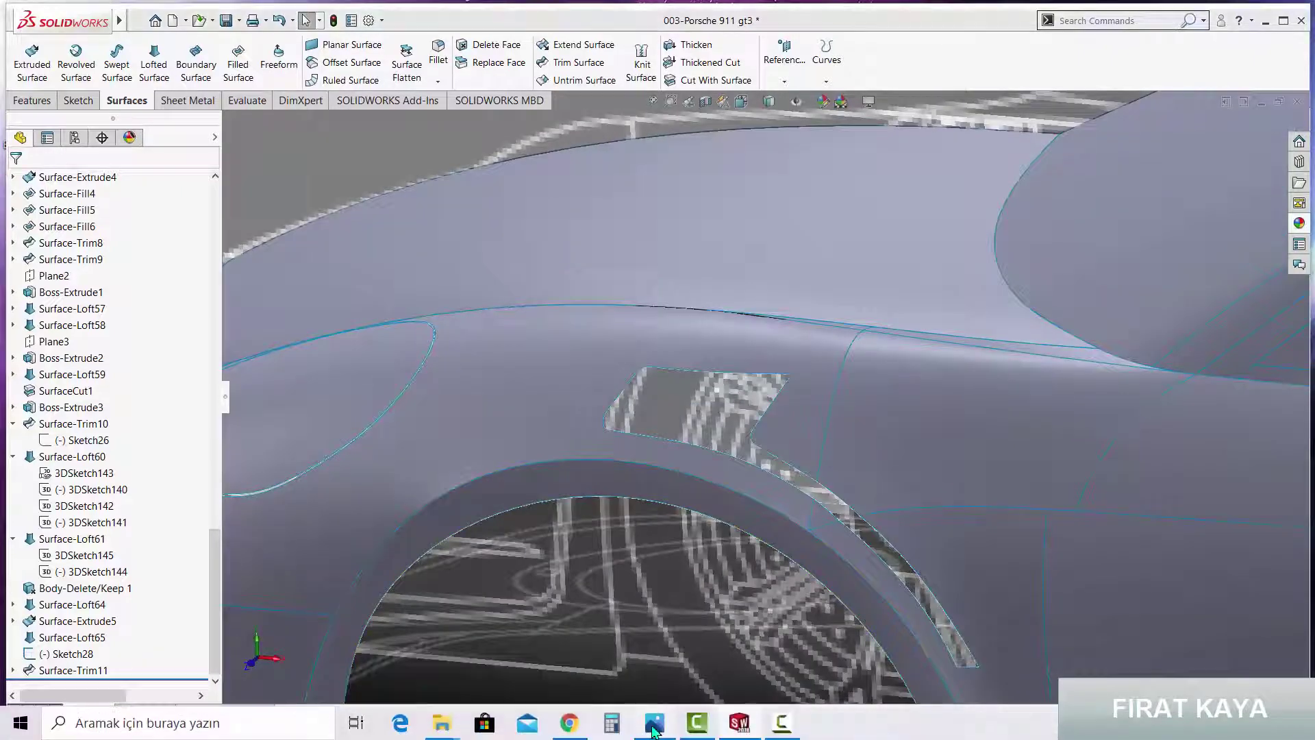
left_click(654, 730)
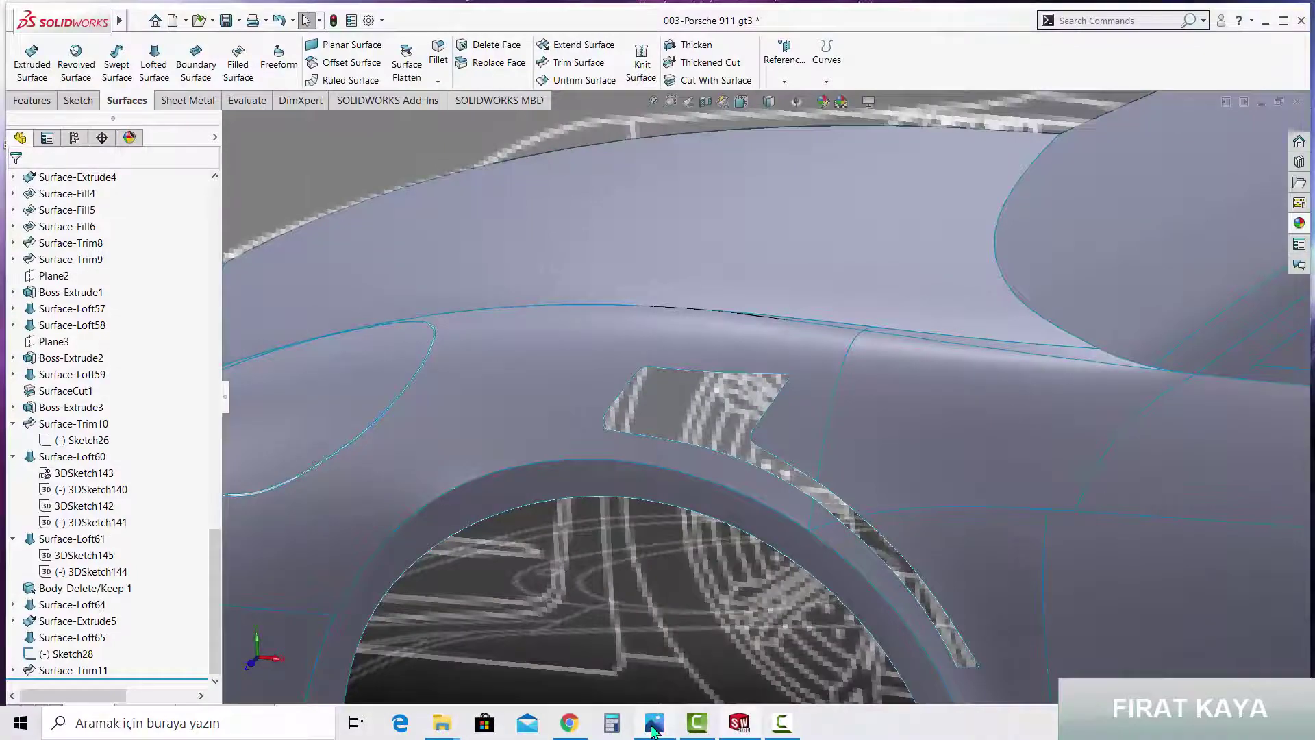
left_click(654, 730)
left_click(653, 731)
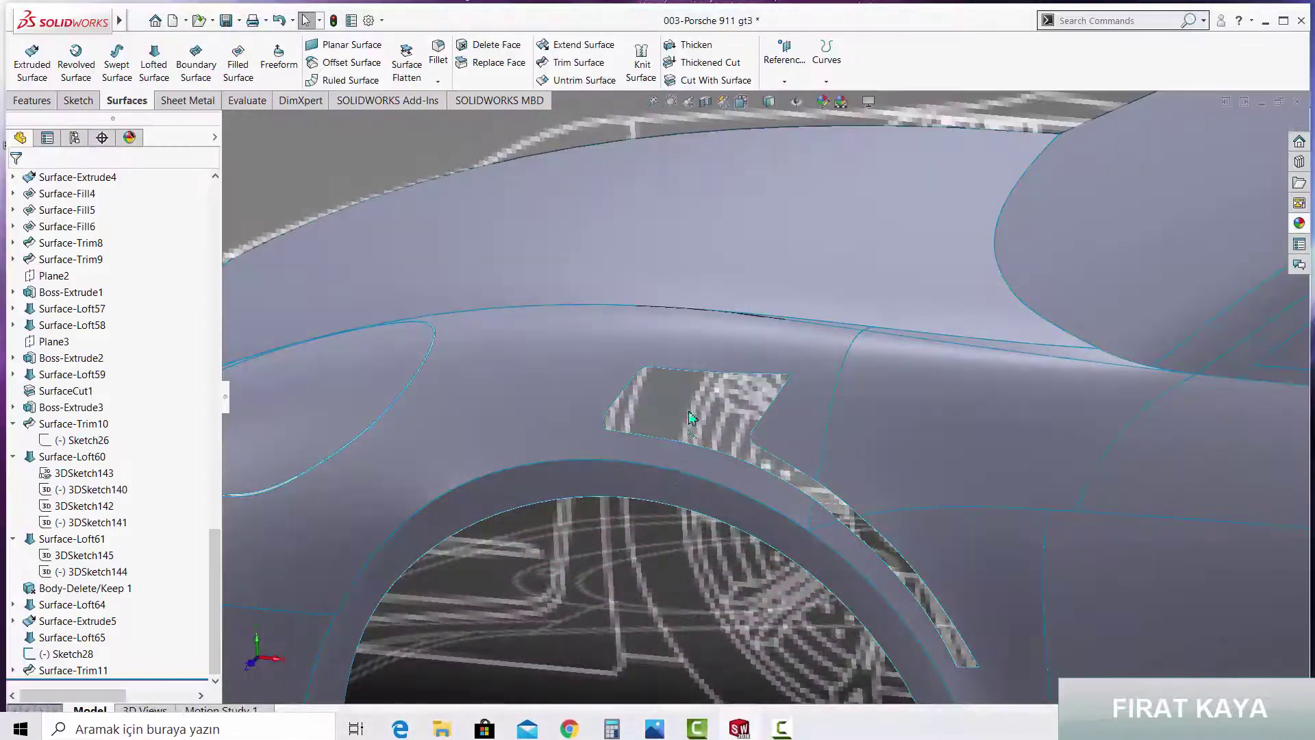
mouse_move(719, 411)
middle_mouse_down()
mouse_move(783, 345)
mouse_move(785, 384)
middle_mouse_up()
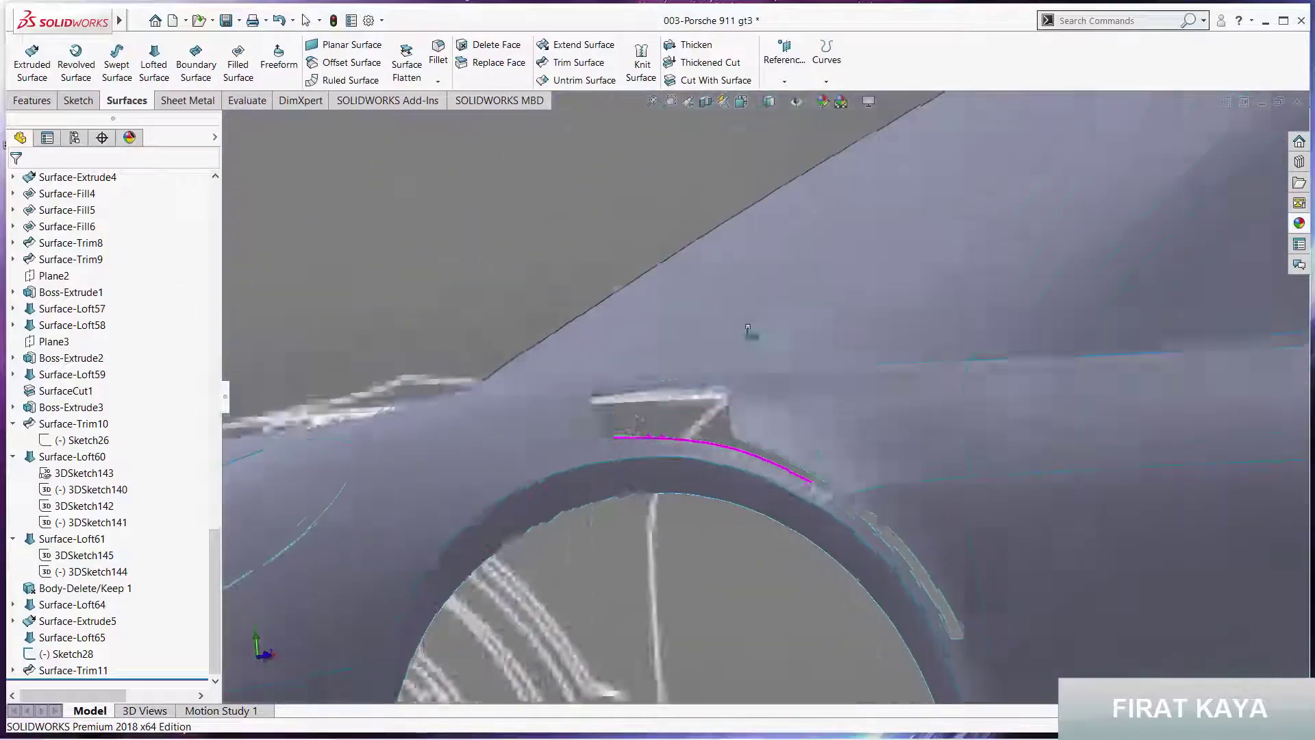
key("space")
key("f")
key("ctrl+1")
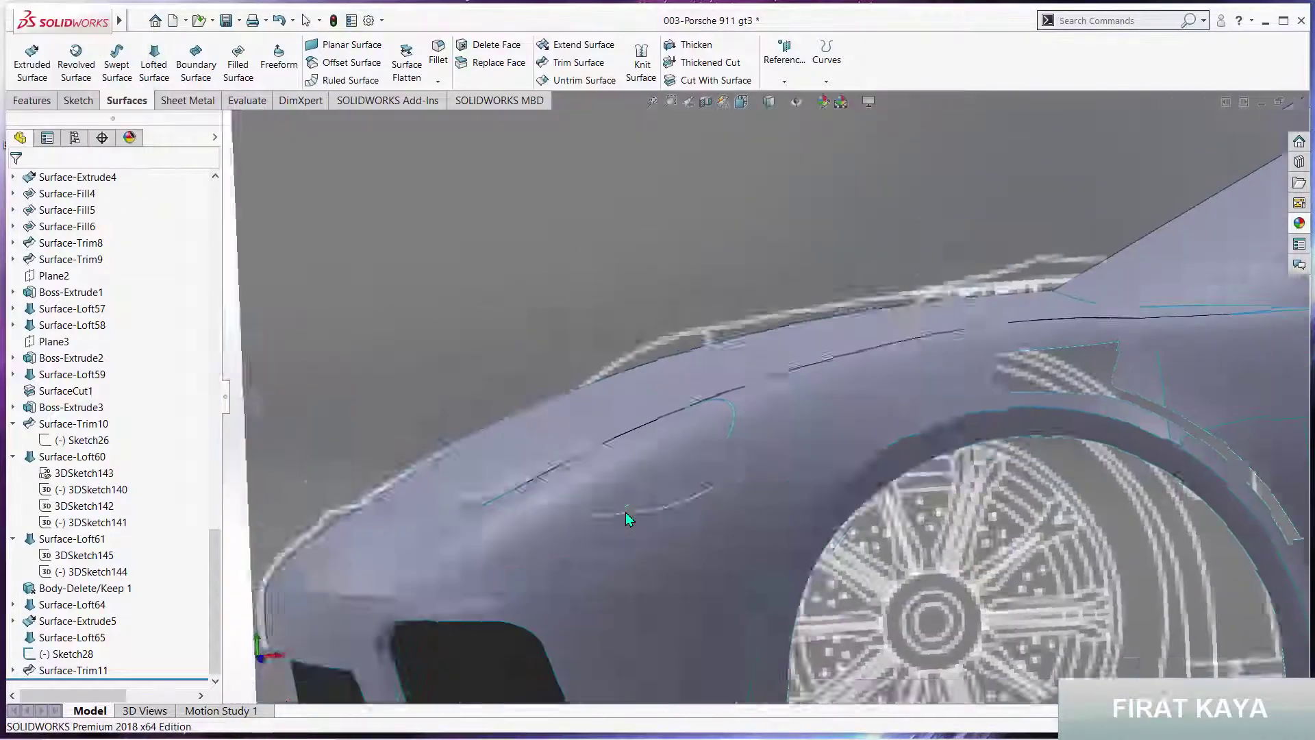
scroll(633, 384, "down", 3)
scroll(638, 388, "down", 3)
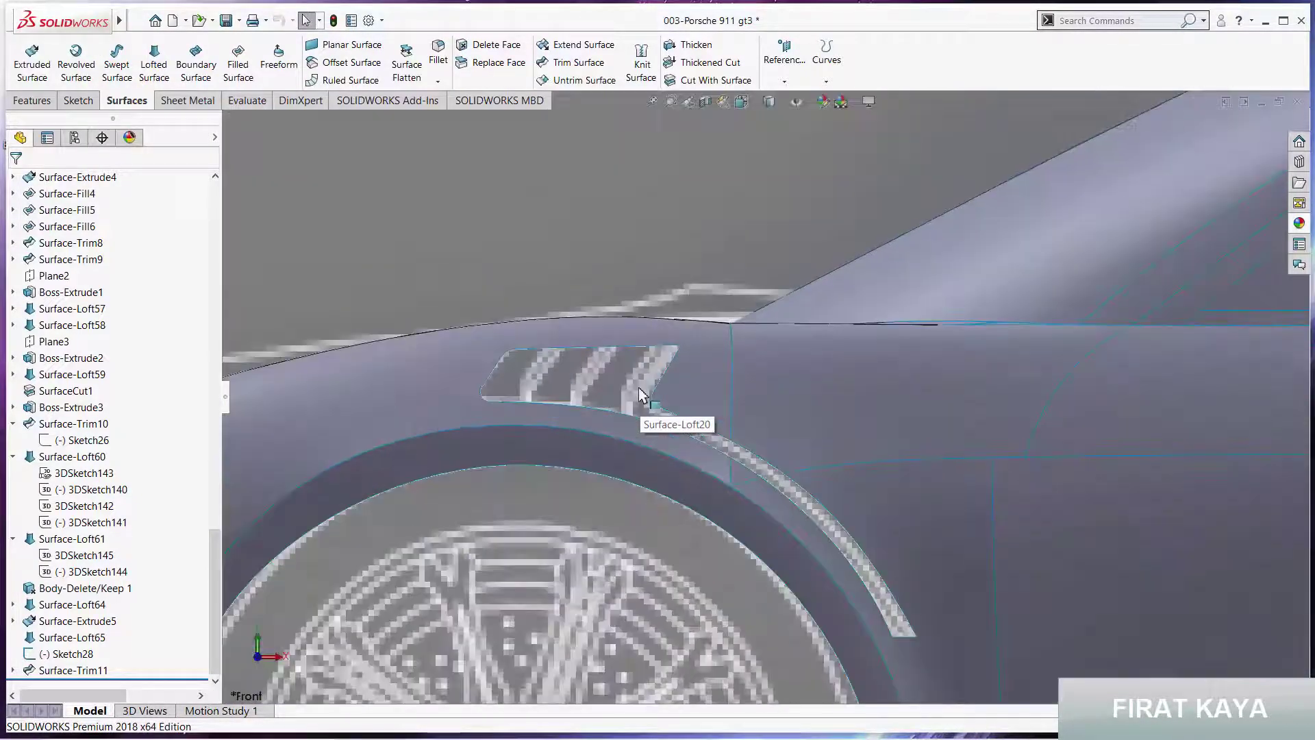
scroll(638, 388, "down", 2)
left_click(79, 673)
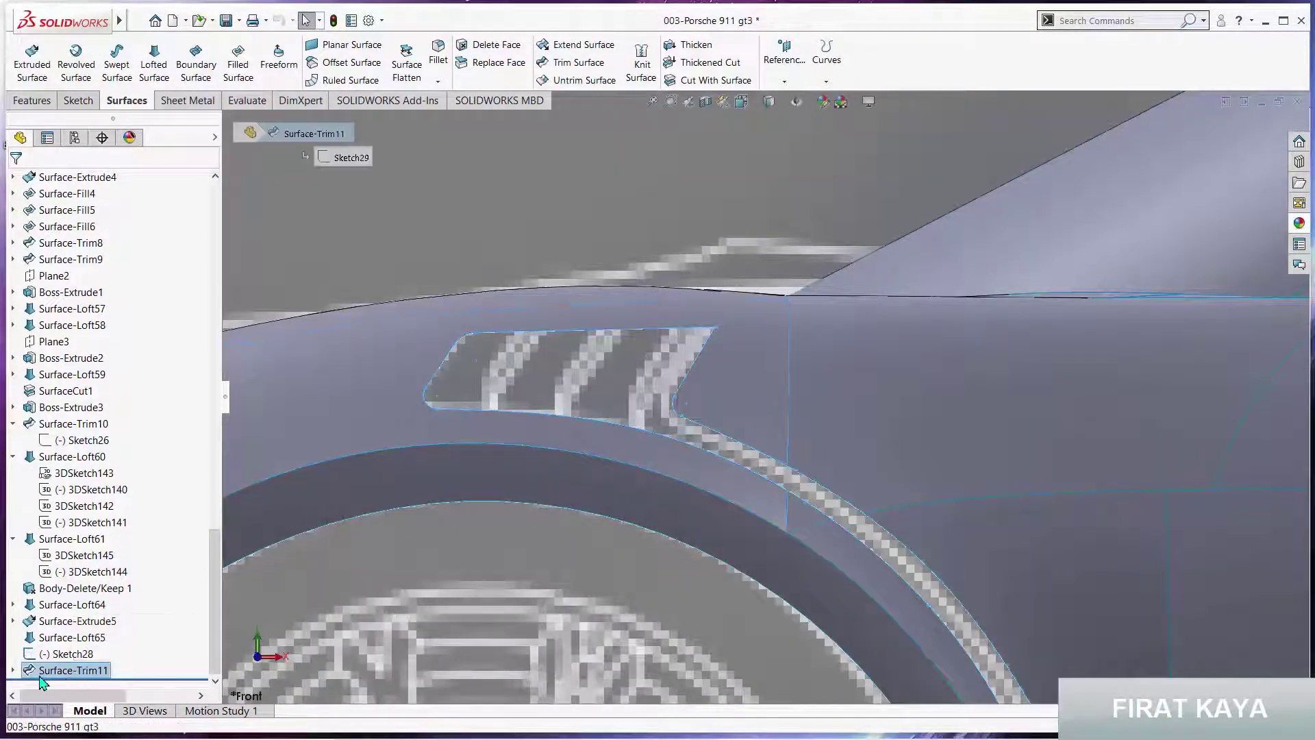
Reopen Sketch29 and delete the straight top edge of the vent outline
left_click(12, 670)
left_click(83, 669)
left_click(114, 635)
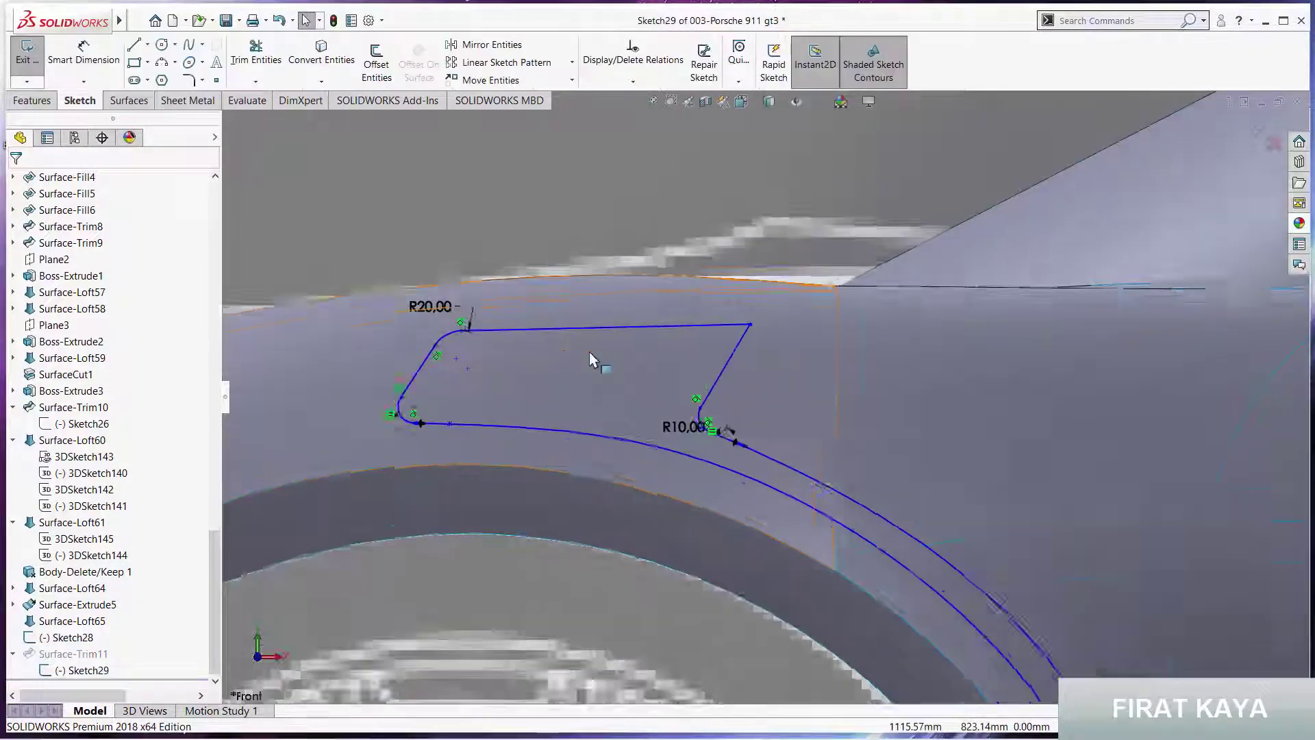
left_click(539, 324)
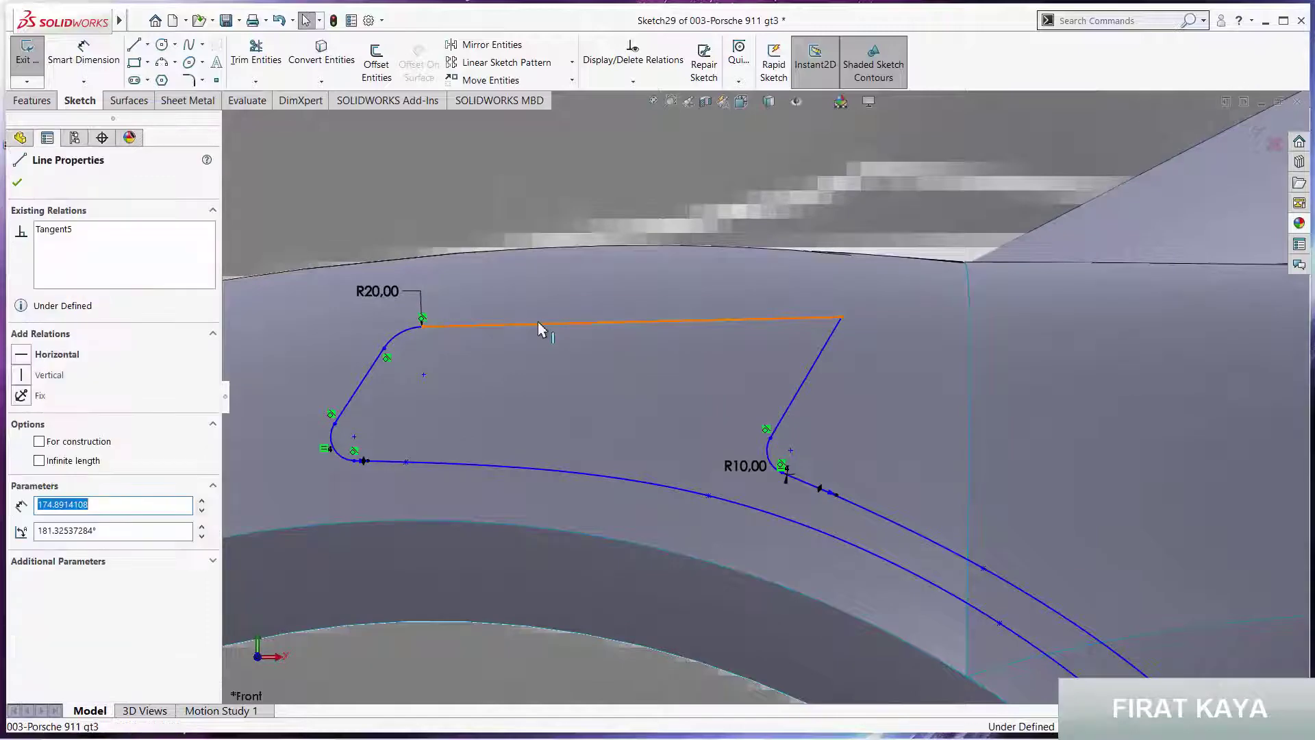
key("Delete")
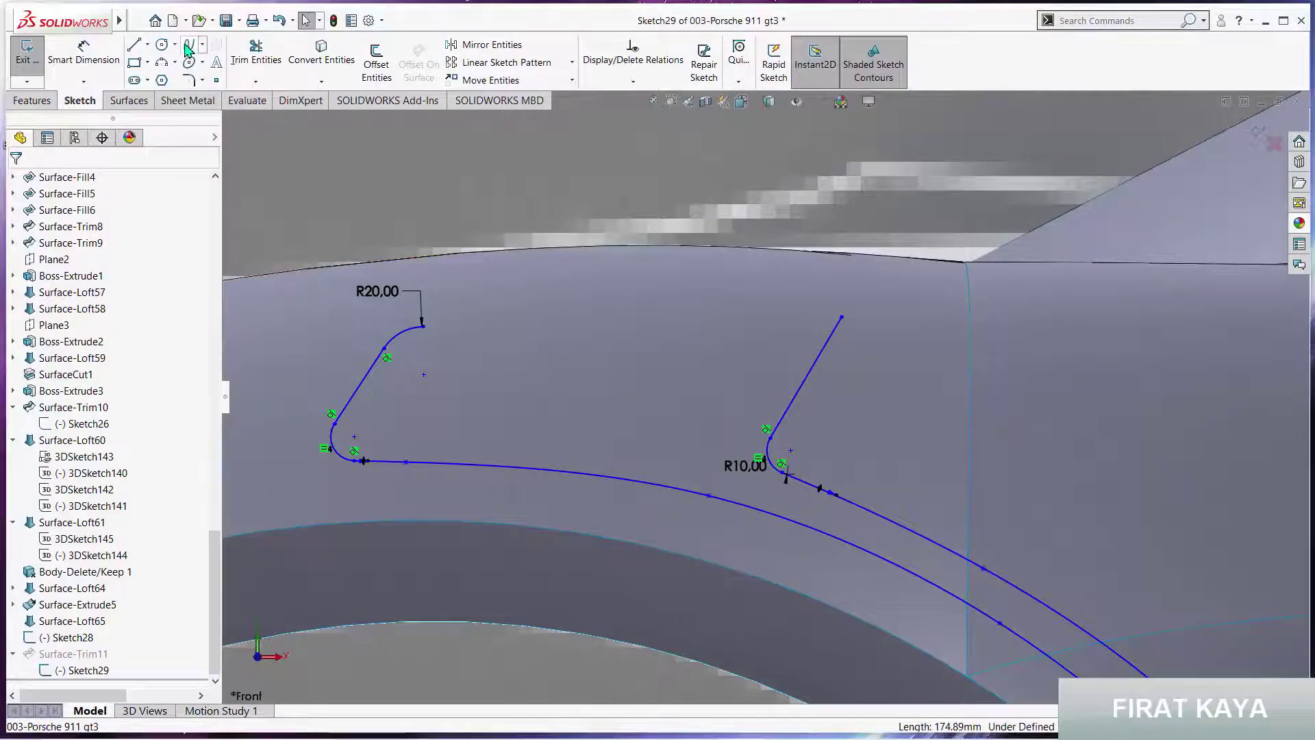
Draw a three-point spline from the R20 arc end to the right edge's top, then exit the sketch
left_click(188, 45)
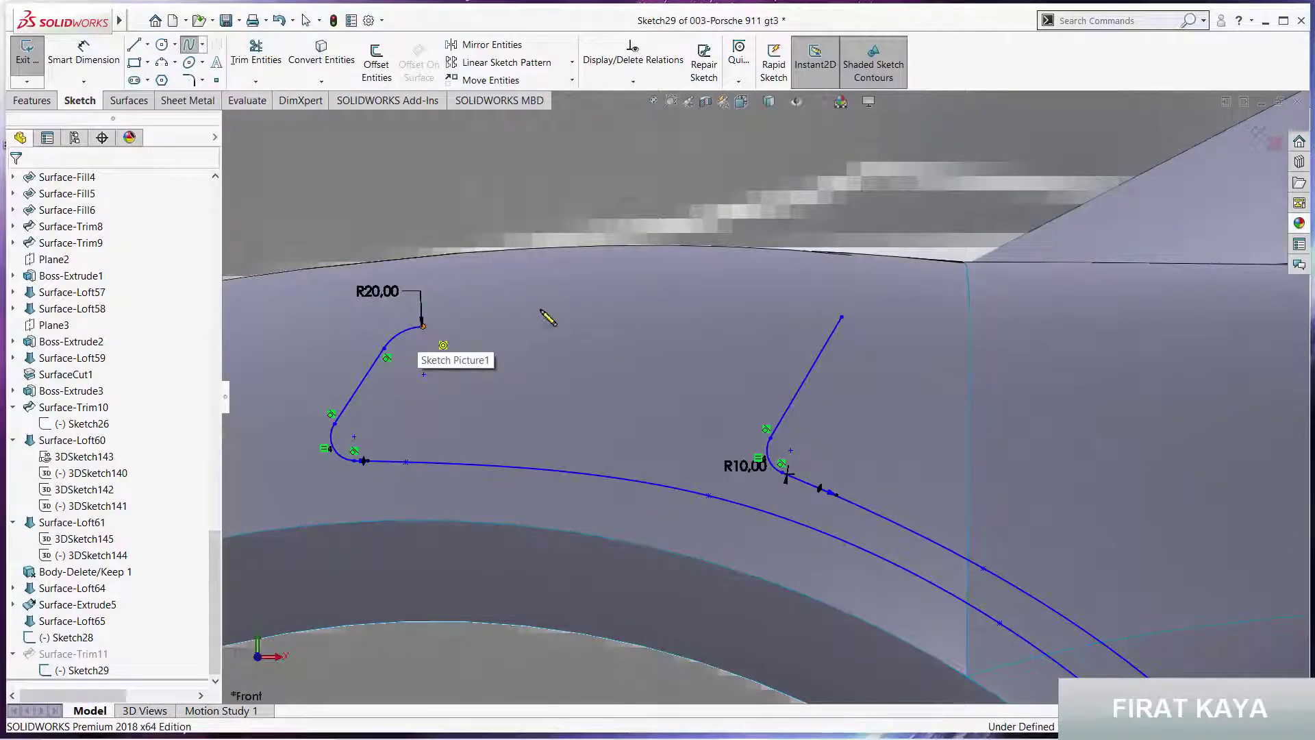
left_click(422, 326)
left_click(607, 310)
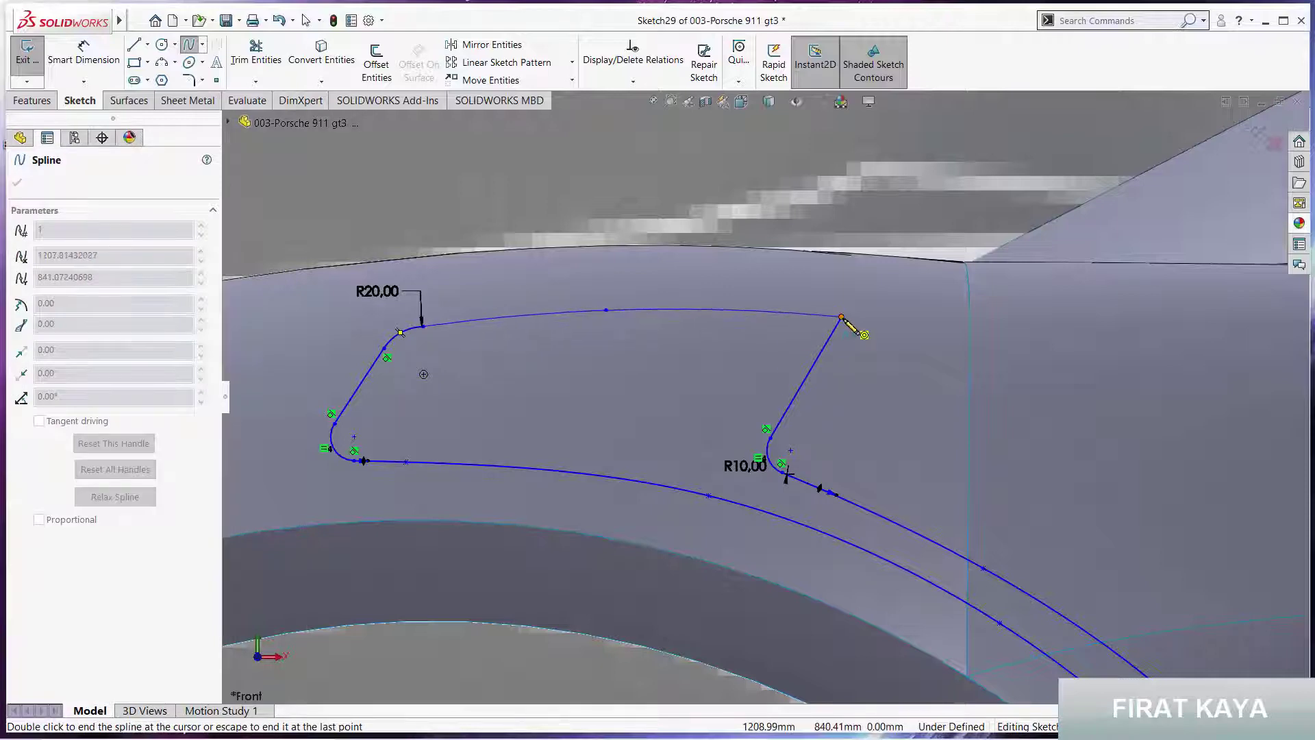
double_click(842, 317)
key("Escape")
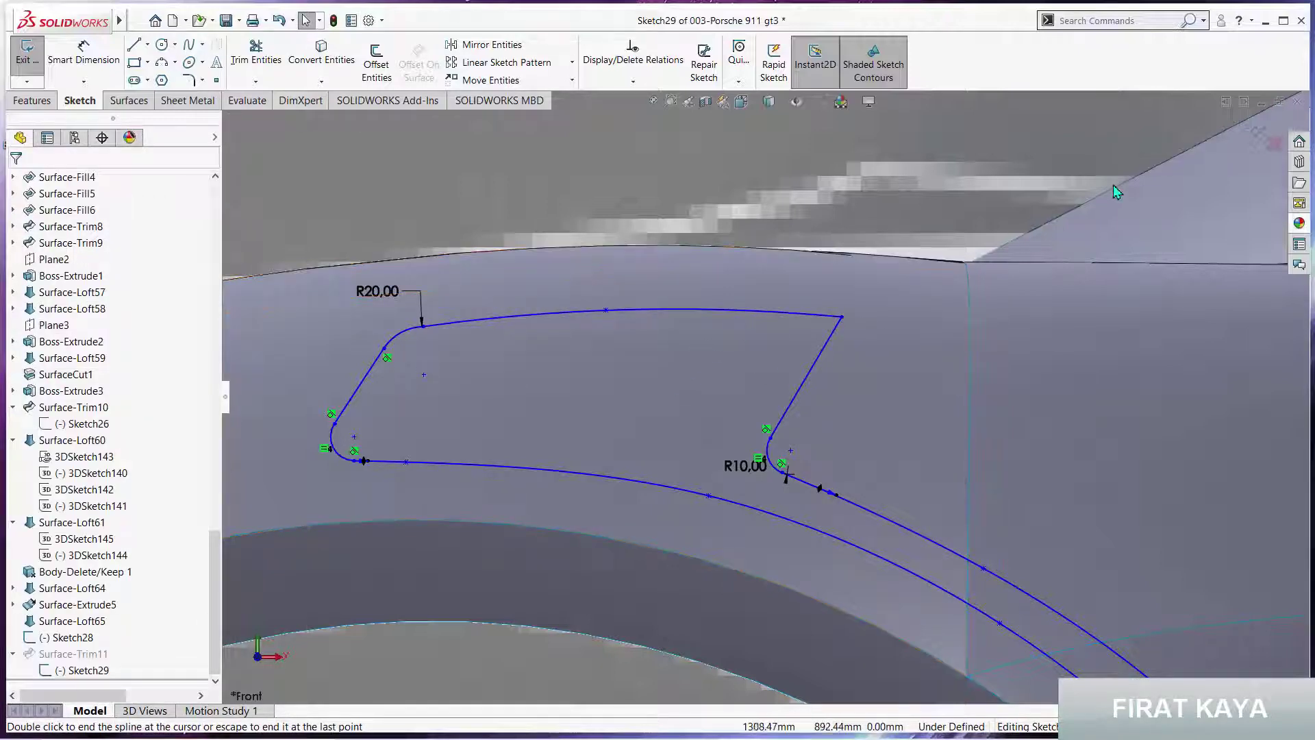
left_click(1243, 130)
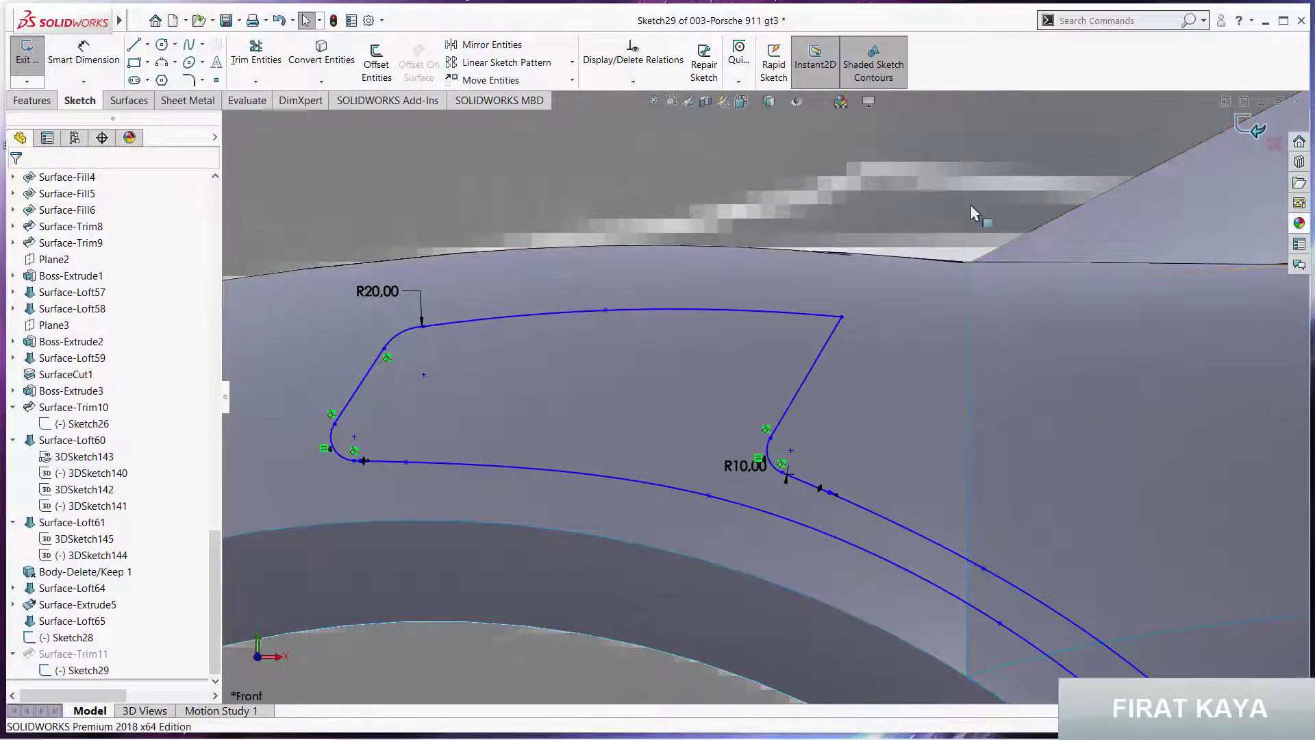
Zoom and orbit around the car to inspect the rebuilt fender vent with its curved top edge
scroll(867, 285, "up", 3)
middle_click_drag(739, 358, 728, 464)
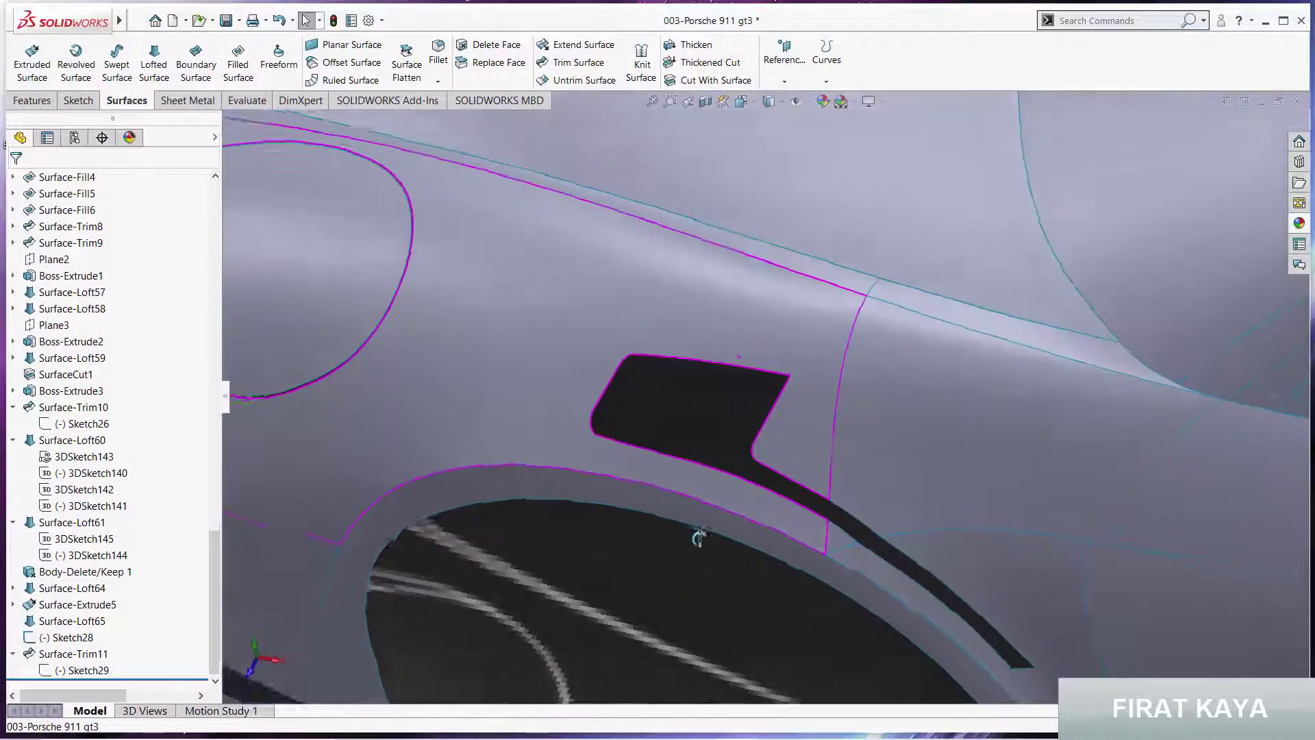
scroll(728, 464, "up", 3)
middle_click_drag(669, 376, 698, 411)
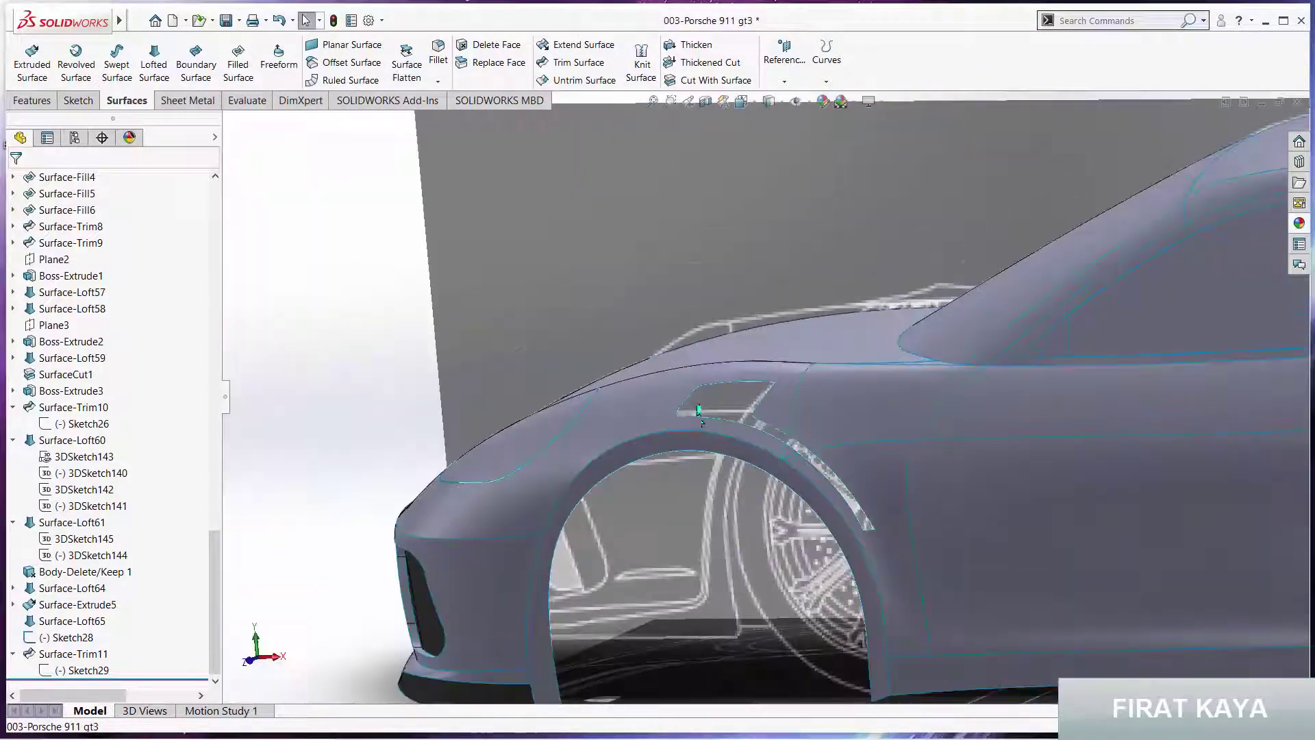
scroll(735, 409, "up", 2)
mouse_move(699, 374)
middle_mouse_down()
mouse_move(837, 422)
mouse_move(749, 281)
middle_mouse_up()
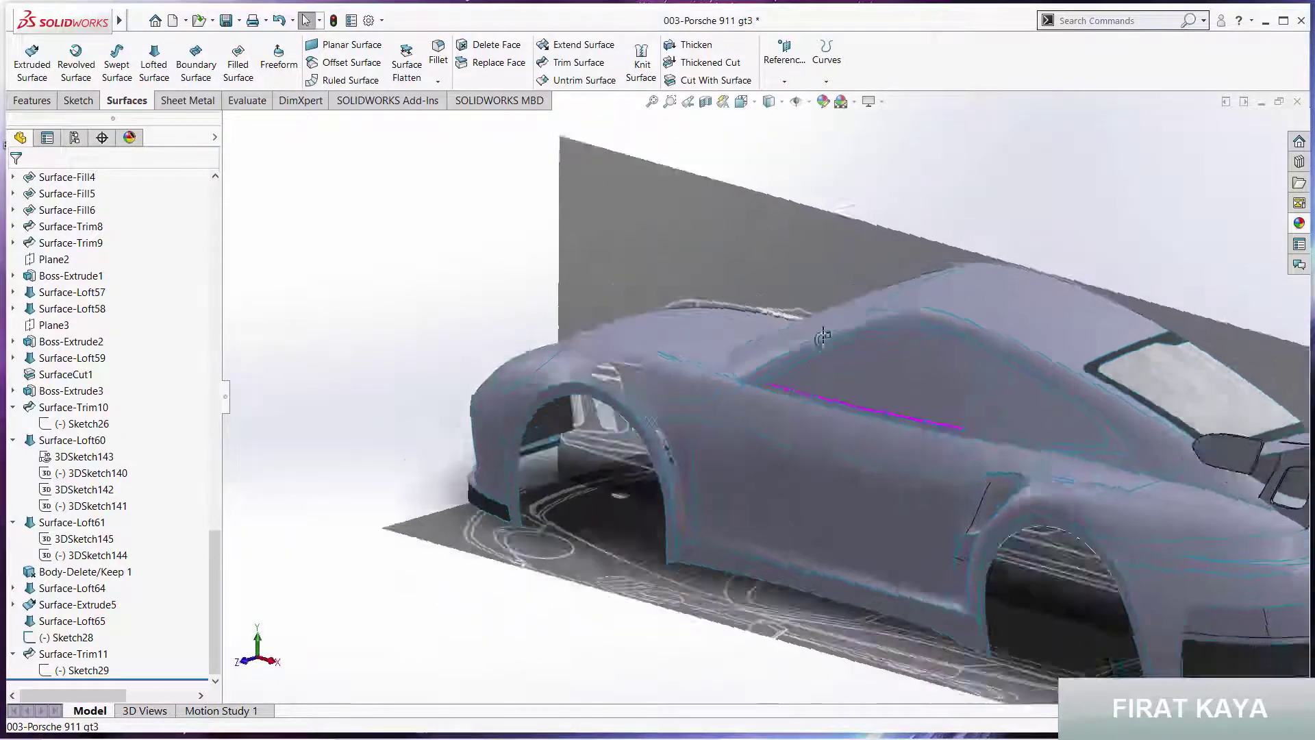
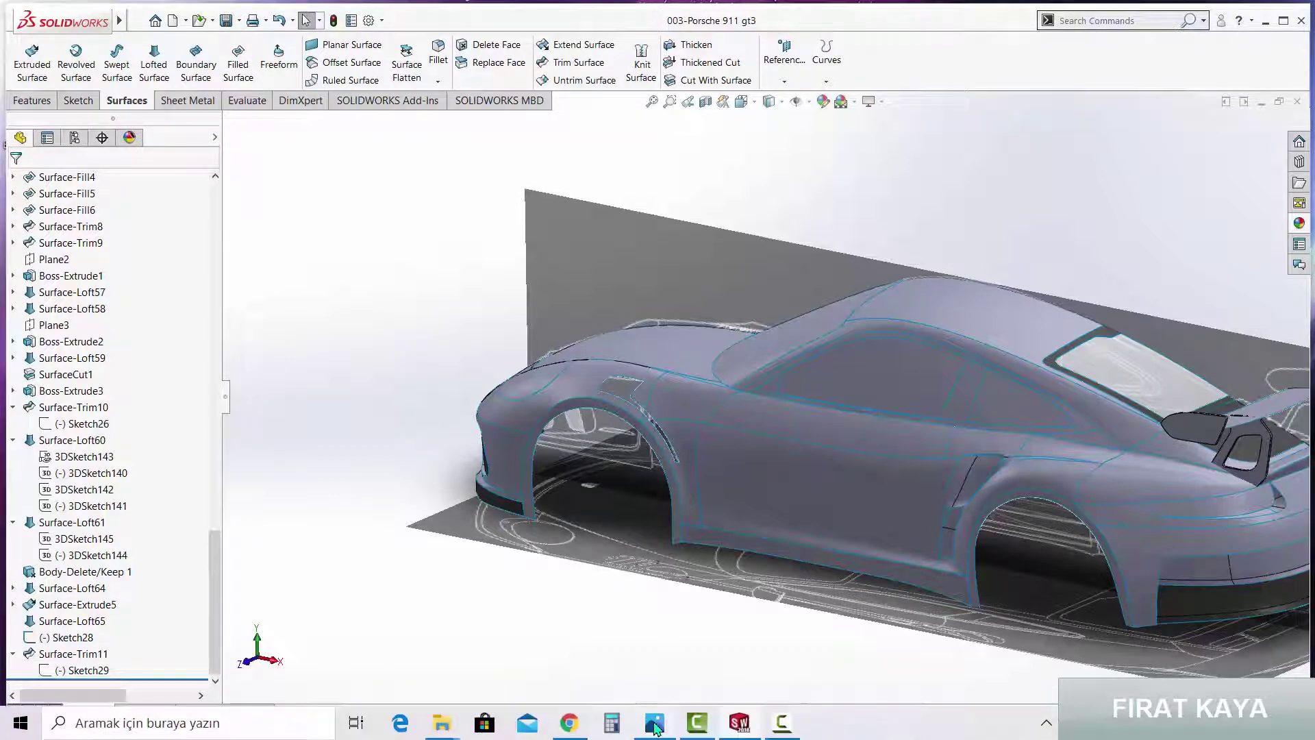
Check the car reference photo, then orbit around the body to inspect the side
left_click(654, 725)
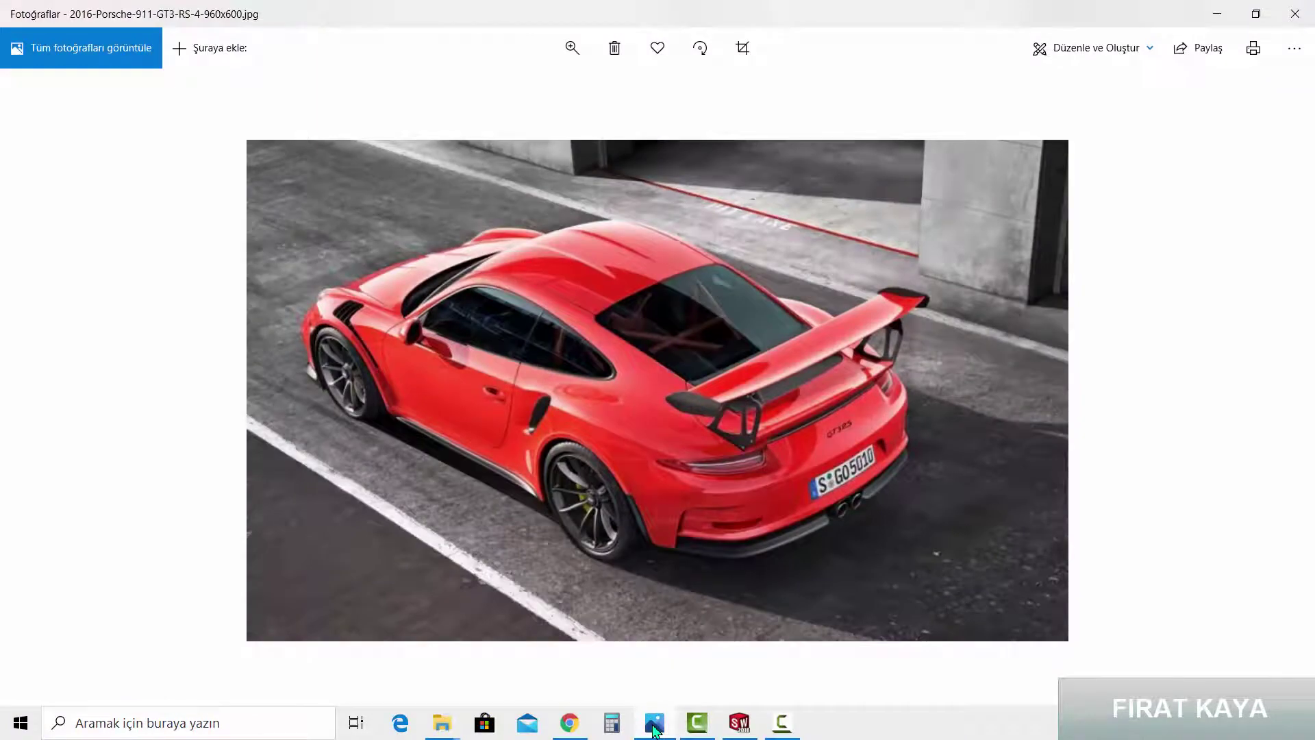
left_click(652, 729)
mouse_move(735, 443)
middle_mouse_down()
mouse_move(821, 384)
mouse_move(788, 384)
middle_mouse_up()
scroll(788, 384, "down", 3)
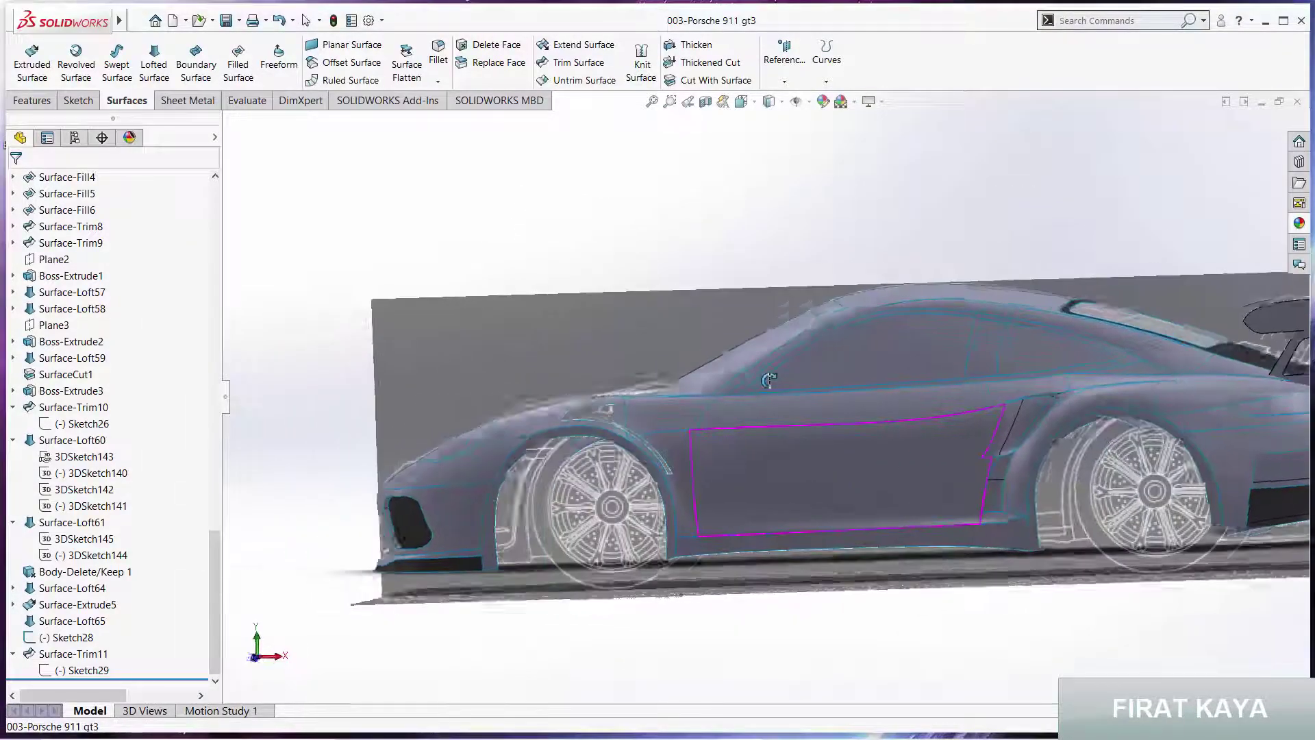
scroll(787, 384, "up", 3)
mouse_move(788, 384)
middle_mouse_down()
mouse_move(870, 445)
mouse_move(694, 435)
middle_mouse_up()
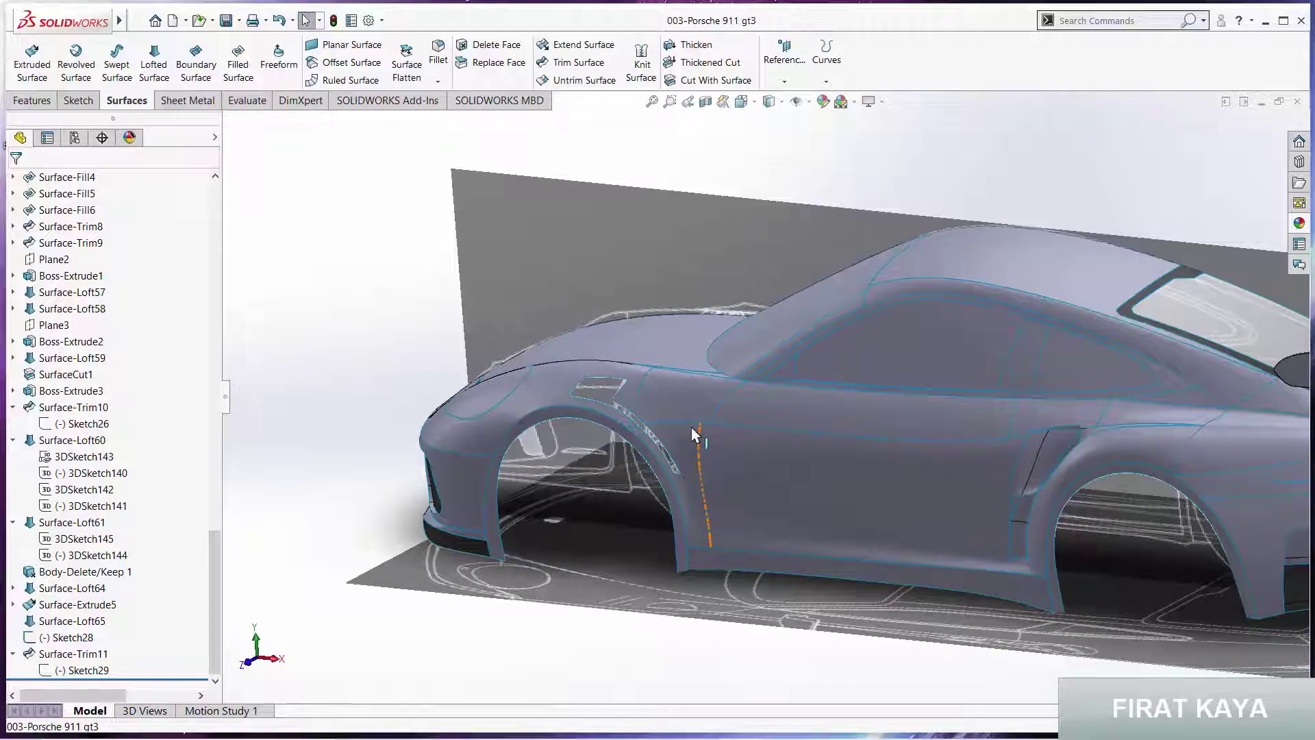
mouse_move(651, 400)
middle_mouse_down()
mouse_move(578, 338)
mouse_move(714, 338)
mouse_move(677, 391)
mouse_move(558, 381)
mouse_move(596, 383)
mouse_move(620, 426)
middle_mouse_up()
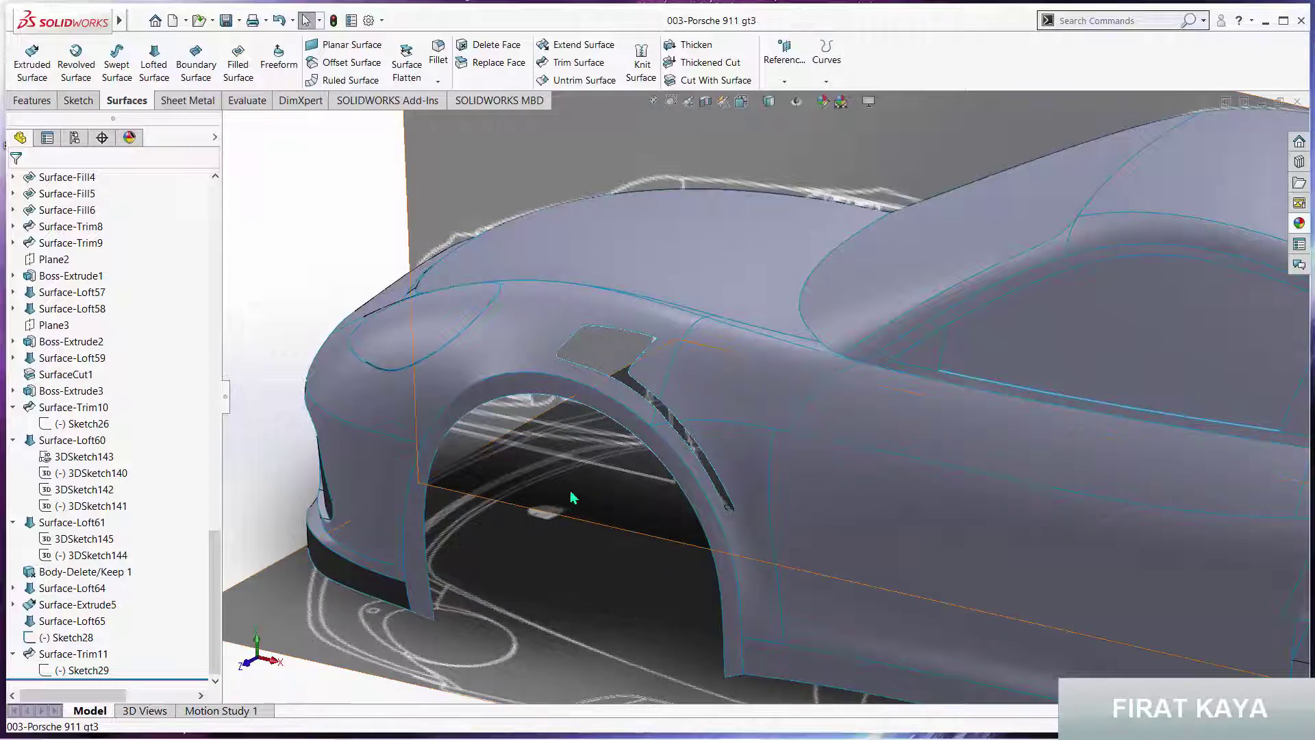
mouse_move(574, 402)
middle_mouse_down()
mouse_move(584, 411)
mouse_move(591, 377)
mouse_move(634, 426)
middle_mouse_up()
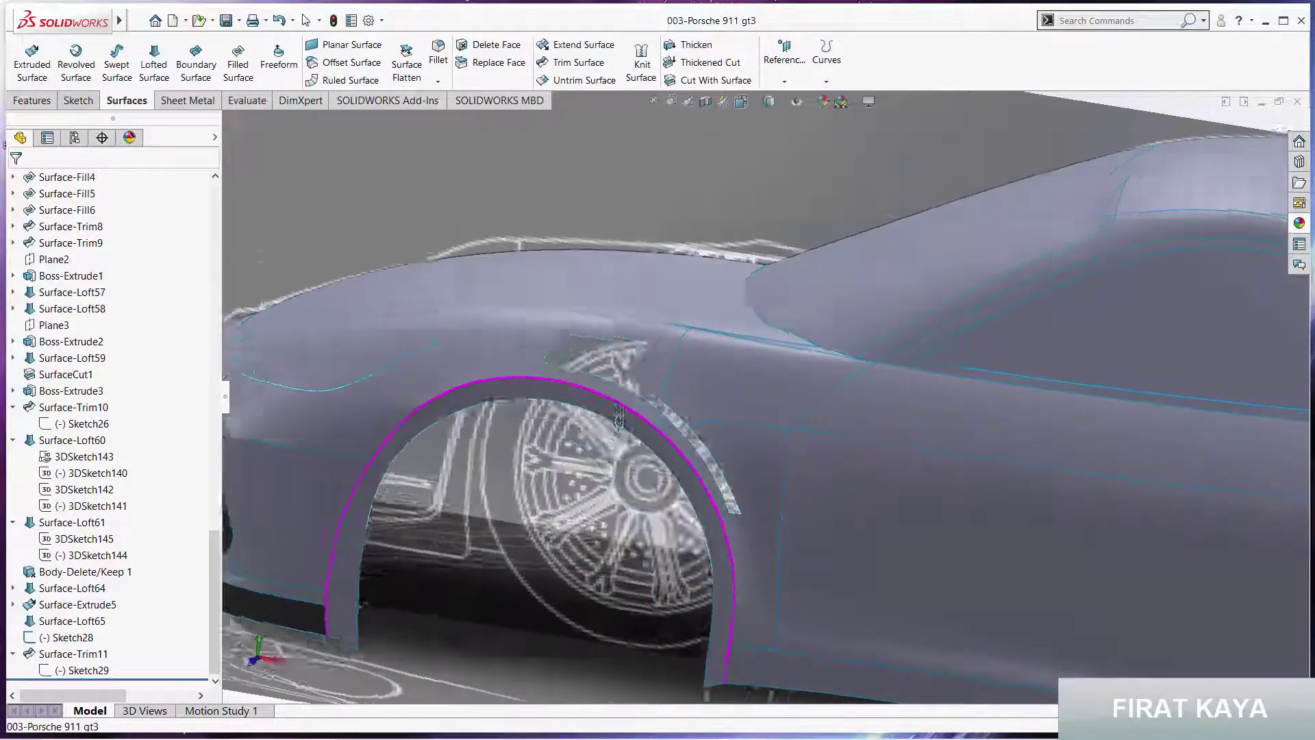
From the zoomed Top view, delete the Sketch28 curve and confirm
key("space")
left_click(635, 470)
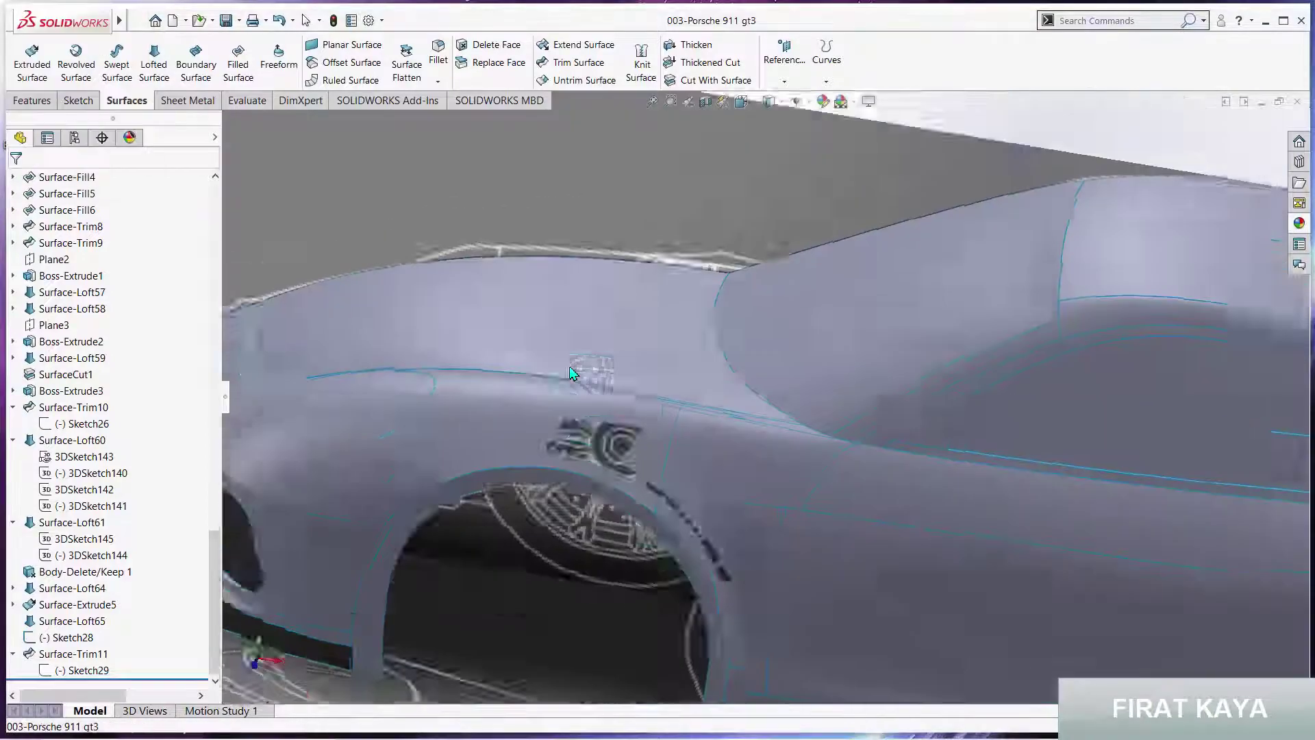
scroll(635, 470, "up", 3)
scroll(651, 470, "up", 3)
scroll(668, 480, "up", 3)
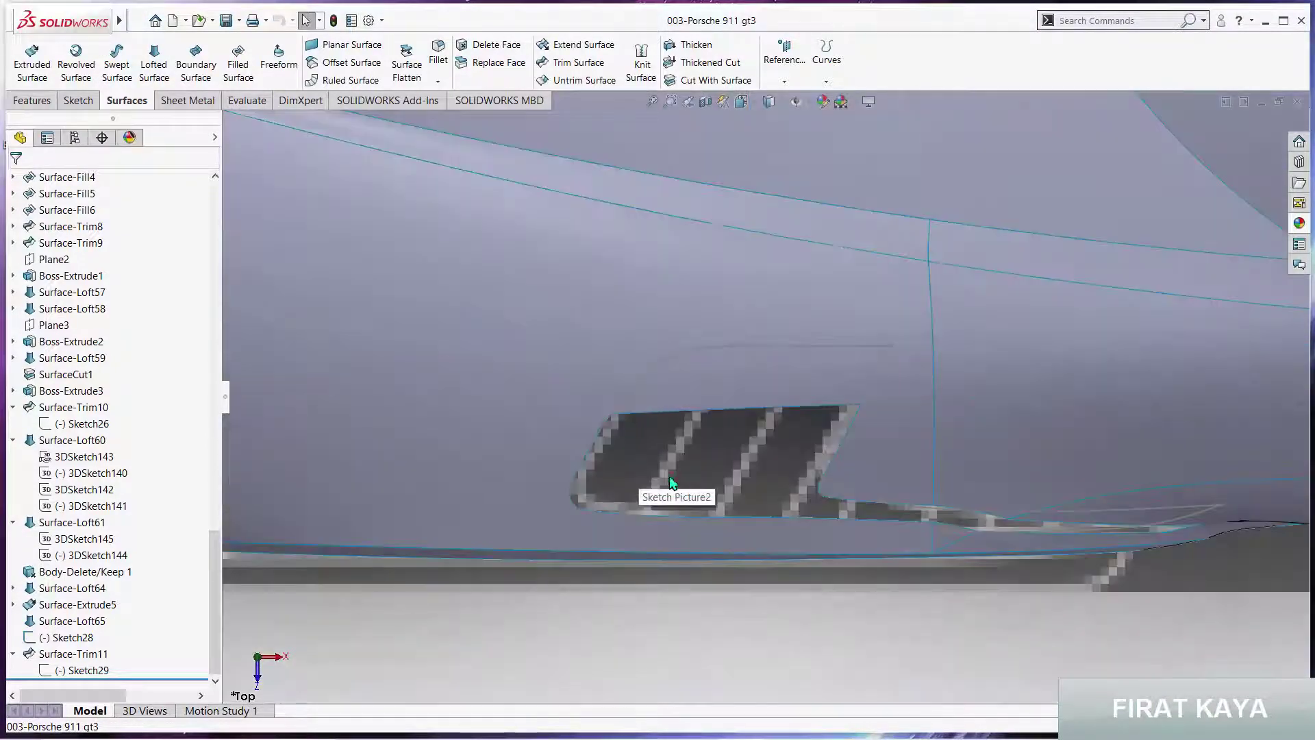
left_click(753, 347)
key("Delete")
key("Return")
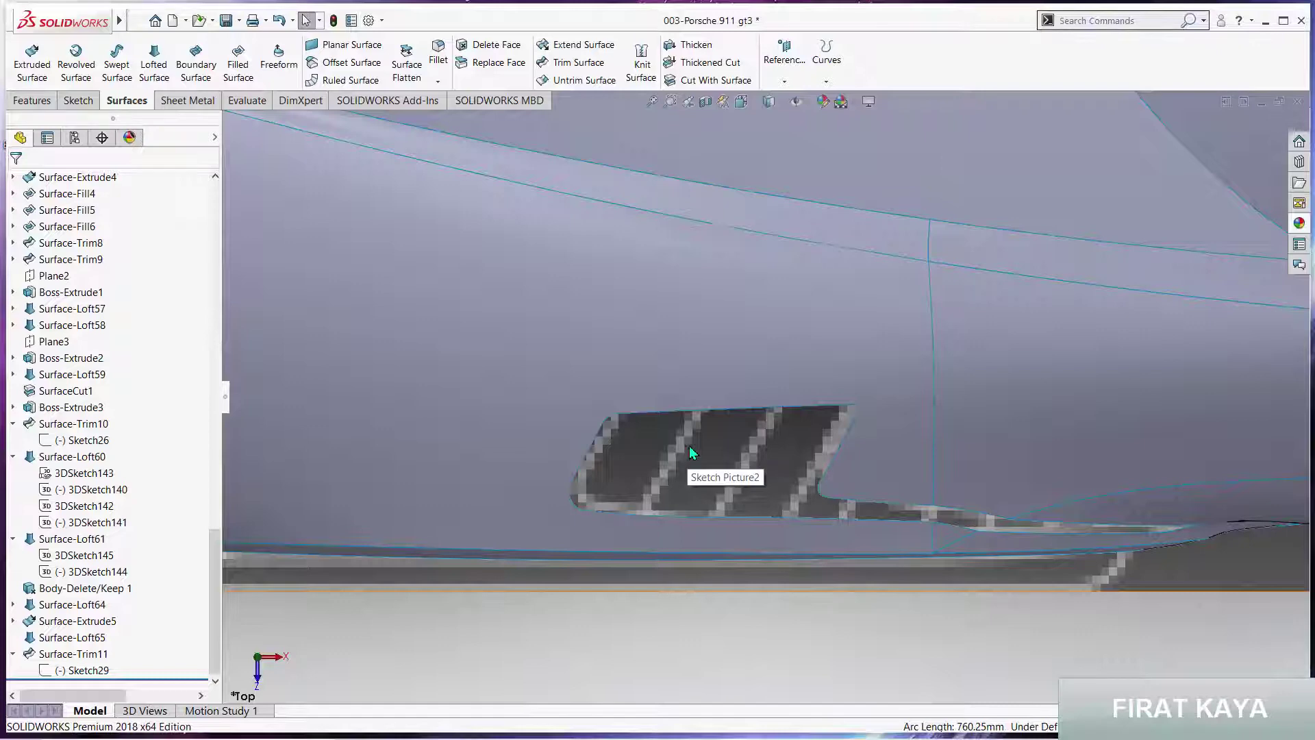
Start a new 3D sketch with a two-point spline from the vent's lower to upper edge
left_click(78, 101)
left_click(27, 82)
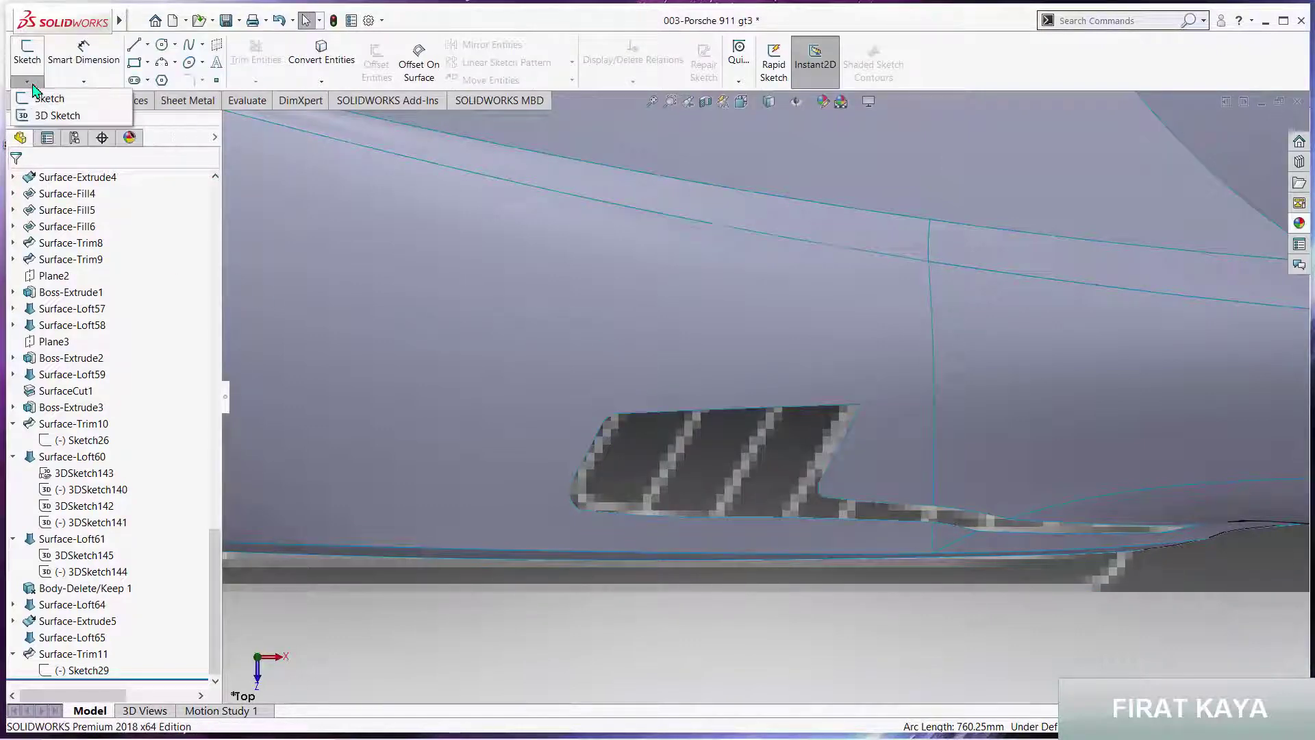
left_click(41, 118)
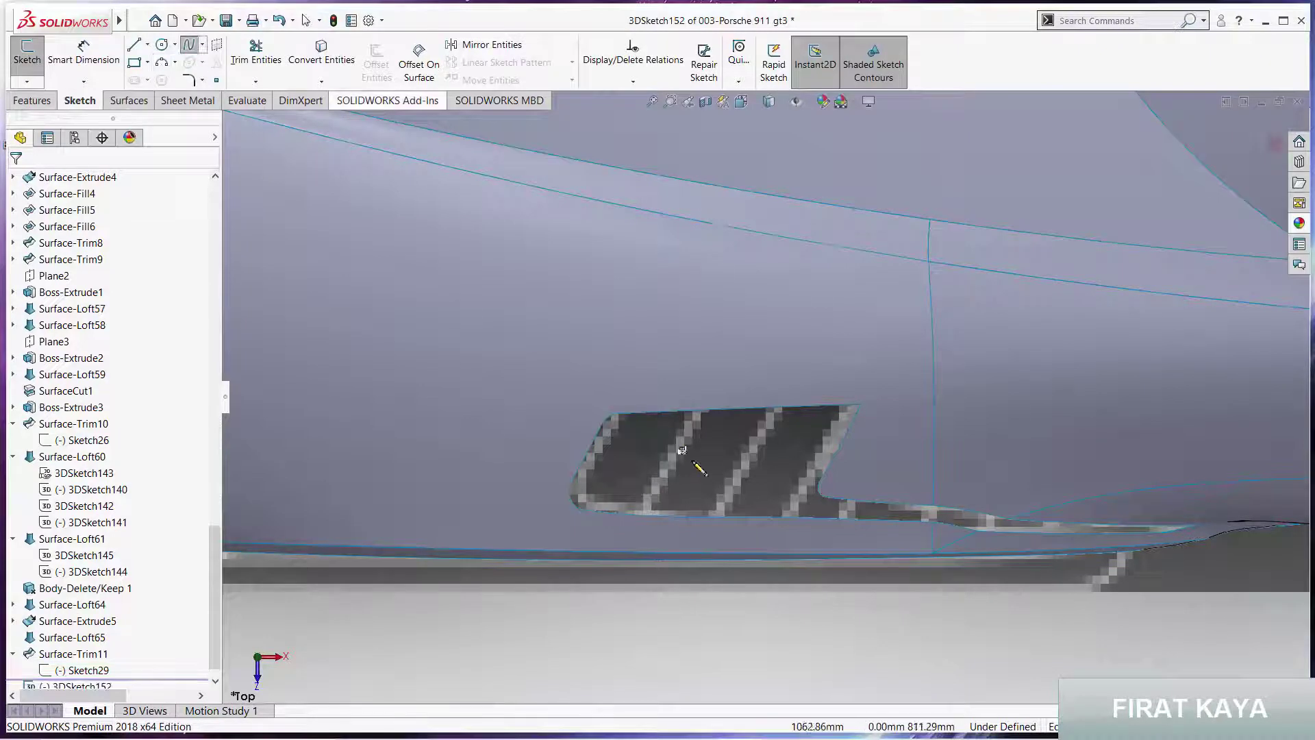
scroll(683, 491, "down", 3)
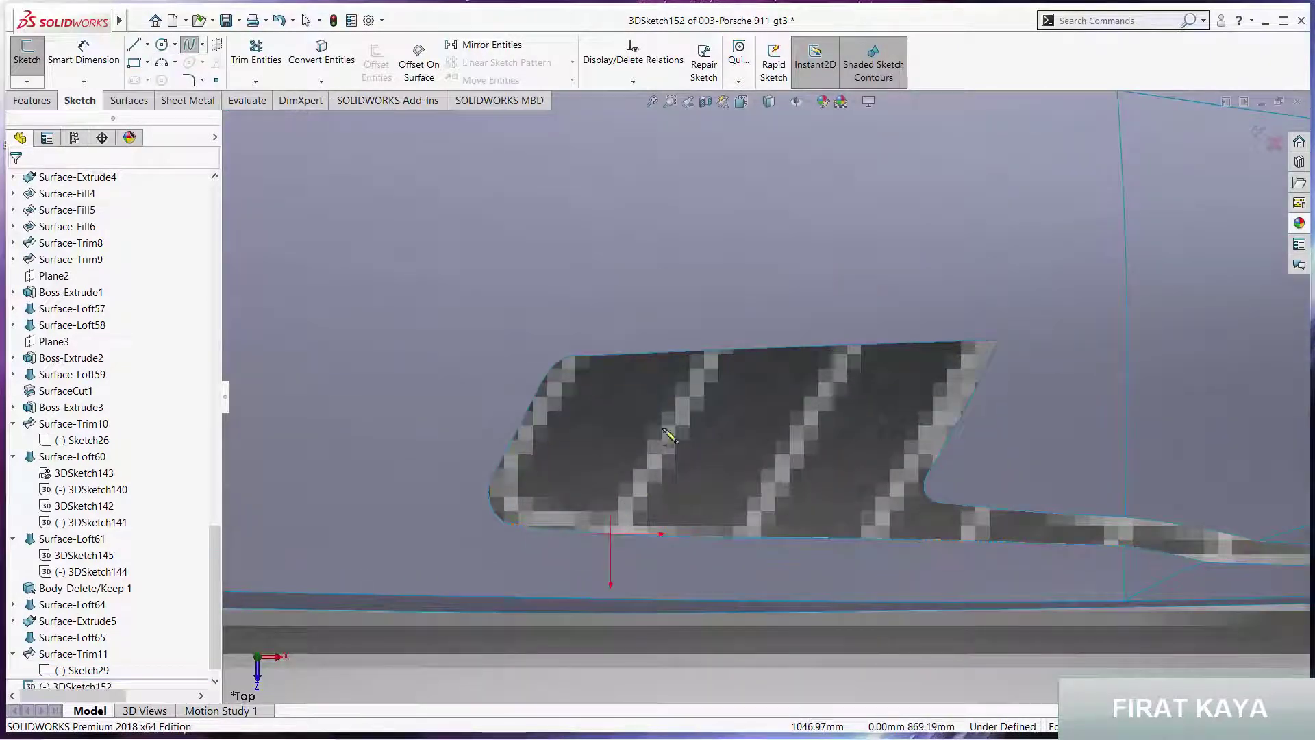
left_click(611, 533)
left_click(722, 352)
key("Escape")
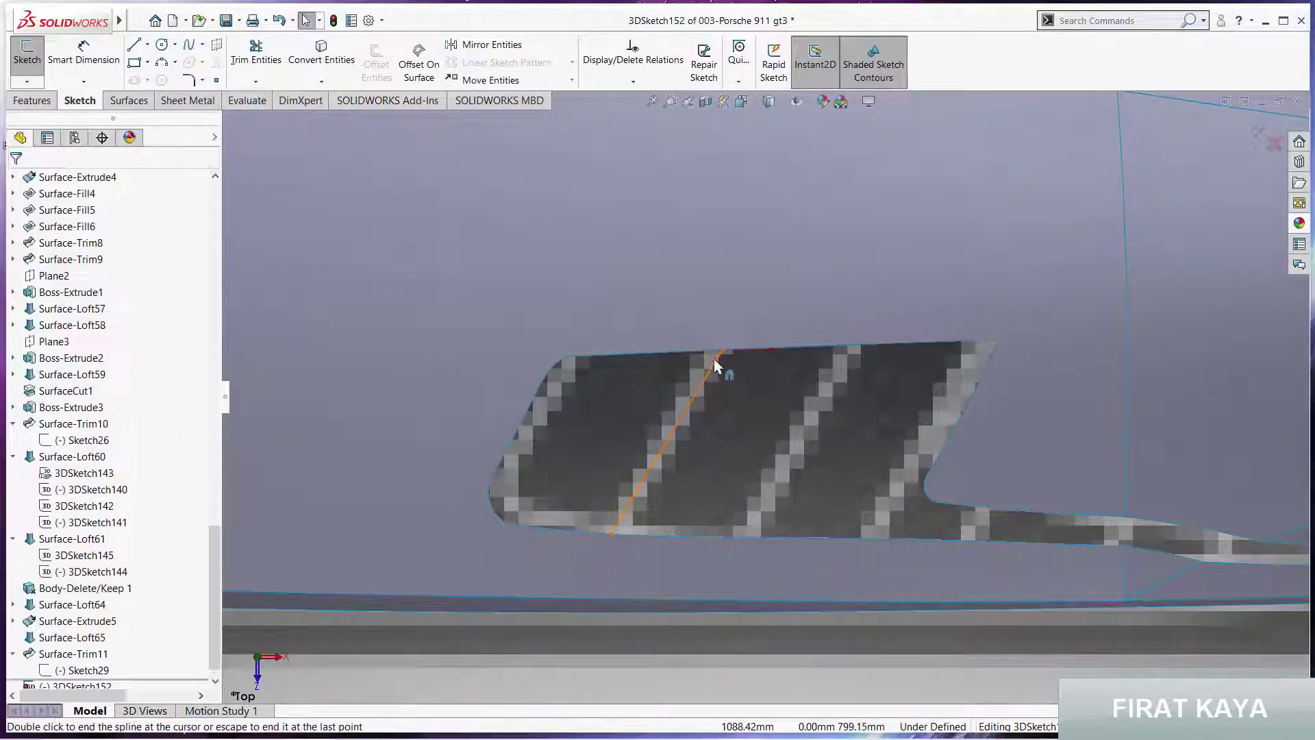
Delete the Coincident relations on both spline endpoints
left_click(722, 351)
right_click(75, 259)
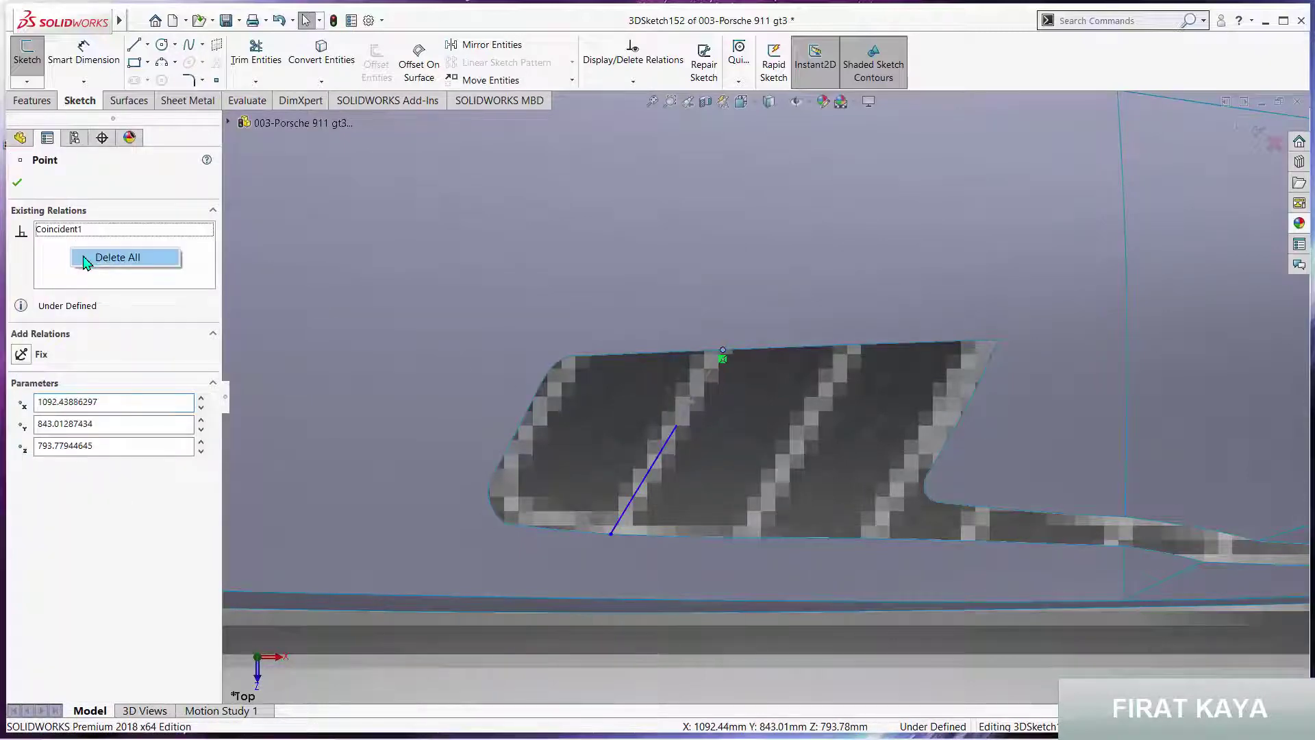
left_click(103, 259)
key("Escape")
left_click(610, 534)
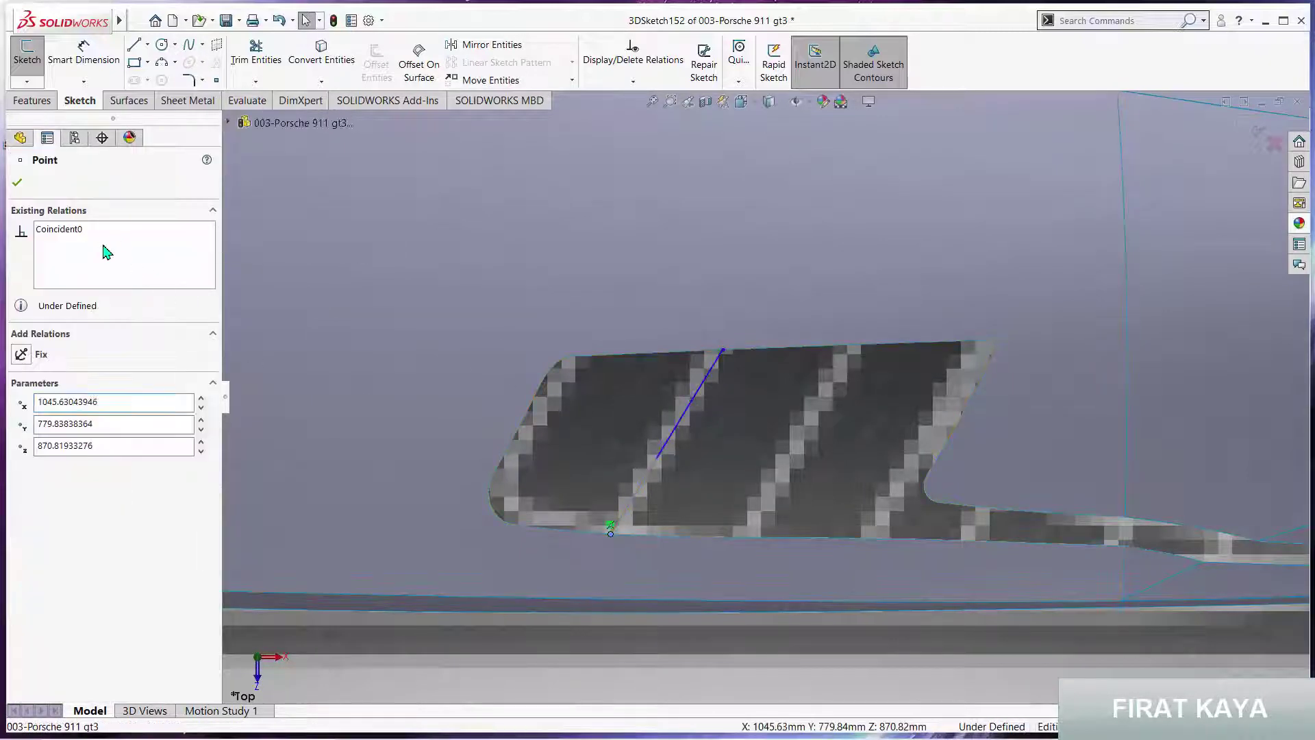
right_click(76, 259)
left_click(103, 267)
key("Escape")
In the Right view, drag the spline into place and adjust its end tangent angle
middle_click_drag(541, 376, 546, 295)
scroll(546, 295, "up", 5)
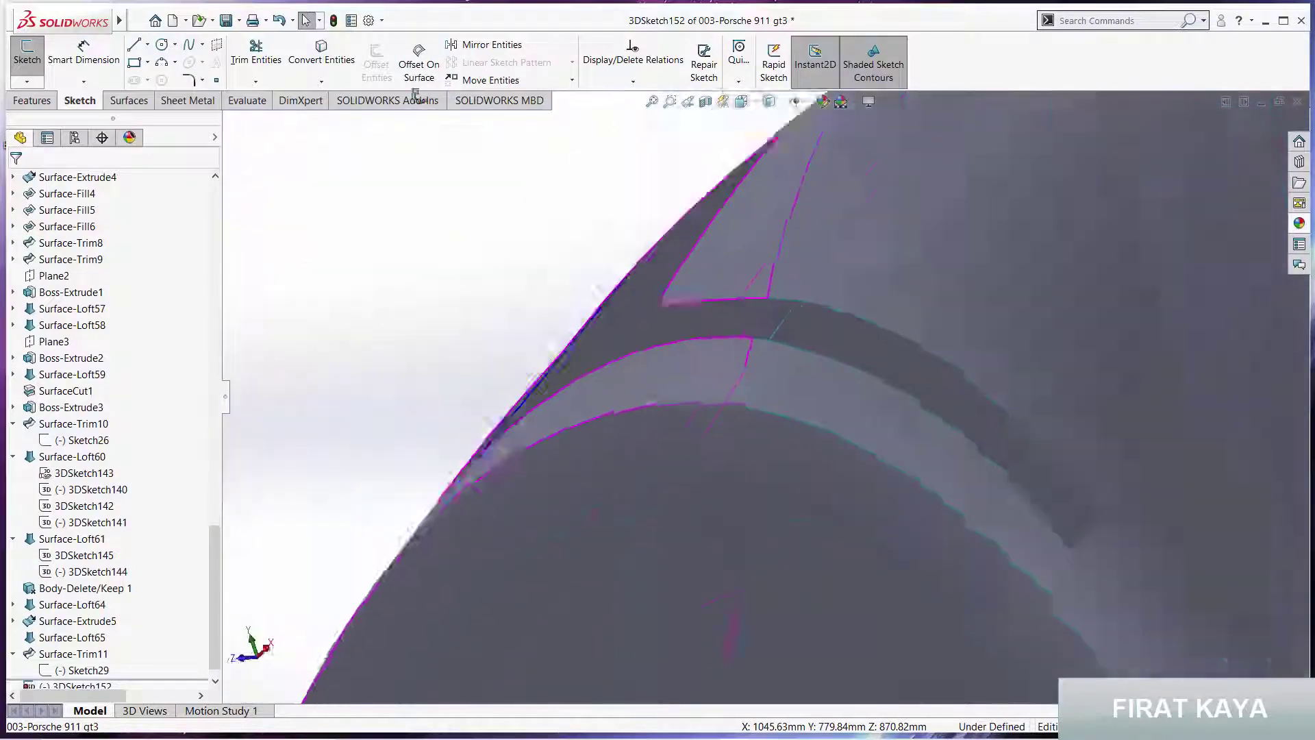
key("space")
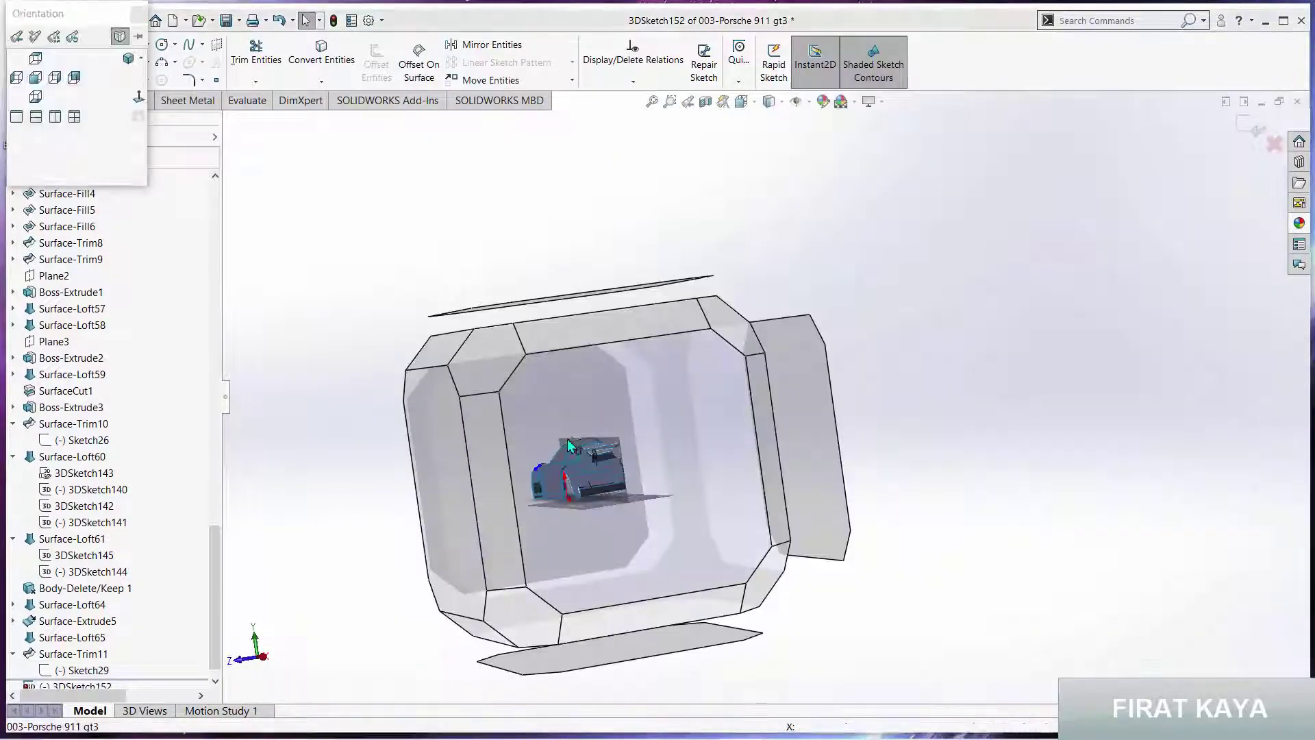
key("ctrl+4")
scroll(511, 367, "down", 3)
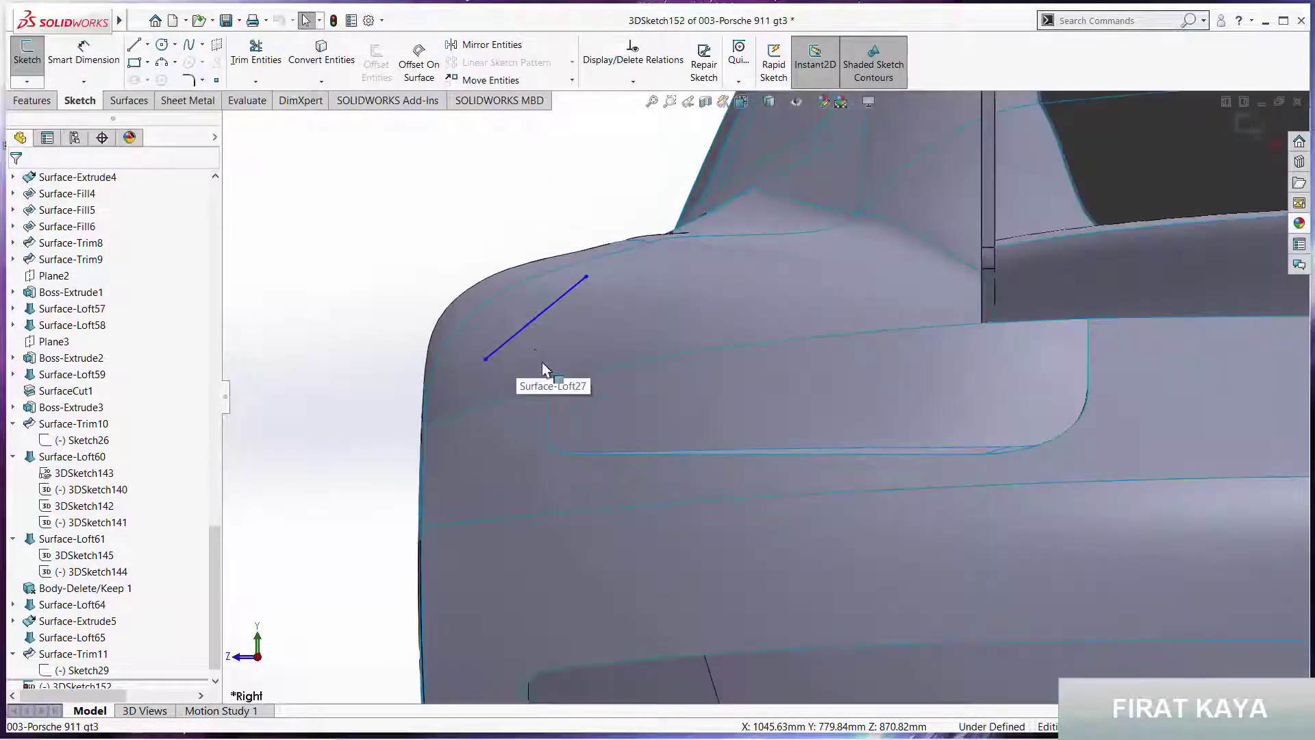
scroll(528, 382, "down", 2)
left_click(557, 309)
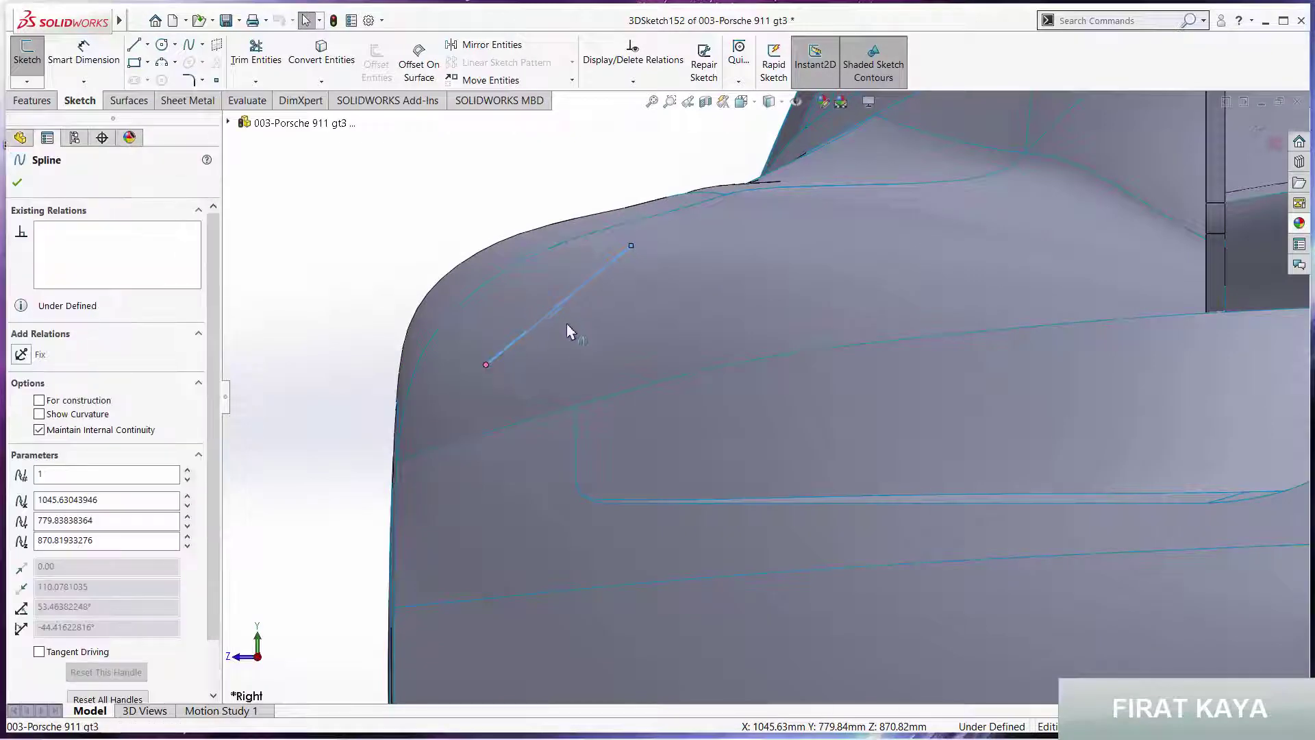
left_click_drag(566, 323, 574, 333)
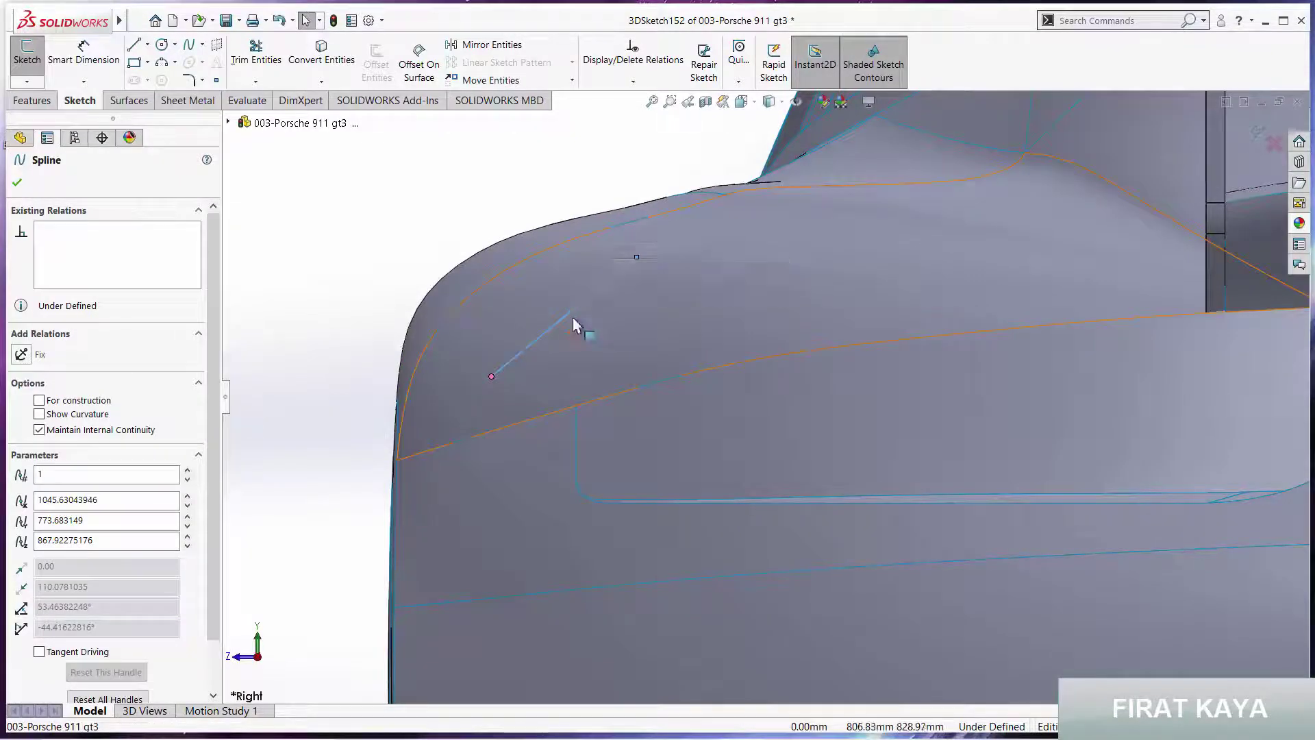
scroll(528, 299, "down", 5)
key("Escape")
left_click(522, 443)
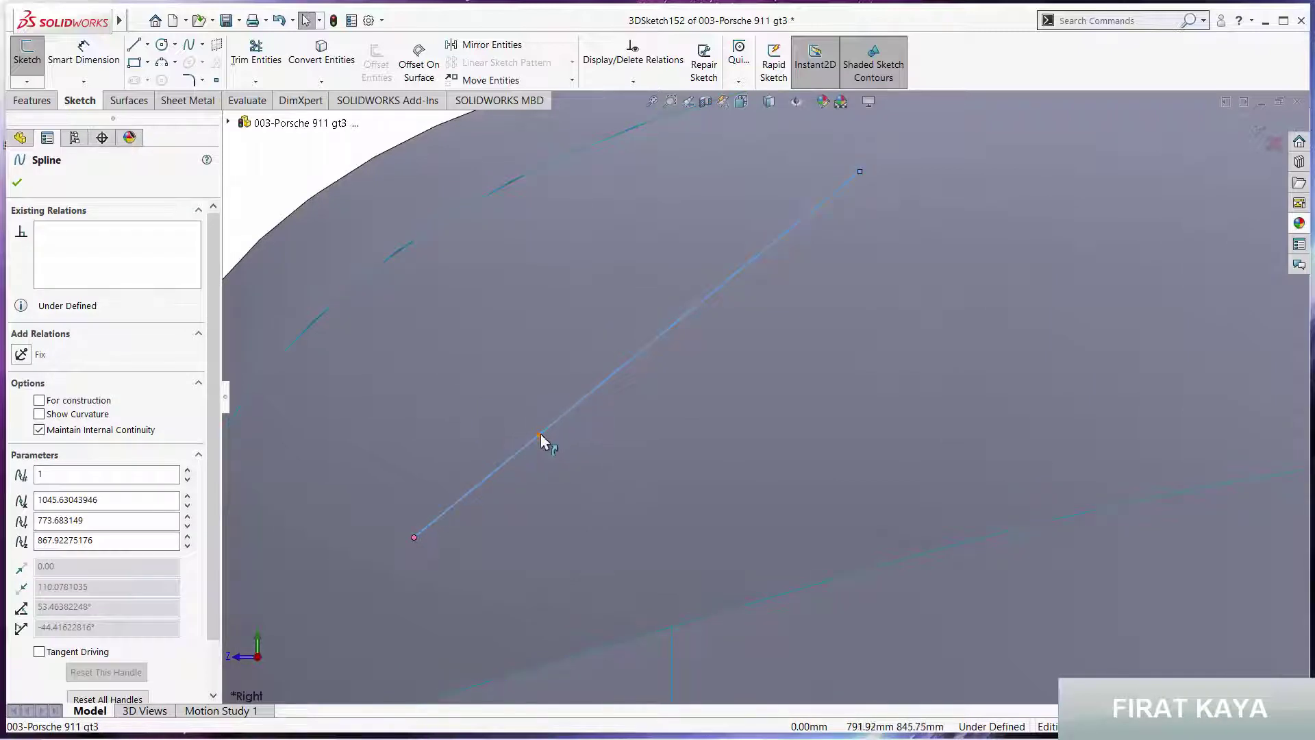
mouse_move(541, 437)
left_mouse_down()
mouse_move(578, 411)
mouse_move(577, 396)
left_mouse_up()
From a standard orthogonal view, straighten the spline into a straight line
left_click(647, 434)
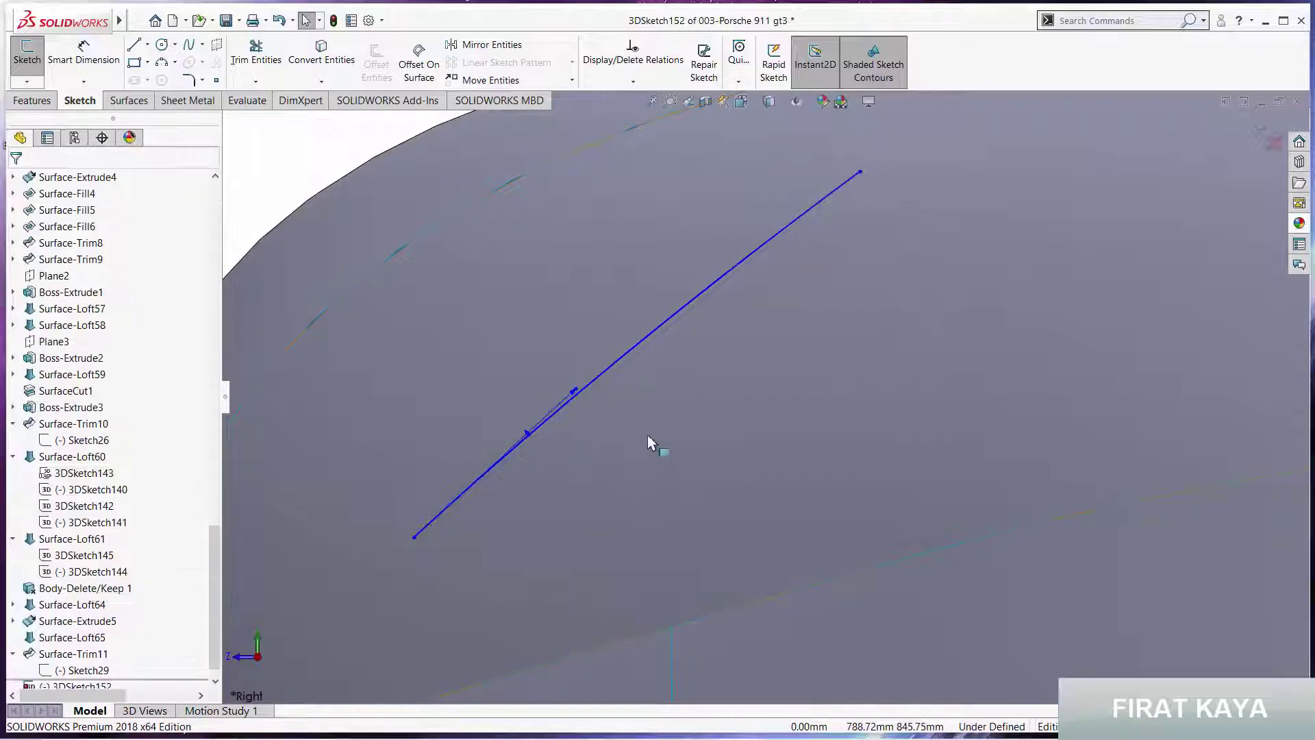
scroll(651, 442, "up", 10)
middle_click_drag(650, 442, 539, 460)
scroll(539, 461, "up", 10)
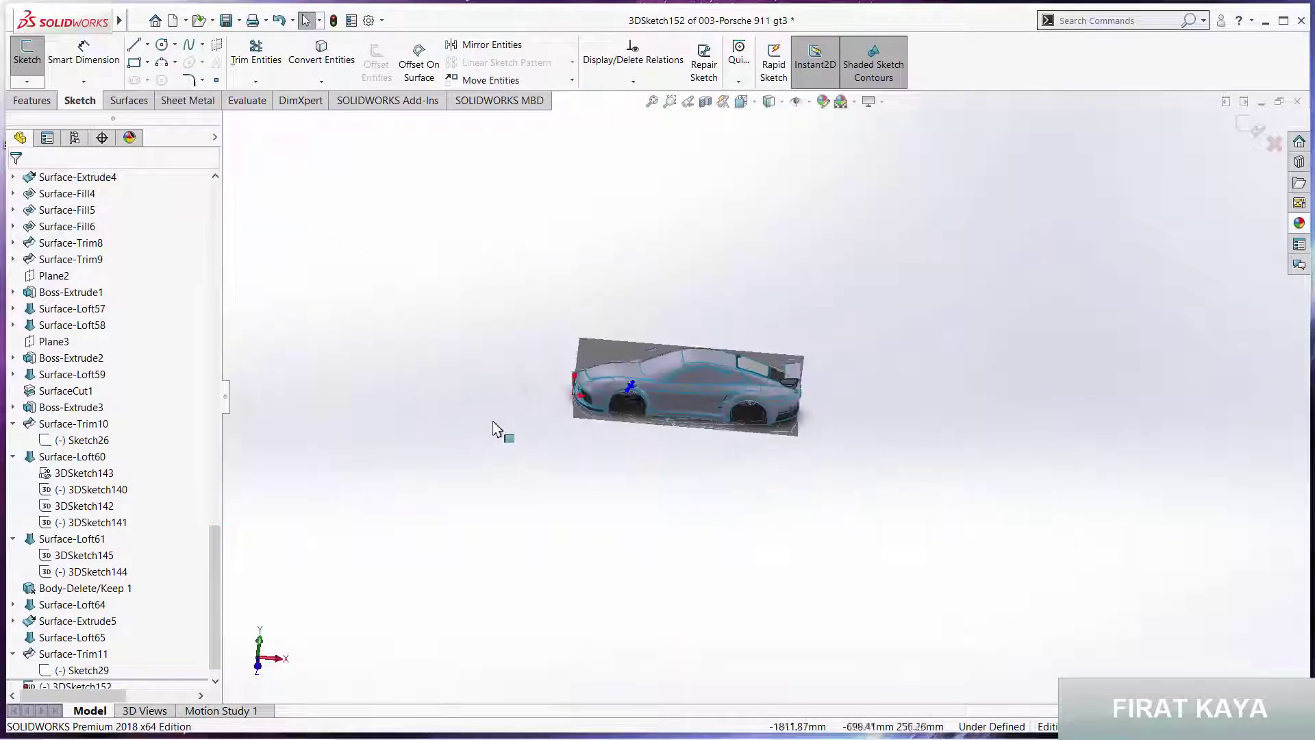
scroll(671, 401, "down", 8)
scroll(1142, 341, "down", 3)
scroll(940, 301, "down", 3)
key("space")
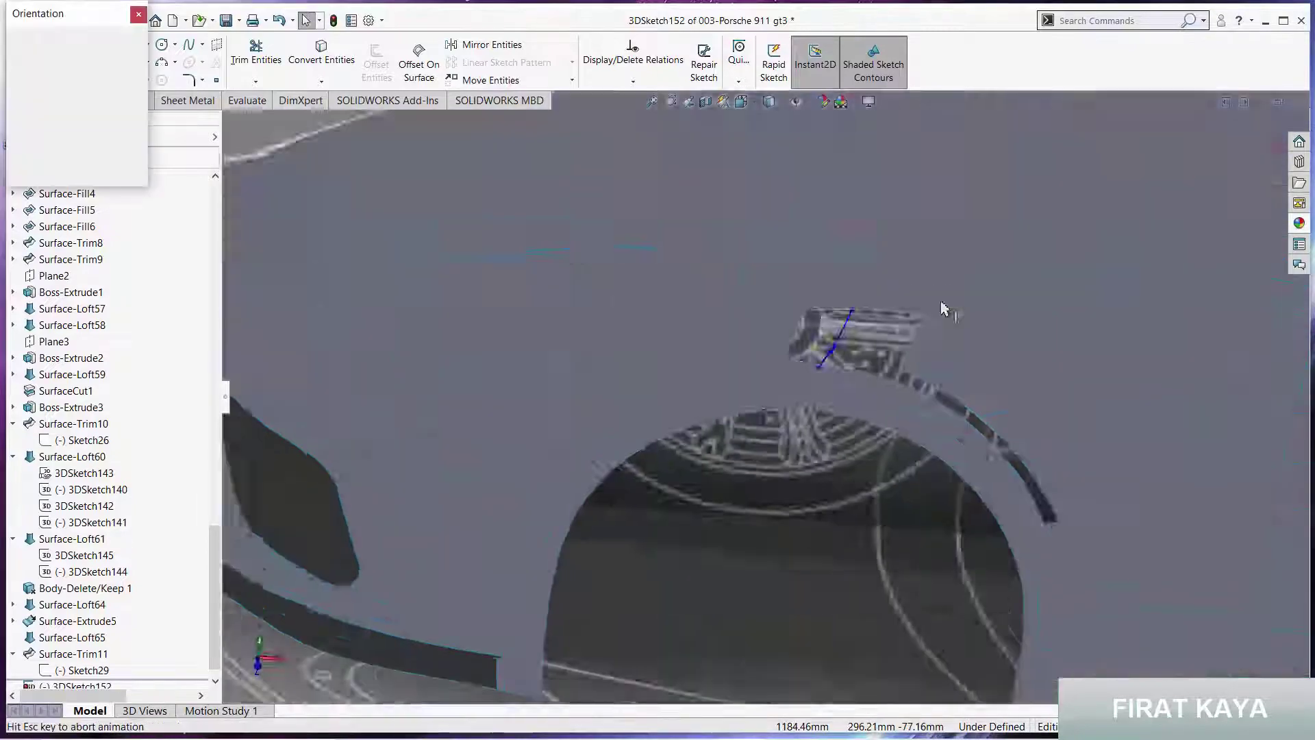
left_click(610, 364)
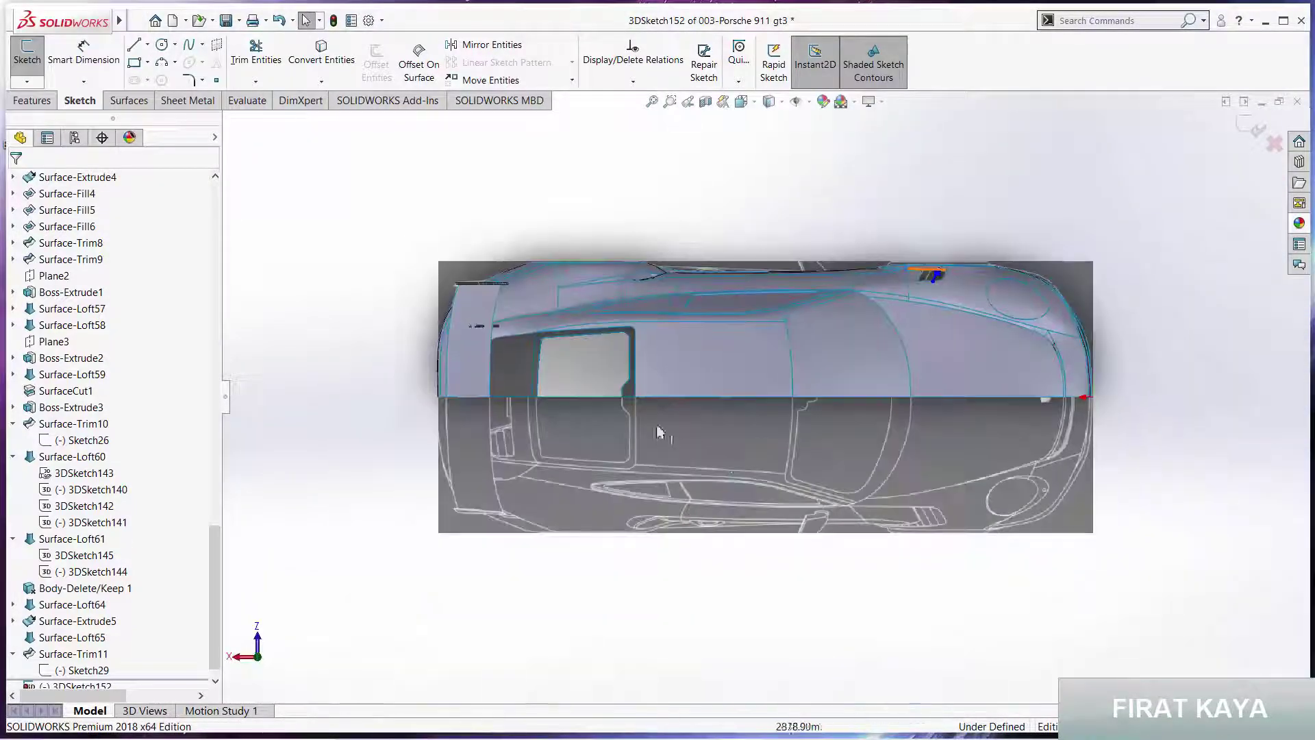
scroll(931, 291, "down", 3)
scroll(822, 298, "down", 3)
scroll(844, 283, "down", 3)
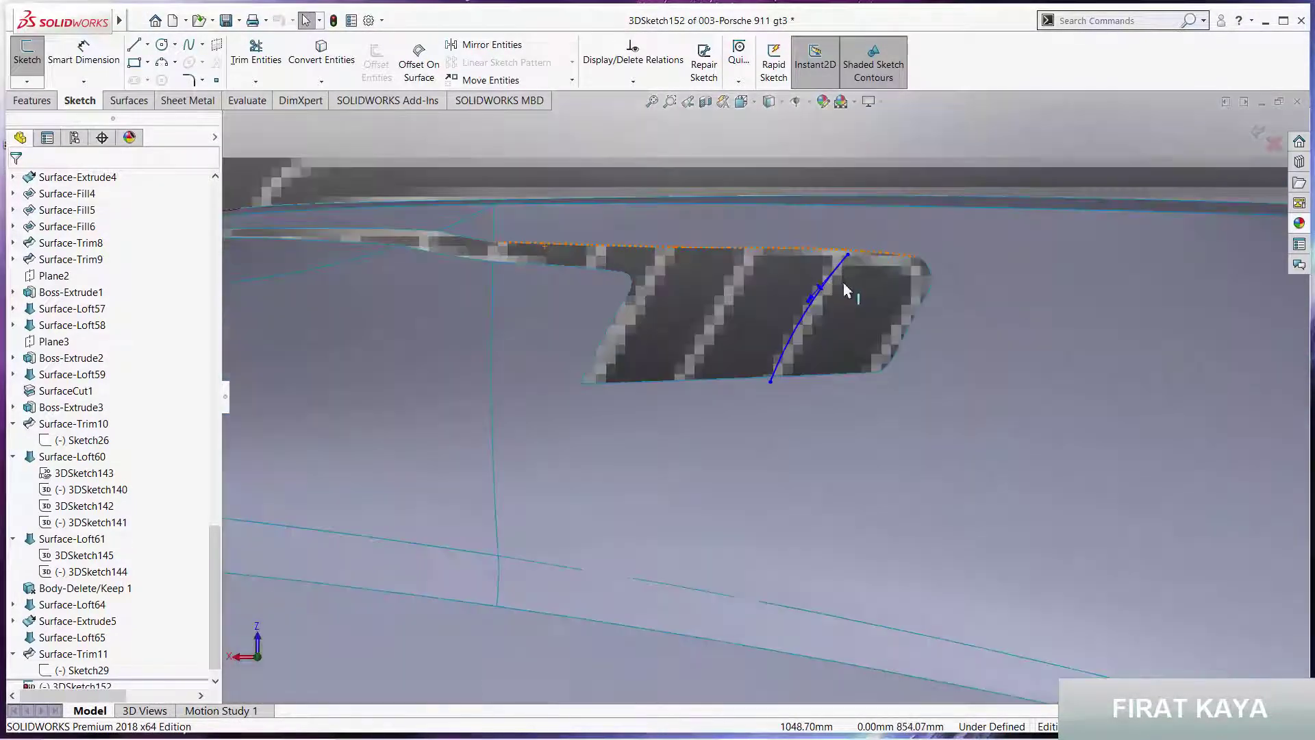
scroll(827, 313, "down", 3)
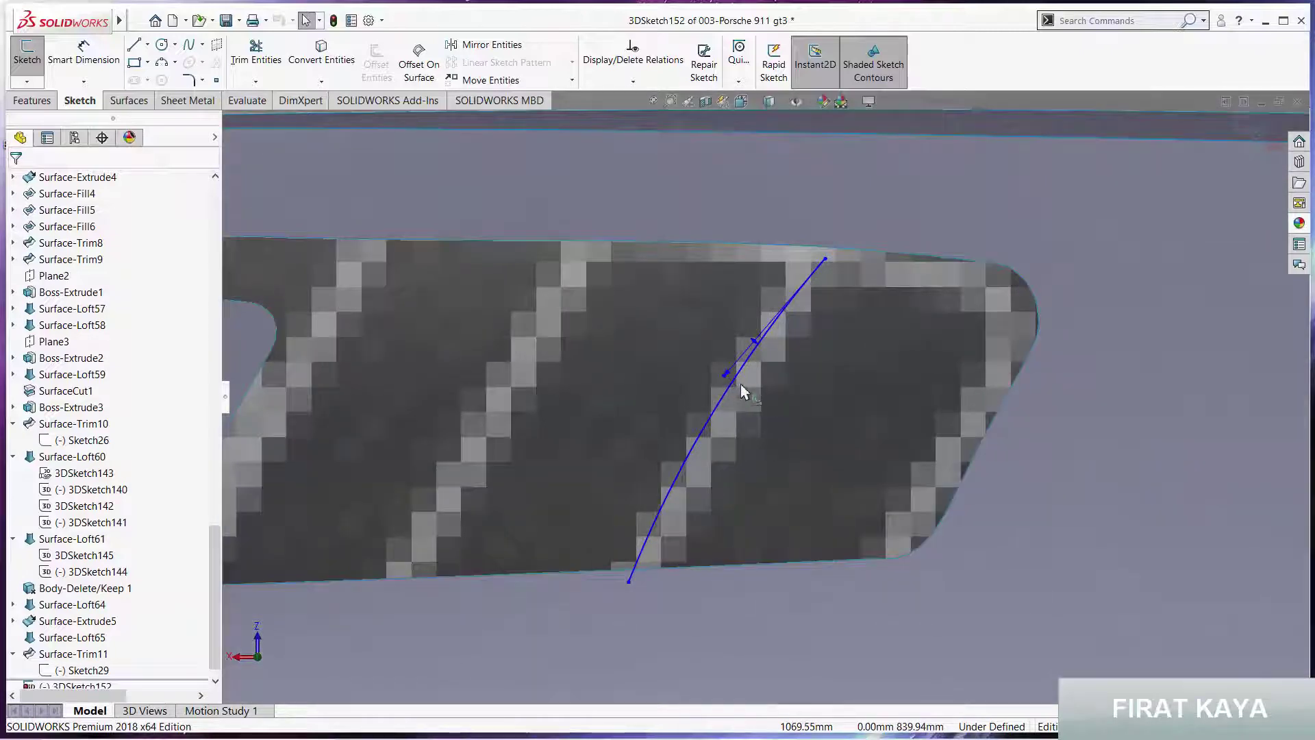
left_click_drag(726, 373, 744, 385)
key("Escape")
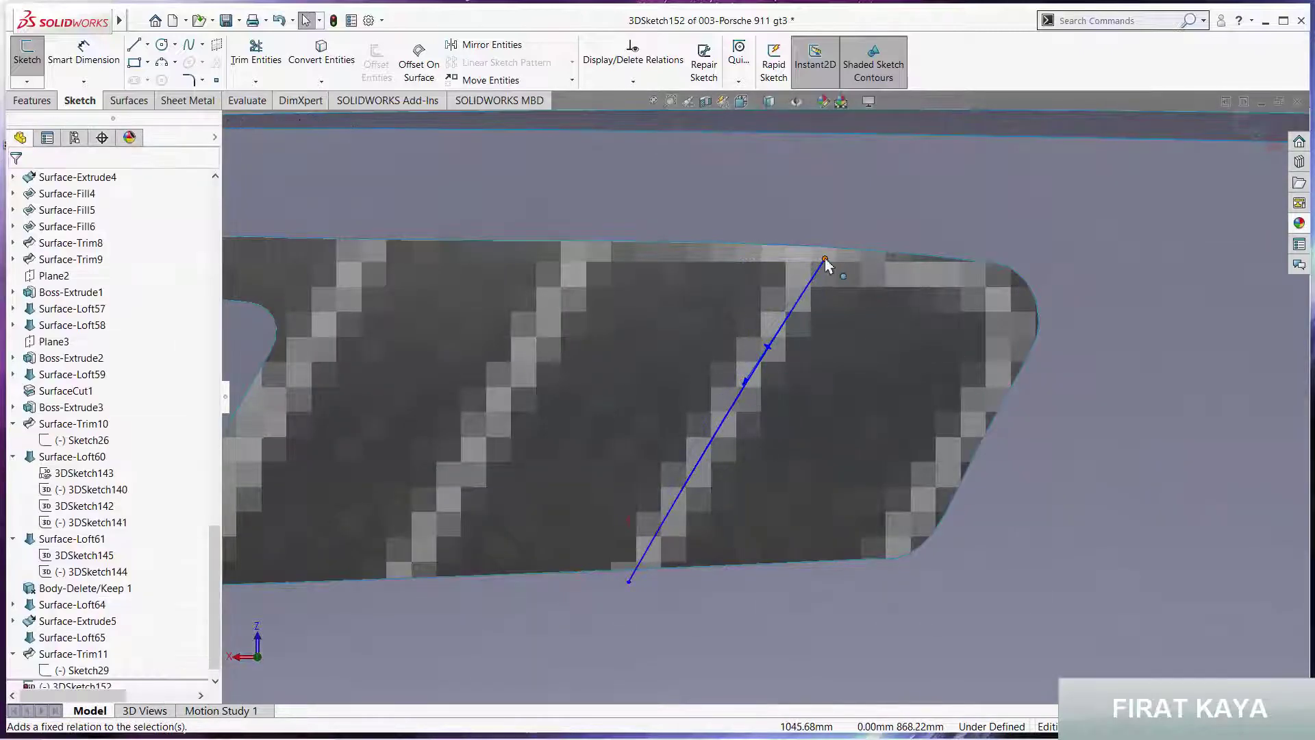
Move the line's upper endpoint along Z and Y with the triad, then hide the triad
right_click(825, 257)
left_click(892, 374)
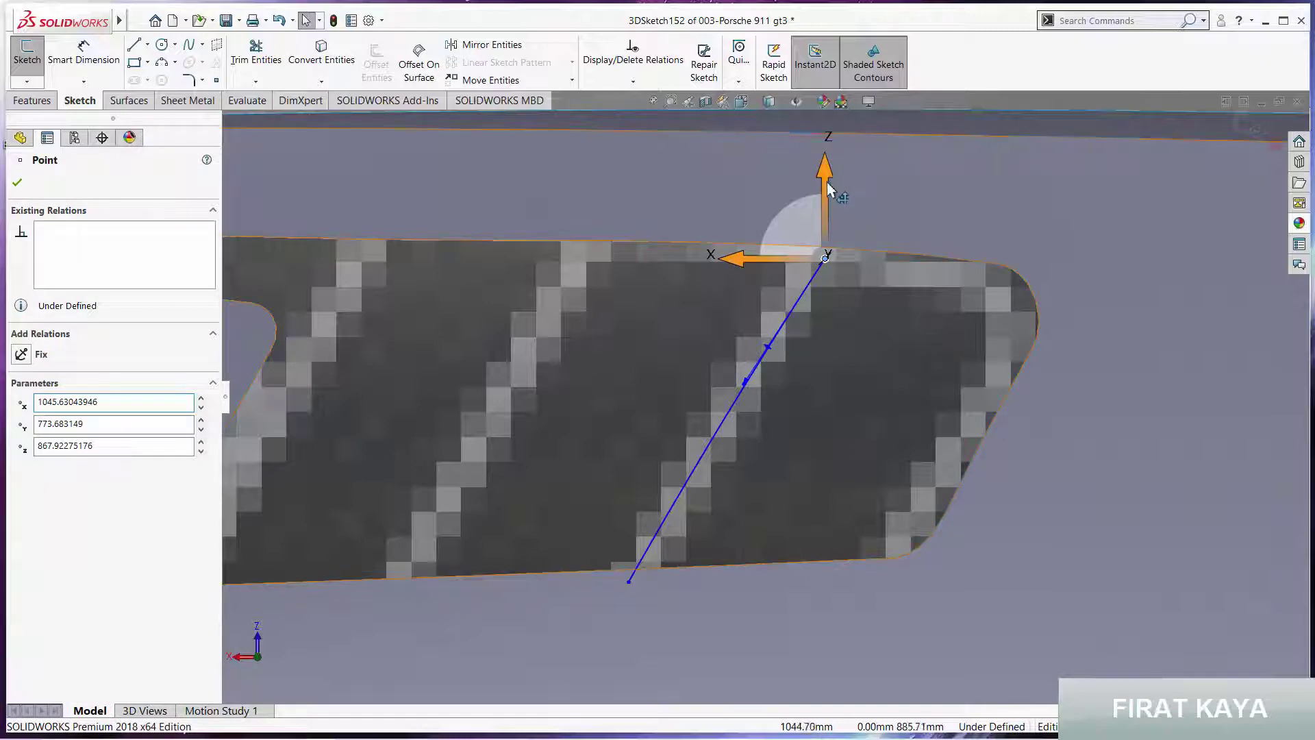
left_click_drag(829, 192, 836, 152)
left_click_drag(773, 208, 774, 210)
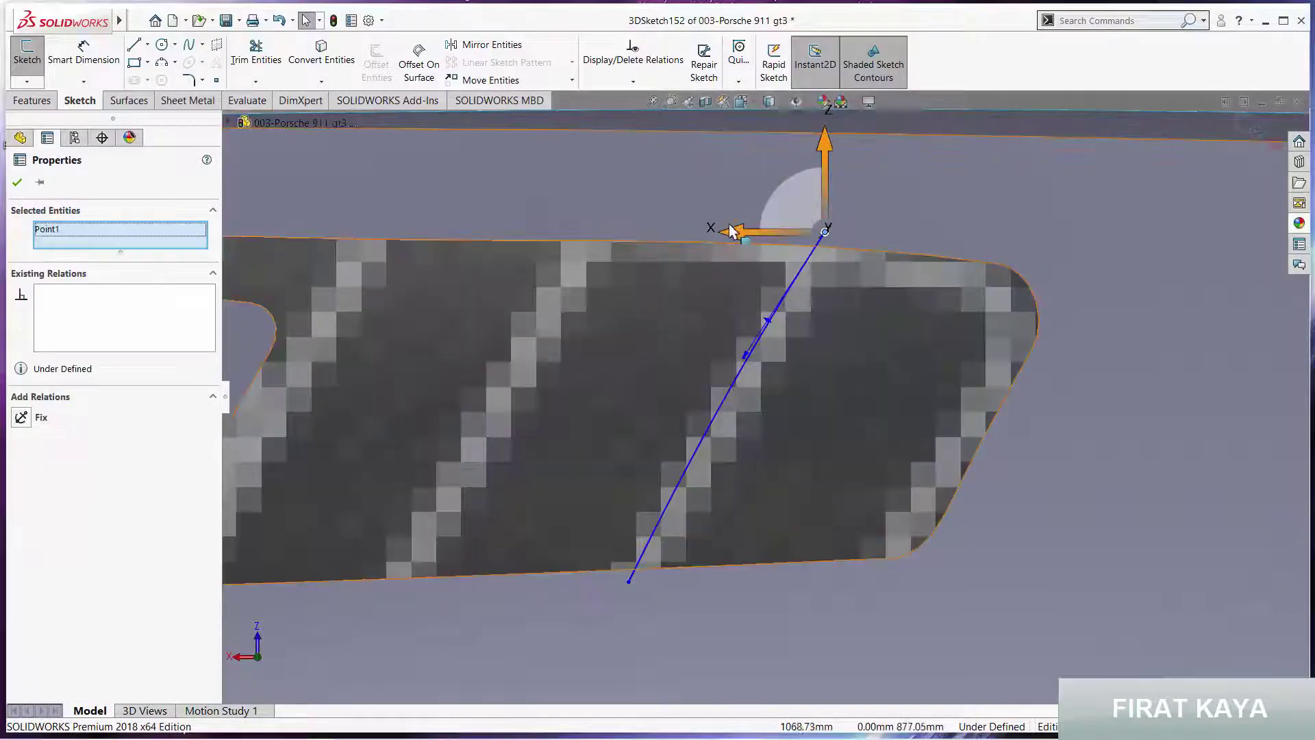
mouse_move(841, 321)
middle_mouse_down()
mouse_move(733, 253)
mouse_move(676, 390)
middle_mouse_up()
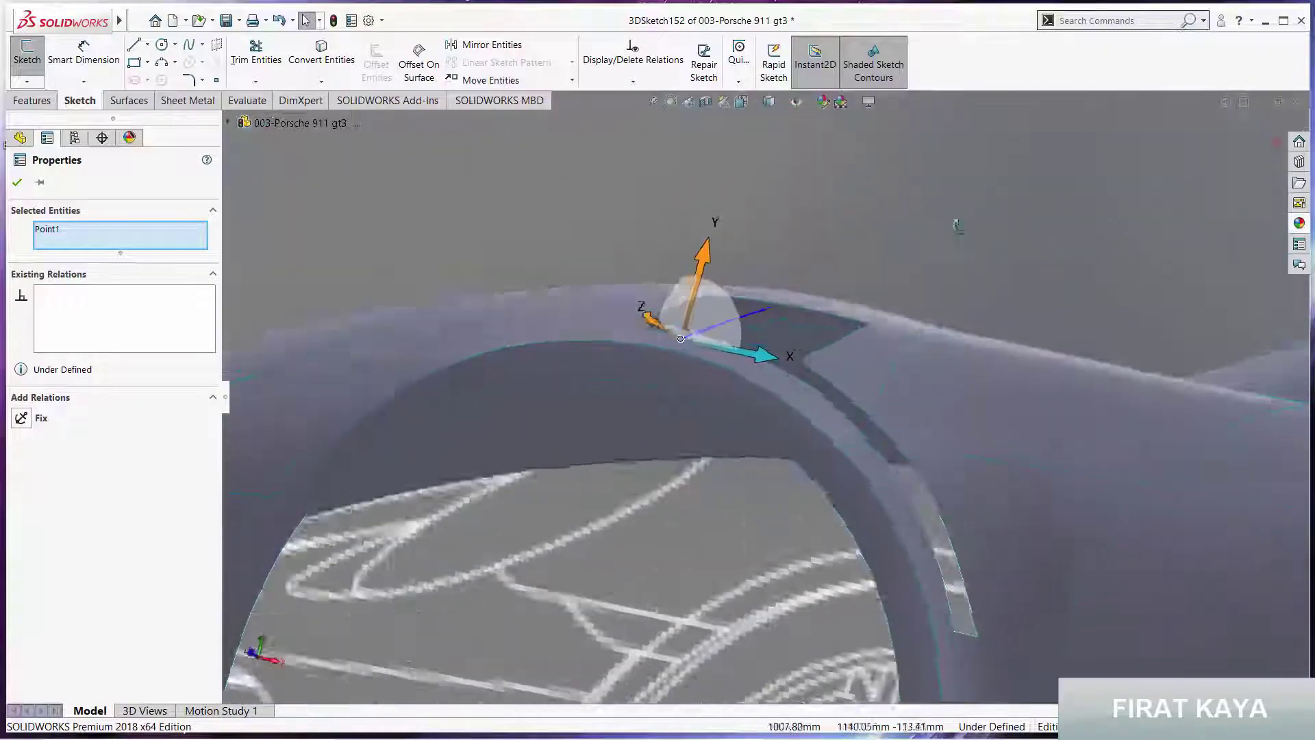
scroll(675, 394, "up", 3)
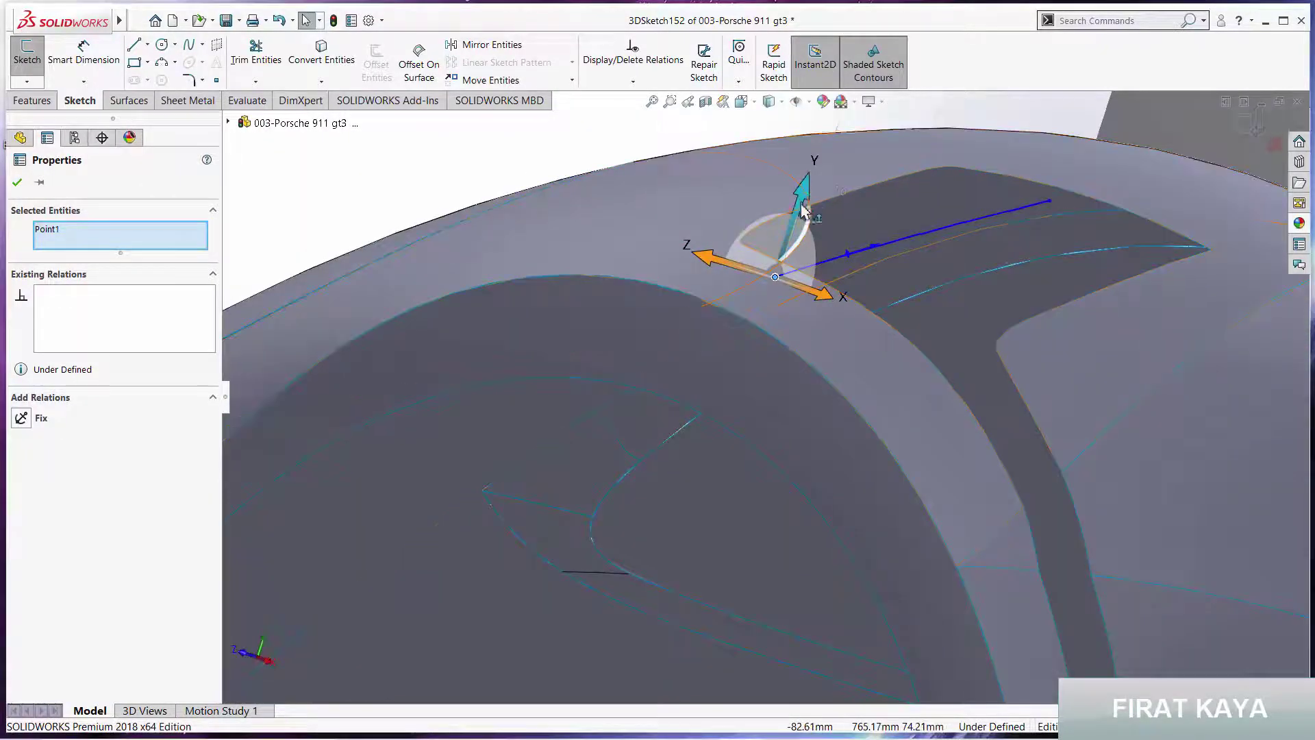
left_click_drag(807, 198, 803, 214)
right_click(803, 248)
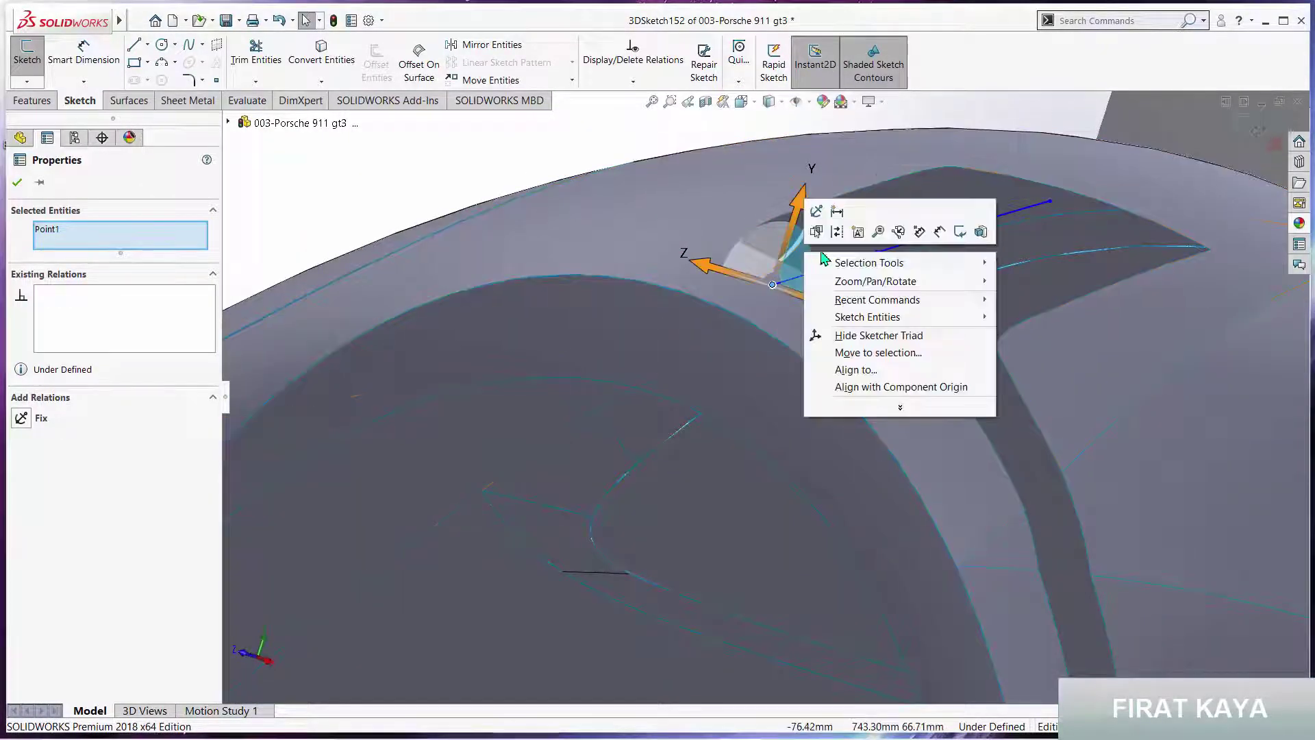
left_click(866, 335)
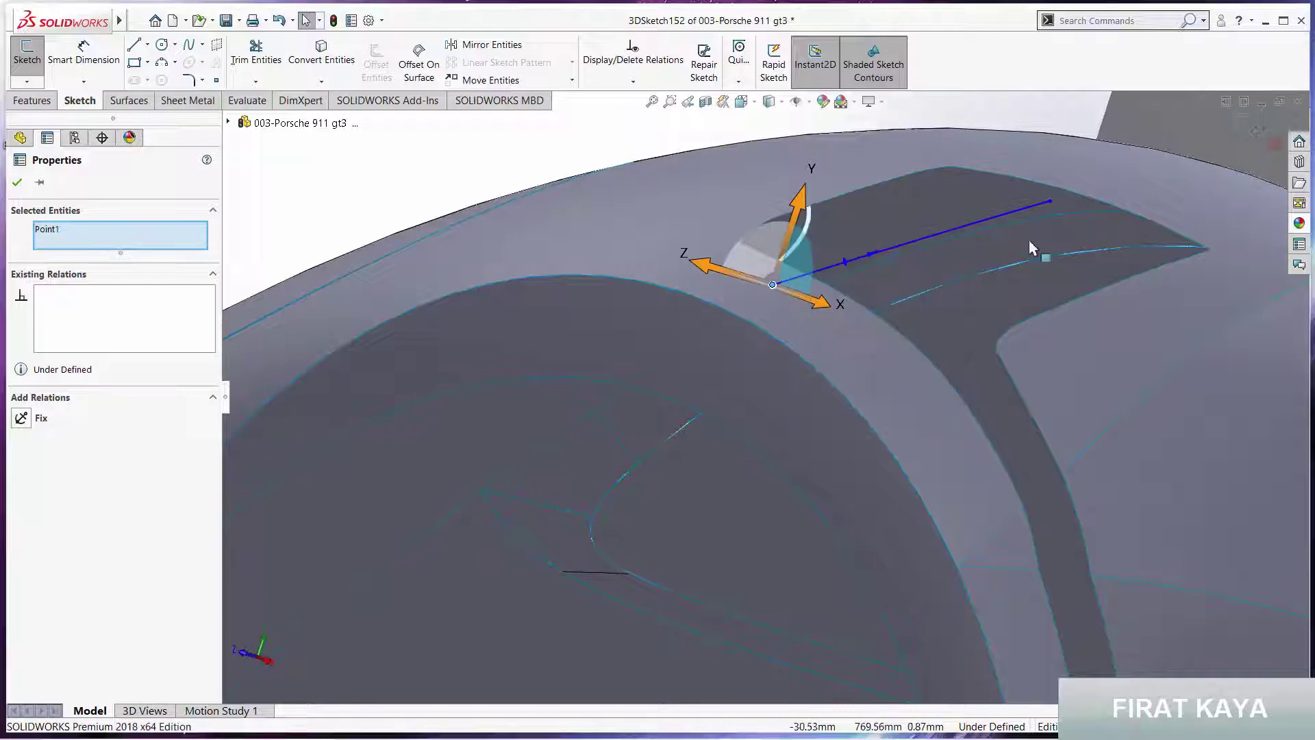
Push the line's other endpoint along Z with the triad, then hide the triad
right_click(1050, 201)
left_click(1117, 319)
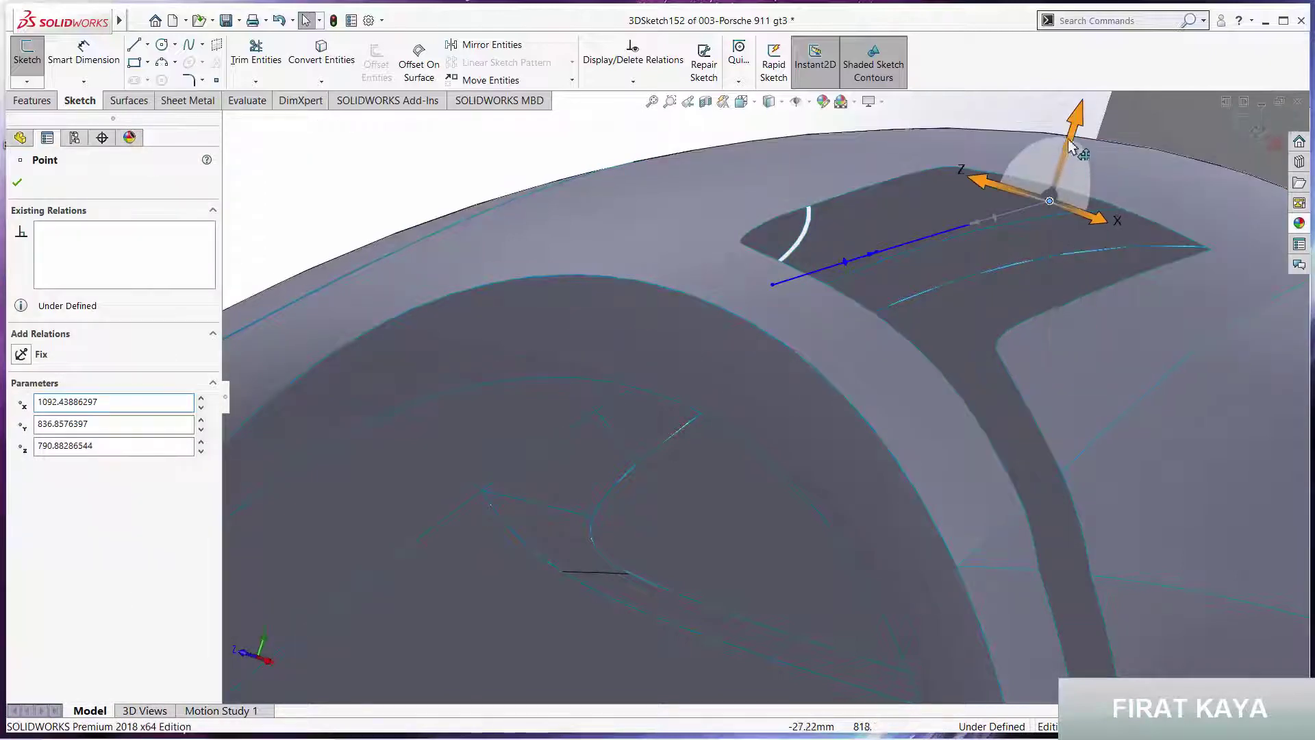
left_click(1075, 125)
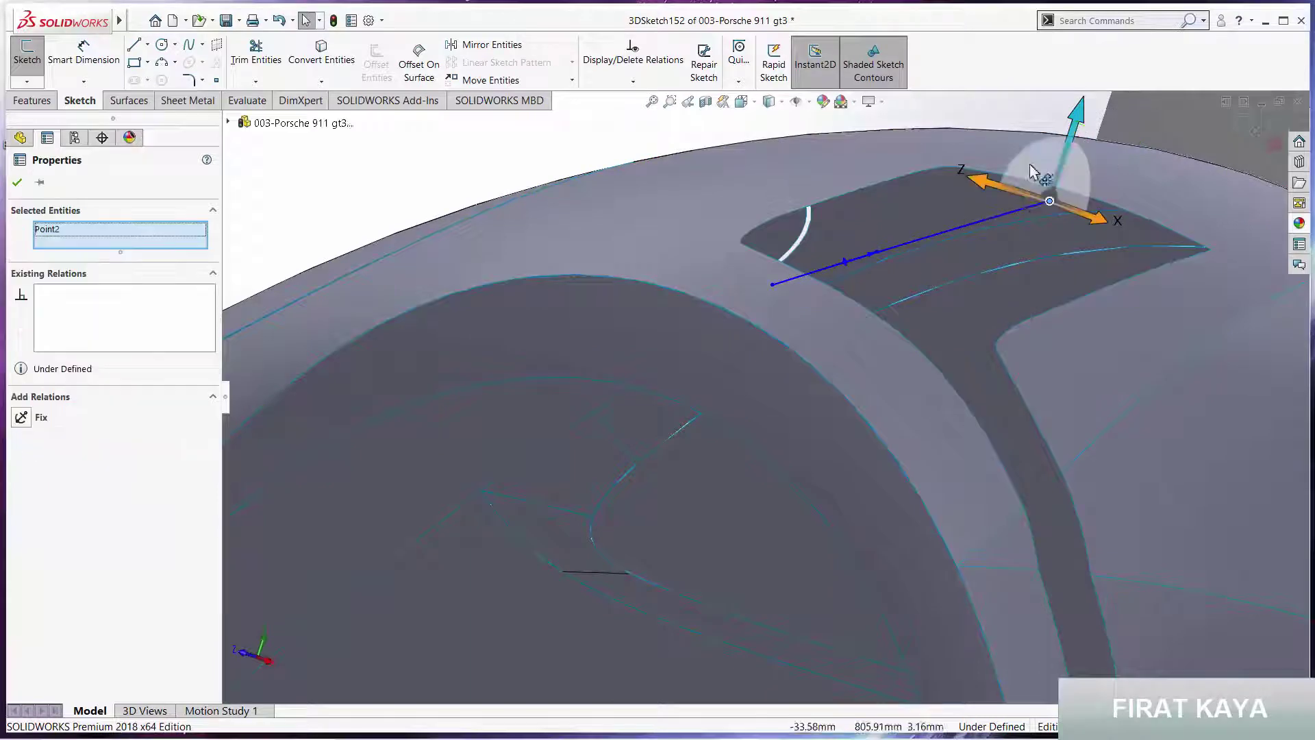
mouse_move(1075, 124)
middle_mouse_down()
mouse_move(929, 429)
mouse_move(728, 625)
mouse_move(786, 470)
middle_mouse_up()
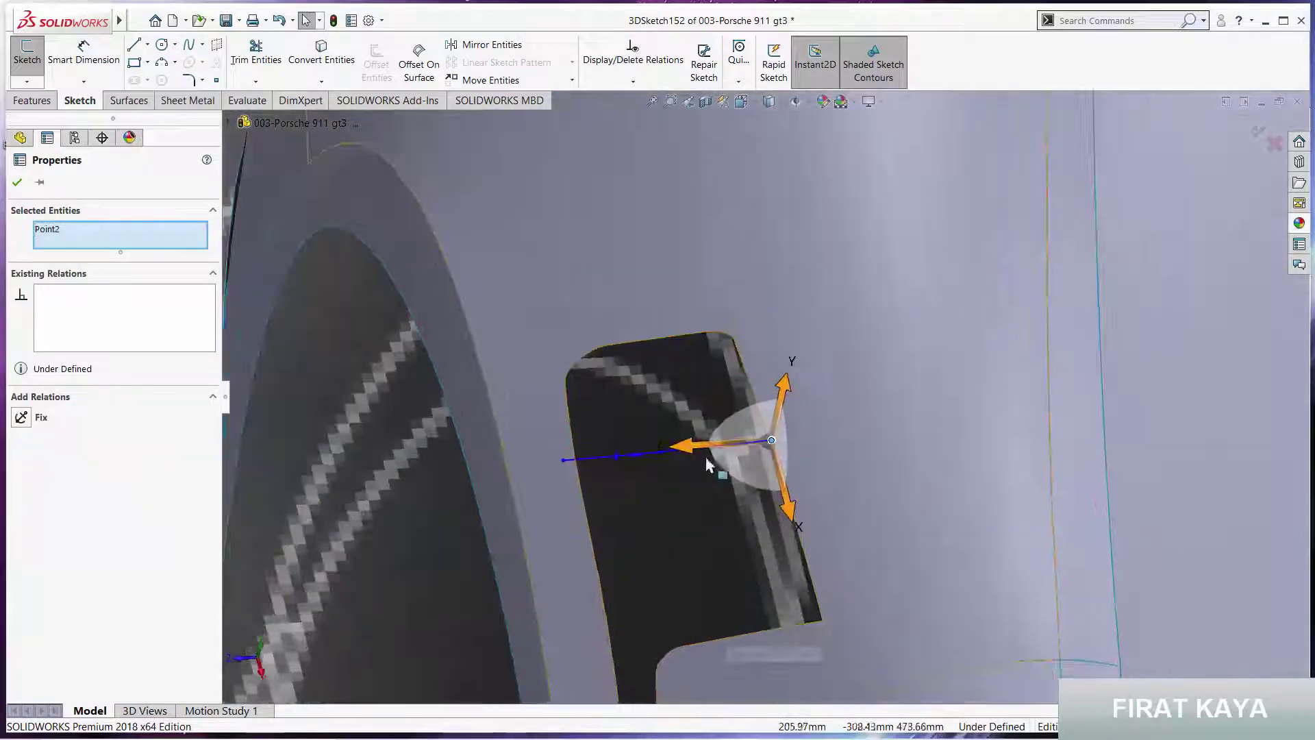
left_click_drag(693, 446, 706, 449)
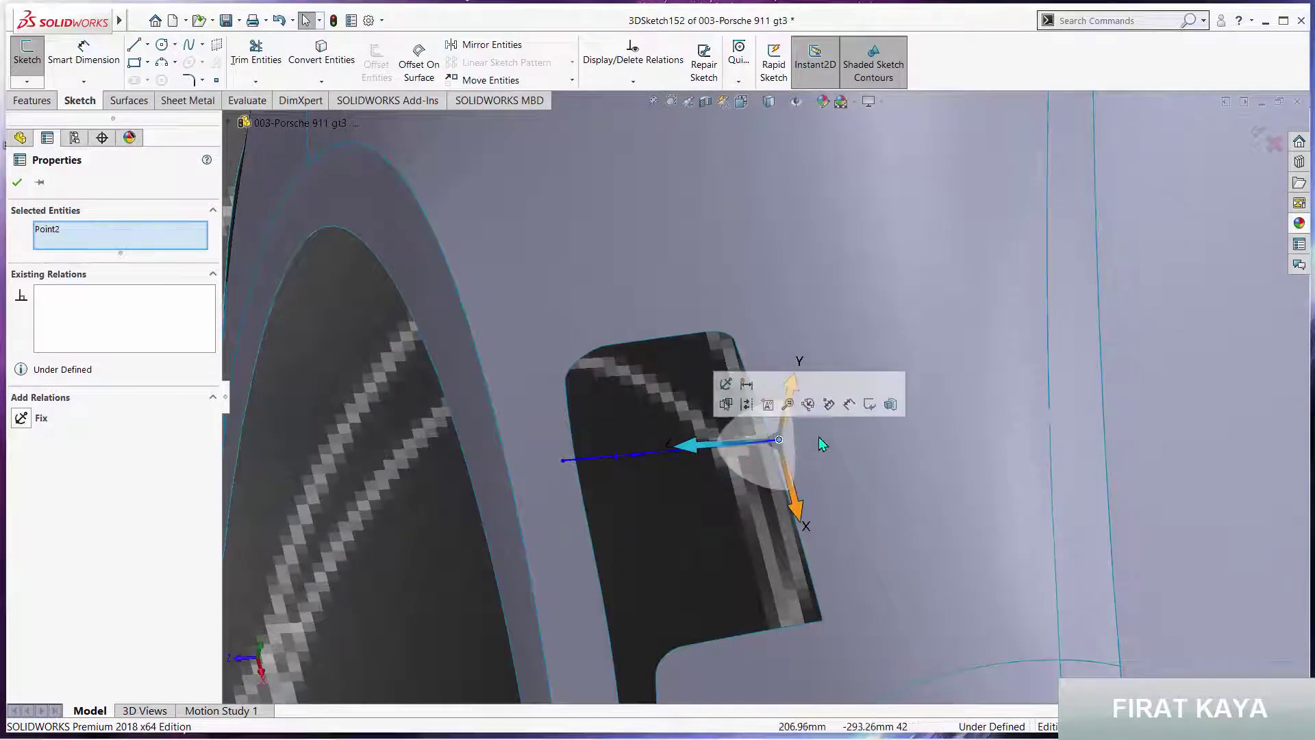
middle_click_drag(705, 448, 810, 306)
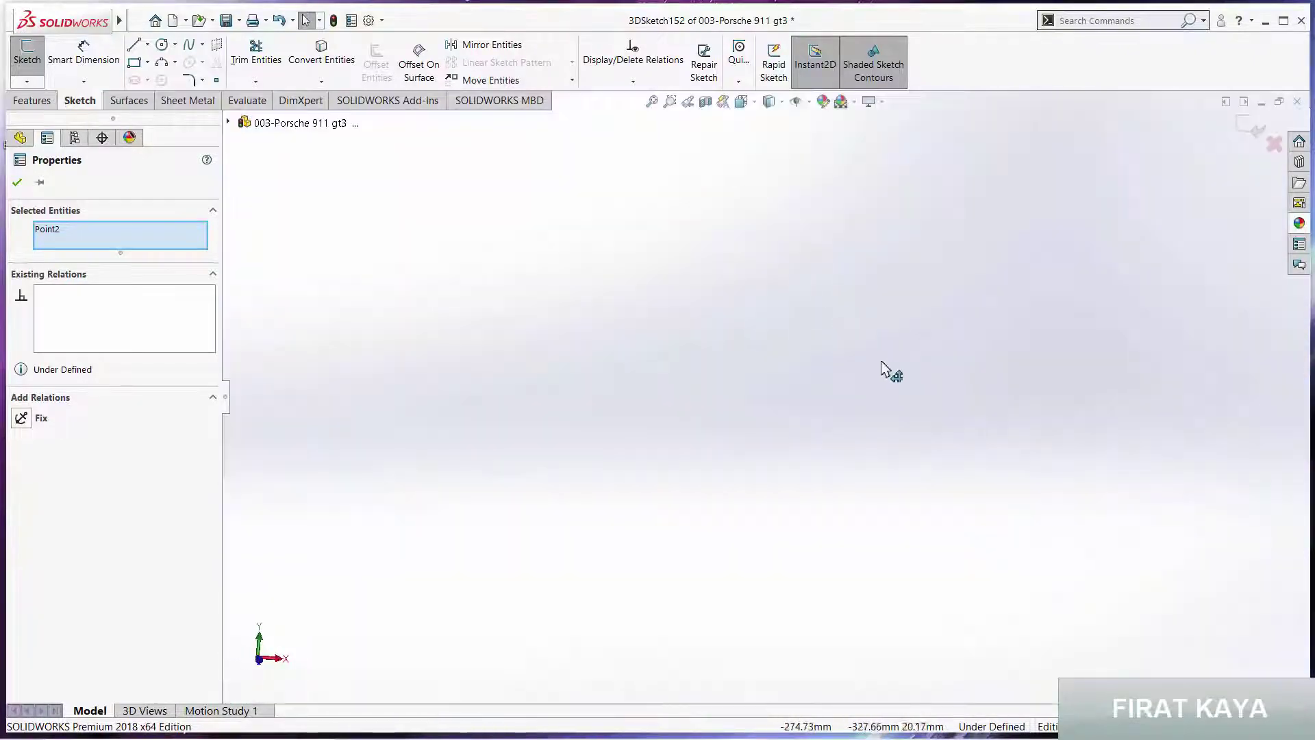
middle_click_drag(881, 363, 976, 305)
scroll(977, 306, "down", 3)
scroll(974, 315, "down", 3)
scroll(971, 327, "down", 3)
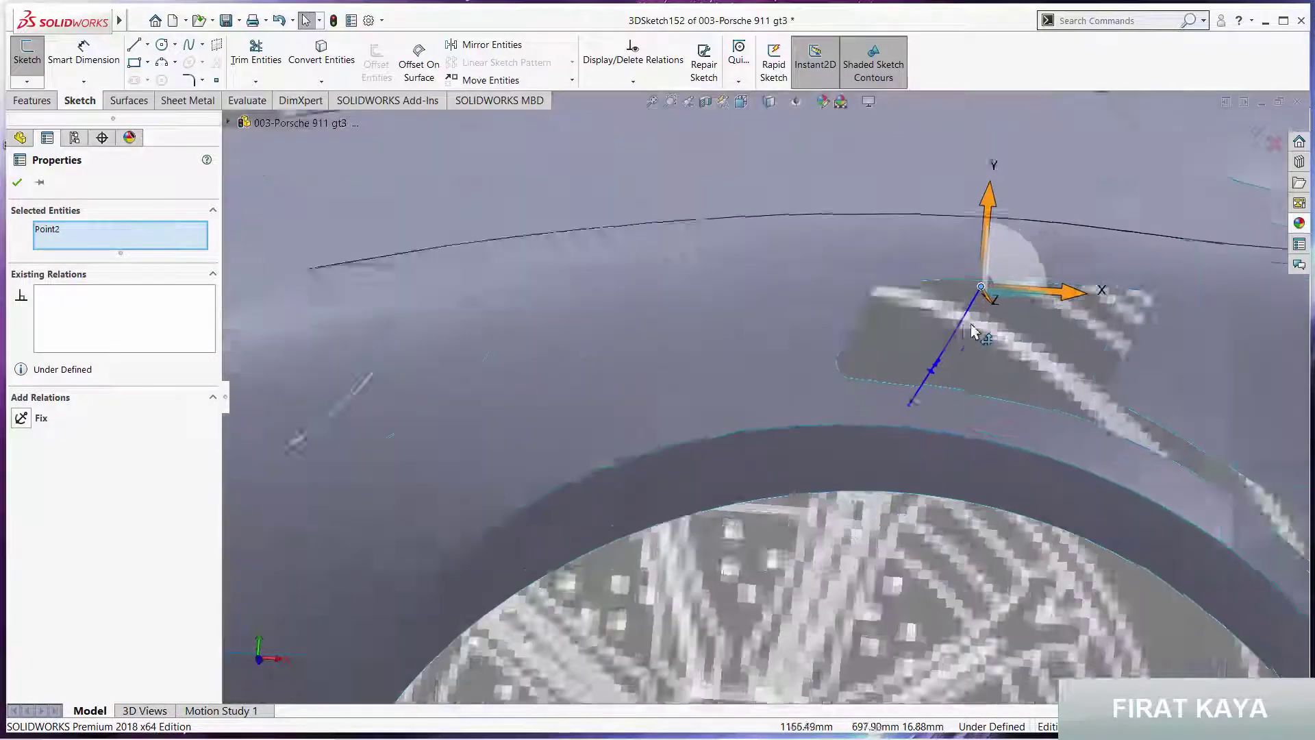
scroll(975, 334, "down", 2)
middle_click_drag(949, 308, 914, 302)
scroll(788, 376, "up", 3)
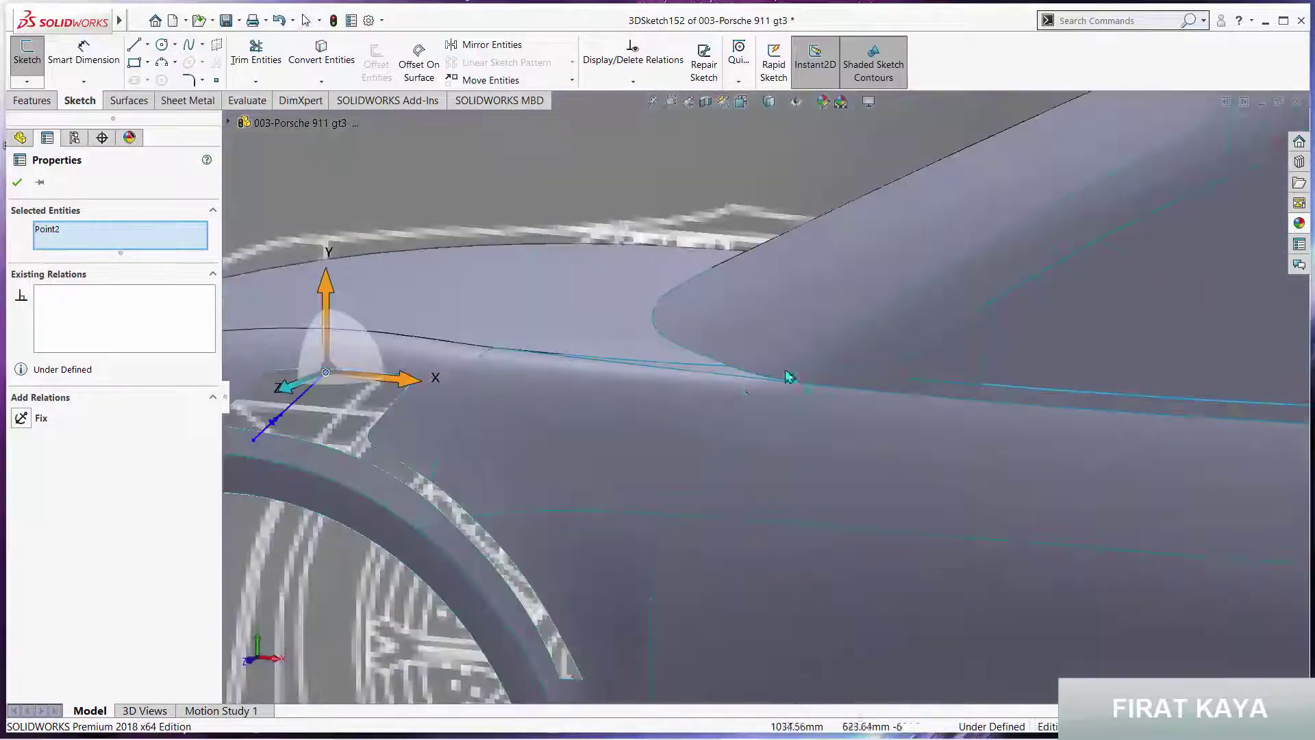
scroll(1015, 268, "up", 2)
right_click(529, 357)
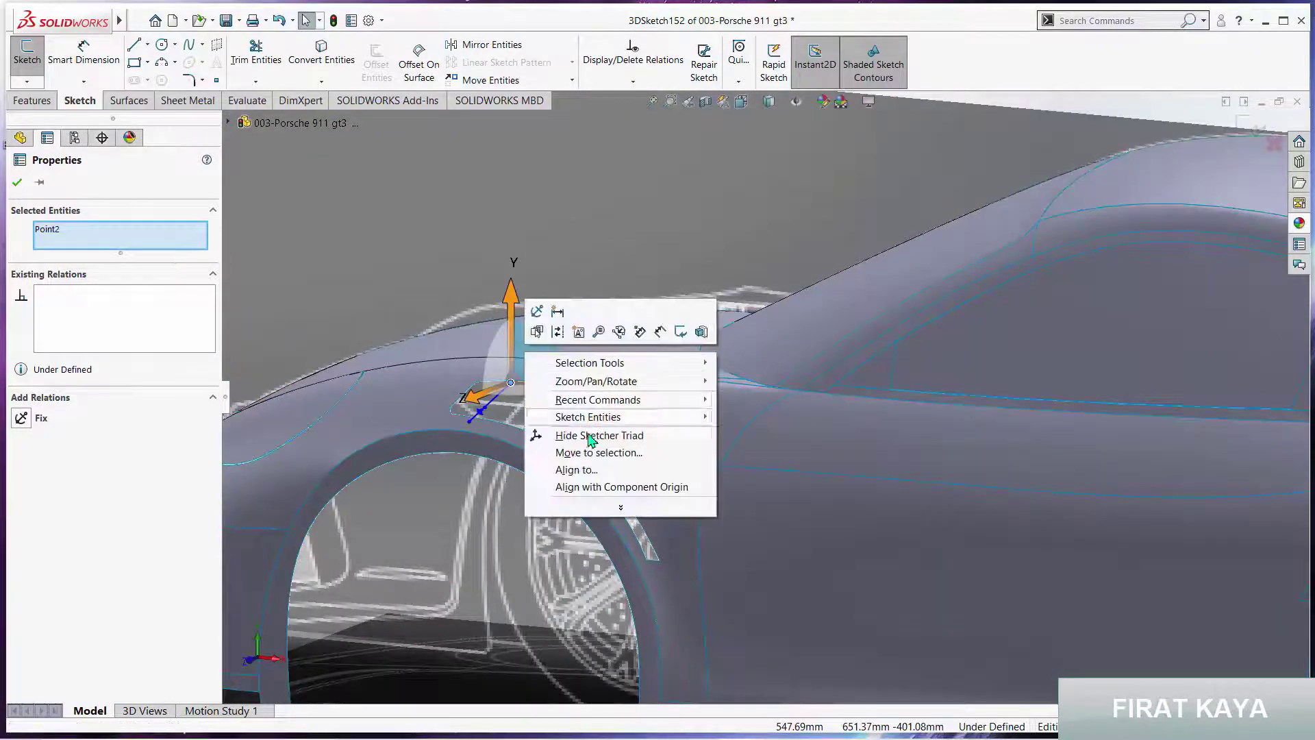
left_click(590, 436)
Check the line across the fender vent from the Right view and a rear three-quarter view
scroll(582, 425, "up", 5)
middle_click_drag(572, 407, 652, 387)
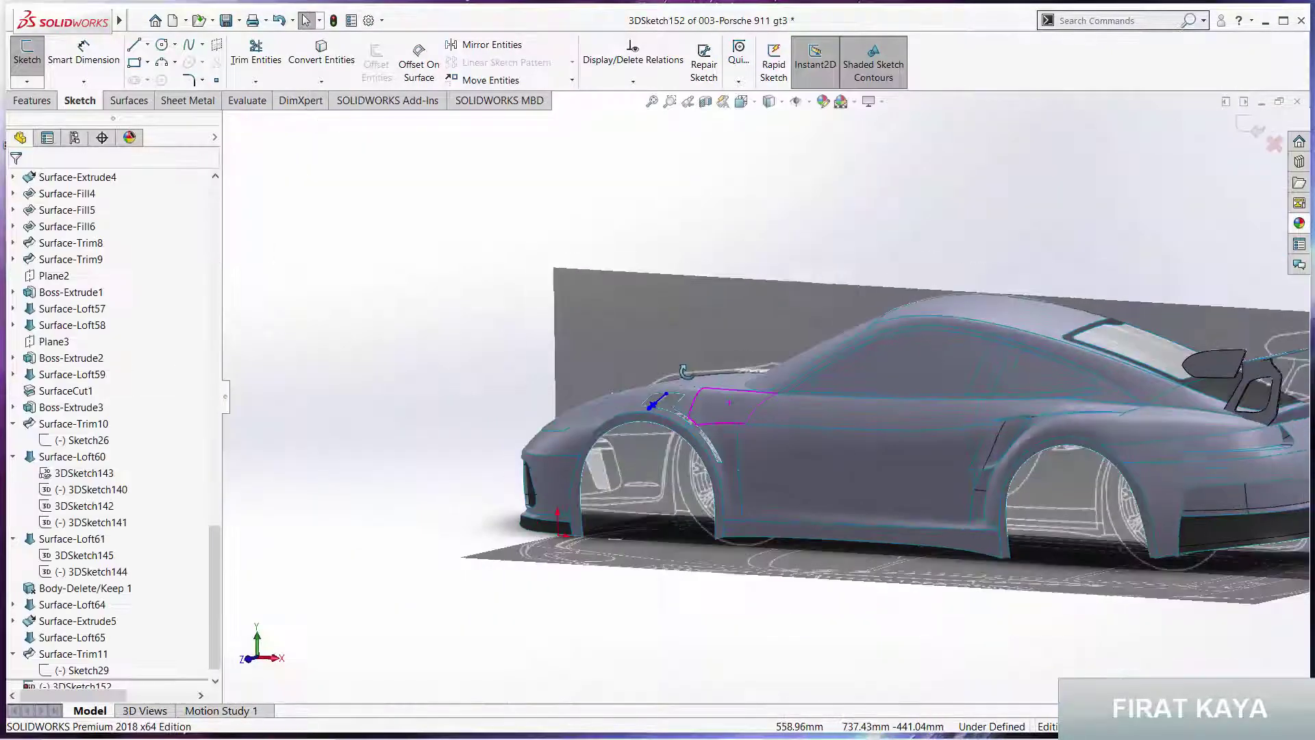
key("space")
left_click(593, 434)
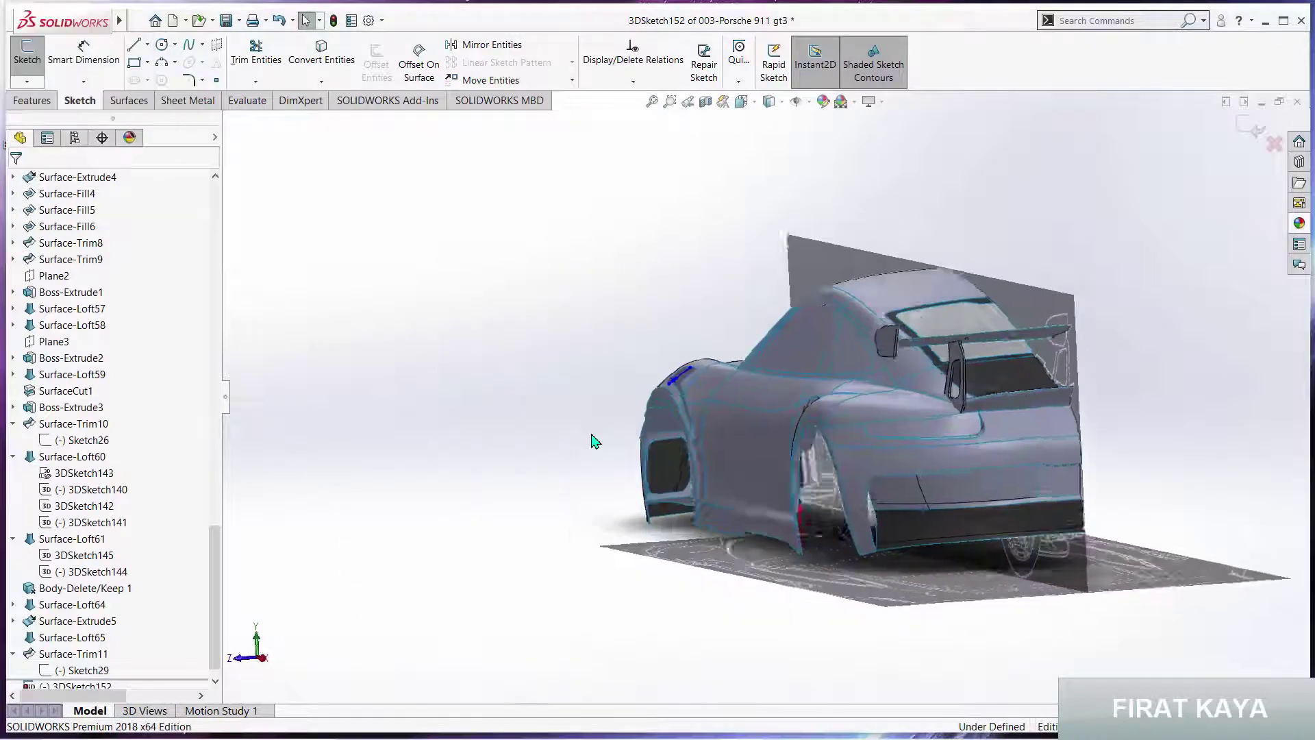
scroll(549, 359, "down", 3)
scroll(614, 384, "down", 6)
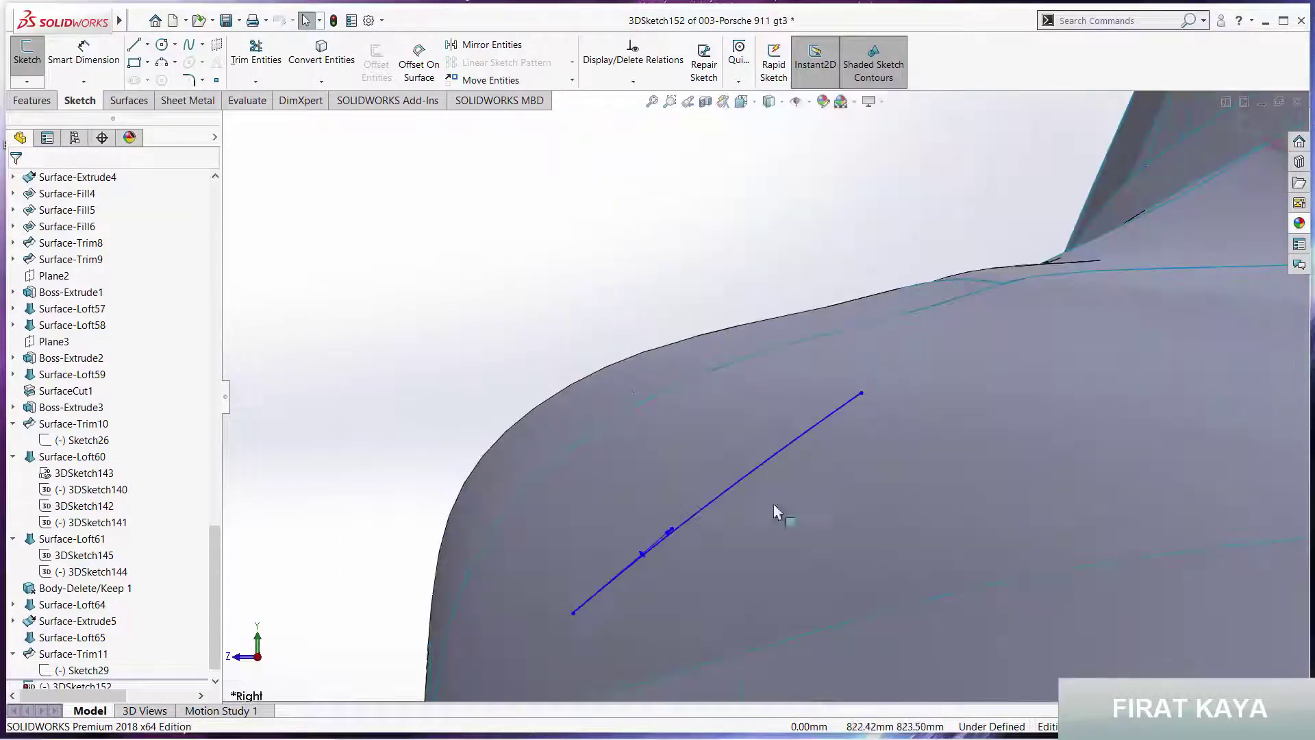
left_click(688, 557)
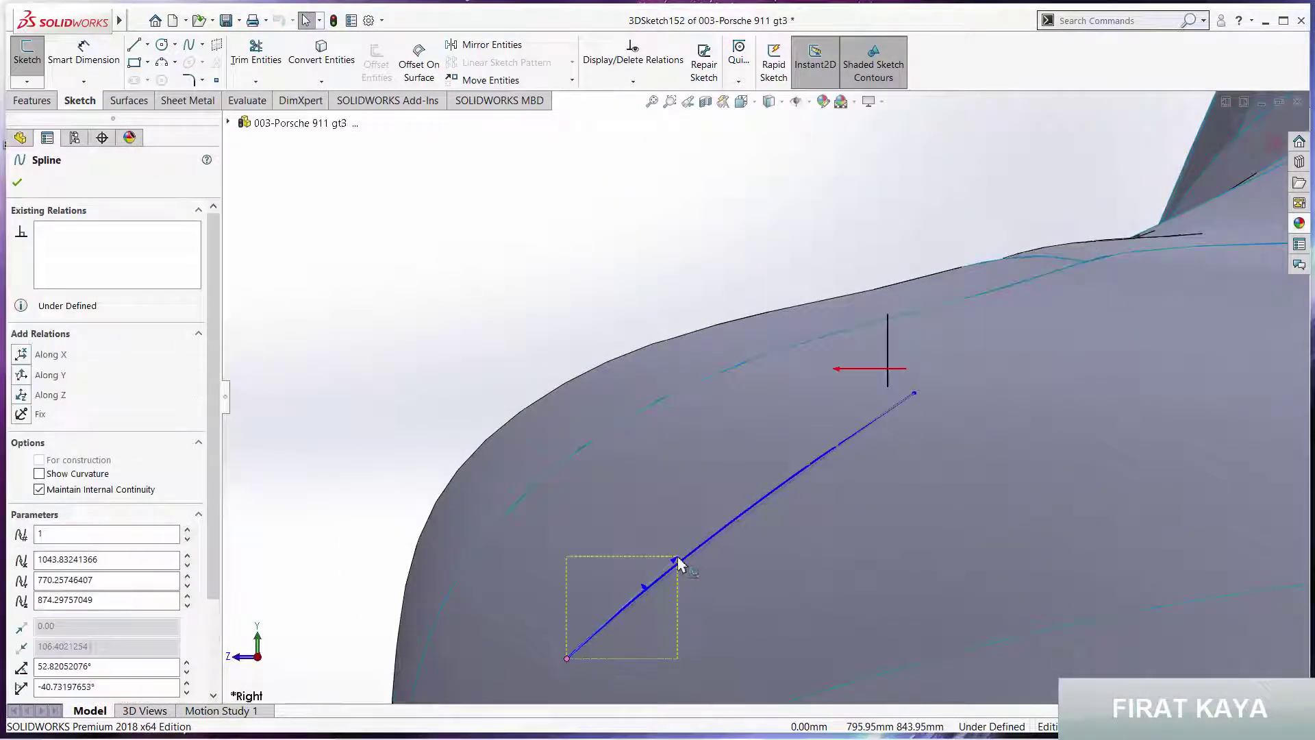
key("Escape")
mouse_move(761, 427)
middle_mouse_down()
mouse_move(617, 445)
mouse_move(676, 347)
middle_mouse_up()
scroll(574, 429, "up", 5)
scroll(676, 347, "down", 4)
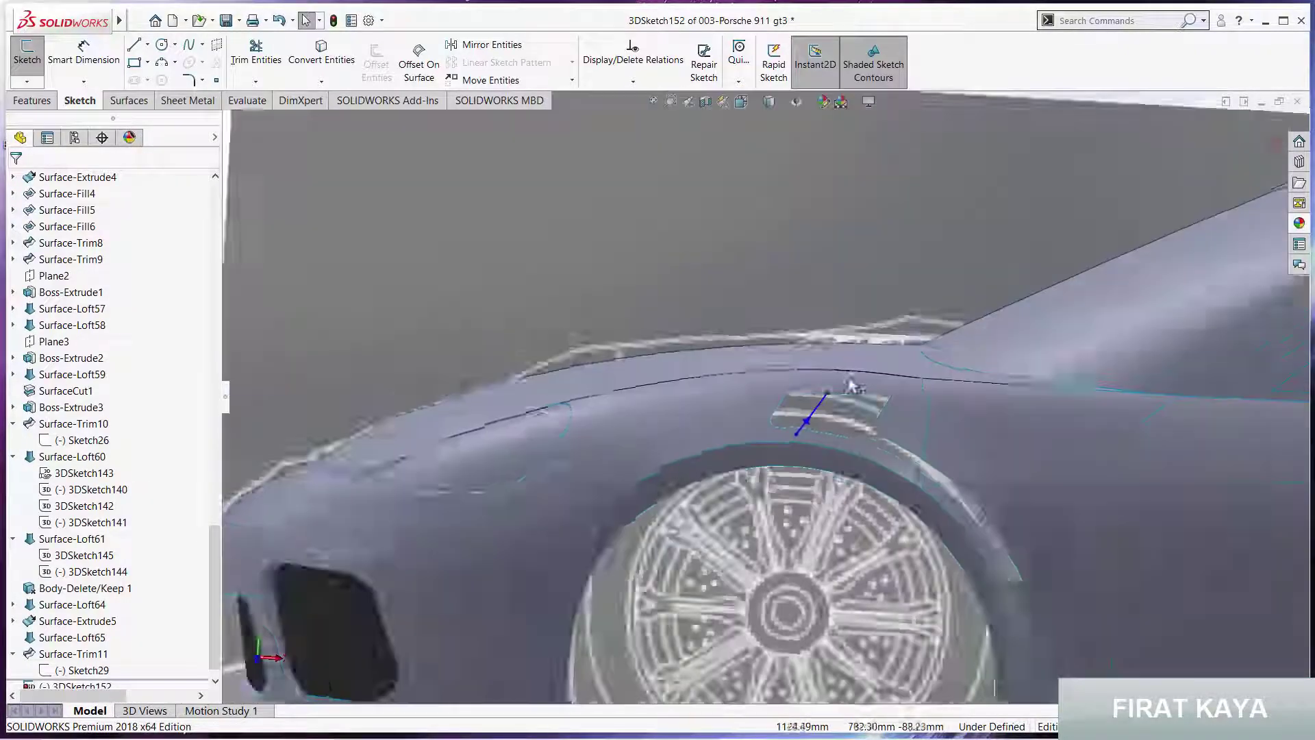
scroll(810, 446, "down", 3)
scroll(810, 446, "down", 3)
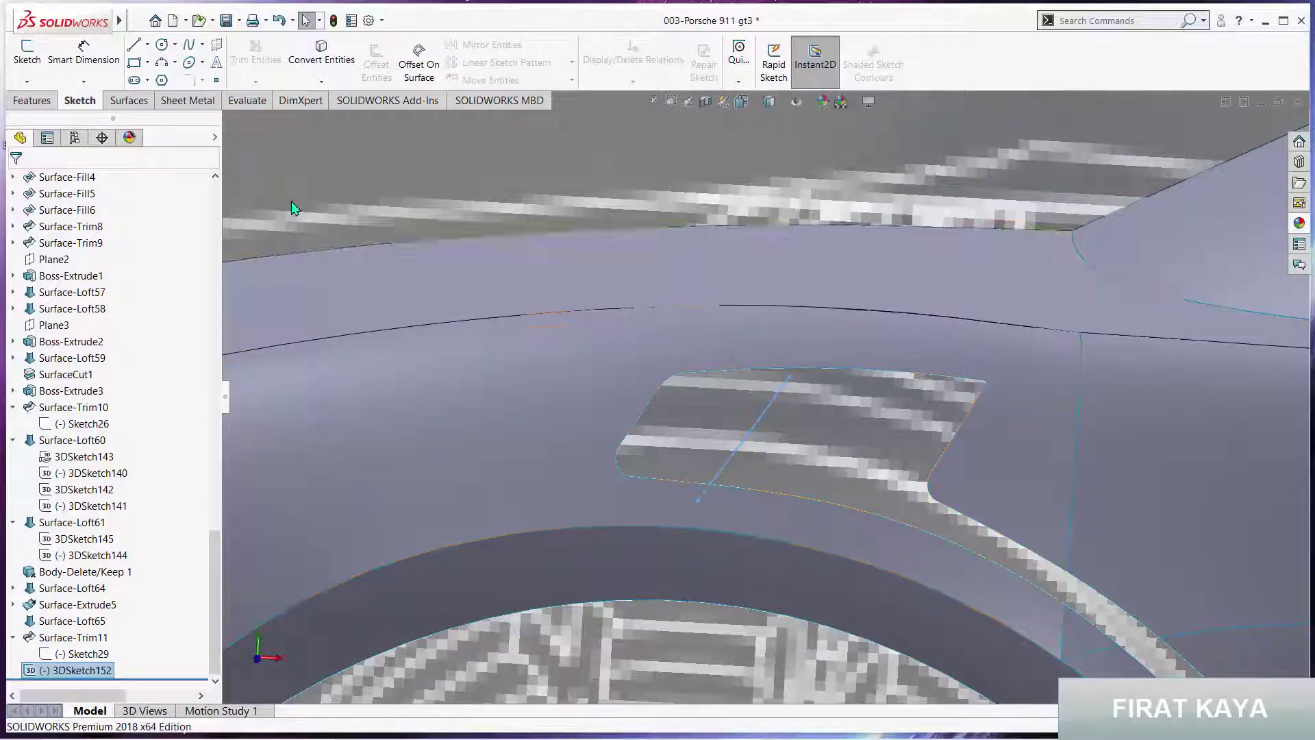
Extrude the vent line into a surface 80 mm along Sağ Düzlem, reversed
left_click(121, 102)
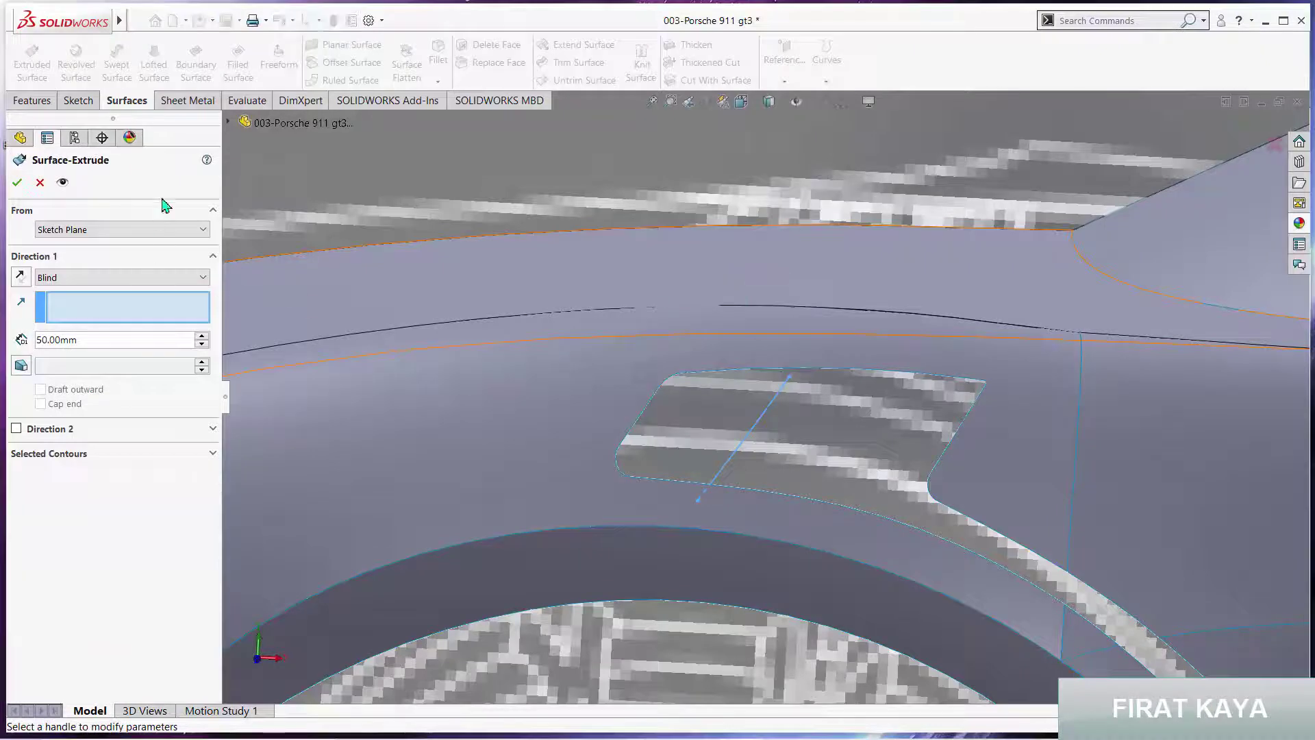
left_click(248, 130)
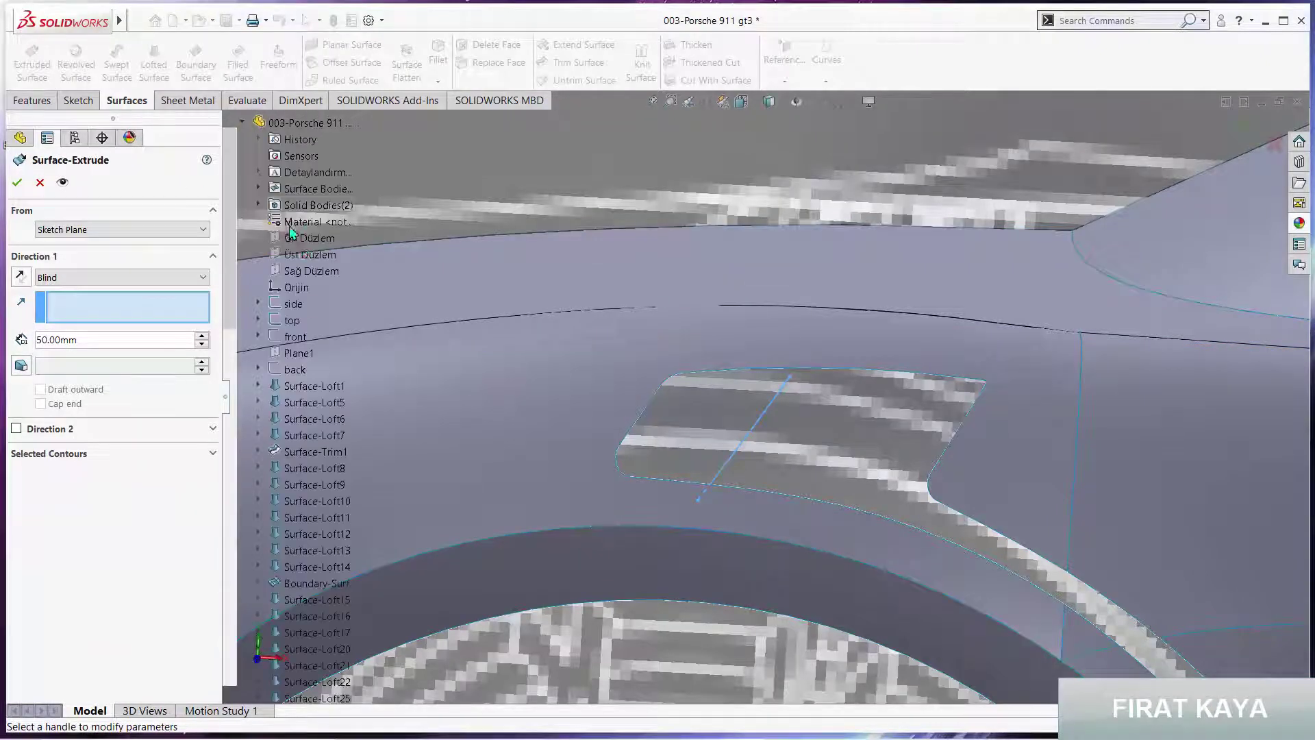
left_click(306, 273)
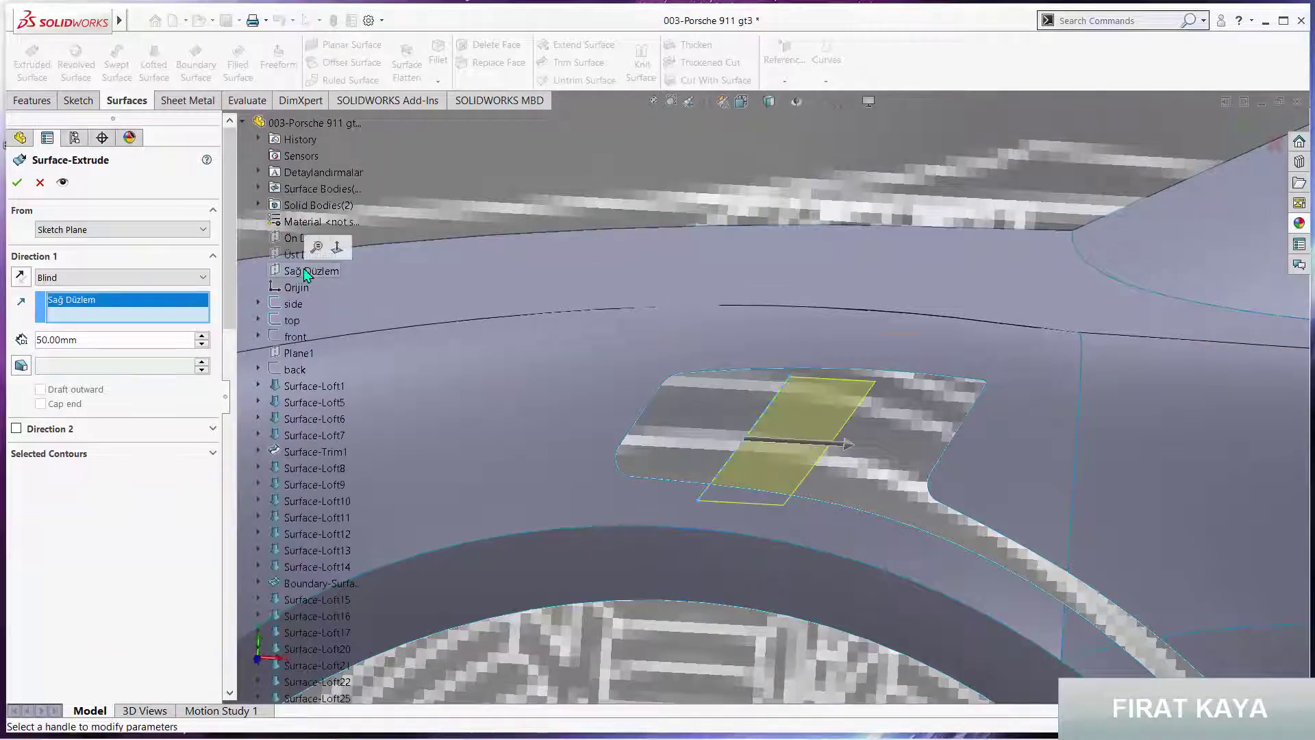
left_click(24, 278)
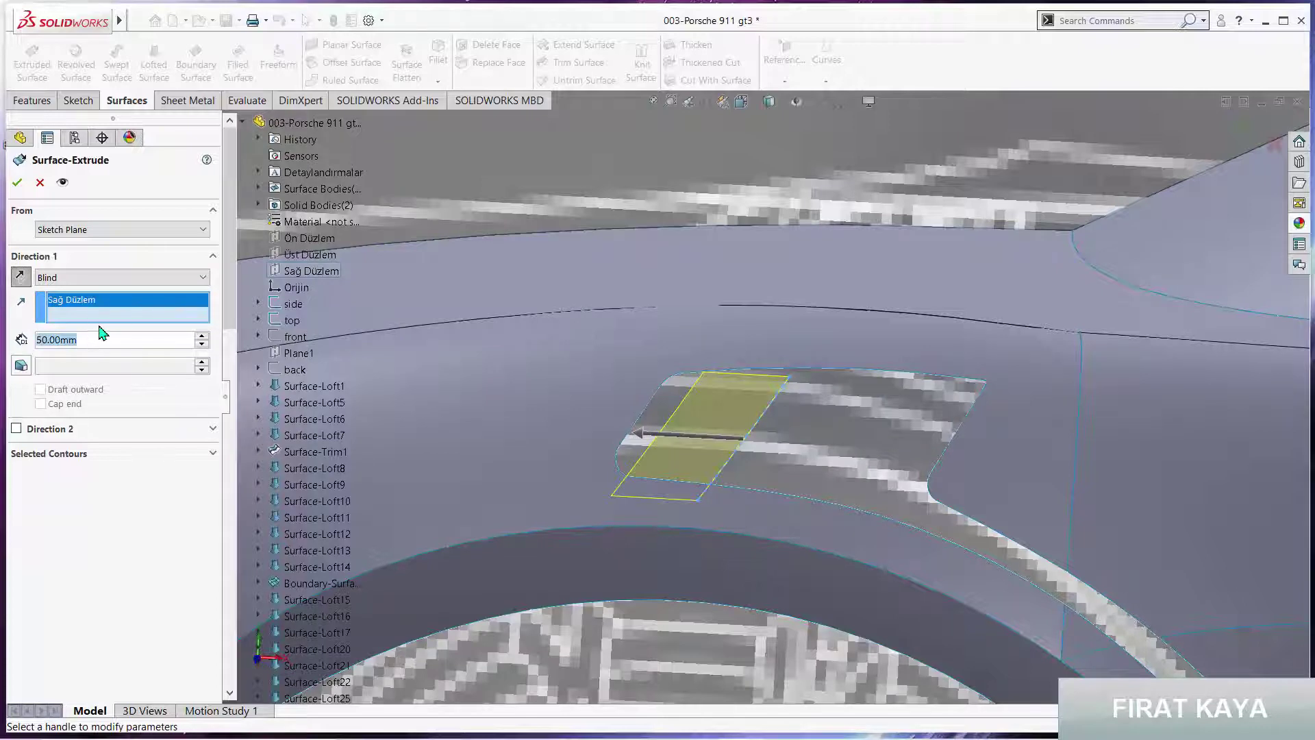
type("80")
key("Return")
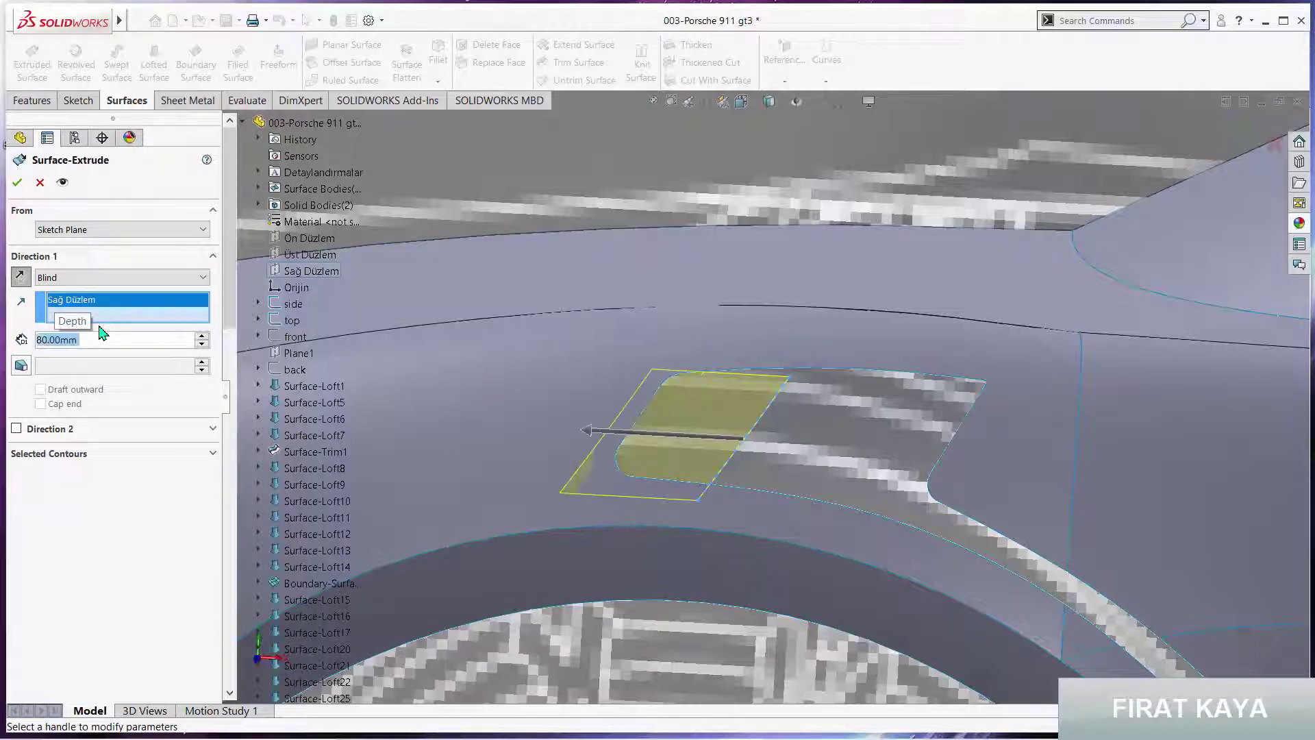
key("Return")
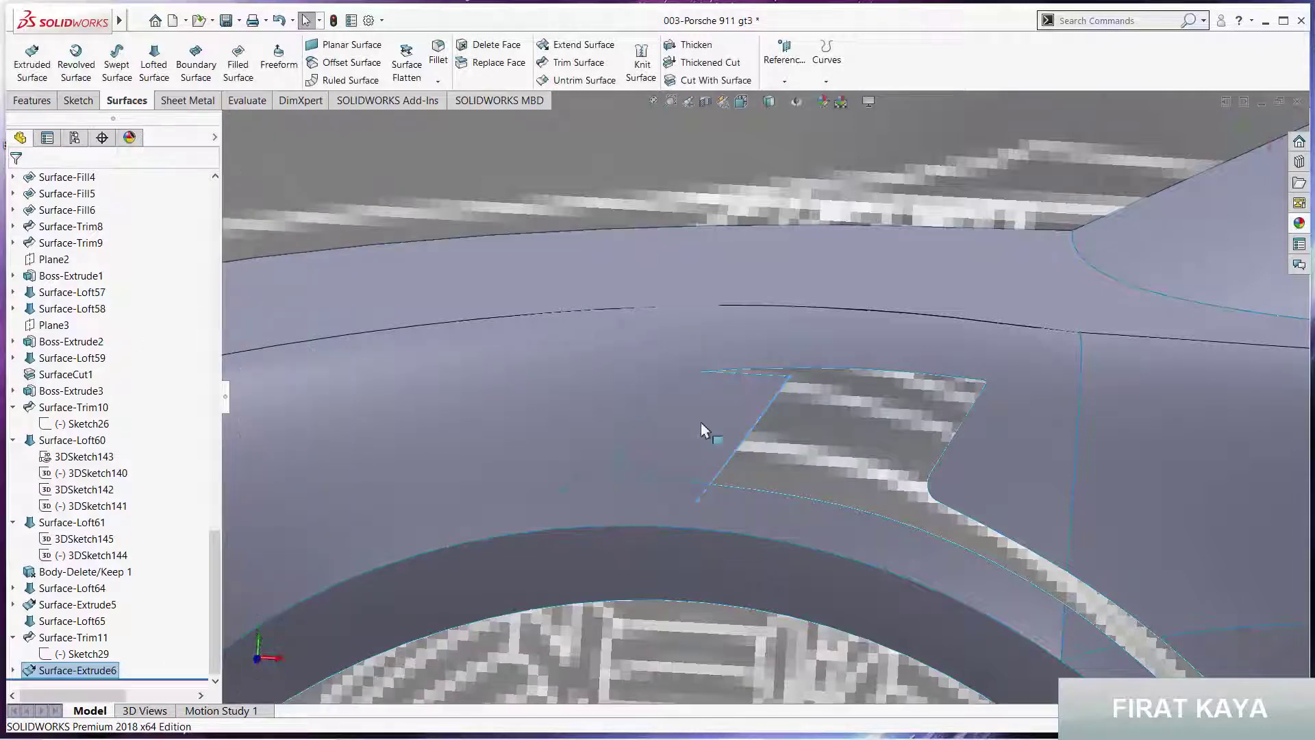
Change the Surface-Extrude6 depth from 80 mm to 70 mm and rebuild
mouse_move(702, 424)
middle_mouse_down()
mouse_move(728, 510)
mouse_move(660, 376)
mouse_move(689, 368)
mouse_move(620, 498)
mouse_move(692, 440)
mouse_move(711, 347)
mouse_move(617, 530)
mouse_move(635, 508)
mouse_move(641, 447)
mouse_move(665, 454)
middle_mouse_up()
left_click(665, 467)
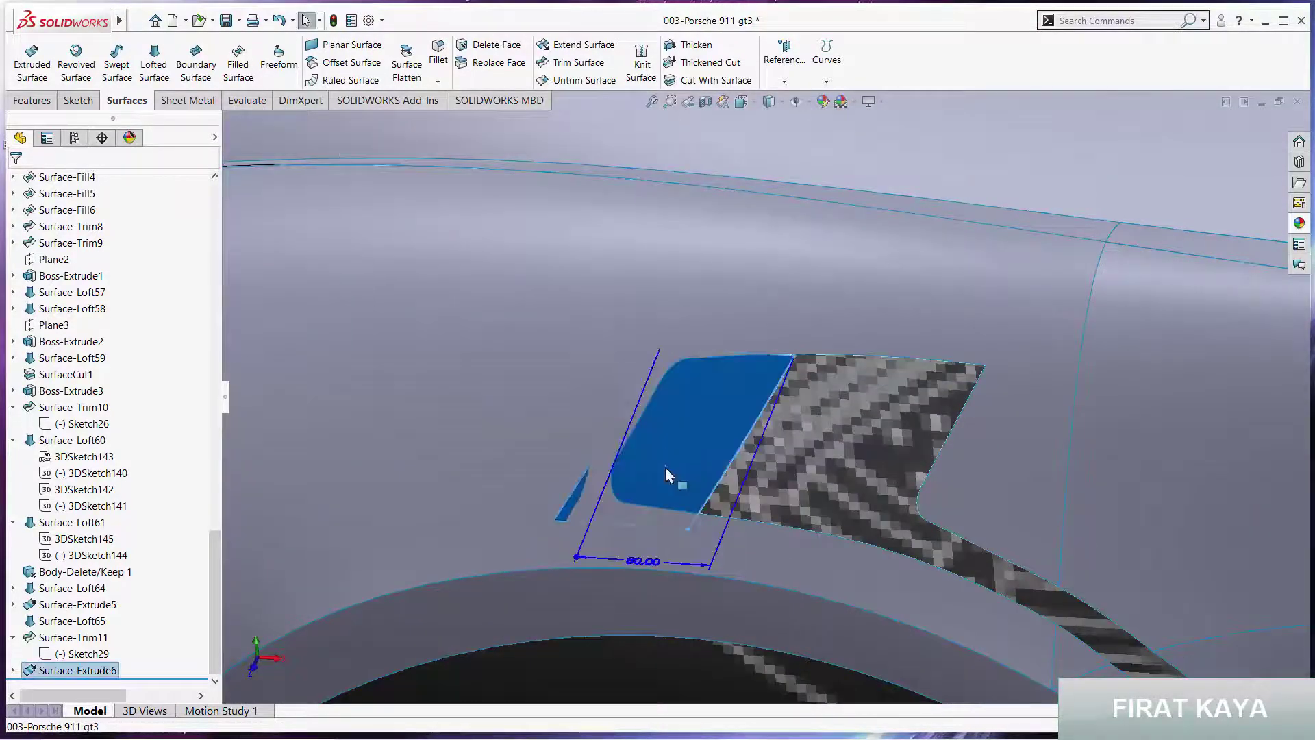
double_click(650, 563)
type("70")
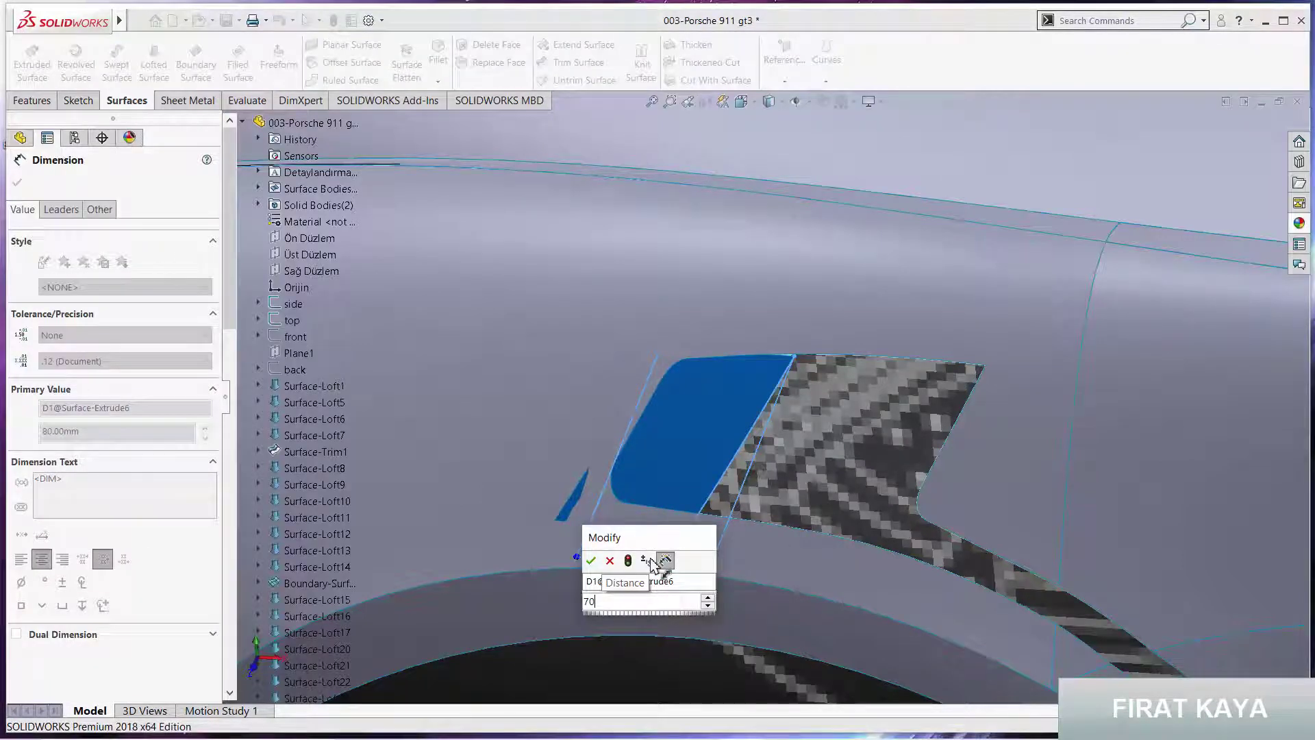
key("Return")
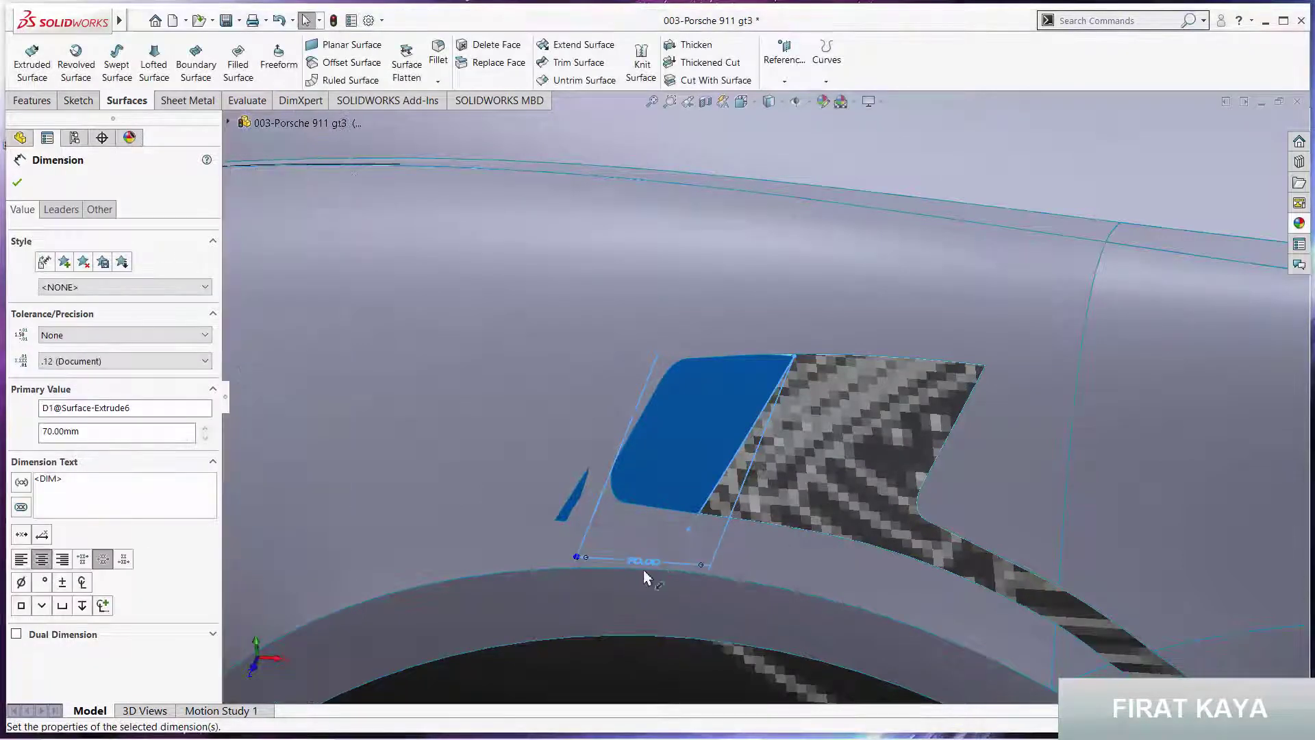
left_click(335, 22)
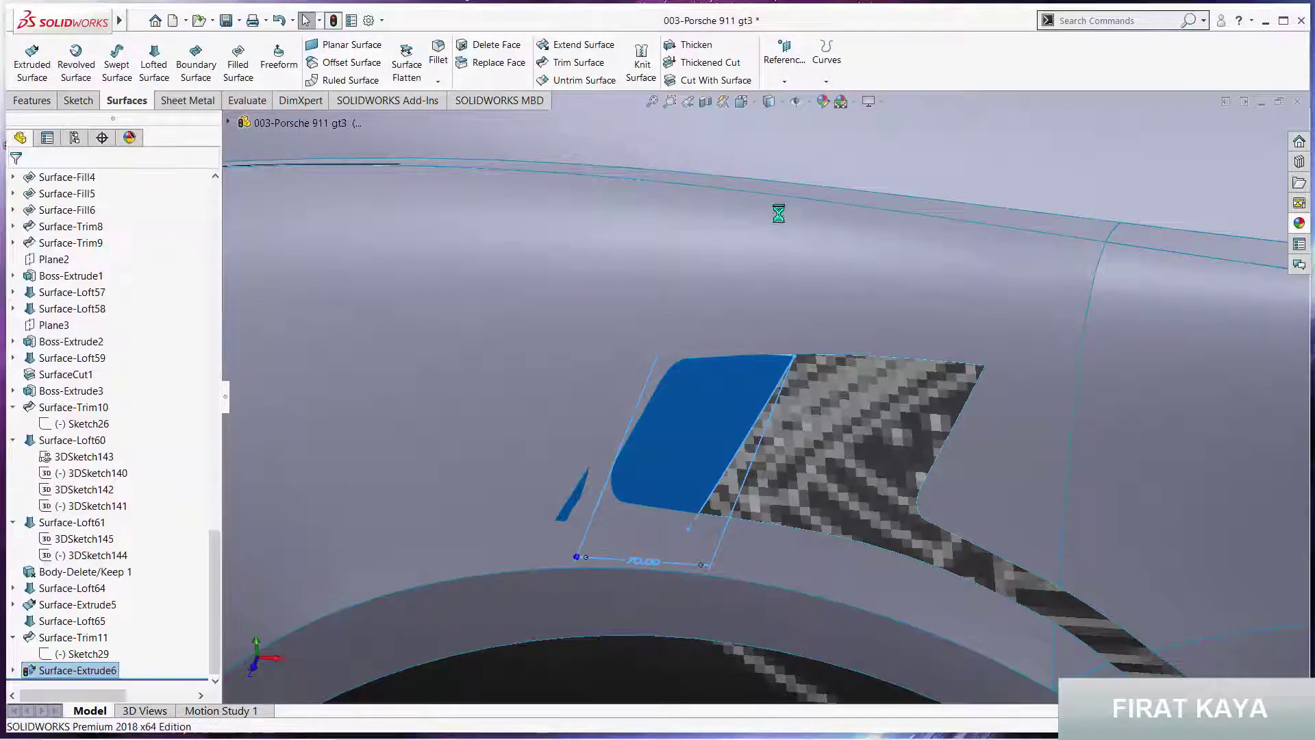
key("Escape")
mouse_move(800, 424)
middle_mouse_down()
mouse_move(723, 291)
mouse_move(785, 380)
mouse_move(774, 356)
middle_mouse_up()
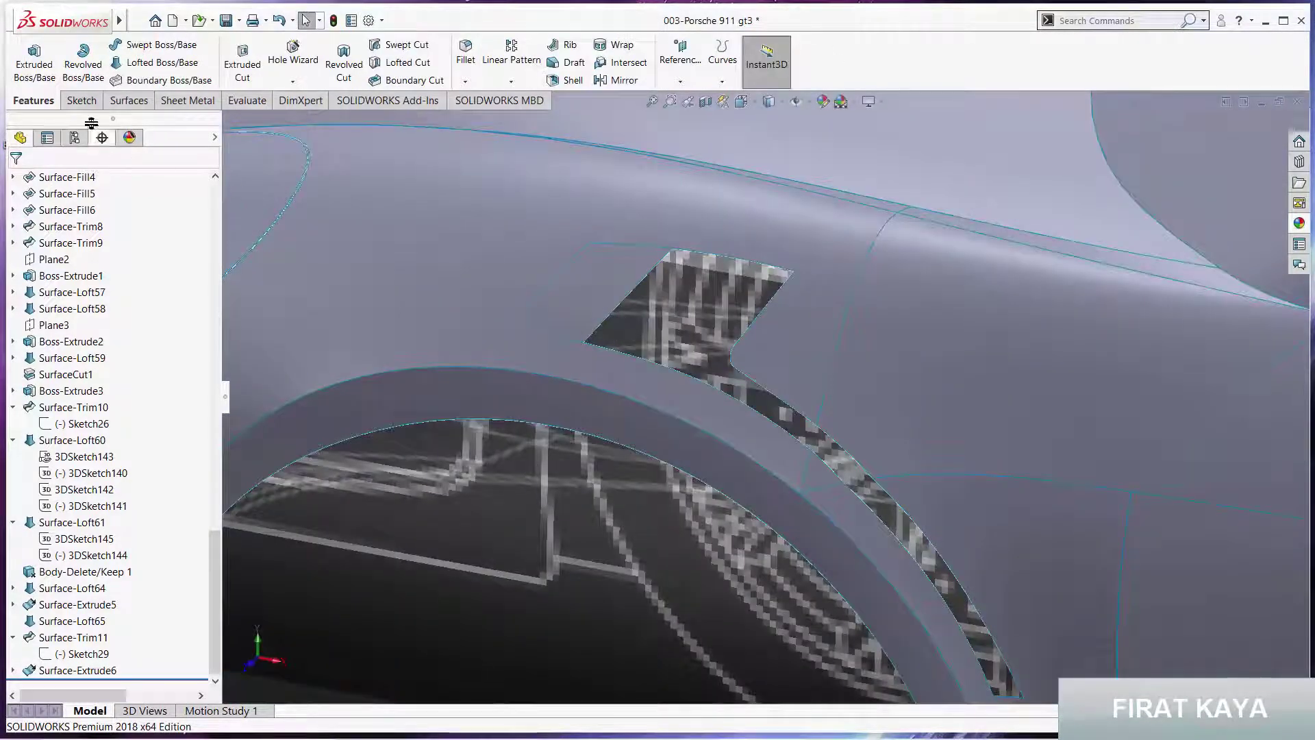
Start a new 3D sketch and convert the opening's upper edge into a sketch curve
left_click(82, 100)
left_click(27, 81)
left_click(55, 110)
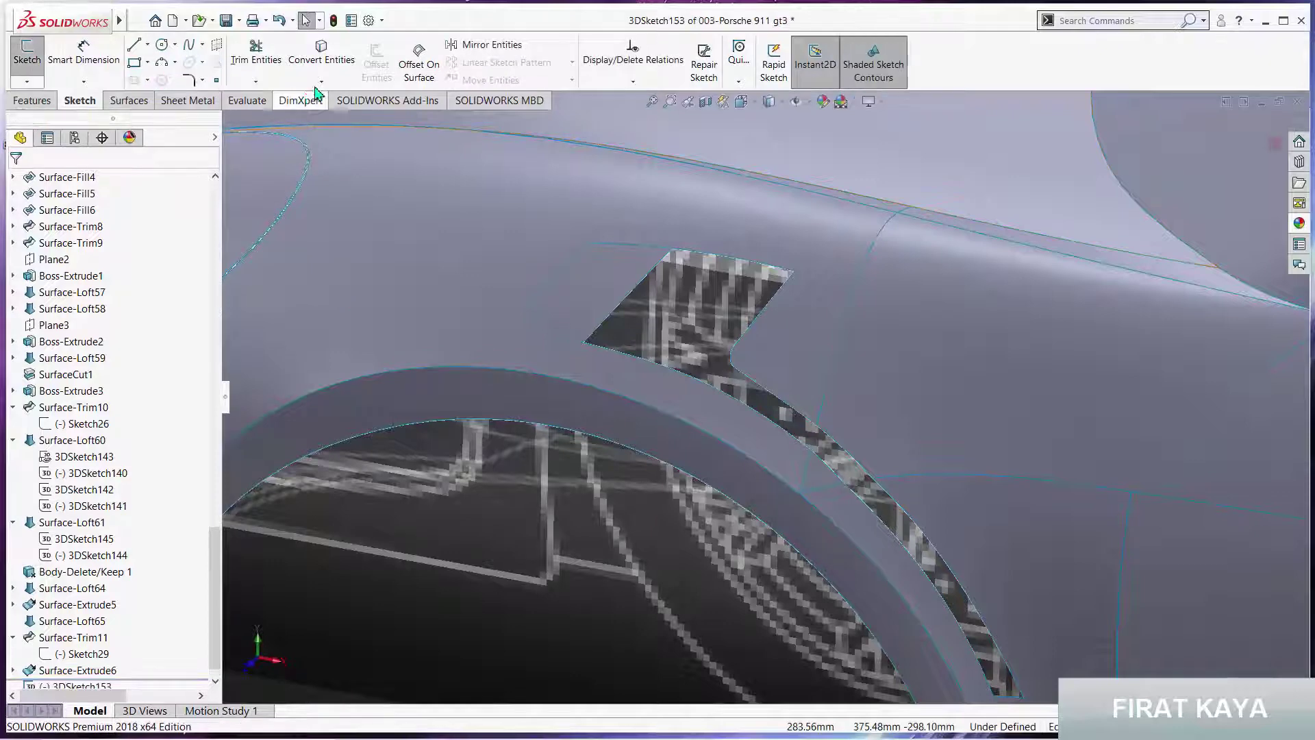
left_click(693, 383)
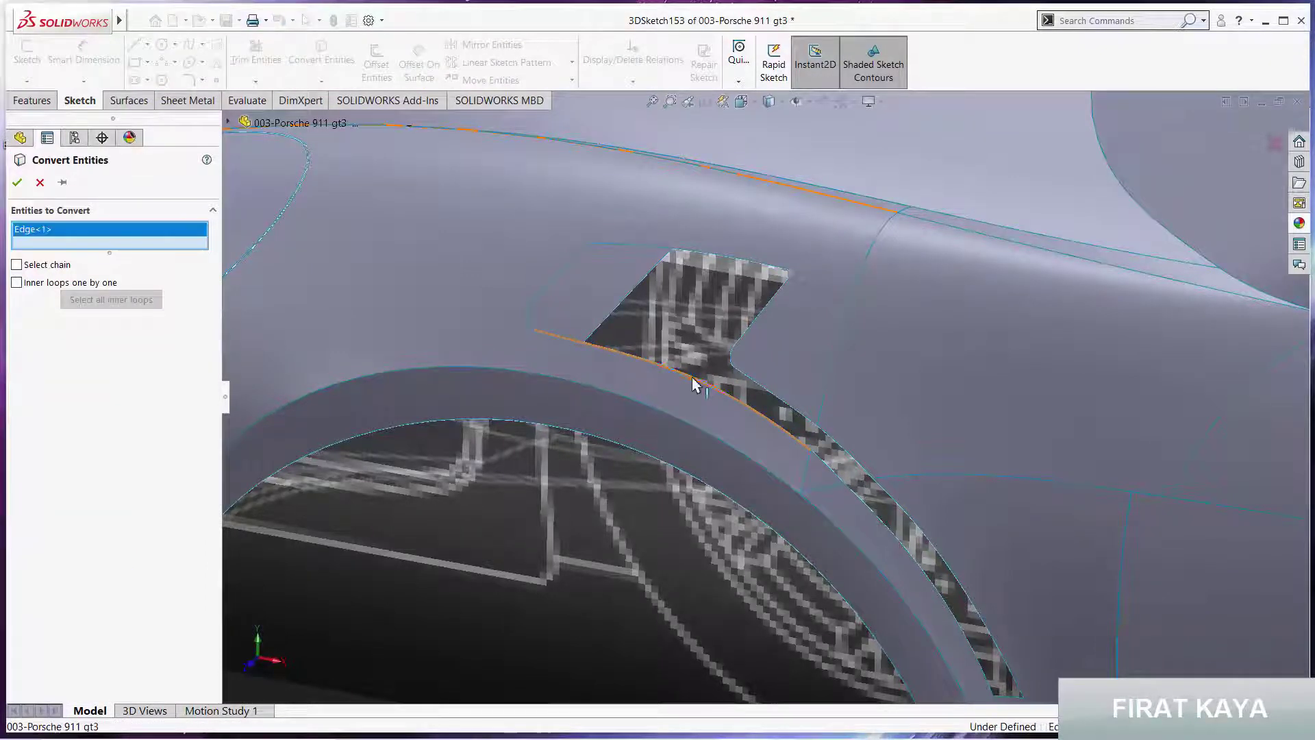
left_click(17, 182)
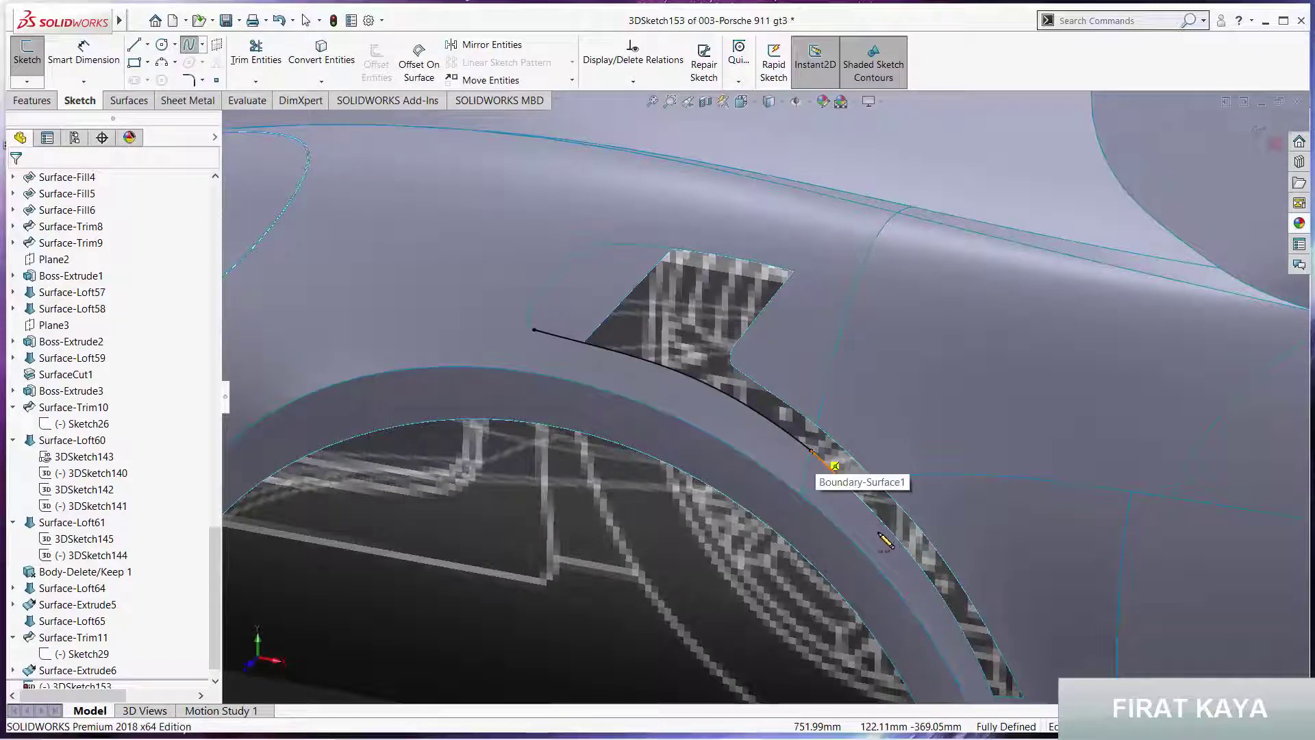
Draw a spline down the fender from the converted curve's end, undoing an over-defining tangent
left_click(814, 451)
middle_click_drag(877, 554, 791, 432, "ctrl")
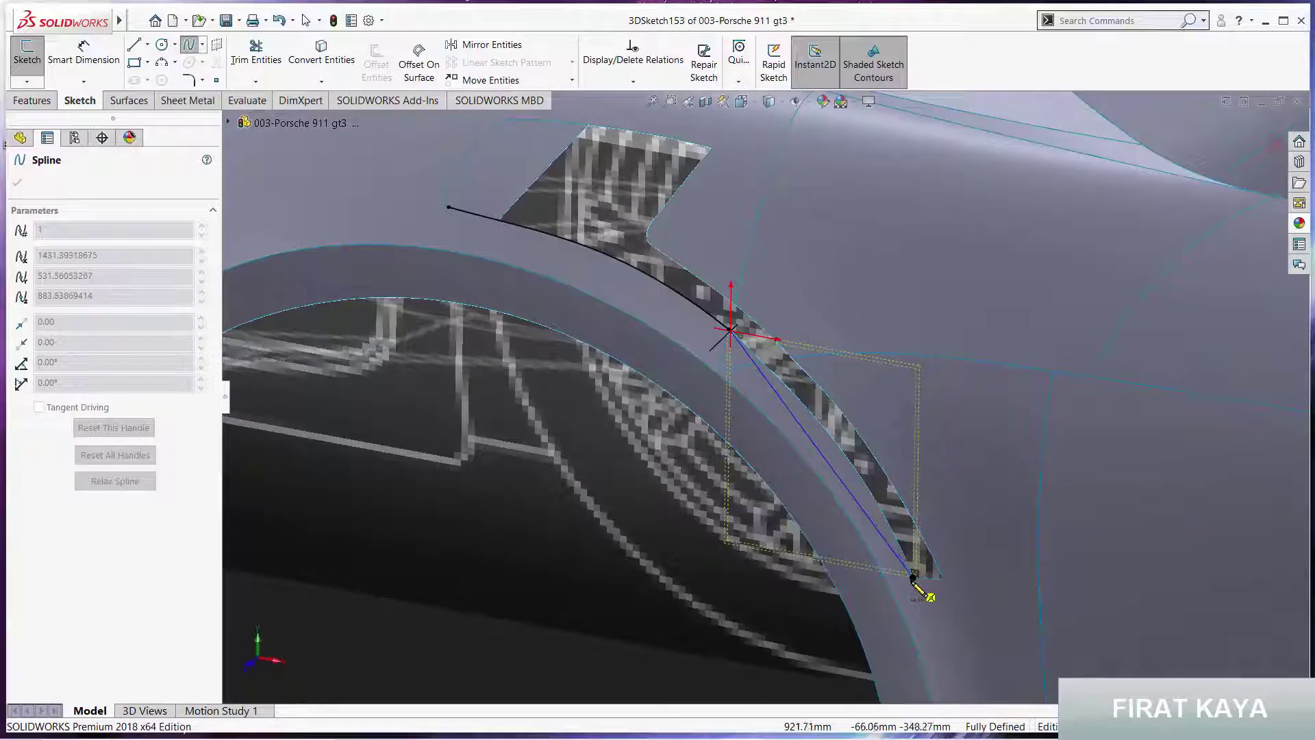
double_click(930, 596)
left_click(723, 332)
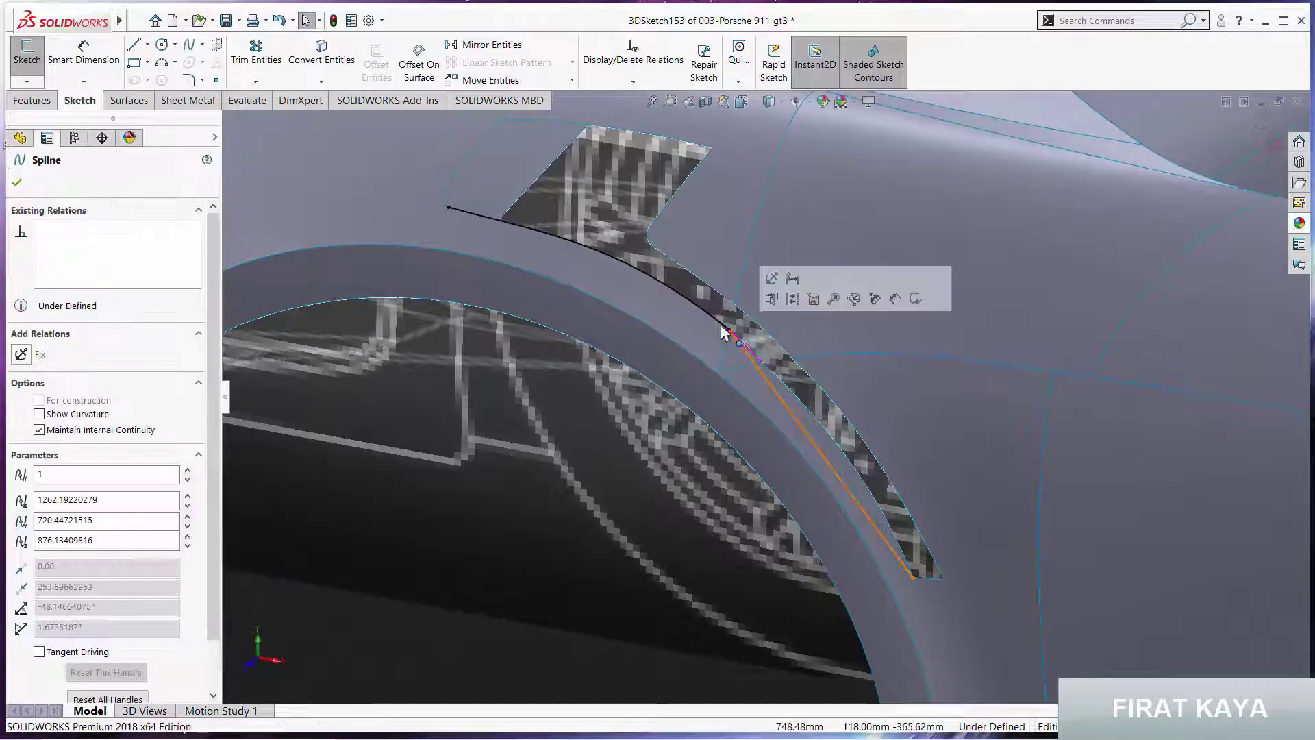
left_click(729, 330, "ctrl")
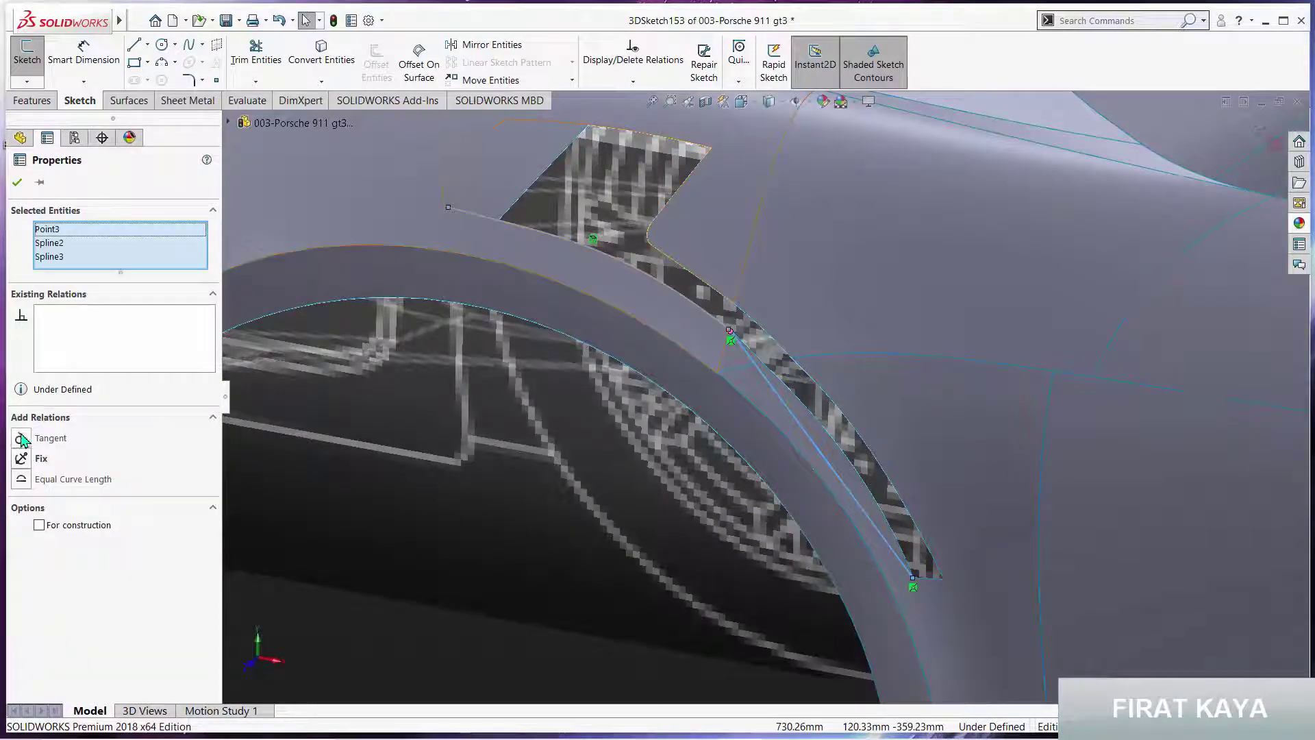
left_click(23, 440)
scroll(759, 392, "down", 3)
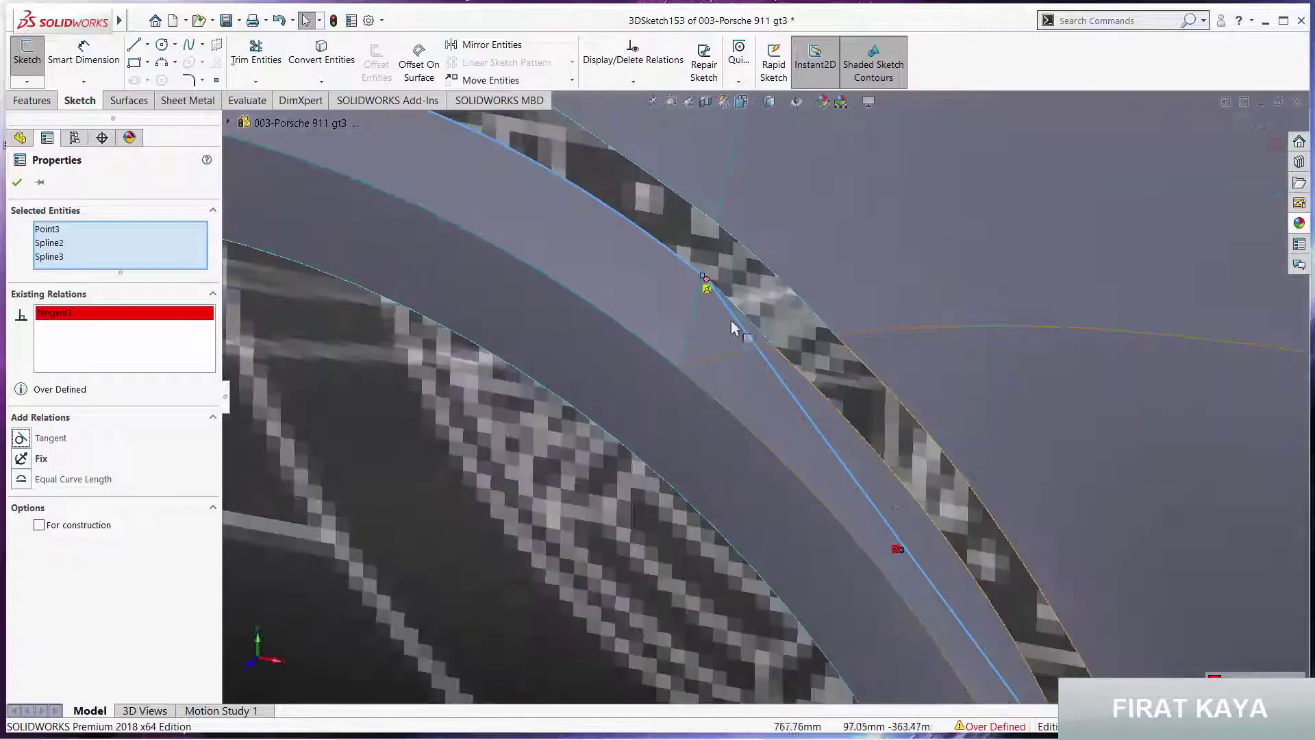
key("Escape")
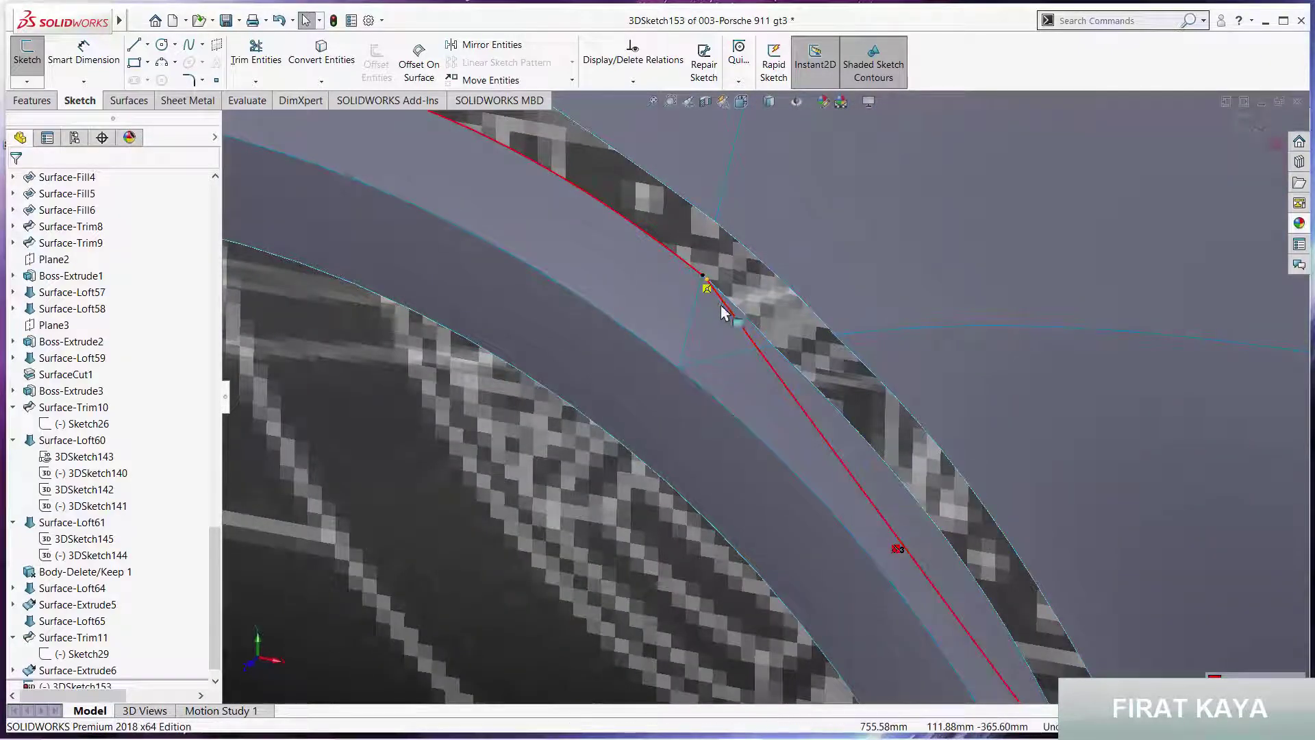
key("ctrl+z")
Snap the junction point to the curve end, make the spline tangent there, and shorten its handle
left_click(711, 287)
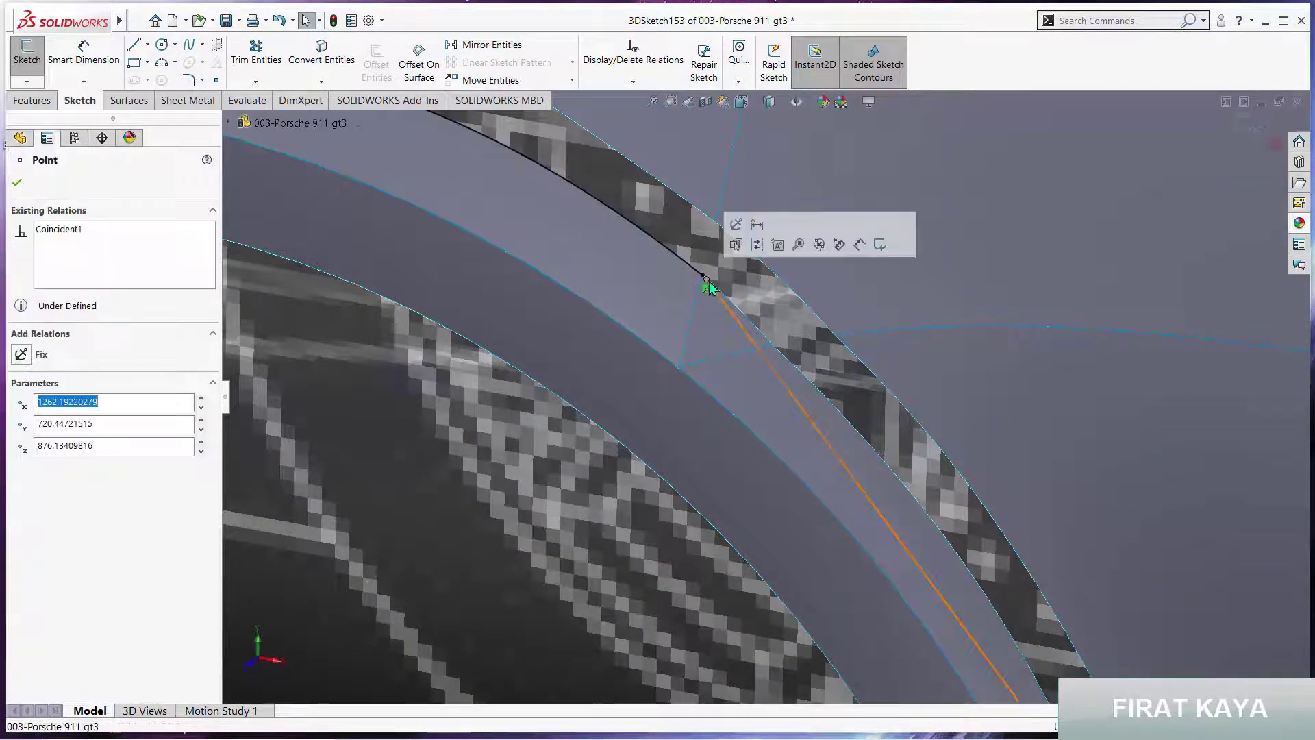
left_click_drag(710, 287, 703, 276)
key("Escape")
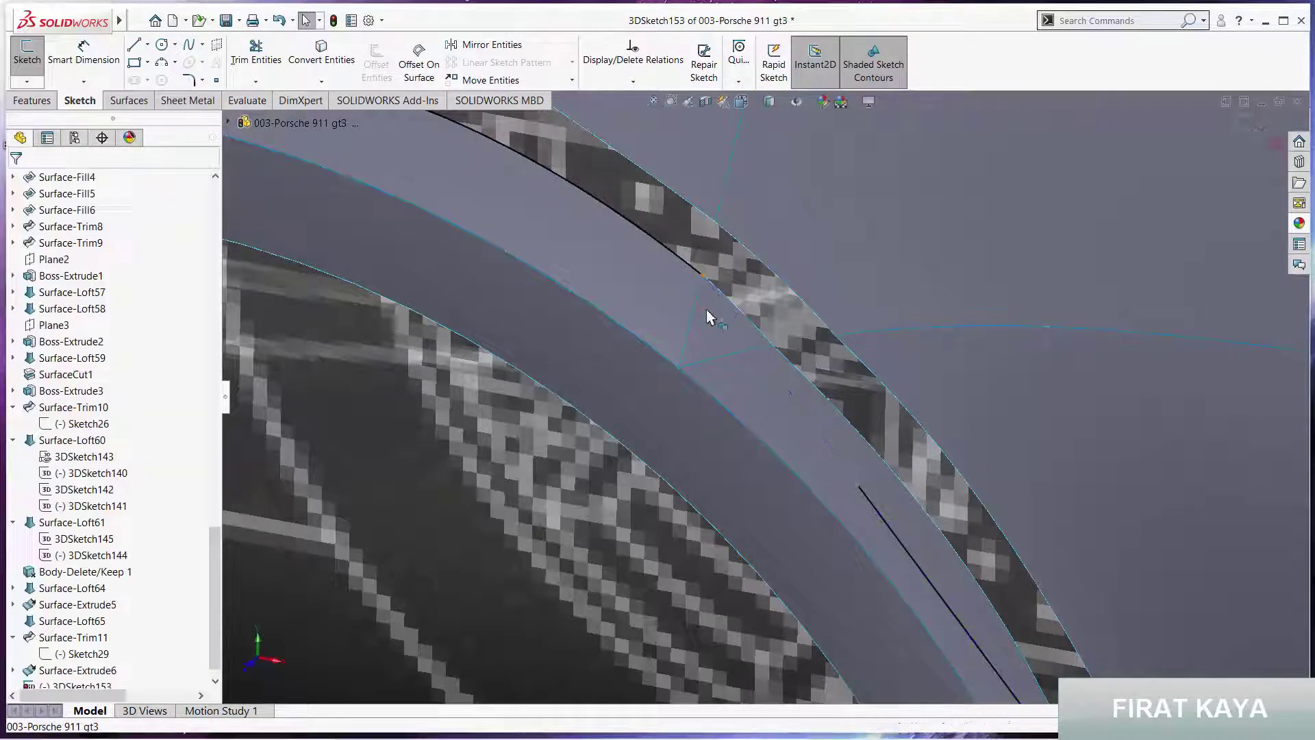
left_click(871, 507)
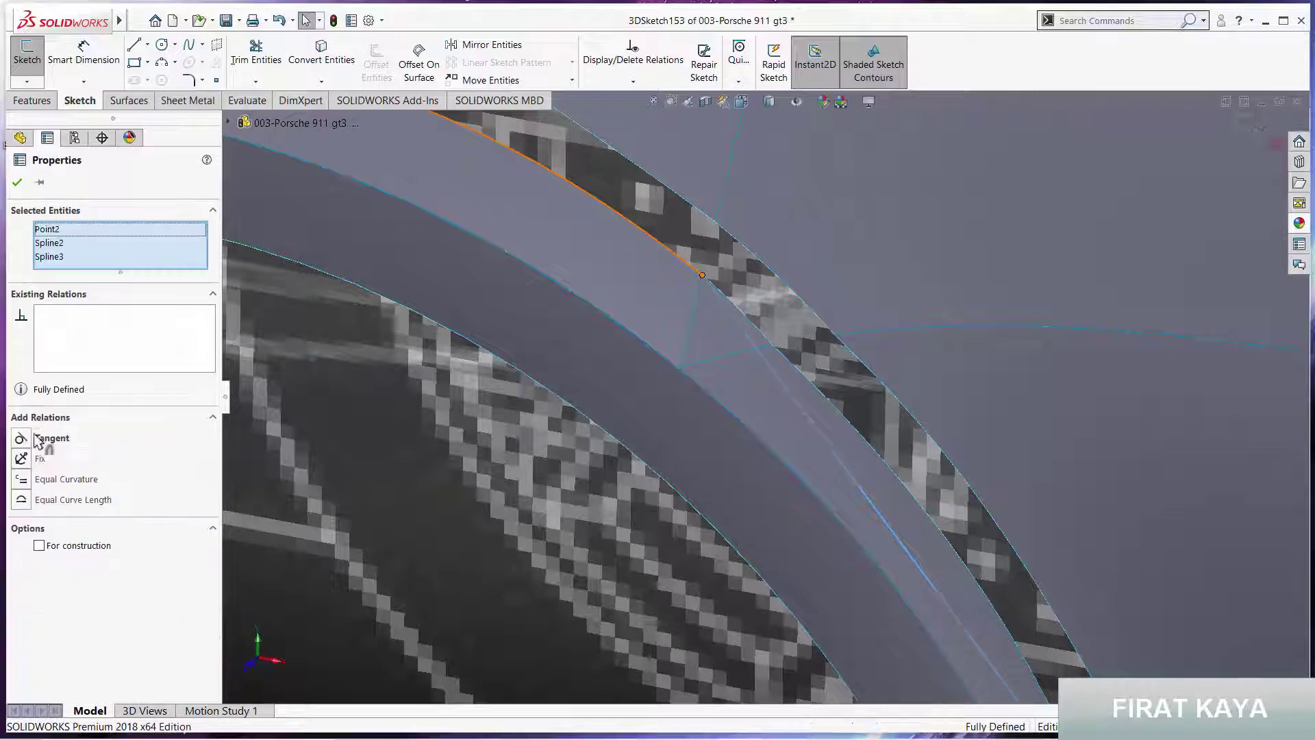
left_click(20, 439)
key("Escape")
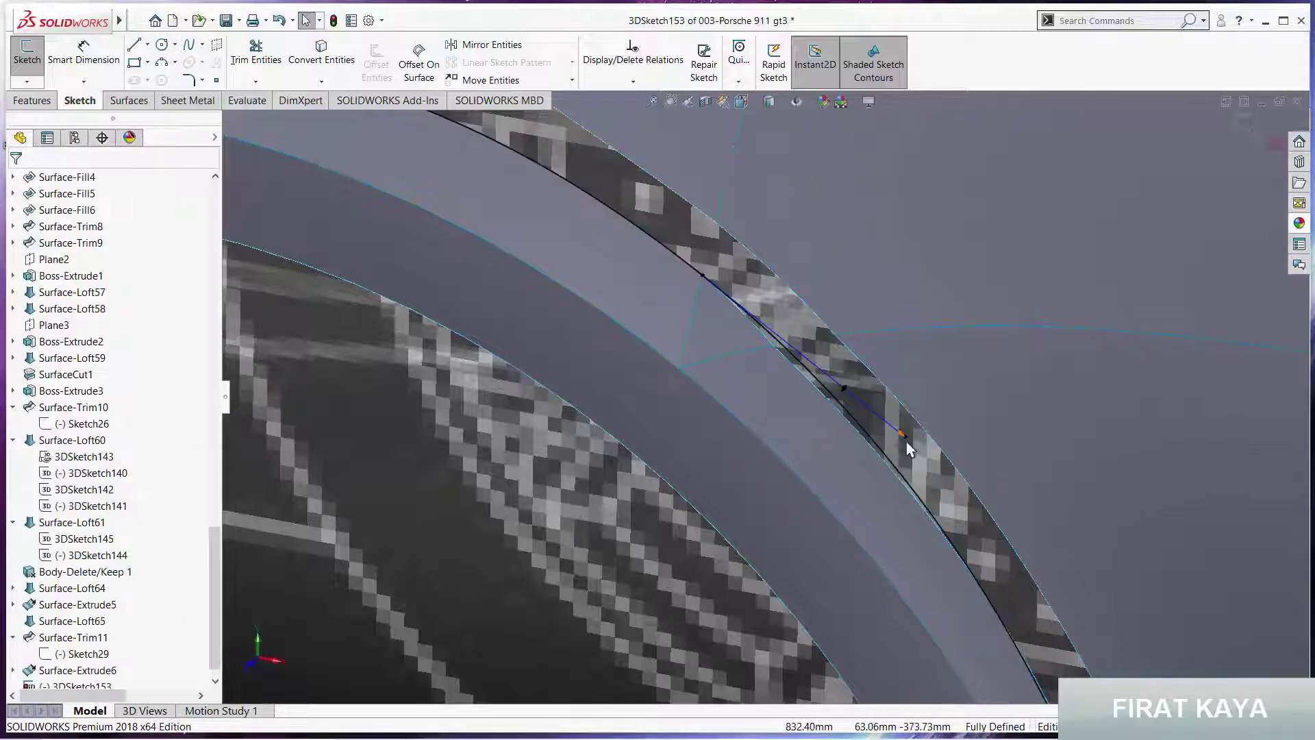
left_click_drag(904, 442, 849, 391)
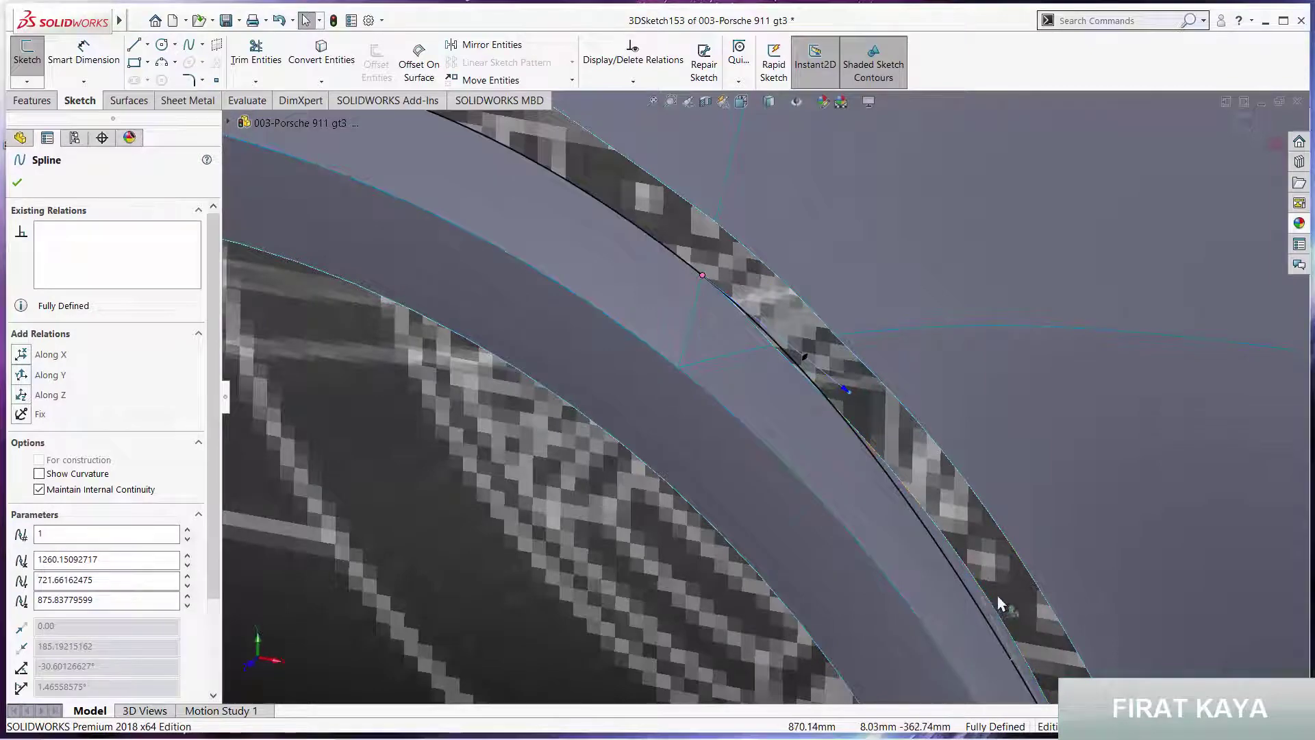
key("Escape")
scroll(865, 470, "up", 2)
scroll(836, 459, "up", 3)
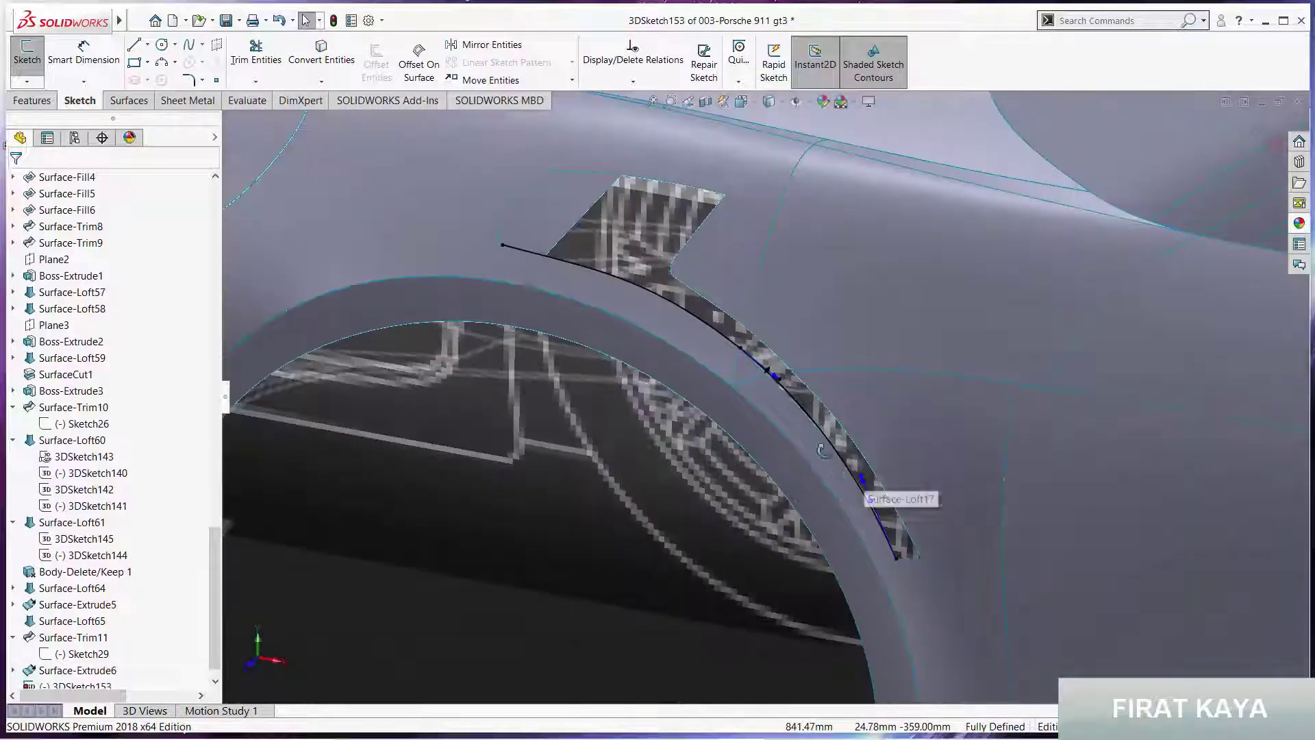
mouse_move(822, 450)
middle_mouse_down()
mouse_move(792, 432)
mouse_move(837, 413)
middle_mouse_up()
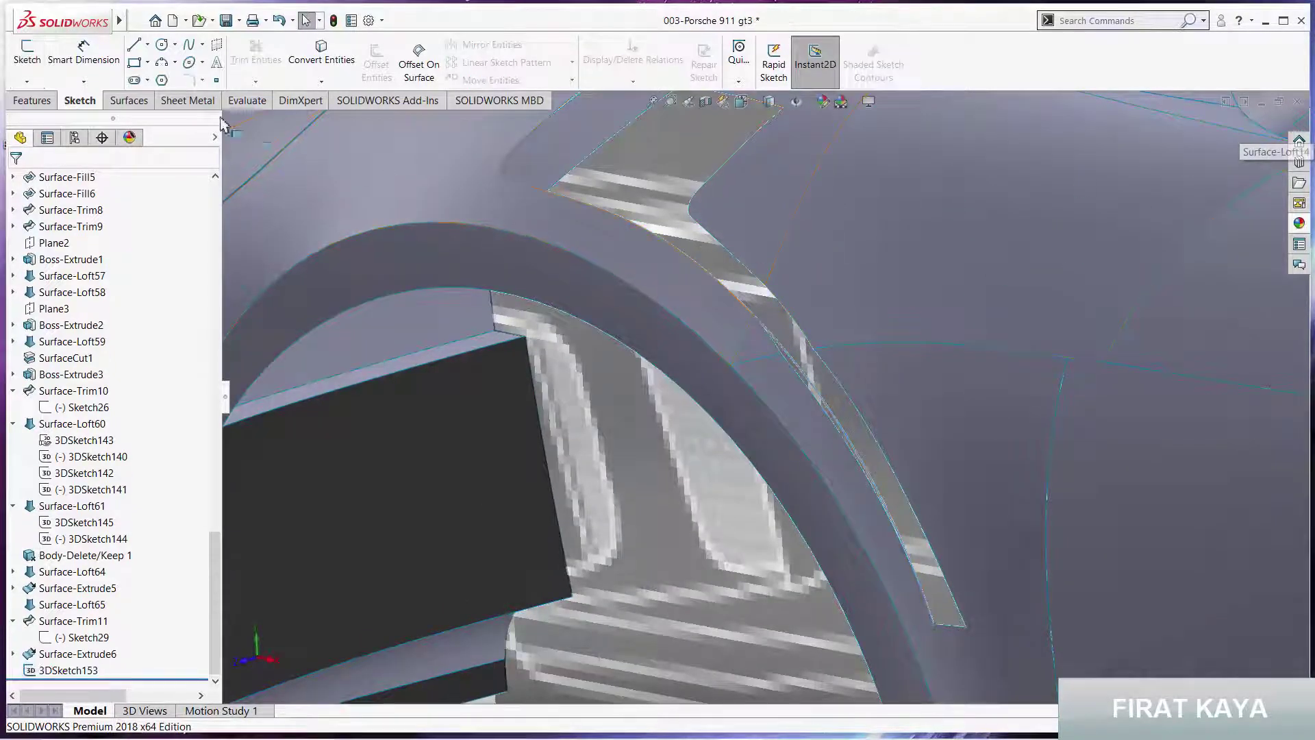
left_click(32, 101)
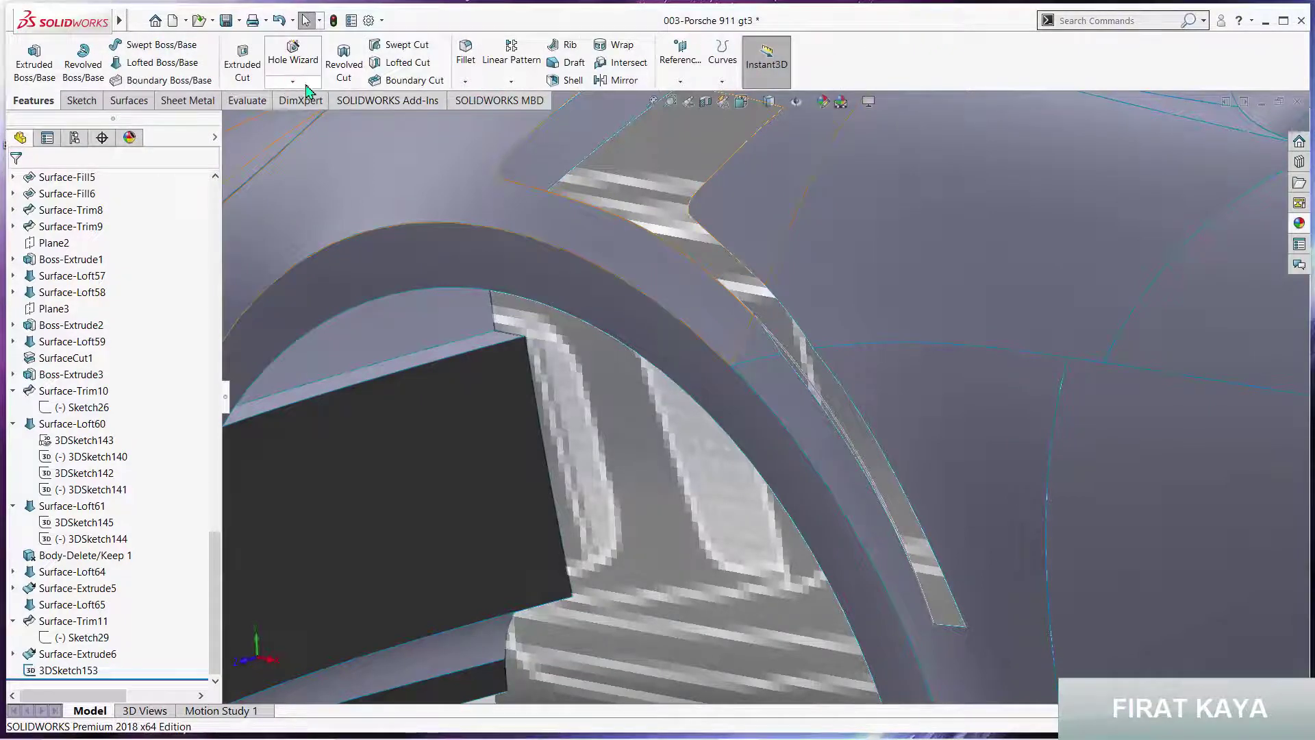
left_click(513, 82)
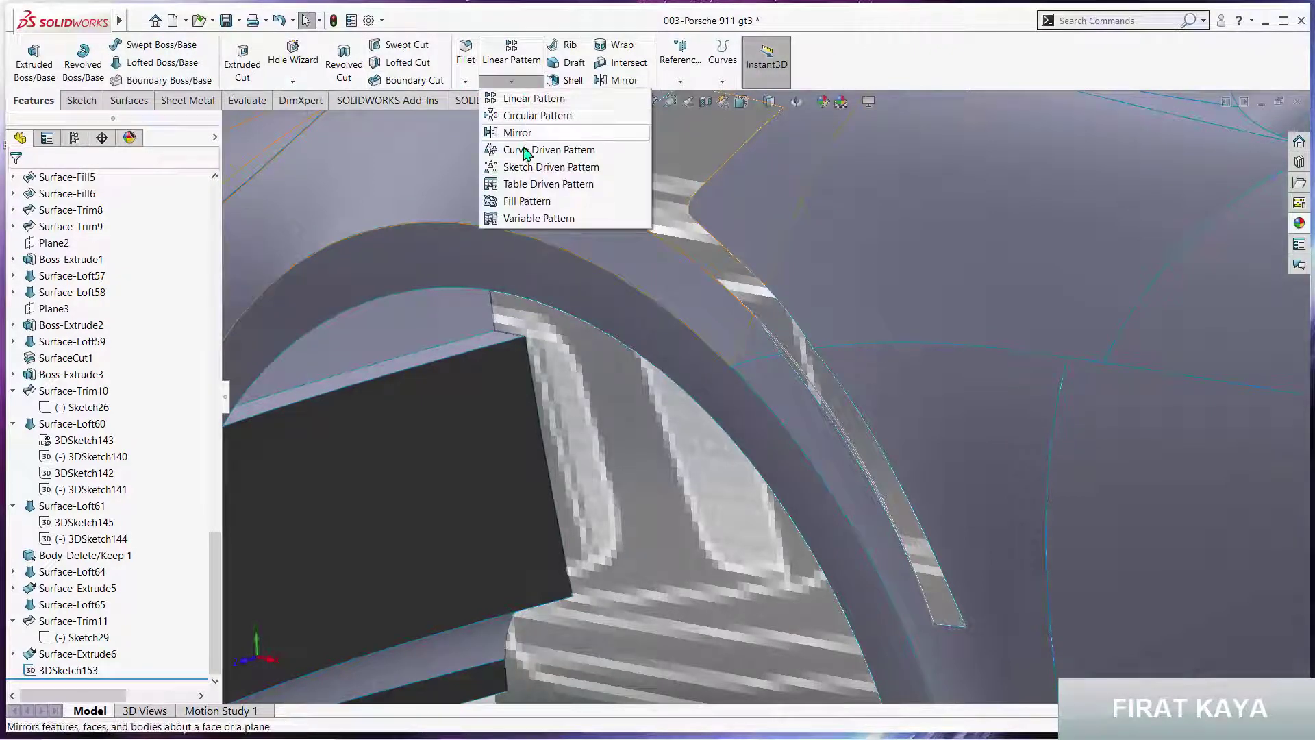
left_click(526, 150)
left_click(615, 219)
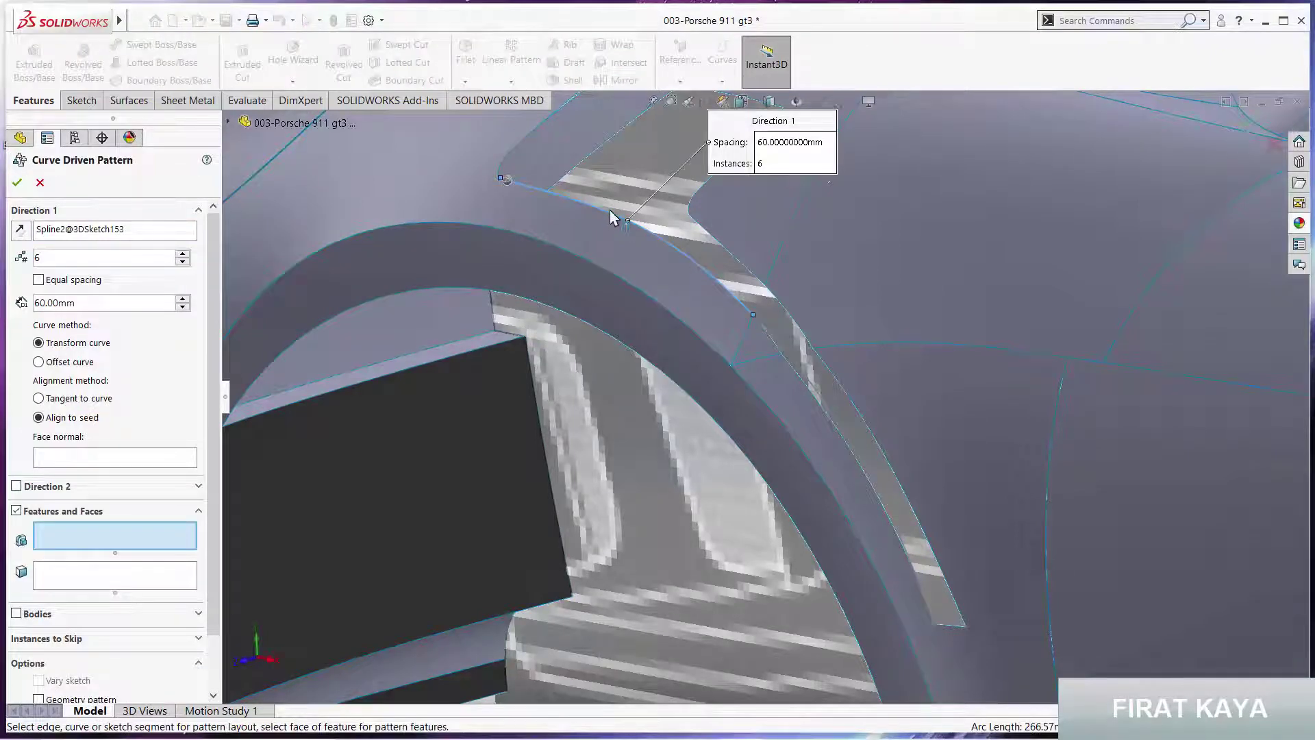
left_click(614, 218)
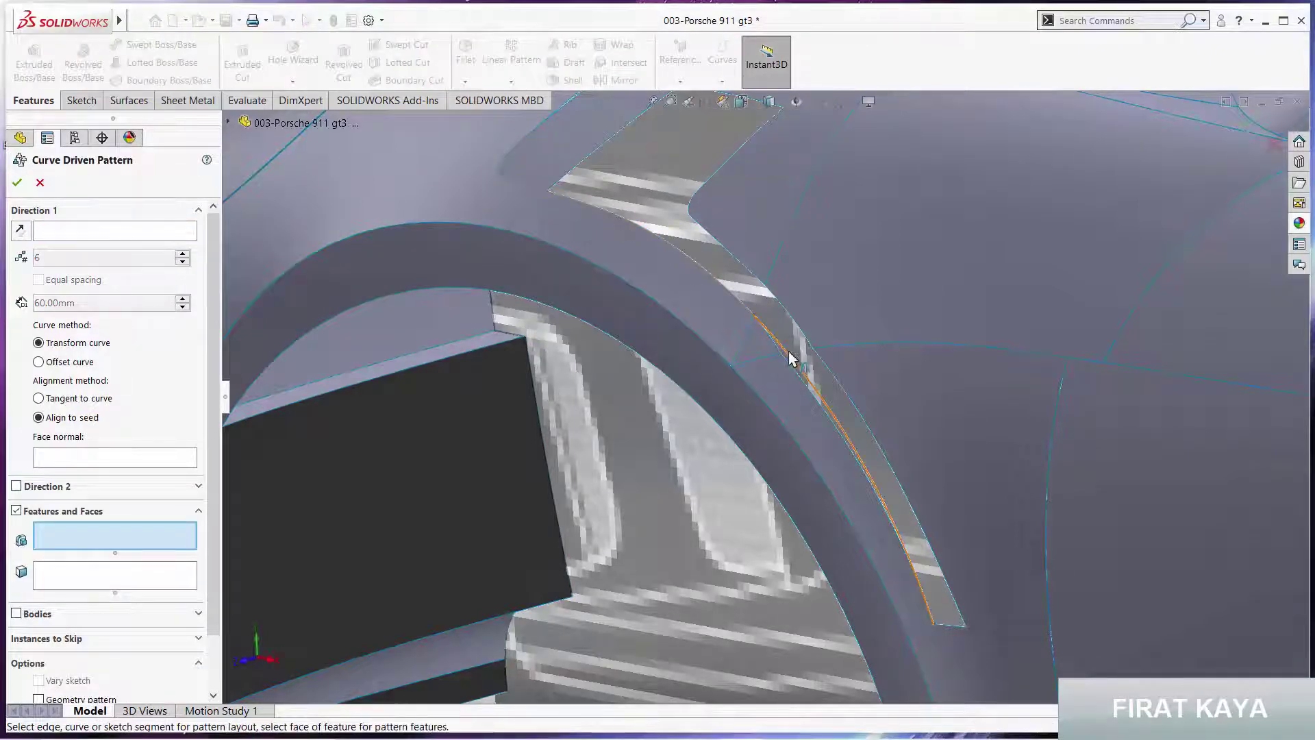
left_click(159, 233)
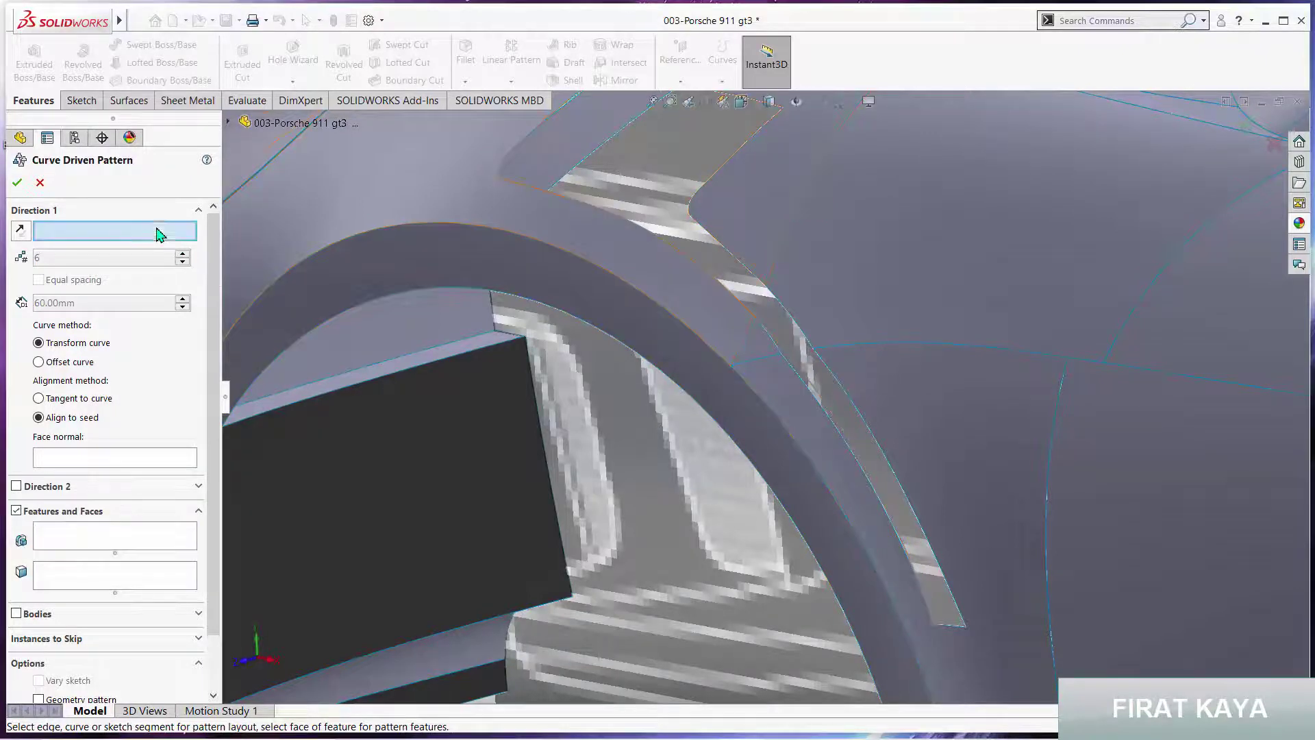
left_click(786, 353)
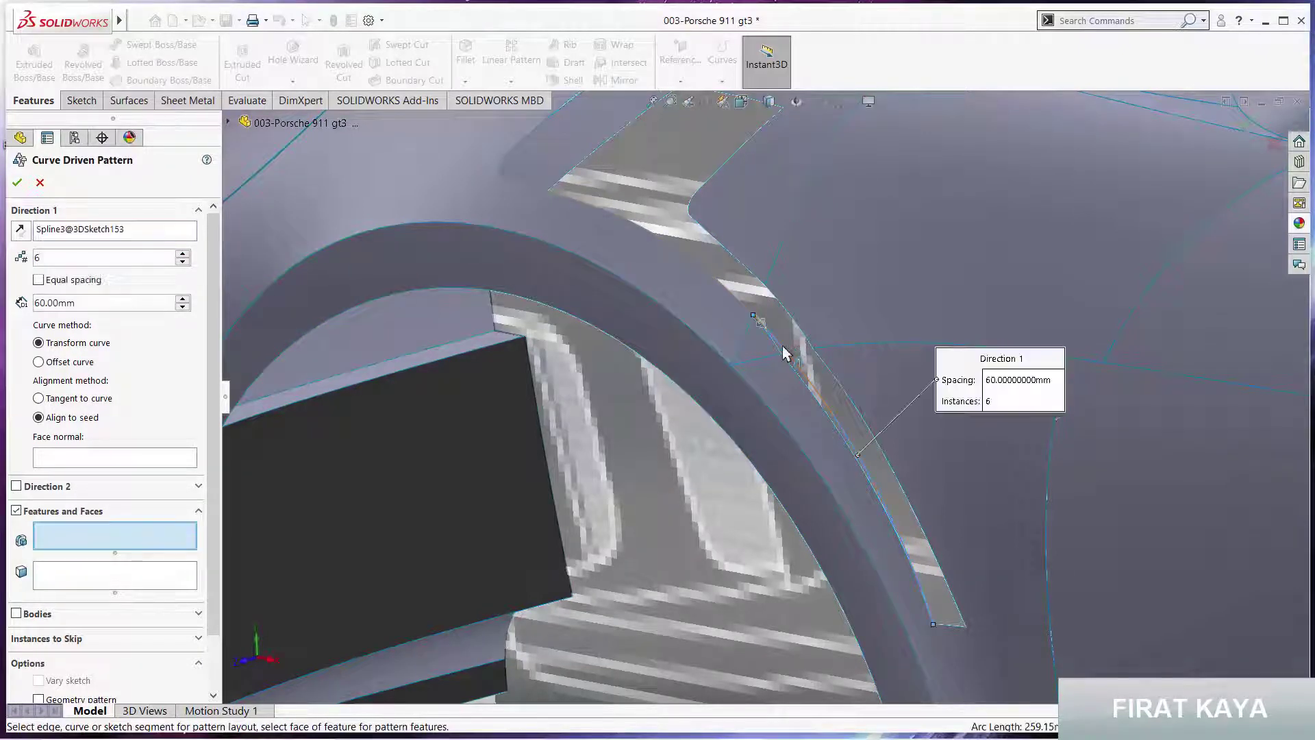
left_click(787, 352)
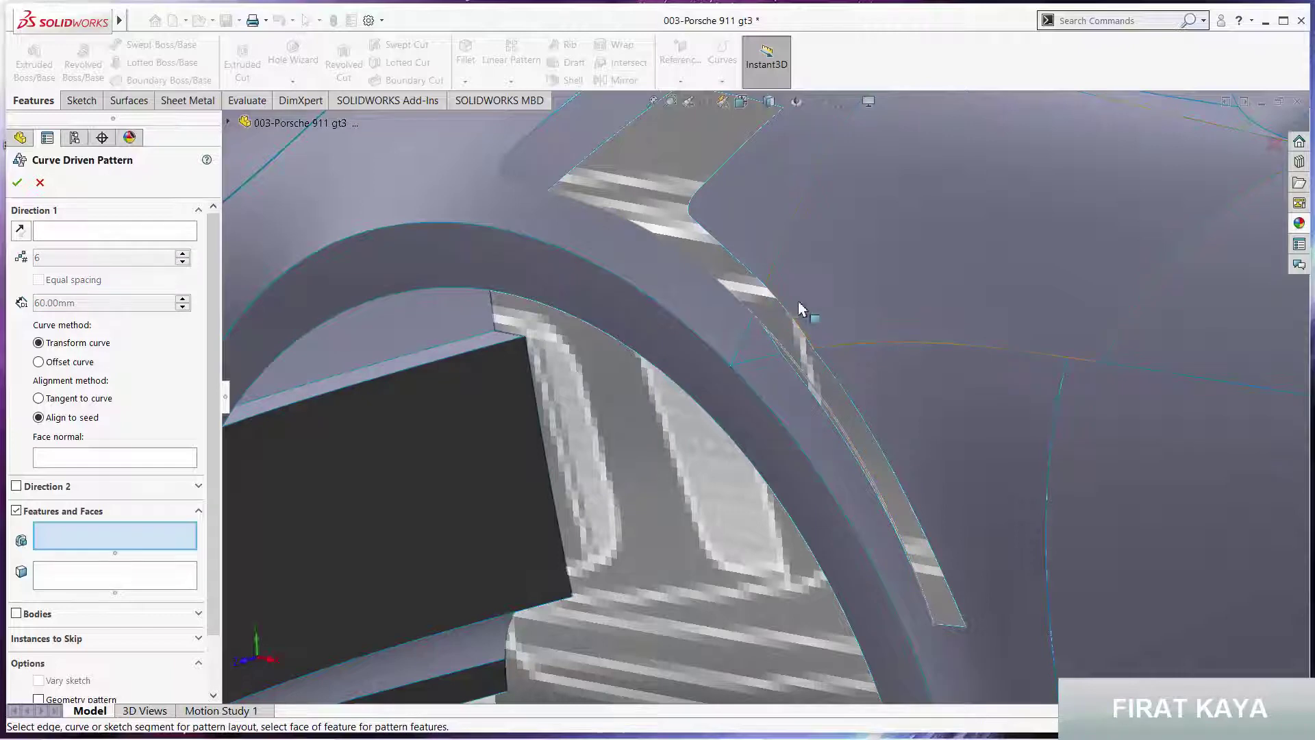
key("Escape")
left_click(52, 671)
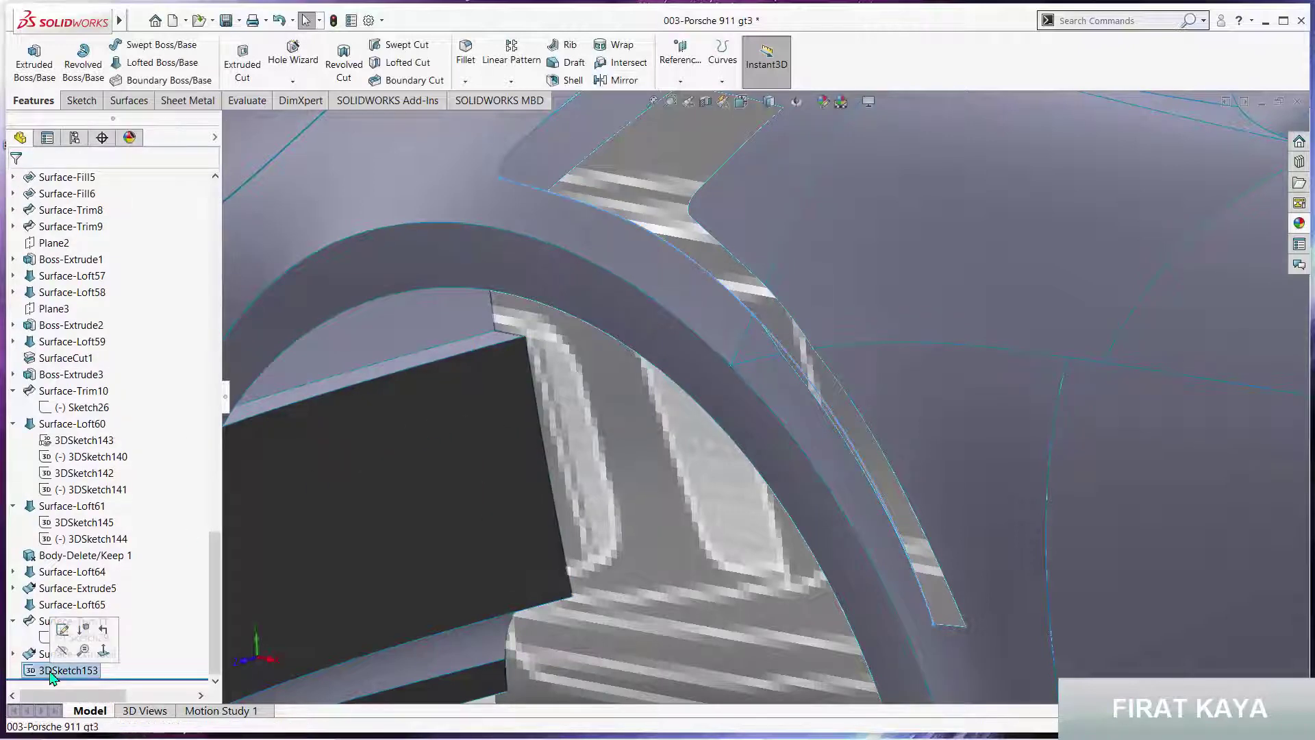
Reopen 3DSketch153 and delete its old lower spline and upper curve
left_click(62, 629)
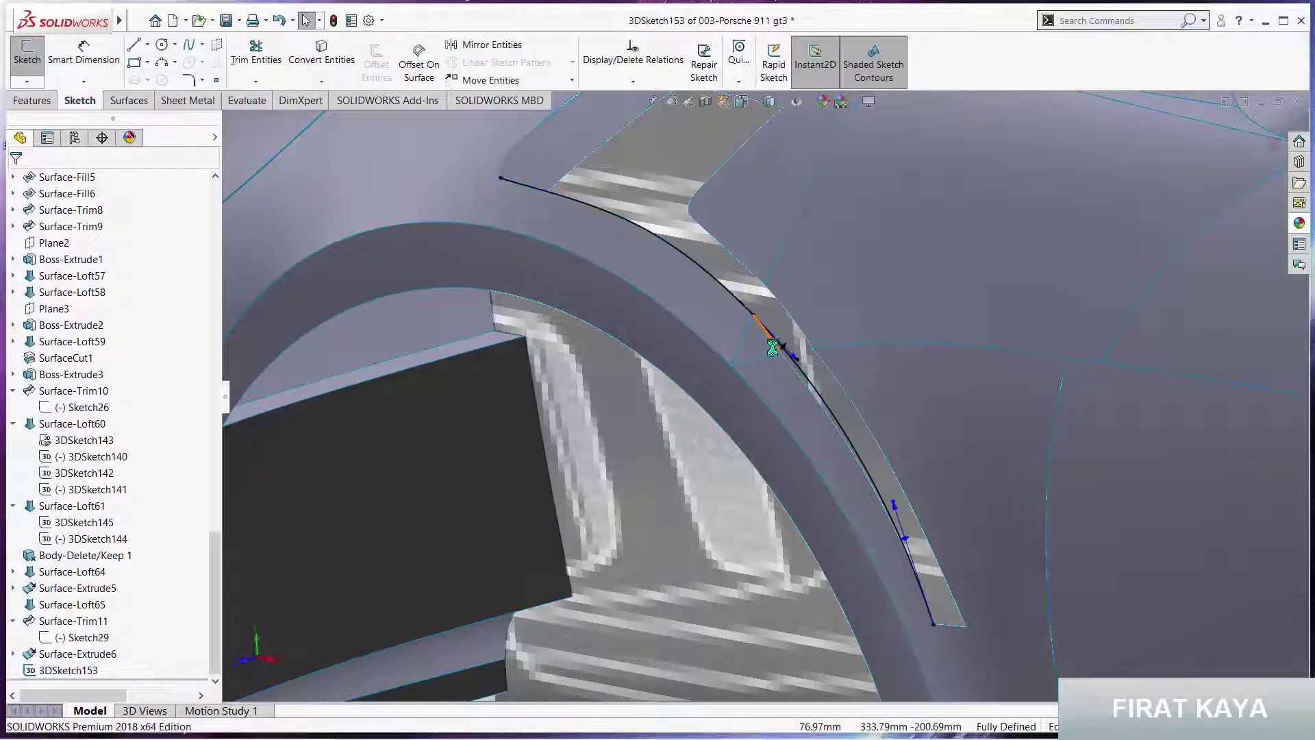
left_click(814, 388)
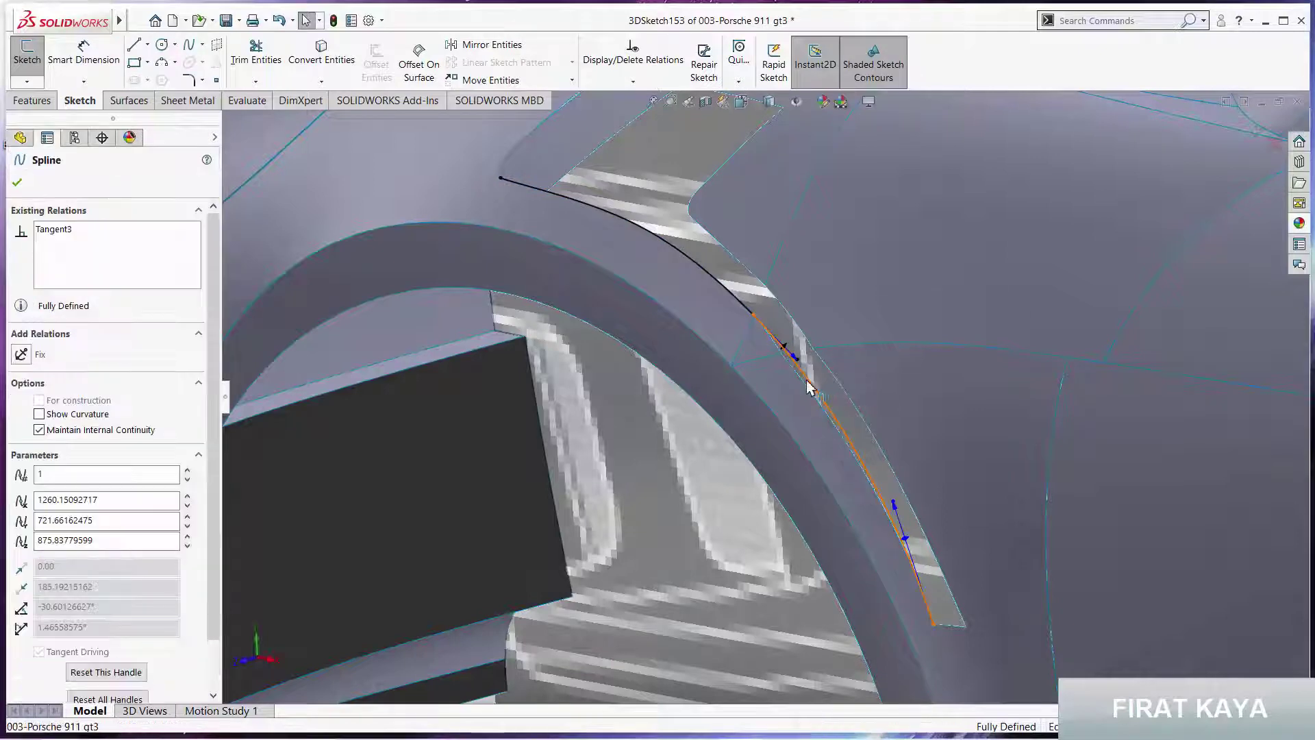
key("Delete")
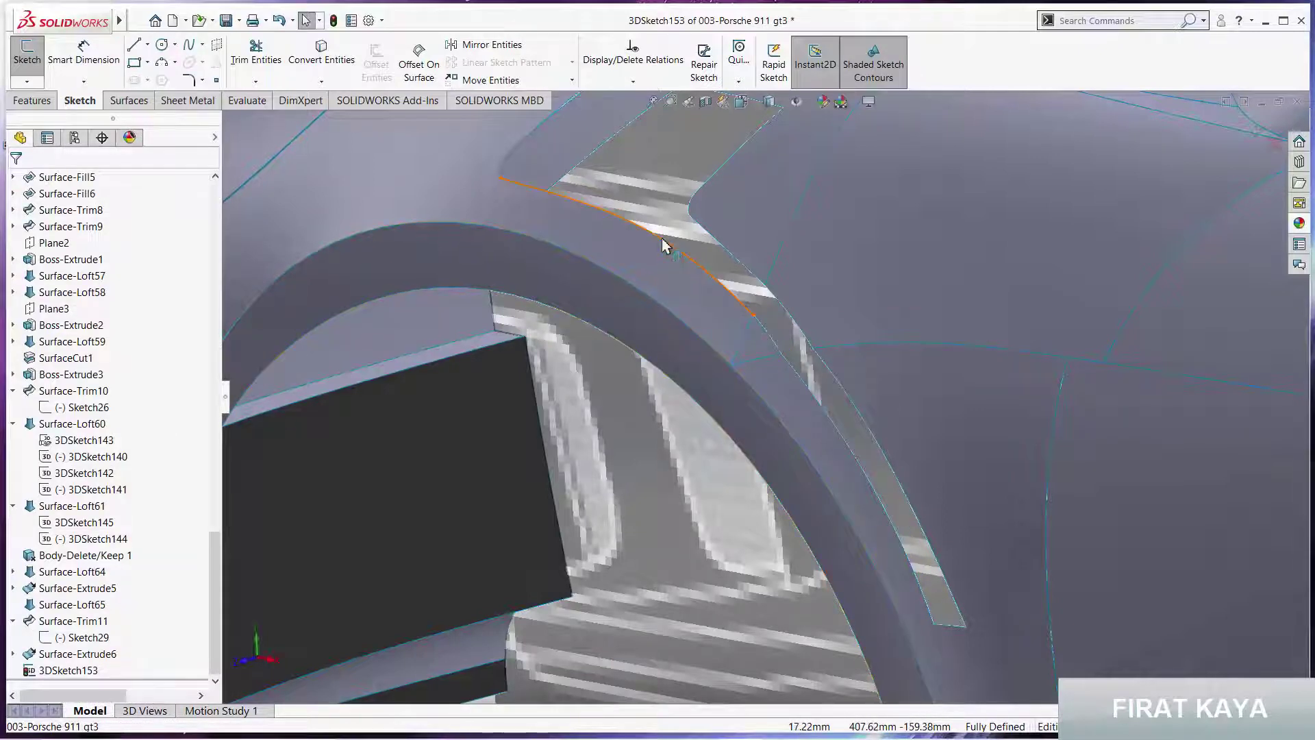
left_click(668, 245)
key("Delete")
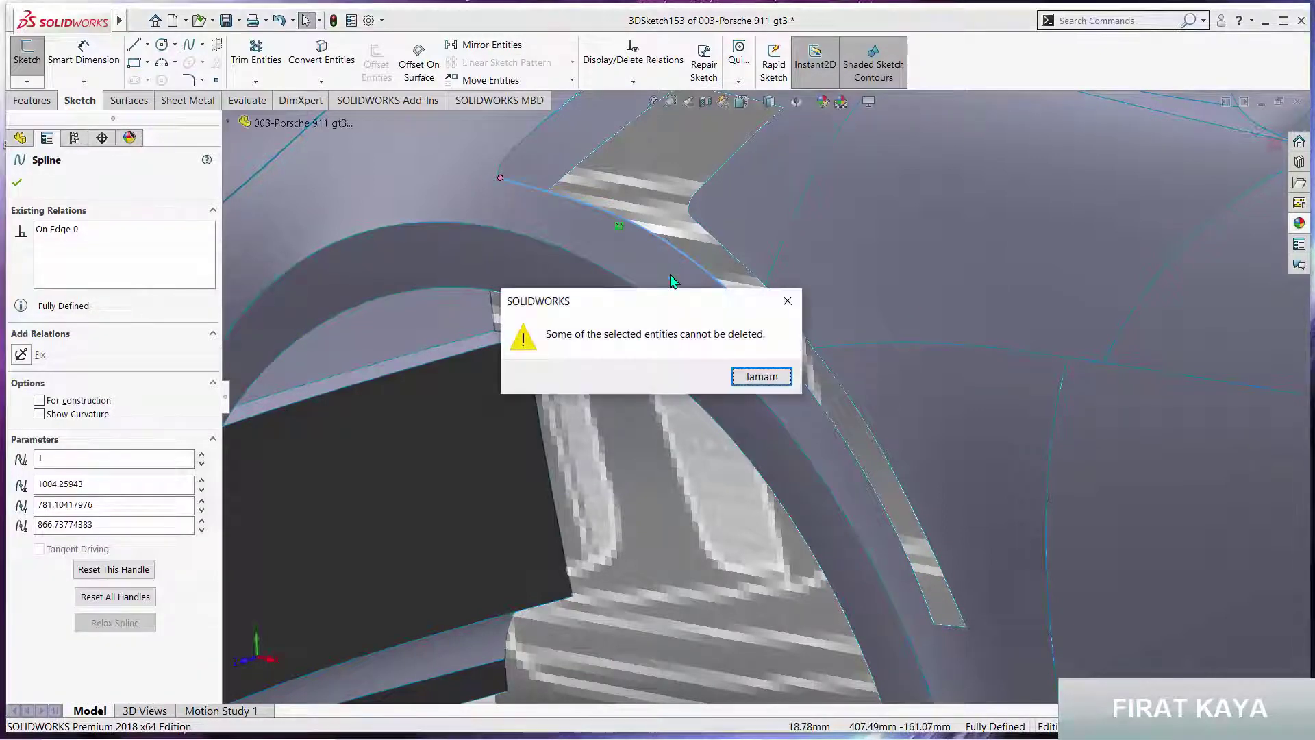
key("Return")
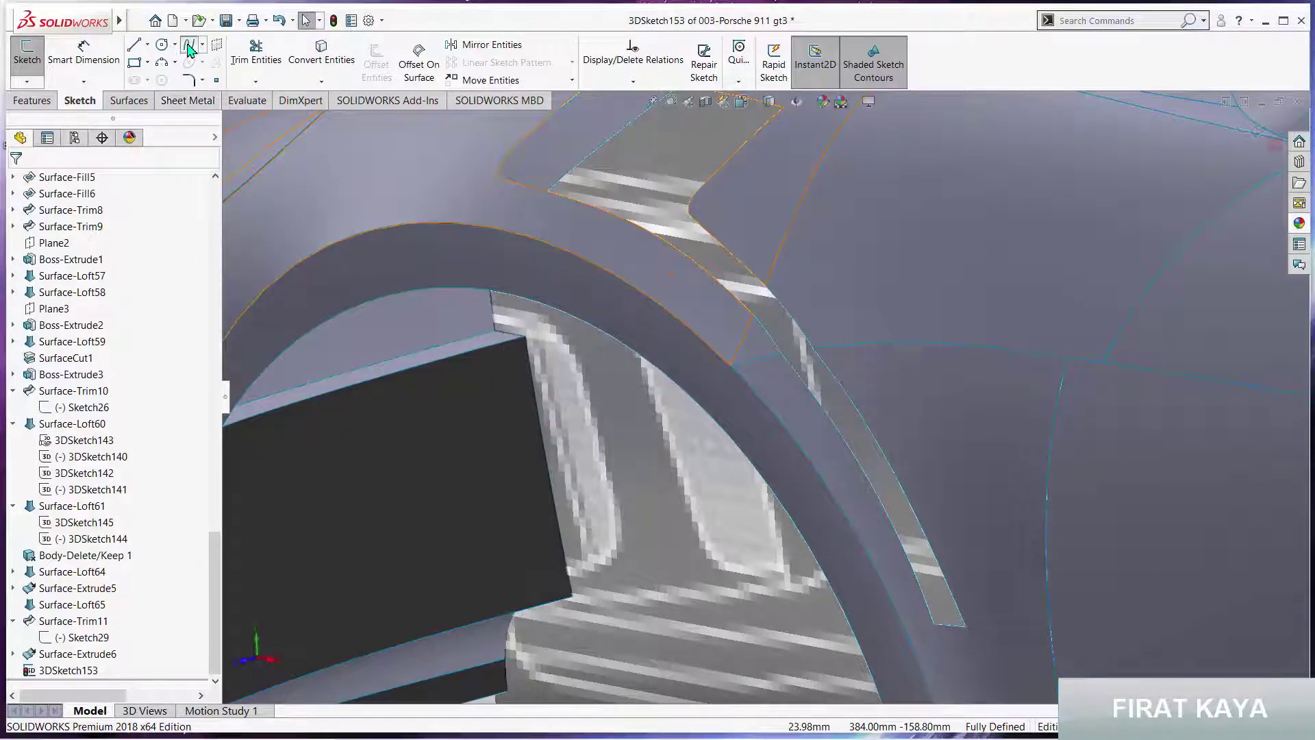
Draw a four-point spline along the panel edge above the rear arch, then exit the sketch
left_click(501, 177)
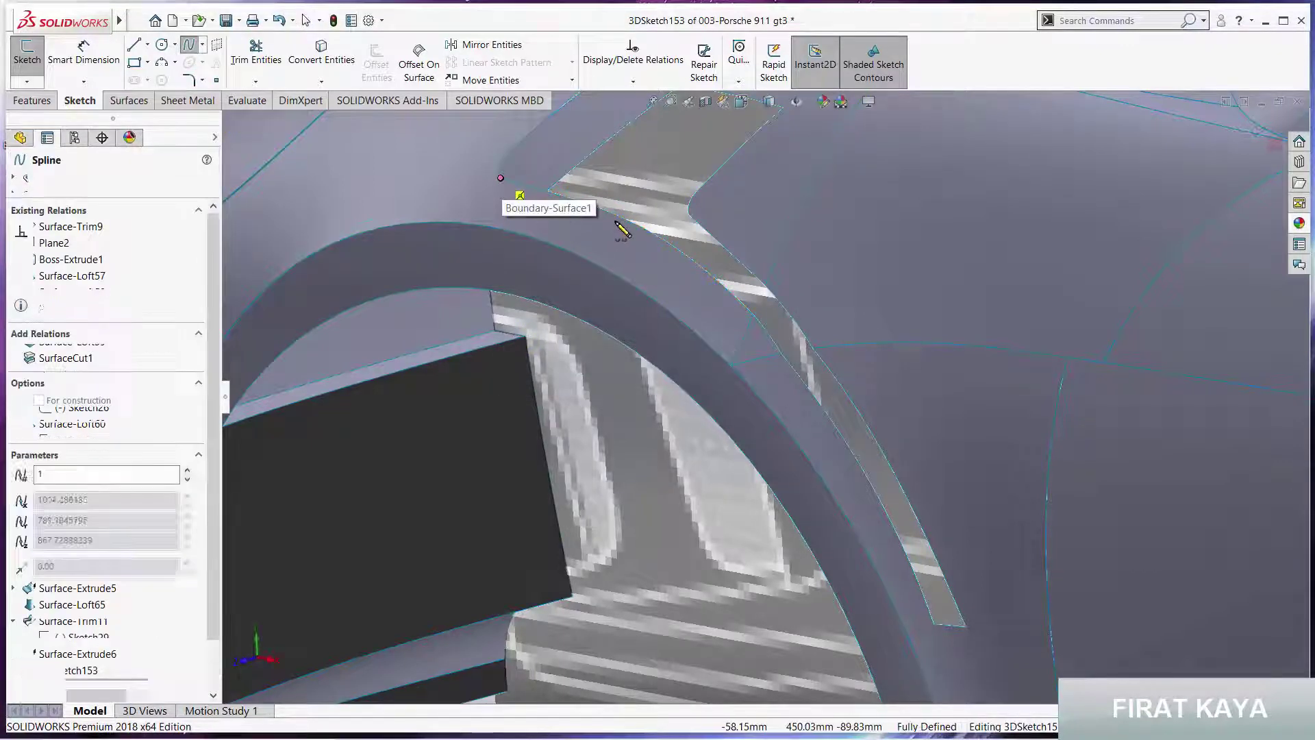
left_click(729, 291)
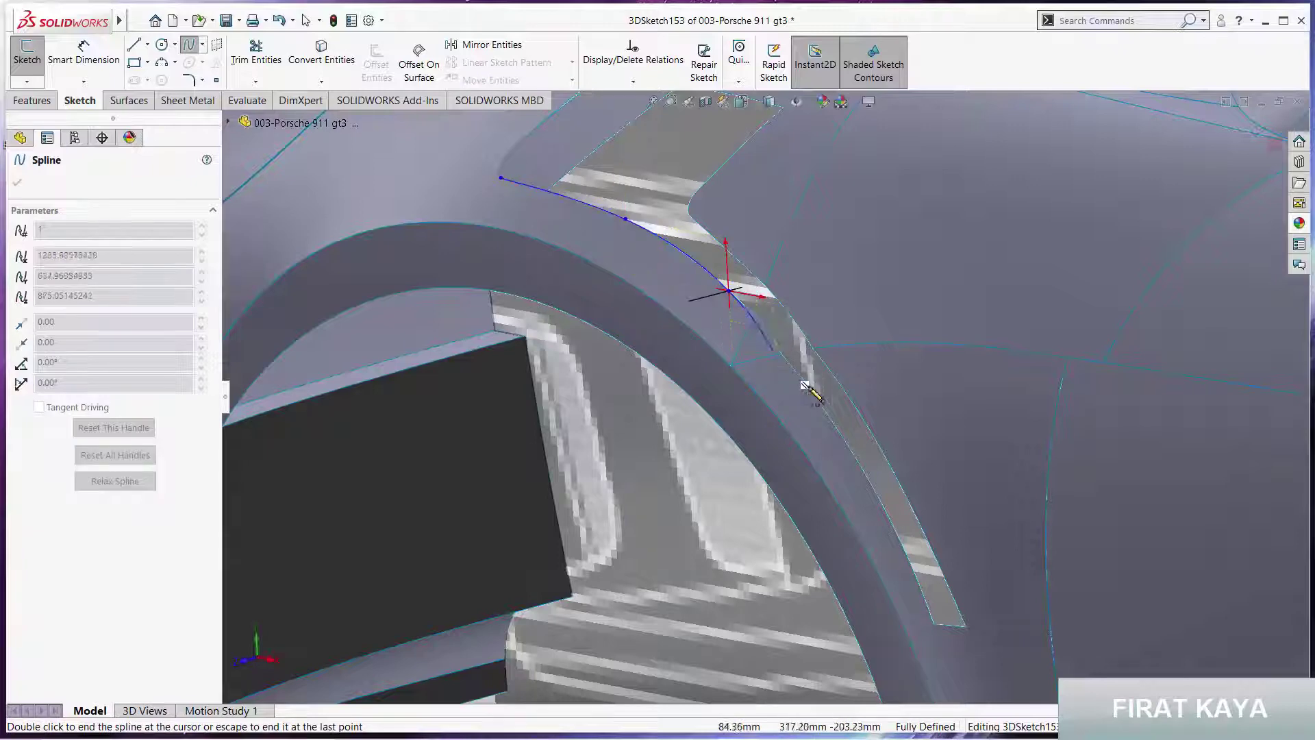
left_click(816, 398)
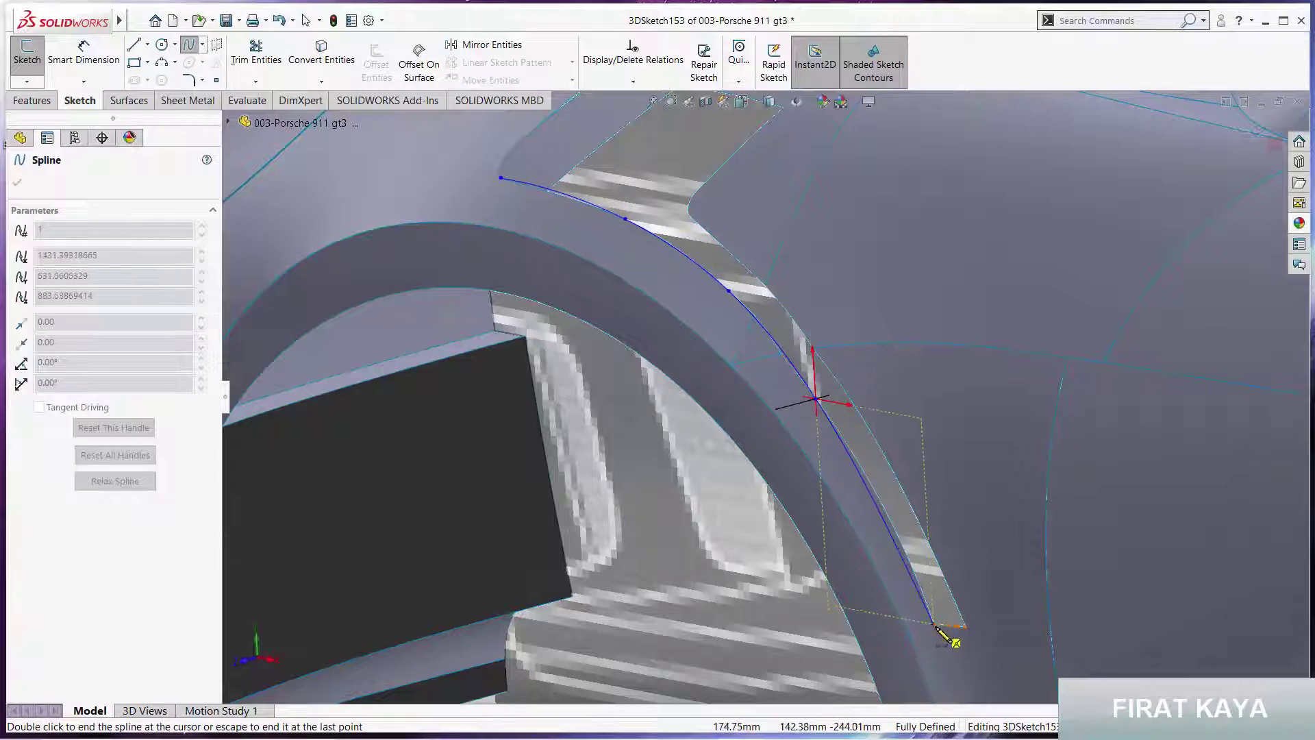
double_click(935, 625)
mouse_move(672, 339)
middle_mouse_down()
mouse_move(707, 257)
mouse_move(1155, 144)
middle_mouse_up()
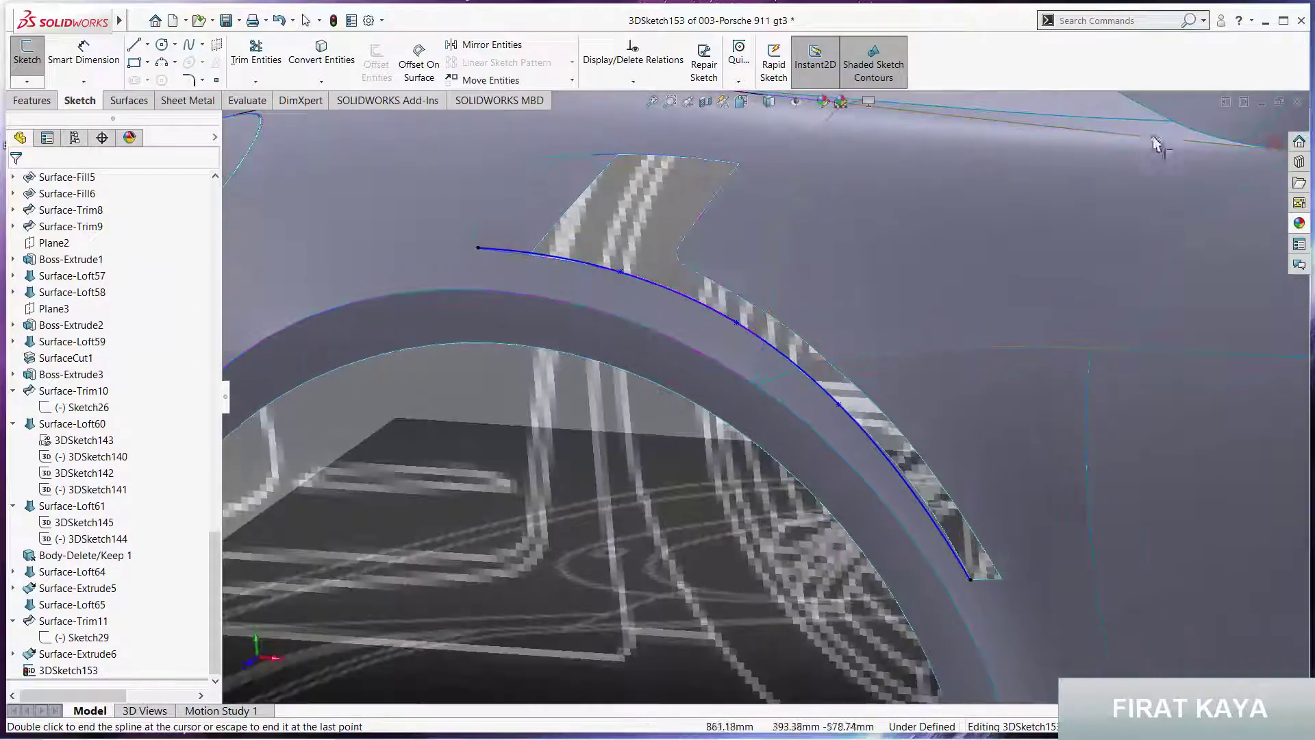
left_click(1248, 130)
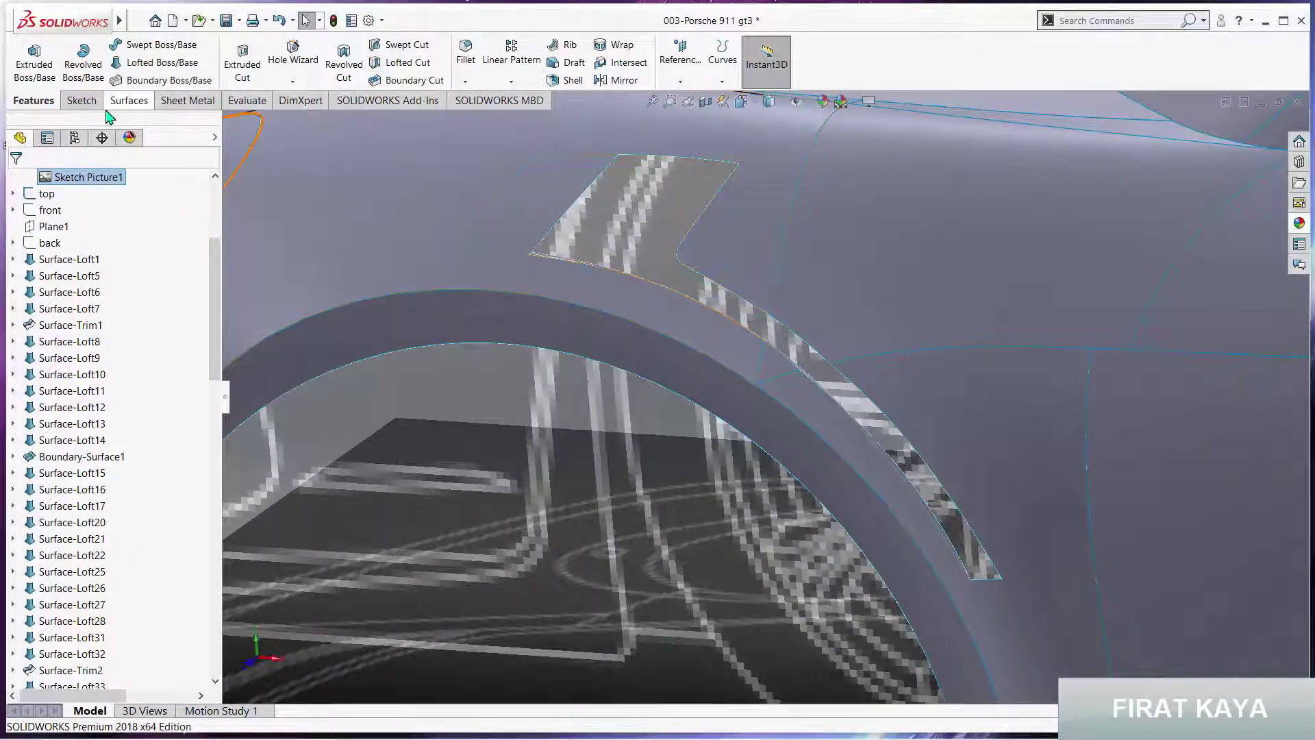
Curve-pattern the Surface-Extrude6 body along the arch spline with 55 mm spacing and 10 instances
left_click(509, 83)
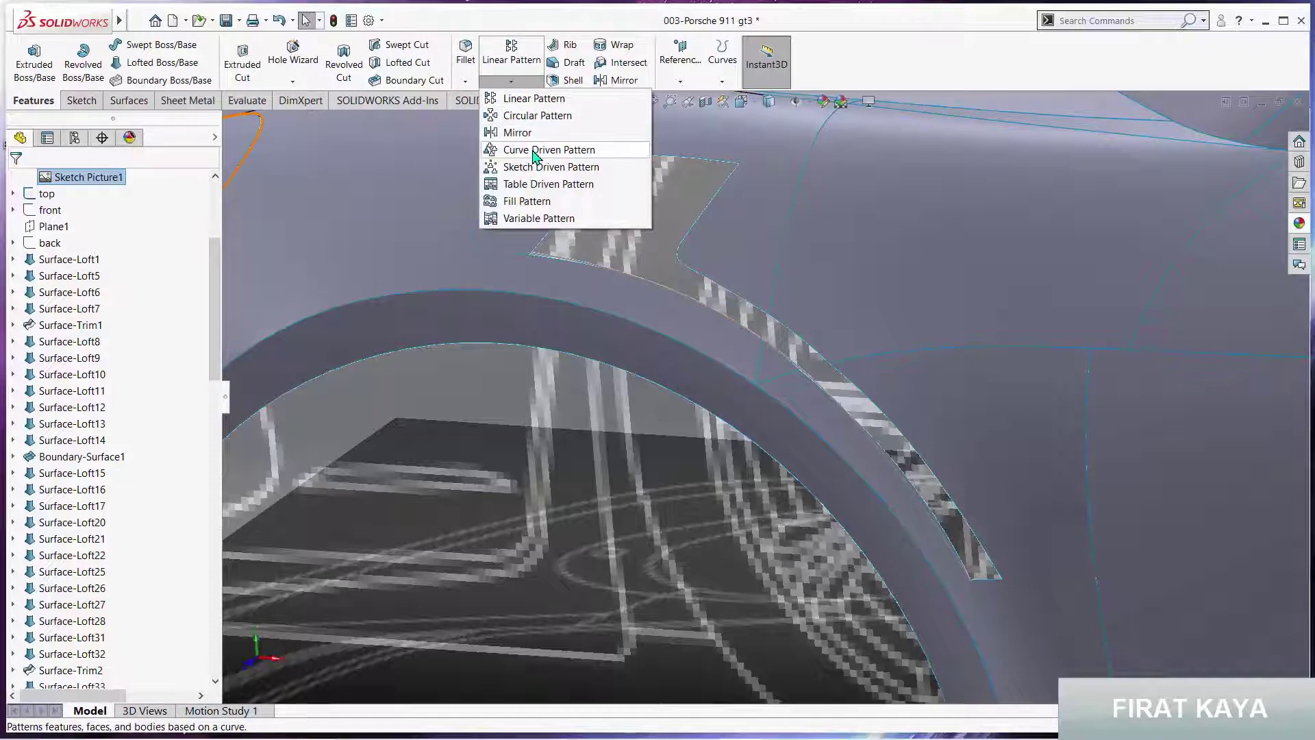
left_click(535, 165)
left_click(602, 276)
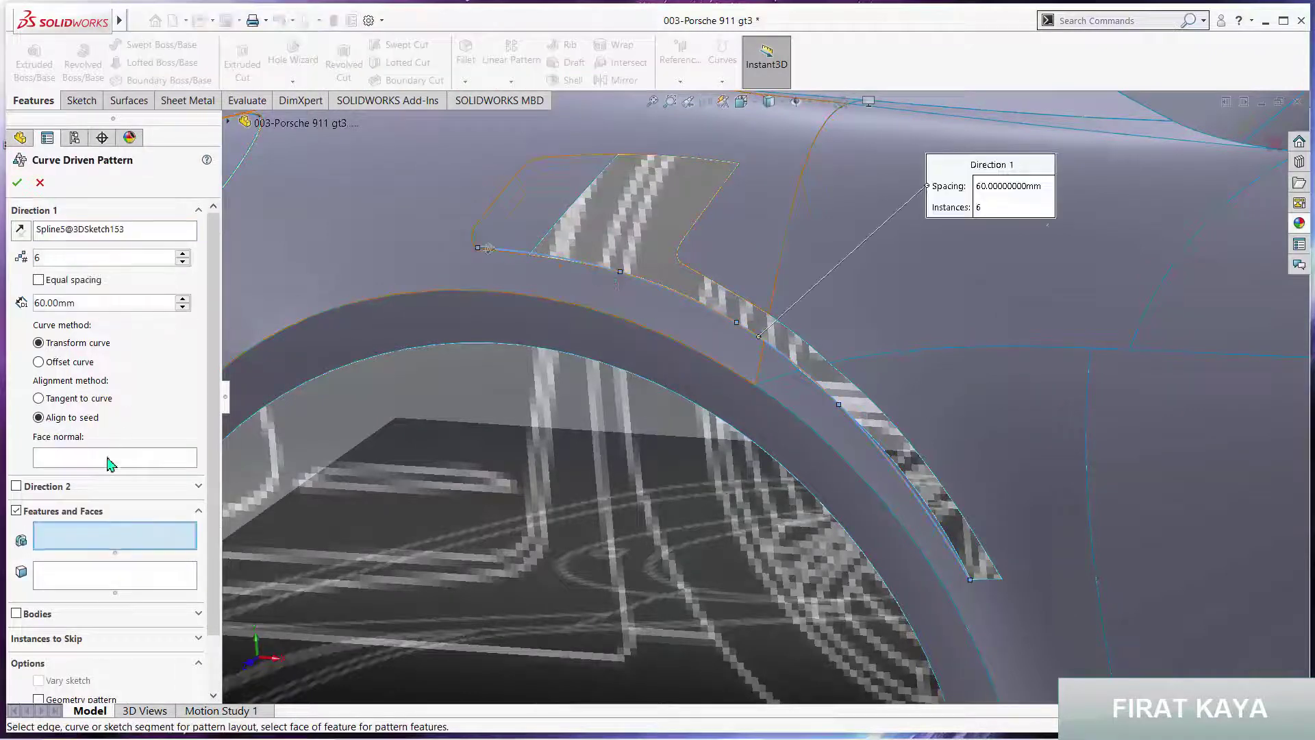
left_click(43, 616)
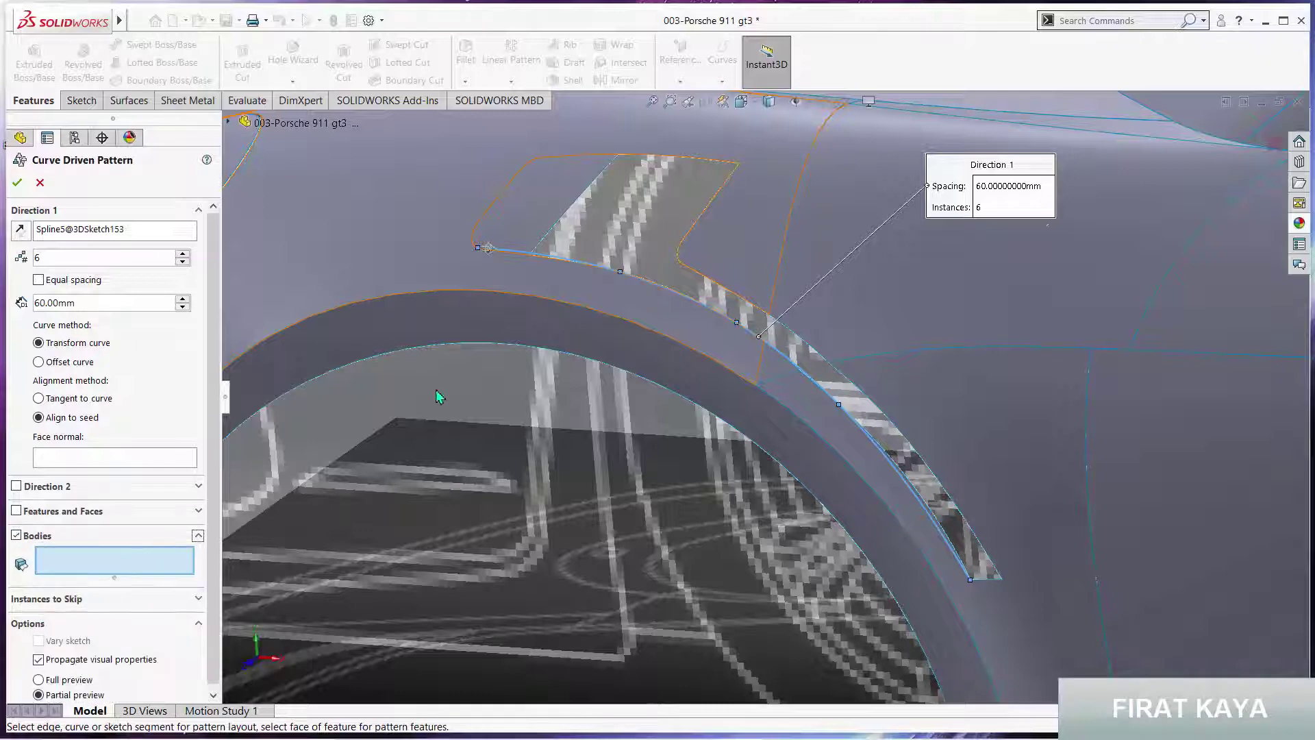
left_click(525, 235)
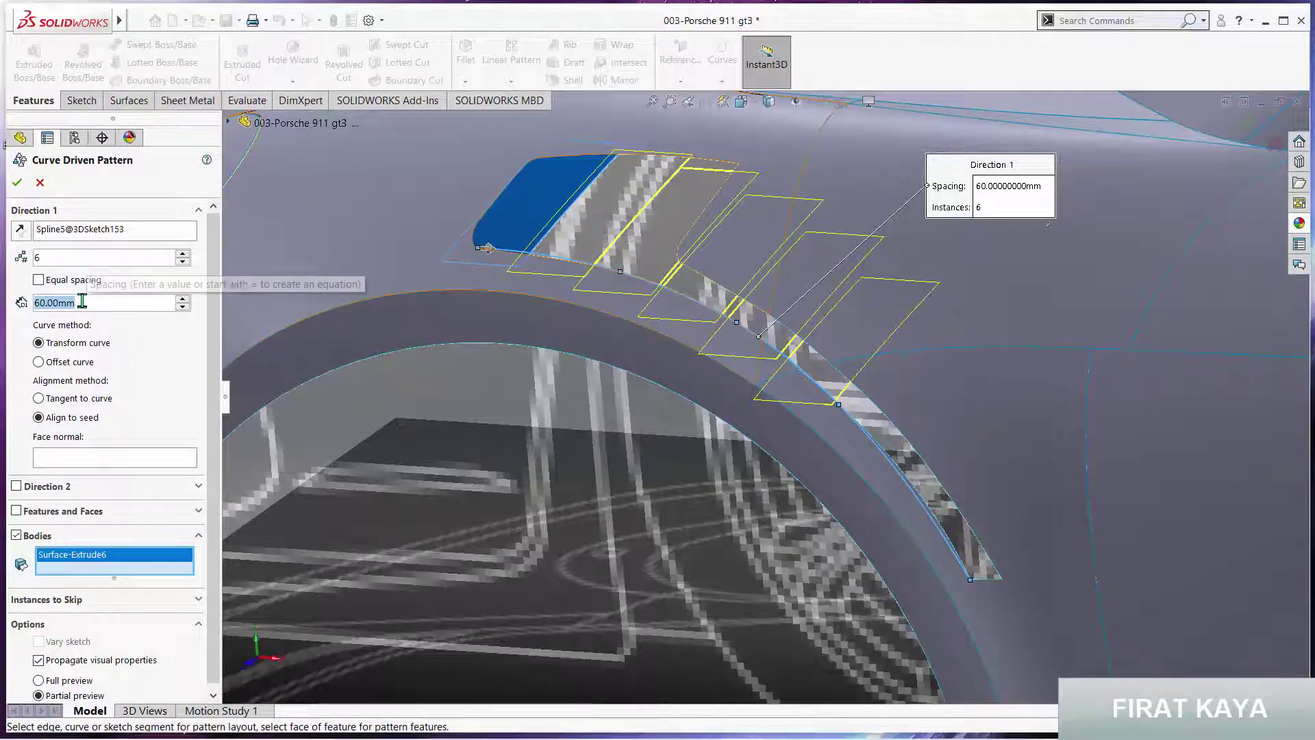
type("55")
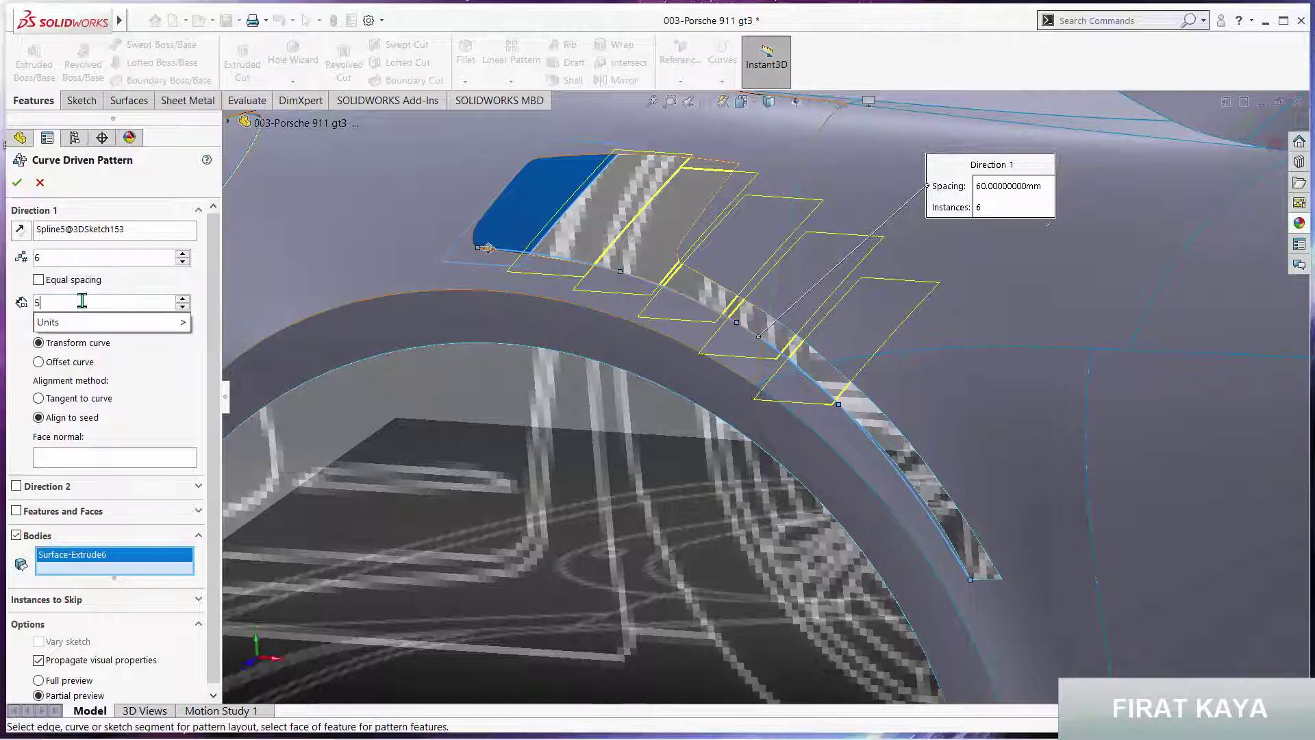
key("Return")
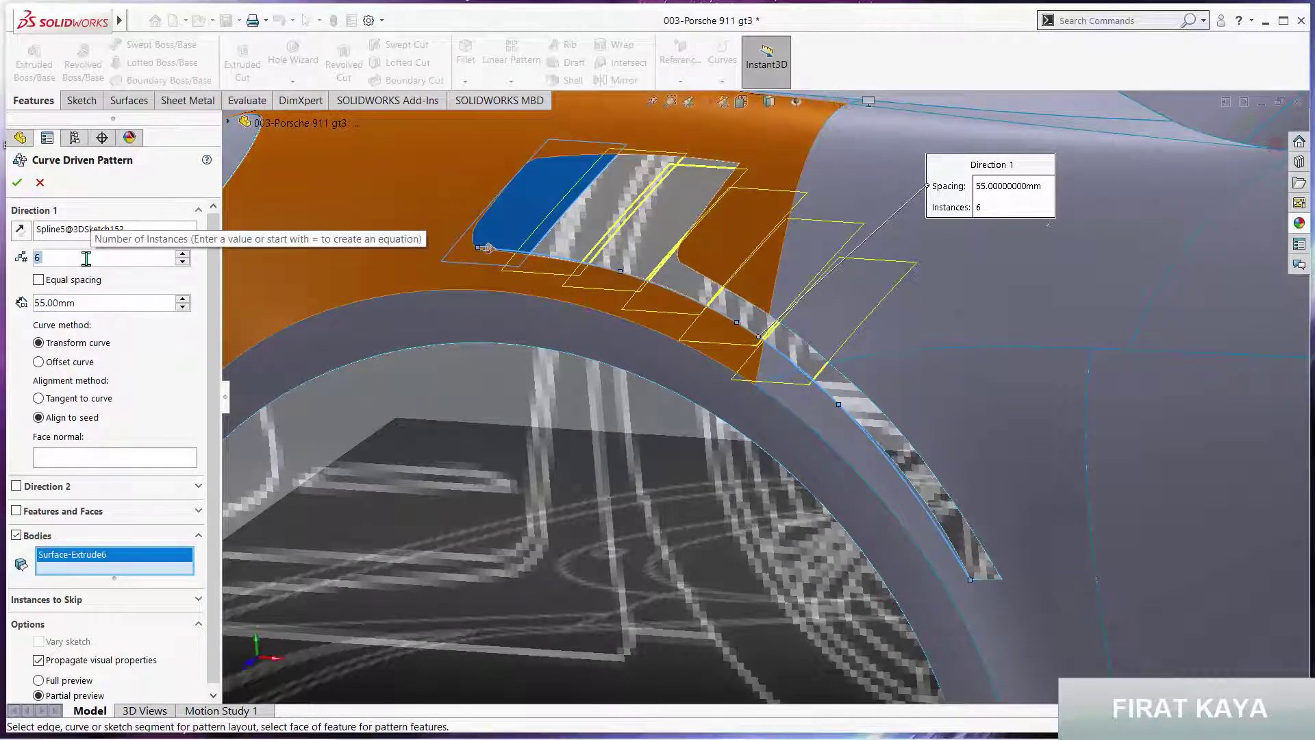
type("10")
key("Return")
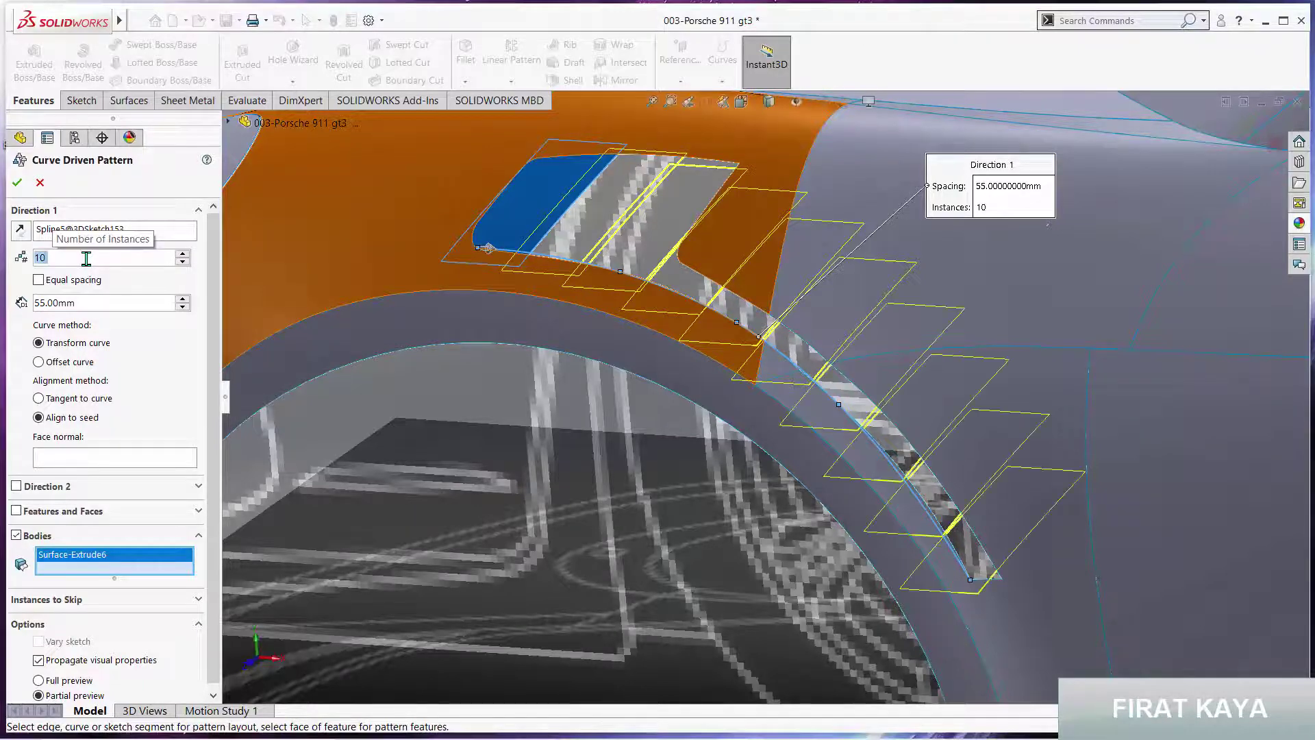
key("Return")
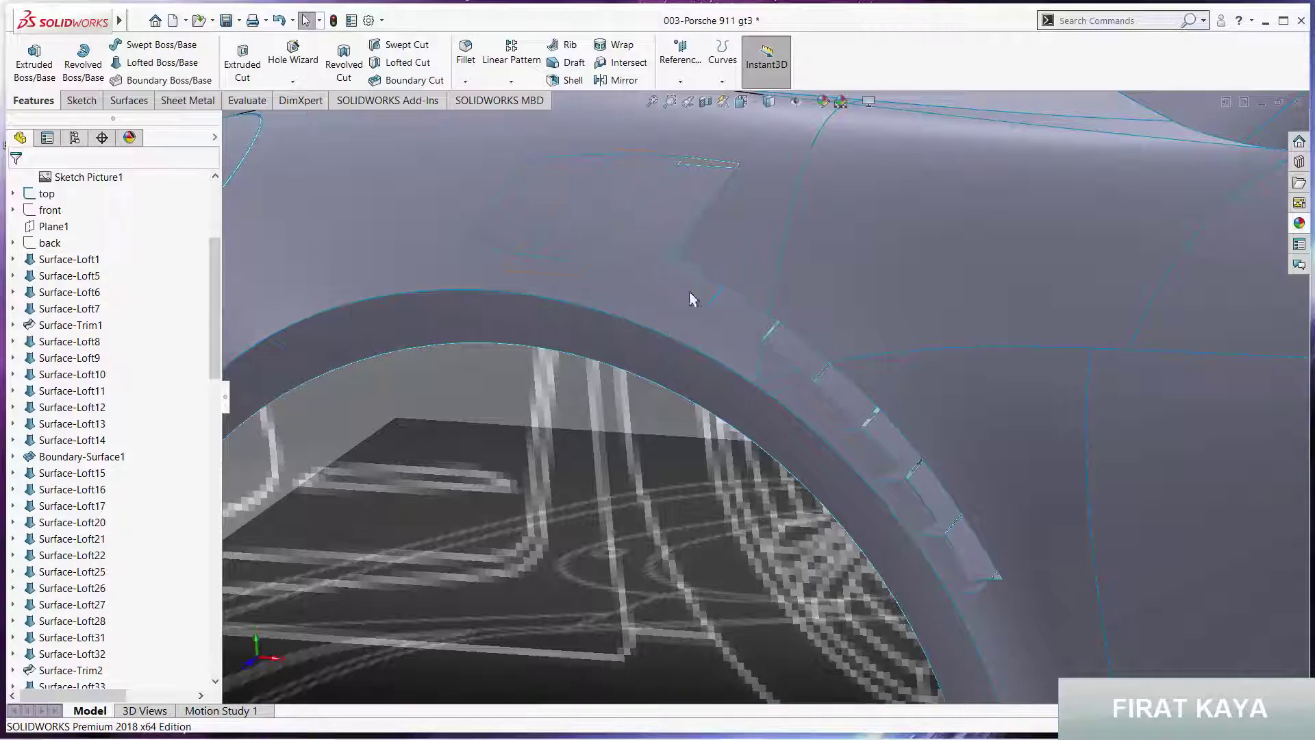
Orbit in on the rear fender and edit 3DSketch153 from its wheel-arch spline
mouse_move(692, 298)
middle_mouse_down()
mouse_move(818, 202)
mouse_move(727, 403)
mouse_move(674, 315)
mouse_move(760, 173)
mouse_move(733, 155)
mouse_move(651, 306)
mouse_move(754, 399)
middle_mouse_up()
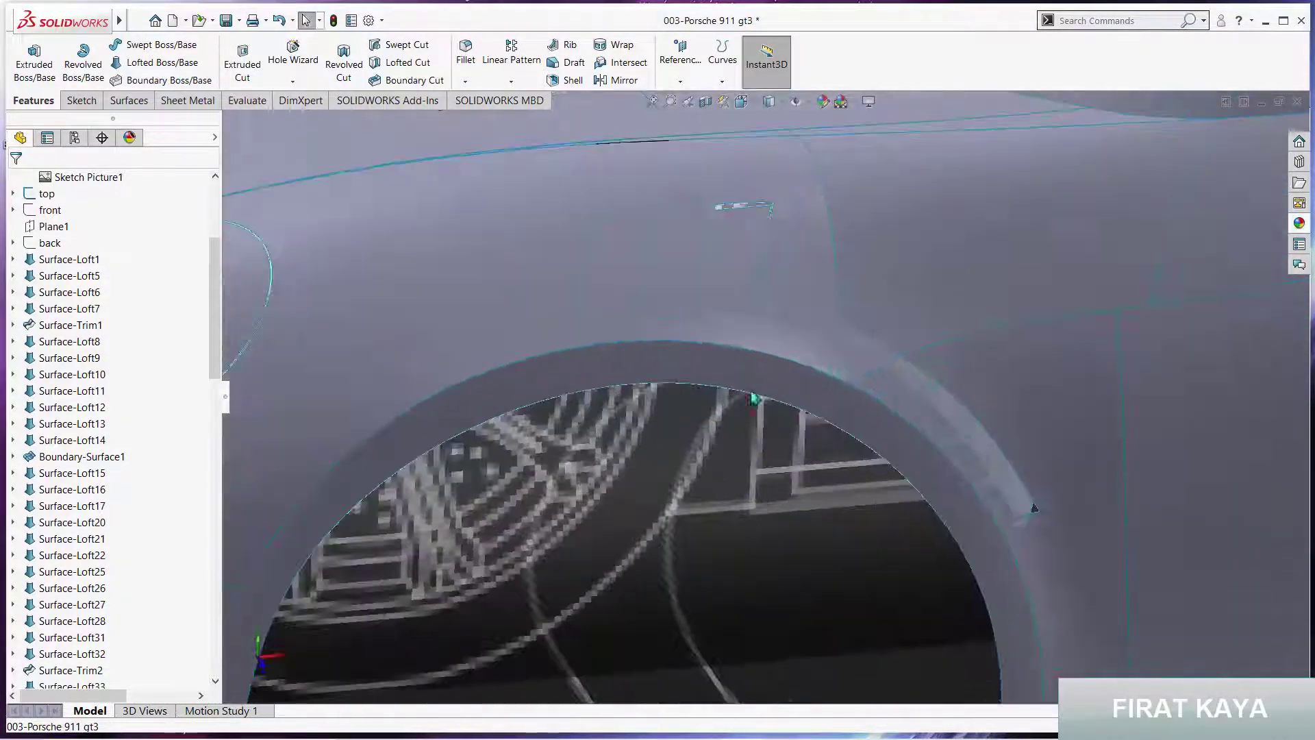
mouse_move(807, 331)
middle_mouse_down()
mouse_move(713, 255)
mouse_move(719, 359)
middle_mouse_up()
scroll(616, 446, "up", 3)
scroll(552, 421, "down", 2)
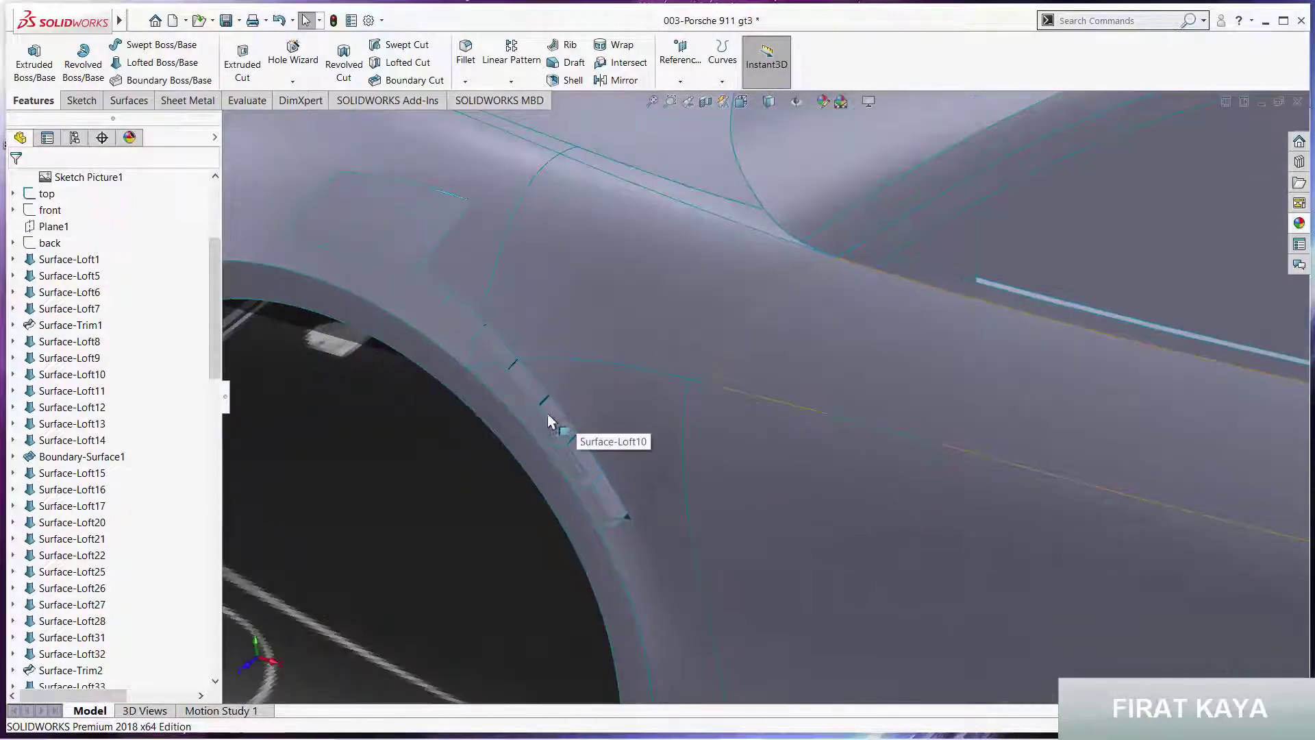
left_click(511, 377)
left_click(552, 312)
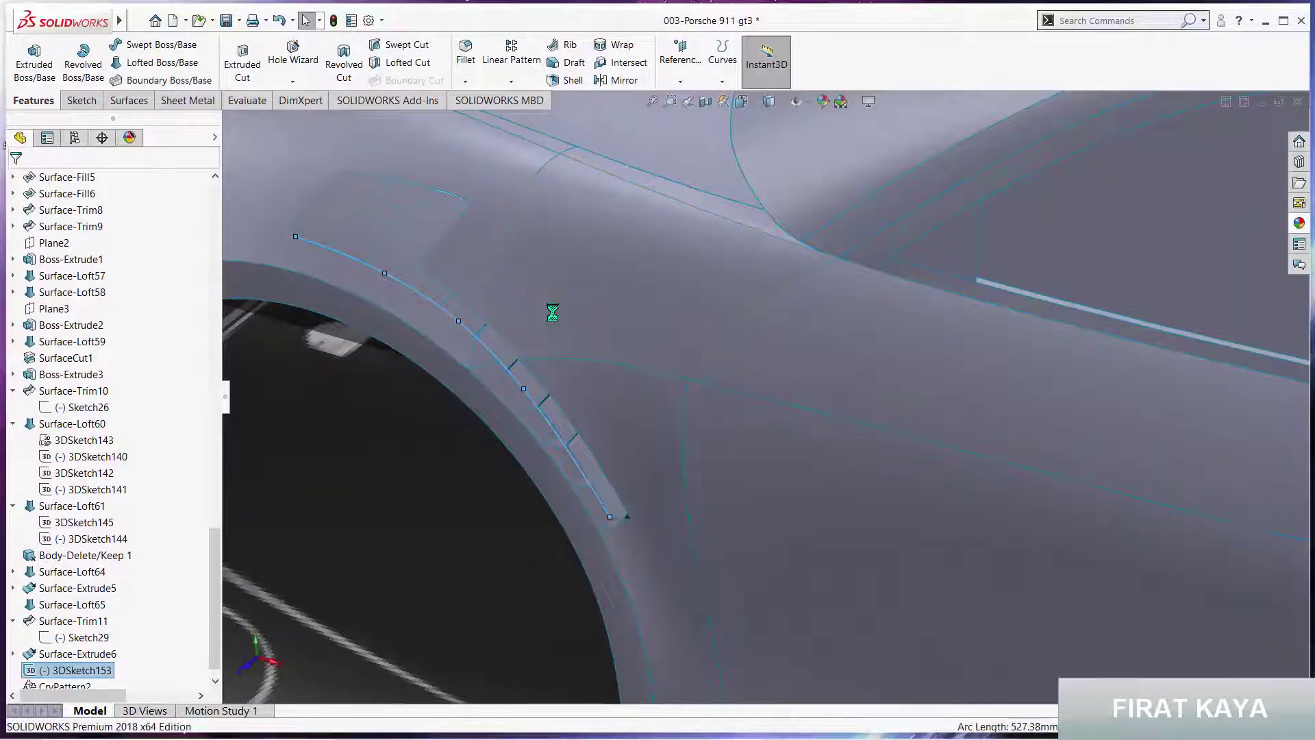
Delete the Coincident9 and Coincident8 relations on the spline's lower end point
left_click(611, 514)
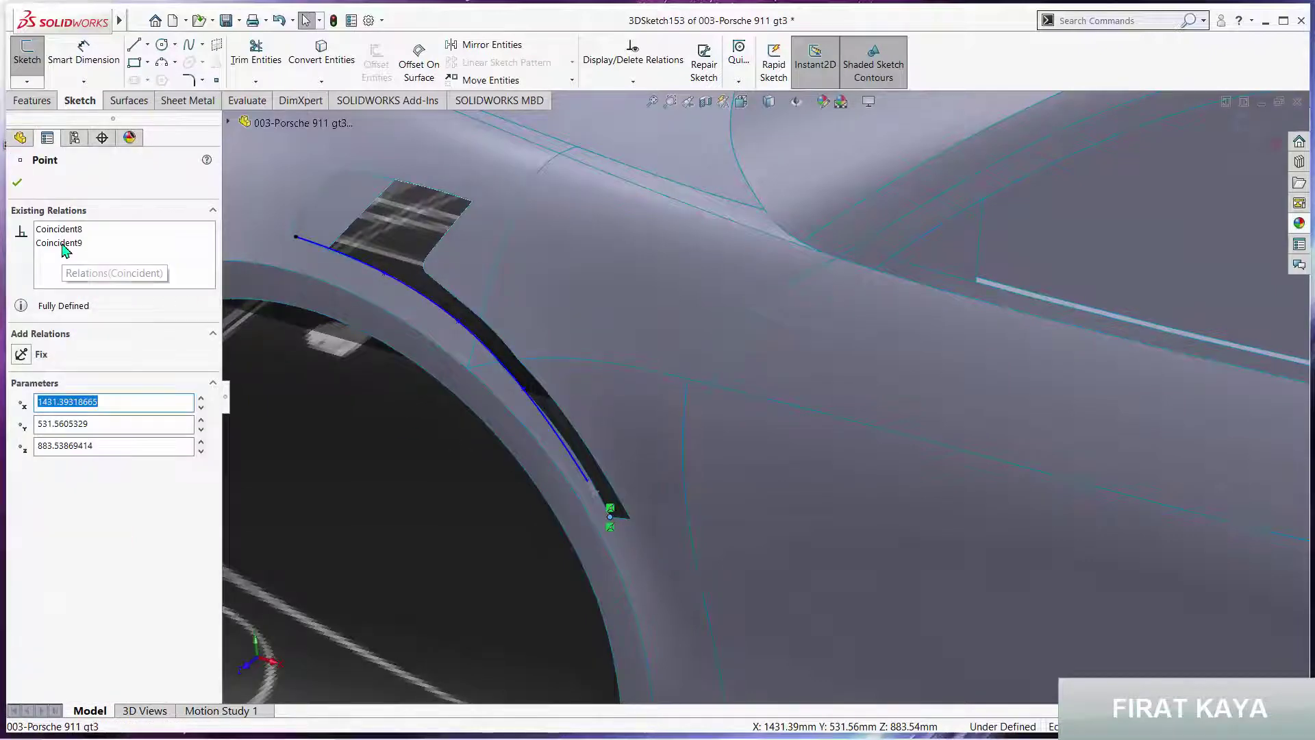
right_click(63, 244)
left_click(115, 271)
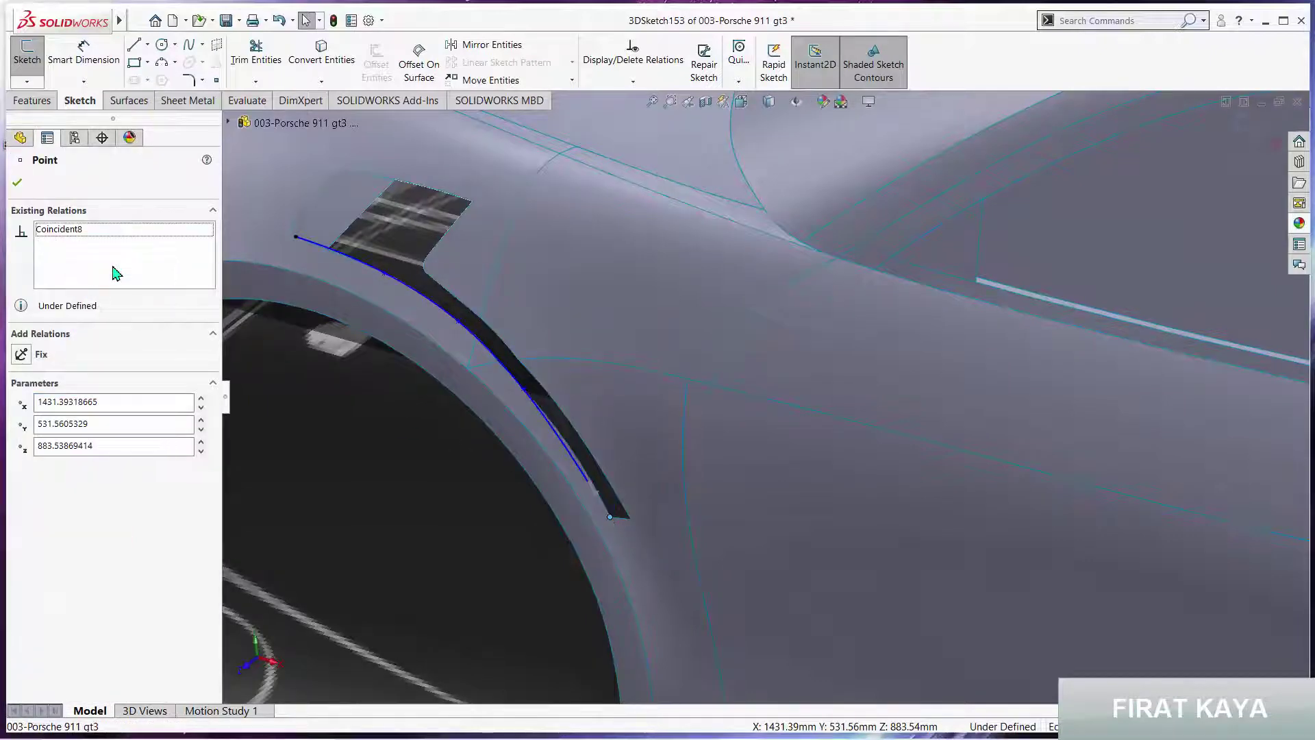
left_click(63, 228)
right_click(63, 228)
left_click(103, 253)
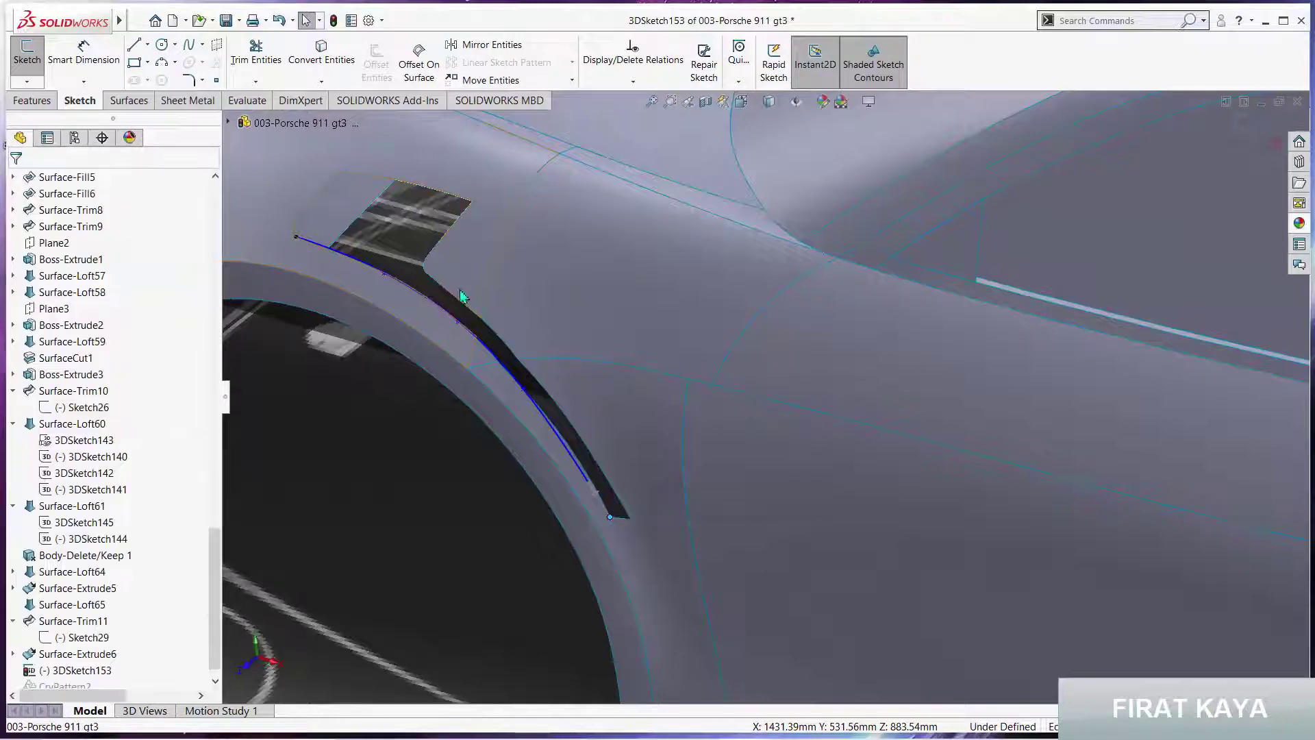
From the top view, shift the spline end point along Z with the sketcher triad
key("space")
left_click(579, 375)
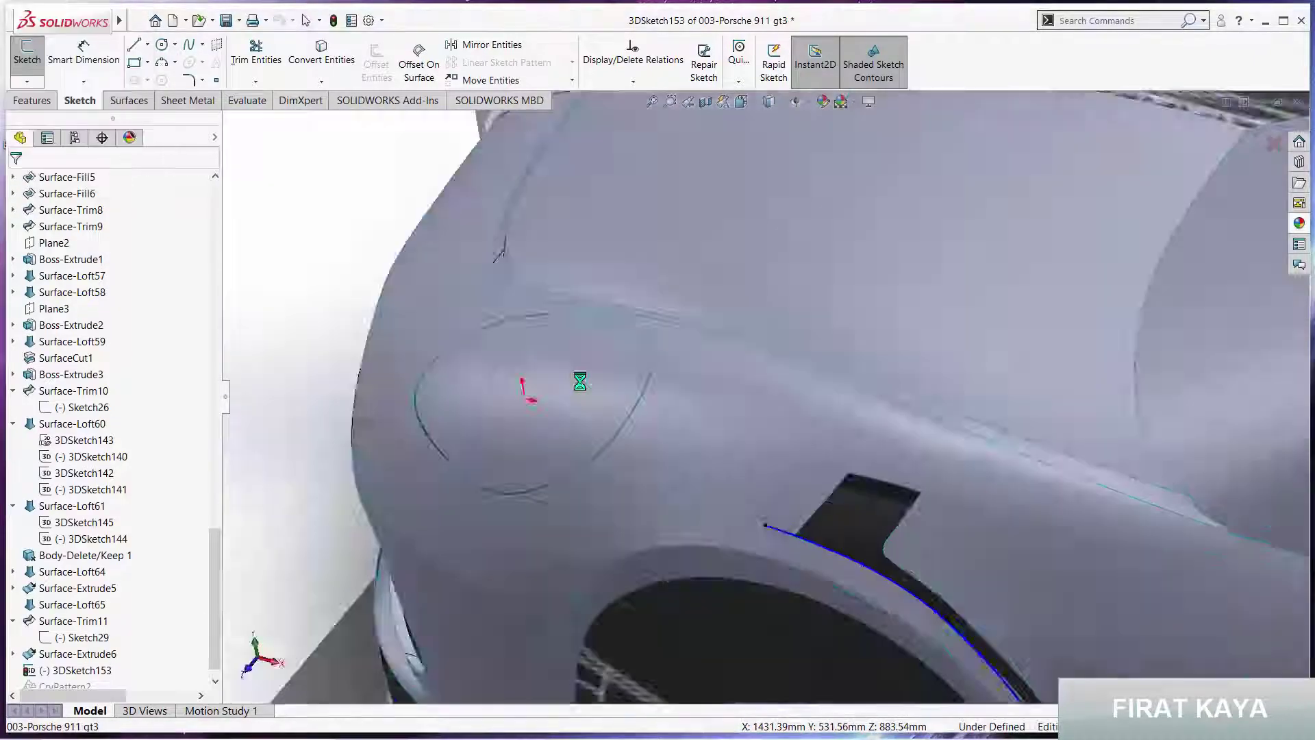
scroll(670, 540, "down", 1)
scroll(640, 461, "down", 4)
scroll(704, 477, "down", 3)
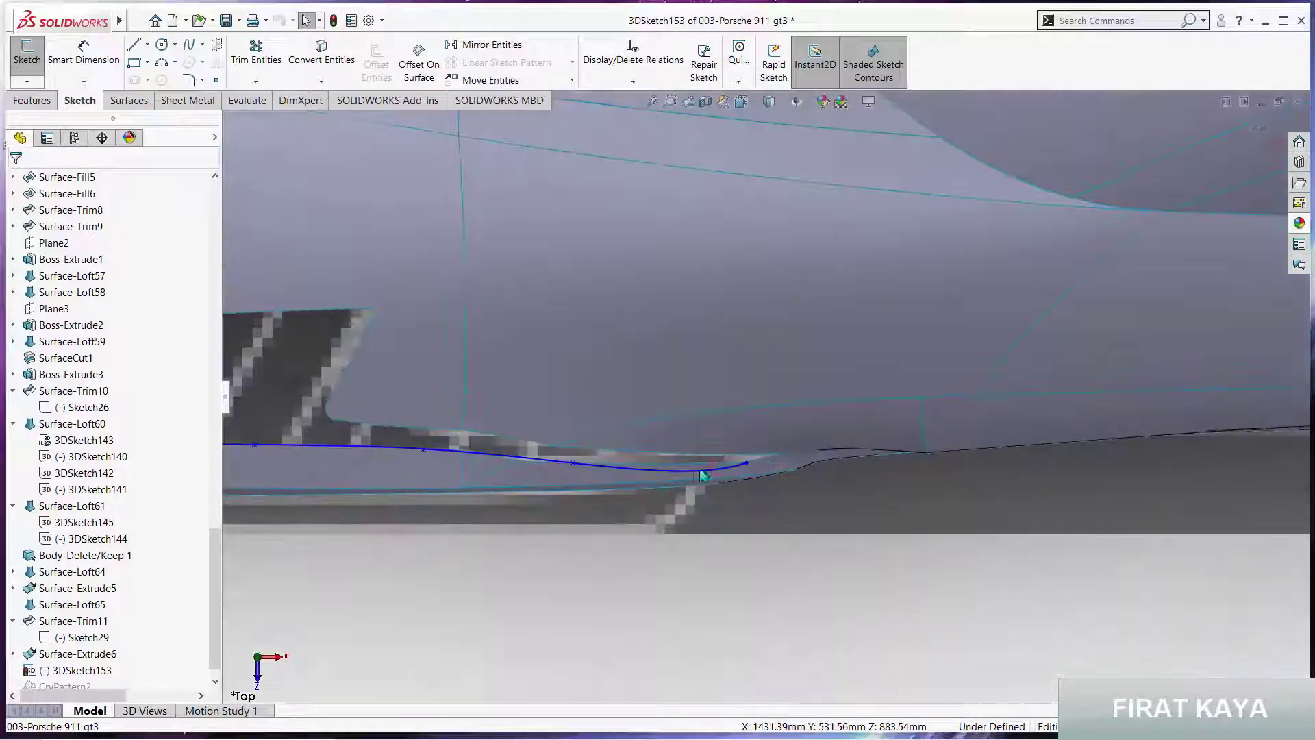
right_click(747, 468)
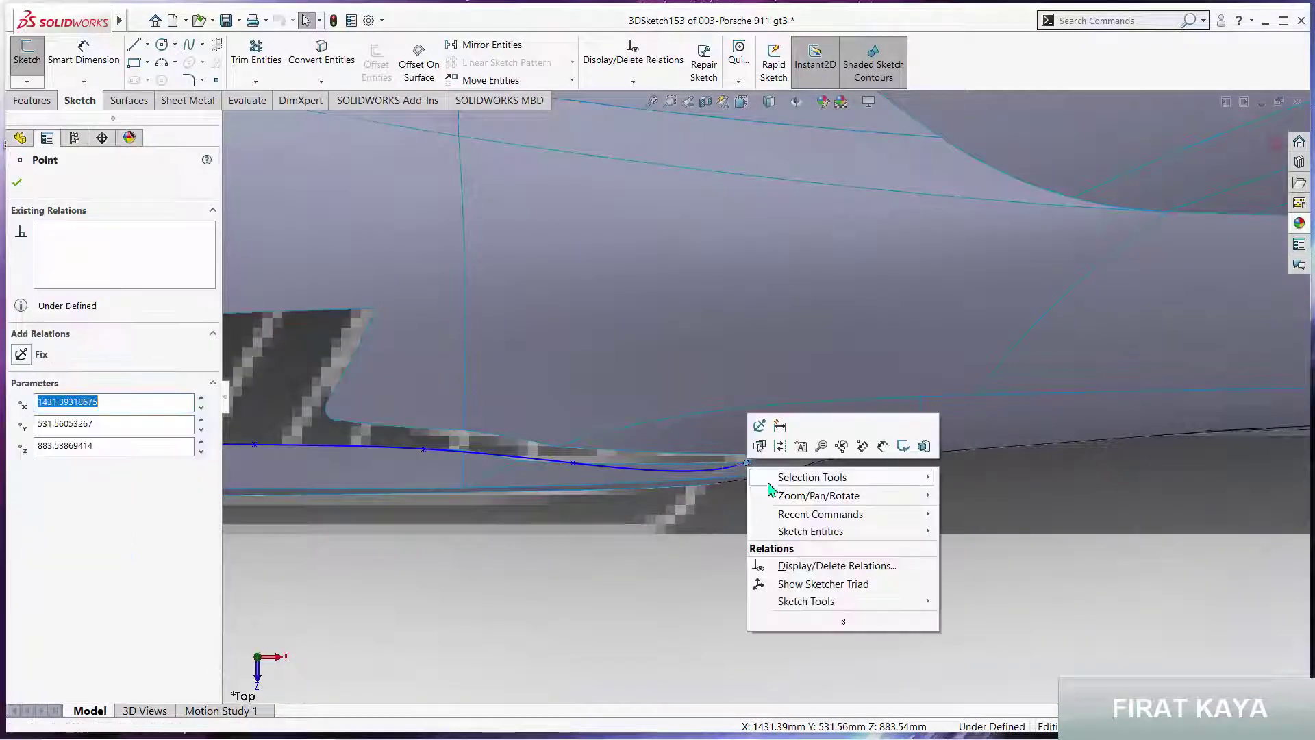
left_click(810, 585)
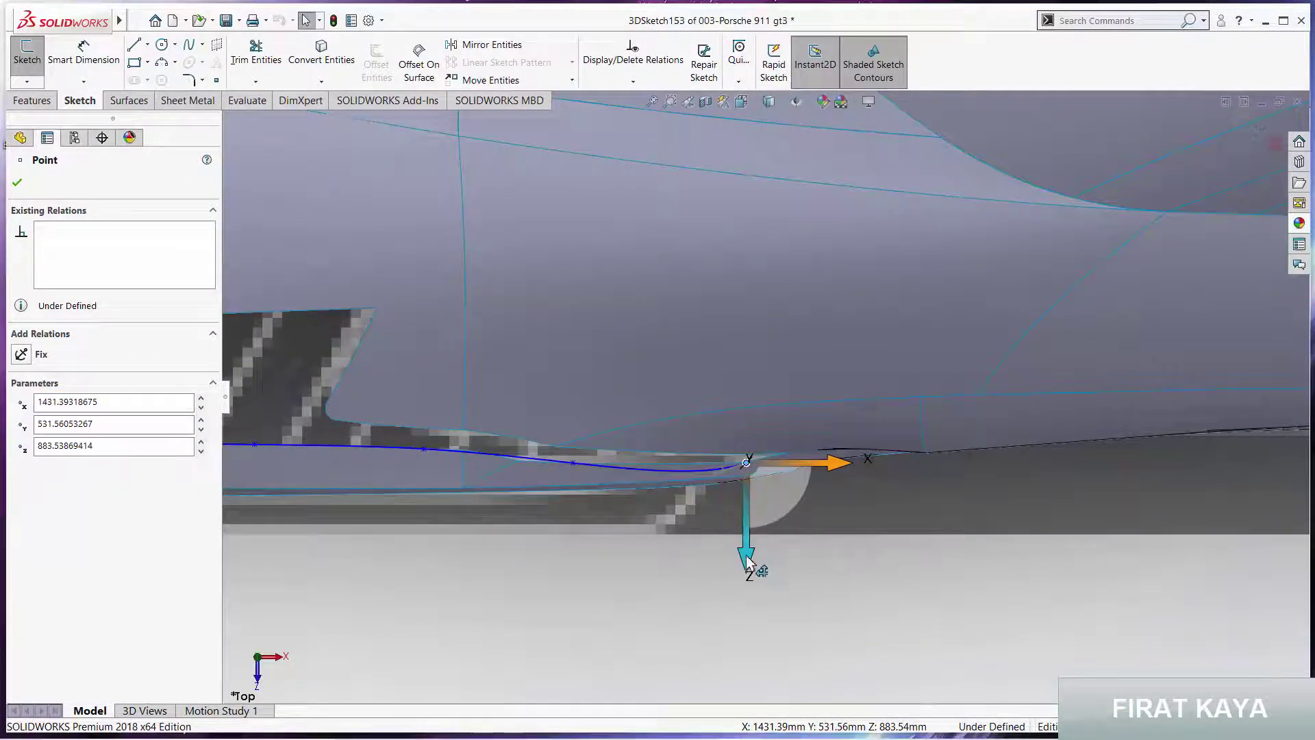
left_click_drag(748, 563, 751, 548)
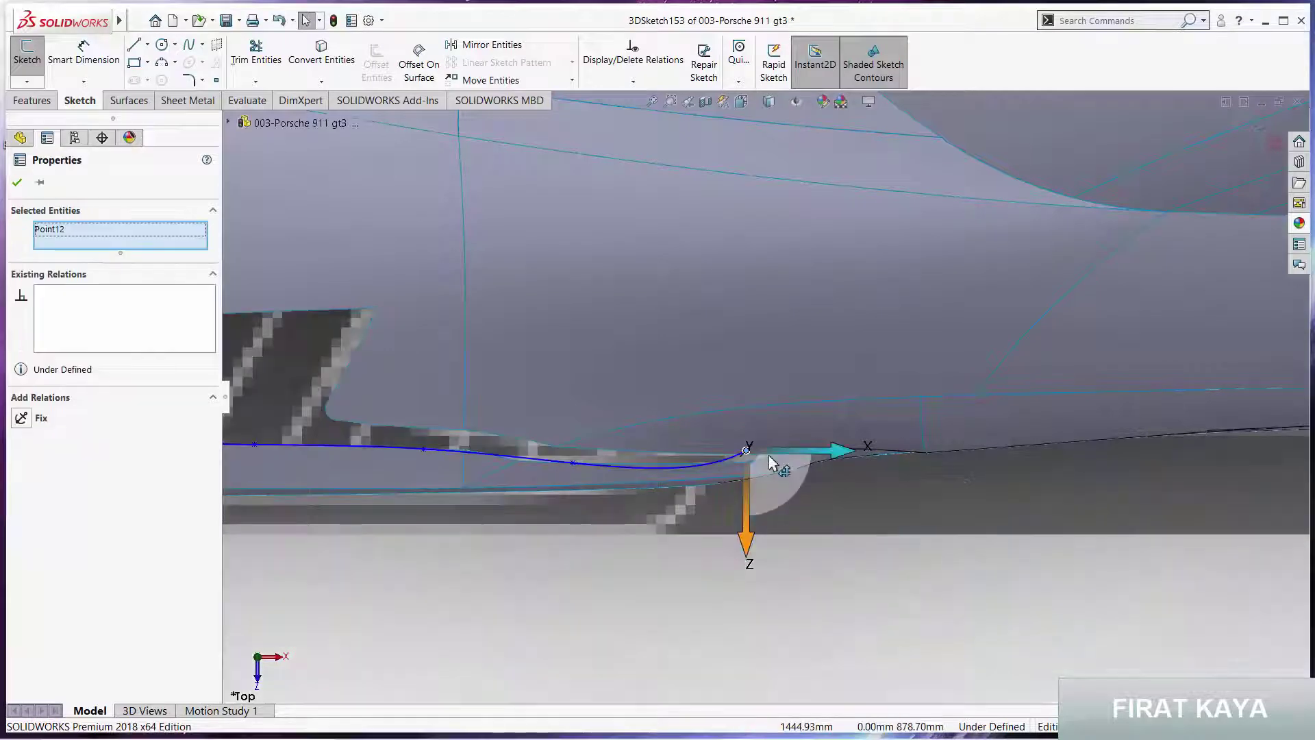
right_click(768, 438)
left_click(767, 525)
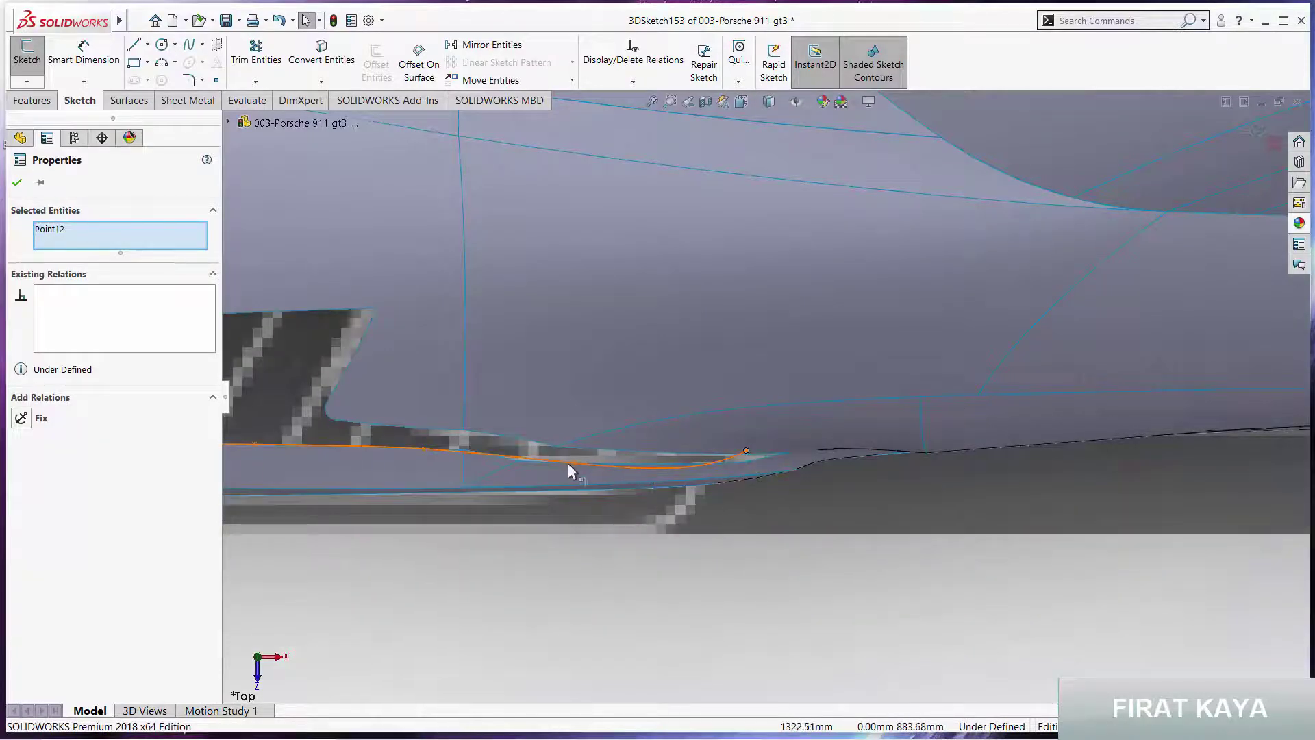
Try moving the next spline point along Z with its triad
left_click(573, 462)
right_click(573, 462)
left_click(657, 613)
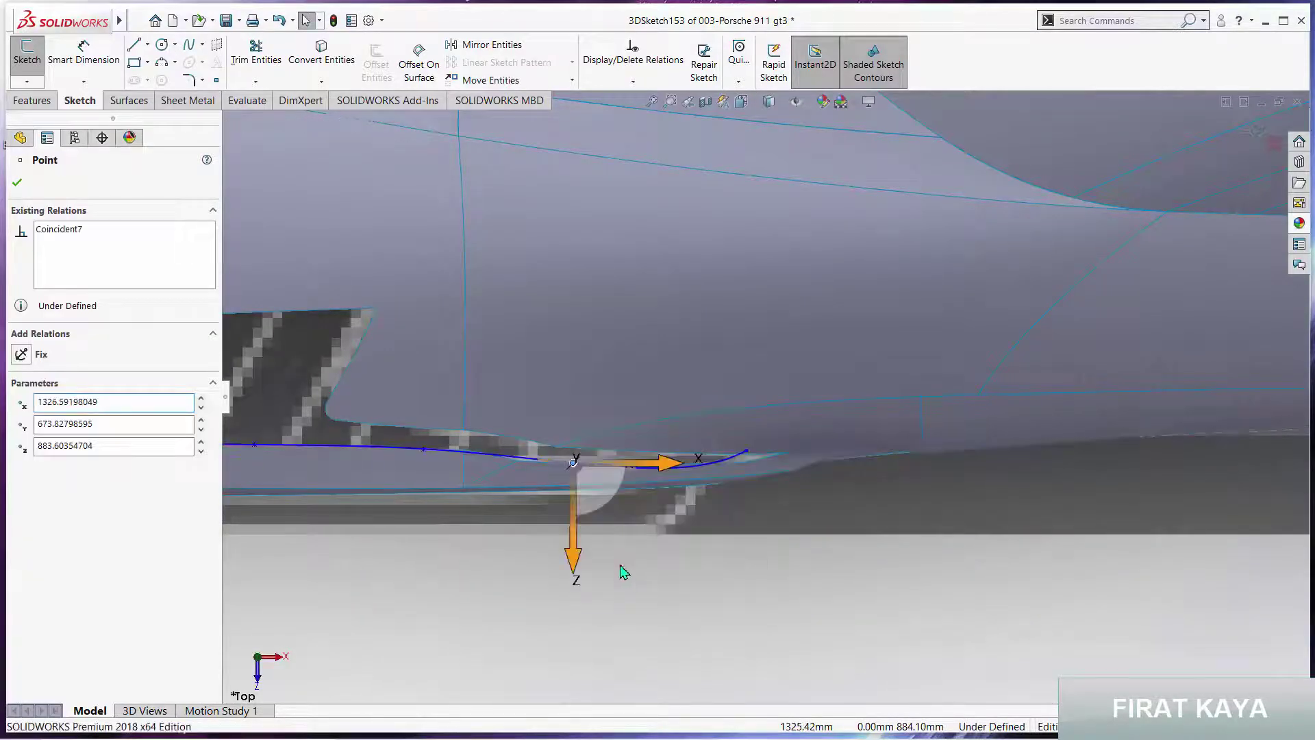
mouse_move(572, 541)
left_mouse_down()
mouse_move(577, 558)
mouse_move(577, 541)
left_mouse_up()
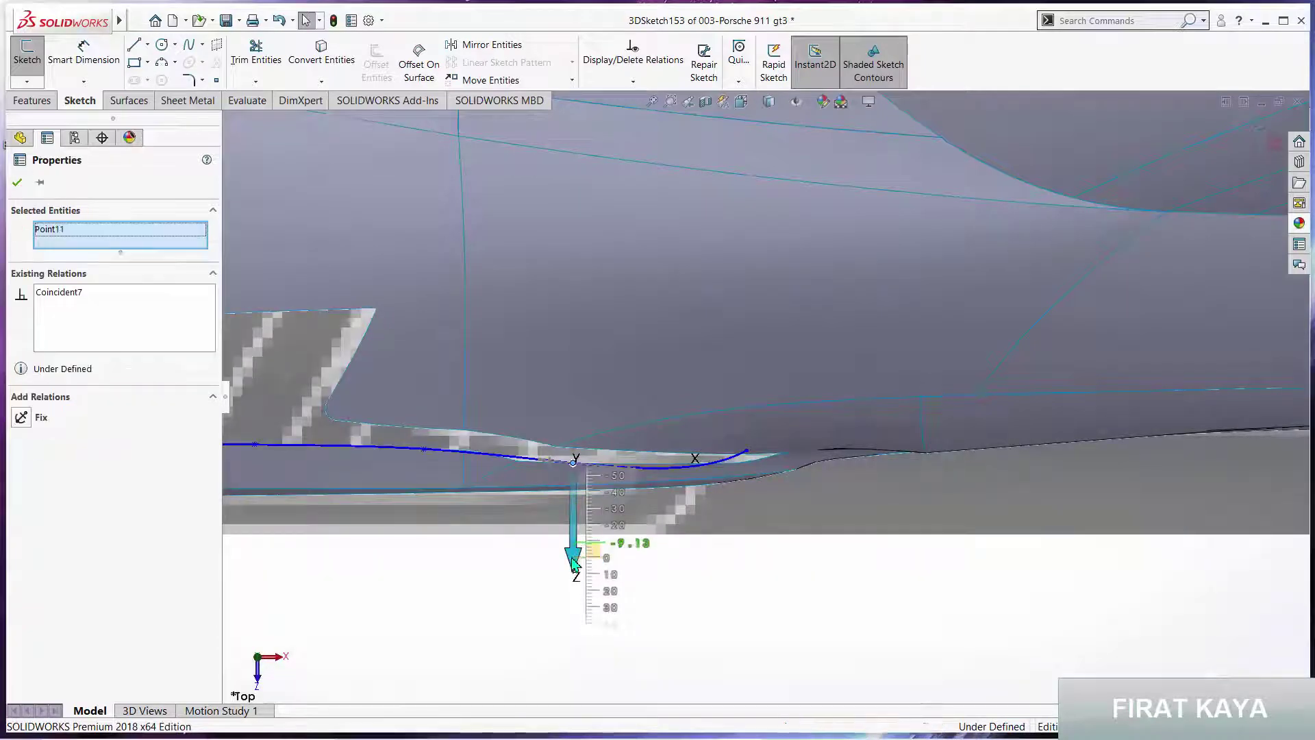
scroll(578, 541, "down", 5)
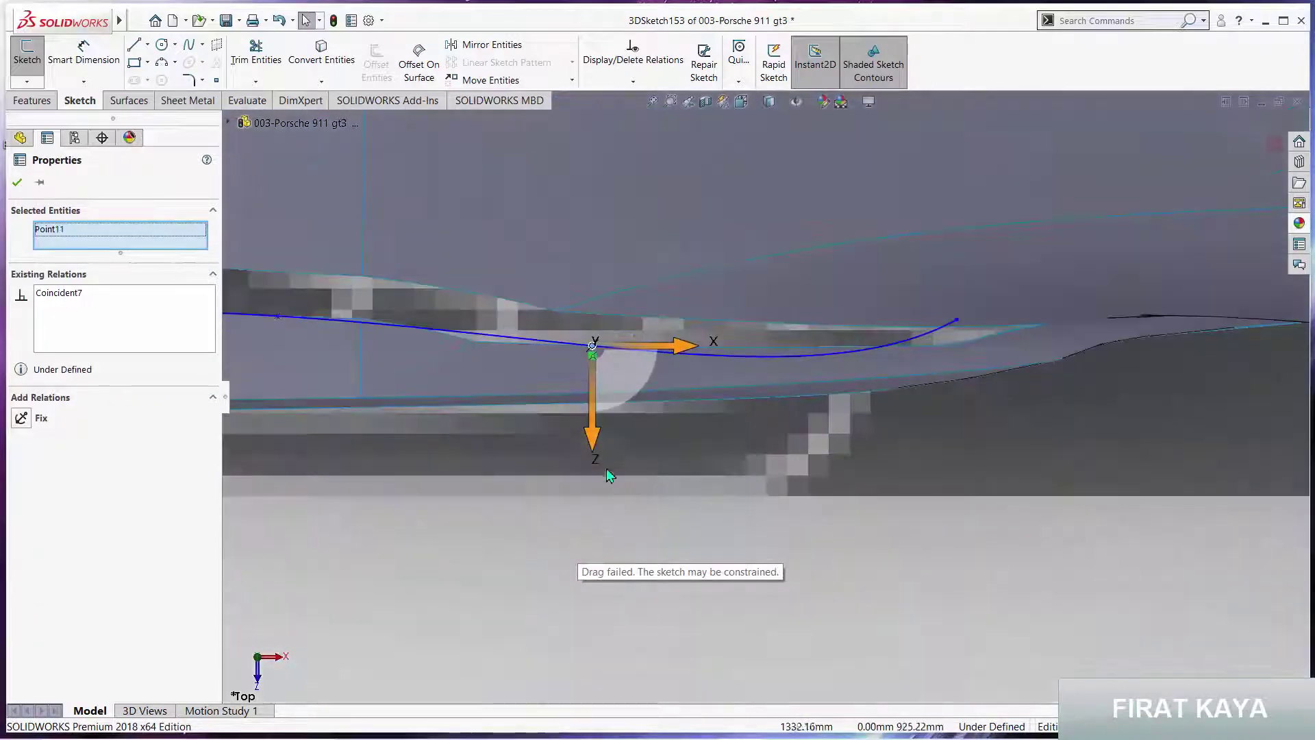
right_click(604, 394)
left_click(647, 470)
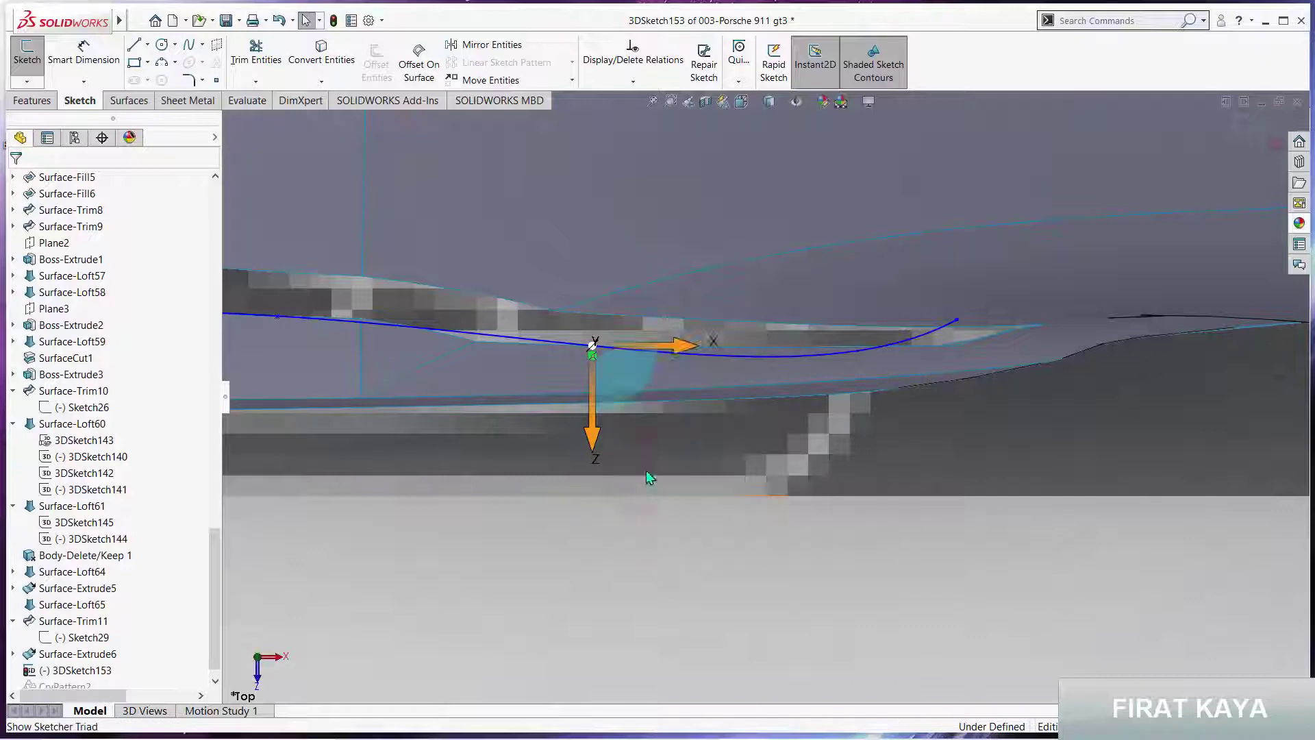
Move the curve point along Z with the triad to flatten the curve
right_click(592, 347)
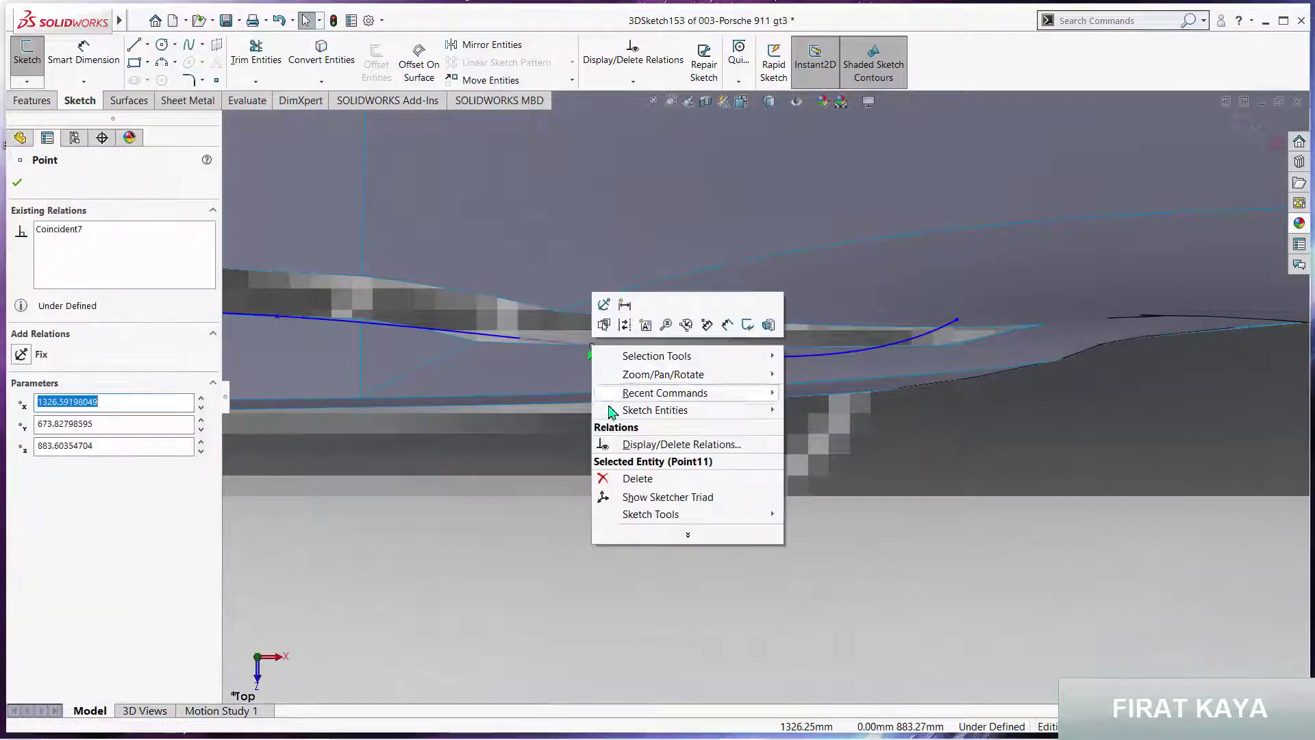
key("Escape")
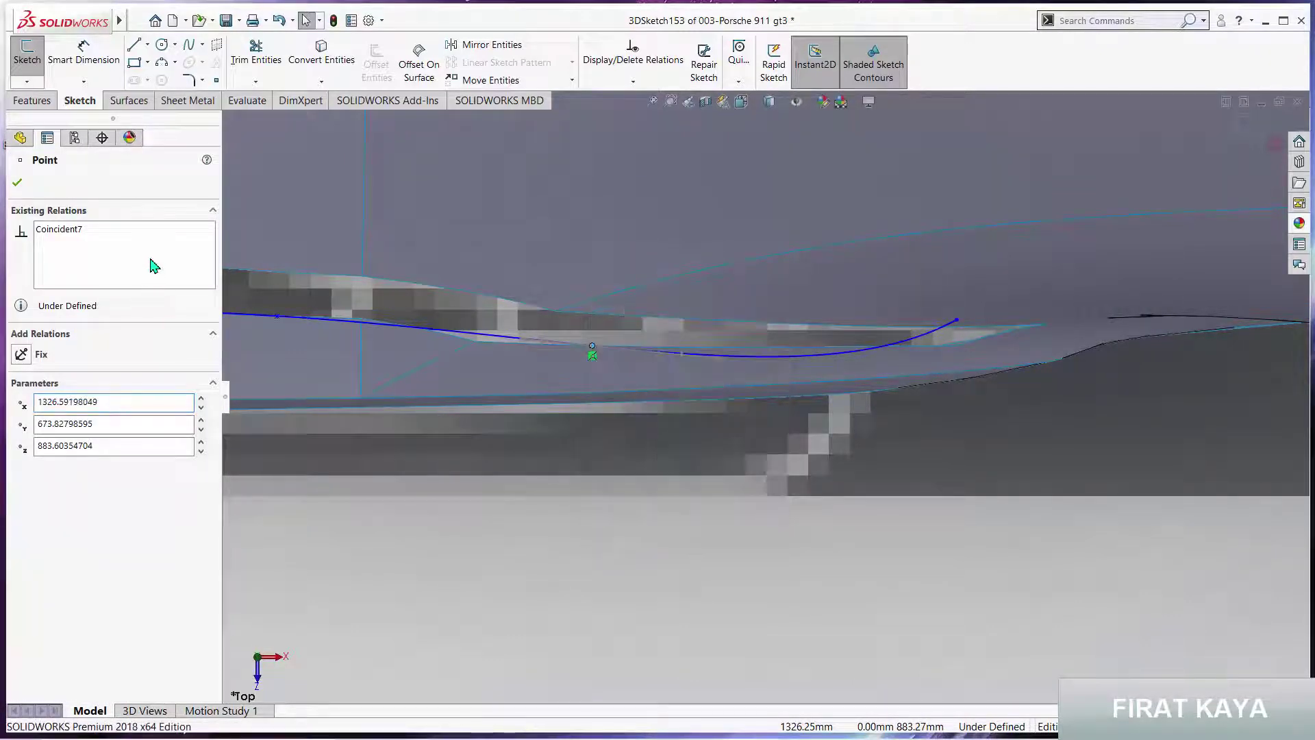
key("Escape")
right_click(599, 351)
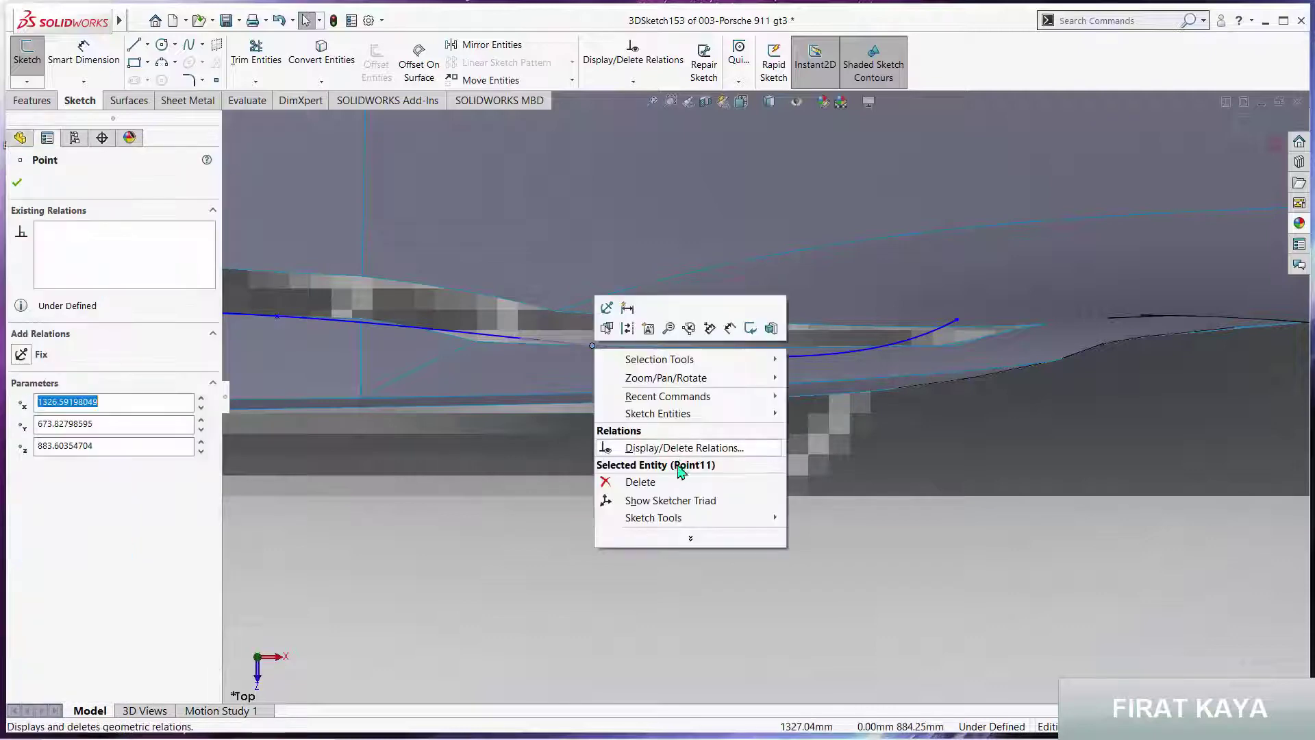
left_click(668, 499)
left_click_drag(593, 443, 602, 419)
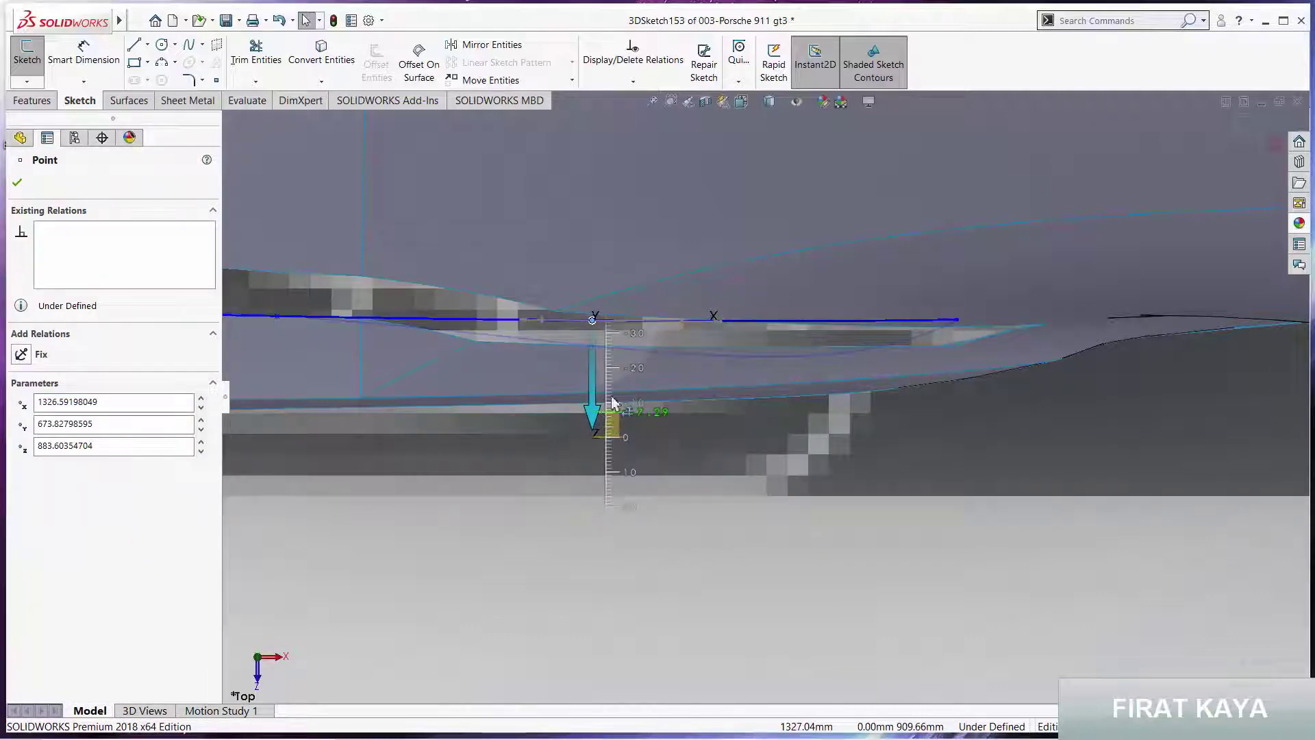
right_click(627, 345)
left_click(674, 427)
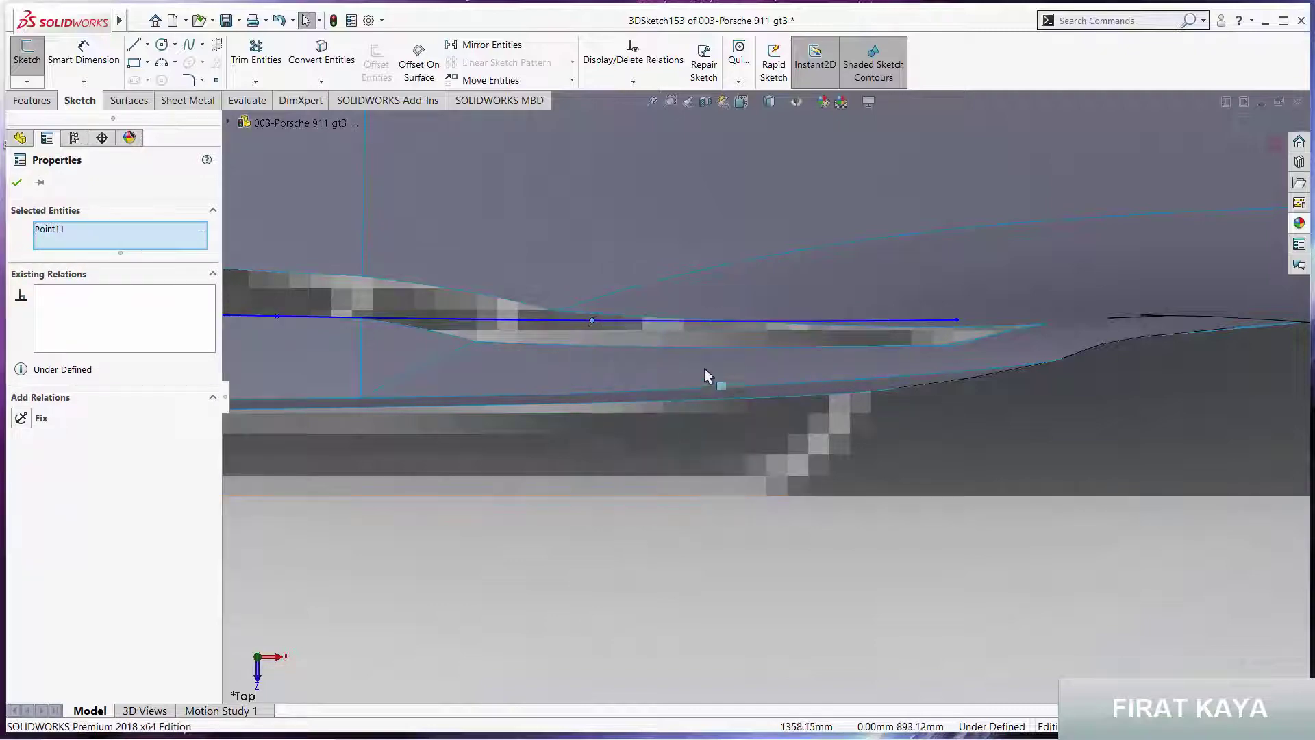
View the whole car from the front and exit the wheel-arch 3D sketch
middle_click_drag(689, 398, 685, 203)
key("space")
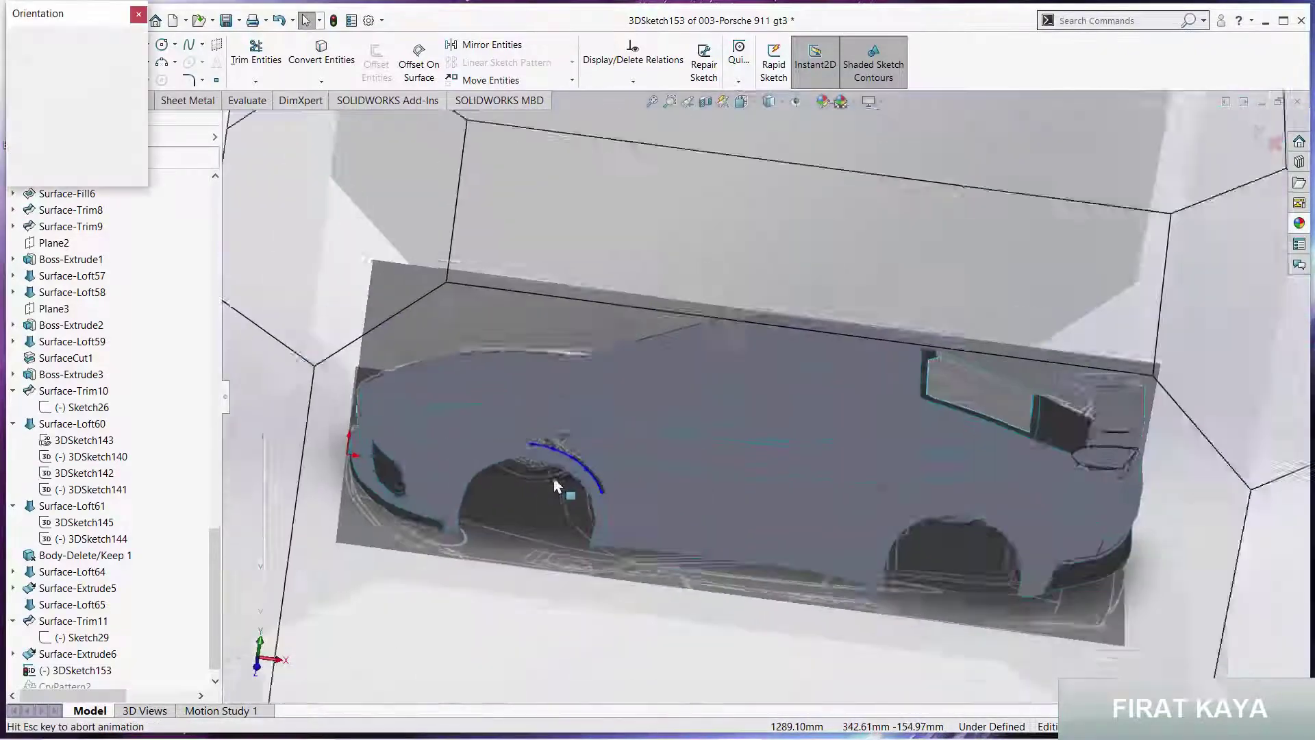
left_click(674, 372)
scroll(673, 372, "down", 3)
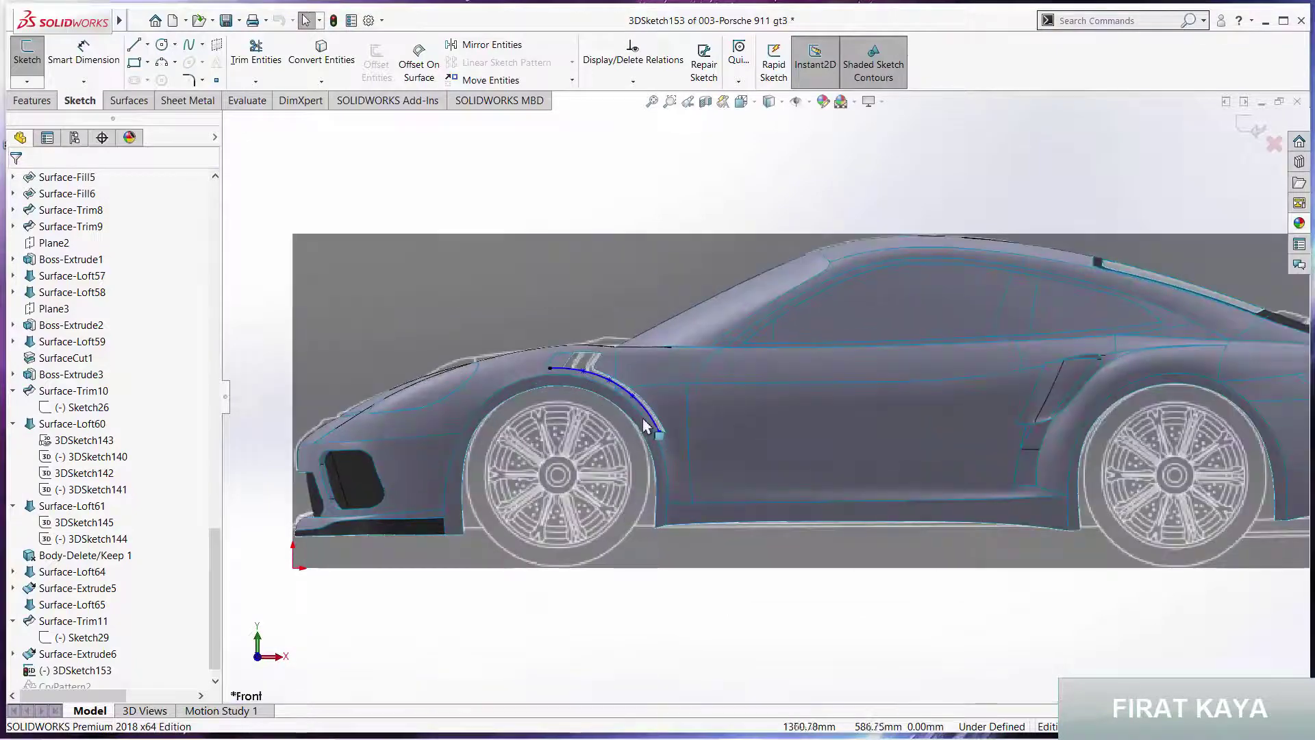
scroll(706, 374, "down", 4)
scroll(726, 376, "down", 3)
scroll(727, 376, "up", 4)
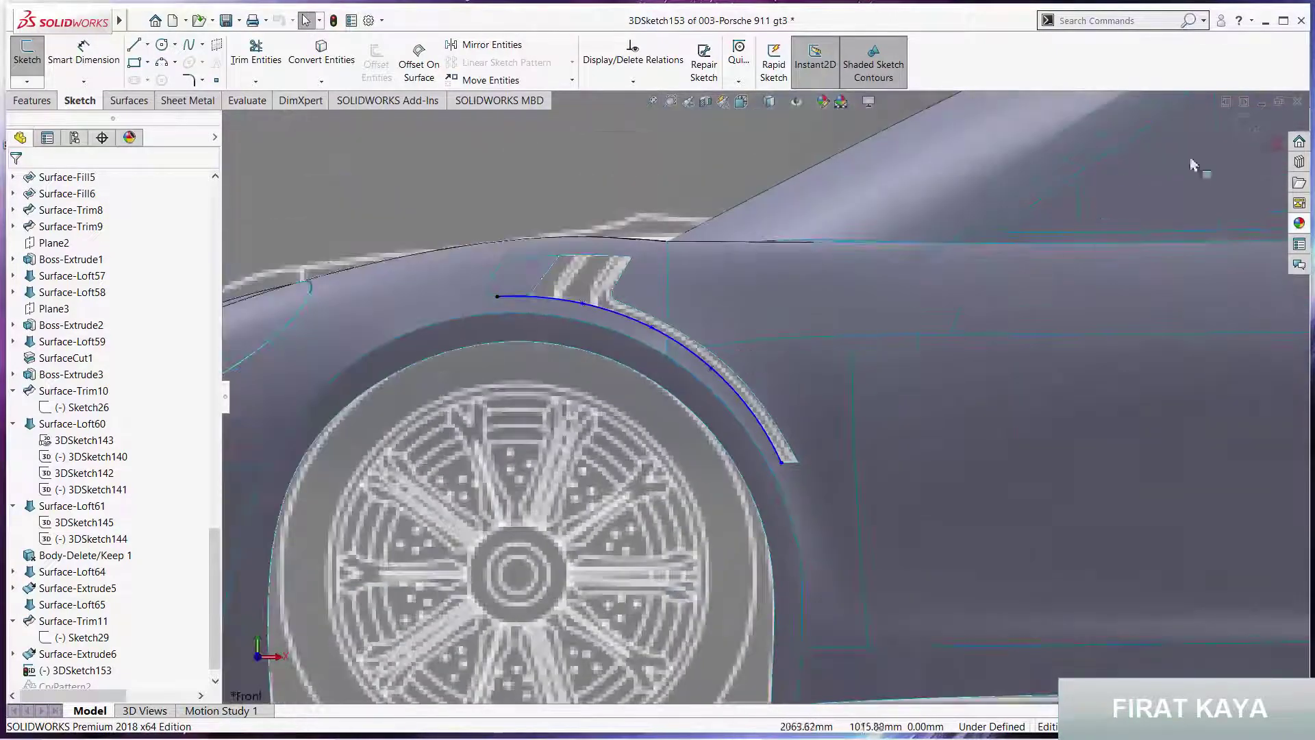
scroll(822, 309, "up", 2)
key("ctrl+b")
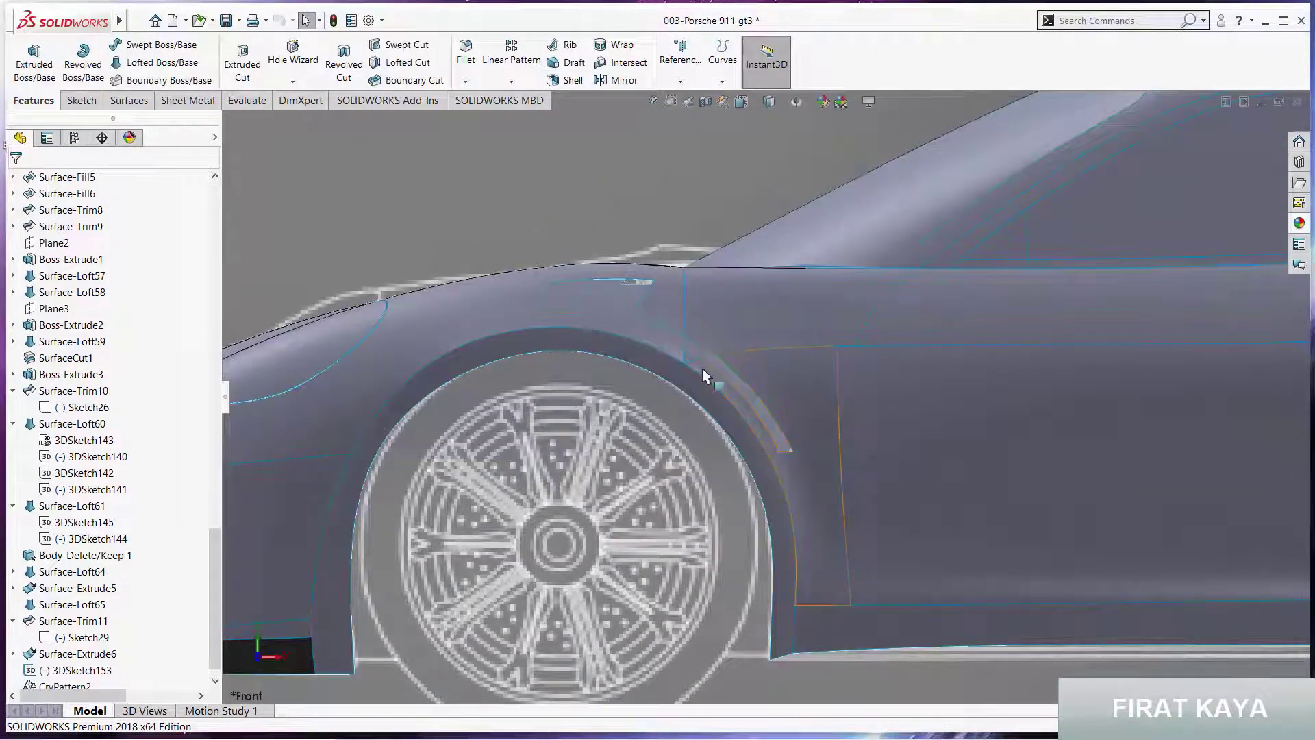
Browse the appearances library to the Plastic > High Gloss appearances
mouse_move(701, 369)
middle_mouse_down()
mouse_move(693, 452)
mouse_move(670, 464)
mouse_move(770, 178)
mouse_move(683, 177)
mouse_move(671, 253)
mouse_move(919, 207)
middle_mouse_up()
left_click(782, 104)
left_click(1300, 224)
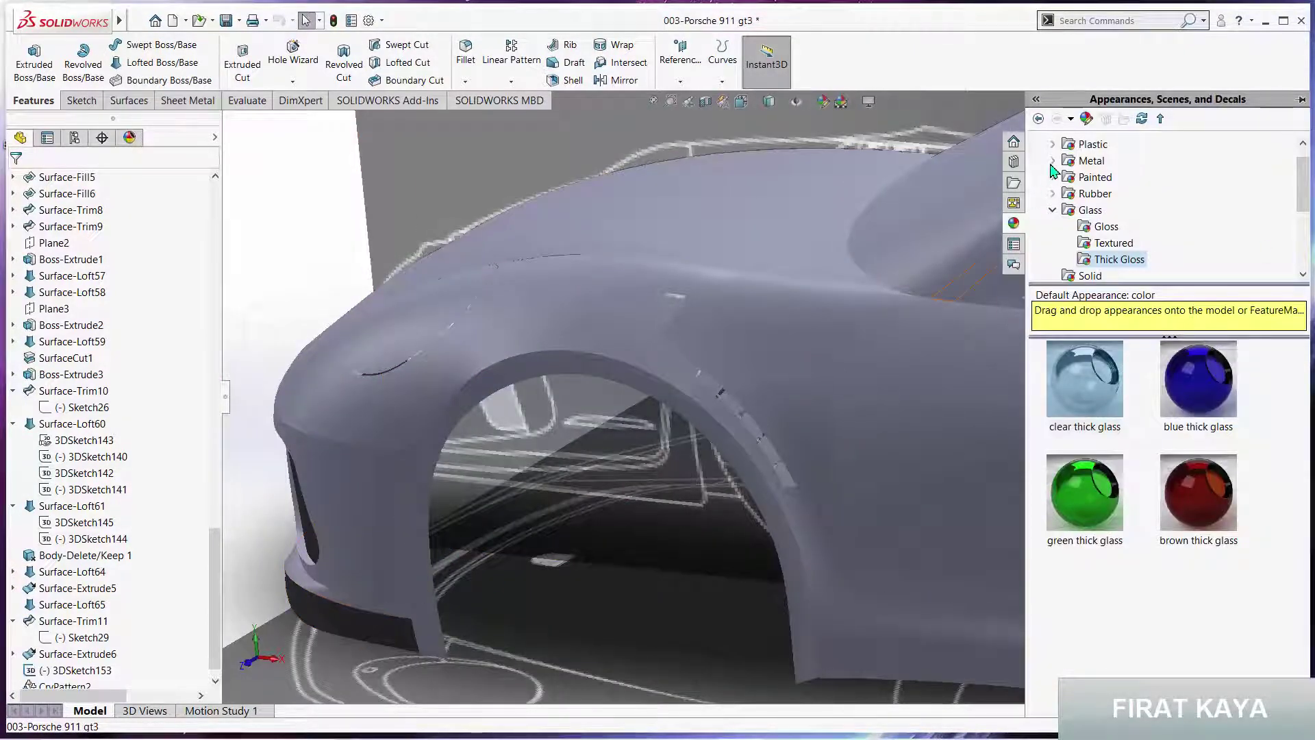
scroll(1069, 164, "up", 1)
double_click(1069, 164)
left_click(1106, 163)
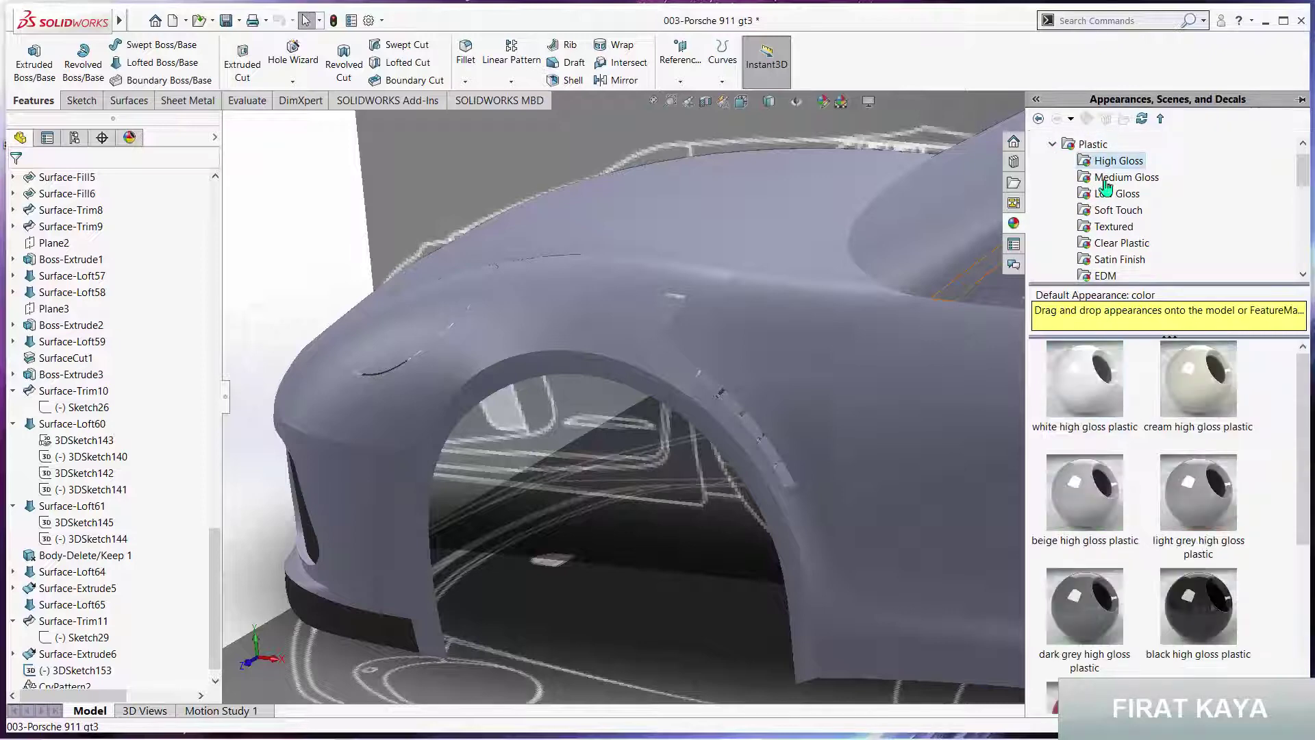
Apply dark grey high gloss plastic to the fender vent and its slotted strip
left_click_drag(1094, 615, 598, 317)
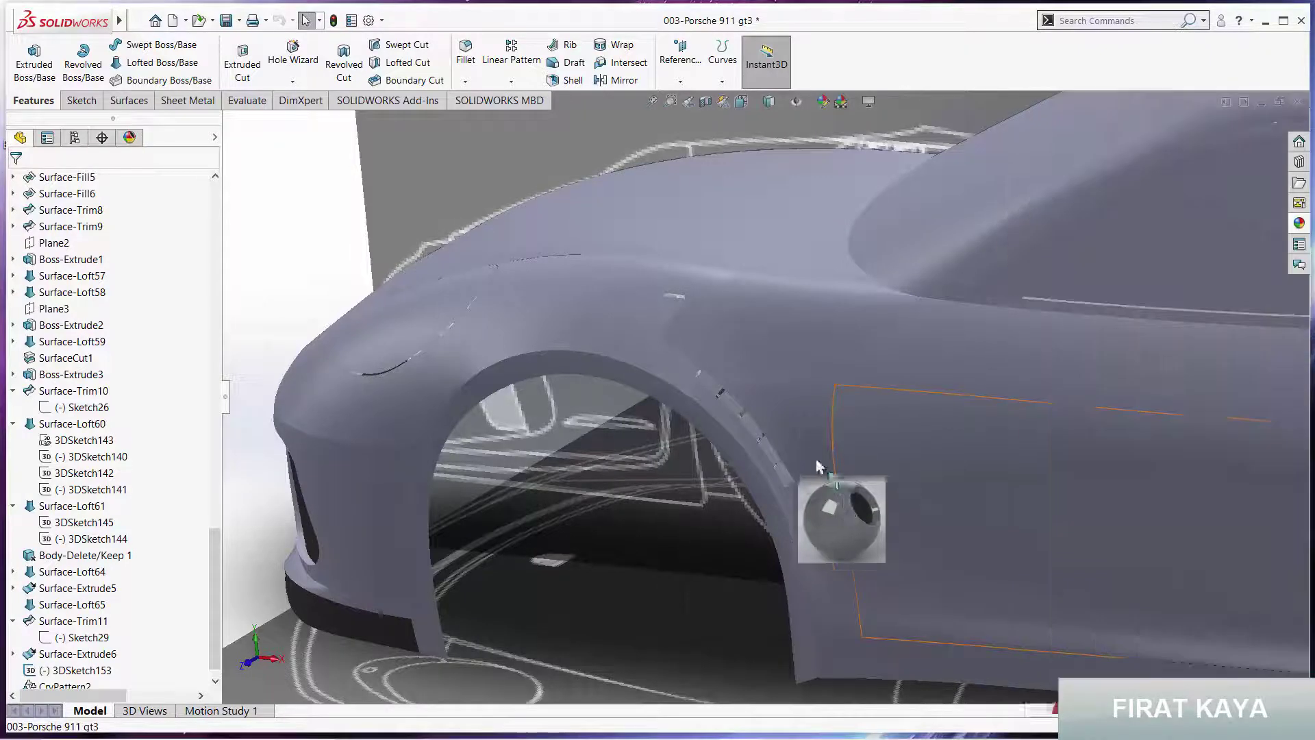
left_click(602, 314)
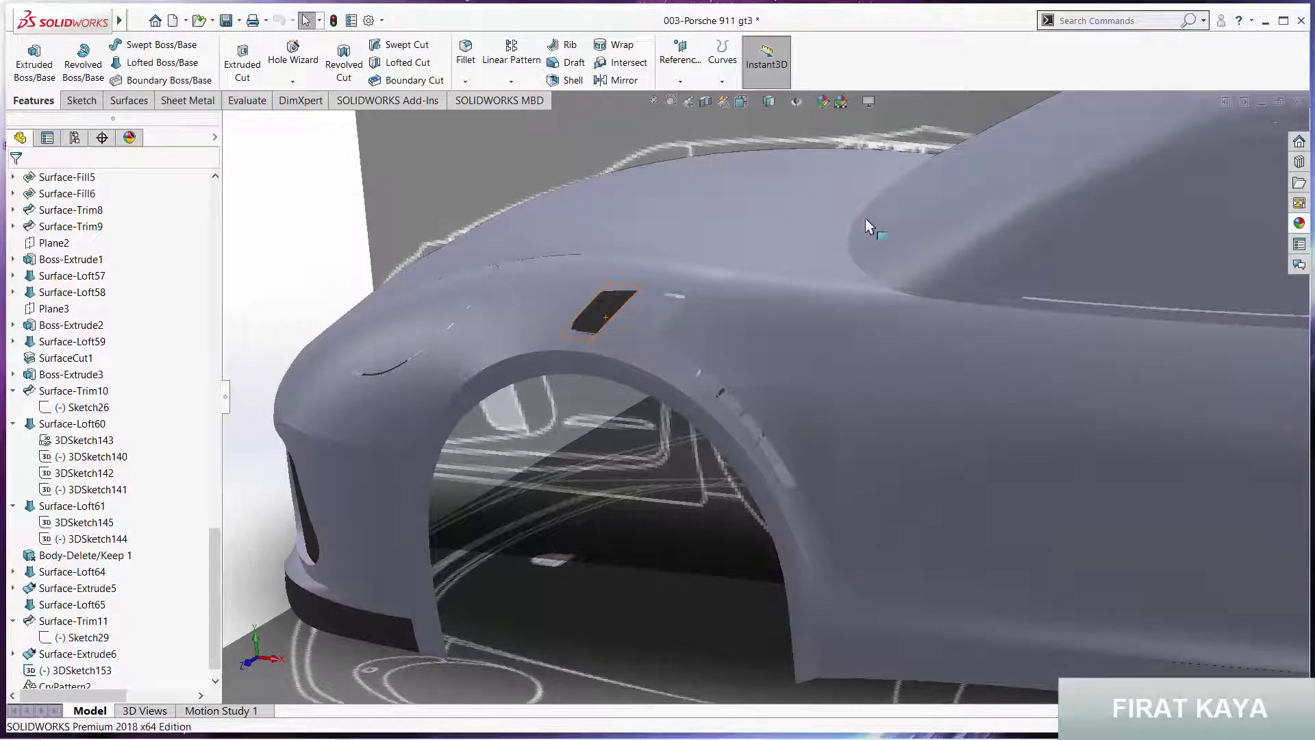
left_click(1300, 224)
left_click_drag(1209, 589, 644, 318)
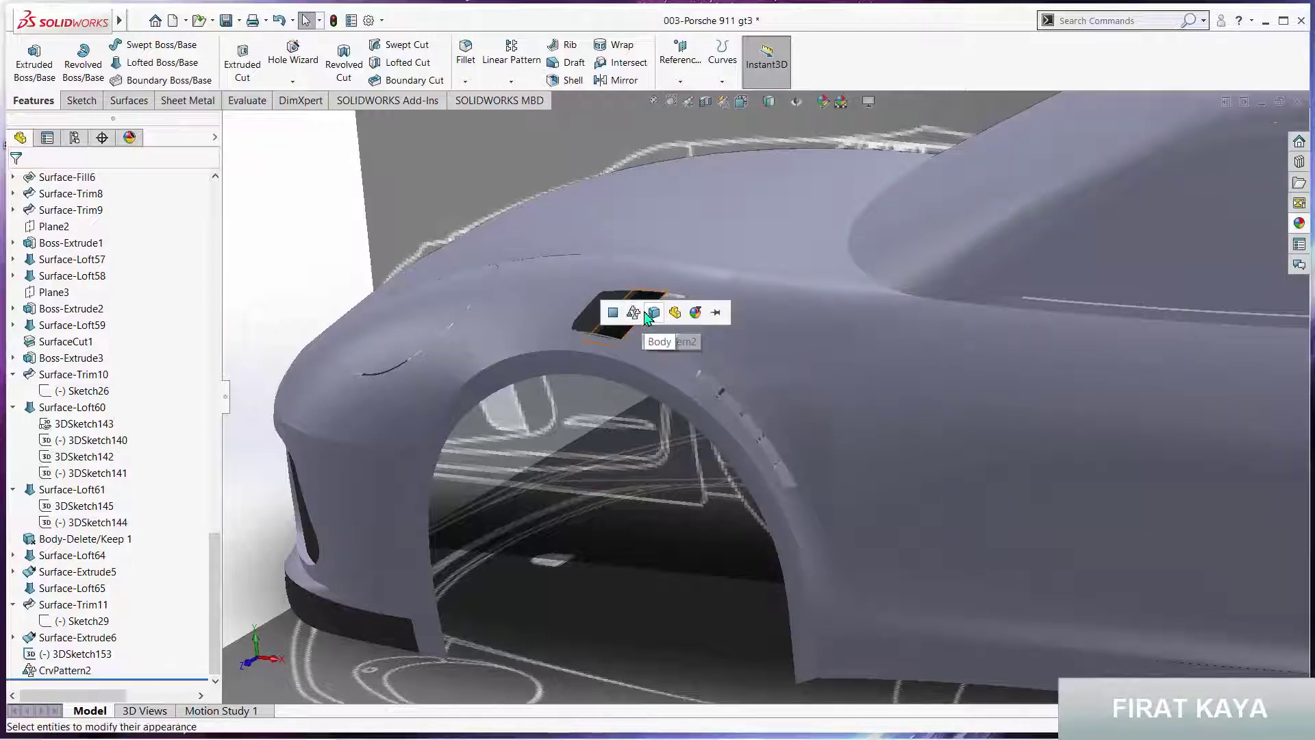
left_click(667, 322)
mouse_move(632, 373)
middle_mouse_down()
mouse_move(739, 327)
mouse_move(654, 388)
middle_mouse_up()
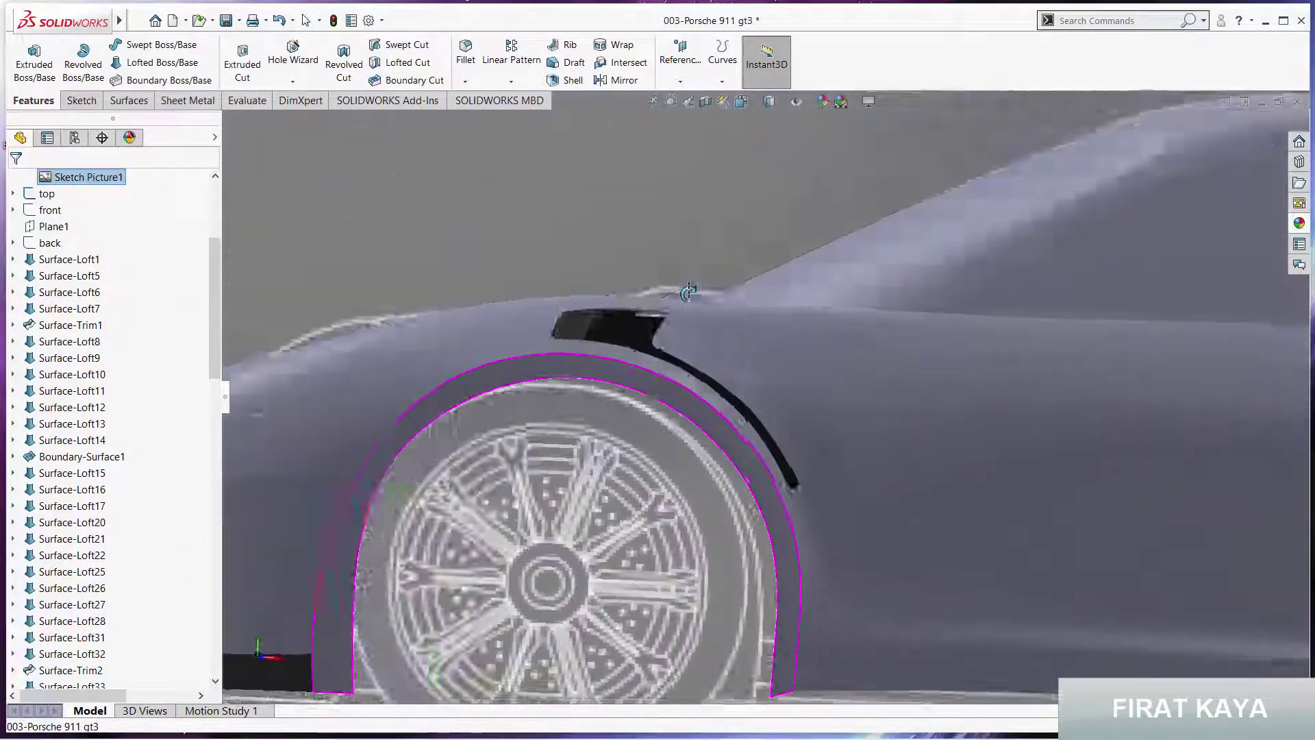
scroll(654, 388, "up", 3)
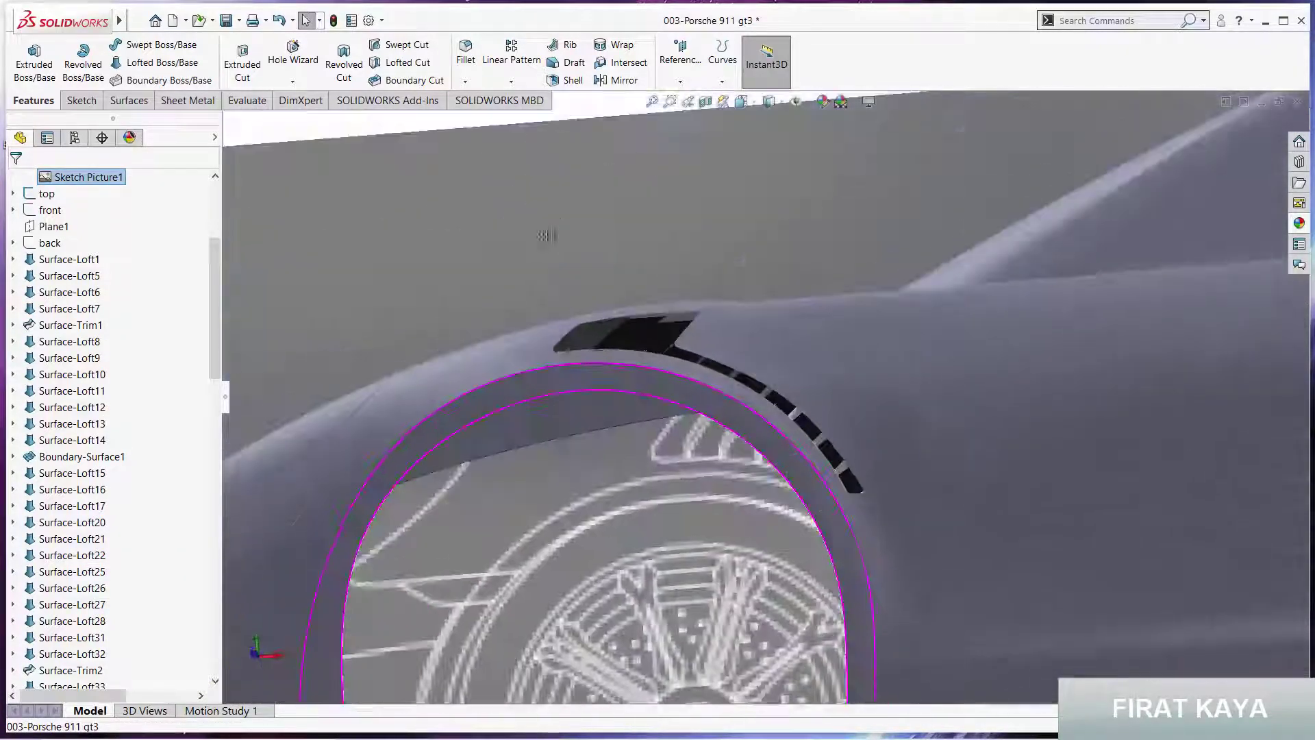
middle_click_drag(605, 326, 504, 329)
middle_click_drag(524, 334, 712, 418)
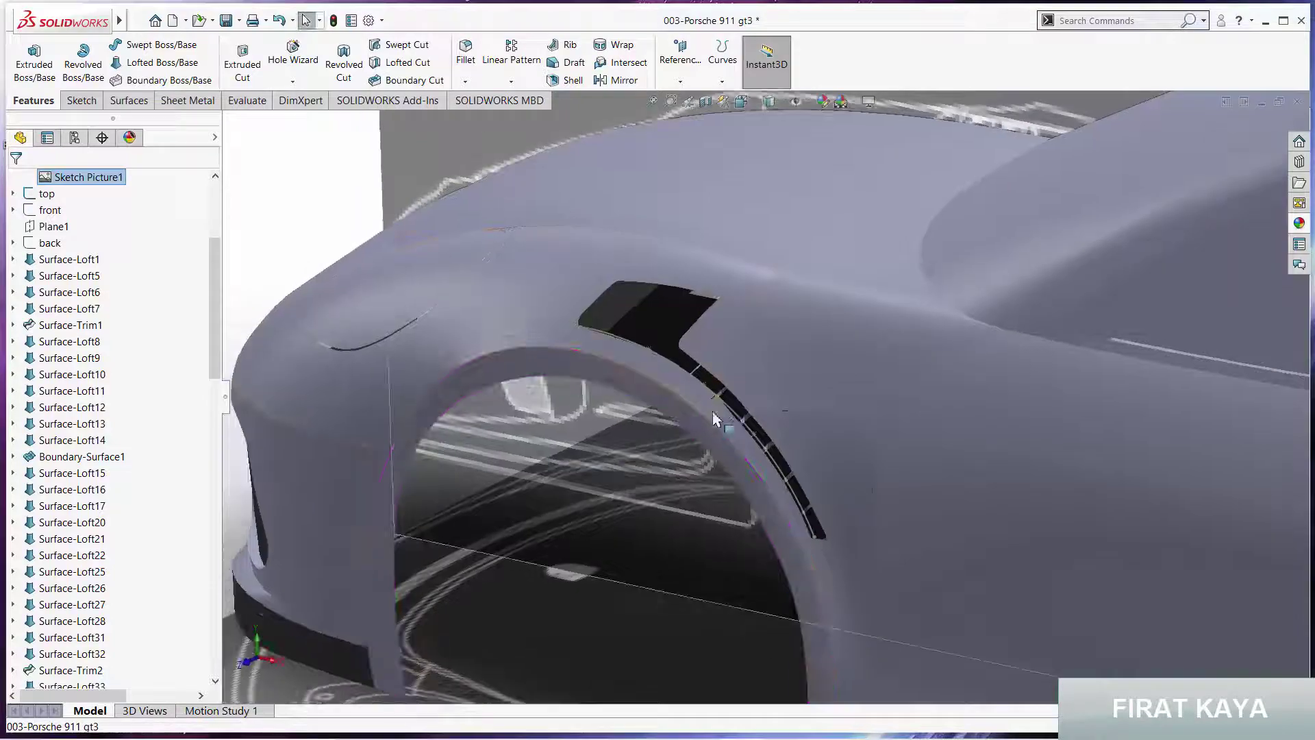
left_click(728, 409)
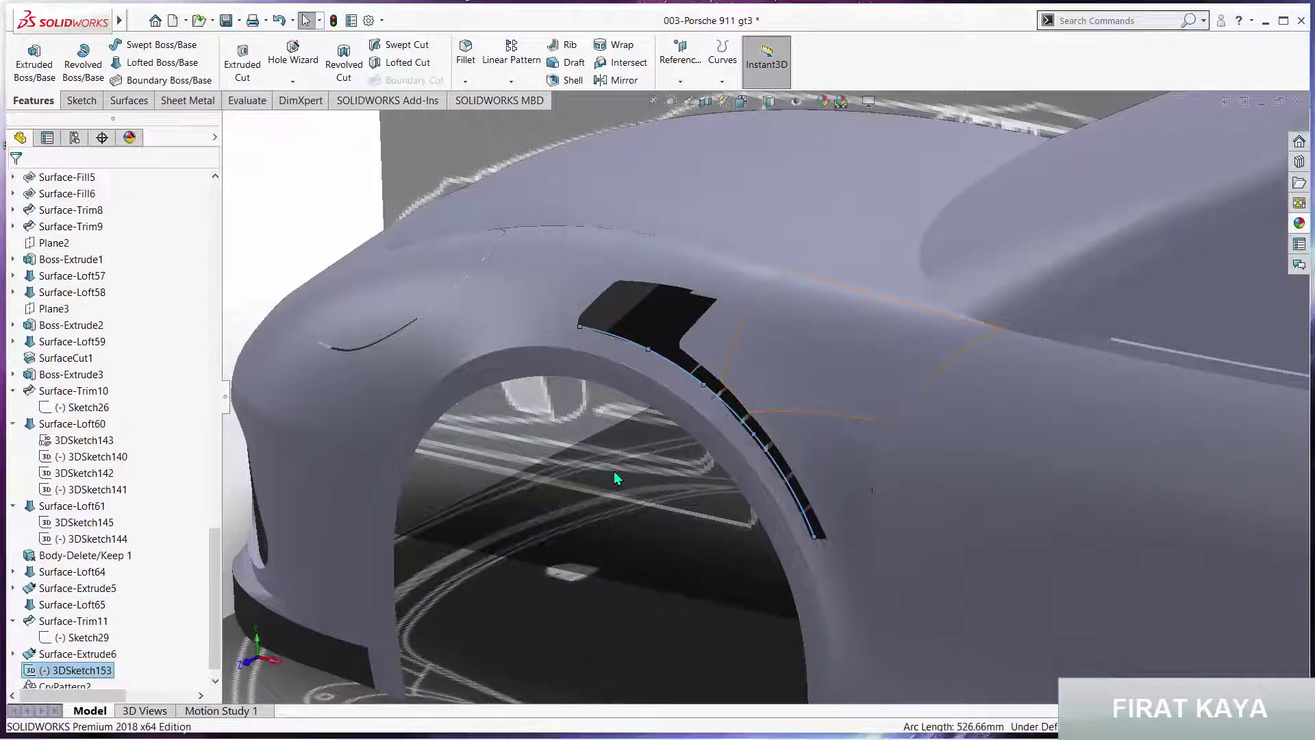
scroll(685, 425, "up", 5)
middle_click_drag(722, 418, 822, 425)
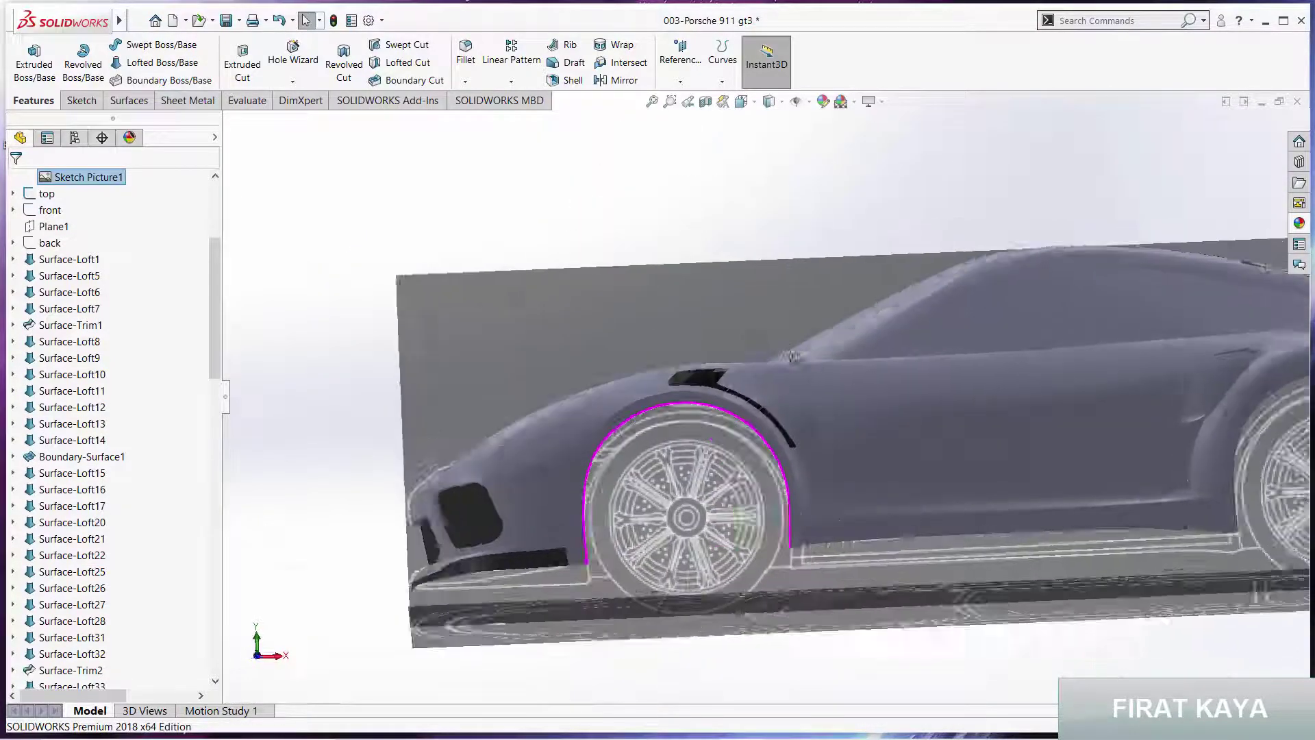
scroll(822, 425, "up", 2)
scroll(956, 355, "up", 4)
scroll(956, 354, "down", 3)
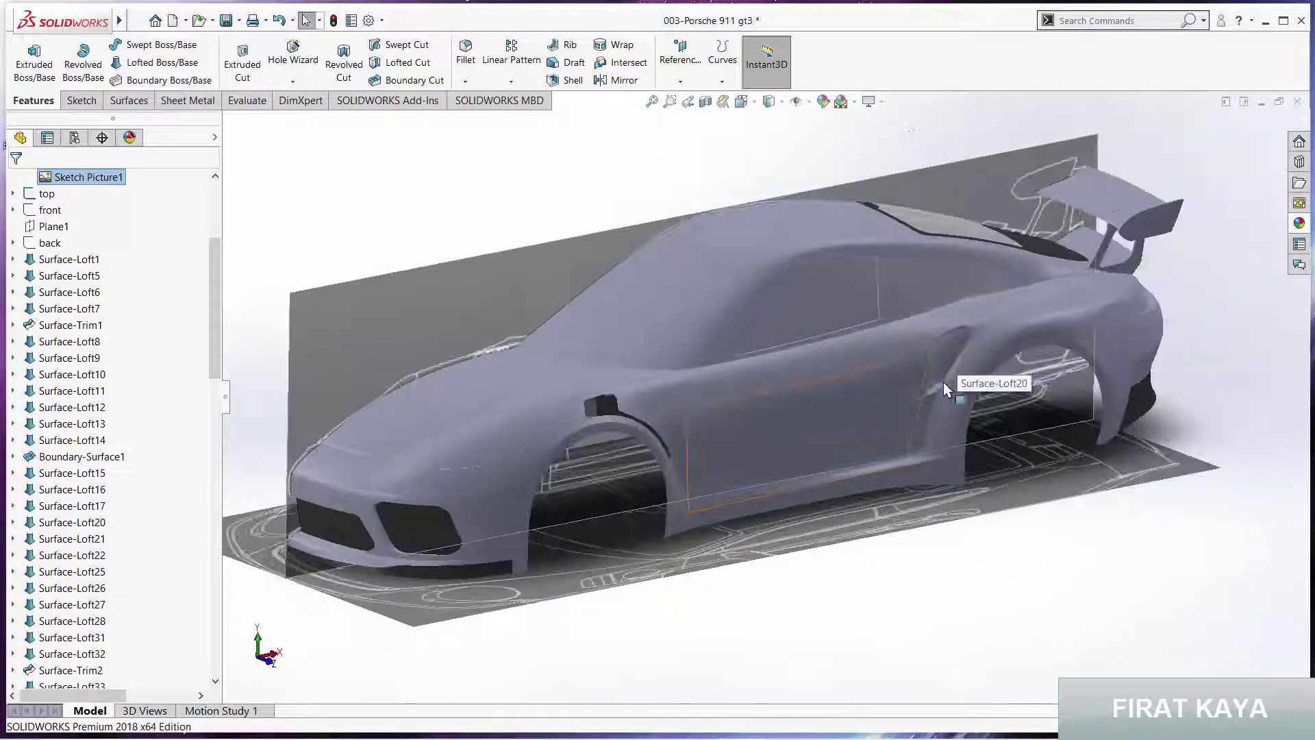
scroll(943, 382, "down", 5)
scroll(491, 453, "up", 5)
scroll(495, 418, "down", 3)
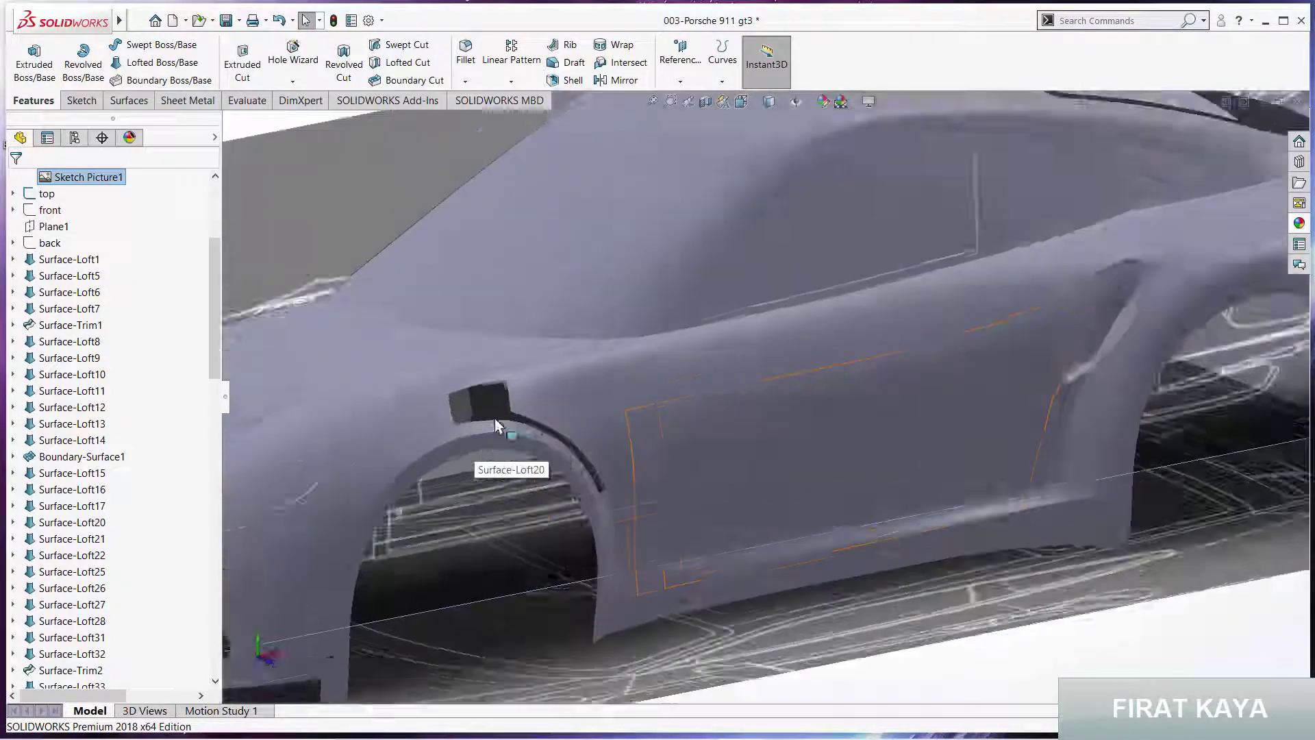
scroll(477, 404, "down", 3)
Copy Surface-Extrude6's appearance and paste it onto the CrvPattern2 slats
right_click(477, 404)
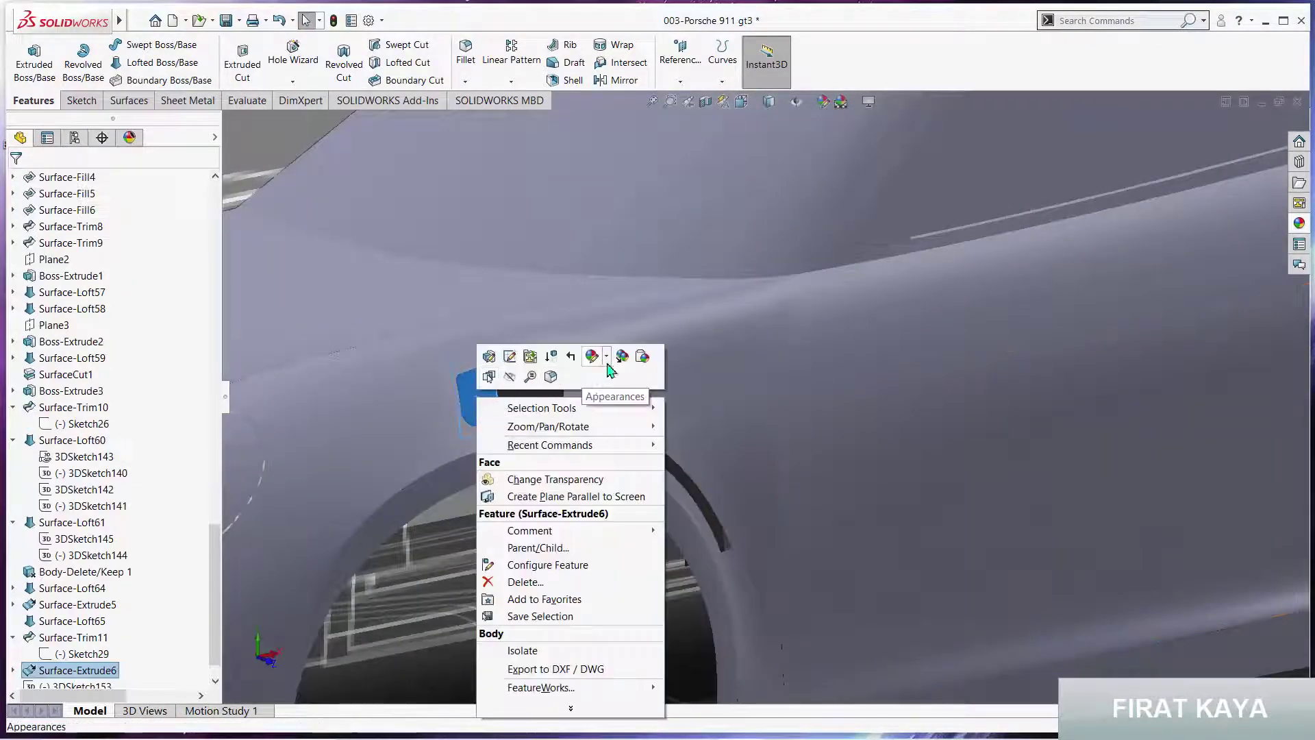
left_click(624, 362)
right_click(513, 384)
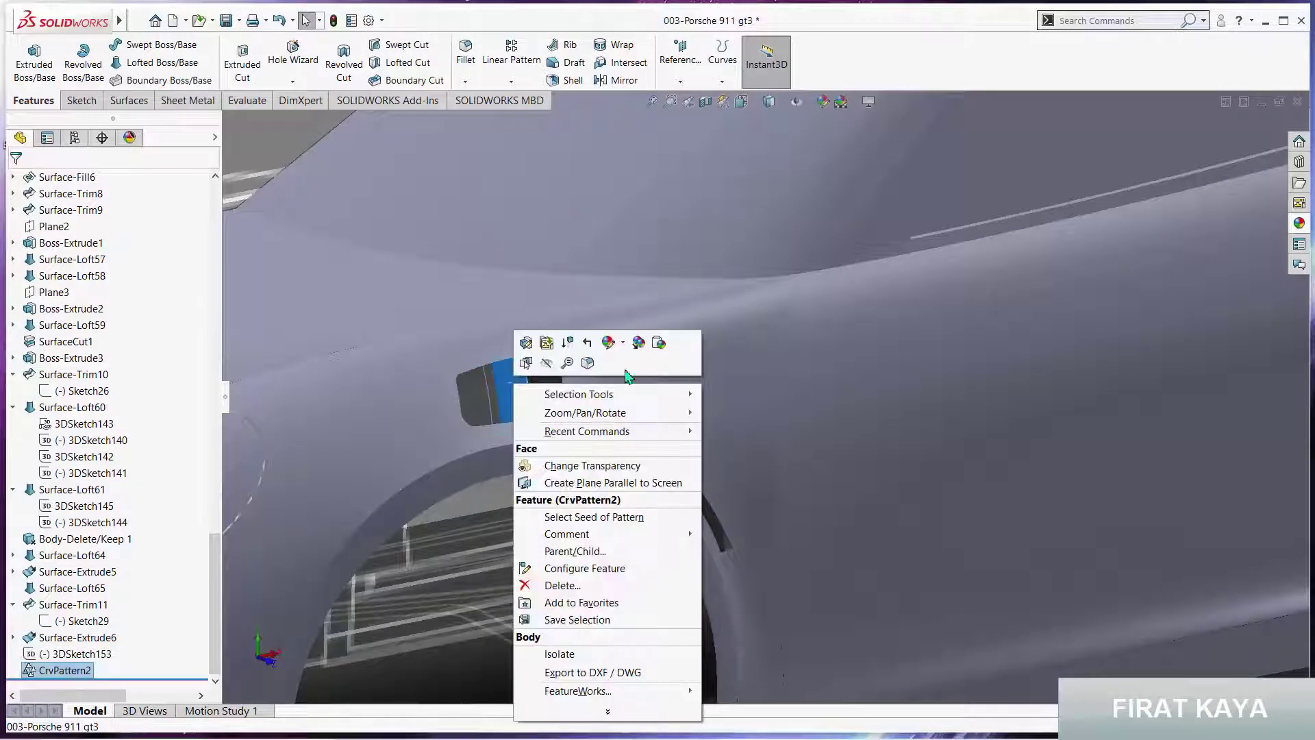
left_click(659, 343)
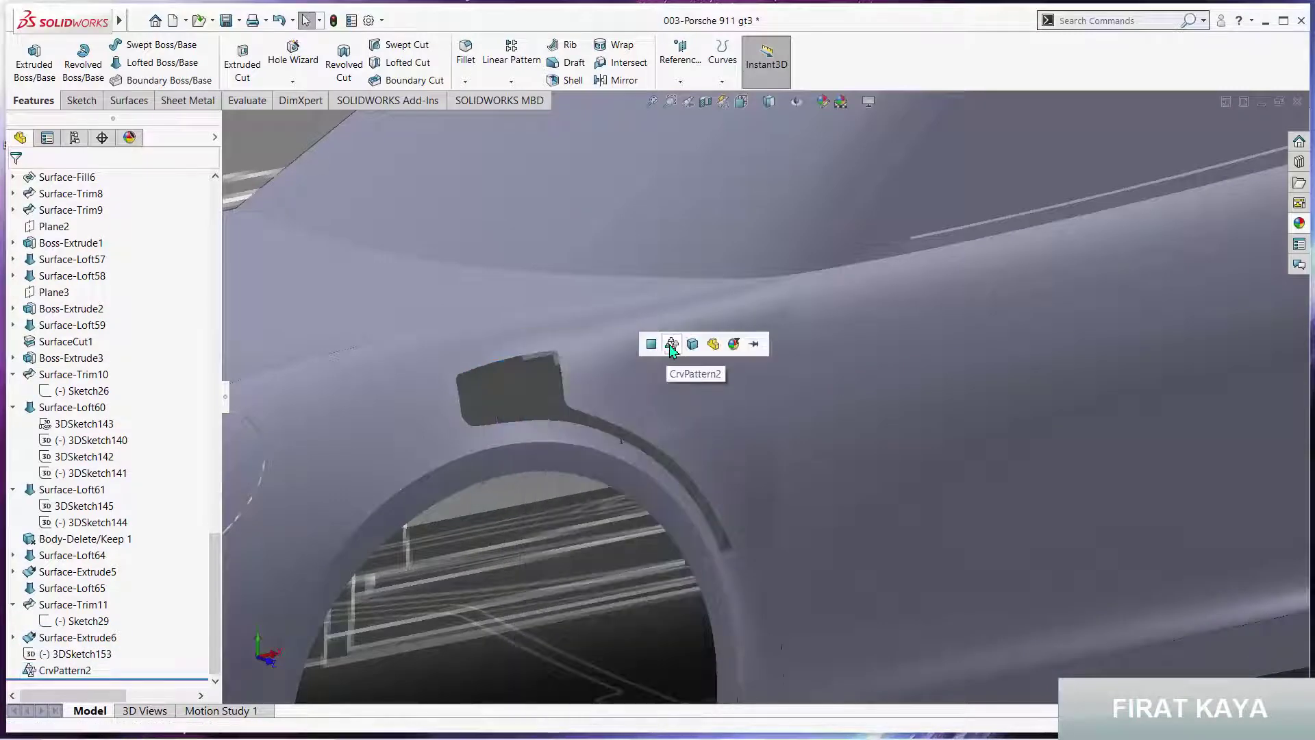
Paste the dark gloss appearance onto the side air-intake surface, Surface-Loft65
key("f")
scroll(848, 370, "down", 10)
scroll(770, 382, "down", 3)
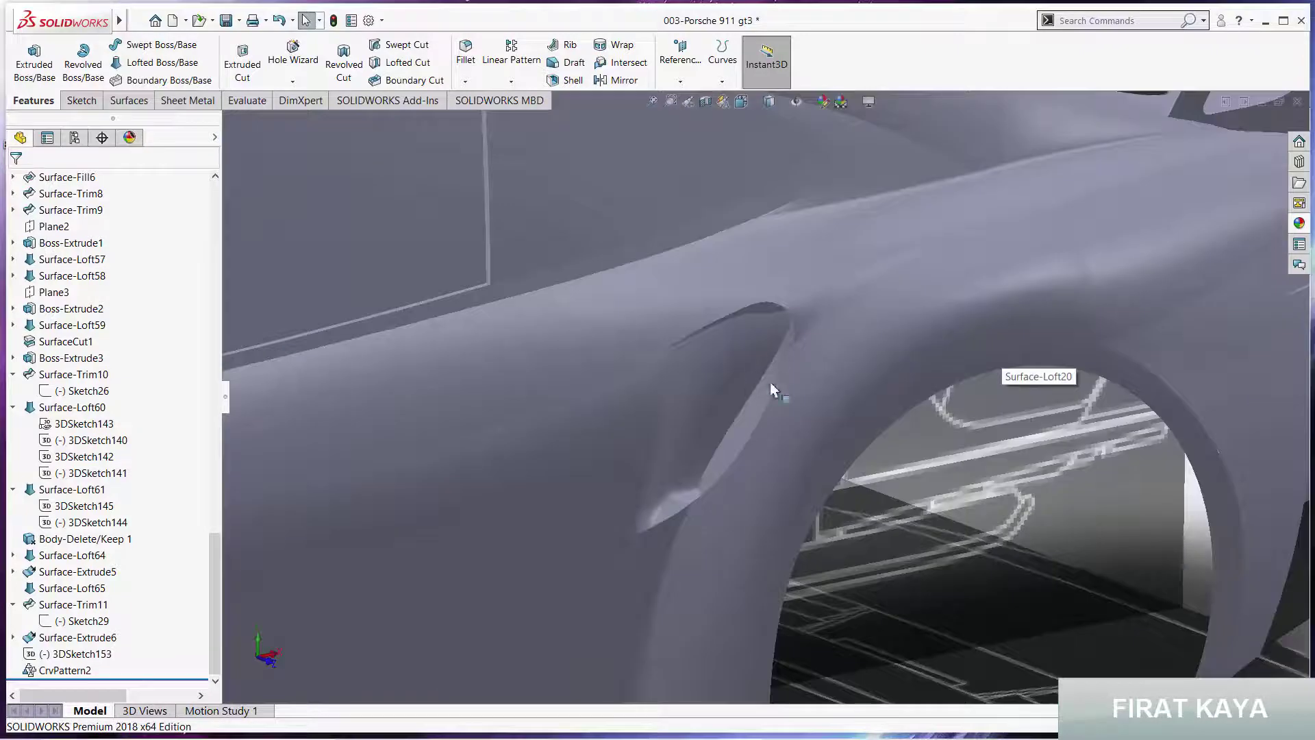
middle_click_drag(770, 387, 778, 378)
left_click(778, 378)
right_click(778, 378)
left_click(921, 344)
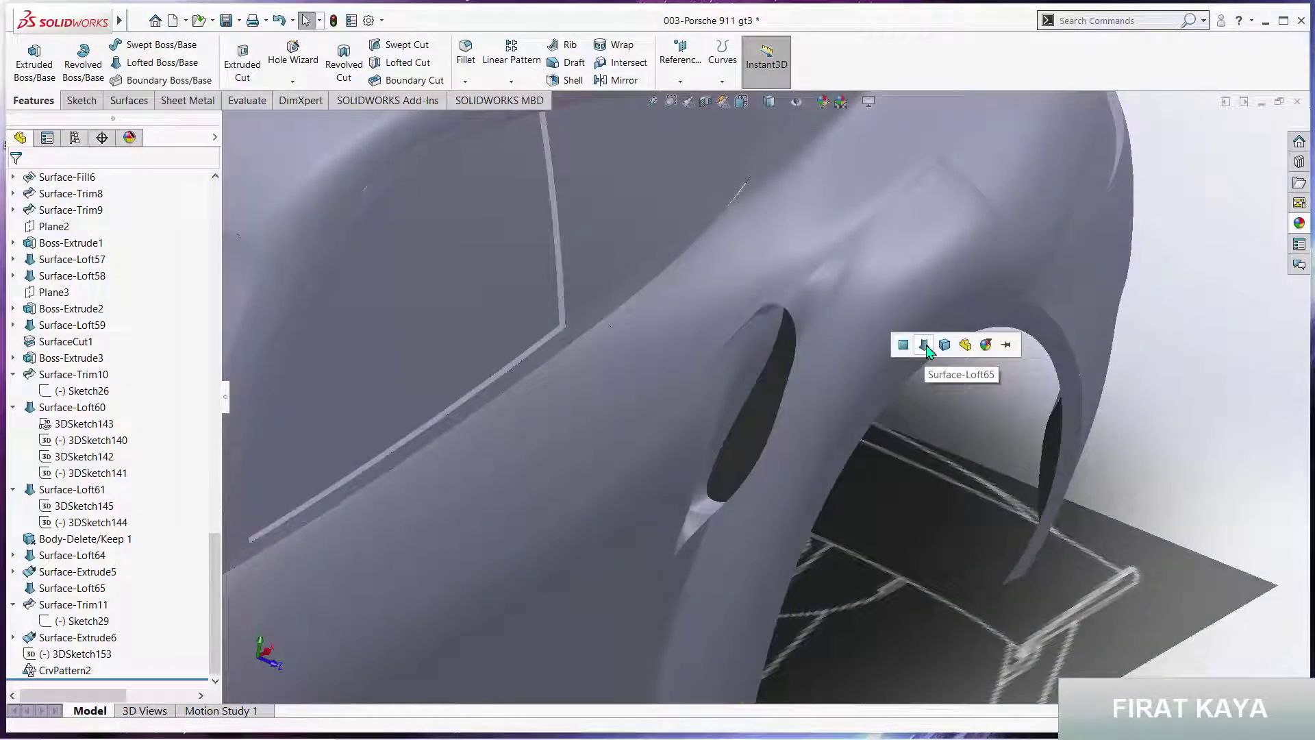
Orbit the car through side and front views to an overhead view of the plan reference picture
scroll(775, 457, "down", 5)
mouse_move(685, 478)
middle_mouse_down()
mouse_move(607, 398)
mouse_move(636, 430)
middle_mouse_up()
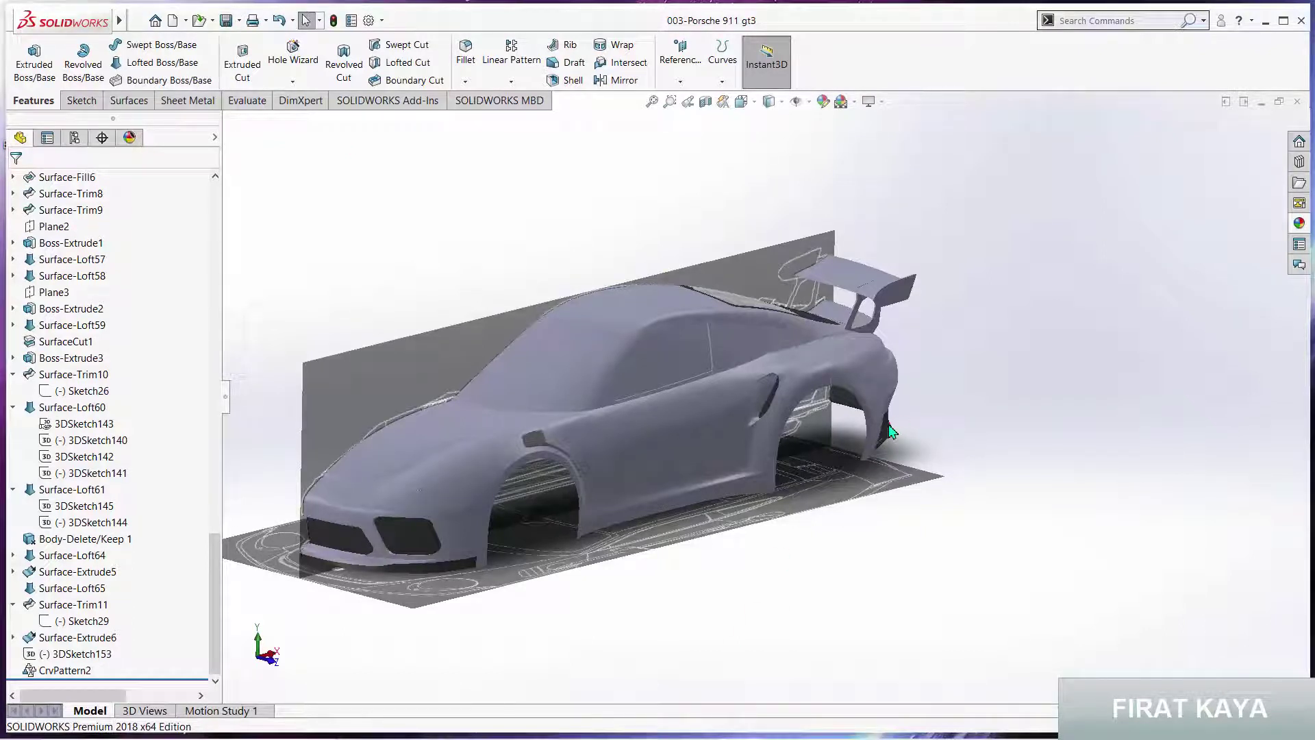
mouse_move(647, 417)
middle_mouse_down()
mouse_move(684, 403)
mouse_move(536, 442)
mouse_move(660, 448)
middle_mouse_up()
scroll(761, 446, "down", 3)
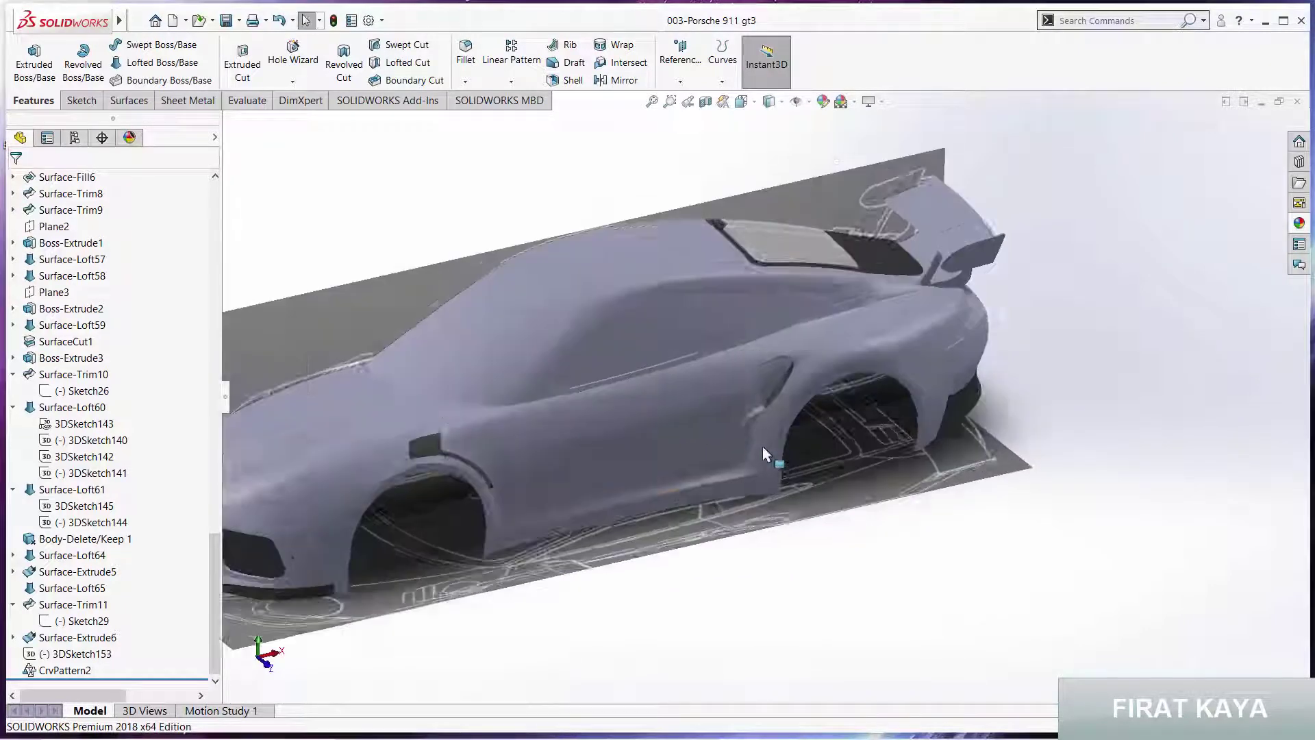
scroll(758, 431, "down", 3)
key("ctrl+1")
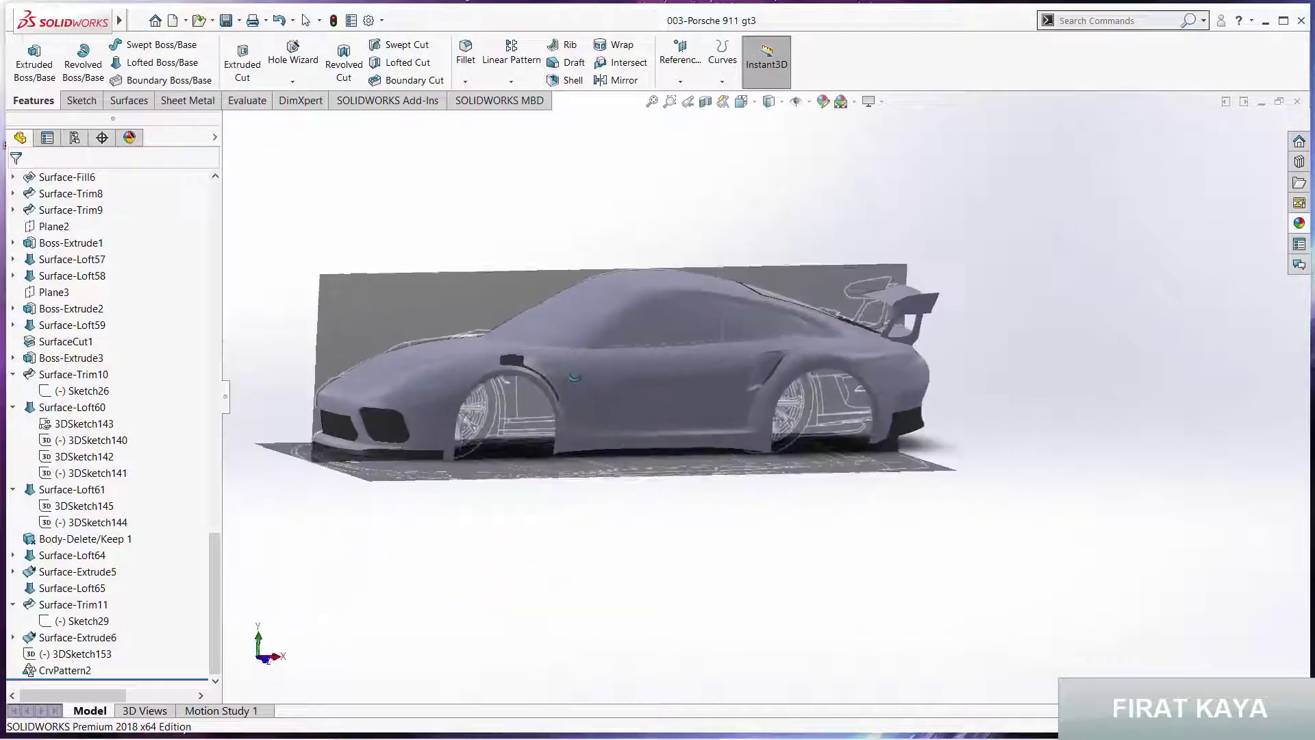
middle_click_drag(556, 347, 618, 440)
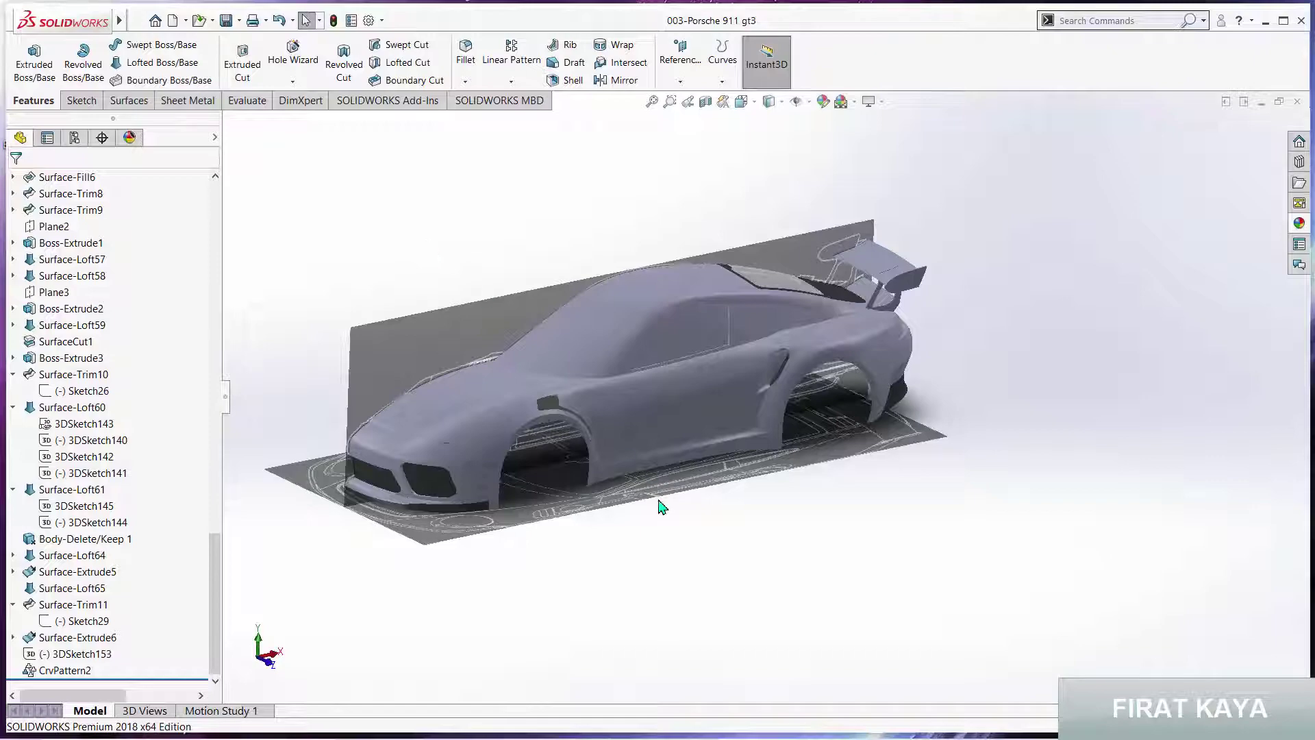
mouse_move(660, 506)
middle_mouse_down()
mouse_move(601, 153)
mouse_move(596, 167)
mouse_move(633, 164)
middle_mouse_up()
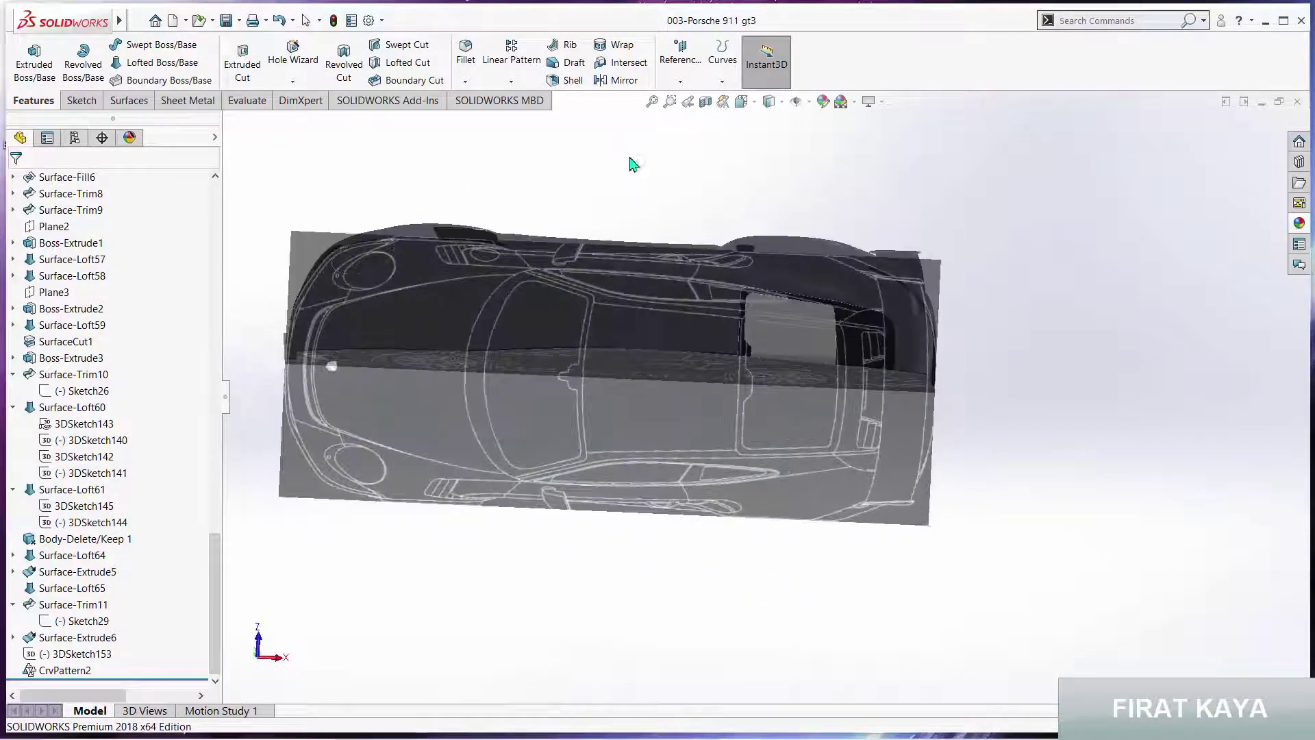
Switch to the Bottom view and select the Üst Düzlem plane for a new sketch
key("space")
left_click(592, 459)
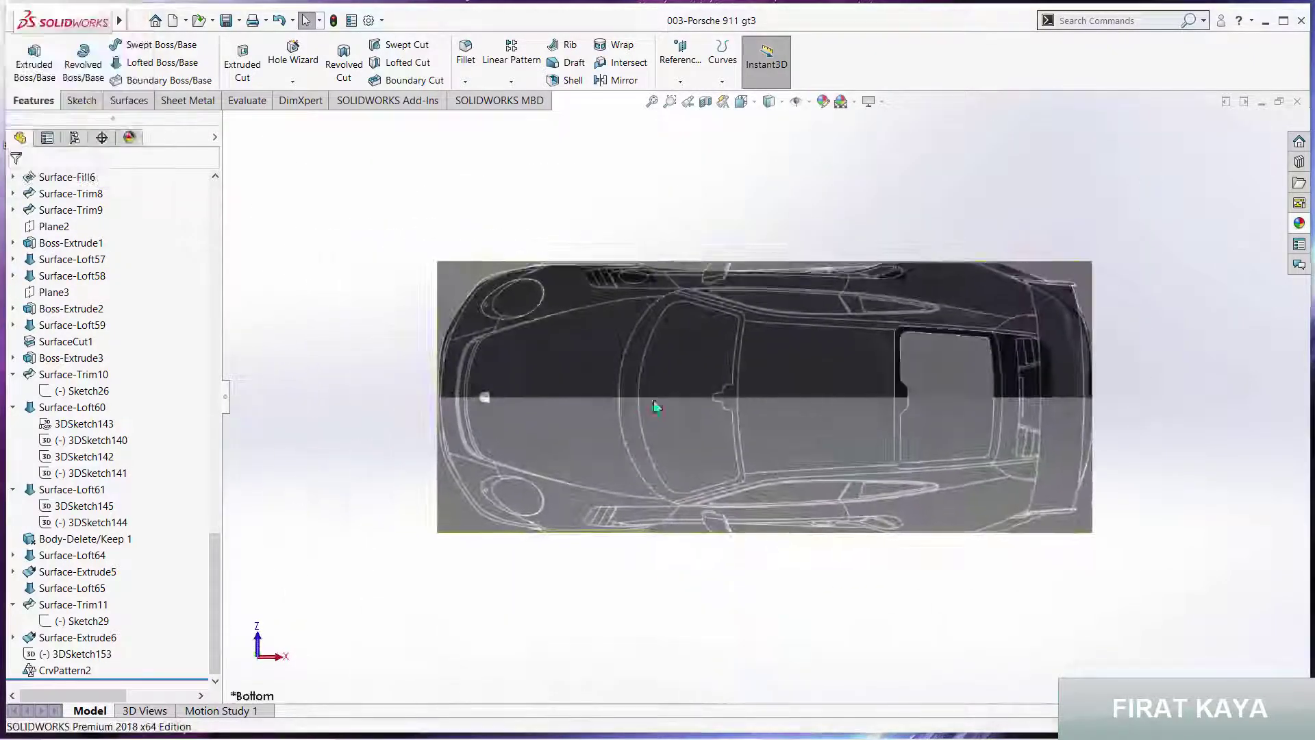
scroll(688, 374, "down", 2)
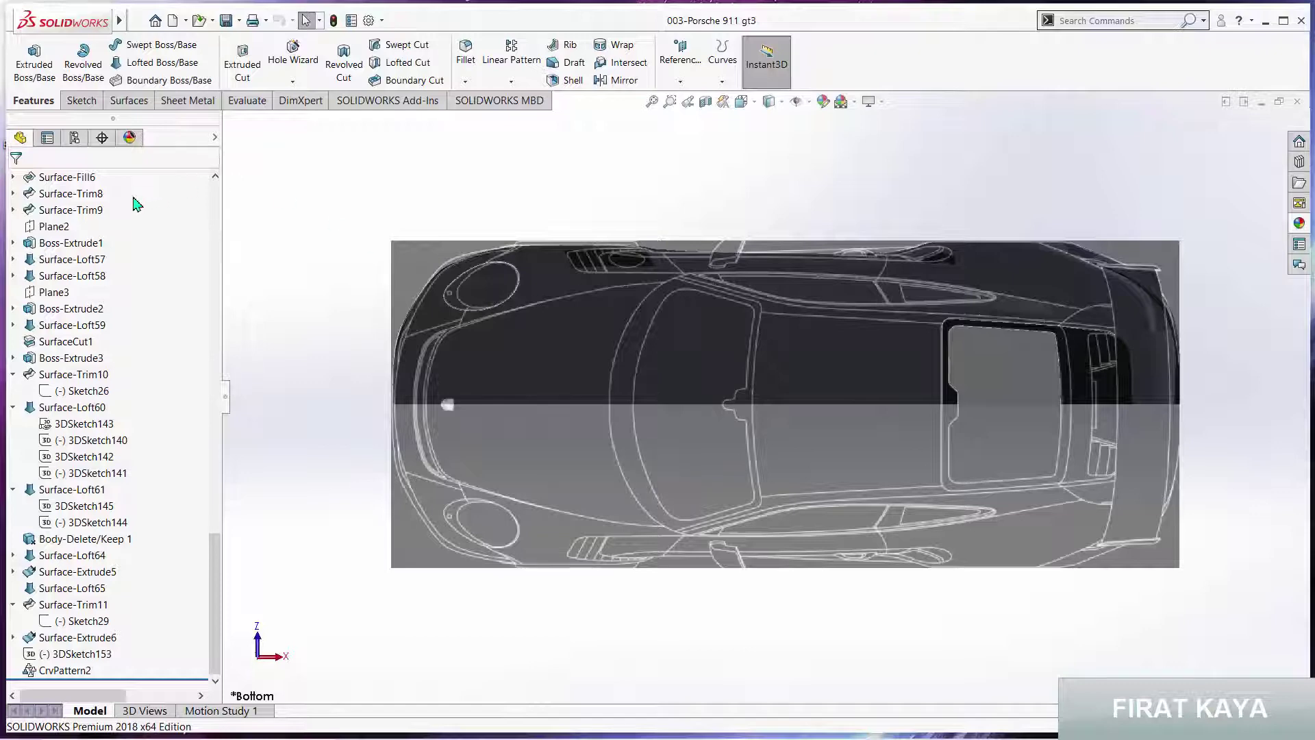
scroll(136, 203, "up", 10)
scroll(155, 223, "up", 10)
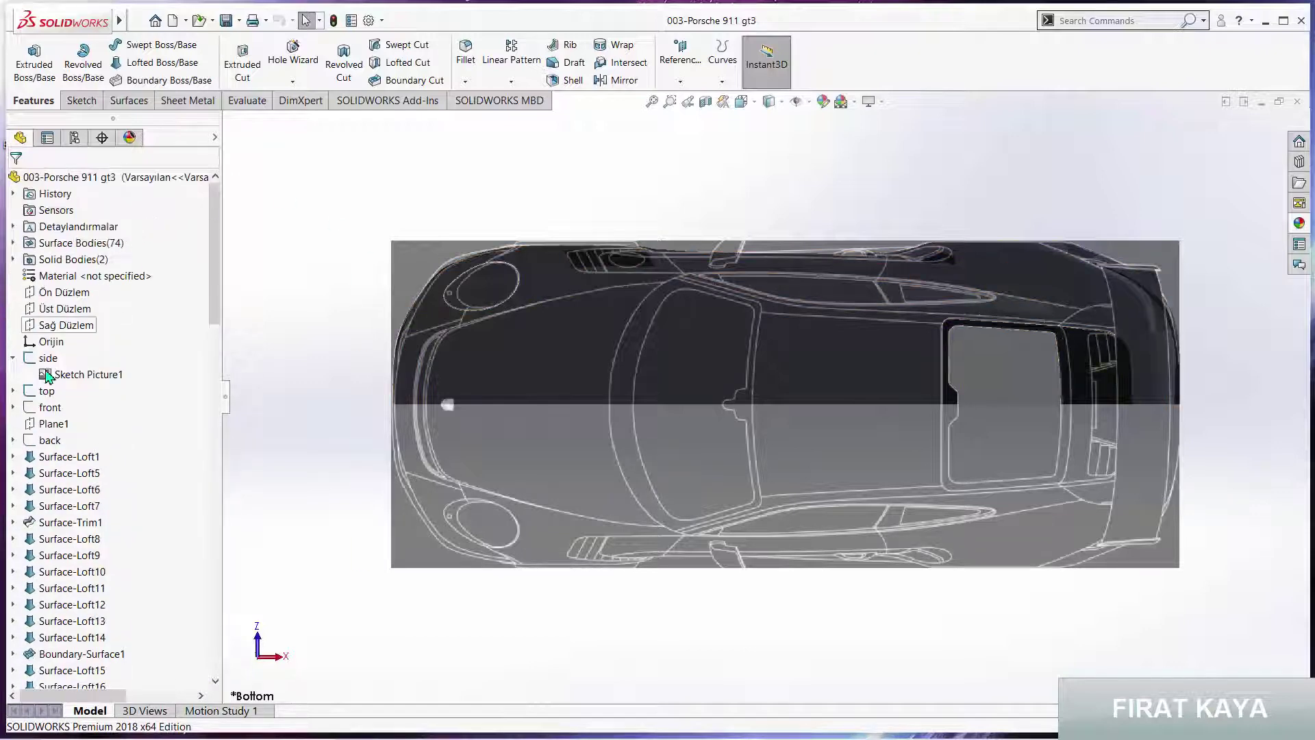
left_click(63, 308)
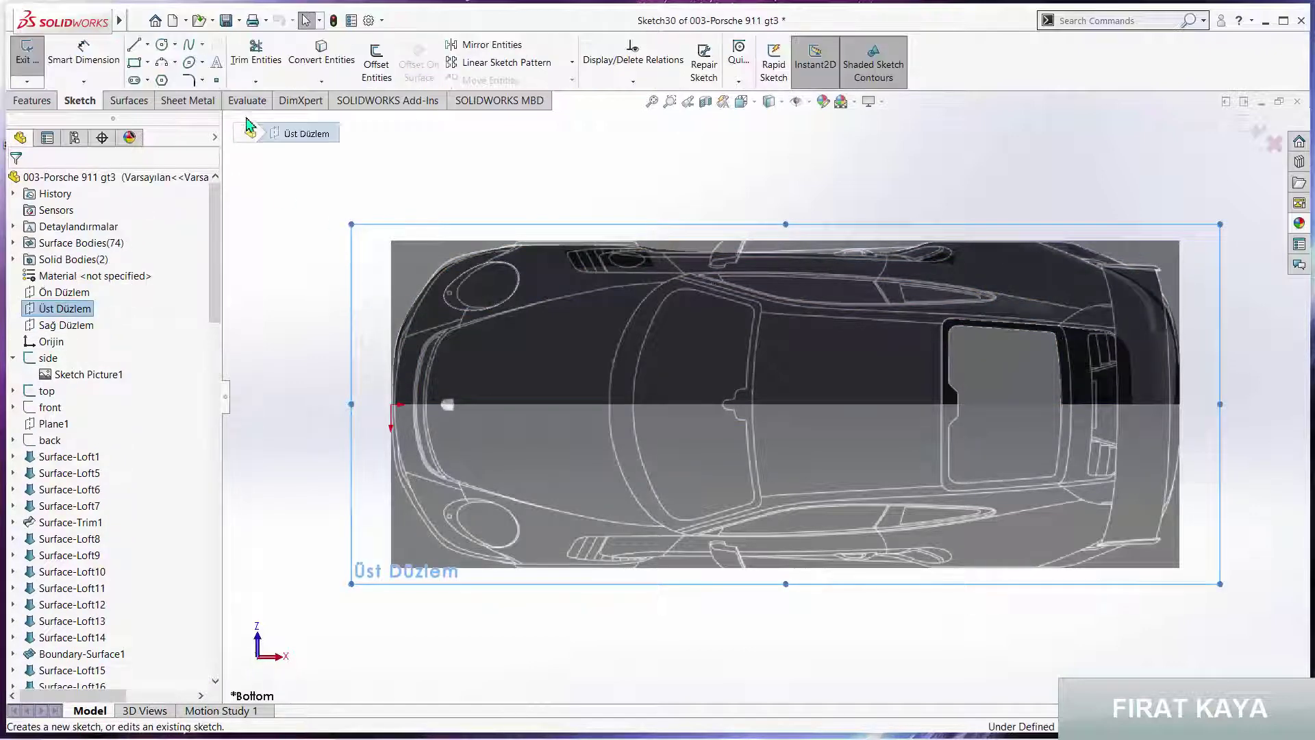
scroll(720, 395, "down", 5)
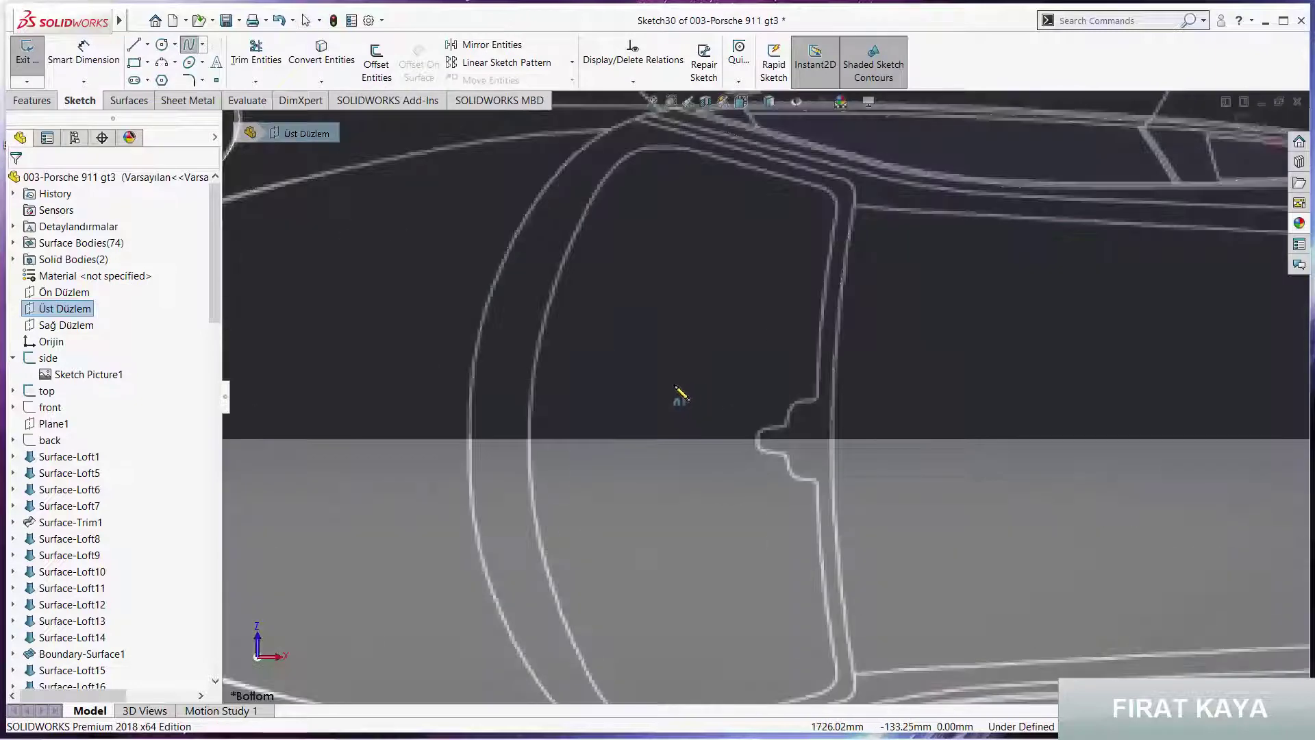
Trace the side-window outline with a four-point spline on the reference picture
left_click(532, 439)
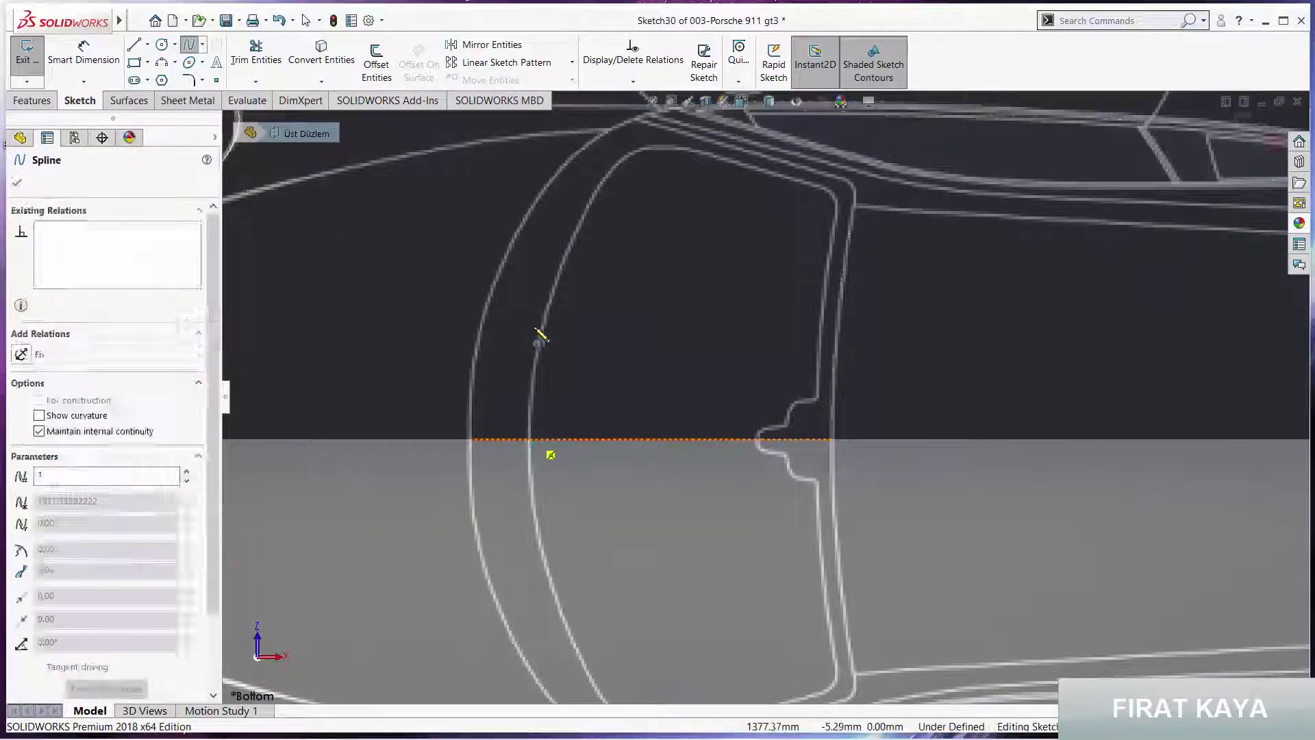
left_click(542, 322)
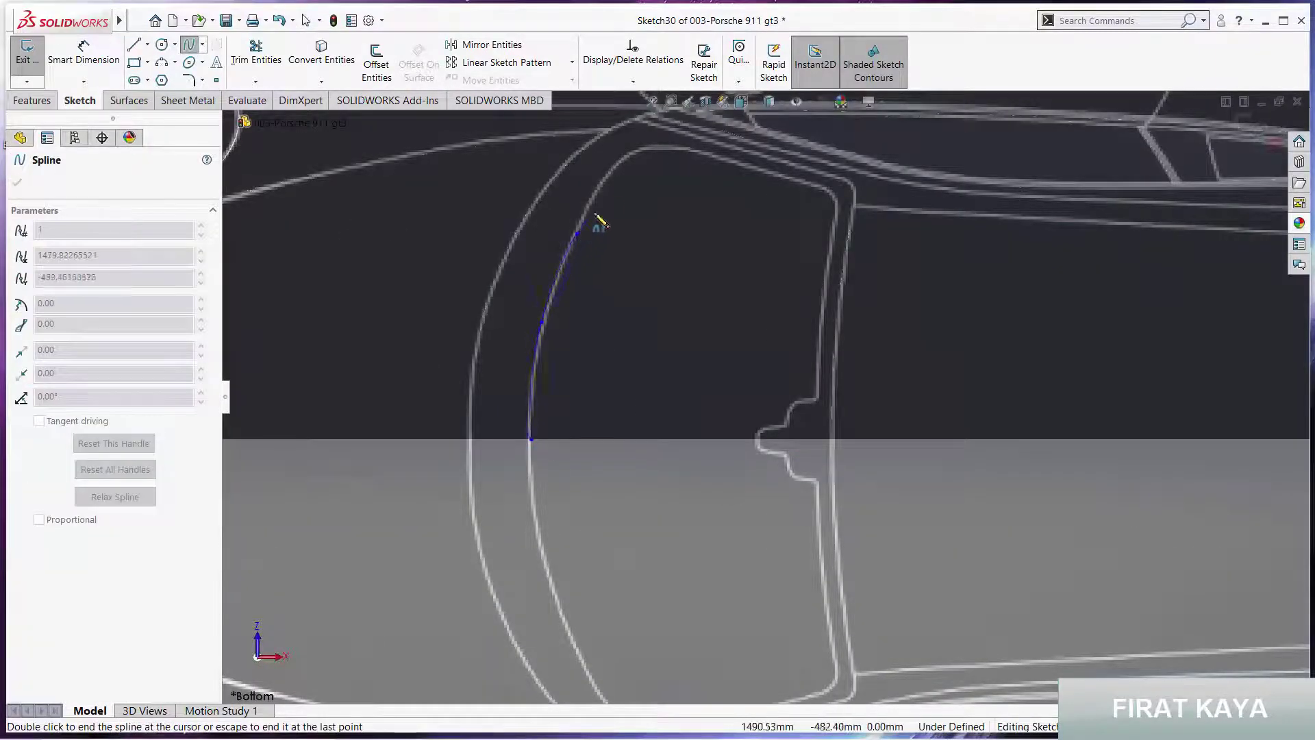
left_click(660, 149)
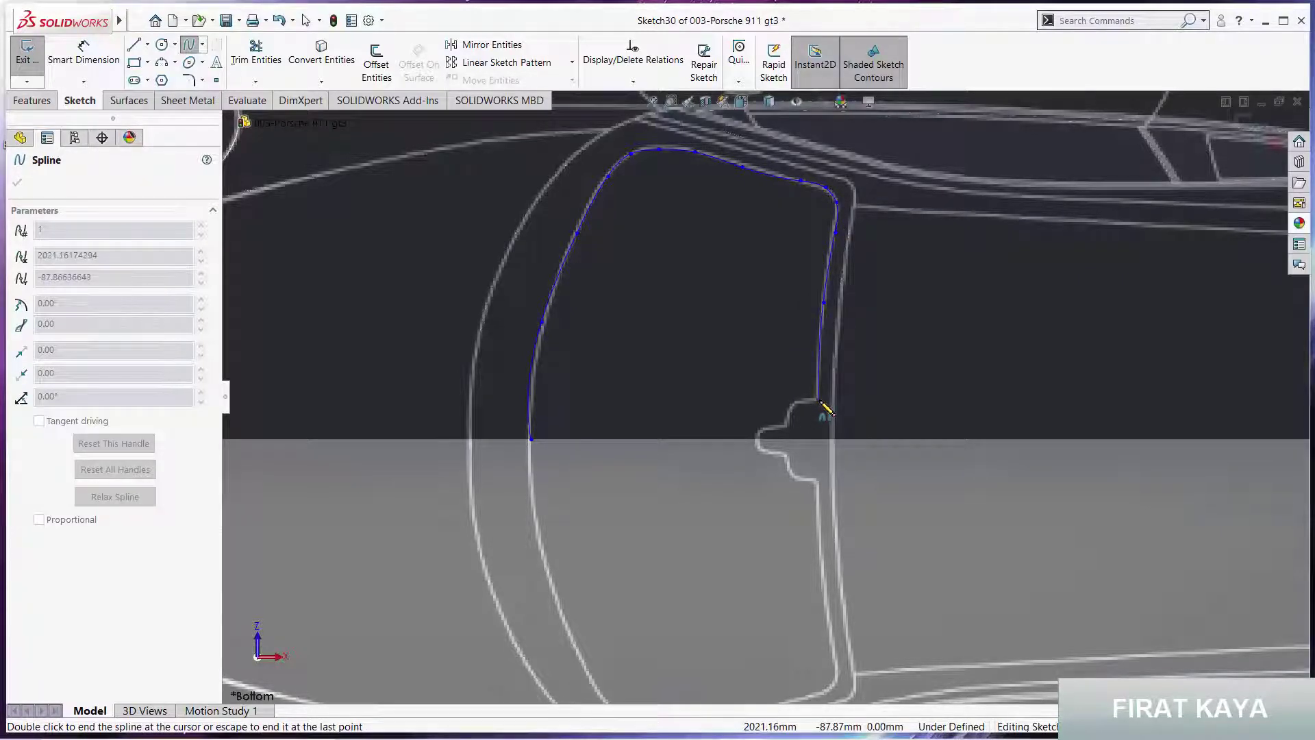
double_click(820, 401)
Drag the top-edge, corner and rear-edge spline points onto the window outline
scroll(777, 209, "down", 3)
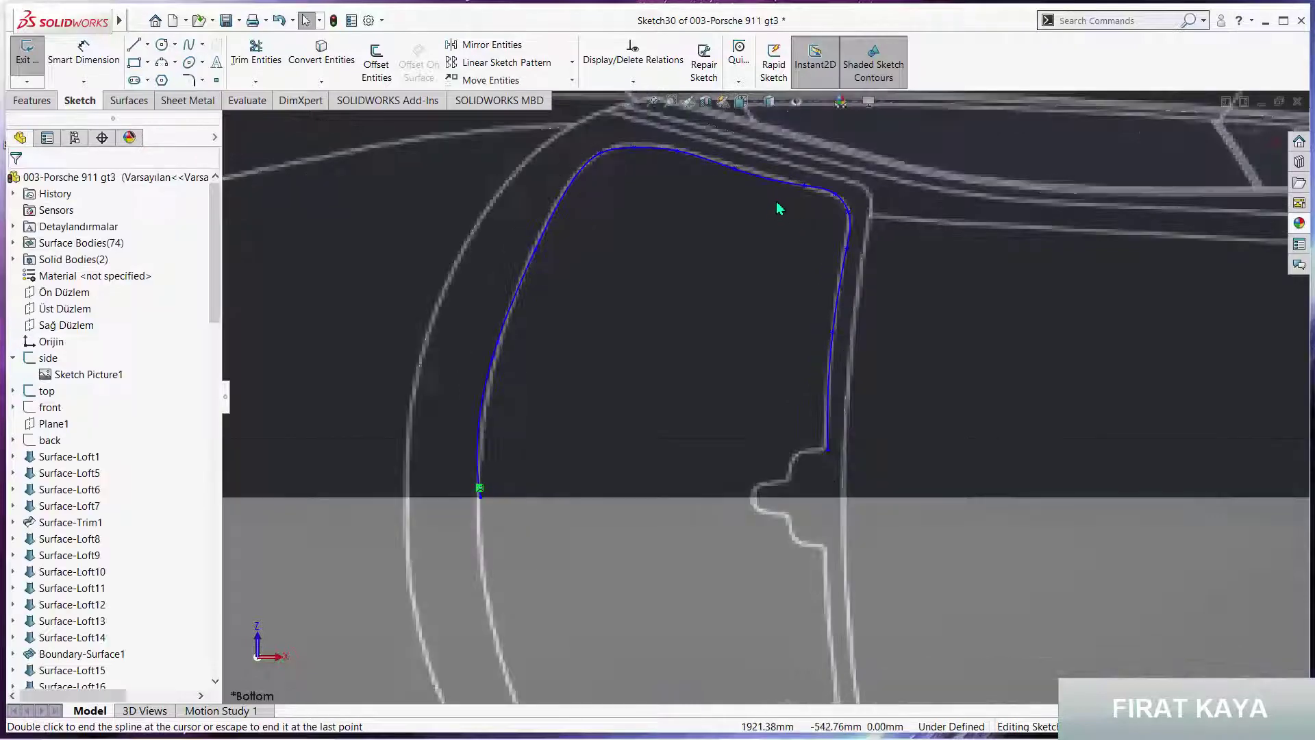
scroll(705, 191, "down", 3)
left_click_drag(707, 183, 719, 184)
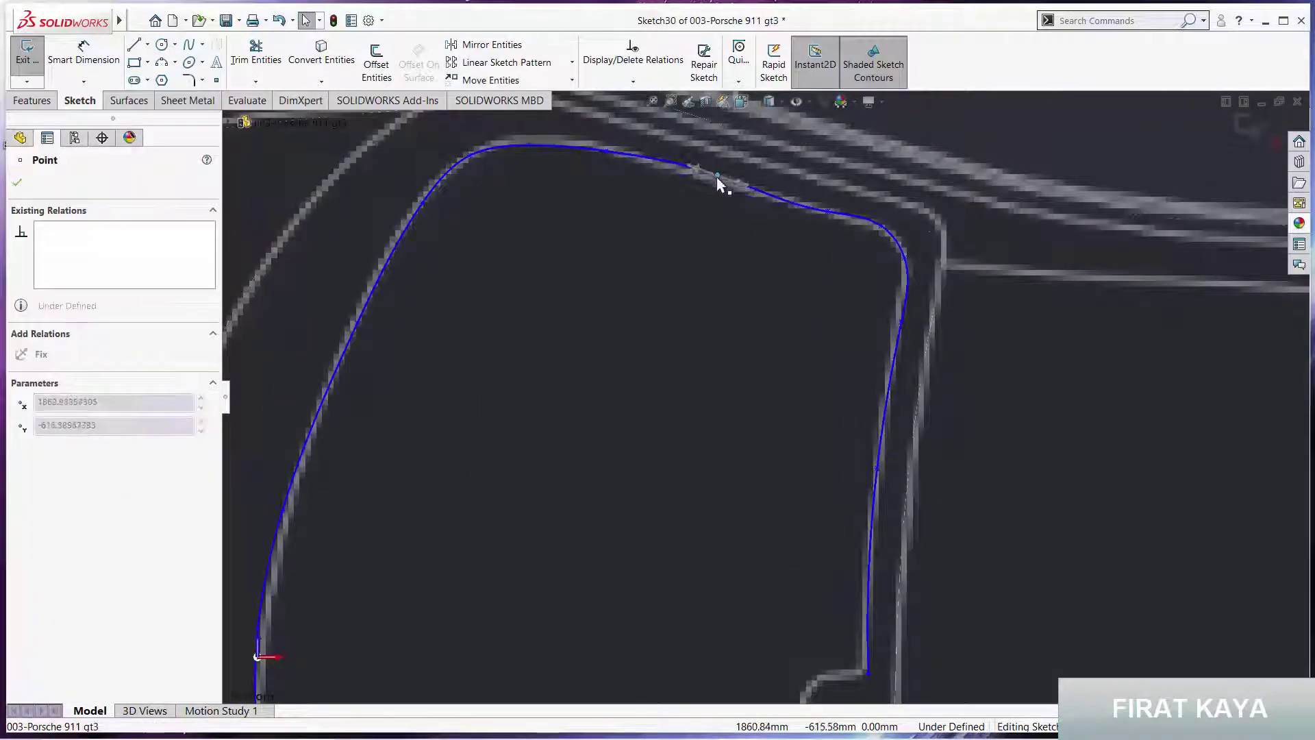
scroll(854, 249, "down", 3)
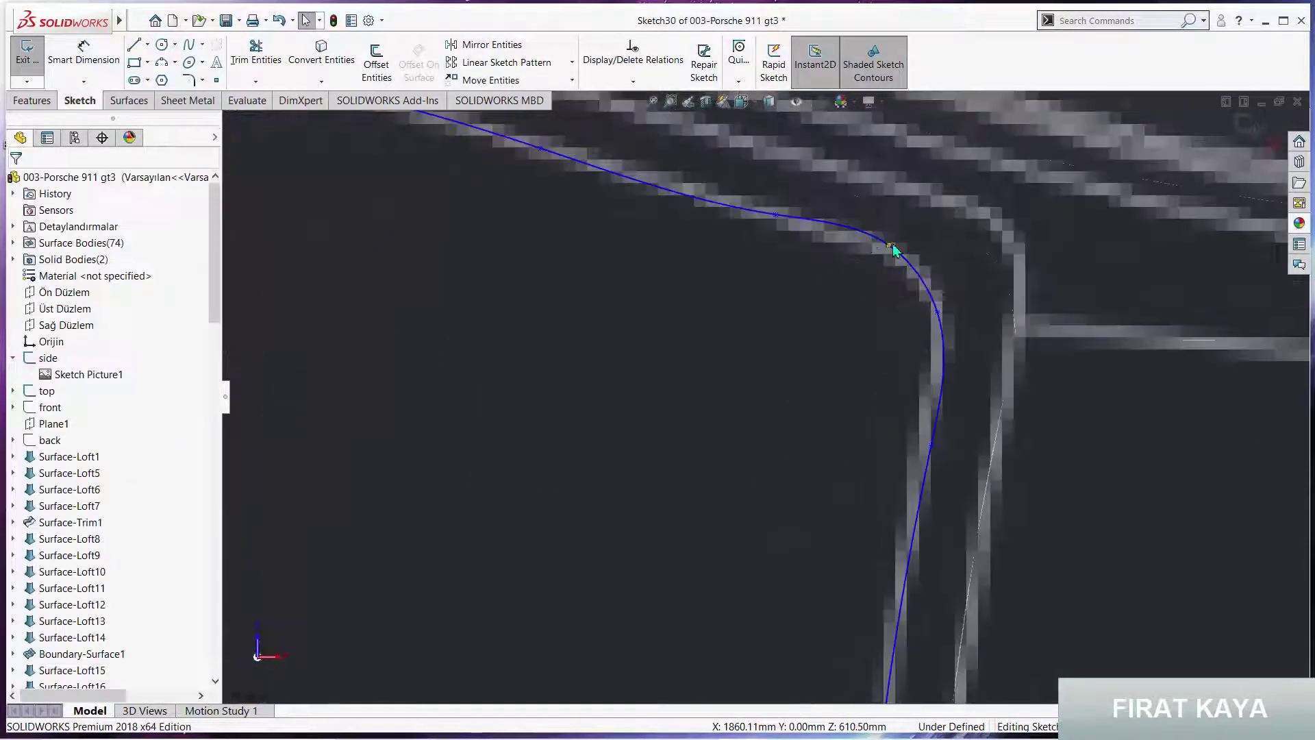
left_click_drag(892, 254, 890, 260)
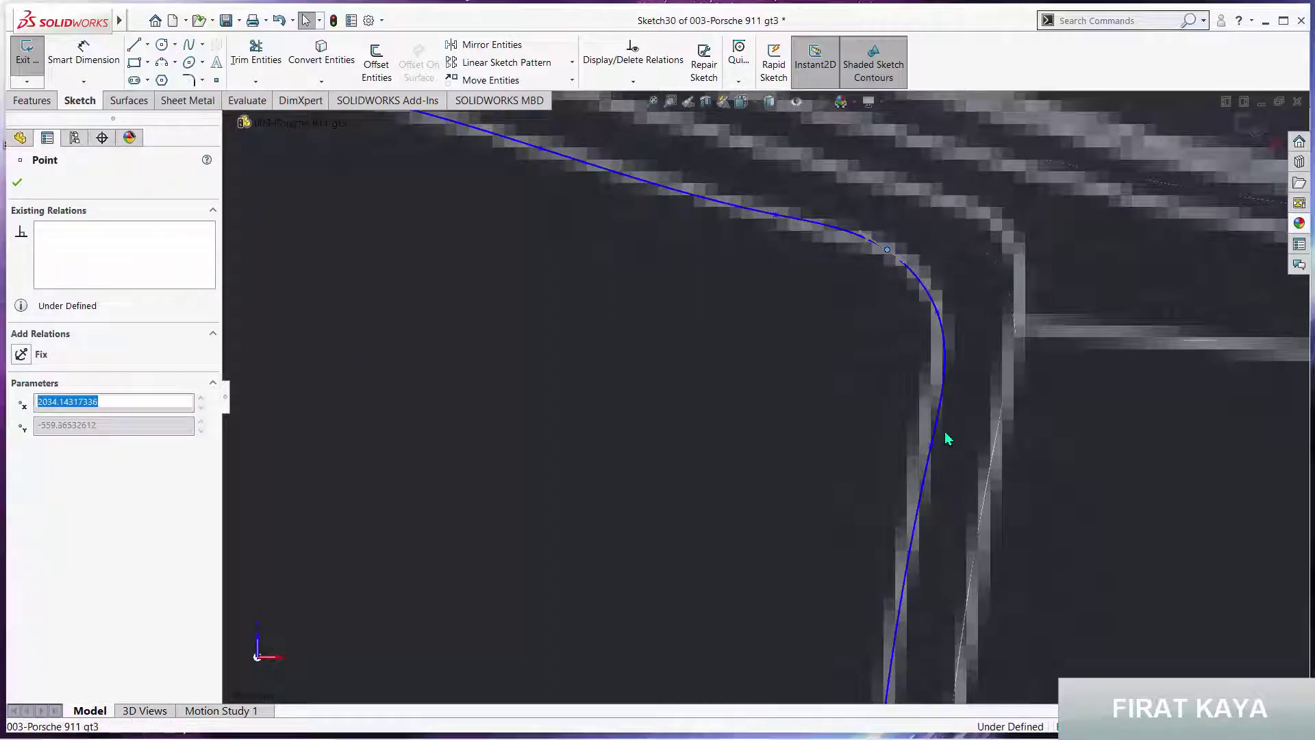
left_click(932, 448)
left_click_drag(932, 449, 937, 411)
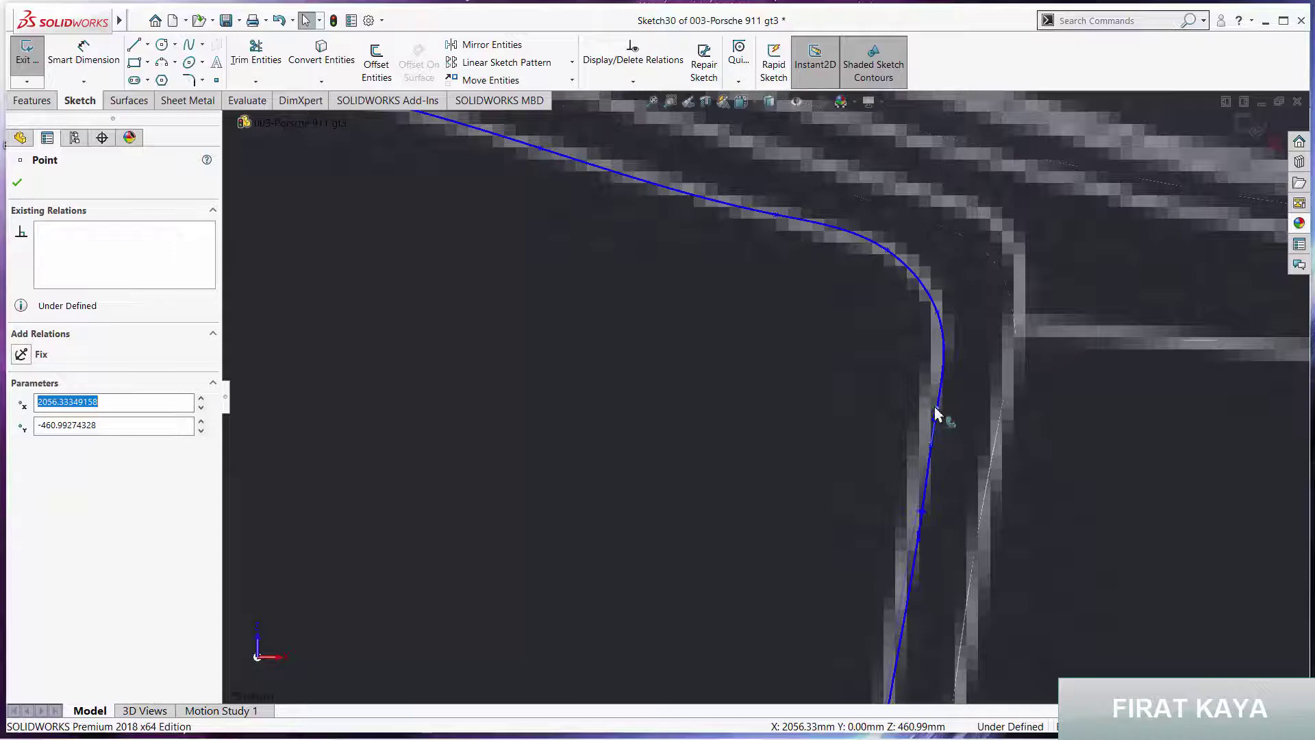
left_click(898, 301)
left_click_drag(936, 310, 940, 322)
left_click(865, 380)
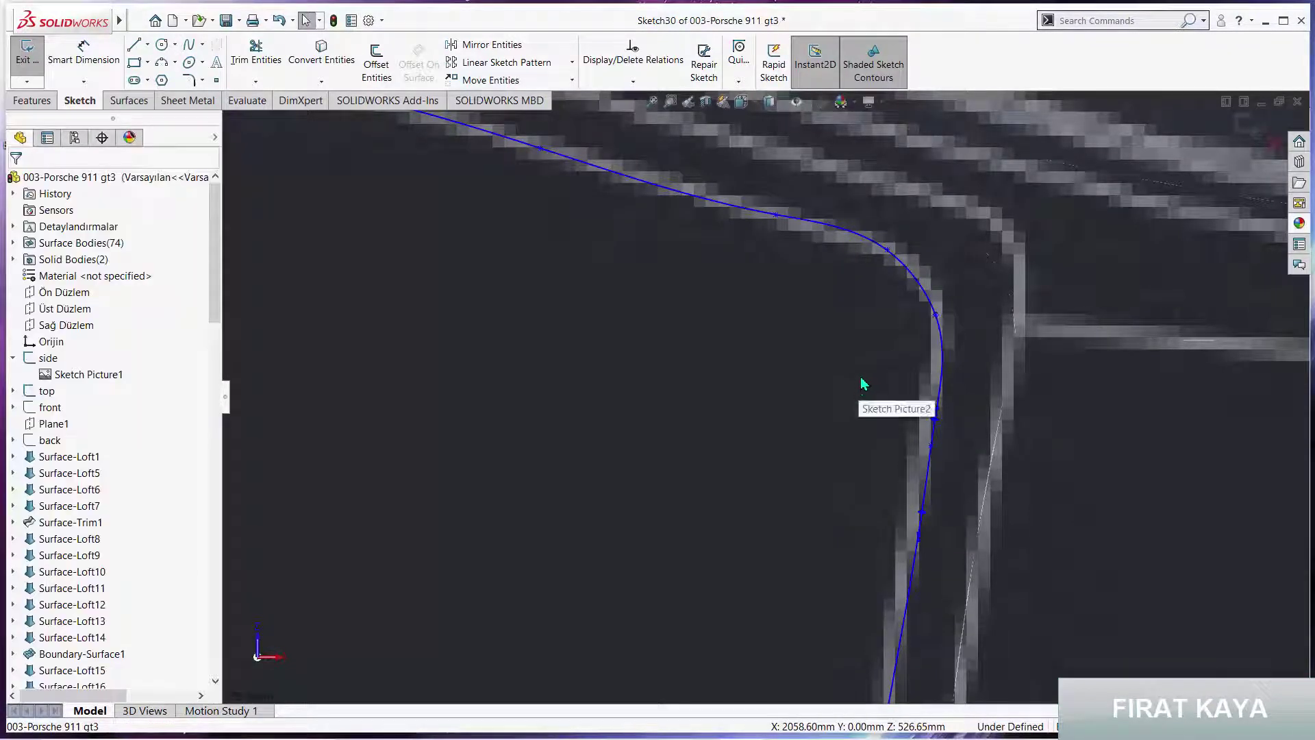
left_click_drag(887, 251, 884, 254)
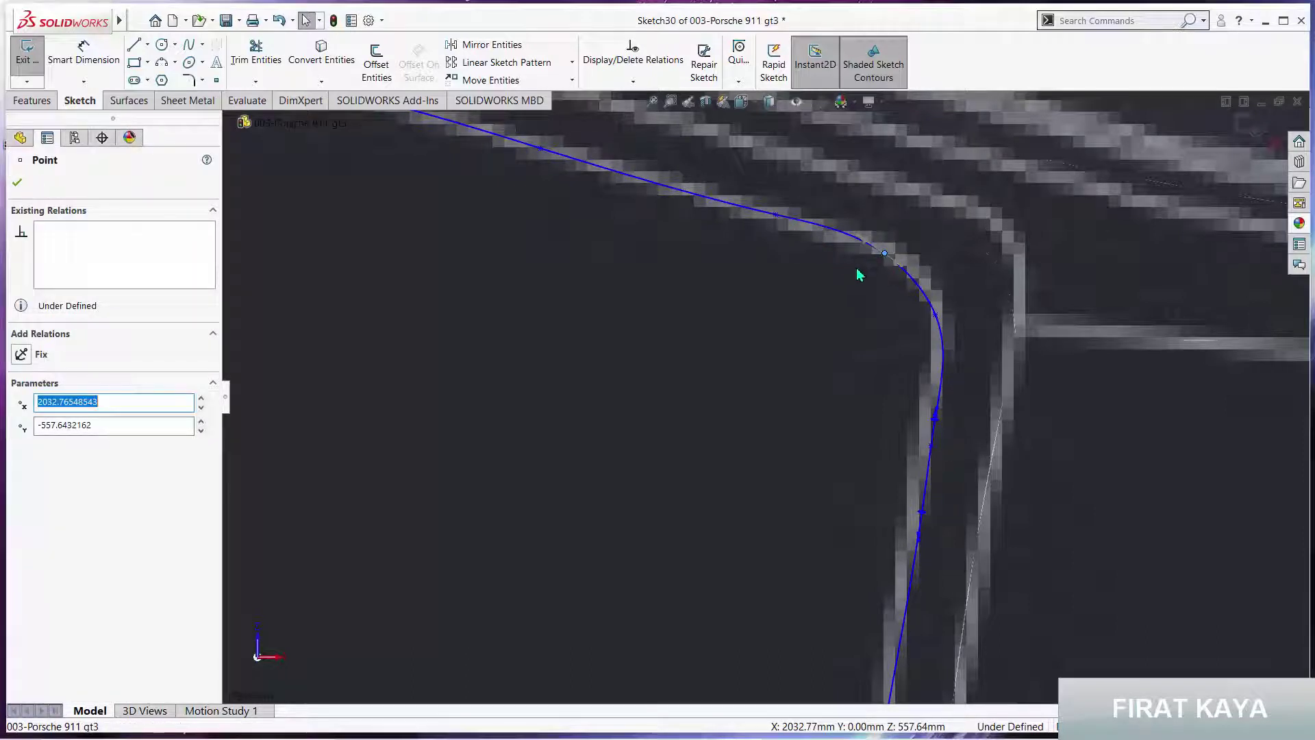
left_click(874, 295)
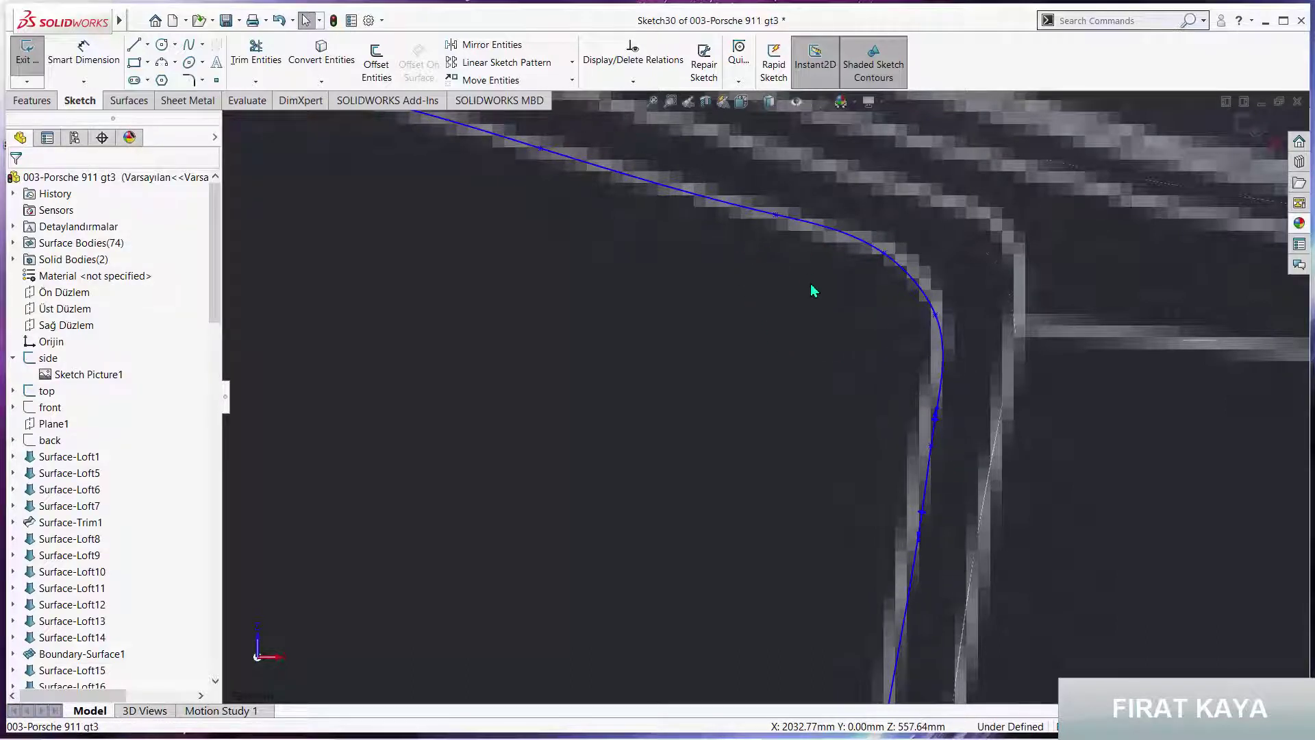
scroll(890, 360, "up", 2)
scroll(705, 344, "up", 1)
scroll(626, 265, "down", 2)
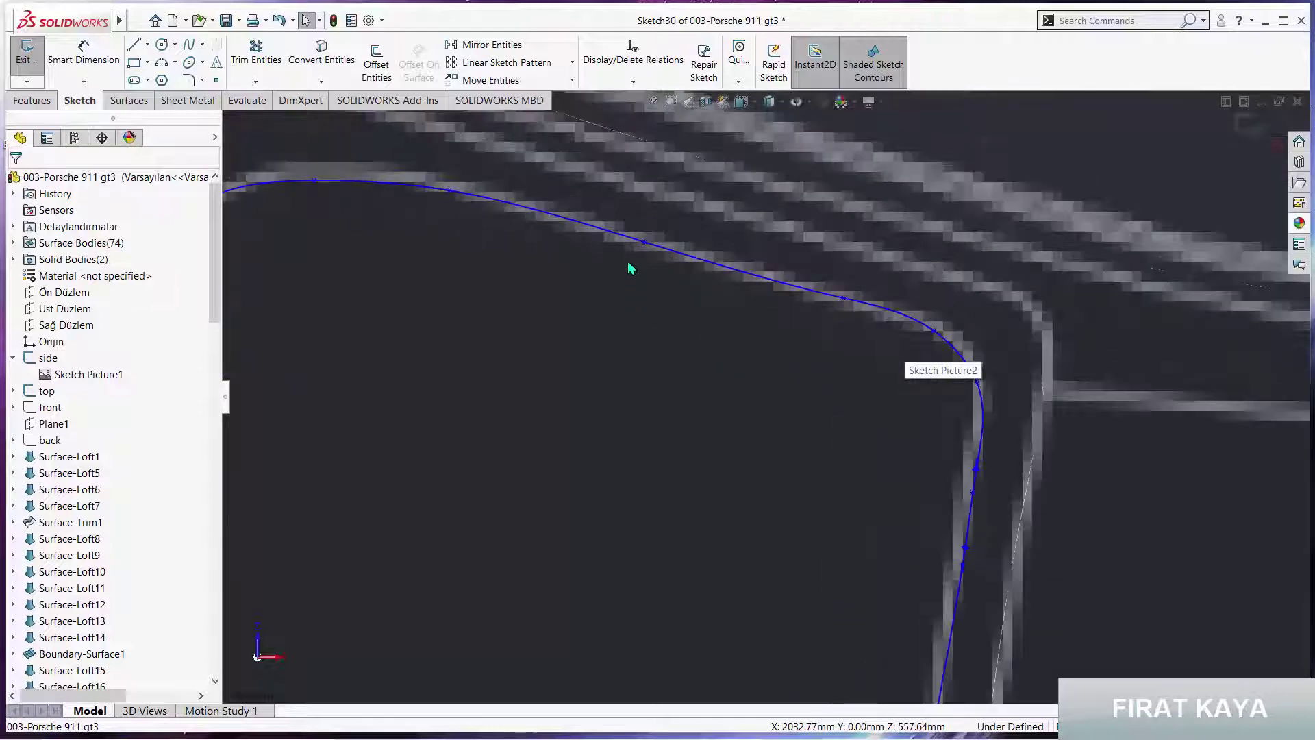
Pull the corner spline point out onto the outline and straighten the rear-edge tangent
left_click(822, 314)
scroll(890, 356, "down", 1)
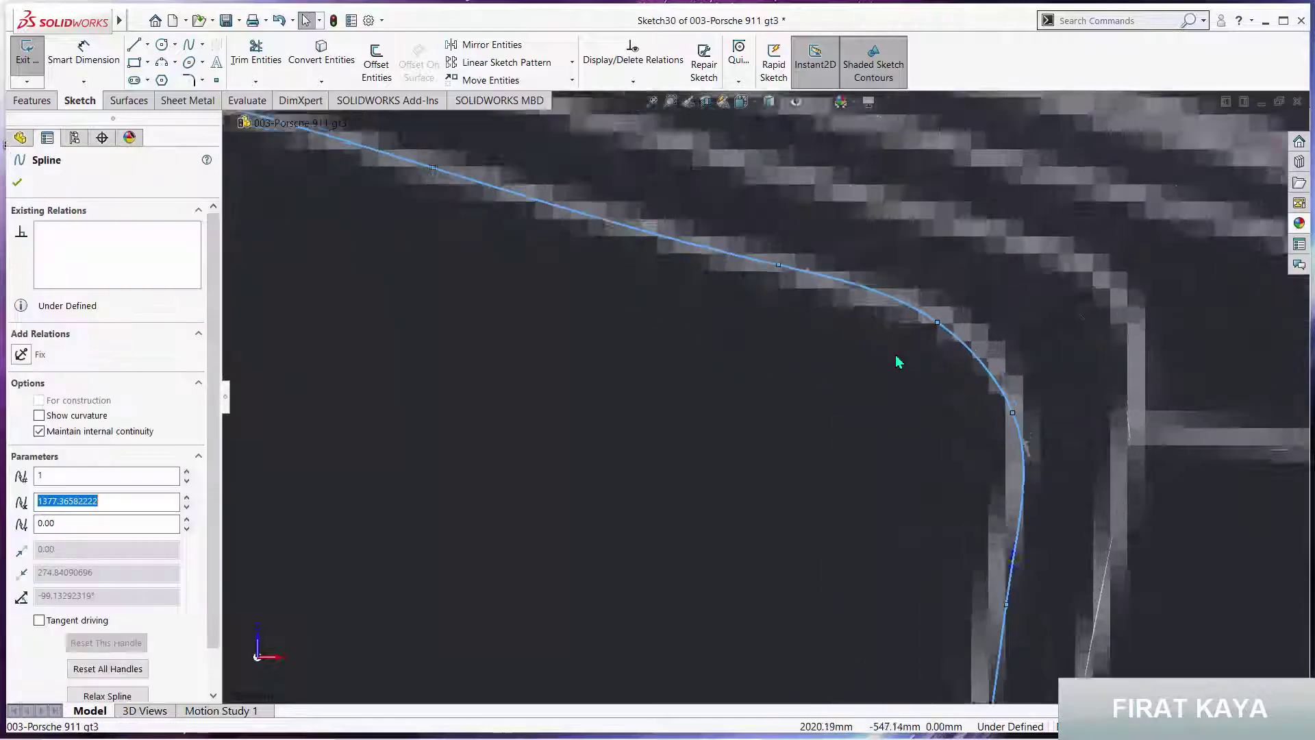
scroll(918, 343, "down", 1)
left_click(937, 324)
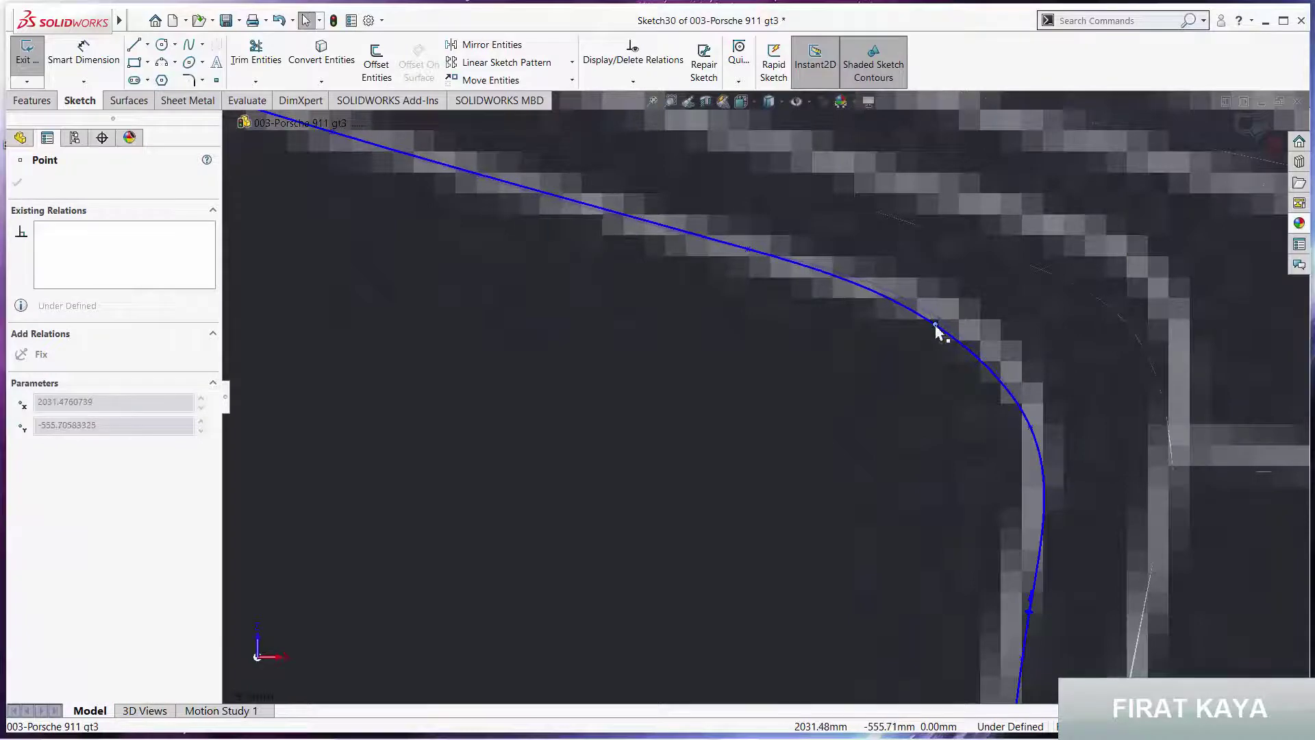
mouse_move(935, 324)
left_mouse_down()
mouse_move(1014, 430)
mouse_move(1023, 403)
left_mouse_up()
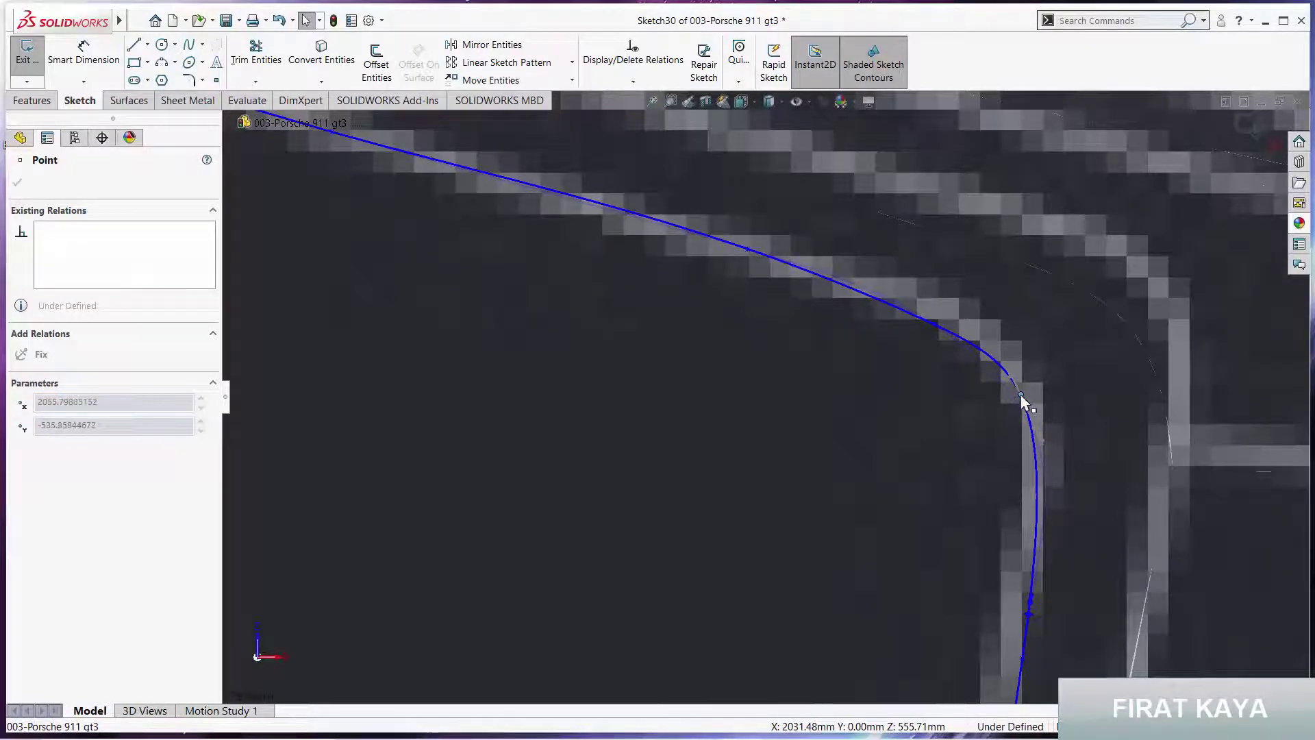
left_click(1027, 601)
left_click_drag(1026, 600, 1027, 598)
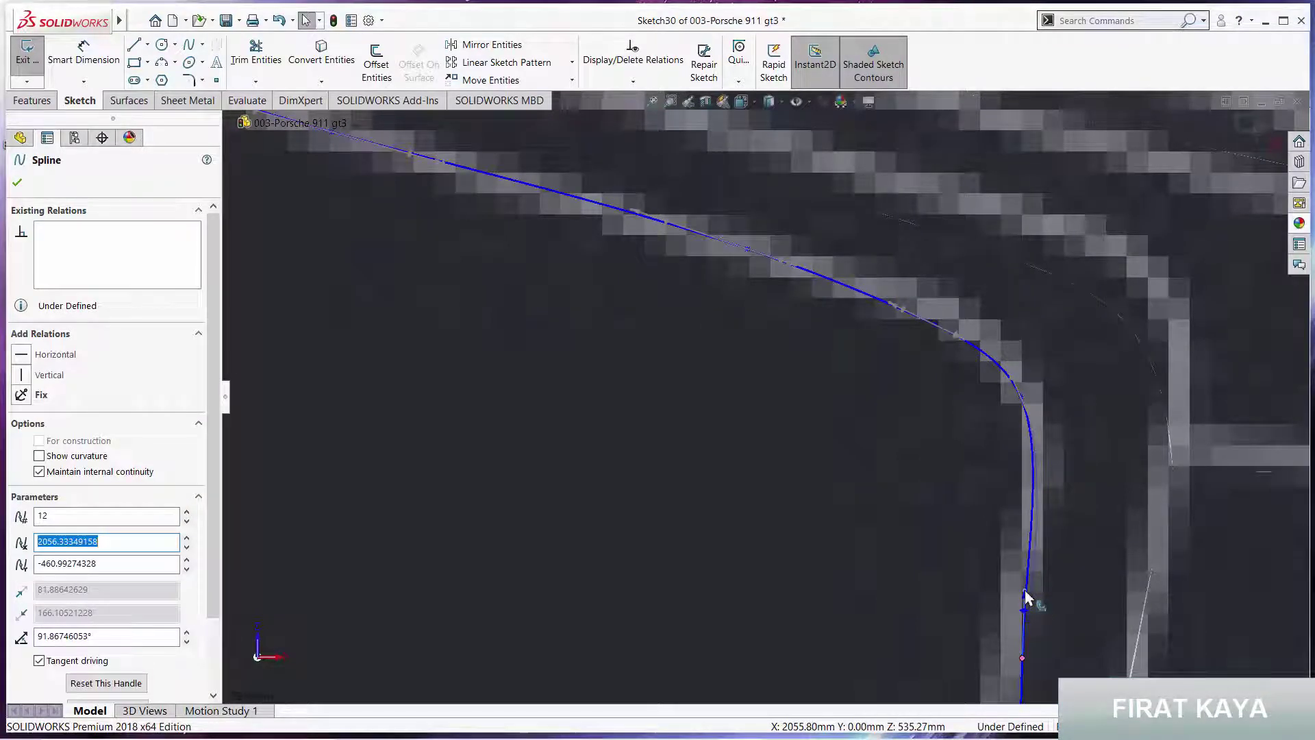
scroll(816, 523, "up", 5)
key("Escape")
scroll(866, 433, "down", 6)
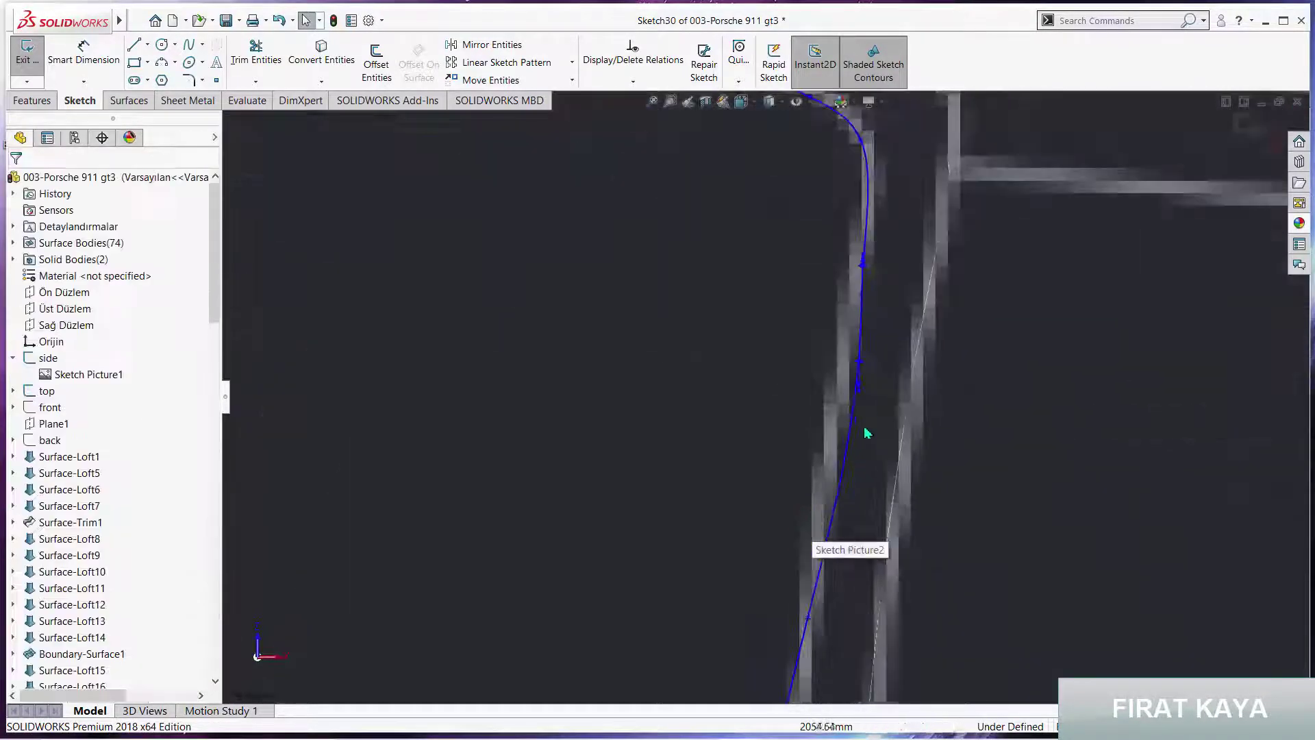
left_click(850, 394)
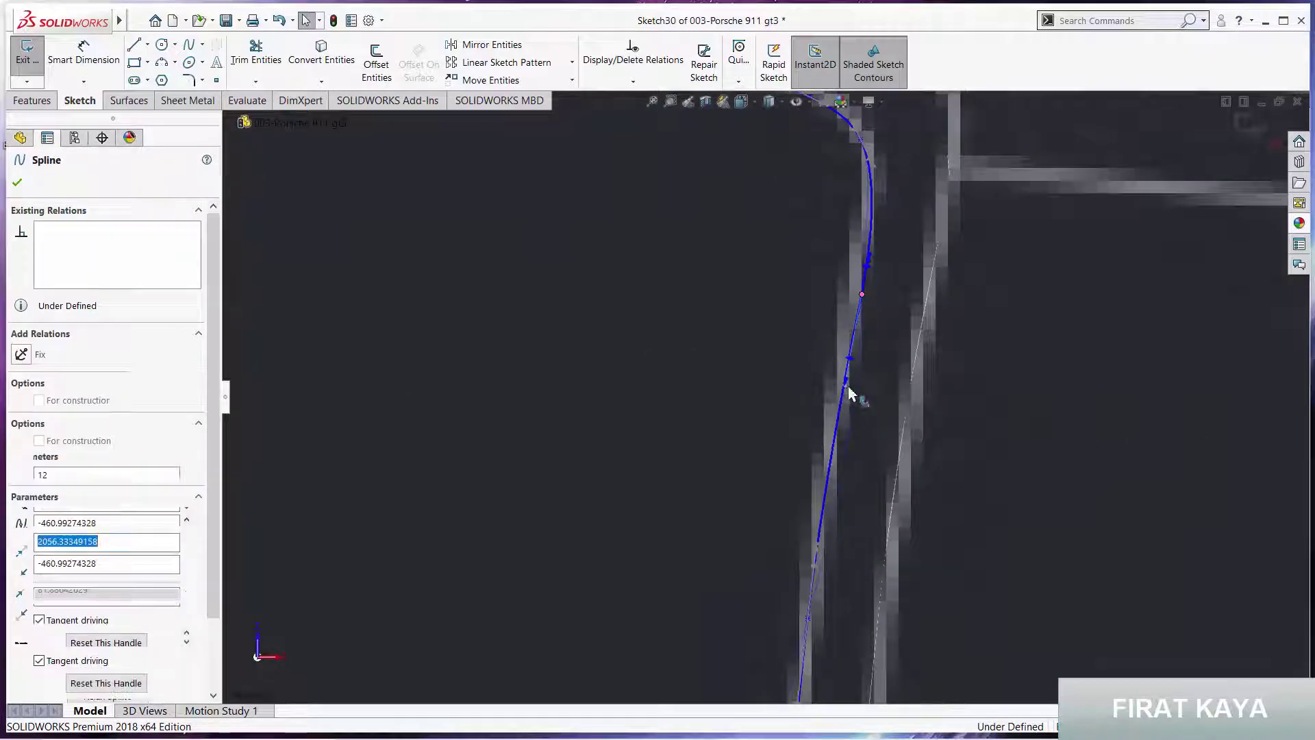
key("Escape")
scroll(733, 414, "up", 3)
scroll(656, 401, "up", 3)
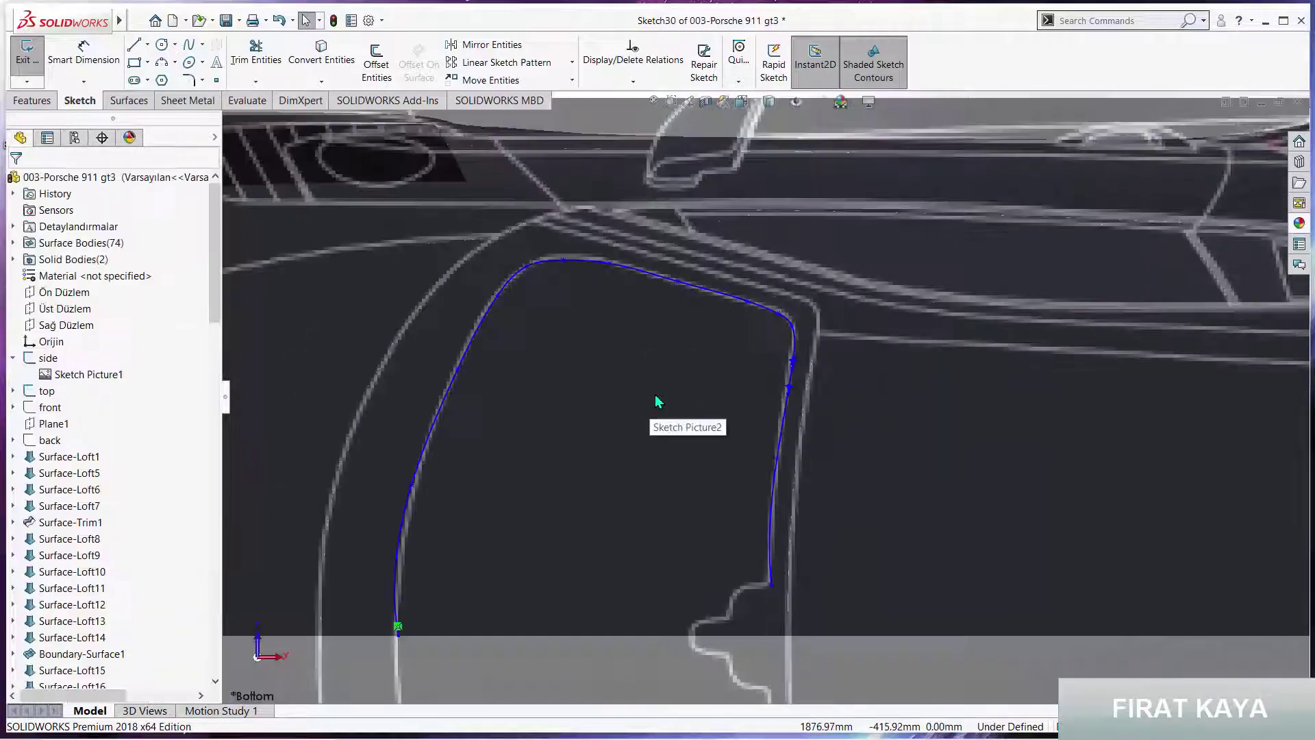
scroll(461, 521, "down", 2)
scroll(274, 250, "up", 3)
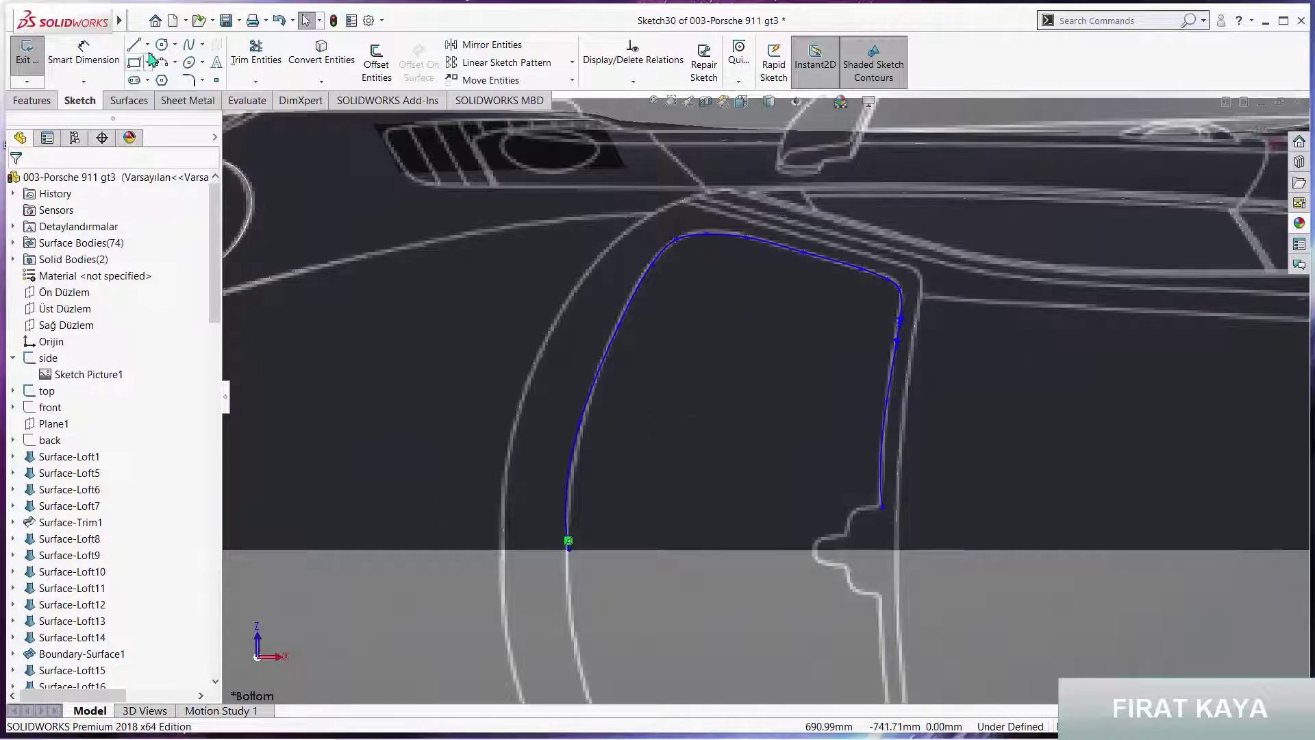
Draw a vertical construction centerline at the spline's lower end, tangent to the spline
left_click(147, 44)
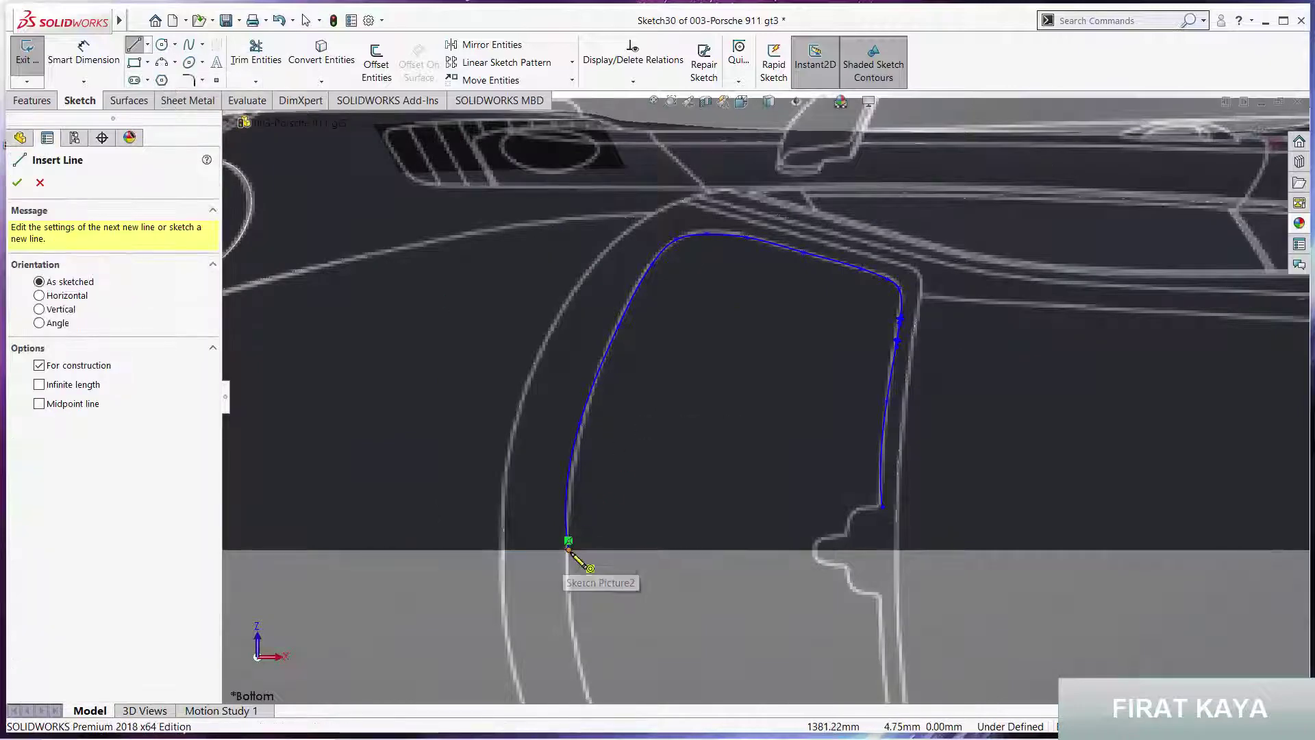
left_click(568, 542)
left_click(565, 651)
key("Escape")
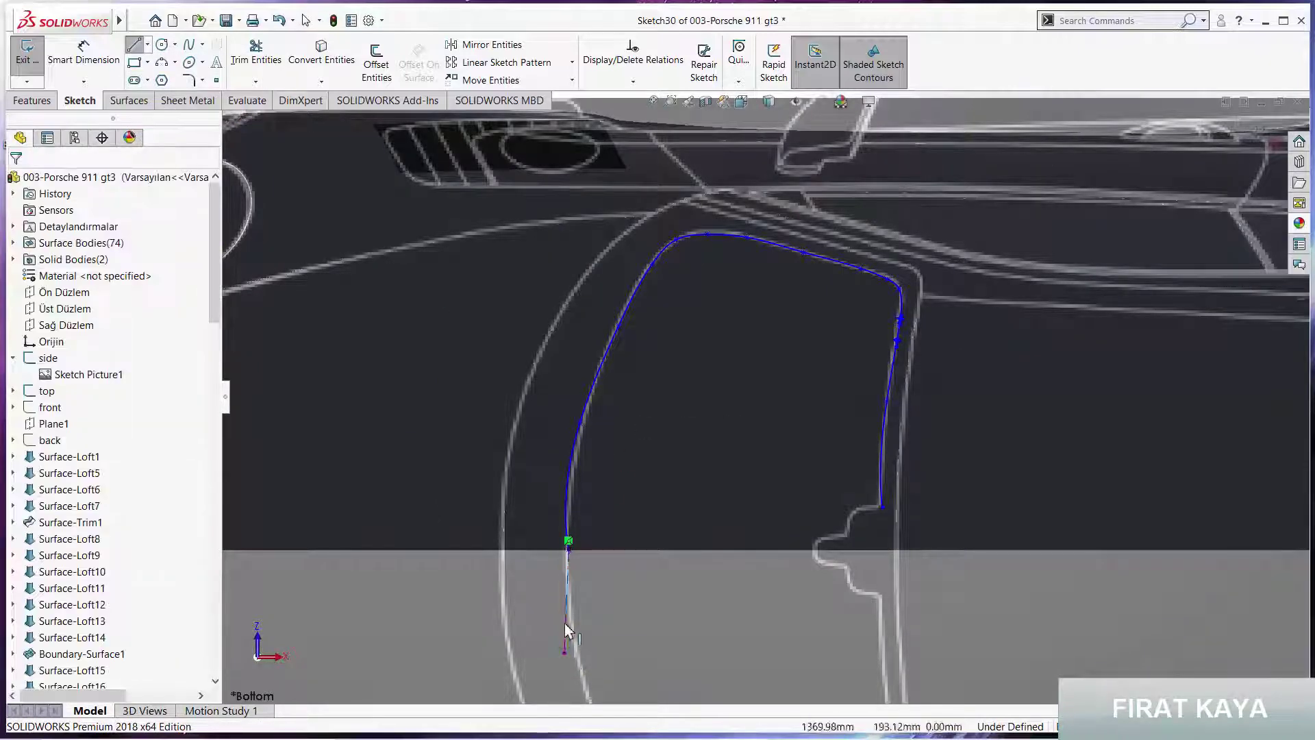
left_click(574, 612)
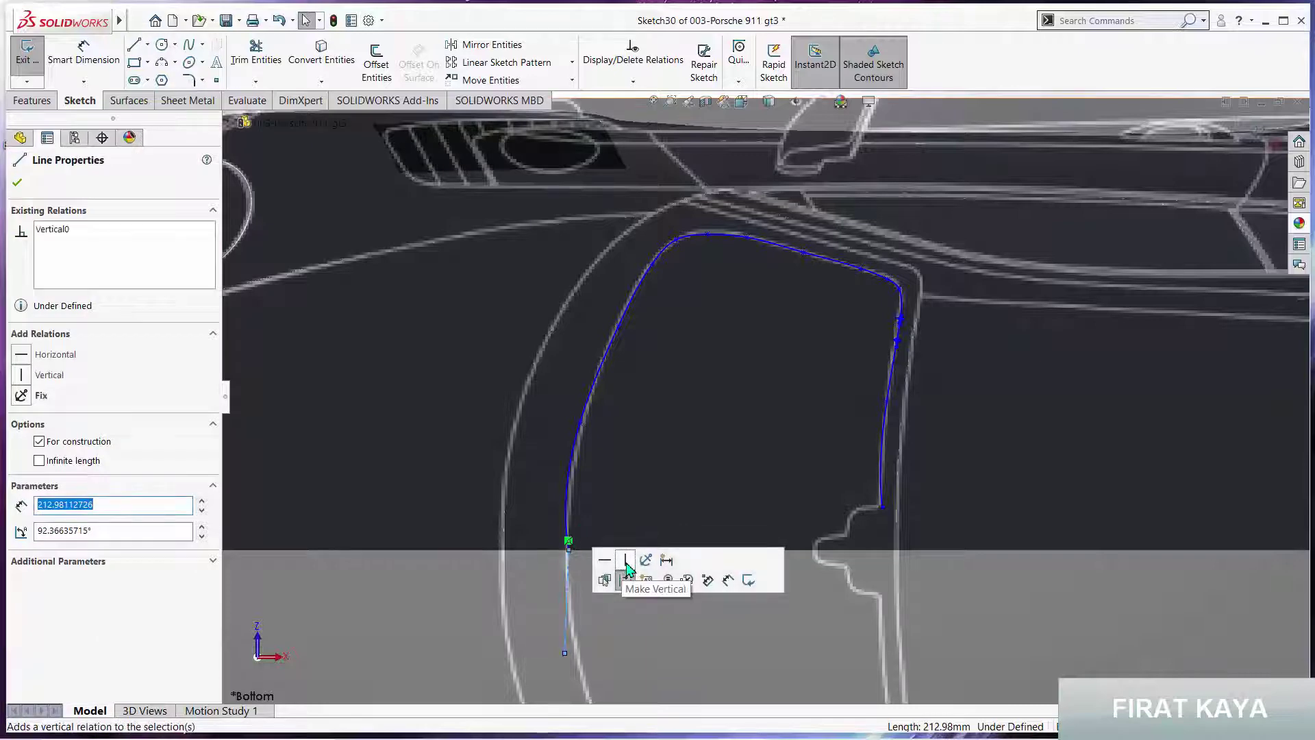
left_click(567, 507, "ctrl")
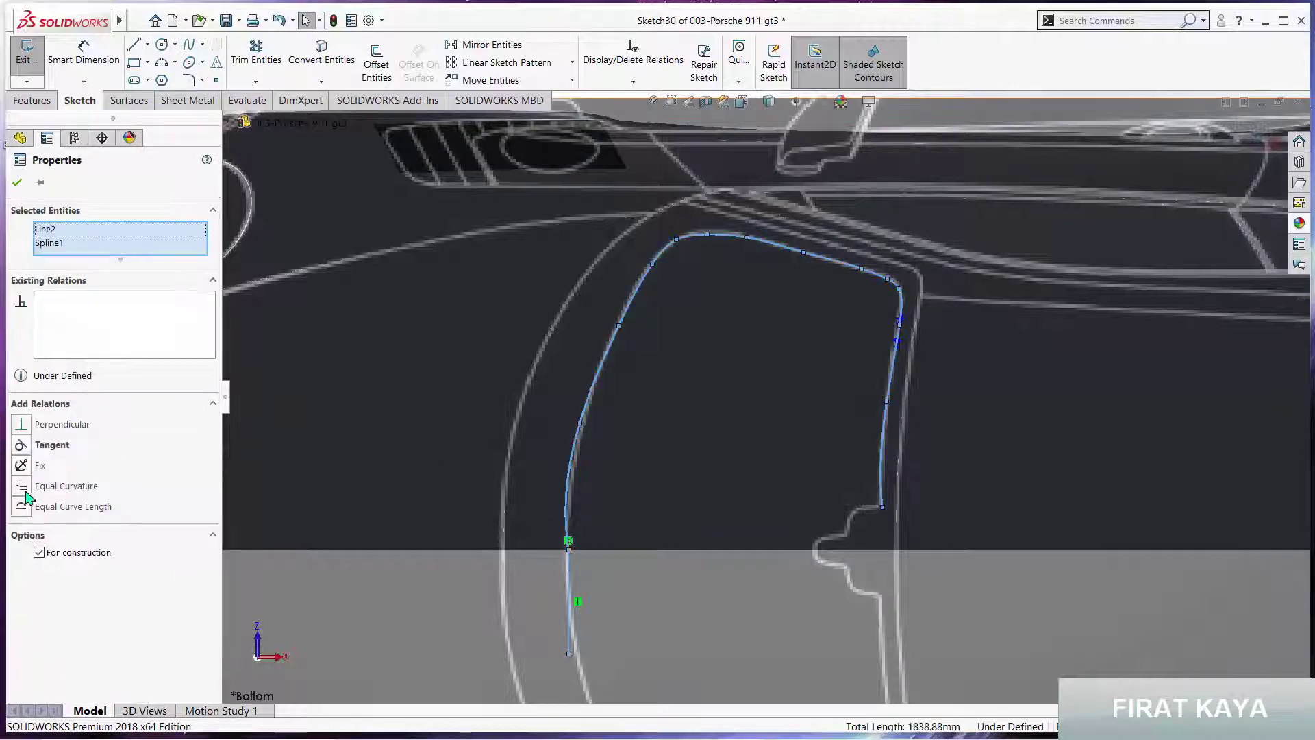
key("Escape")
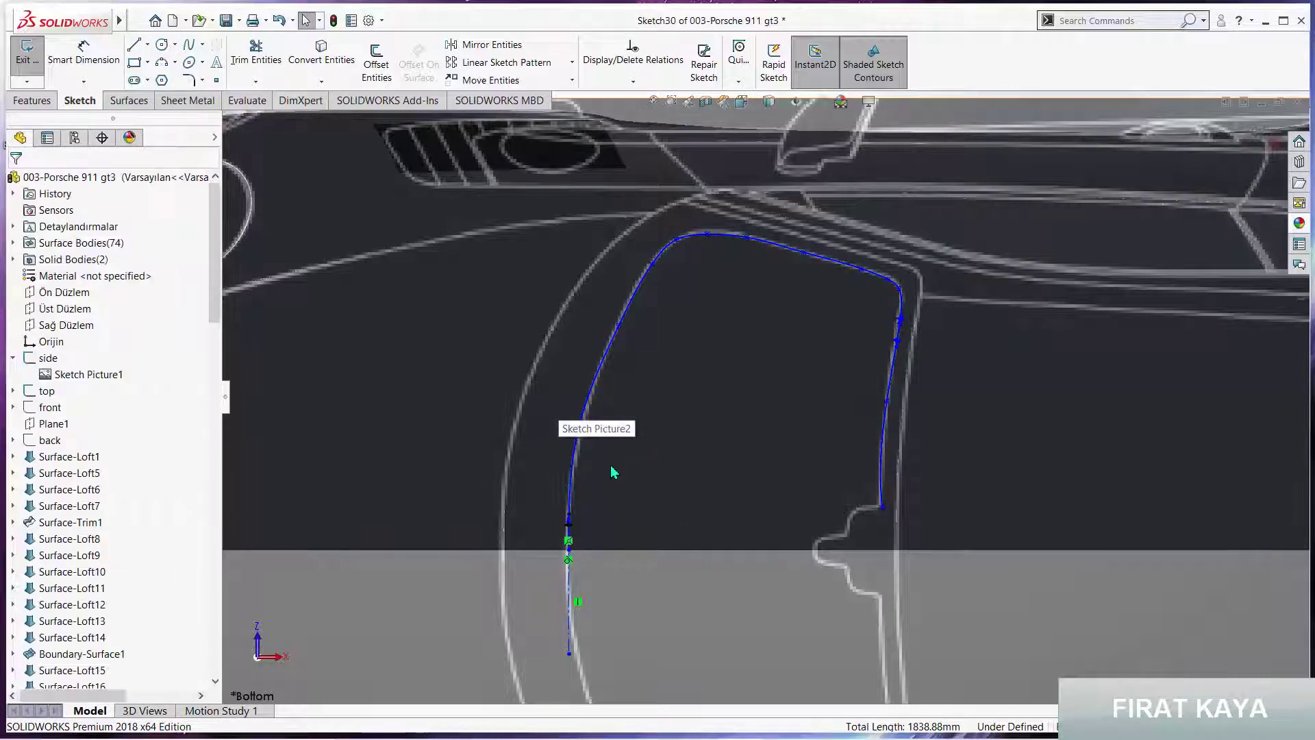
Nudge a spline point to refine the window curve's shape
scroll(603, 389, "down", 5)
left_click_drag(596, 339, 604, 340)
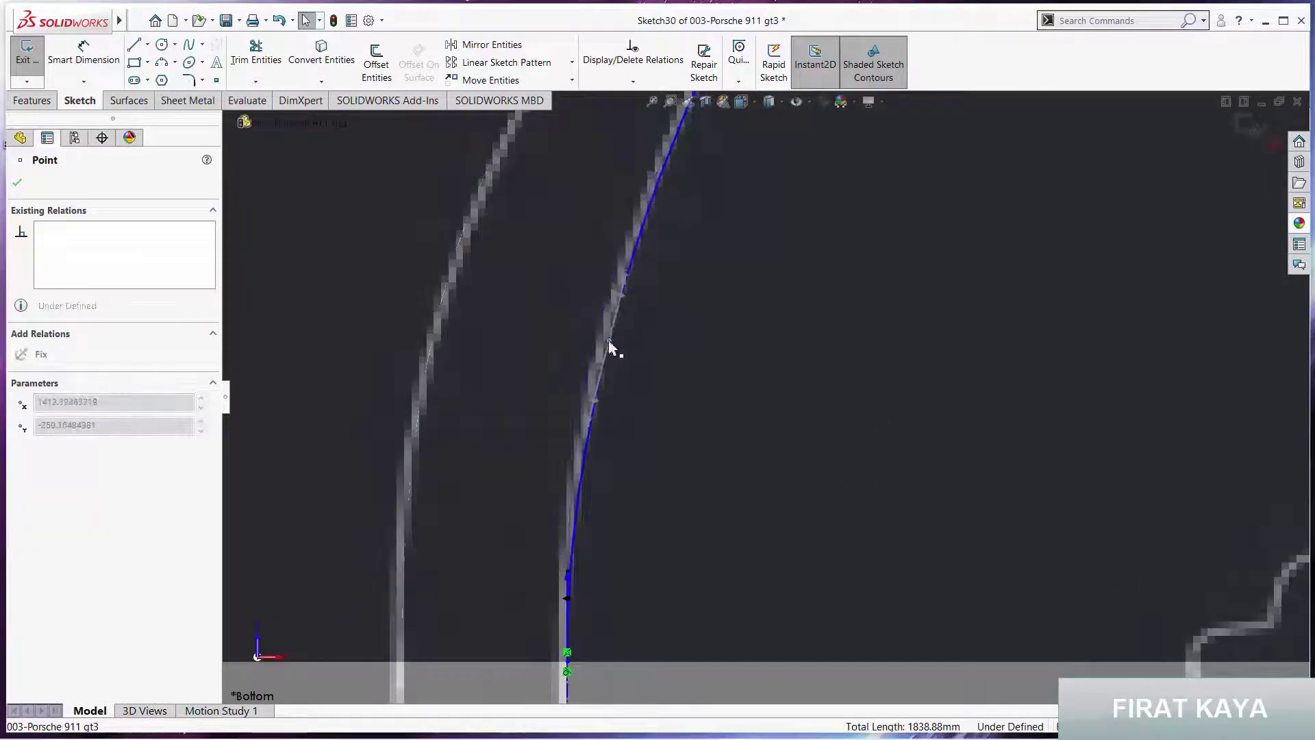
left_click(659, 402)
scroll(720, 404, "up", 3)
scroll(822, 384, "up", 2)
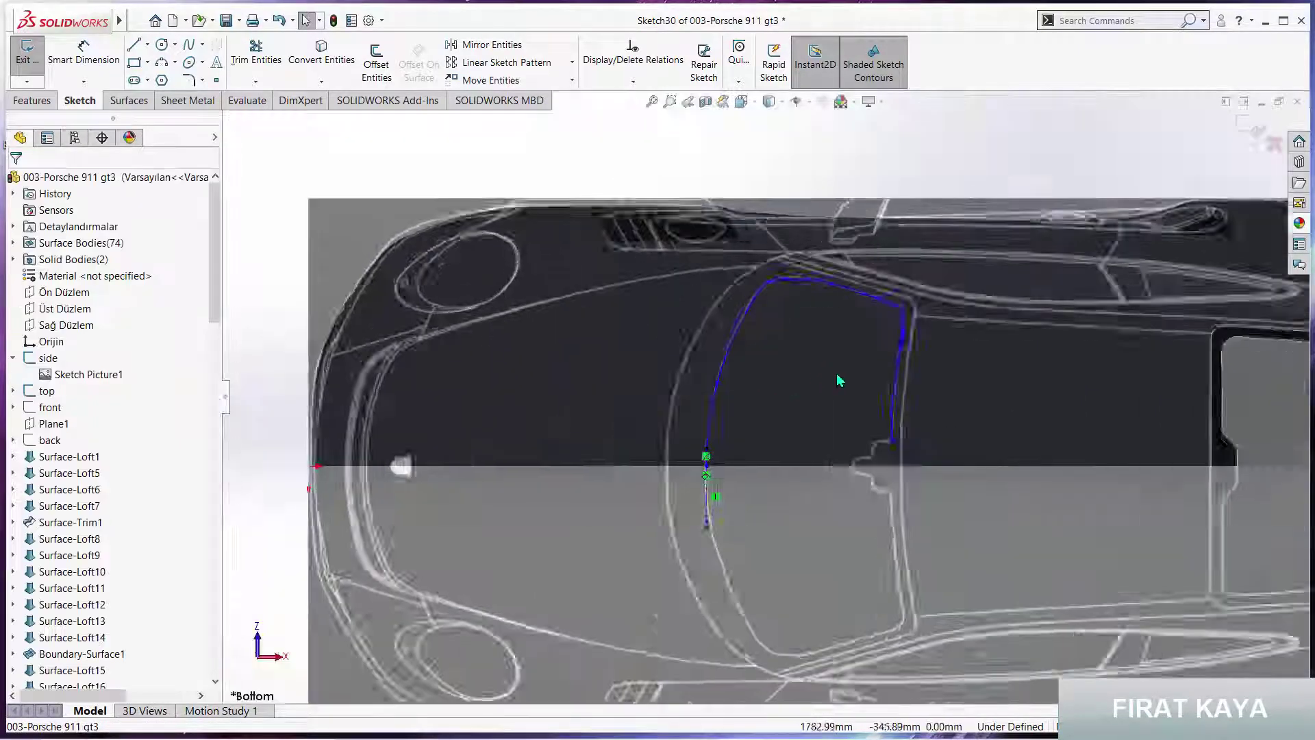
scroll(904, 466, "down", 3)
scroll(865, 479, "down", 3)
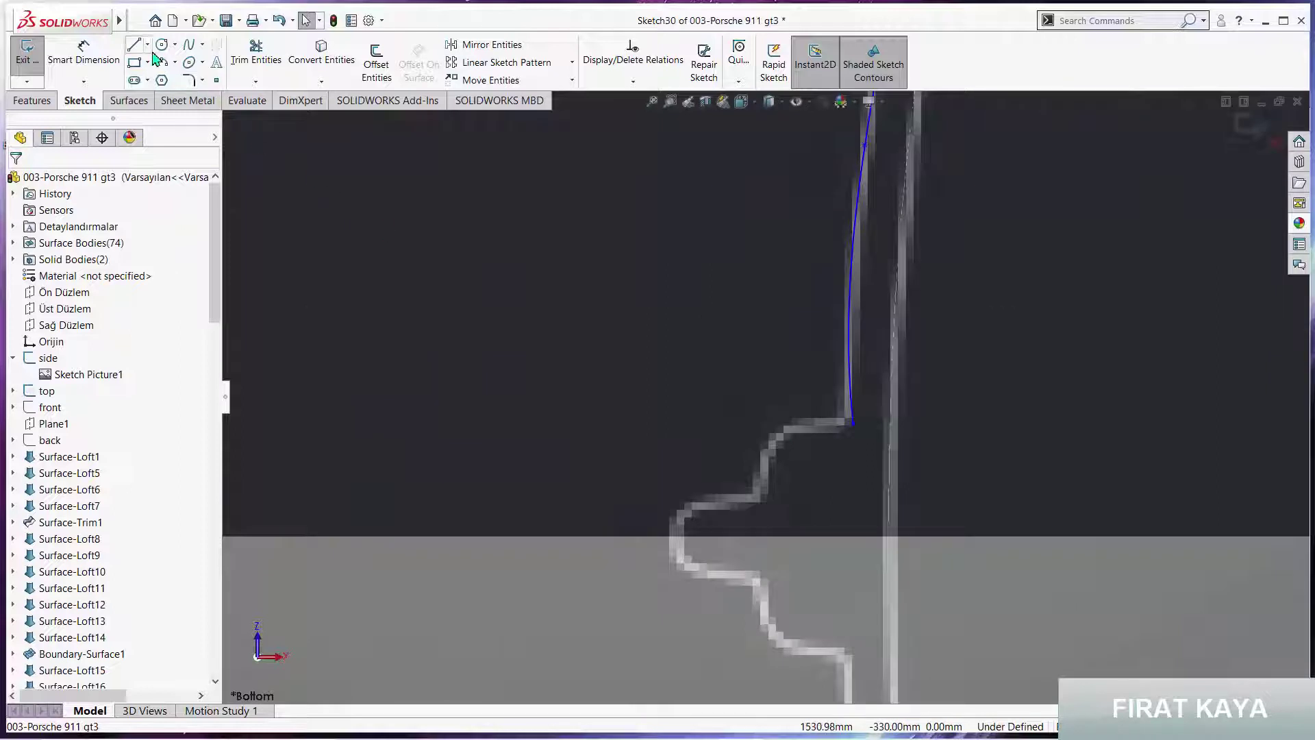
Sketch trial line segments across and down the notch, then delete them
left_click(852, 423)
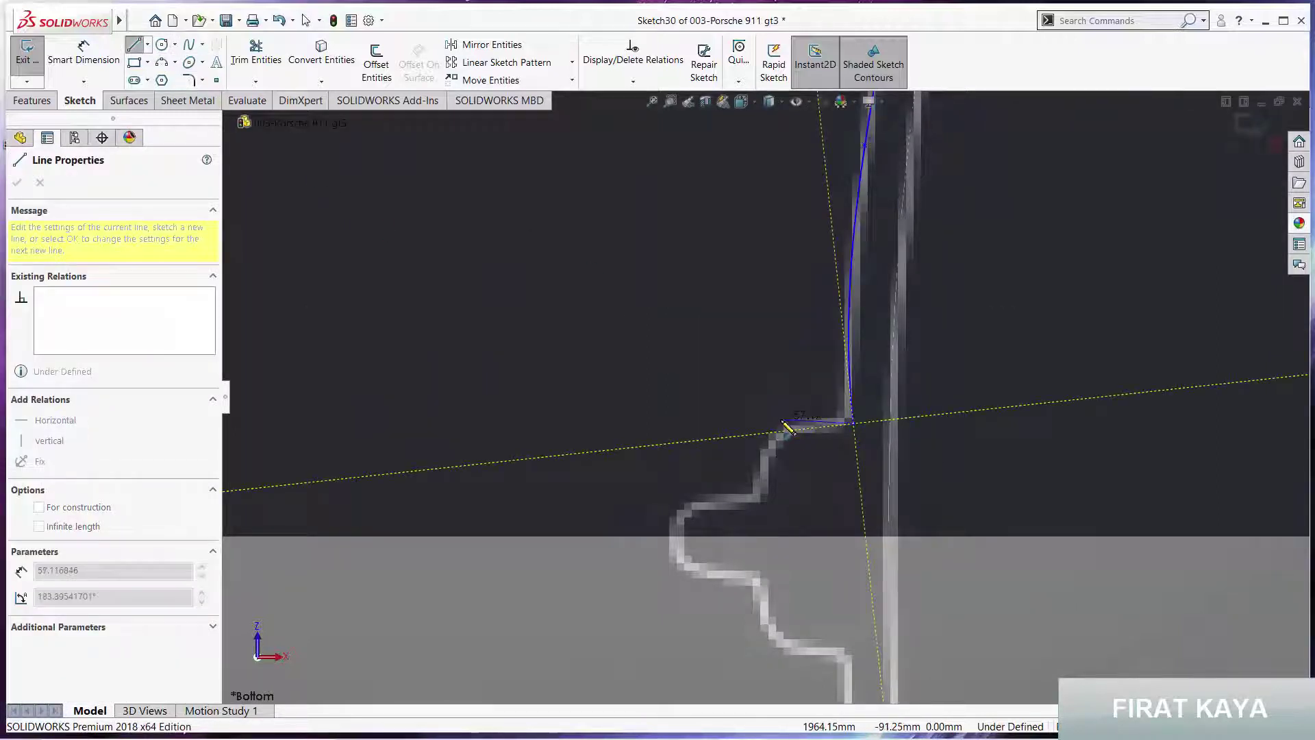
left_click(781, 419)
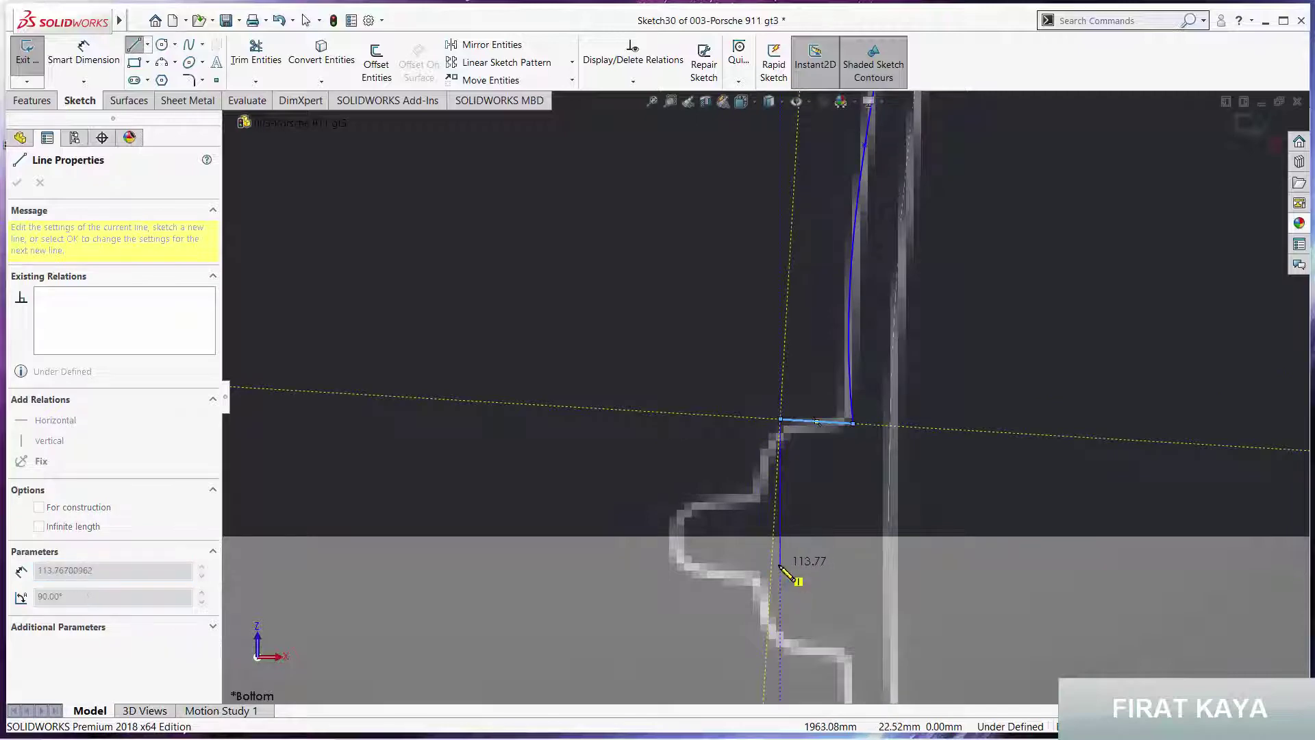
double_click(781, 565)
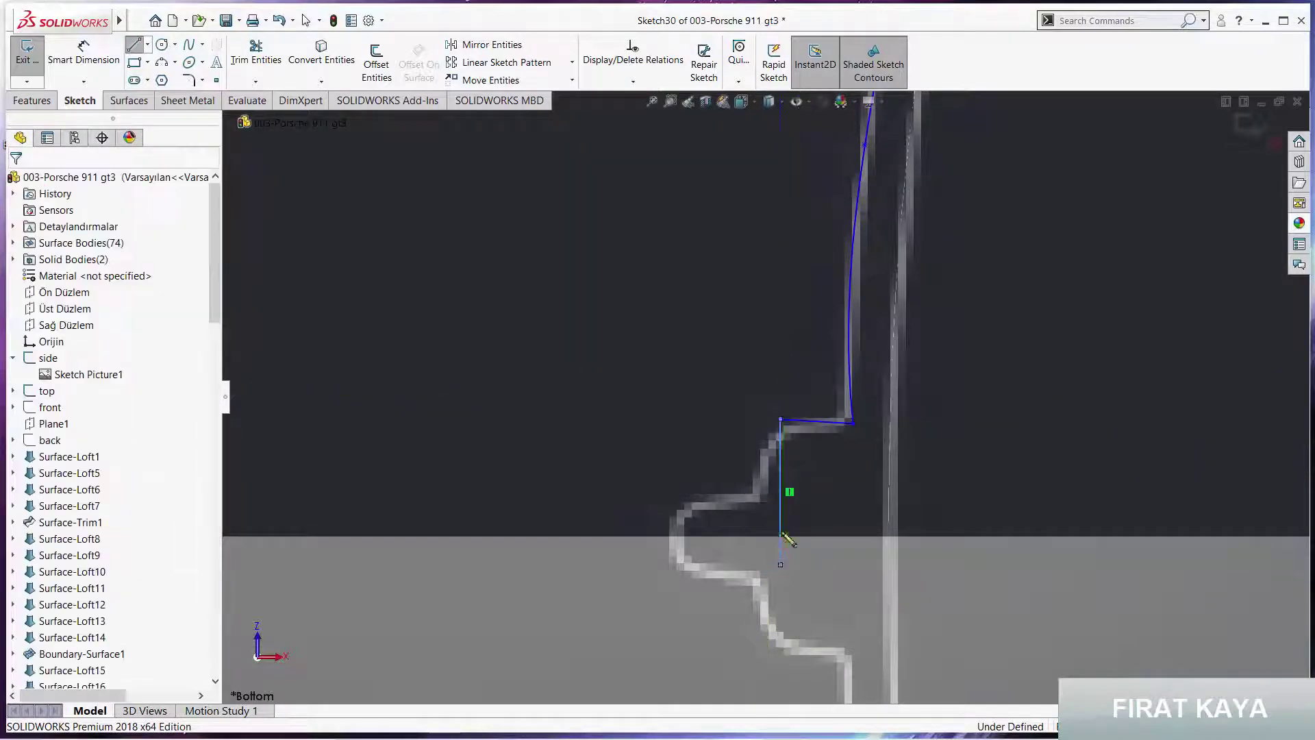
left_click(837, 426)
left_click(854, 364)
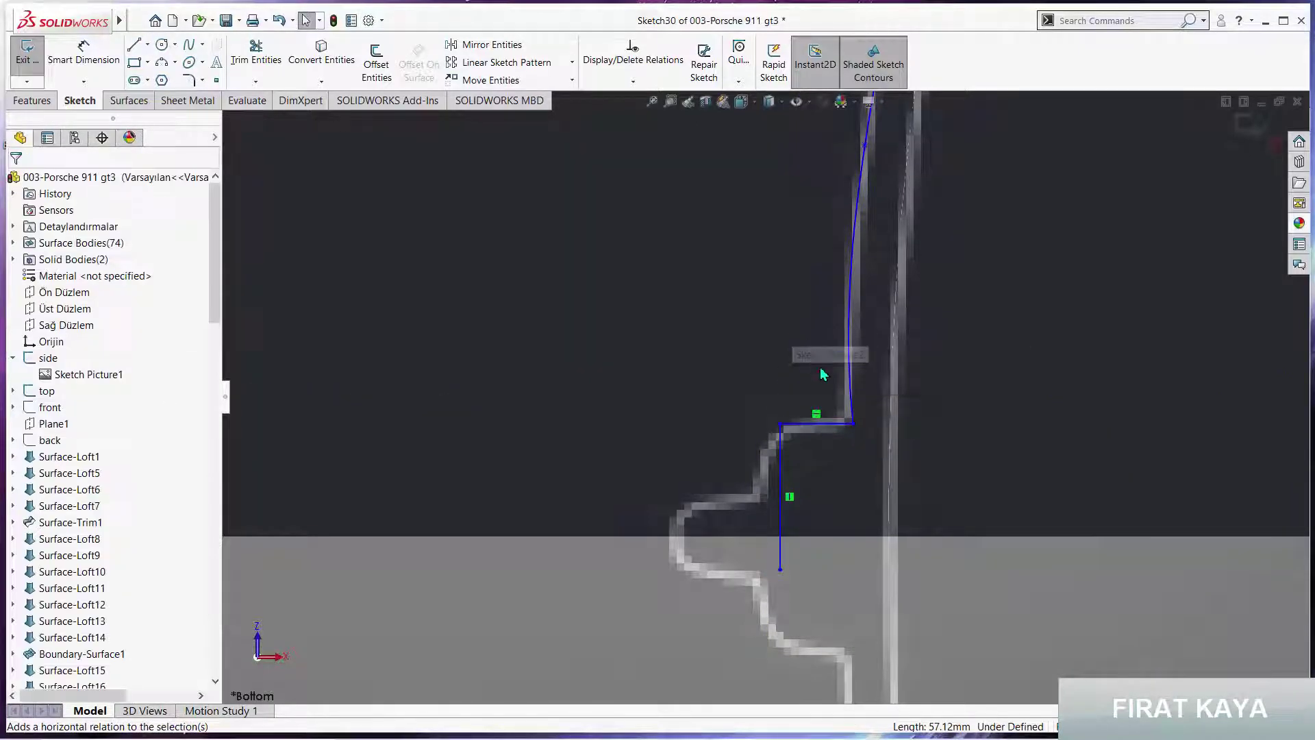
left_click(781, 510)
key("Delete")
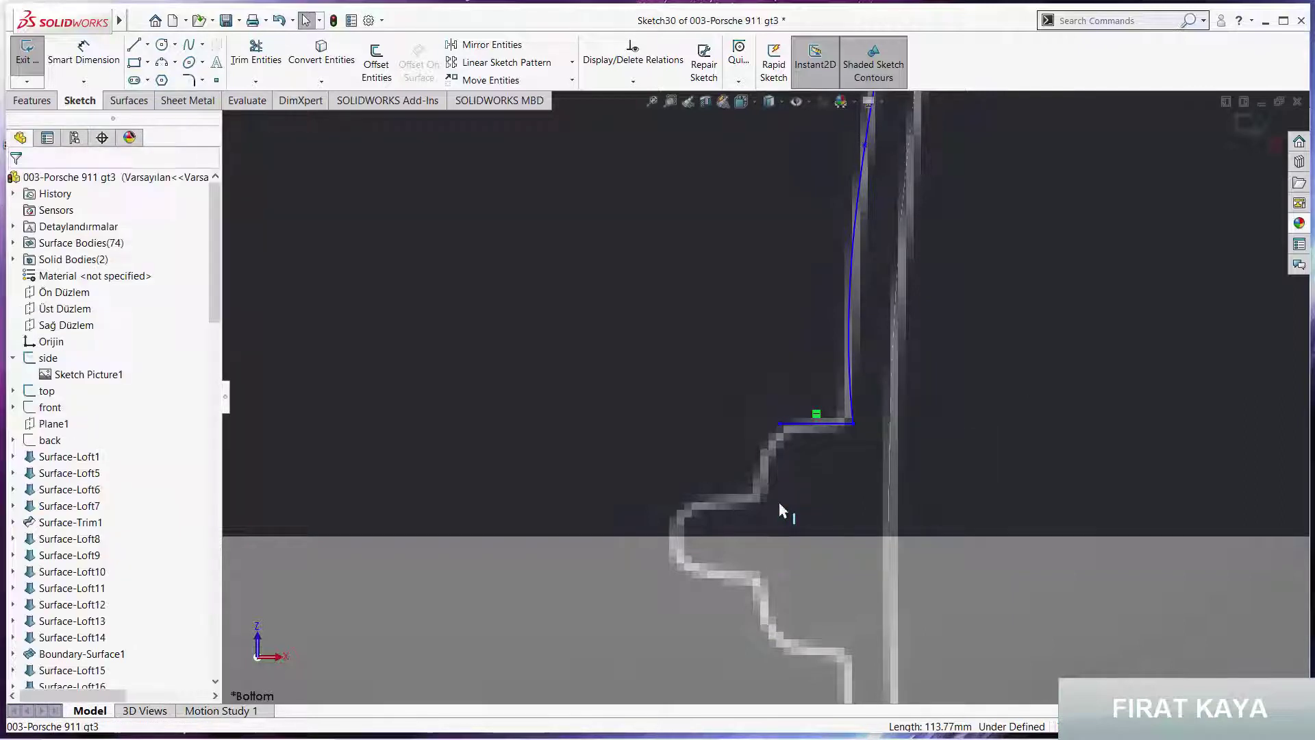
left_click(822, 425)
key("Delete")
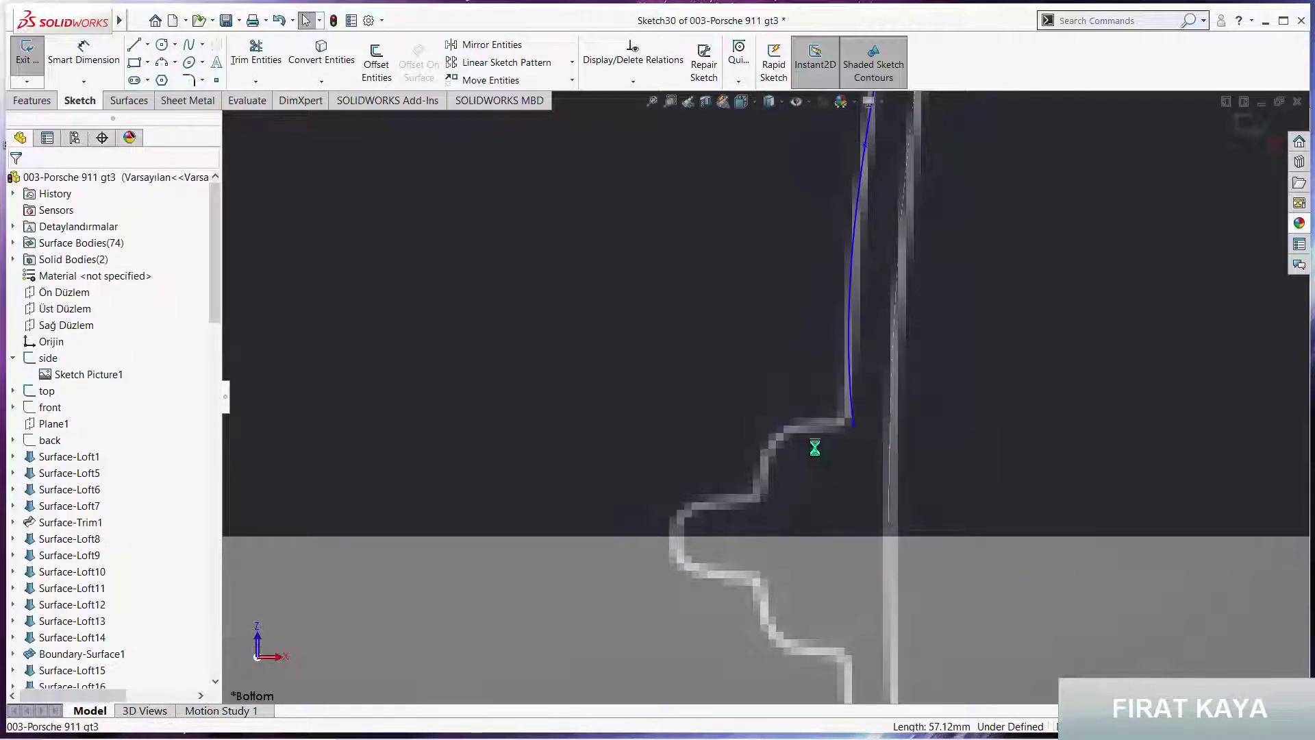
Pull the spline's lower end onto the notch corner and draw a new spline down the notch edge
left_click_drag(852, 422, 842, 424)
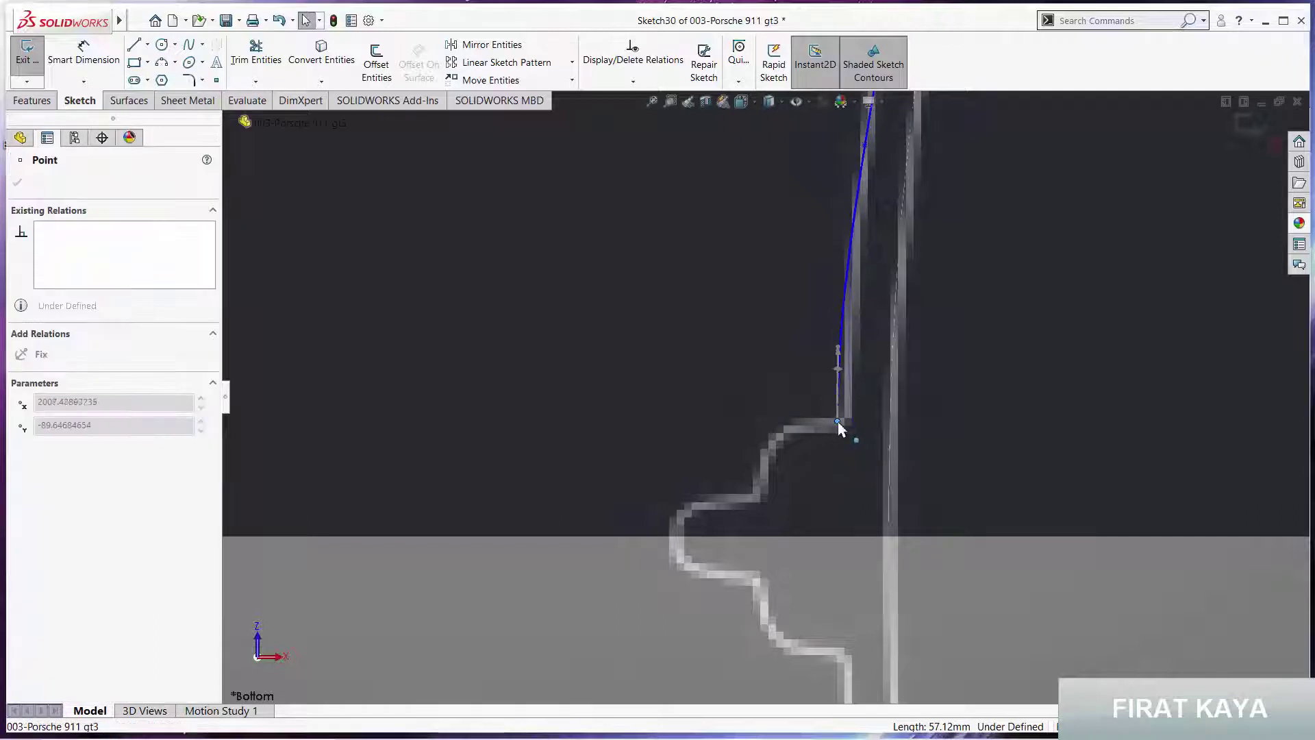
left_click(841, 353)
left_click_drag(843, 355, 849, 354)
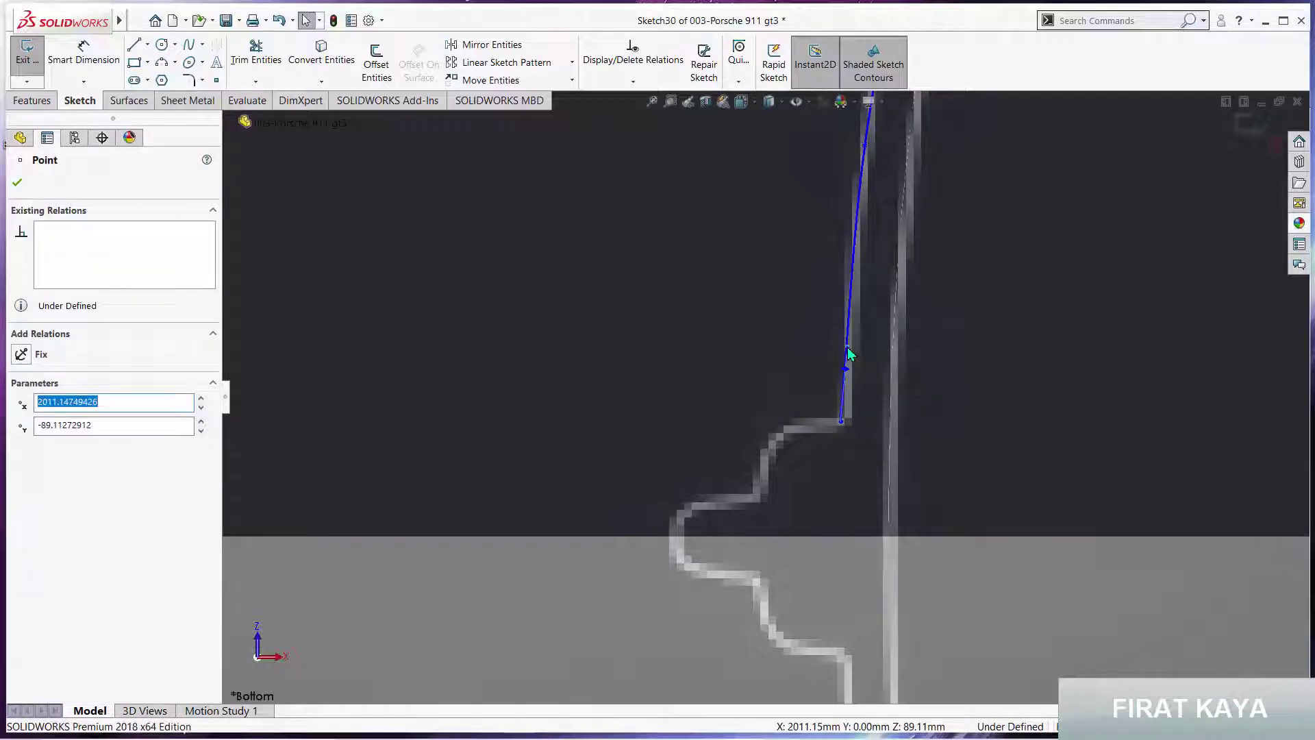
left_click(741, 296)
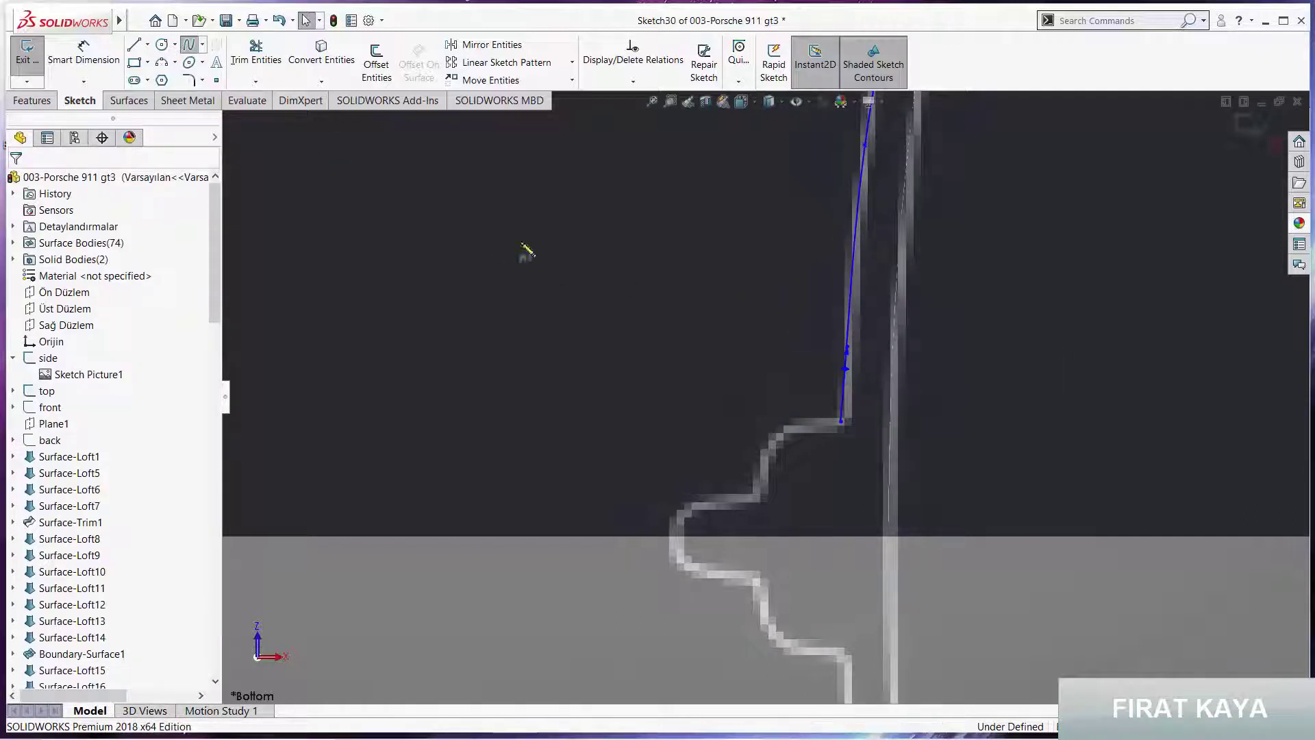
left_click(842, 422)
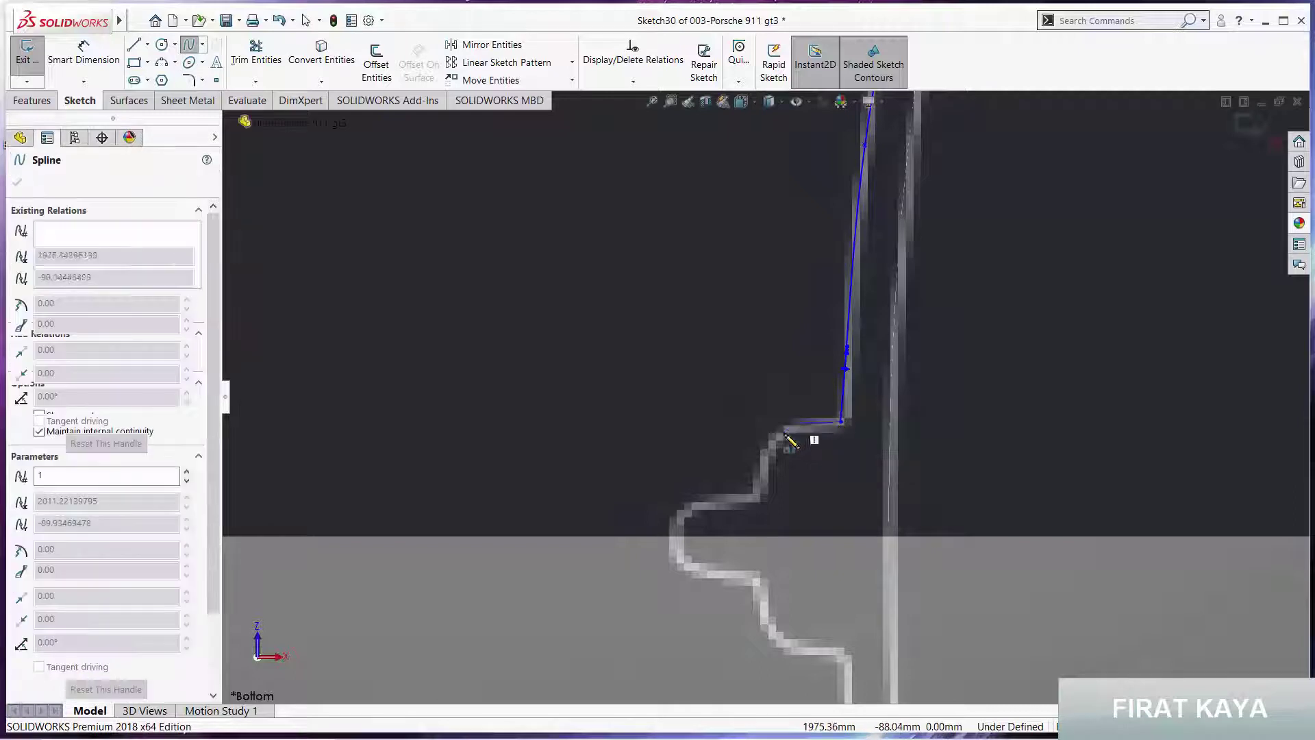
left_click(798, 424)
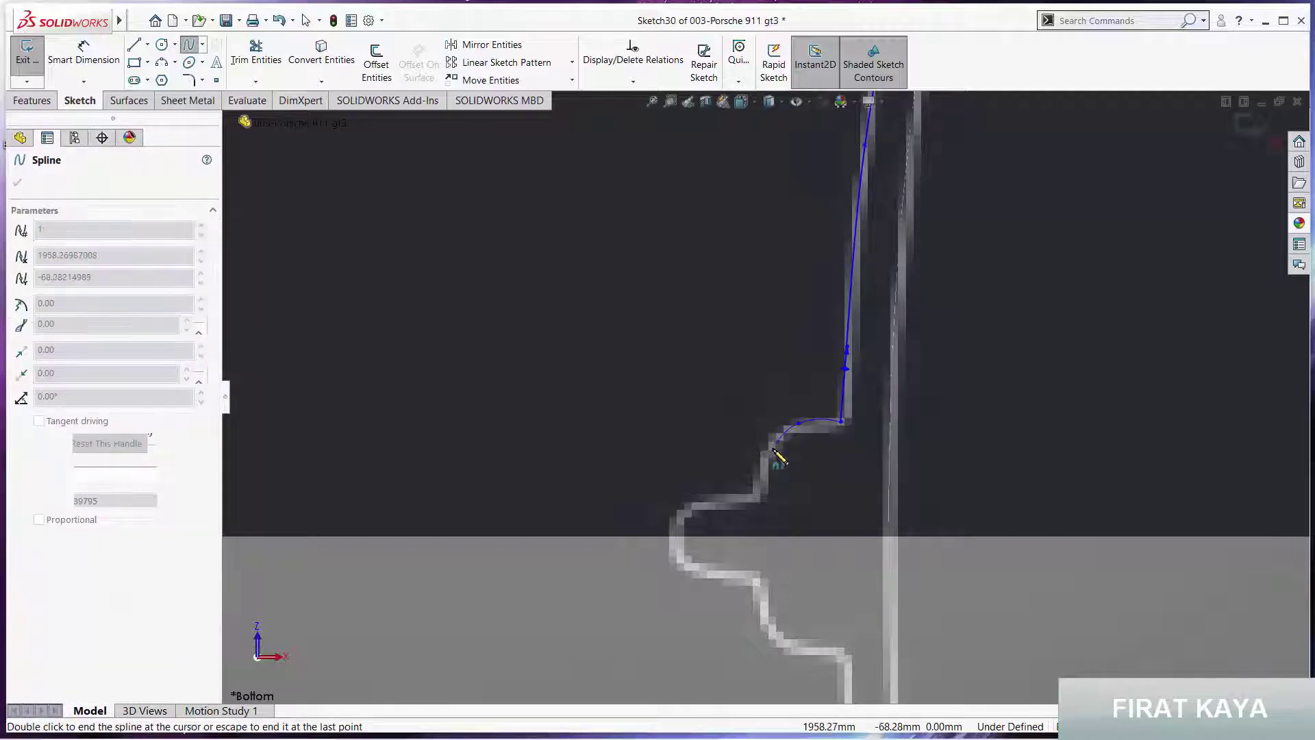
double_click(761, 528)
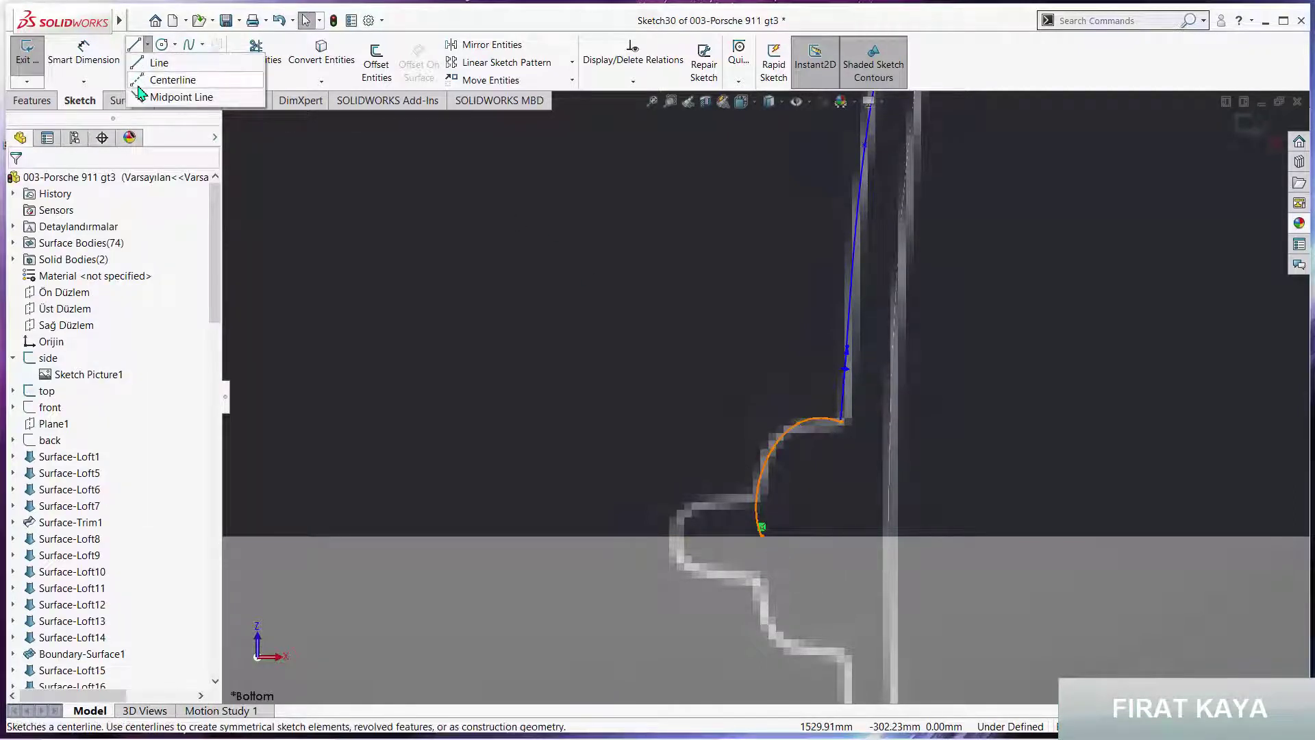
Add a vertical line at the new spline's end and make the spline tangent to it
left_click(133, 44)
left_click(762, 528)
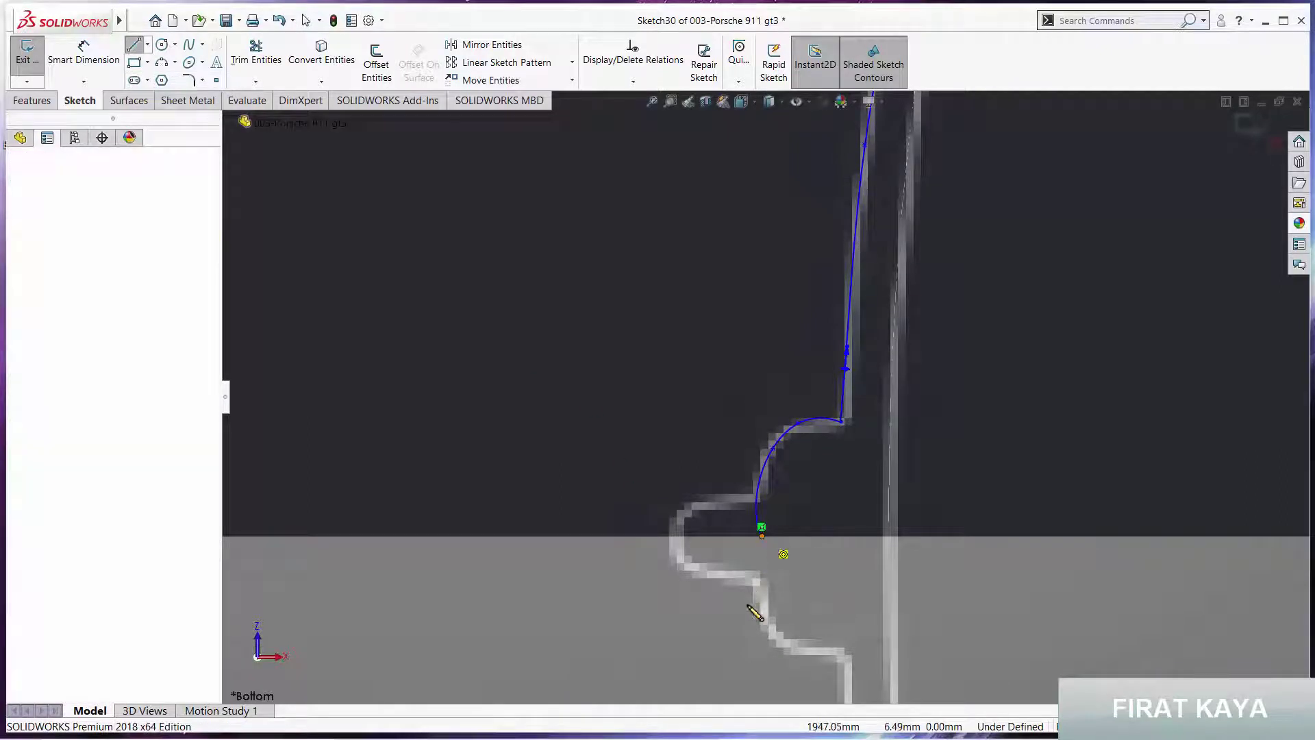
left_click(763, 647)
key("Escape")
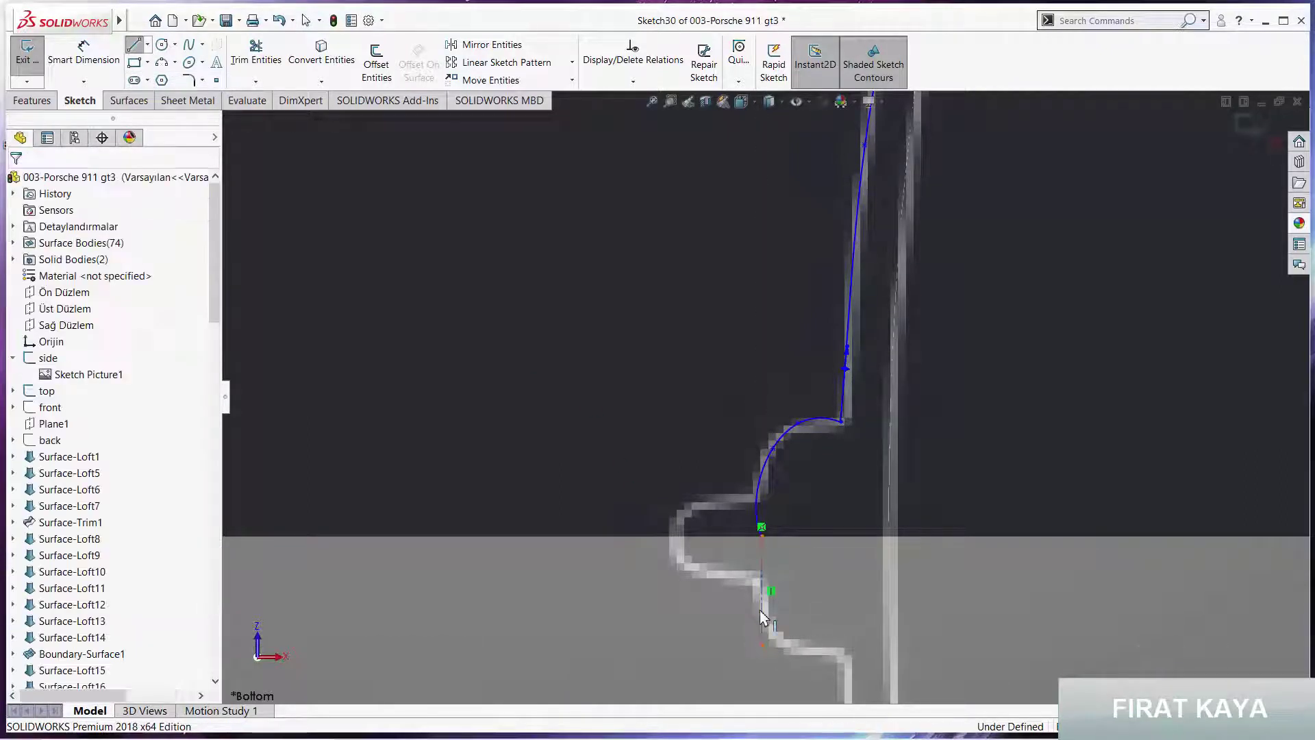
left_click(760, 610)
left_click(757, 503, "ctrl")
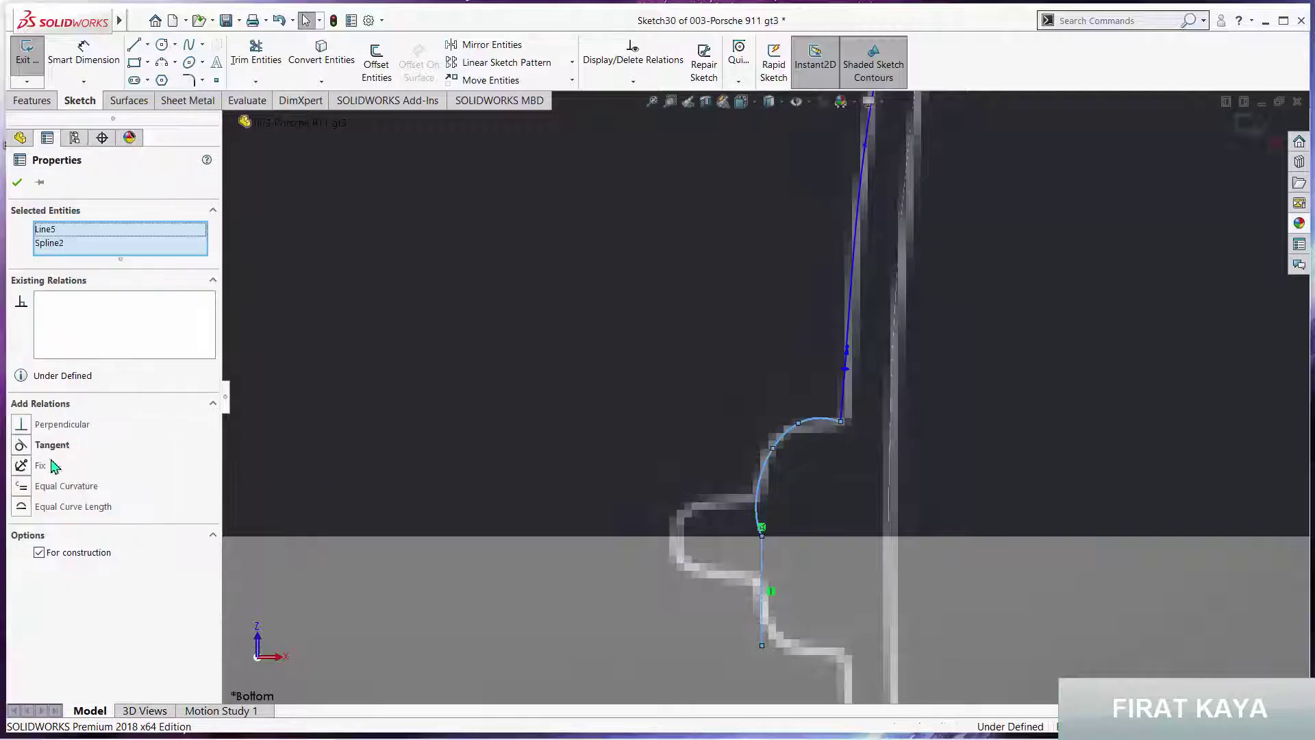
left_click(25, 445)
left_click(725, 377)
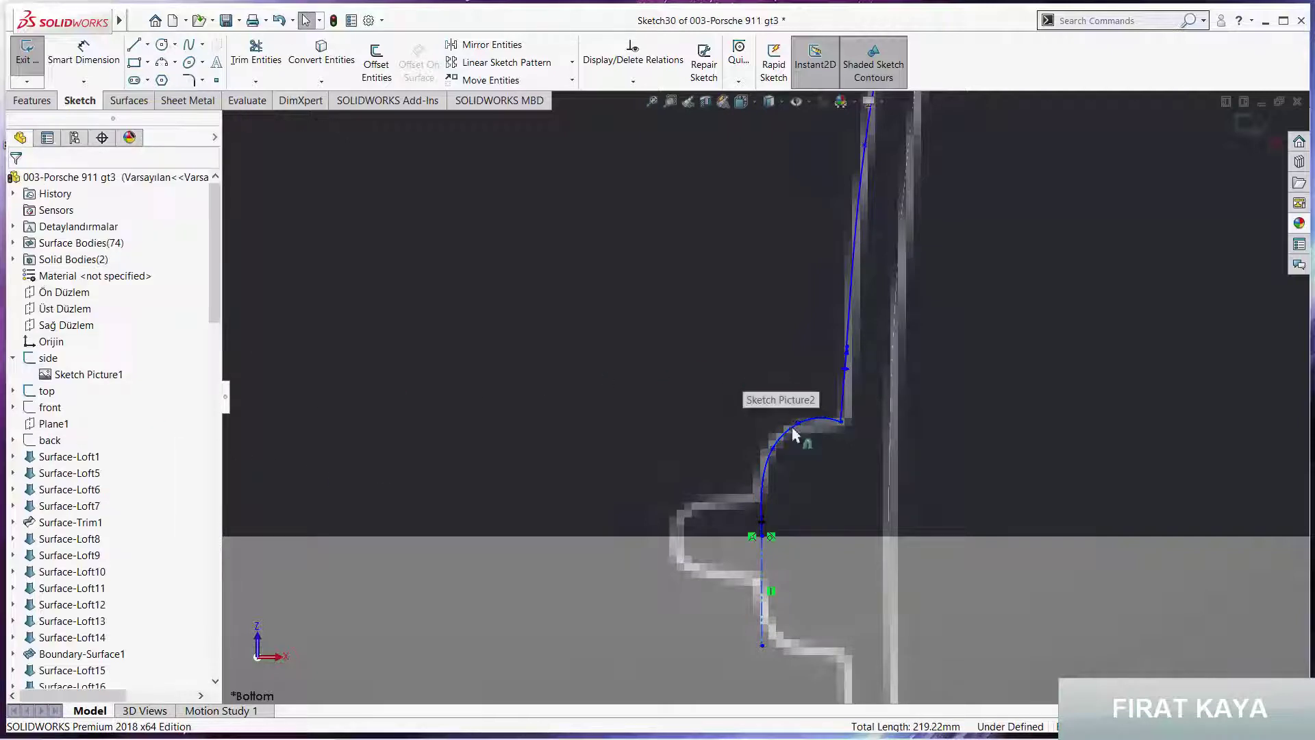
Nudge the second spline's points to follow the notch edge in the picture
scroll(792, 428, "down", 2)
scroll(799, 408, "down", 2)
left_click_drag(796, 404, 800, 418)
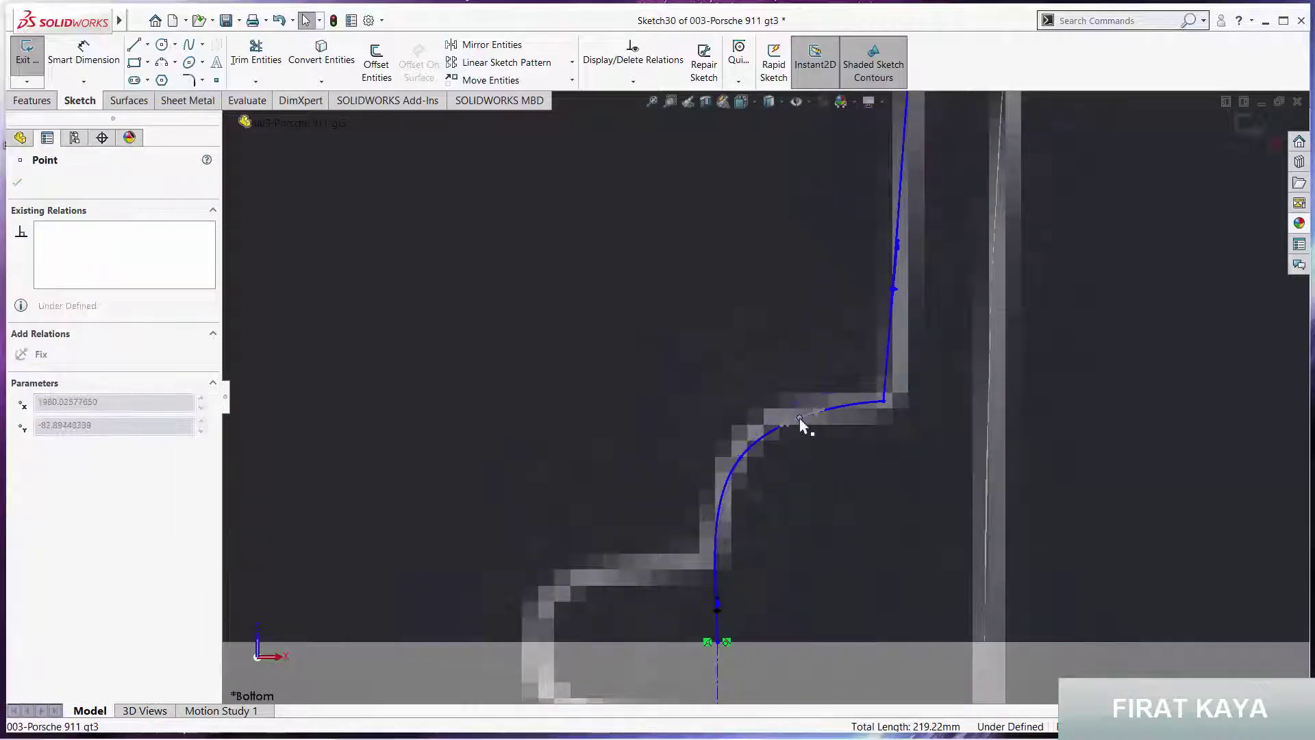
left_click_drag(757, 464, 752, 455)
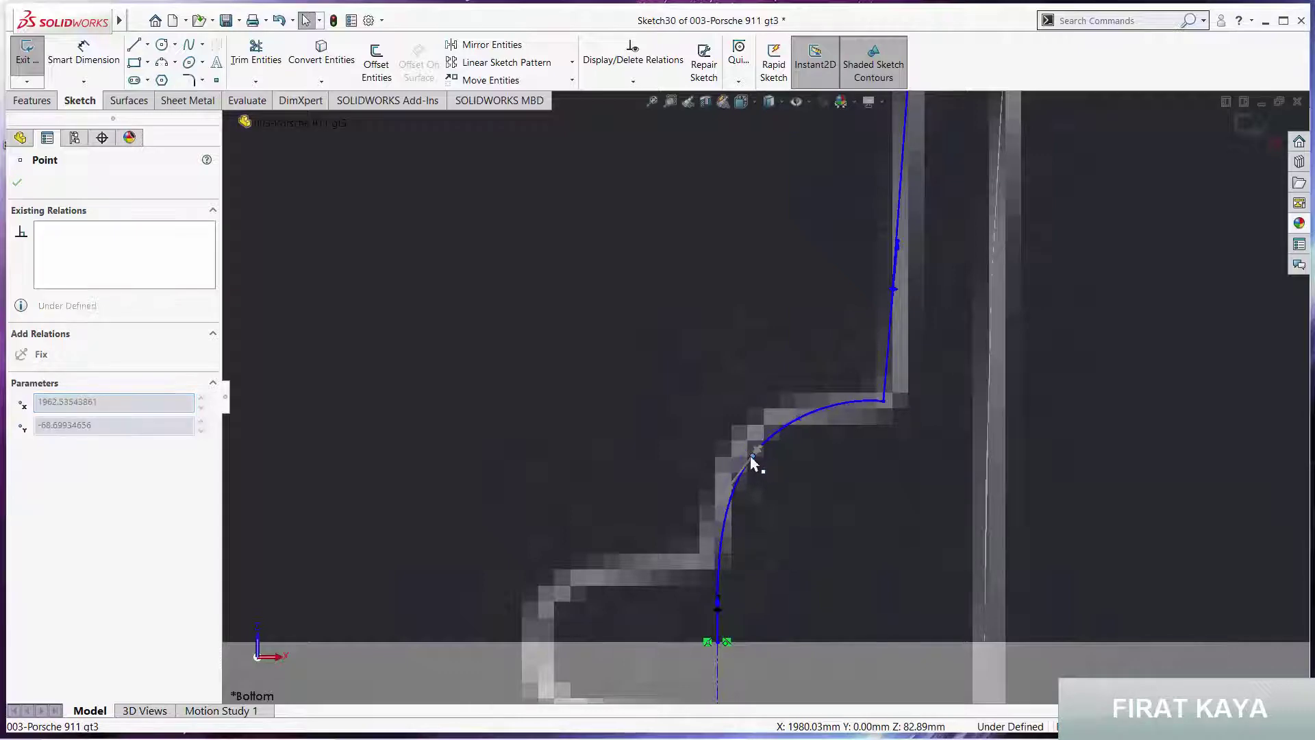
left_click(733, 601)
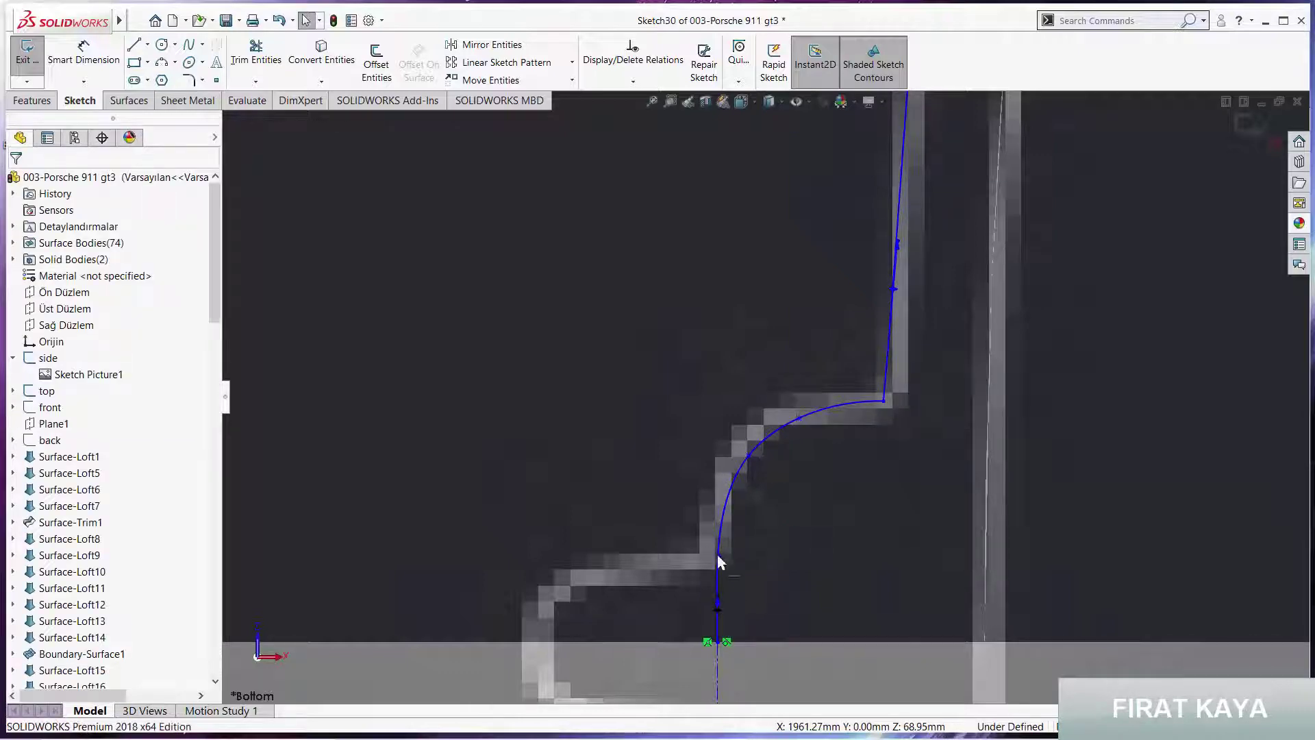
left_click(718, 558)
left_click(752, 466)
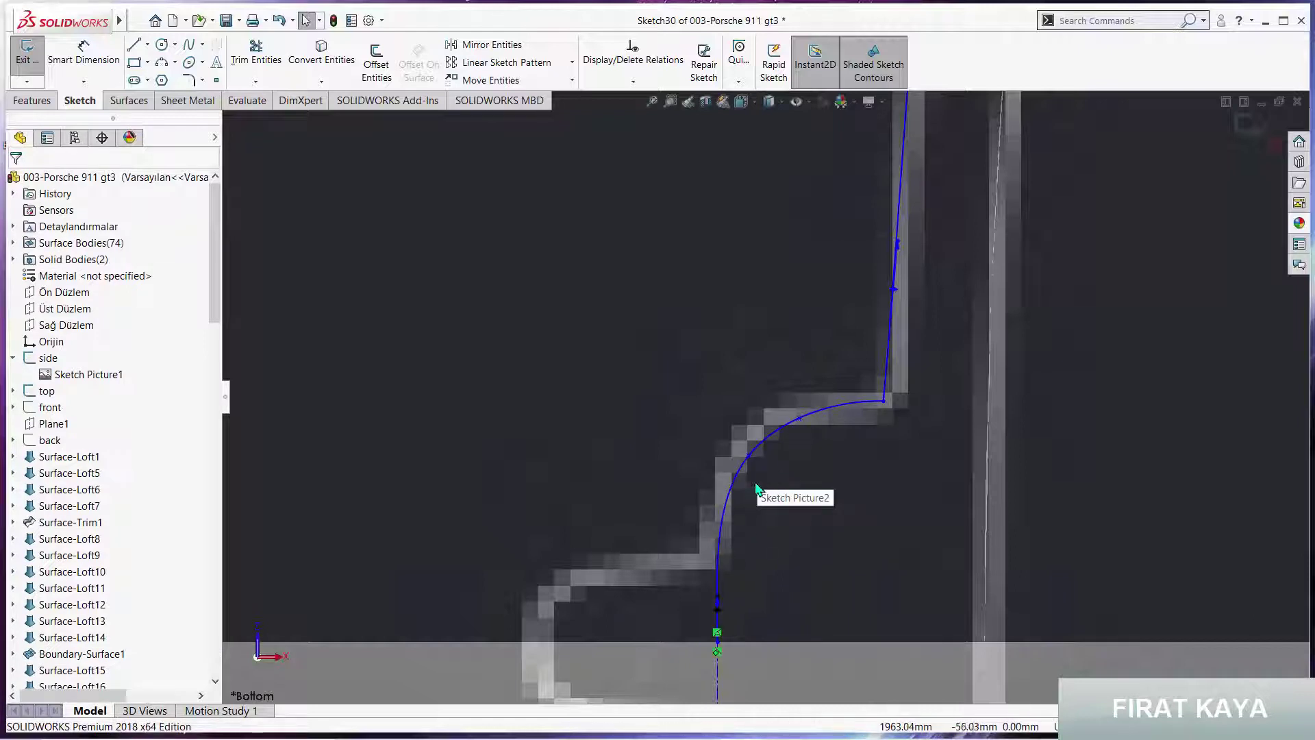
left_click_drag(747, 457, 748, 448)
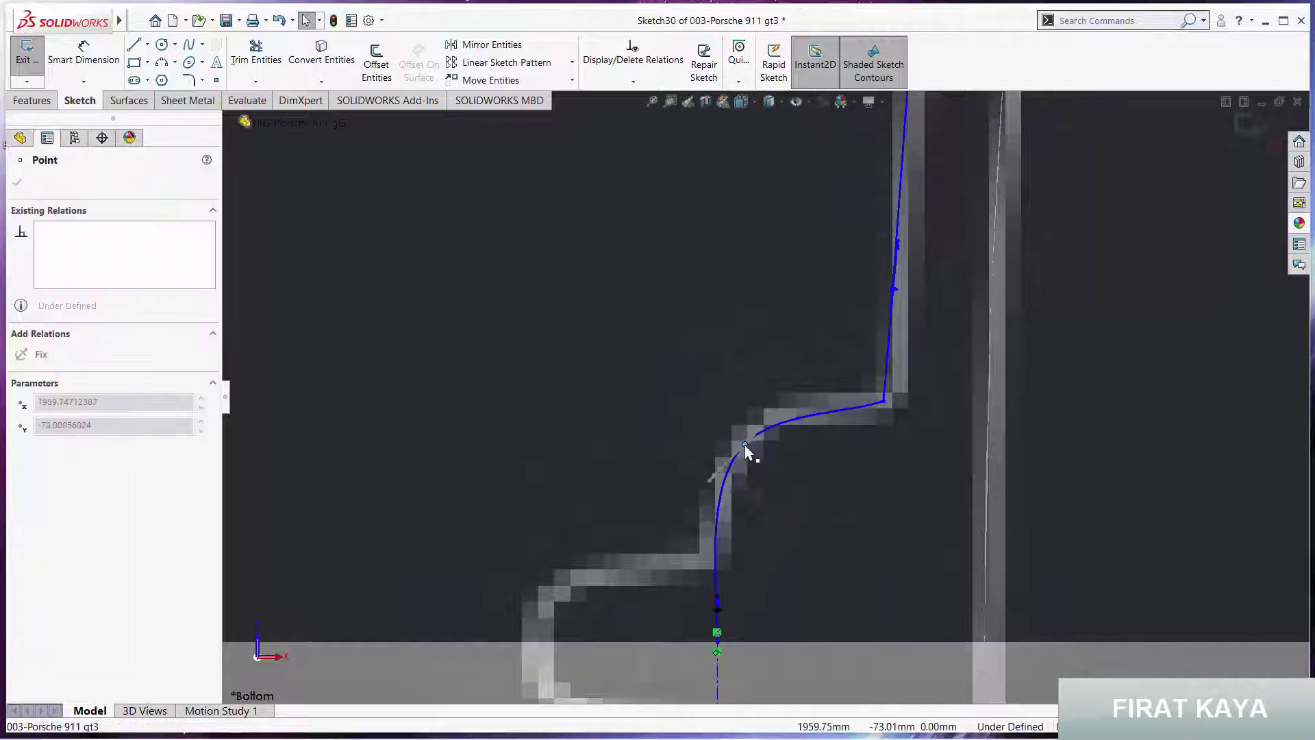
left_click(793, 459)
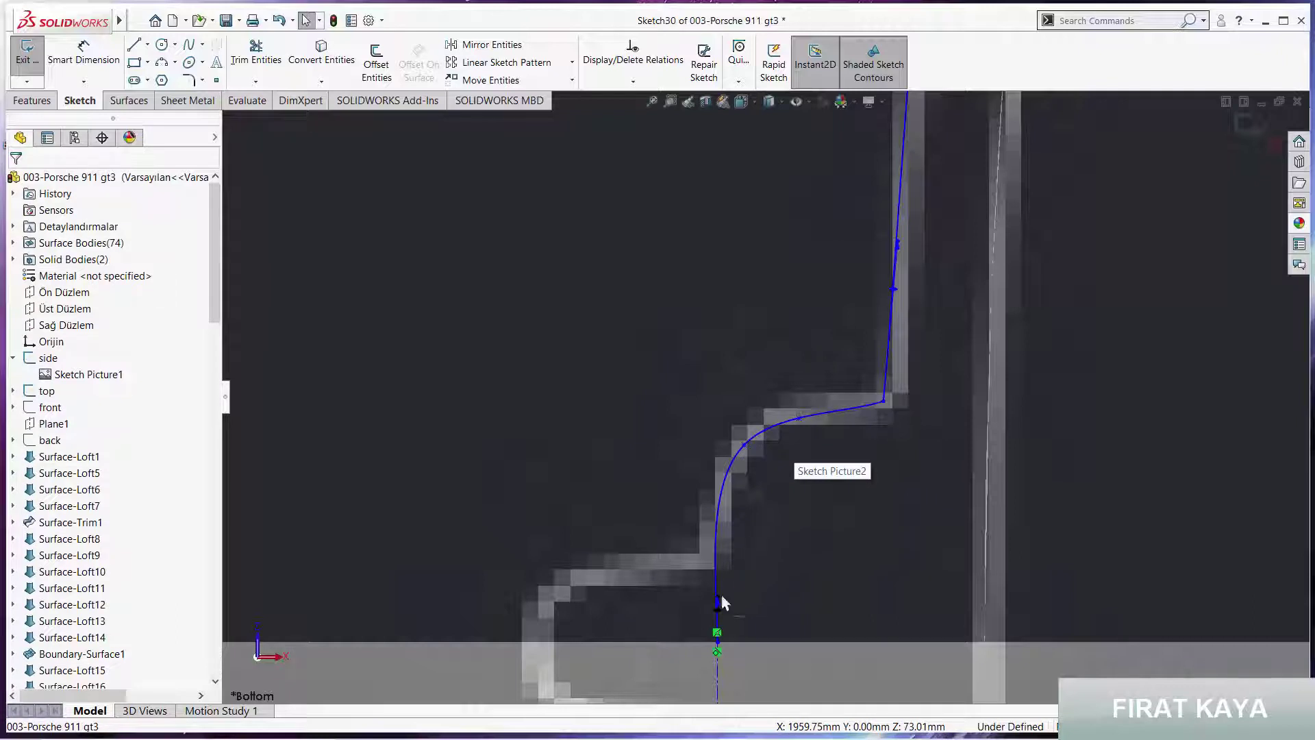
left_click_drag(746, 446, 751, 446)
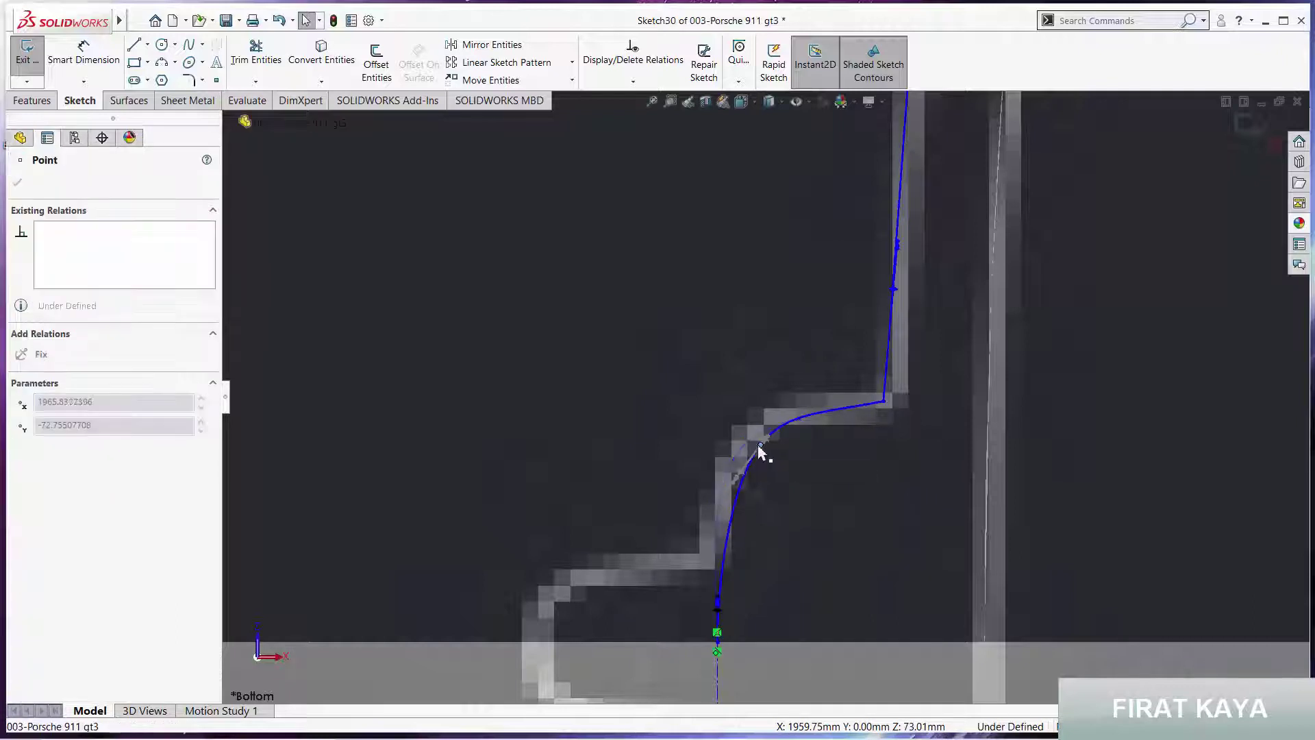
left_click(827, 480)
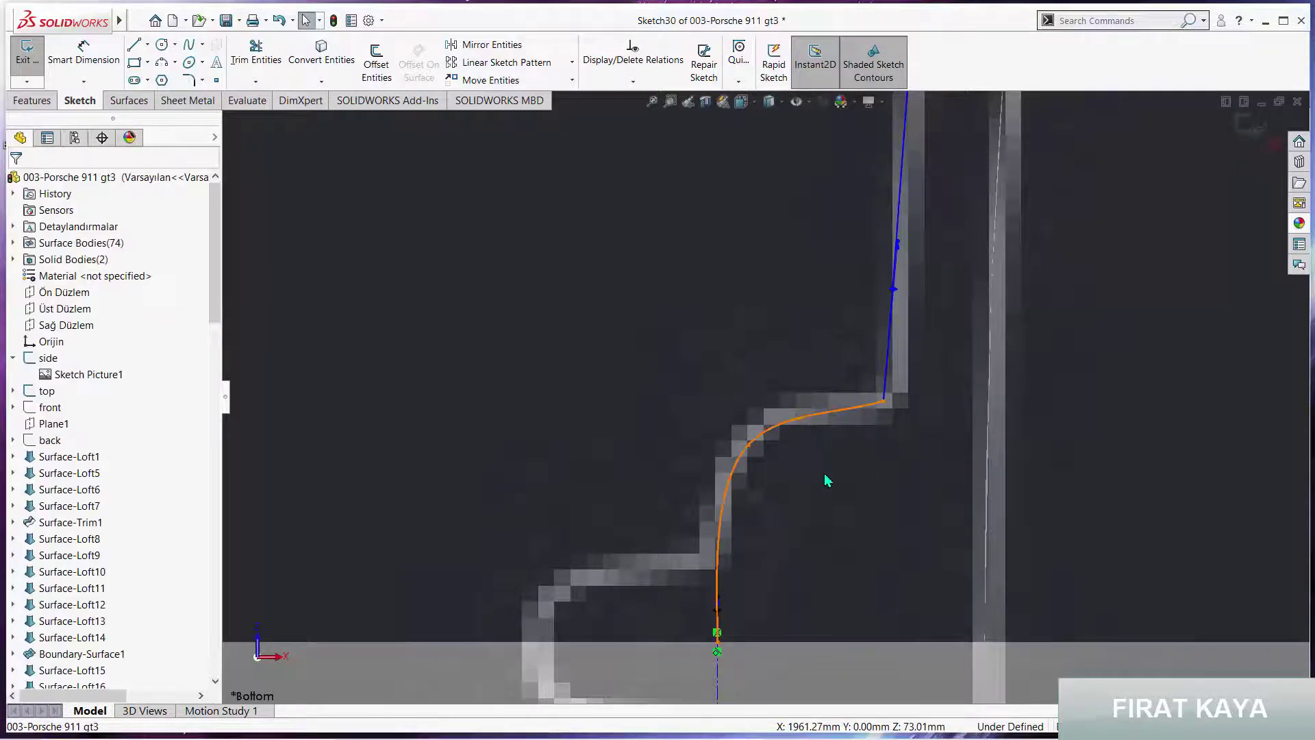
left_click_drag(798, 419, 818, 415)
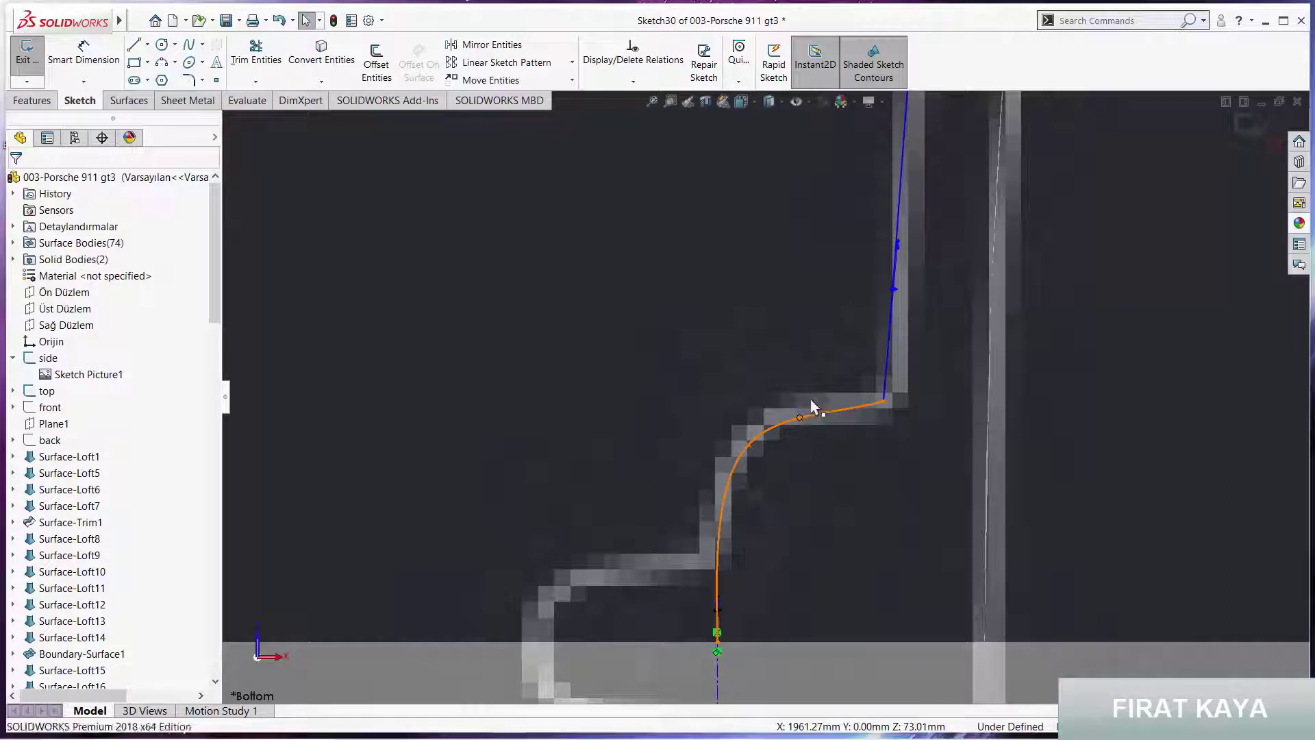
left_click(813, 435)
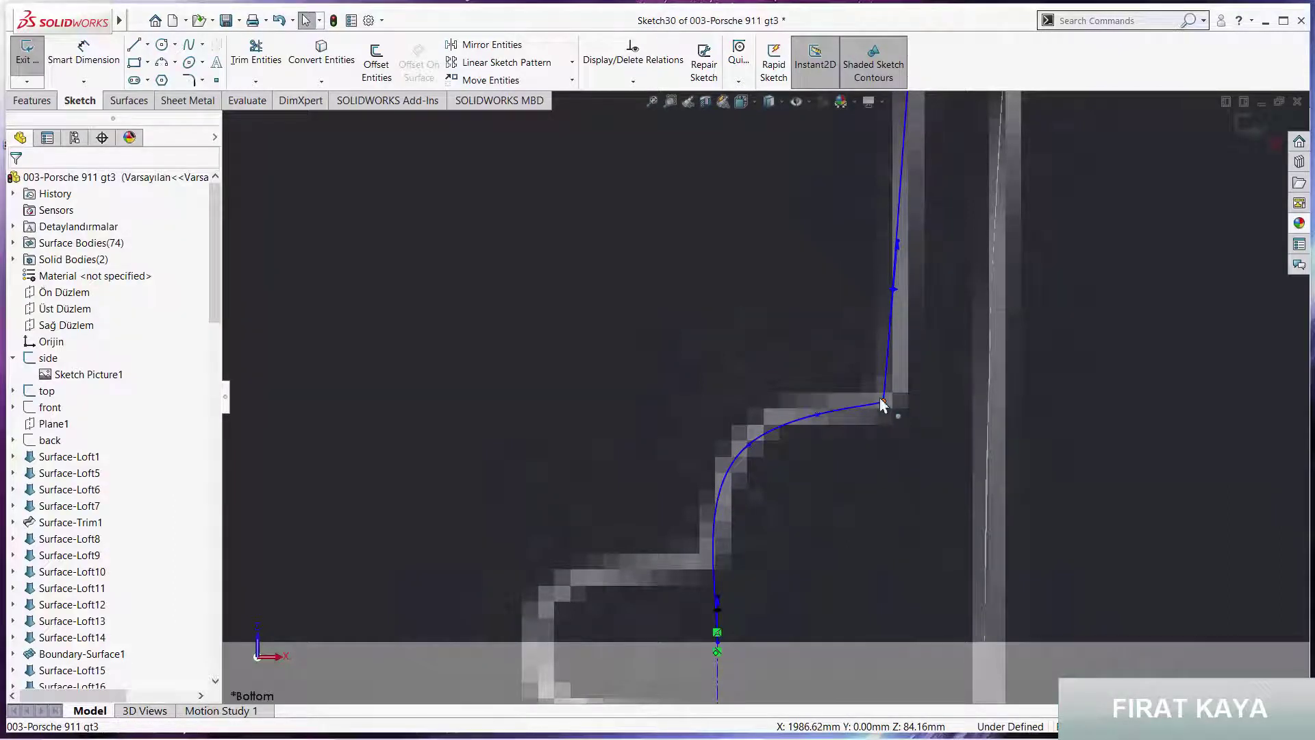
Move the corner endpoint onto the traced corner and fit the remaining spline points to the edge
left_click_drag(881, 404, 892, 395)
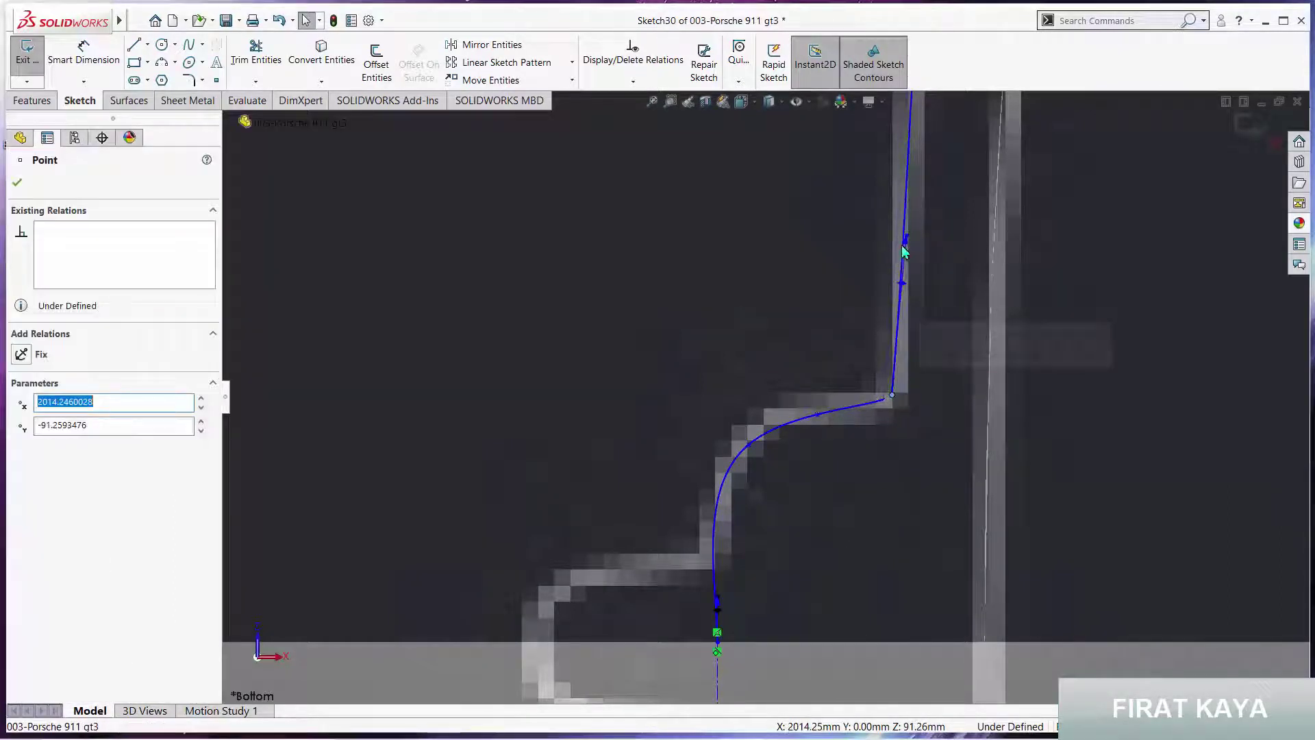
left_click_drag(904, 243, 891, 236)
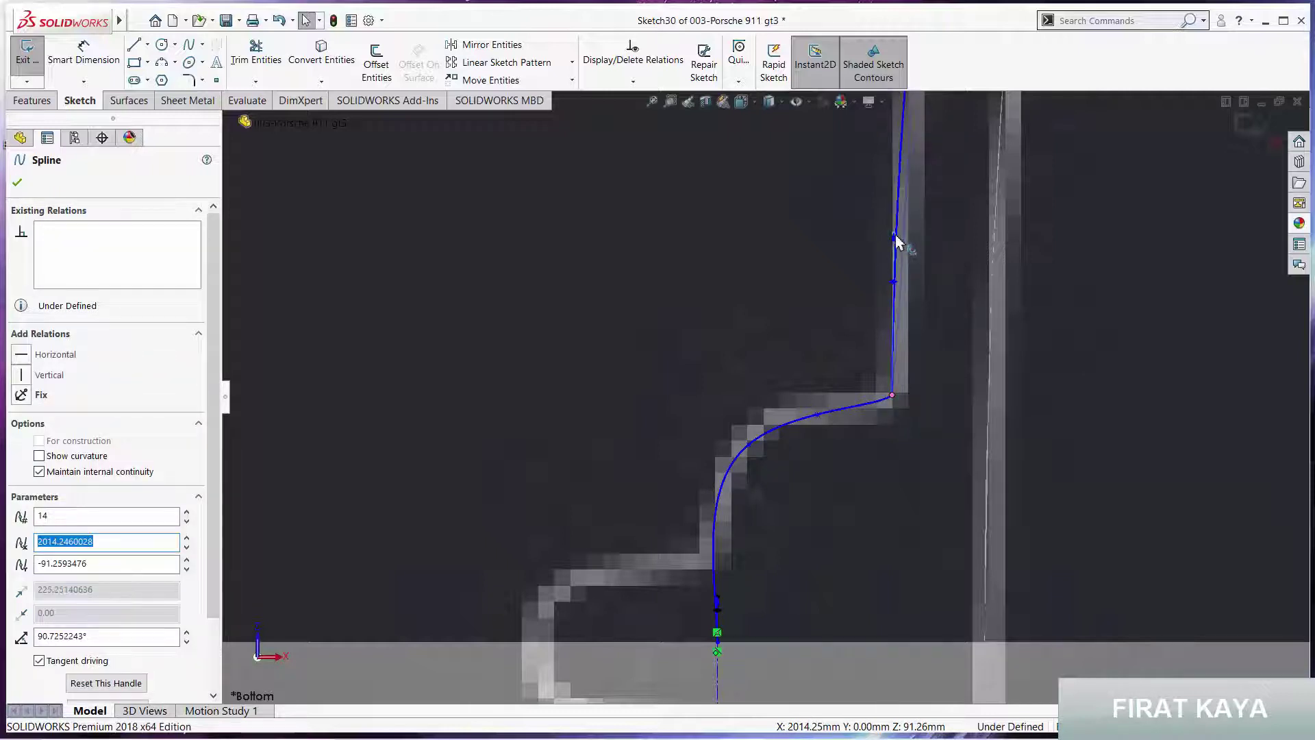
key("Escape")
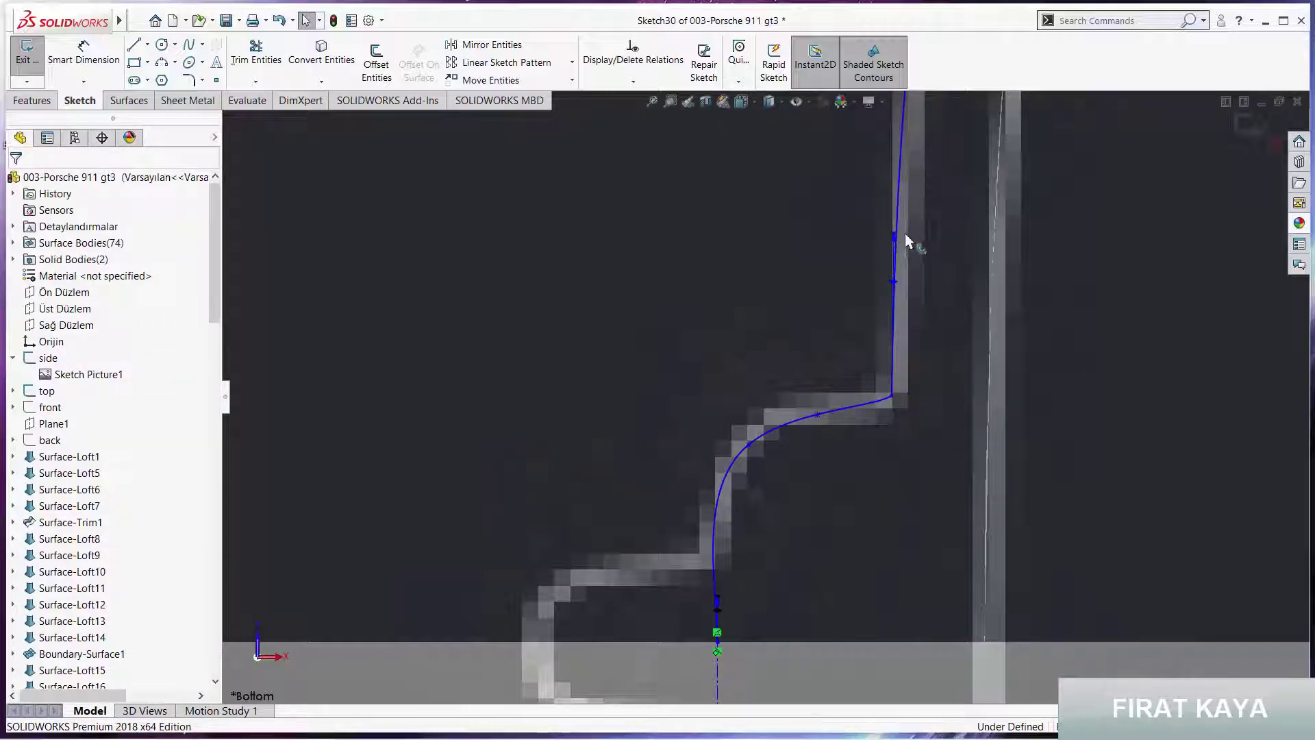
left_click(893, 236)
left_click(767, 341)
scroll(767, 341, "up", 3)
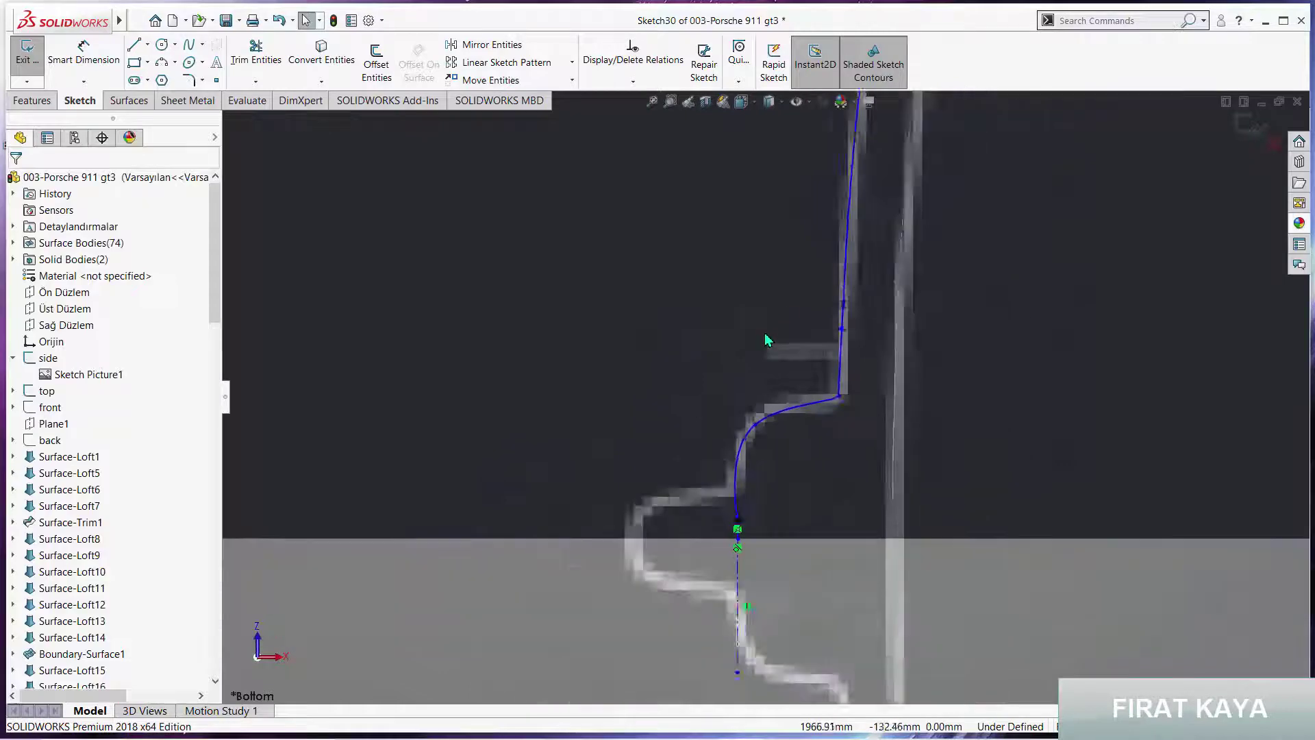
scroll(768, 349, "down", 3)
scroll(726, 404, "down", 3)
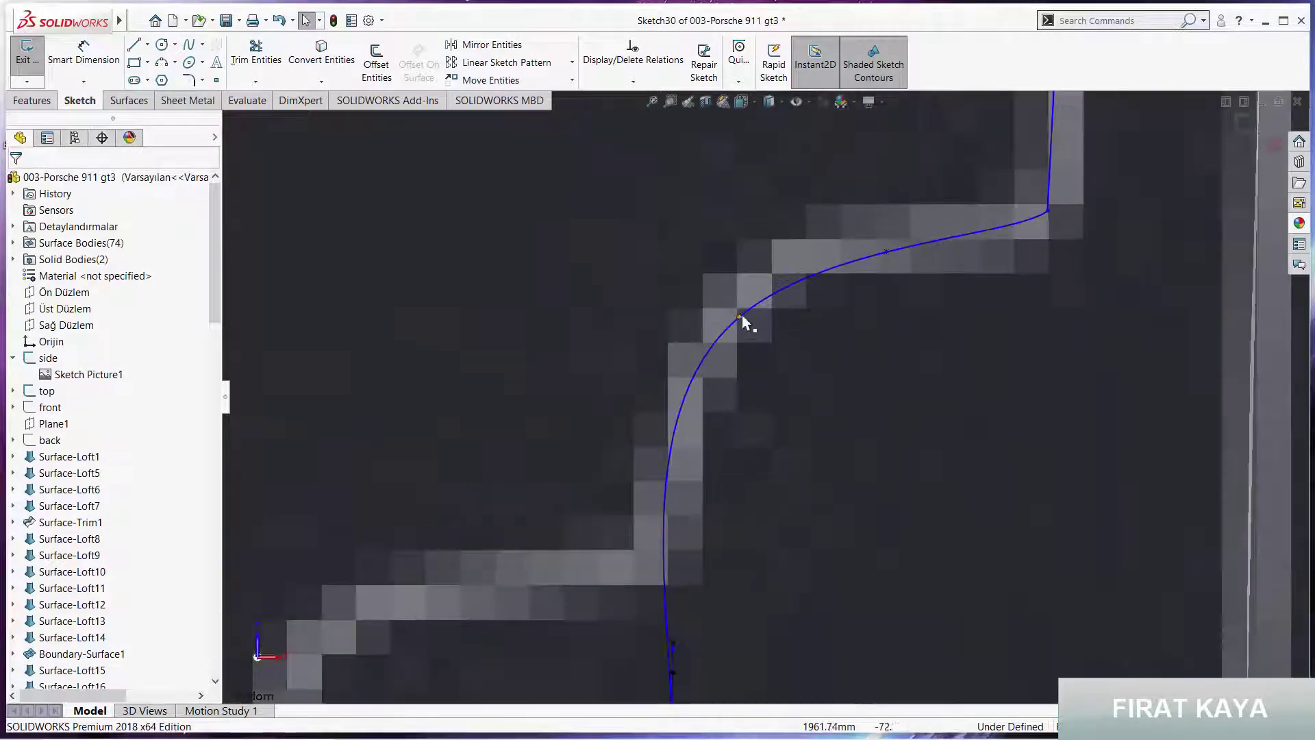
left_click_drag(740, 316, 762, 308)
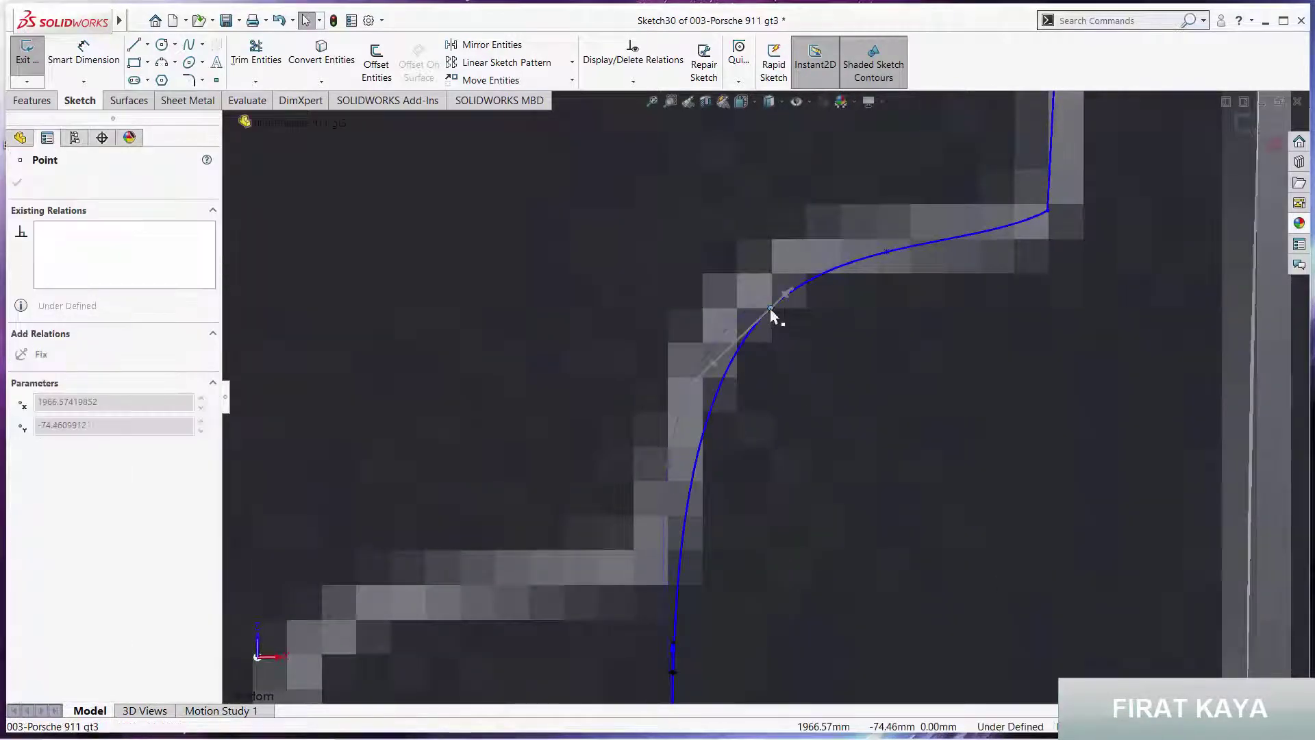
left_click(647, 321)
scroll(807, 367, "up", 3)
scroll(824, 314, "down", 2)
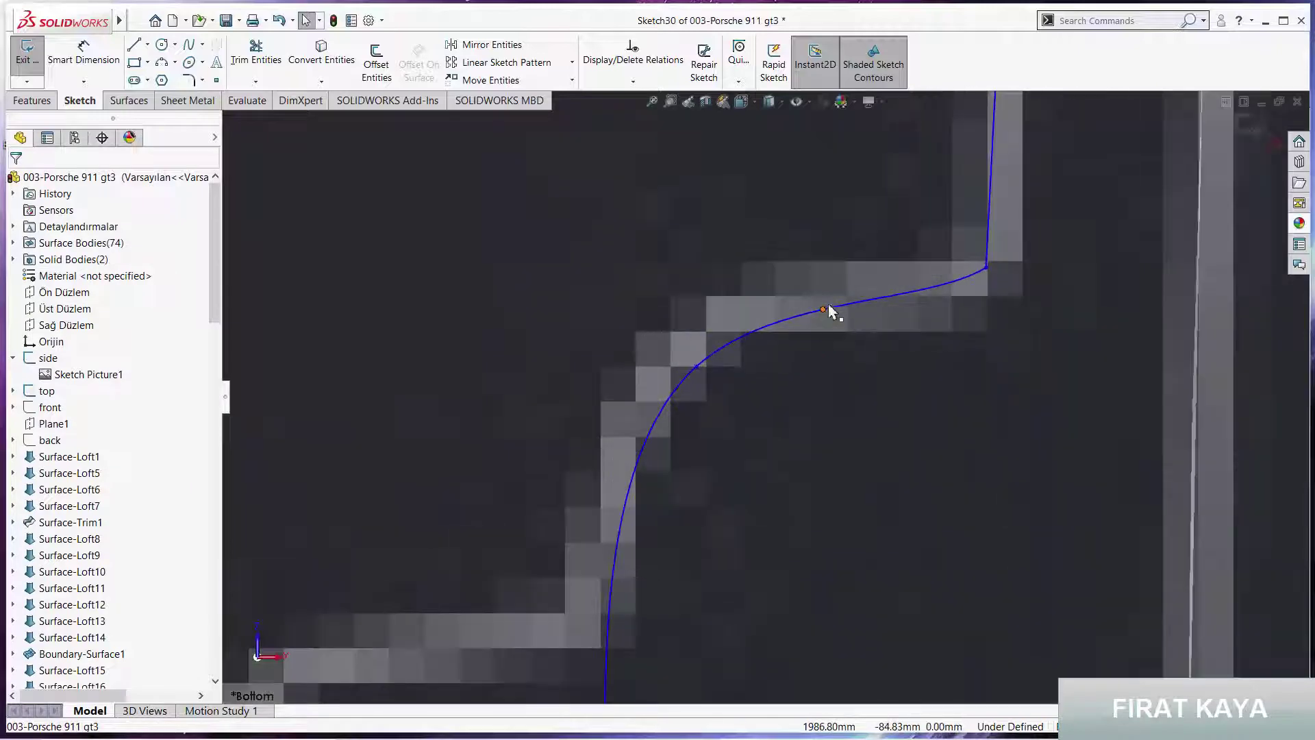
left_click_drag(828, 306, 852, 295)
left_click(858, 326)
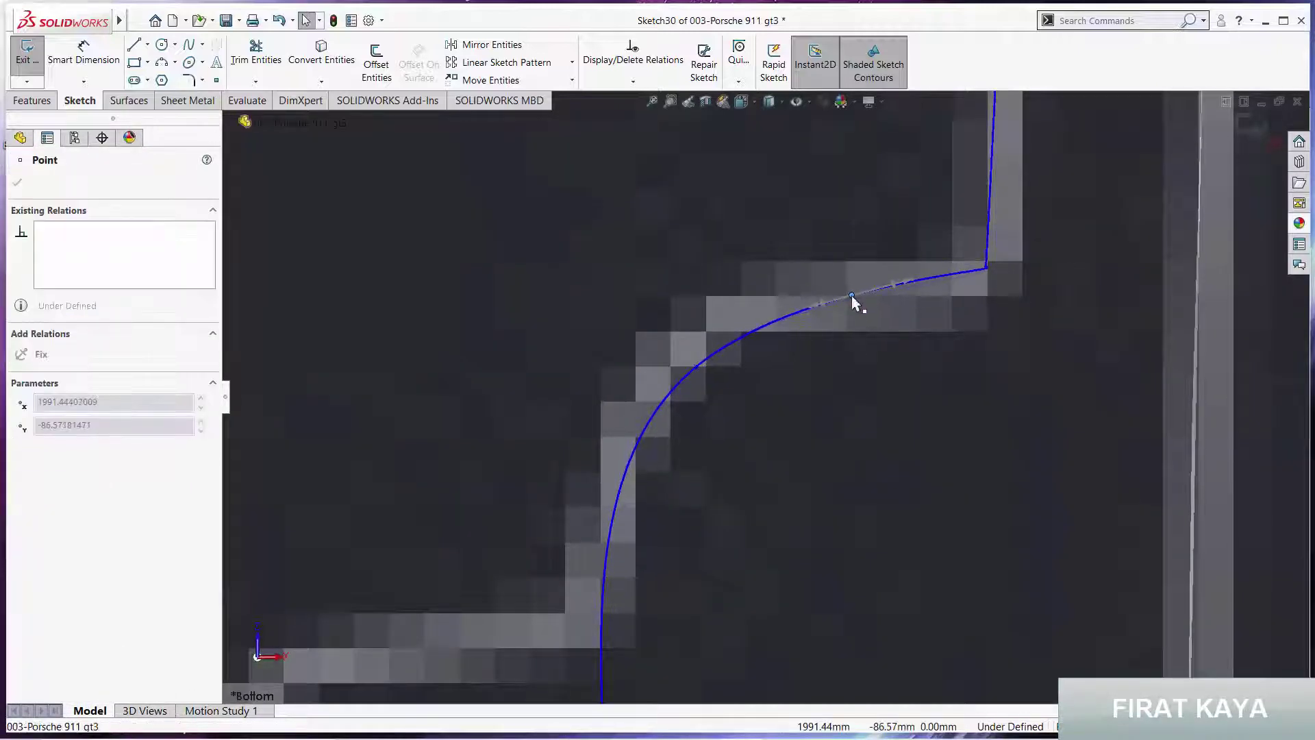
Shift the right-edge spline point slightly left to fit the outline
left_click(857, 351)
scroll(763, 354, "up", 3)
scroll(742, 355, "up", 2)
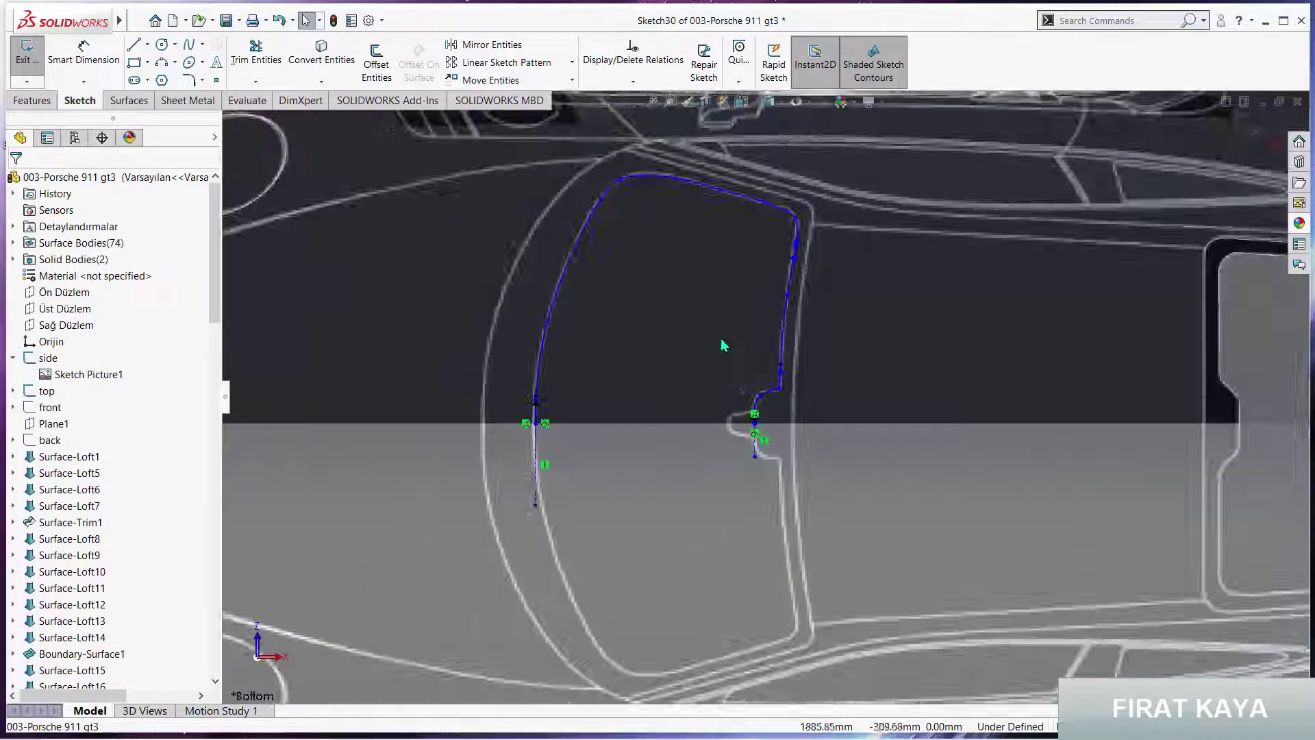
scroll(740, 315, "down", 3)
scroll(822, 281, "down", 2)
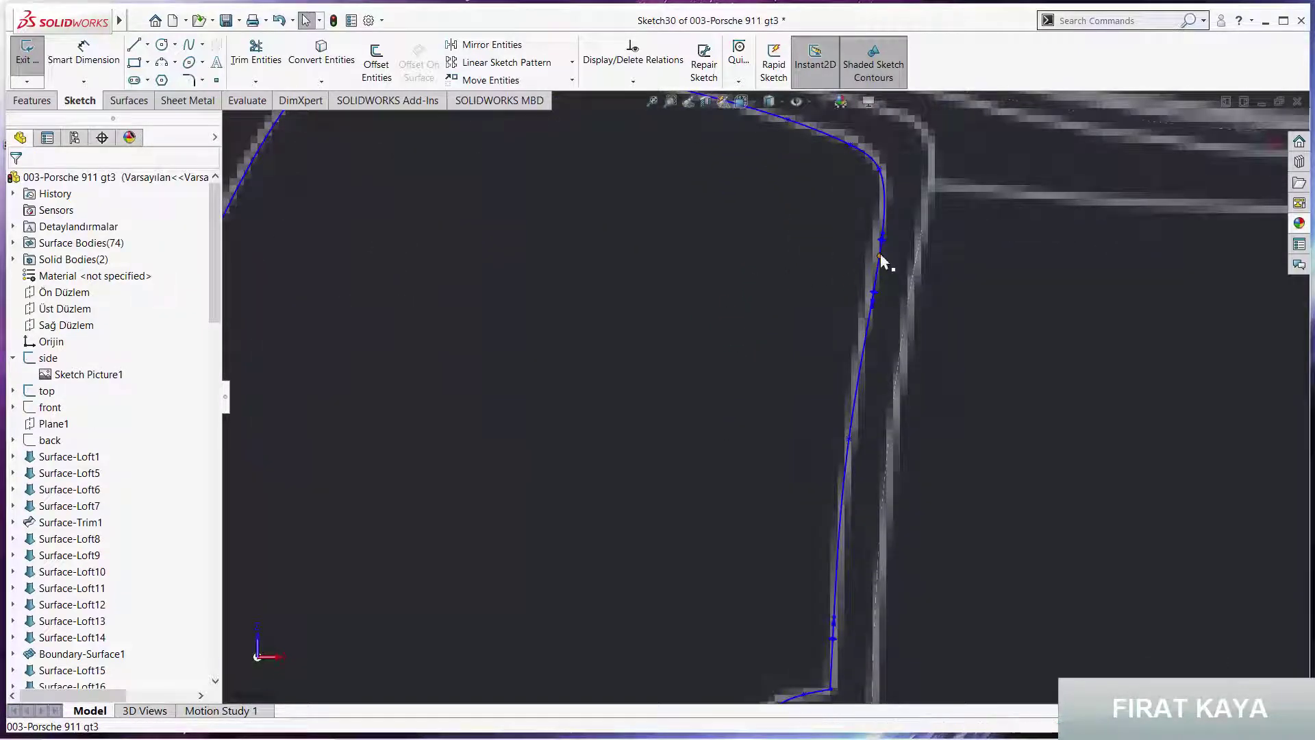
left_click_drag(880, 258, 874, 255)
left_click(787, 288)
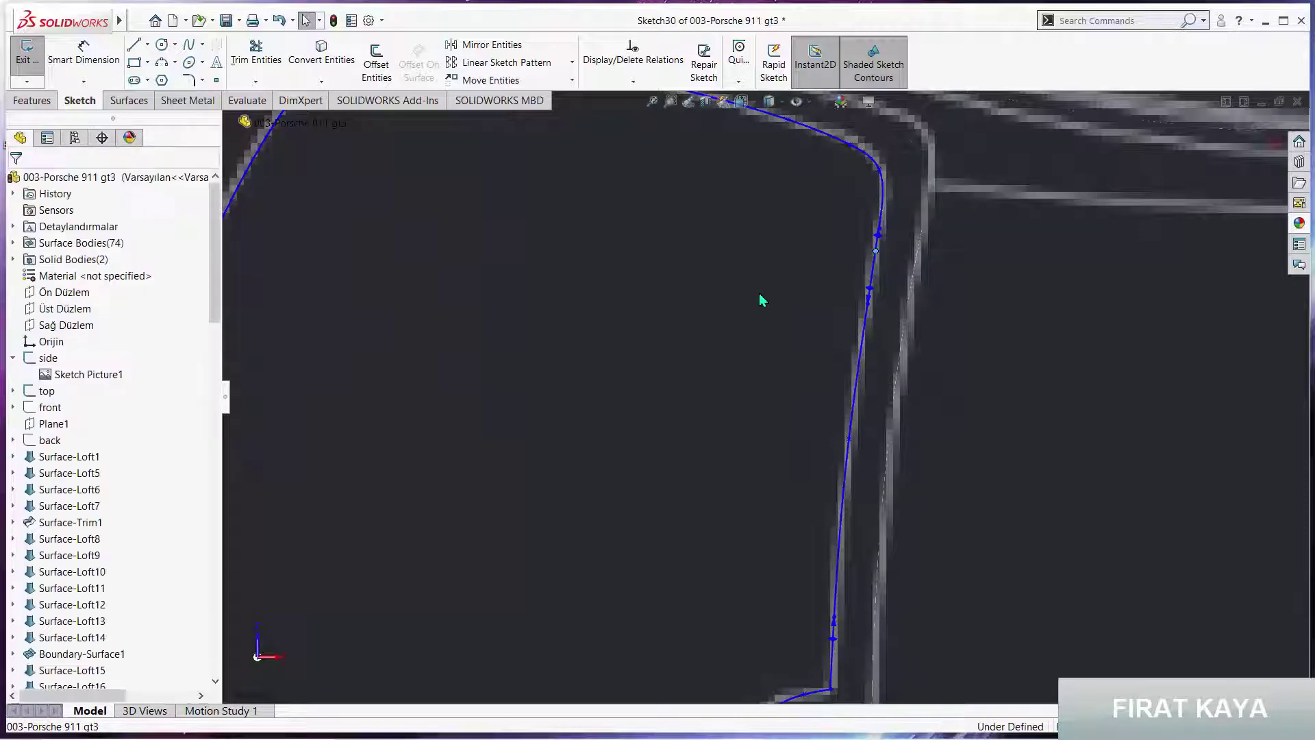
scroll(705, 356, "up", 3)
scroll(692, 411, "down", 1)
scroll(729, 402, "down", 1)
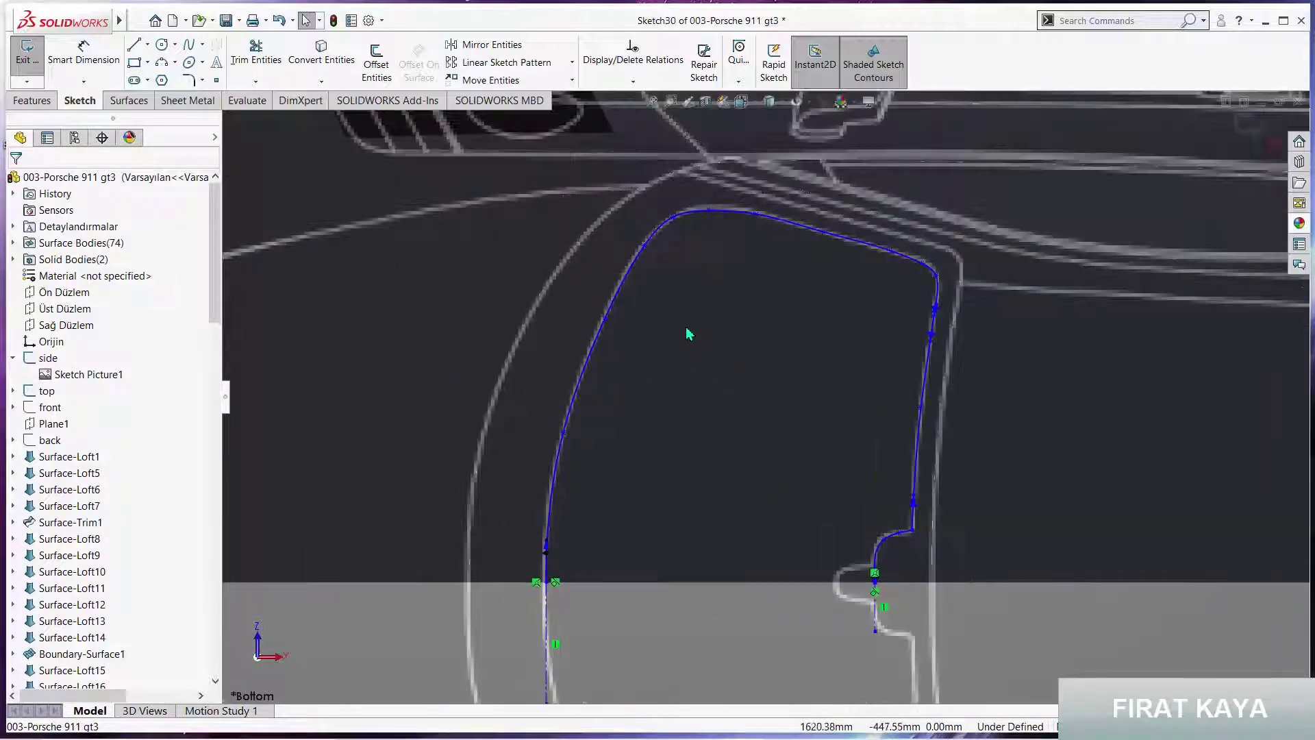
Offset the whole window outline chain by 2.00 mm with Reverse checked
left_click(372, 55)
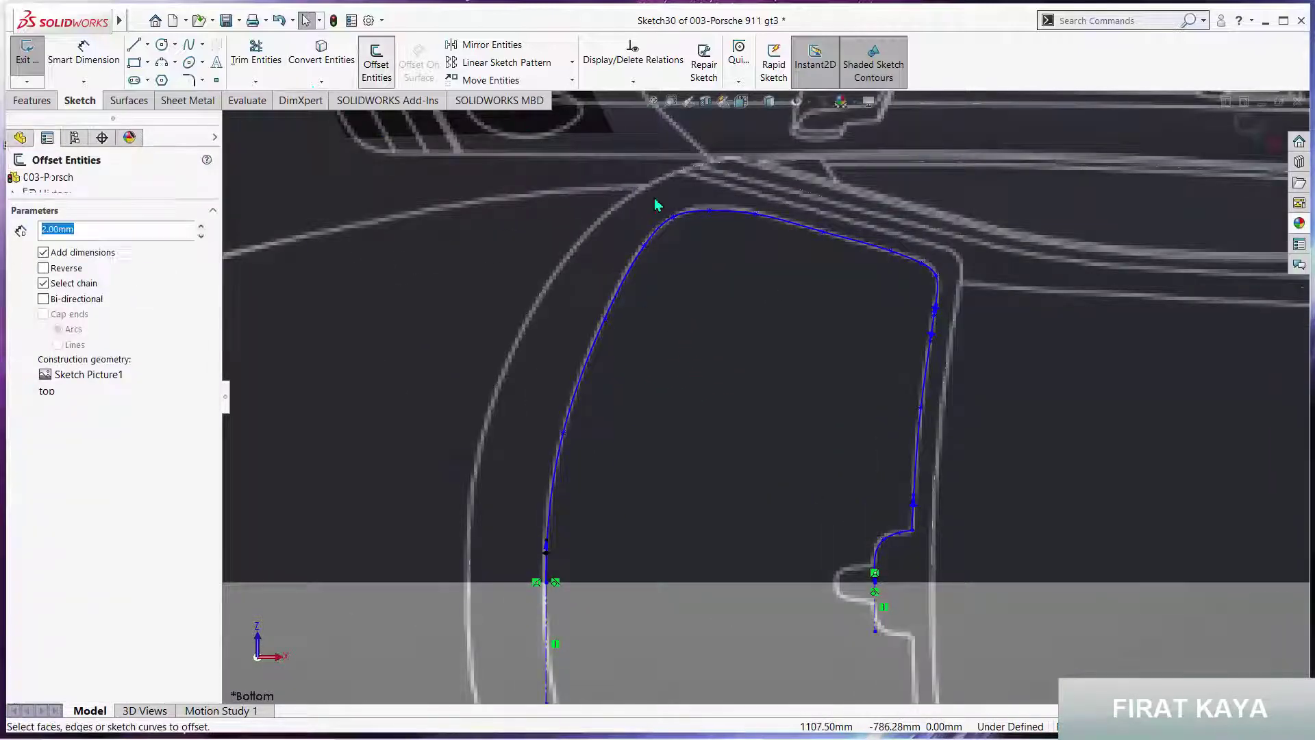
left_click(697, 215)
left_click(76, 271)
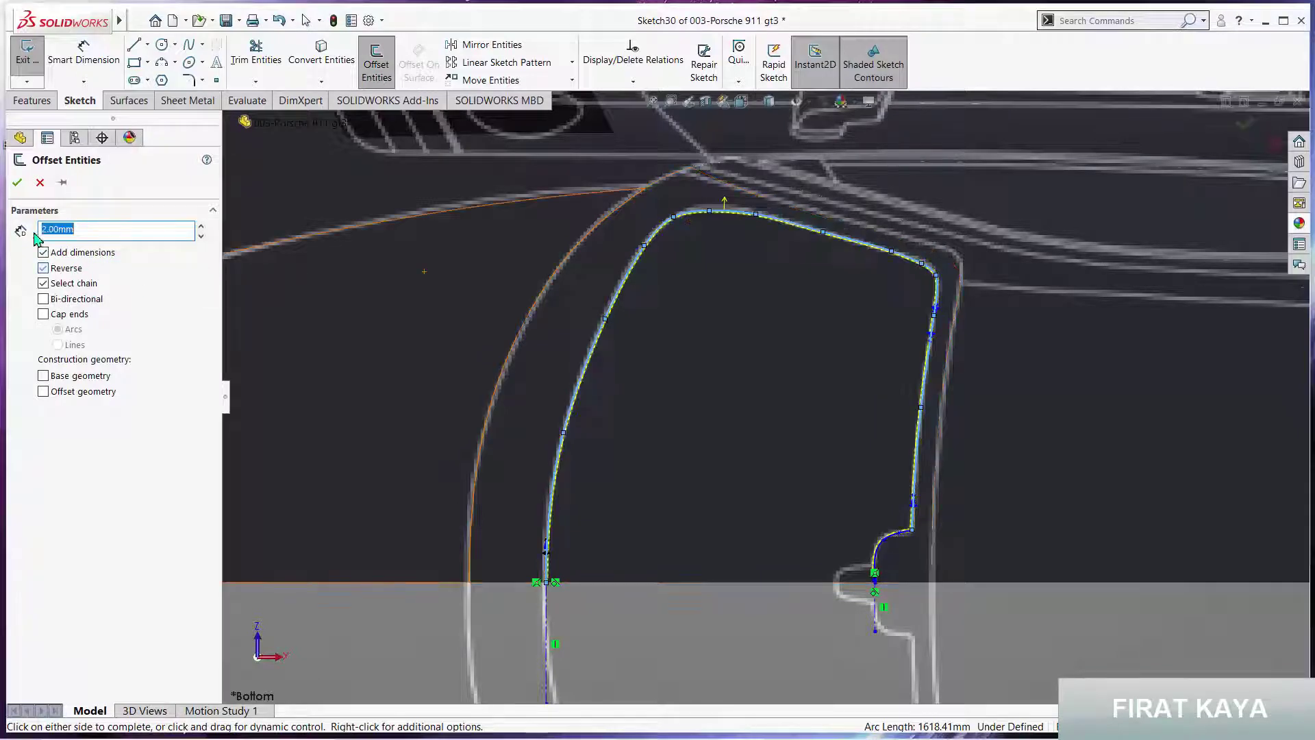
left_click(17, 182)
Cap both open ends with short 2 mm lines joining the outline to its offset
key("l")
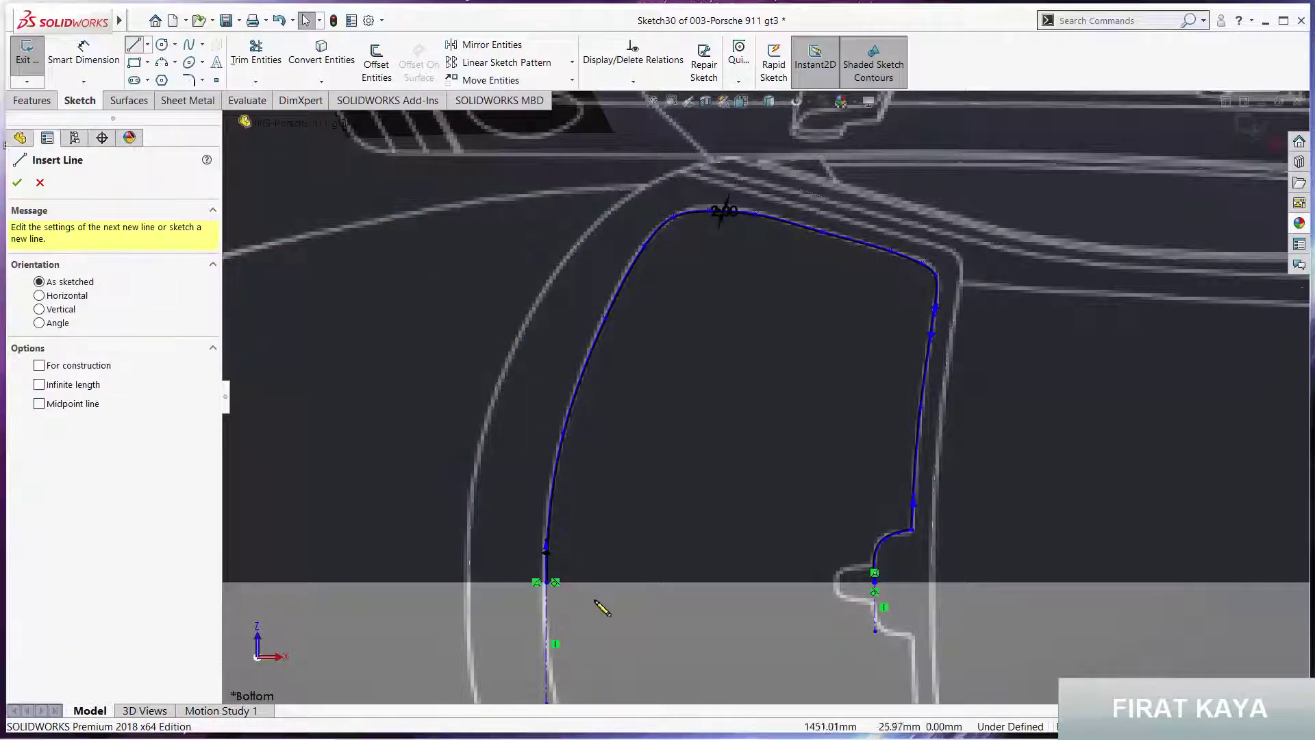
scroll(596, 601, "down", 5)
scroll(586, 537, "down", 5)
scroll(605, 469, "down", 5)
scroll(560, 406, "down", 3)
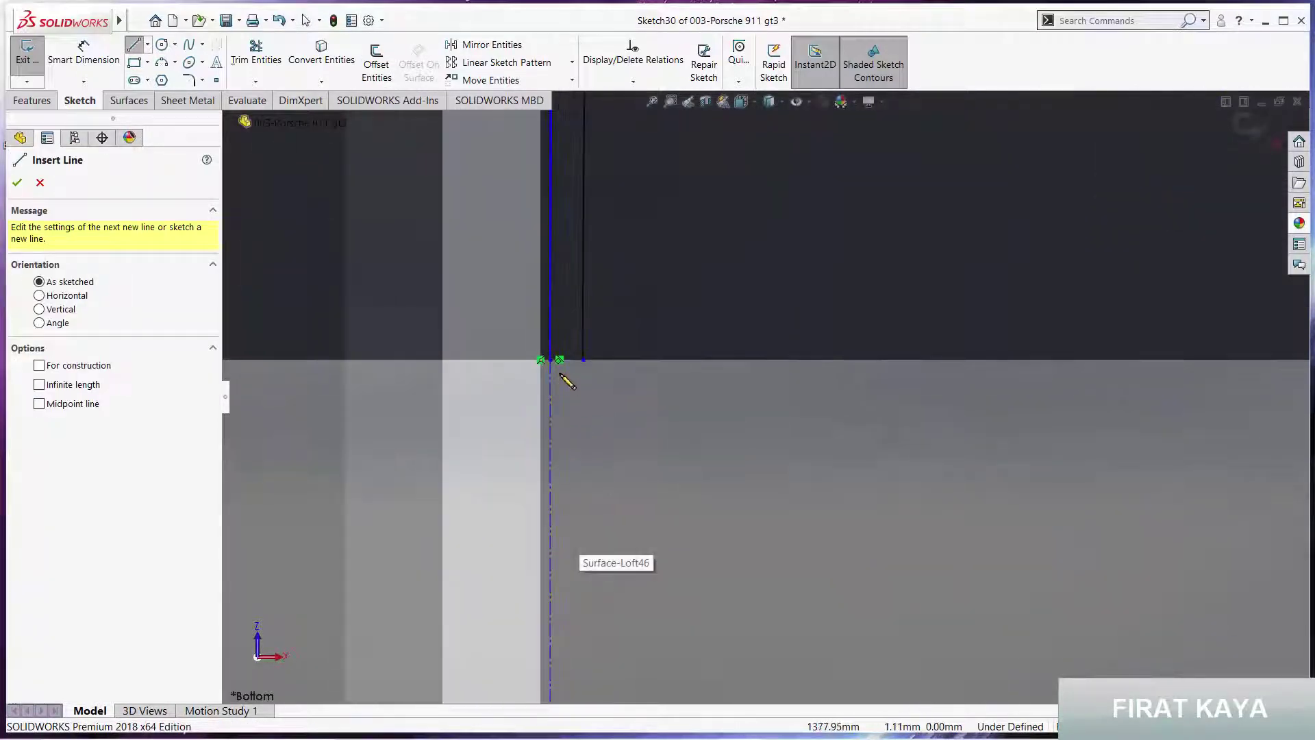
left_click(550, 360)
left_click(583, 360)
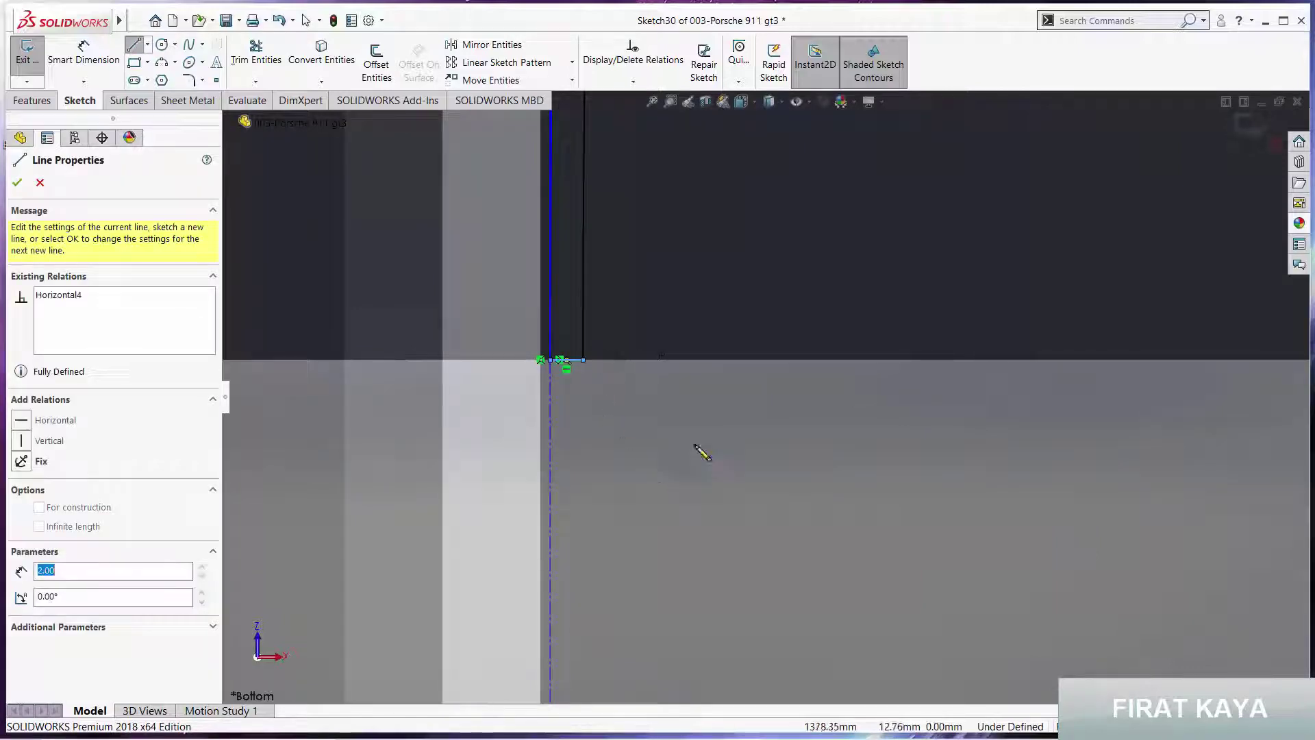
scroll(699, 449, "up", 3)
scroll(973, 448, "up", 5)
scroll(952, 384, "down", 3)
scroll(966, 439, "down", 3)
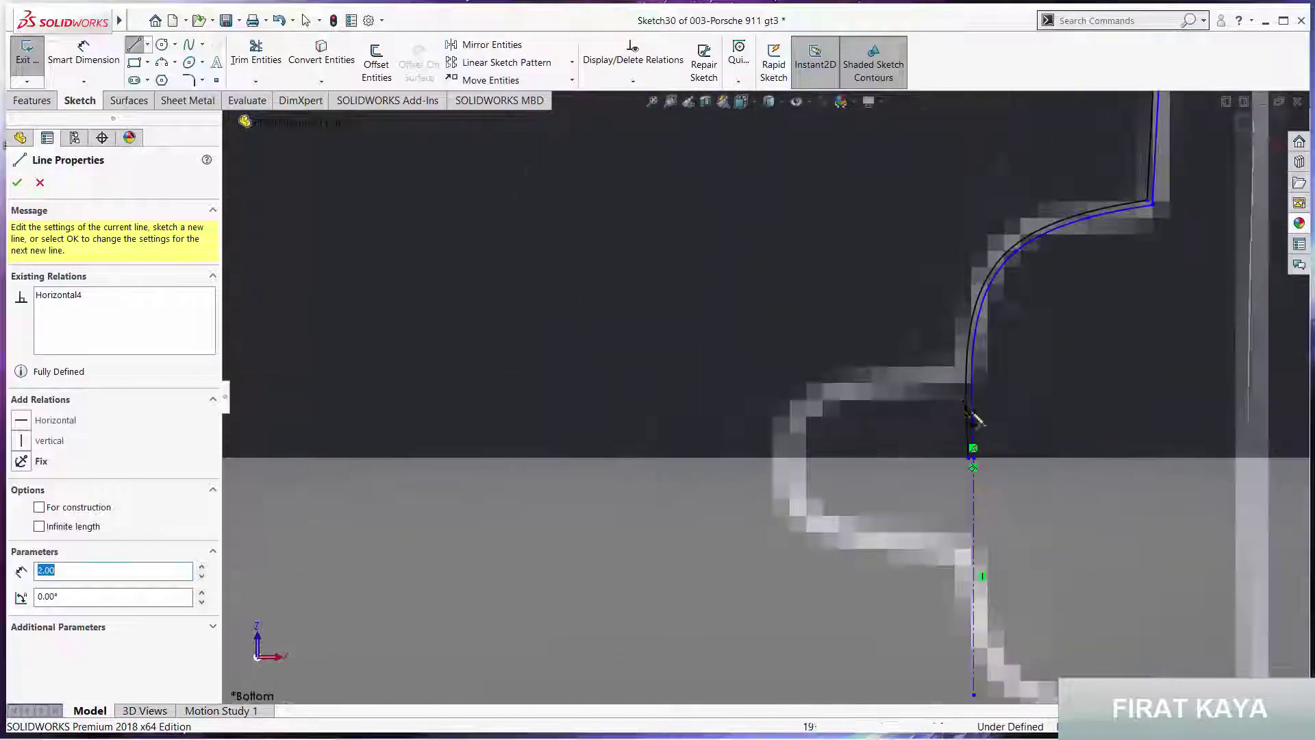
scroll(999, 561, "down", 4)
left_click(957, 557)
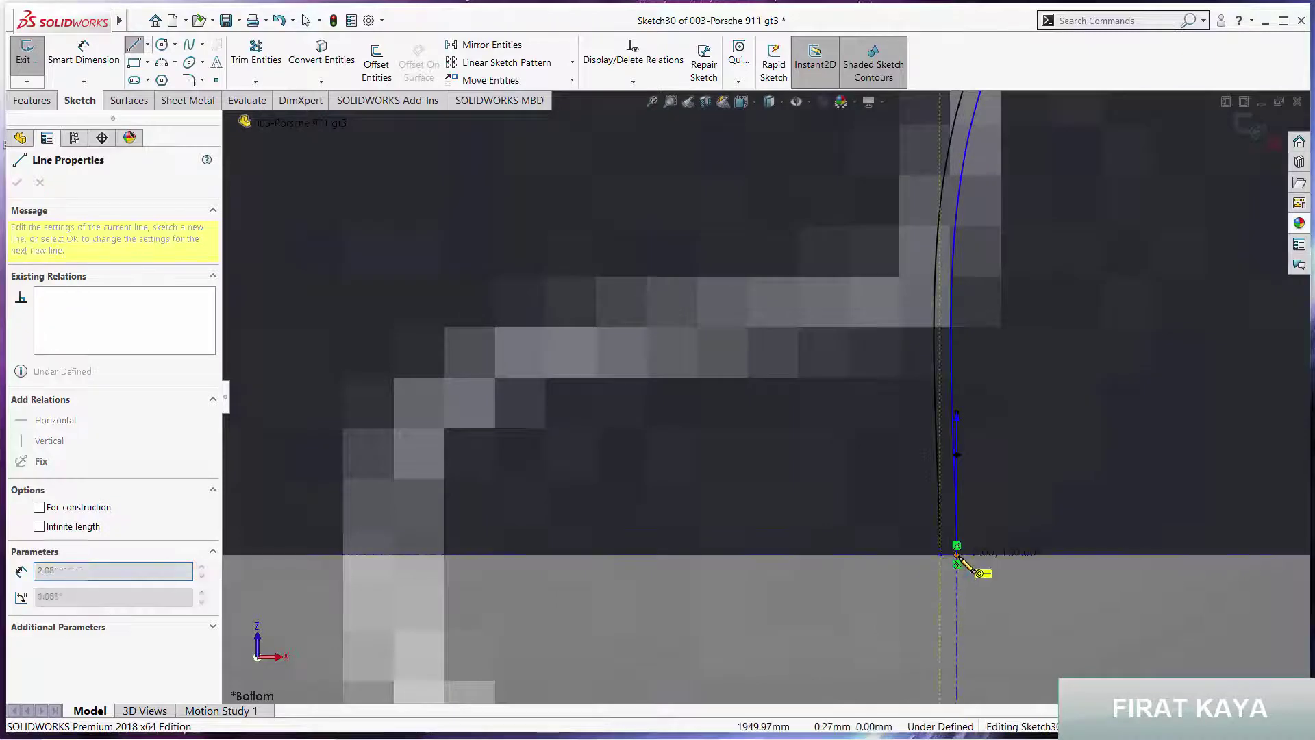
key("Escape")
key("Escape")
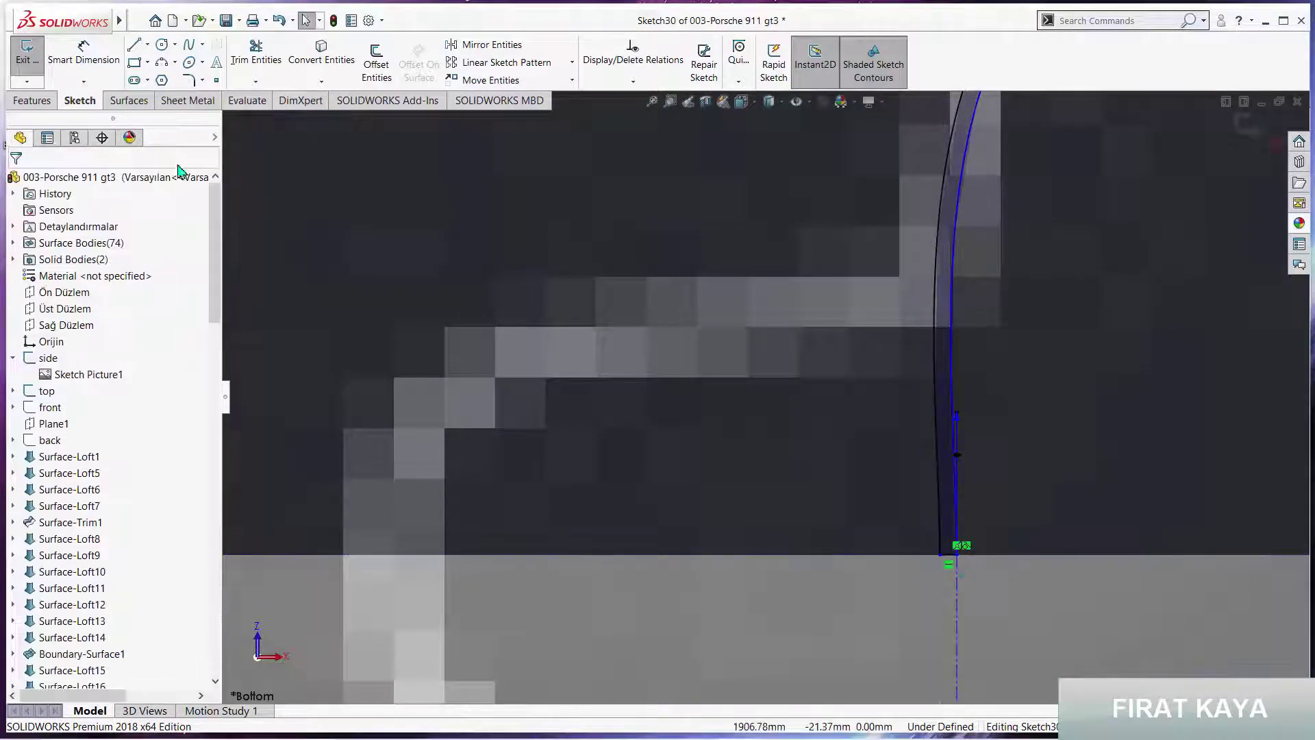
left_click(127, 101)
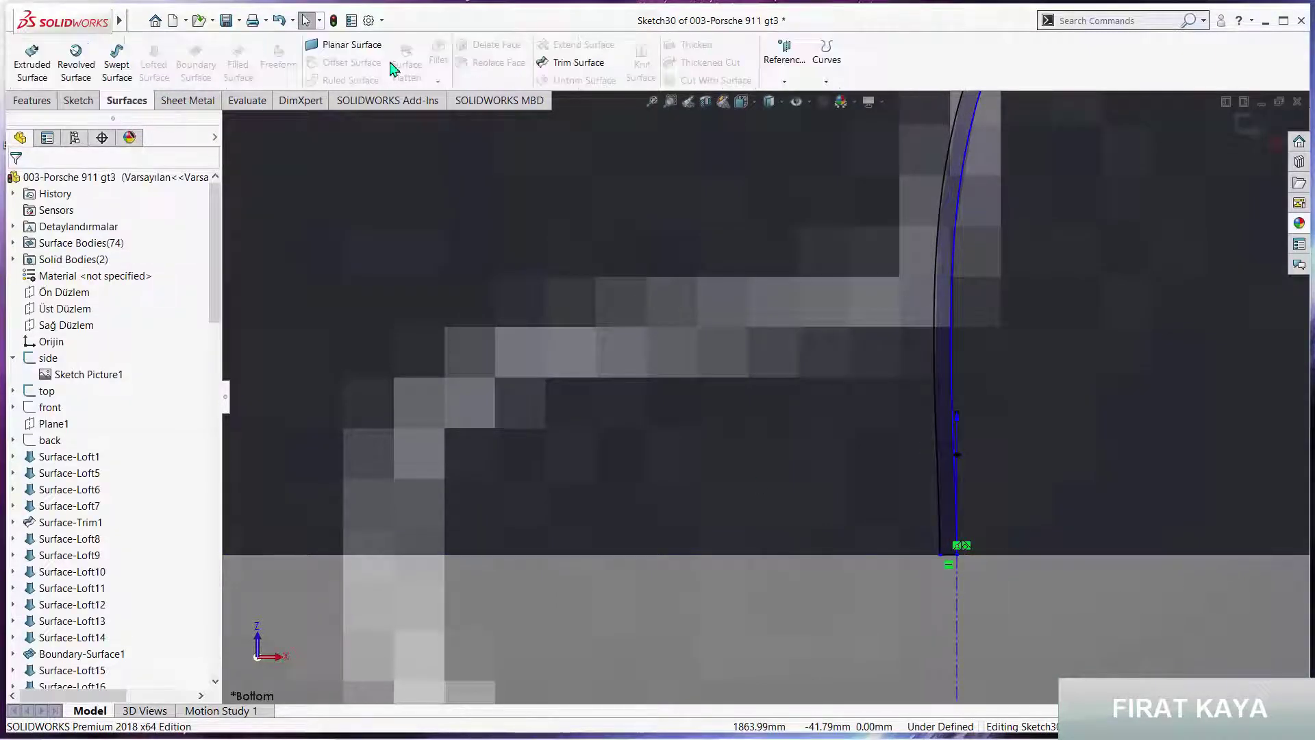
Trim the window piece out of Surface-Loft8-Trim1 with Sketch30, then orbit to view the car
left_click(545, 64)
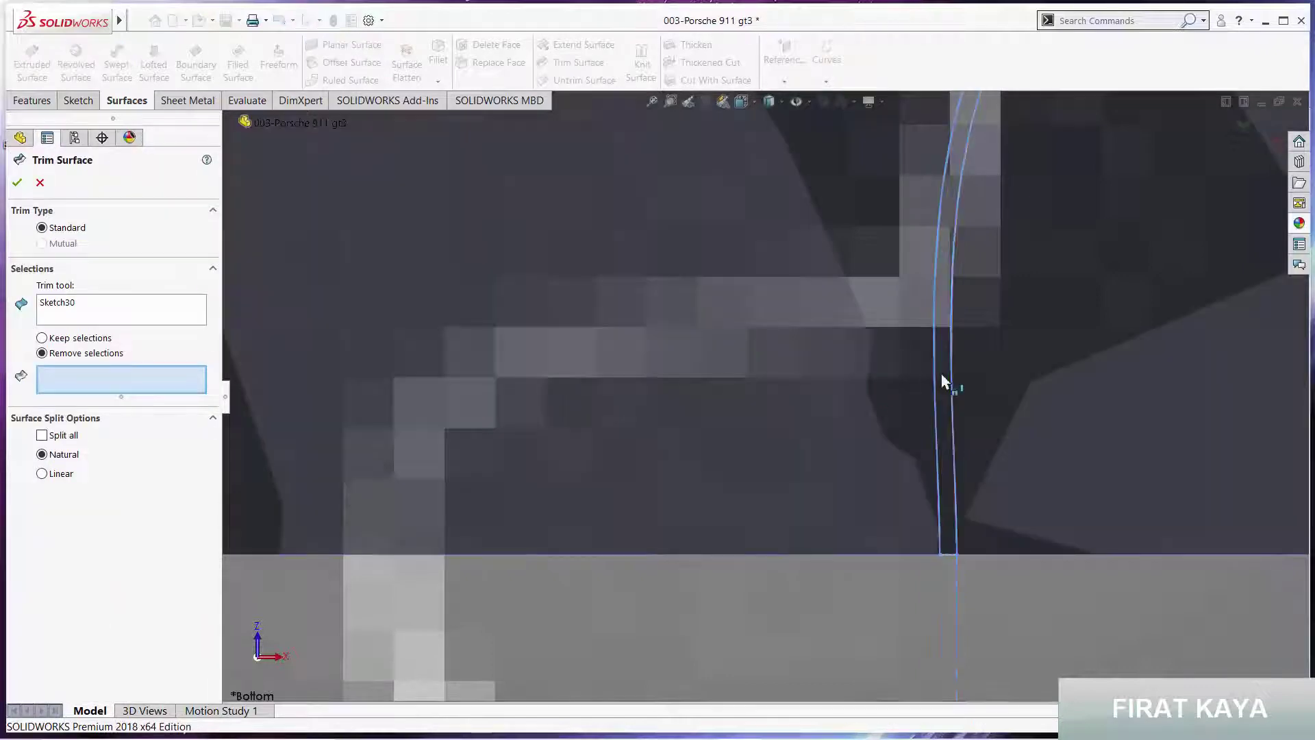
left_click(944, 376)
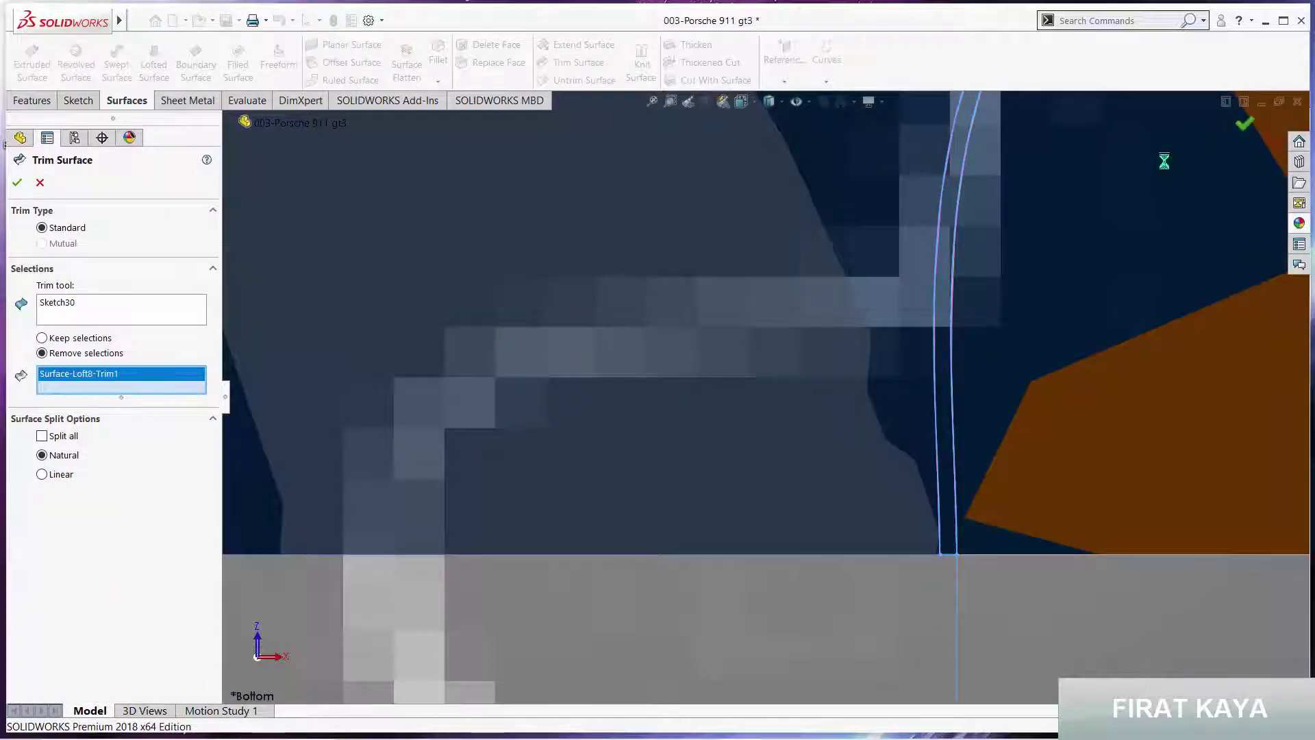
key("Return")
scroll(763, 365, "up", 3)
scroll(751, 356, "up", 3)
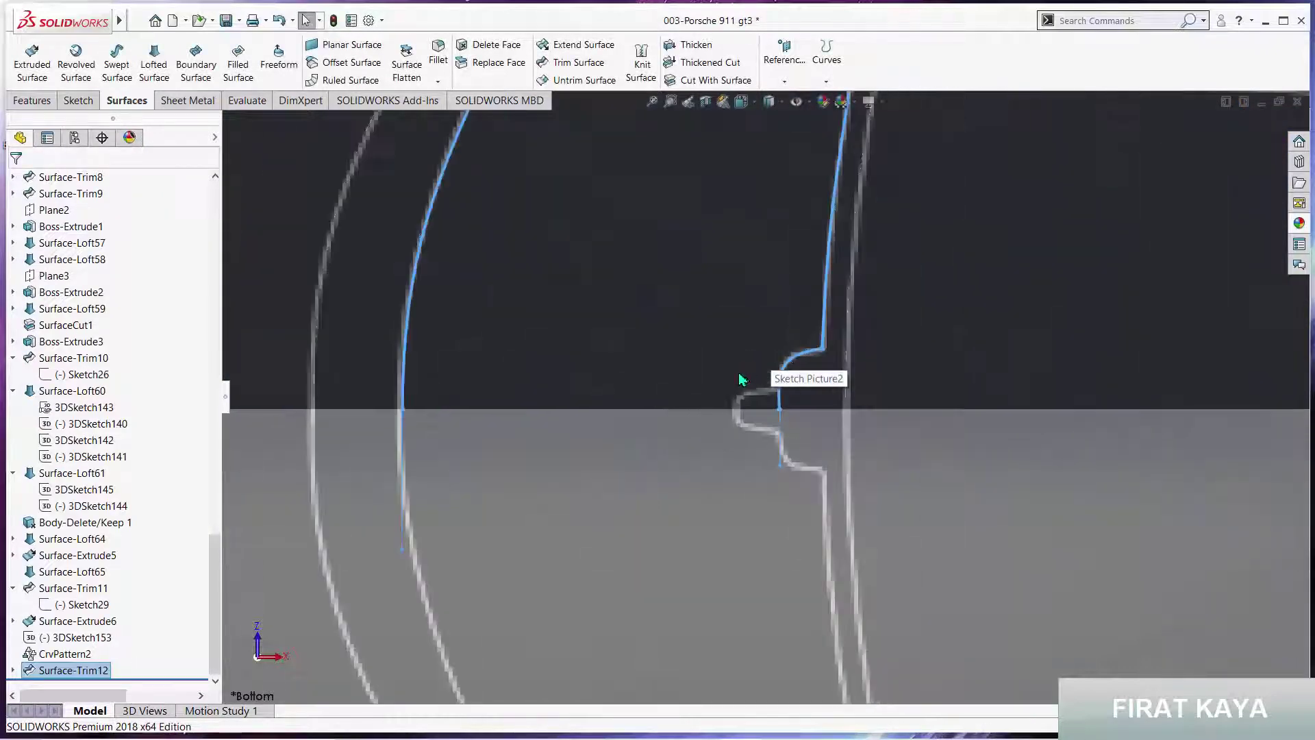
scroll(740, 379, "up", 3)
mouse_move(607, 401)
middle_mouse_down()
mouse_move(805, 421)
mouse_move(707, 285)
mouse_move(758, 220)
middle_mouse_up()
scroll(805, 421, "down", 5)
scroll(805, 422, "up", 3)
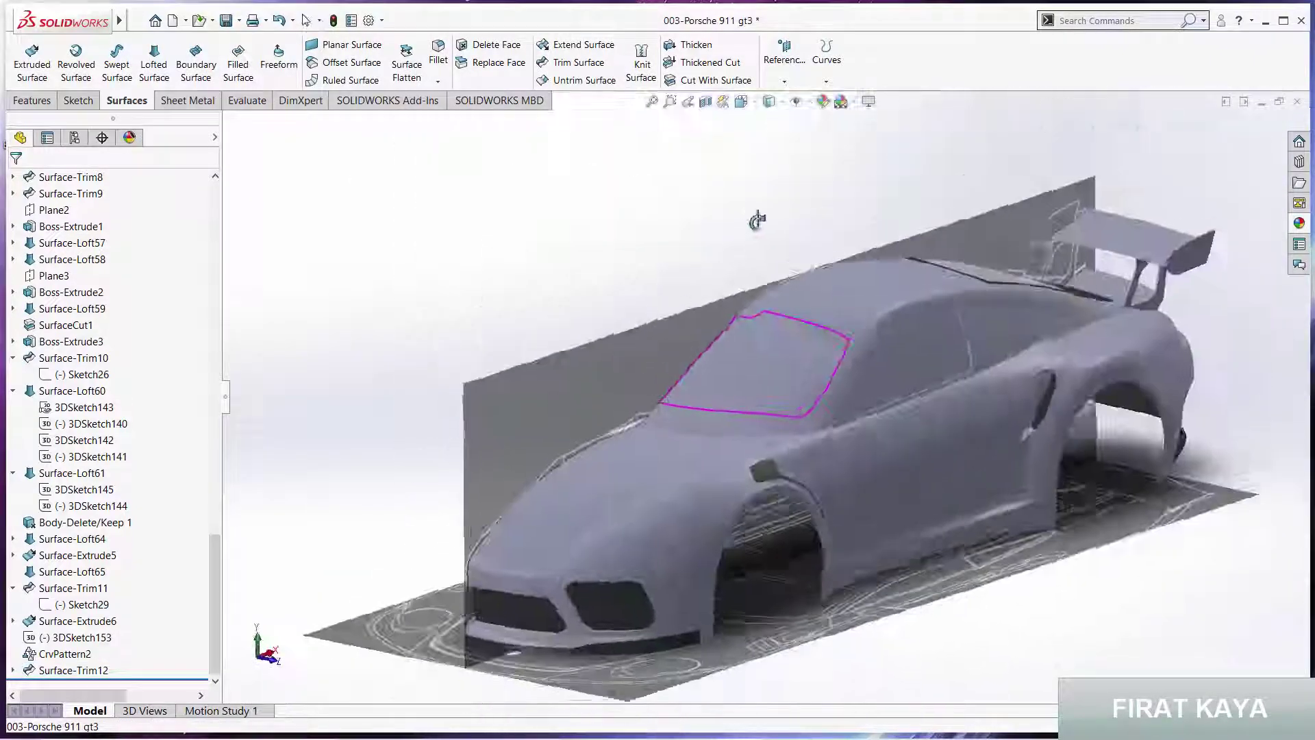
scroll(794, 327, "down", 4)
scroll(910, 354, "down", 3)
scroll(896, 416, "up", 5)
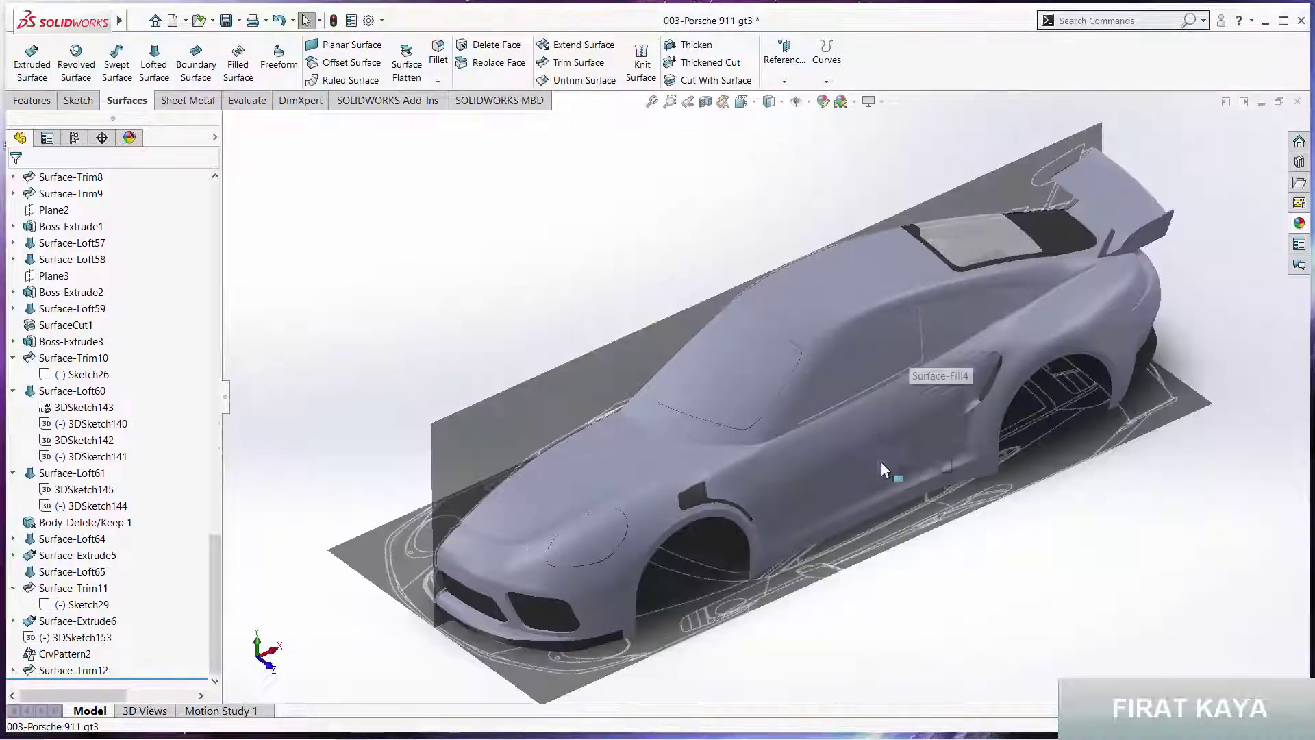